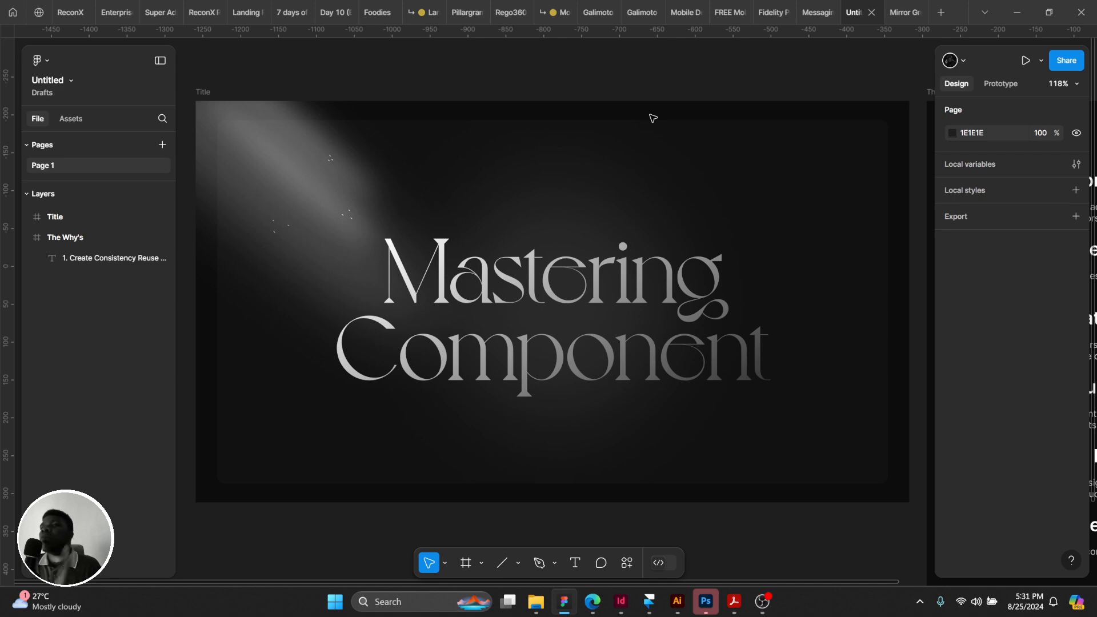
Read the opening reasons in The Why's frame, from Create Consistency and Save Time through Collaborate Efficiently.
scroll(653, 117, right, 8)
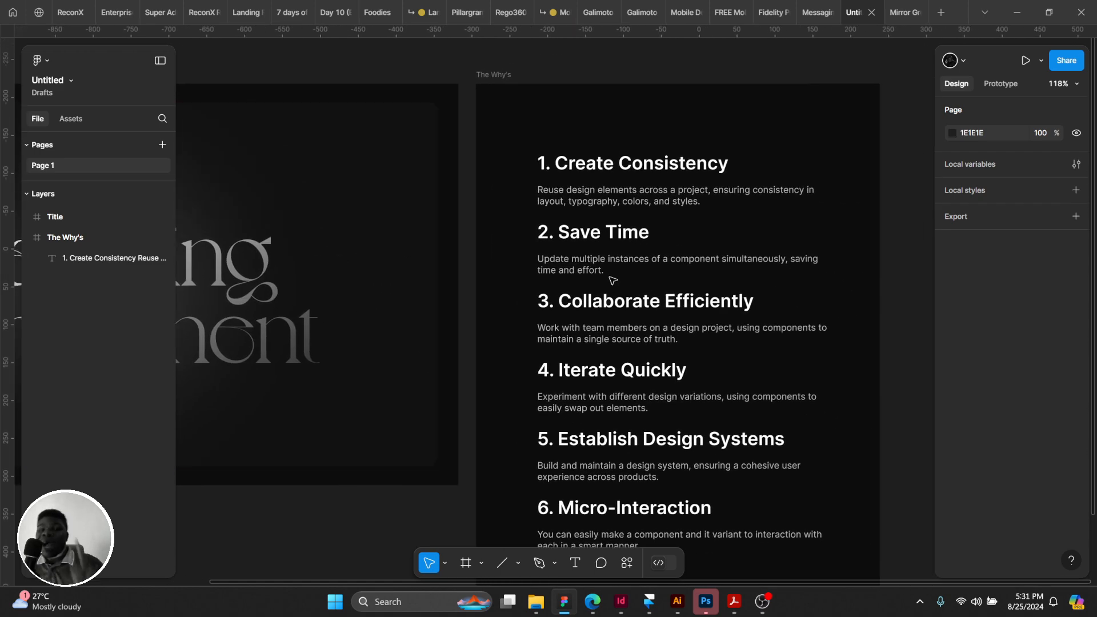
scroll(714, 185, up, 4)
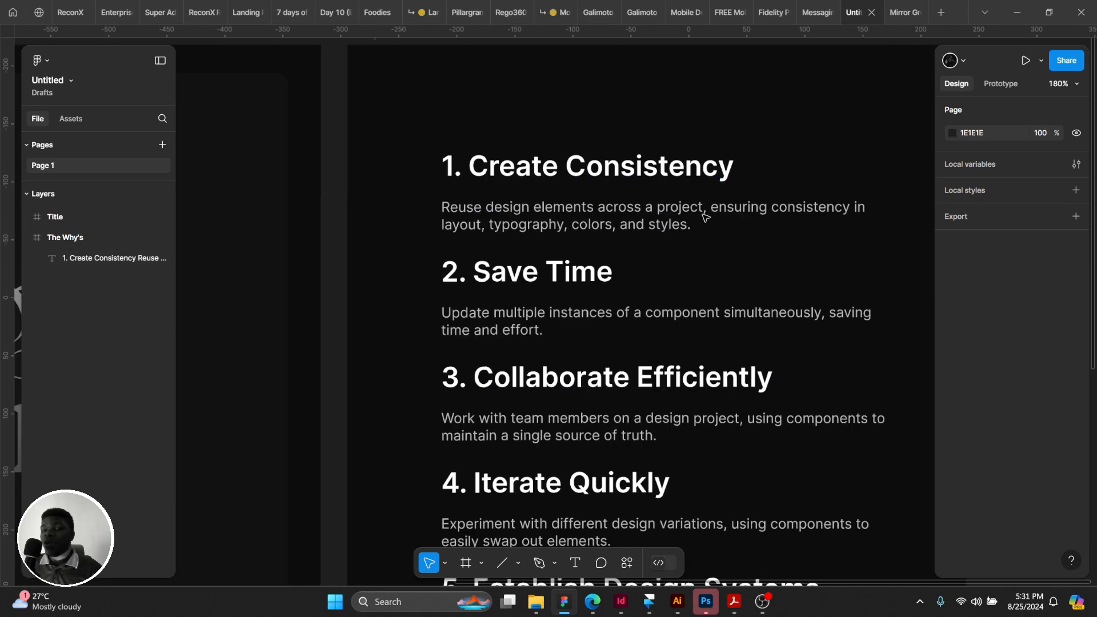
scroll(674, 240, down, 2)
scroll(644, 262, up, 1)
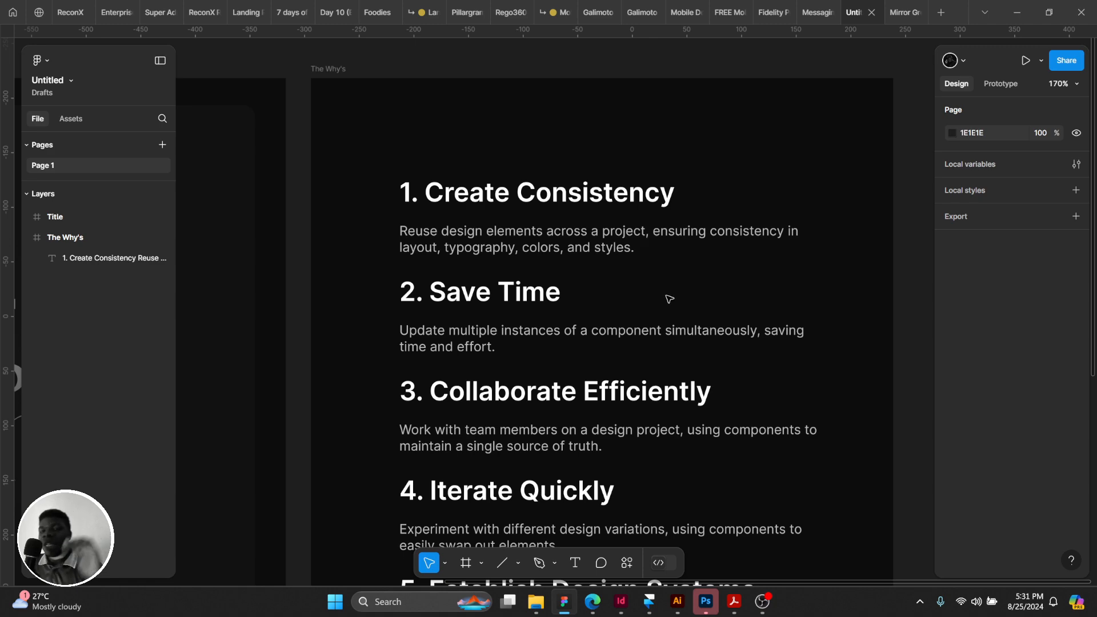
scroll(666, 299, down, 1)
scroll(623, 337, down, 3)
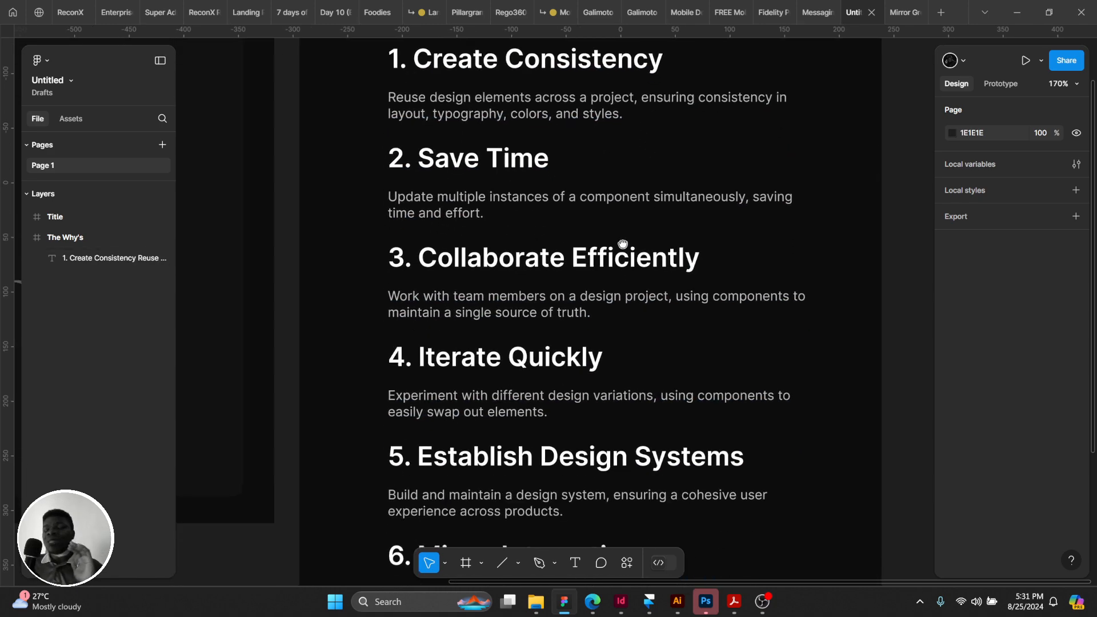
scroll(622, 247, right, 2)
scroll(566, 246, right, 1)
scroll(566, 245, down, 1)
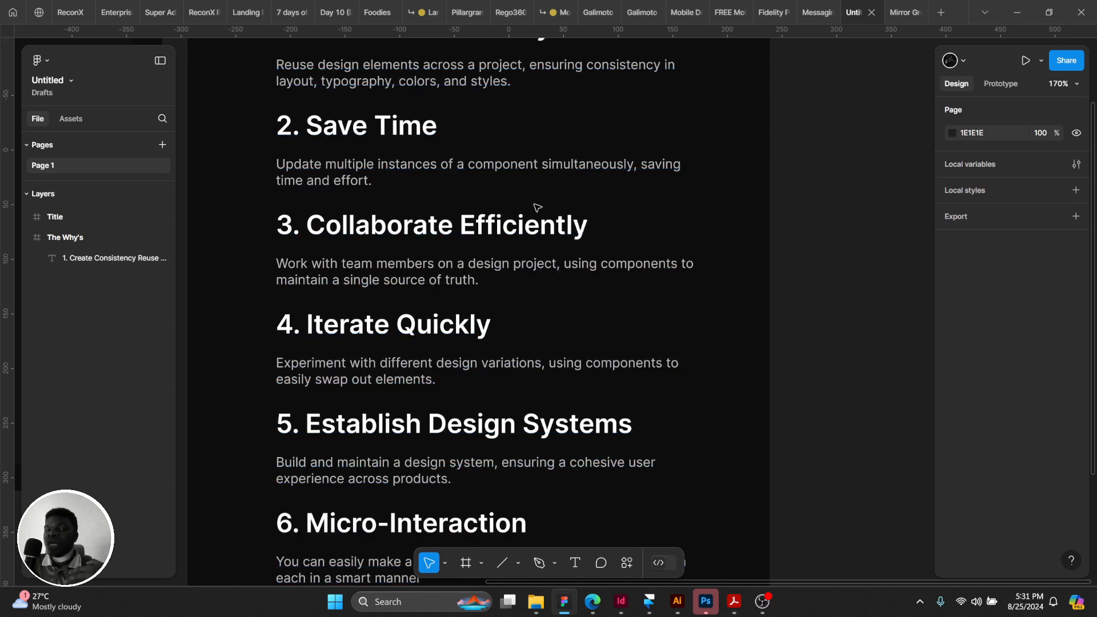
scroll(557, 232, up, 1)
scroll(557, 231, left, 1)
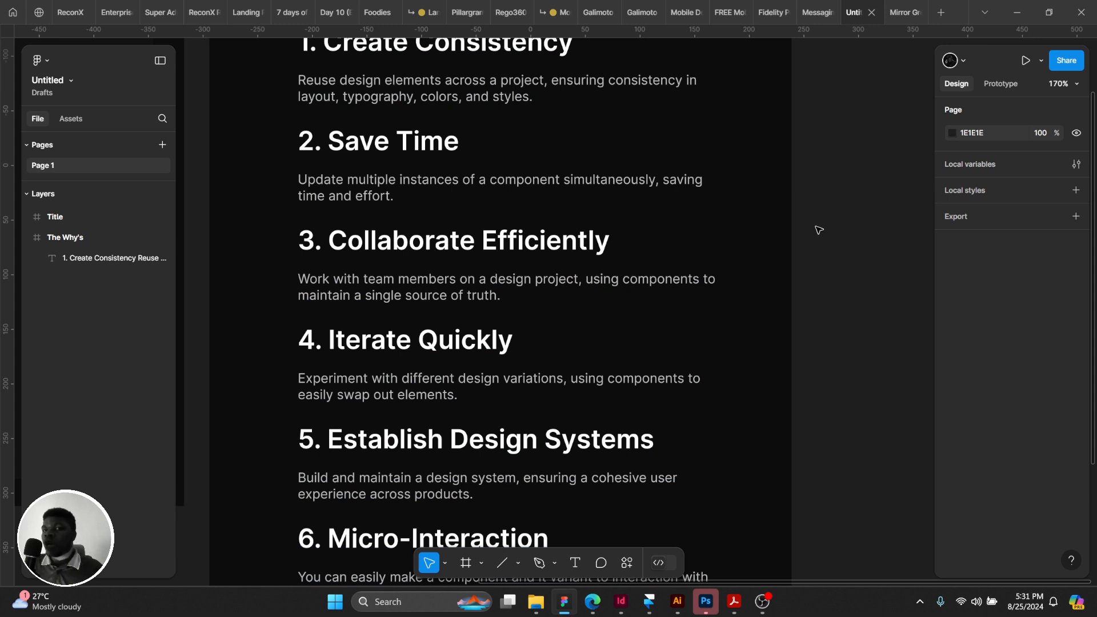
Show the file's available assets and read the remaining reasons in The Why's frame down to Micro-Interaction.
click(80, 122)
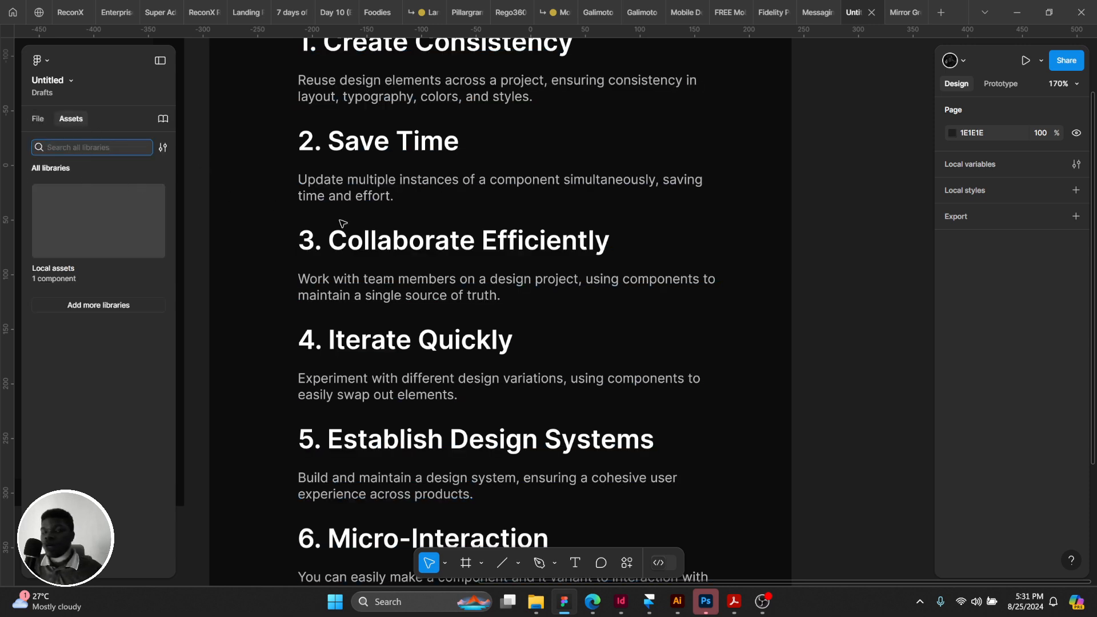
drag(600, 275, 641, 286)
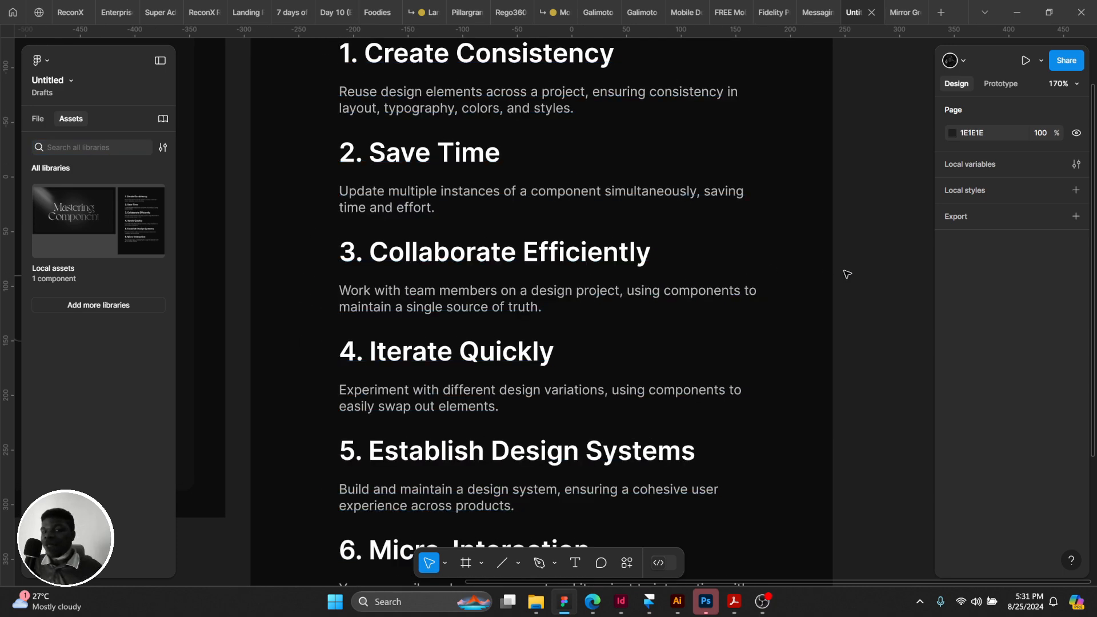
drag(848, 274, 851, 327)
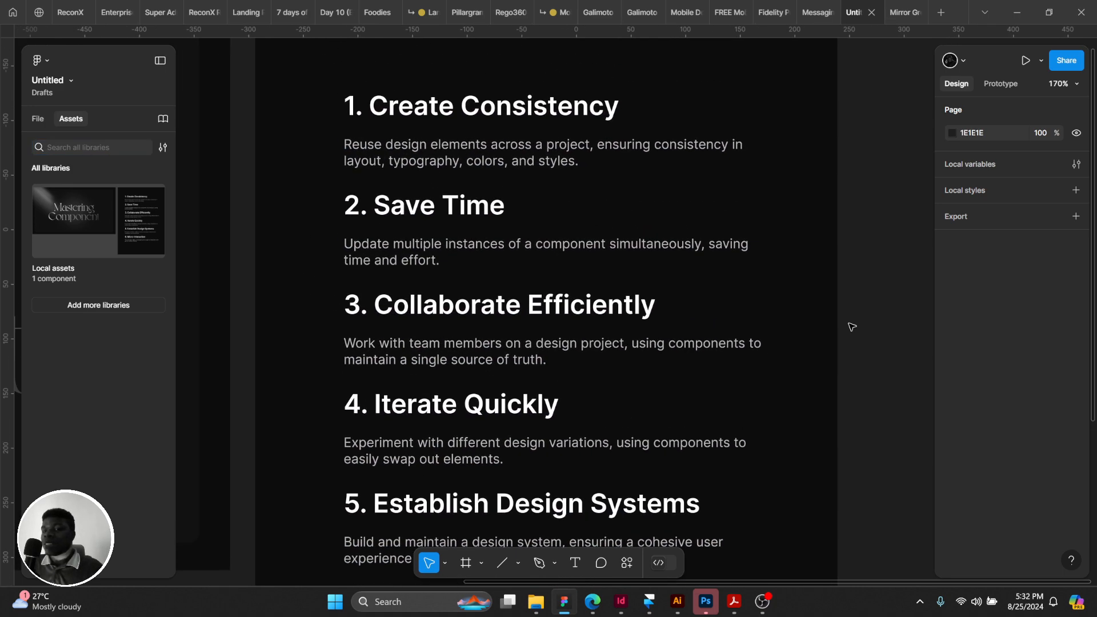
scroll(737, 377, down, 4)
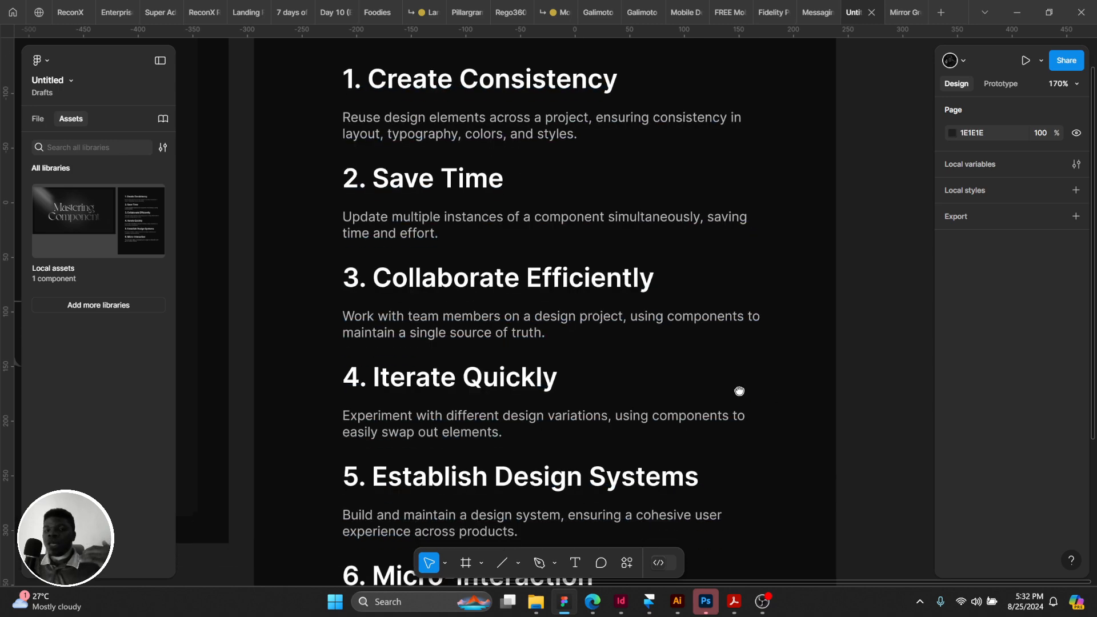
drag(731, 322, 737, 317)
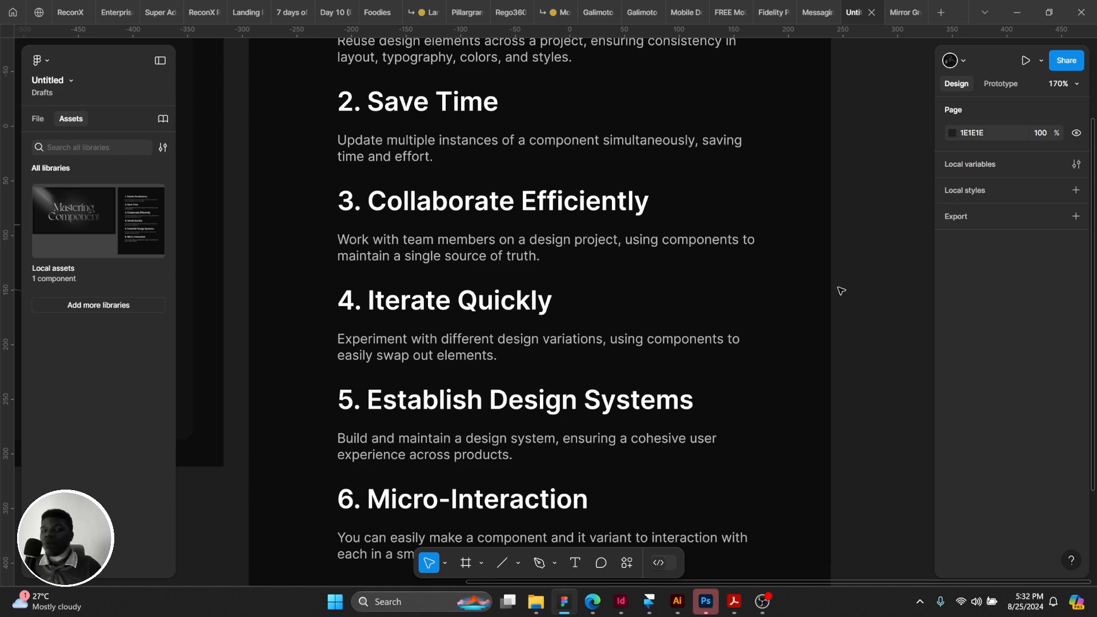
scroll(840, 290, down, 1)
drag(558, 319, 573, 229)
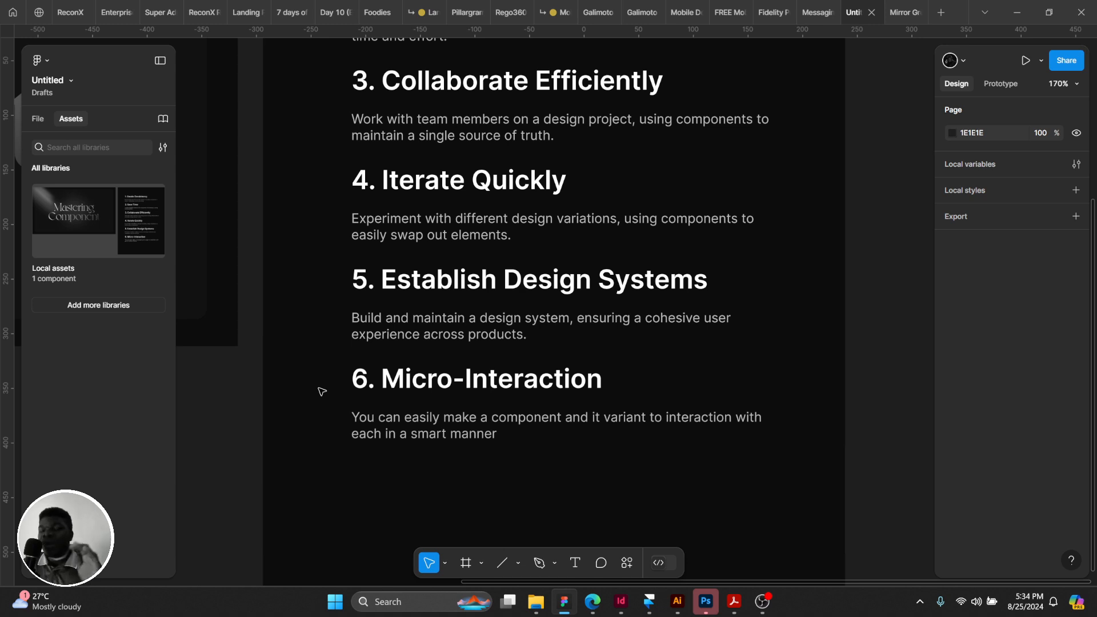
click(387, 385)
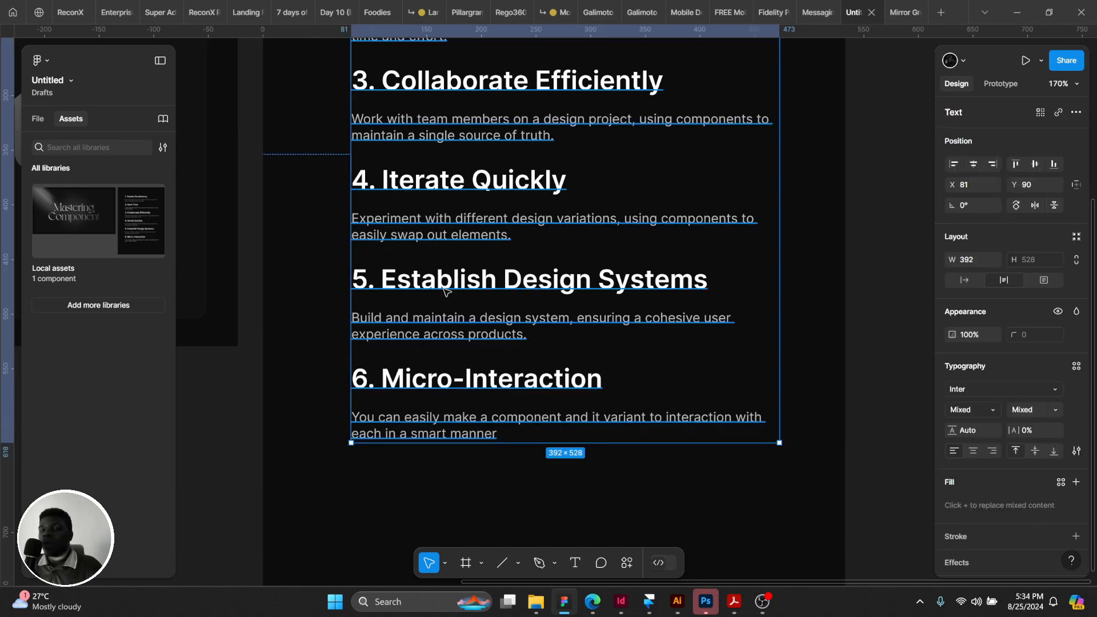
scroll(466, 368, down, 5)
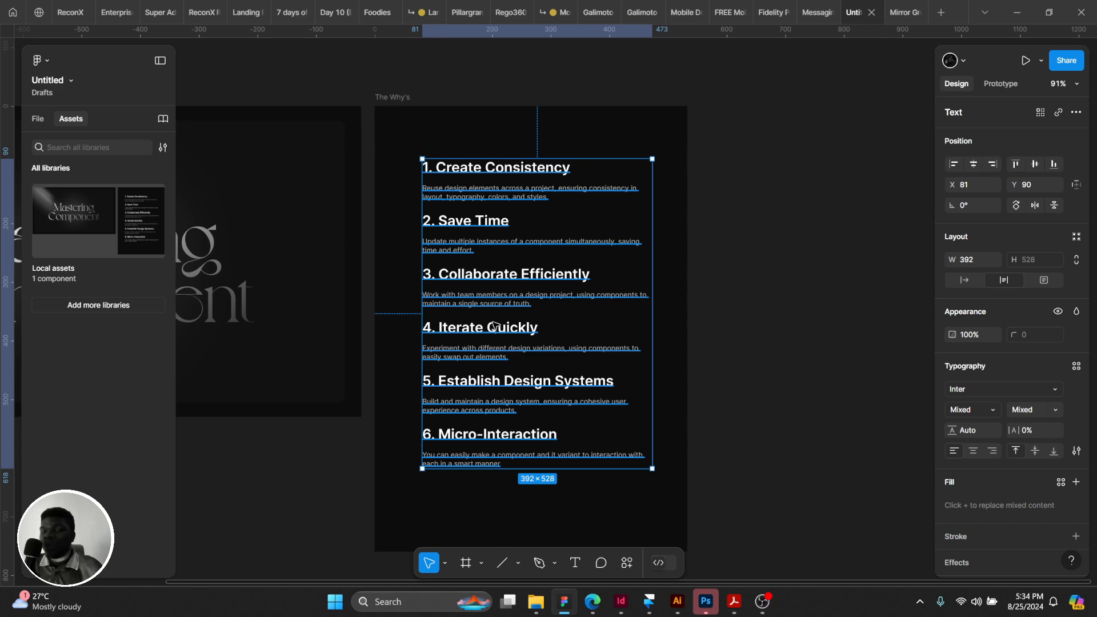
drag(517, 329, 500, 335)
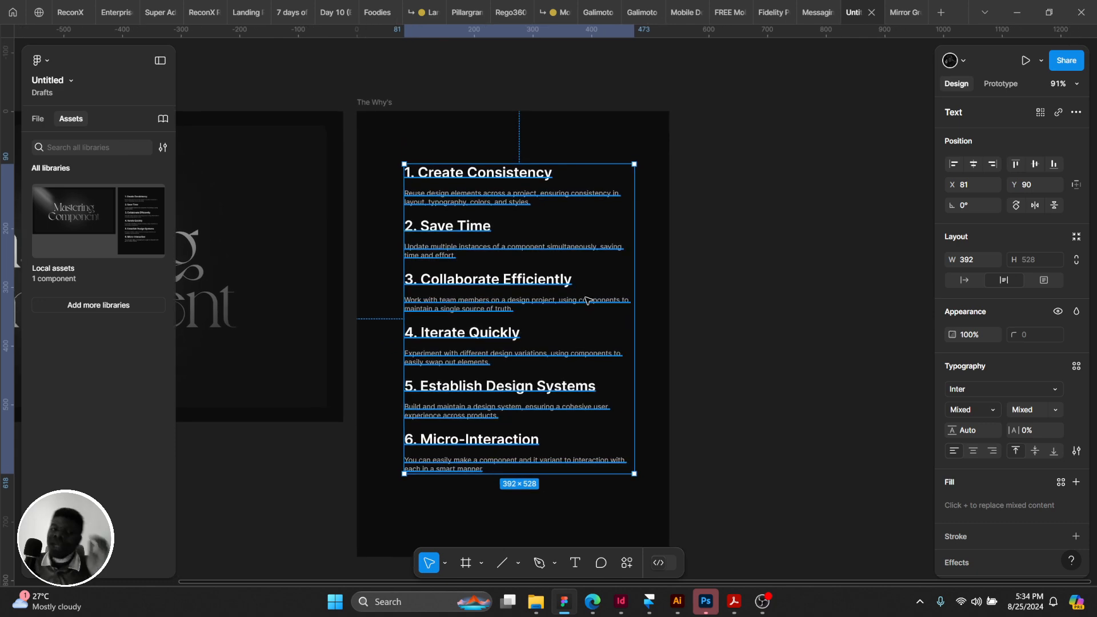
drag(586, 298, 488, 290)
scroll(596, 250, up, 1)
scroll(598, 250, up, 1)
scroll(440, 240, up, 1)
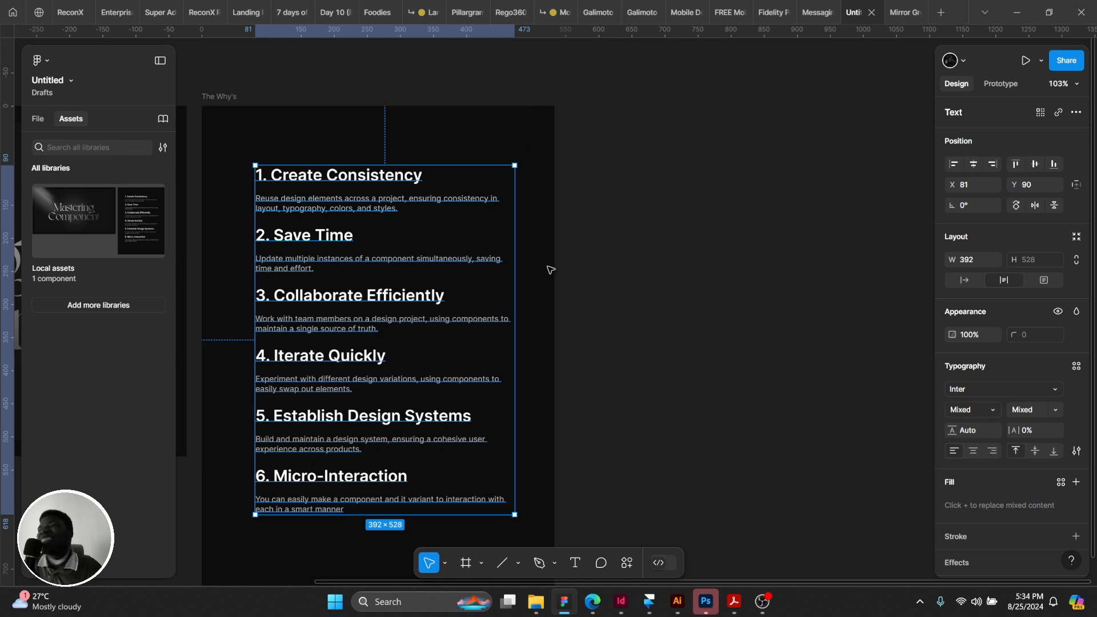
drag(584, 286, 497, 288)
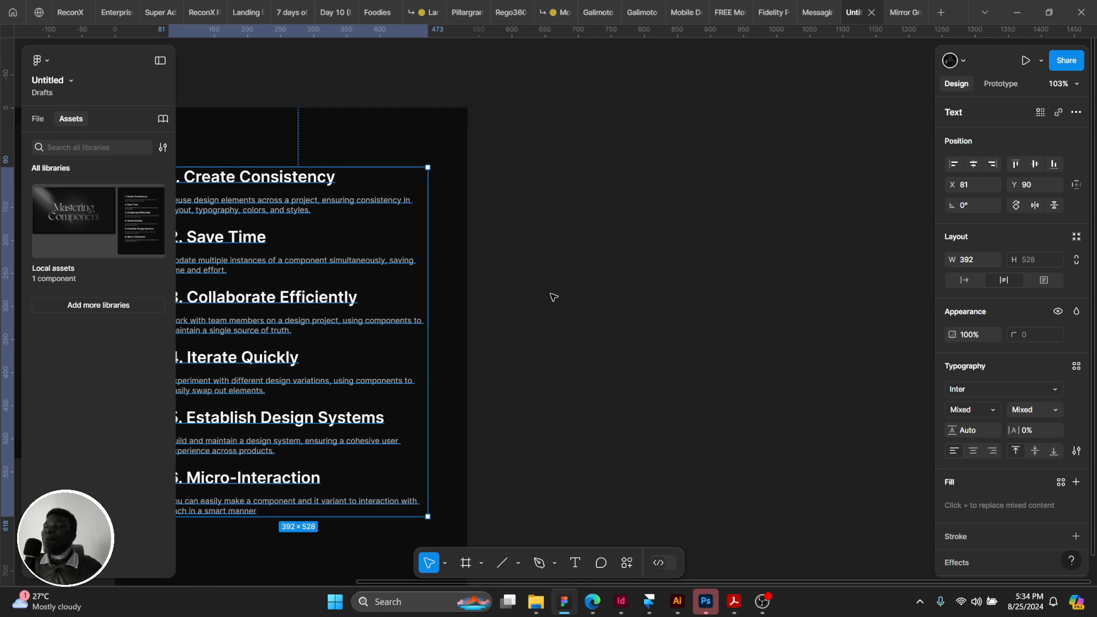
drag(587, 309, 693, 318)
drag(550, 323, 580, 333)
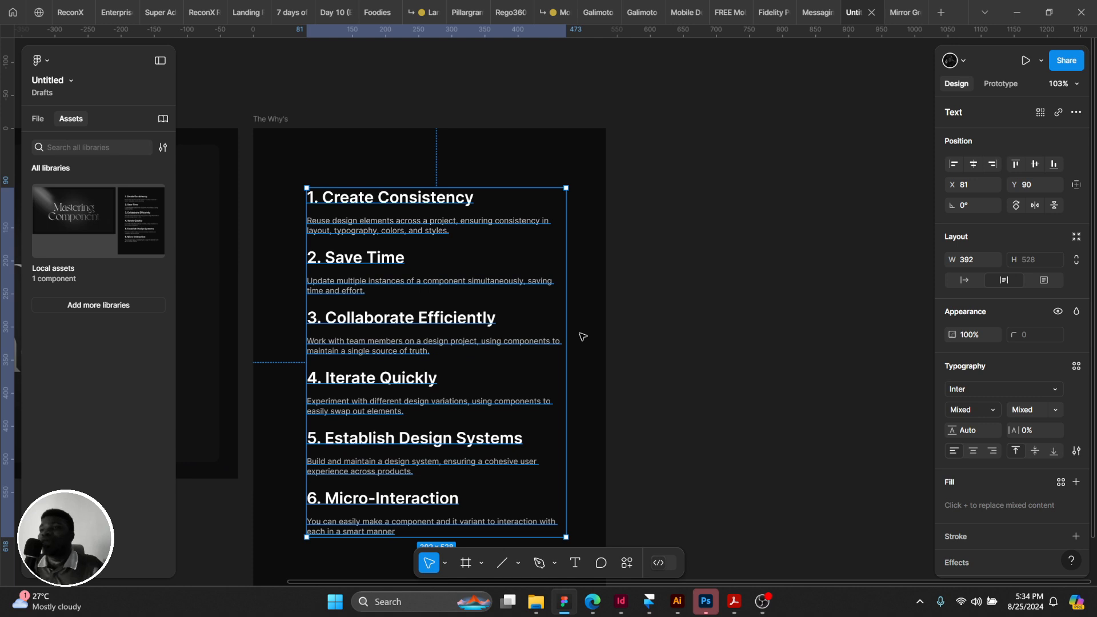
scroll(582, 336, right, 2)
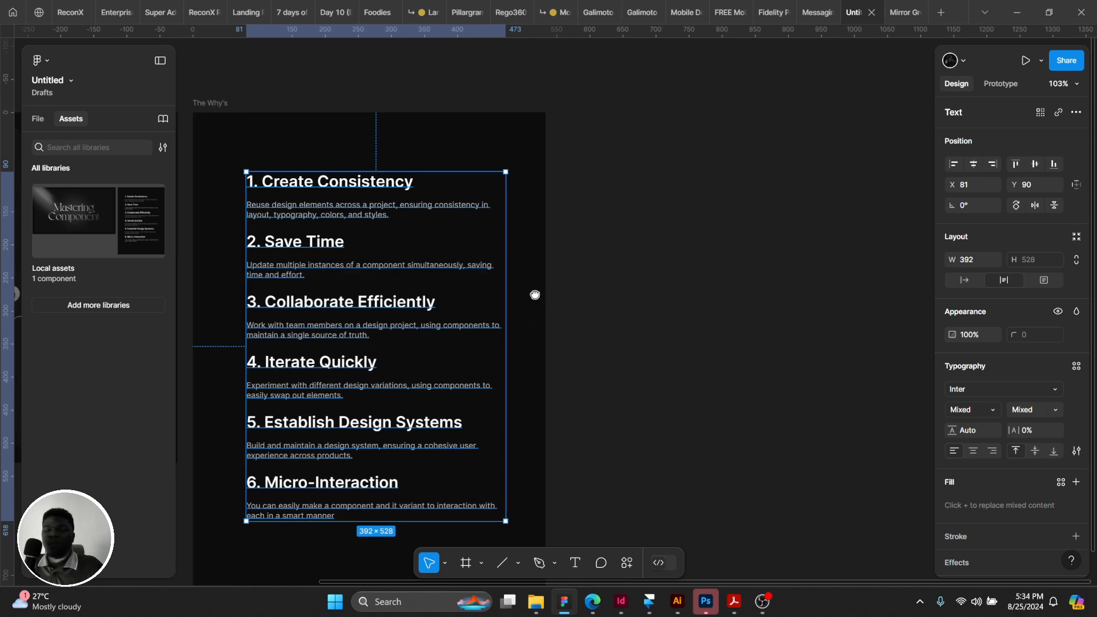
Draw a 760 × 760 frame on the empty canvas beside The Why's frame.
scroll(564, 249, right, 2)
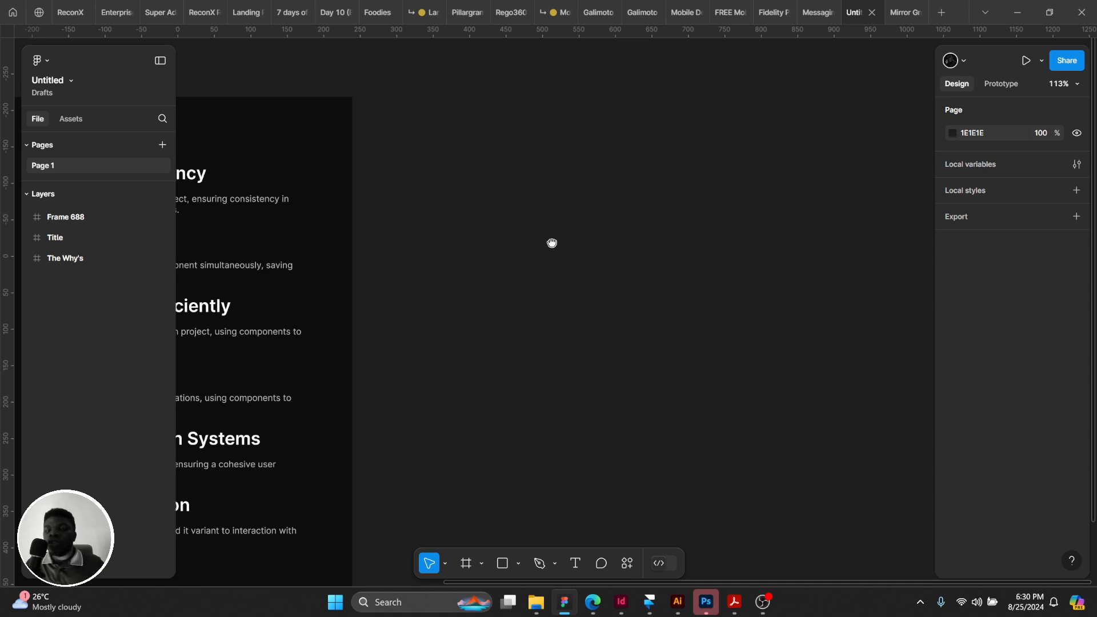
scroll(528, 214, right, 2)
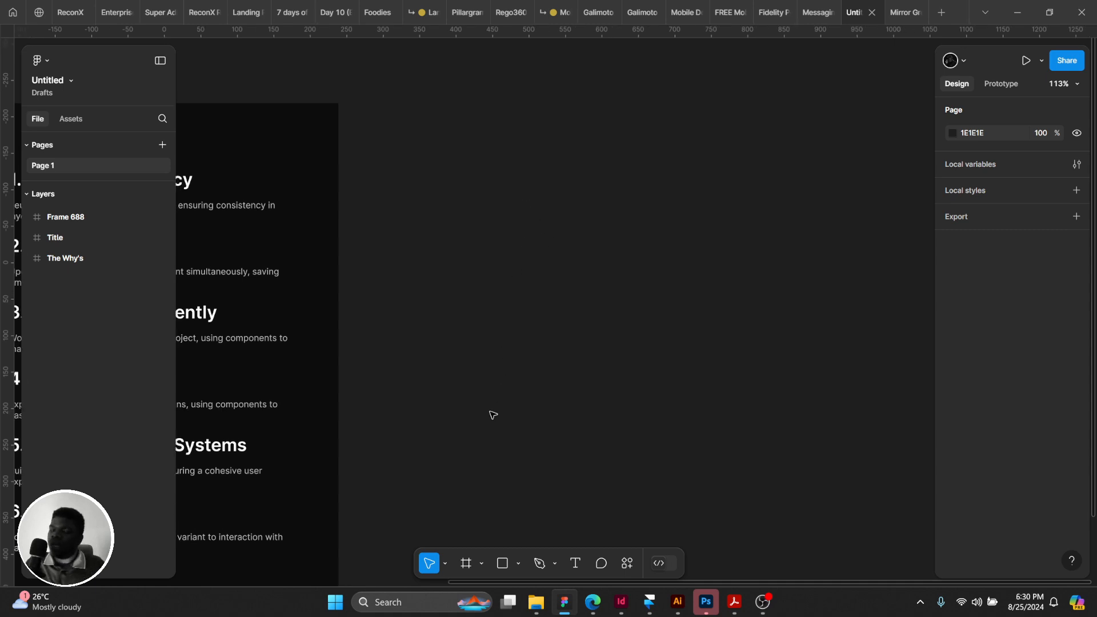
click(470, 559)
scroll(481, 400, down, 3)
scroll(479, 349, down, 3)
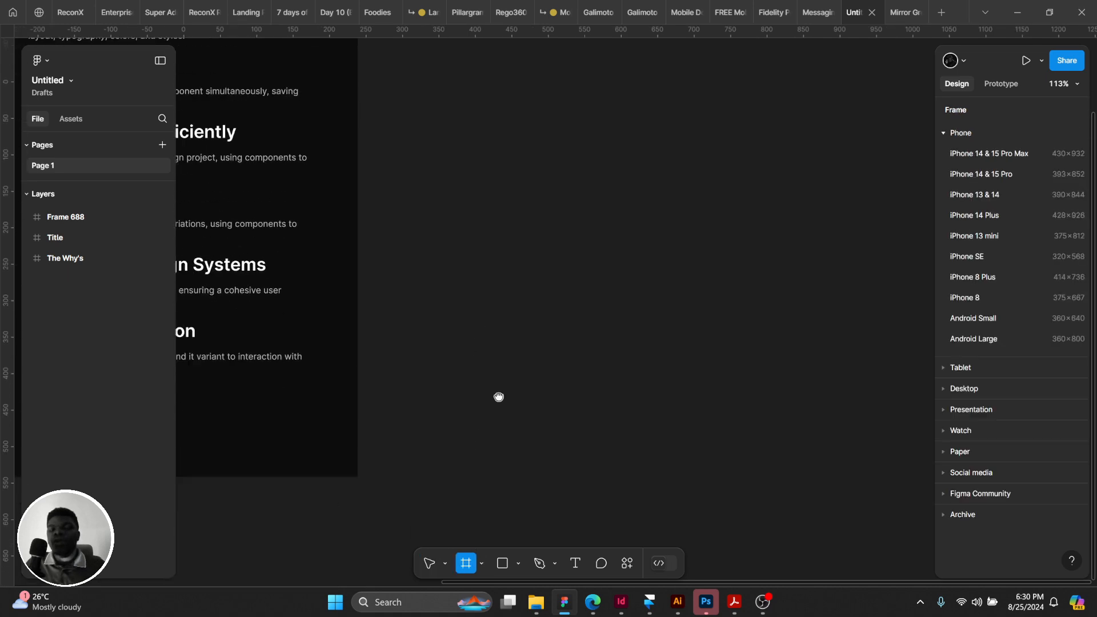
drag(415, 103, 726, 511)
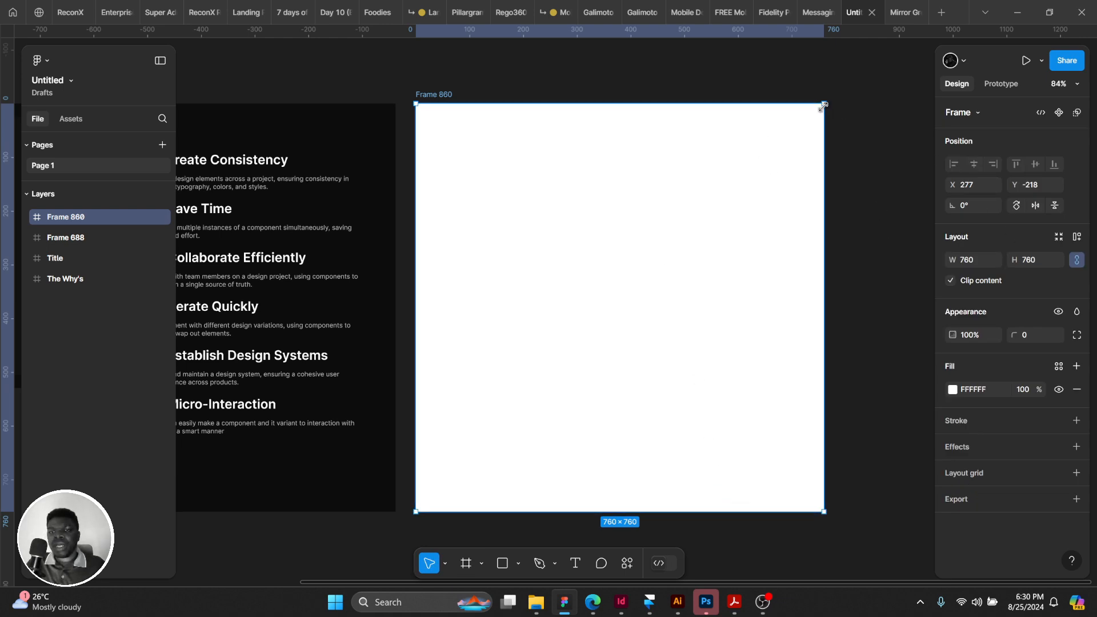
mouse_move(821, 105)
mouse_down()
mouse_move(830, 98)
mouse_move(823, 103)
mouse_up()
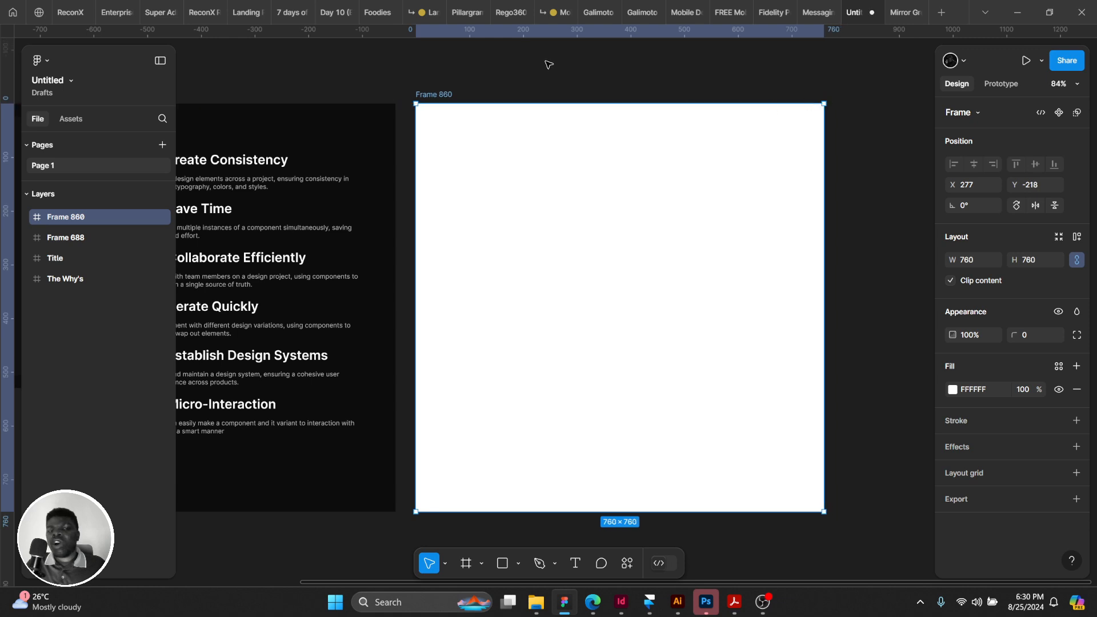
Rename the new square frame Button and move it farther from The Why's frame, to about X 416.
double_click(438, 94)
text(Button)
key(Return)
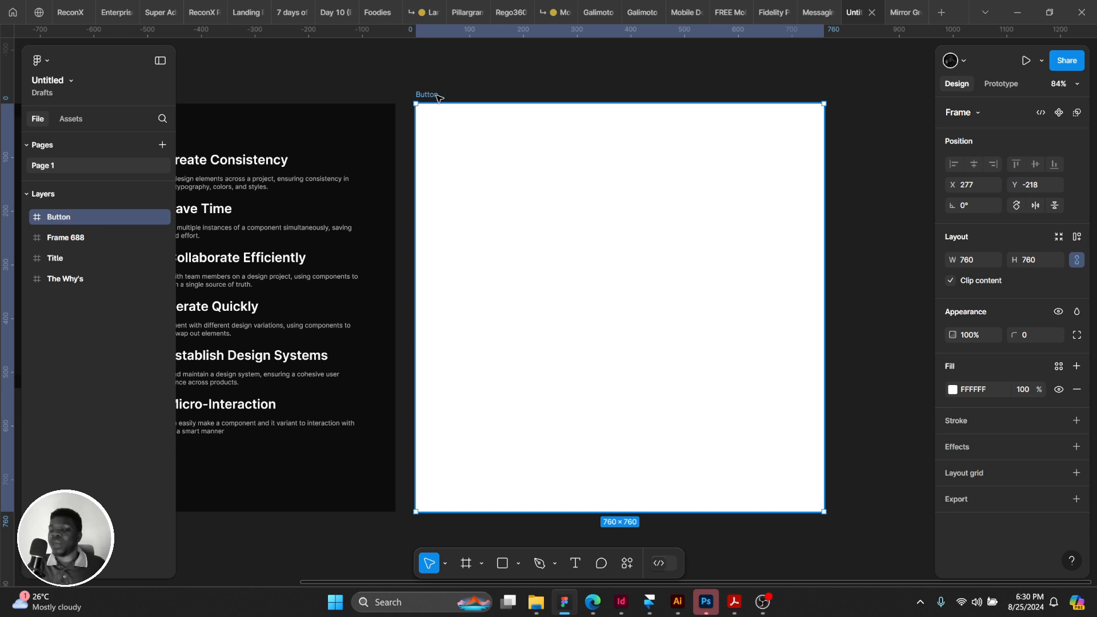
drag(502, 149, 568, 148)
Add a text layer reading "Button Text" near the upper-left corner inside the Button frame.
scroll(567, 148, up, 5)
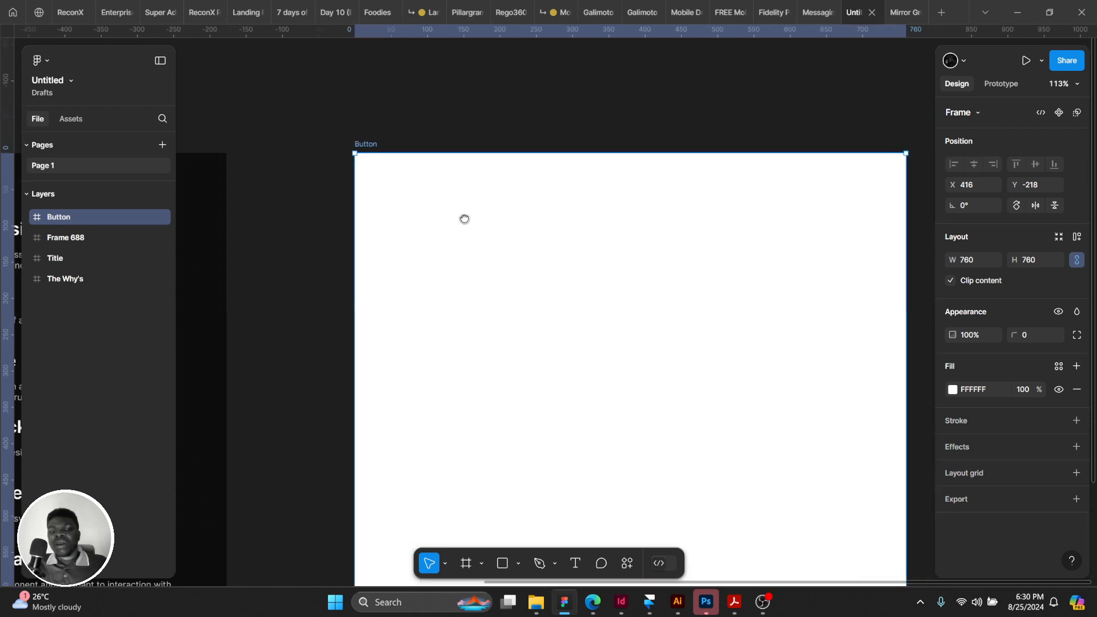
click(574, 563)
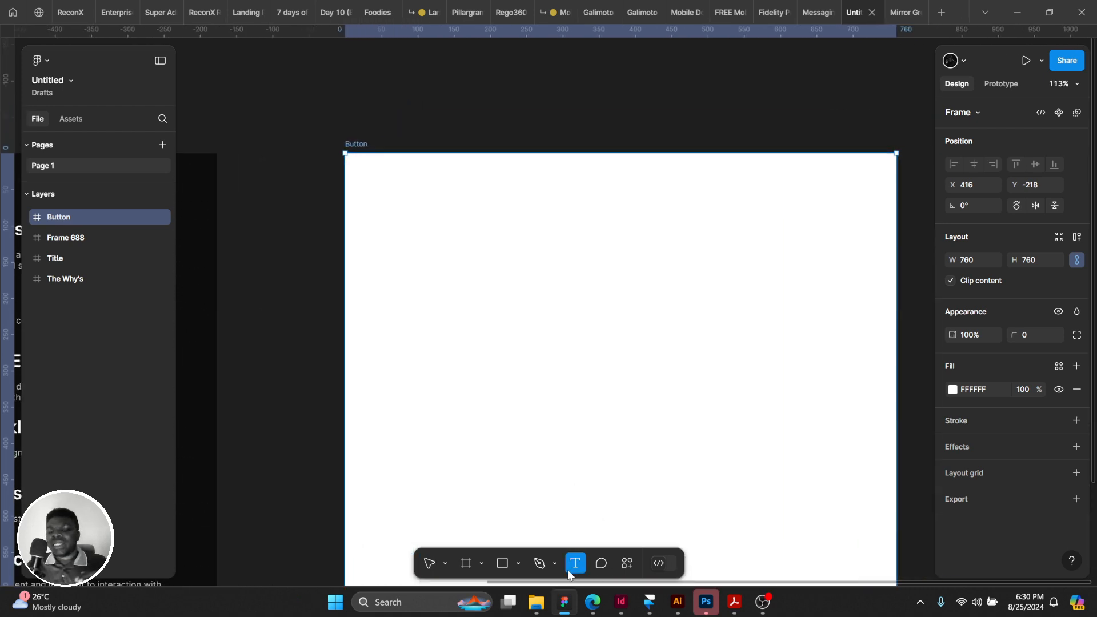
click(438, 220)
text(B)
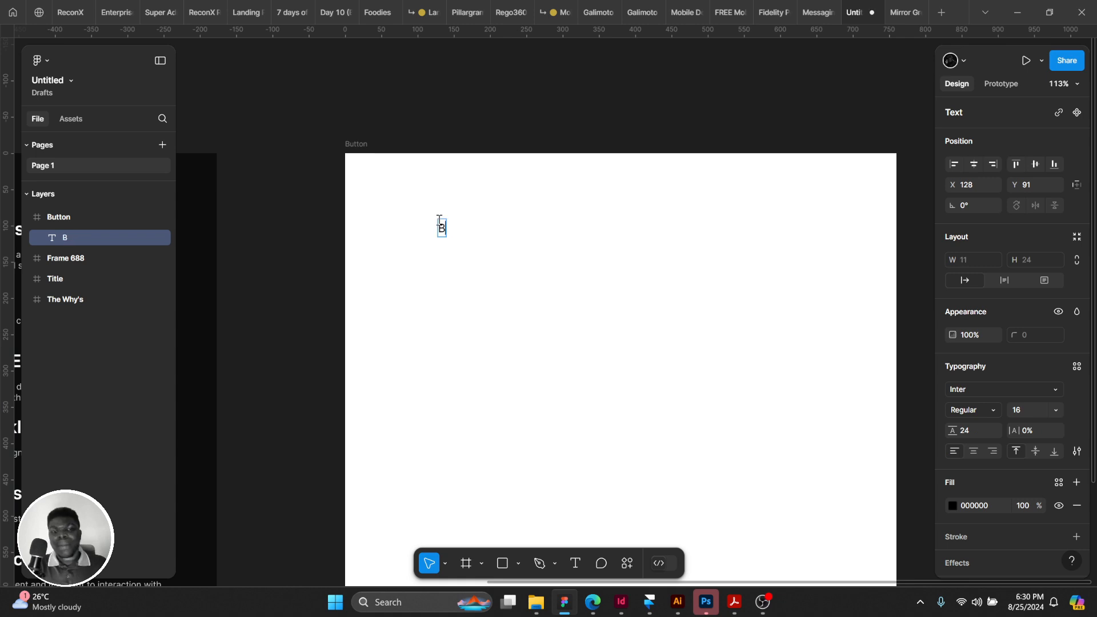
text(utton Text)
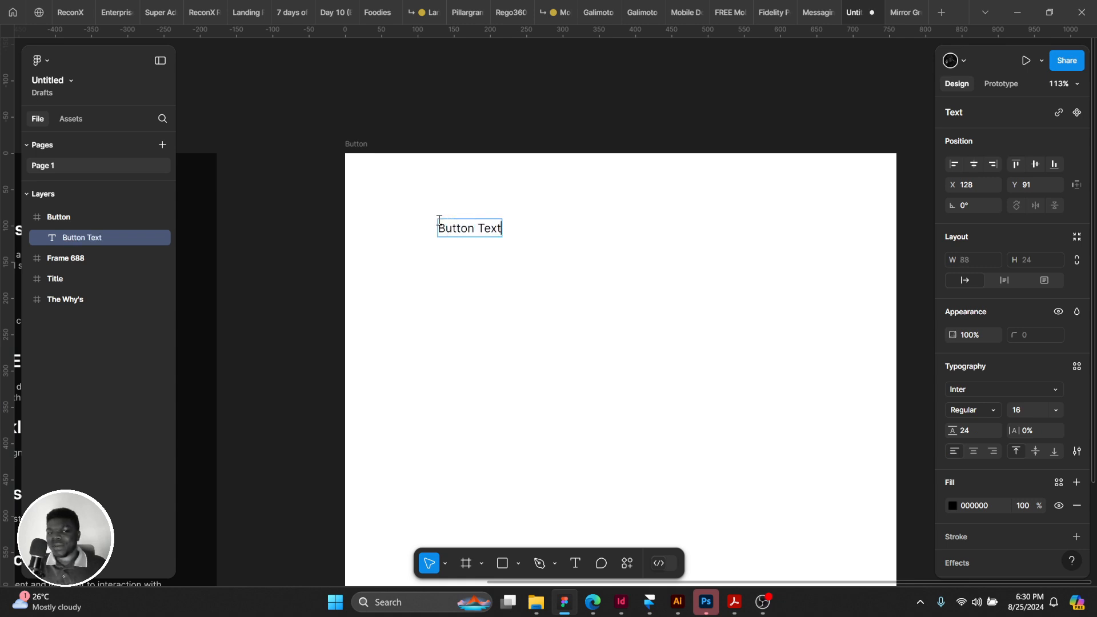
key(Escape)
Try adding auto layout to the Button Text layer and undo it.
scroll(430, 188, up, 5)
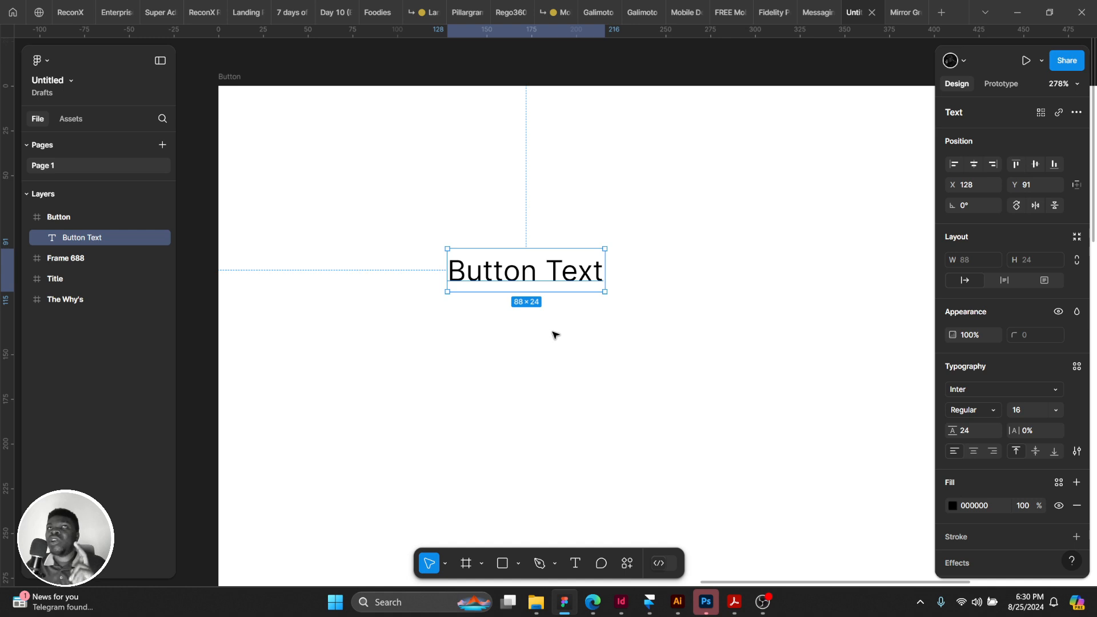
right_click(516, 315)
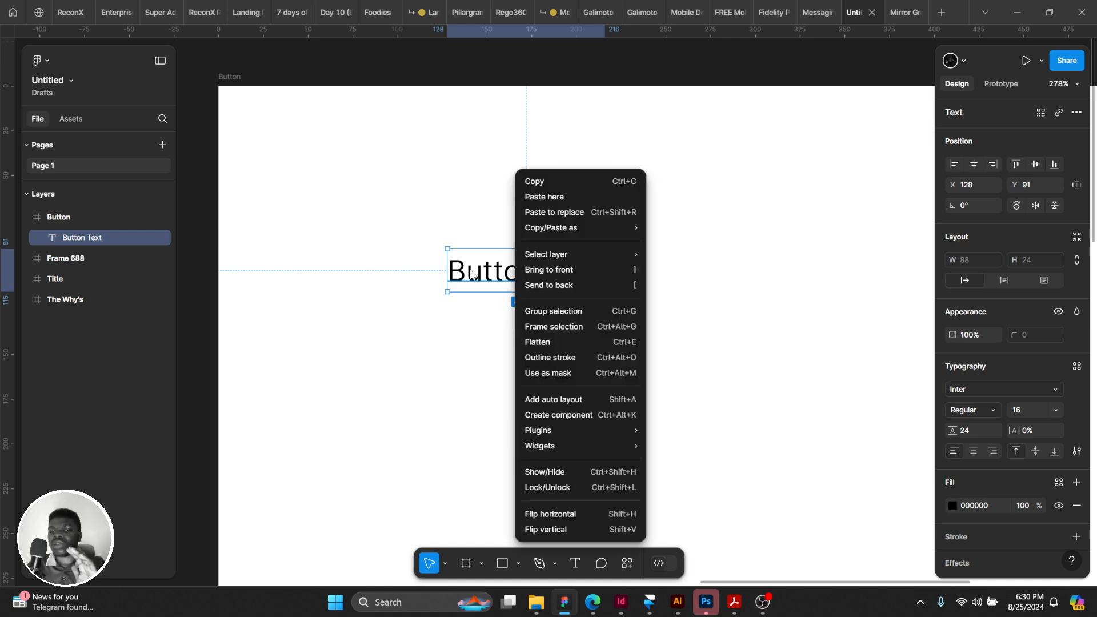
click(558, 400)
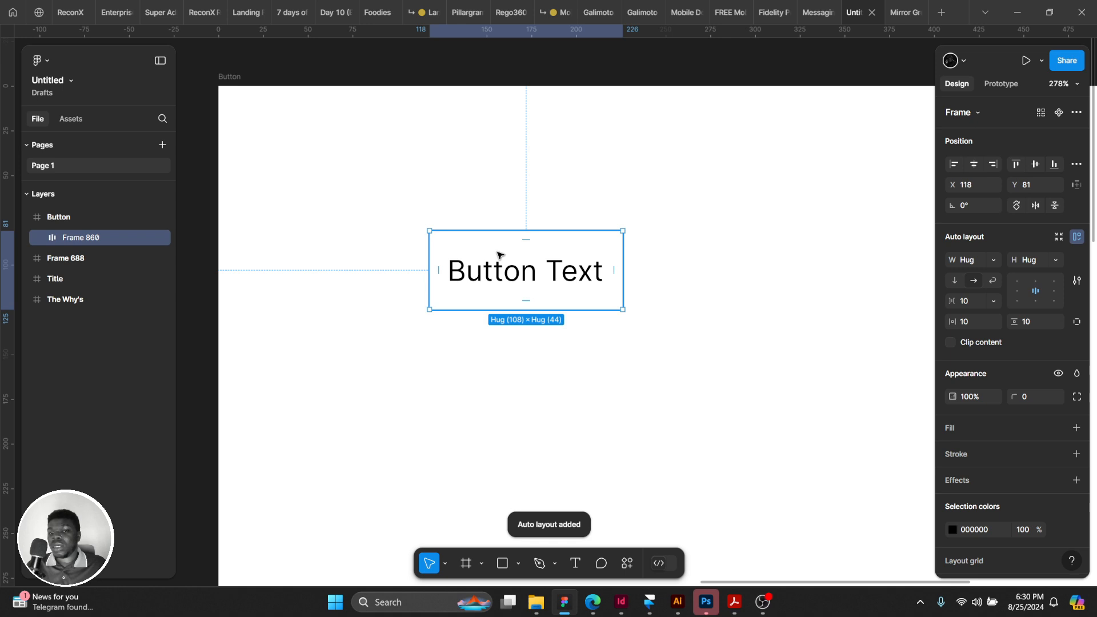
key(ctrl+z)
Try wrapping the Button Text layer in a plain frame with Frame selection and undo it.
right_click(517, 292)
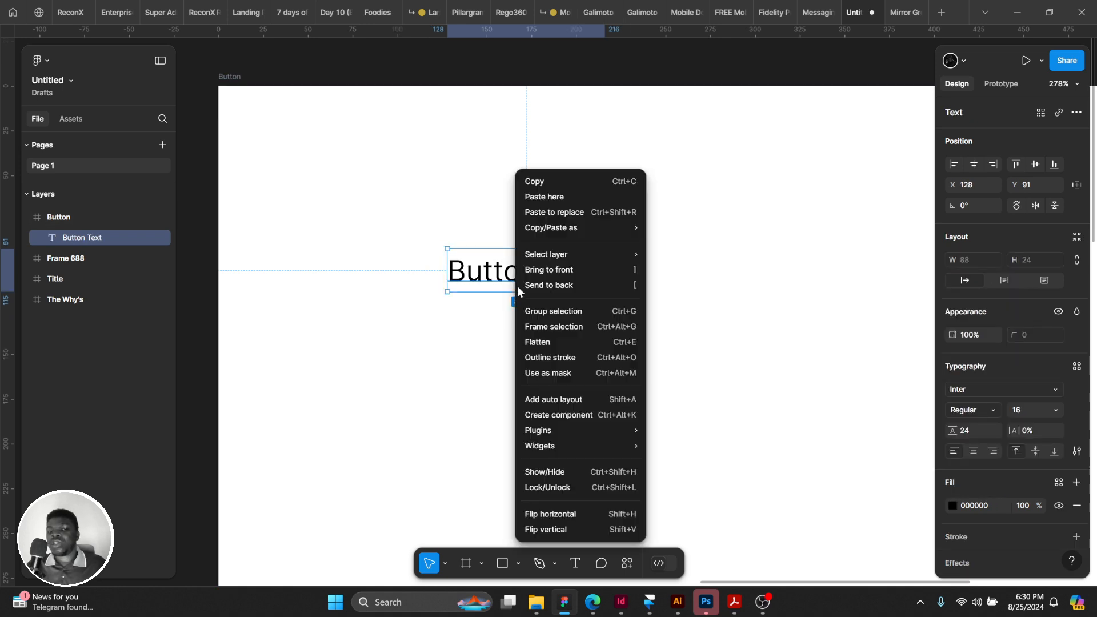
click(546, 327)
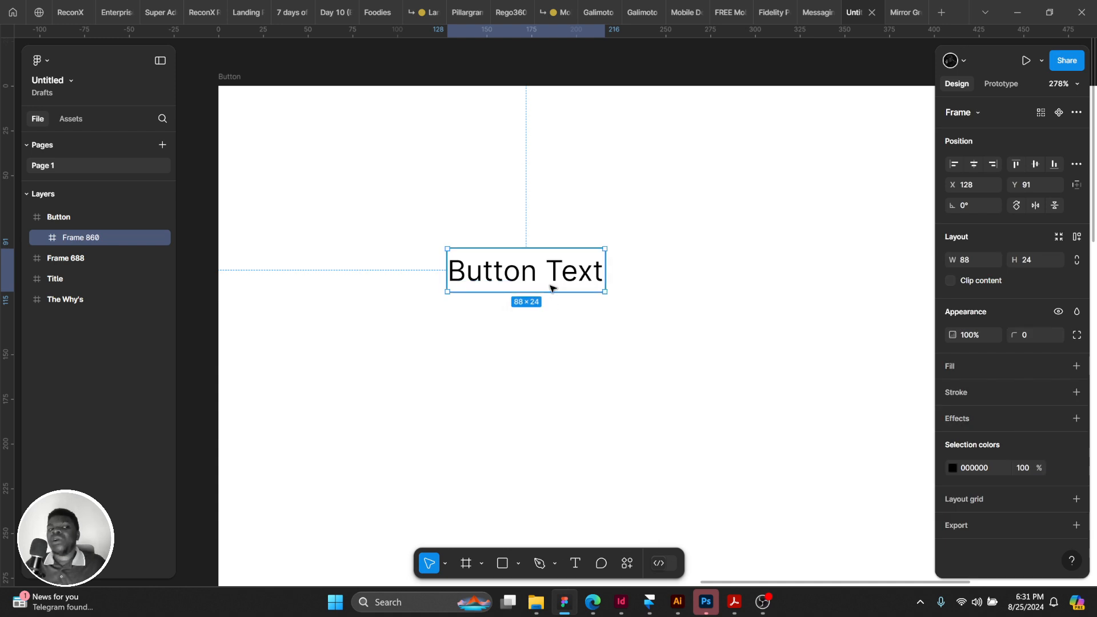
key(ctrl+z)
right_click(551, 288)
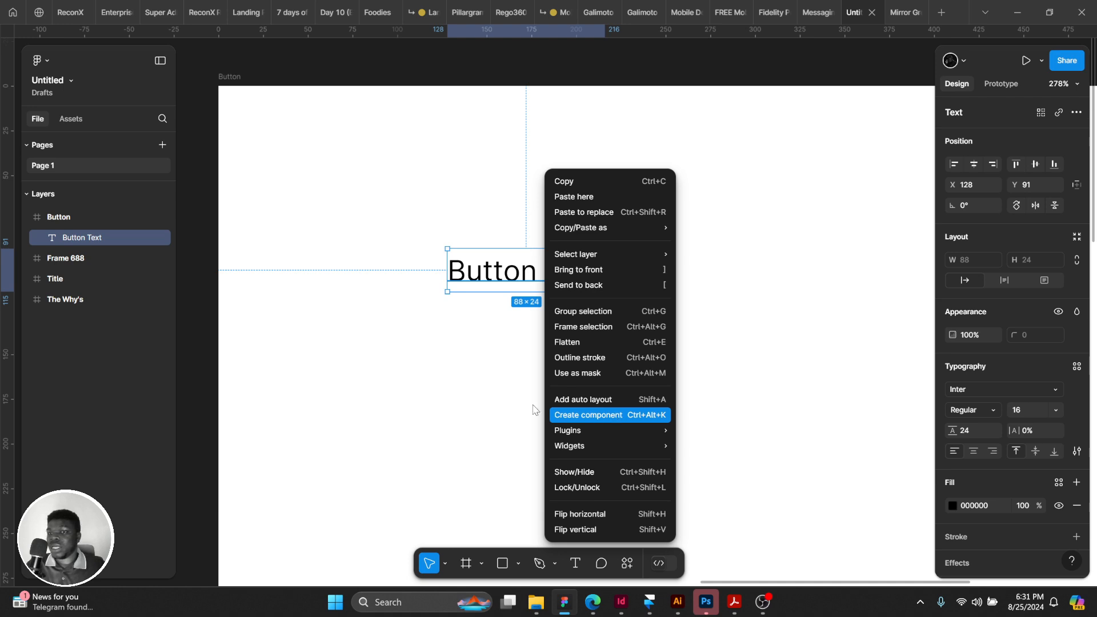
click(447, 405)
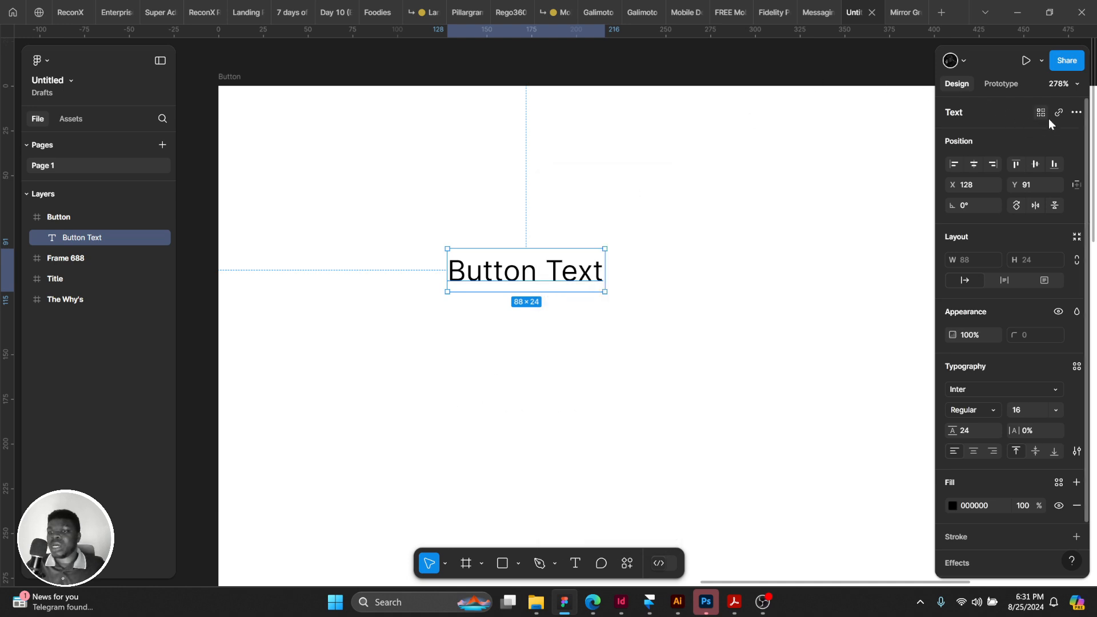
click(1076, 113)
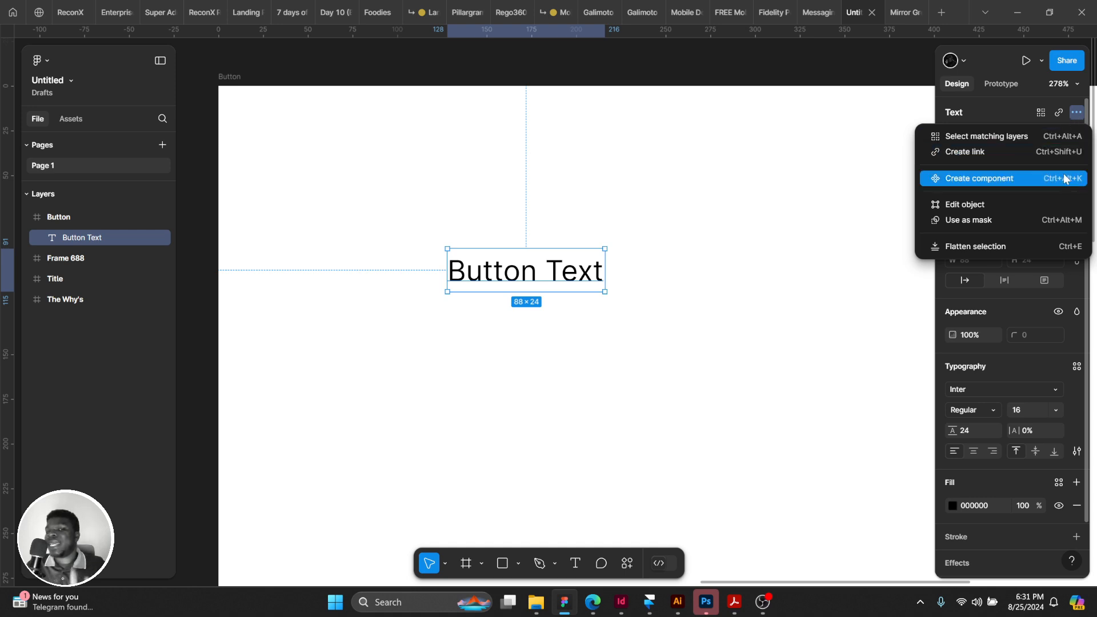
key(Escape)
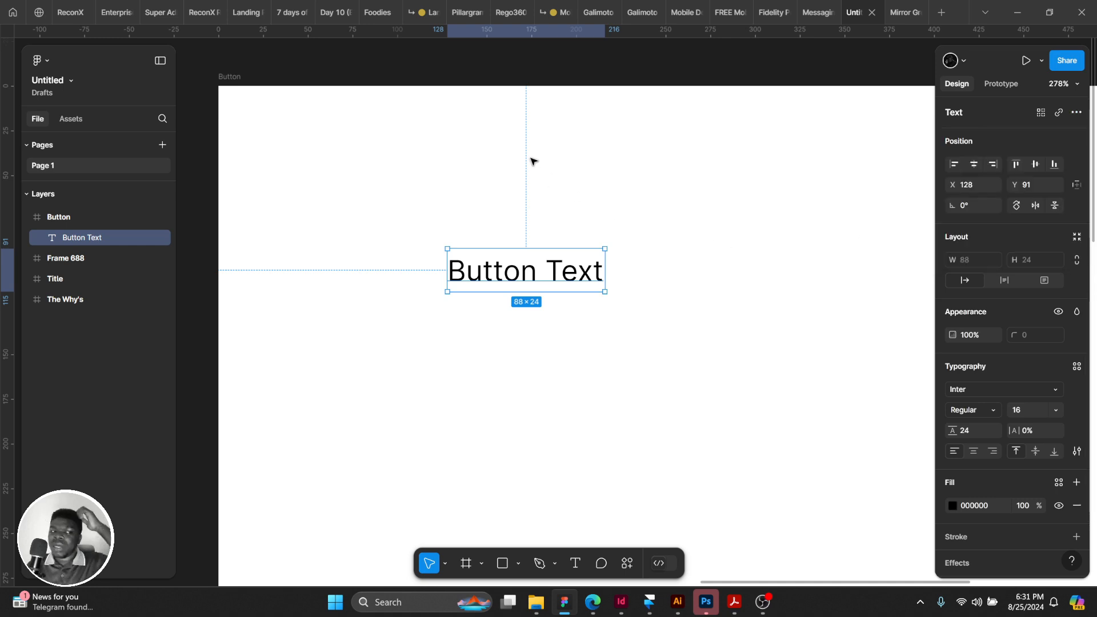
right_click(510, 273)
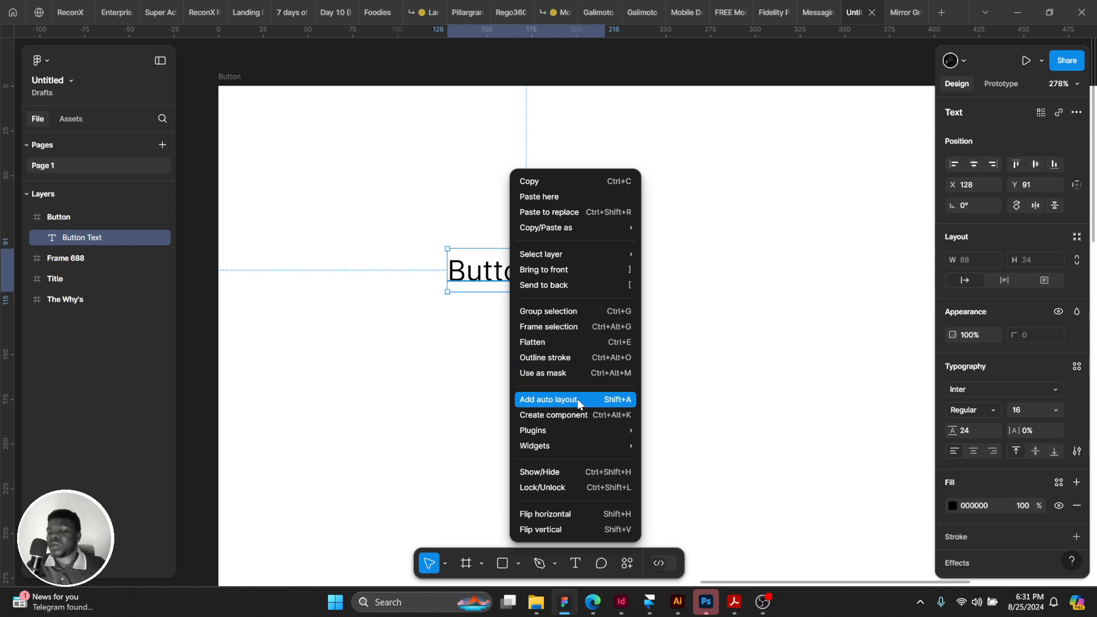
key(Escape)
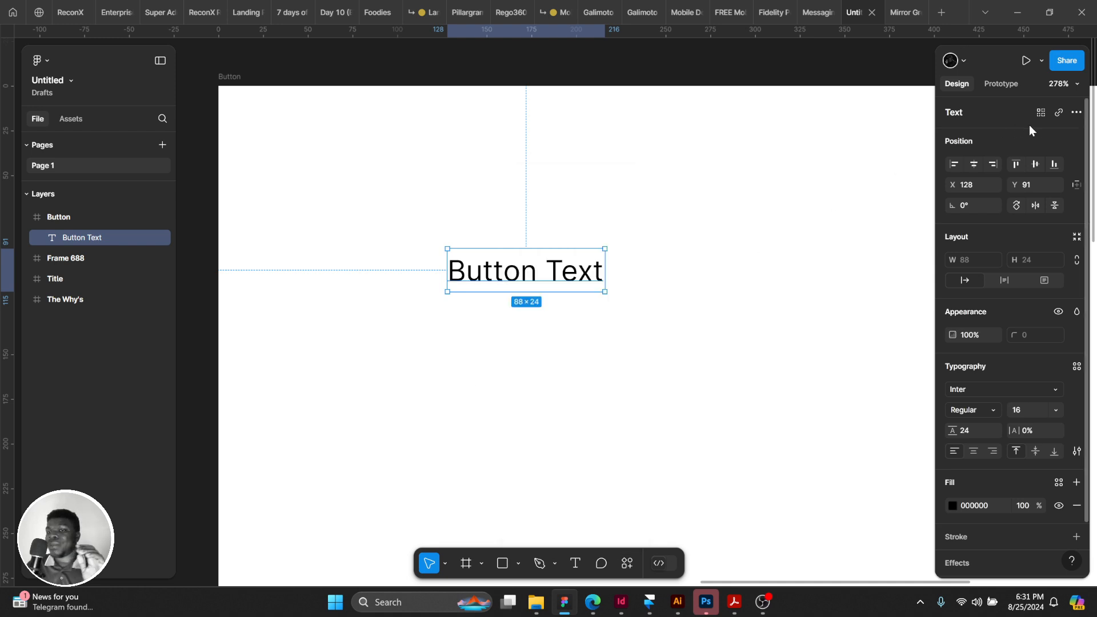
Try turning the Button Text layer directly into a component with auto layout and undo both changes.
click(1075, 113)
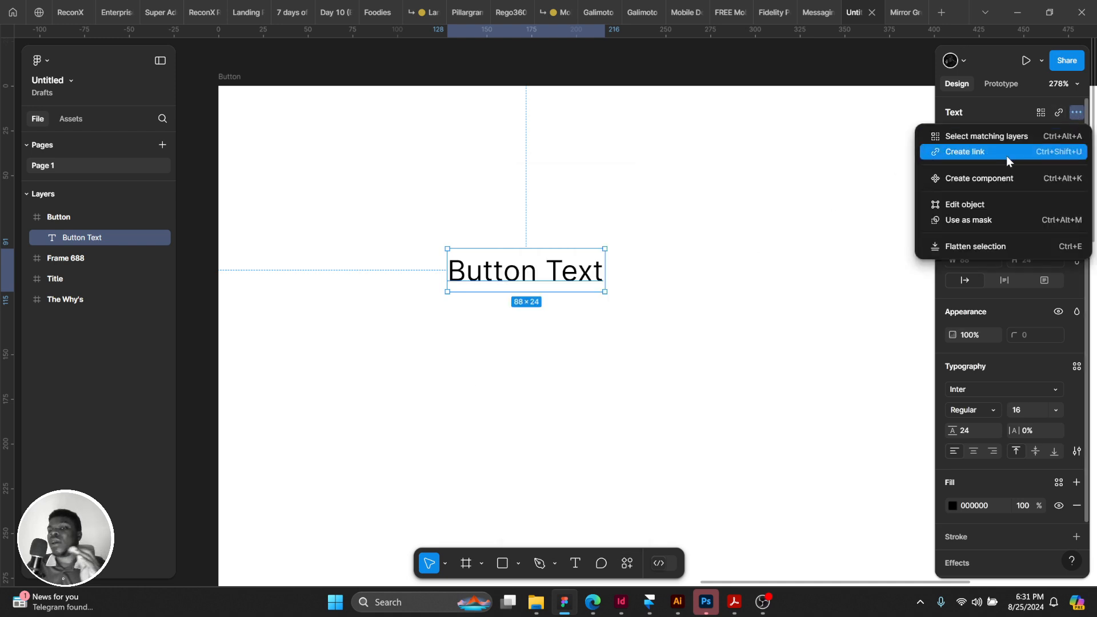
click(981, 177)
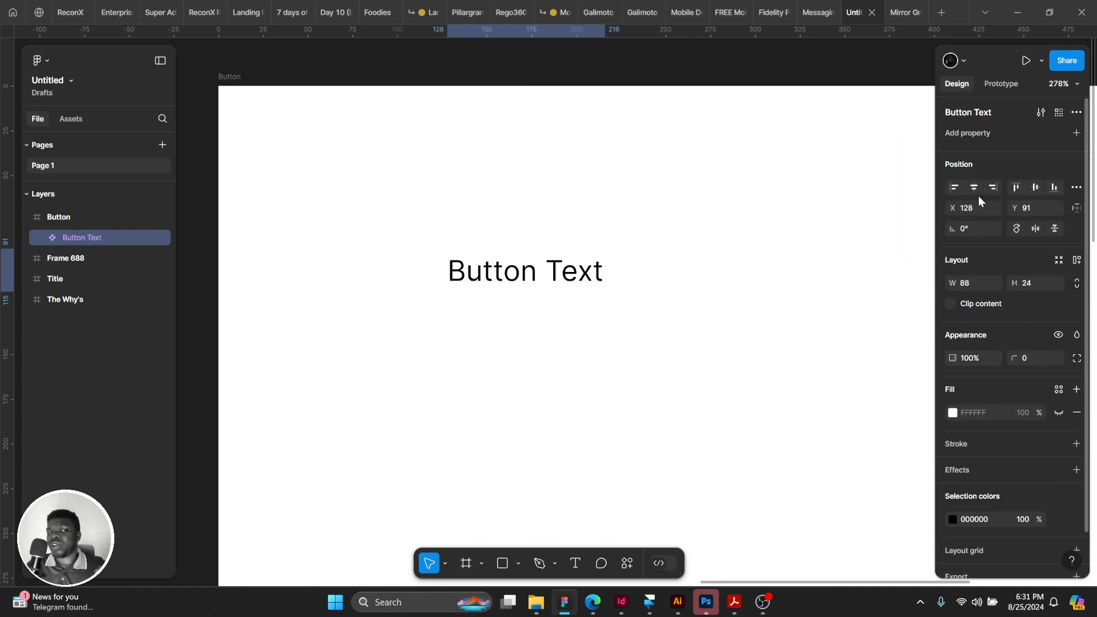
click(33, 242)
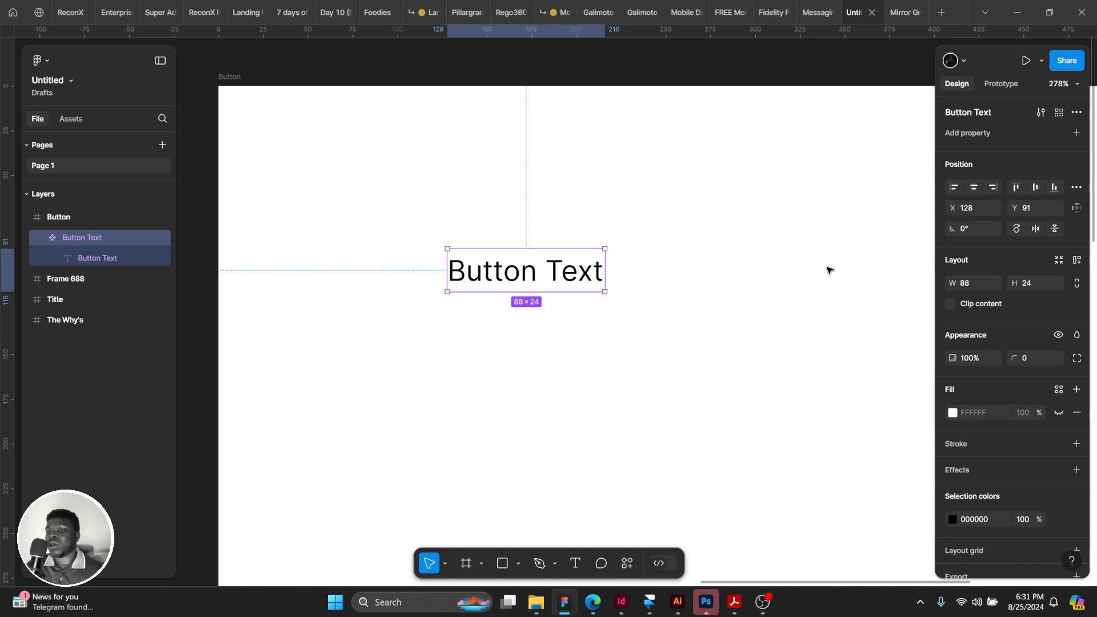
click(1076, 260)
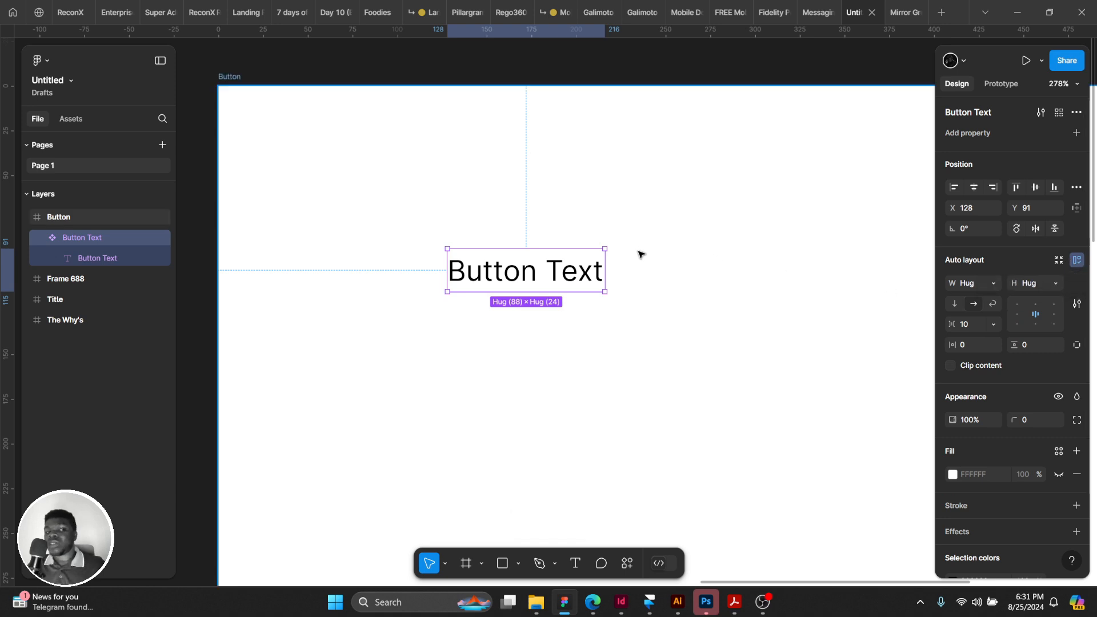
key(ctrl+z)
key(ctrl+z)
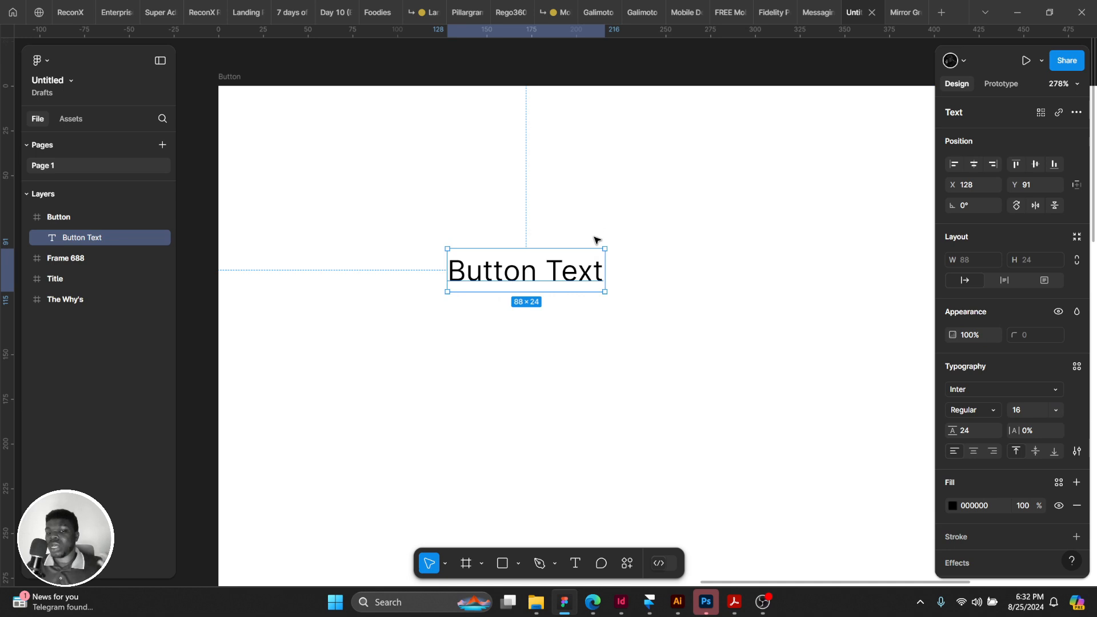
Wrap the Button Text layer in an auto layout frame and give that frame a black 1 px inside stroke.
right_click(552, 271)
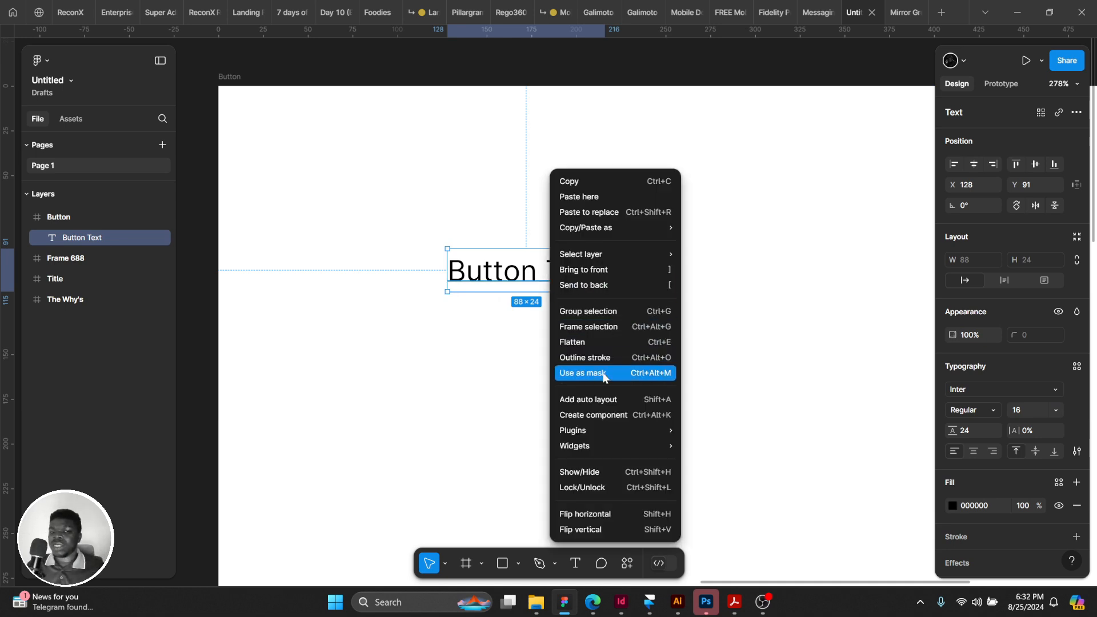
click(614, 399)
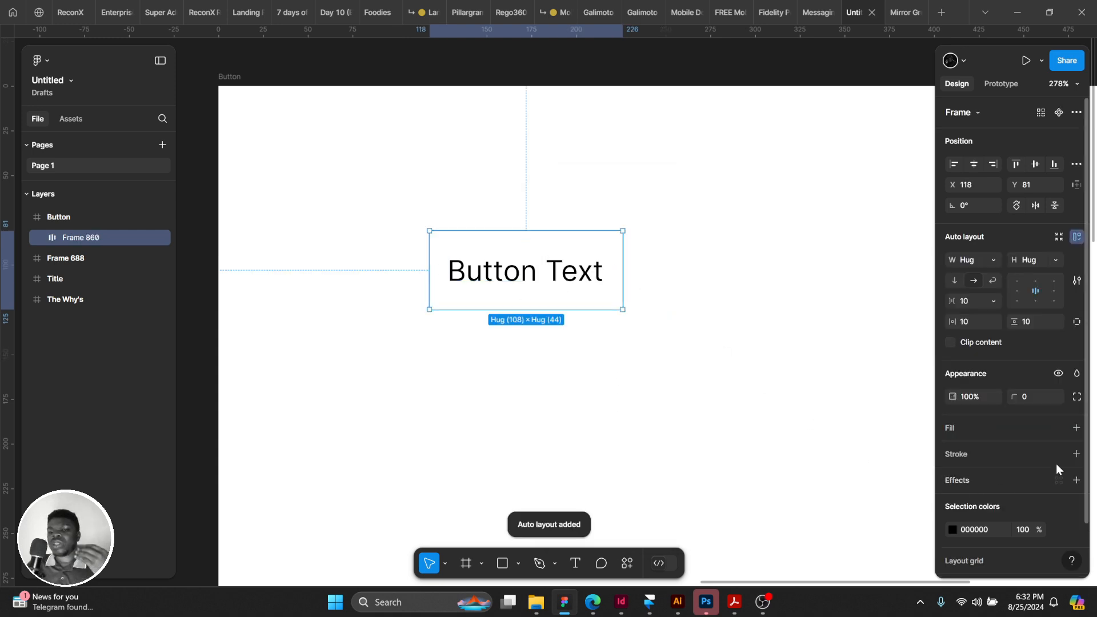
click(1073, 454)
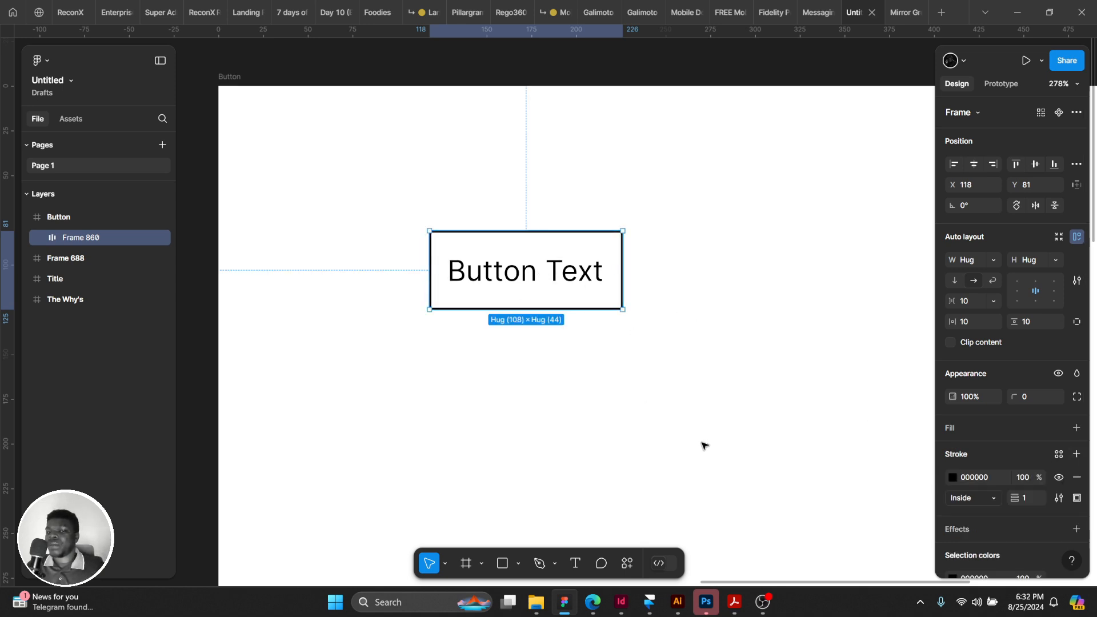
Set the line height of the text inside the button frame to 16+8.
double_click(528, 269)
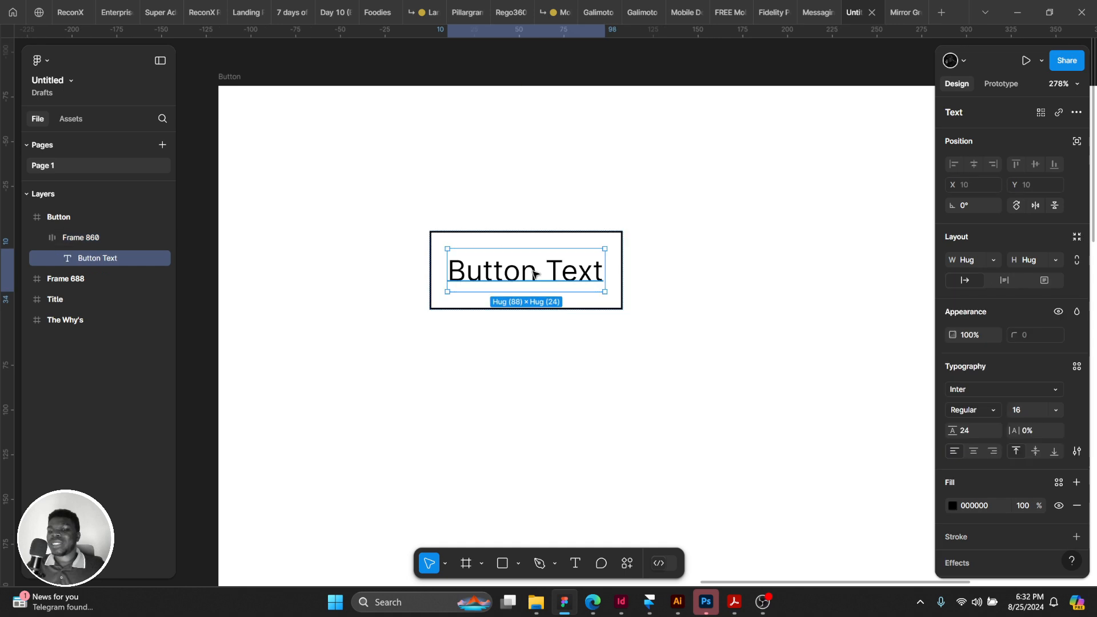
click(967, 432)
text(1)
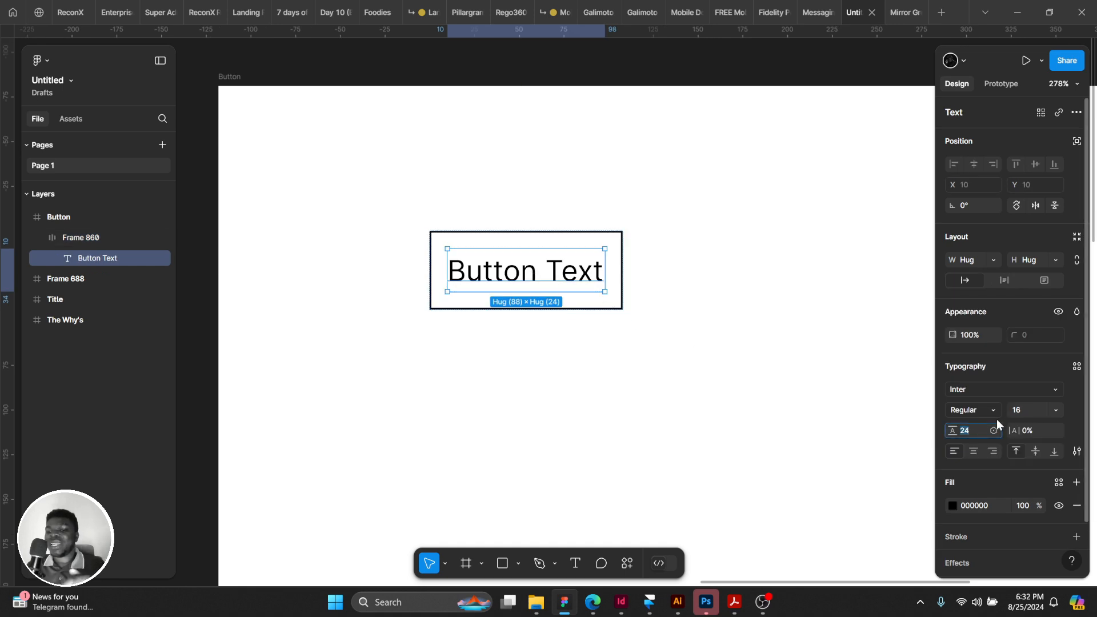
text(6+8)
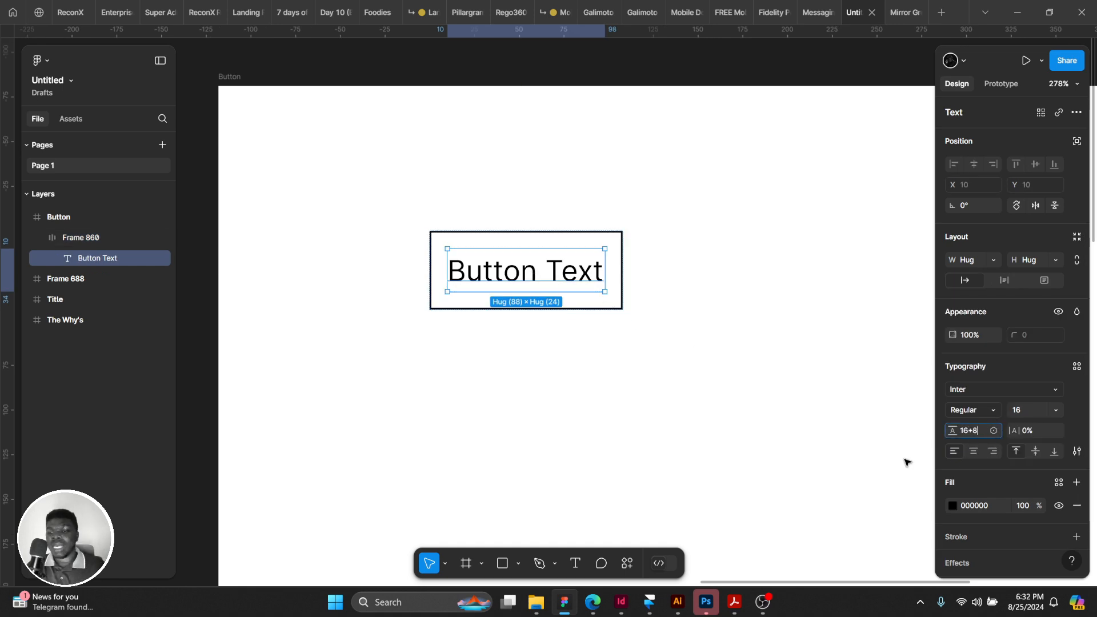
key(Return)
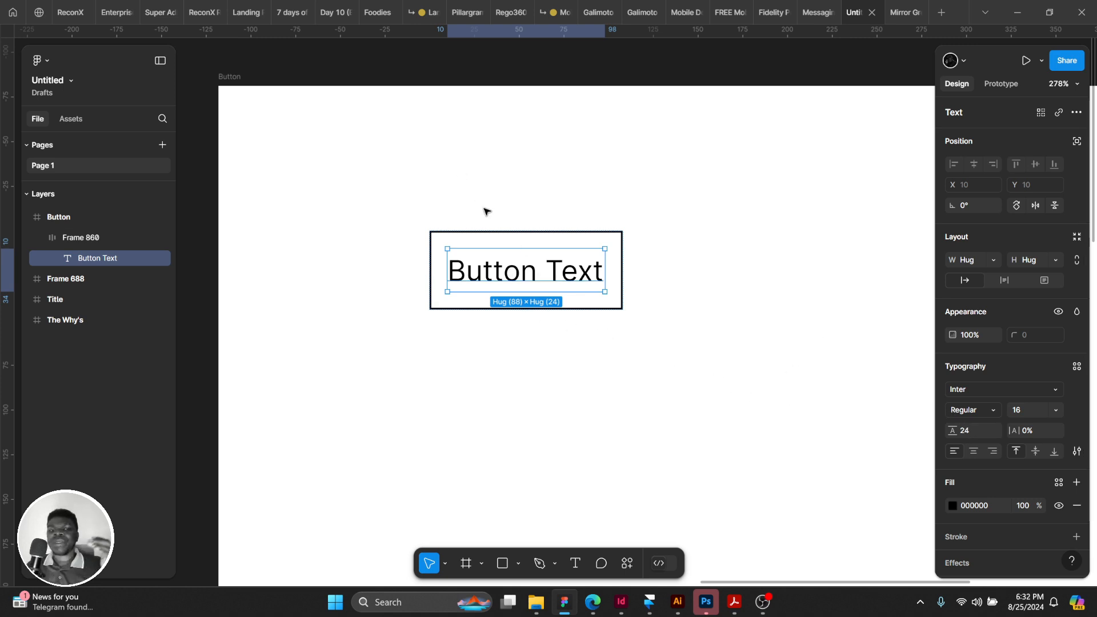
Set the button's auto layout padding to 16 horizontal and 12 vertical and turn the button into a component.
click(502, 238)
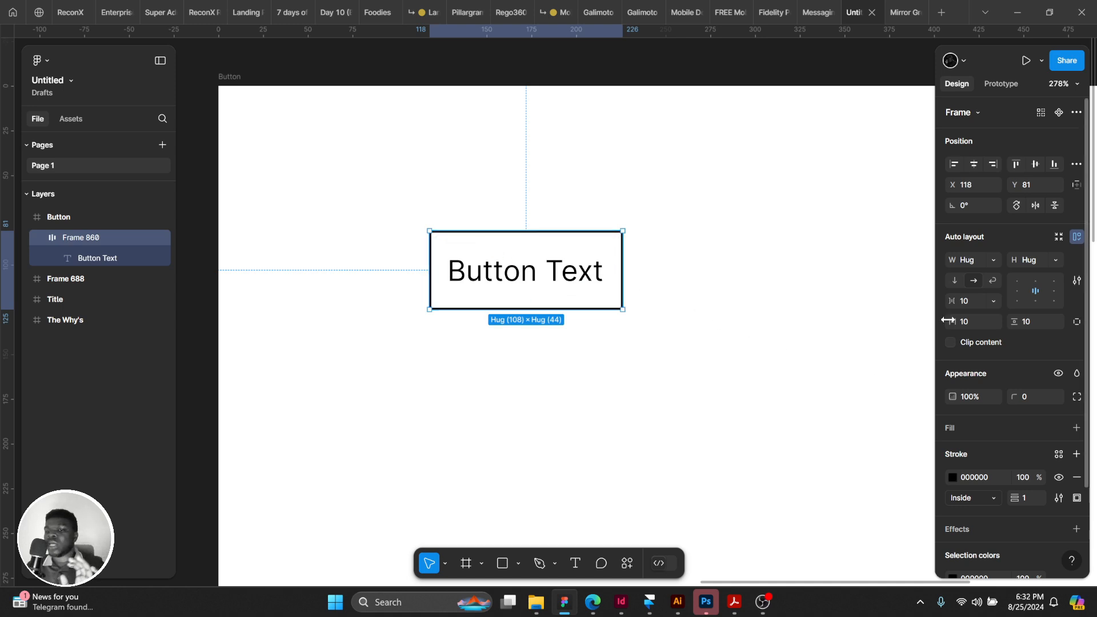
click(971, 318)
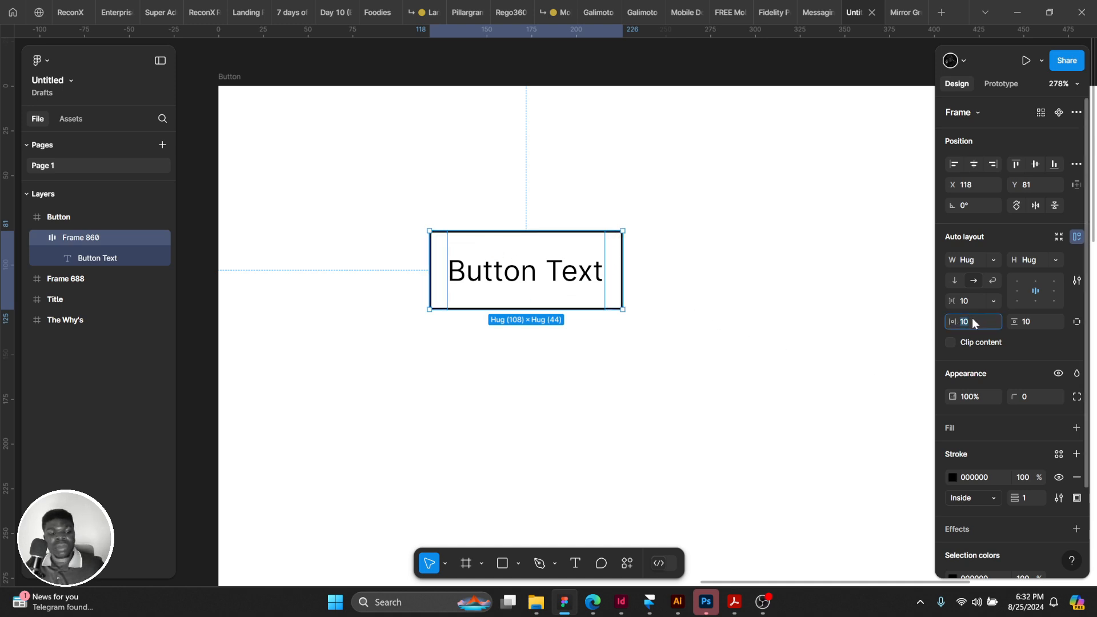
text(16)
key(Return)
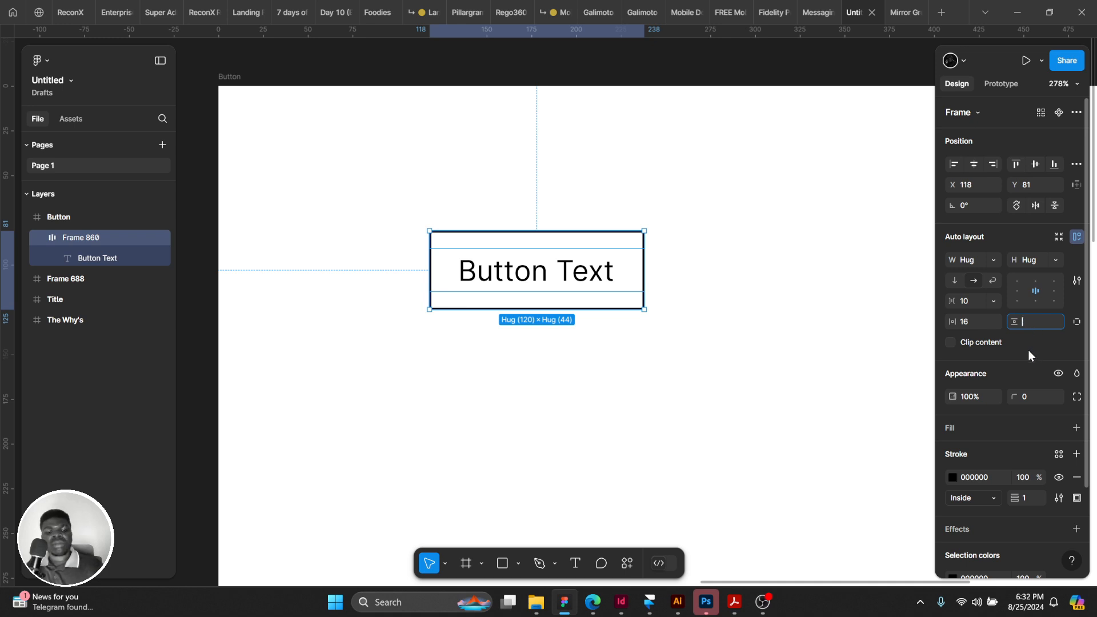
text(12)
key(Return)
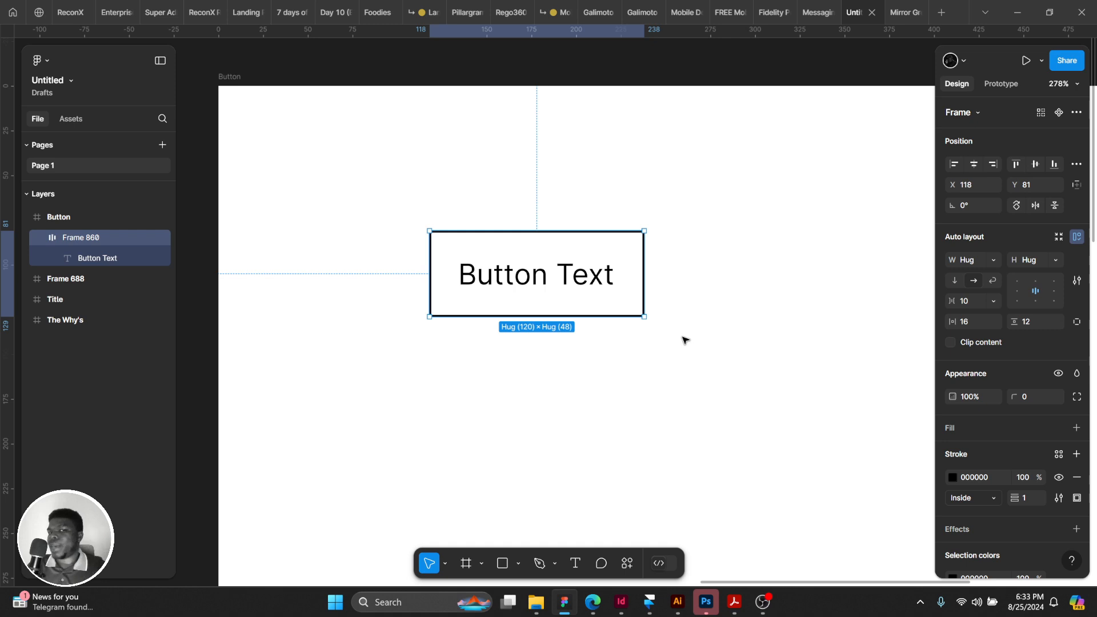
right_click(565, 281)
click(632, 412)
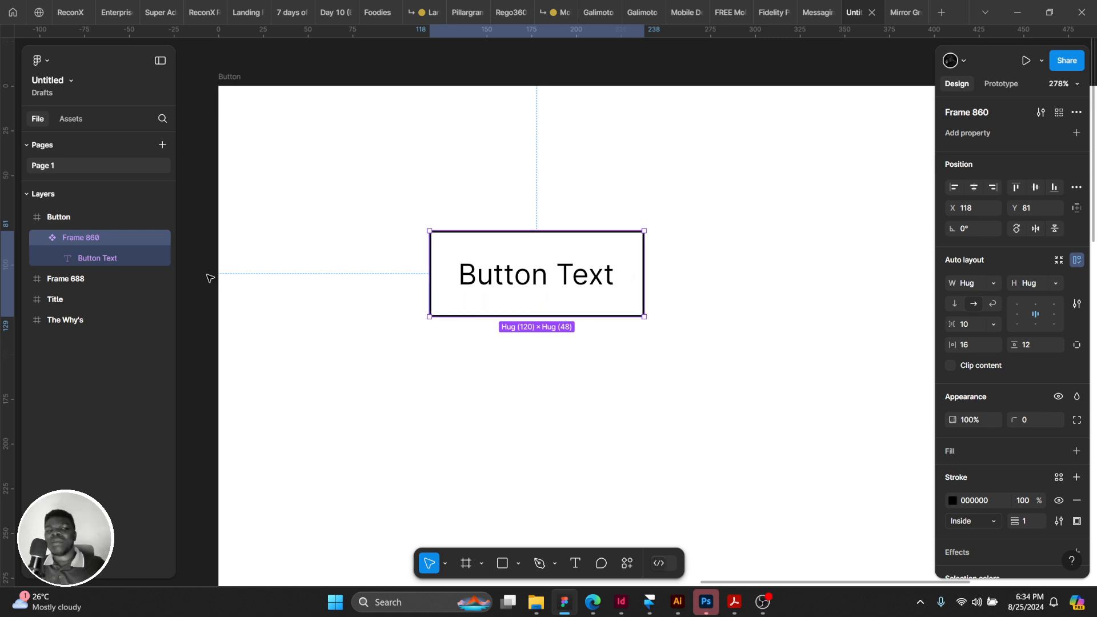
Review the reasons for using components listed in The Why's frame and return to the button component.
drag(271, 230, 668, 263)
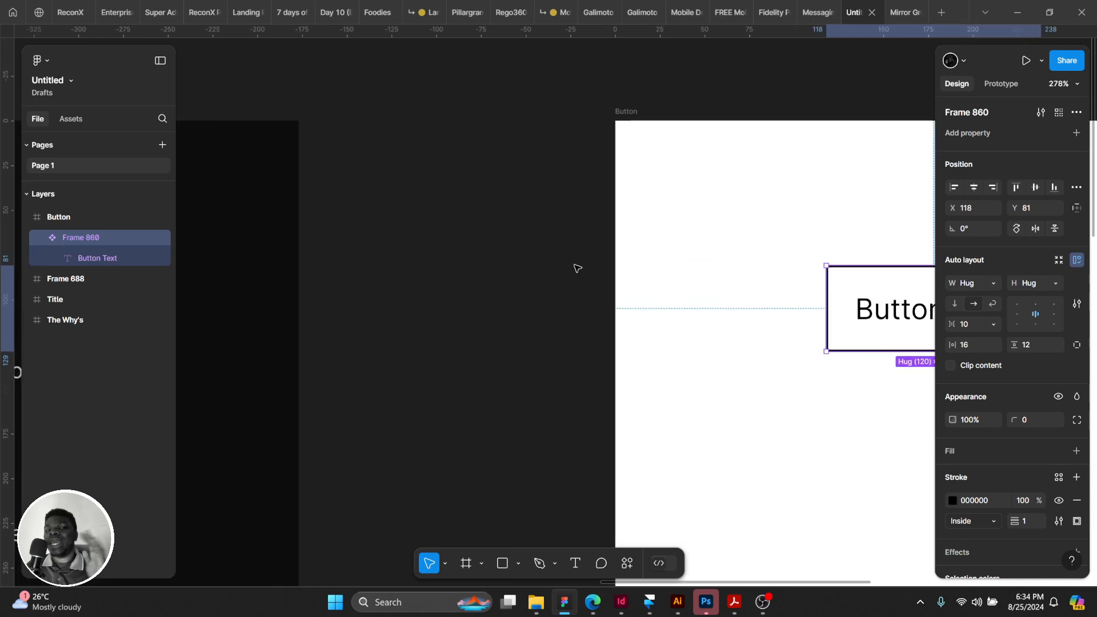
drag(434, 249, 877, 216)
drag(463, 221, 881, 178)
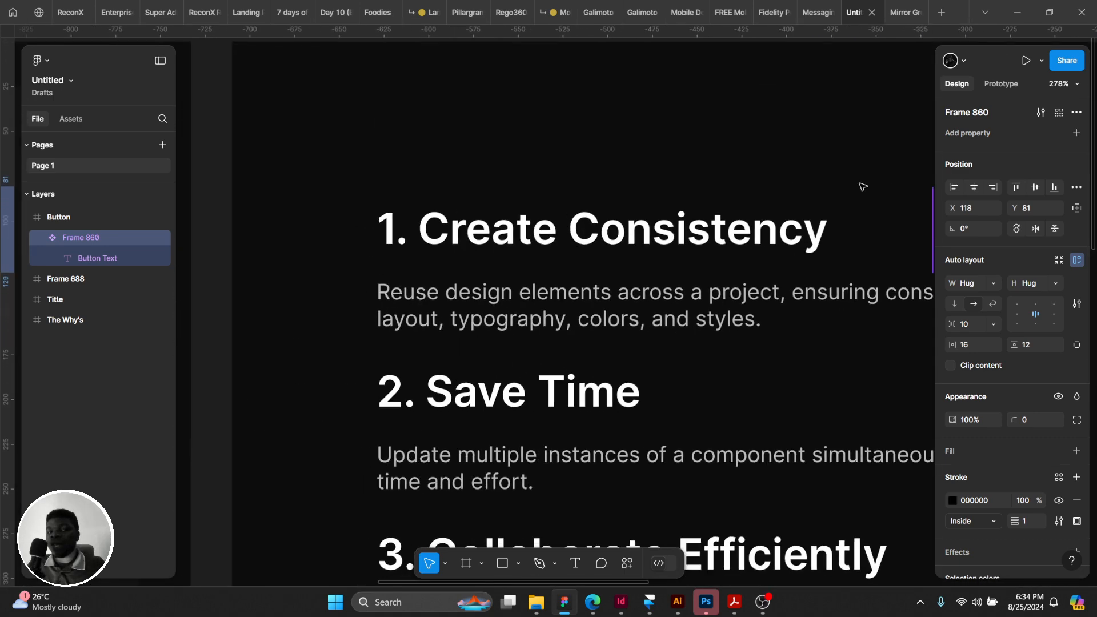
scroll(644, 221, down, 2)
scroll(645, 222, down, 2)
drag(630, 219, 474, 201)
drag(508, 226, 248, 228)
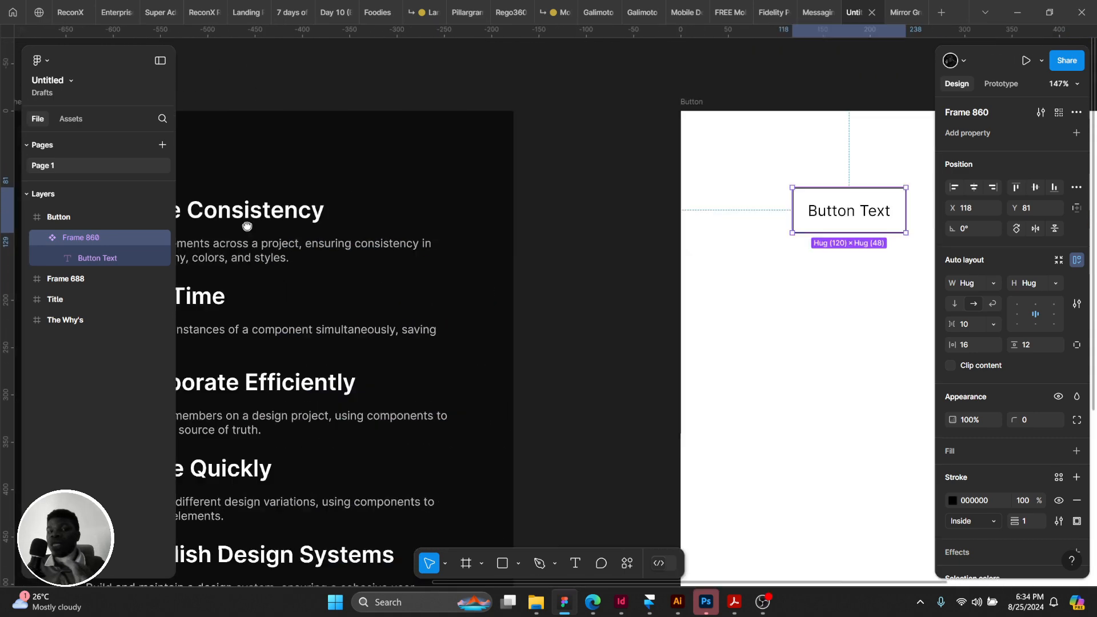
drag(743, 256, 481, 253)
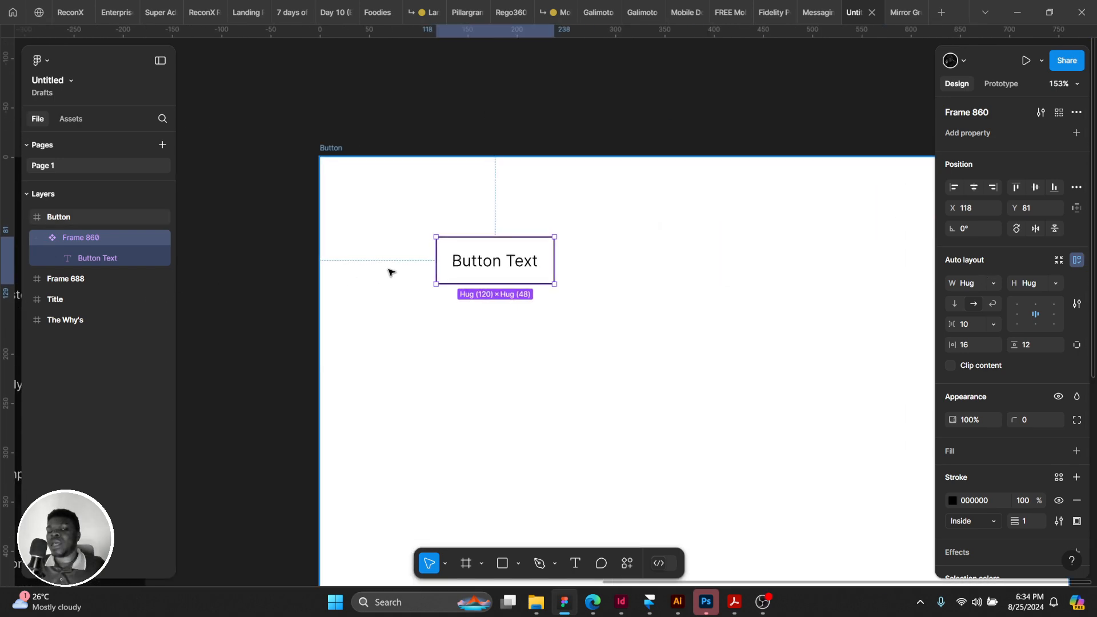
scroll(388, 272, up, 5)
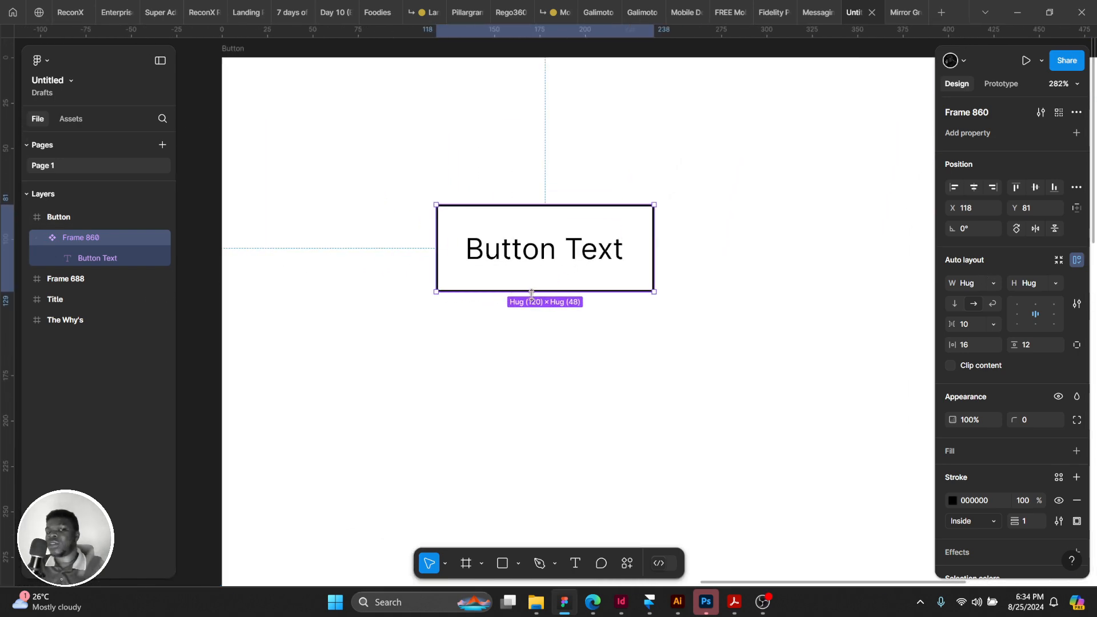
scroll(482, 320, right, 3)
drag(487, 334, 588, 318)
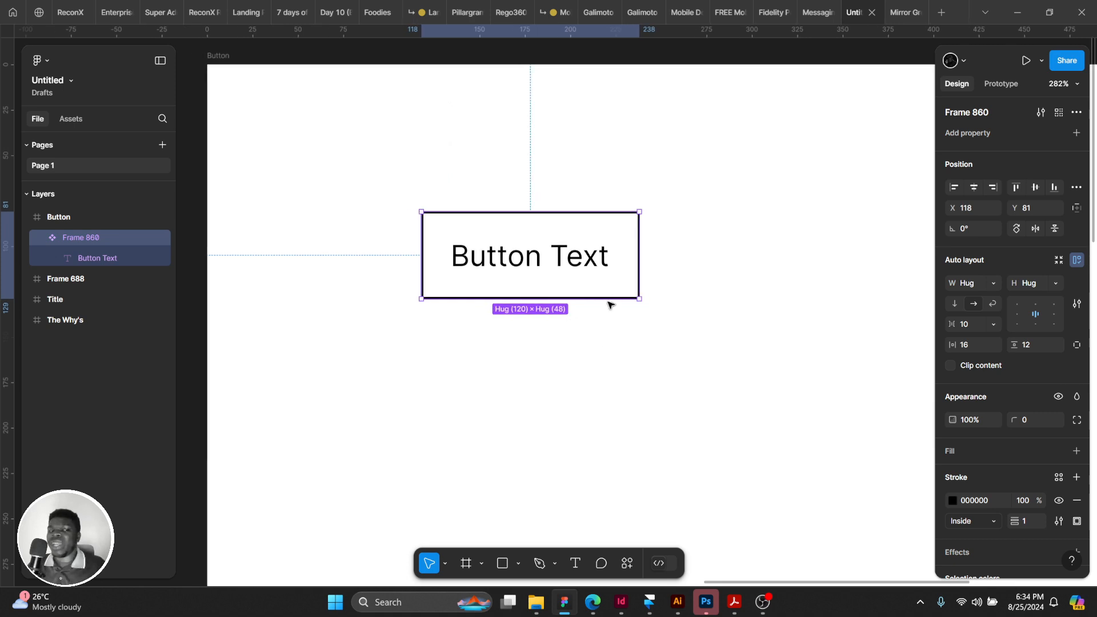
scroll(583, 303, right, 1)
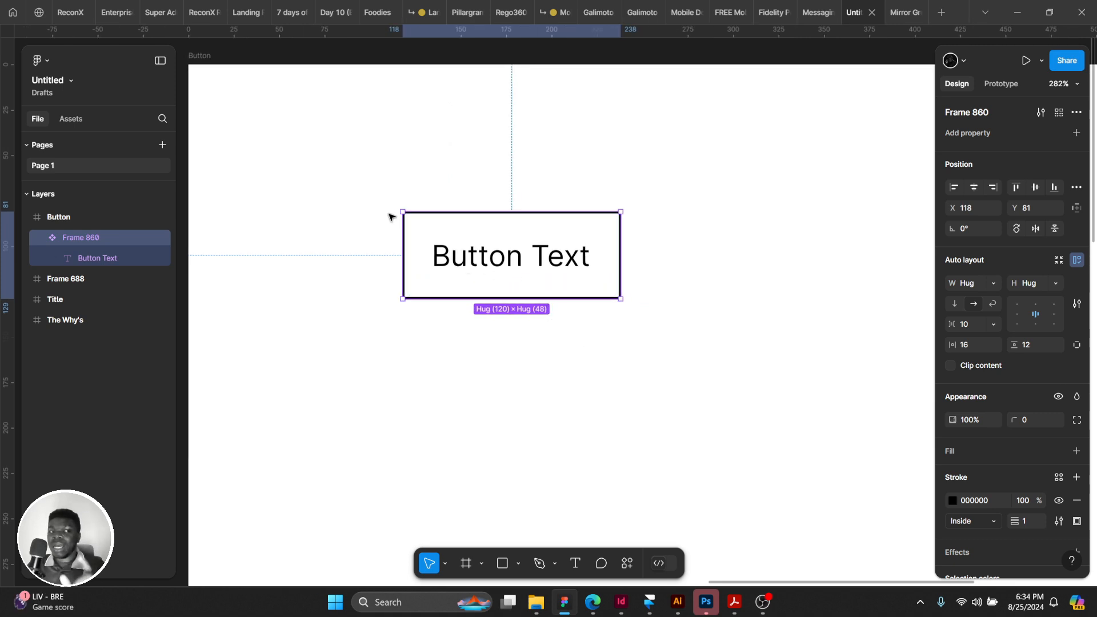
Place two instances of the button component from the local assets in the Button frame, at about X 278, Y 41 and X 260, Y 176.
click(71, 119)
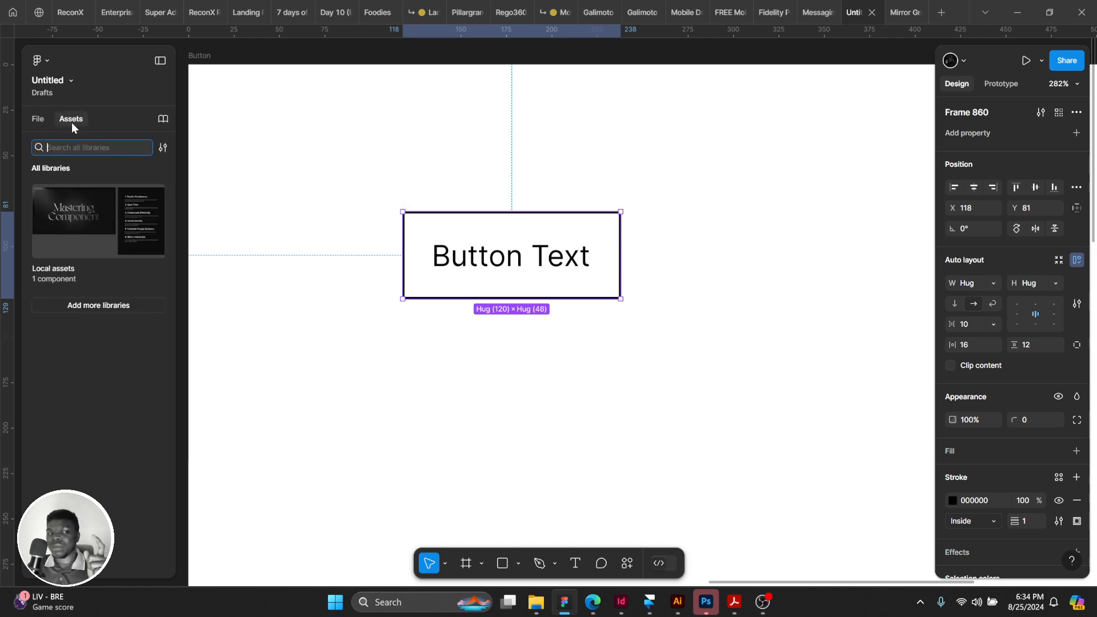
click(158, 149)
click(199, 183)
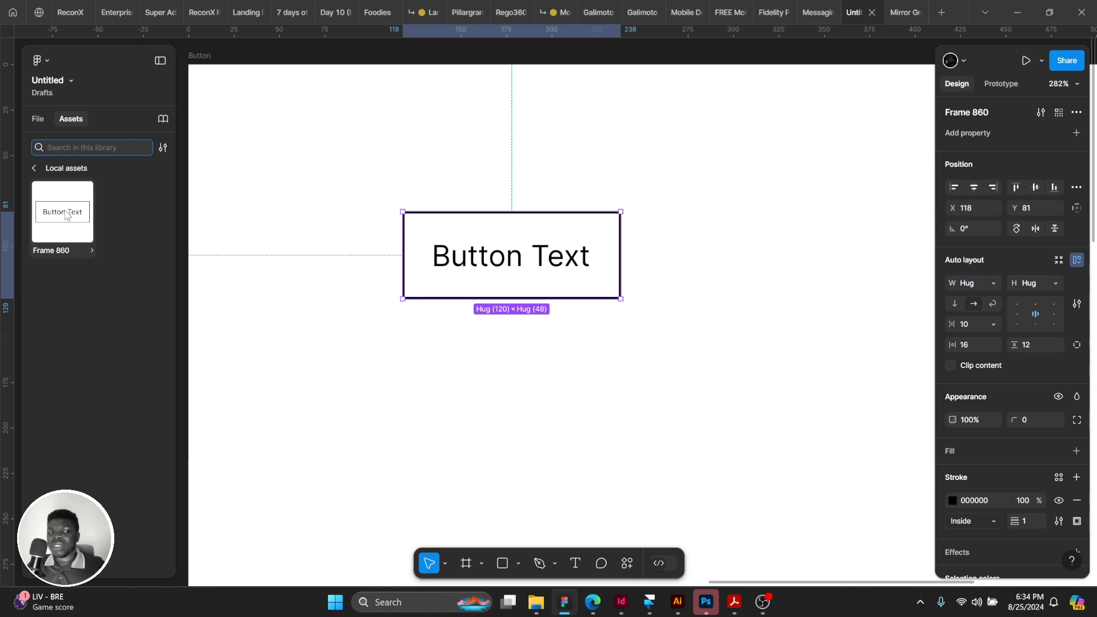
drag(66, 214, 801, 182)
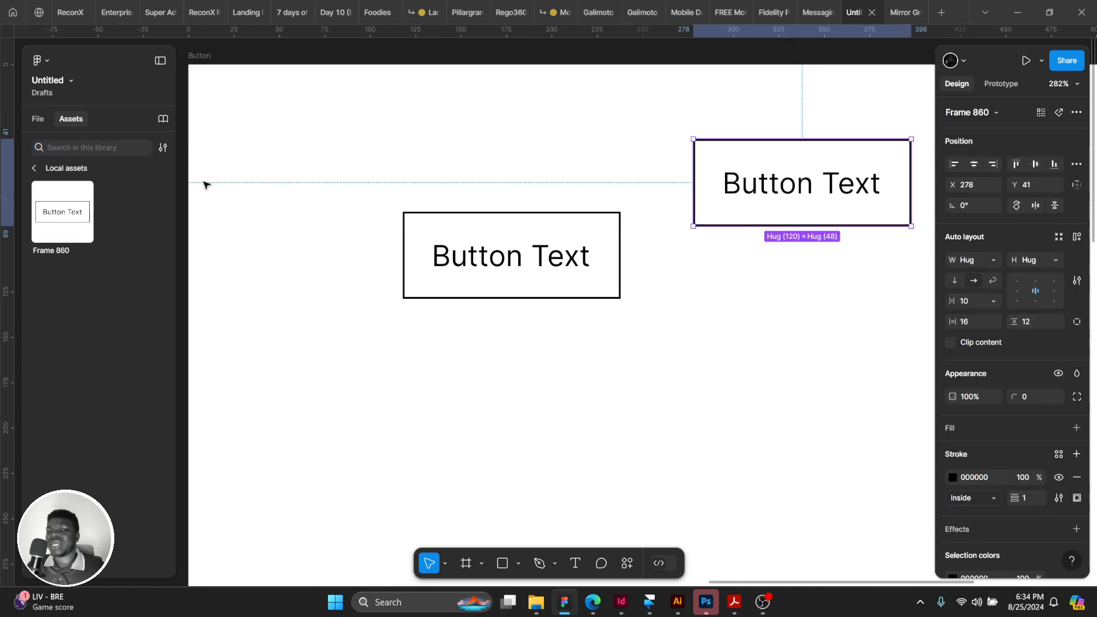
drag(57, 208, 754, 401)
Try placing a third button instance below the main component at about X 134, Y 170 and undo it.
drag(57, 213, 409, 412)
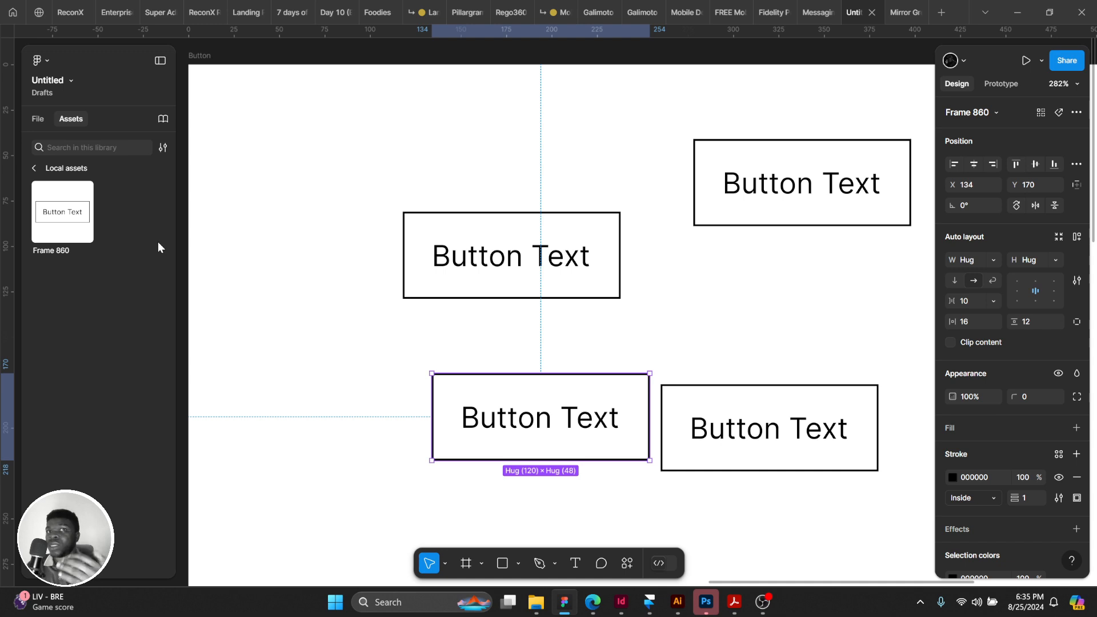
key(ctrl+z)
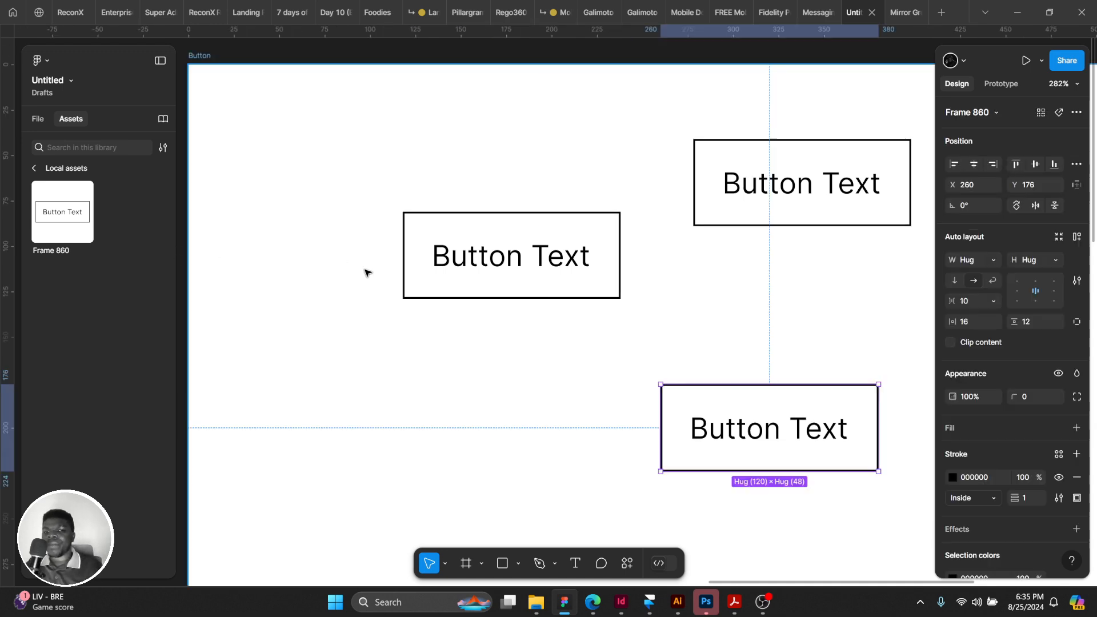
Undo the placement of the two button instances so that only the main component is left in the Button frame.
key(ctrl+z)
key(ctrl+z)
key(ctrl+z)
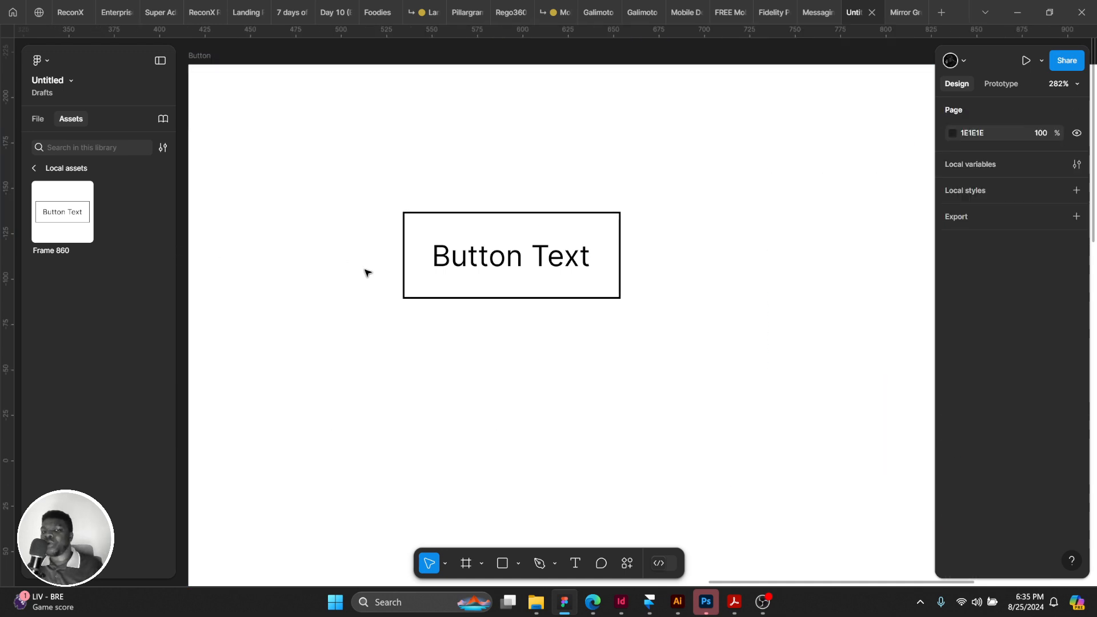
Select the button component and examine the property types that can be created for it.
click(443, 262)
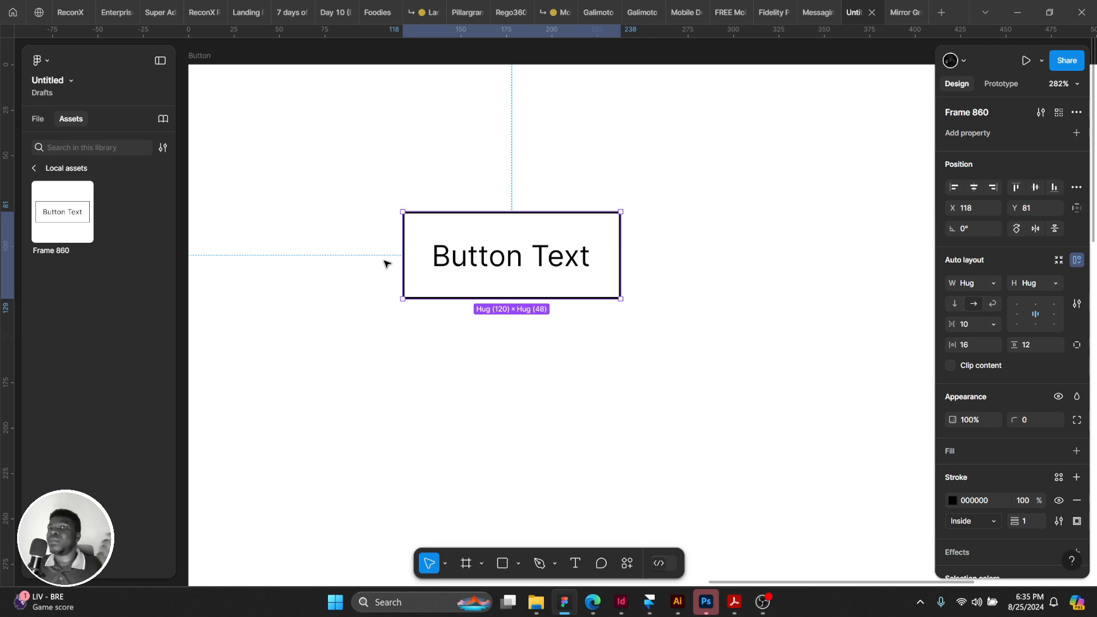
click(1076, 134)
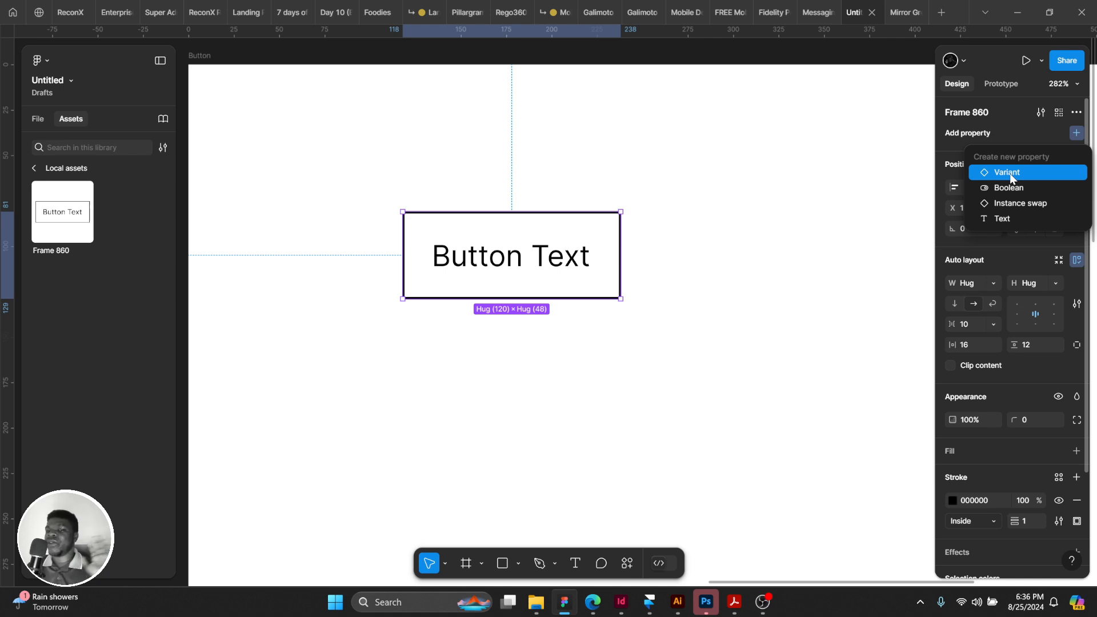
click(822, 195)
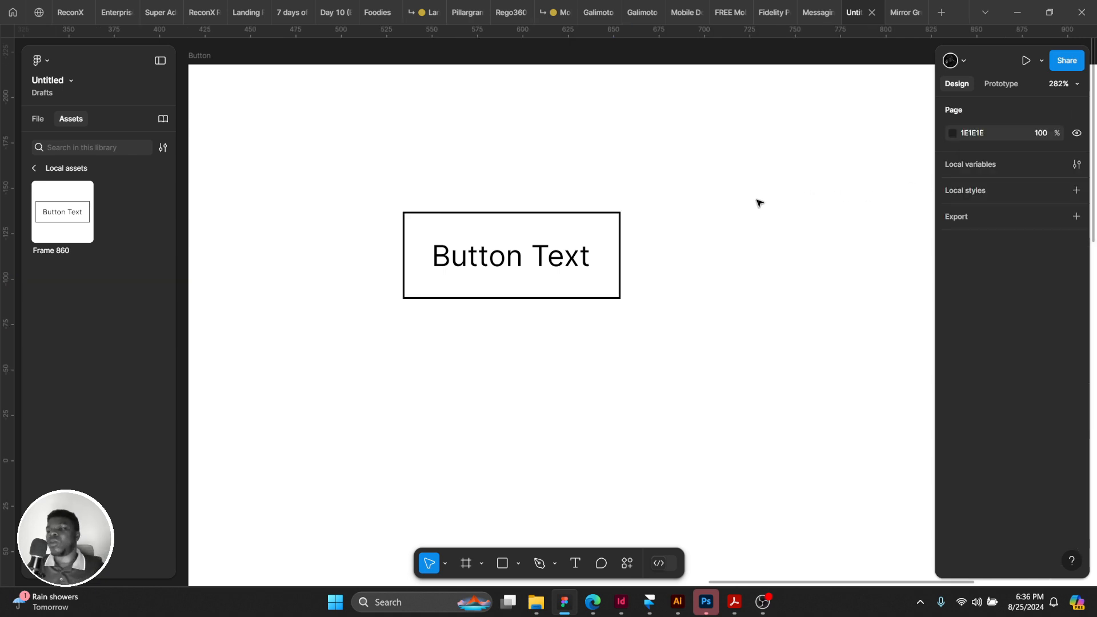
click(571, 248)
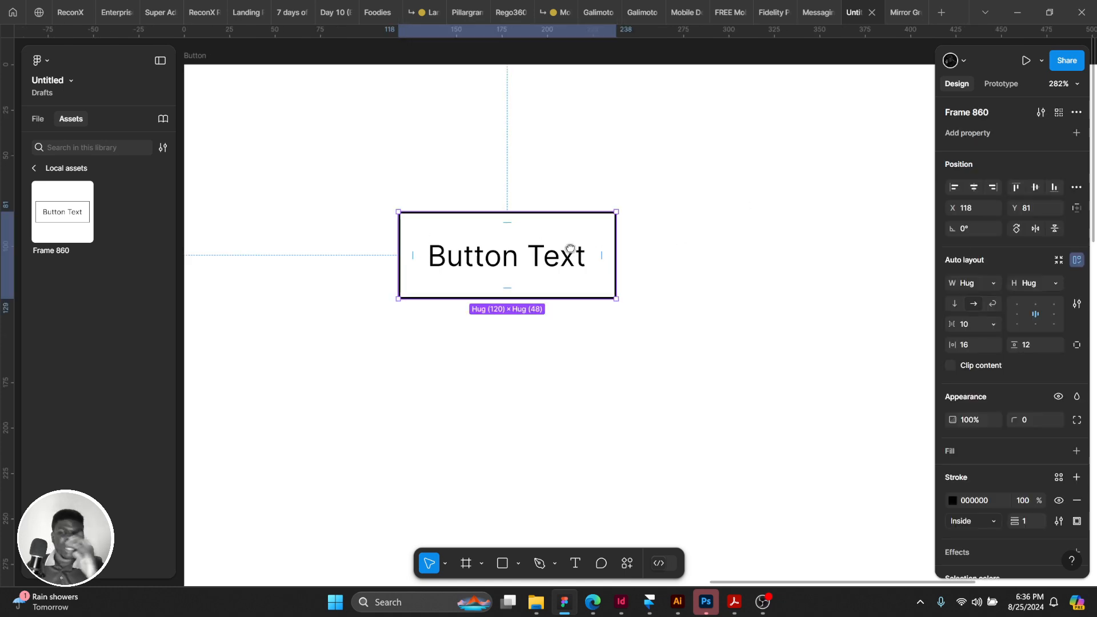
drag(571, 249, 528, 247)
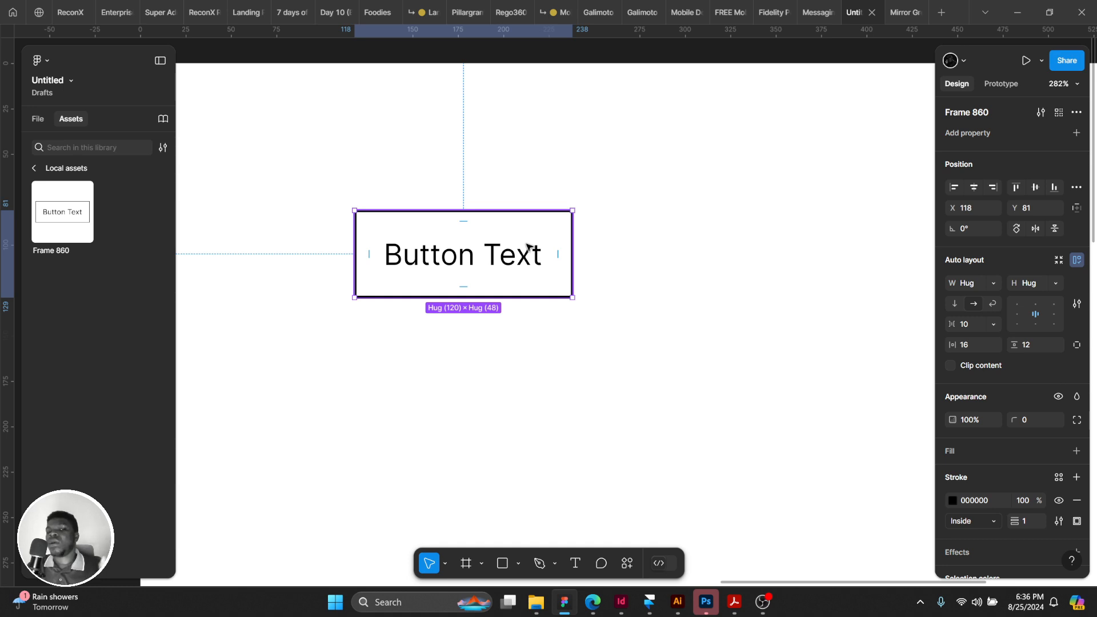
scroll(499, 284, left, 2)
scroll(500, 284, up, 1)
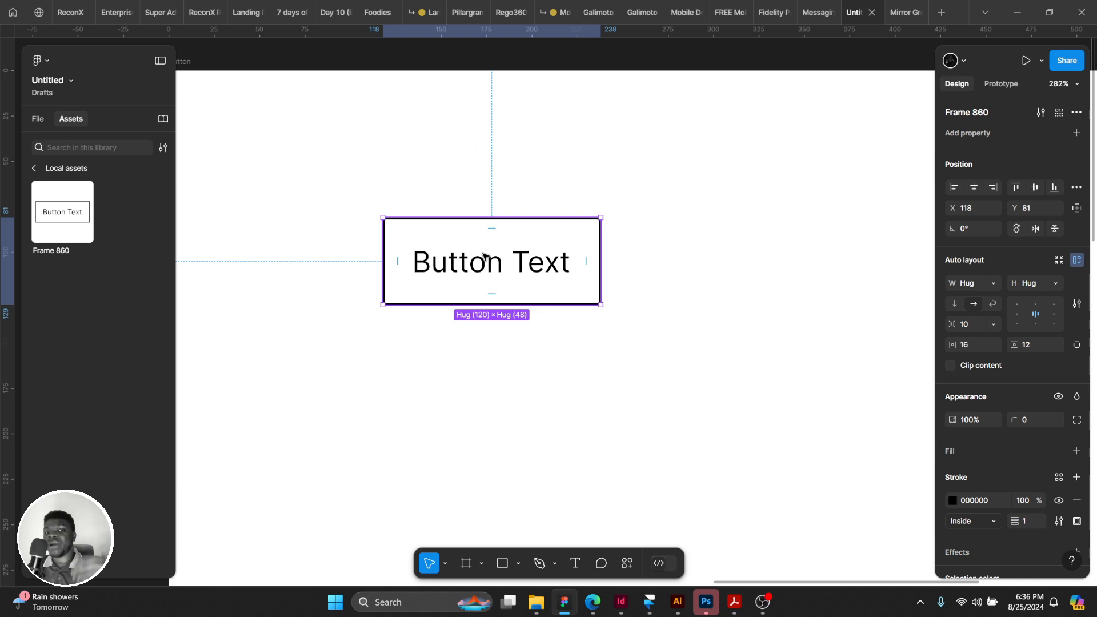
scroll(570, 237, down, 1)
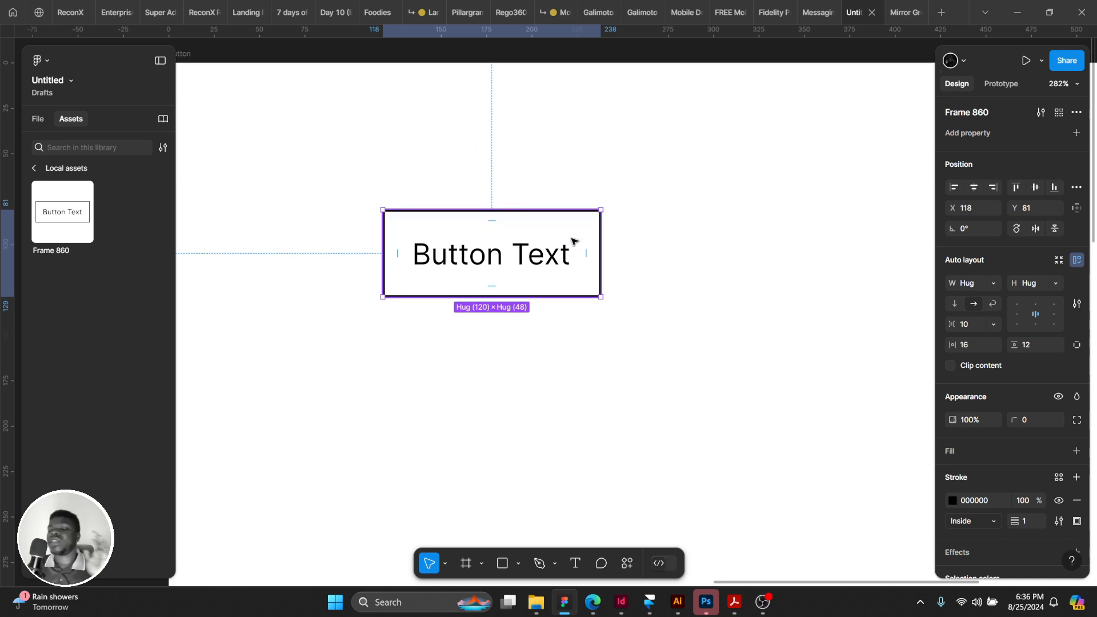
click(528, 200)
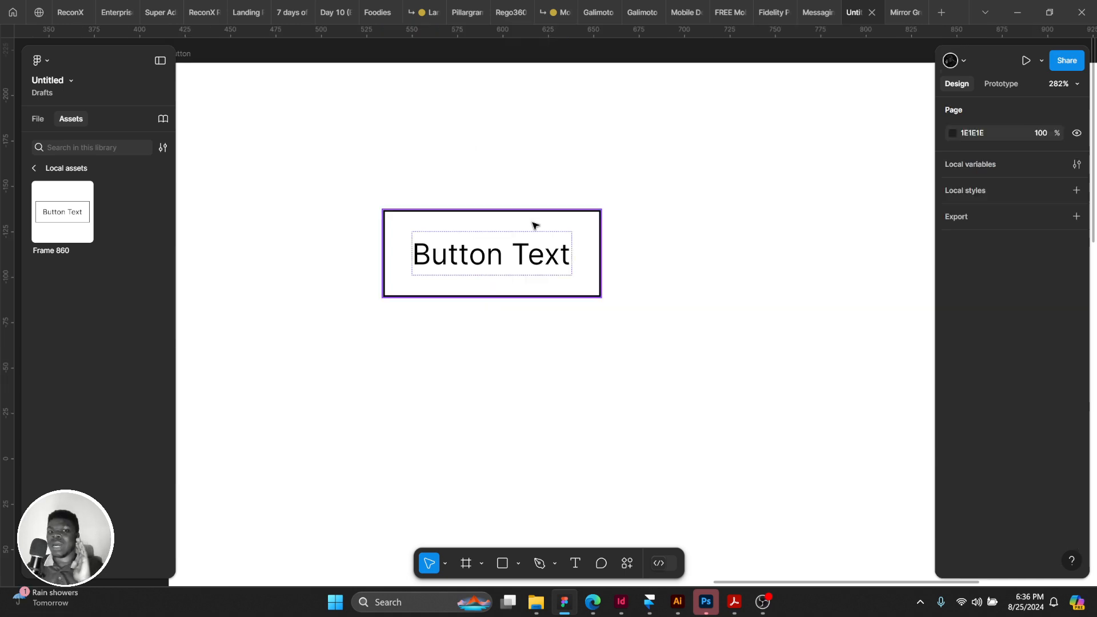
click(543, 229)
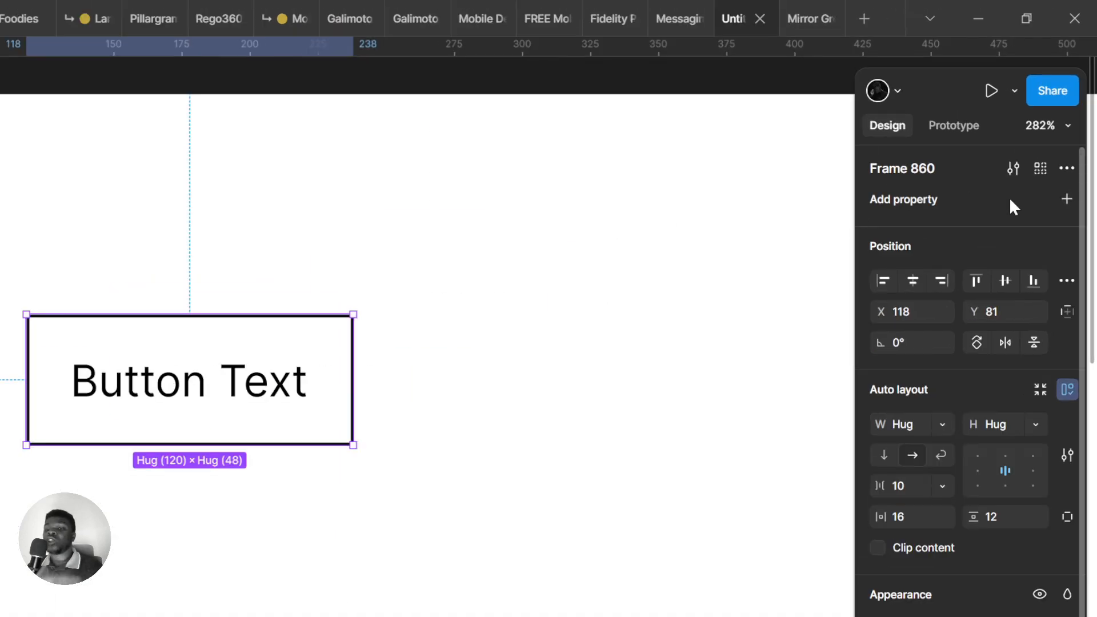
click(1063, 199)
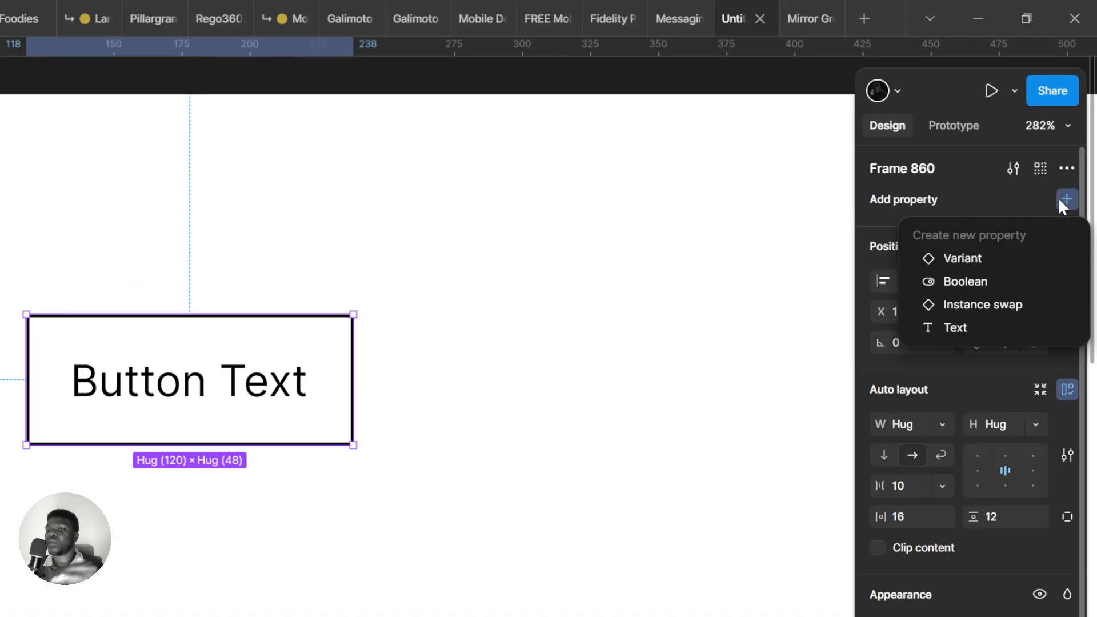
click(908, 186)
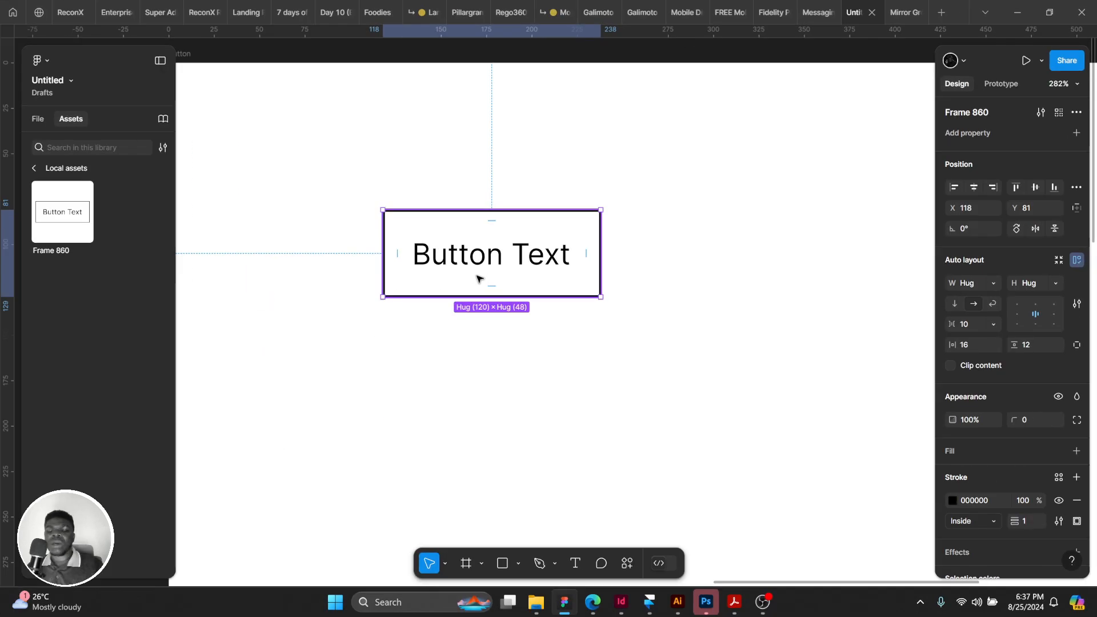
Try swapping the button component's fill and stroke, and swap them back.
click(358, 494)
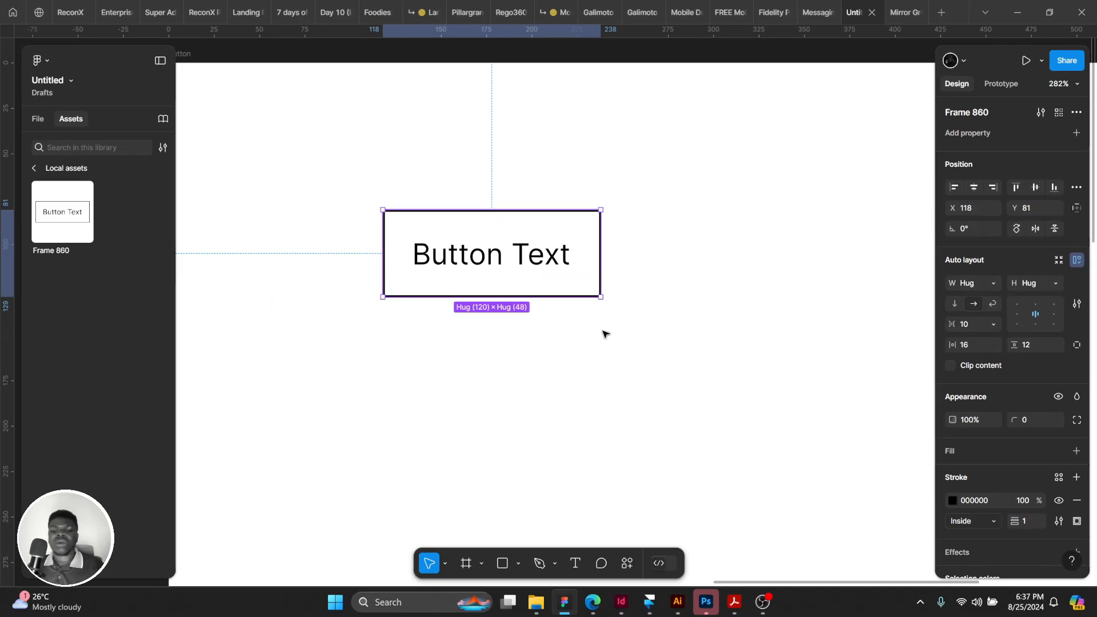
scroll(588, 309, left, 1)
scroll(568, 277, up, 1)
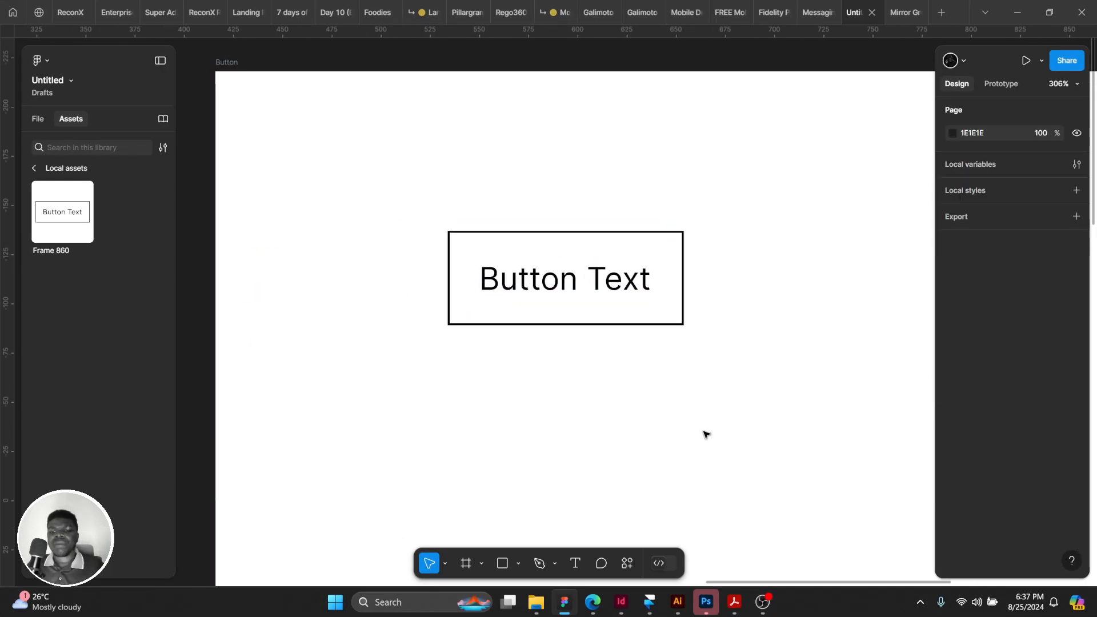
click(757, 610)
click(757, 609)
mouse_move(564, 303)
mouse_down()
mouse_move(595, 314)
mouse_move(560, 297)
mouse_up()
click(559, 271)
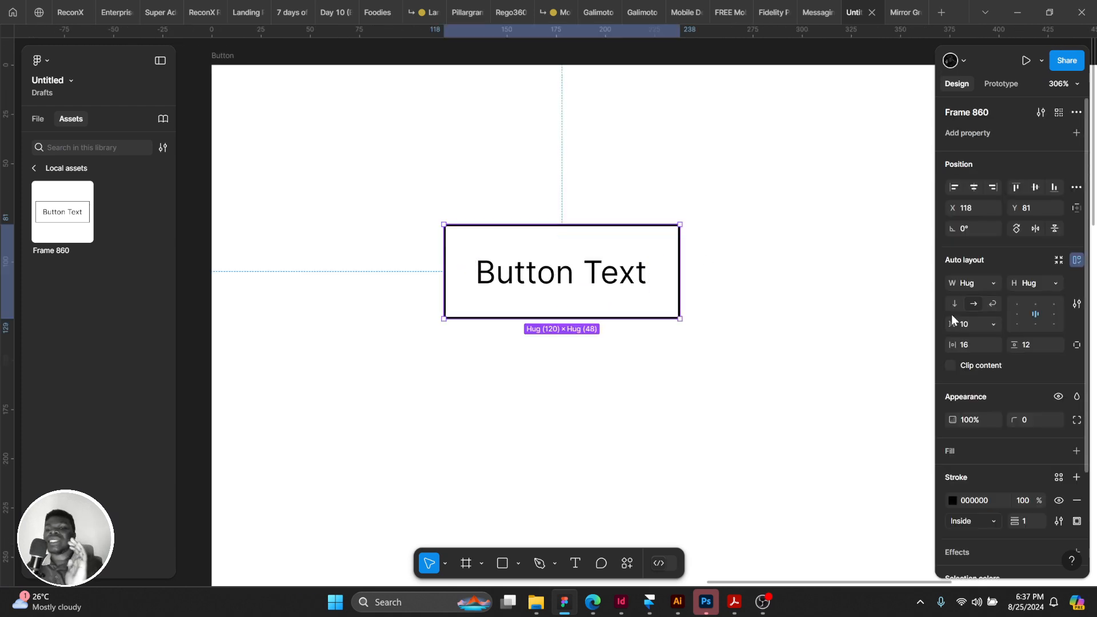
scroll(951, 337, down, 1)
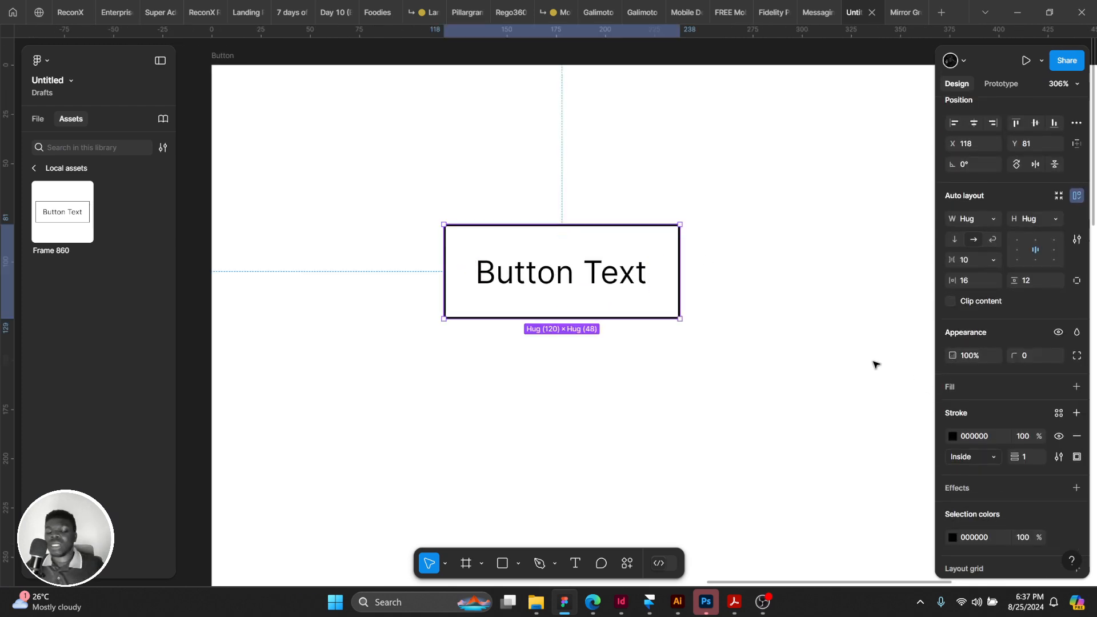
key(shift+x)
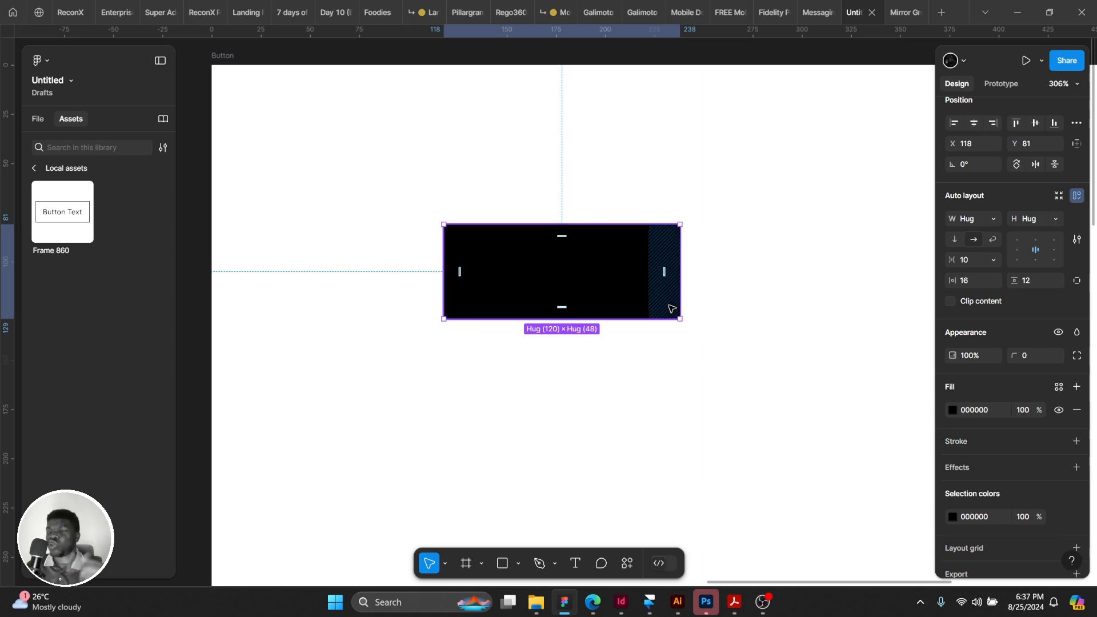
key(shift+x)
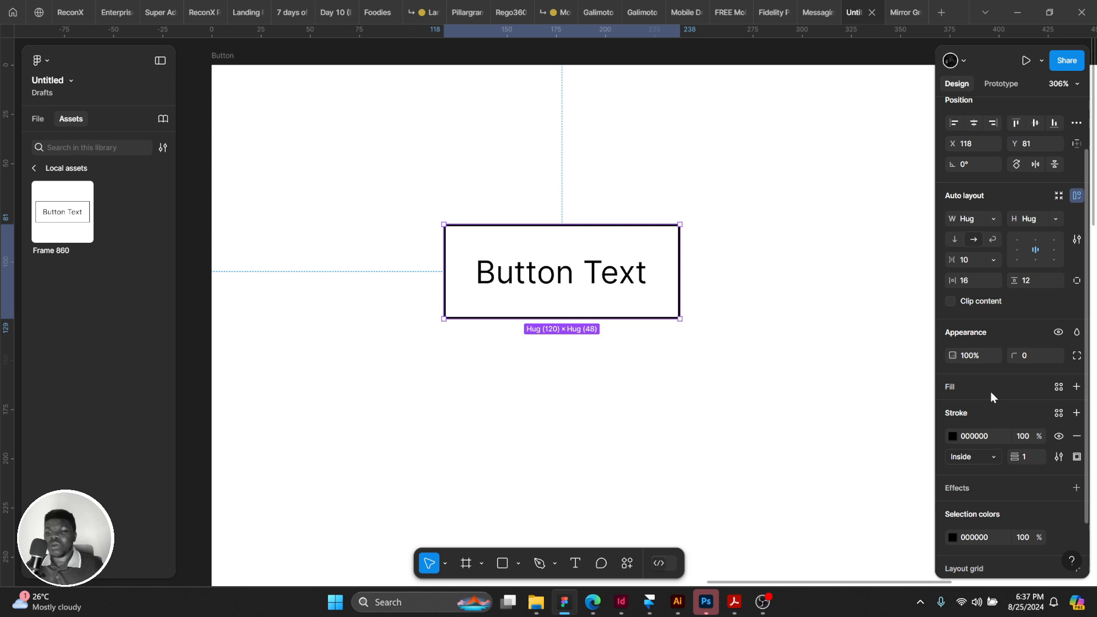
Give the button component a solid black (000000) fill and remove its stroke.
click(1060, 389)
click(1076, 464)
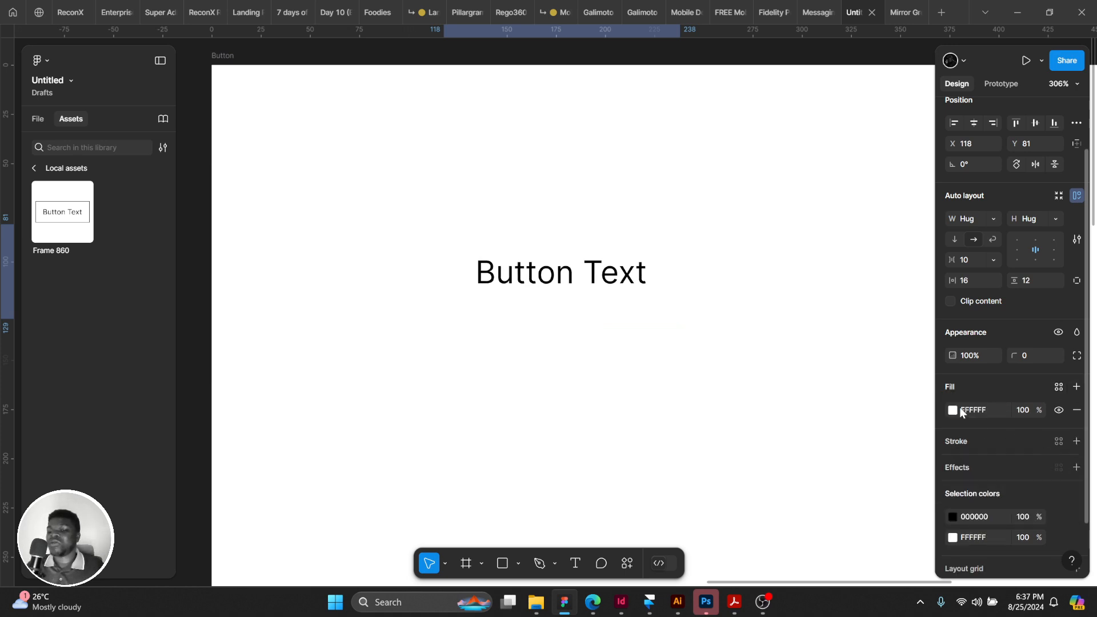
click(952, 410)
drag(814, 353, 722, 497)
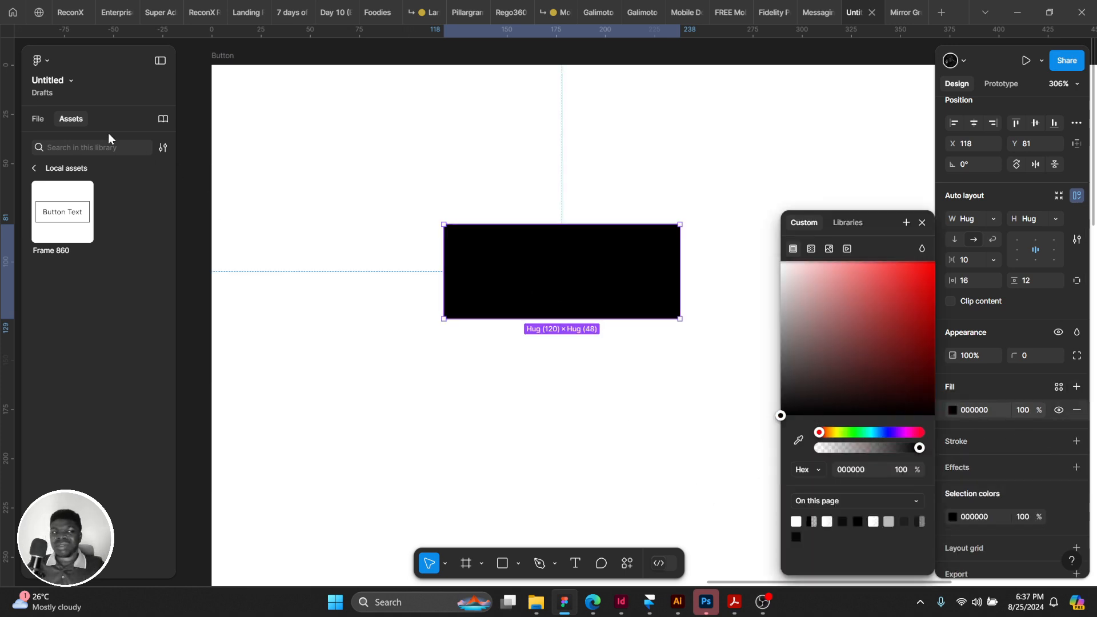
key(Escape)
Set the fill of the Button Text layer inside the component to white (FFFFFF).
click(37, 119)
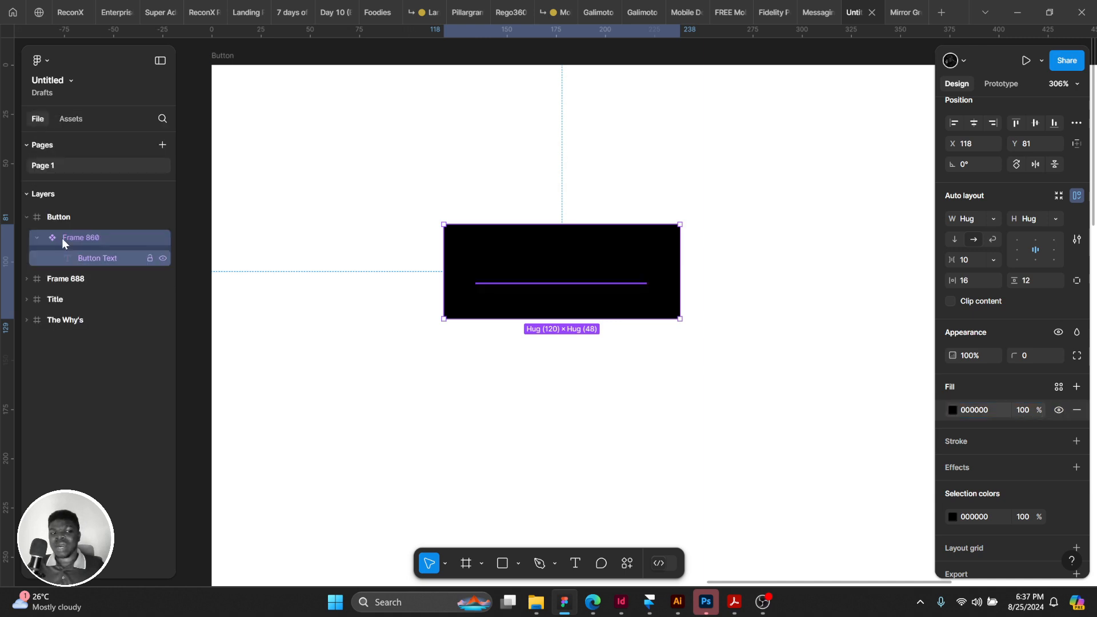
click(97, 258)
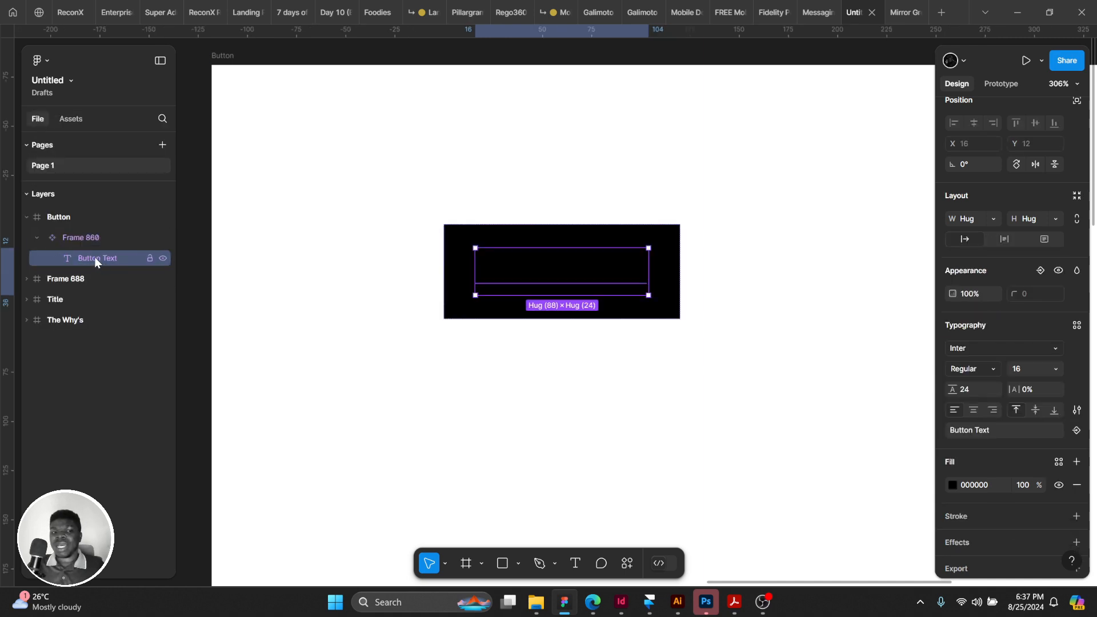
click(951, 484)
click(783, 253)
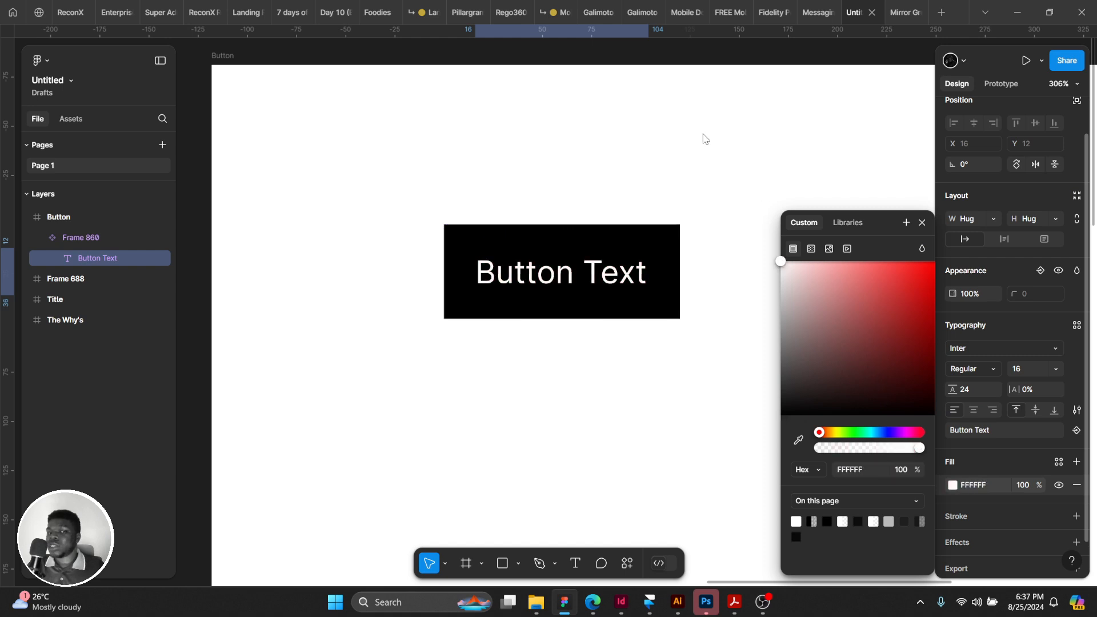
click(647, 96)
drag(708, 189, 634, 193)
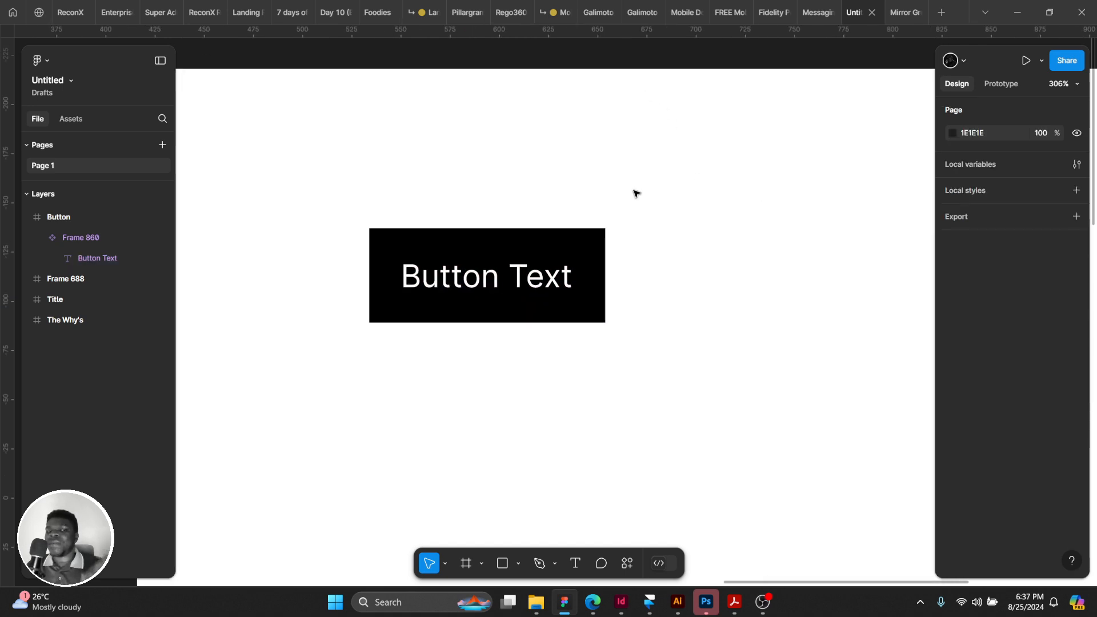
Rename the Frame 860 component as Button.
click(507, 248)
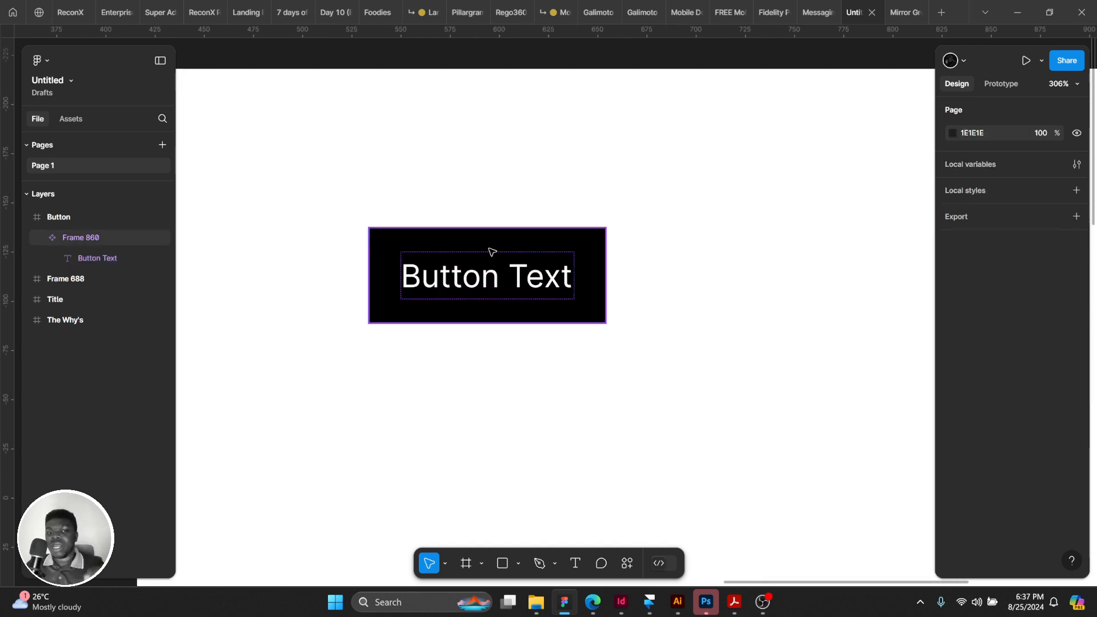
drag(489, 249, 532, 259)
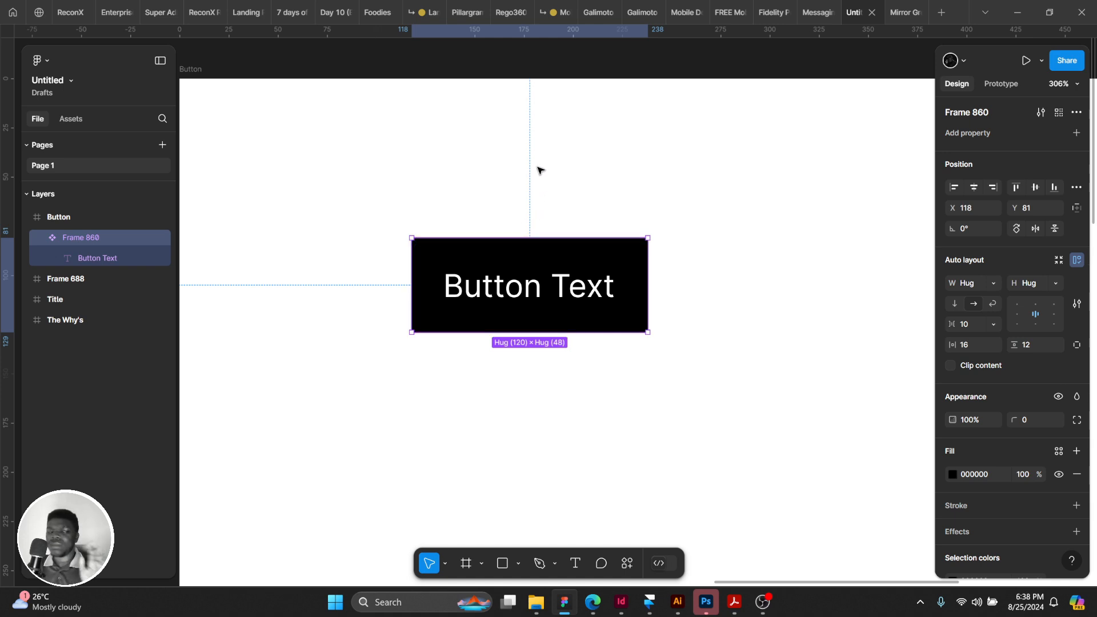
double_click(79, 238)
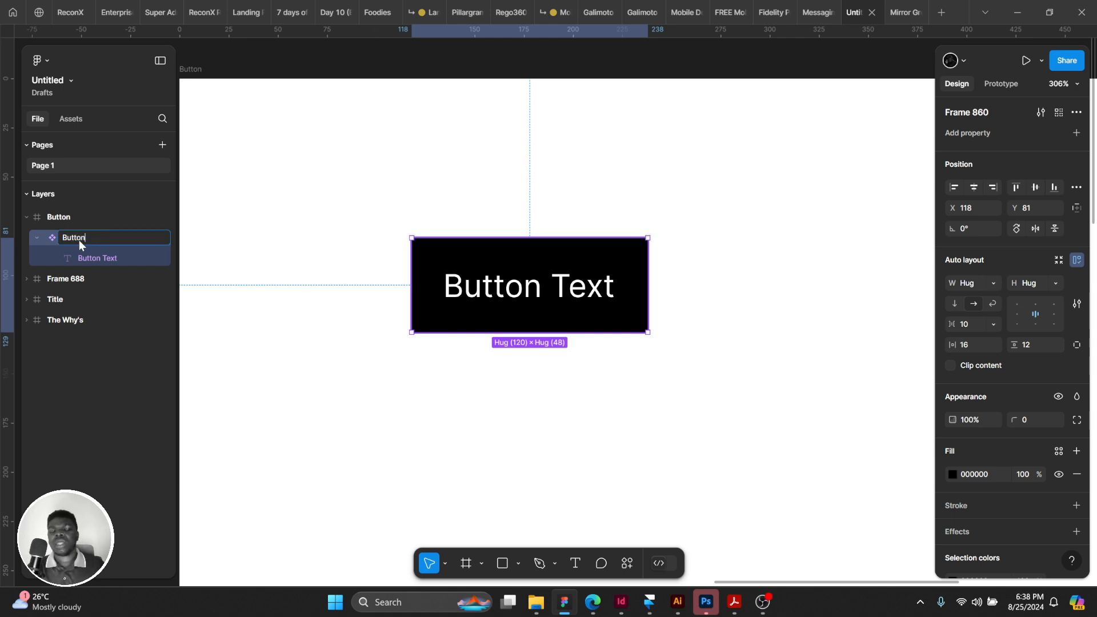
key(Return)
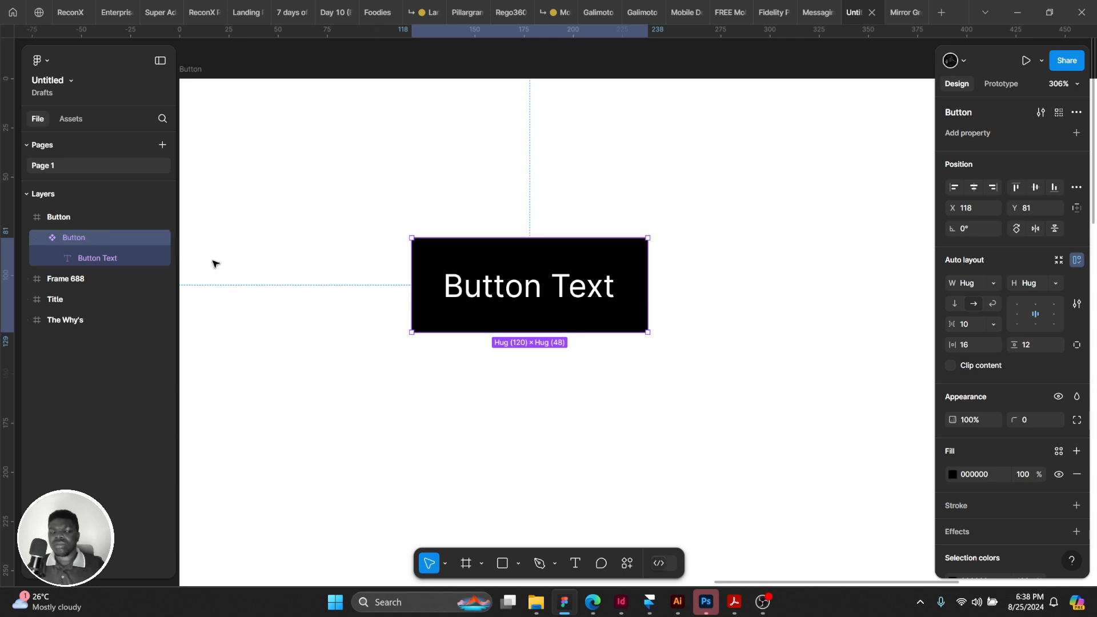
Add a second variant to the Button component.
scroll(512, 164, right, 2)
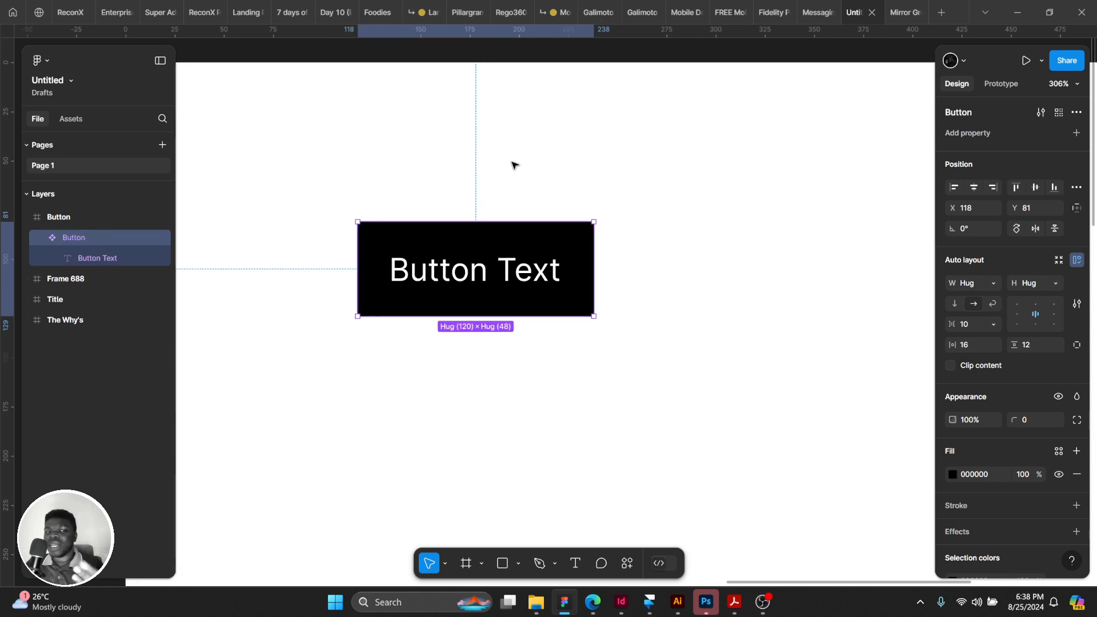
scroll(777, 150, left, 2)
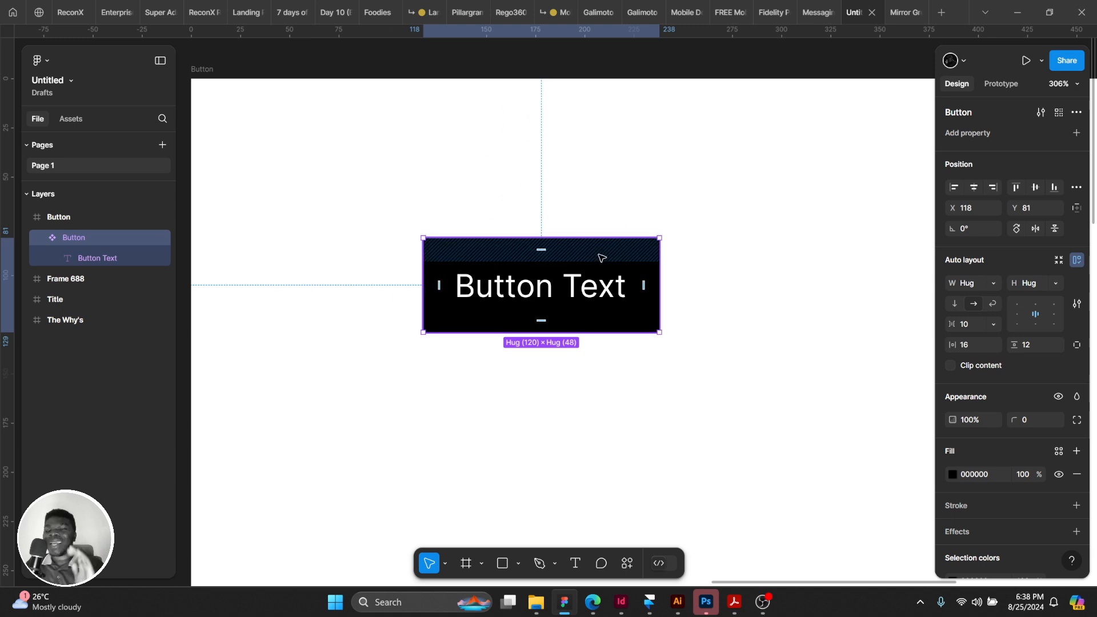
click(1076, 113)
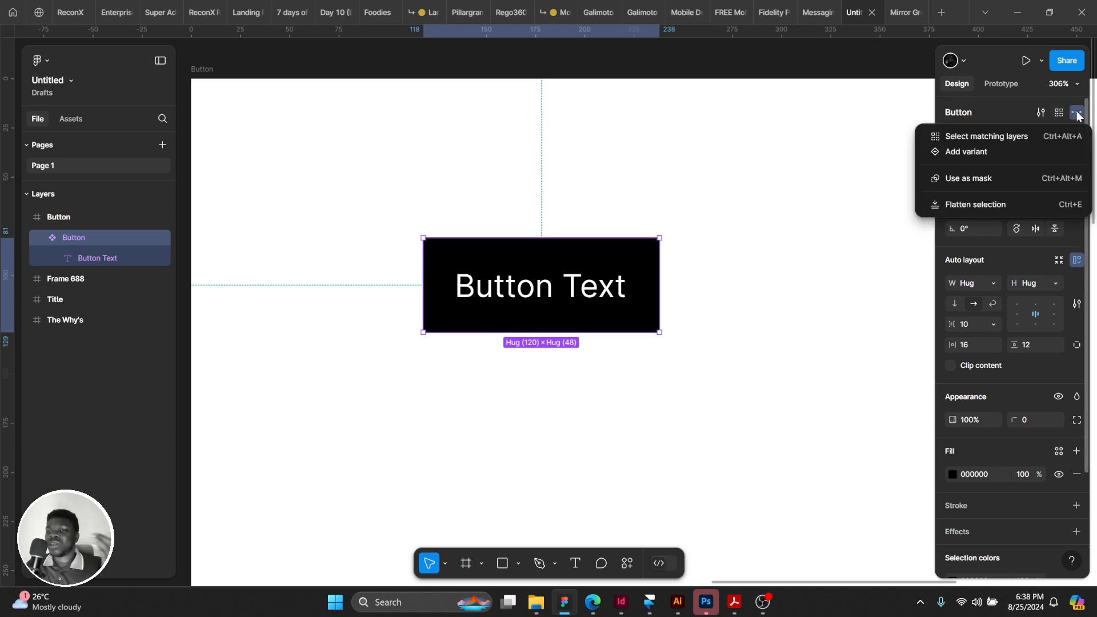
click(998, 151)
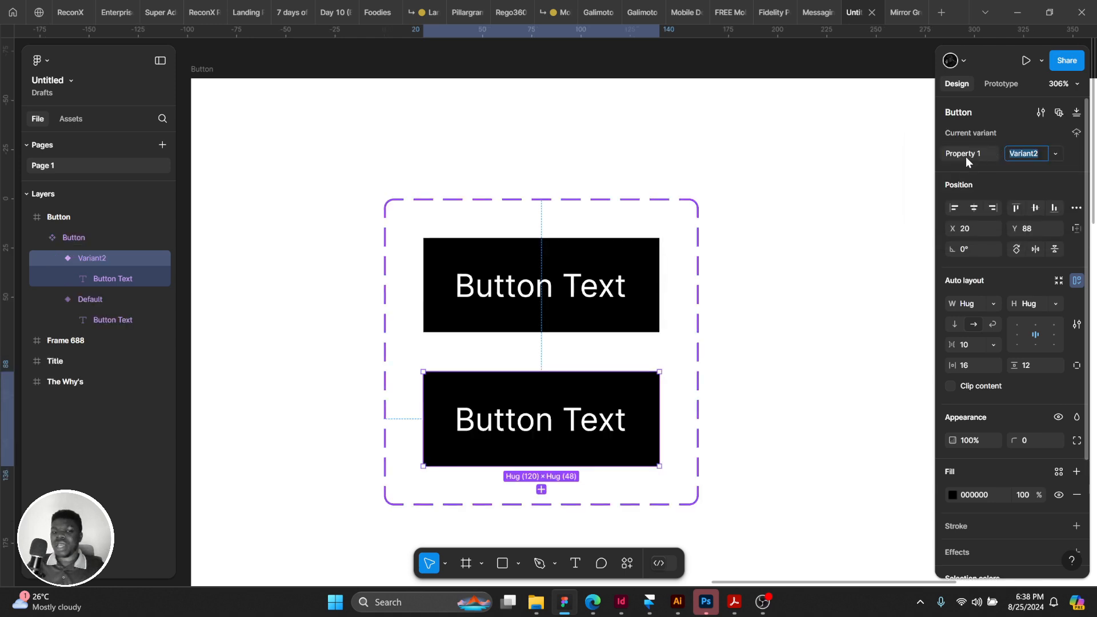
Set the fill of the second button variant to dark grey 424242.
drag(774, 214, 690, 179)
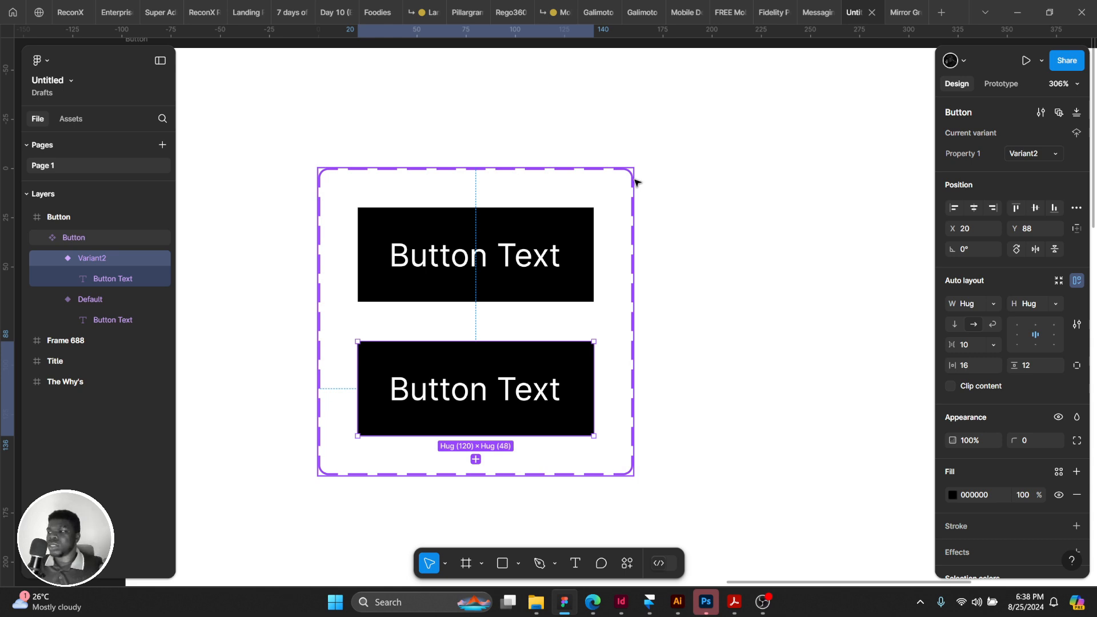
scroll(593, 238, down, 1)
click(569, 208)
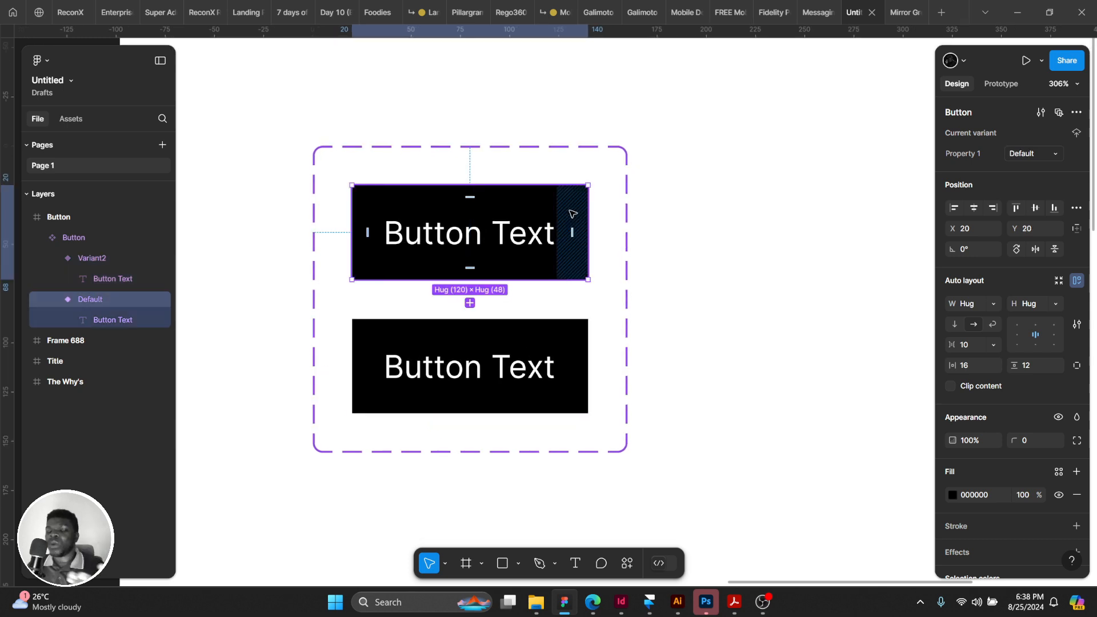
scroll(572, 214, down, 1)
click(952, 495)
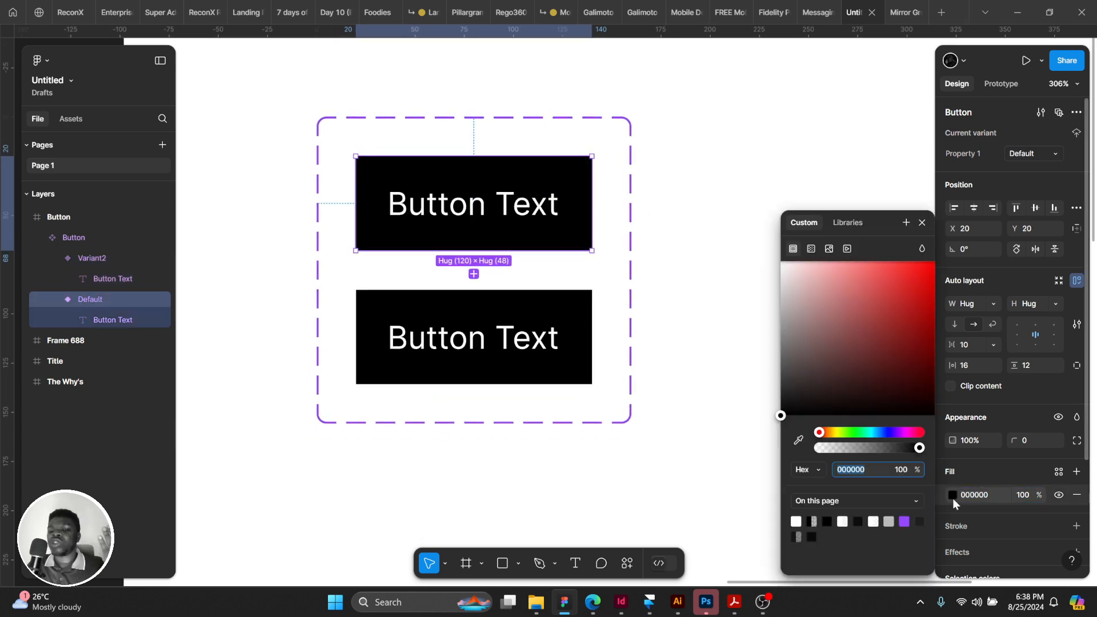
click(554, 309)
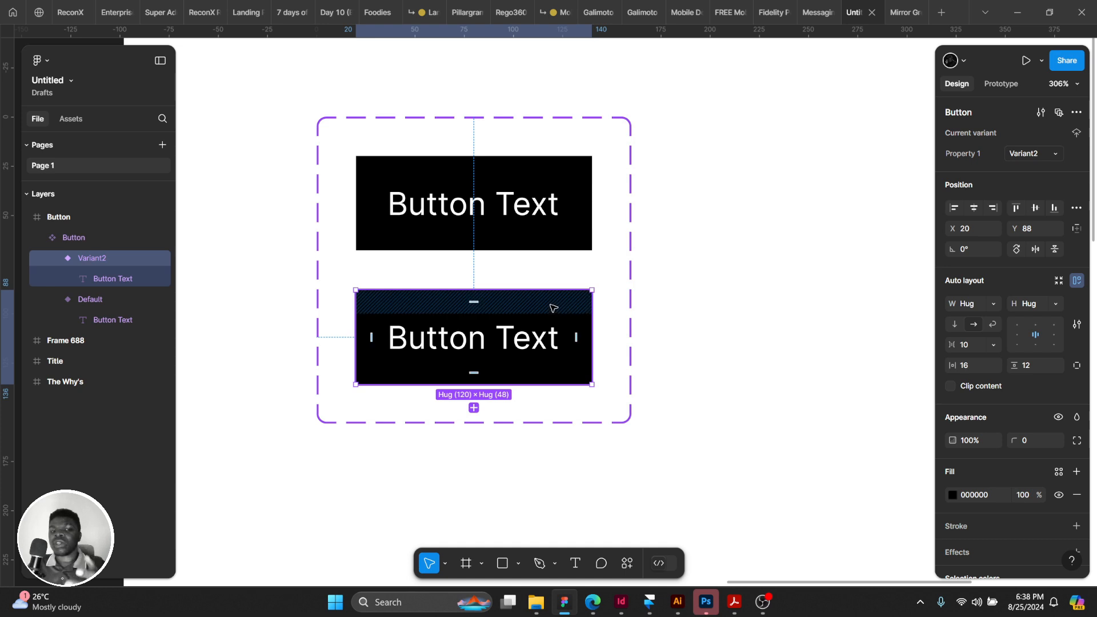
click(950, 492)
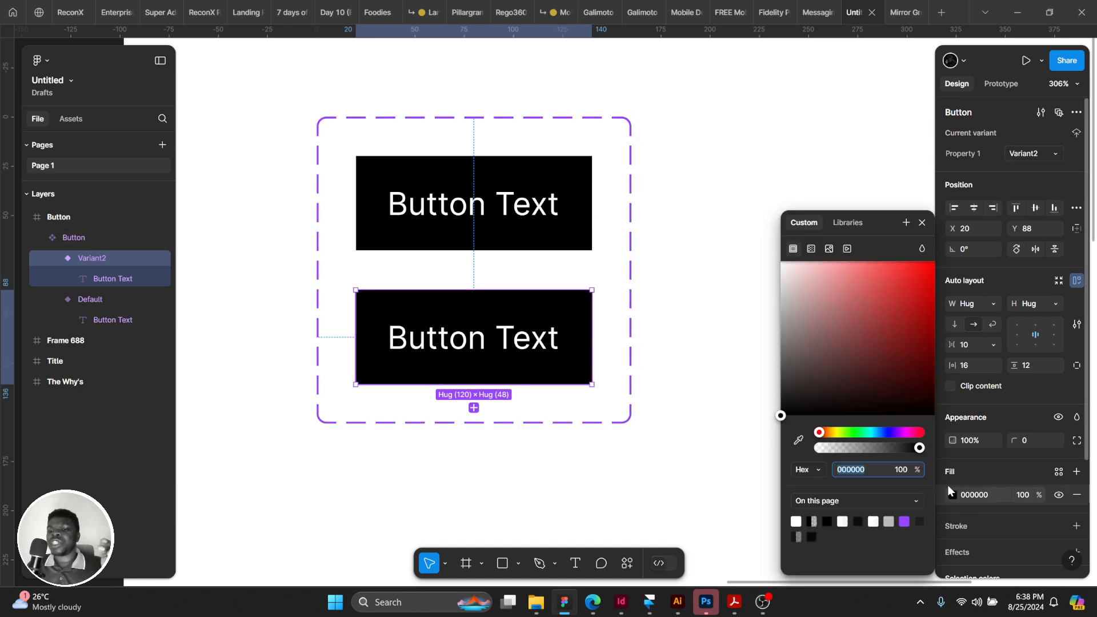
drag(781, 412, 729, 386)
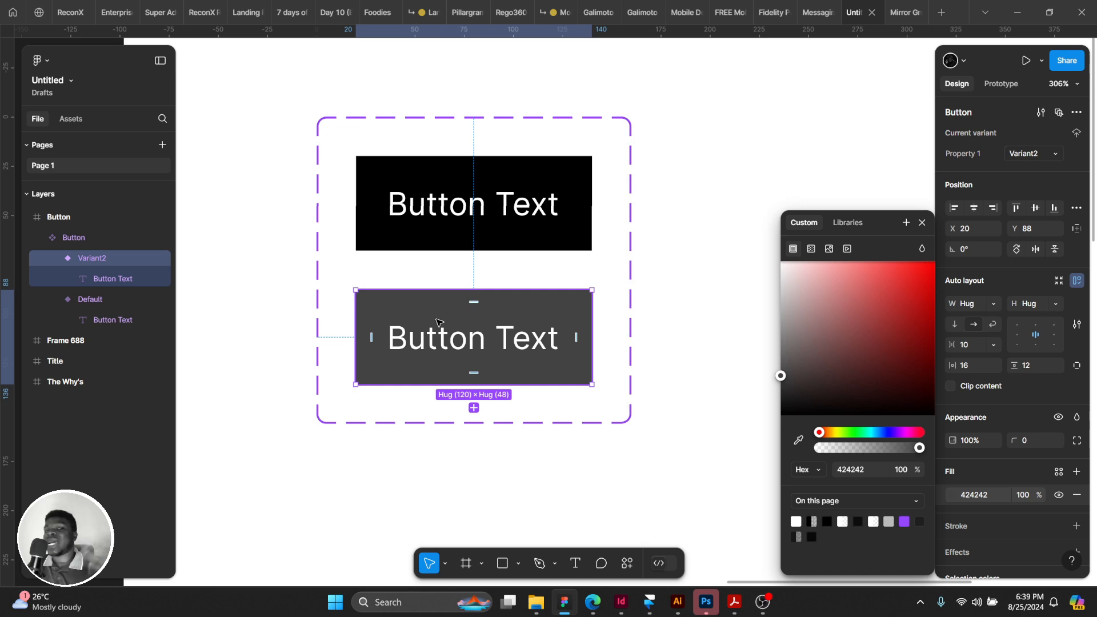
Change the fill of the Button Text layer in the second variant from white to a very light grey.
double_click(479, 348)
click(950, 526)
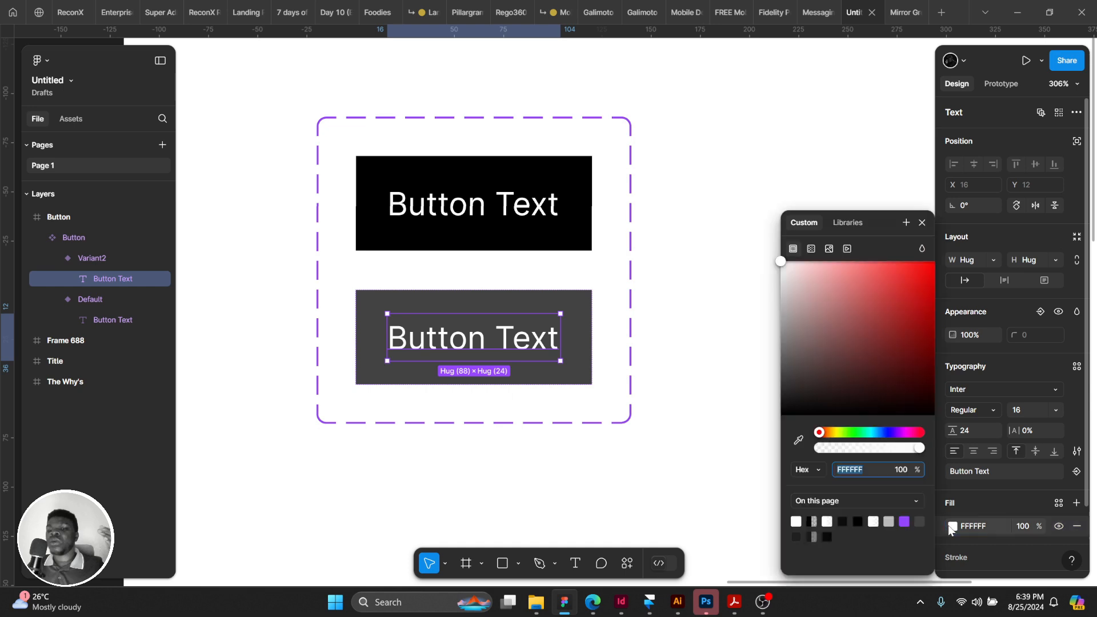
drag(811, 309, 626, 286)
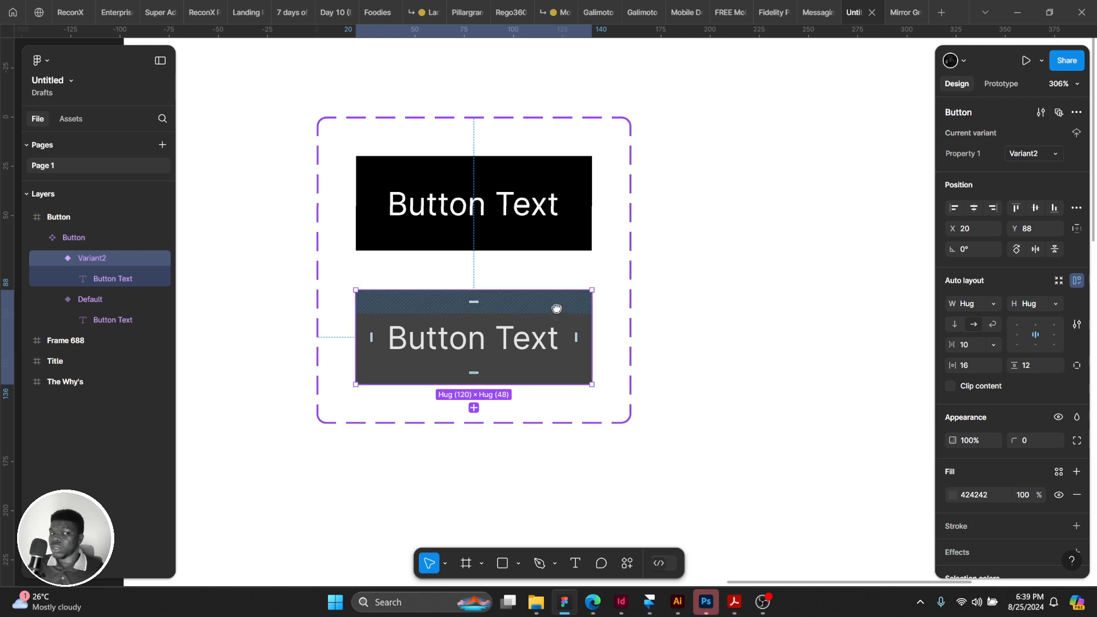
Add a third variant to the Button component set.
drag(556, 308, 583, 213)
drag(553, 42, 577, 220)
click(575, 201)
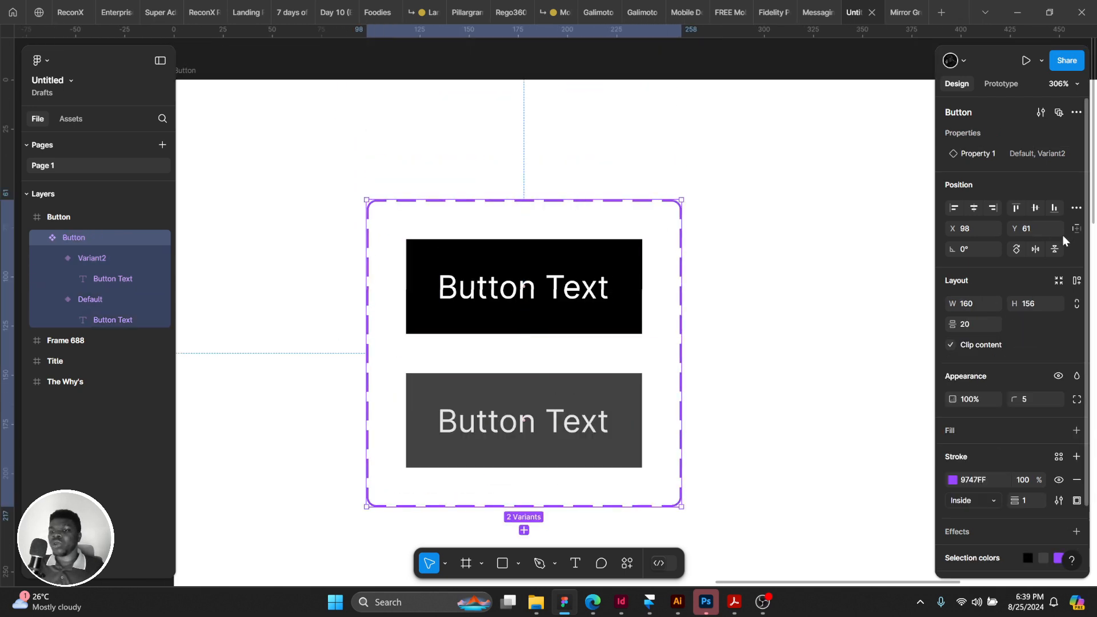
click(1076, 112)
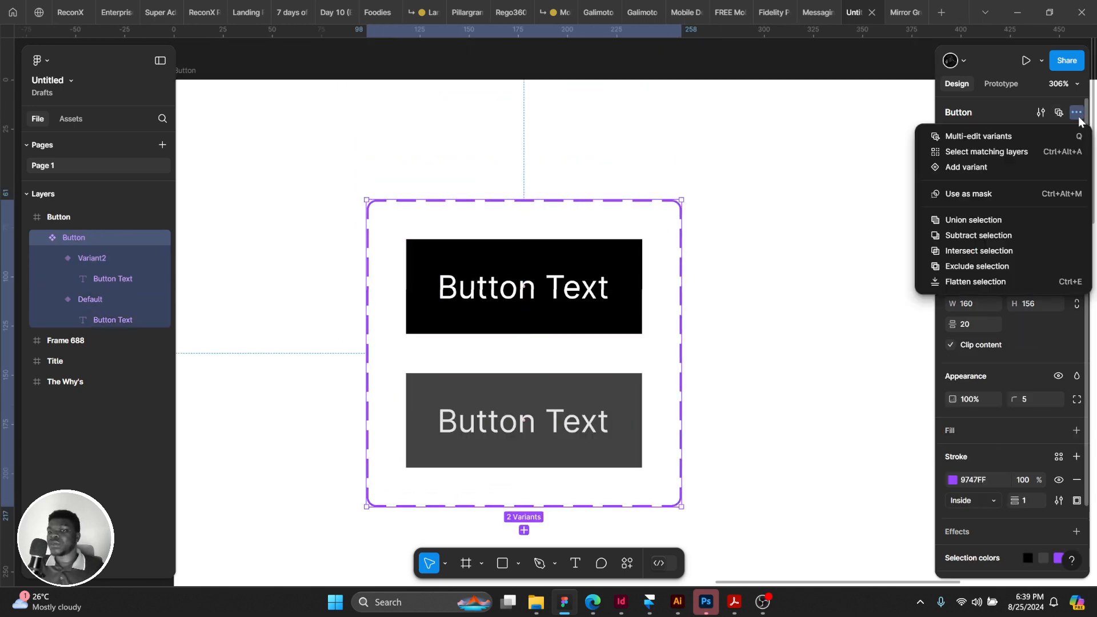
click(989, 167)
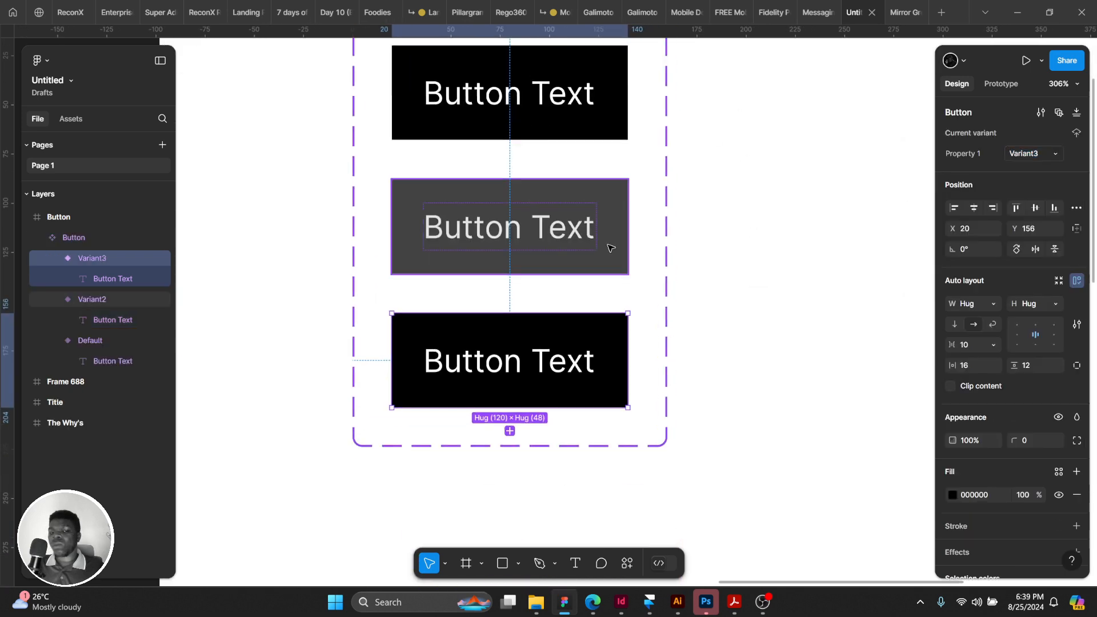
Give the third variant a 979797 grey fill and set its Button Text fill to D1D1D1.
click(952, 495)
drag(808, 383, 713, 335)
double_click(489, 359)
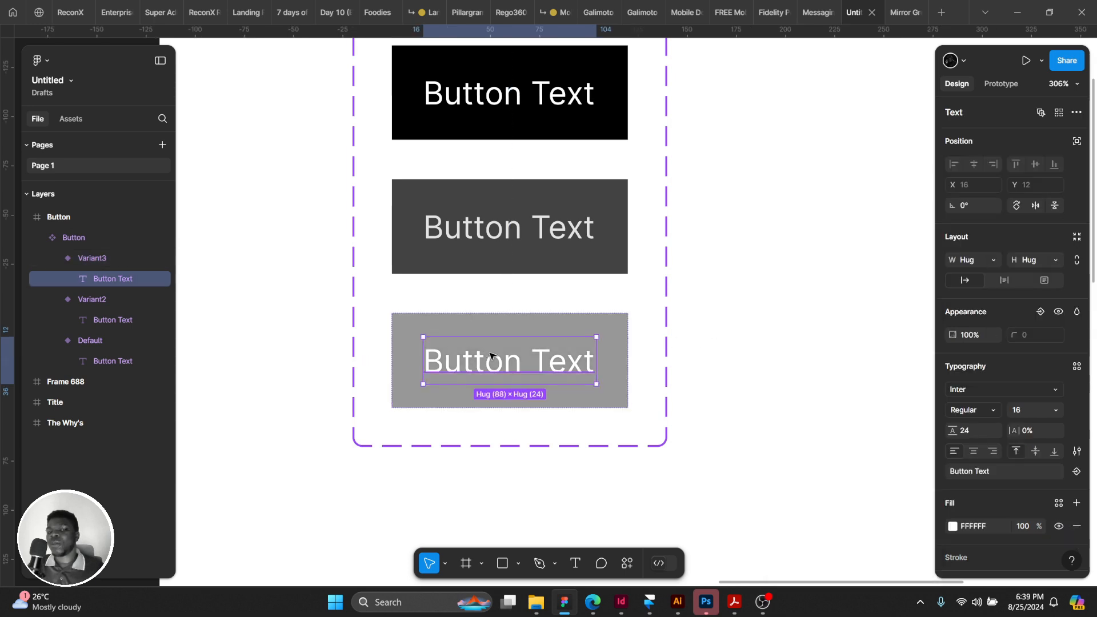
click(951, 525)
drag(781, 268, 752, 300)
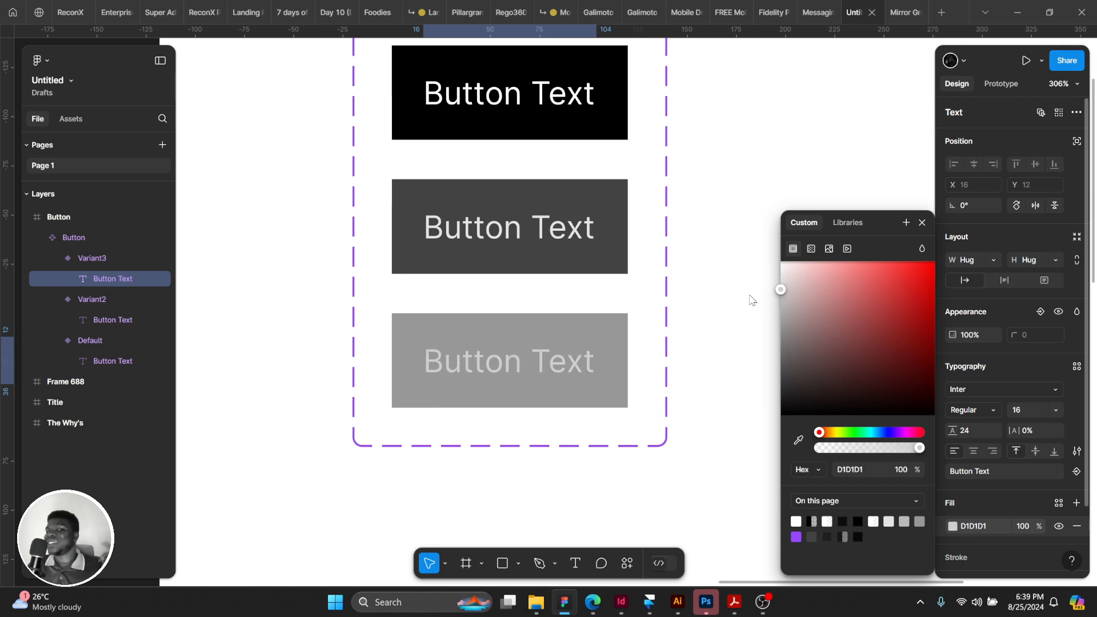
click(685, 252)
Place an instance of the Button component from the local assets beside the component set, at about X 300, Y 56.
scroll(669, 320, up, 3)
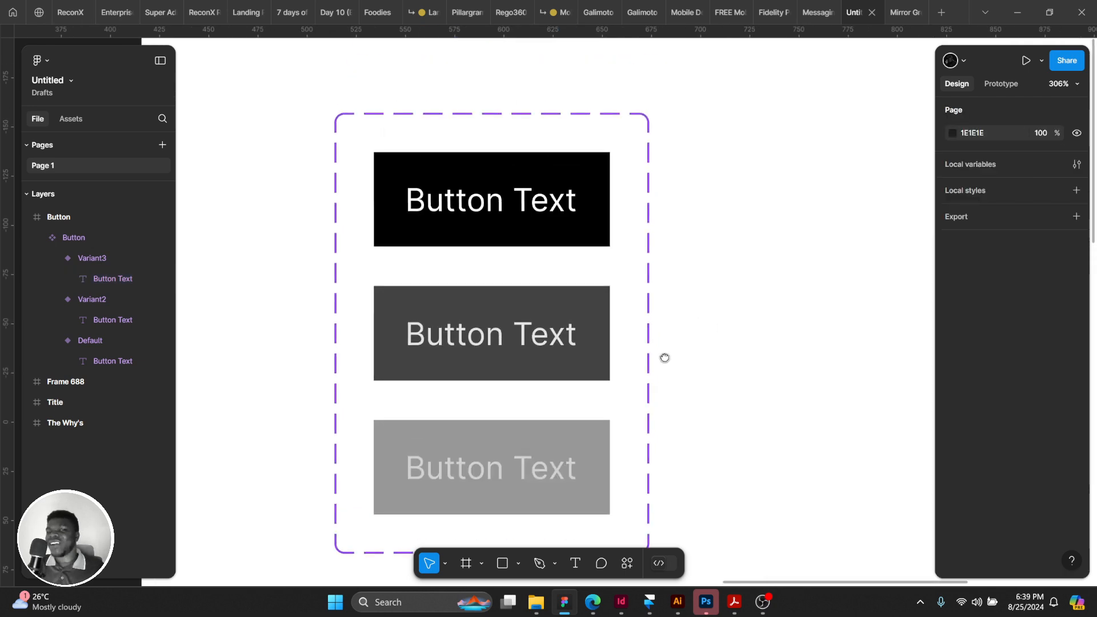
scroll(611, 200, down, 1)
click(626, 166)
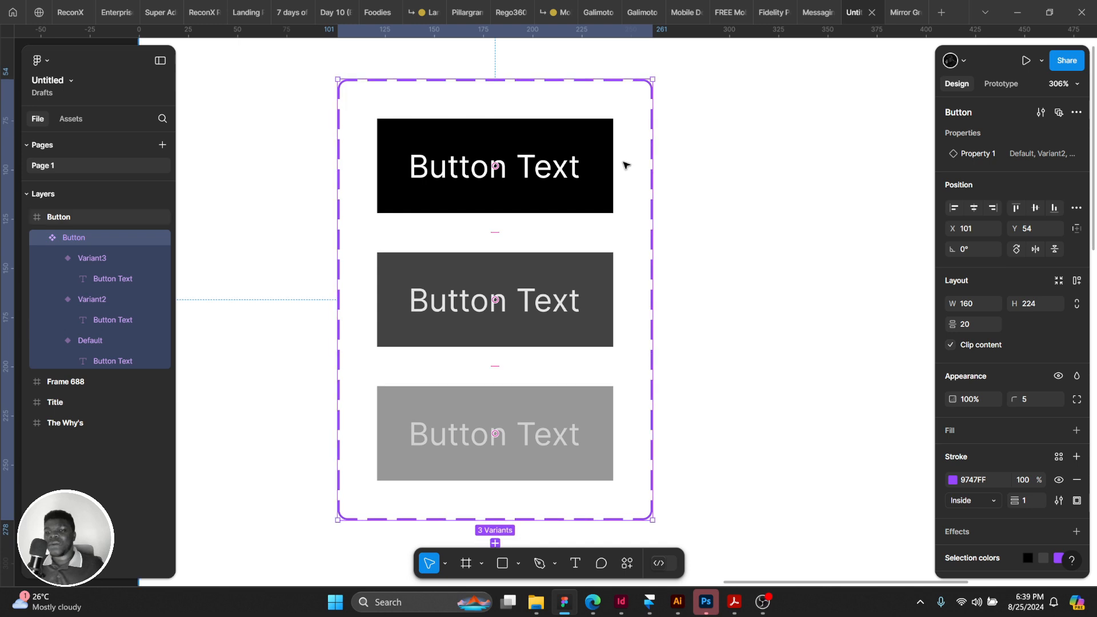
scroll(626, 165, down, 2)
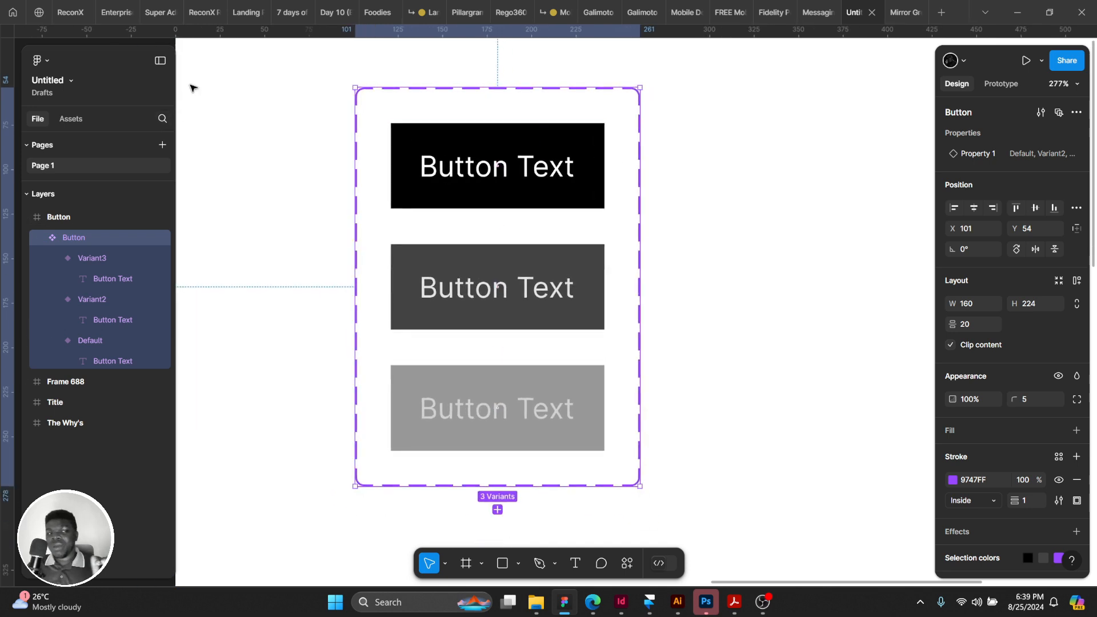
click(69, 126)
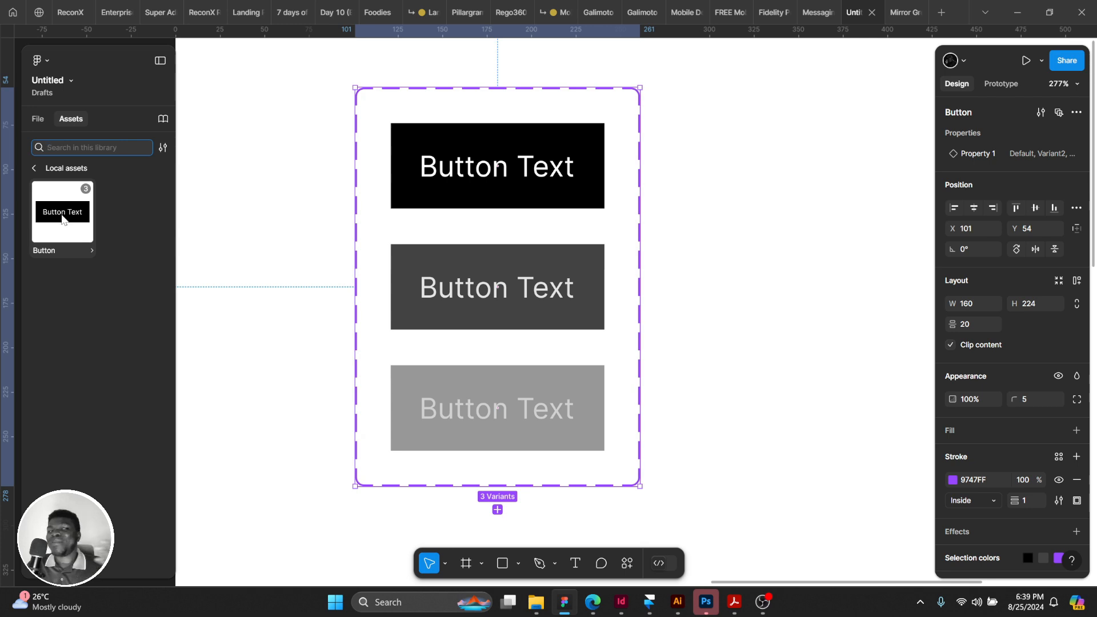
drag(62, 219, 776, 144)
scroll(776, 166, right, 2)
scroll(776, 166, up, 1)
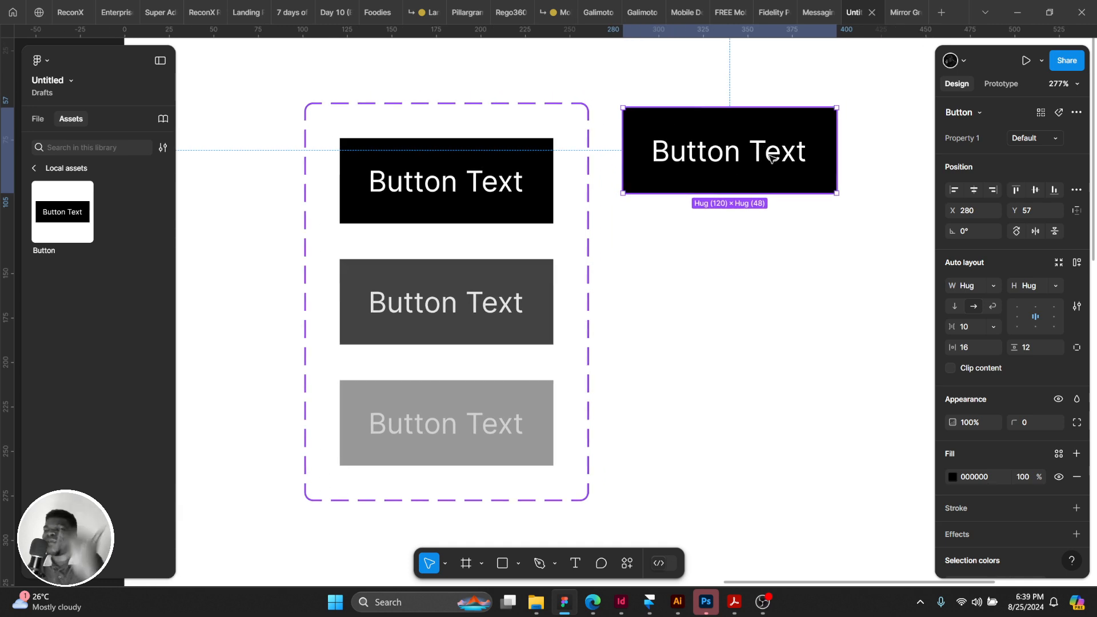
drag(765, 170, 802, 169)
Switch the button instance to Variant2 and then Variant3, and delete the instance.
click(1019, 137)
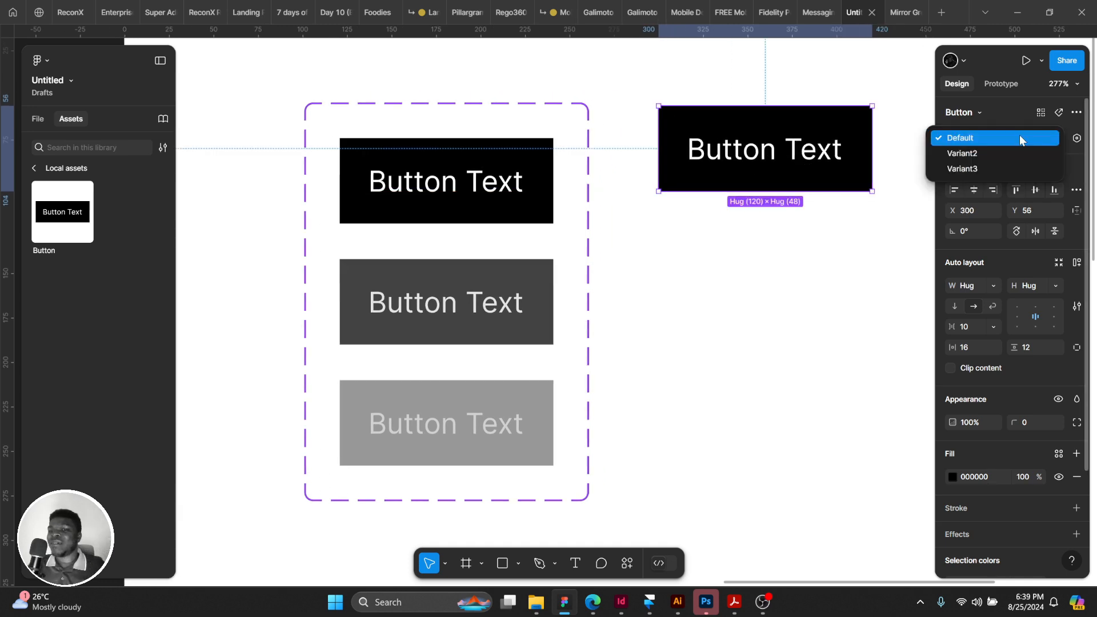
click(1023, 150)
click(1024, 147)
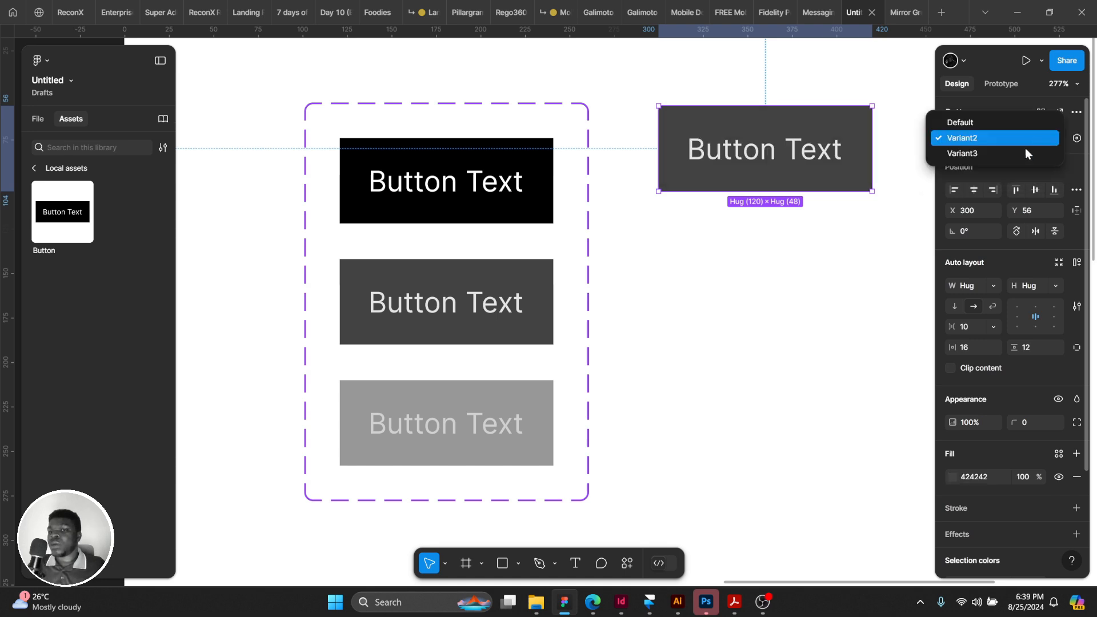
click(1009, 154)
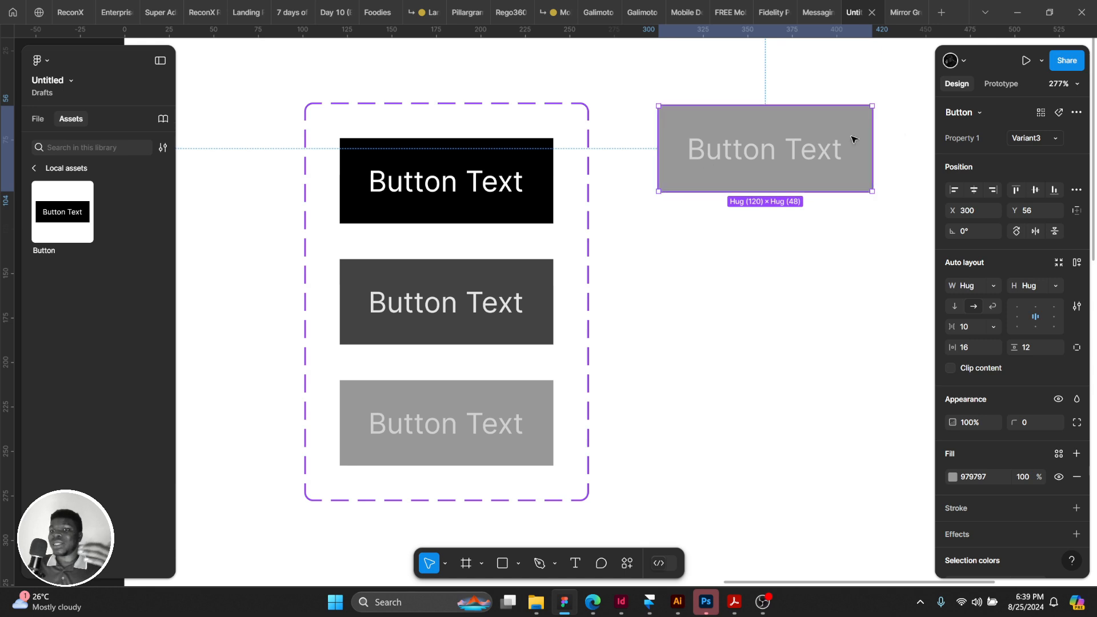
click(1050, 139)
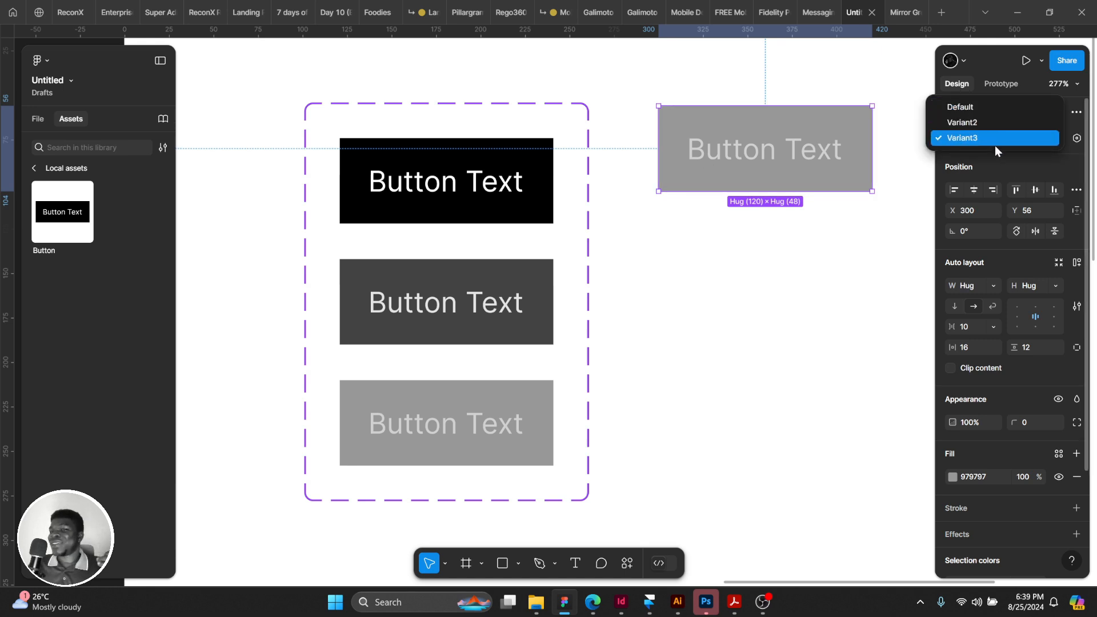
click(995, 145)
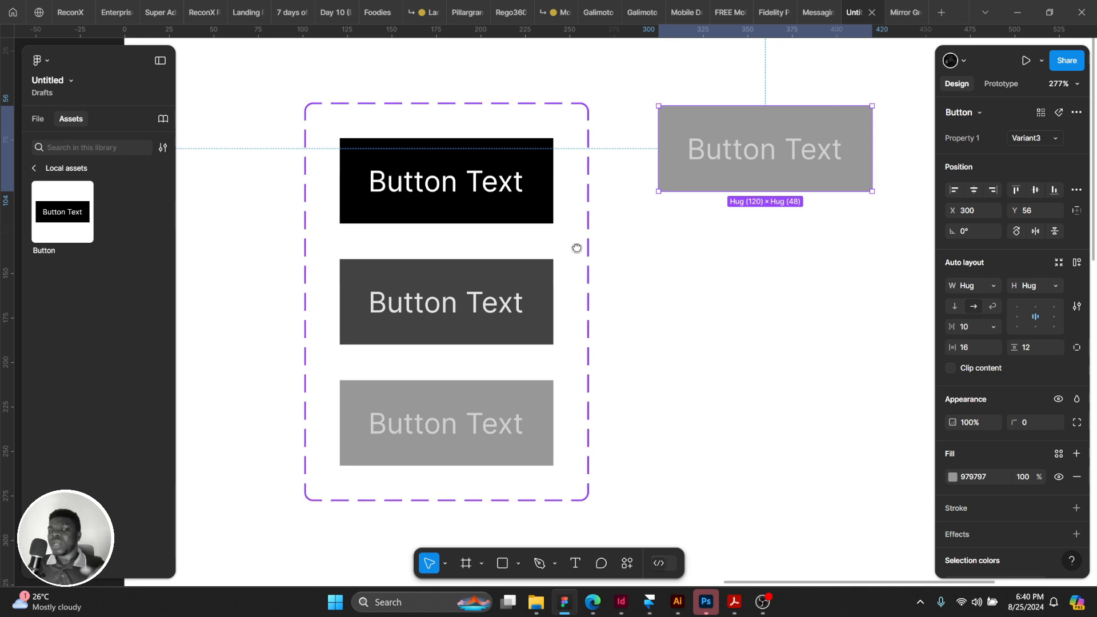
drag(576, 247, 579, 248)
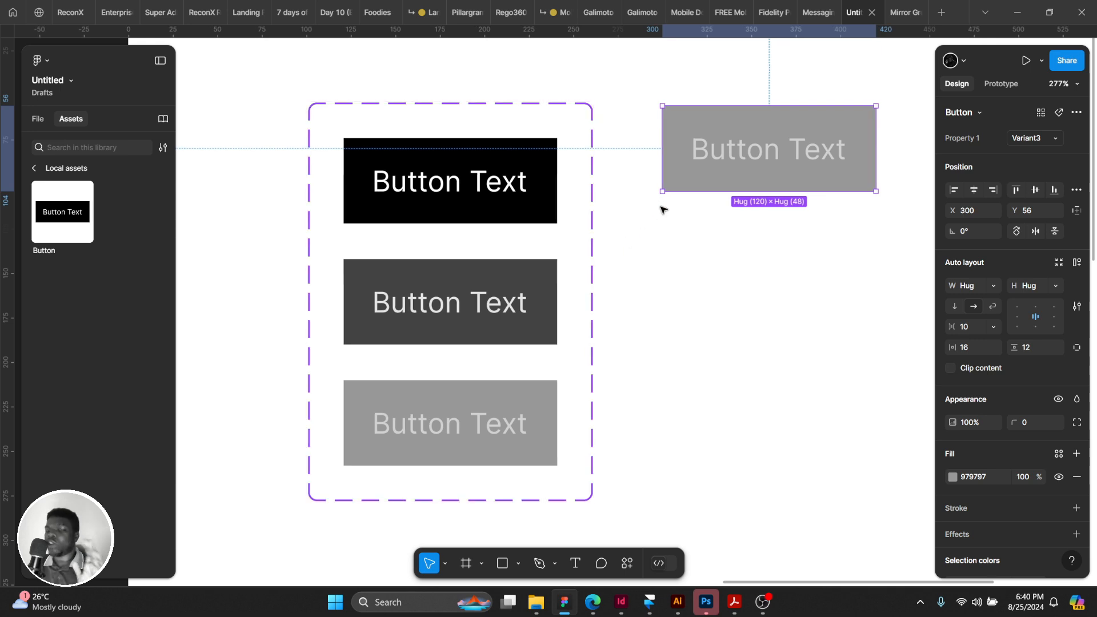
key(Delete)
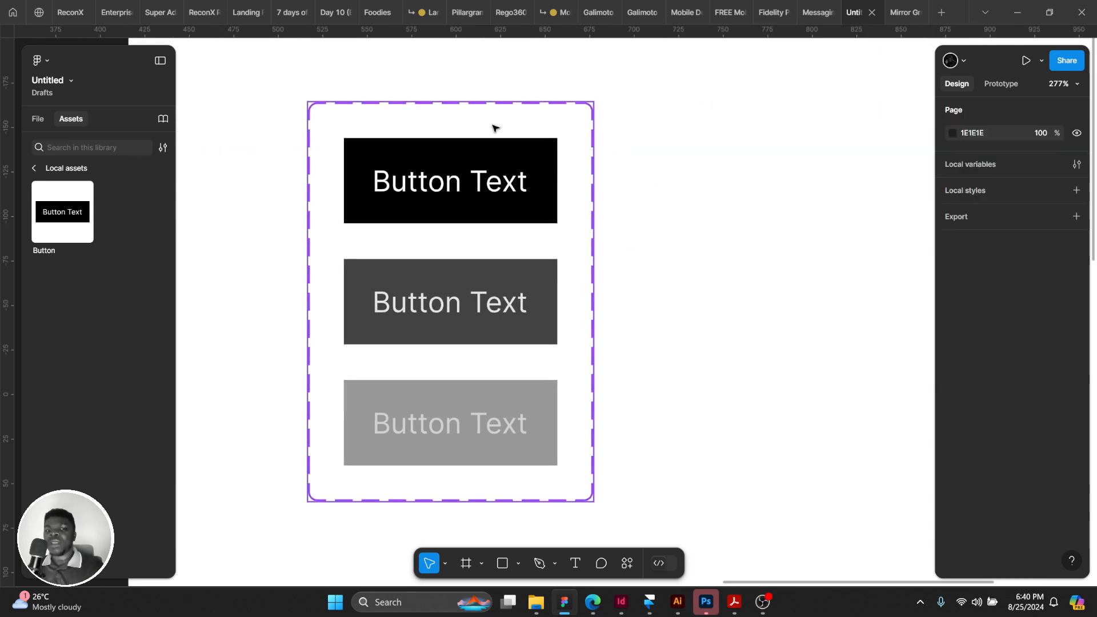
Rename the Button component set's variant property as States.
click(506, 113)
drag(564, 142, 624, 129)
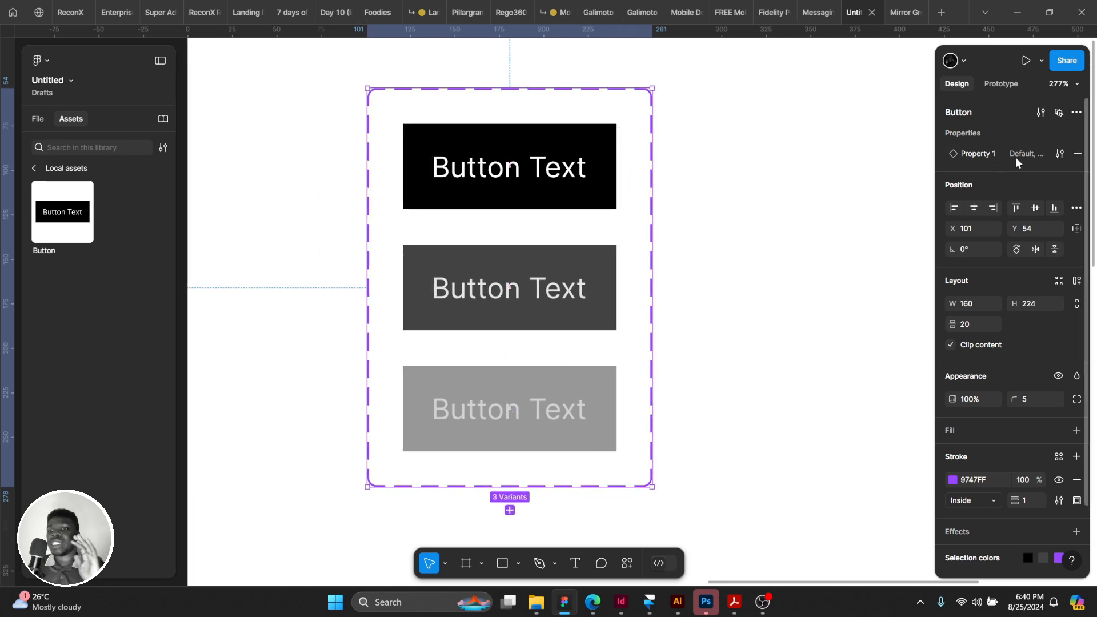
click(1059, 154)
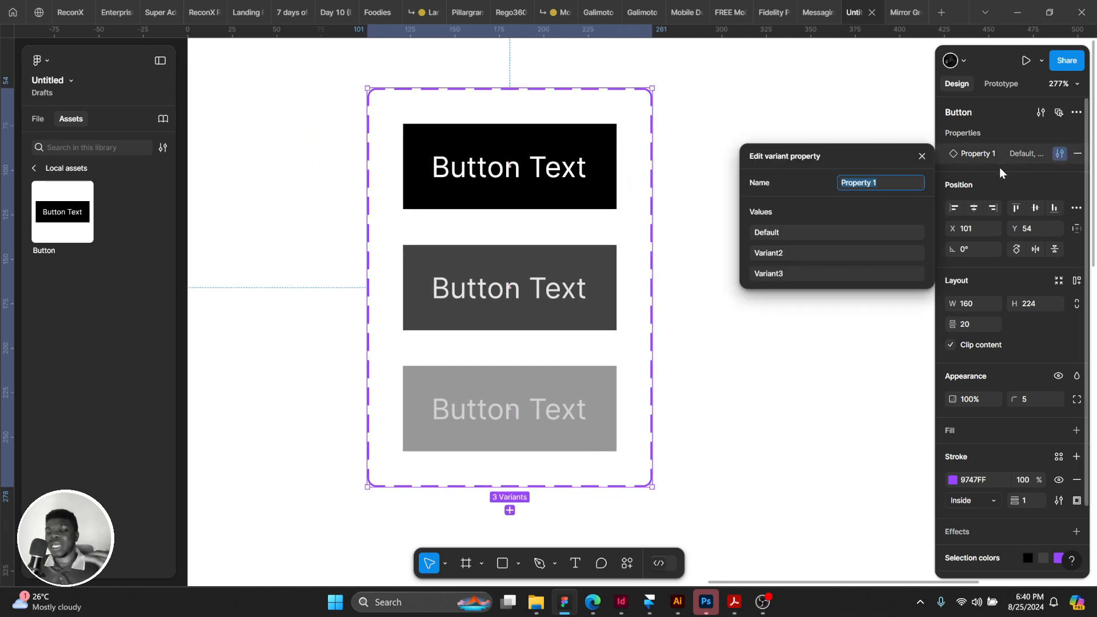
click(1022, 153)
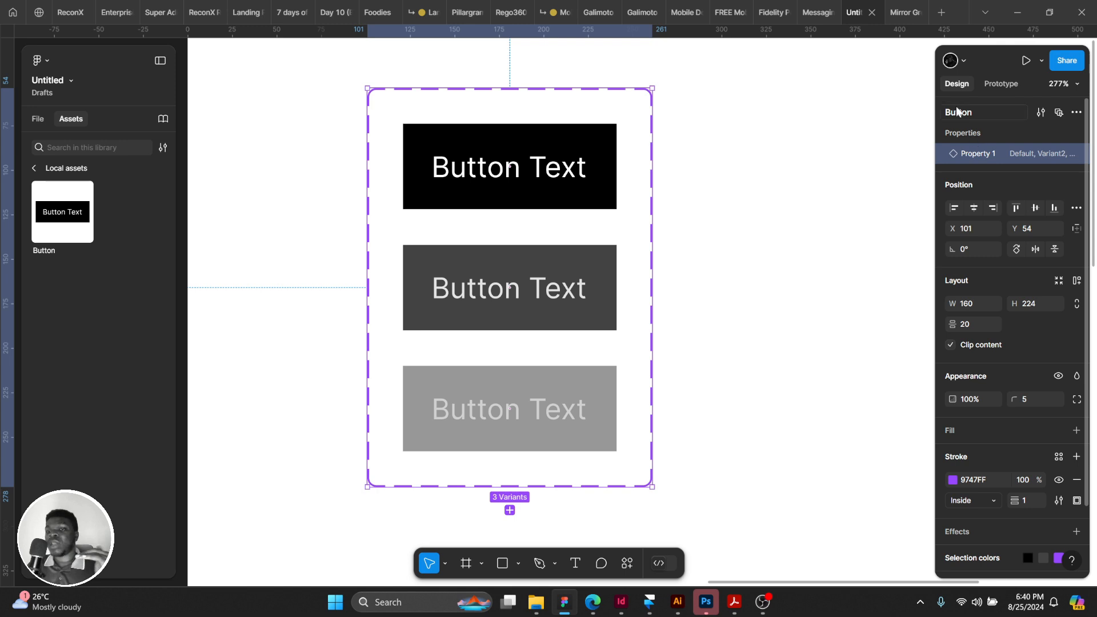
click(1058, 155)
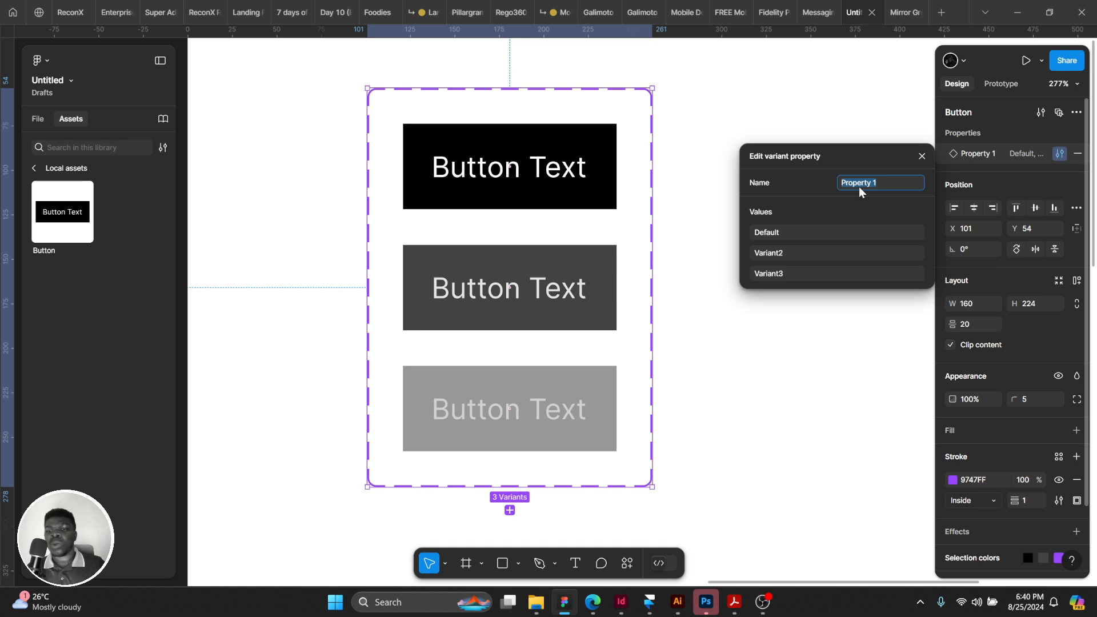
text(State)
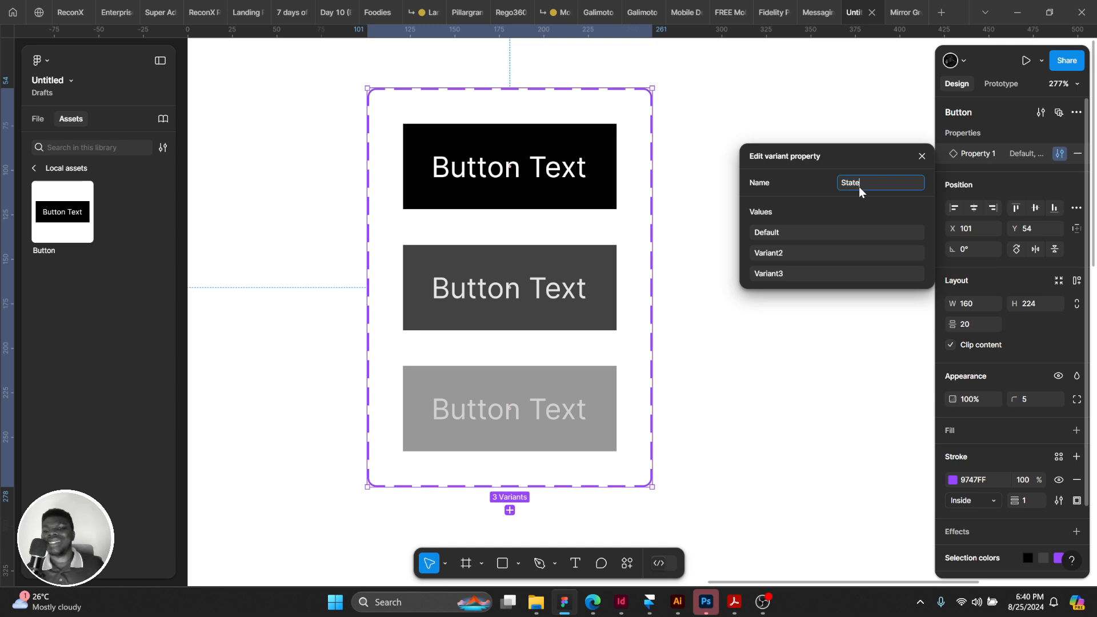
text(s)
key(Return)
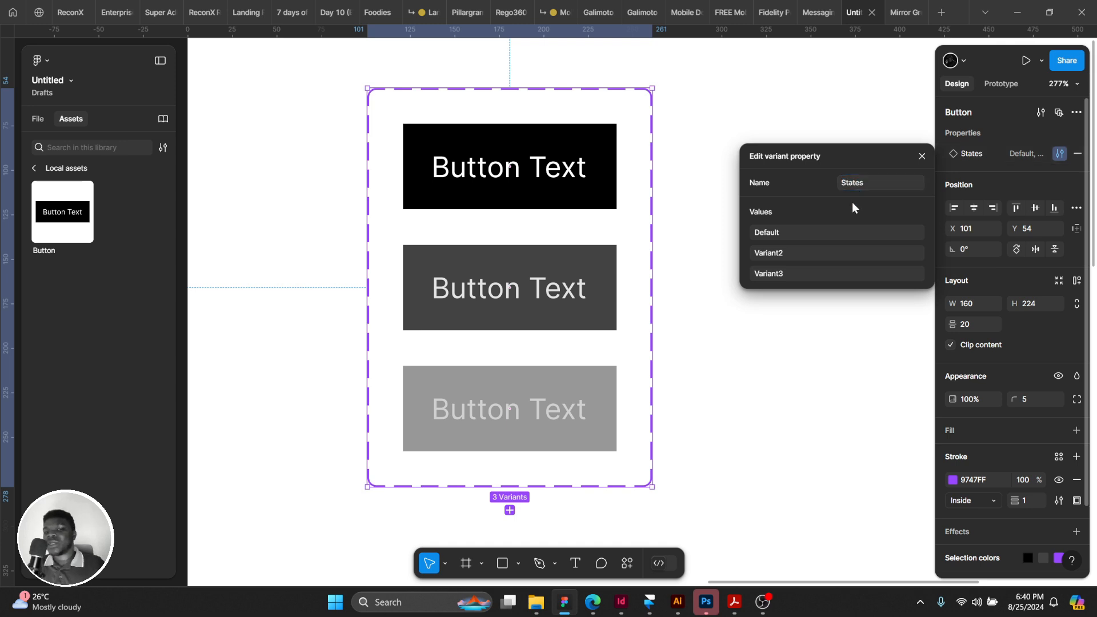
Rename the first value of the States property as Active, then change it back to Default.
click(822, 233)
text(Active)
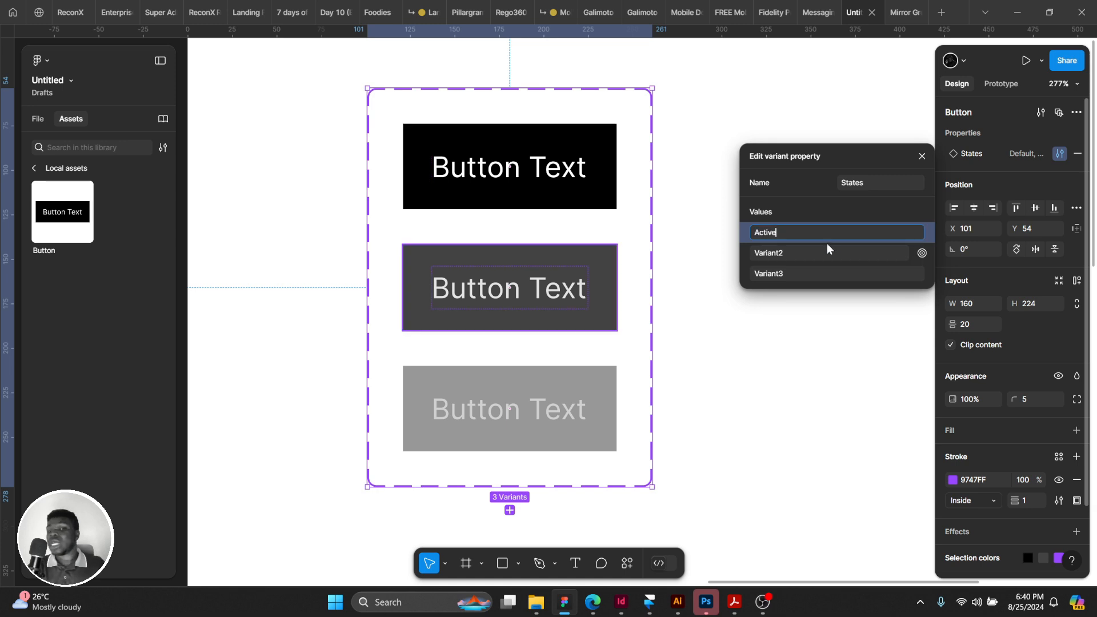
key(Return)
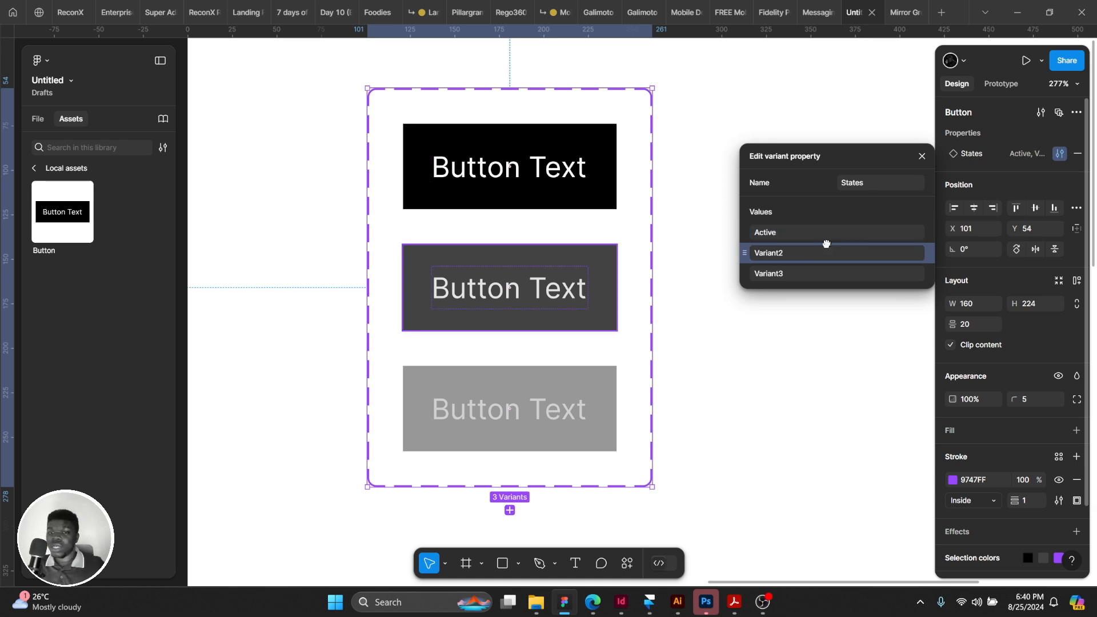
click(800, 231)
text(Default)
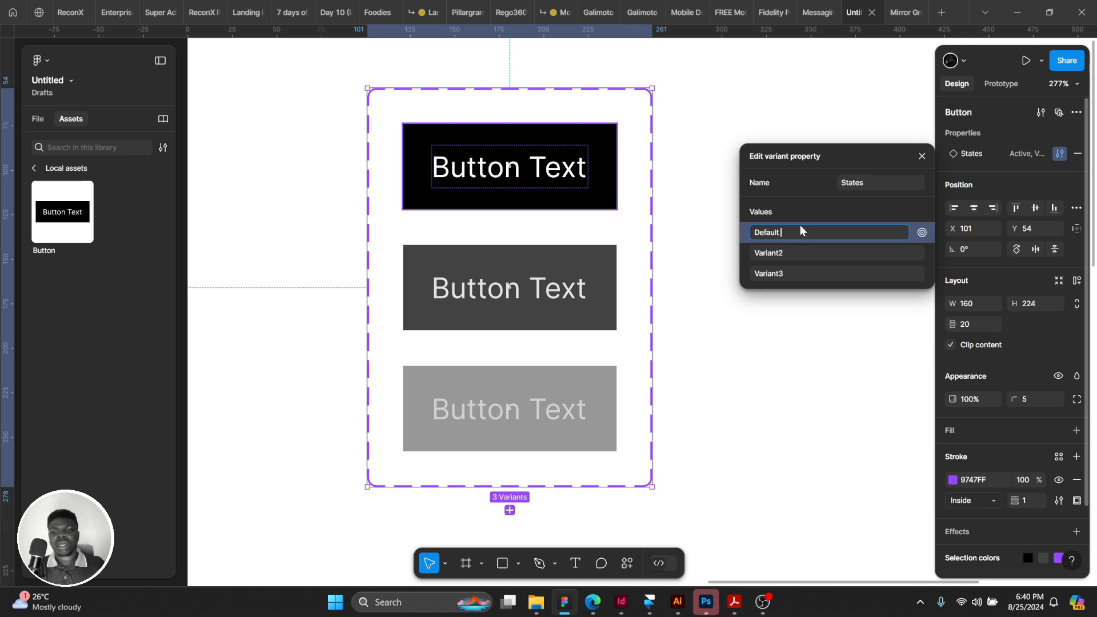
key(Return)
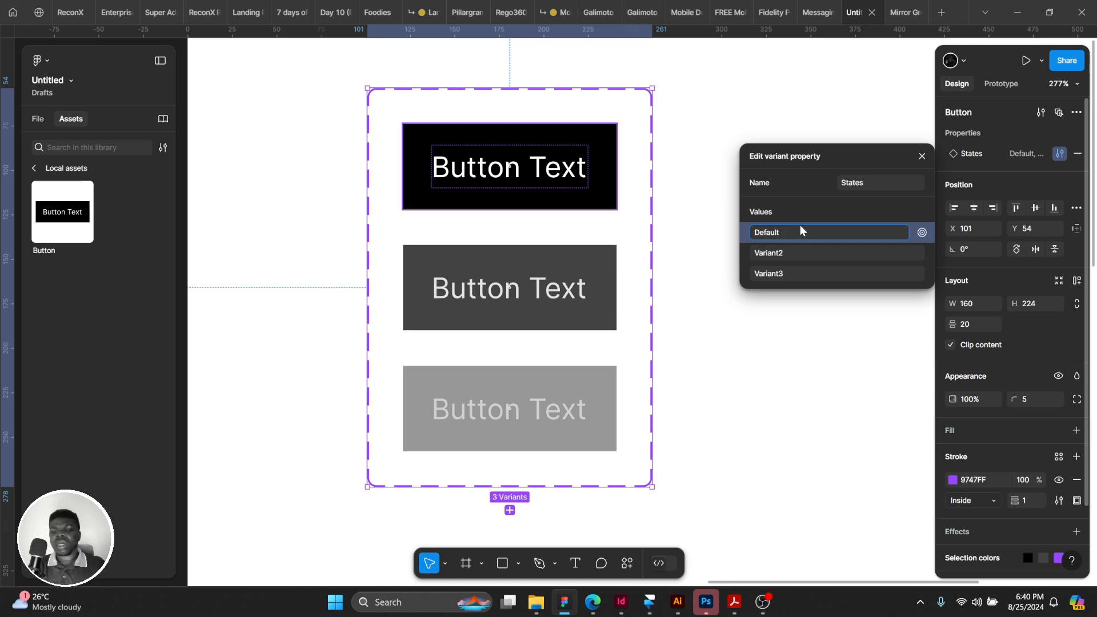
Rename the second and third values of the States property as Hover and Disabled, and finish editing the property.
click(798, 252)
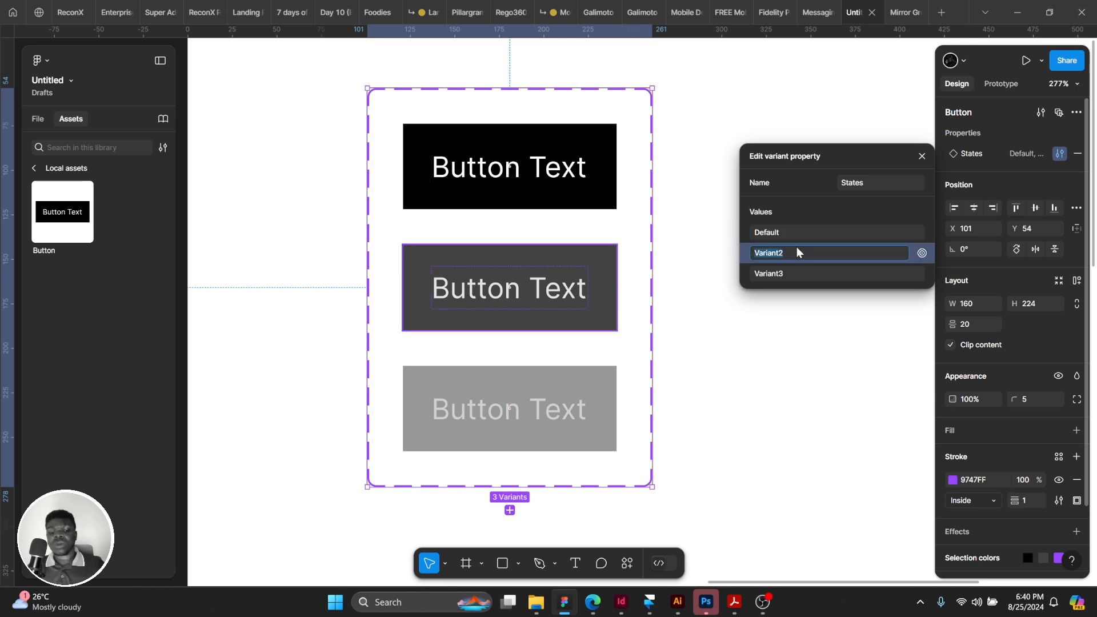
text(Hover)
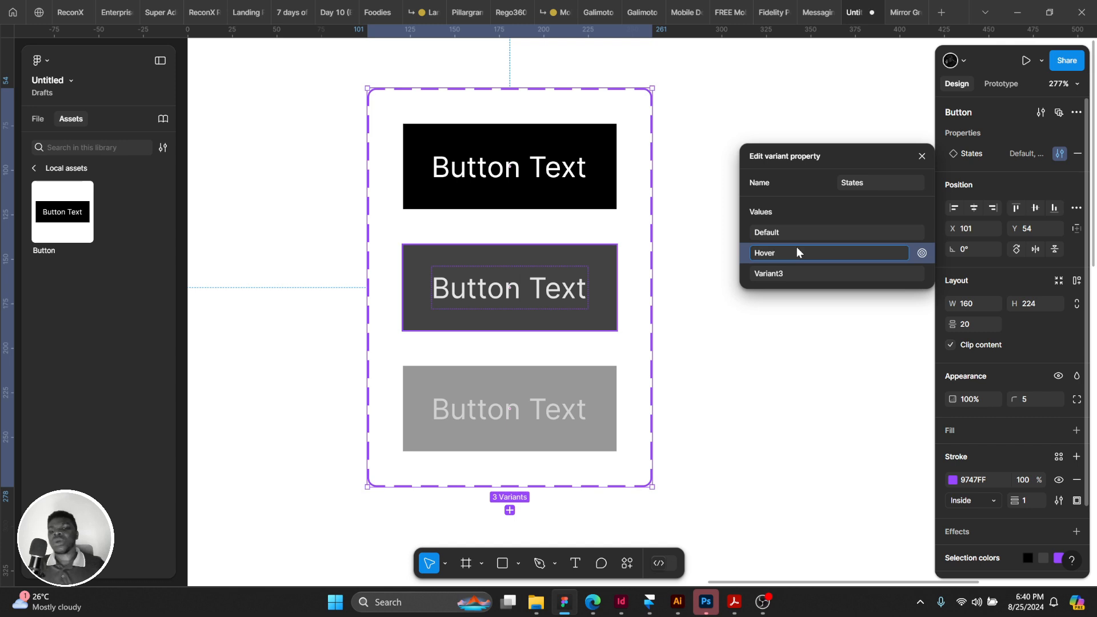
click(783, 274)
text(Disabled)
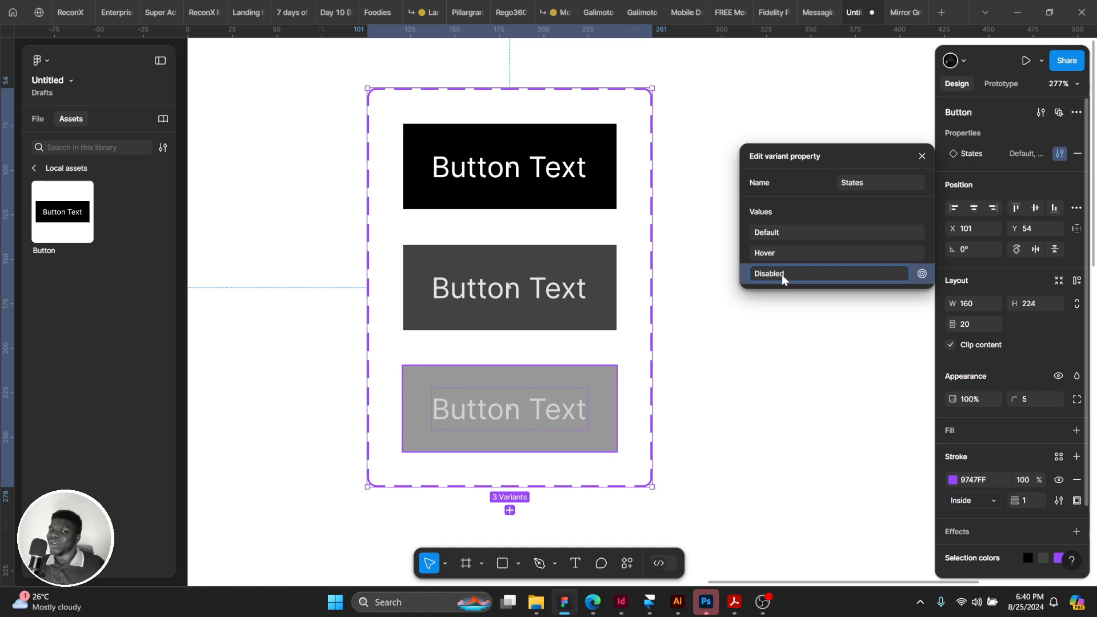
key(Return)
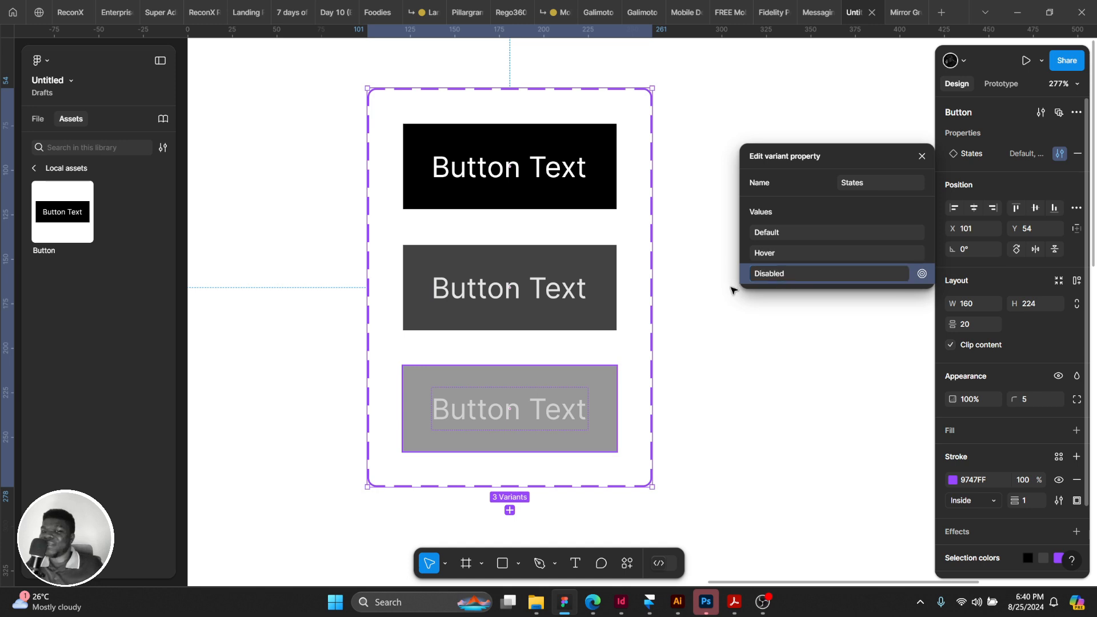
click(921, 160)
Select the middle and upper button variants in the component set to check their States values.
scroll(745, 204, up, 3)
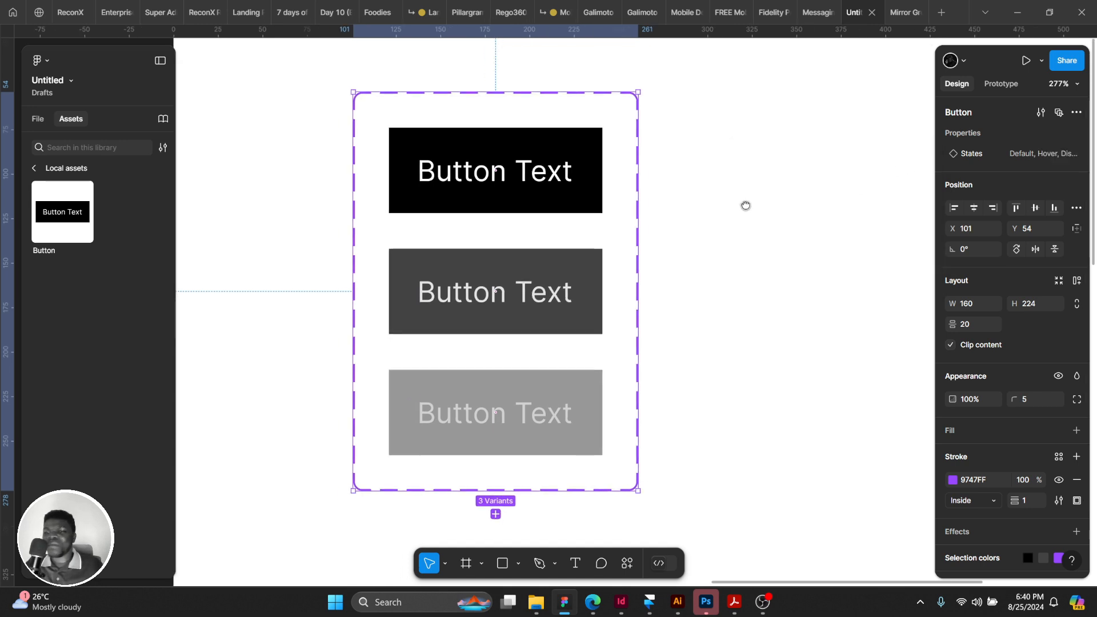
double_click(517, 198)
click(491, 275)
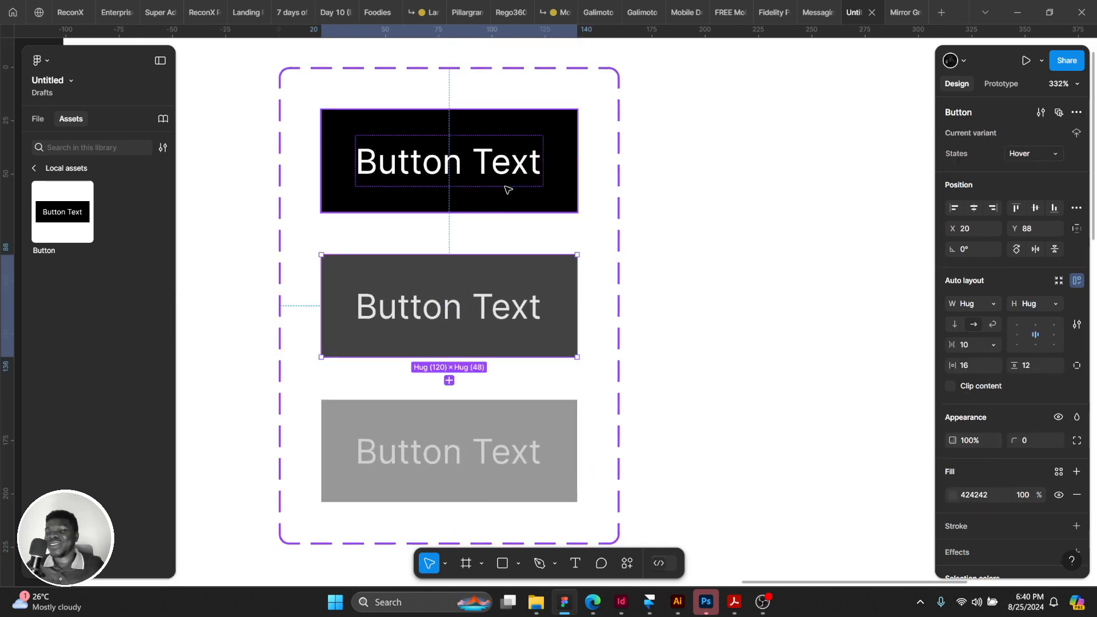
click(510, 189)
scroll(641, 251, left, 1)
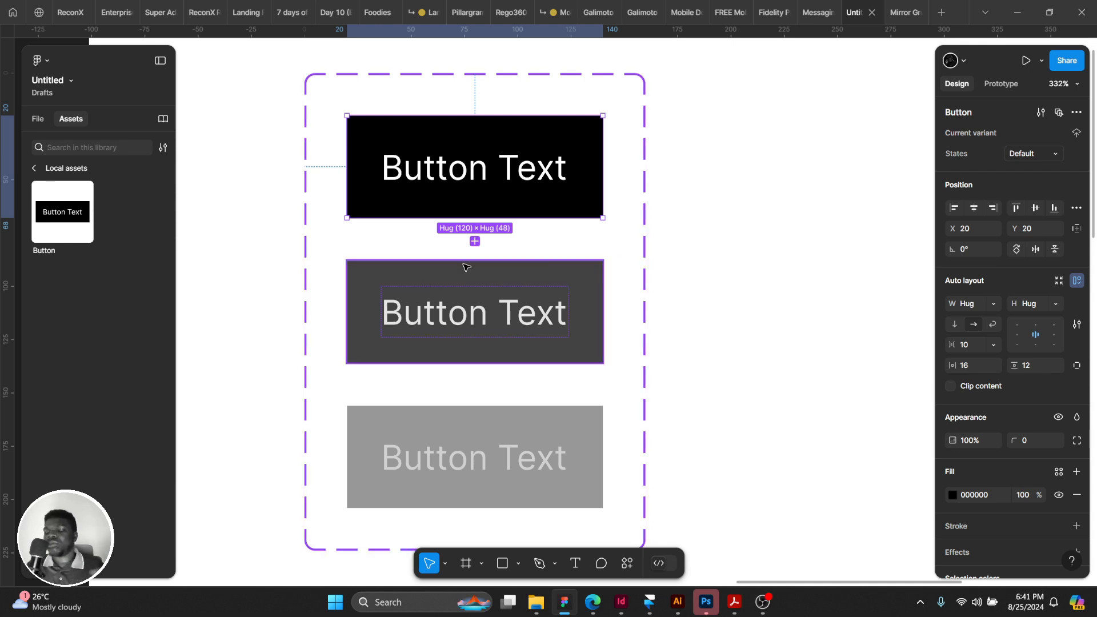
scroll(464, 265, down, 3)
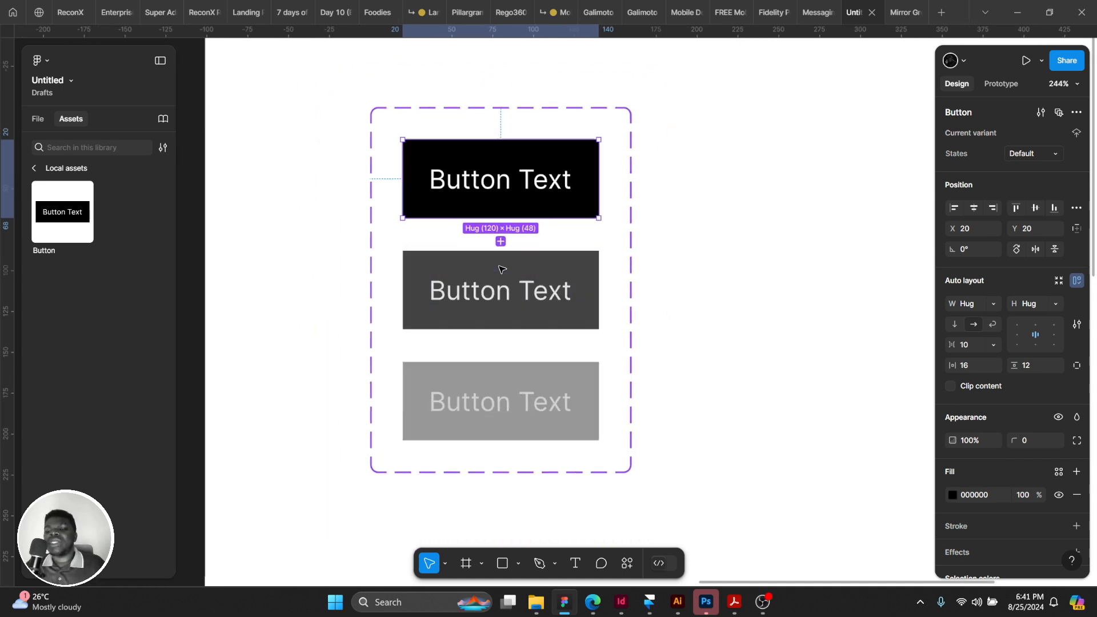
scroll(515, 255, right, 1)
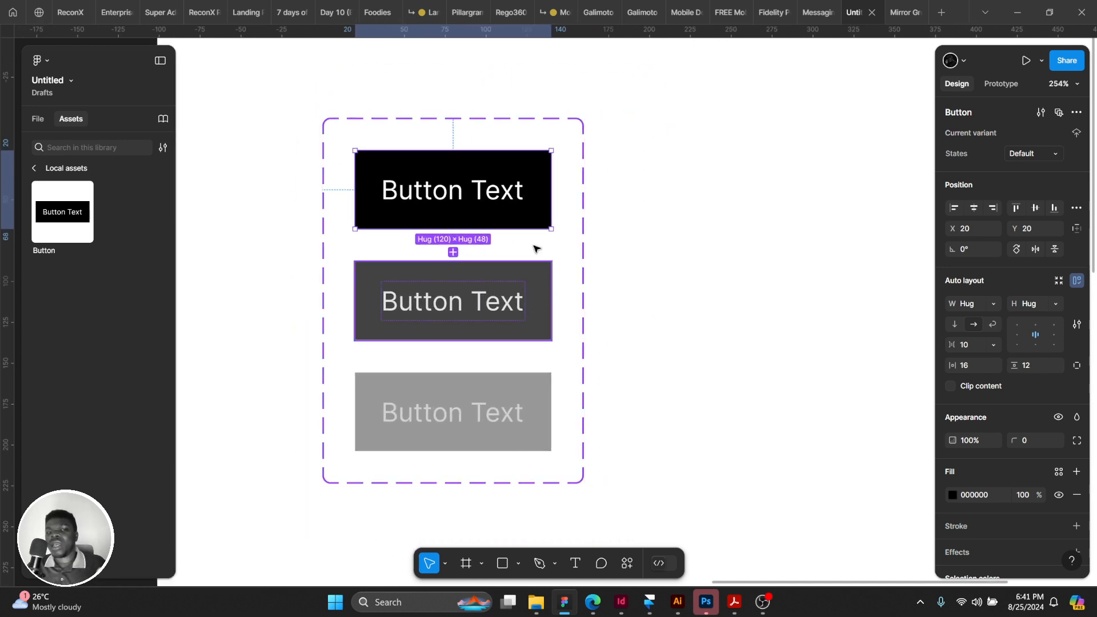
Place a Button instance beside the component set, at about X 301, Y 63, and switch its state to Hover, Disabled and Default.
drag(64, 212, 794, 221)
click(1022, 136)
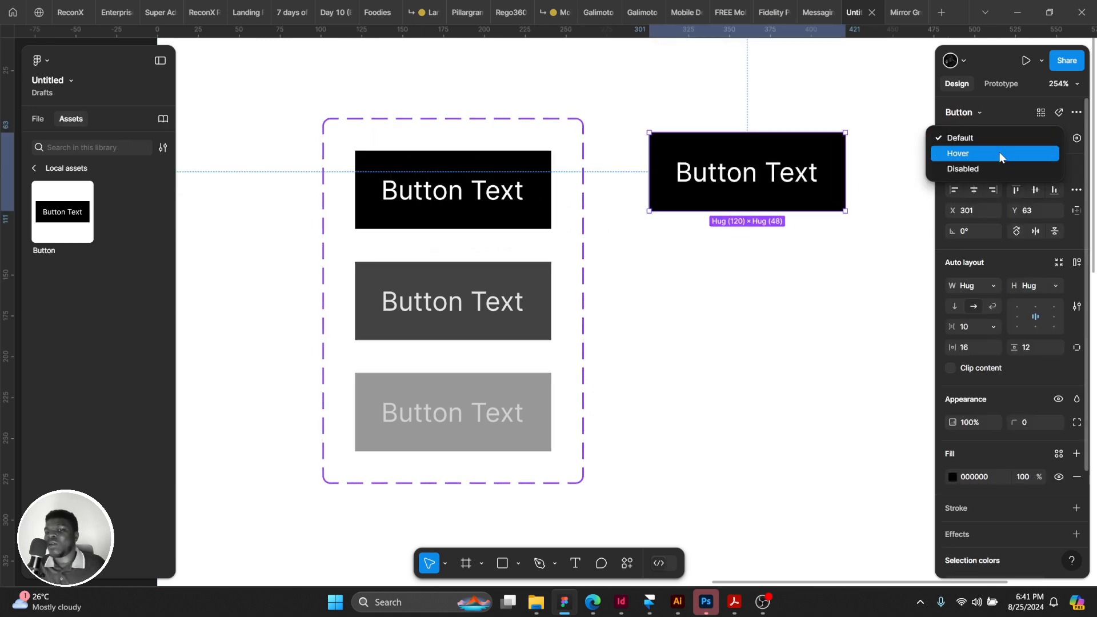
click(982, 153)
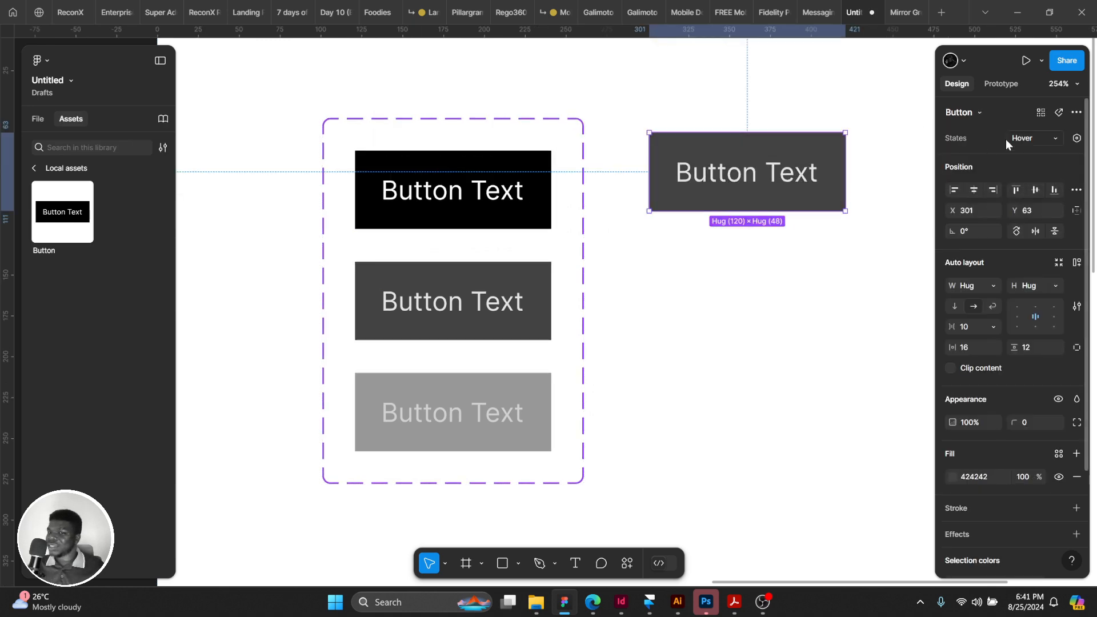
click(1013, 139)
click(1010, 153)
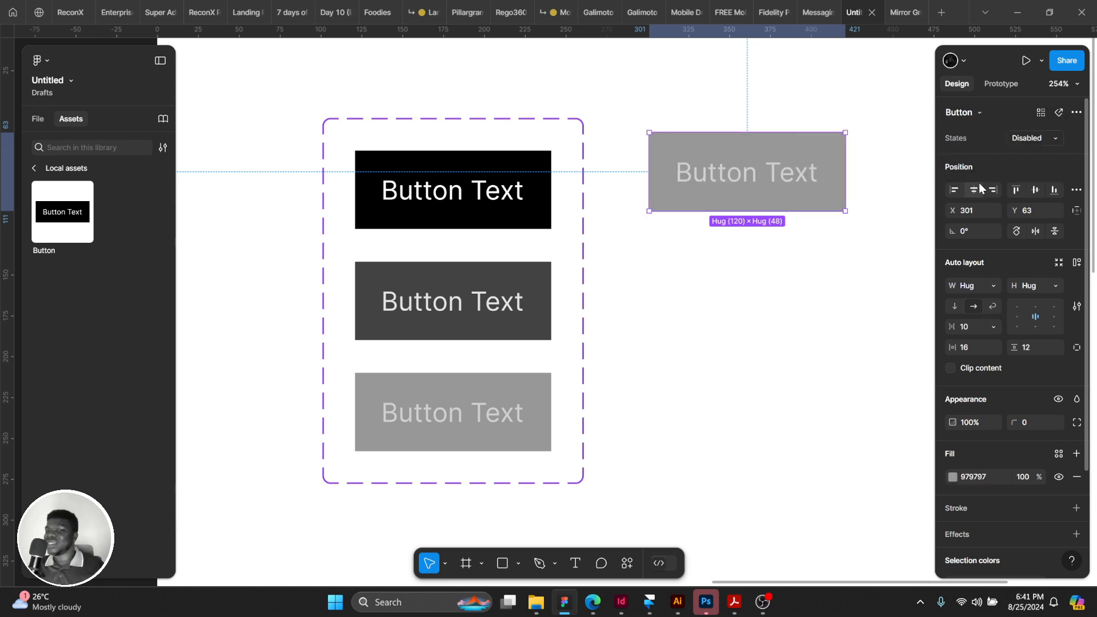
click(1019, 140)
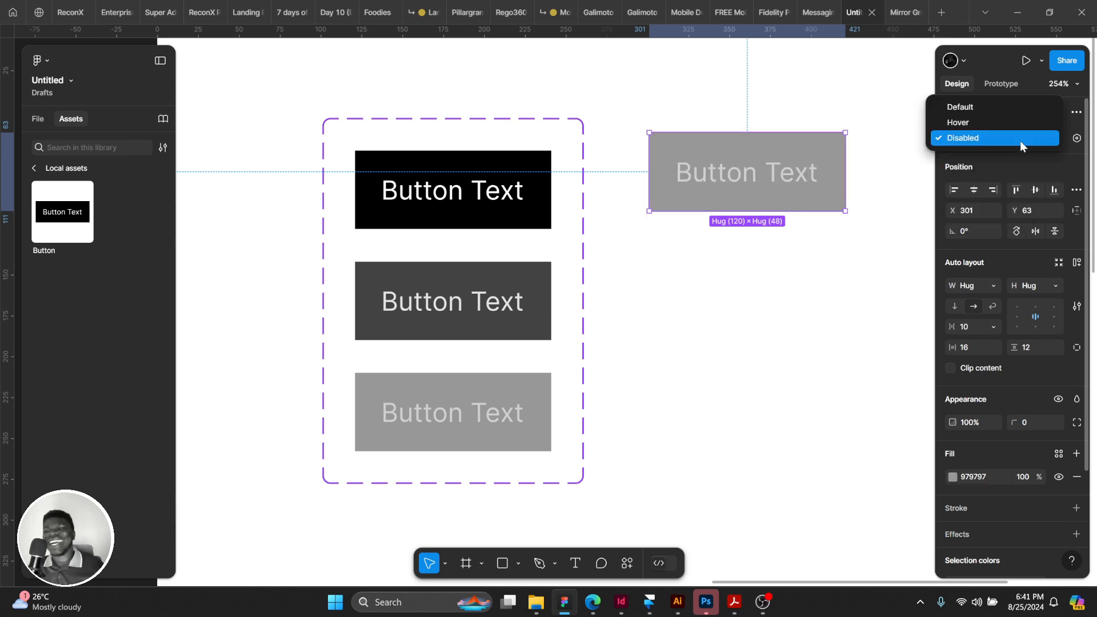
click(989, 107)
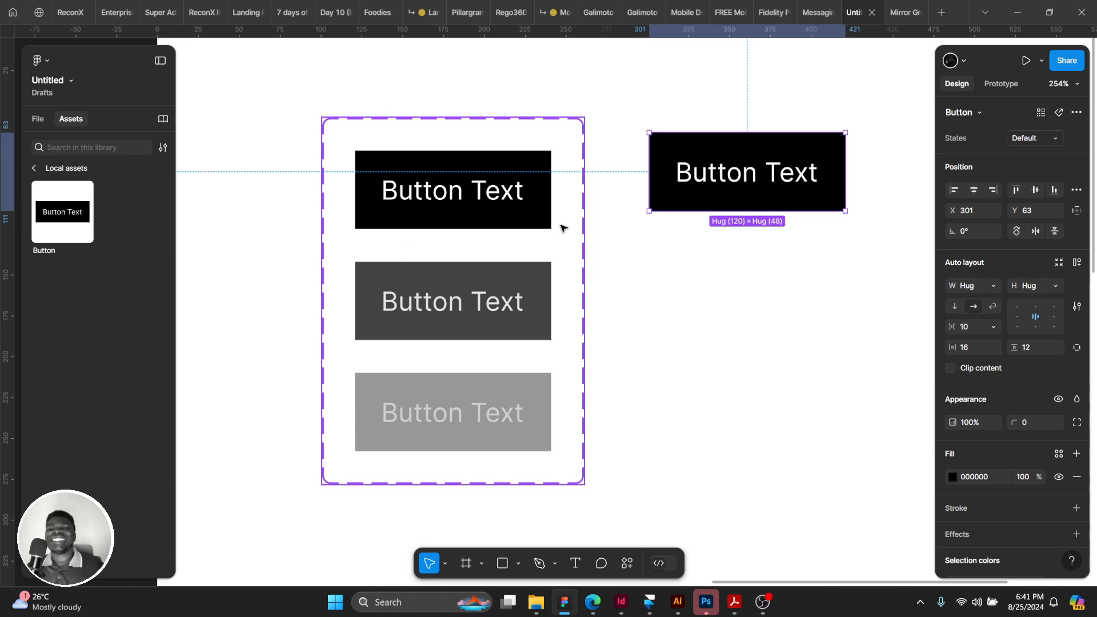
Delete the button instance beside the component set.
scroll(580, 260, down, 3)
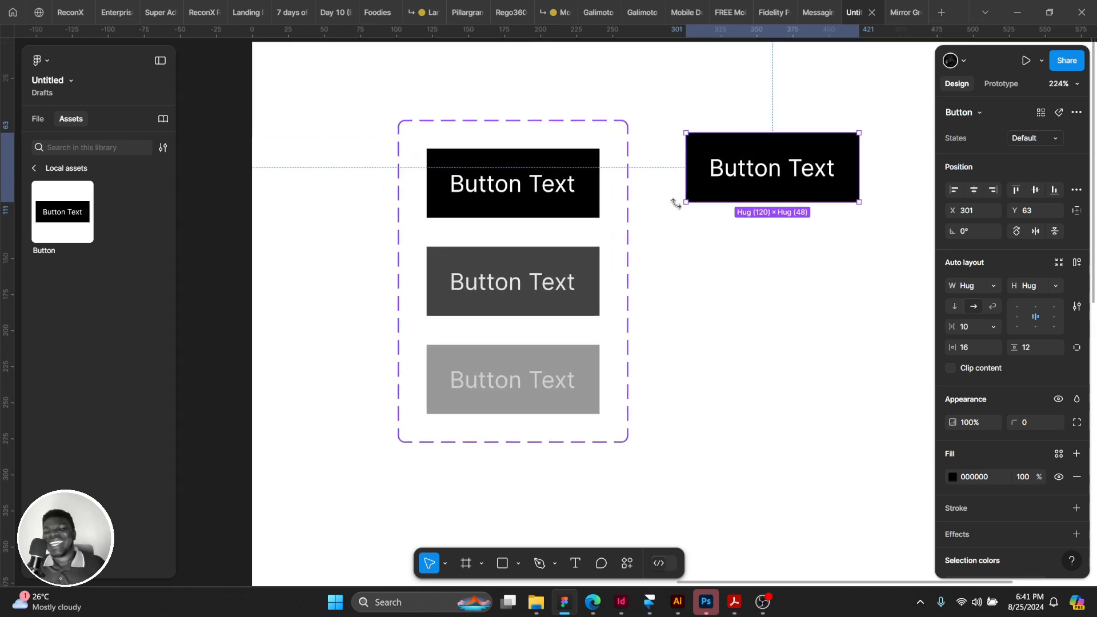
scroll(676, 201, up, 1)
scroll(676, 201, right, 1)
key(Delete)
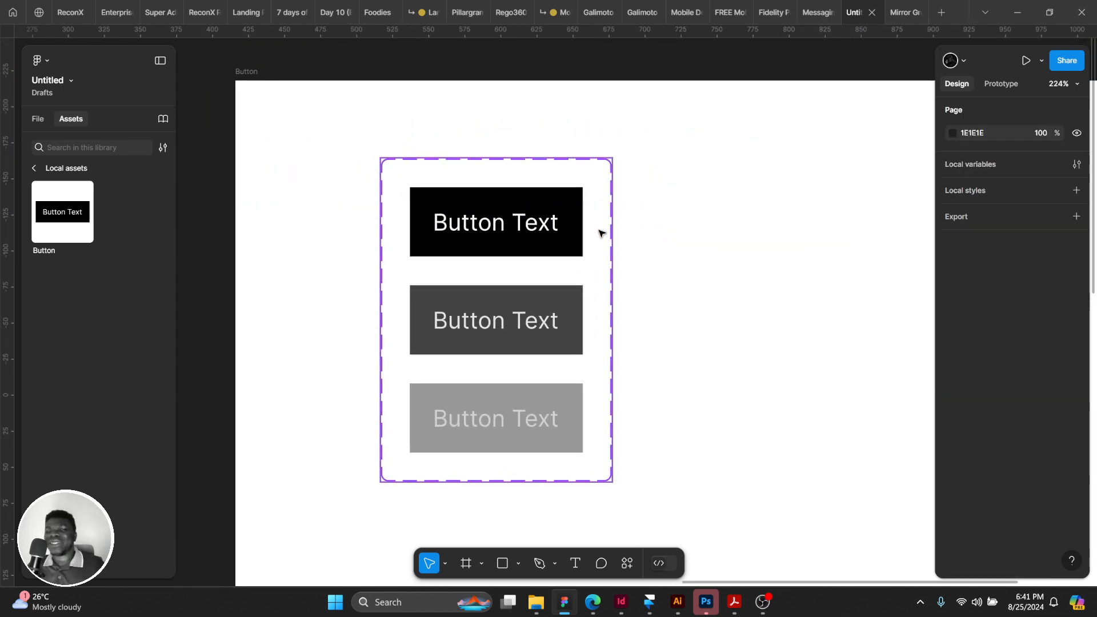
Stretch the Button component set downward to a height of about 483.
click(594, 252)
scroll(594, 229, down, 1)
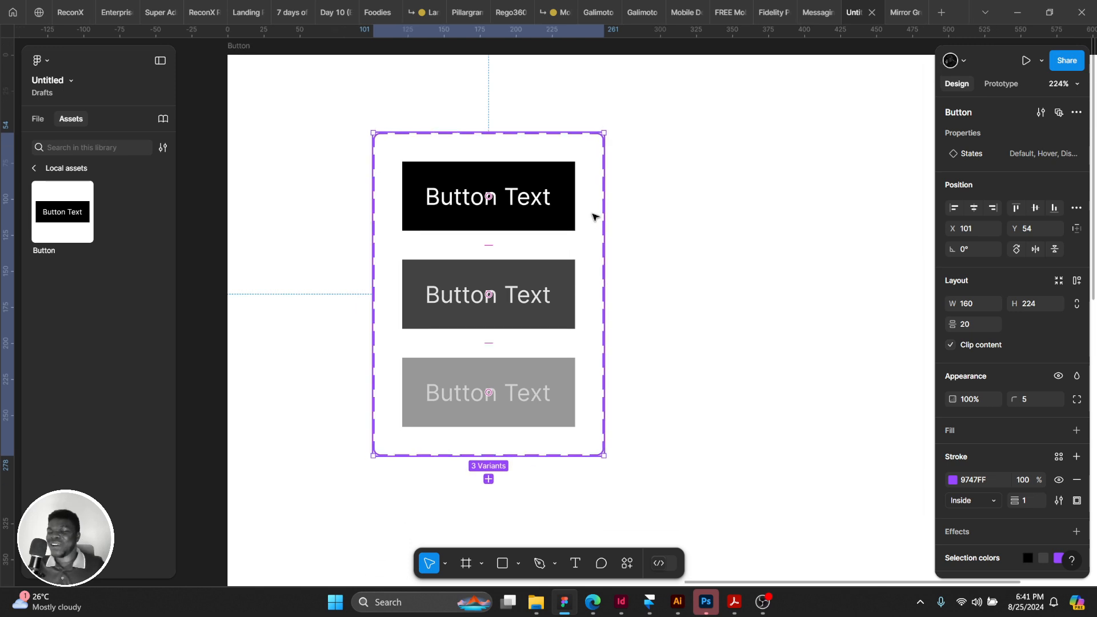
scroll(654, 127, down, 2)
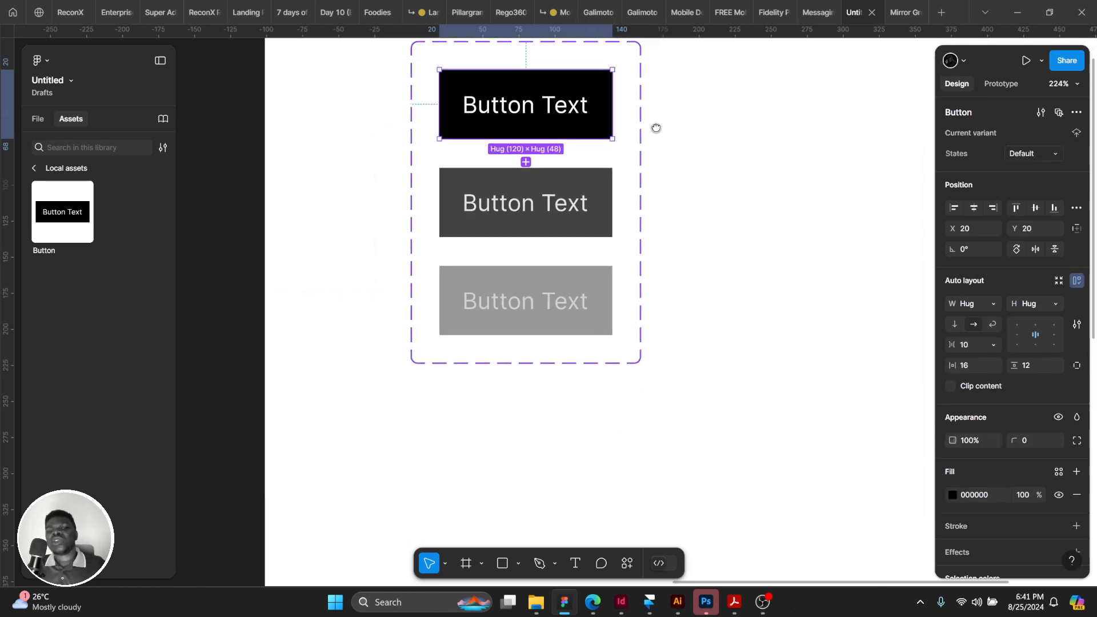
scroll(581, 289, down, 3)
drag(591, 321, 602, 513)
scroll(611, 343, down, 1)
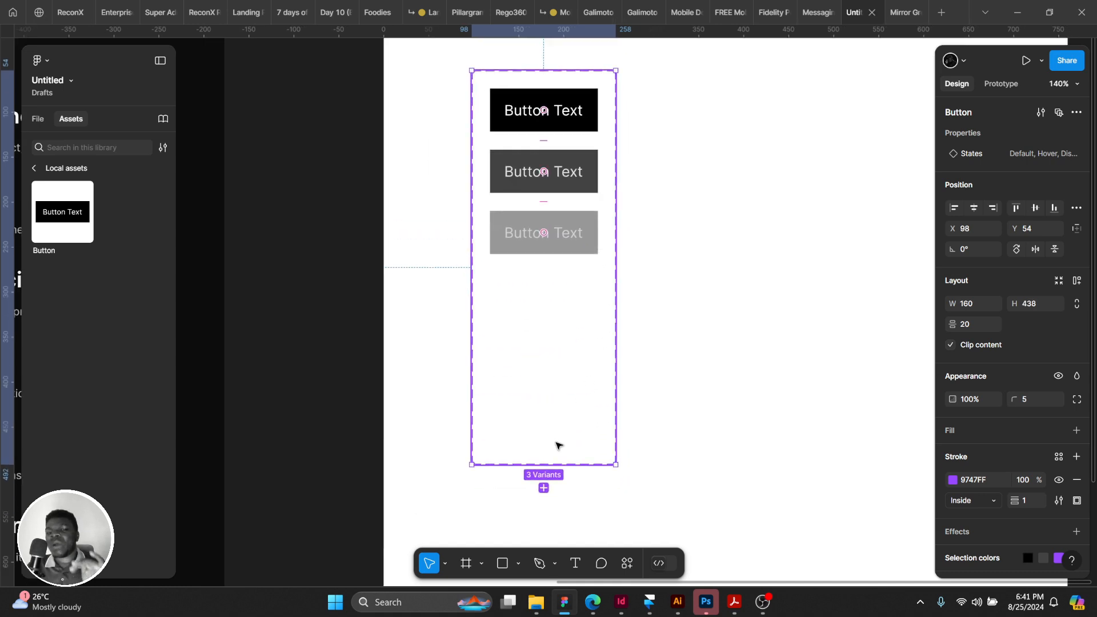
drag(576, 465, 584, 487)
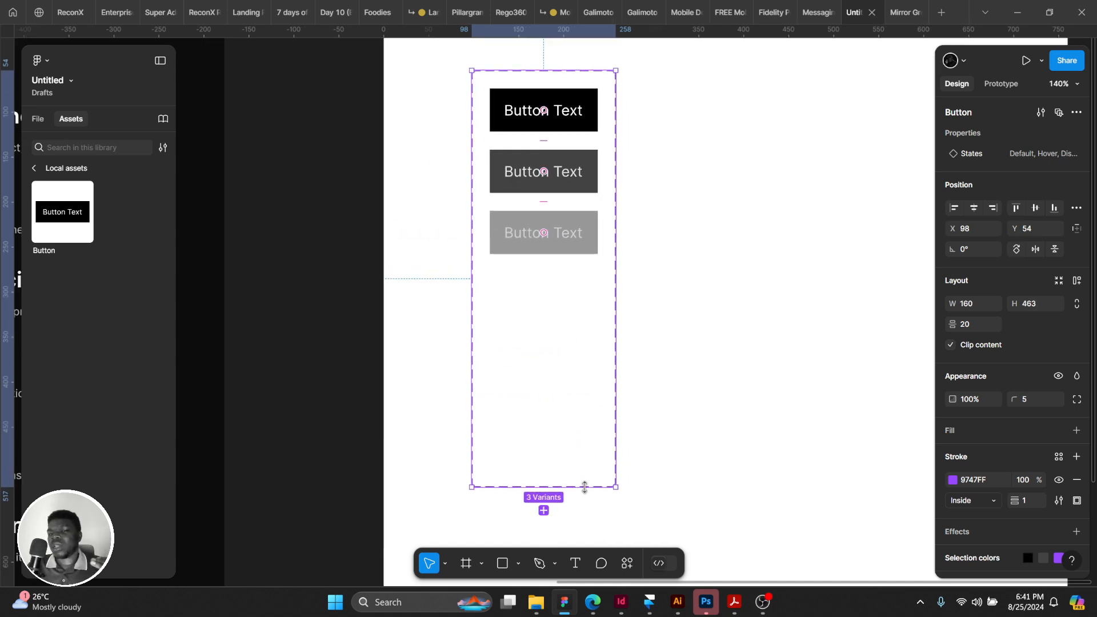
drag(584, 487, 584, 505)
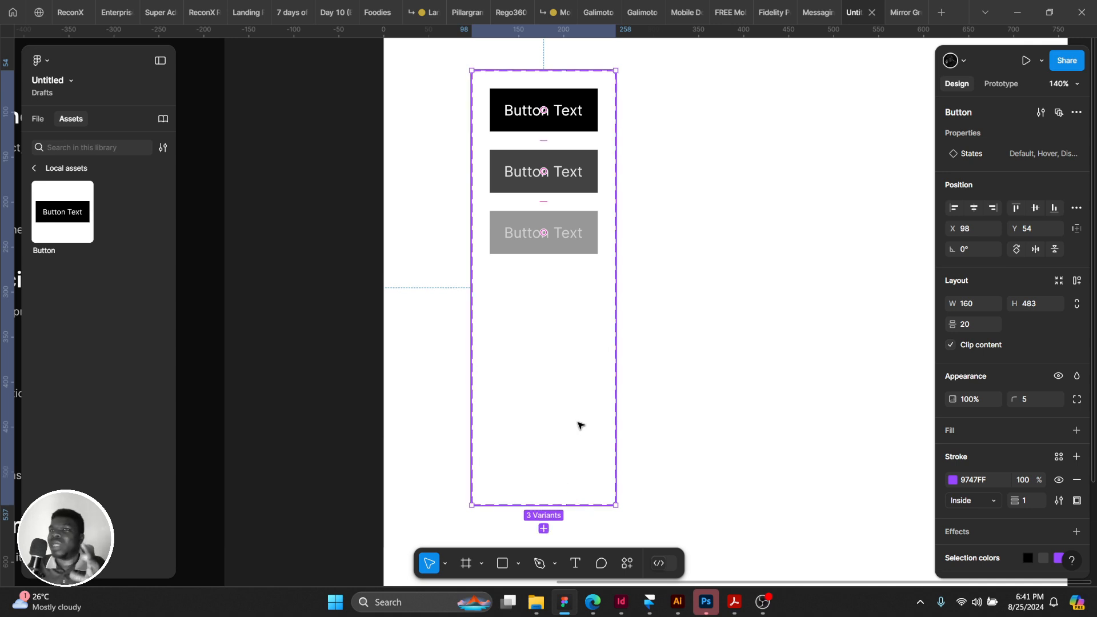
Try to widen the Button component set from its right edge to about 333, and undo the resizing.
scroll(560, 405, up, 3)
scroll(559, 406, right, 1)
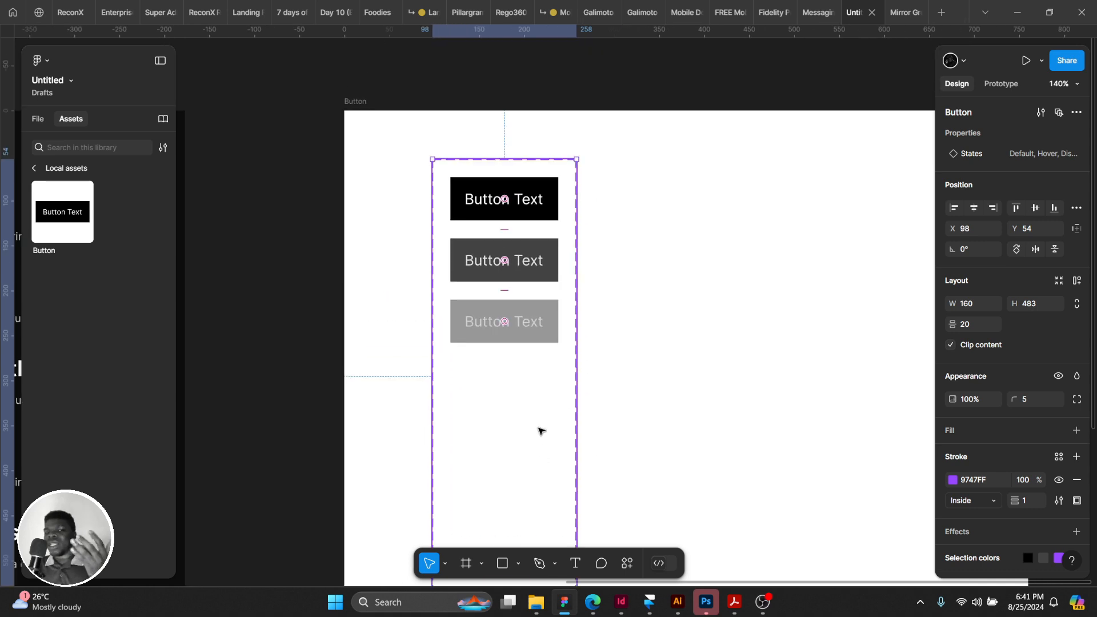
click(531, 341)
scroll(556, 316, down, 3)
scroll(557, 316, left, 1)
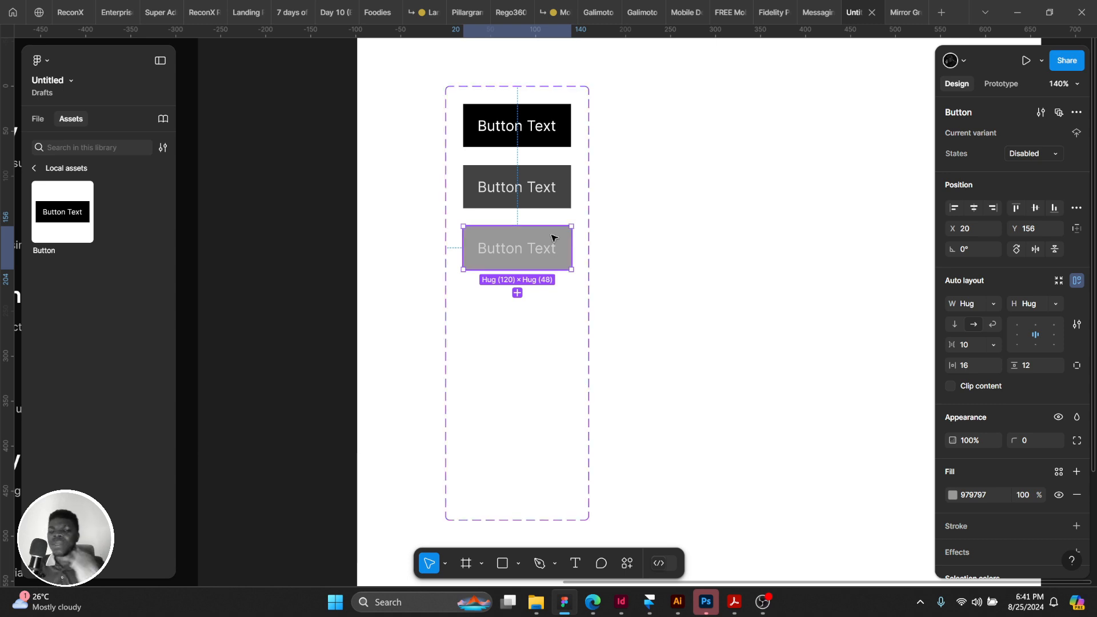
click(584, 270)
drag(589, 273, 728, 270)
key(ctrl+z)
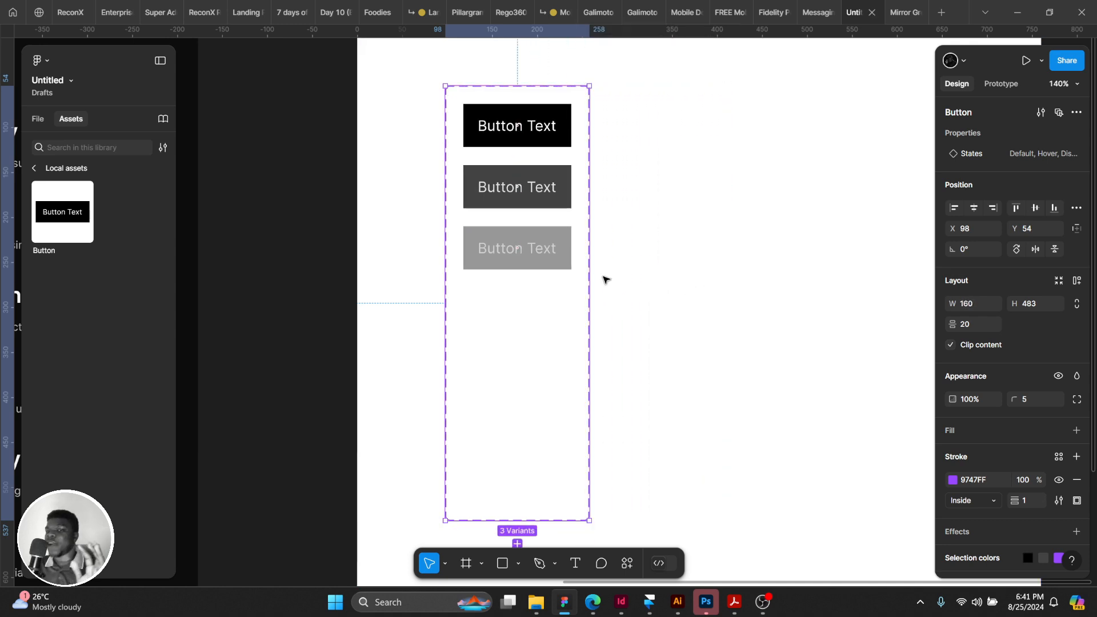
drag(589, 304, 745, 336)
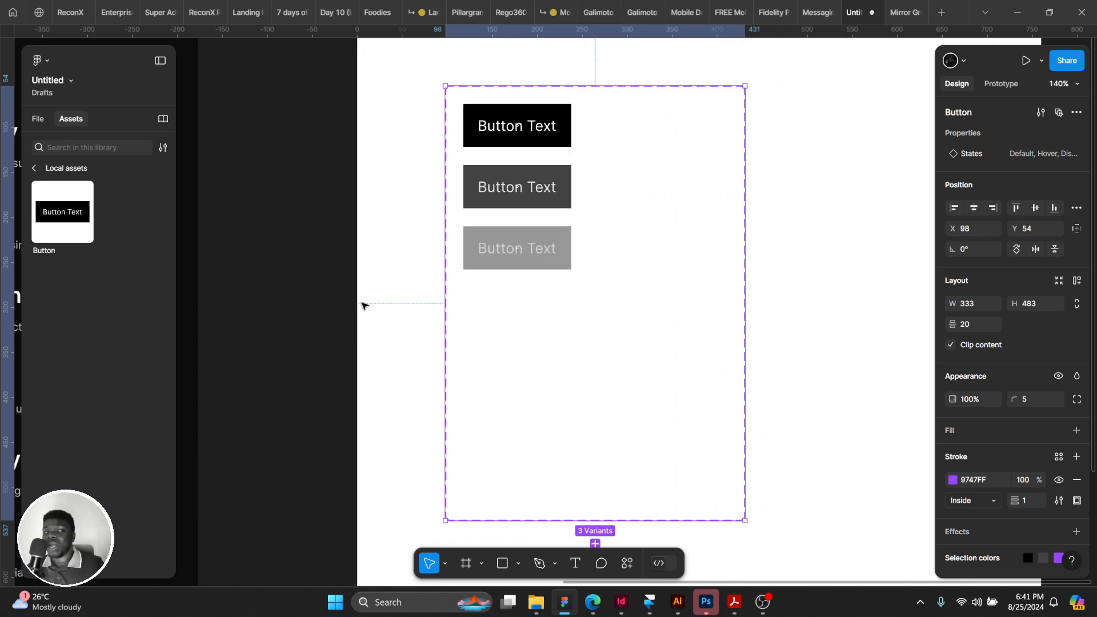
key(ctrl+z)
Show the file's layers and add auto layout to the Button component set.
click(38, 118)
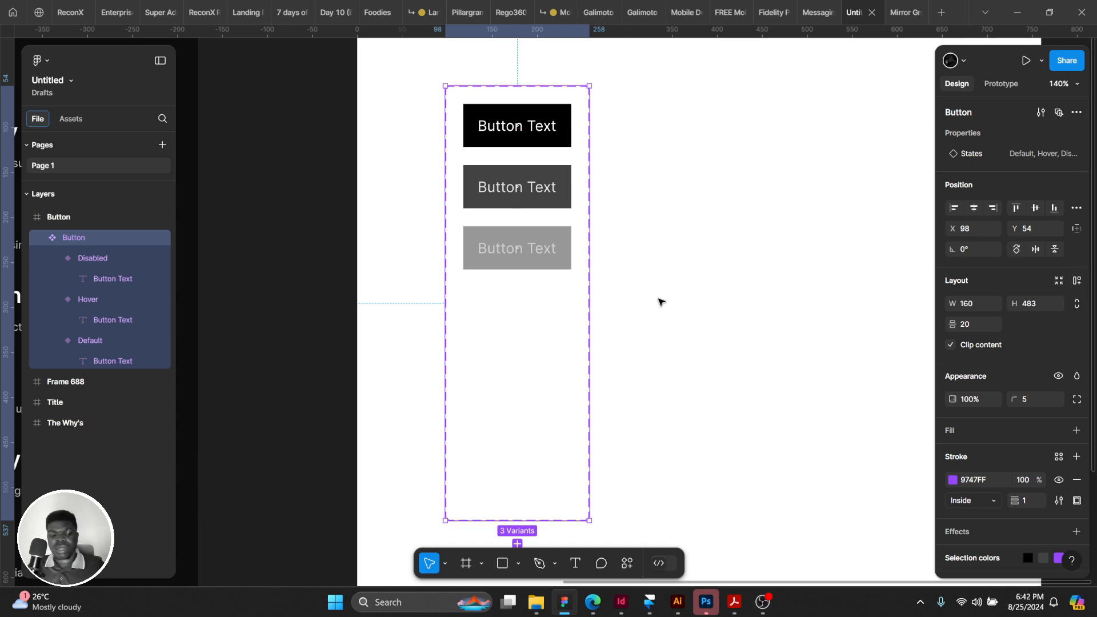
click(1076, 280)
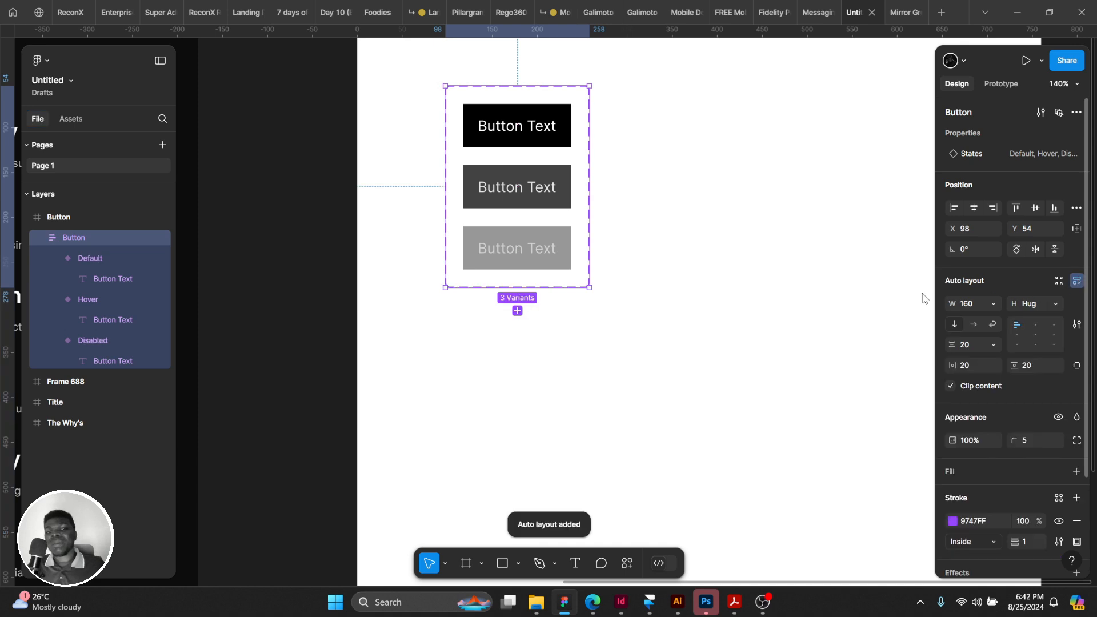
click(534, 243)
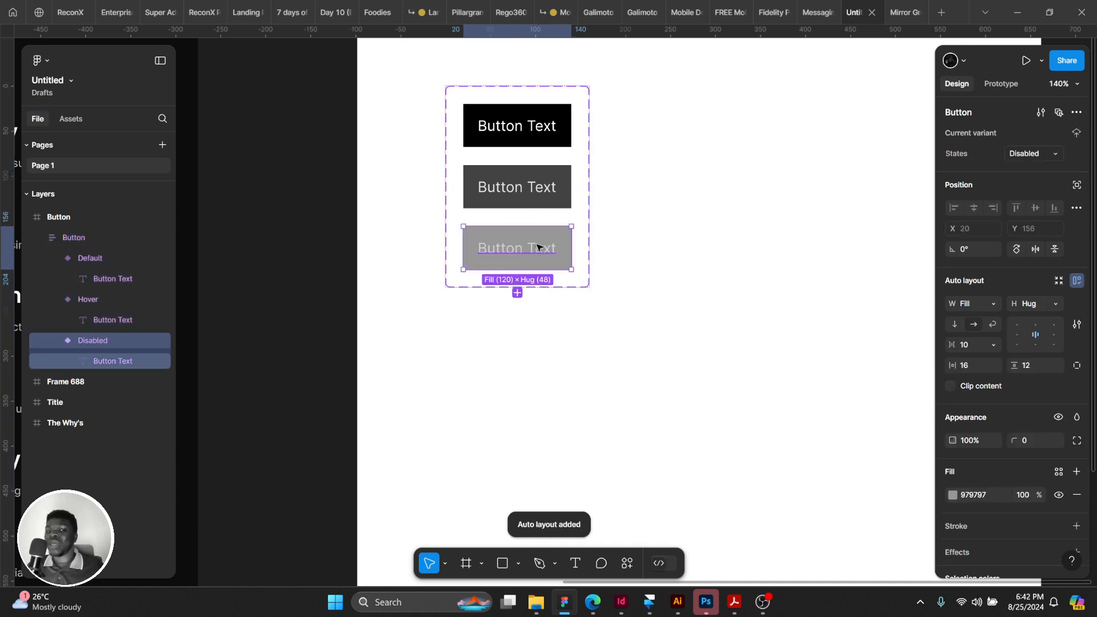
Try to resize the auto layout component set from its right edge, and undo the change.
click(588, 238)
drag(590, 210, 631, 298)
key(ctrl+z)
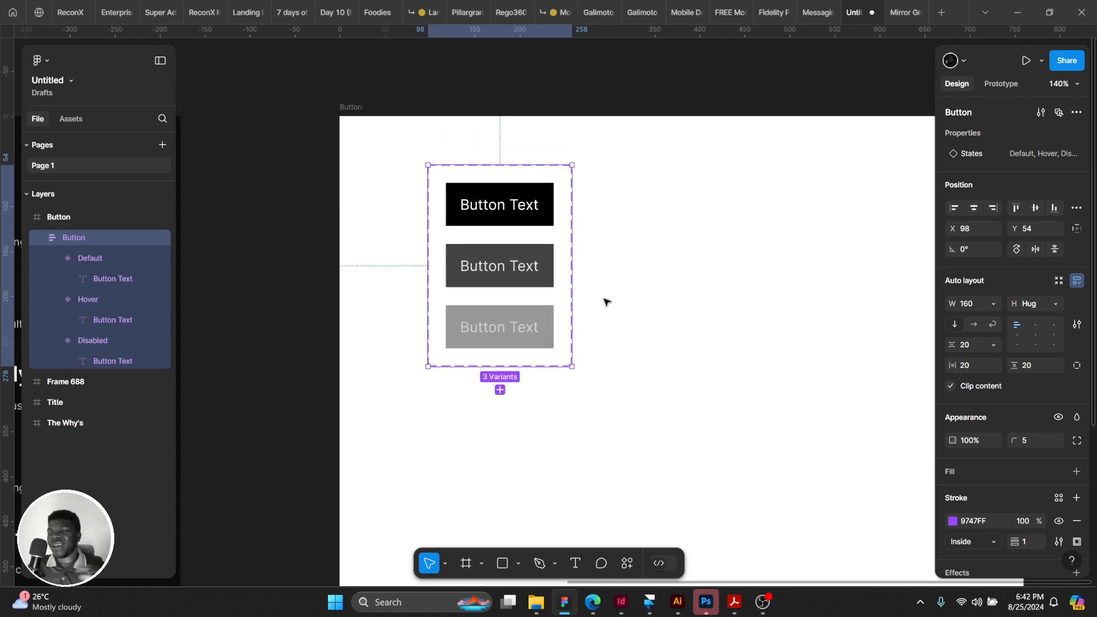
Set the Default, Hover and Disabled variants to a fixed width of 120.
scroll(548, 273, right, 2)
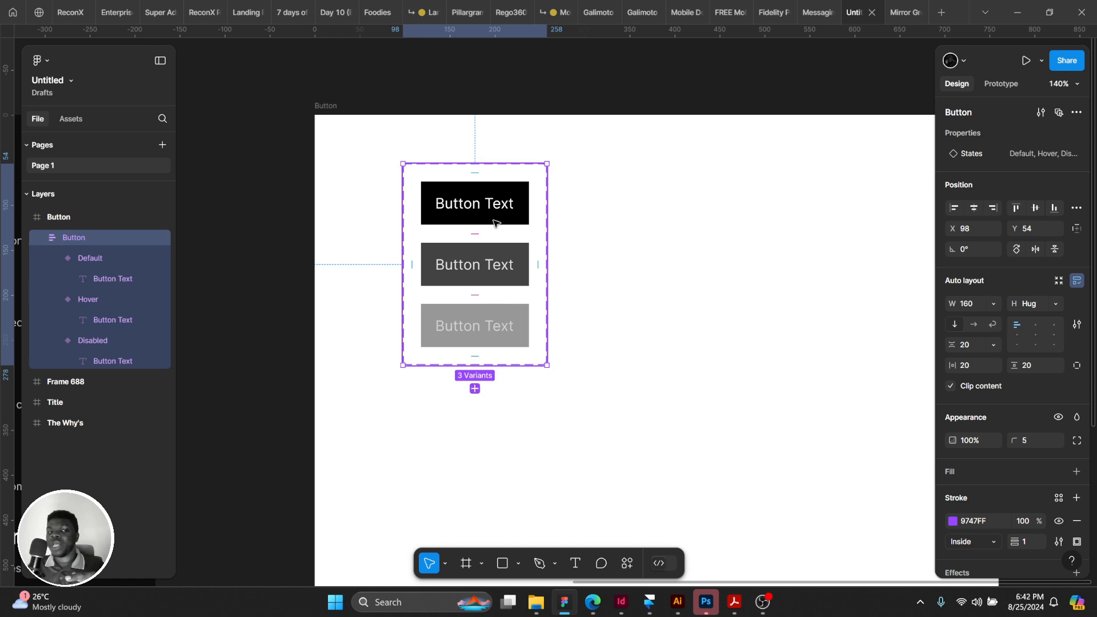
click(493, 223)
shift+click(494, 277)
shift+click(485, 334)
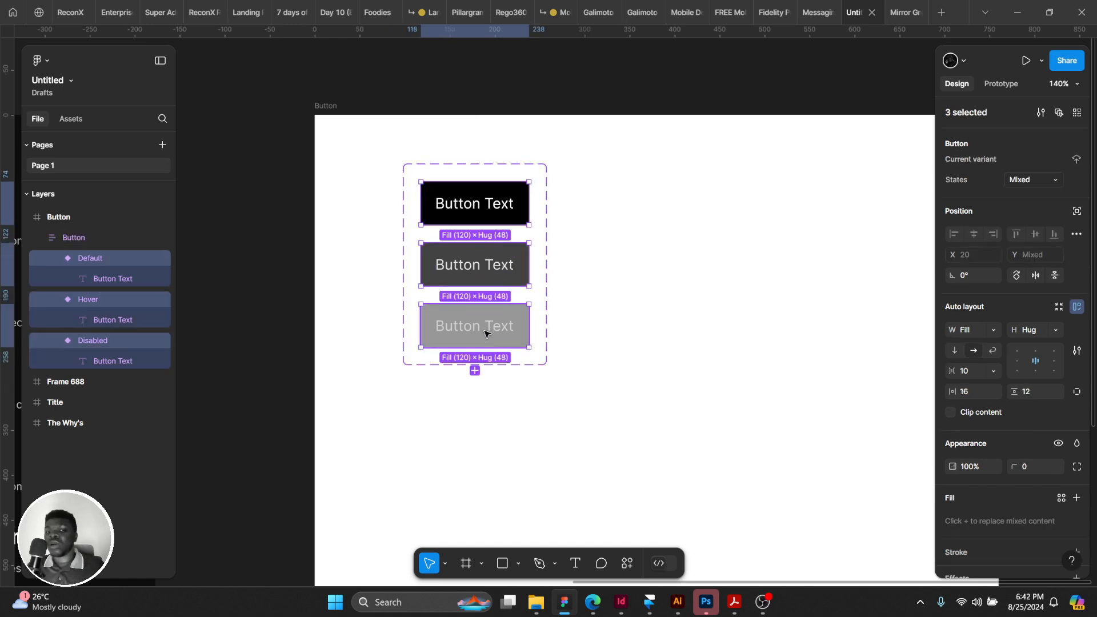
click(993, 329)
click(984, 298)
click(712, 356)
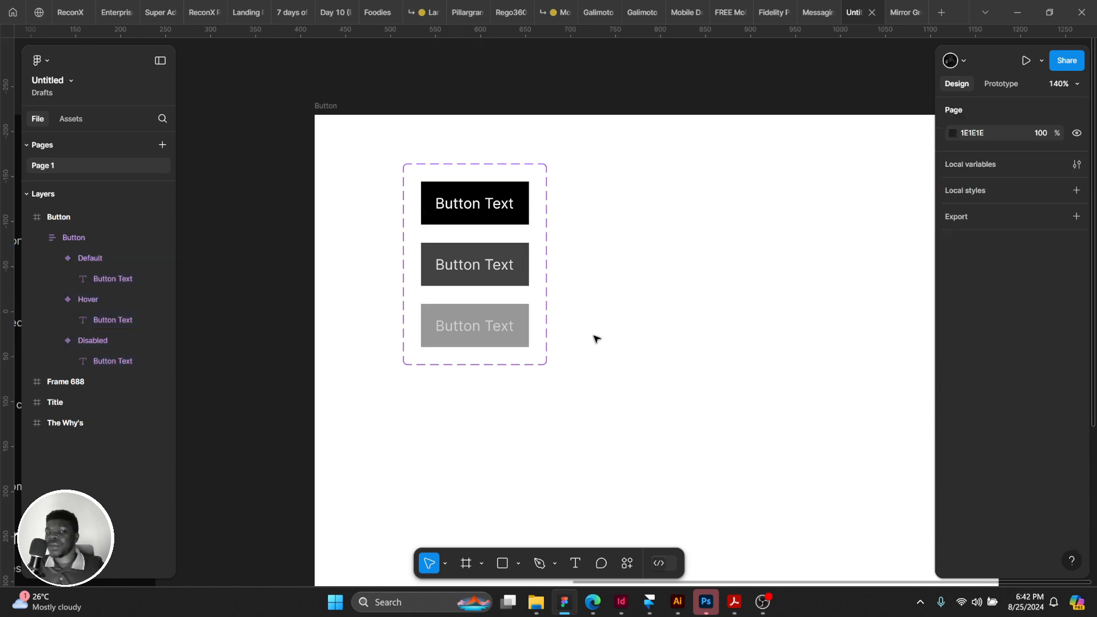
Try to widen the component set with its fixed-width variants to about 286, and undo the resizing.
click(541, 329)
drag(547, 341, 660, 334)
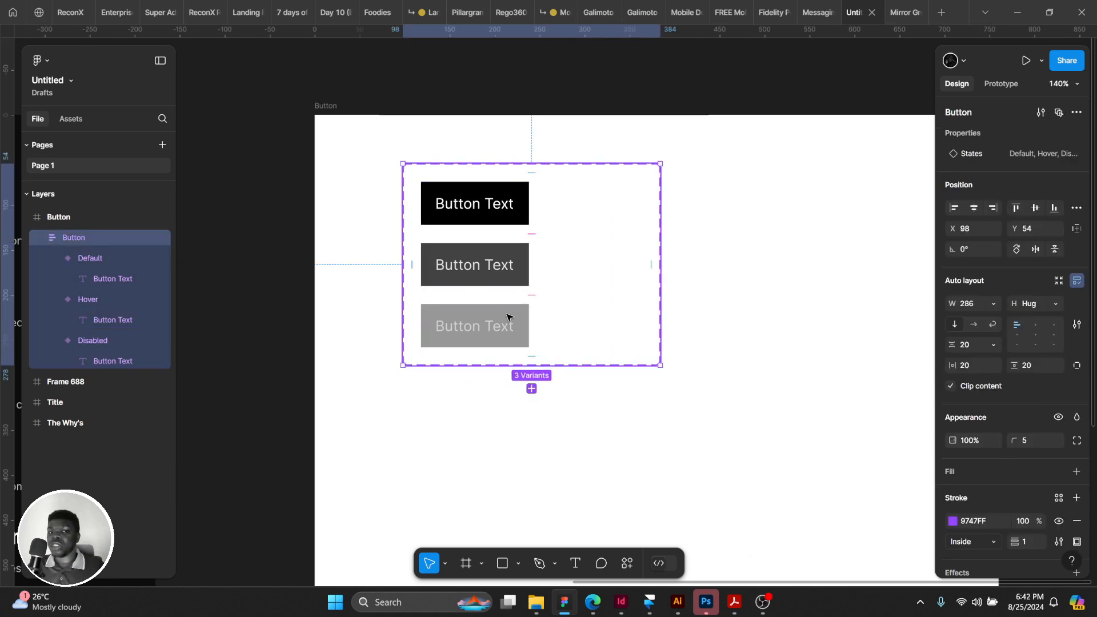
key(ctrl+z)
Duplicate the Disabled variant repeatedly inside the auto layout component set, and undo the most recent copies.
click(478, 336)
key(ctrl+d)
key(ctrl+d)
key(ctrl+d)
key(ctrl+d)
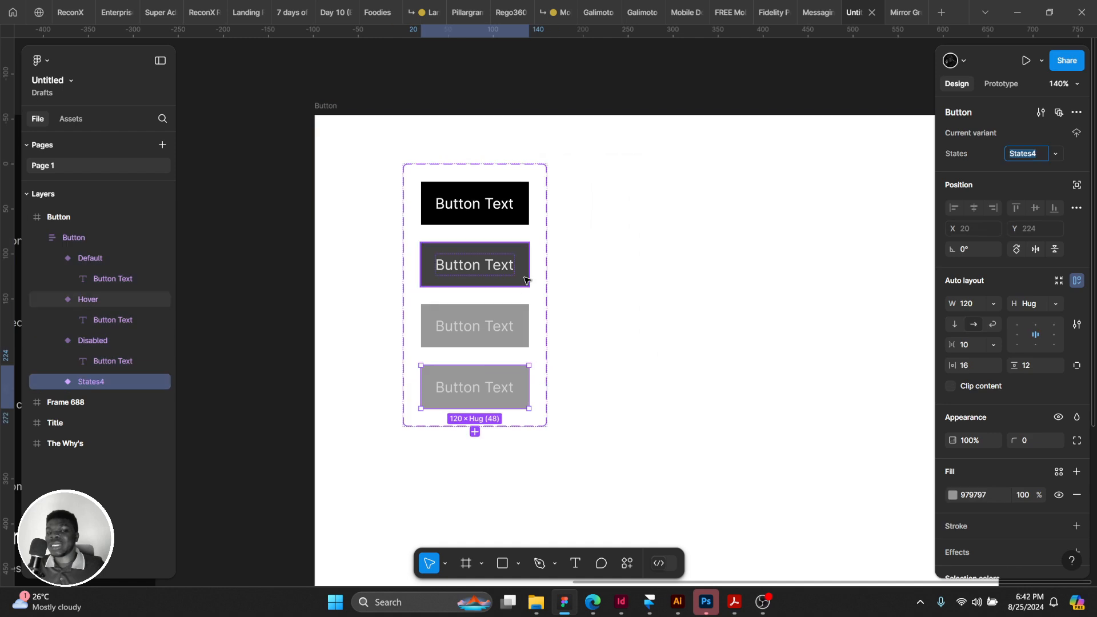
key(ctrl+z)
key(ctrl+z)
key(ctrl+z)
key(ctrl+z)
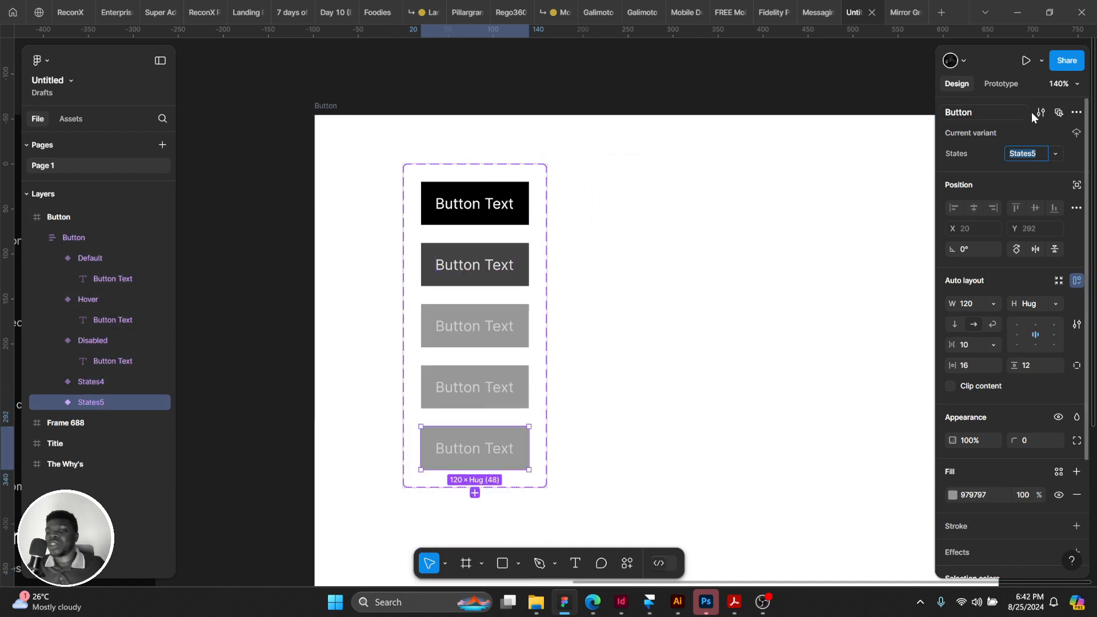
Undo the remaining Disabled copies and remove auto layout from the Button component set.
click(796, 226)
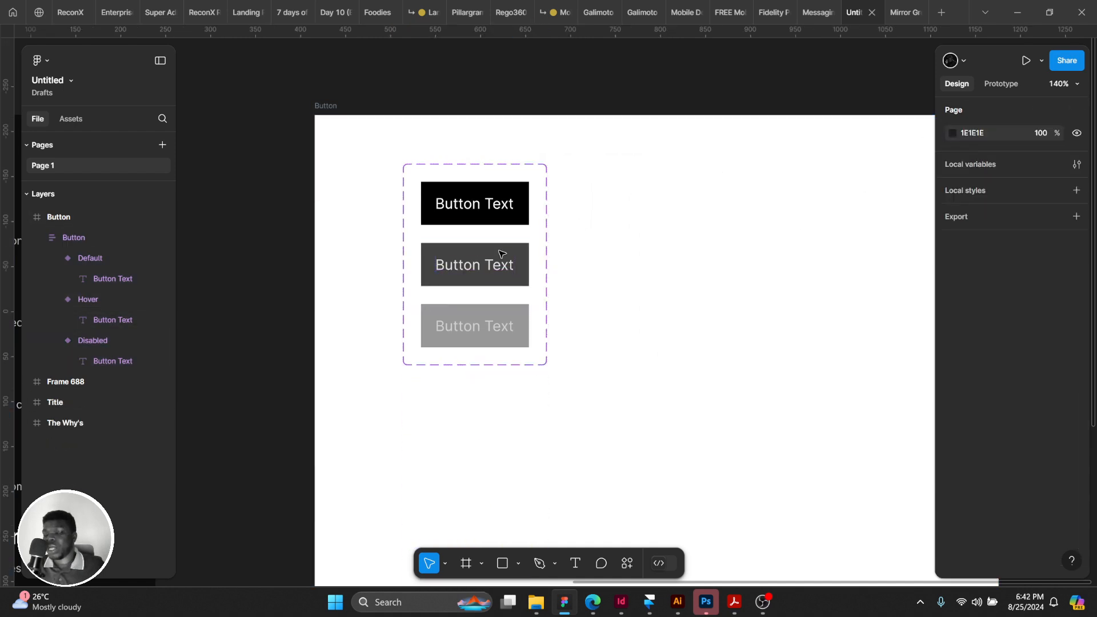
click(477, 254)
click(714, 240)
key(ctrl+z)
key(ctrl+z)
key(ctrl+z)
key(ctrl+z)
key(ctrl+z)
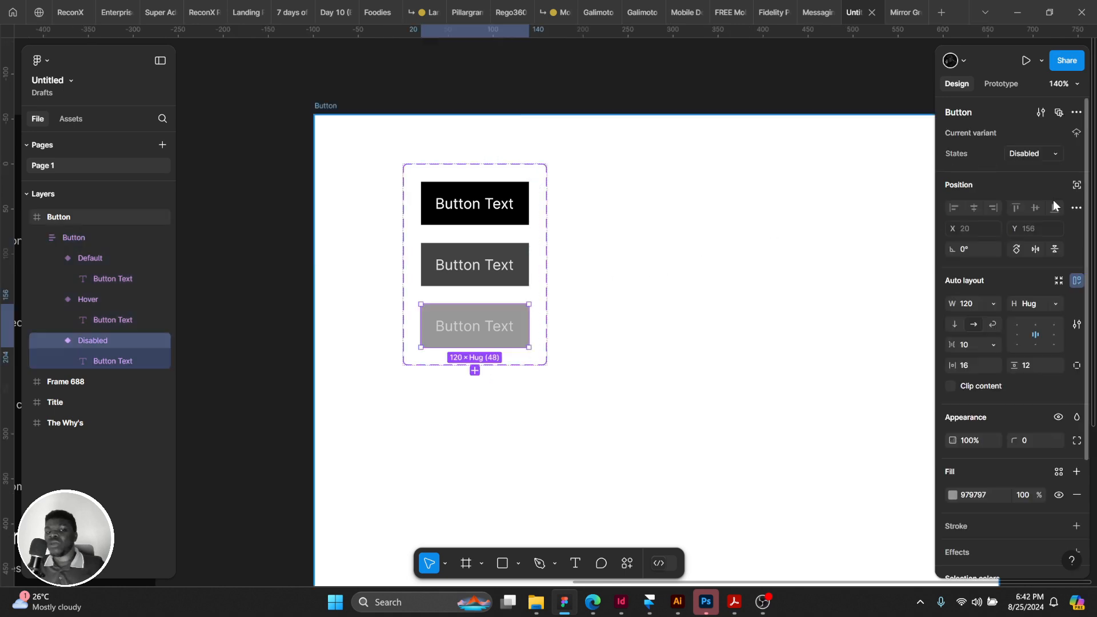
key(ctrl+z)
key(ctrl+z)
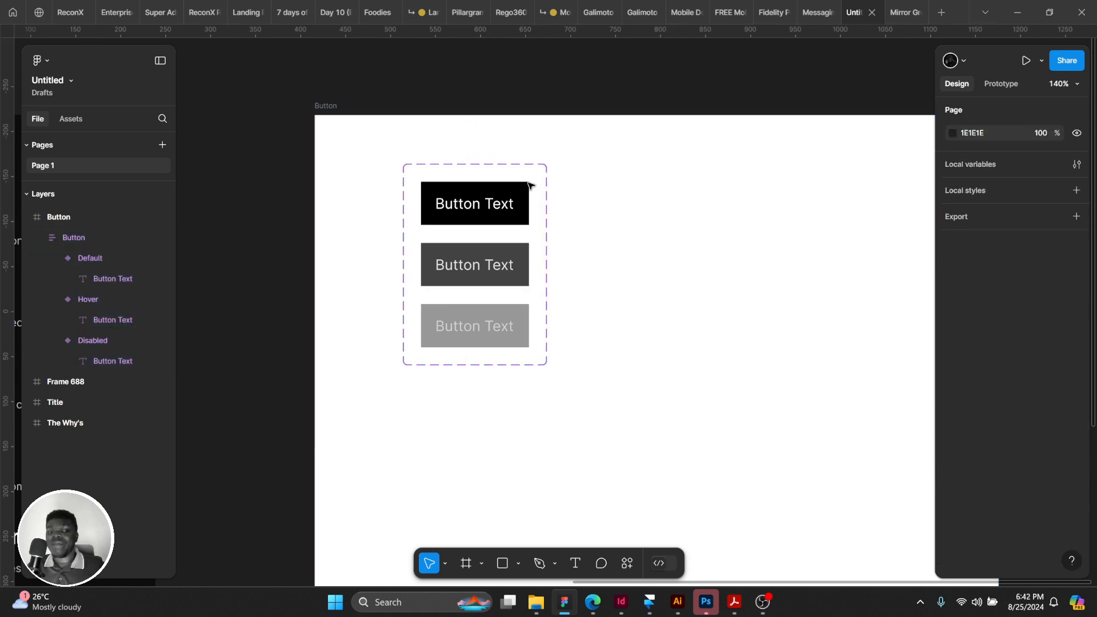
click(1073, 281)
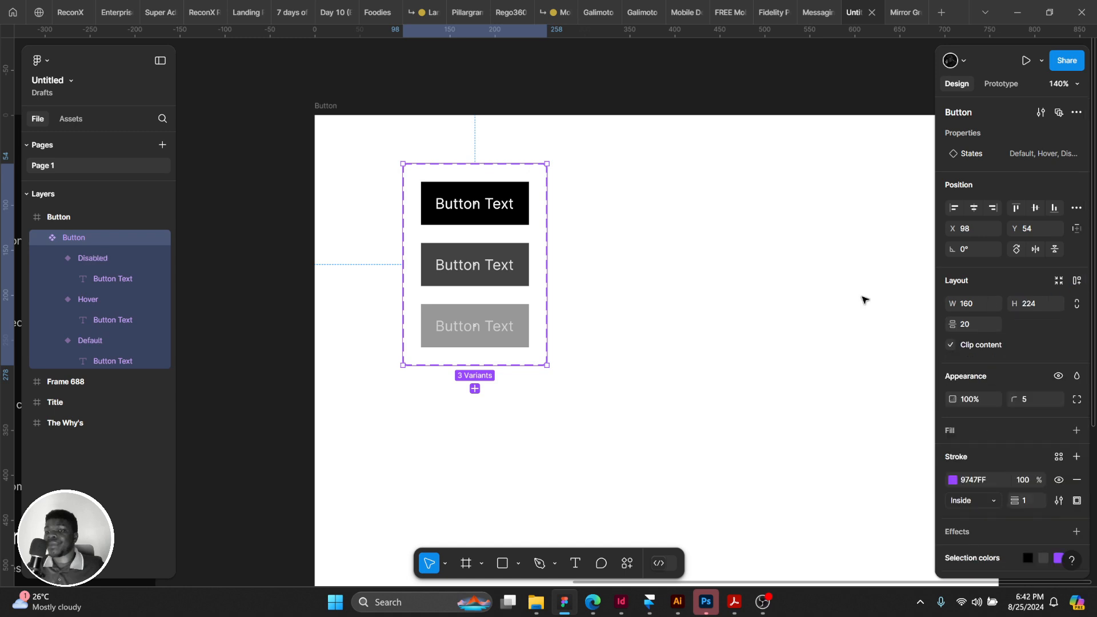
Enlarge the Button component set to about 493 × 506 and move it to about X 80, Y 74.
drag(550, 362, 793, 561)
scroll(697, 399, down, 3)
scroll(697, 399, right, 2)
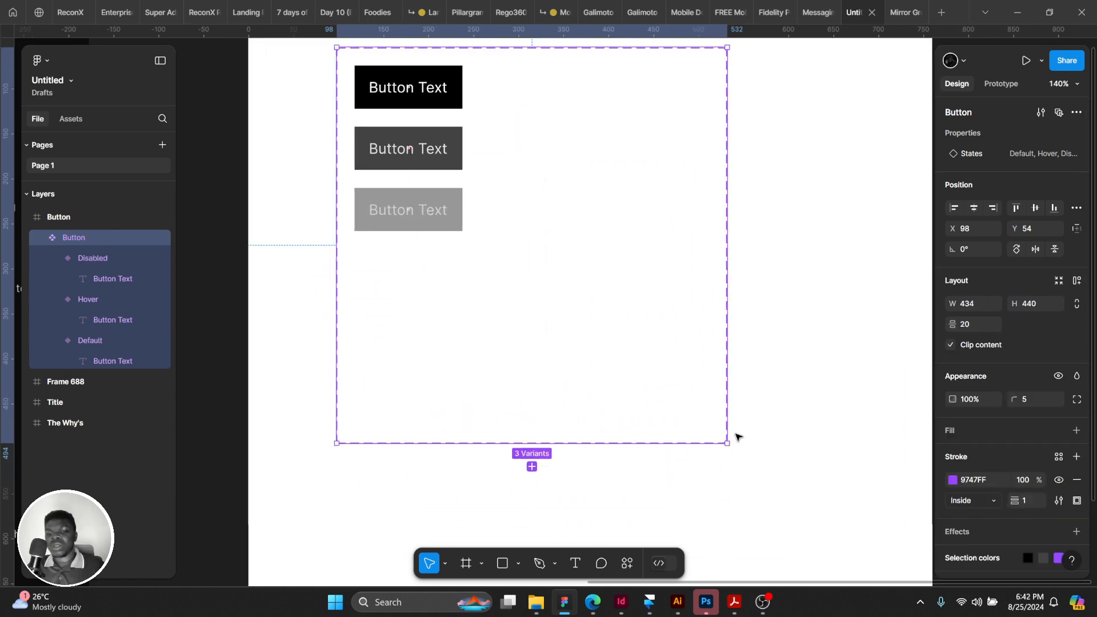
drag(725, 443, 780, 502)
drag(627, 362, 645, 408)
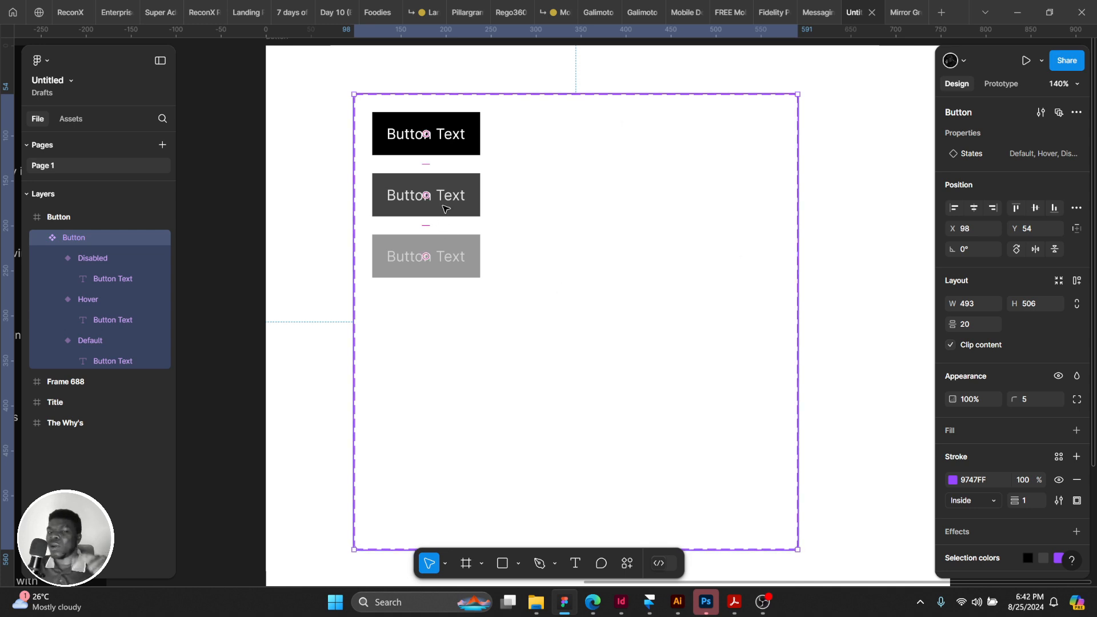
mouse_move(506, 202)
mouse_down()
mouse_move(473, 198)
mouse_move(539, 191)
mouse_move(526, 206)
mouse_up()
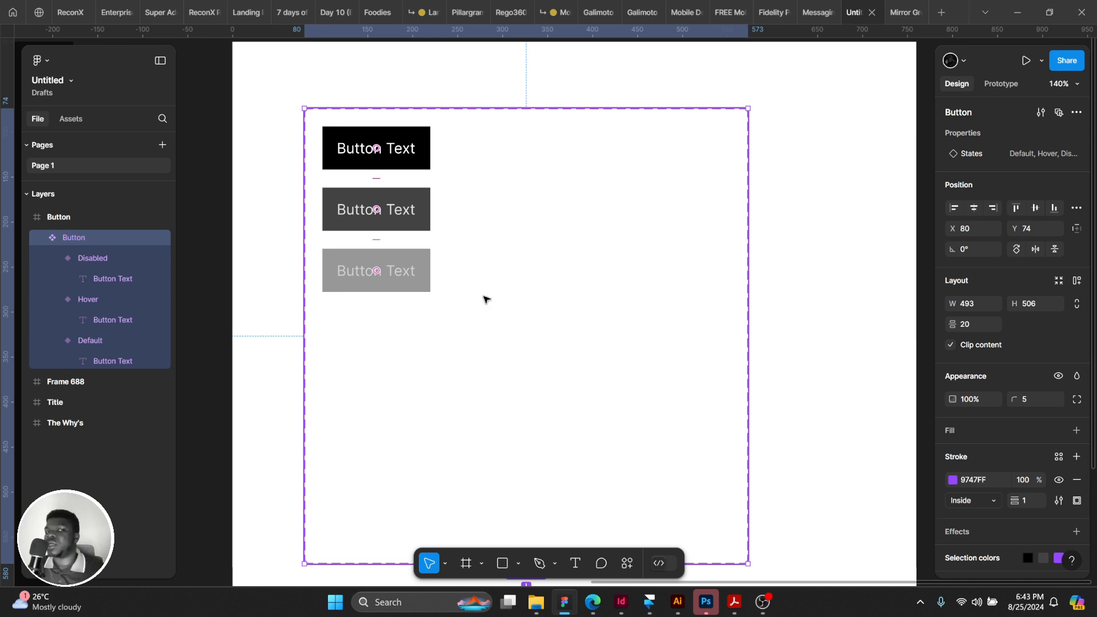
Try to duplicate the Default, Hover and Disabled variants together below the originals, and undo the copies.
click(377, 210)
shift+click(394, 151)
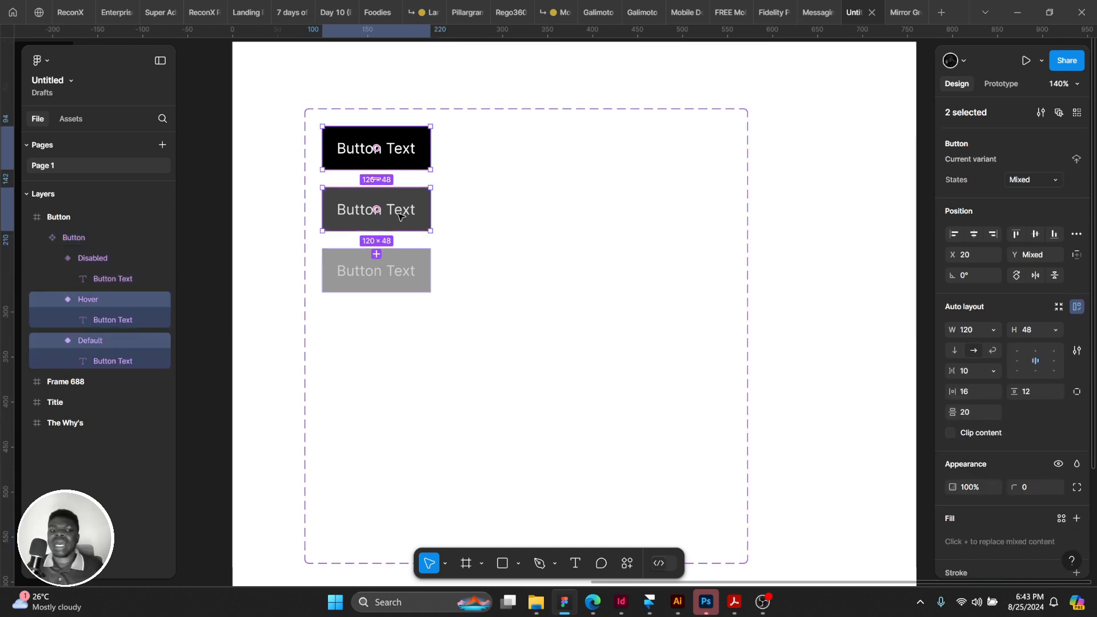
shift+click(411, 274)
scroll(411, 274, down, 1)
alt+drag(417, 178, 429, 365)
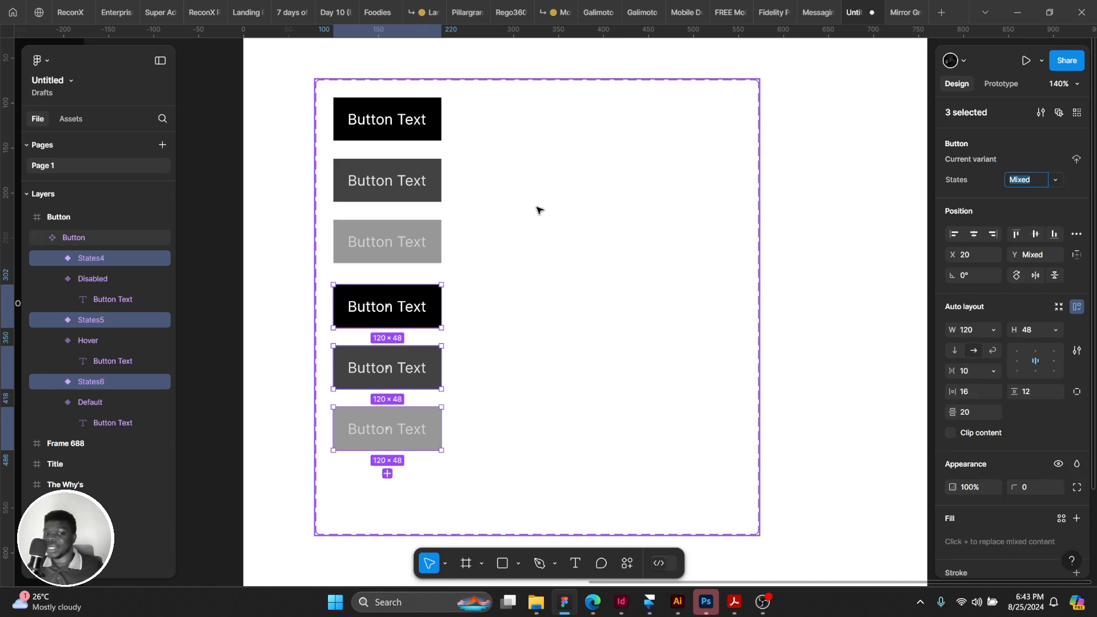
key(ctrl+z)
click(457, 201)
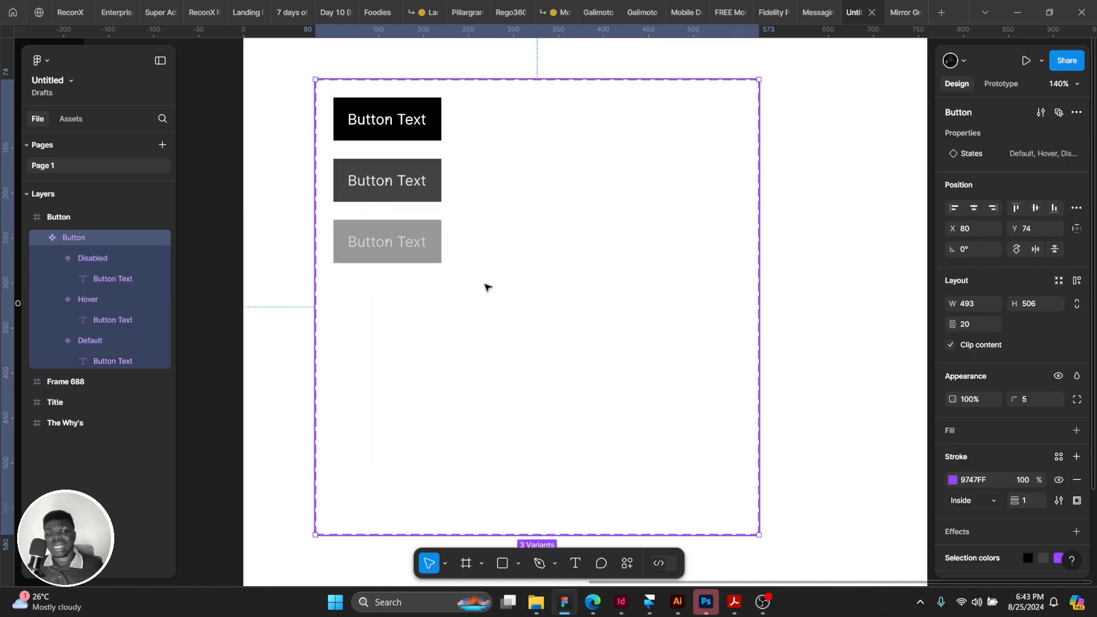
key(ctrl+v)
key(ctrl+z)
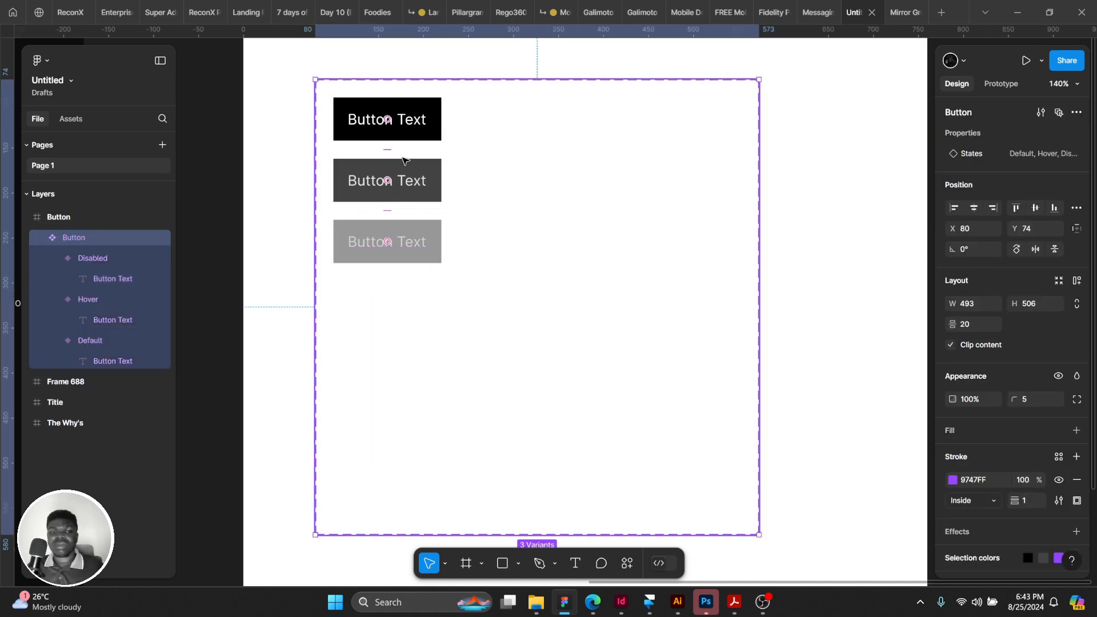
Try to copy and paste the three variants inside the component set and move the copies lower, and undo it.
double_click(403, 130)
shift+click(402, 182)
shift+click(402, 233)
key(ctrl+c)
click(586, 255)
key(ctrl+v)
drag(395, 189, 445, 369)
key(ctrl+z)
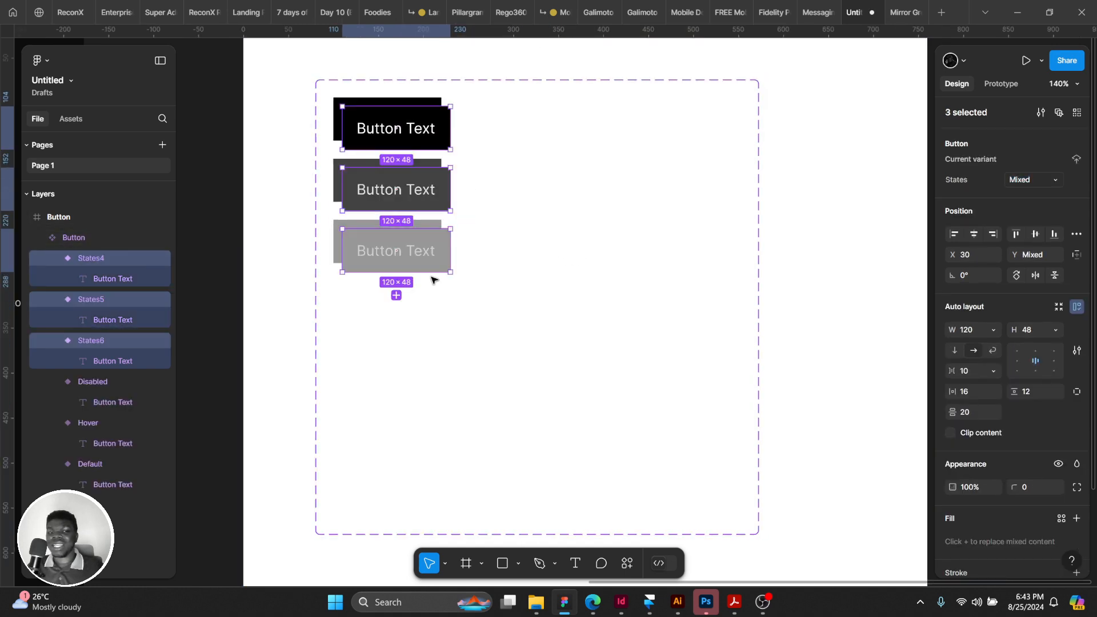
drag(437, 193, 404, 381)
key(ctrl+z)
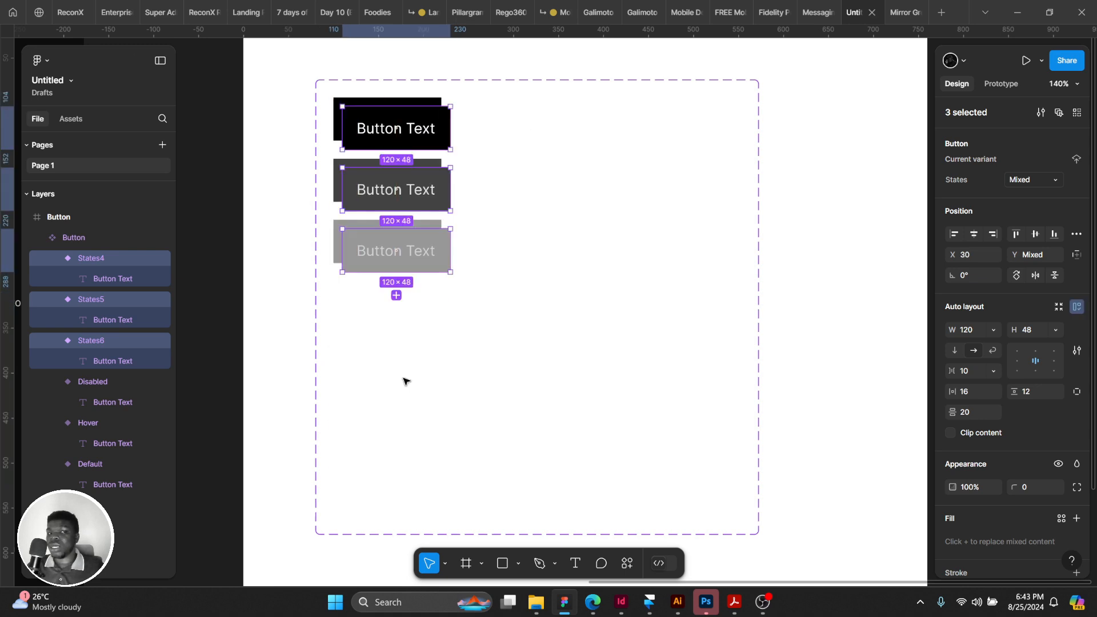
key(ctrl+z)
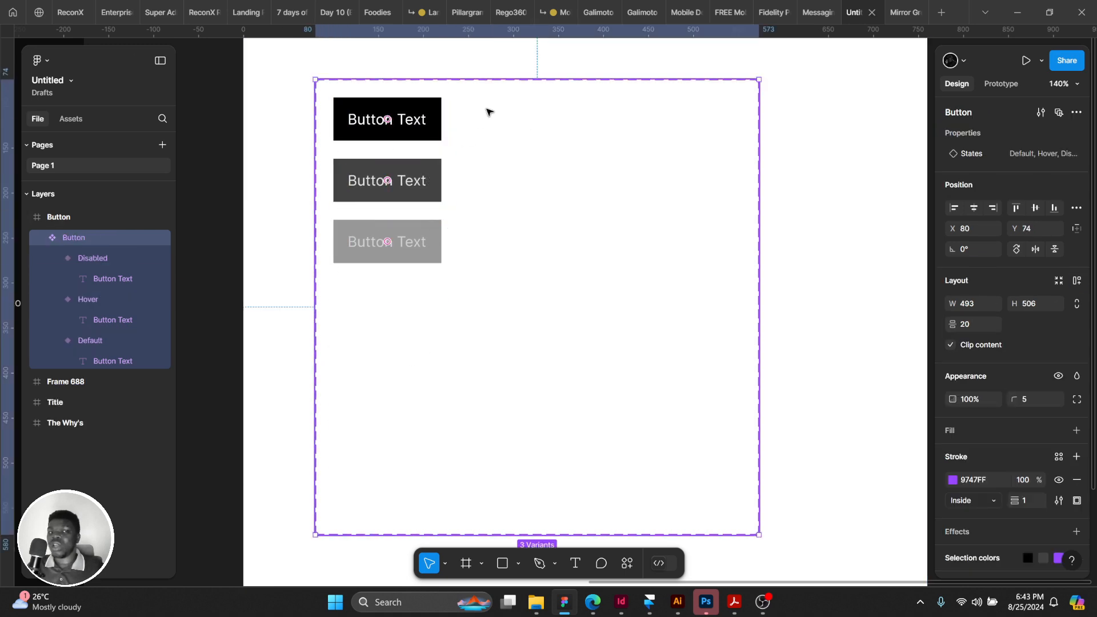
Add a variant to the selected Button component set and undo the addition.
click(1076, 112)
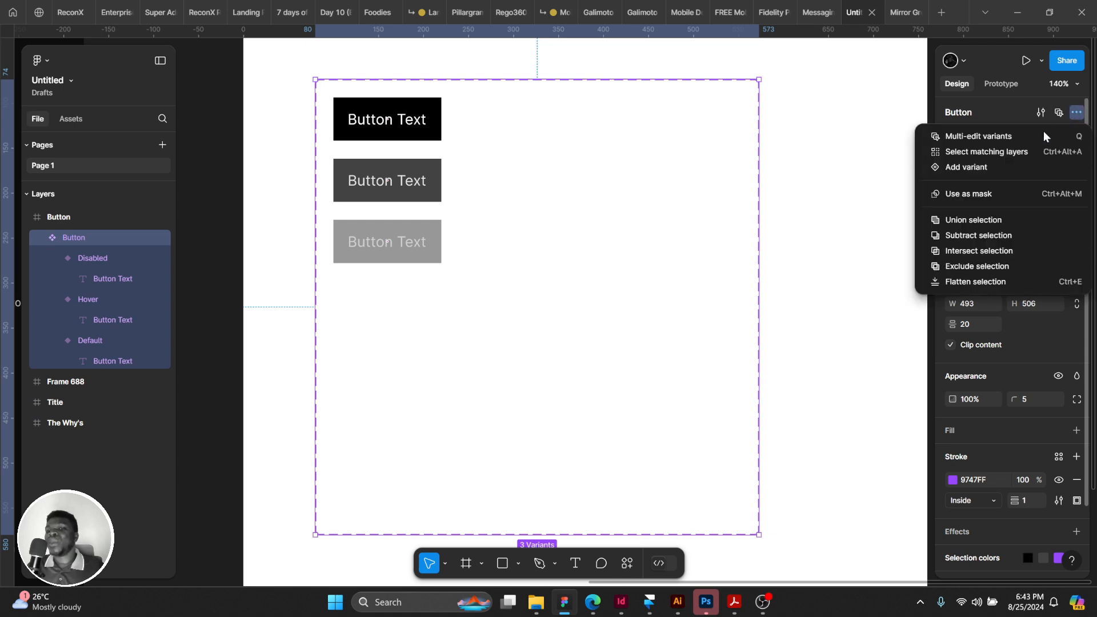
click(966, 170)
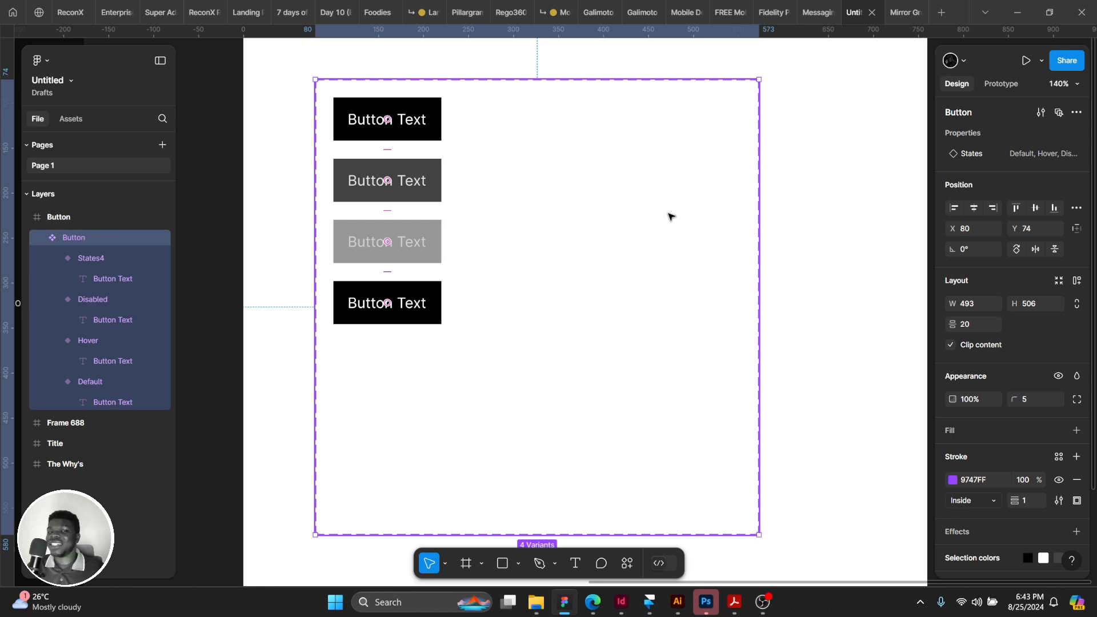
key(ctrl+z)
key(ctrl+z)
scroll(549, 177, left, 1)
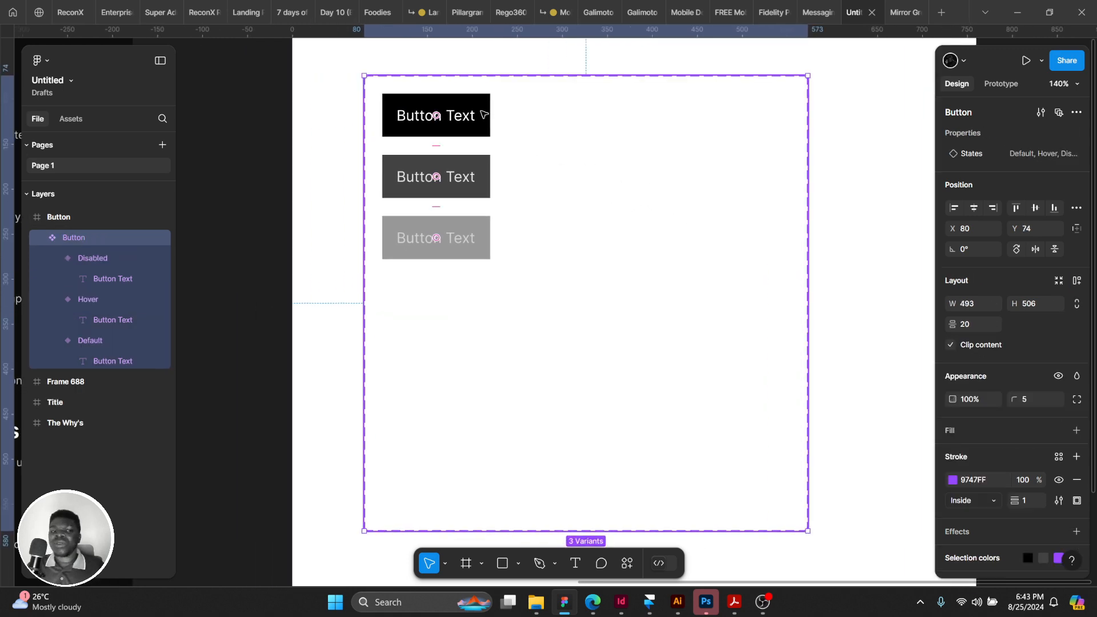
Try to place a copy of the Default variant below the Disabled variant, and undo it.
double_click(481, 112)
drag(476, 110, 465, 336)
key(ctrl+z)
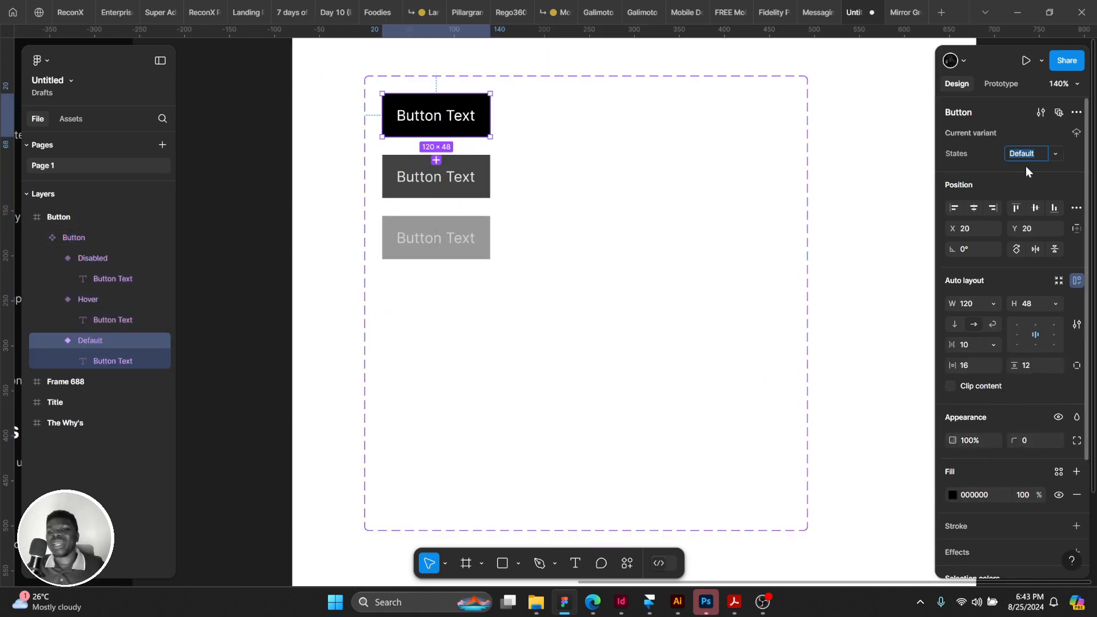
Add a fourth variant to the Button component set.
click(745, 176)
click(1076, 112)
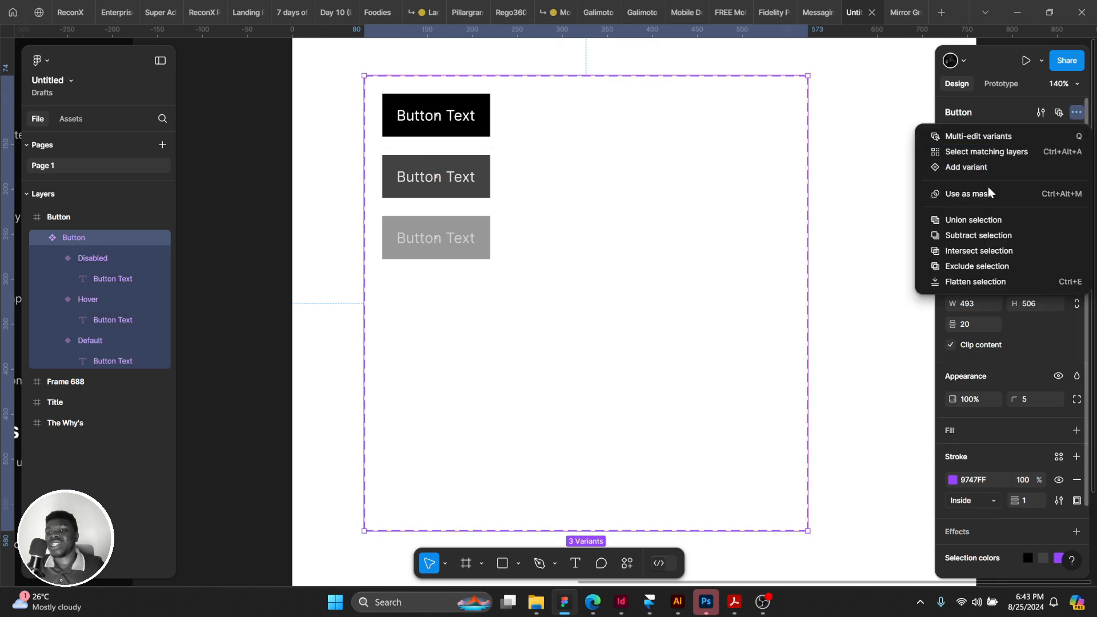
click(965, 166)
scroll(574, 271, up, 3)
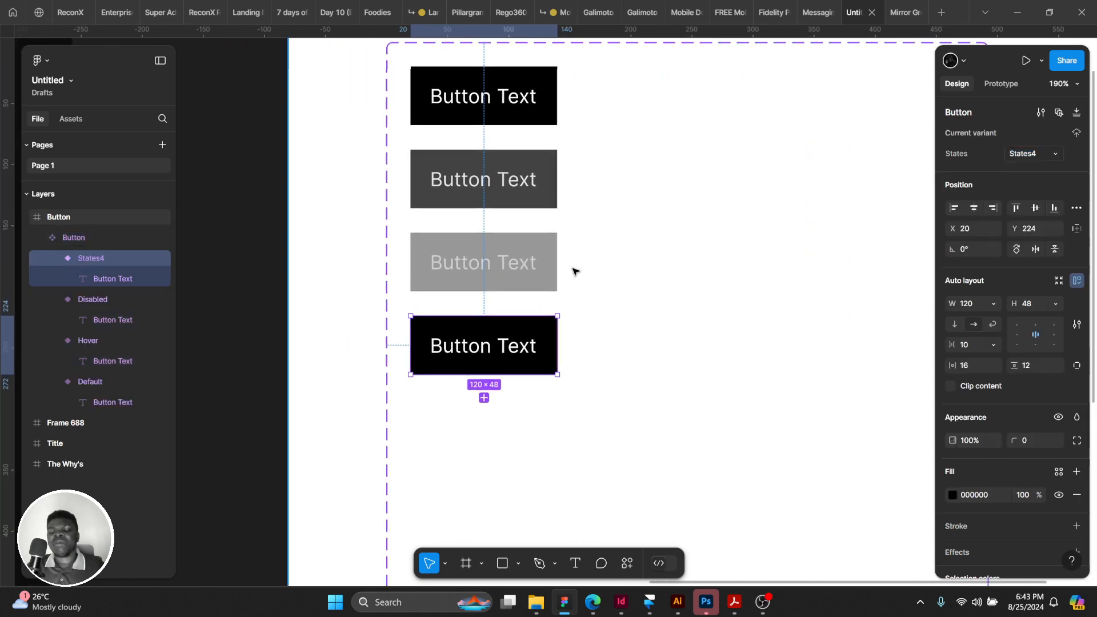
Examine the properties of the Hover, Disabled and newly added variants by selecting each one.
click(531, 189)
click(546, 275)
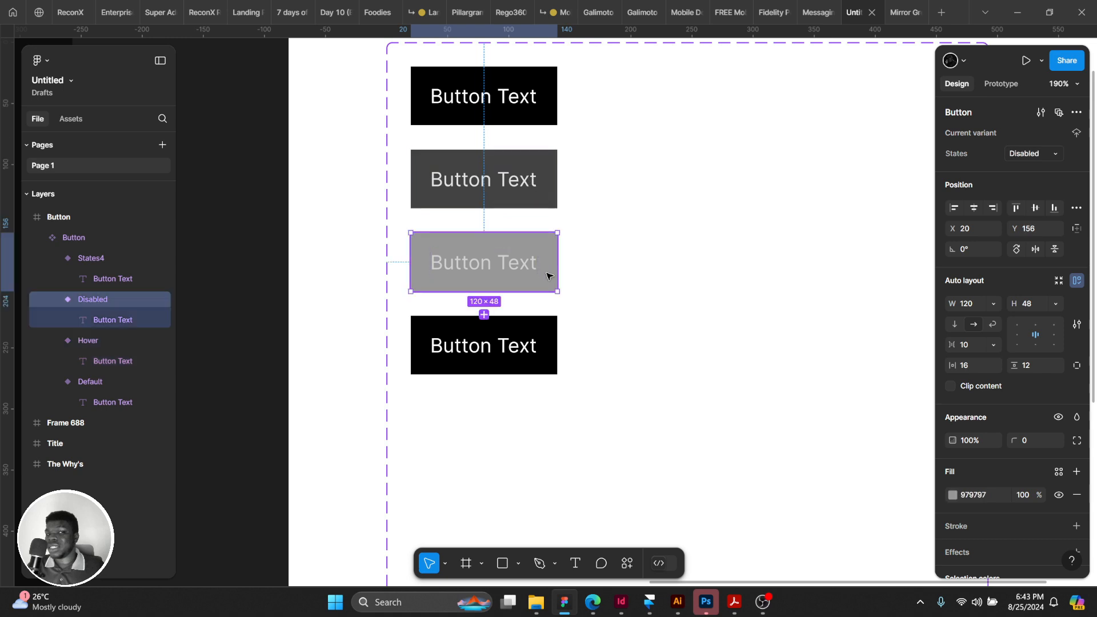
scroll(546, 277, down, 3)
click(461, 236)
click(467, 275)
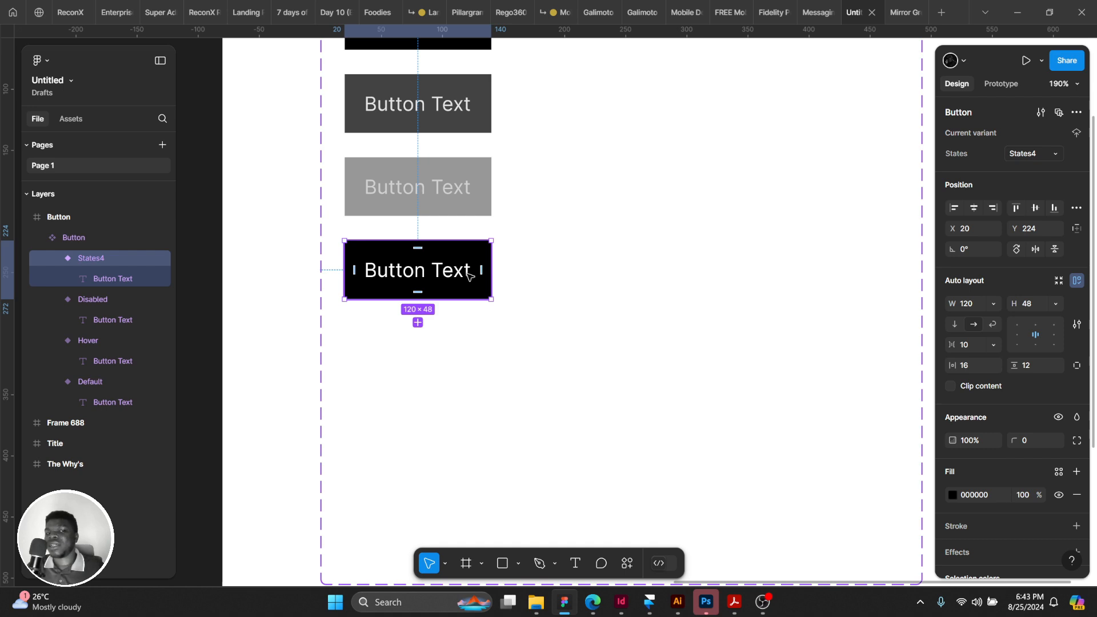
scroll(468, 276, up, 3)
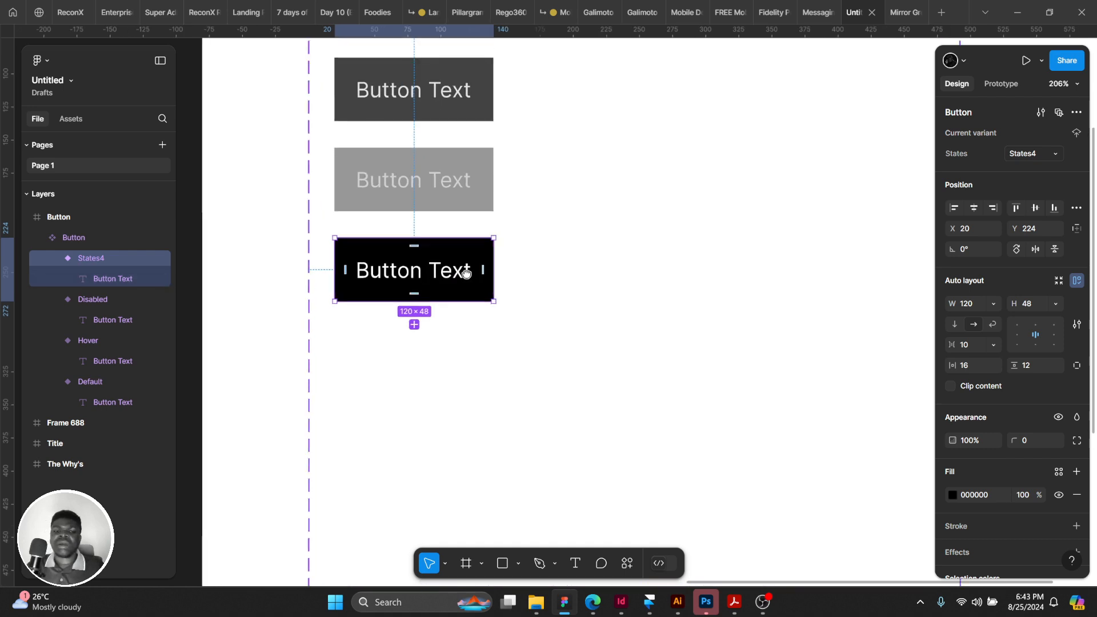
click(417, 155)
click(422, 202)
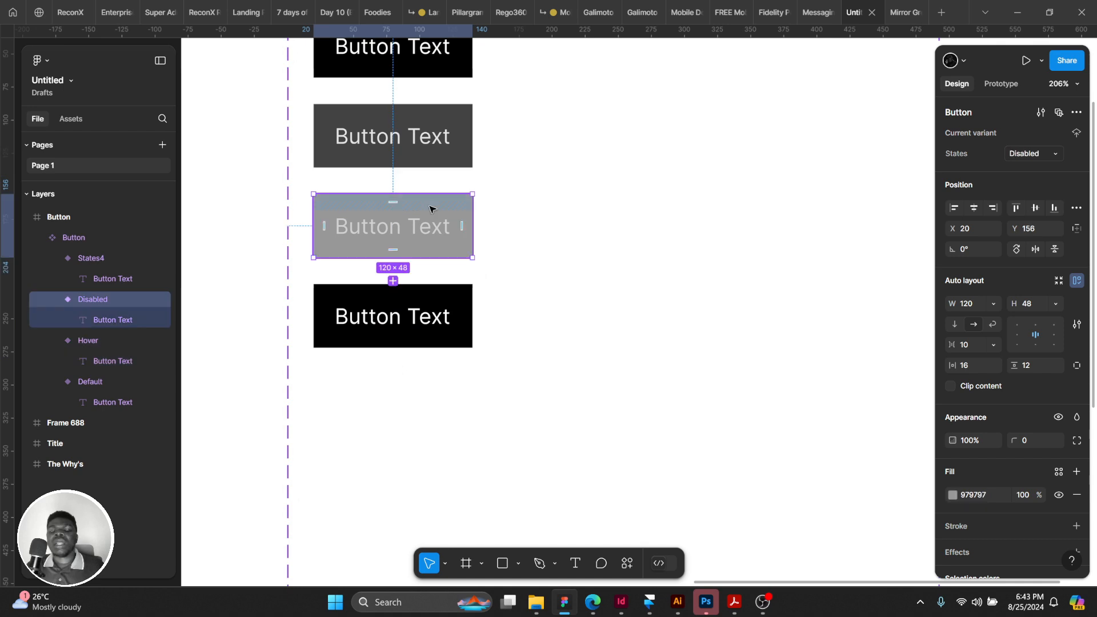
click(368, 136)
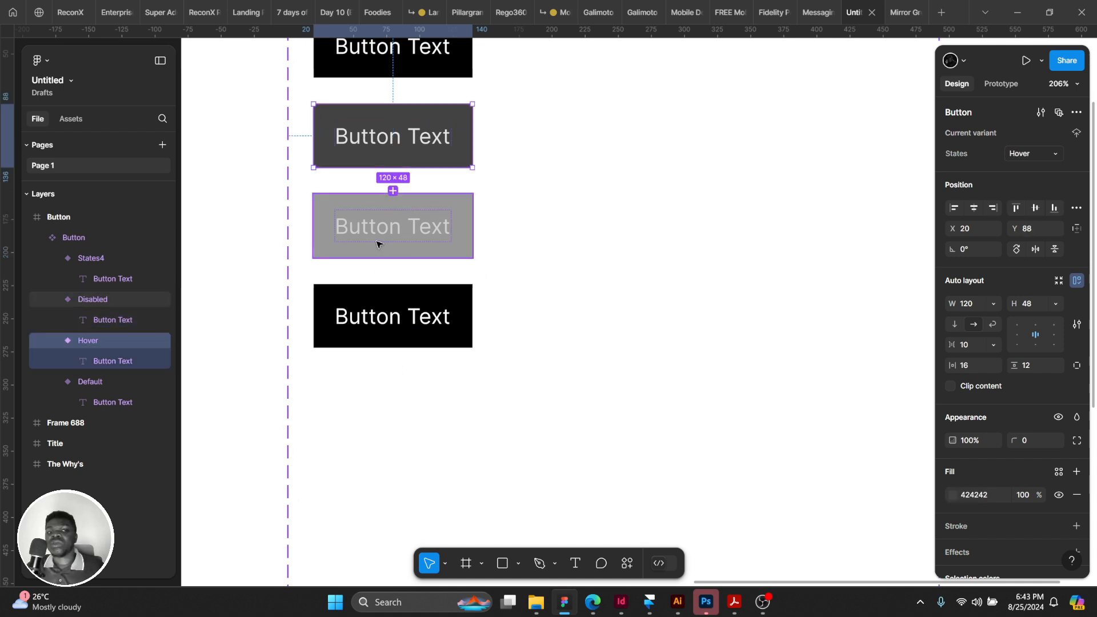
scroll(423, 343, right, 2)
click(409, 333)
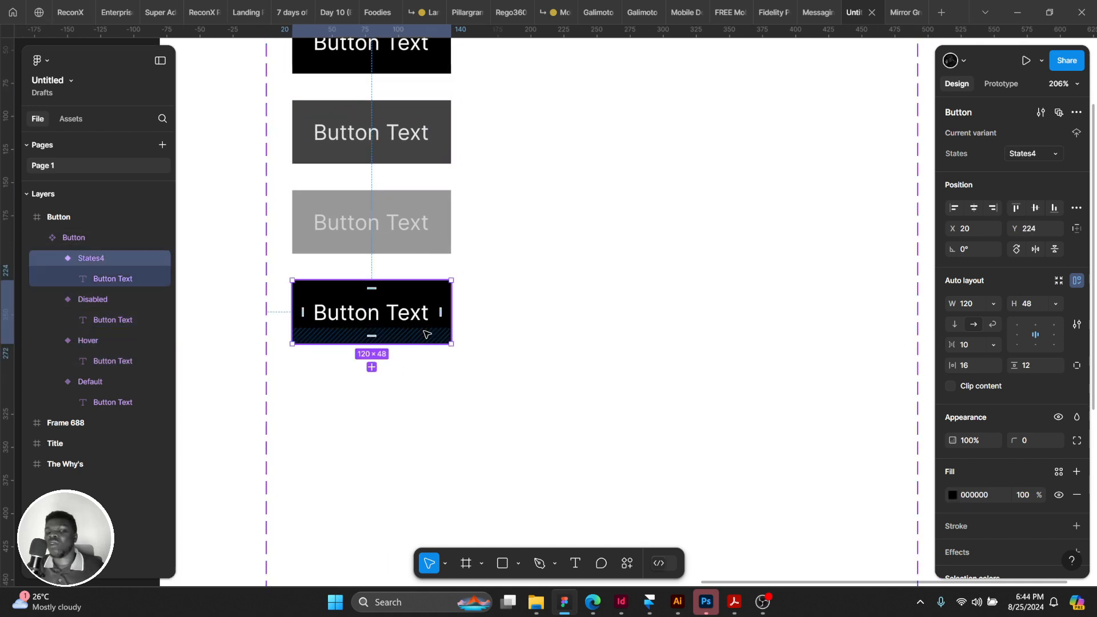
Move the new black variant down to about X 20, Y 242 inside the component set.
scroll(424, 333, down, 3)
scroll(421, 330, up, 2)
drag(409, 312, 454, 275)
drag(387, 277, 380, 296)
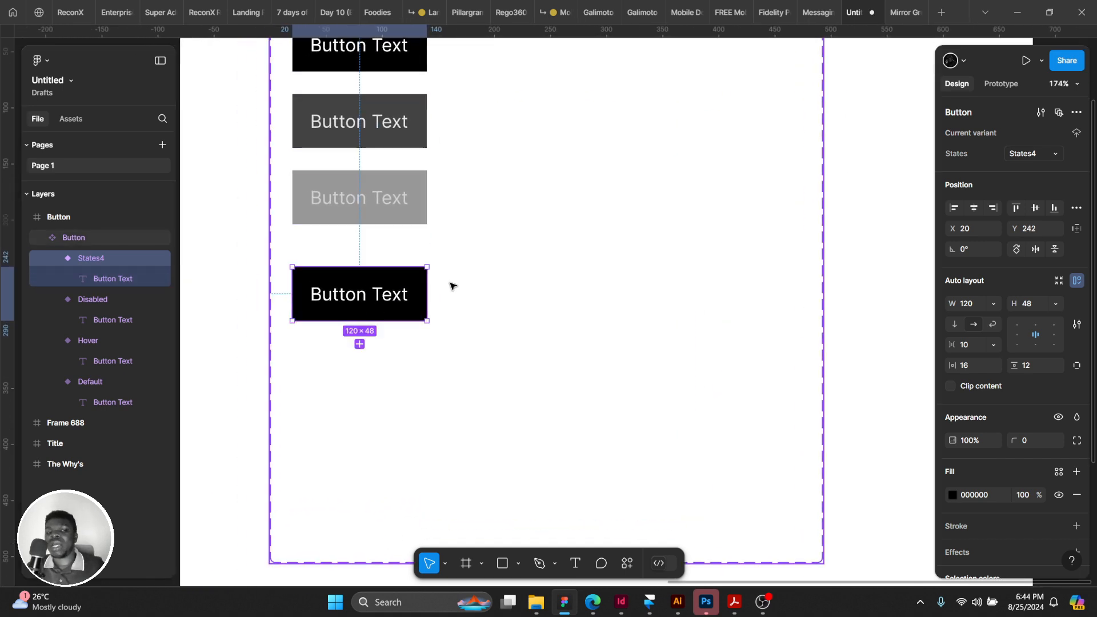
drag(481, 290, 548, 288)
scroll(430, 300, up, 1)
scroll(288, 236, down, 3)
drag(287, 237, 294, 266)
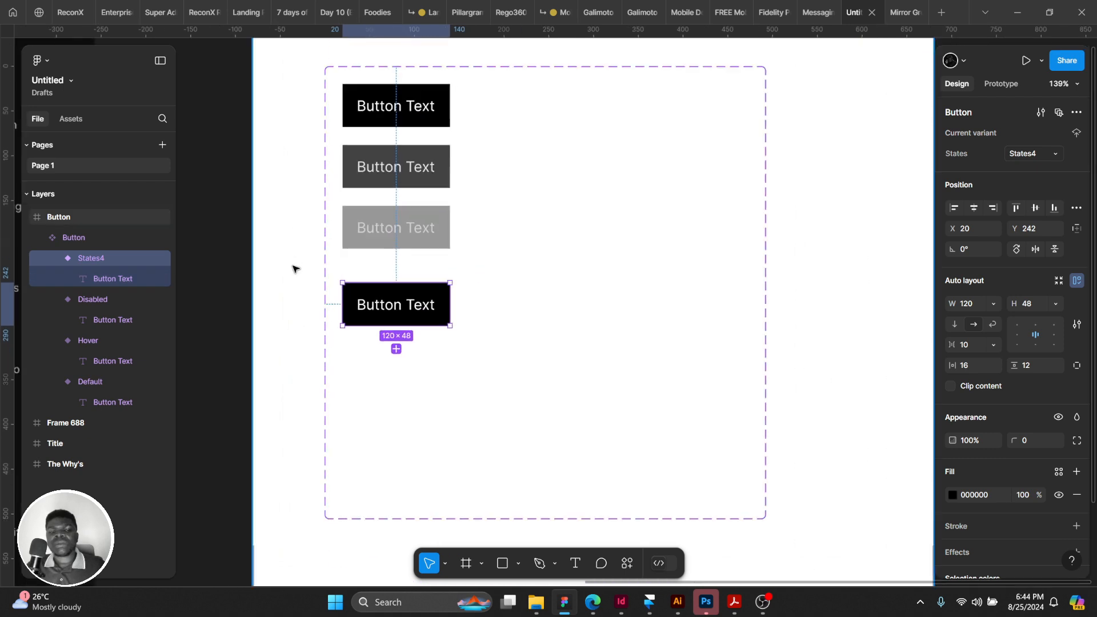
drag(357, 223, 339, 242)
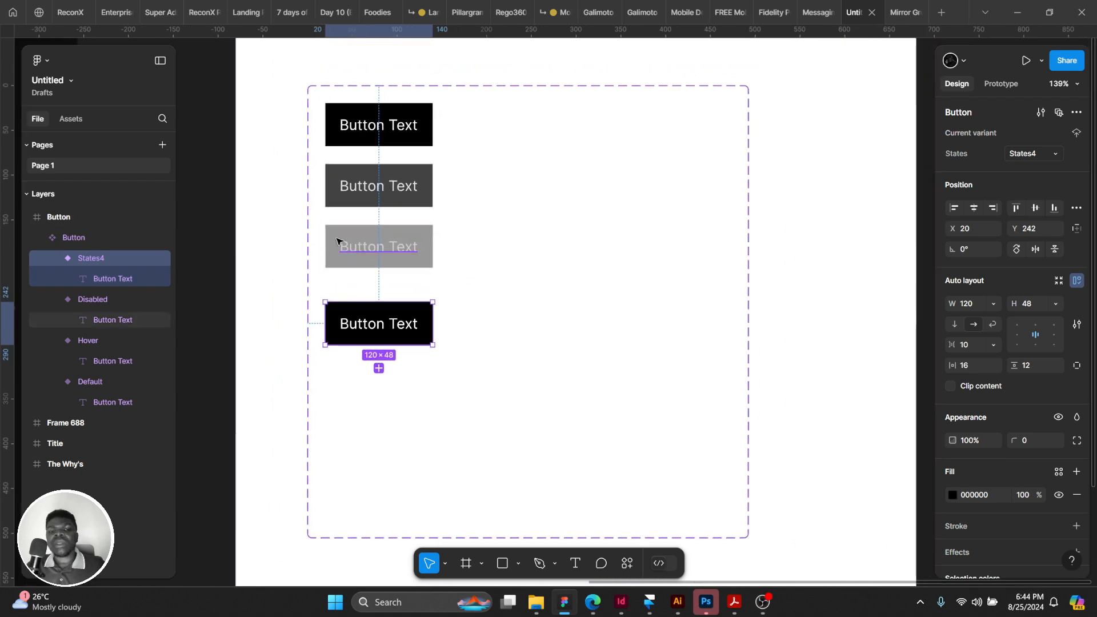
Run the Feather Icons plugin with the new variant selected.
click(625, 563)
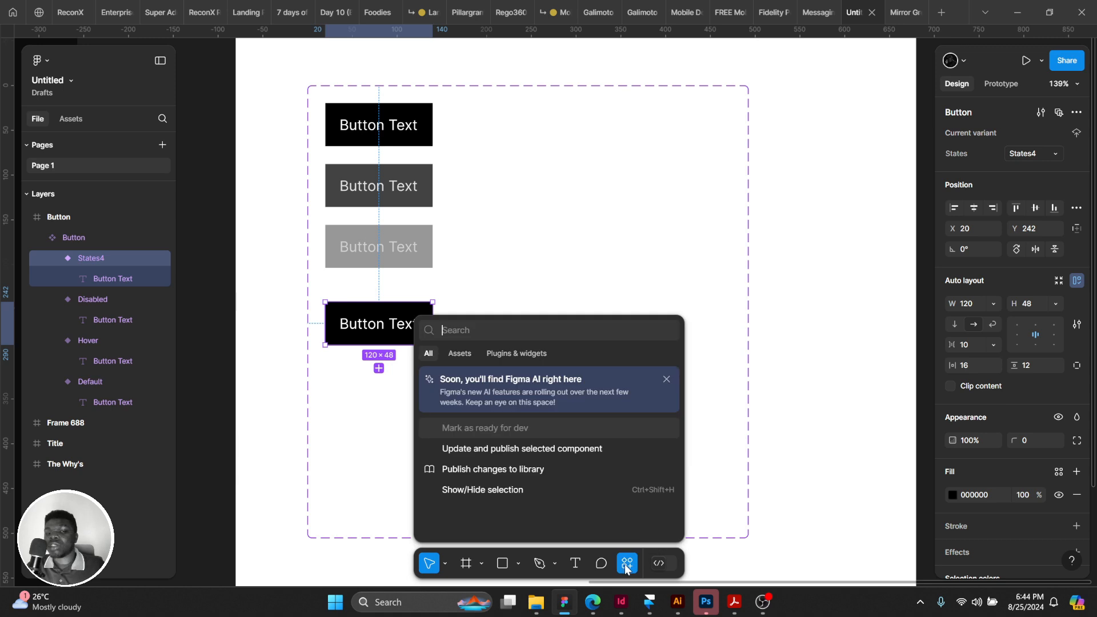
click(510, 354)
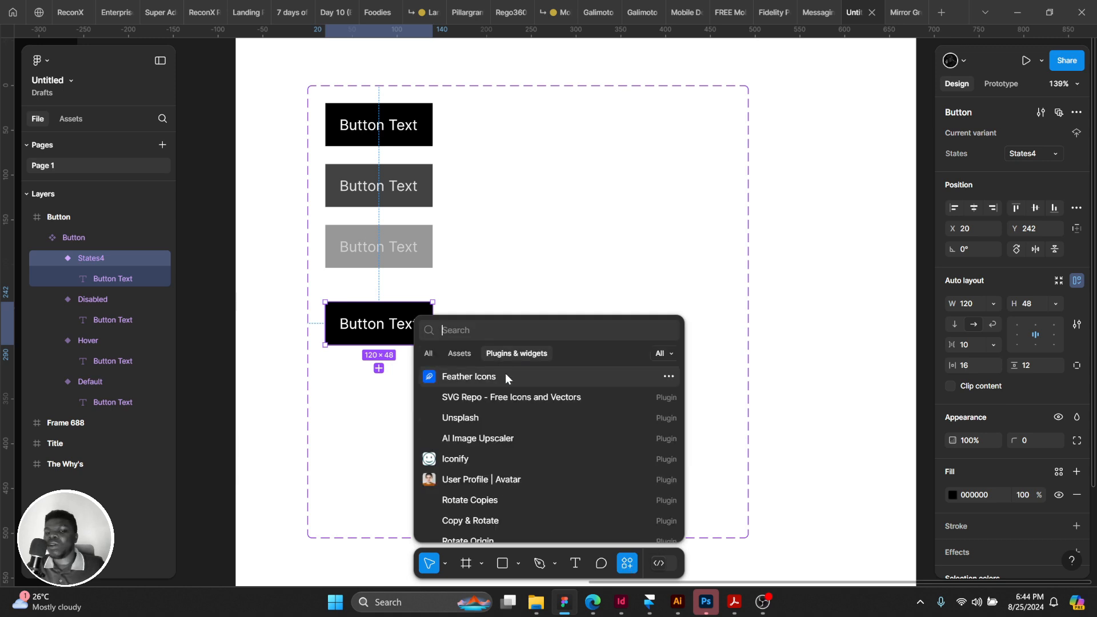
key(Escape)
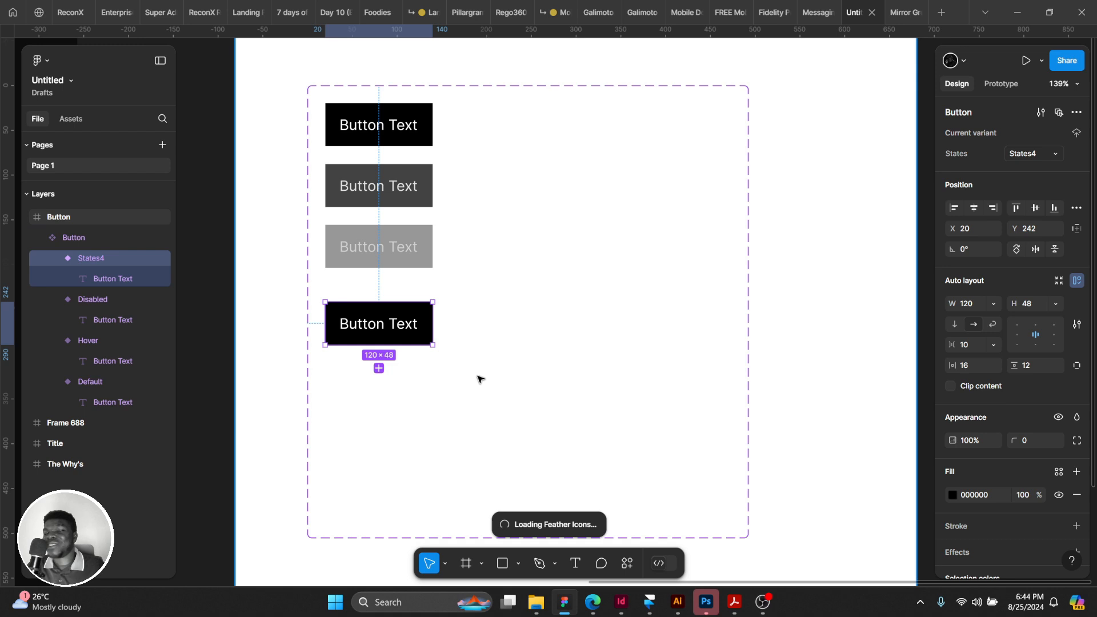
scroll(527, 370, down, 2)
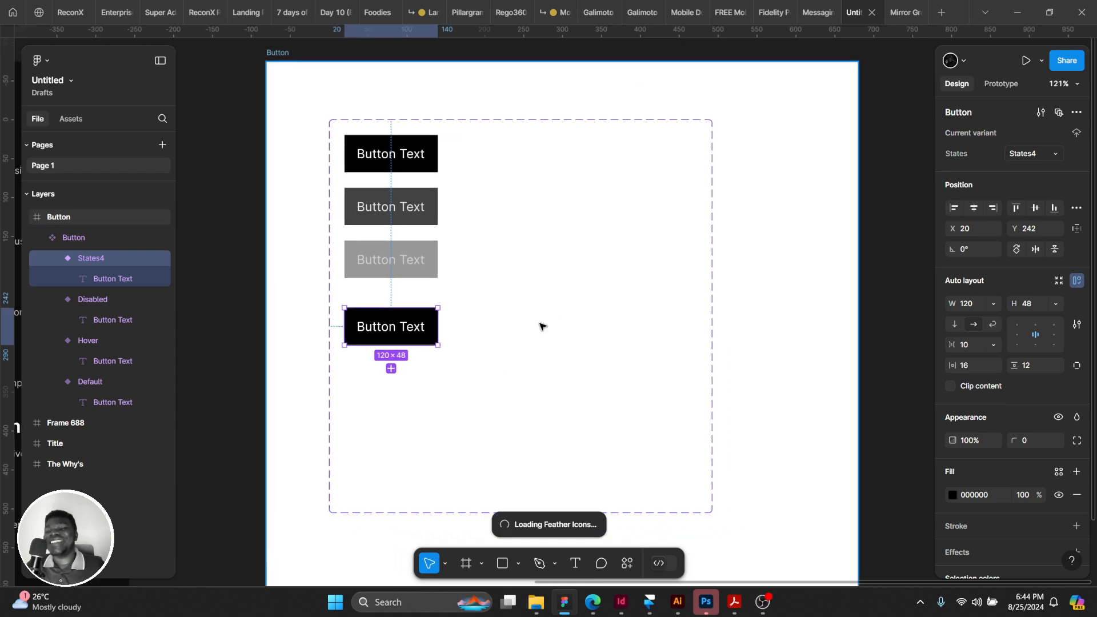
scroll(570, 311, right, 1)
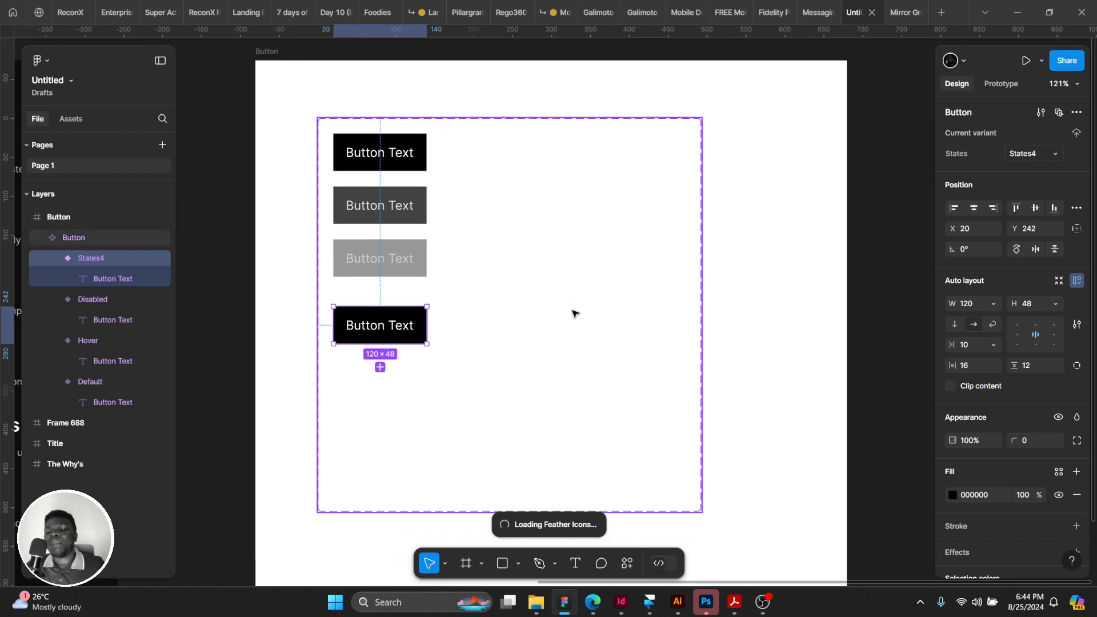
scroll(572, 320, left, 1)
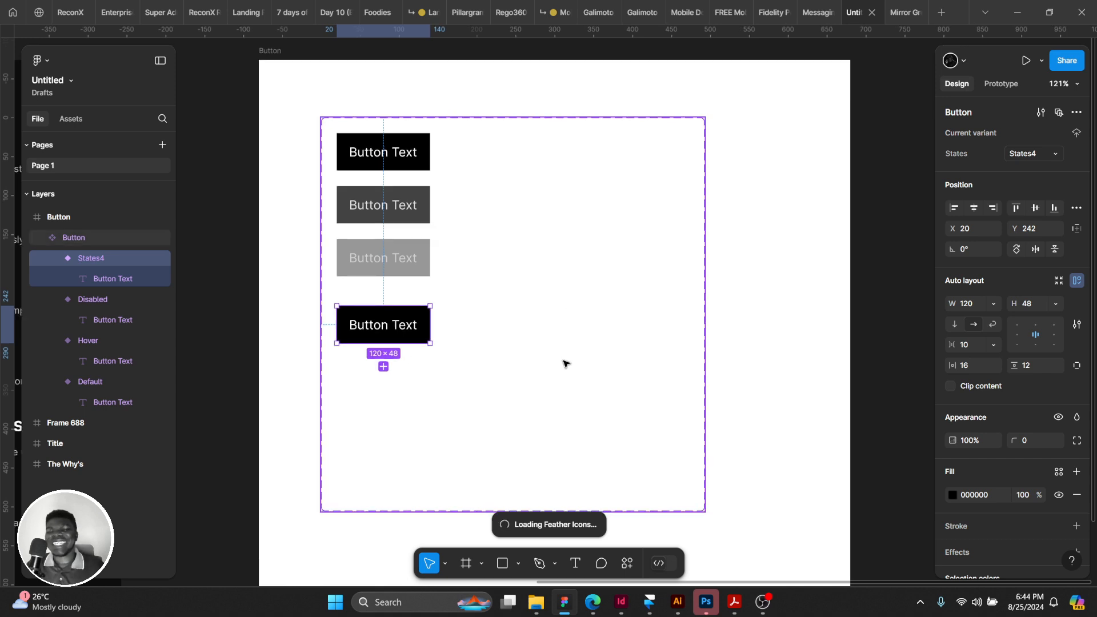
Search the icons for "righ", insert the chevron-right icon and move it outside the component set to about X 673, Y 224.
scroll(667, 296, down, 3)
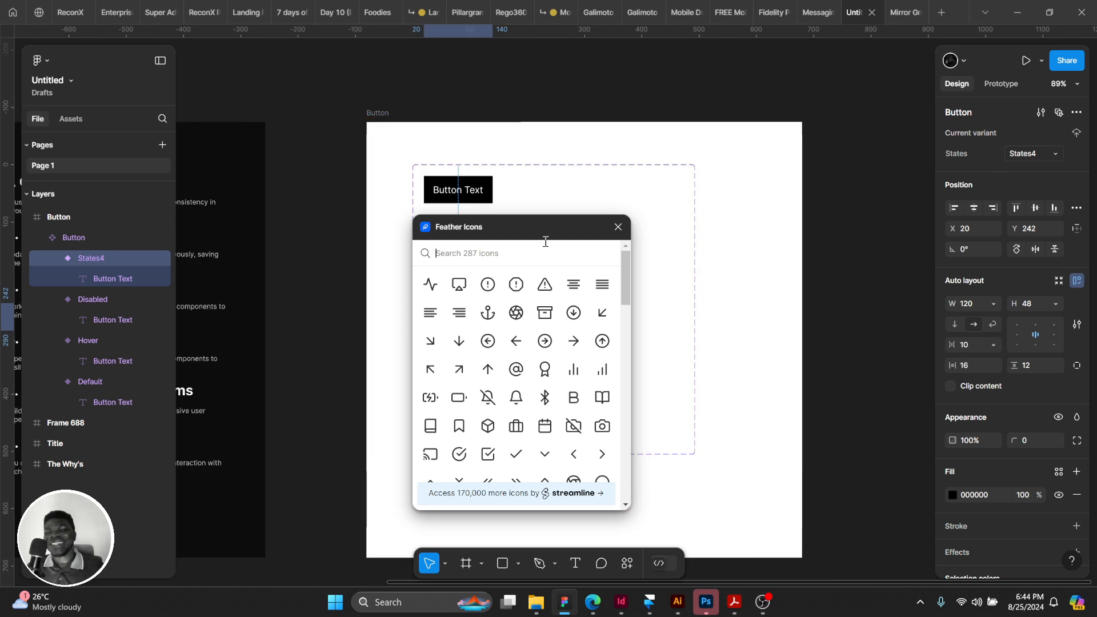
drag(562, 225, 683, 289)
scroll(559, 250, right, 2)
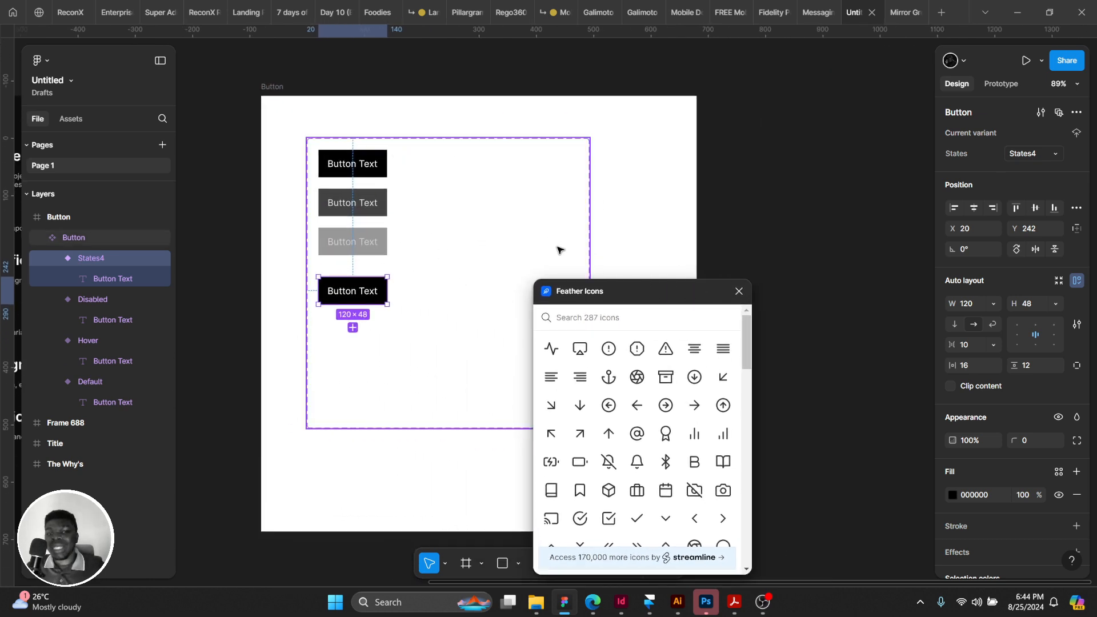
scroll(559, 250, down, 2)
click(601, 315)
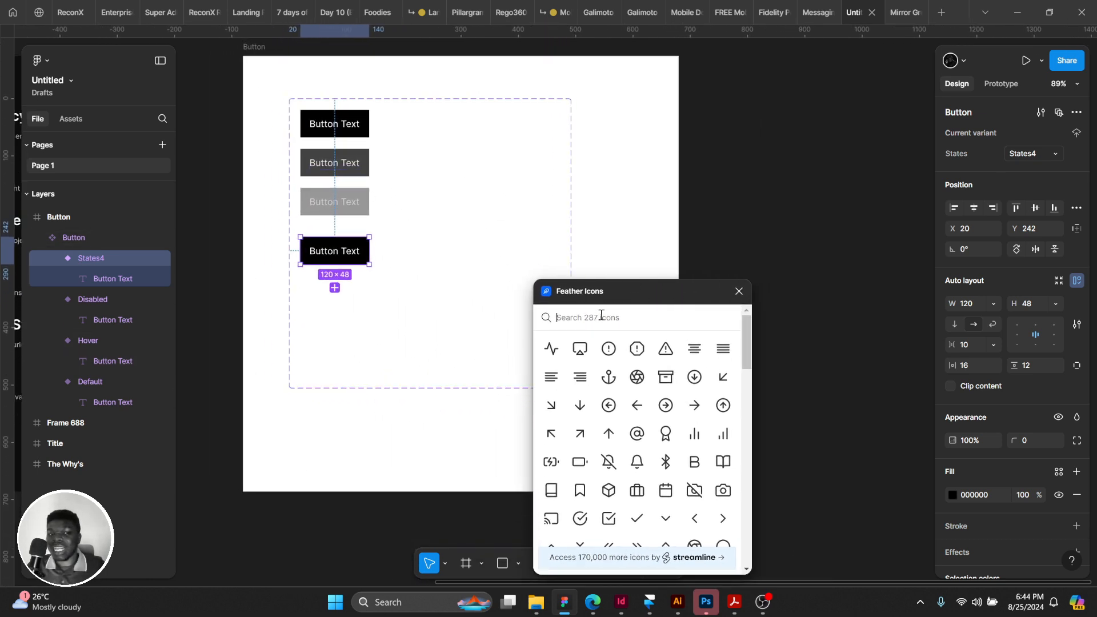
text(righ)
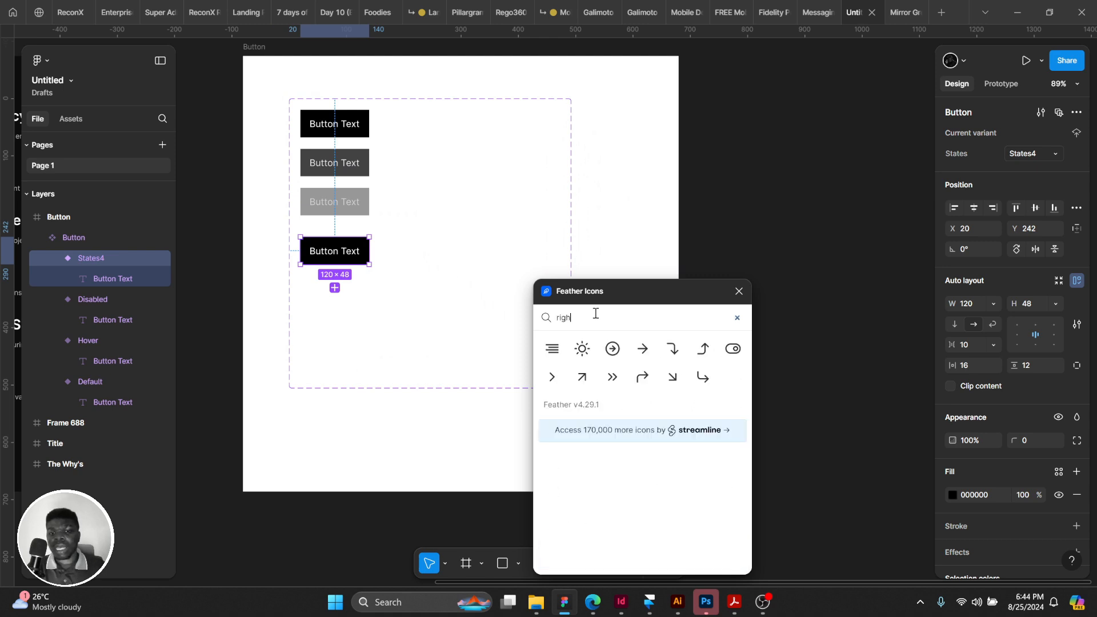
click(552, 376)
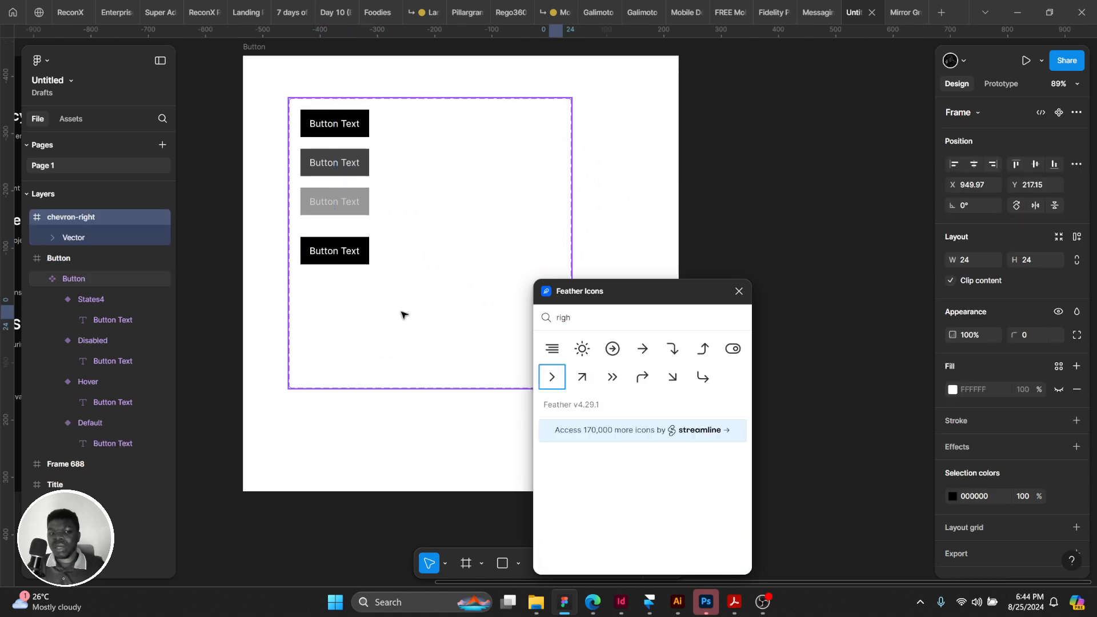
drag(538, 291, 773, 250)
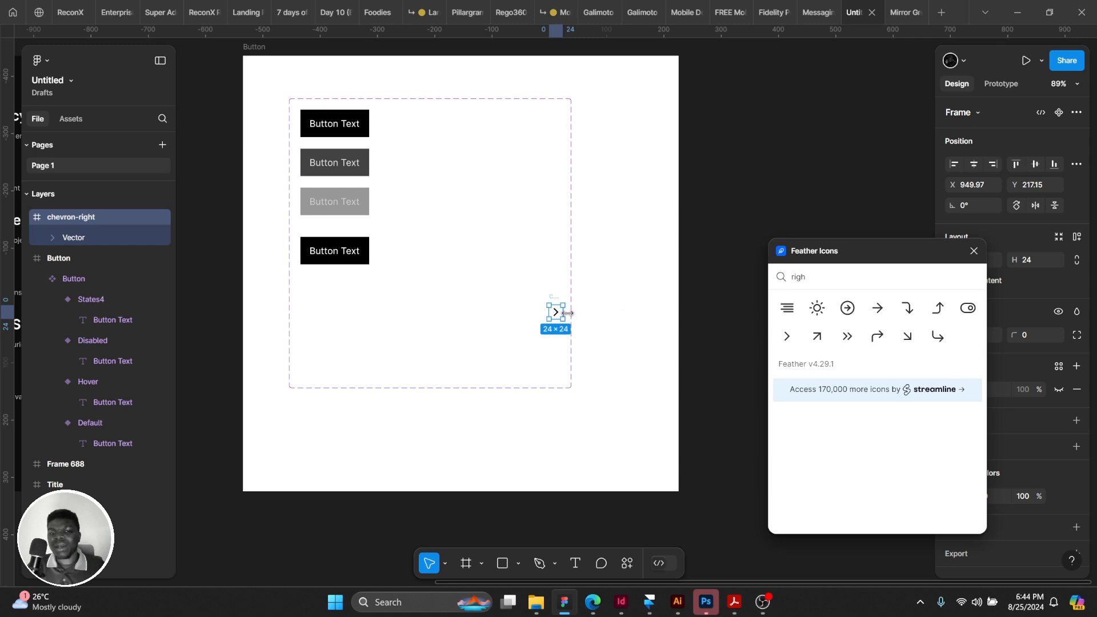
drag(560, 316, 639, 192)
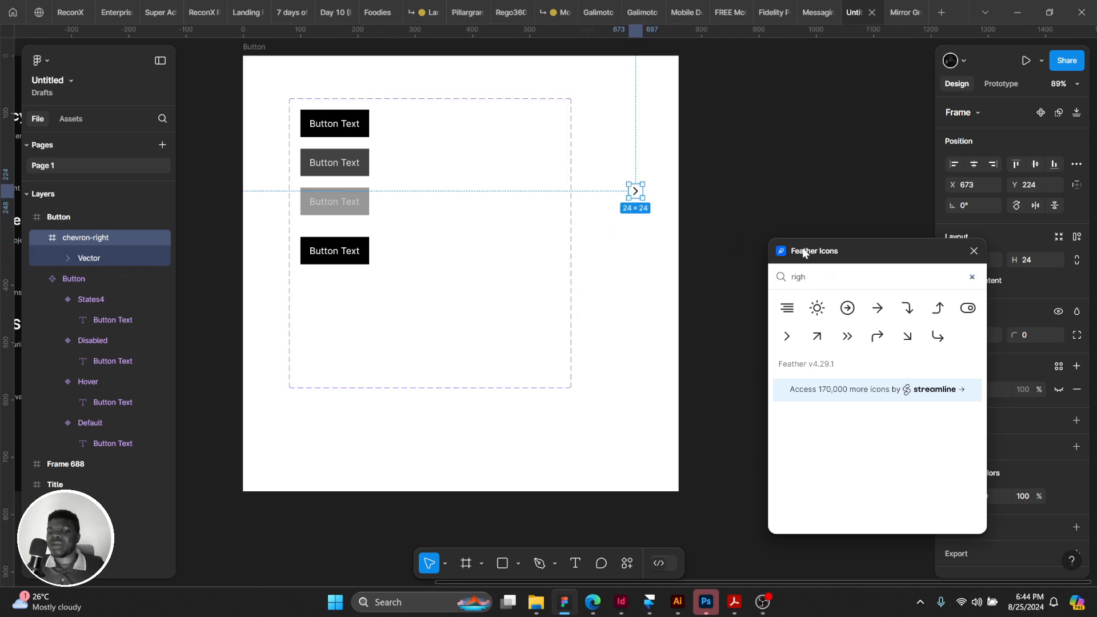
Insert the plain check and plus icons by searching the plugin for "check" and "plus".
text(check)
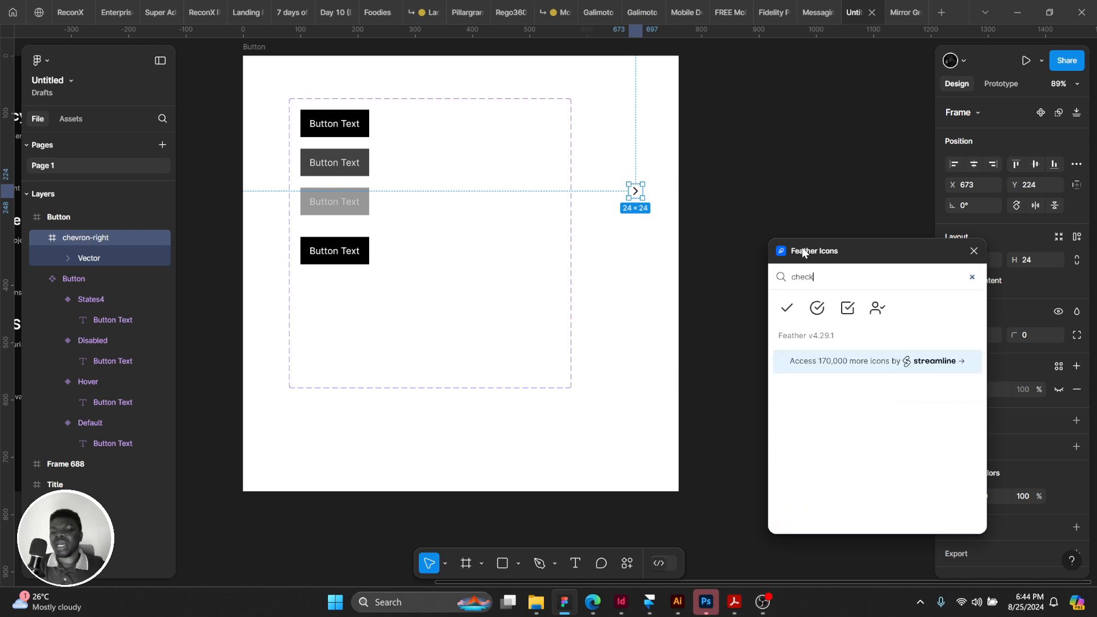
click(793, 309)
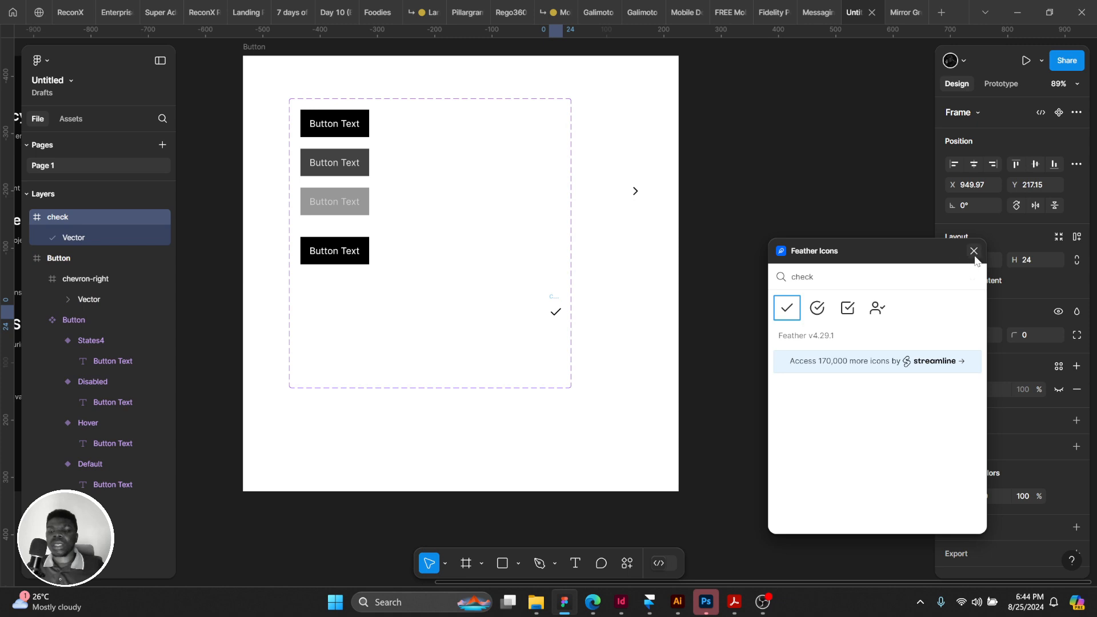
click(841, 277)
text(p)
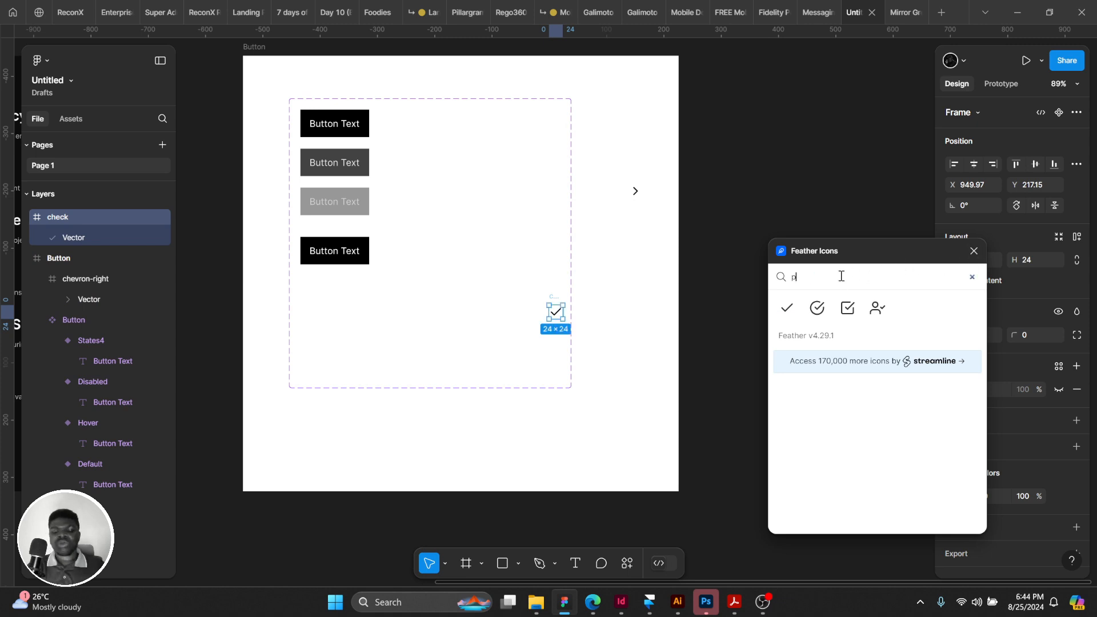
text(lus)
click(785, 313)
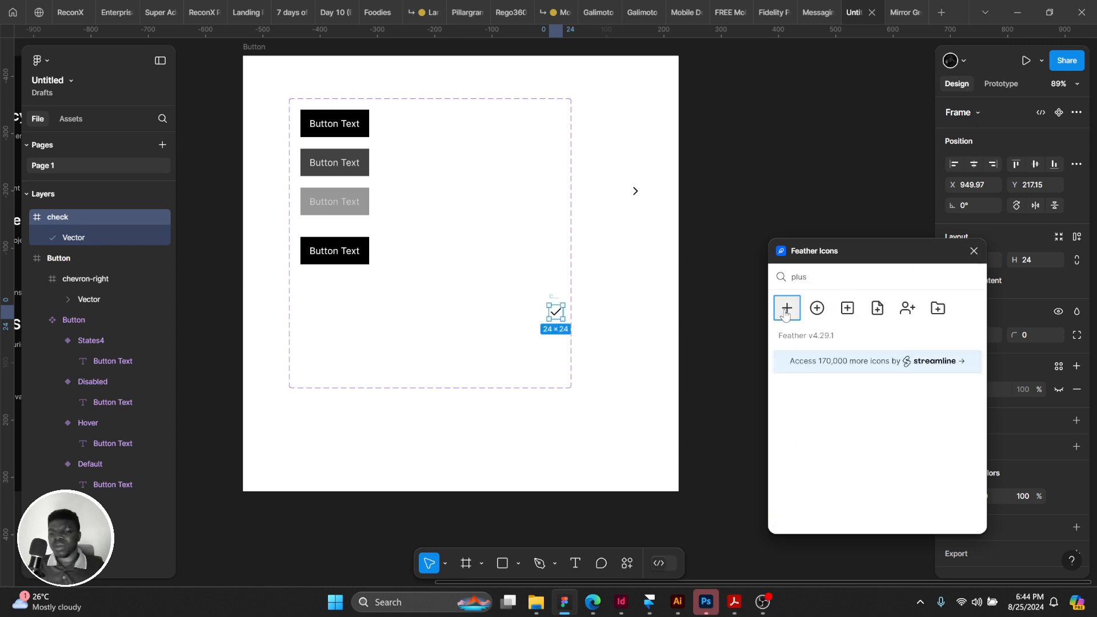
Move the plus icon just below the chevron and the check icon to about X 668, Y 368, and close the icon plugin.
drag(557, 310, 628, 243)
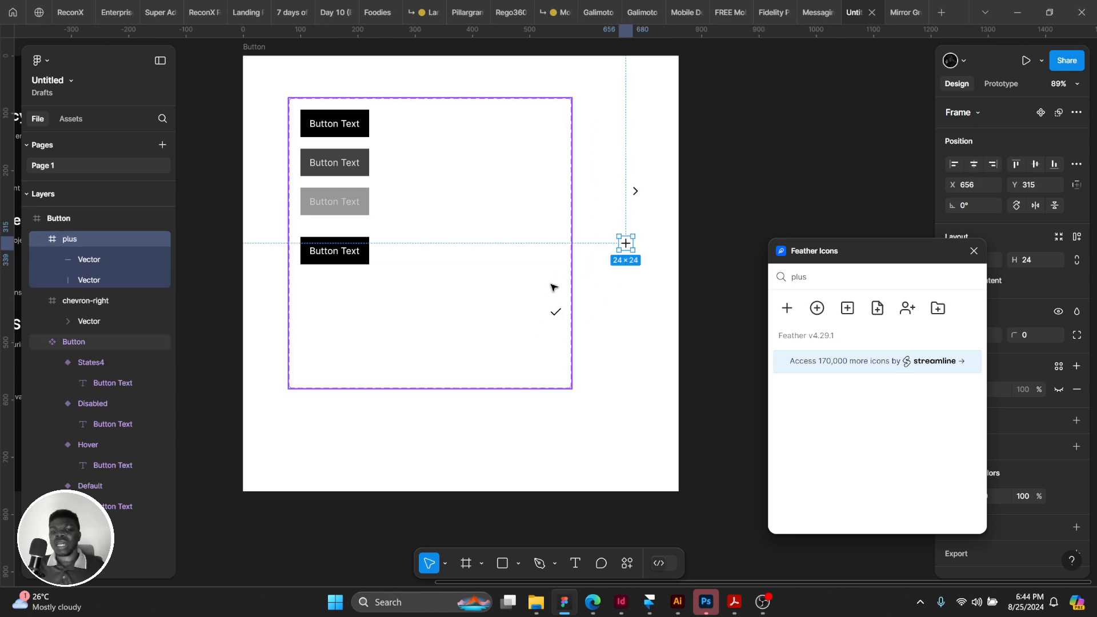
drag(555, 312, 632, 273)
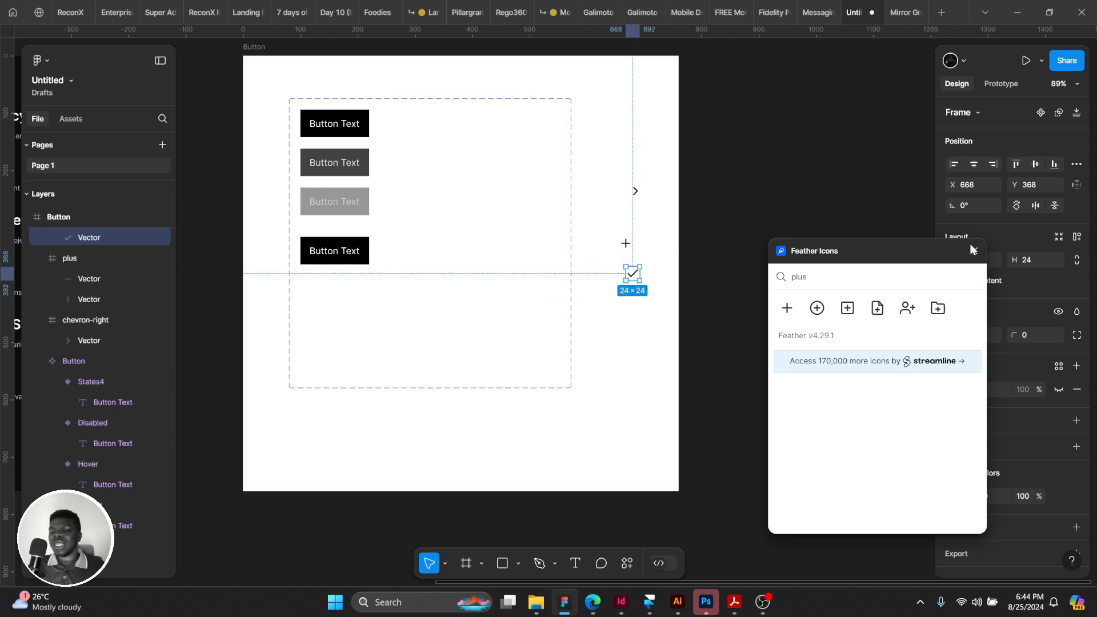
click(974, 250)
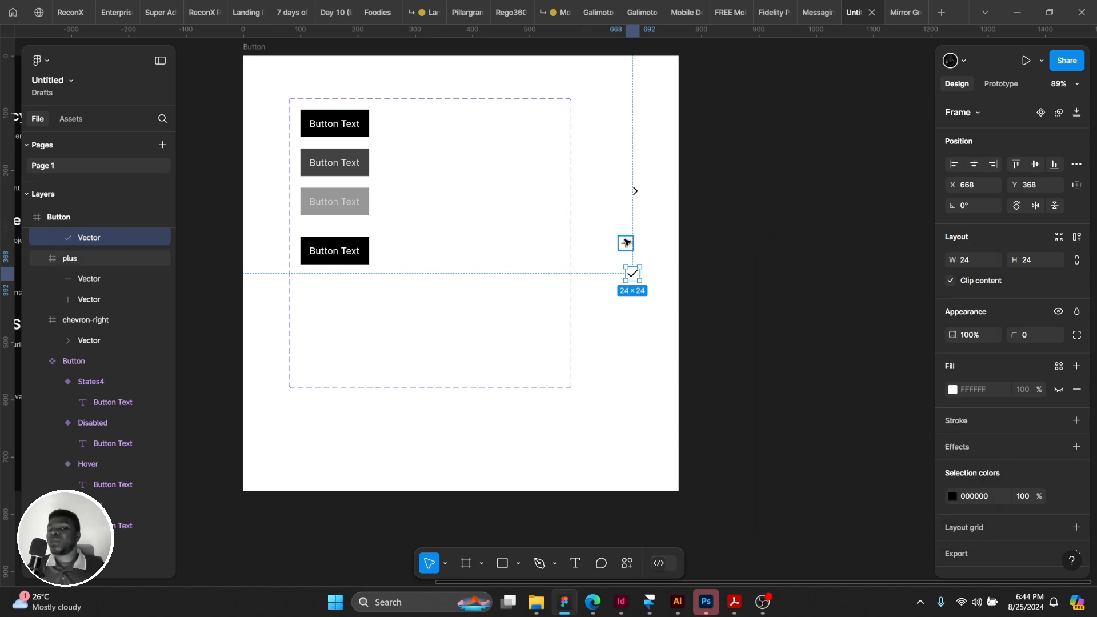
scroll(725, 254, up, 3)
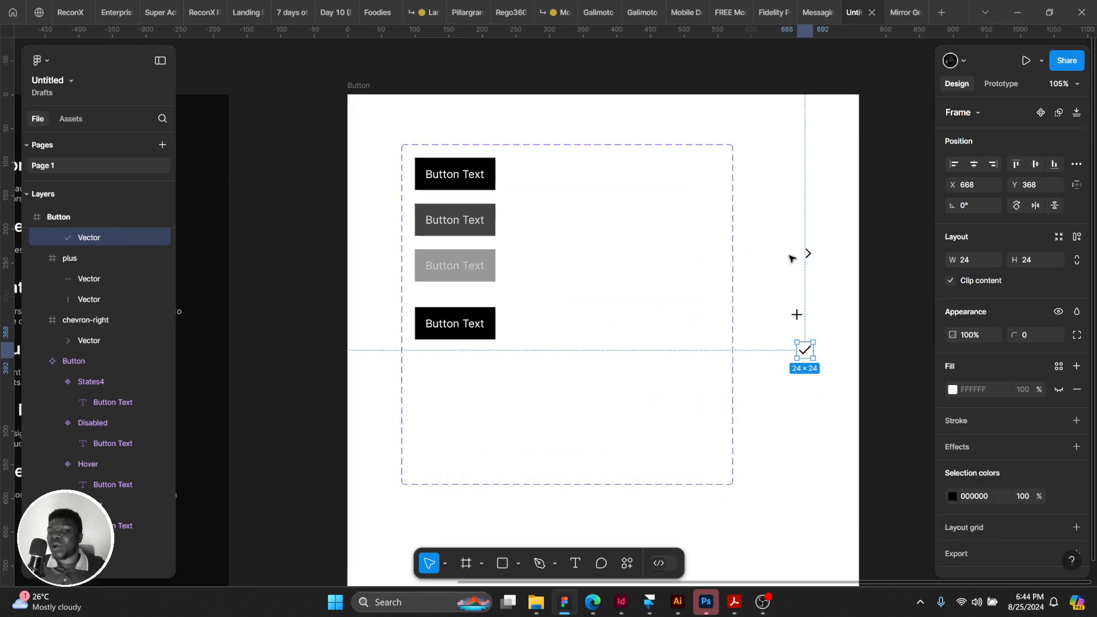
click(788, 252)
scroll(785, 252, up, 1)
drag(783, 311, 784, 278)
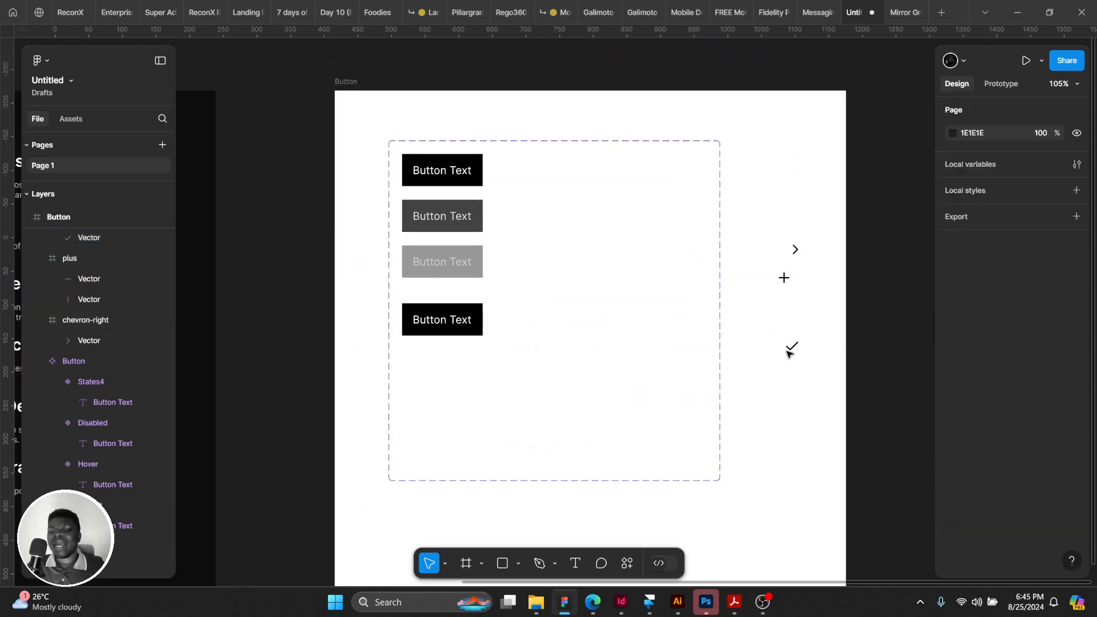
Place the check icon inside the fourth button variant, after its text.
click(788, 344)
drag(789, 344, 476, 329)
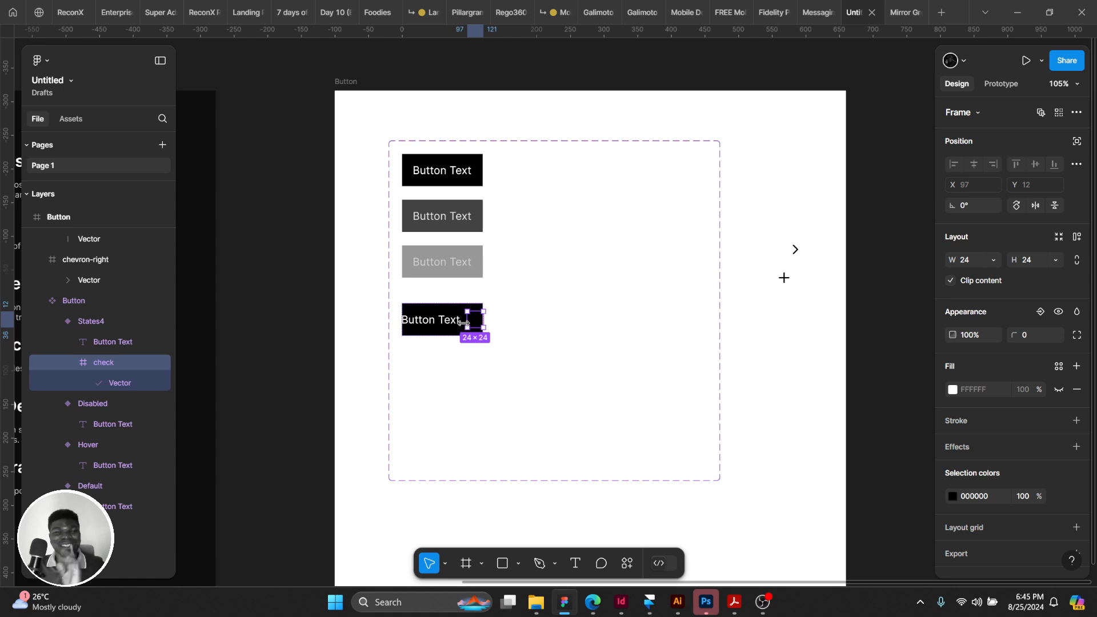
scroll(464, 321, up, 5)
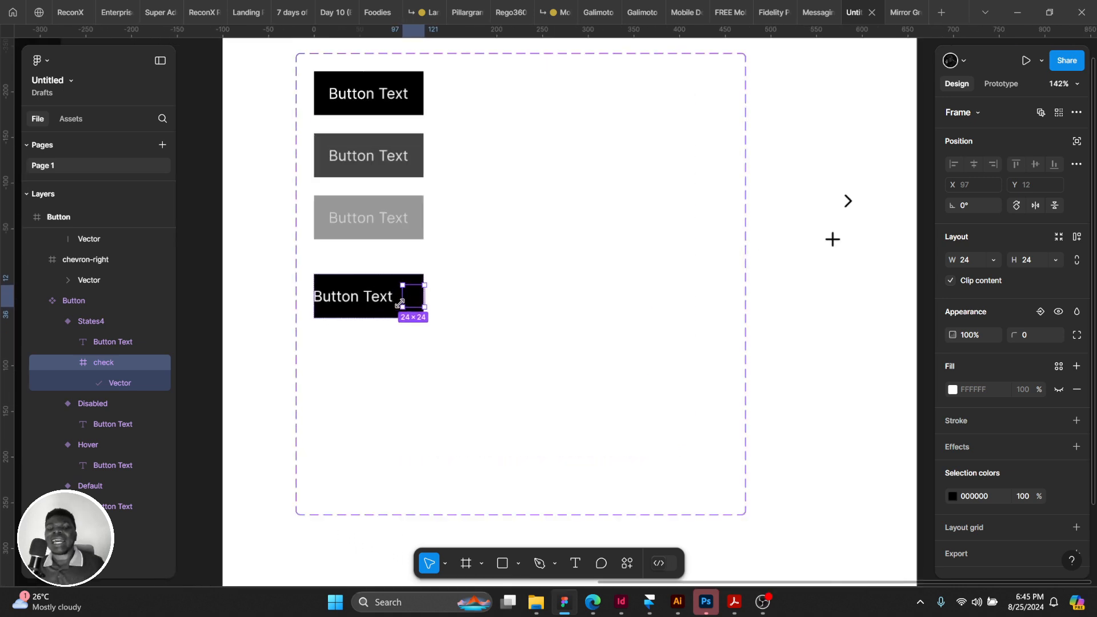
Set the fourth variant's width to Hug contents.
click(400, 298)
click(391, 283)
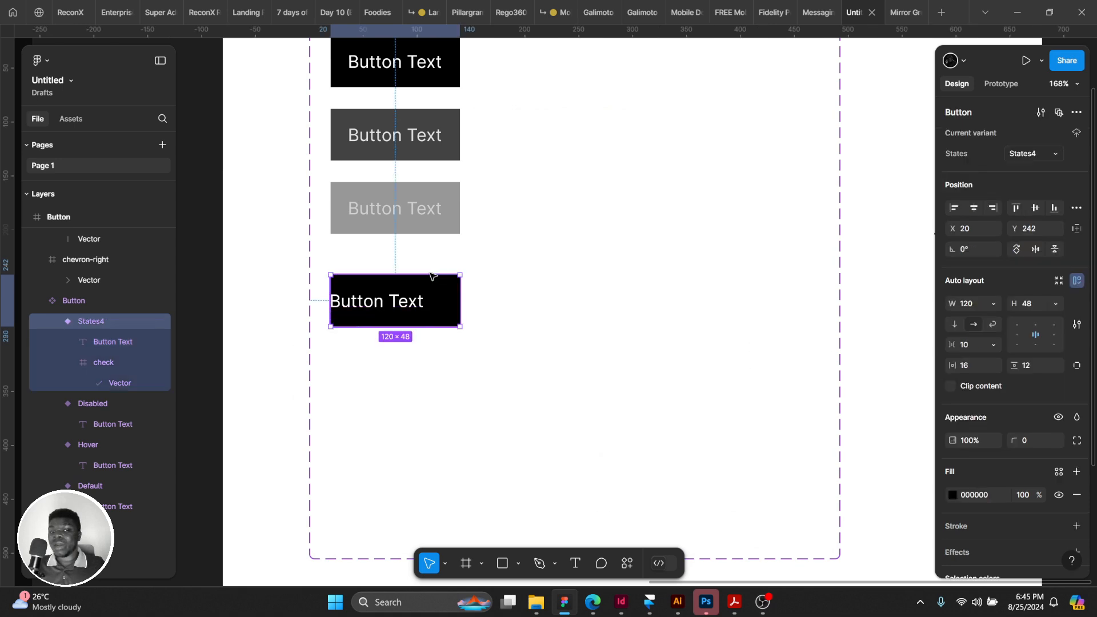
scroll(333, 304, up, 5)
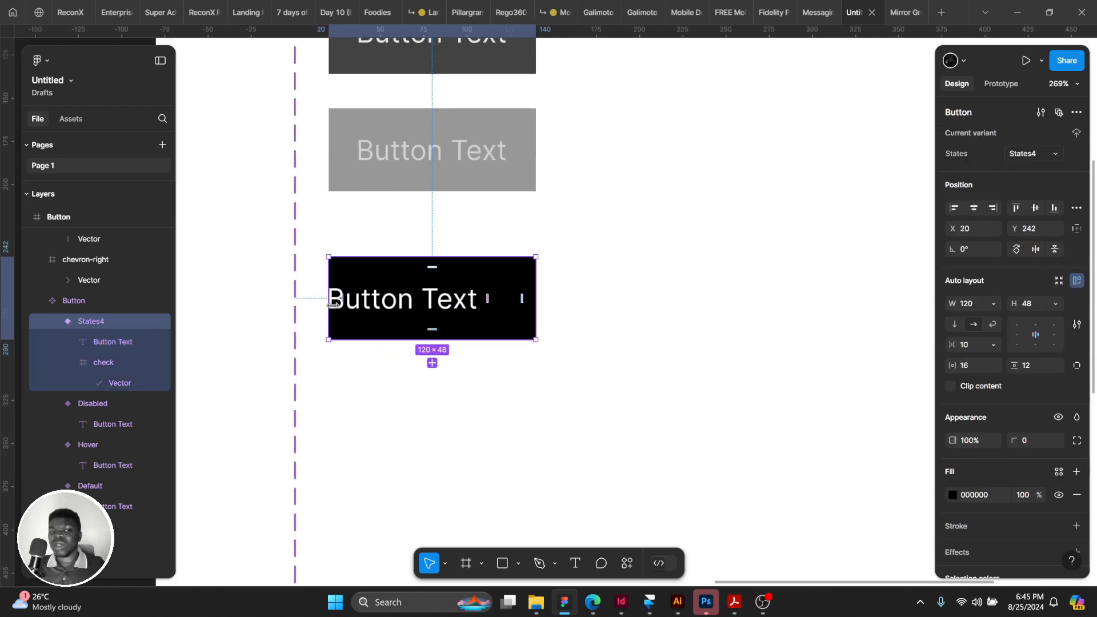
click(987, 303)
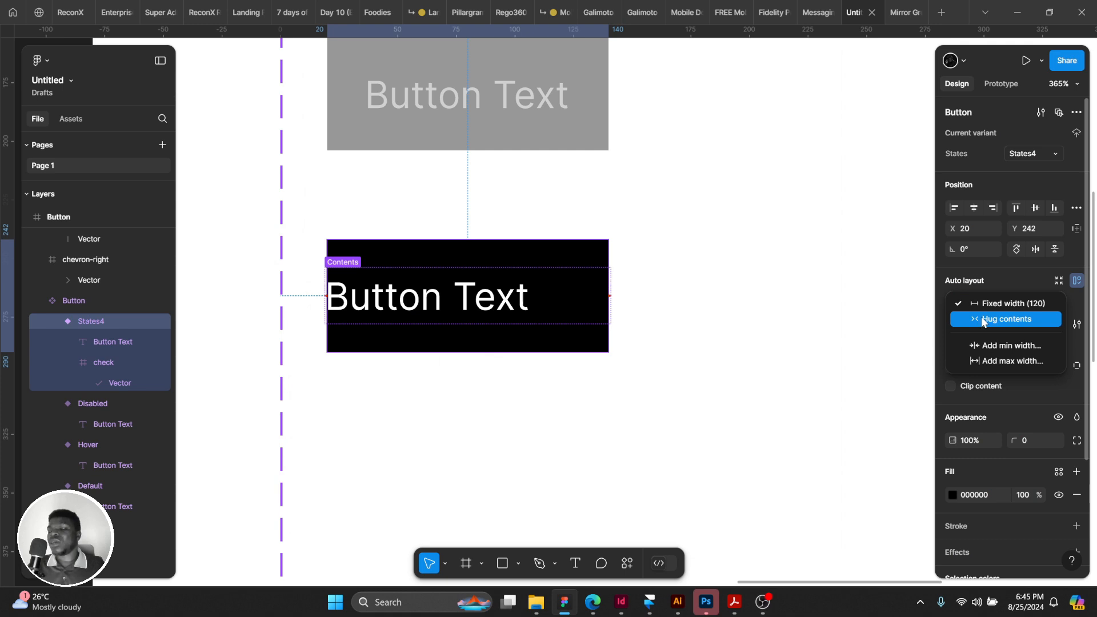
click(981, 318)
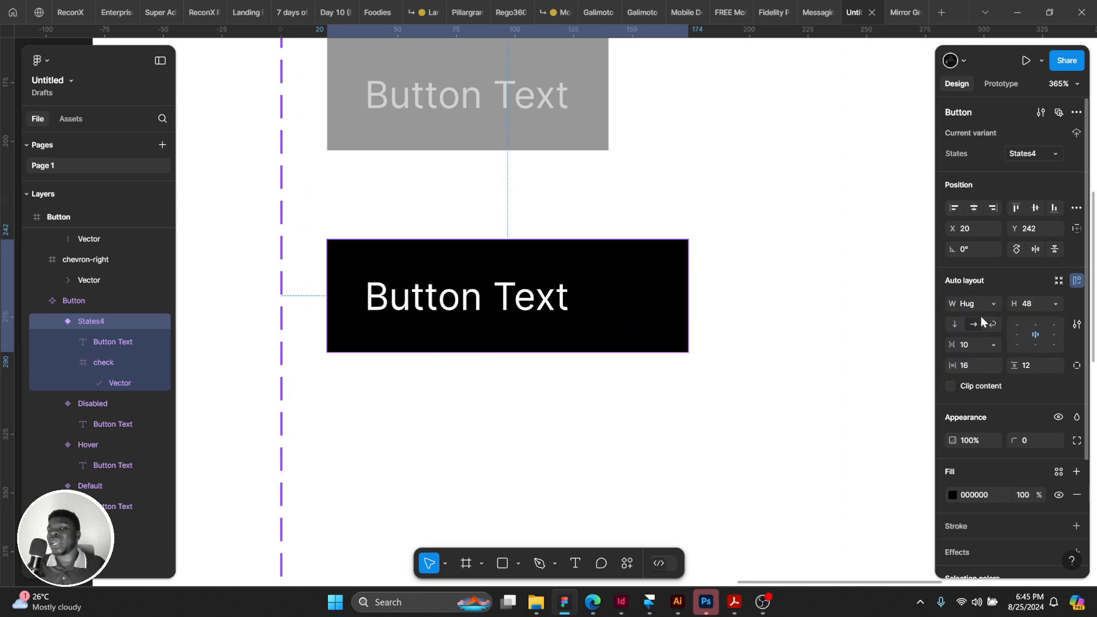
Examine the fourth variant's layout by selecting its text, its check icon frame and the whole variant in turn.
double_click(543, 294)
click(625, 294)
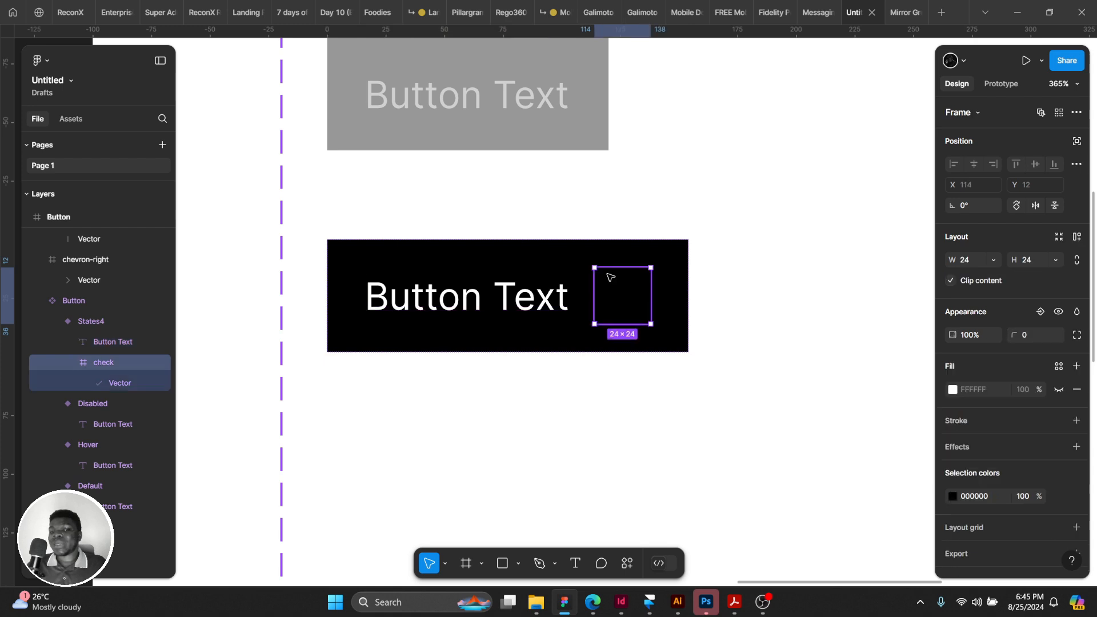
key(Escape)
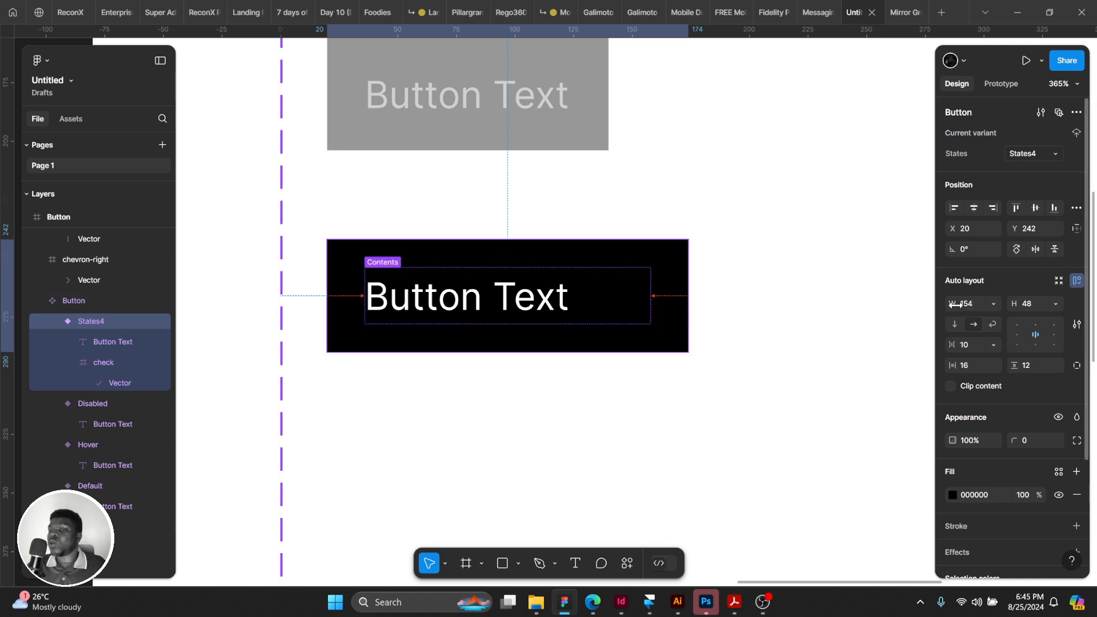
click(631, 291)
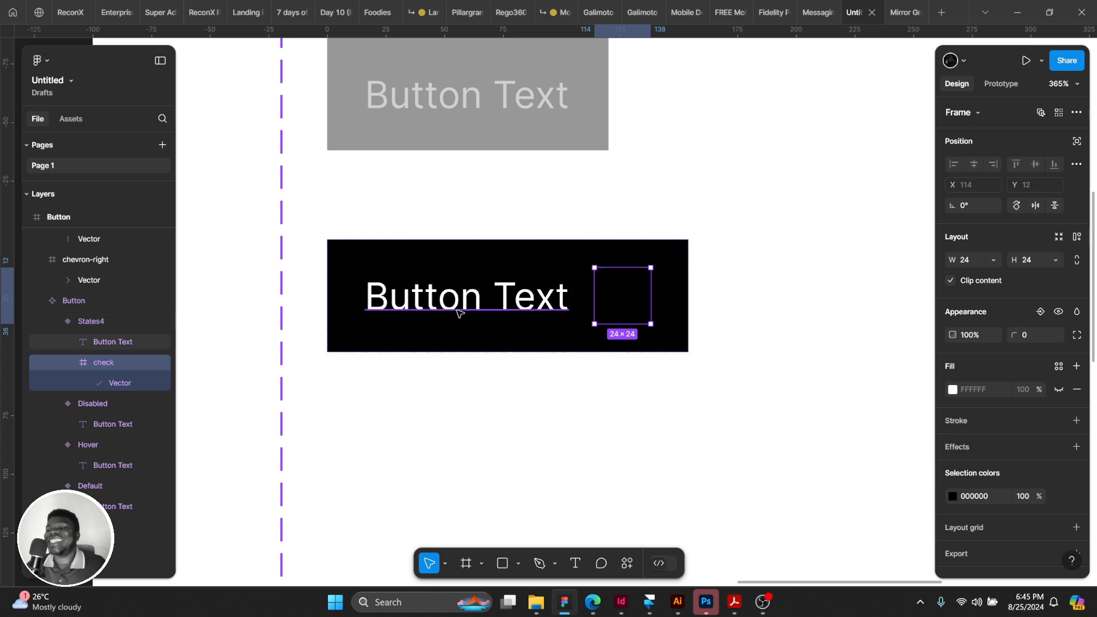
click(688, 294)
click(643, 300)
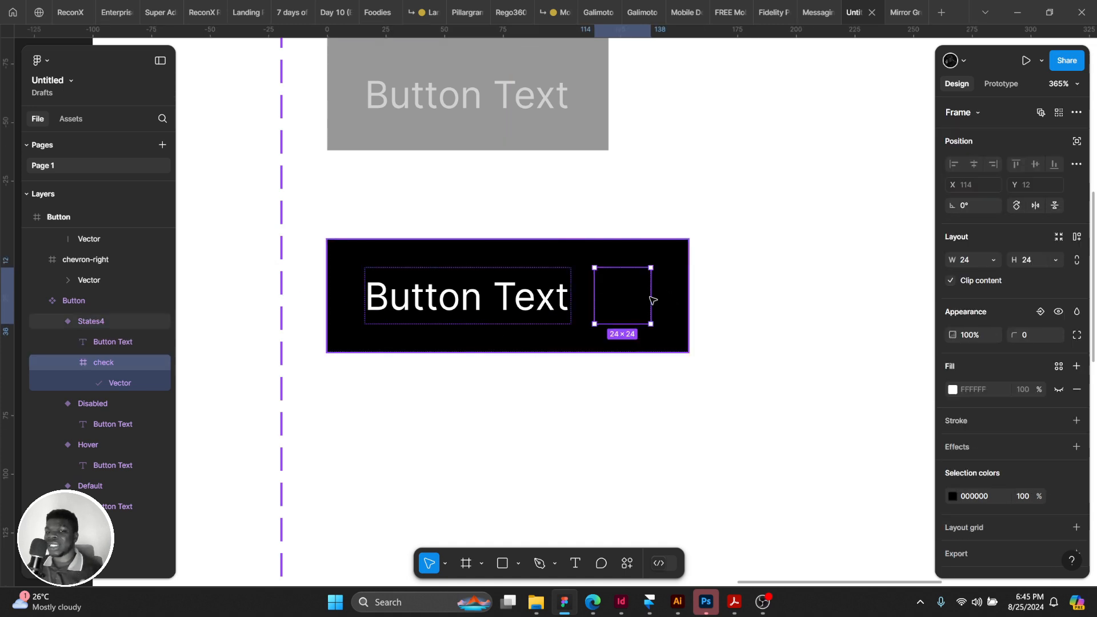
click(673, 297)
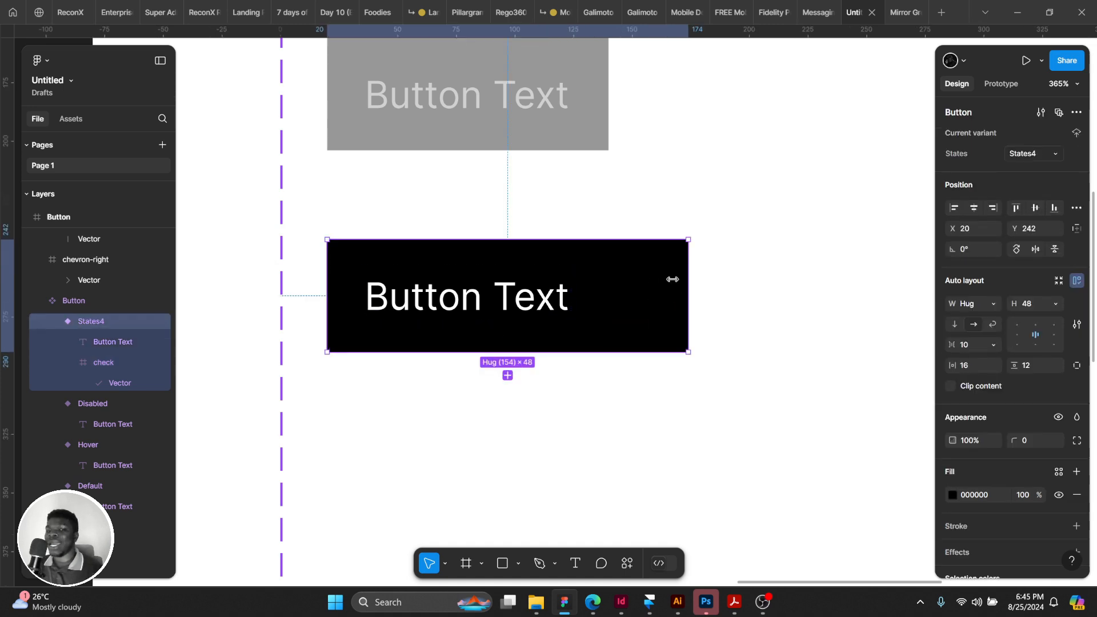
click(639, 280)
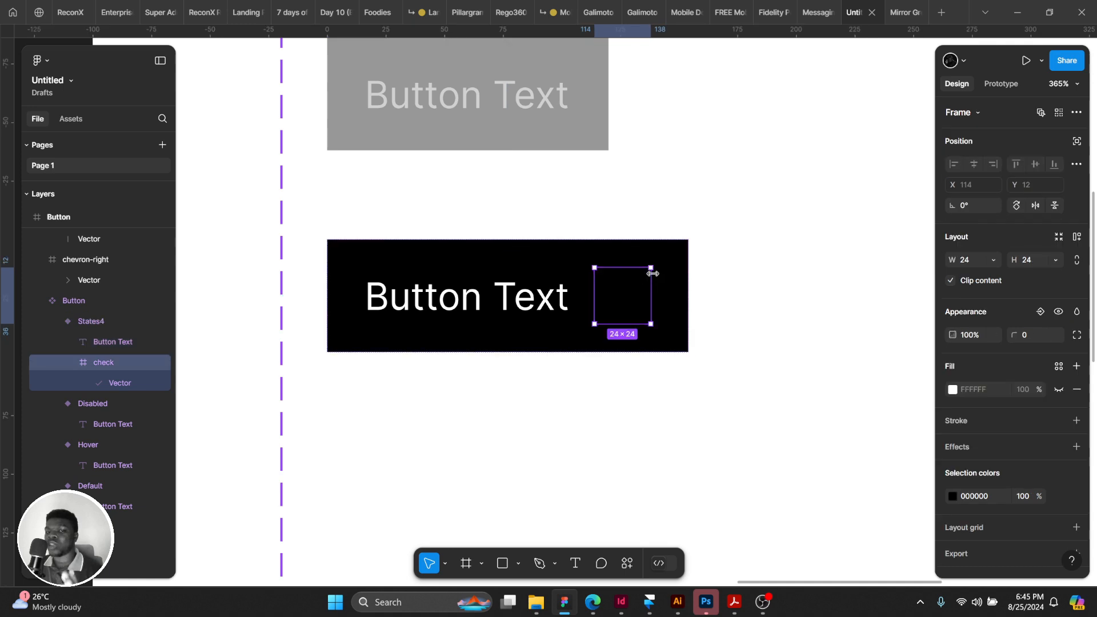
click(671, 301)
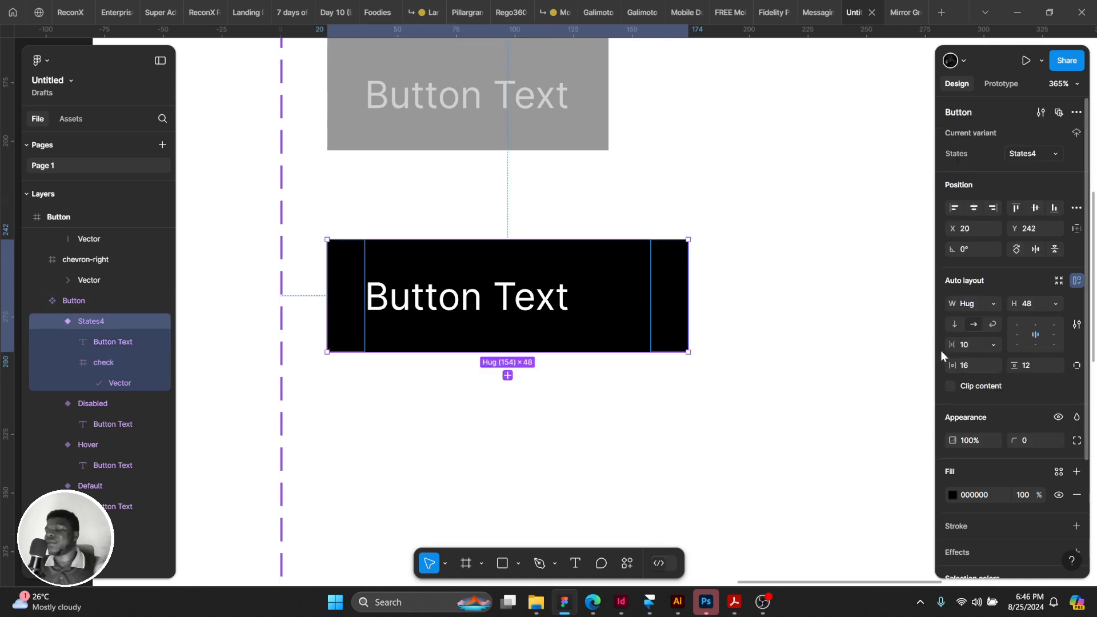
Change the colour of the check icon in the fourth variant to white.
click(622, 296)
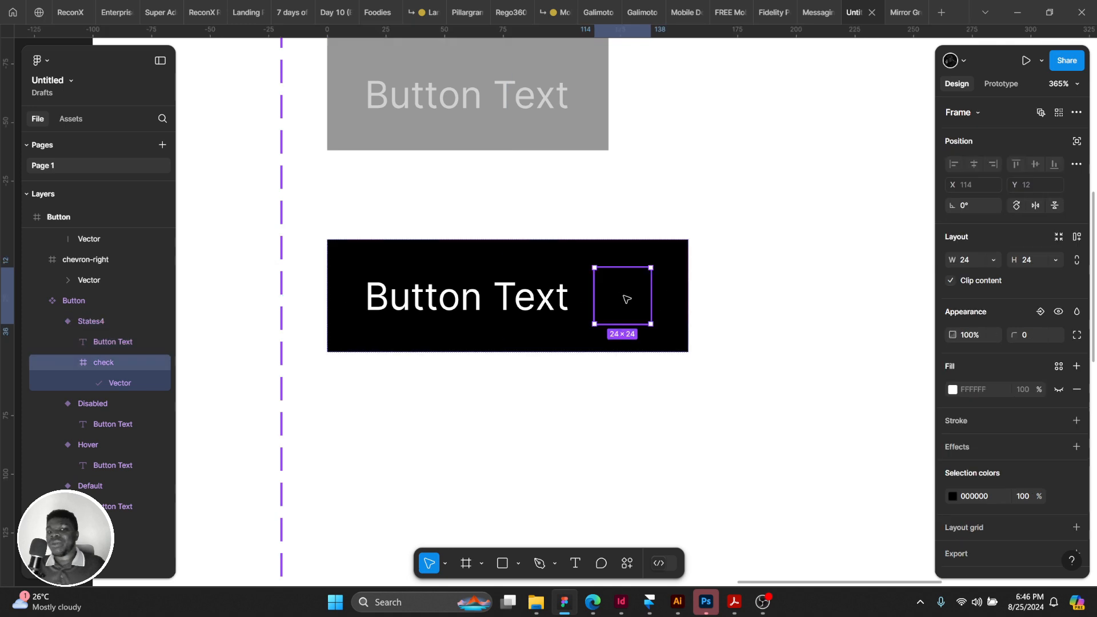
click(949, 496)
drag(879, 396, 653, 183)
click(646, 198)
click(642, 280)
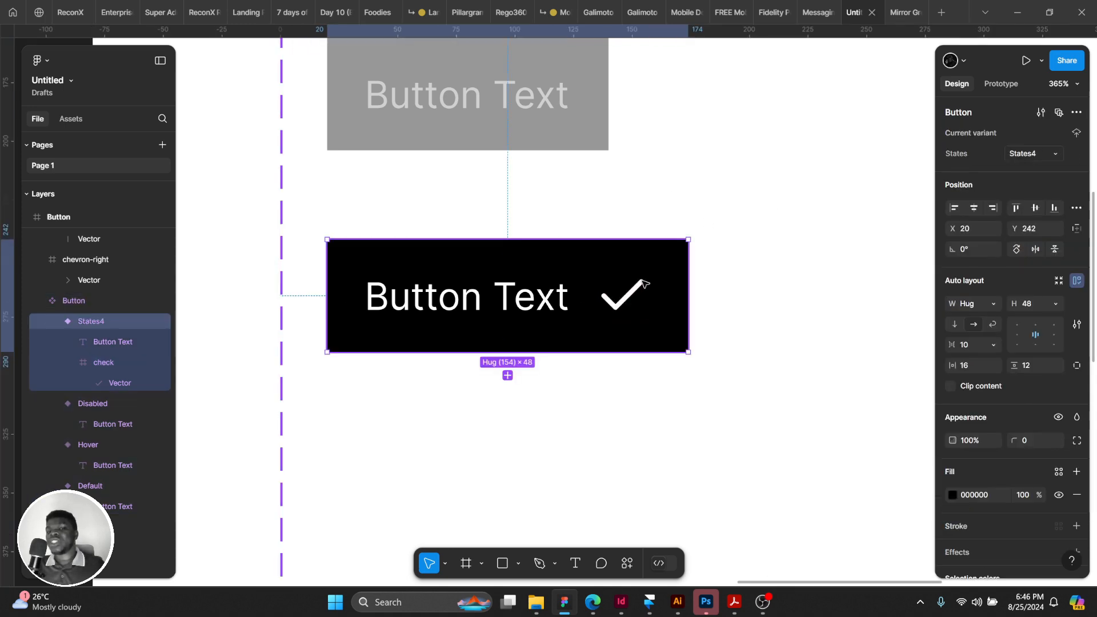
Place a Button instance from the local assets above the component set and set its state to States4.
scroll(644, 282, down, 5)
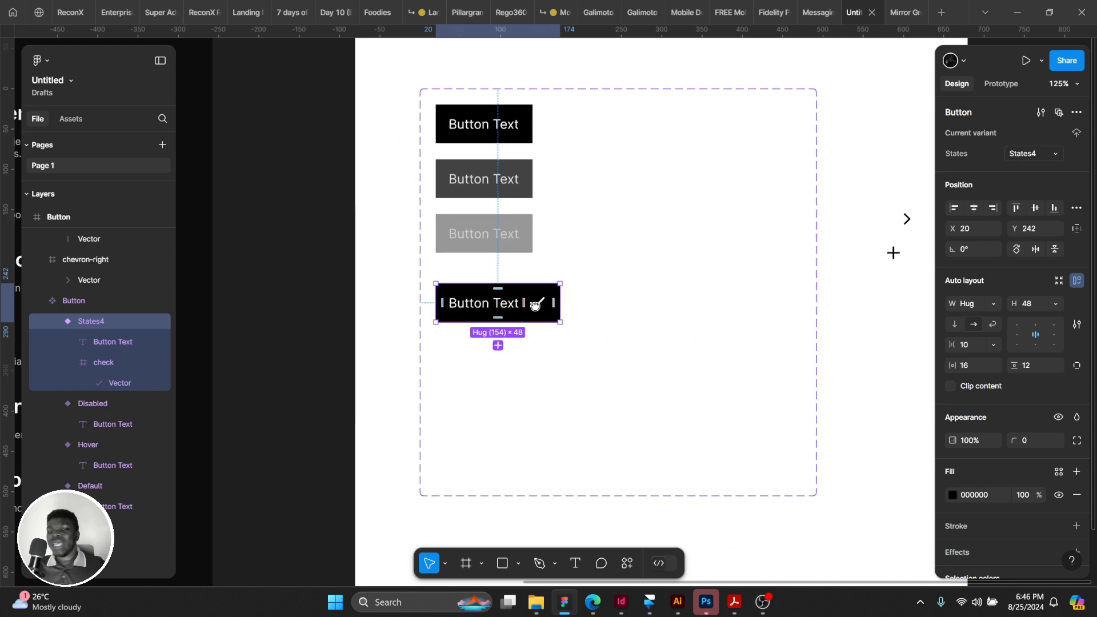
drag(535, 306, 562, 369)
click(71, 118)
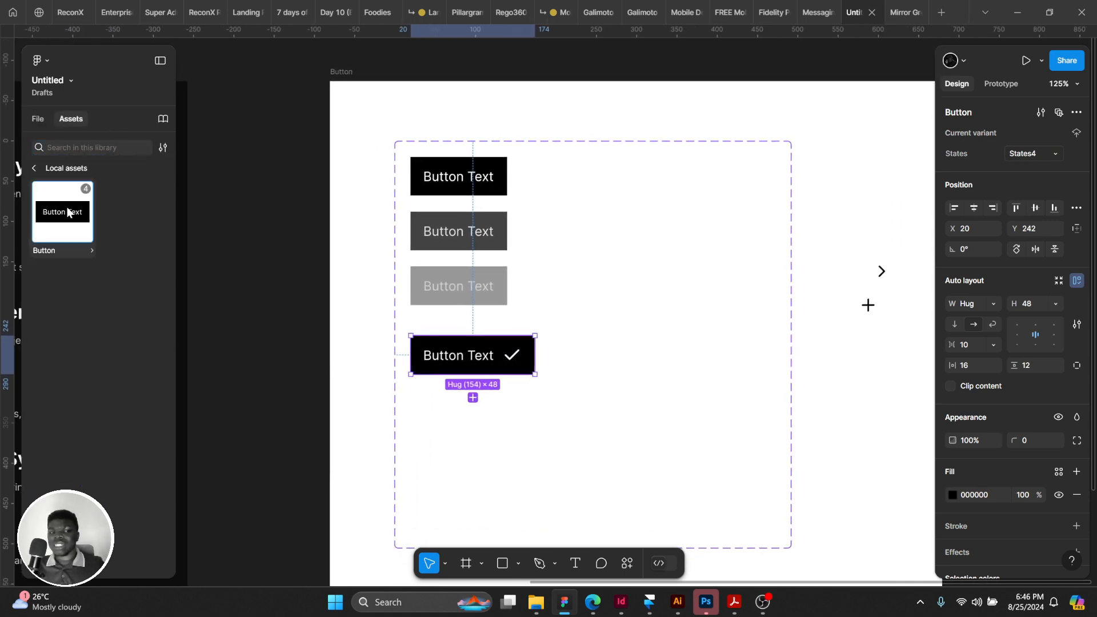
drag(66, 207, 710, 115)
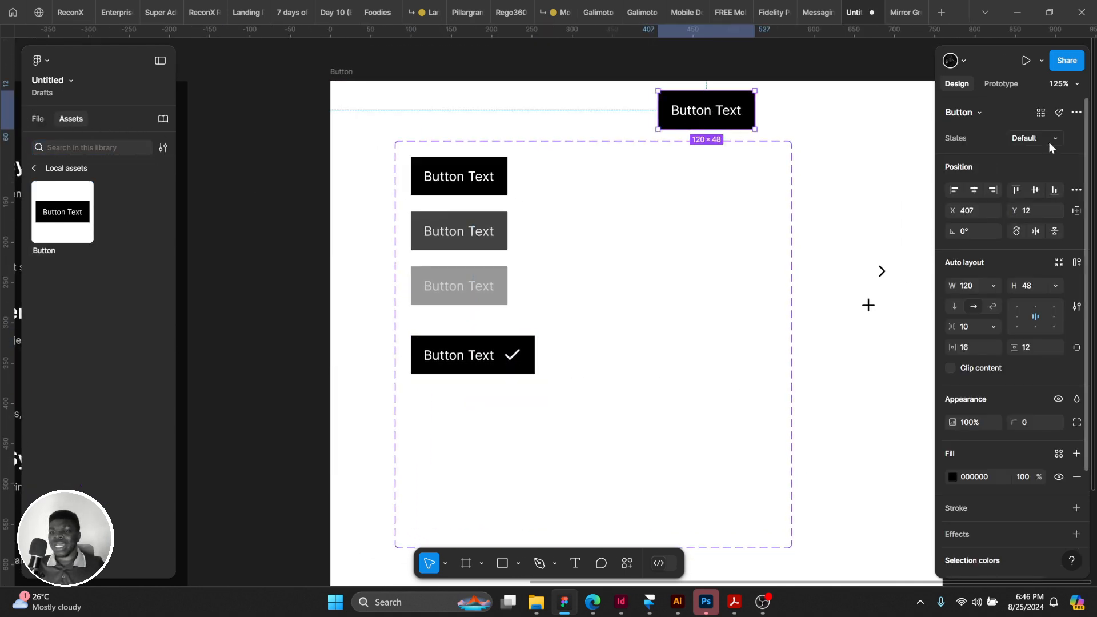
click(1033, 138)
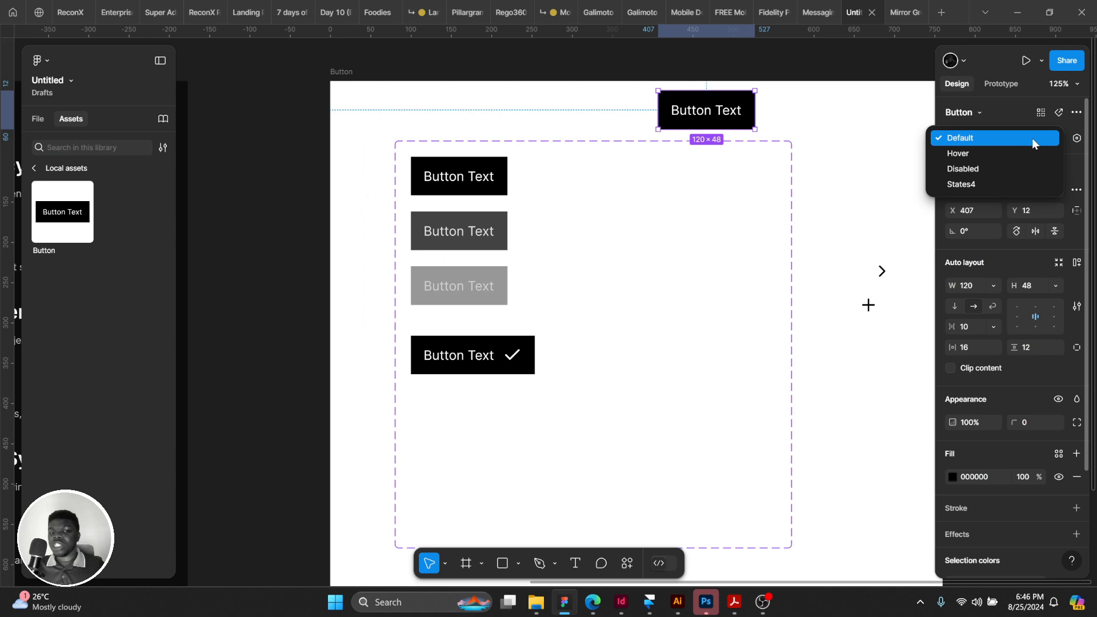
click(961, 186)
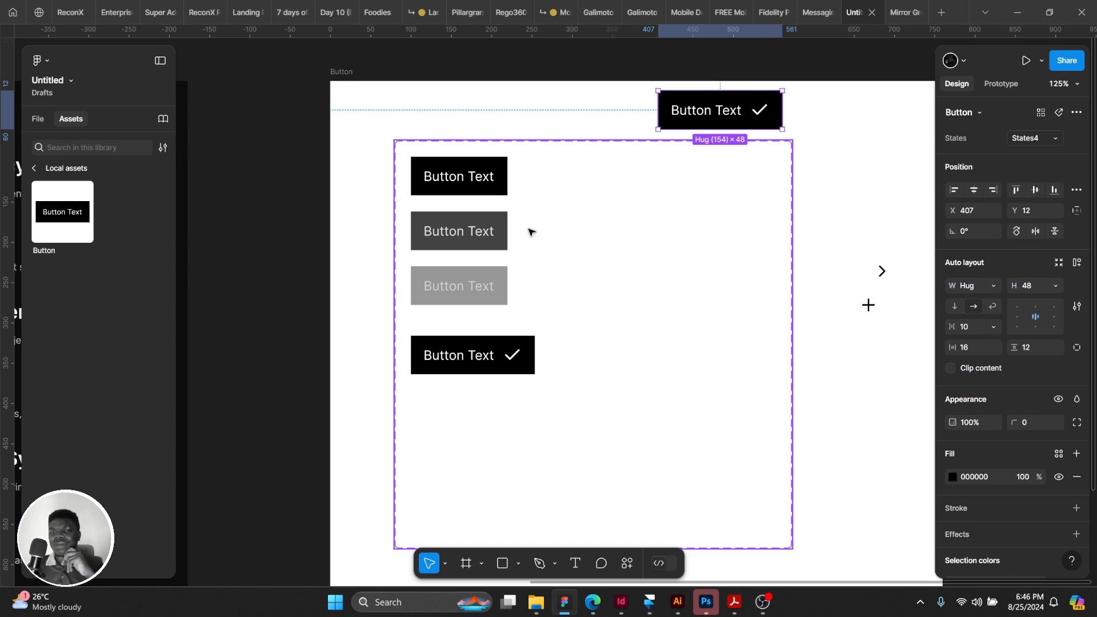
Examine the States4 button instance by selecting its check icon and its text.
click(762, 111)
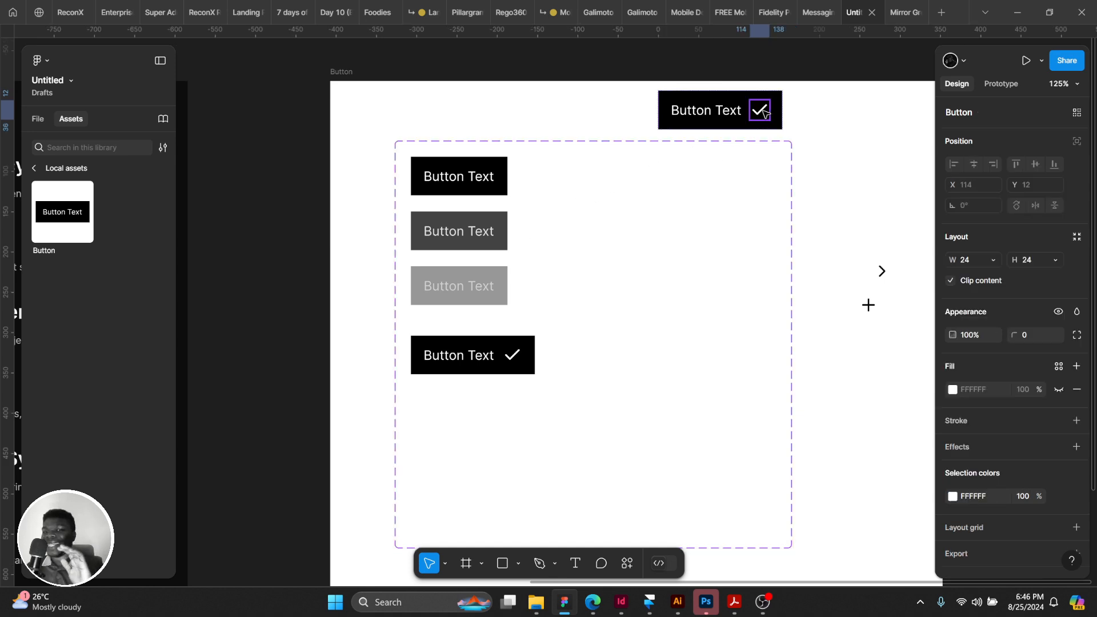
click(852, 118)
double_click(762, 115)
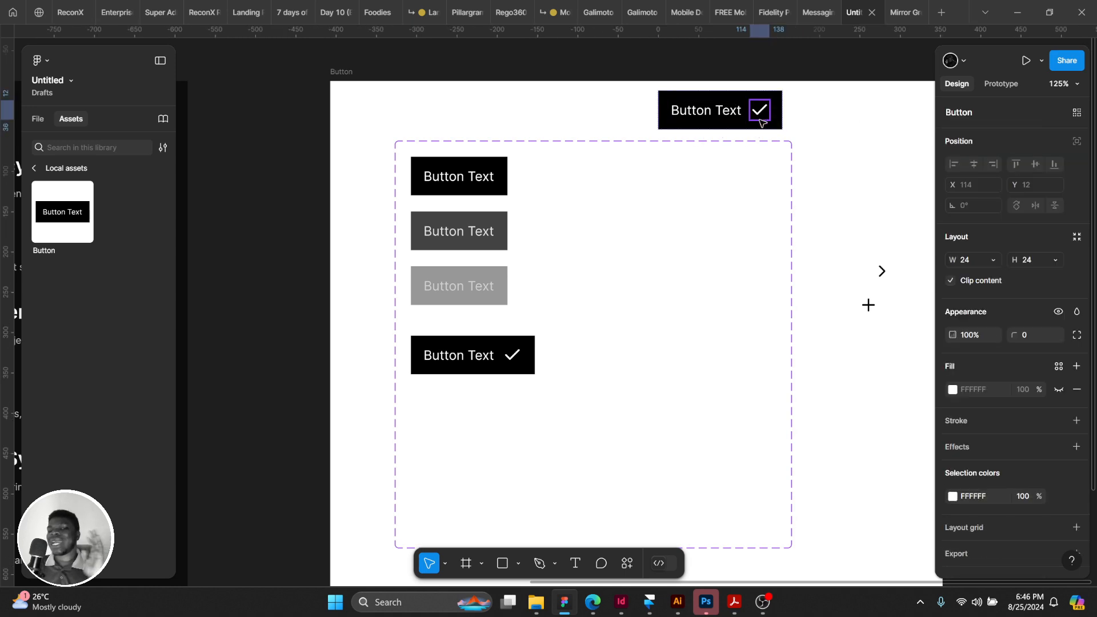
click(713, 107)
click(758, 109)
click(526, 231)
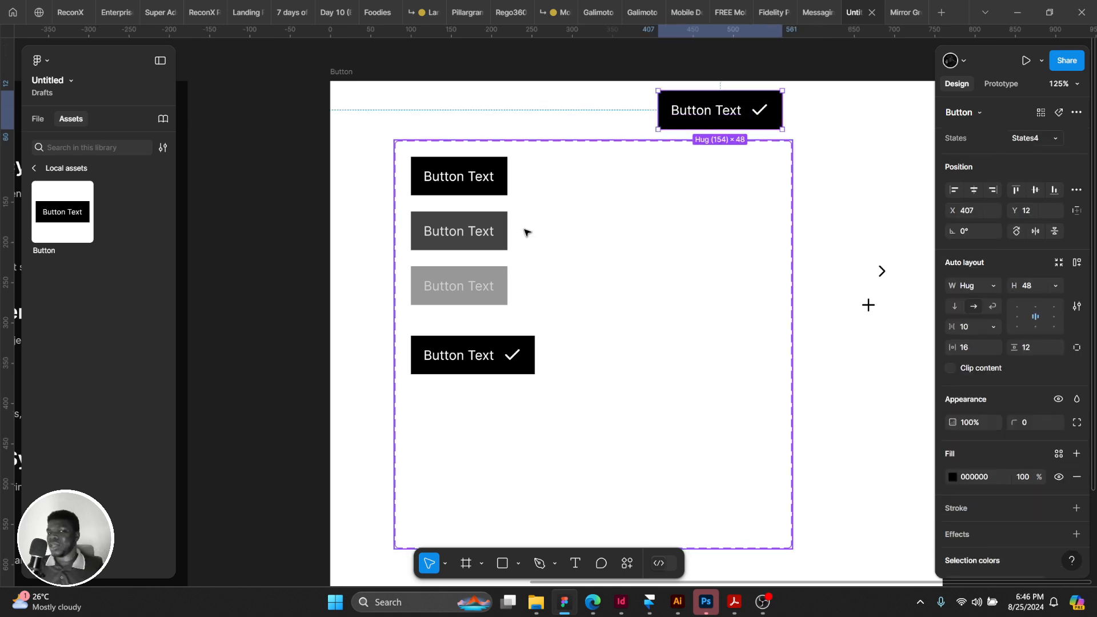
Move the check icon out of the fourth variant to below the plus icon and set its colour to black.
click(517, 355)
double_click(509, 357)
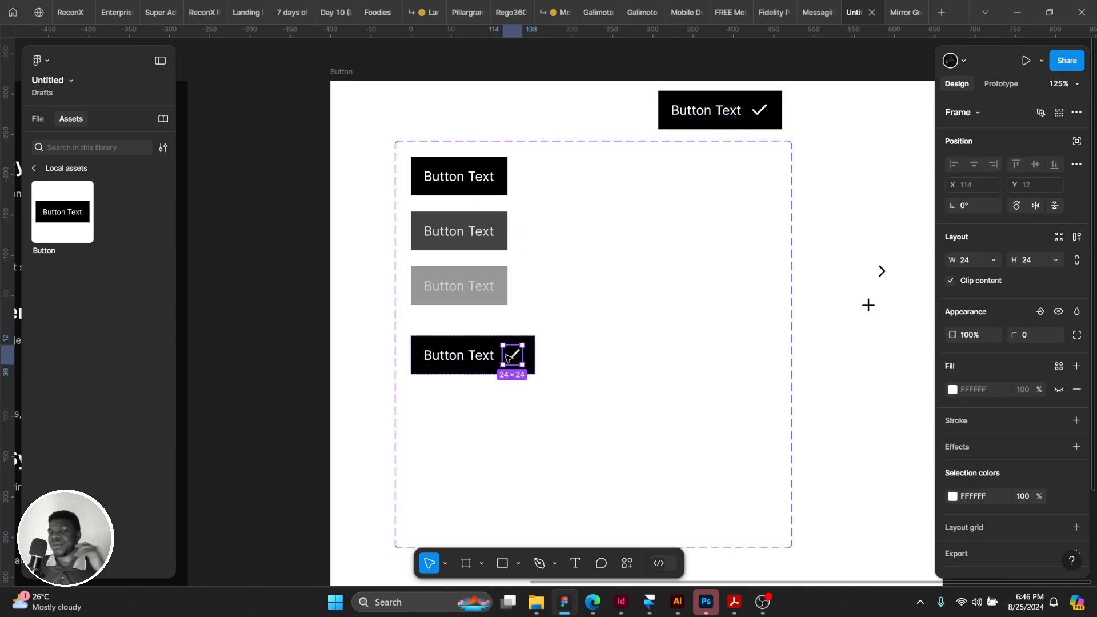
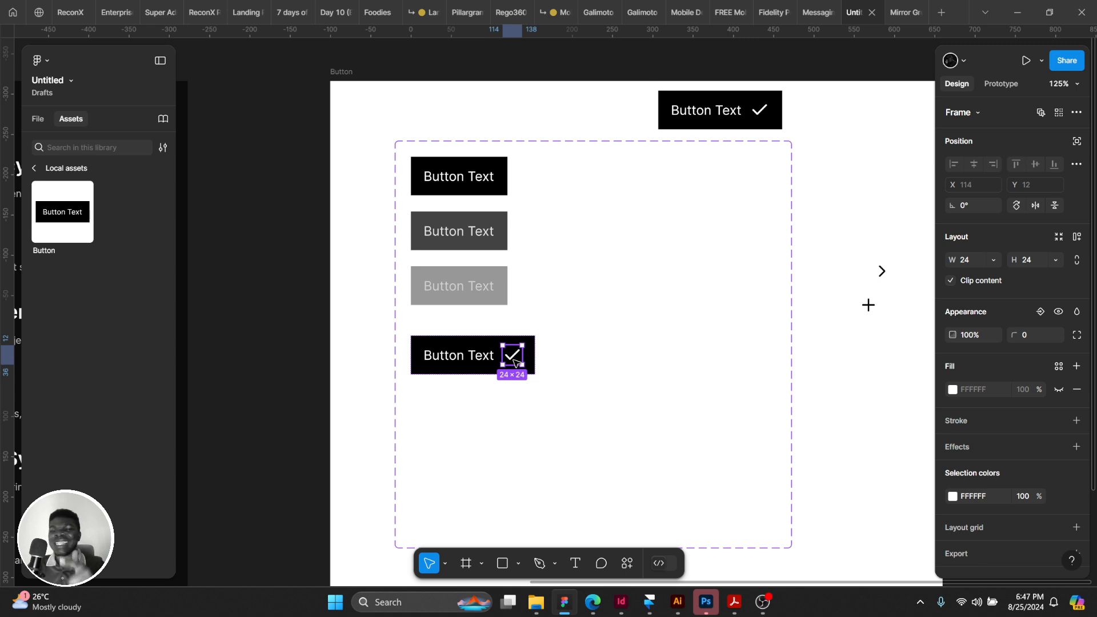
drag(516, 361, 763, 424)
click(951, 497)
drag(629, 387, 469, 352)
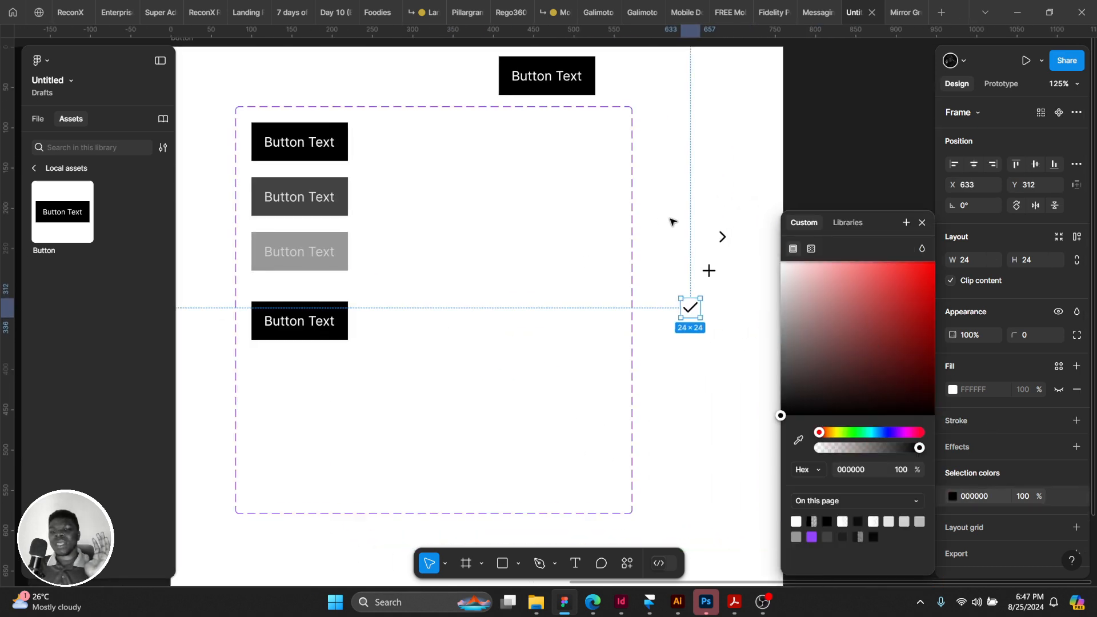
click(672, 194)
Try to turn the check icon alone into a component, and undo it.
drag(672, 193, 759, 349)
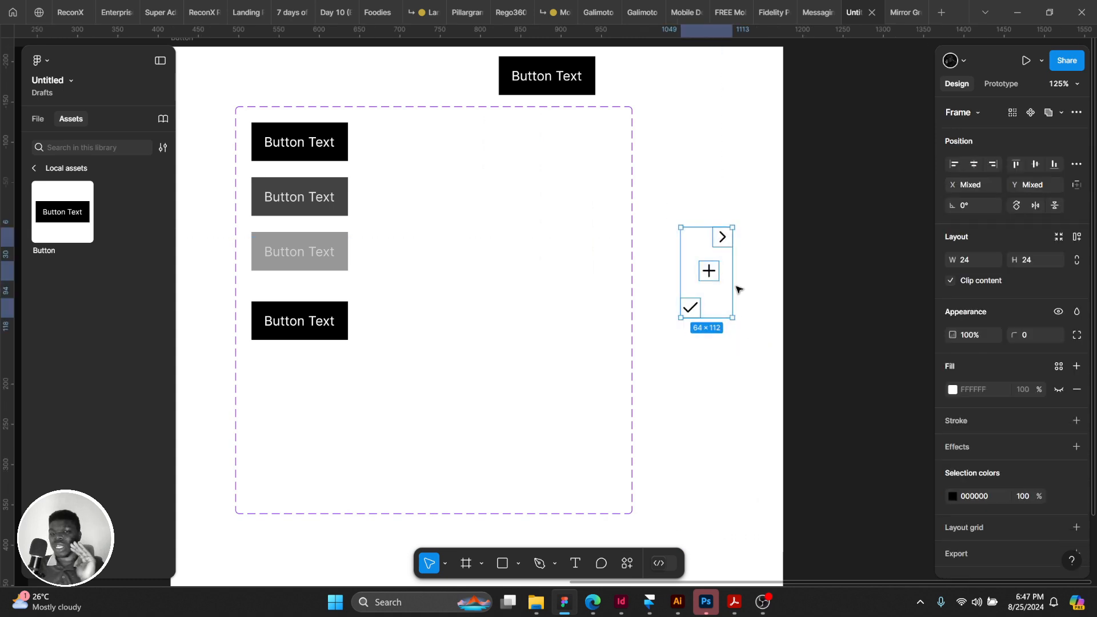
click(688, 307)
right_click(692, 309)
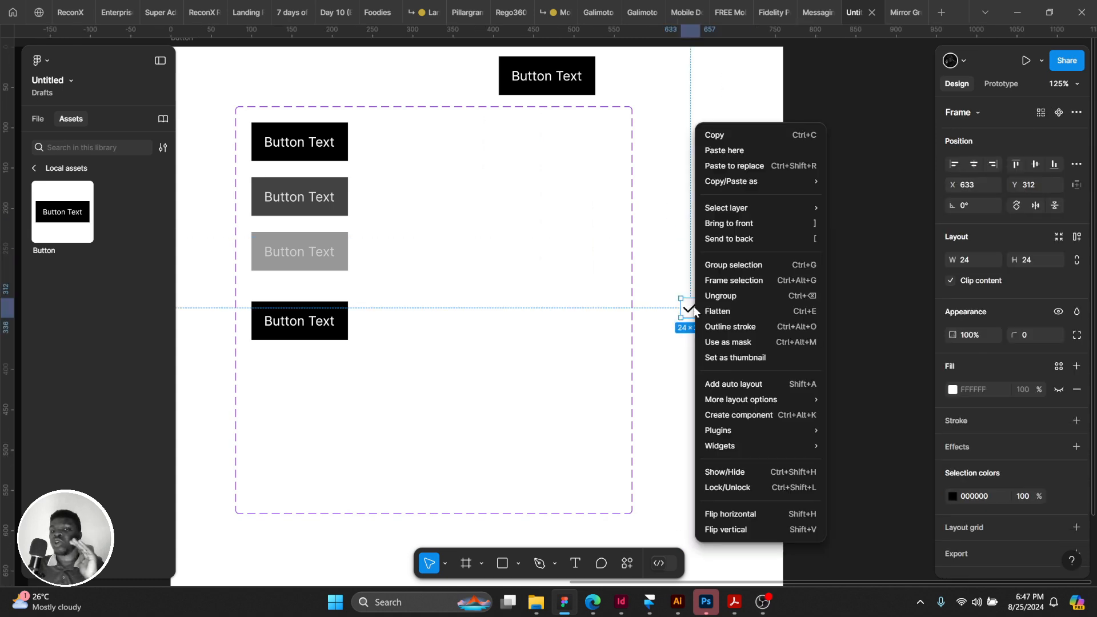
click(737, 414)
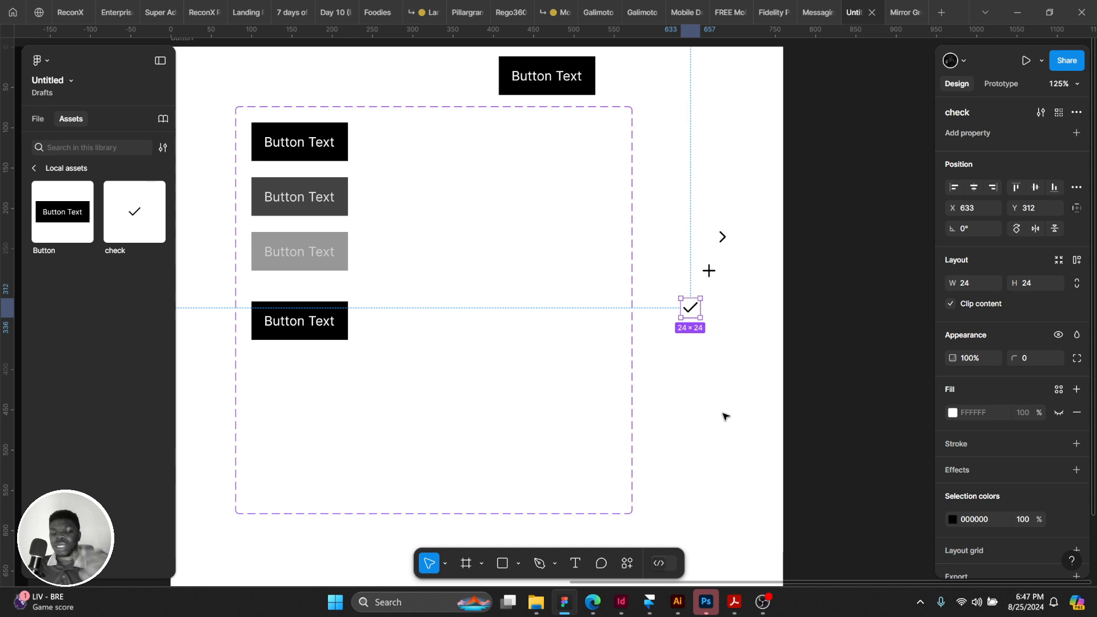
key(ctrl+z)
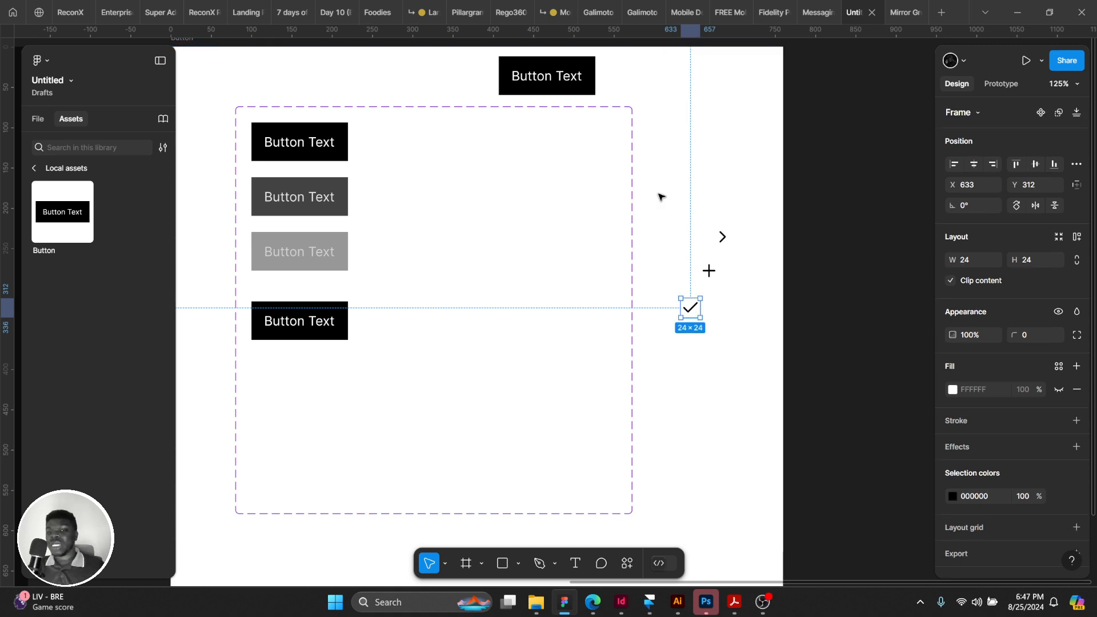
Turn the chevron-right, plus and check icons into three separate components in one operation.
drag(647, 175, 747, 359)
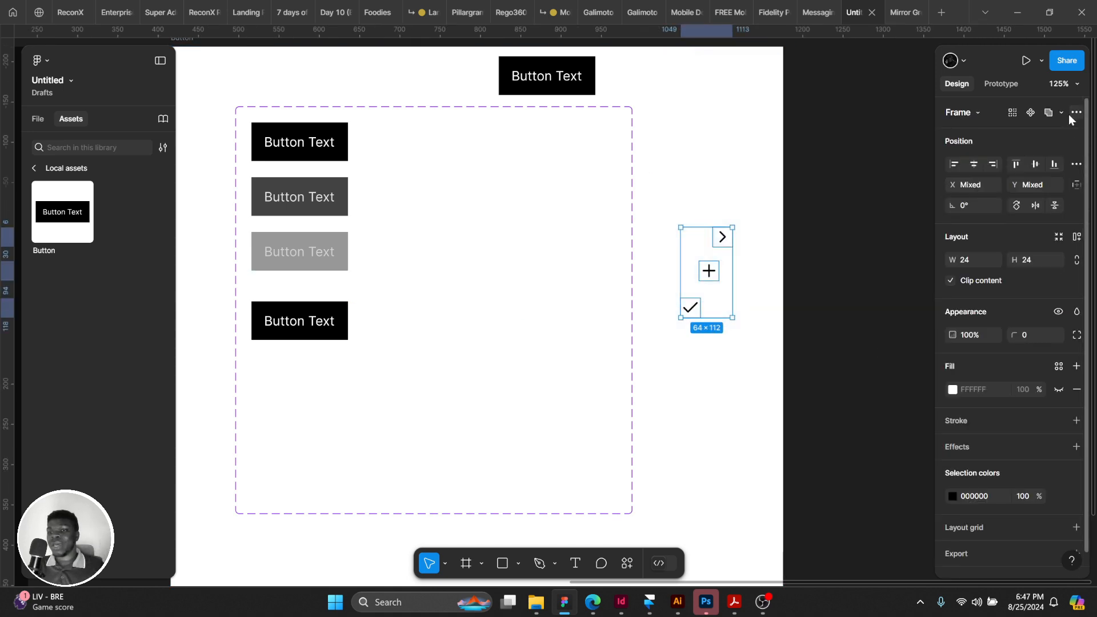
click(1077, 112)
click(1008, 179)
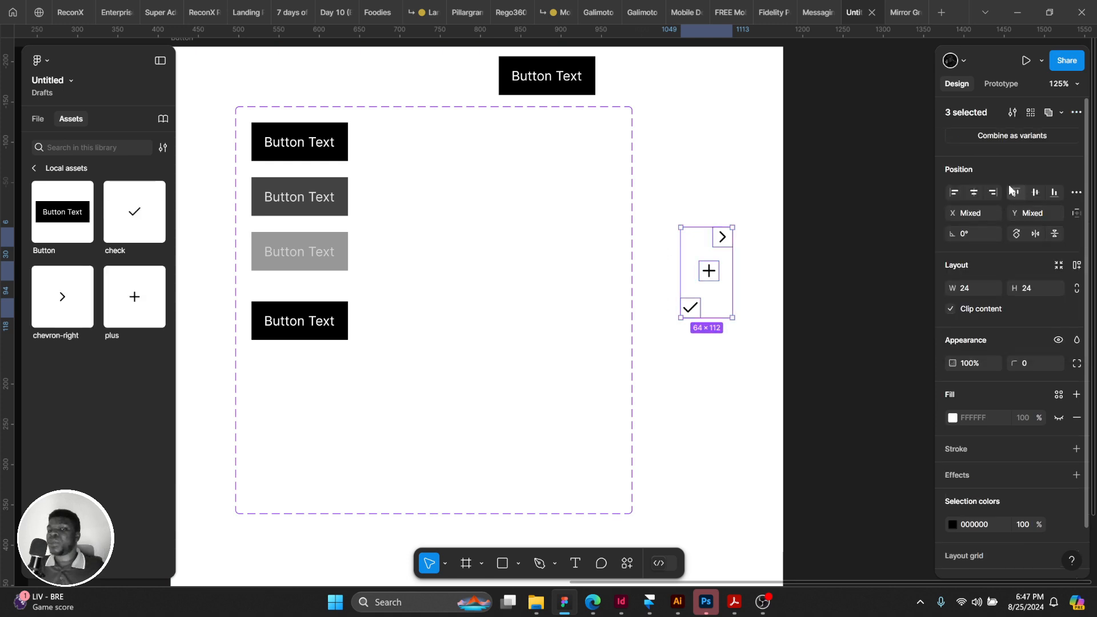
Check the three new icon components one by one on the canvas, in the layers and in the local assets.
click(697, 202)
click(722, 237)
click(708, 271)
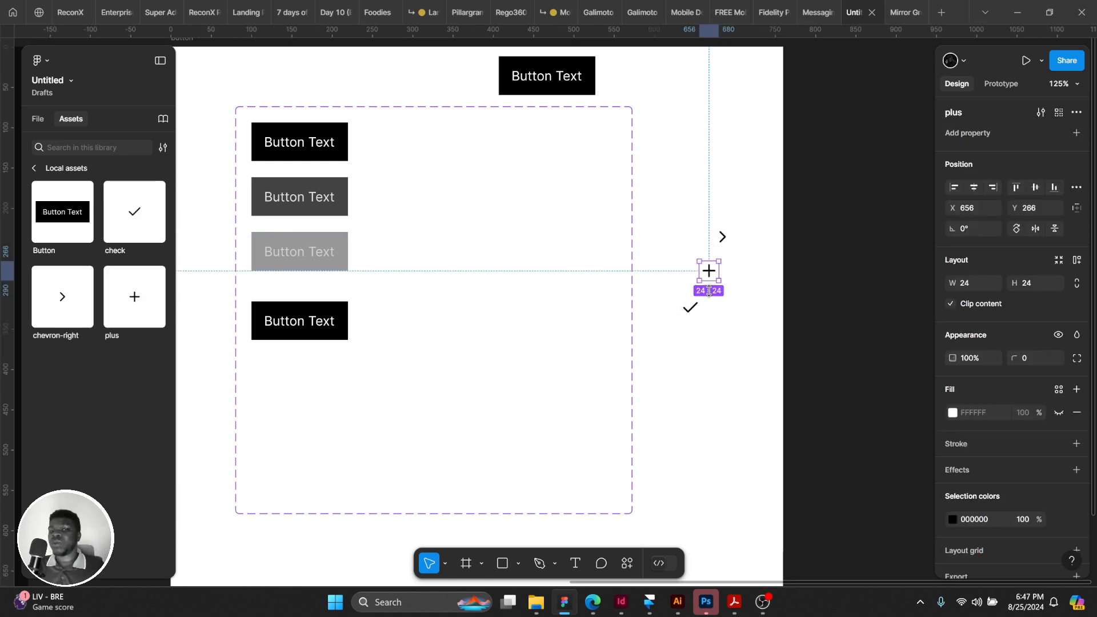
click(690, 307)
click(722, 236)
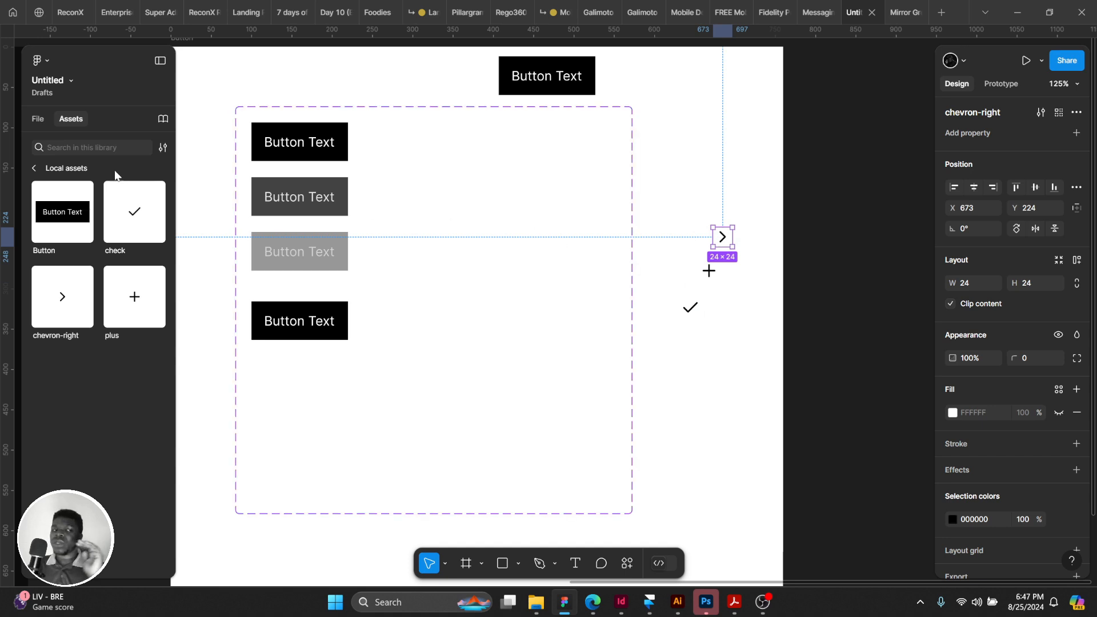
click(34, 119)
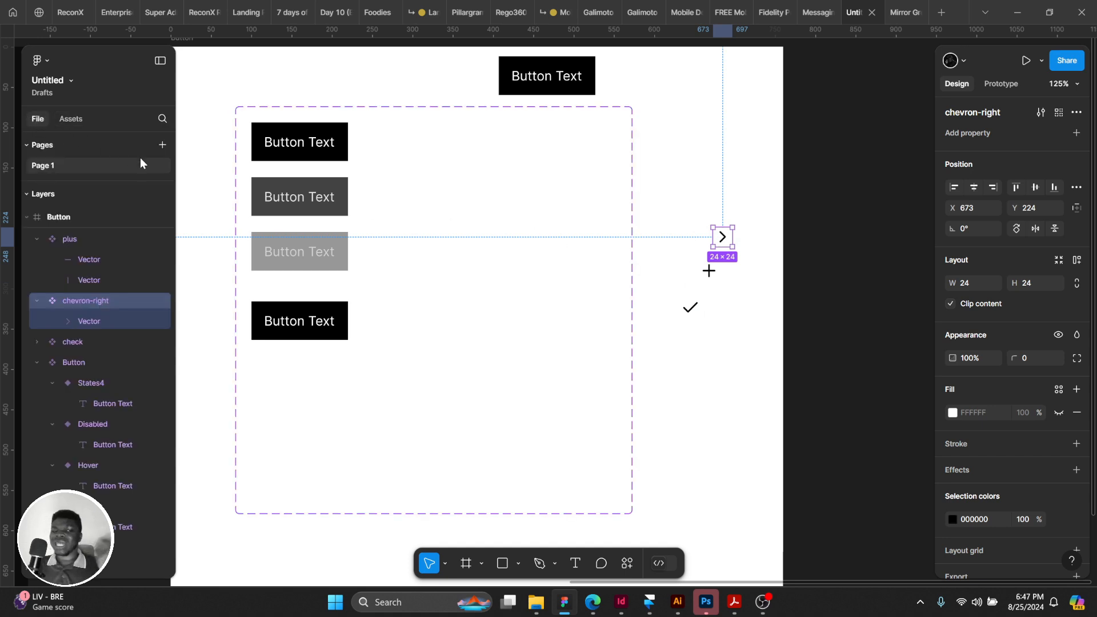
click(71, 118)
click(38, 119)
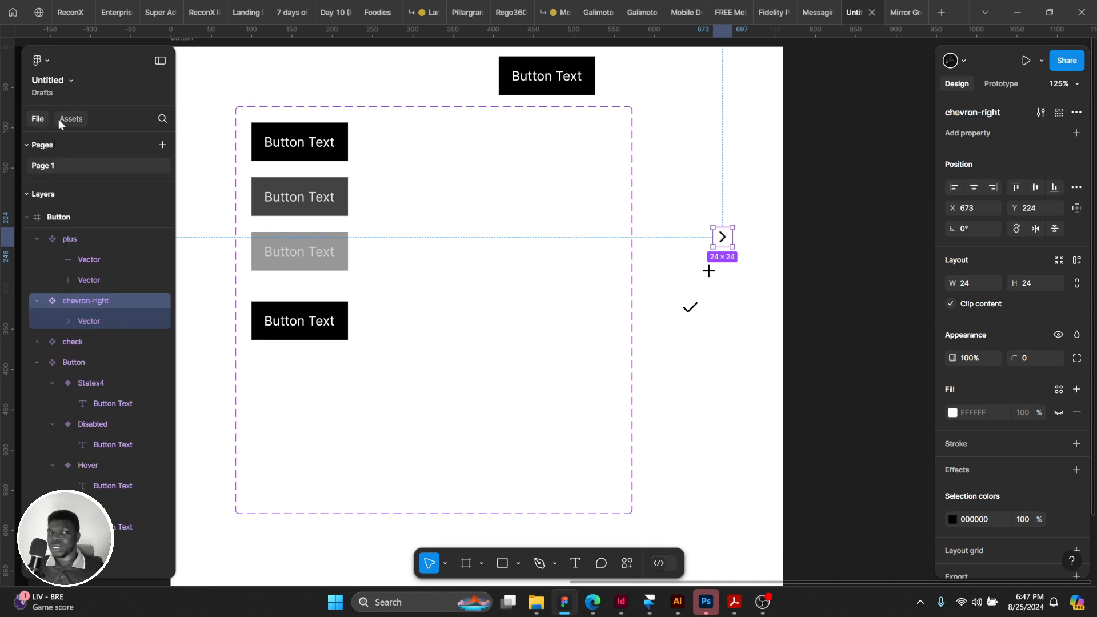
click(59, 120)
click(45, 121)
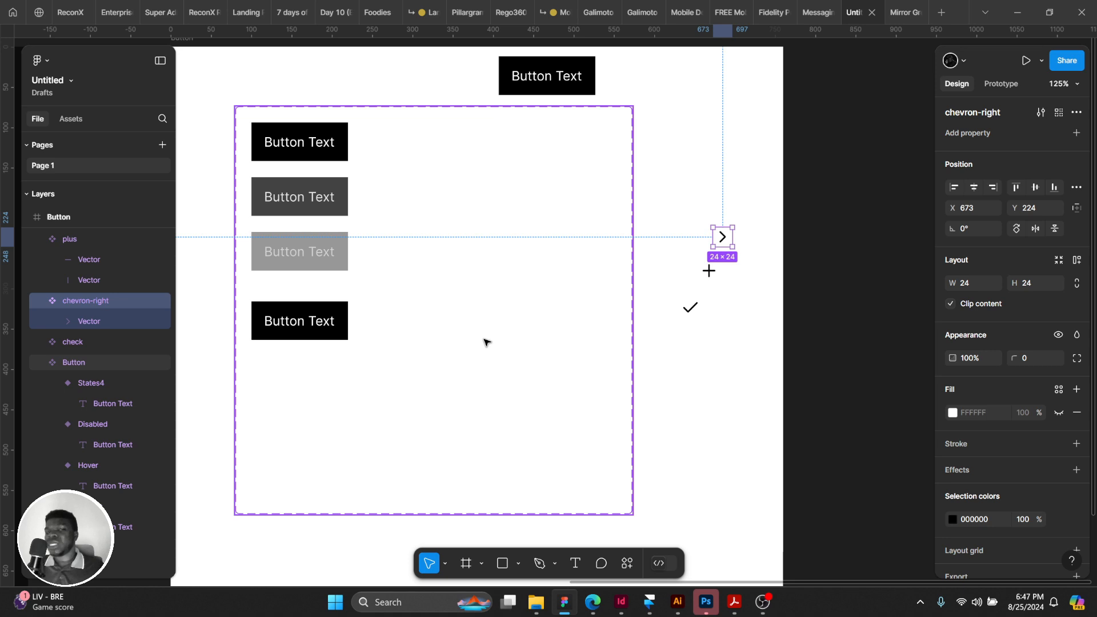
Rename the chevron-right component as Icon/Outline/chevron-right.
double_click(104, 303)
key(Right)
key(Left)
key(Left)
key(Left)
key(Left)
key(Left)
key(Left)
key(Left)
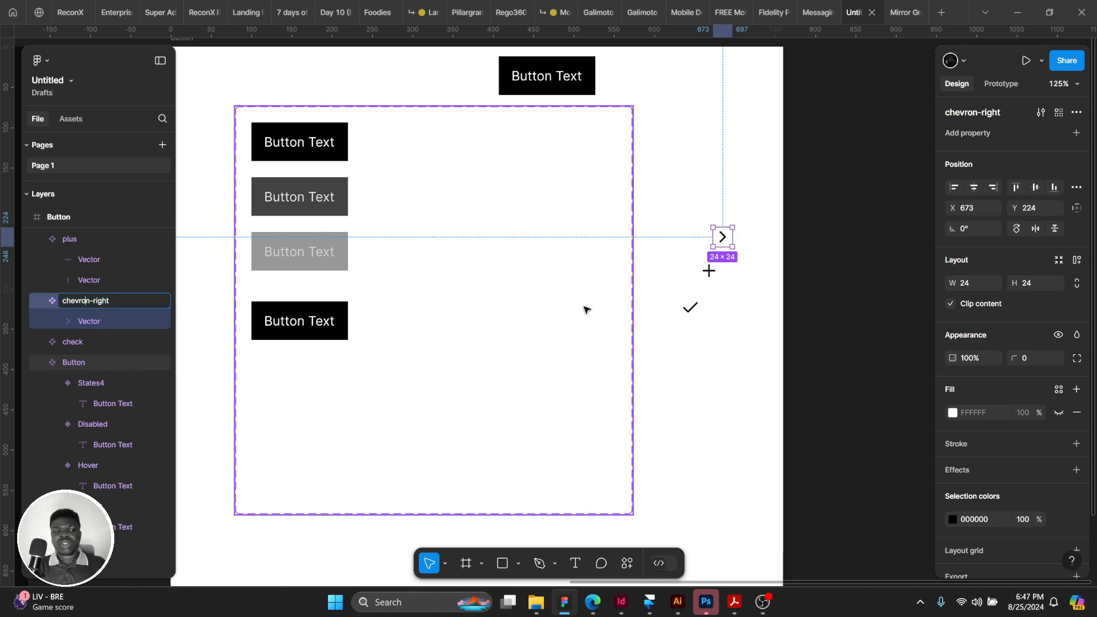
text(Icon/O)
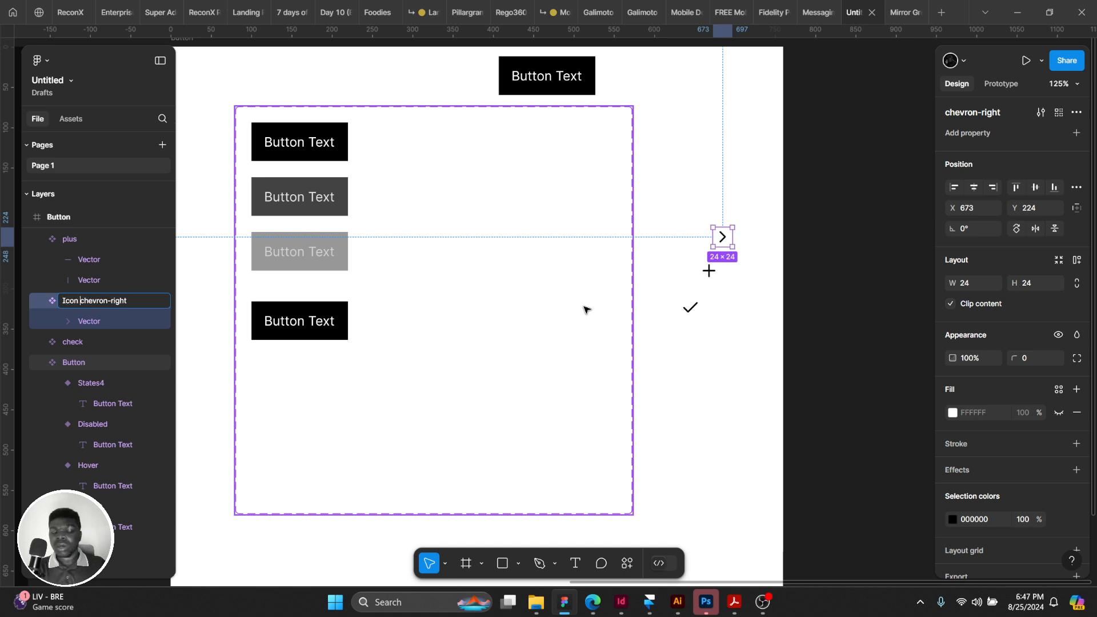
text(utline/)
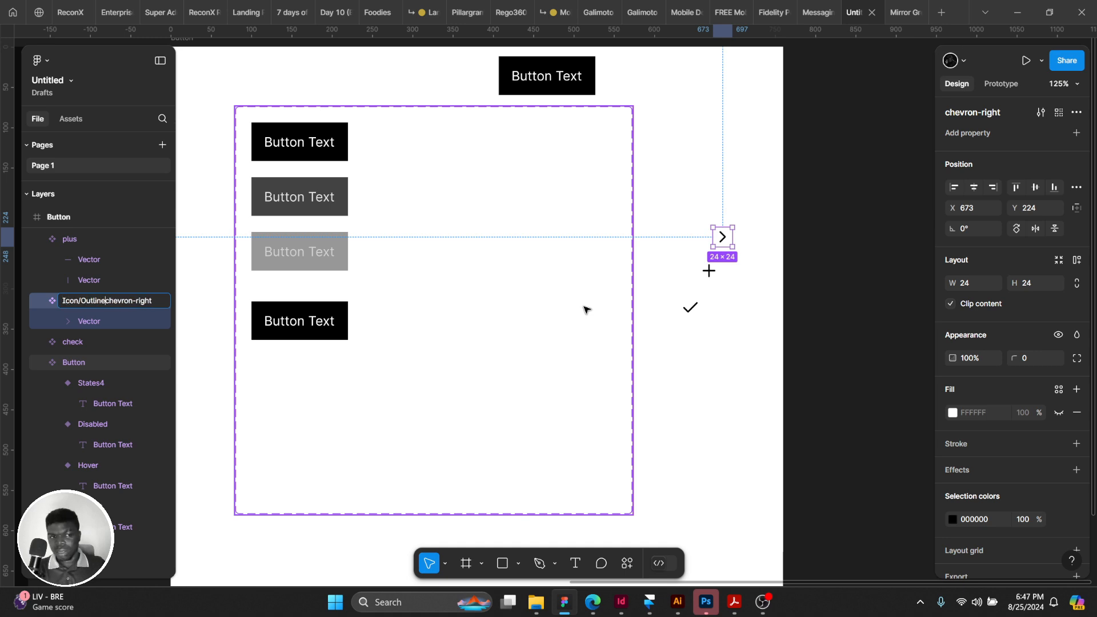
text(24px)
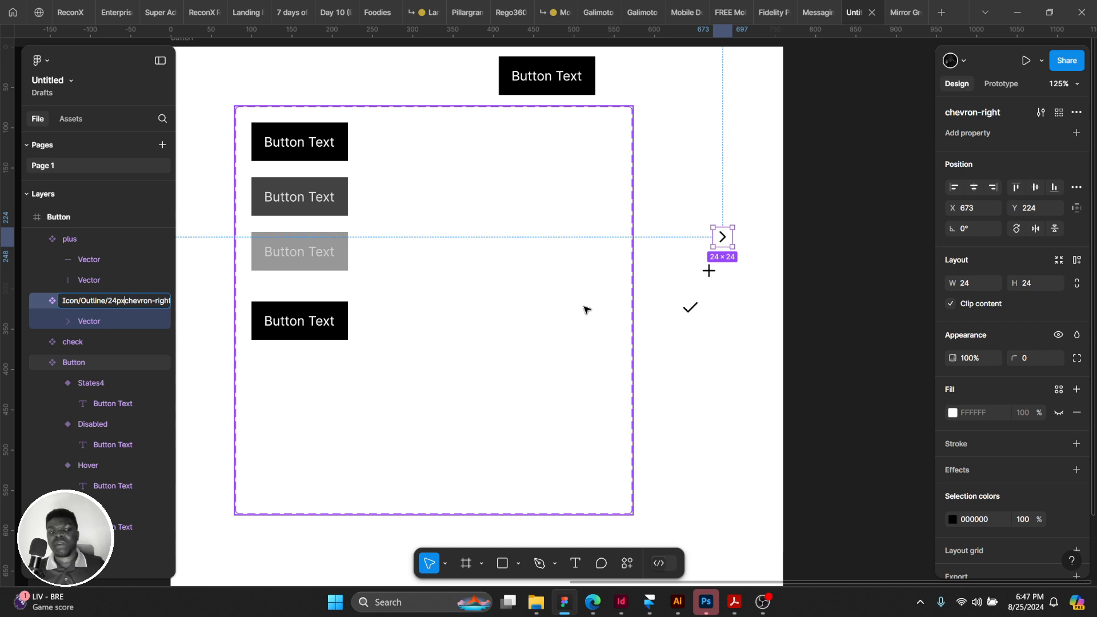
key(BackSpace)
key(BackSpace)
key(BackSpace)
key(BackSpace)
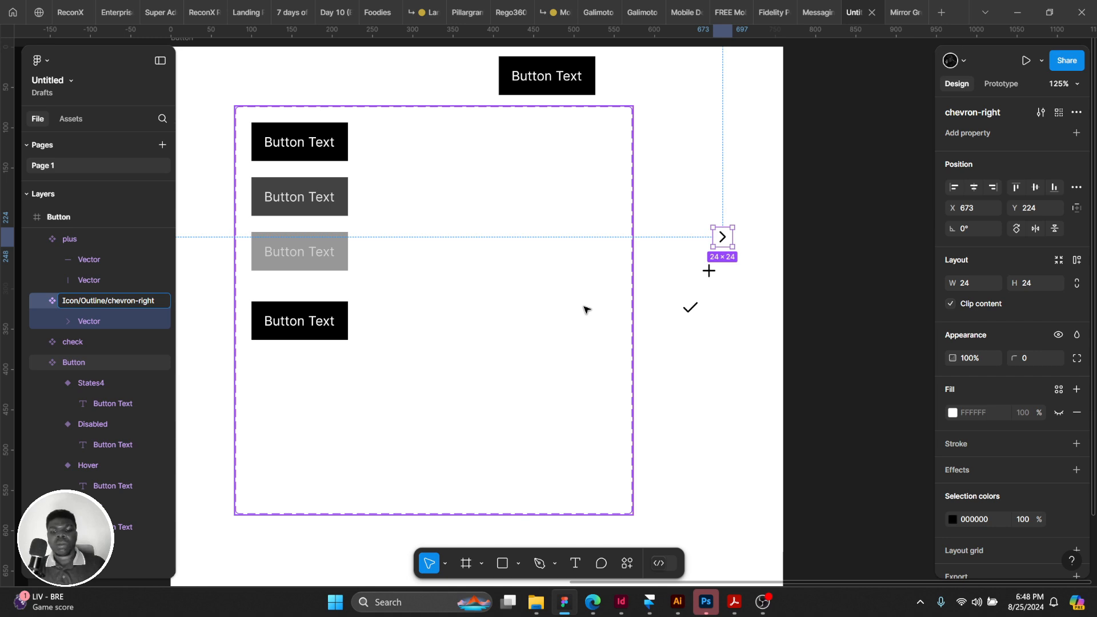
key(Return)
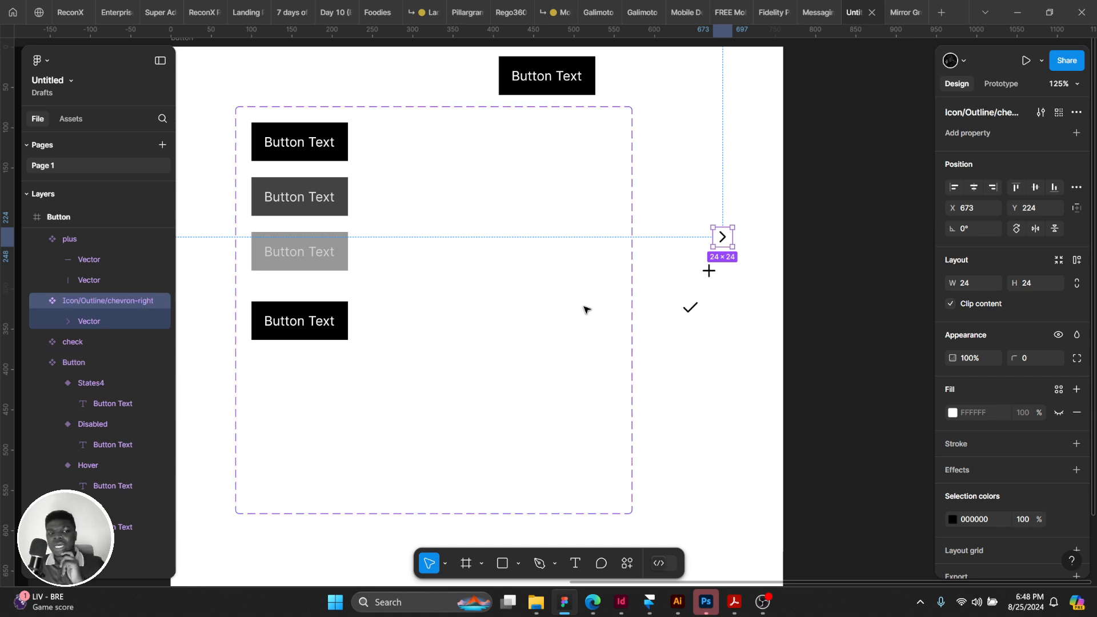
Correct the chevron component's name to Icons/Outline/chevron-right and copy the name for reuse.
double_click(74, 303)
click(75, 303)
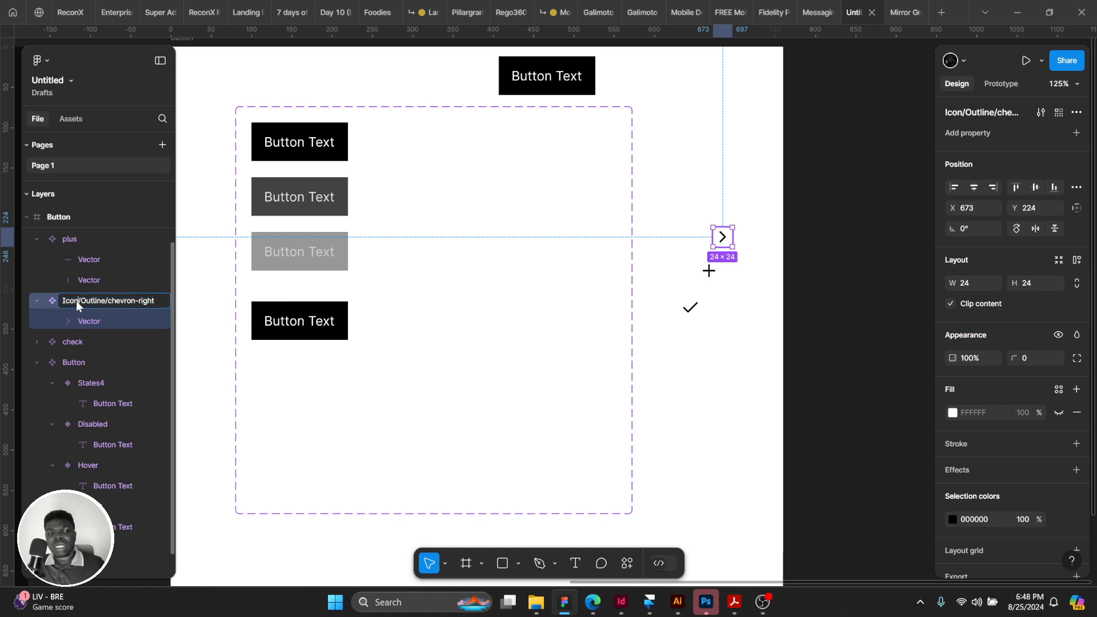
text(s)
key(ctrl+a)
key(ctrl+c)
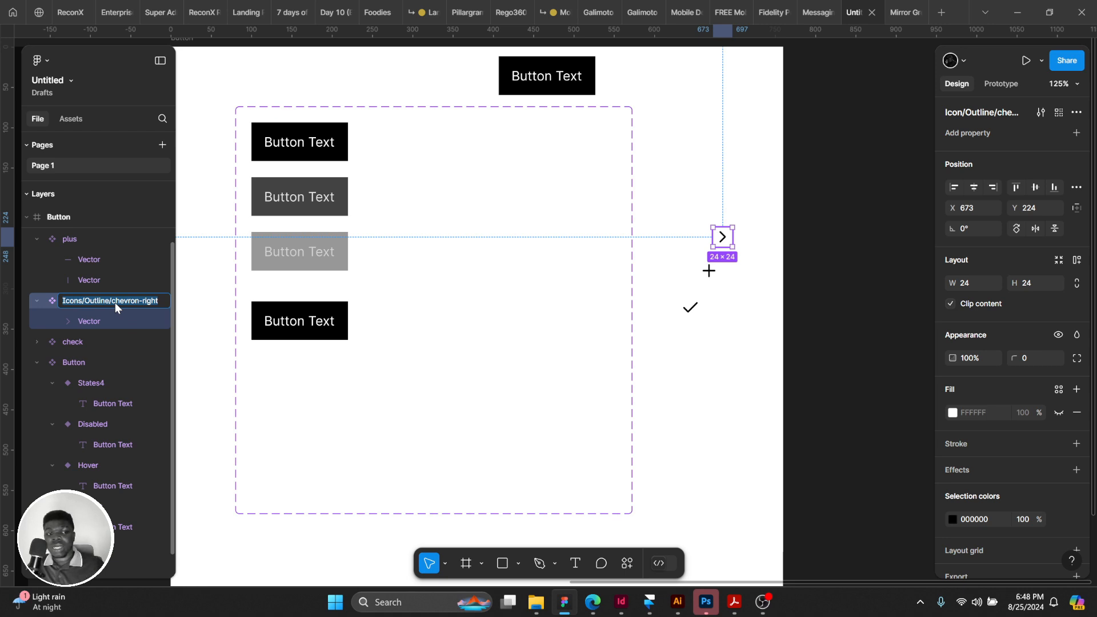
click(115, 303)
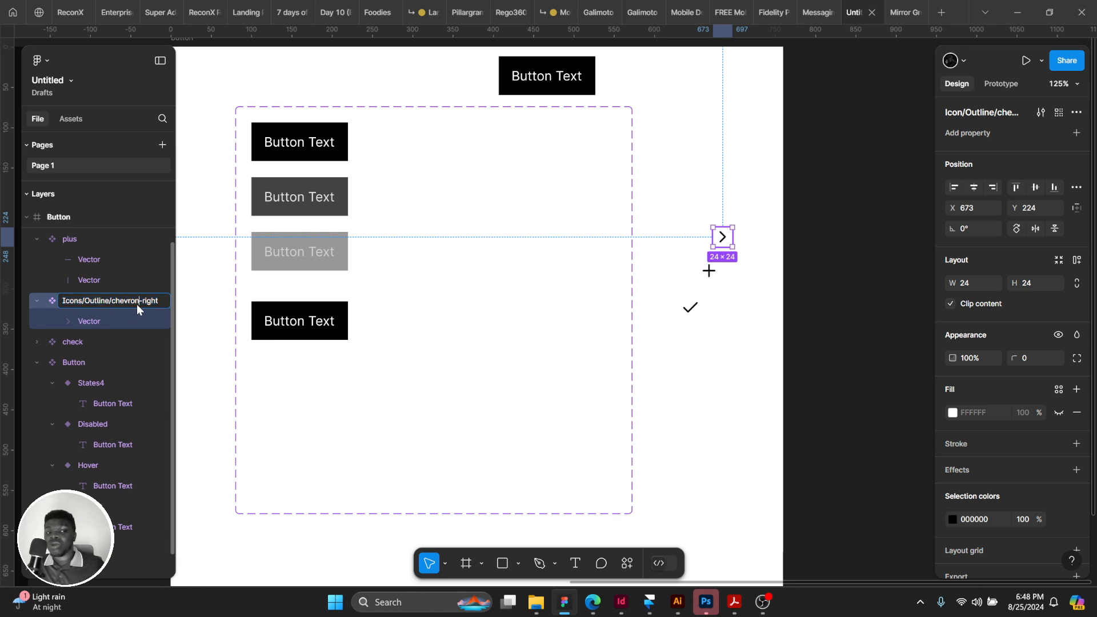
key(Return)
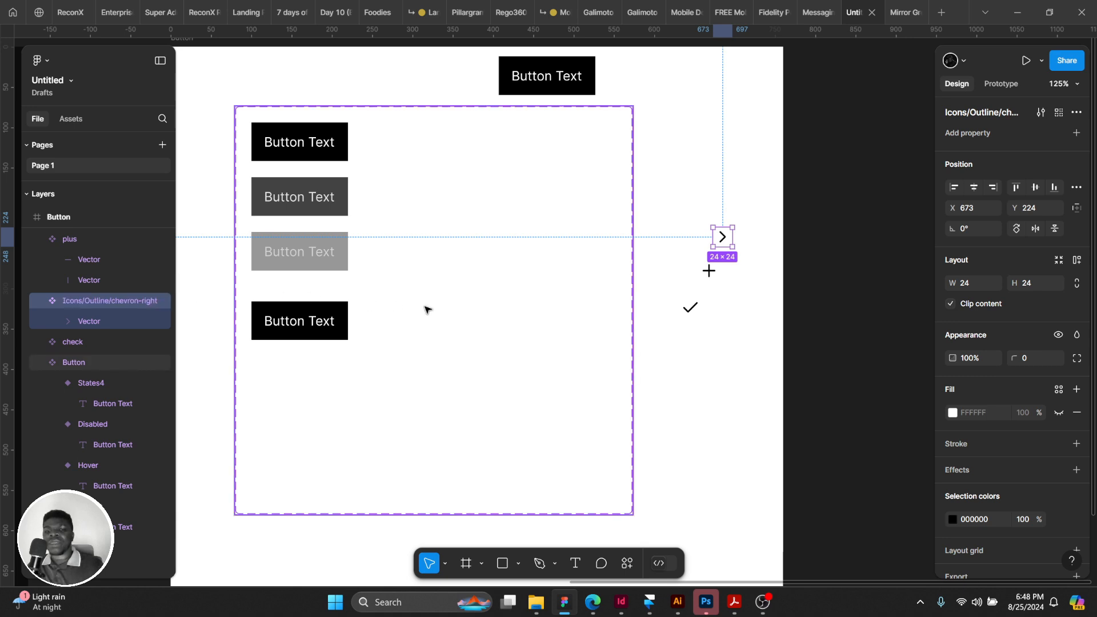
Rename the plus icon component as Icons/Outline/plus.
click(708, 271)
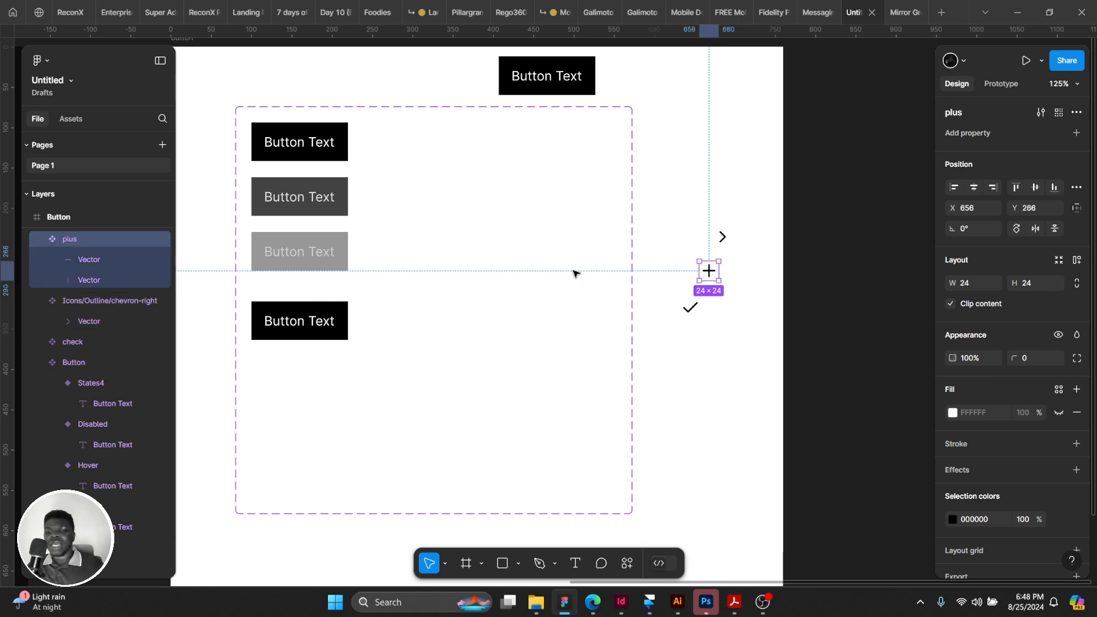
double_click(67, 240)
key(ctrl+v)
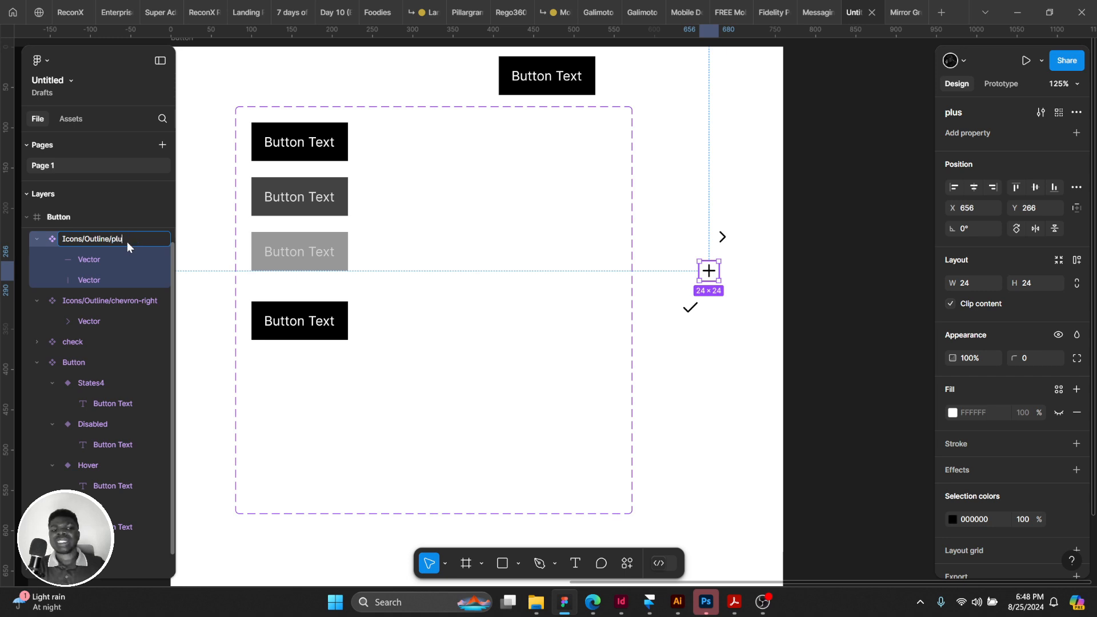
text(plus)
key(Return)
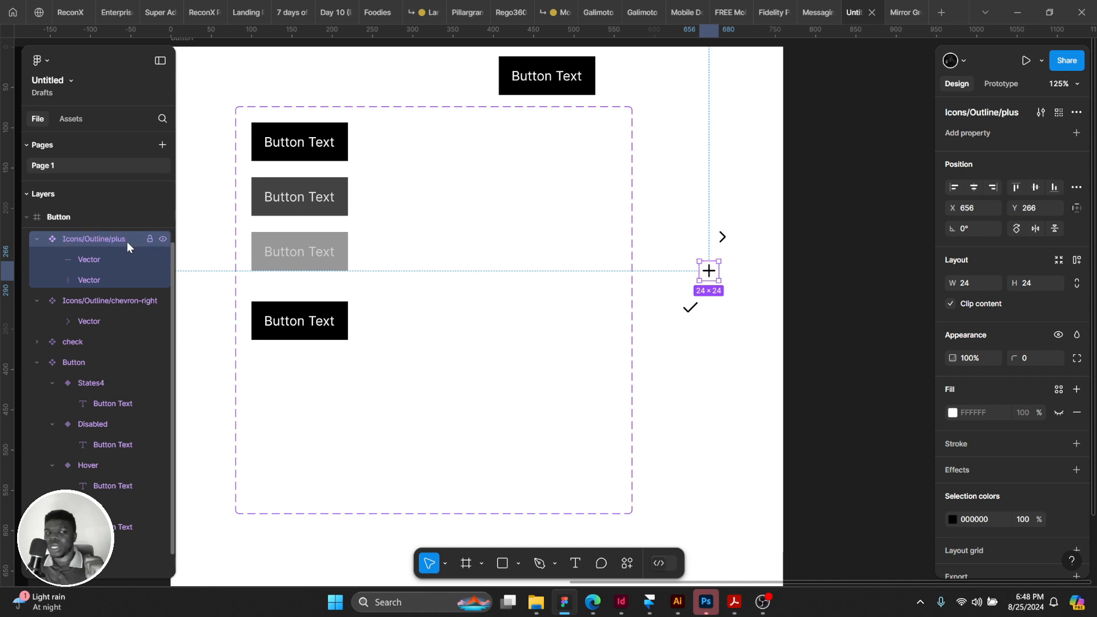
Rename the check icon component as Icons/Outline/checkmark.
click(692, 309)
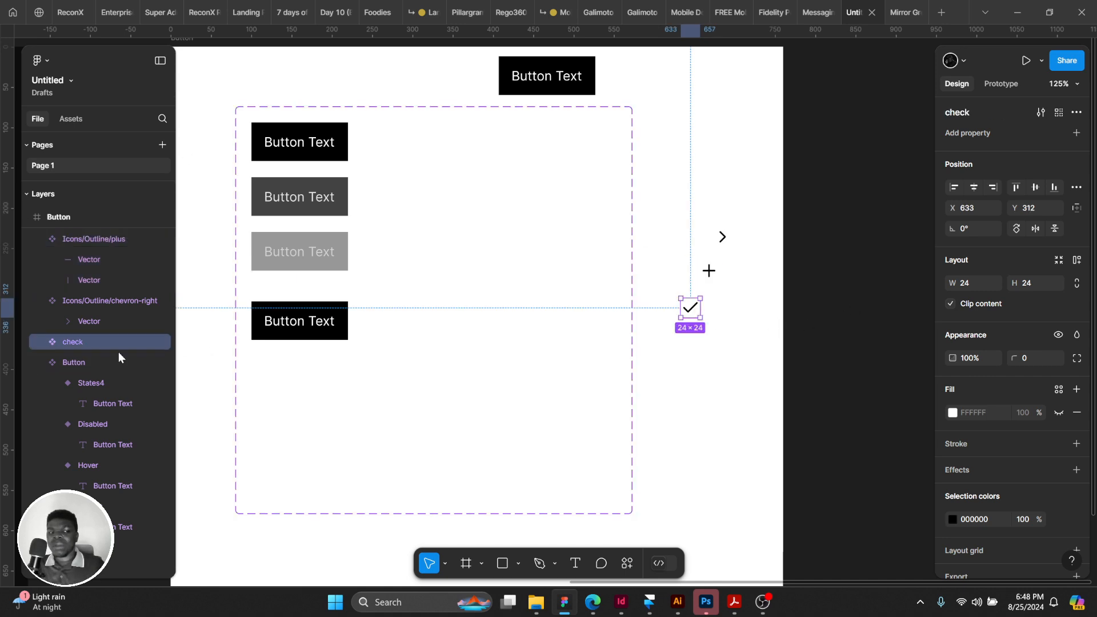
double_click(81, 339)
key(ctrl+v)
key(ctrl+shift+Left)
key(ctrl+shift+Left)
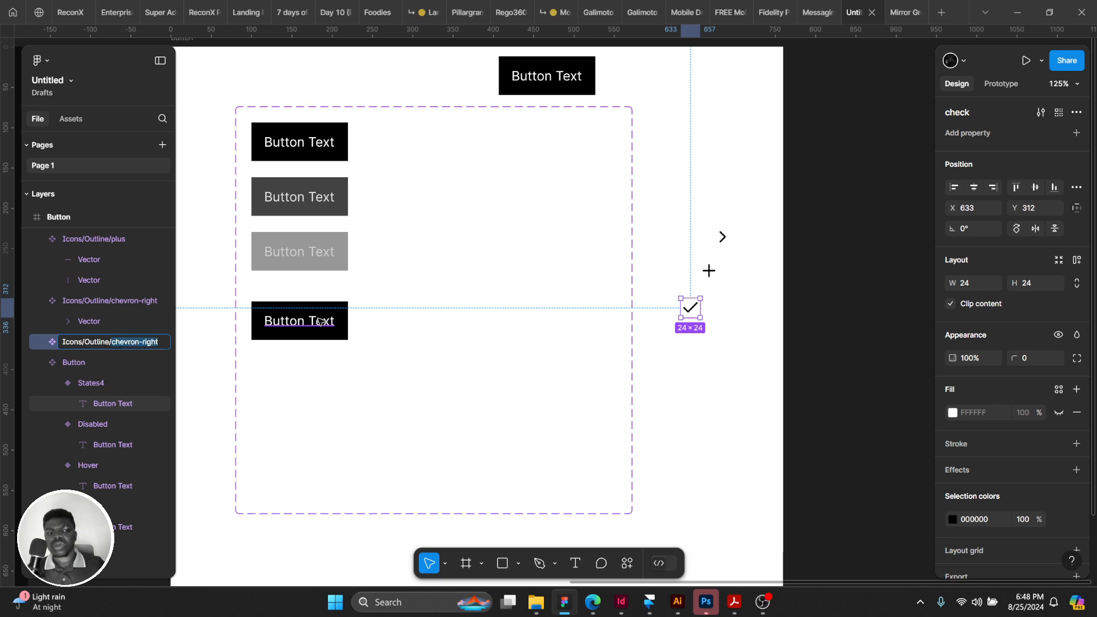
text(checkmark)
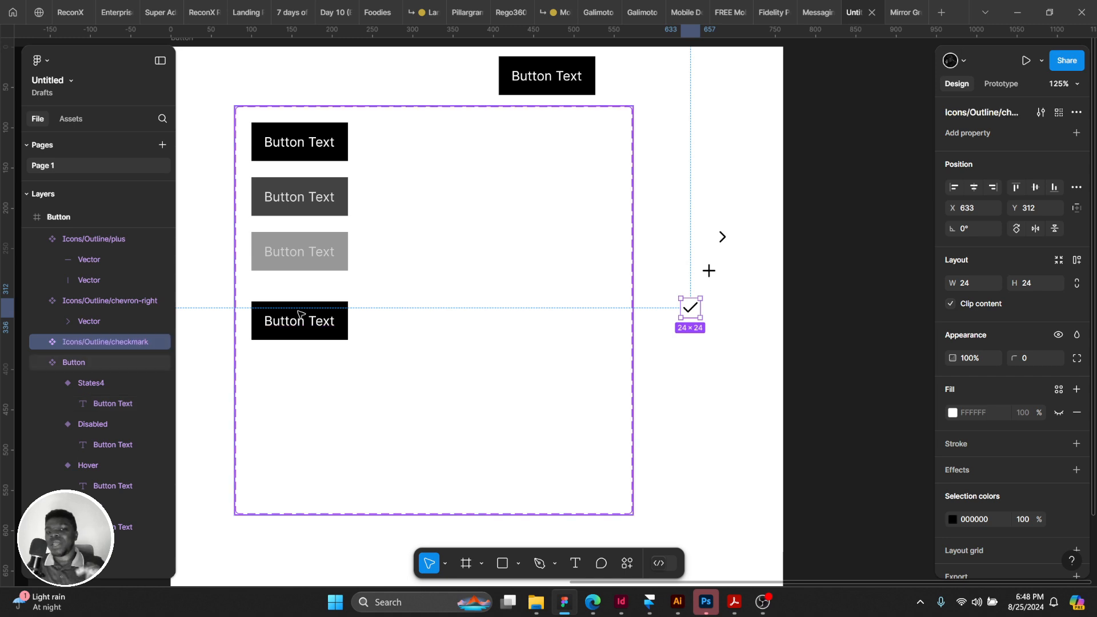
click(655, 265)
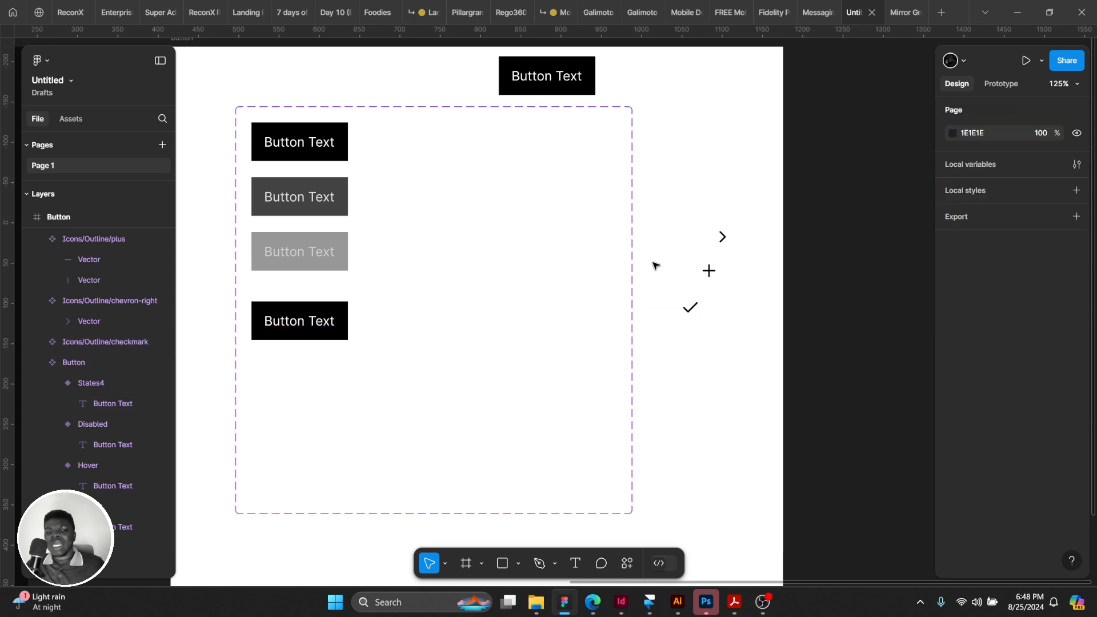
Place an instance of the checkmark component from the local assets above the three icon components.
click(724, 237)
click(689, 308)
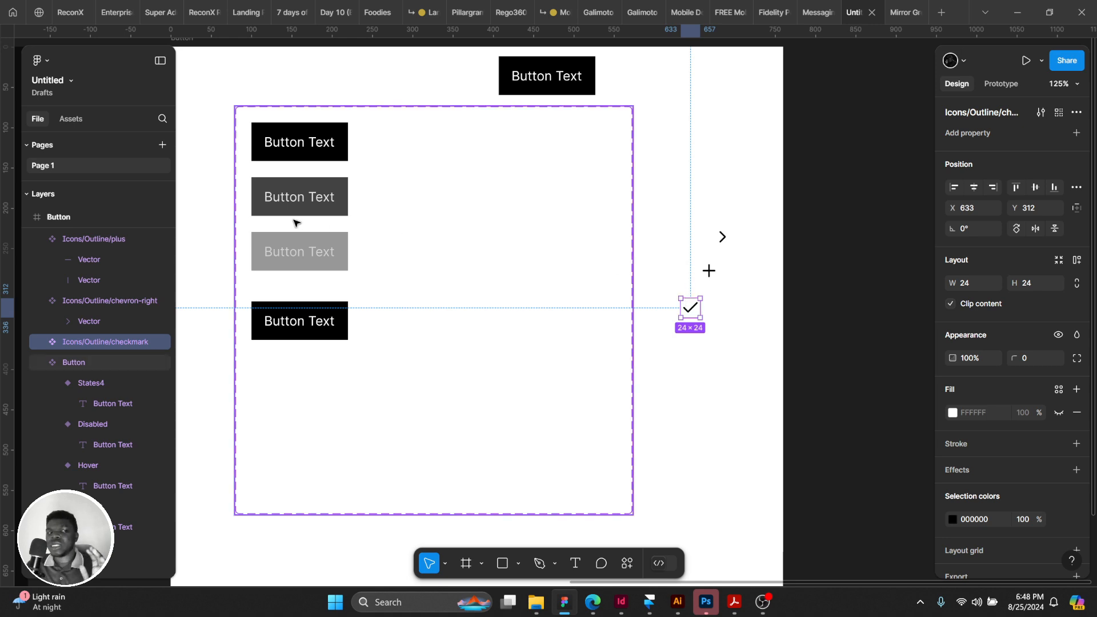
click(71, 119)
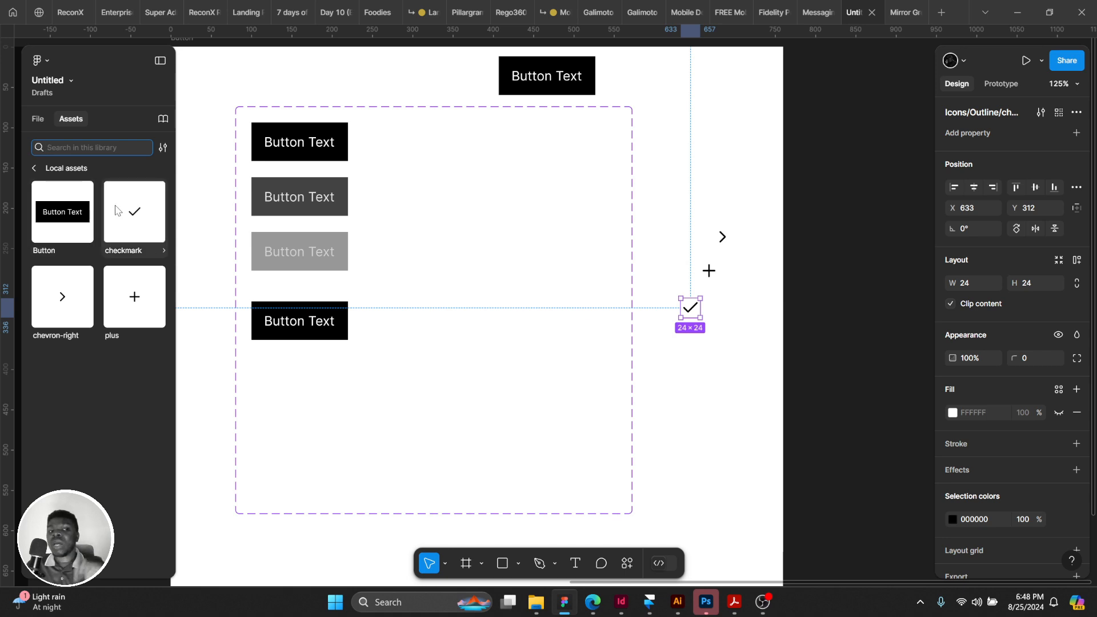
click(164, 152)
click(167, 201)
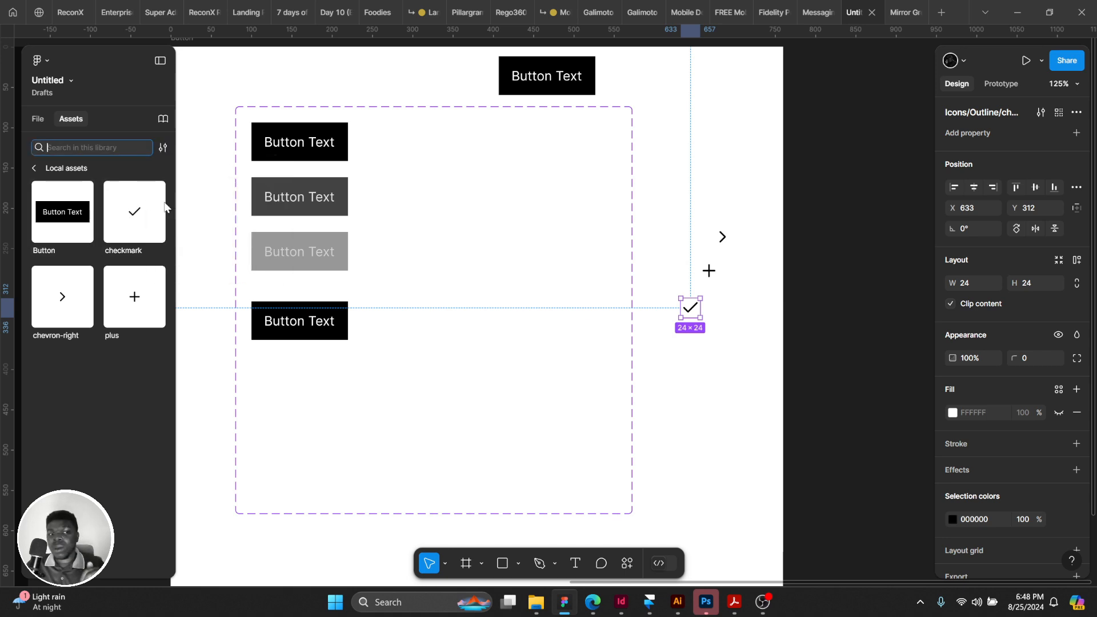
drag(146, 215, 726, 151)
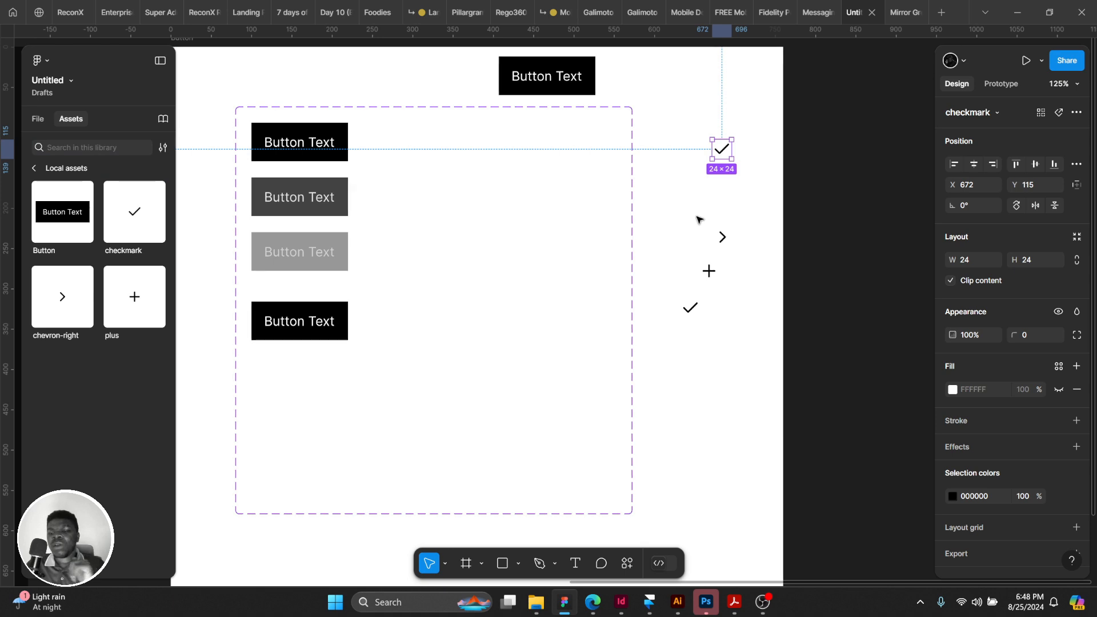
Browse the Icons and Outline folders among the components offered for swapping the checkmark instance.
click(987, 115)
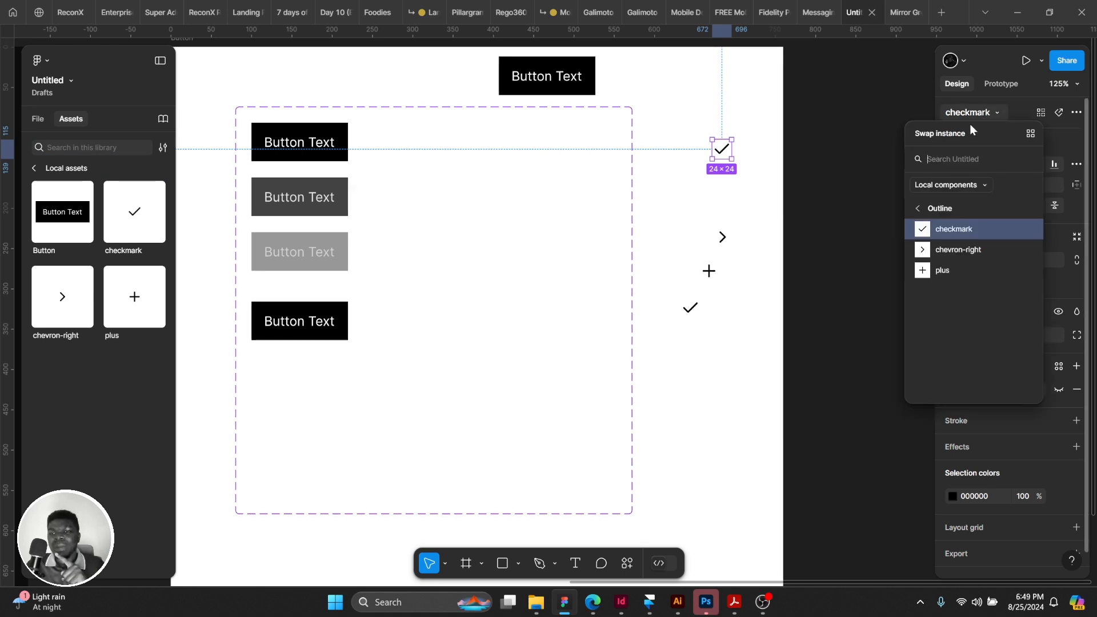
click(937, 208)
click(936, 210)
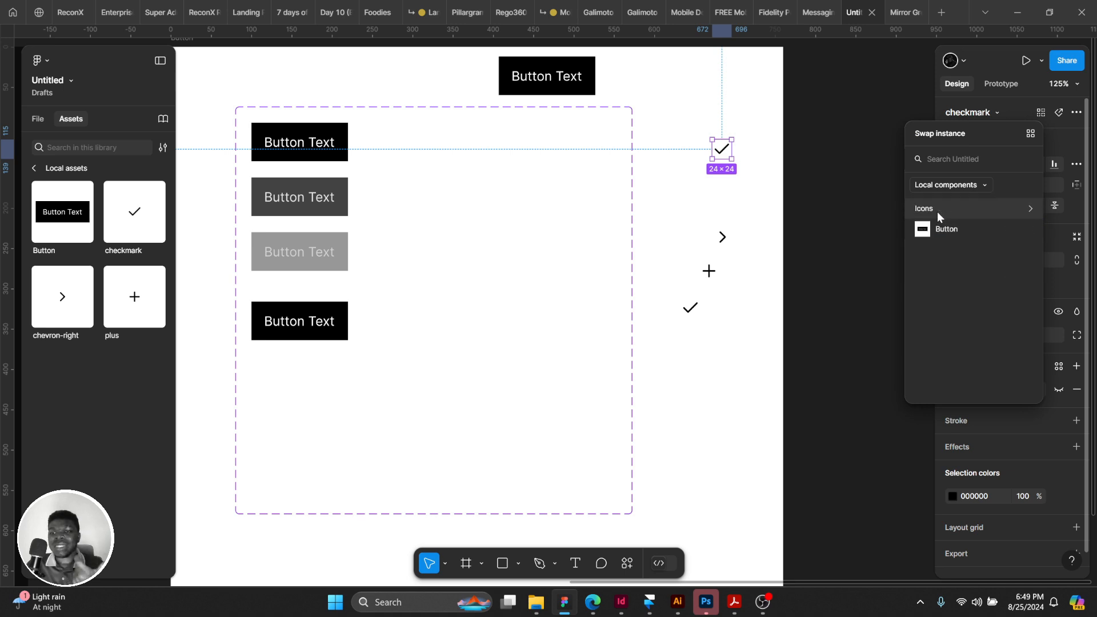
click(948, 207)
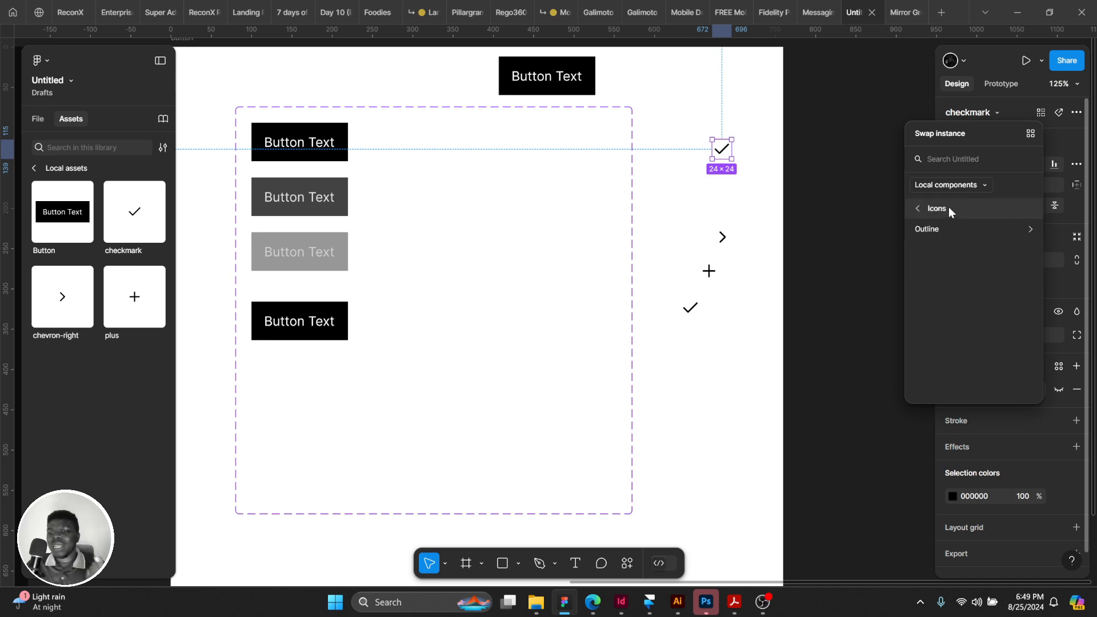
click(930, 233)
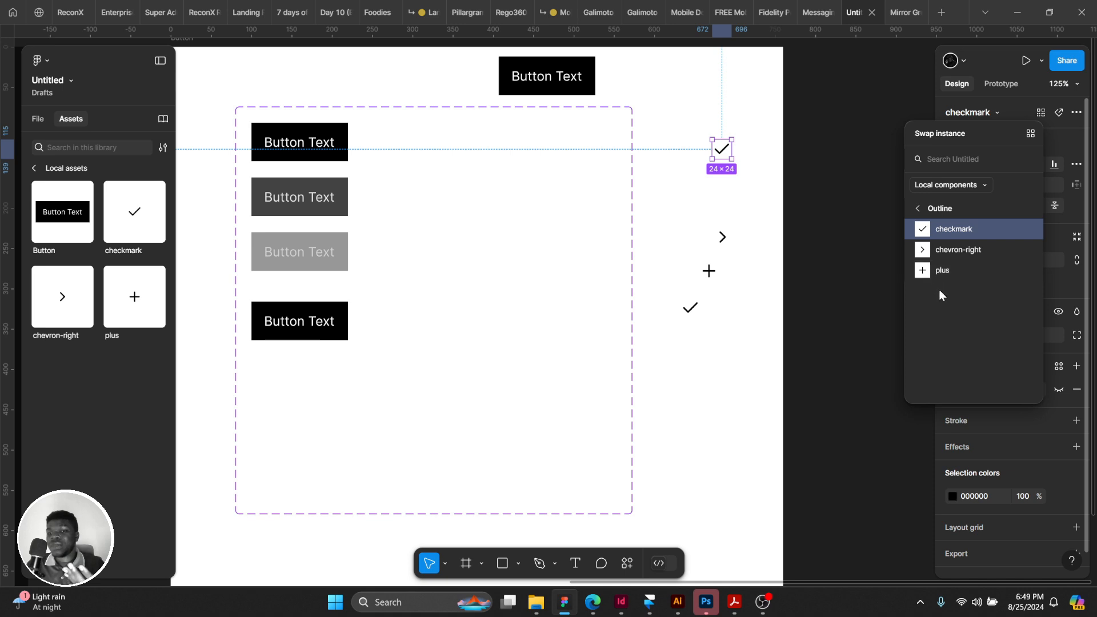
click(933, 209)
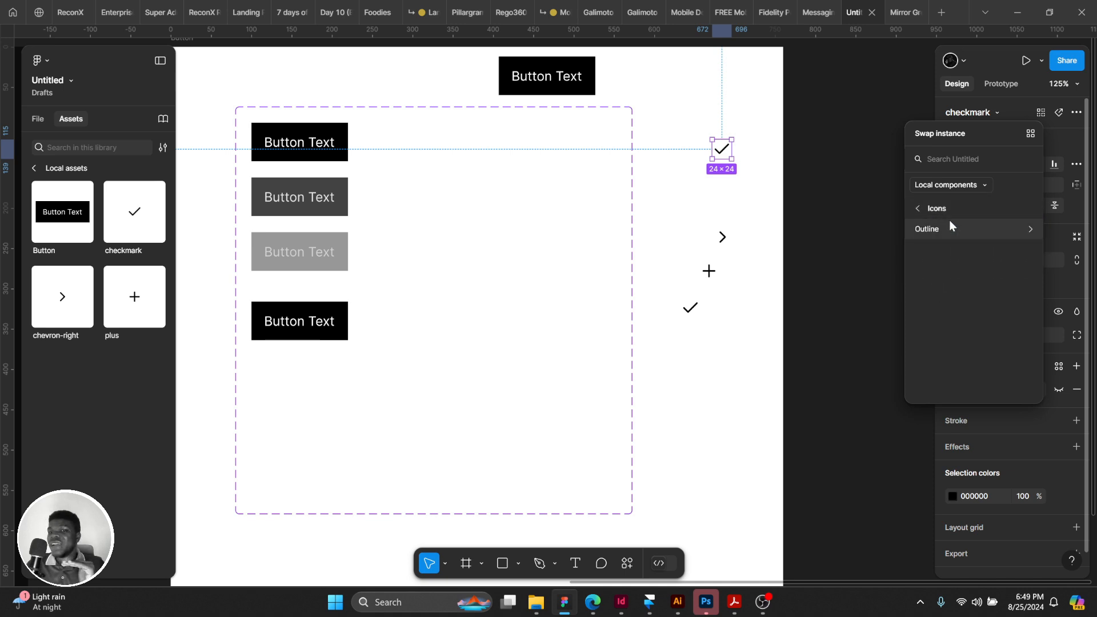
click(951, 226)
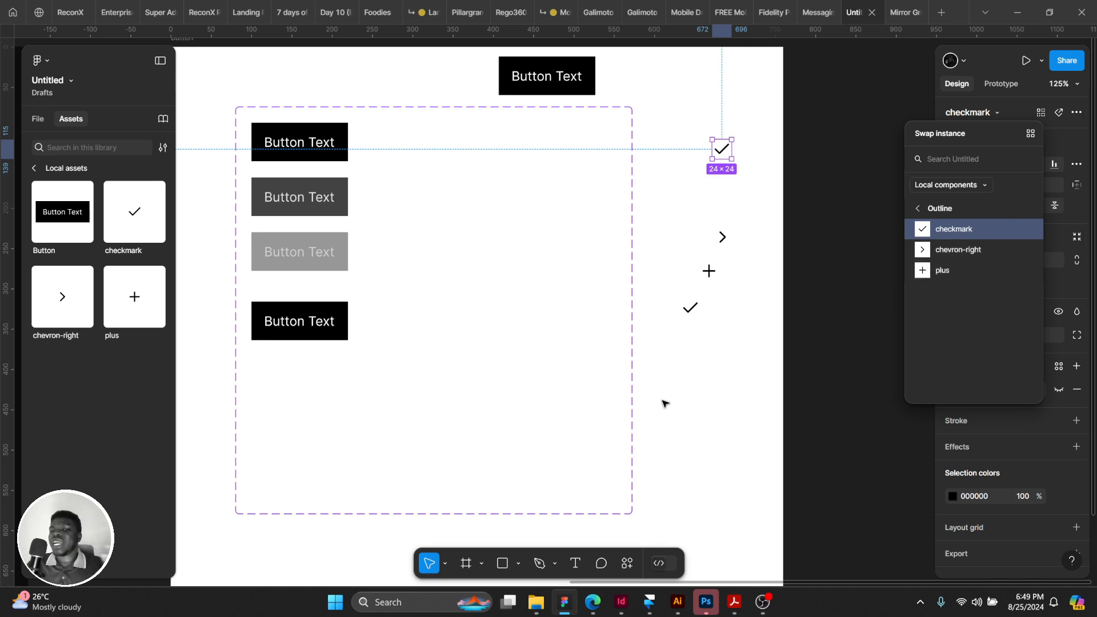
Swap the checkmark instance for plus and afterward for chevron-right from the Outline icons.
click(951, 270)
click(969, 113)
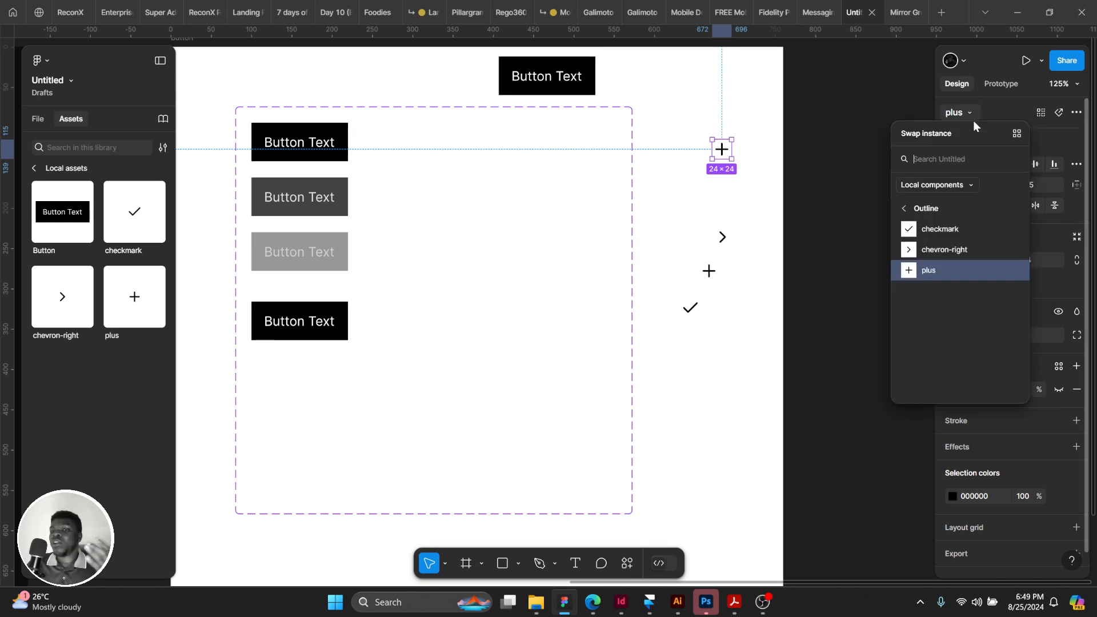
click(947, 251)
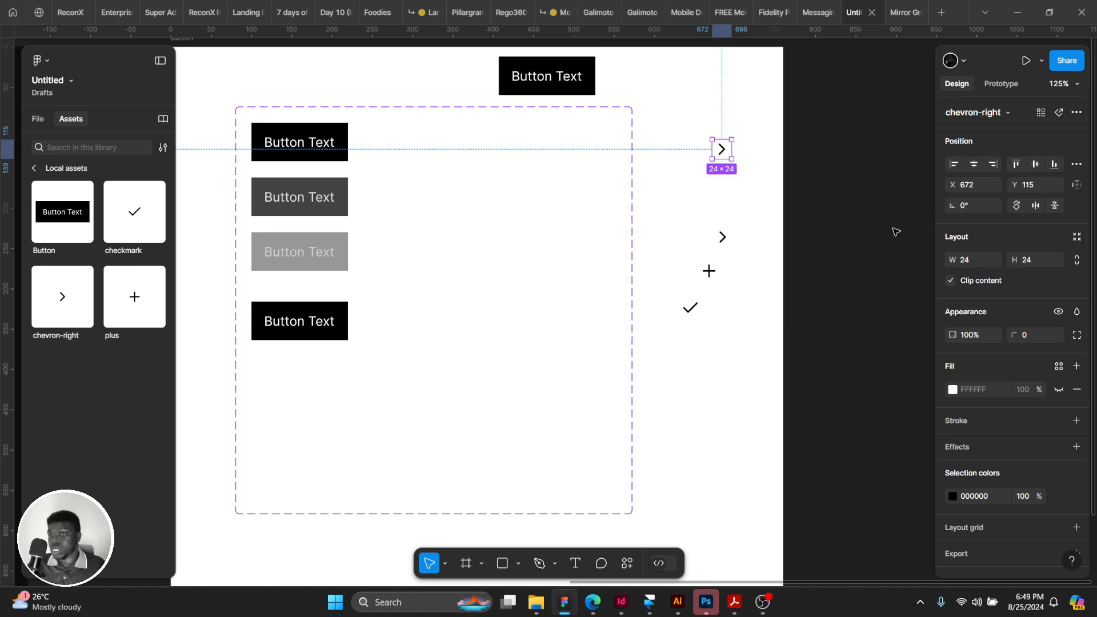
Go to the main component of the chevron-right instance and select the instance again.
scroll(851, 234, left, 2)
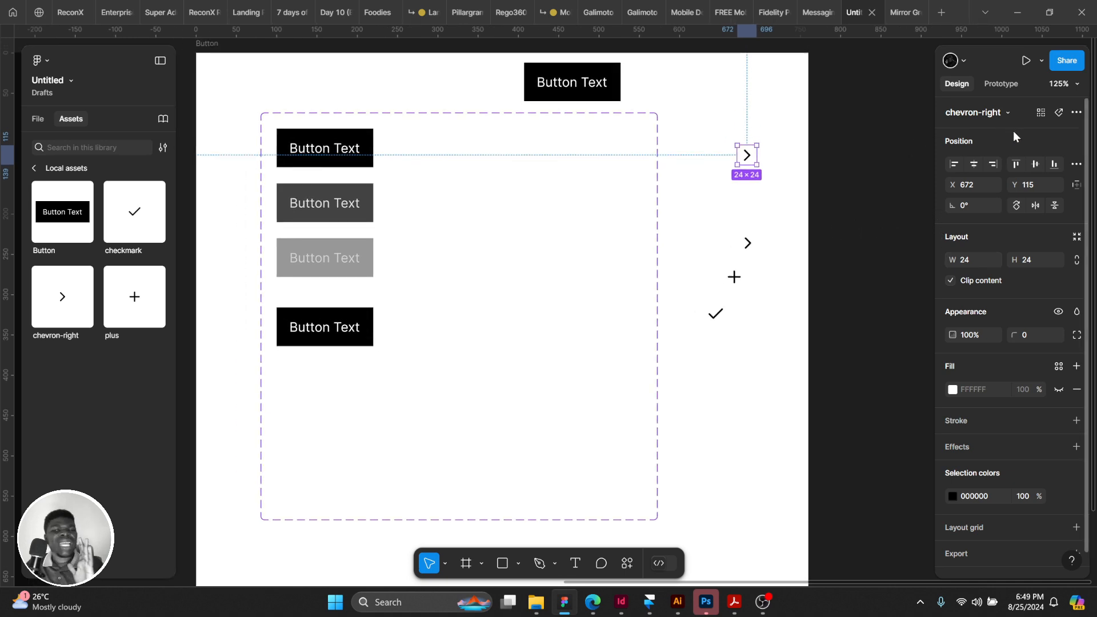
click(1059, 115)
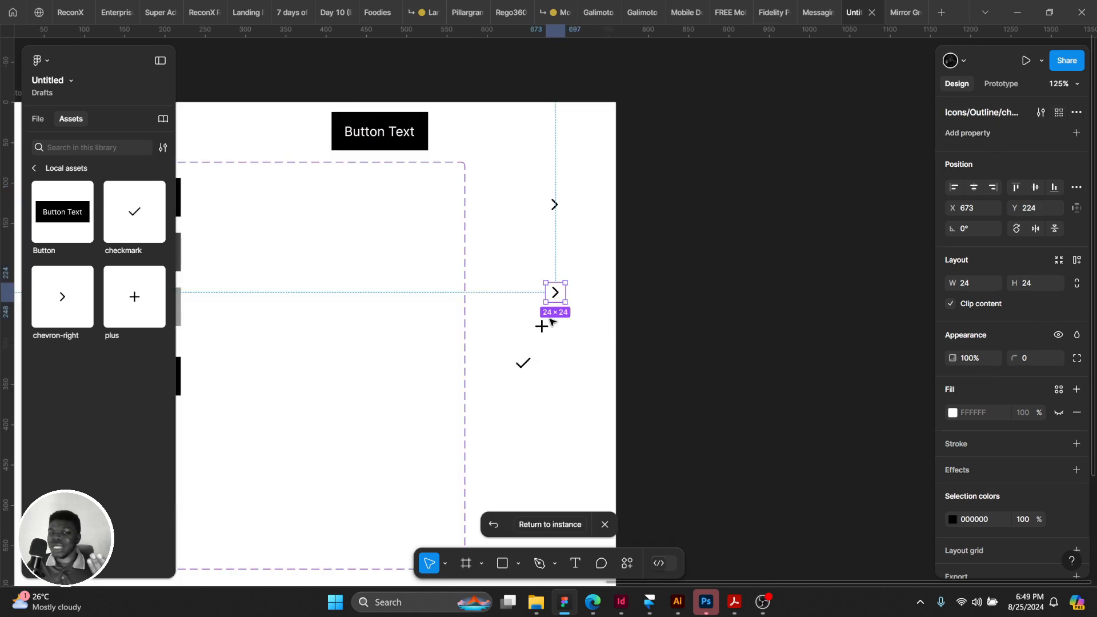
click(554, 203)
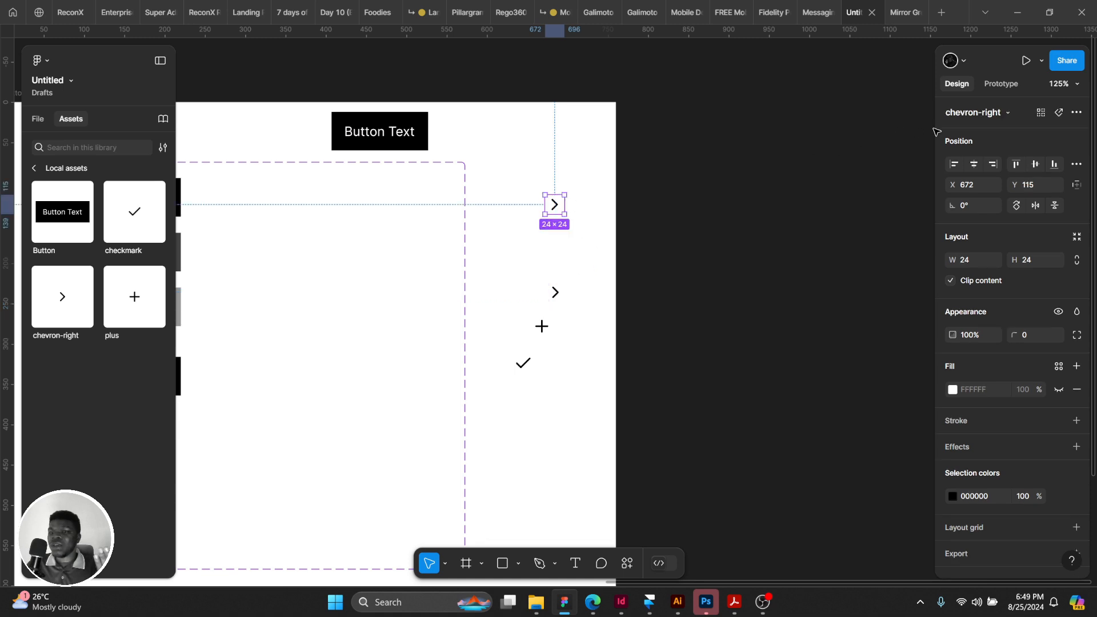
Detach the chevron-right instance from its main component.
scroll(647, 186, down, 3)
scroll(646, 186, left, 5)
right_click(696, 122)
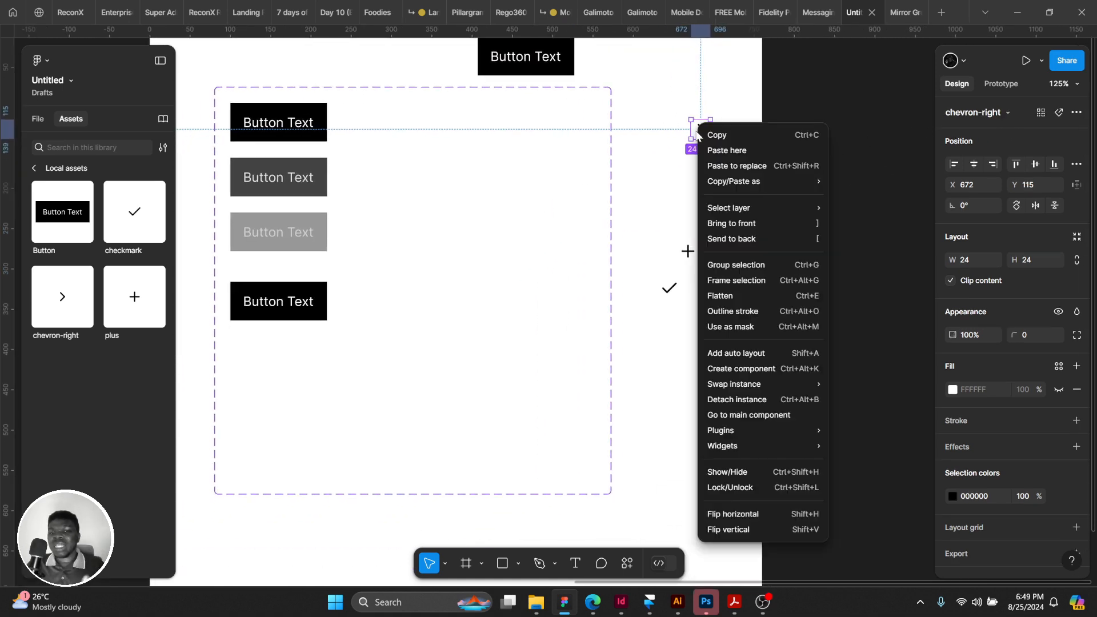
click(775, 400)
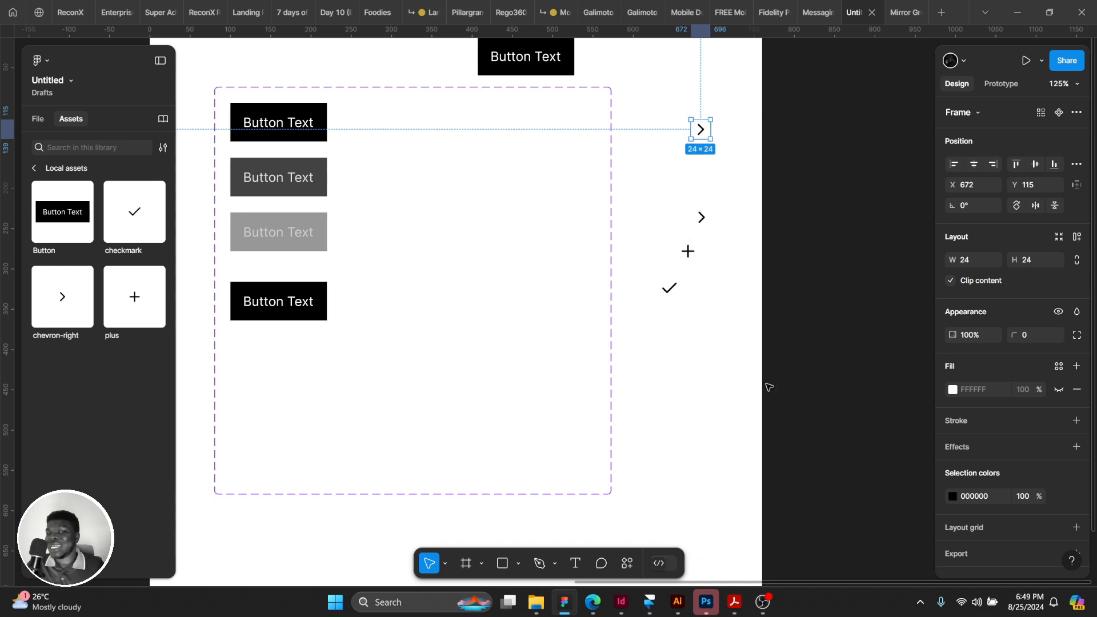
Move the lower end point of the detached chevron's vector path and undo the reshaping.
click(710, 156)
click(700, 130)
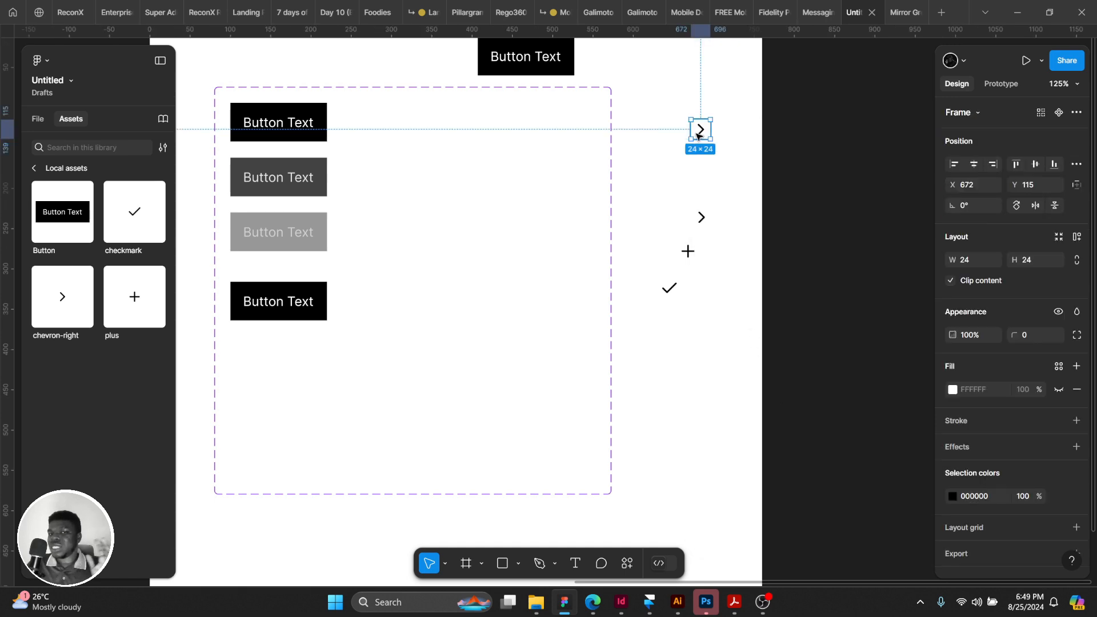
double_click(698, 127)
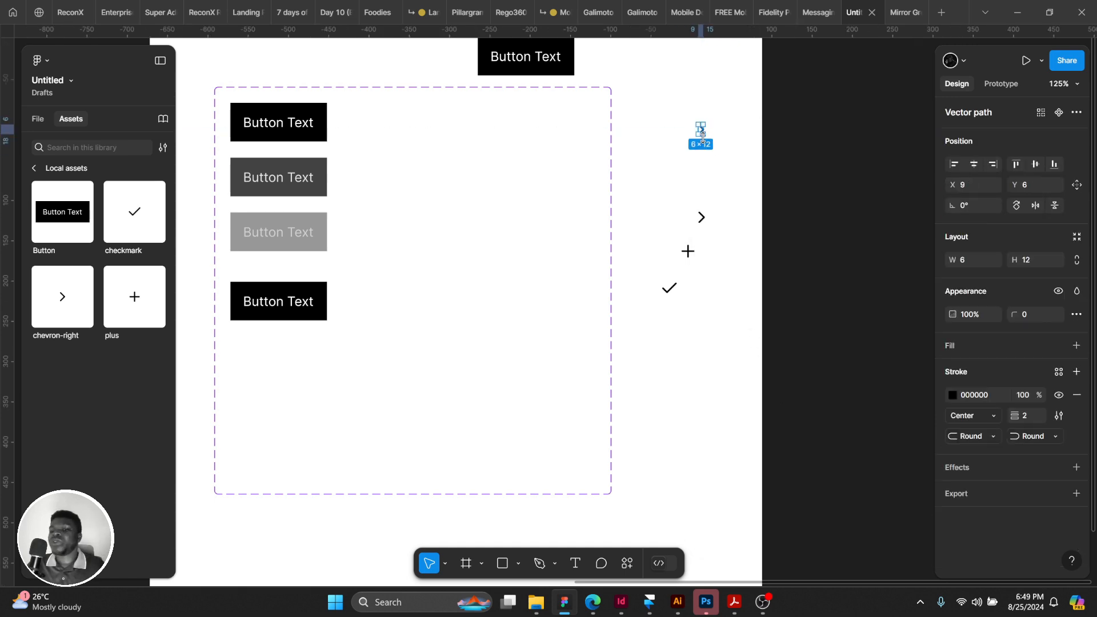
scroll(701, 136, up, 10)
double_click(691, 104)
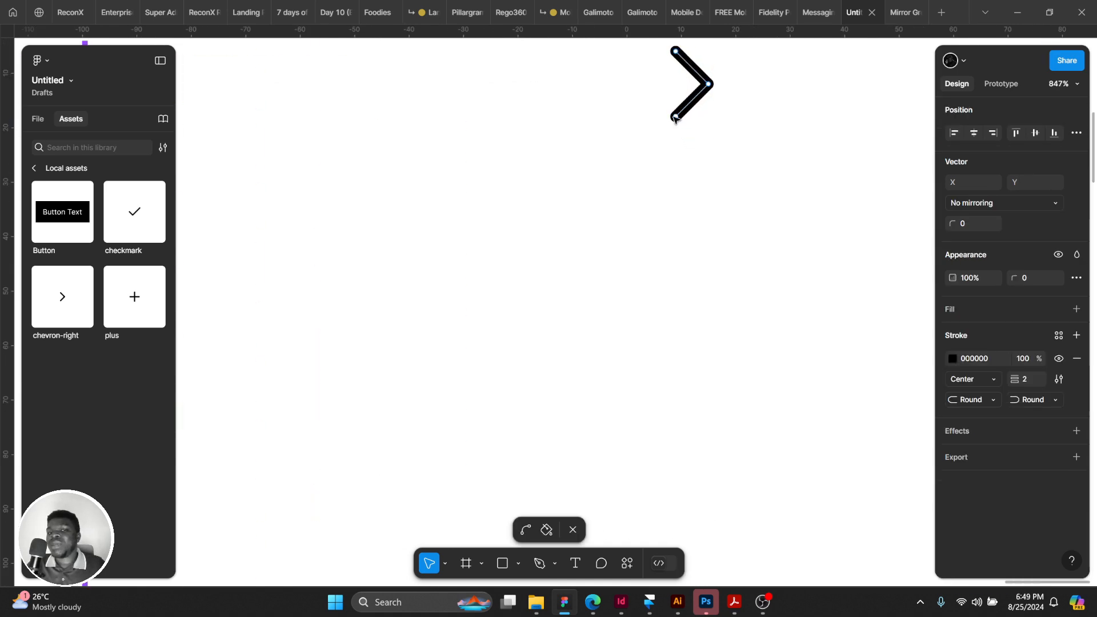
drag(675, 117, 733, 118)
key(ctrl+z)
key(ctrl+z)
Undo the detaching so that the upper chevron is an instance of its main component again.
scroll(806, 113, down, 4)
drag(741, 181, 663, 298)
click(663, 296)
click(667, 204)
click(686, 209)
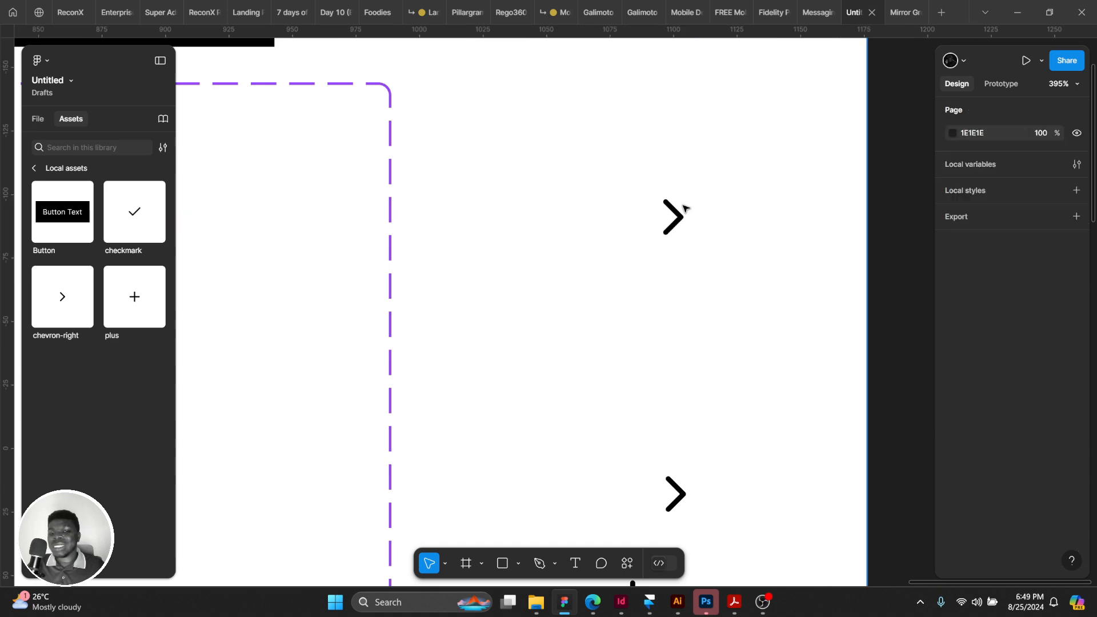
double_click(677, 209)
click(680, 202)
click(678, 199)
click(669, 205)
key(ctrl+z)
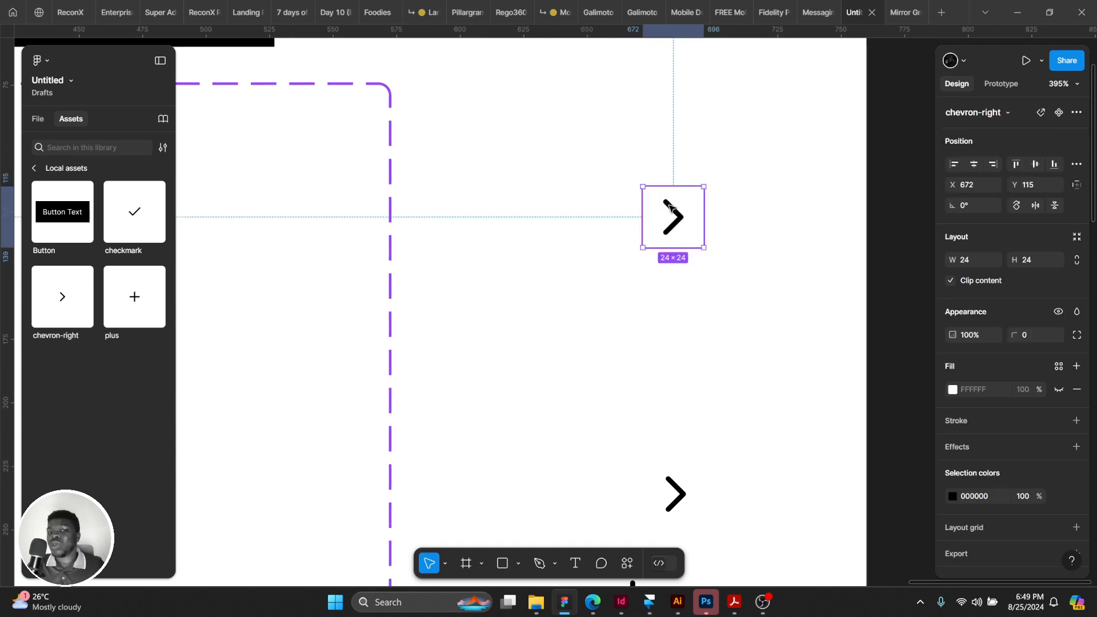
Try to edit the vector shape inside the chevron-right instance.
double_click(668, 204)
drag(669, 203, 658, 205)
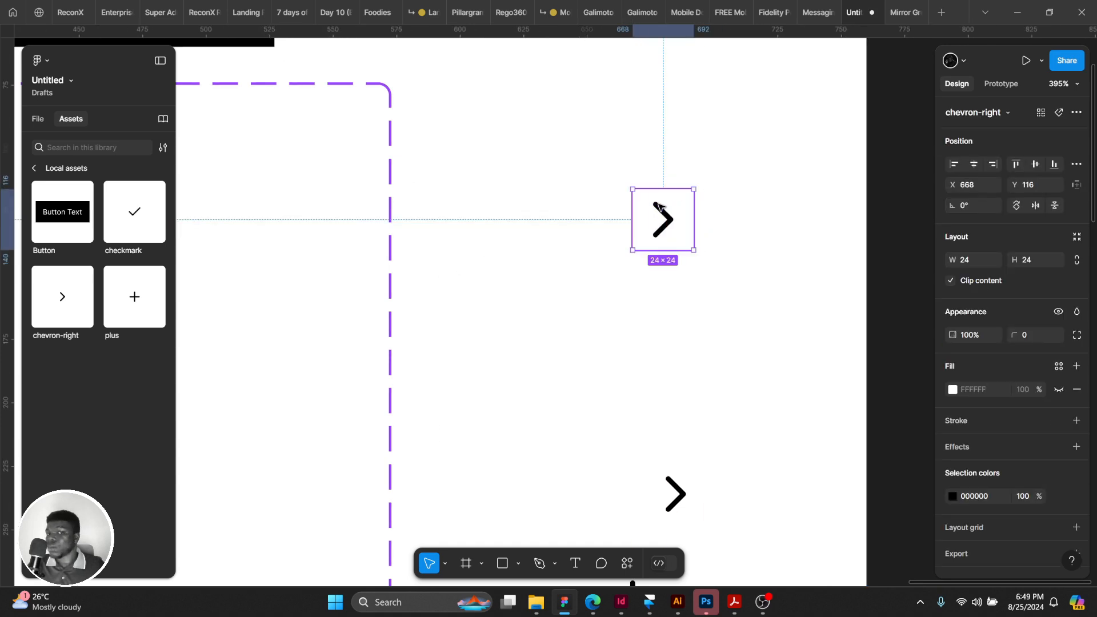
double_click(658, 205)
click(641, 199)
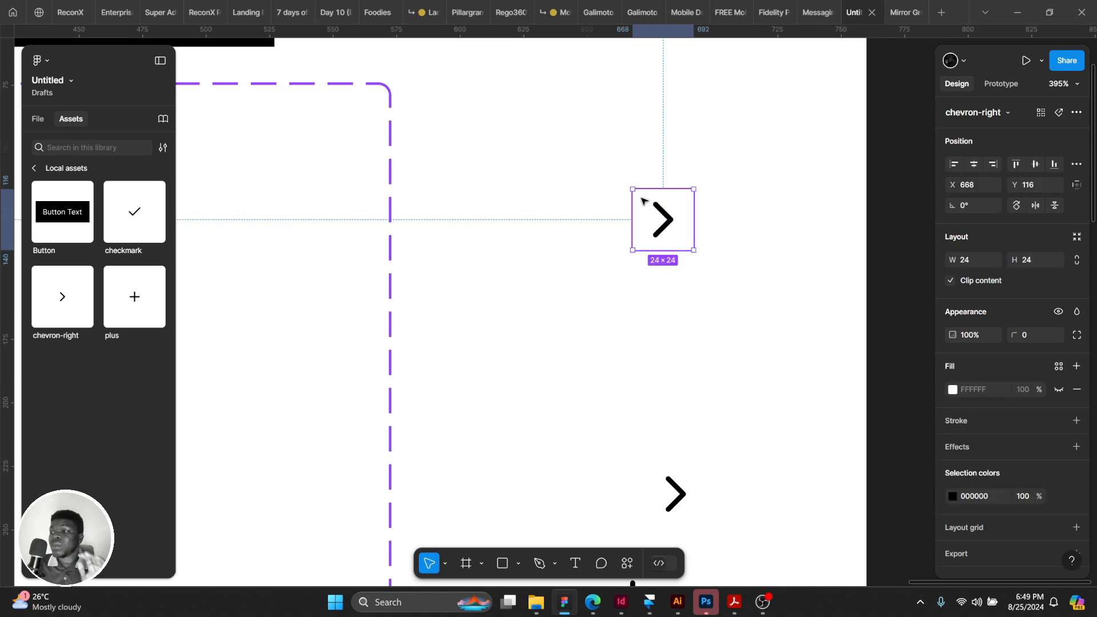
double_click(668, 216)
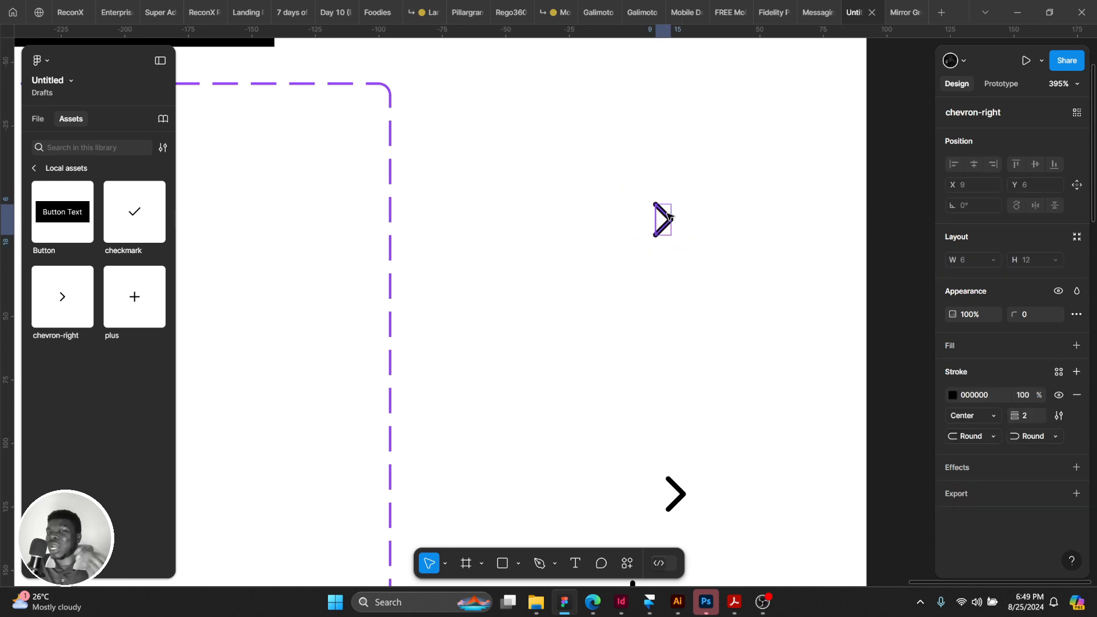
click(637, 211)
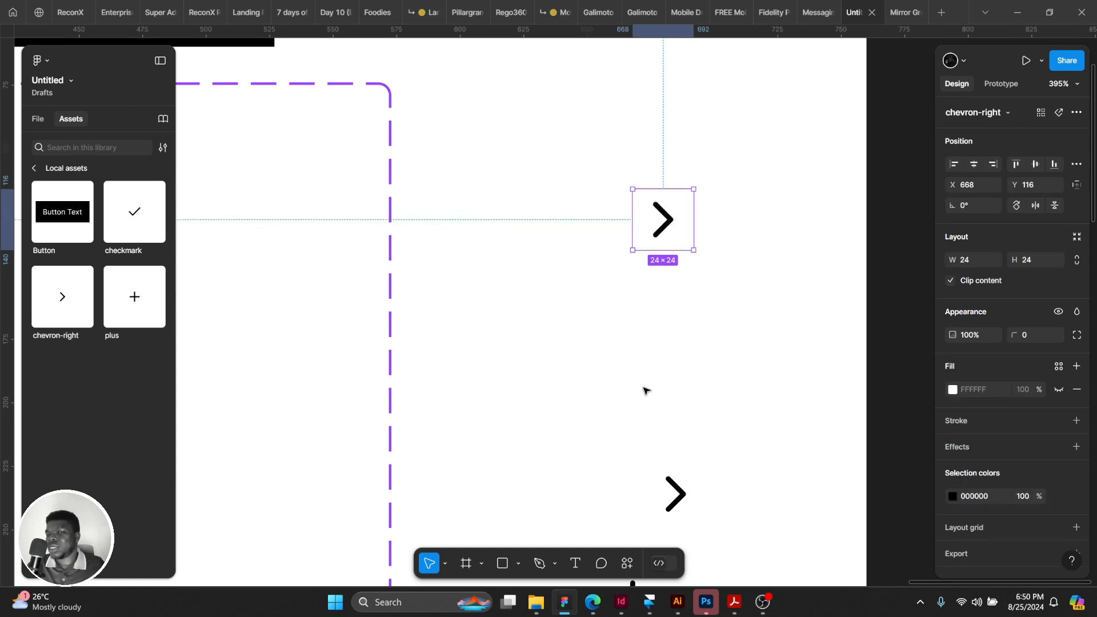
Show the further actions available for the chevron-right instance, including Detach instance.
click(1077, 112)
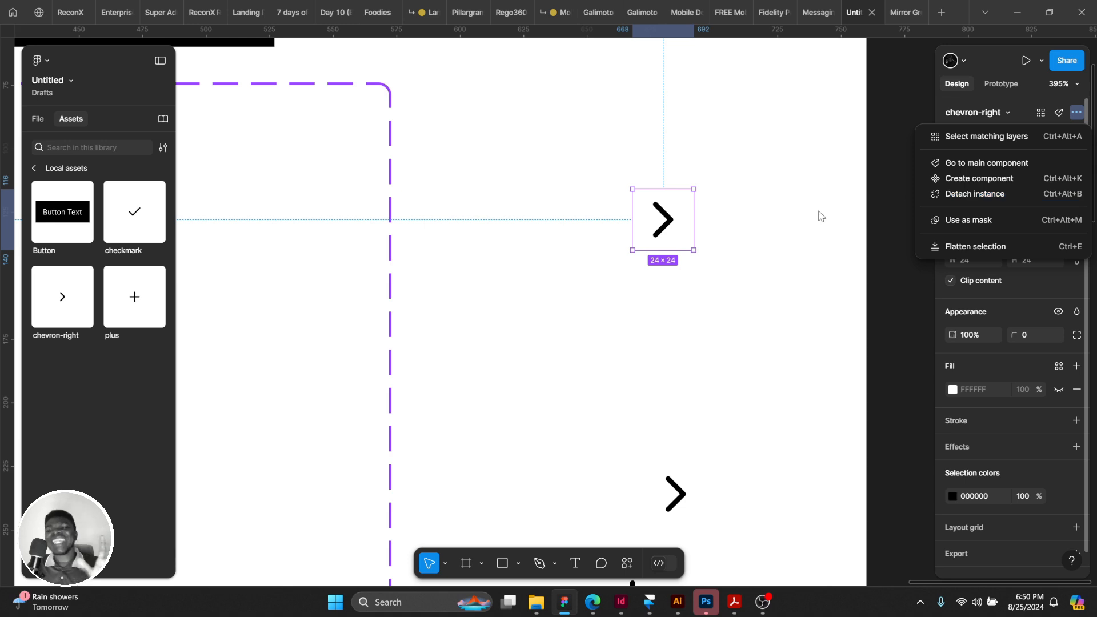
click(800, 196)
Delete the chevron-right instance and select the main chevron-right component on the canvas.
scroll(718, 247, down, 4)
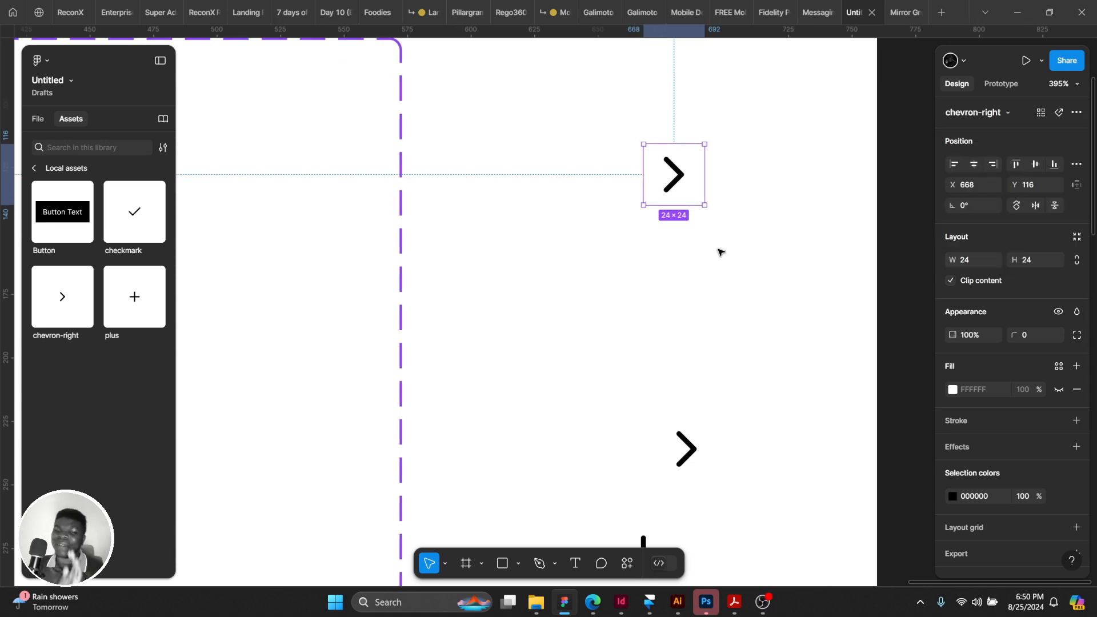
ctrl+scroll(580, 240, down, 2)
scroll(614, 254, up, 3)
drag(615, 255, 647, 317)
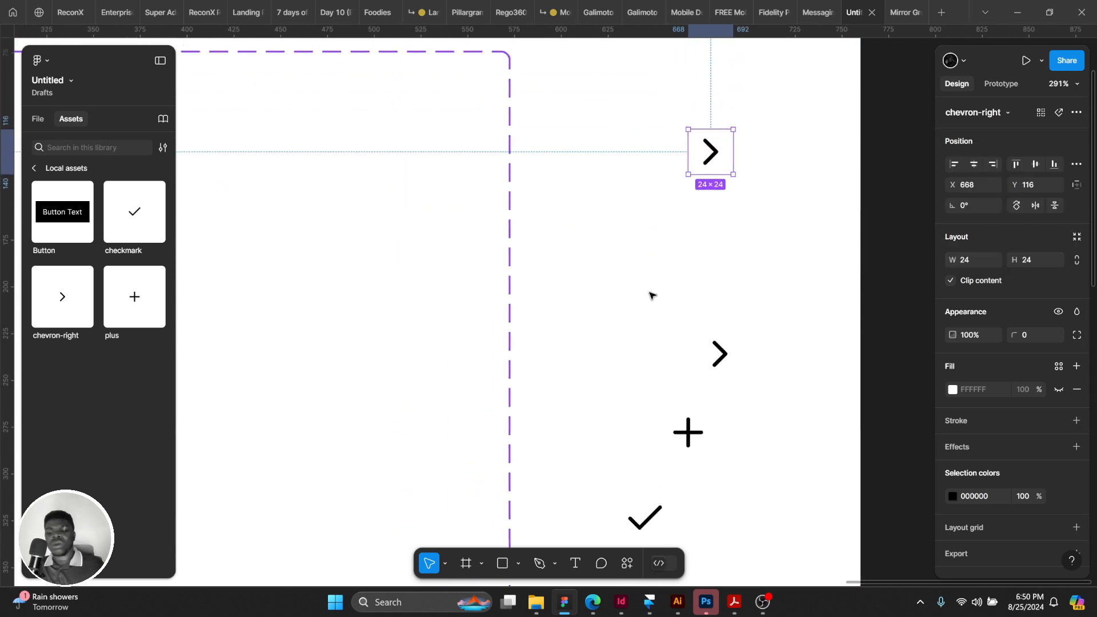
key(Delete)
drag(693, 224, 729, 118)
ctrl+scroll(661, 316, down, 5)
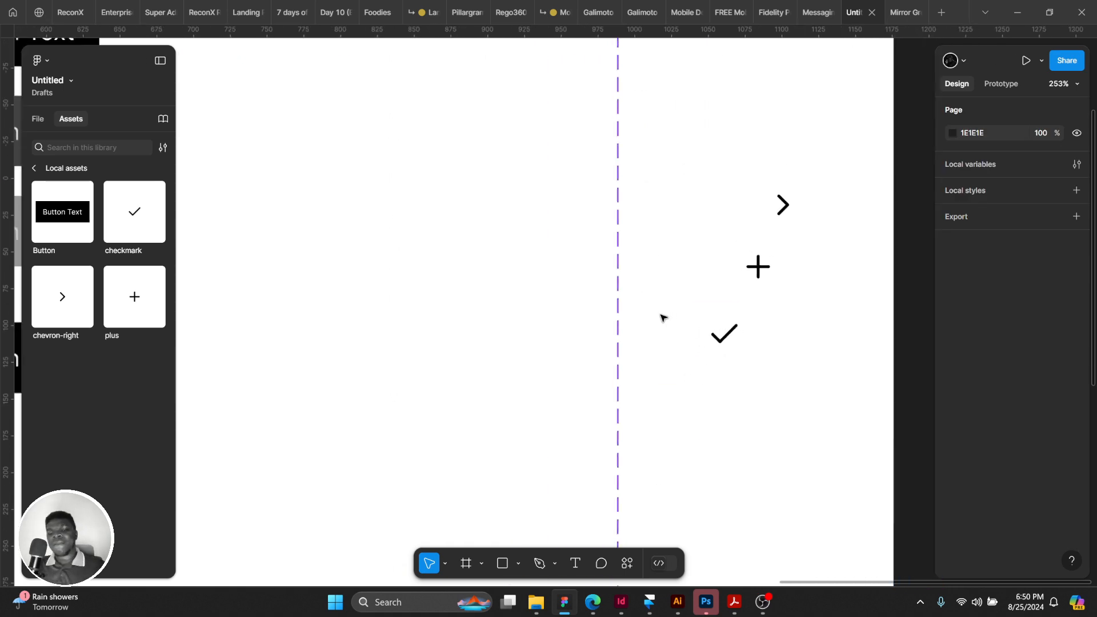
click(724, 257)
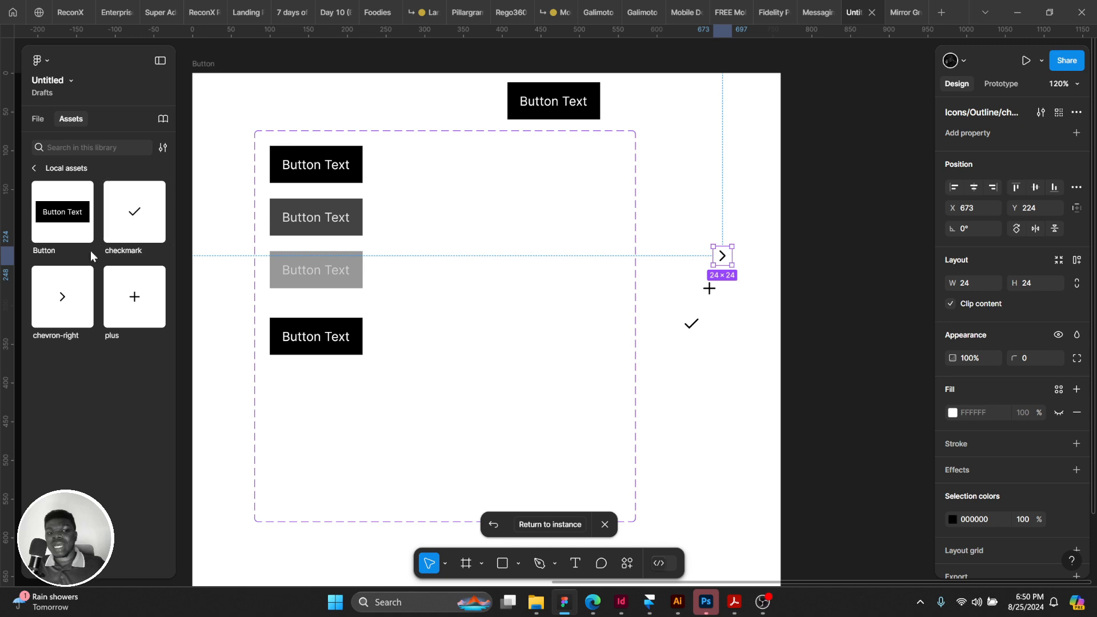
Place a chevron-right instance after the text in the lowest button variant and color it white (FFFFFF).
drag(55, 300, 365, 342)
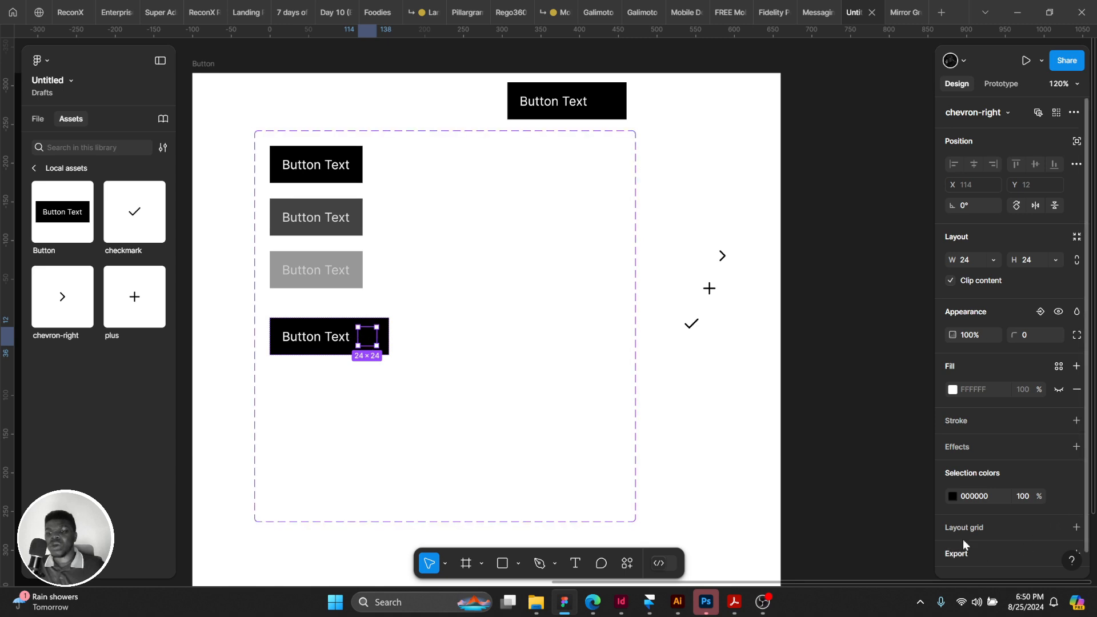
click(952, 496)
click(869, 358)
drag(869, 361, 728, 177)
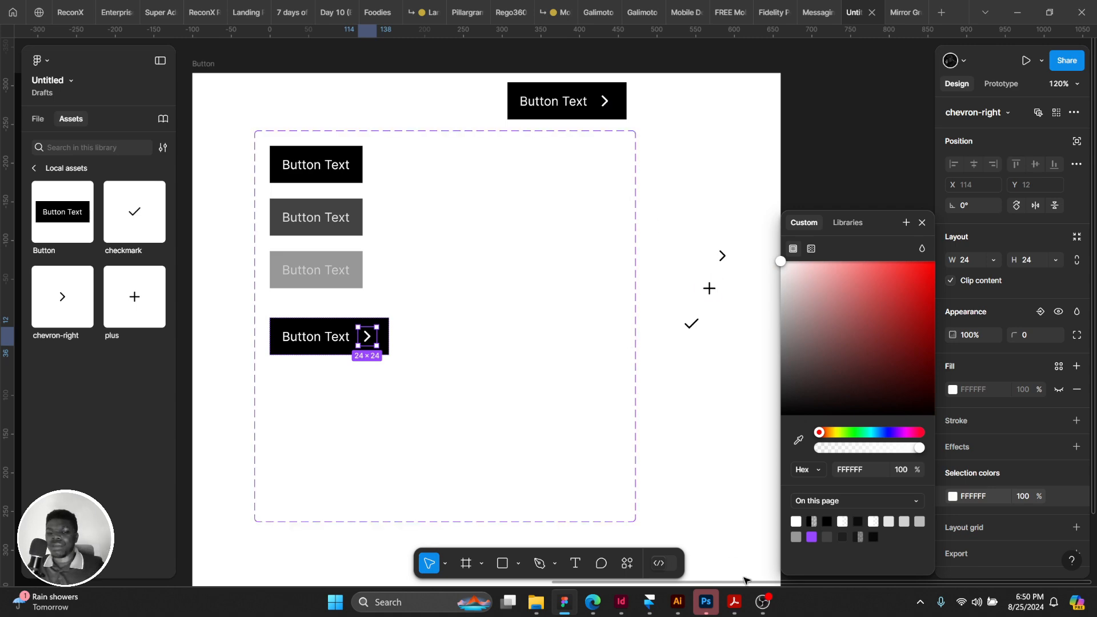
click(763, 602)
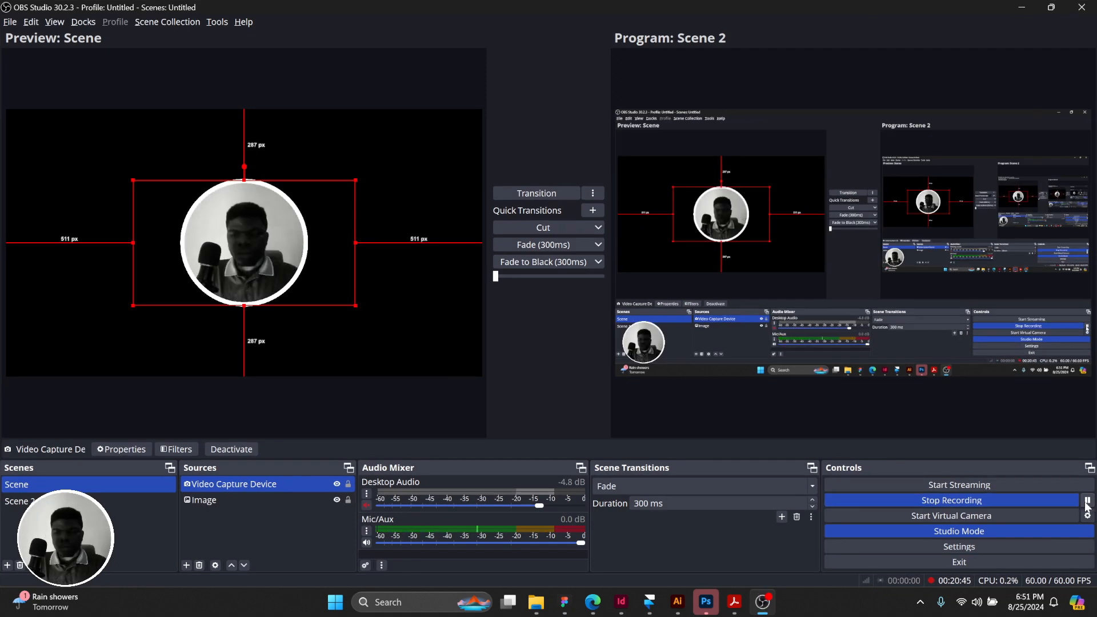
key(alt+Tab)
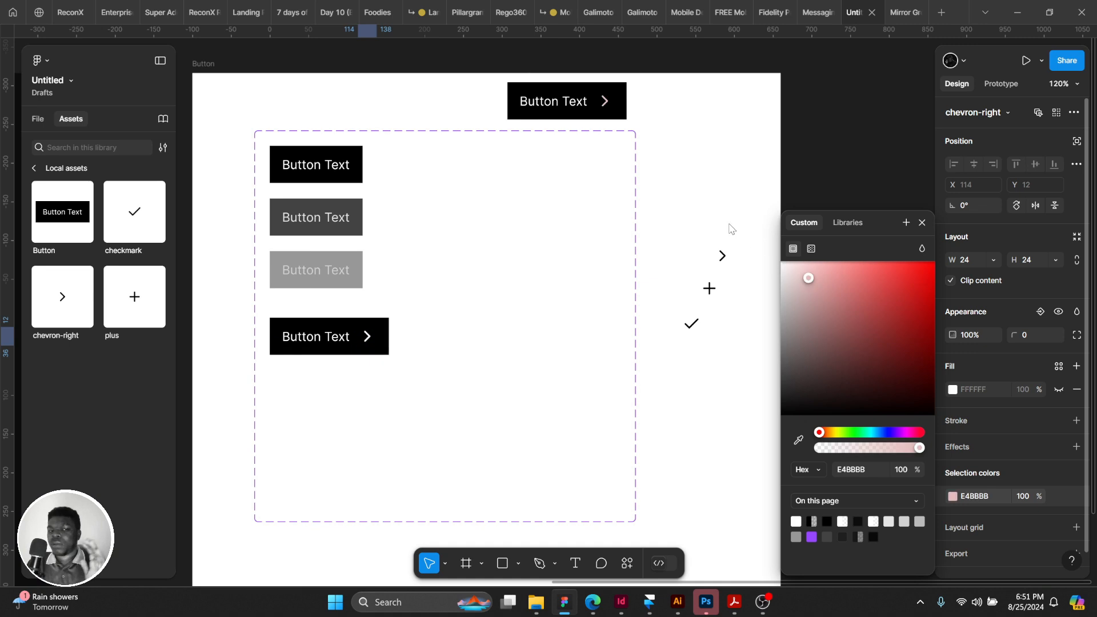
click(908, 227)
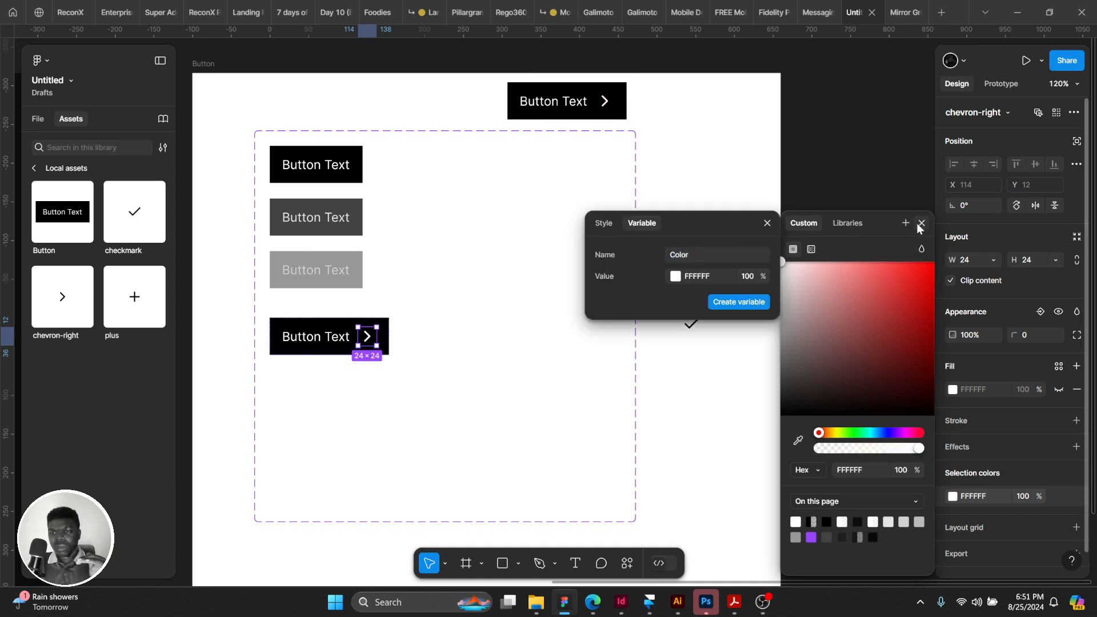
click(921, 223)
Set the stroke weight of the chevron vector inside the lowest button variant to 1.5.
scroll(619, 274, left, 3)
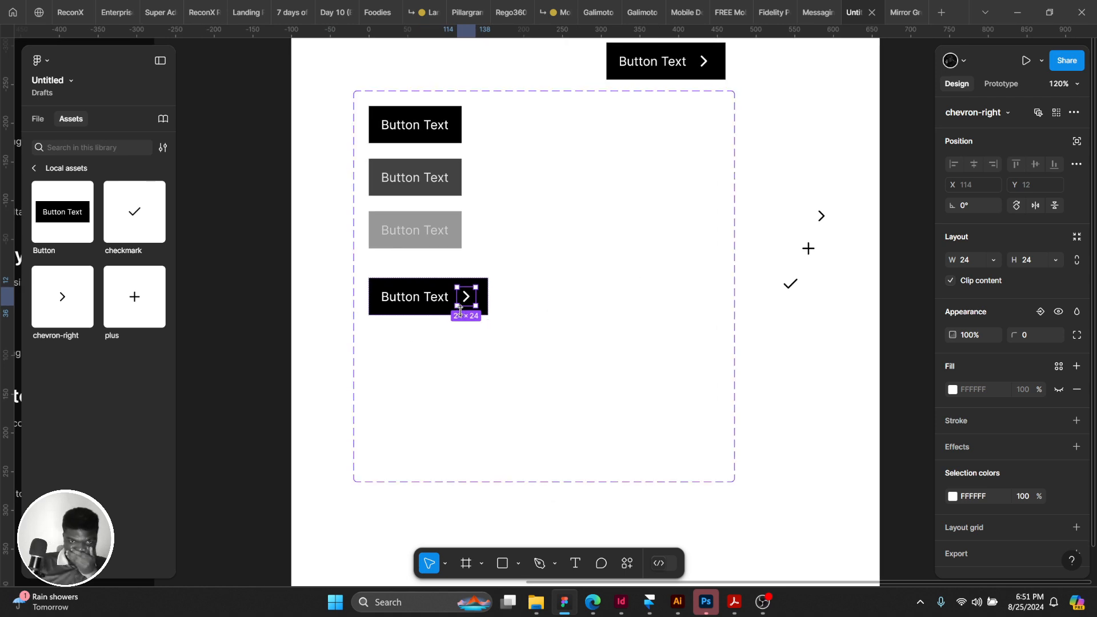
scroll(459, 310, up, 5)
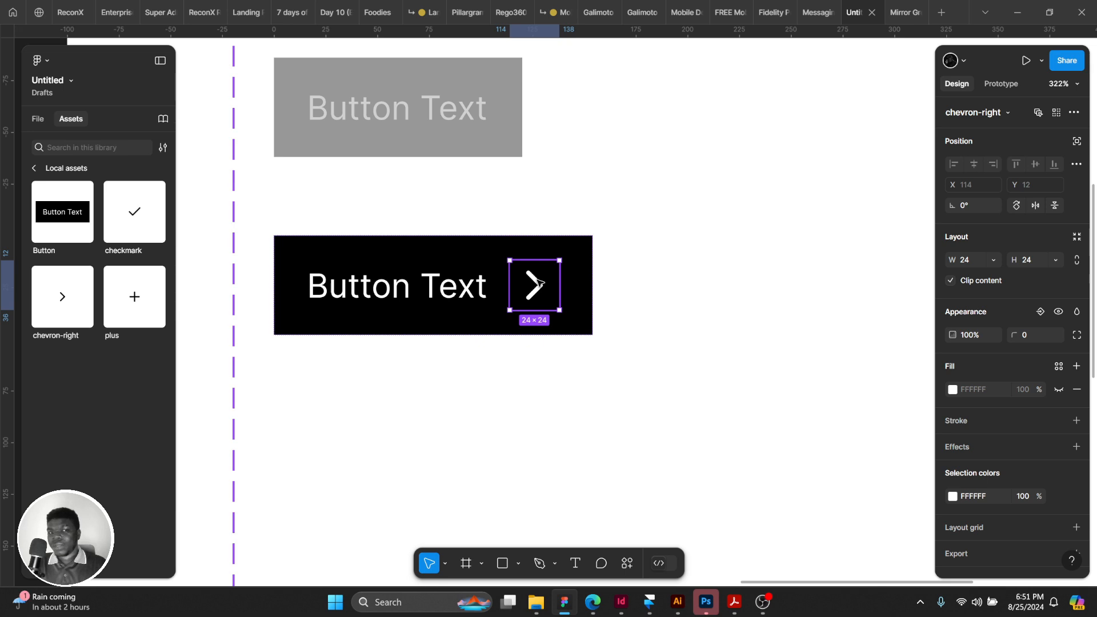
click(472, 250)
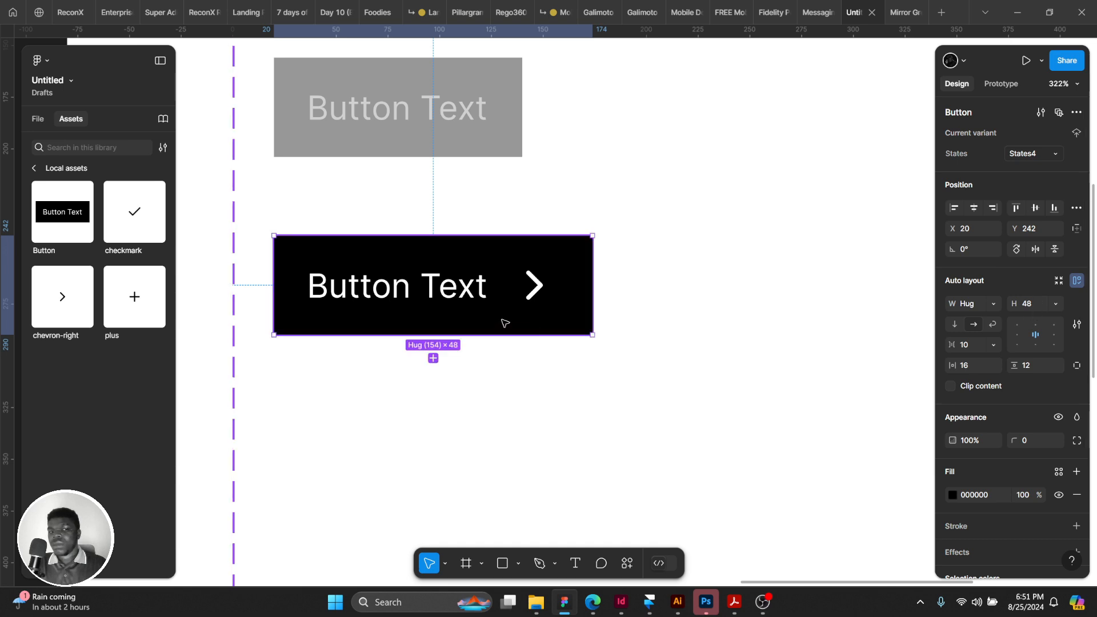
click(550, 301)
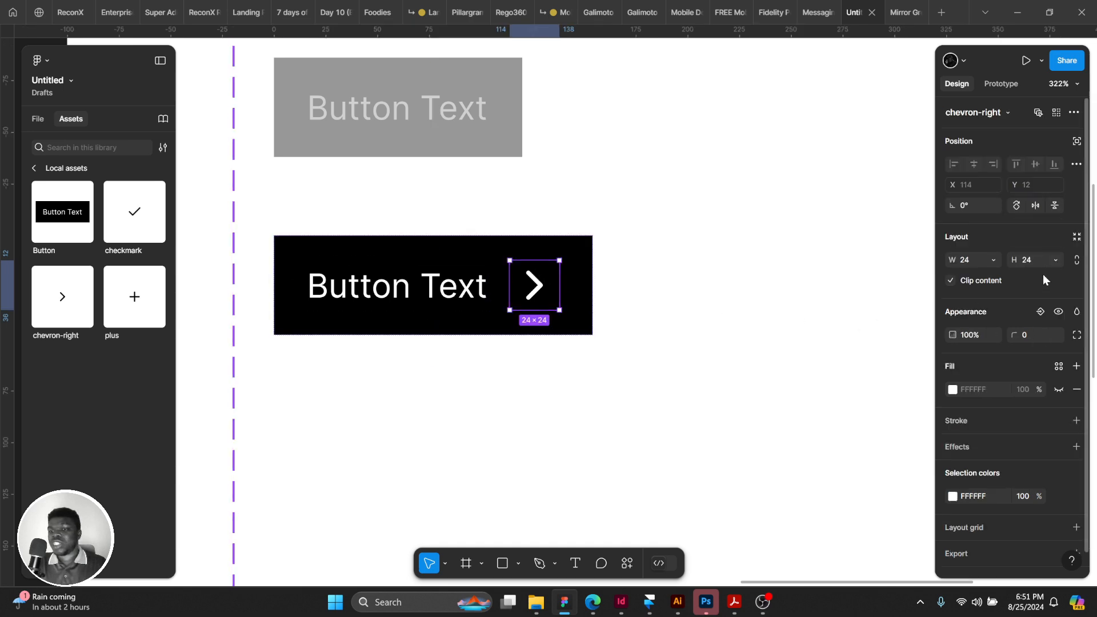
click(455, 285)
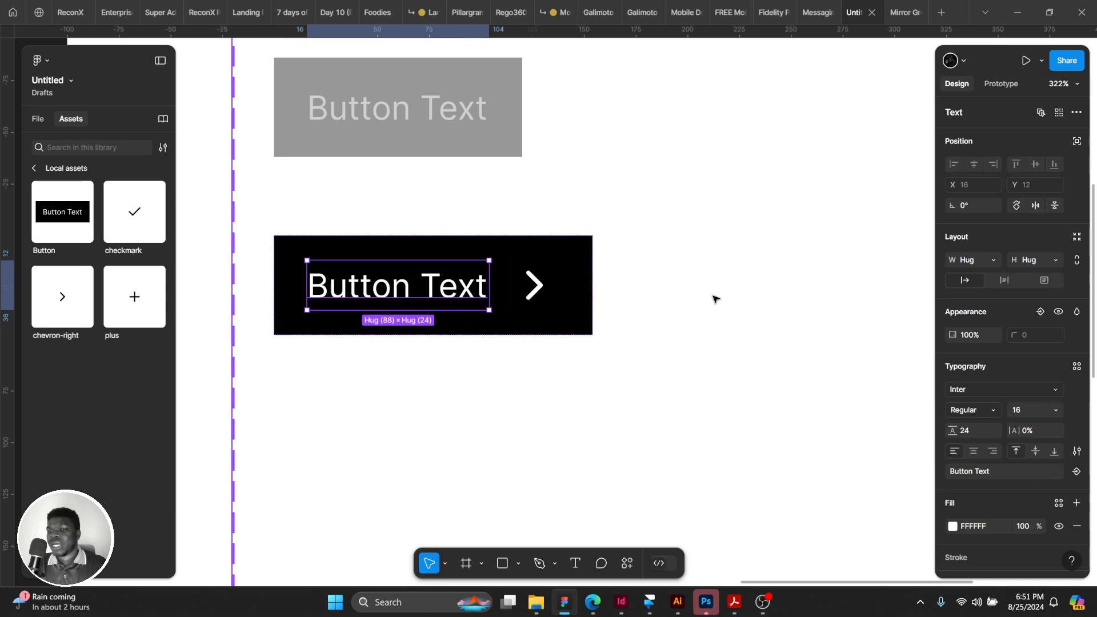
click(547, 290)
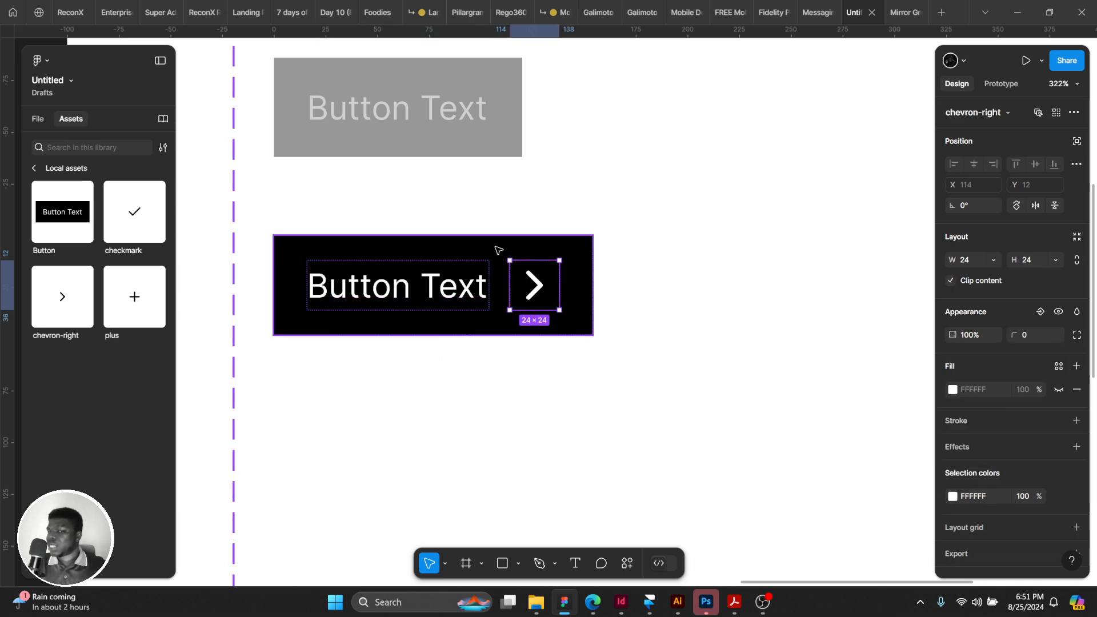
double_click(529, 294)
click(1015, 411)
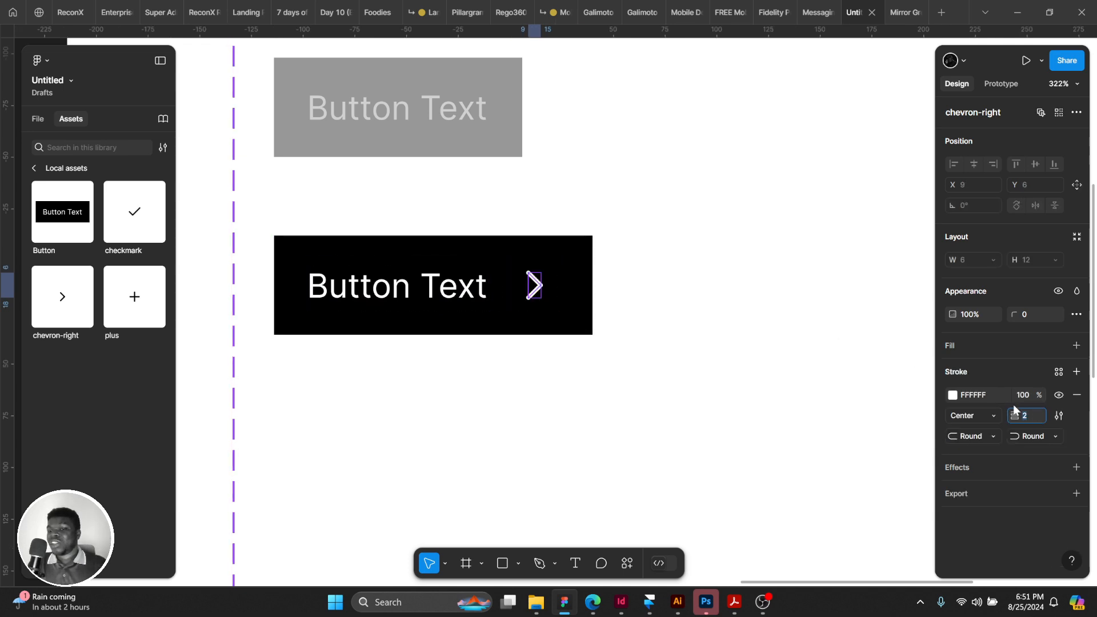
text(1)
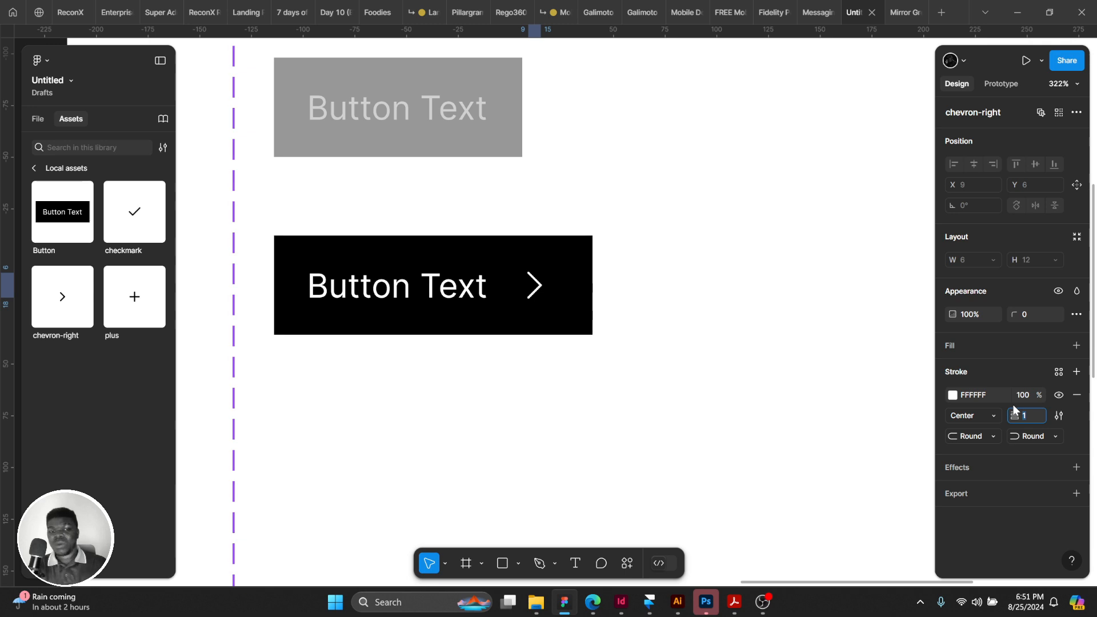
text(.5)
key(Return)
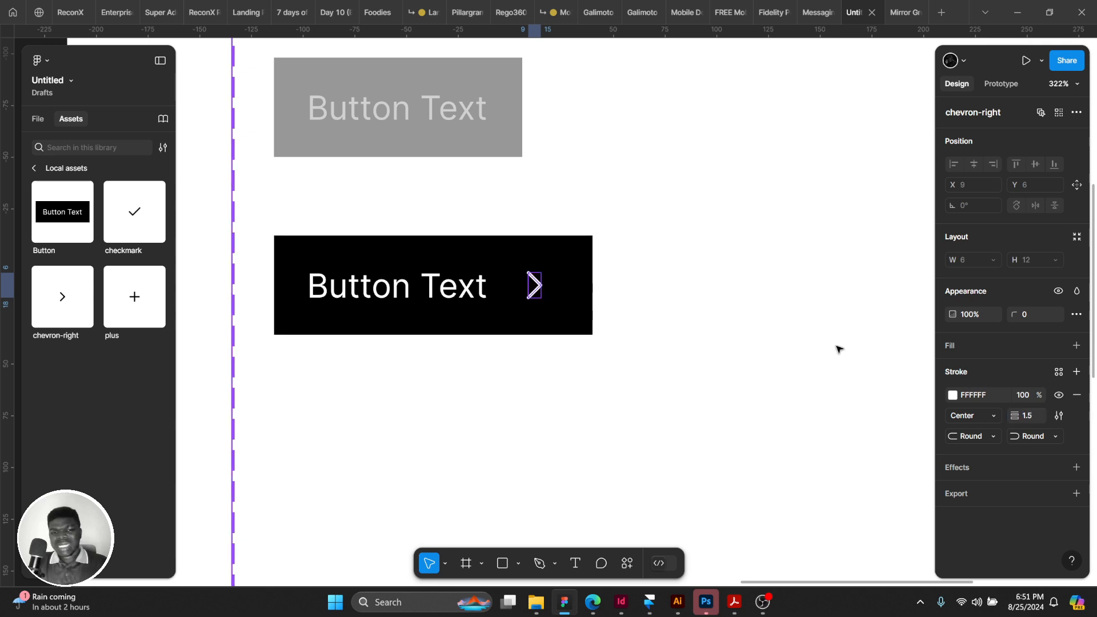
click(394, 286)
click(758, 421)
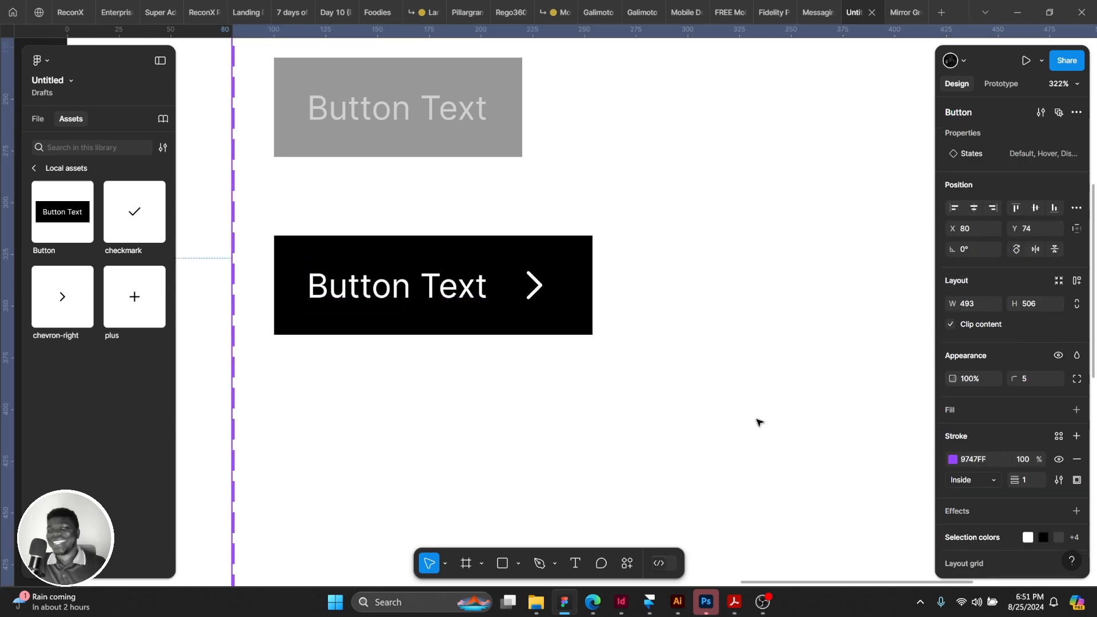
Set the auto layout spacing between the text and the chevron in the lowest button variant to 4.
scroll(758, 421, down, 5)
scroll(715, 416, up, 5)
scroll(649, 311, down, 1)
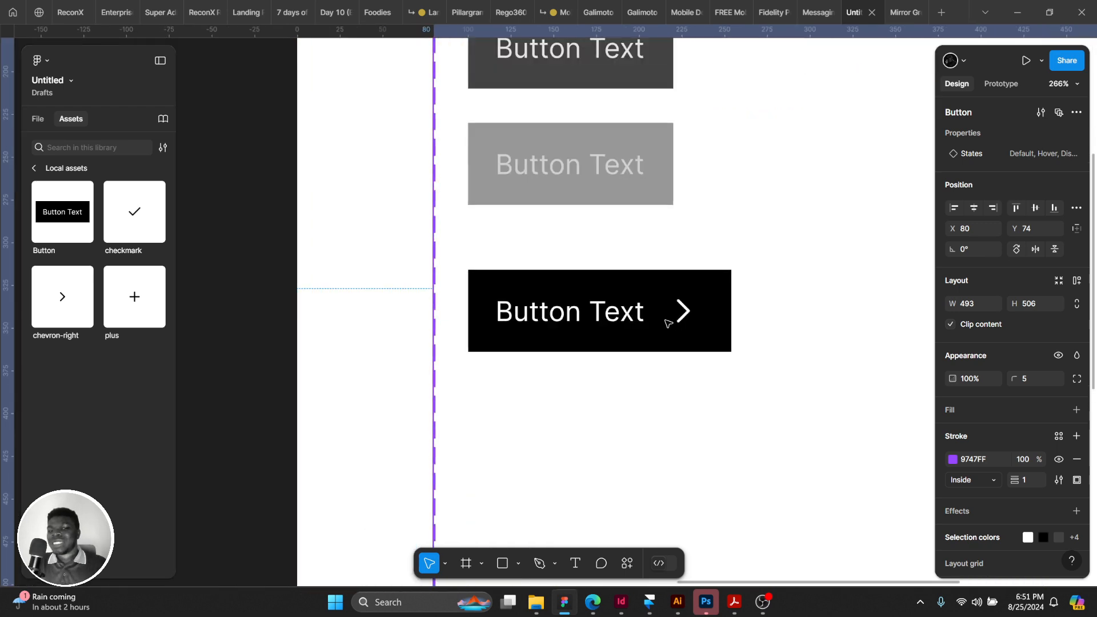
click(667, 323)
scroll(666, 318, right, 3)
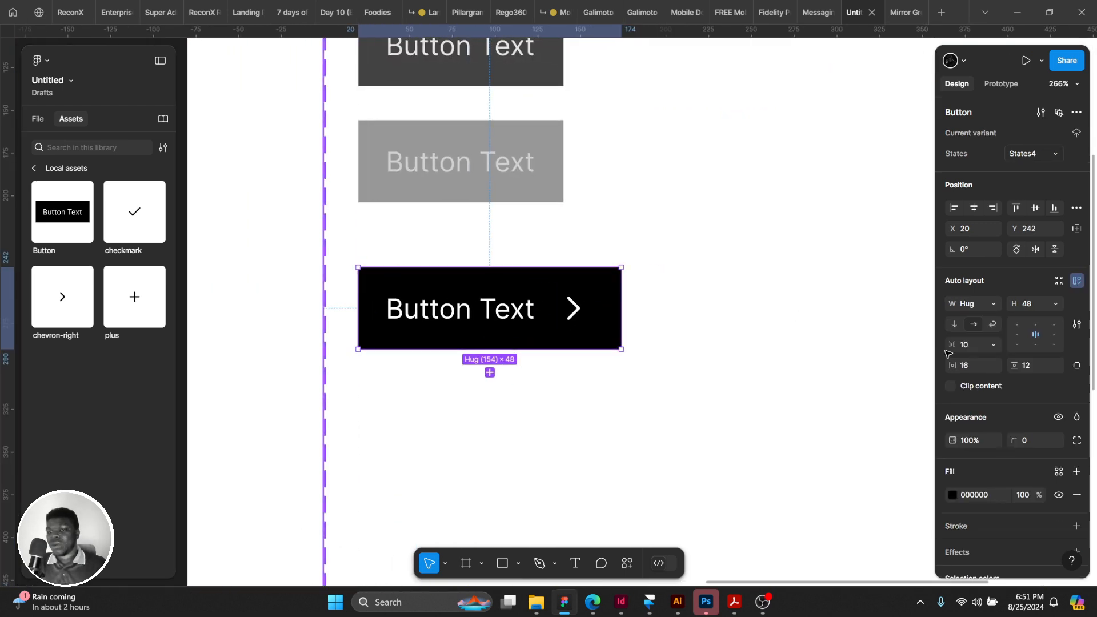
click(980, 345)
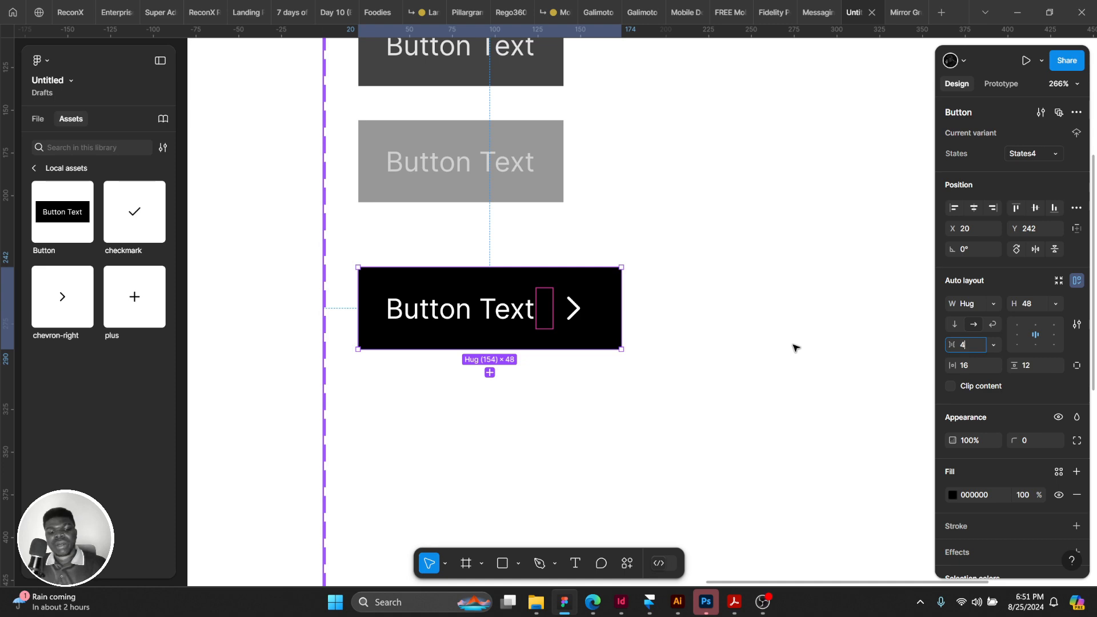
key(Return)
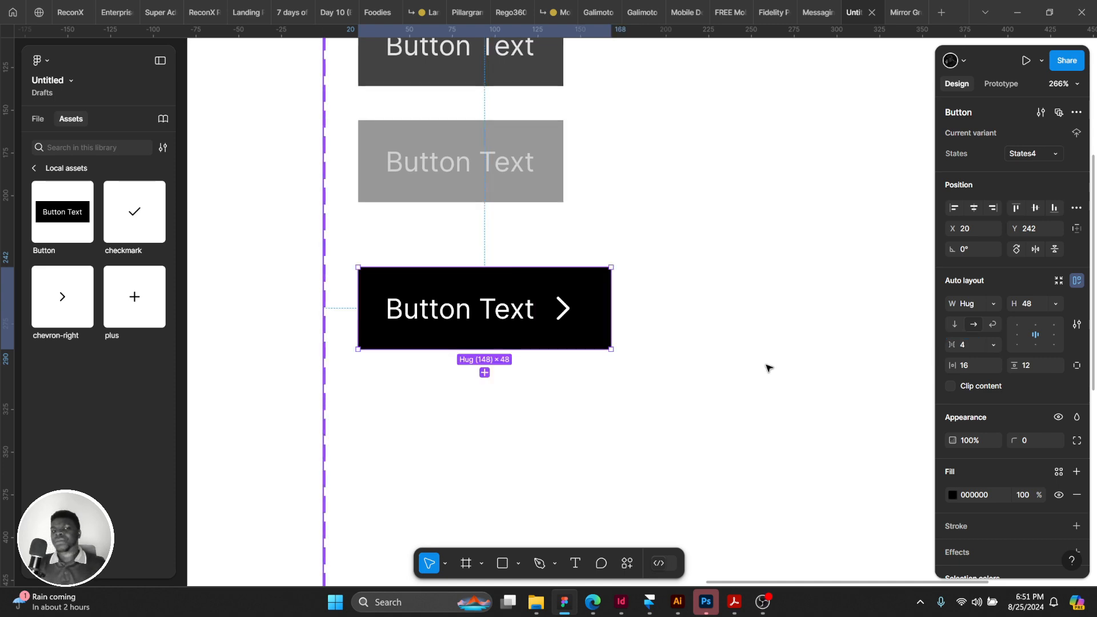
click(767, 368)
key(shift+2)
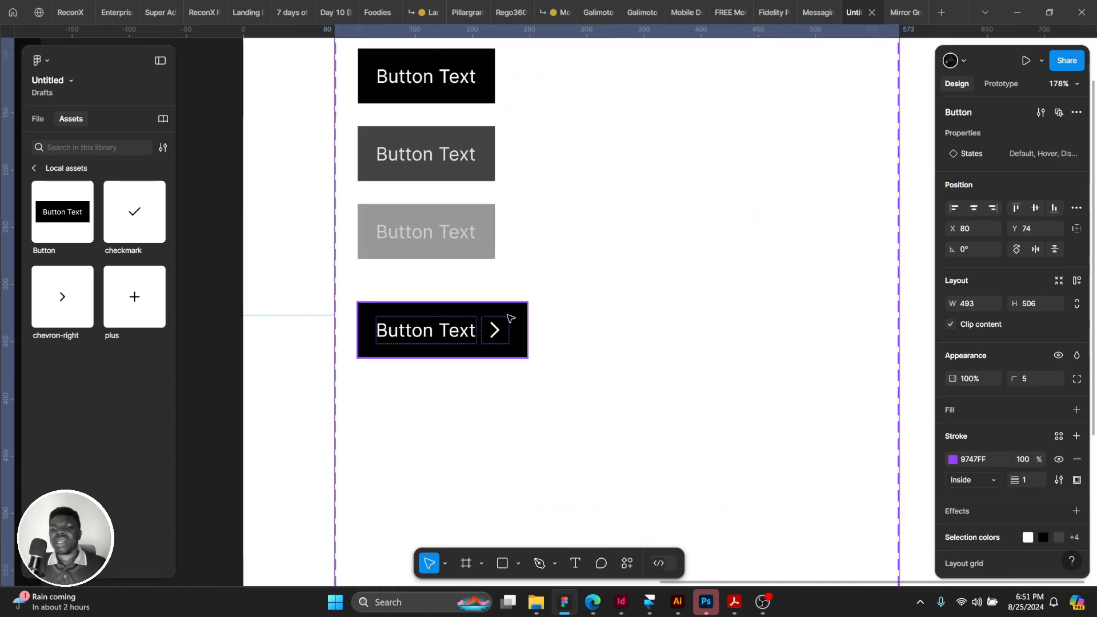
Swap the chevron in the button instance above the component set for the checkmark icon and select the whole instance.
scroll(508, 316, down, 3)
drag(514, 314, 459, 314)
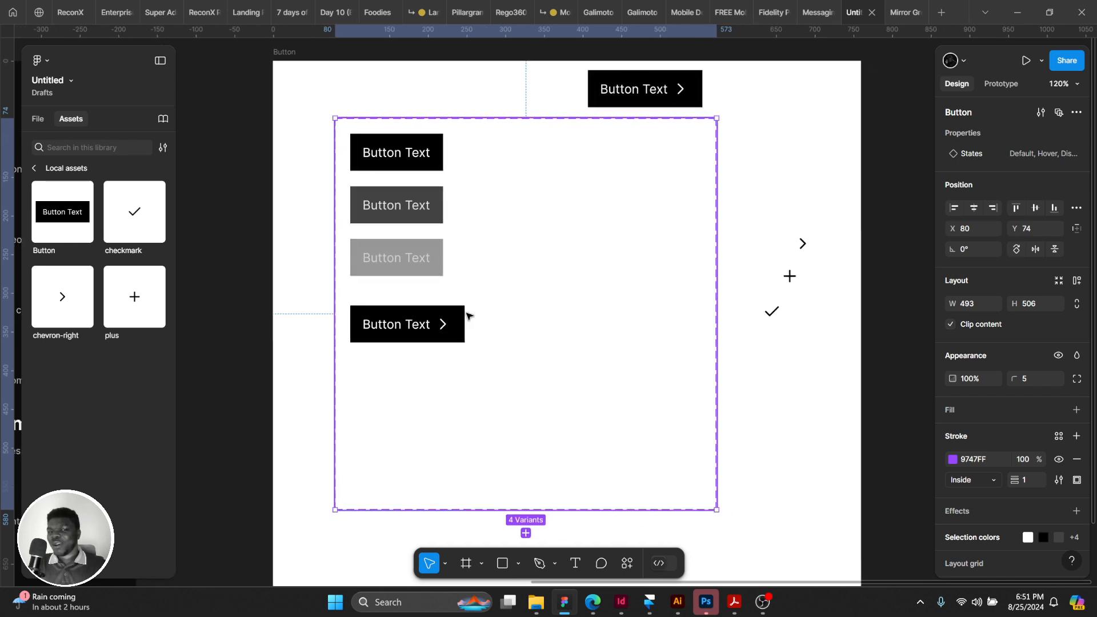
ctrl+click(682, 90)
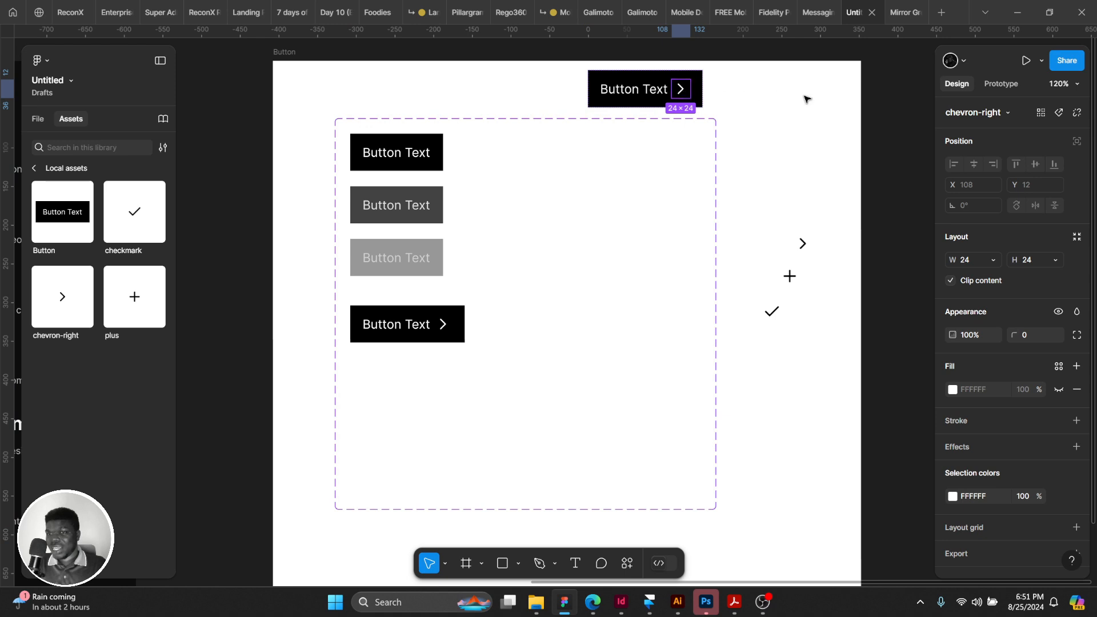
click(992, 112)
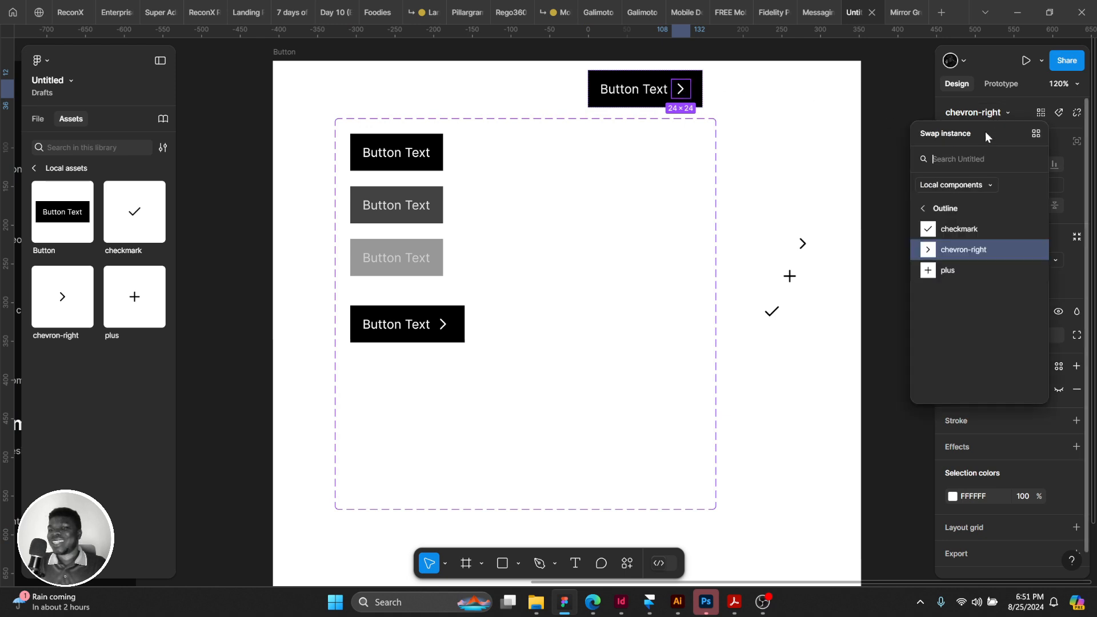
click(965, 226)
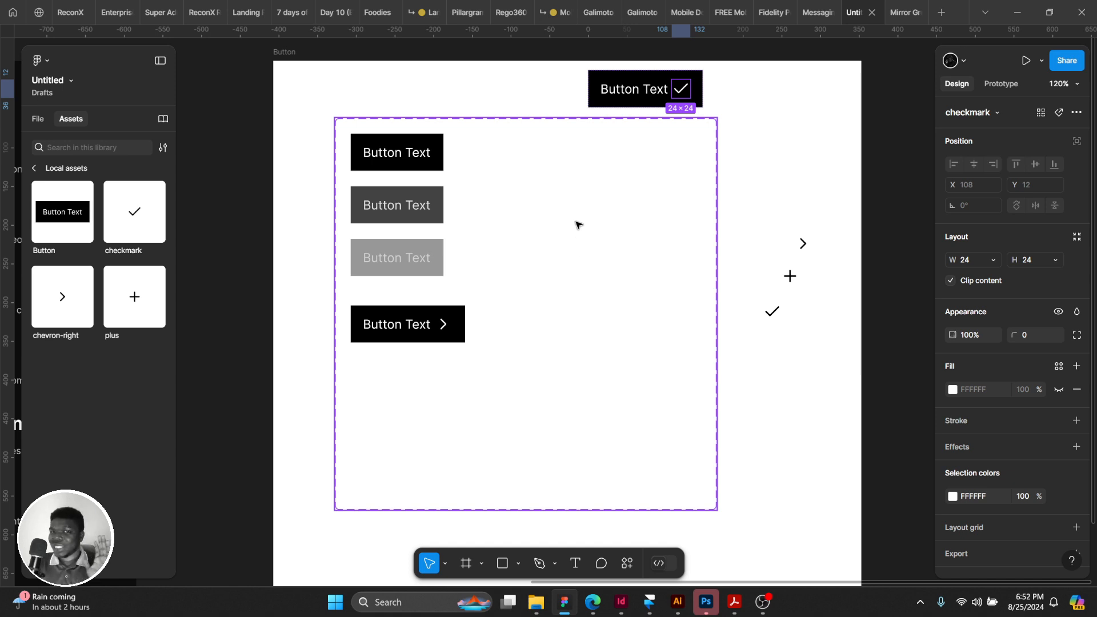
click(629, 98)
key(Escape)
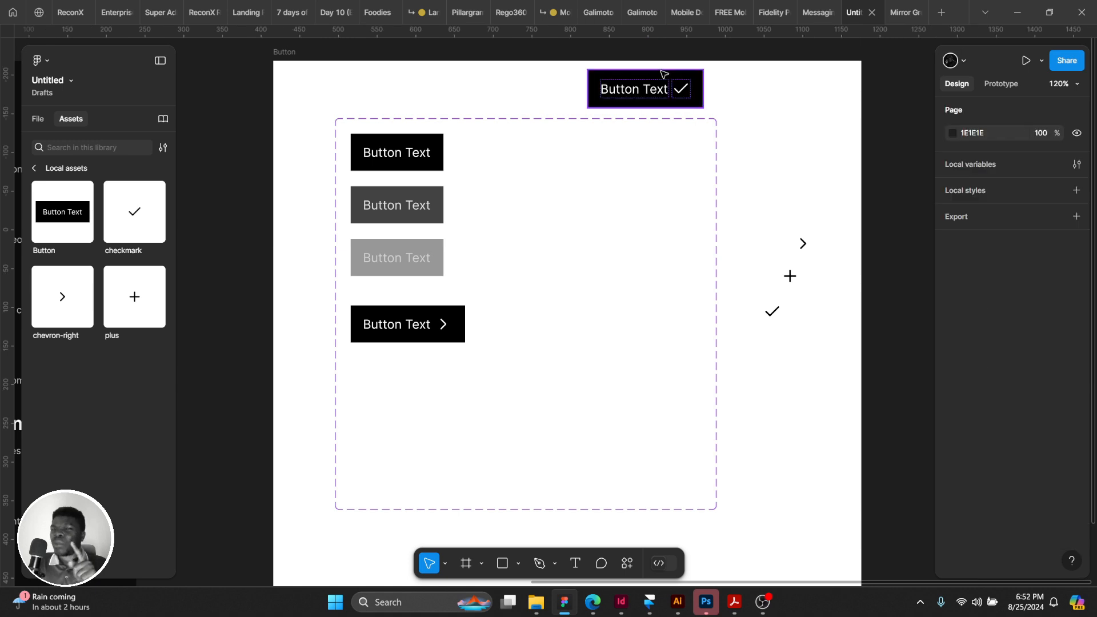
click(660, 71)
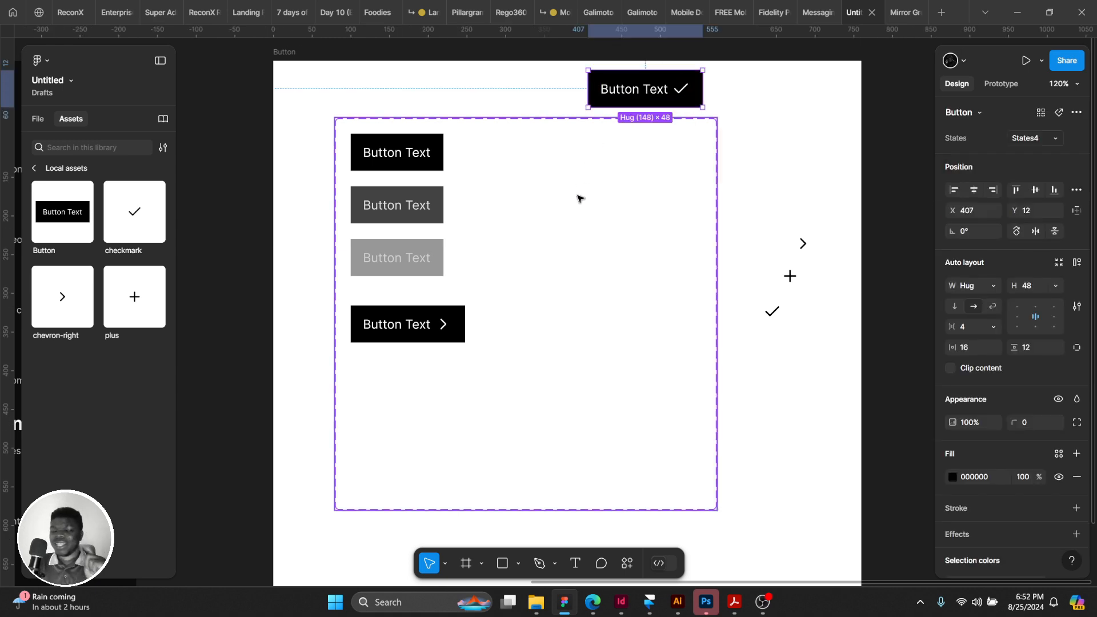
Add two more variants below the chevron button in the component set.
drag(587, 209, 607, 191)
click(451, 186)
click(451, 186)
shift+click(436, 240)
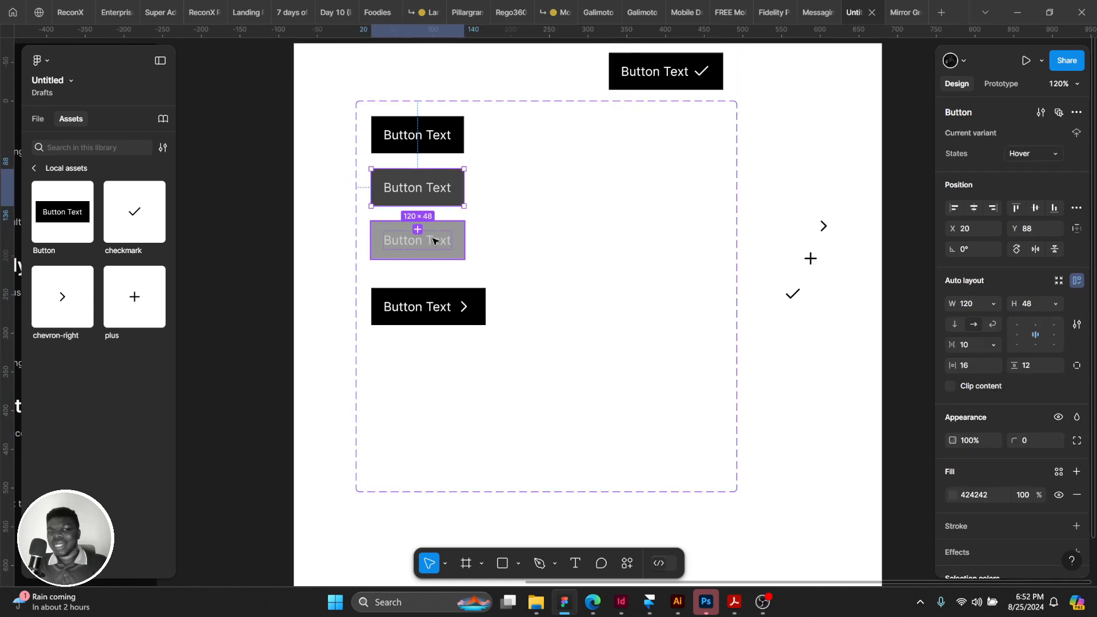
scroll(480, 240, down, 2)
click(450, 252)
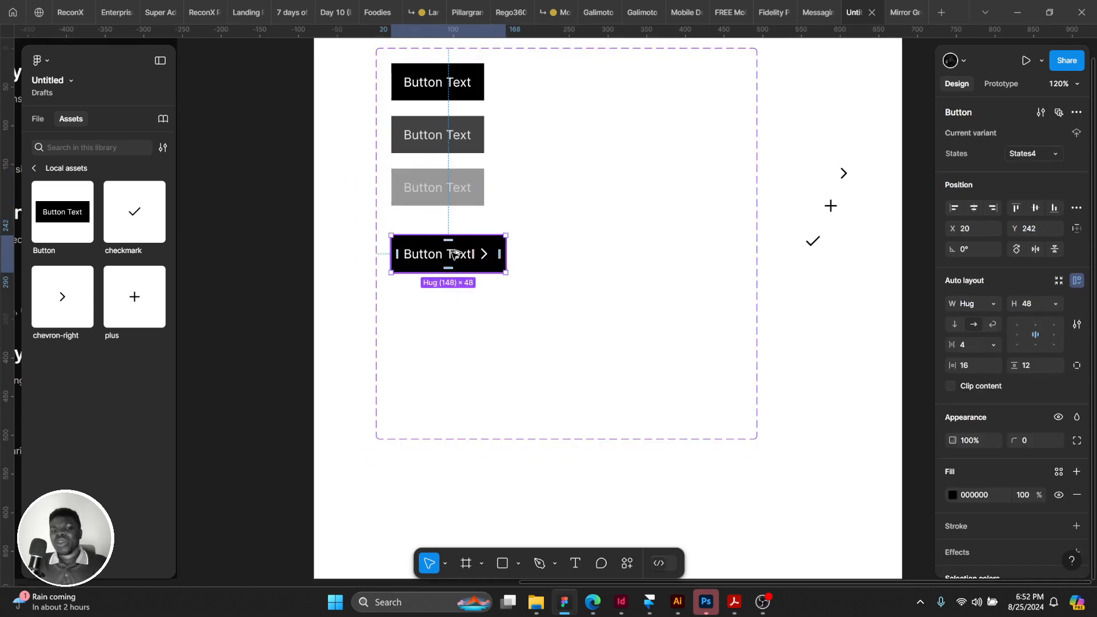
click(448, 296)
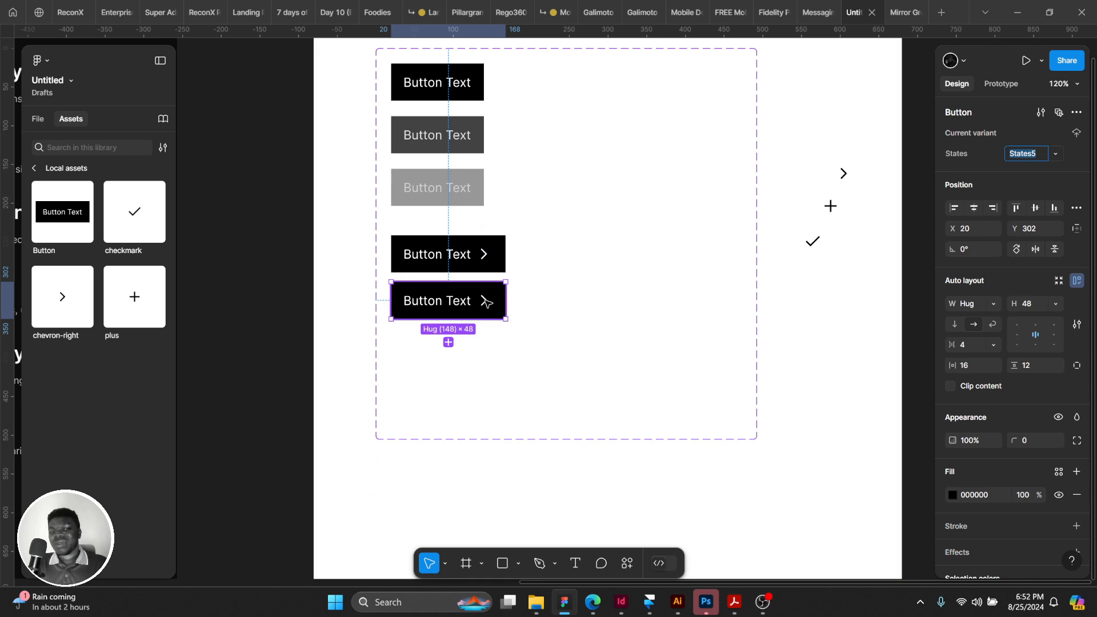
click(448, 341)
Copy the properties of the Hover variant and paste them onto the middle chevron button.
click(437, 189)
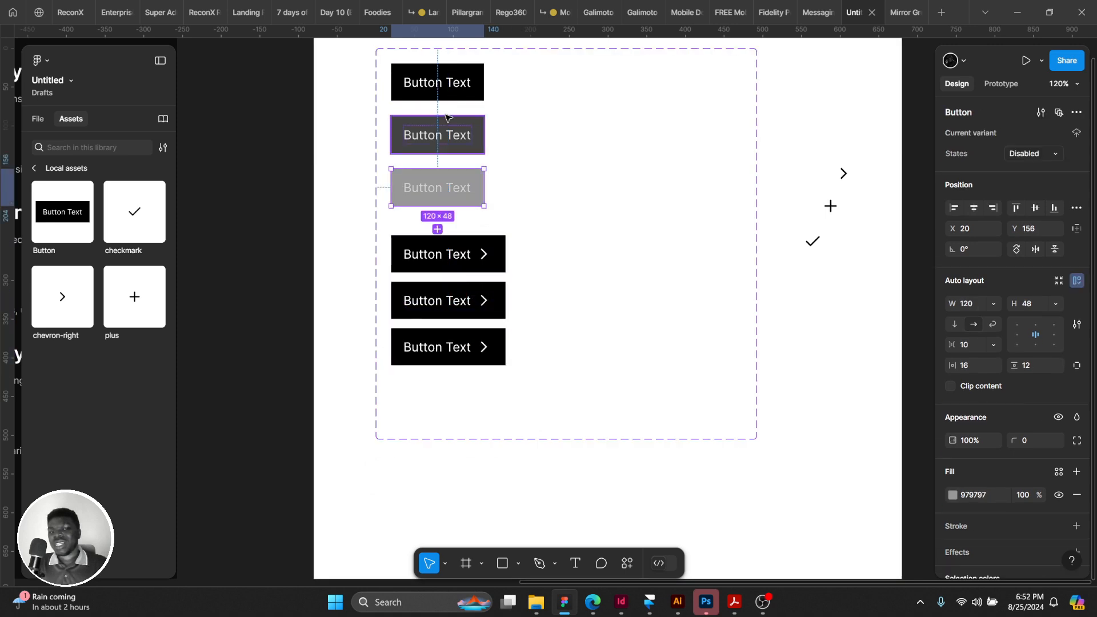
click(442, 139)
right_click(443, 139)
mouse_move(530, 196)
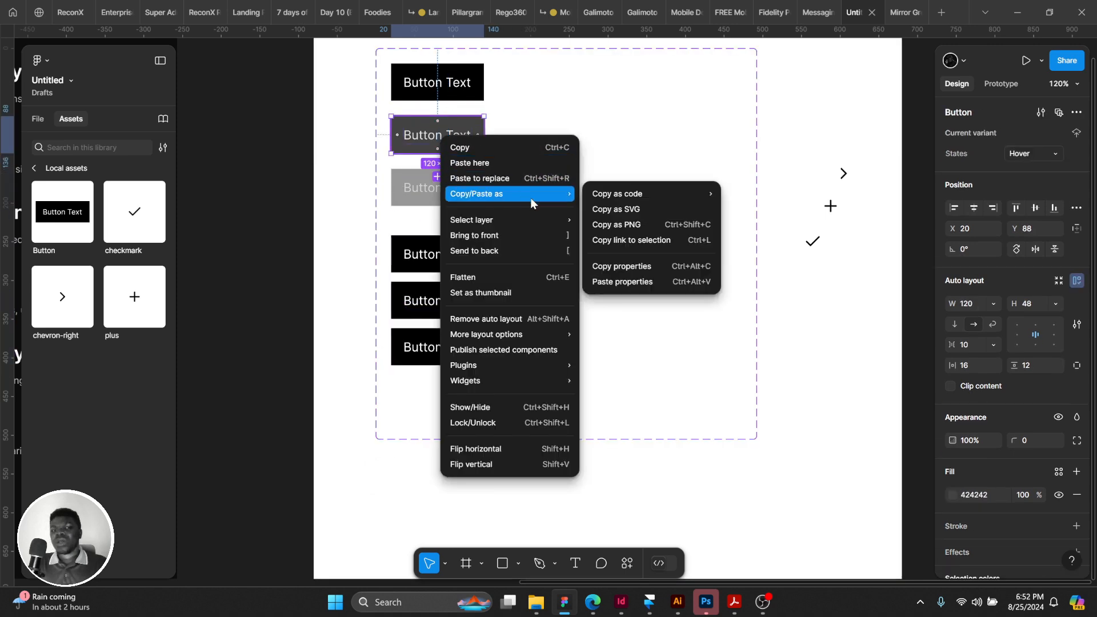
click(639, 265)
click(463, 298)
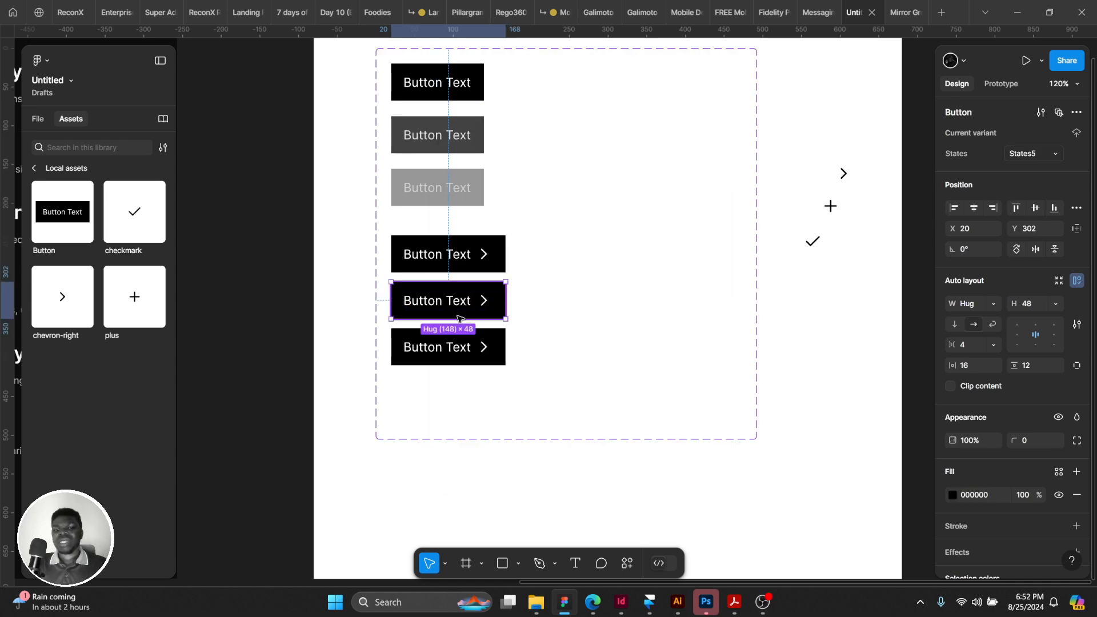
right_click(457, 303)
mouse_move(589, 260)
click(662, 346)
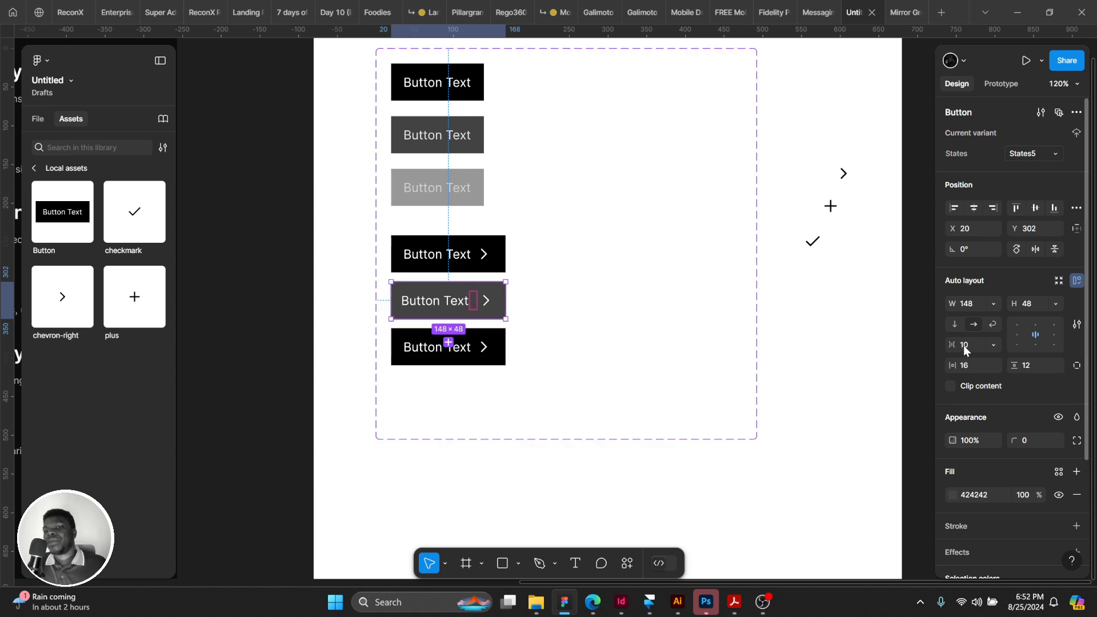
Undo the pasted properties and the adding of the two extra chevron button variants.
key(ctrl+z)
click(419, 136)
key(ctrl+z)
key(ctrl+z)
key(ctrl+z)
key(ctrl+z)
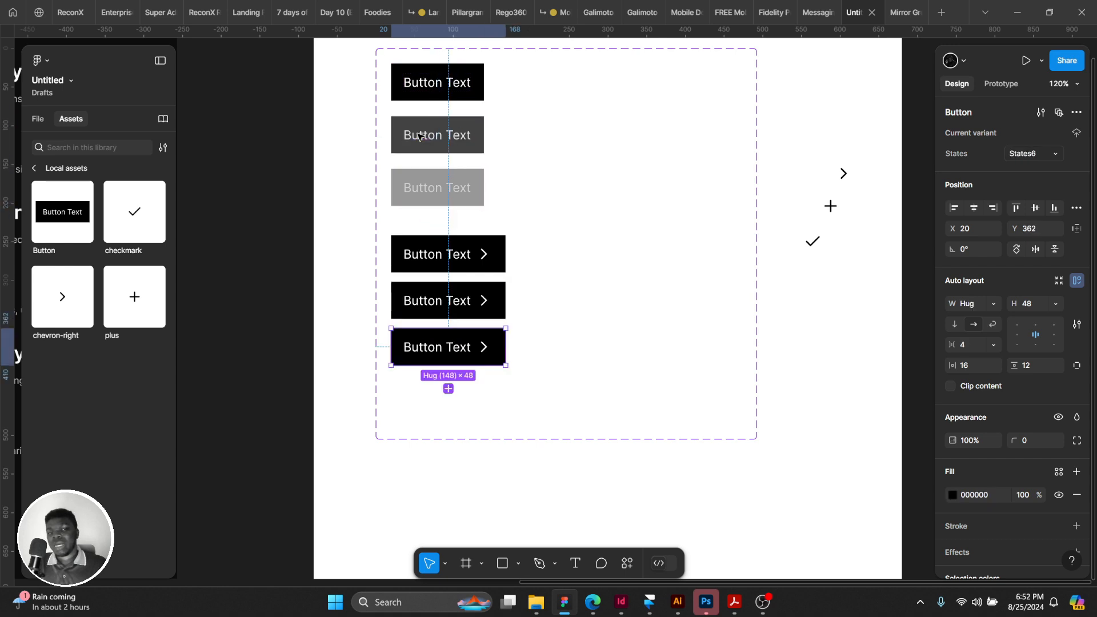
Select the three plain button variants together and set their auto layout item spacing to 8.
shift+click(437, 94)
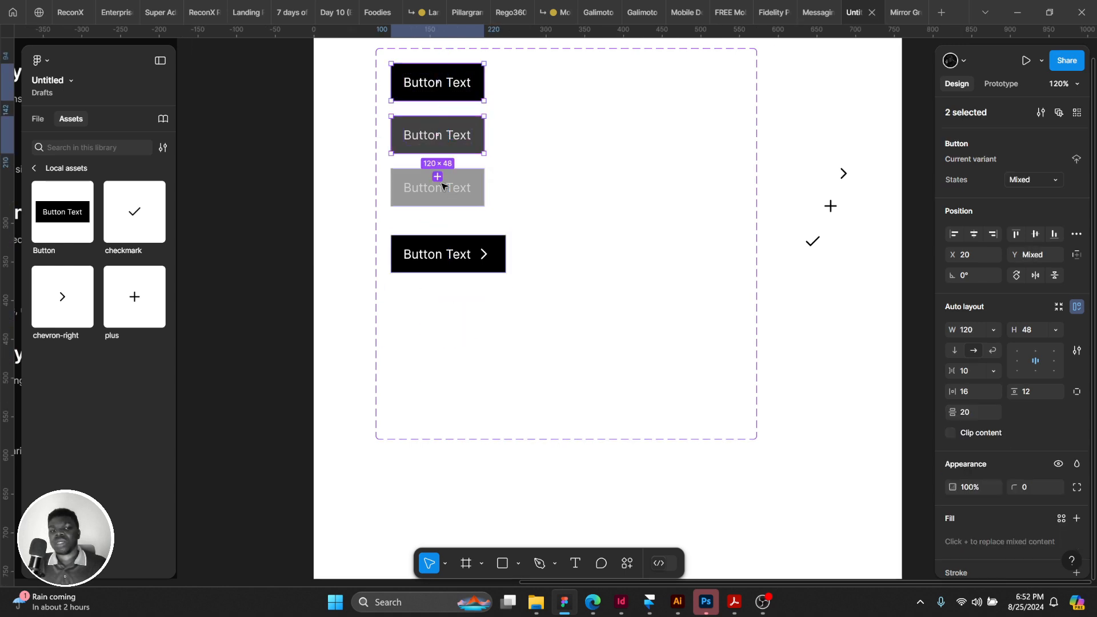
shift+click(437, 187)
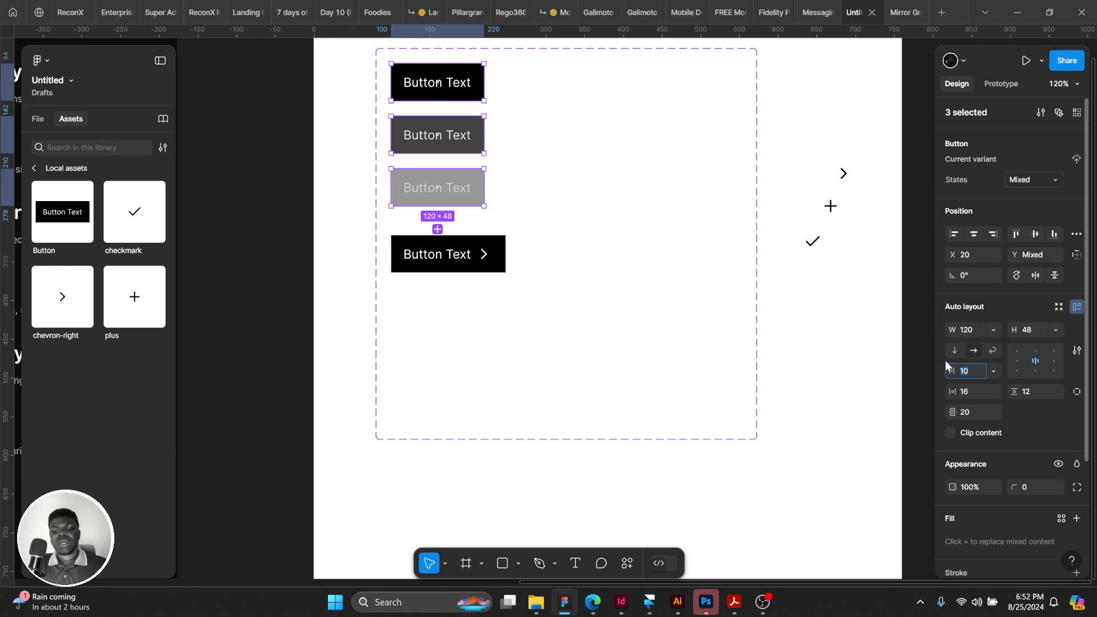
text(8)
key(Return)
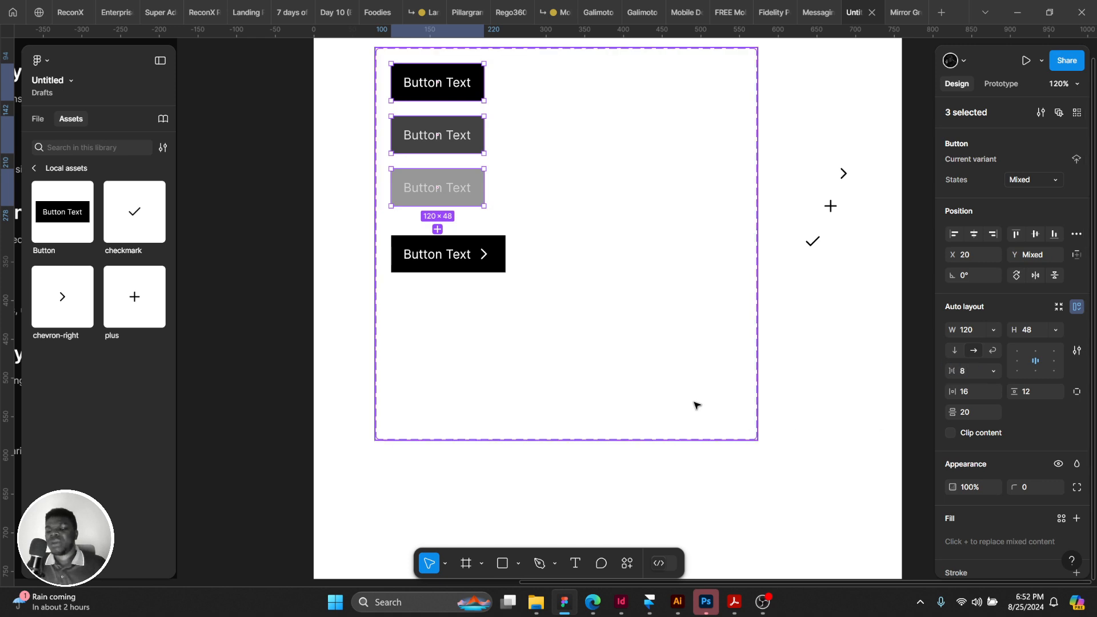
Duplicate the chevron button variant twice, stacking the copies evenly below it inside the component set.
click(488, 267)
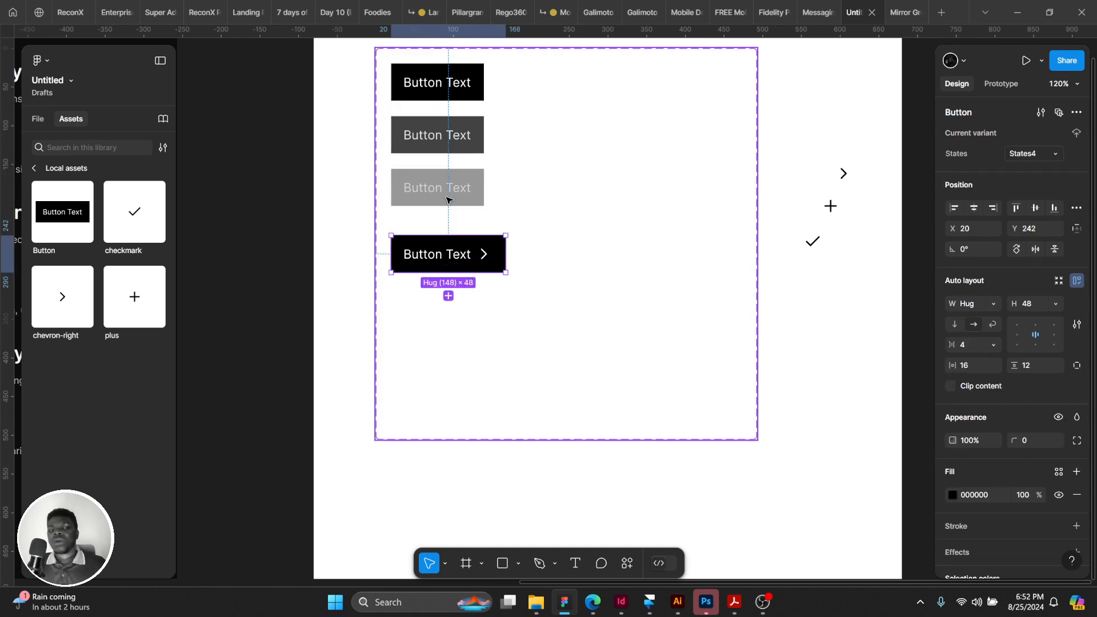
click(463, 207)
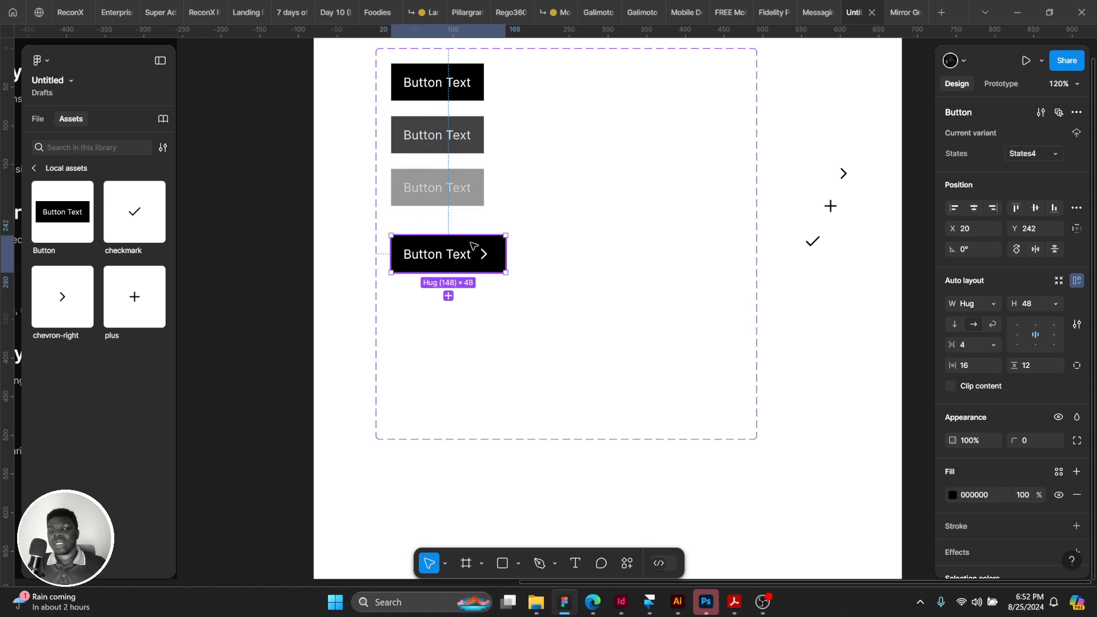
drag(472, 250, 487, 347)
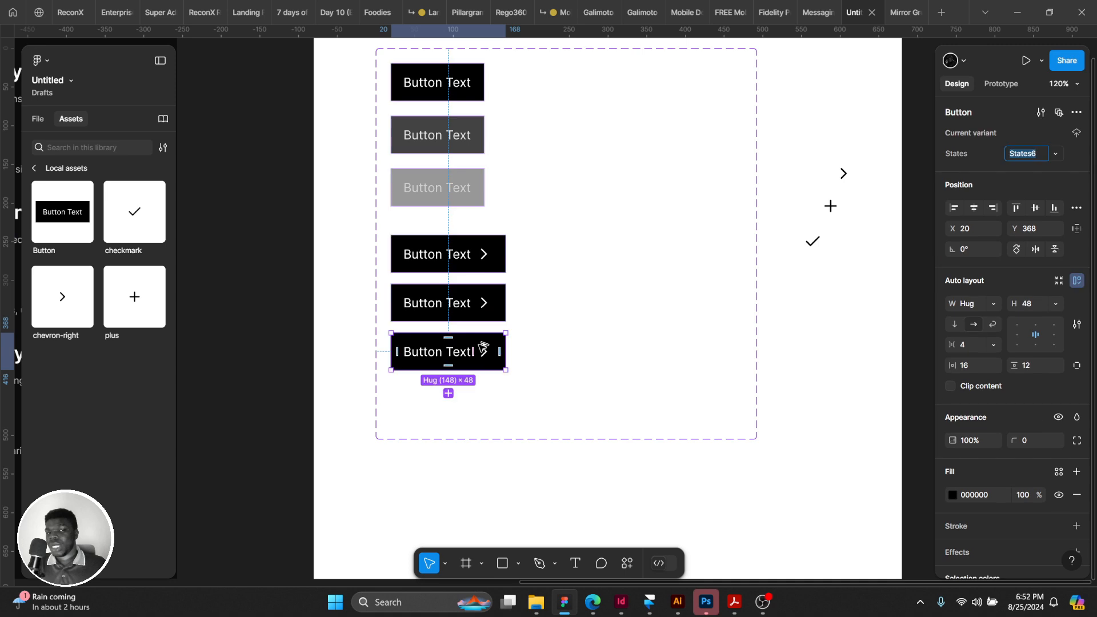
key(Escape)
Copy the Hover variant's fill colour and set the middle chevron button's fill to 424242.
click(461, 200)
click(451, 133)
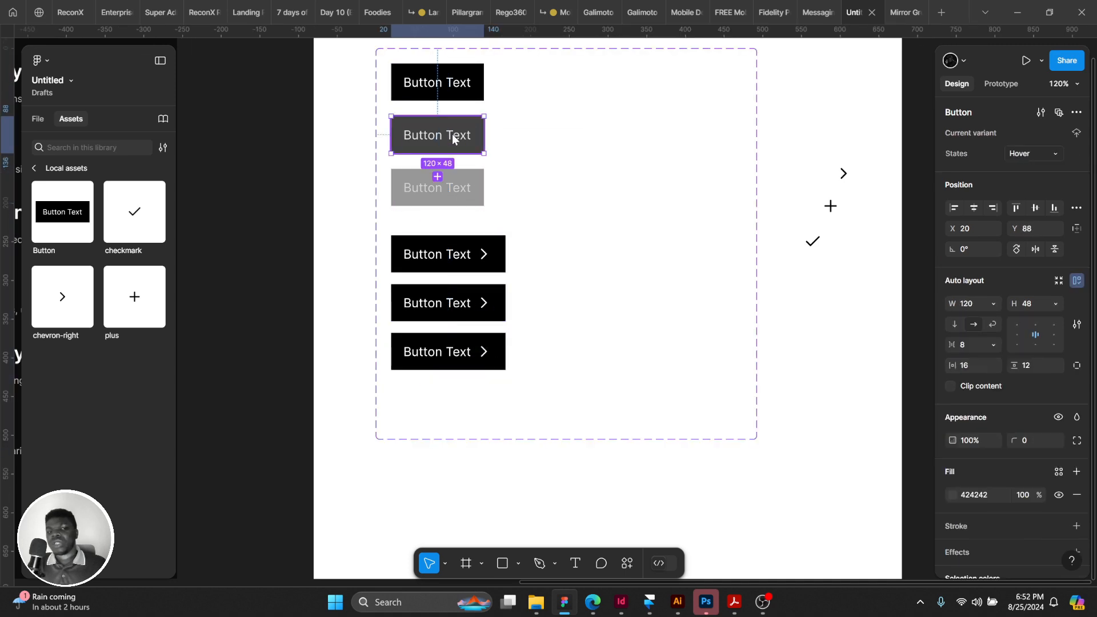
right_click(451, 134)
mouse_move(543, 188)
click(646, 259)
click(966, 495)
click(432, 256)
click(433, 303)
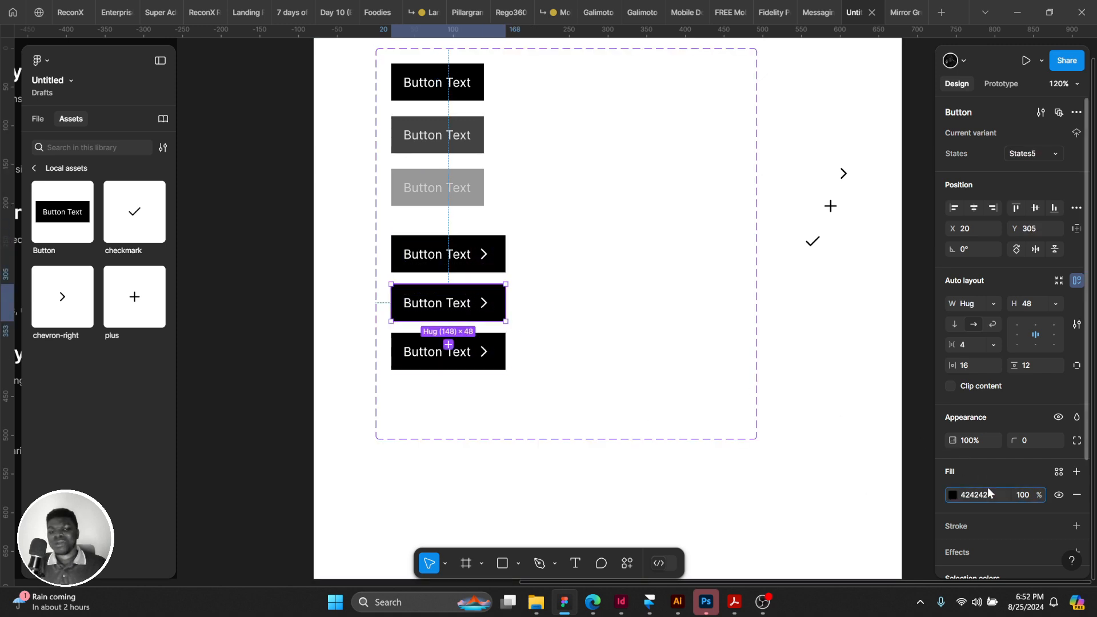
key(Return)
Set the text and icon colour of the lowest chevron button to D1D1D1, matching the Disabled variant.
click(437, 189)
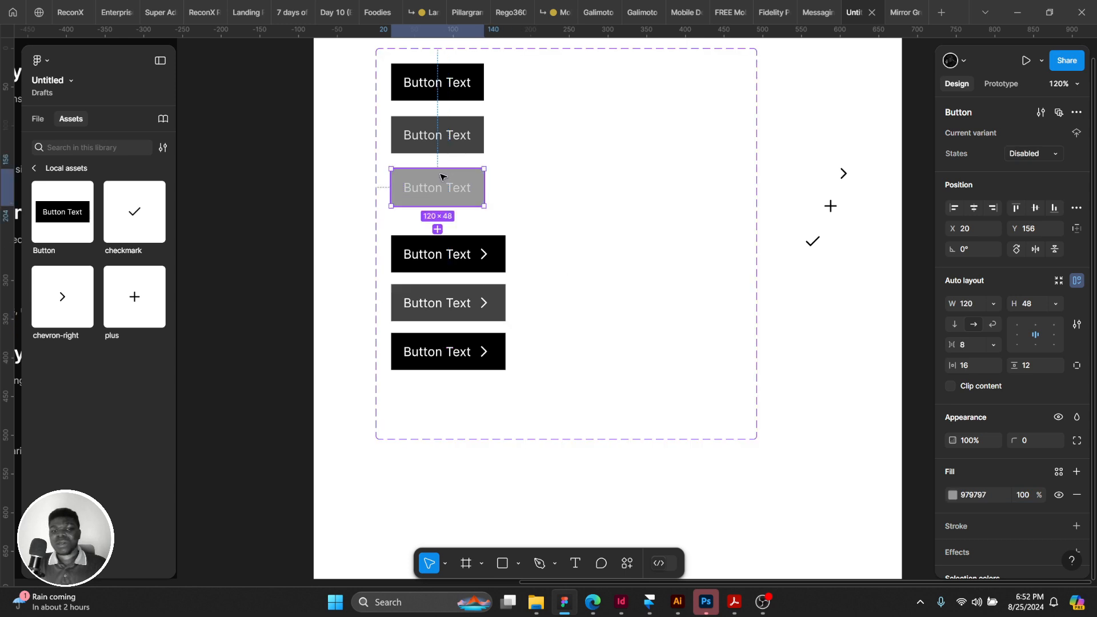
click(973, 494)
scroll(973, 465, down, 3)
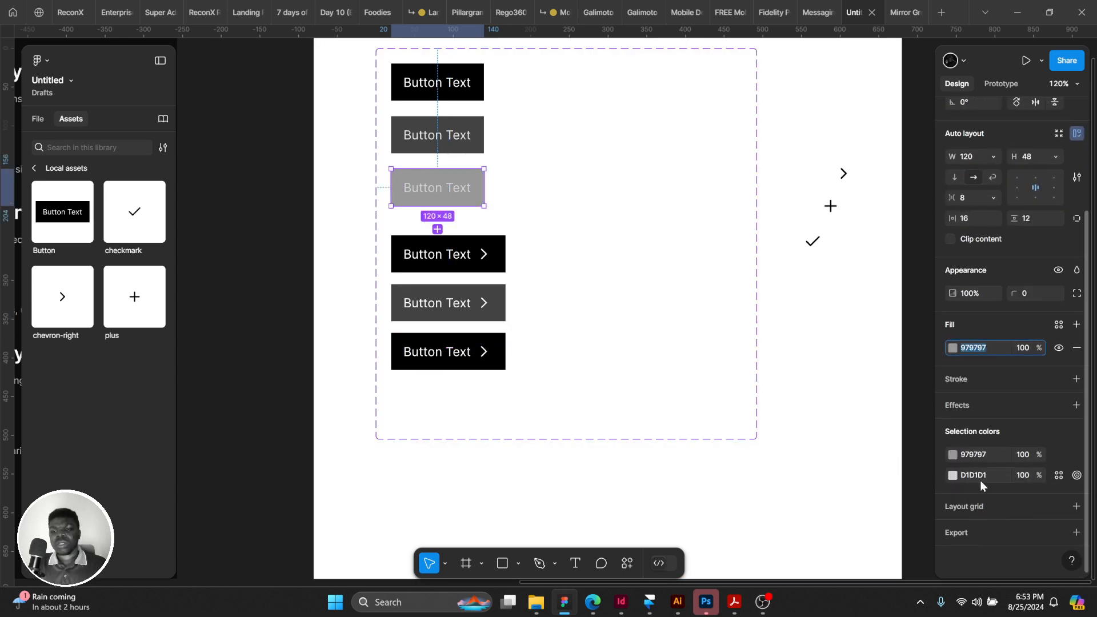
click(467, 360)
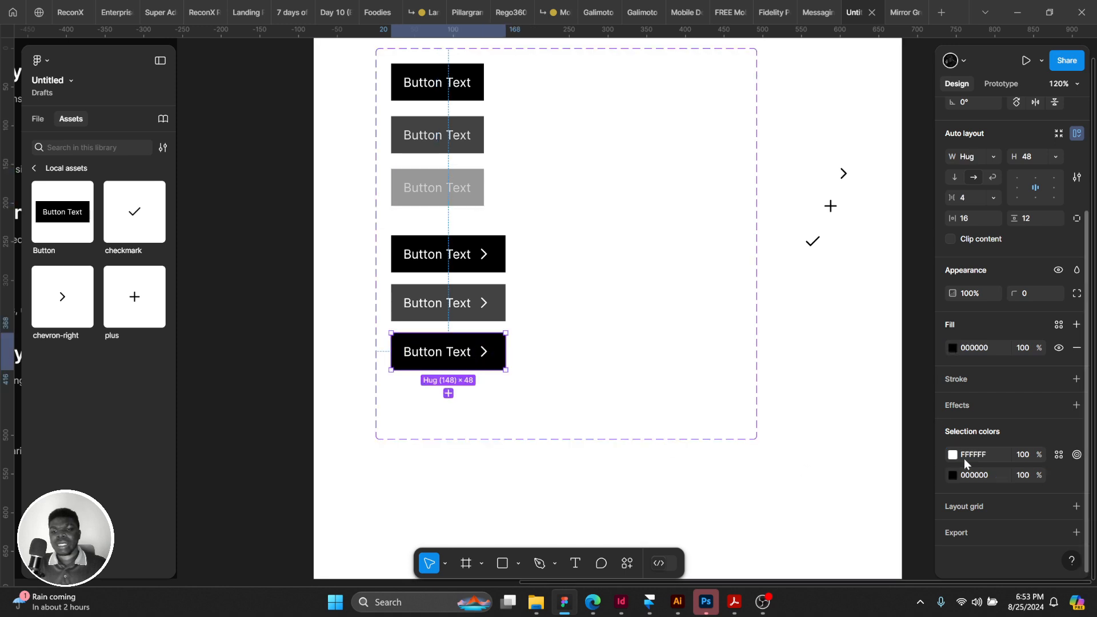
click(476, 318)
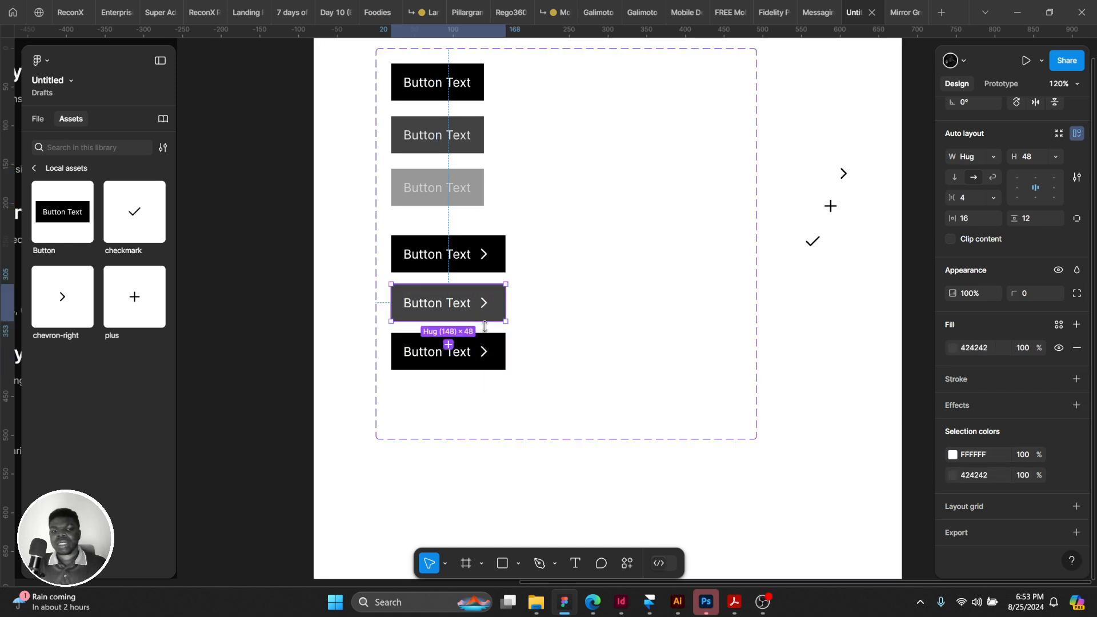
click(474, 352)
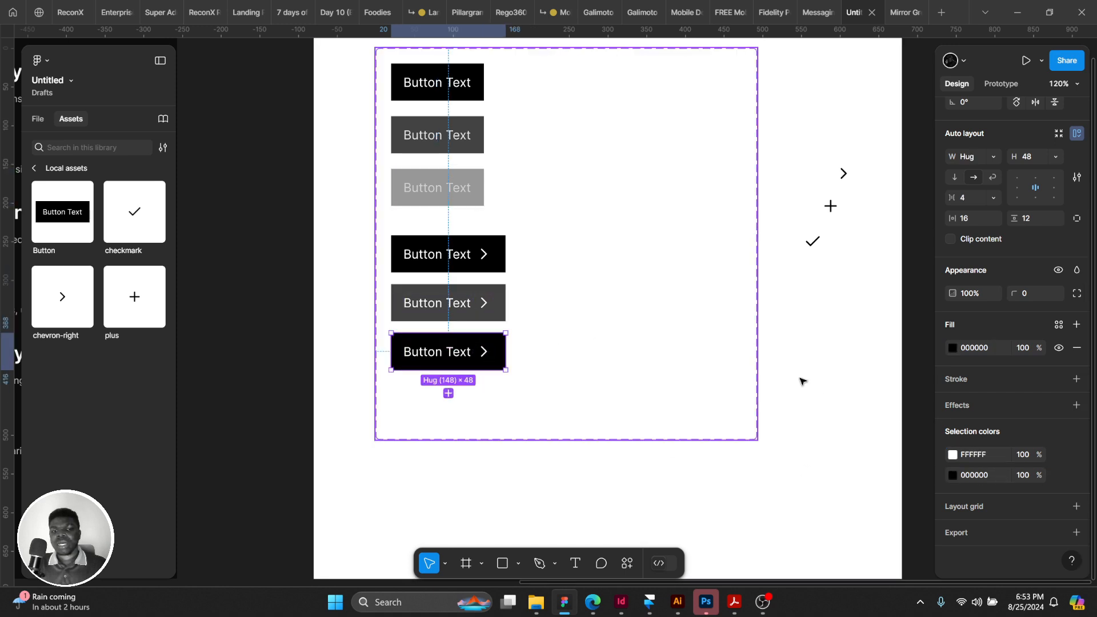
click(982, 461)
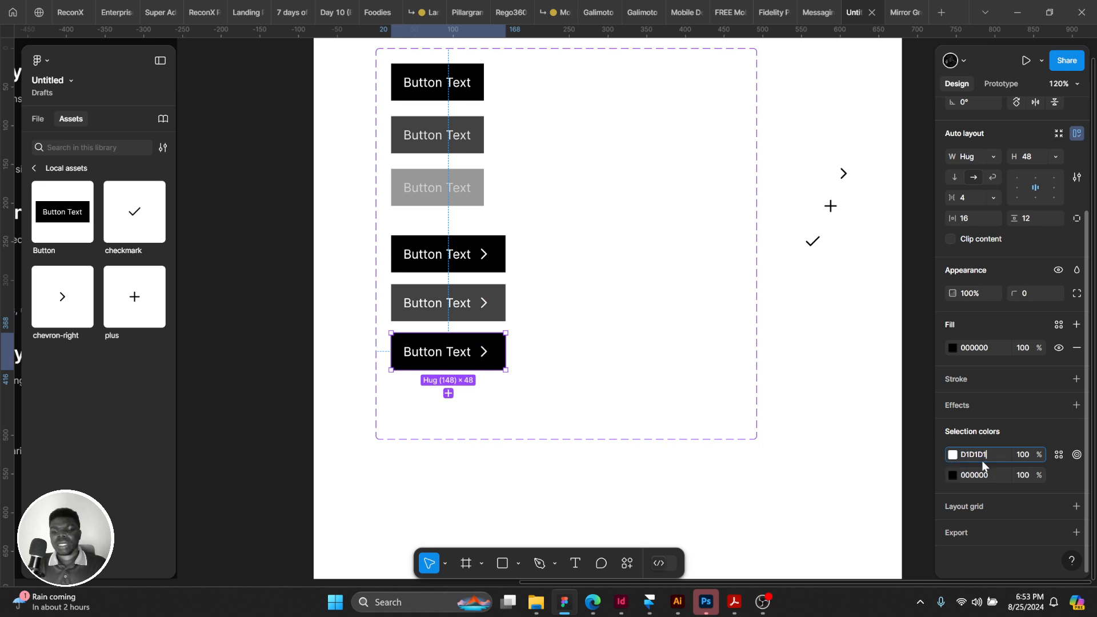
click(990, 474)
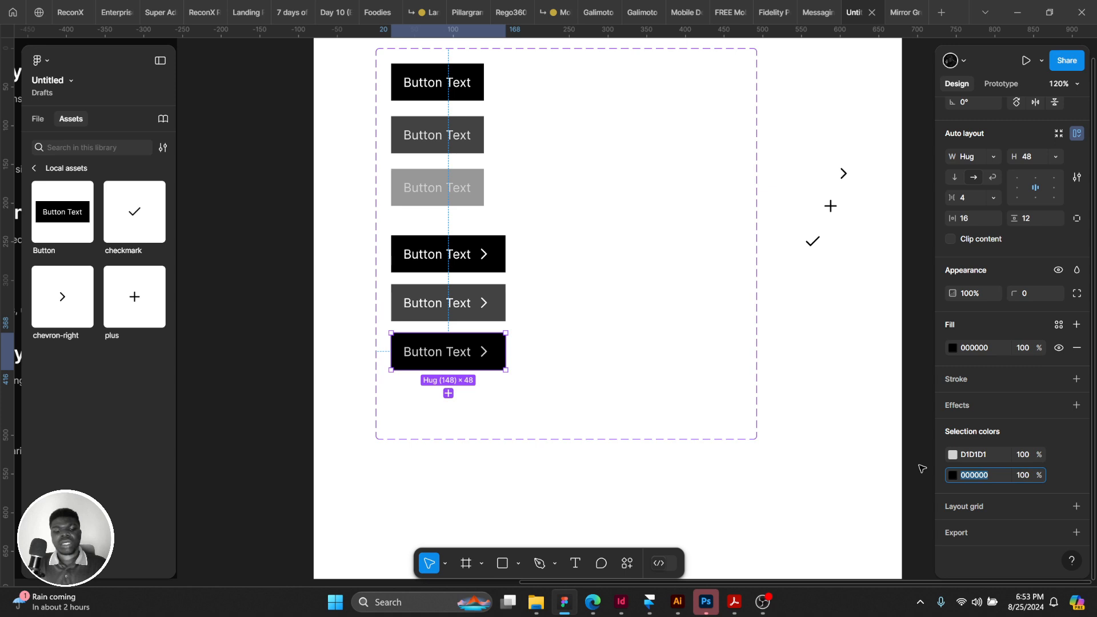
Copy the Disabled variant's background colour and set the lowest chevron button's fill to 979797.
click(443, 204)
click(953, 474)
click(977, 454)
key(ctrl+c)
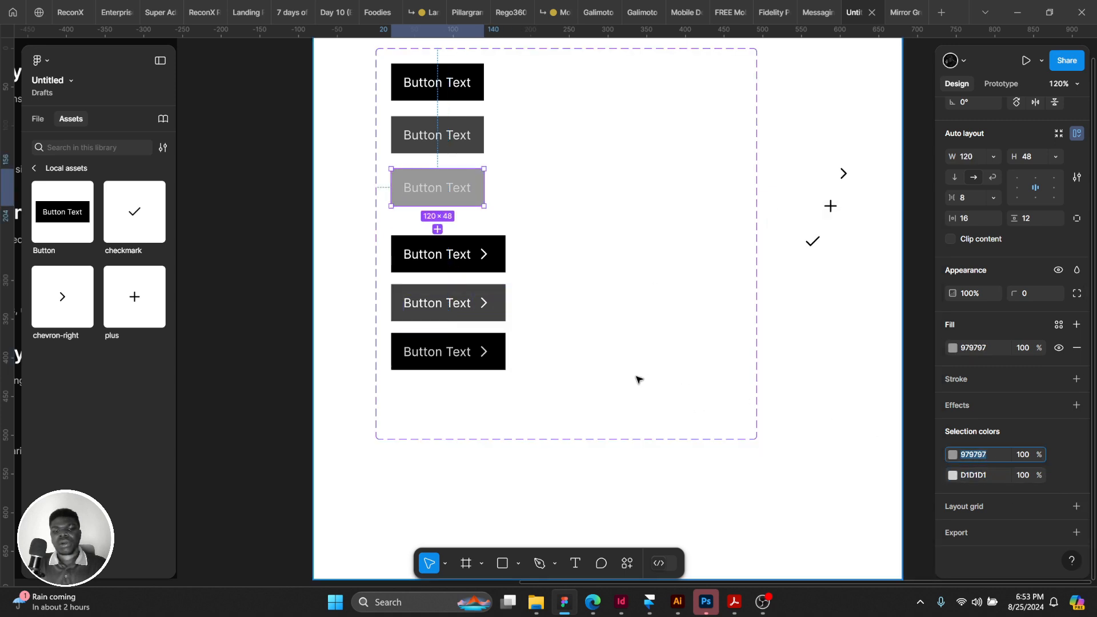
click(490, 358)
click(996, 475)
key(ctrl+v)
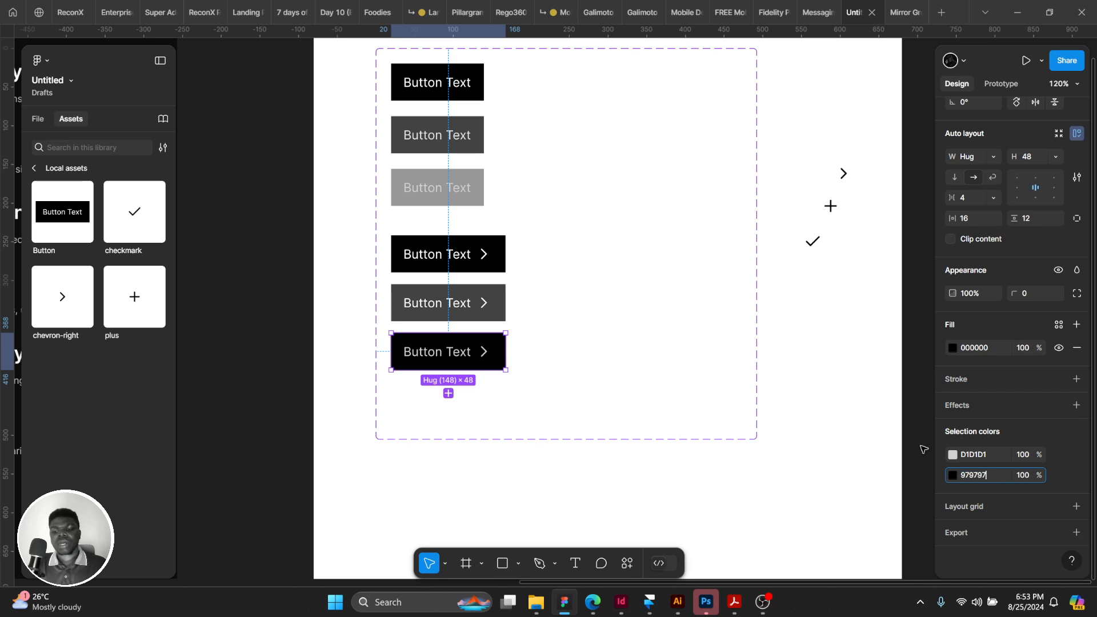
key(Return)
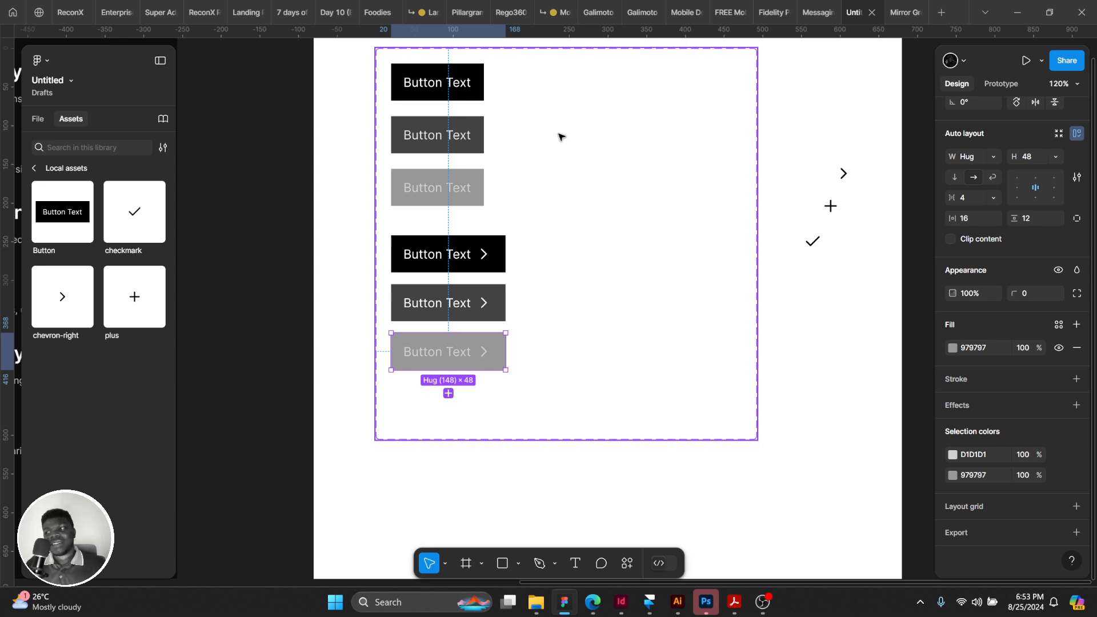
Examine the fill of the middle chevron button, its available colour styles, and the lowest chevron button's colours.
click(506, 187)
scroll(485, 246, up, 1)
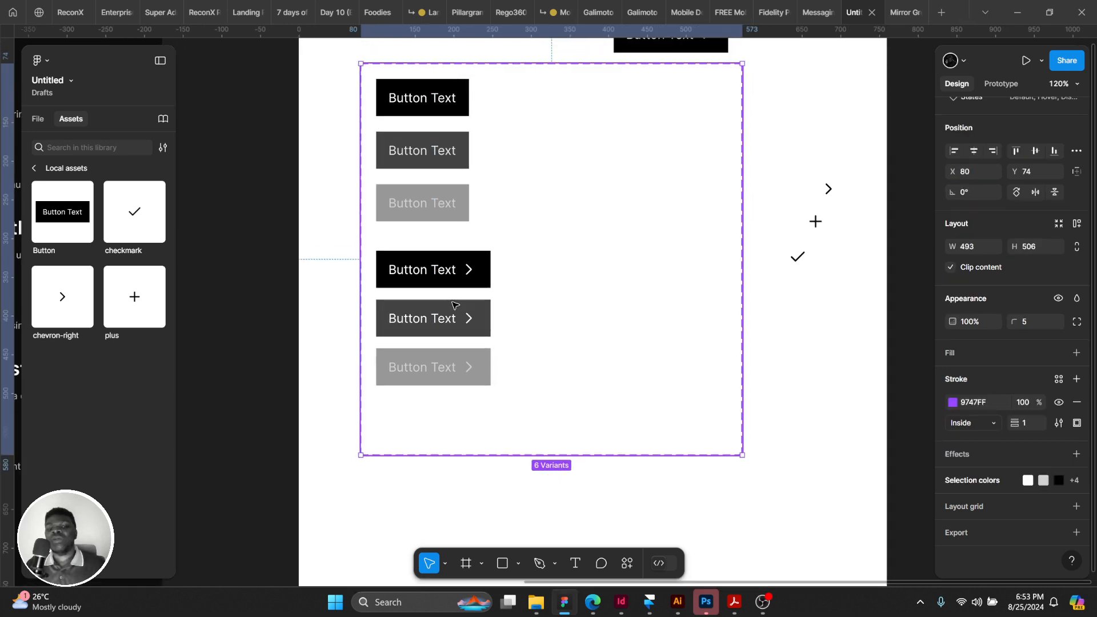
click(451, 305)
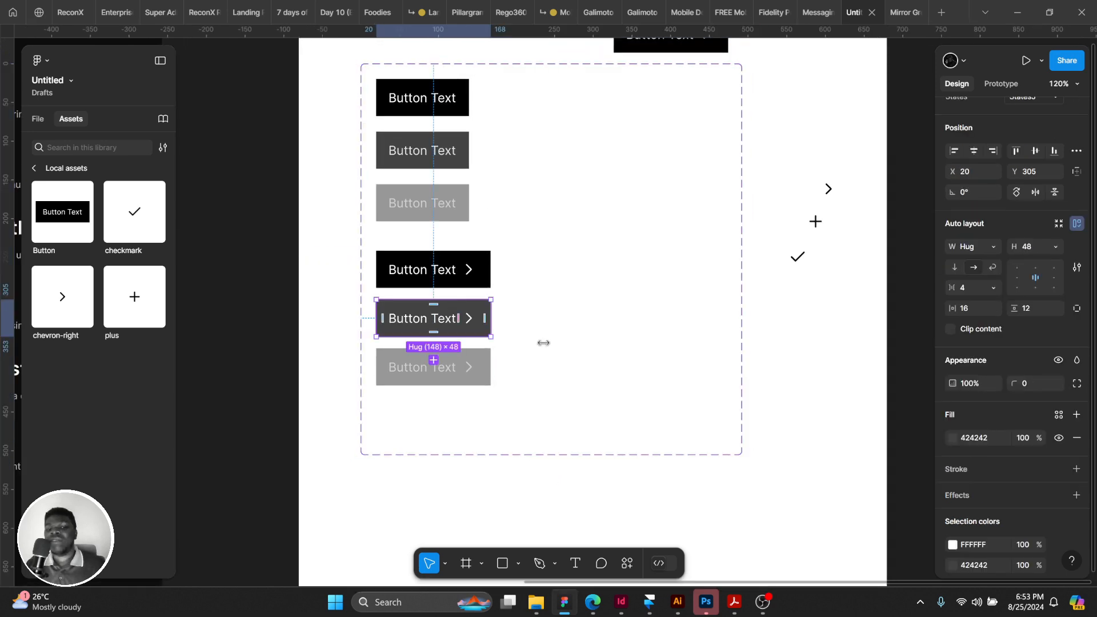
click(1057, 415)
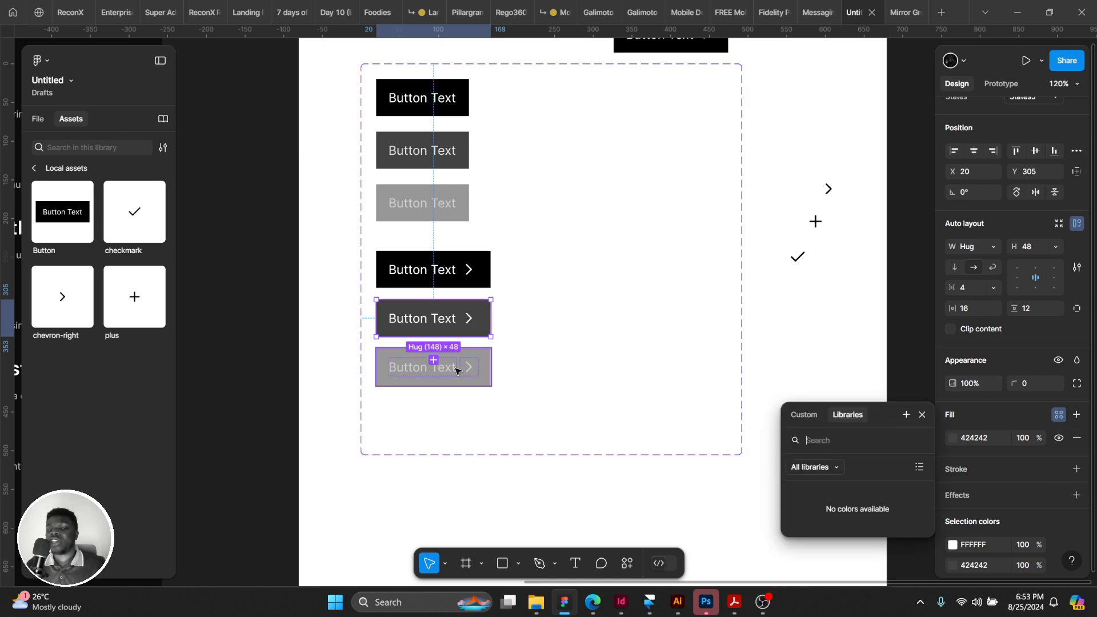
click(599, 289)
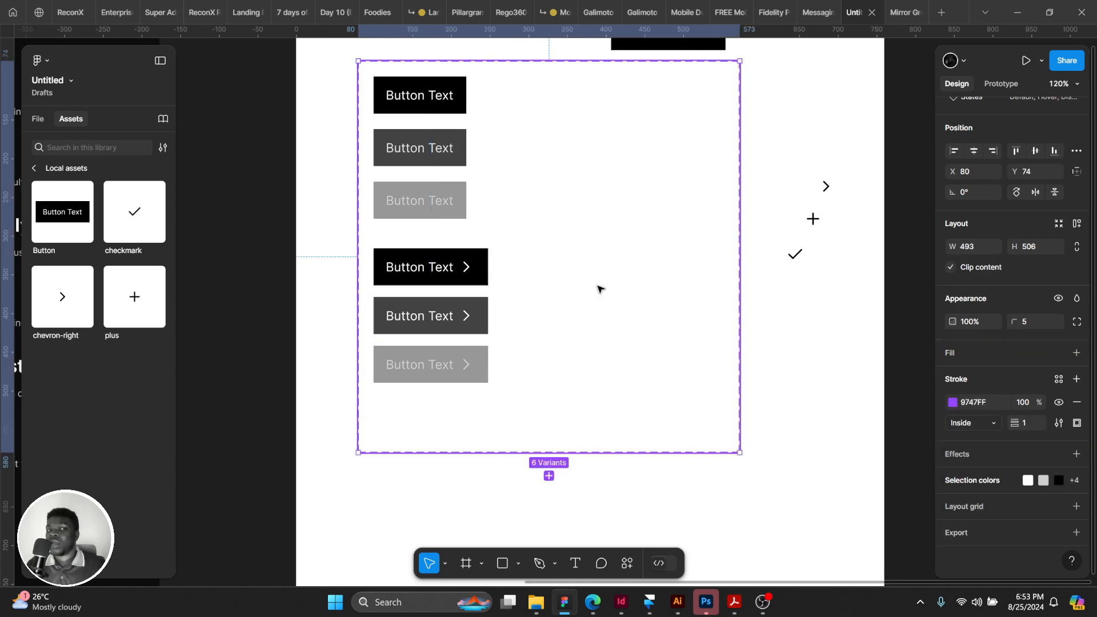
scroll(599, 288, right, 1)
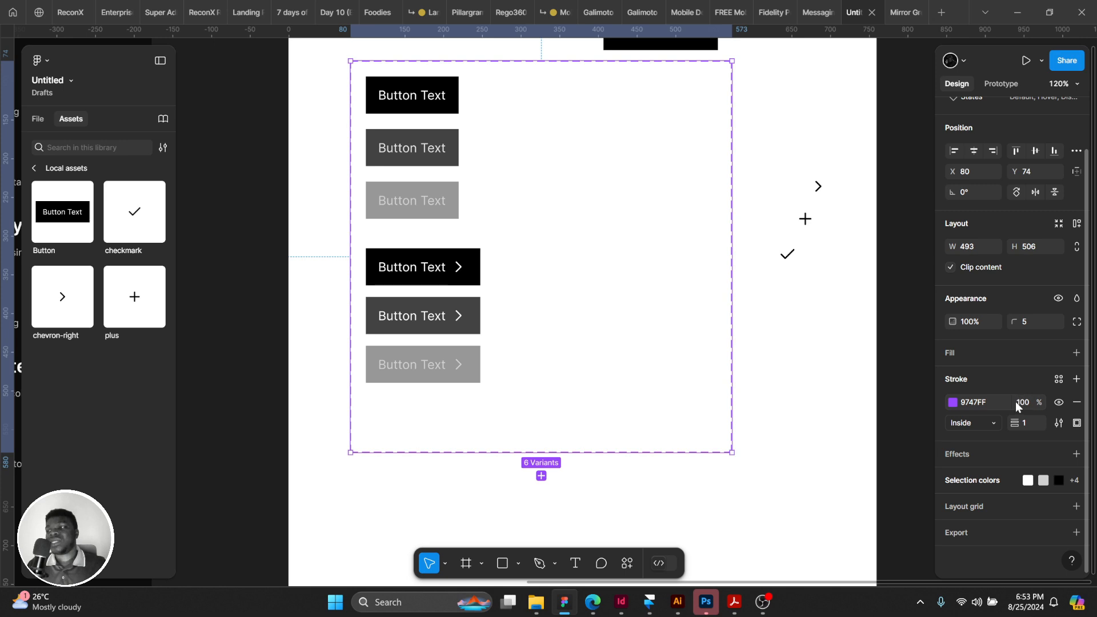
click(472, 370)
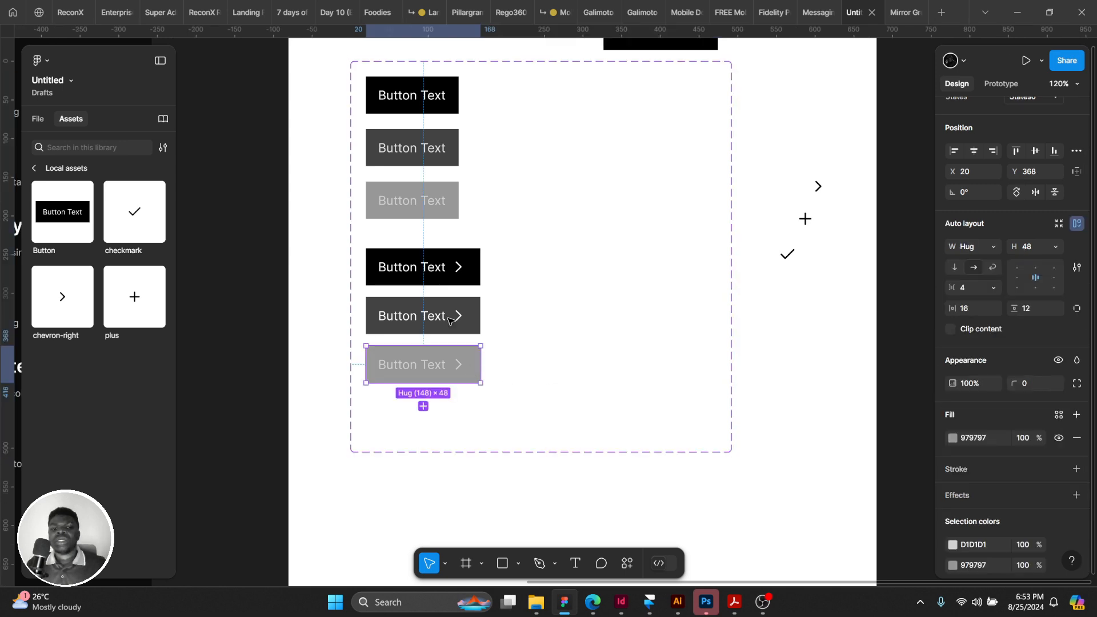
click(449, 320)
scroll(499, 308, up, 1)
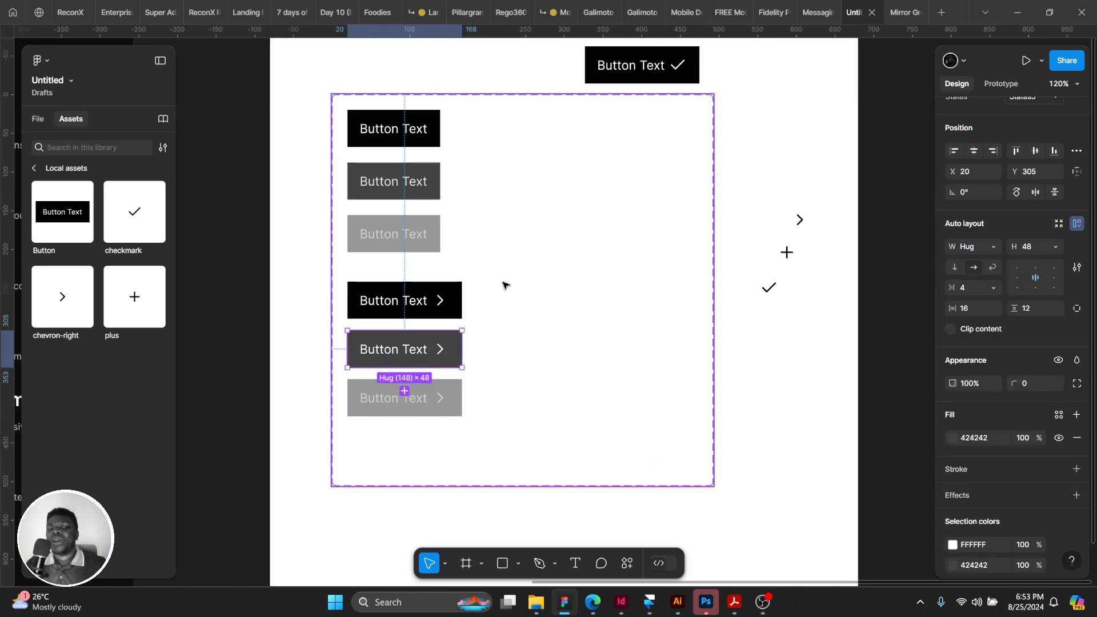
Open the States variant property of the whole button component set to review its values.
click(531, 164)
scroll(571, 171, up, 1)
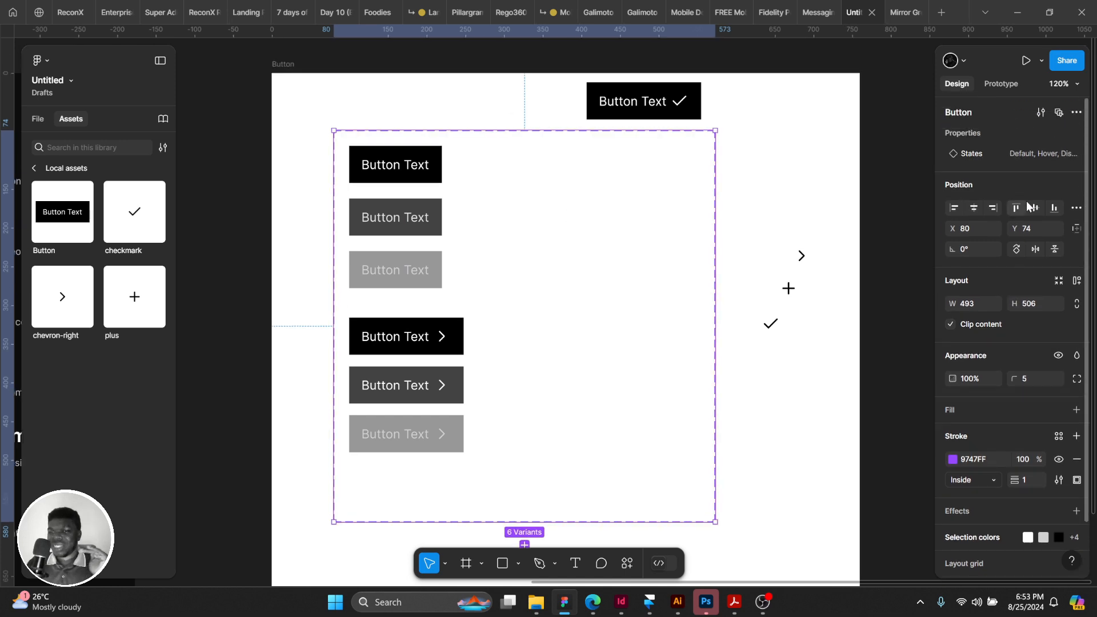
click(1058, 152)
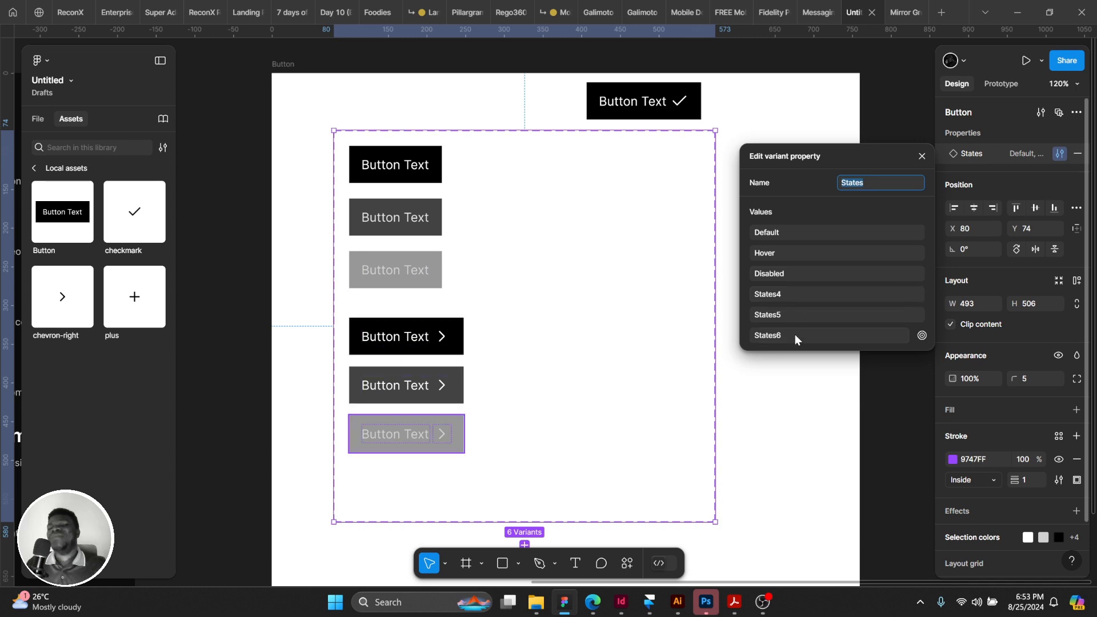
Set the States value of the black chevron button variant to Default.
click(423, 336)
click(421, 338)
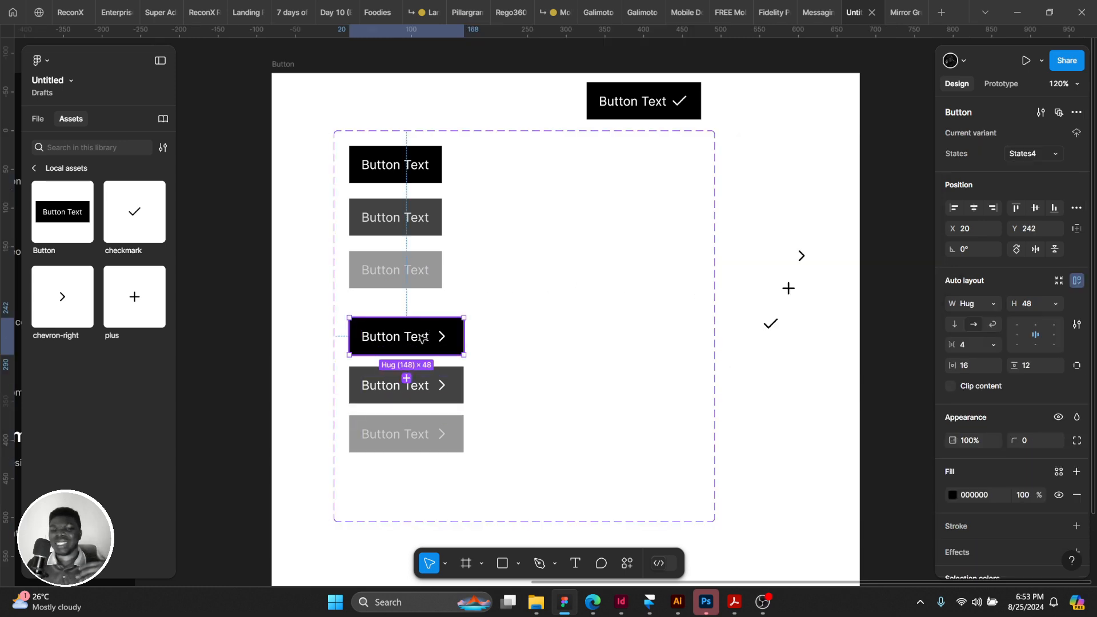
click(1055, 153)
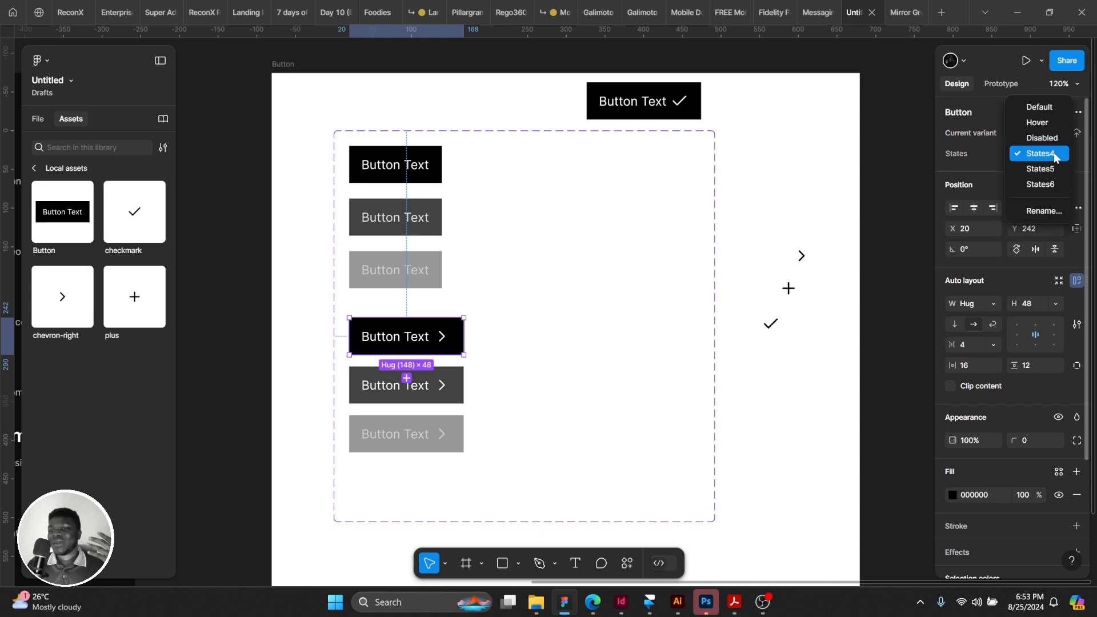
click(1040, 107)
Set the States value of the dark grey chevron button variant to Hover and undo its accidental duplication.
click(417, 386)
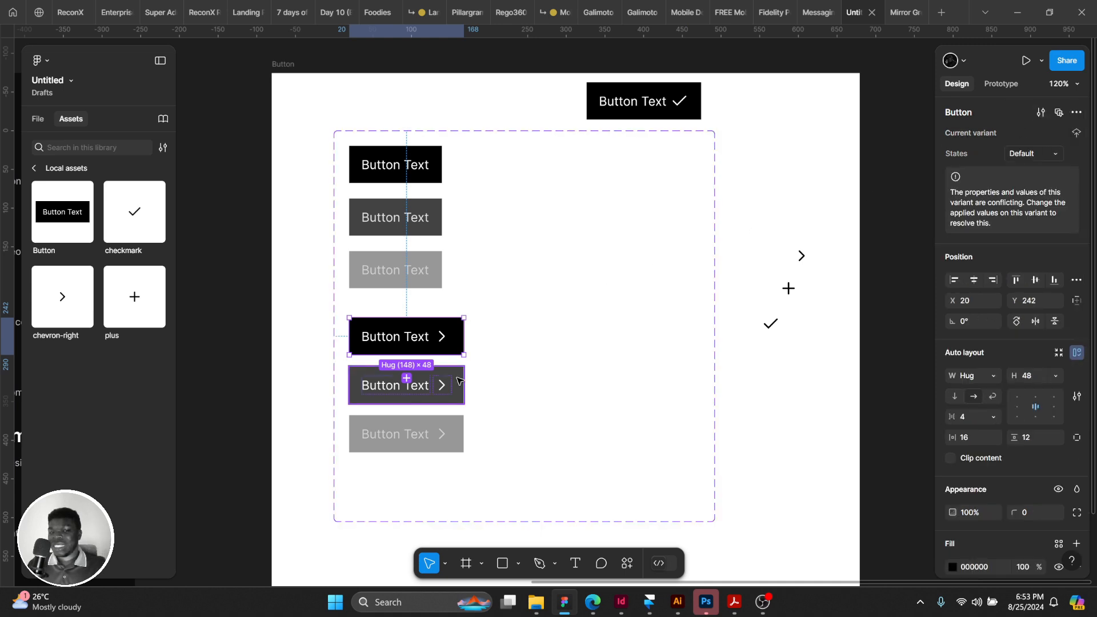
click(1054, 155)
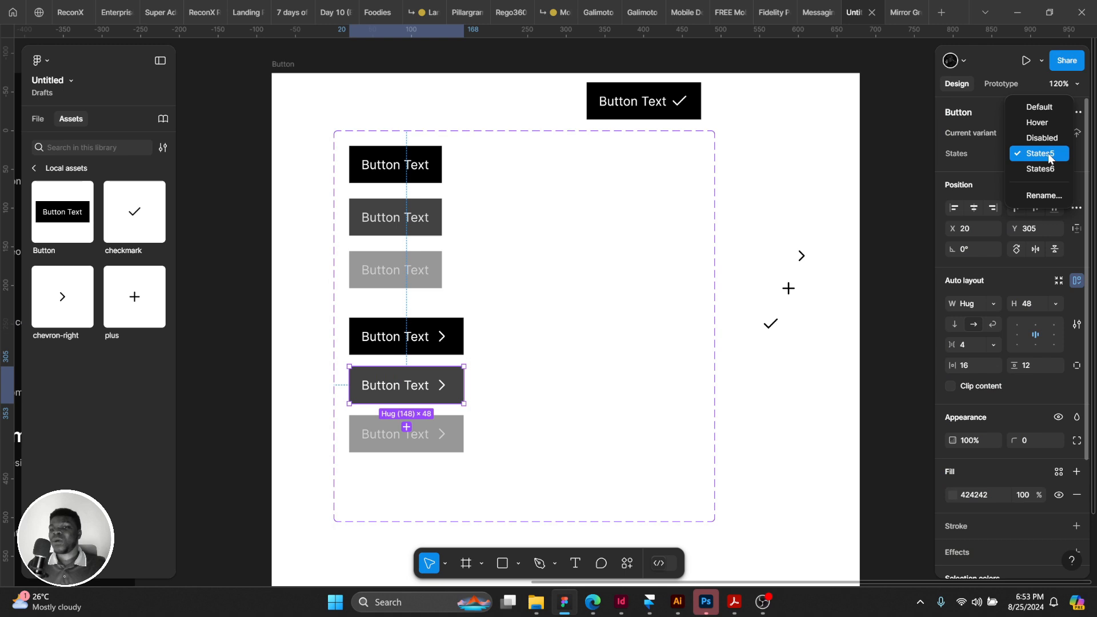
click(1054, 124)
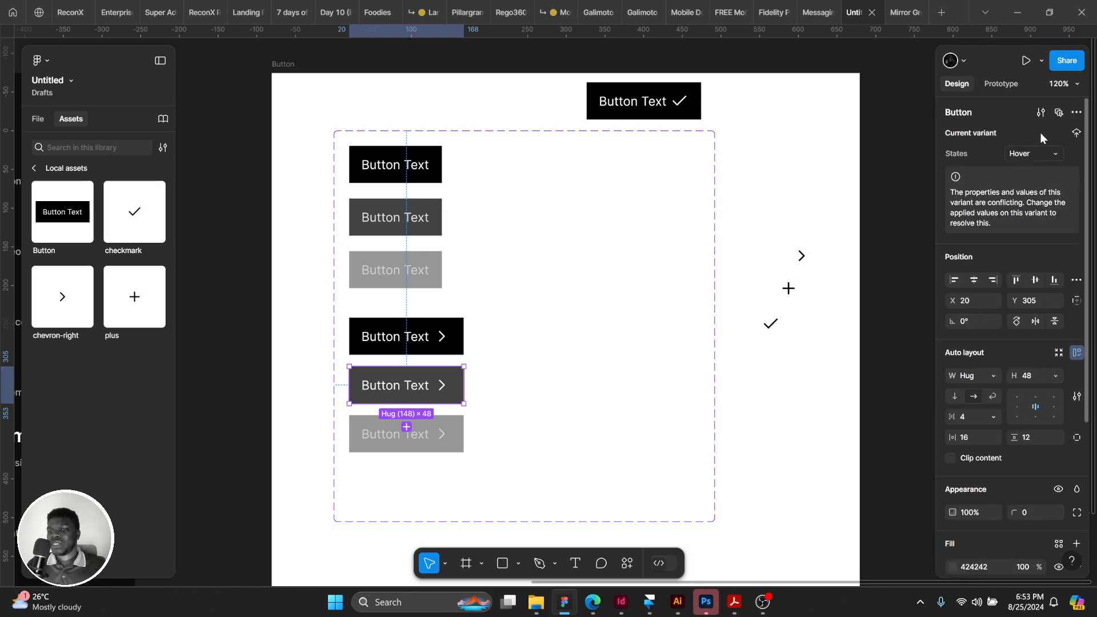
key(ctrl+d)
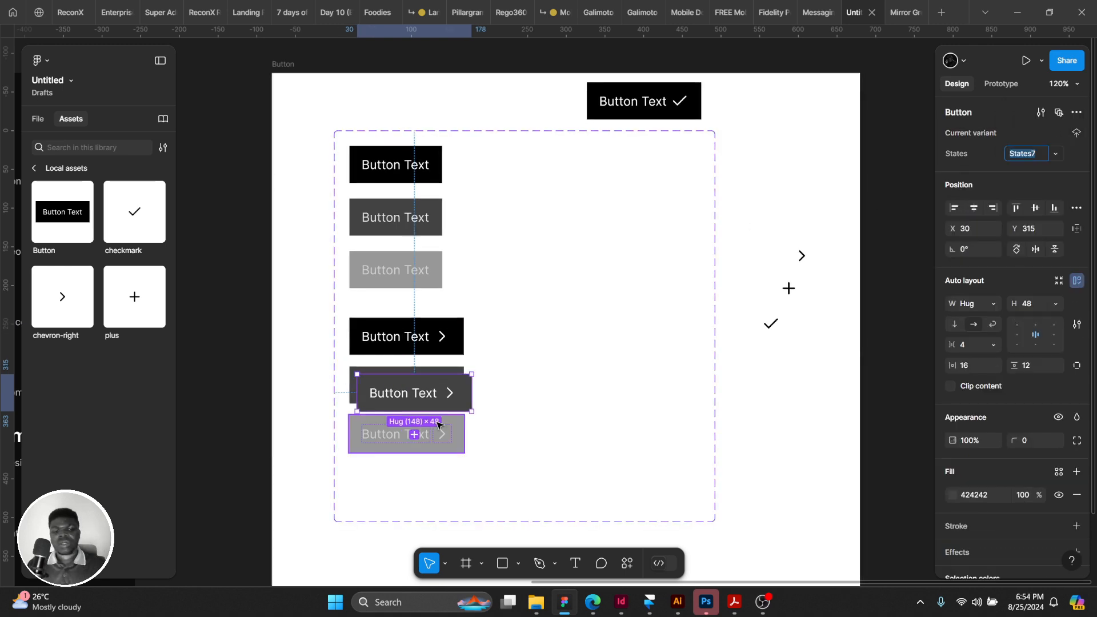
key(ctrl+z)
Set the States value of the light grey chevron button variant to Disabled.
click(439, 425)
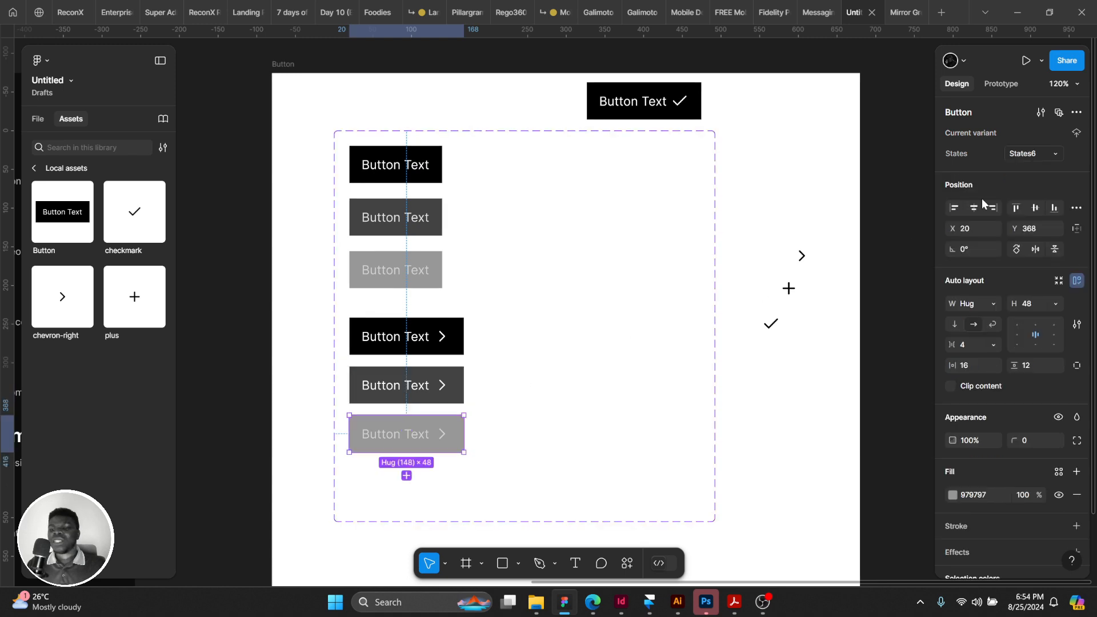
click(1053, 155)
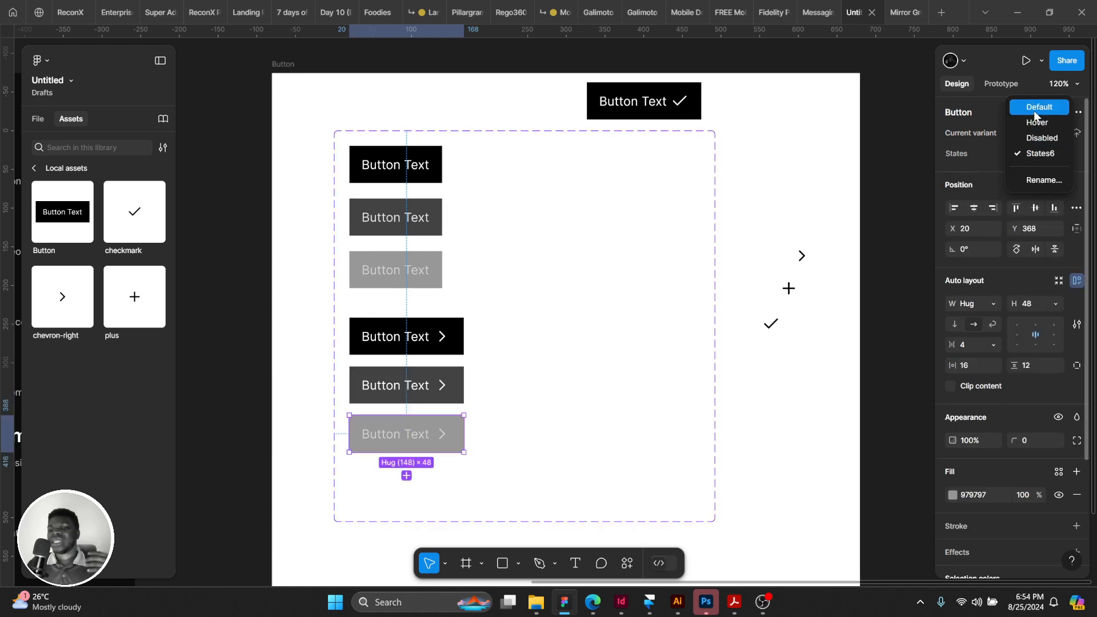
click(1035, 138)
scroll(683, 270, down, 1)
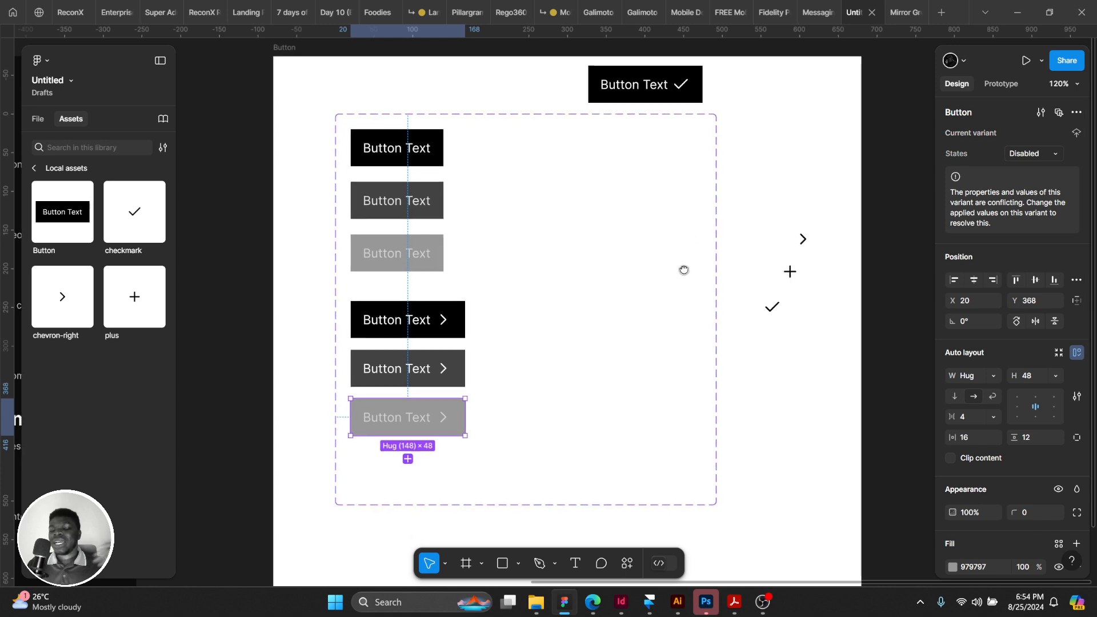
scroll(684, 270, down, 2)
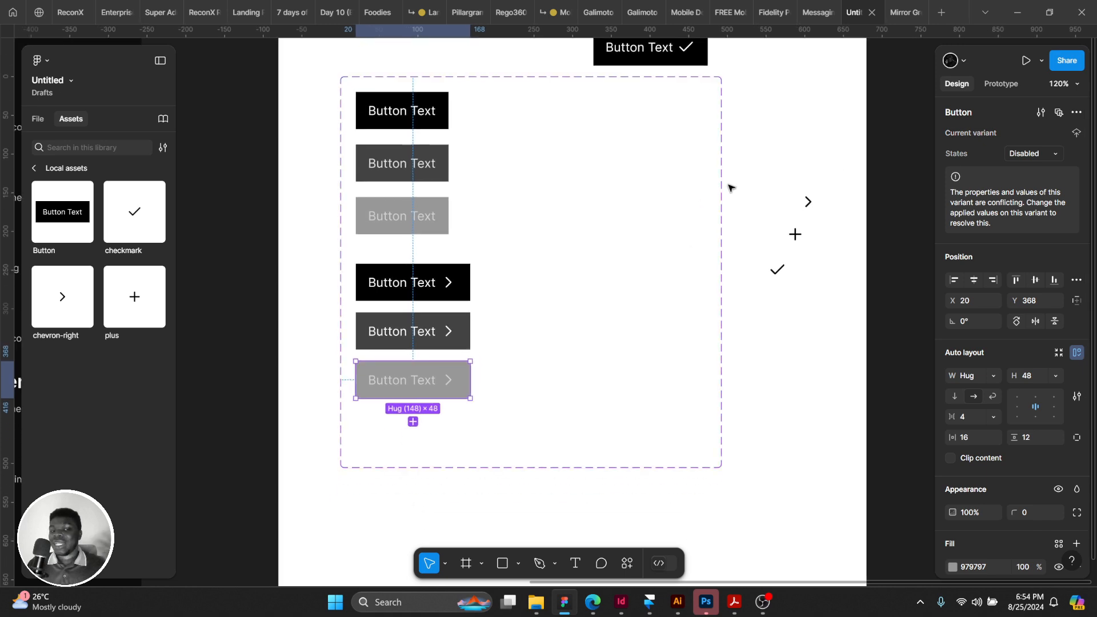
click(412, 423)
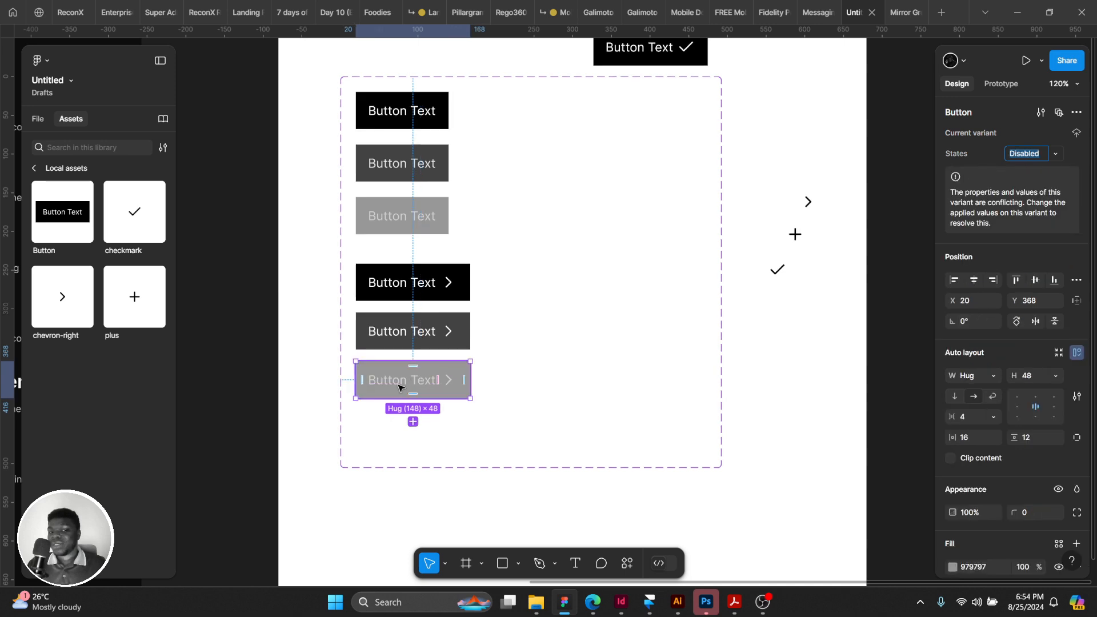
click(413, 423)
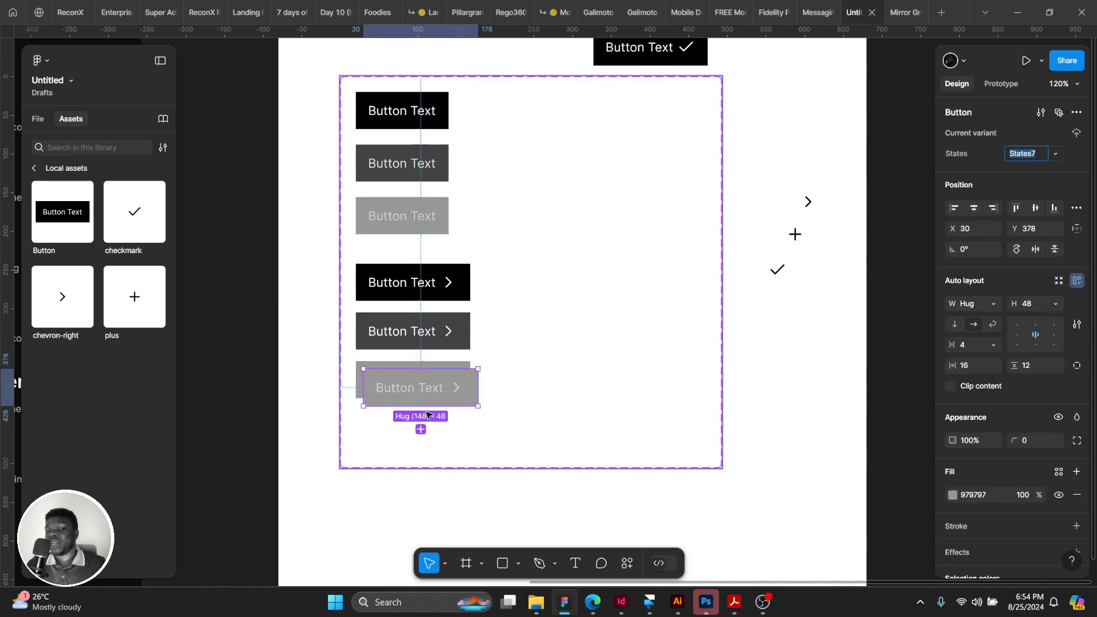
key(ctrl+z)
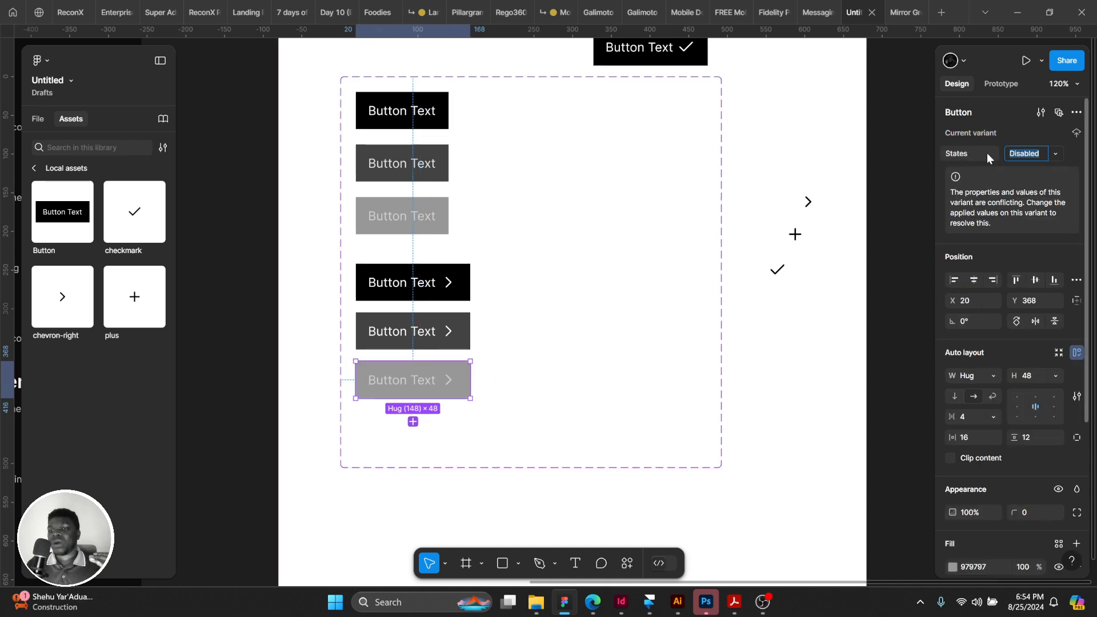
Review the States options available for the disabled button variant with the chevron icon.
click(1051, 153)
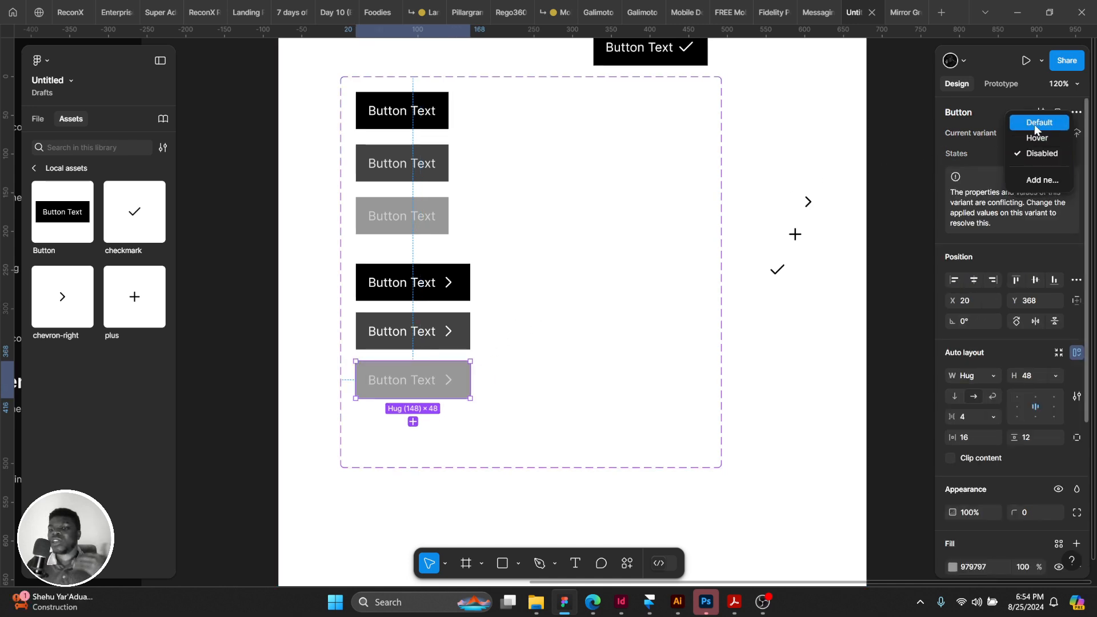
click(995, 205)
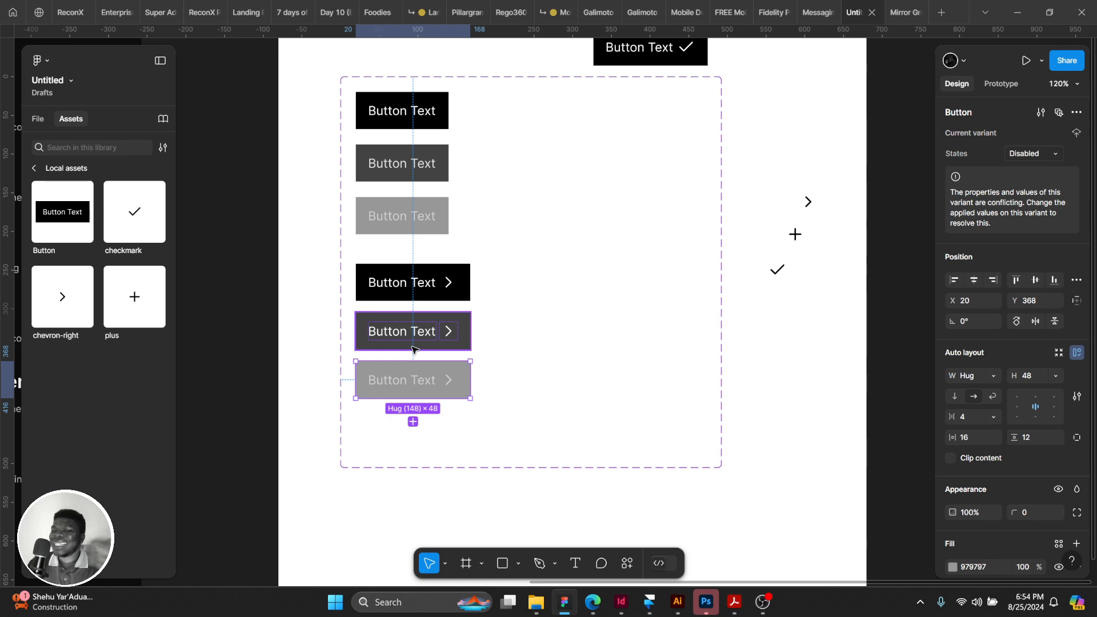
Try a bright red fill on the default button variant with the chevron icon.
click(423, 306)
double_click(432, 286)
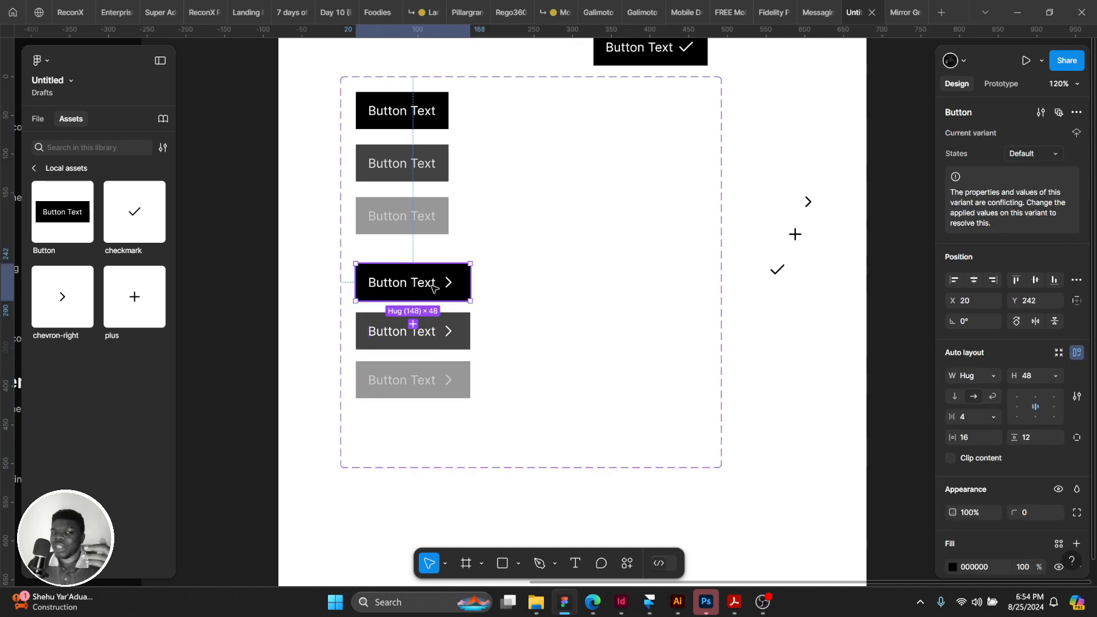
scroll(951, 445, down, 4)
click(952, 348)
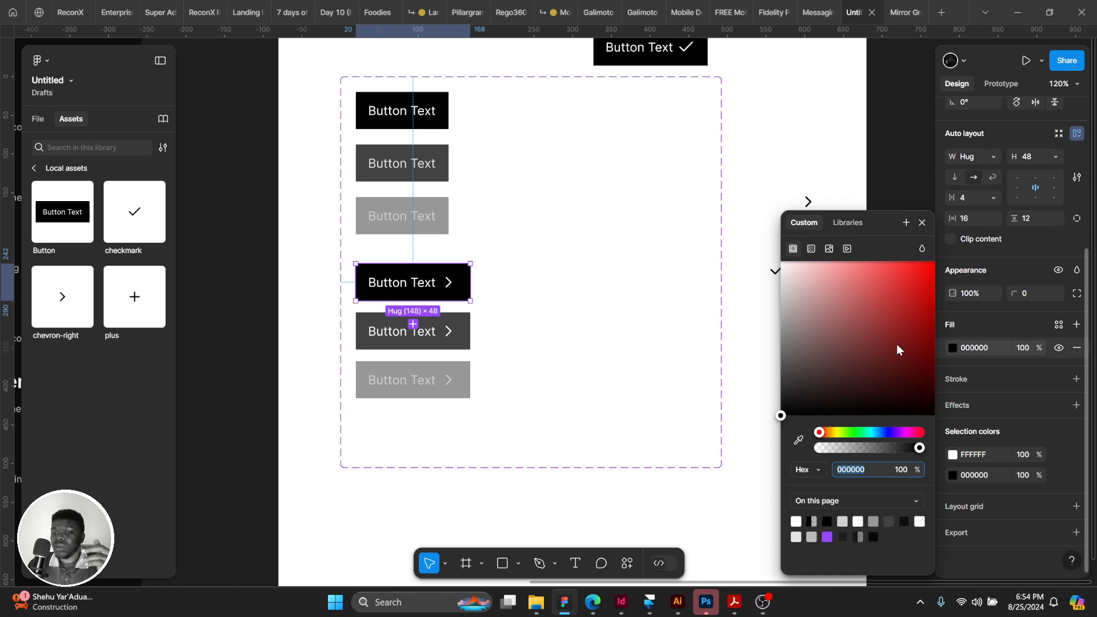
drag(897, 345, 935, 293)
Try the fill colour 595151 on the hover button variant with the chevron icon.
click(458, 332)
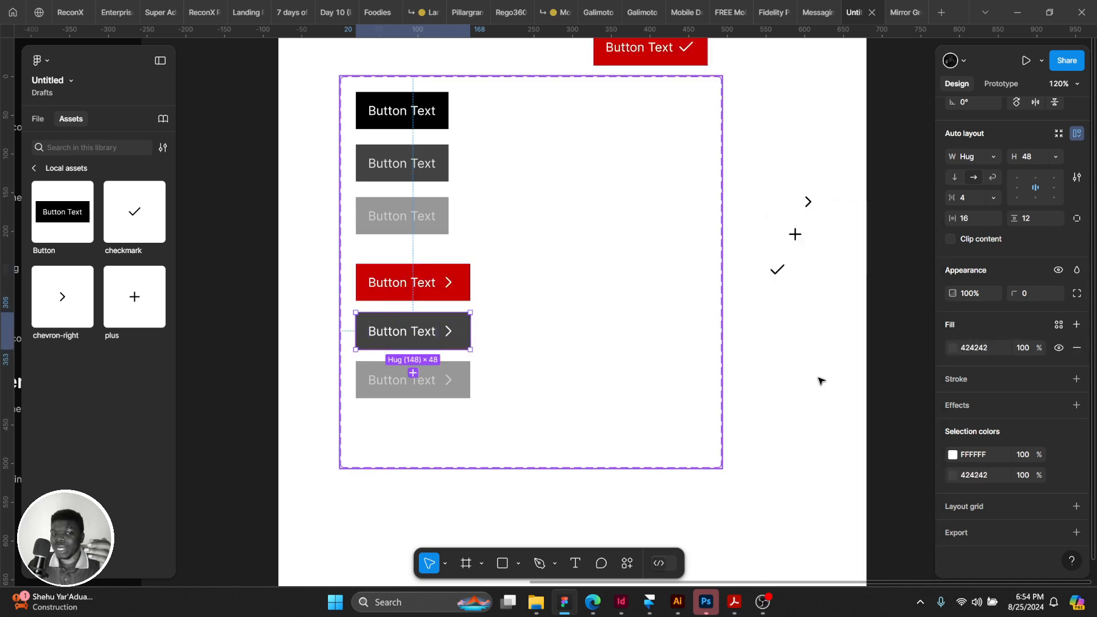
click(946, 476)
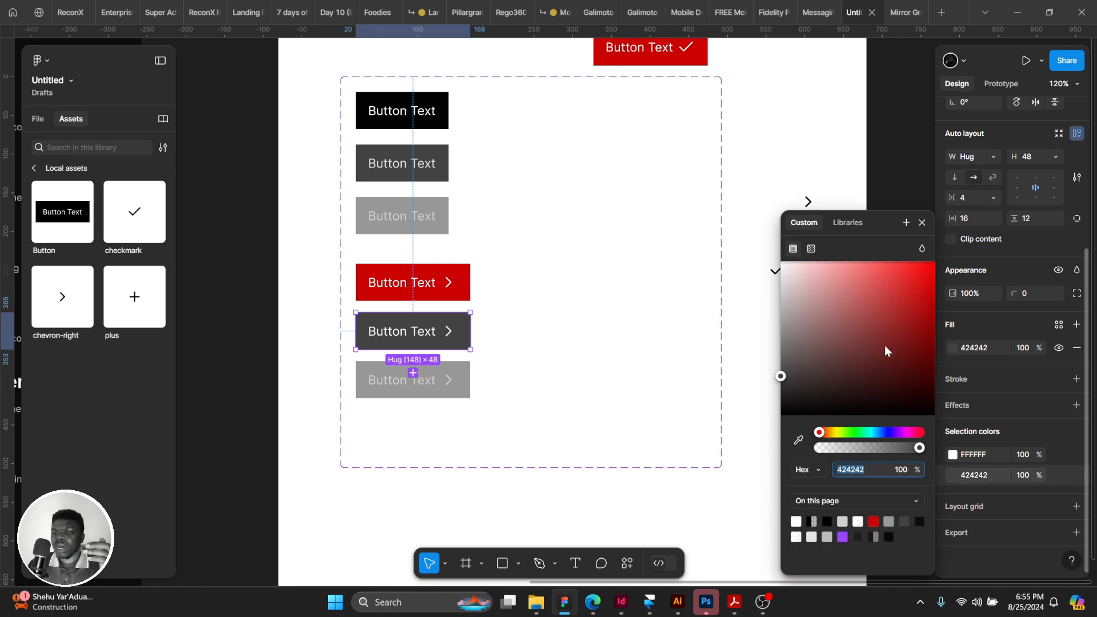
drag(885, 347, 794, 362)
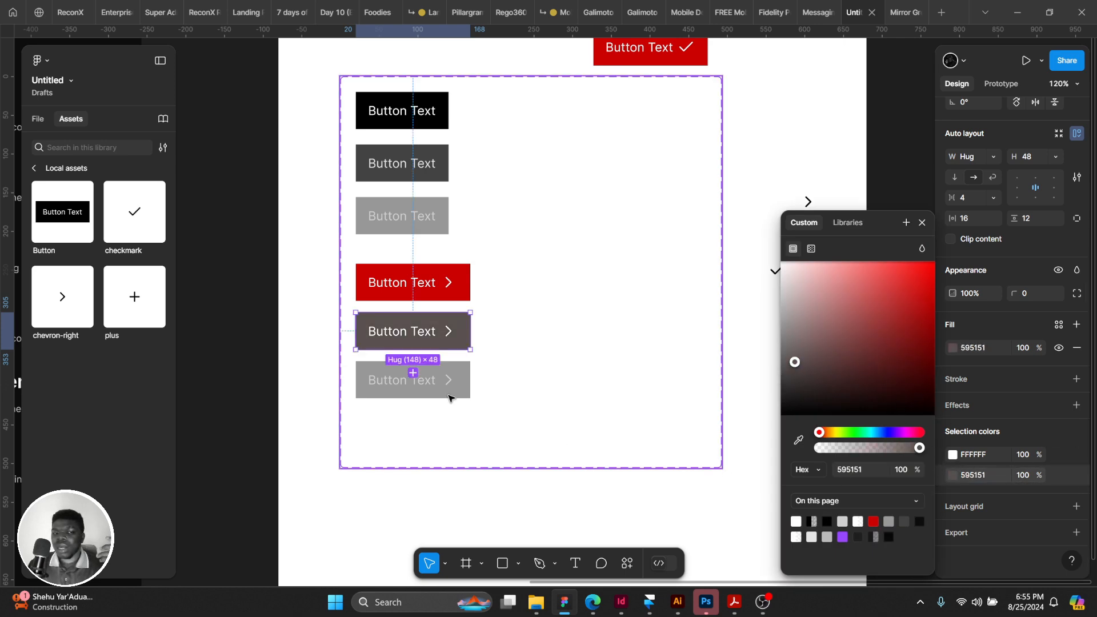
Try the fill colour C83F3F on the disabled button variant with the chevron icon.
click(449, 398)
click(951, 477)
click(867, 367)
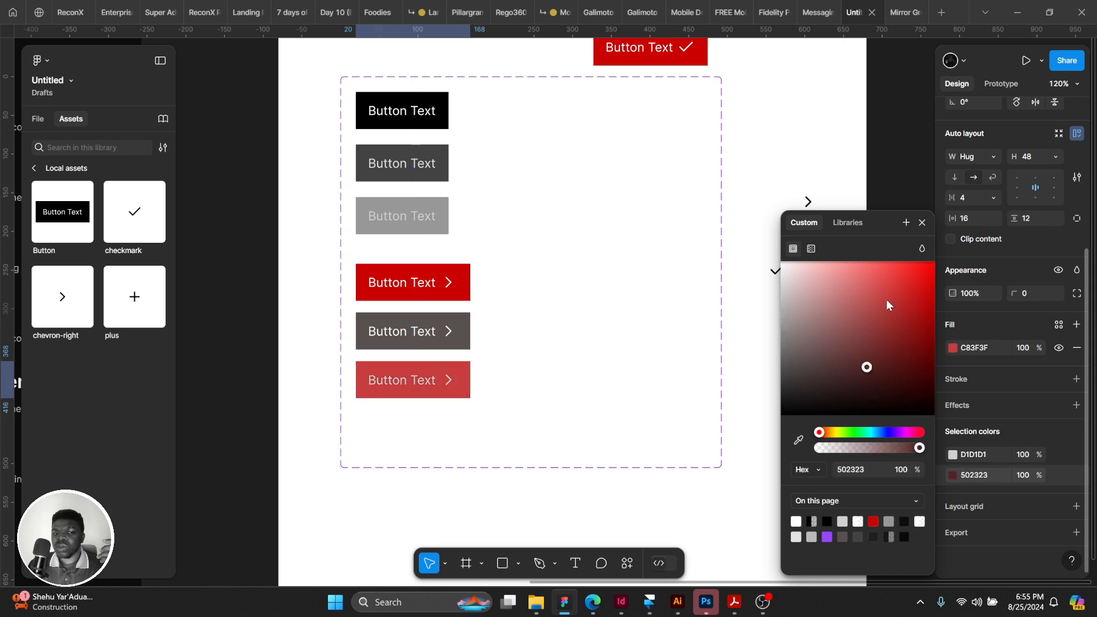
click(666, 311)
Inspect the text layer of the red icon button and the States property of the hover icon button.
click(377, 287)
click(377, 287)
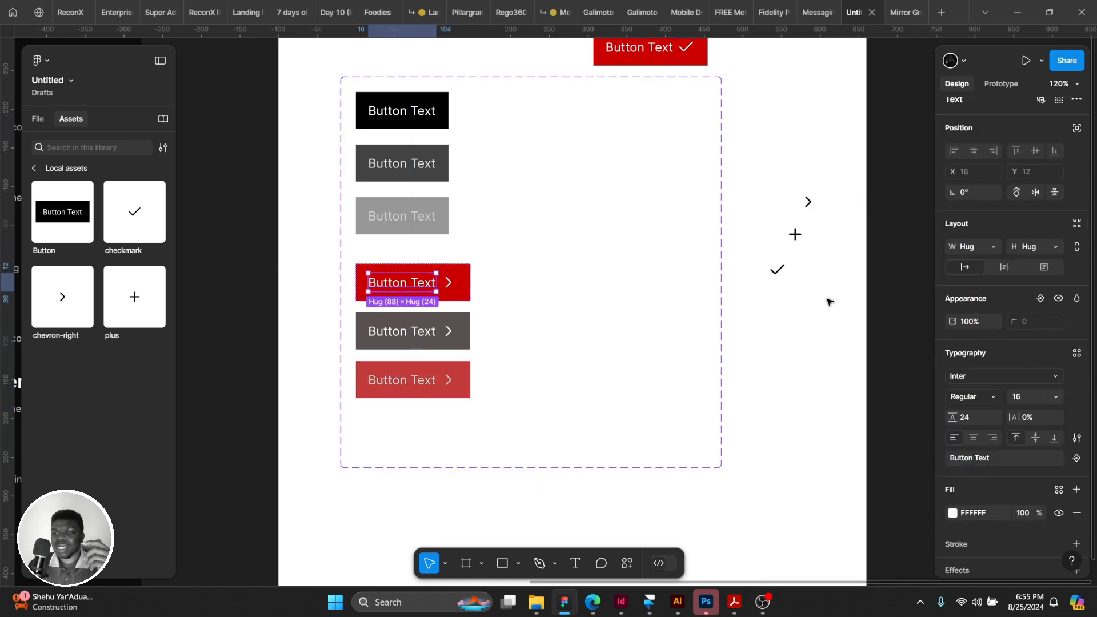
click(580, 301)
click(403, 334)
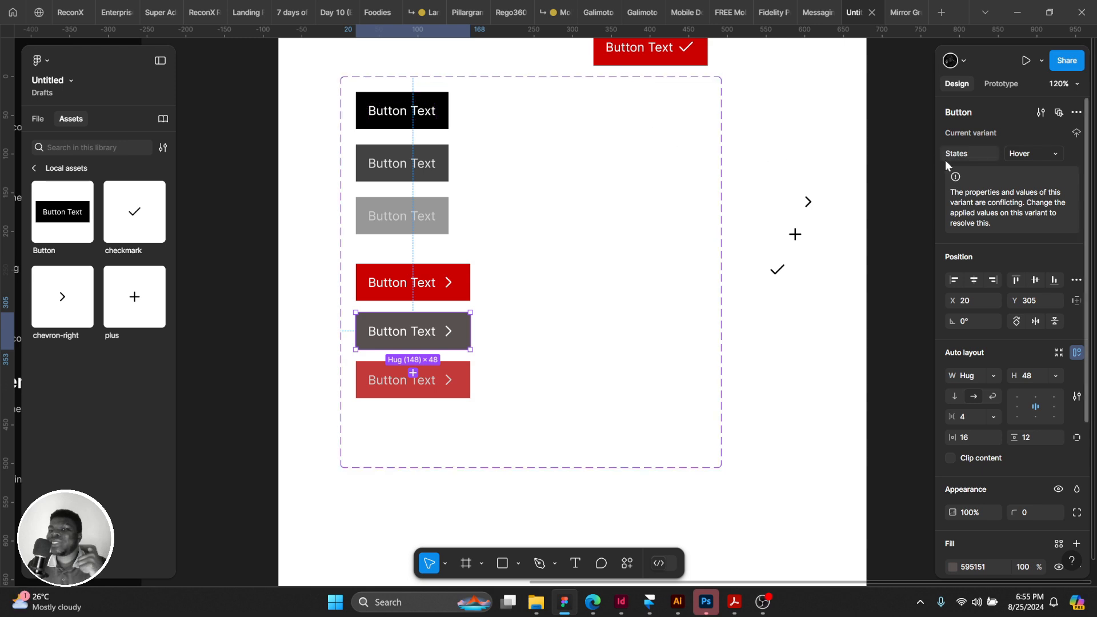
click(1044, 156)
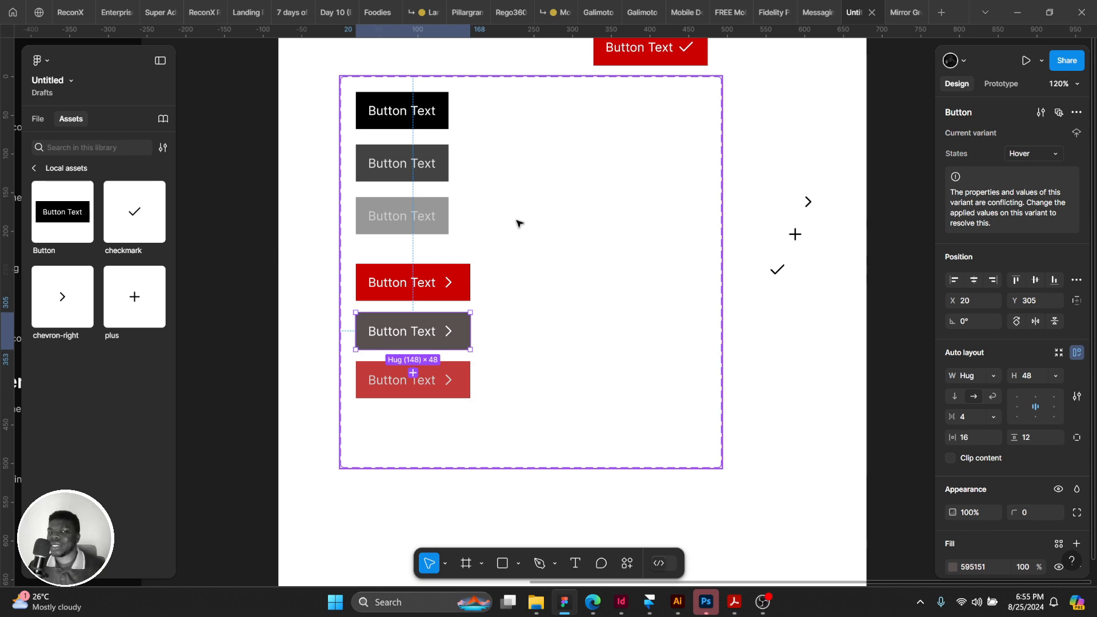
Undo the fill colour changes on the three button variants with the chevron icon.
key(ctrl+z)
key(ctrl+z)
key(ctrl+z)
key(ctrl+z)
key(ctrl+z)
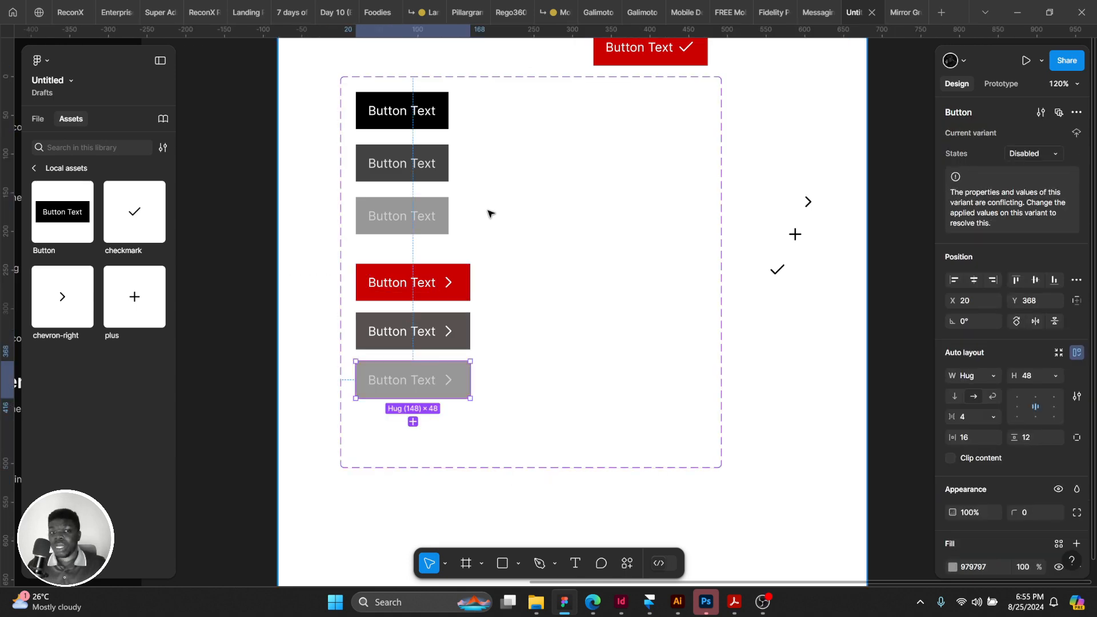
key(ctrl+z)
key(ctrl+z)
key(ctrl+z)
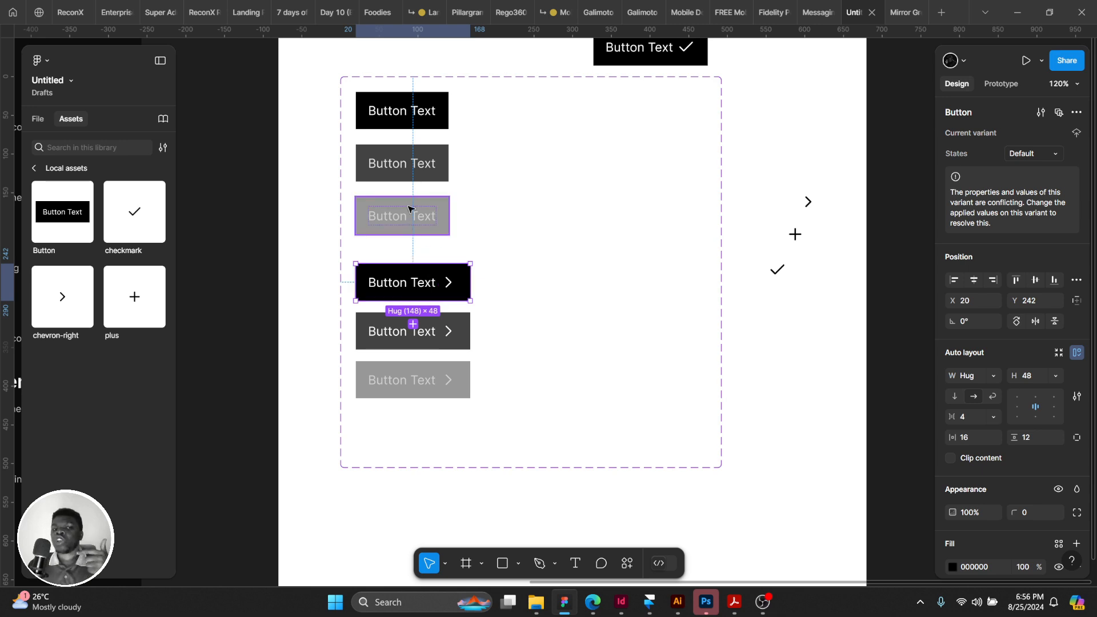
Compare the States values of the default text-only button and the default button with the chevron icon.
click(419, 111)
click(436, 277)
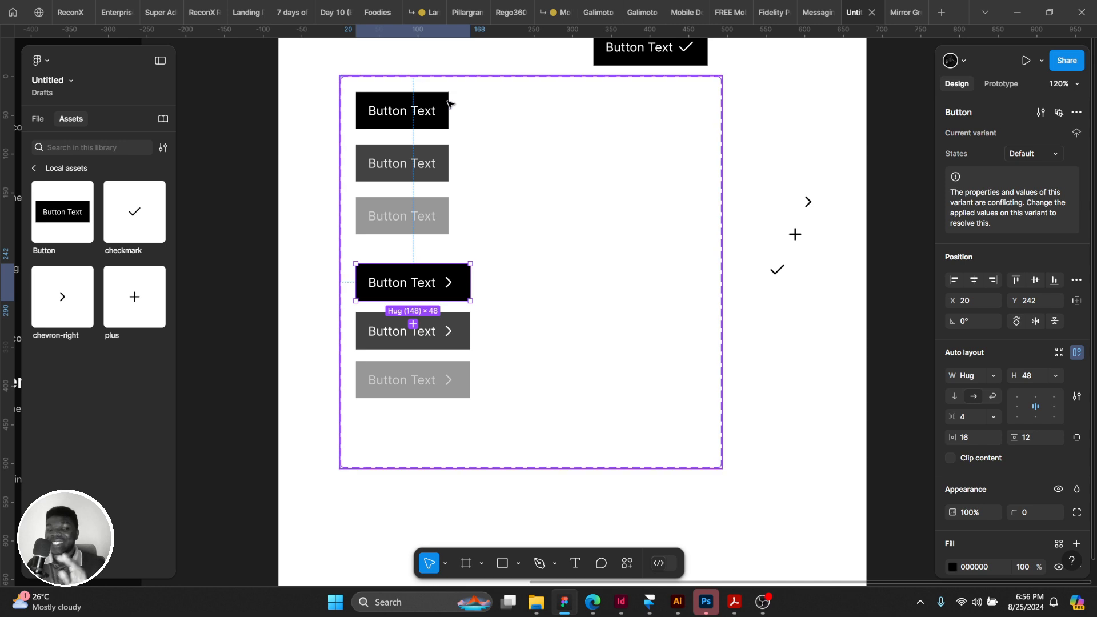
click(550, 143)
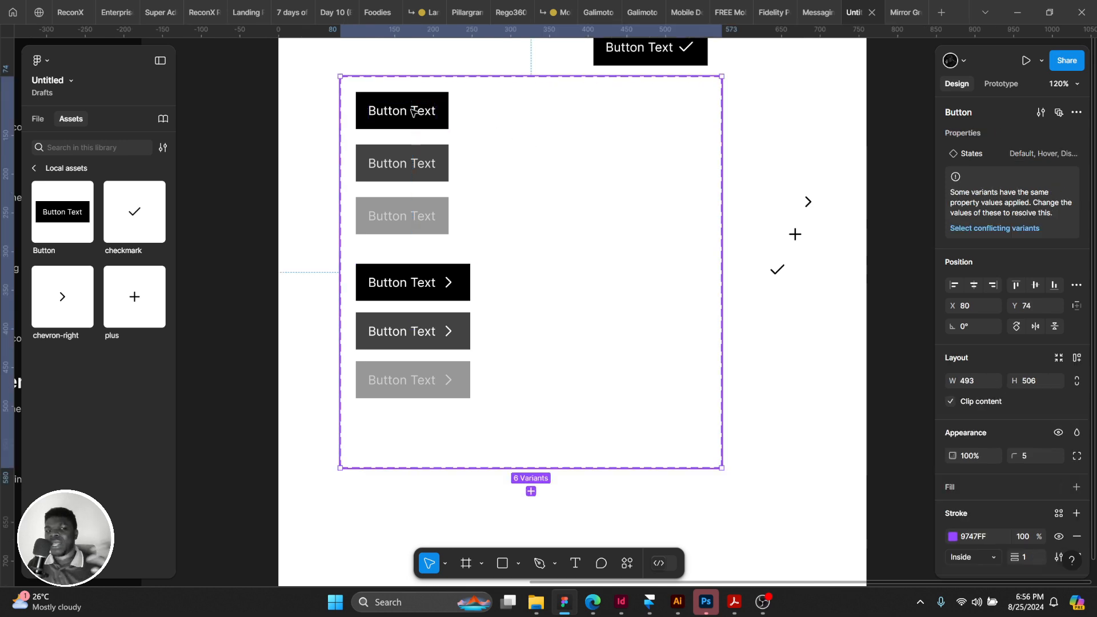
click(415, 114)
click(1034, 152)
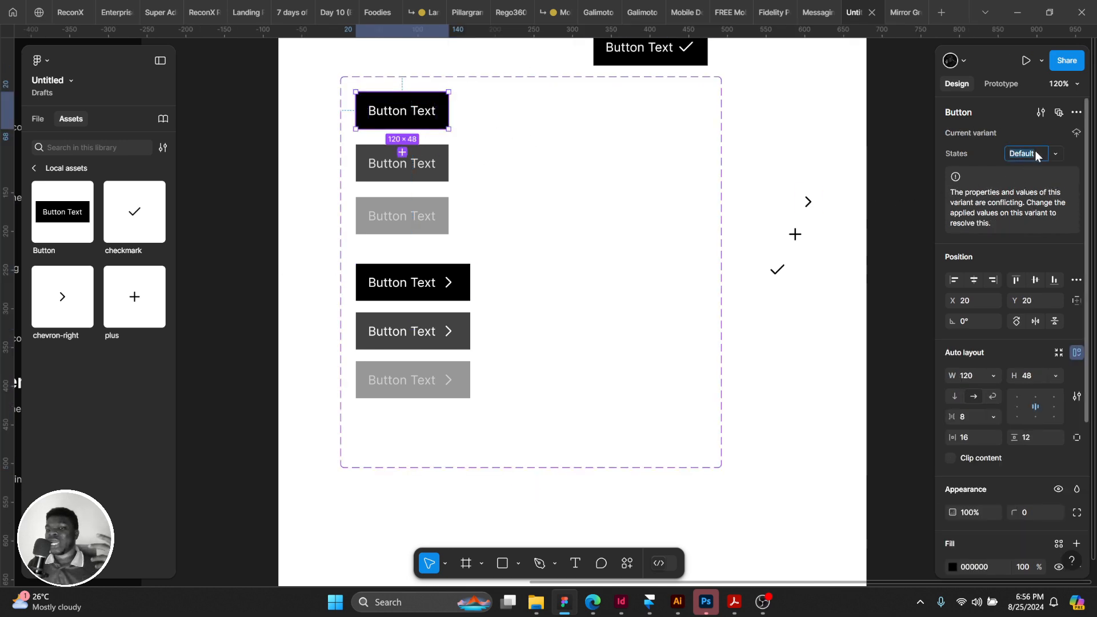
click(1040, 153)
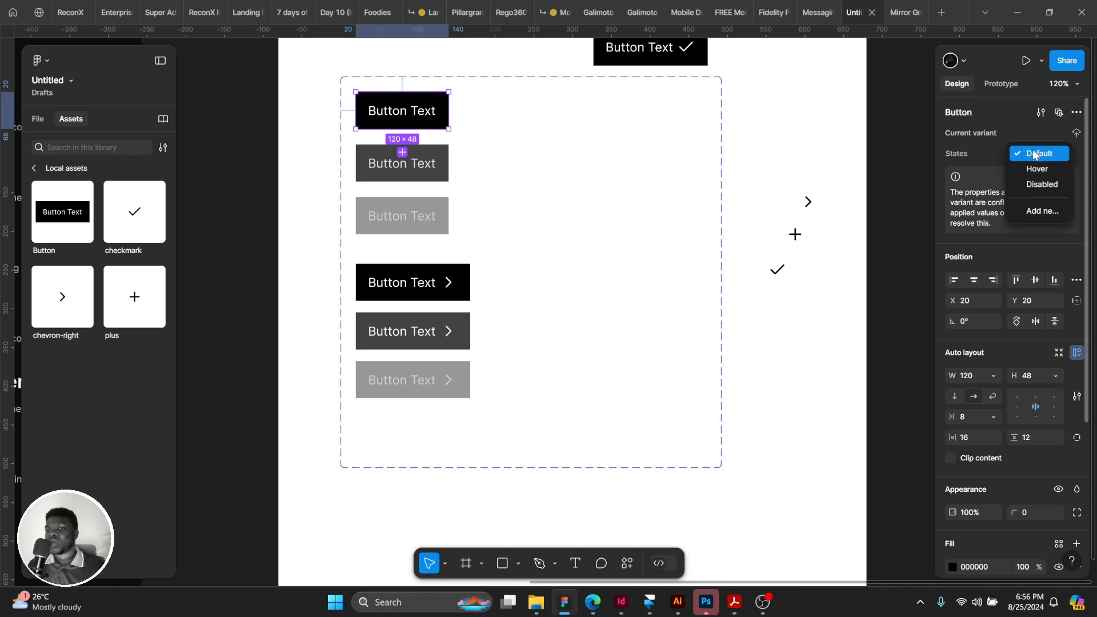
click(436, 279)
click(436, 279)
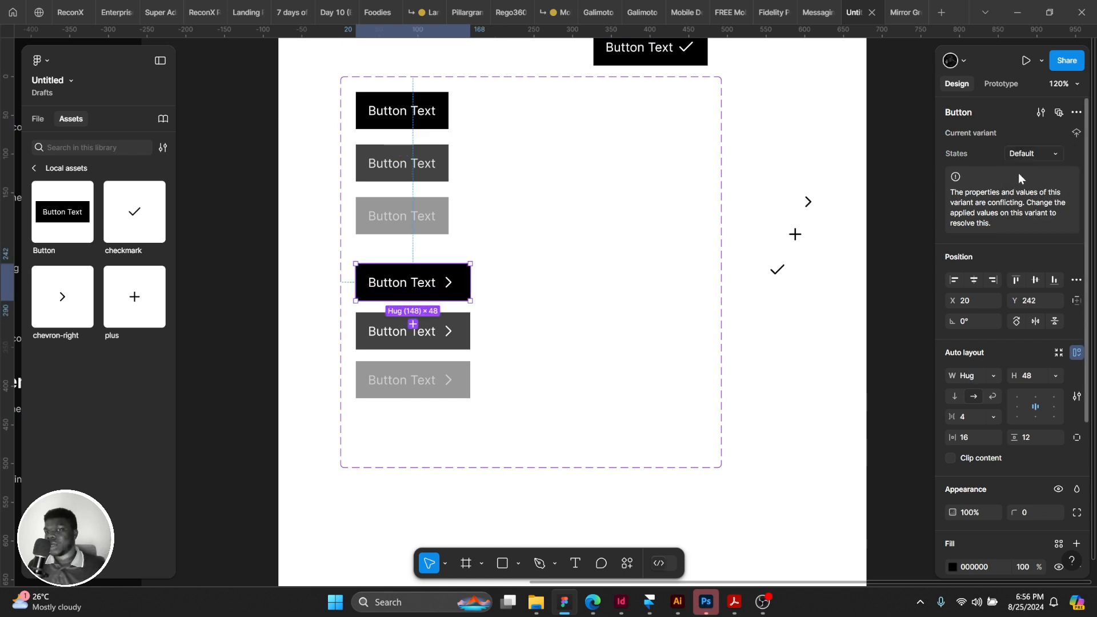
click(1061, 153)
click(968, 192)
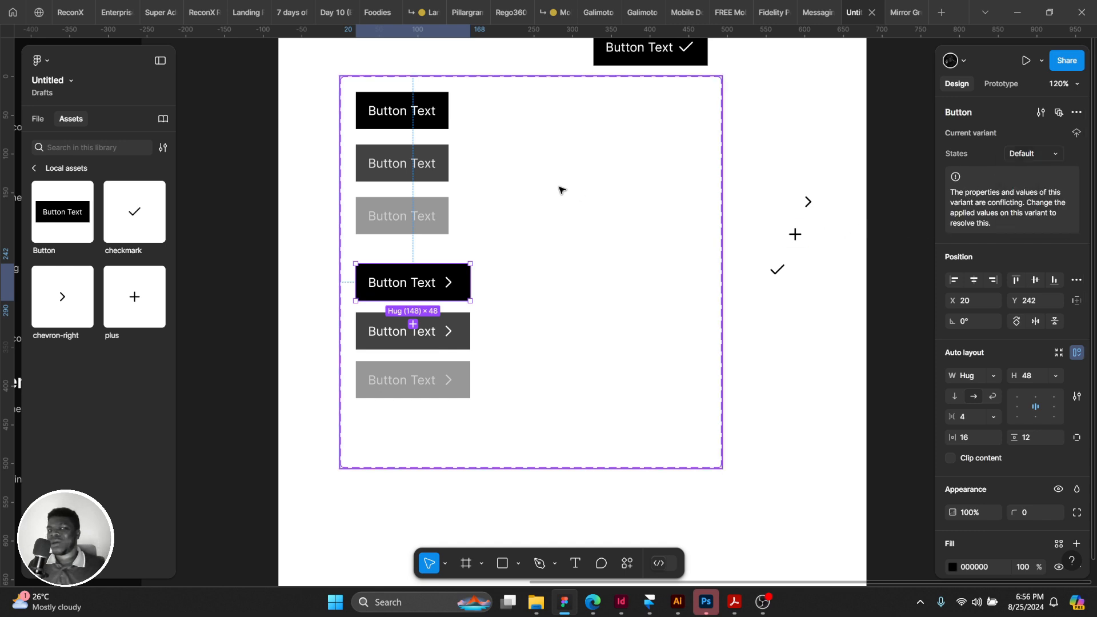
Select the whole Button component set and review its additional actions.
scroll(600, 174, right, 2)
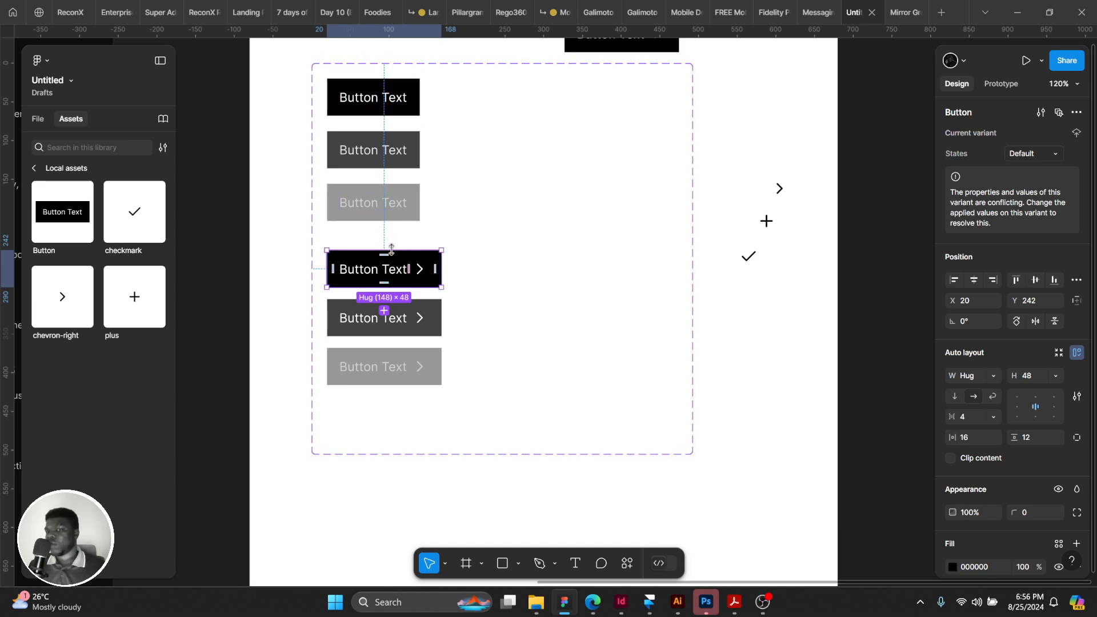
click(575, 116)
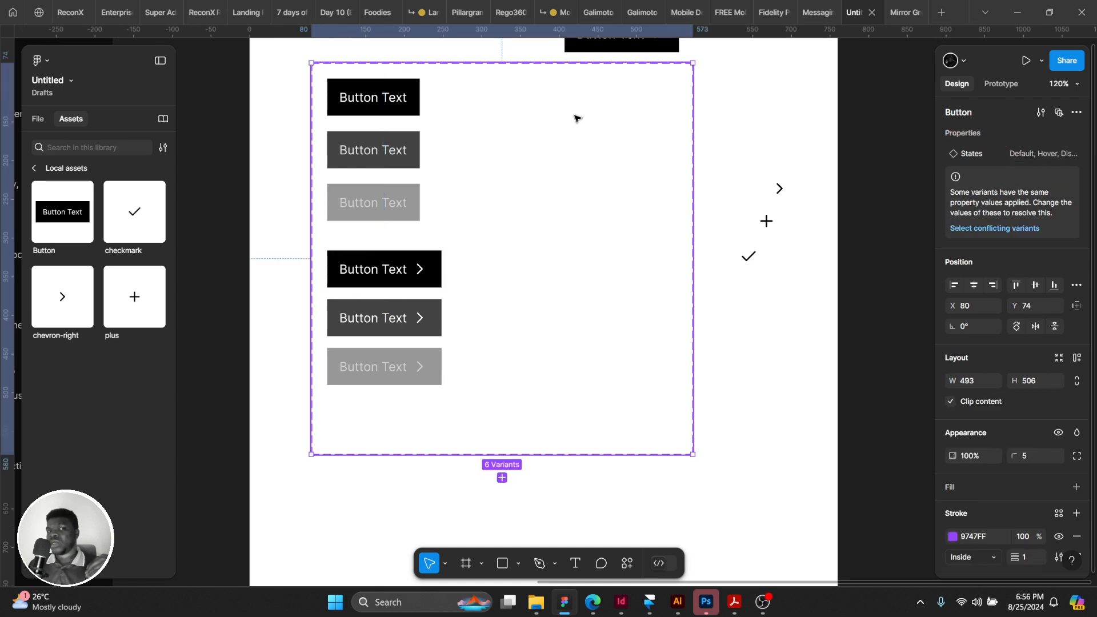
click(1076, 113)
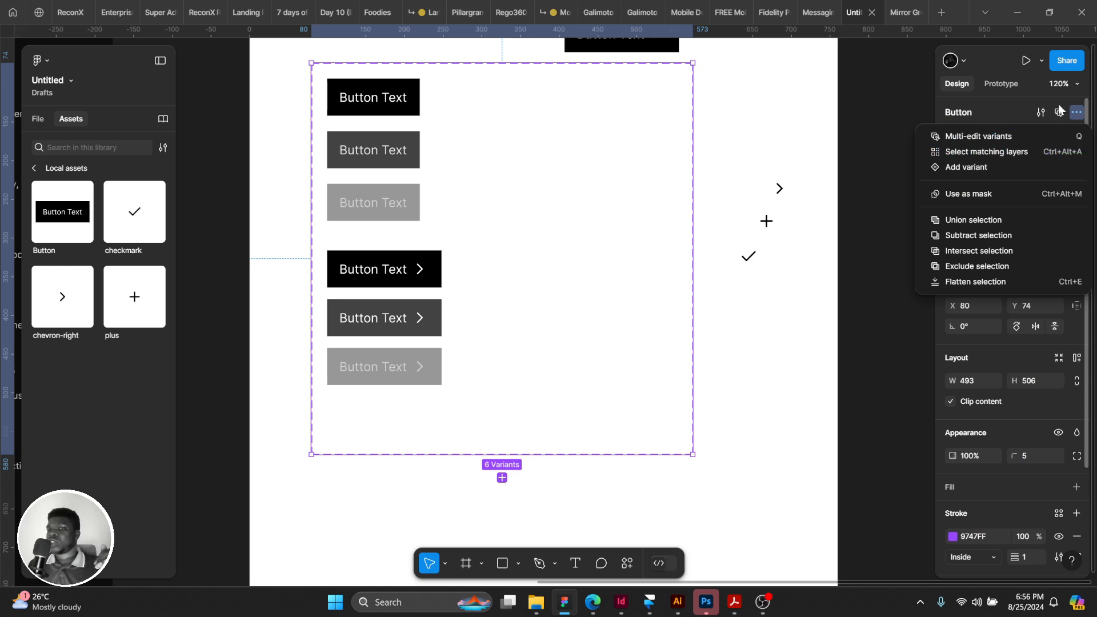
click(1077, 112)
click(1076, 112)
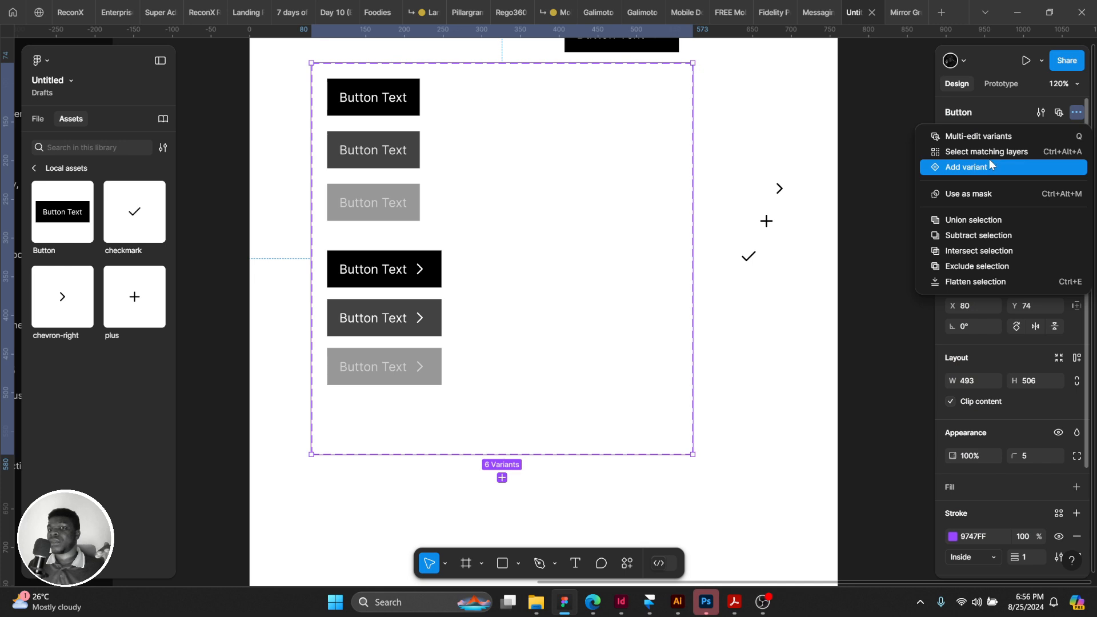
click(980, 96)
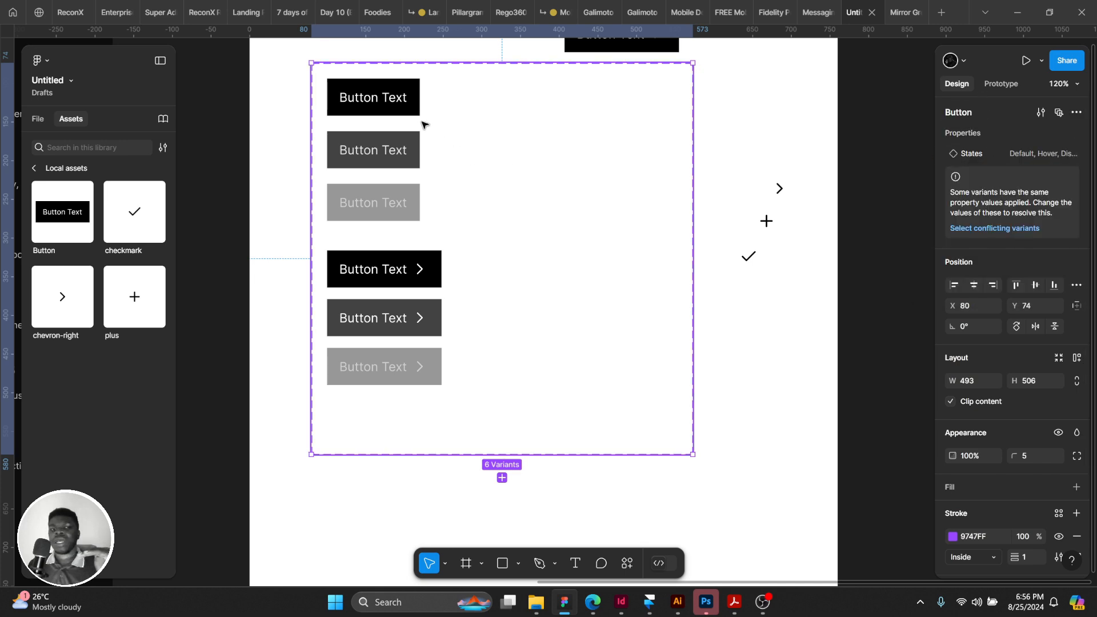
Move the Button component set to X 53, Y 83.
mouse_move(1077, 133)
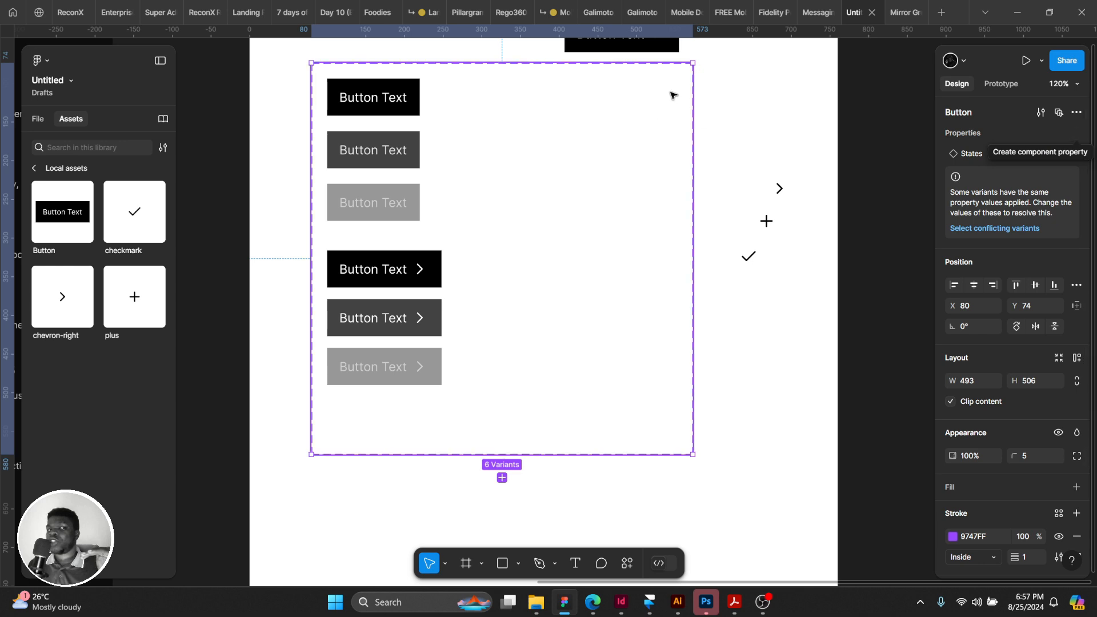
drag(602, 127, 581, 134)
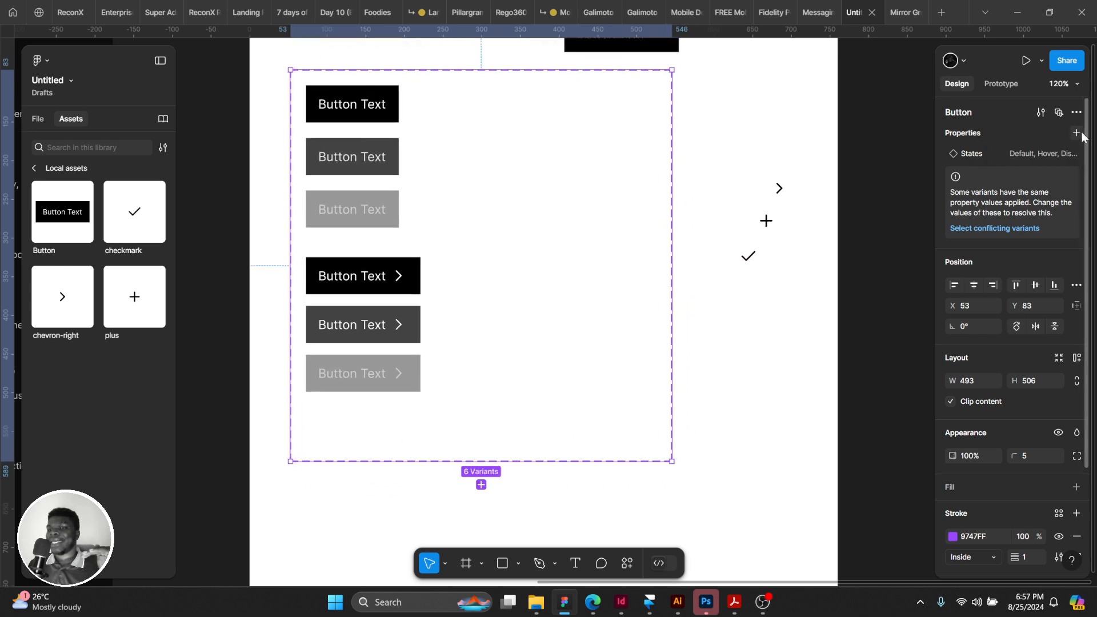
Add a variant property named RightIcon with the value Default to the Button component set.
click(1077, 133)
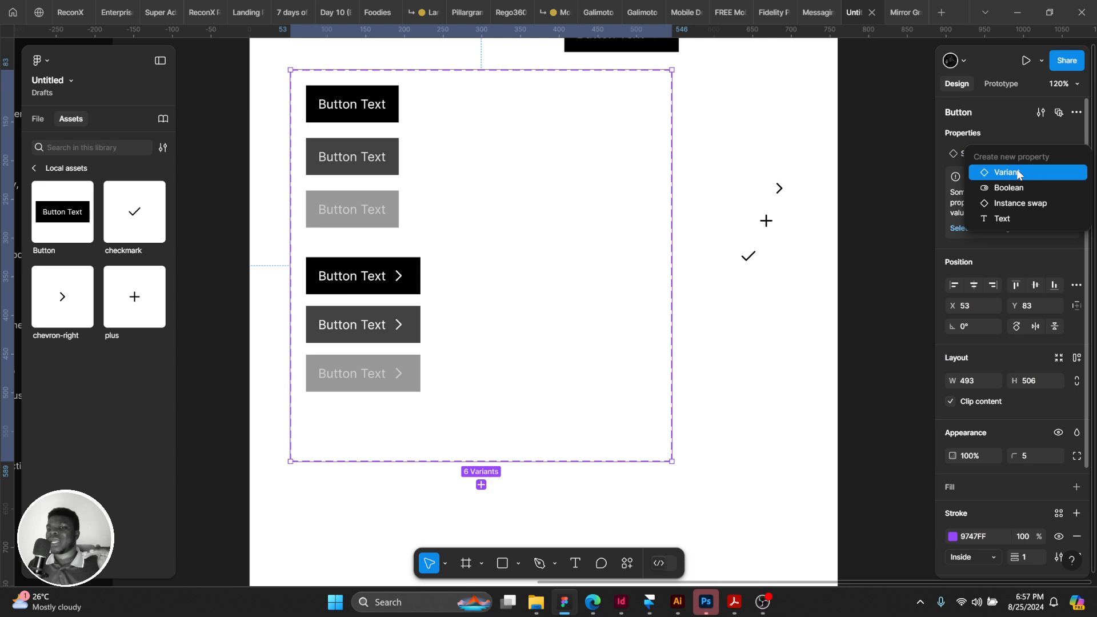
click(1006, 171)
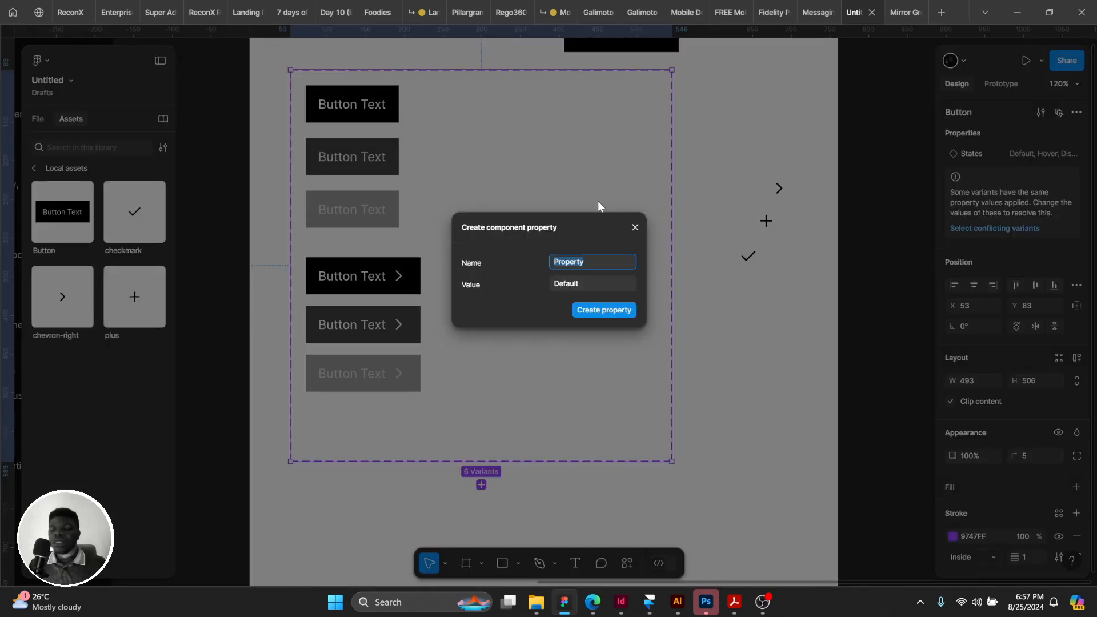
text(Icon)
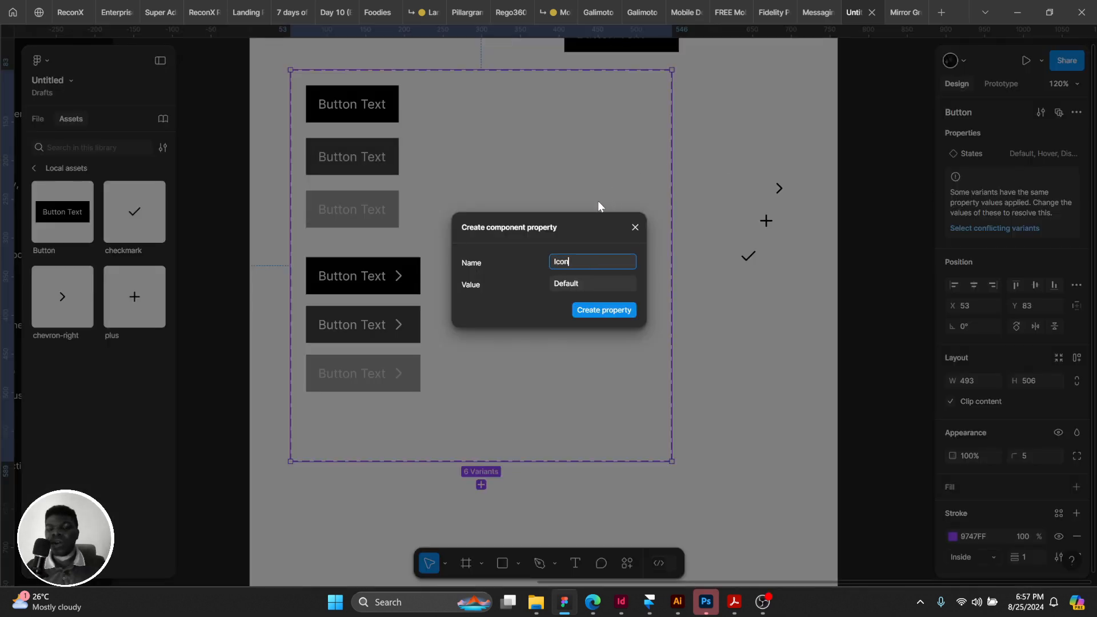
text(Righta)
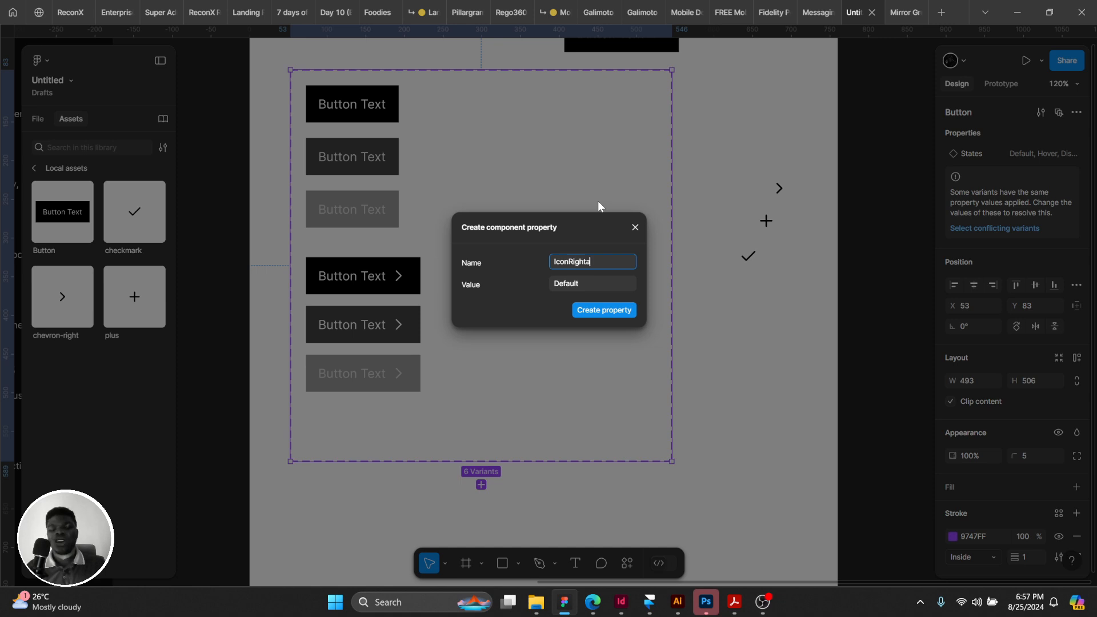
key(ctrl+a)
text(RI)
key(BackSpace)
key(BackSpace)
text(Right)
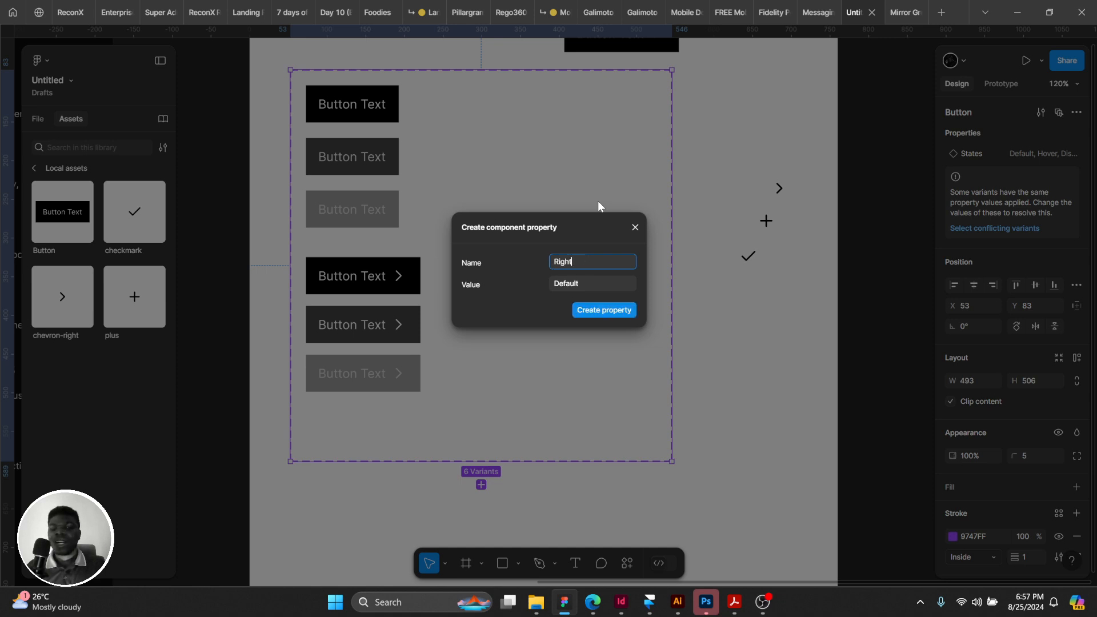
text(Icon)
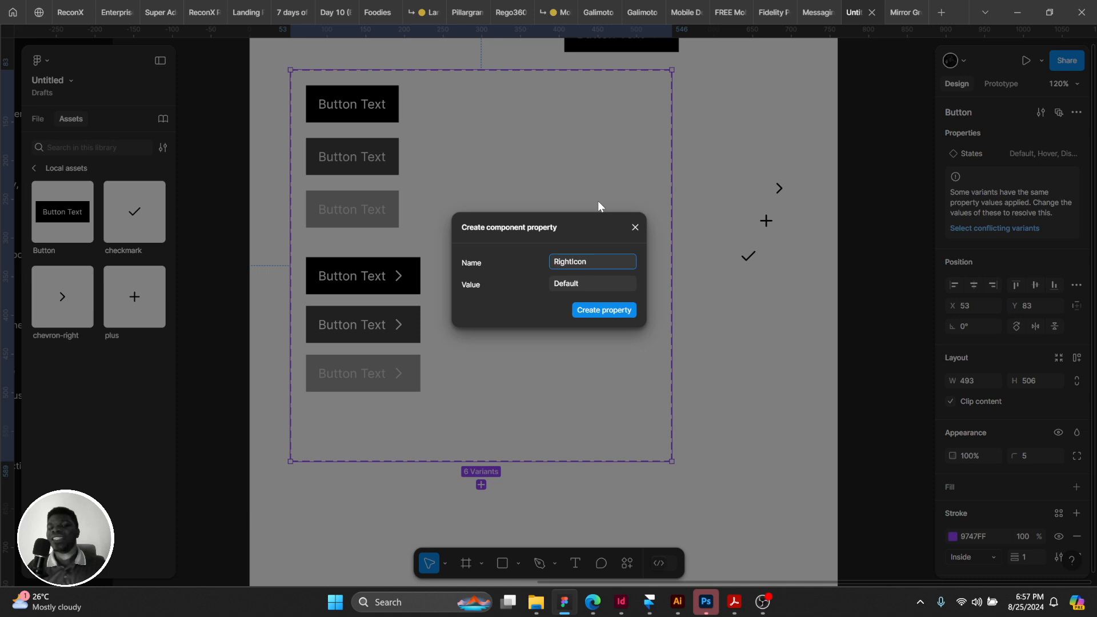
key(Return)
Rename the RightIcon property's Default value to Yes.
mouse_move(1019, 179)
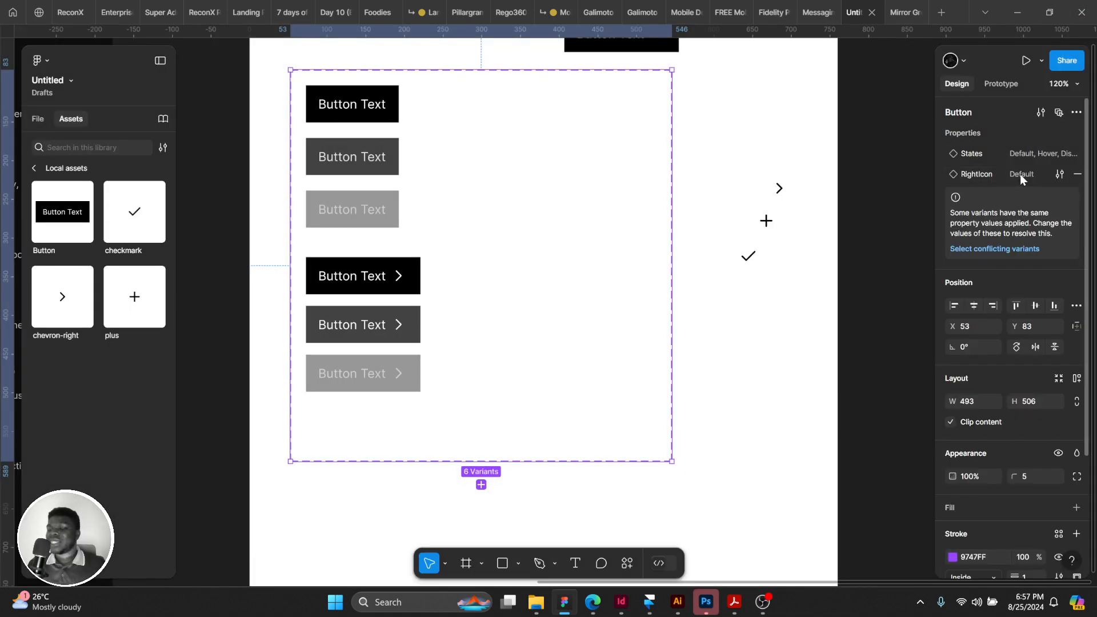
click(1060, 174)
click(811, 250)
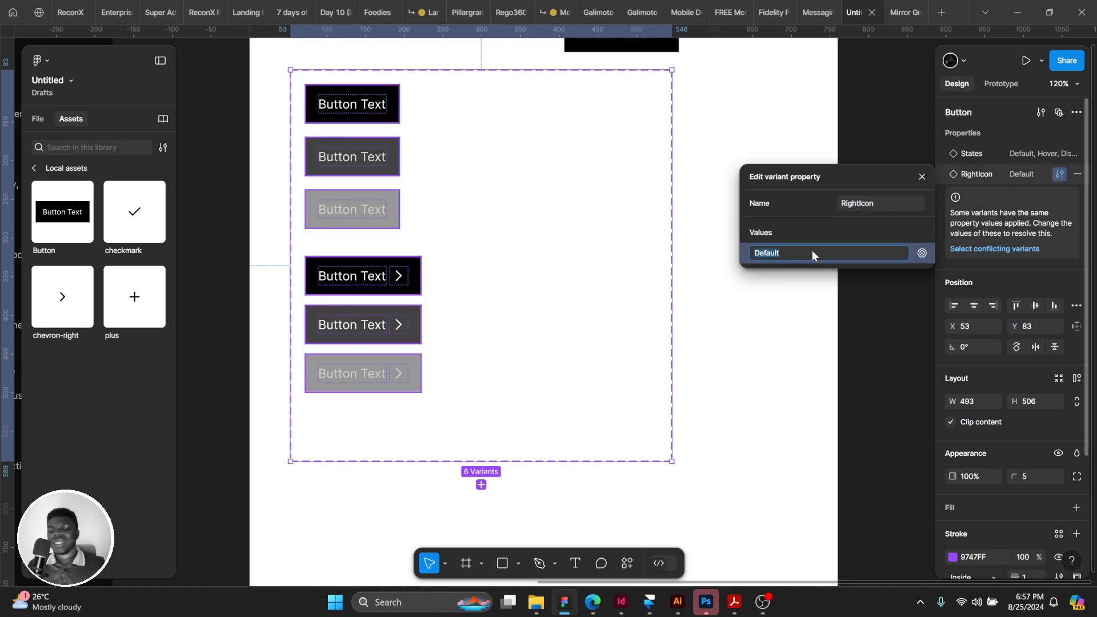
text(Yes)
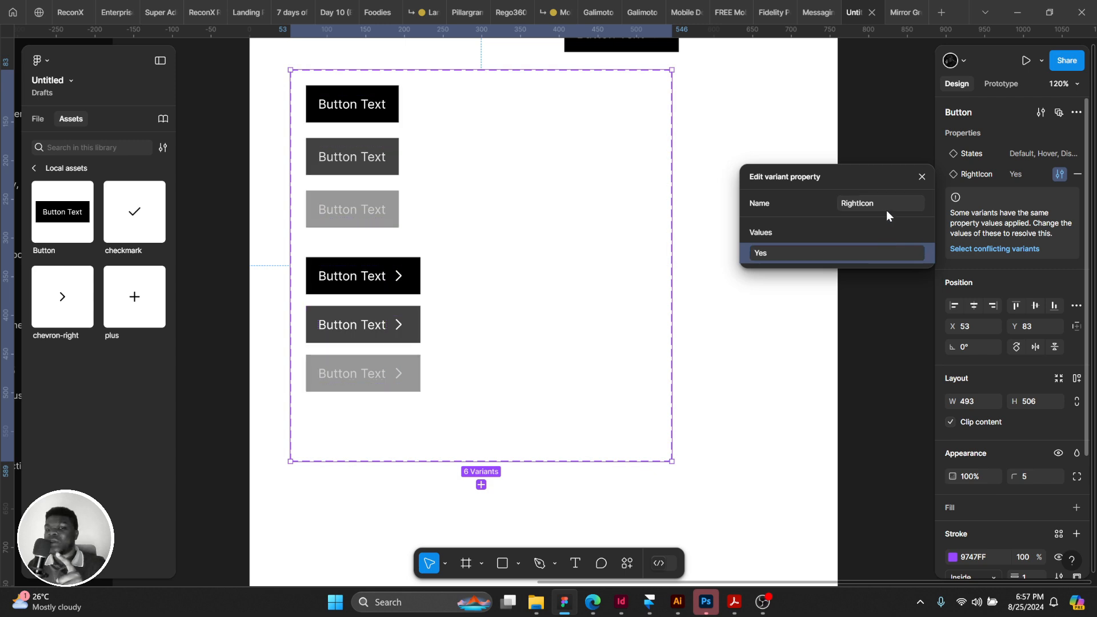
Assign a new RightIcon value, No, to the three text-only button variants.
click(328, 102)
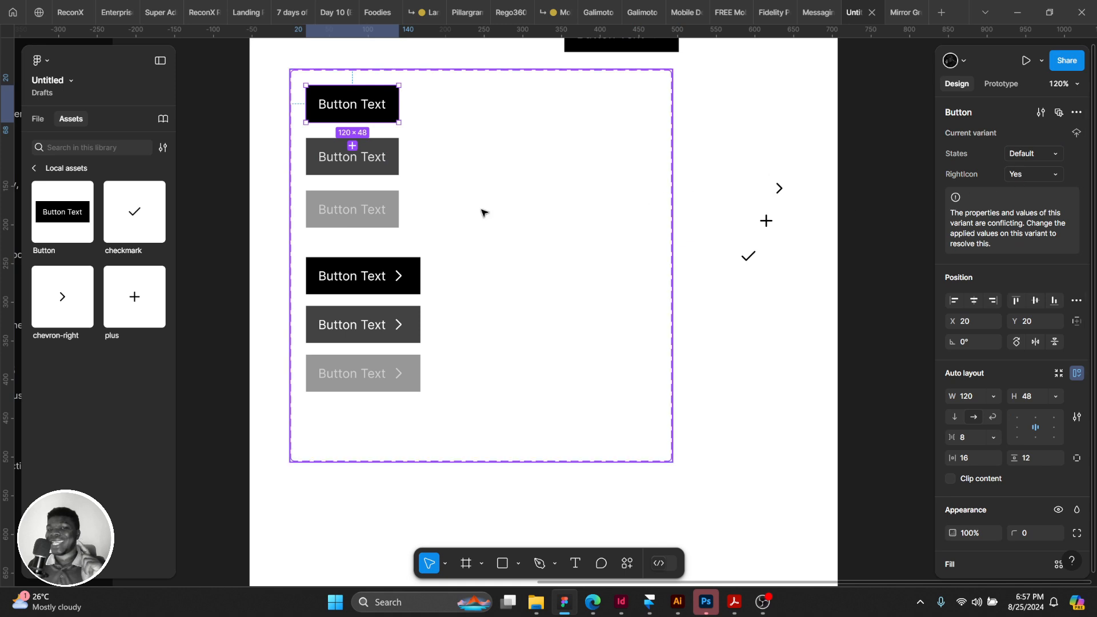
click(383, 209)
click(402, 279)
click(398, 327)
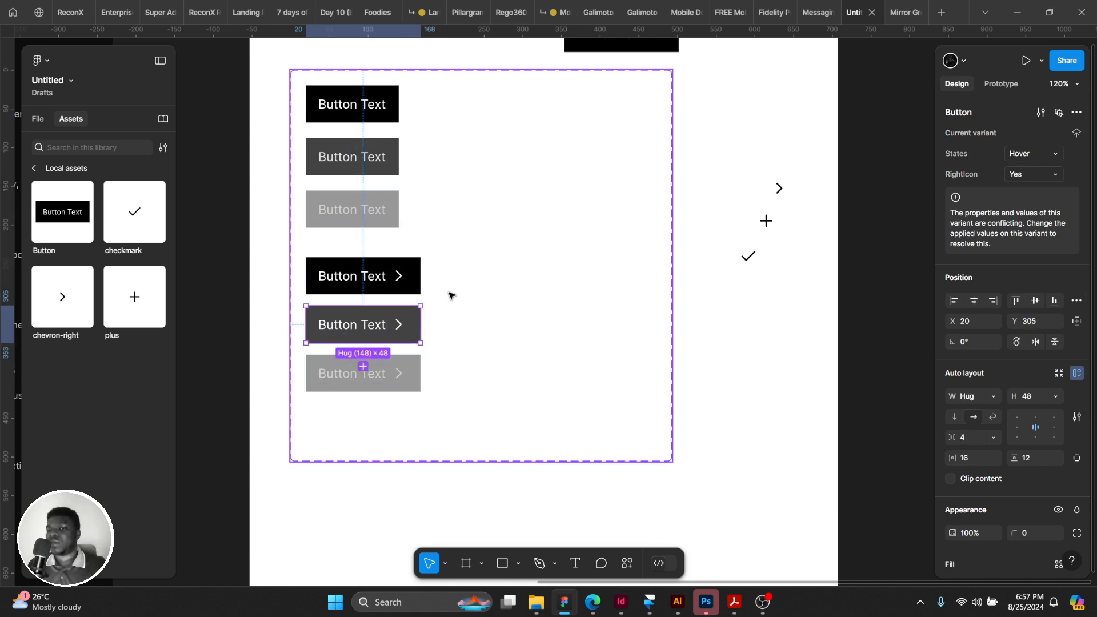
click(386, 208)
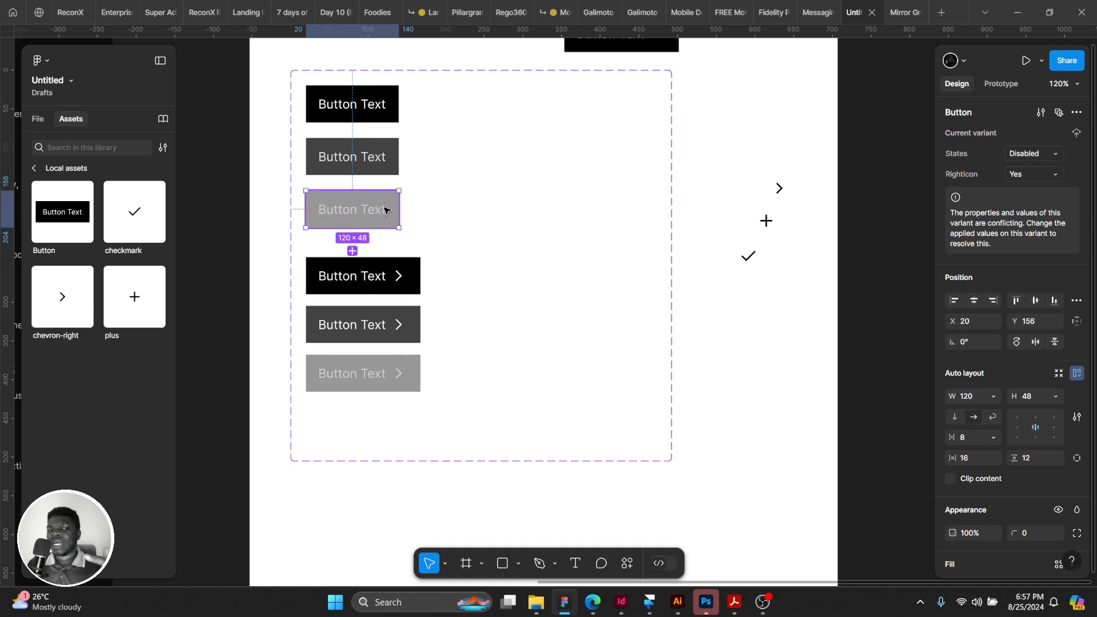
shift+click(374, 160)
shift+click(369, 109)
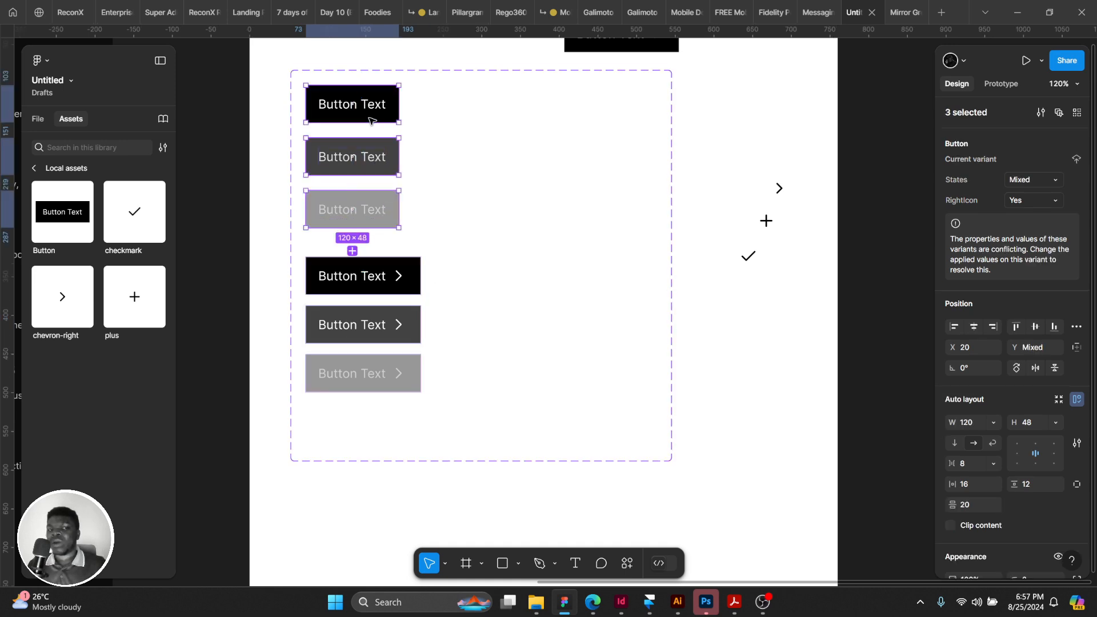
click(1060, 199)
click(1048, 228)
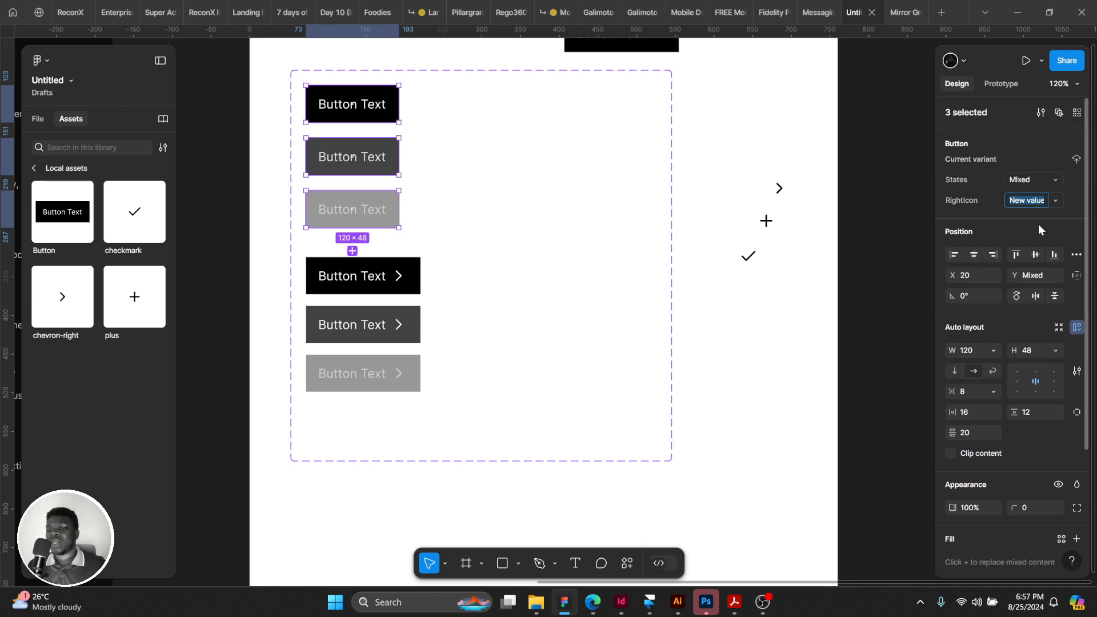
text(No)
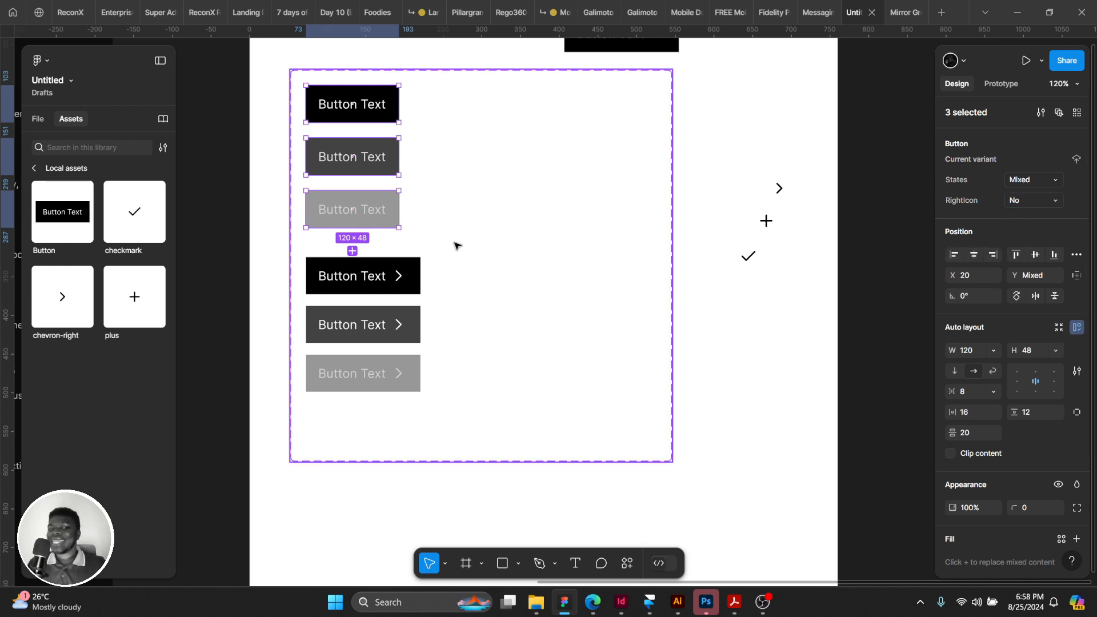
Compare the States and RightIcon values of the text-only variants with those of the chevron variants.
click(409, 273)
click(418, 326)
click(406, 376)
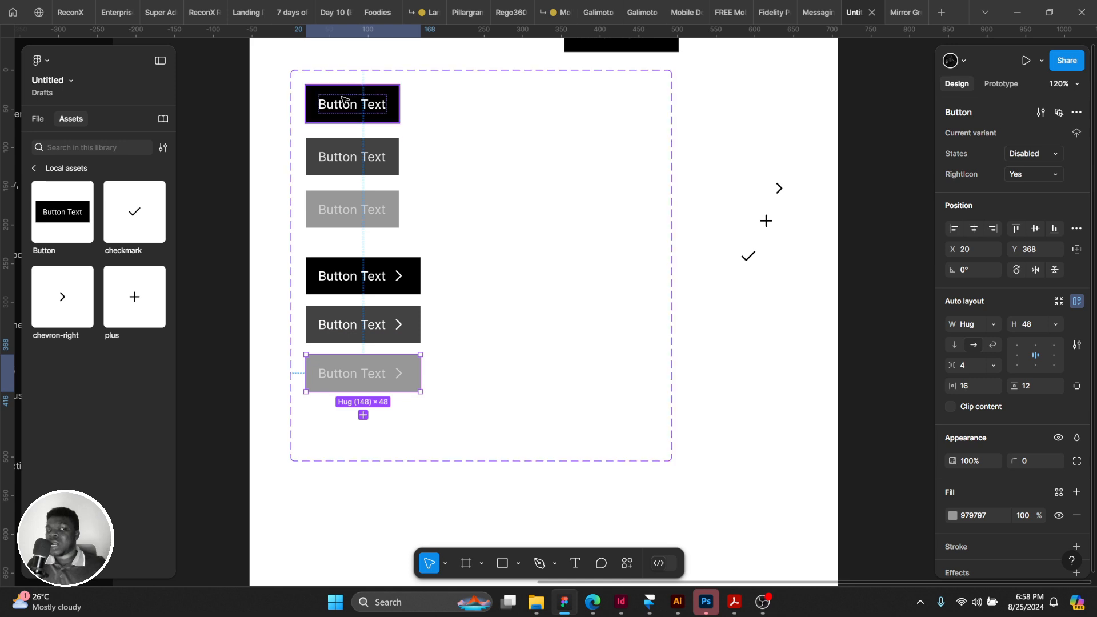
click(371, 112)
click(384, 165)
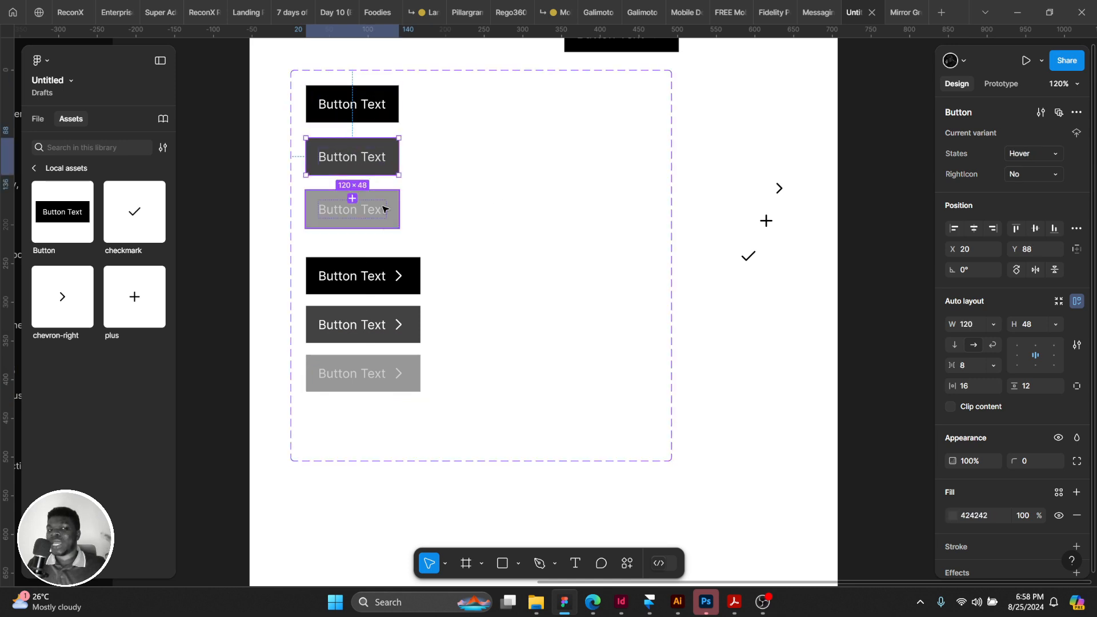
click(398, 277)
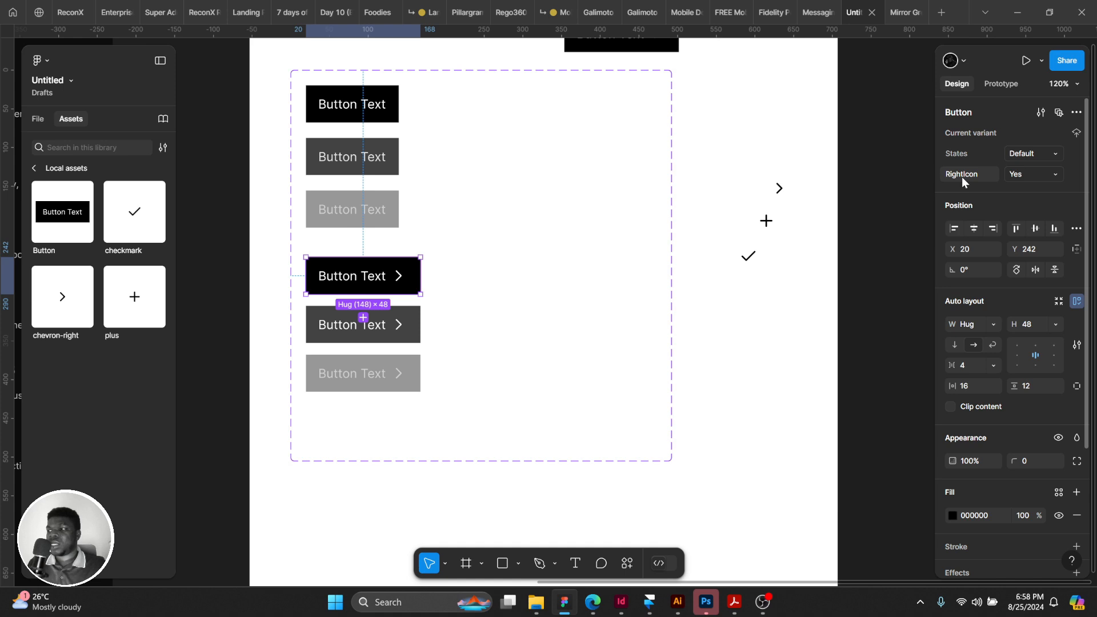
click(367, 115)
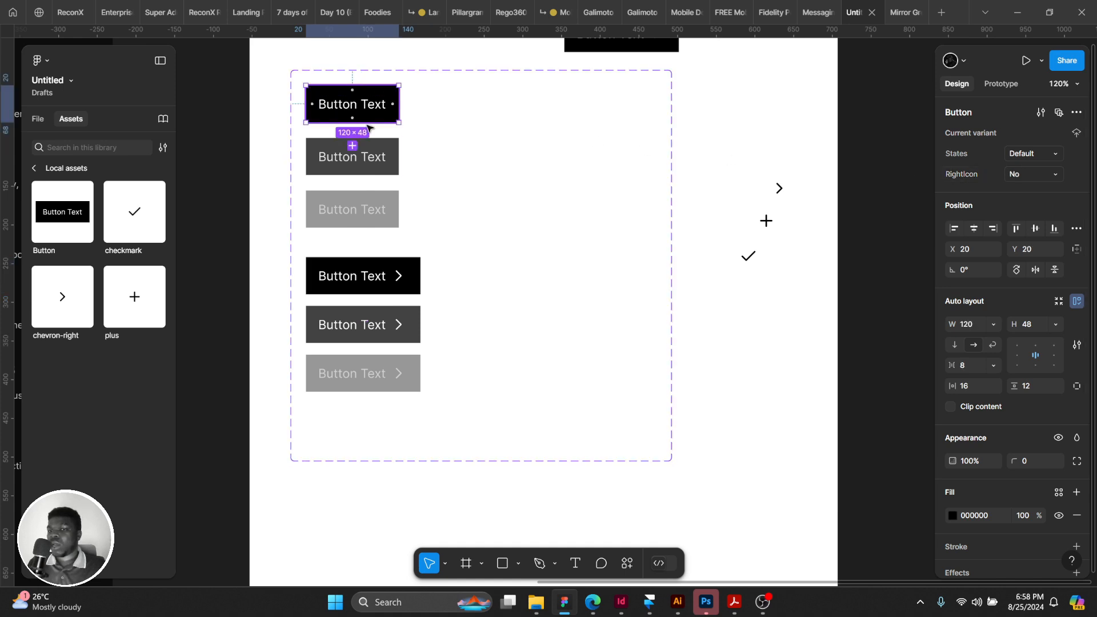
click(401, 260)
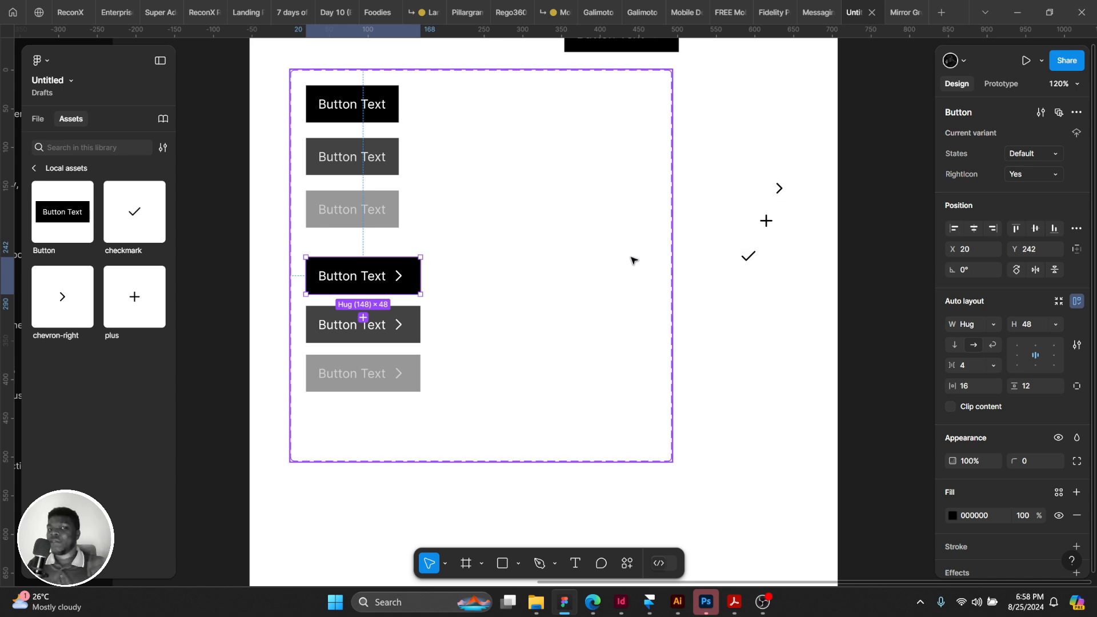
Extend the lower edge of the Button component set to a height of 556.
scroll(627, 257, down, 1)
click(593, 277)
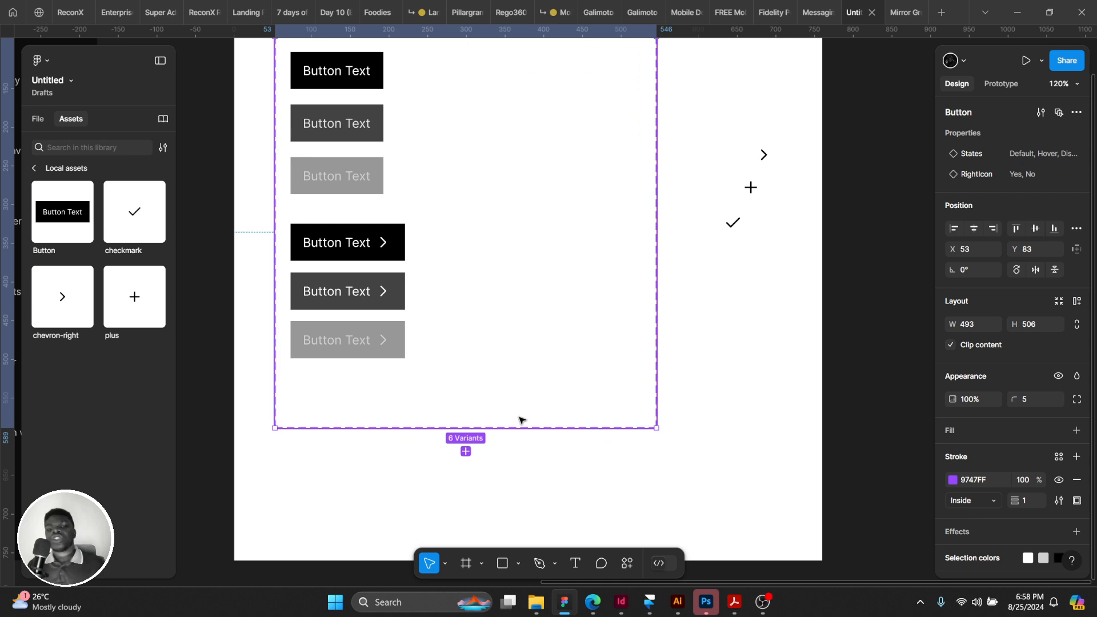
drag(520, 420, 539, 460)
scroll(377, 283, down, 3)
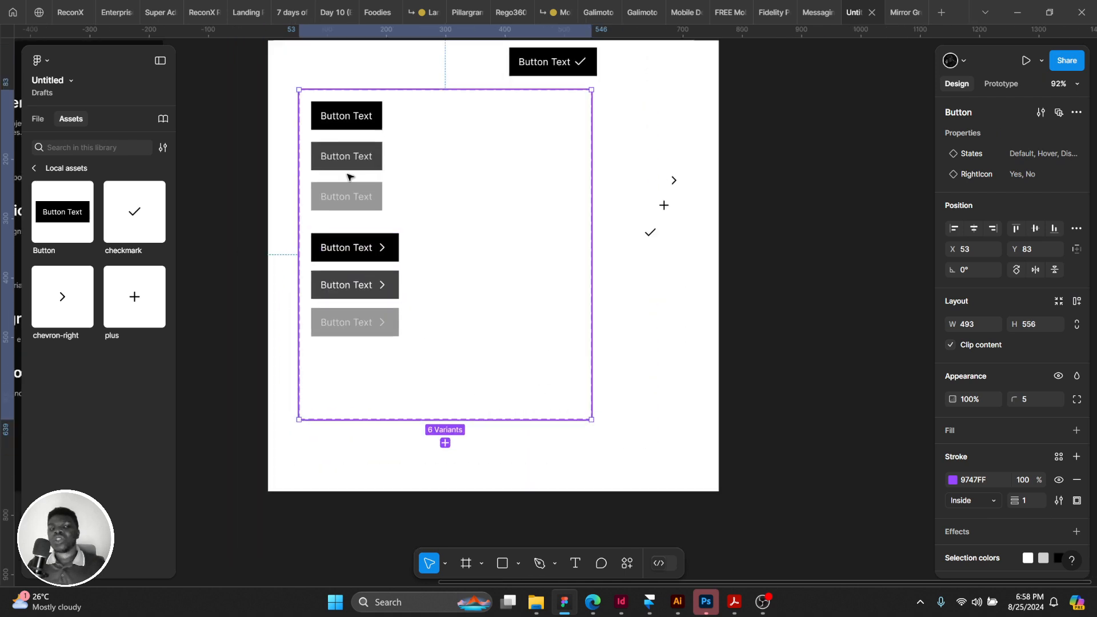
Test the RightIcon switch on the checkmark button instance above the component set by turning it off and on repeatedly.
click(357, 119)
click(549, 62)
scroll(549, 63, up, 1)
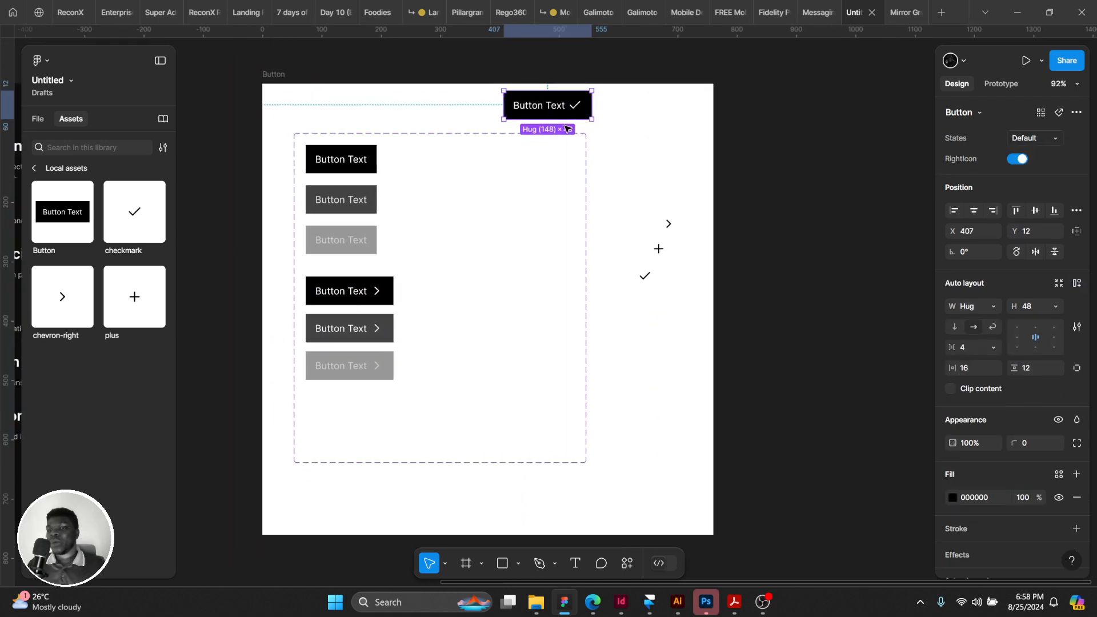
click(1022, 161)
click(1021, 161)
click(1022, 161)
click(1022, 161)
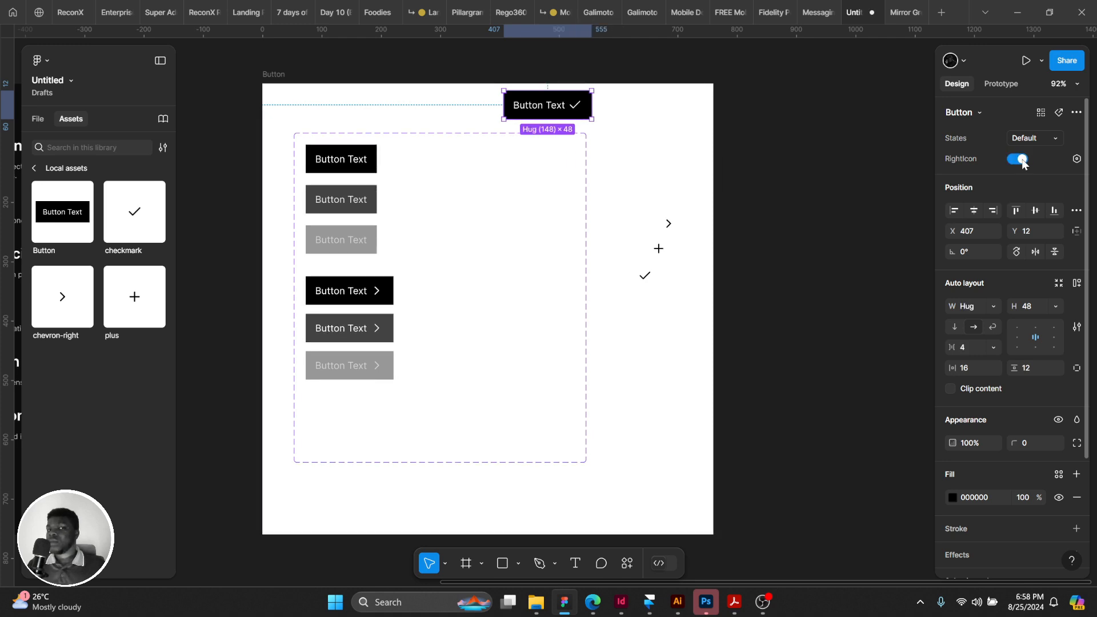
click(1022, 160)
click(1022, 160)
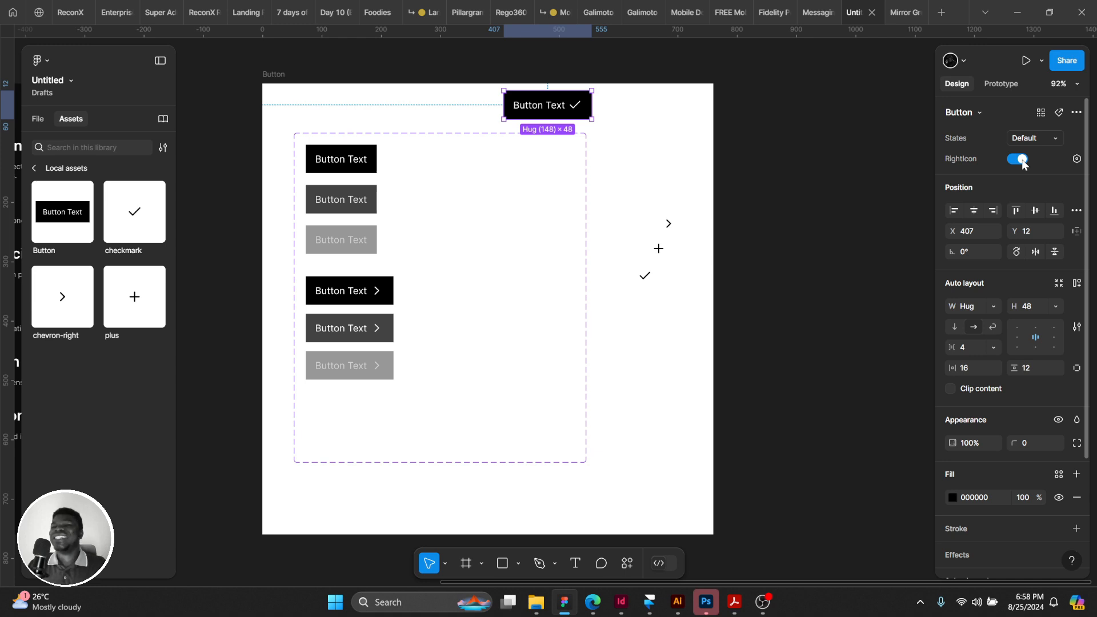
Undo the instance toggles, the component set resize, and the RightIcon variant property with its Yes and No values.
key(ctrl+z)
key(ctrl+z)
key(ctrl+z)
key(ctrl+z)
key(ctrl+z)
key(ctrl+z)
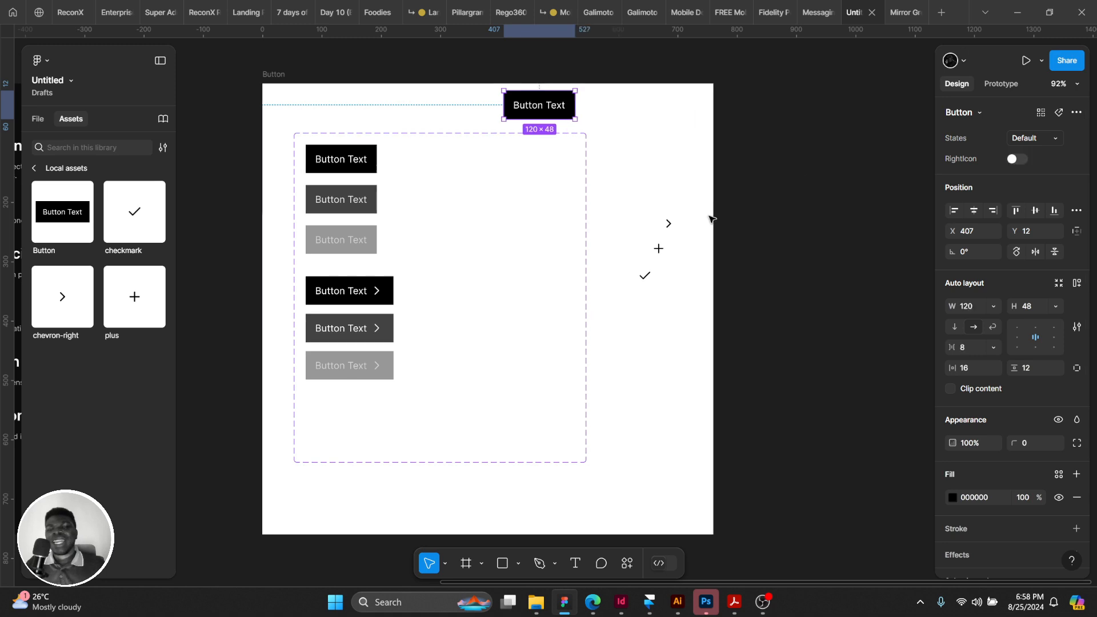
key(ctrl+z)
key(ctrl+z)
key(ctrl+z)
key(ctrl+z)
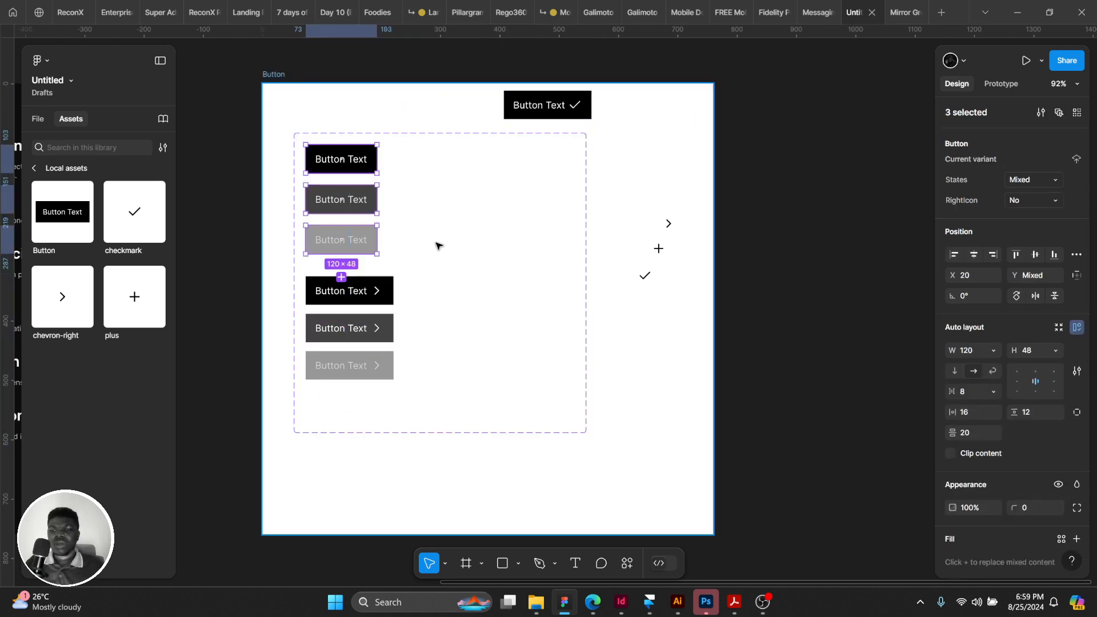
key(ctrl+z)
key(ctrl+z)
key(ctrl+z)
key(ctrl+z)
key(ctrl+z)
key(ctrl+z)
key(ctrl+z)
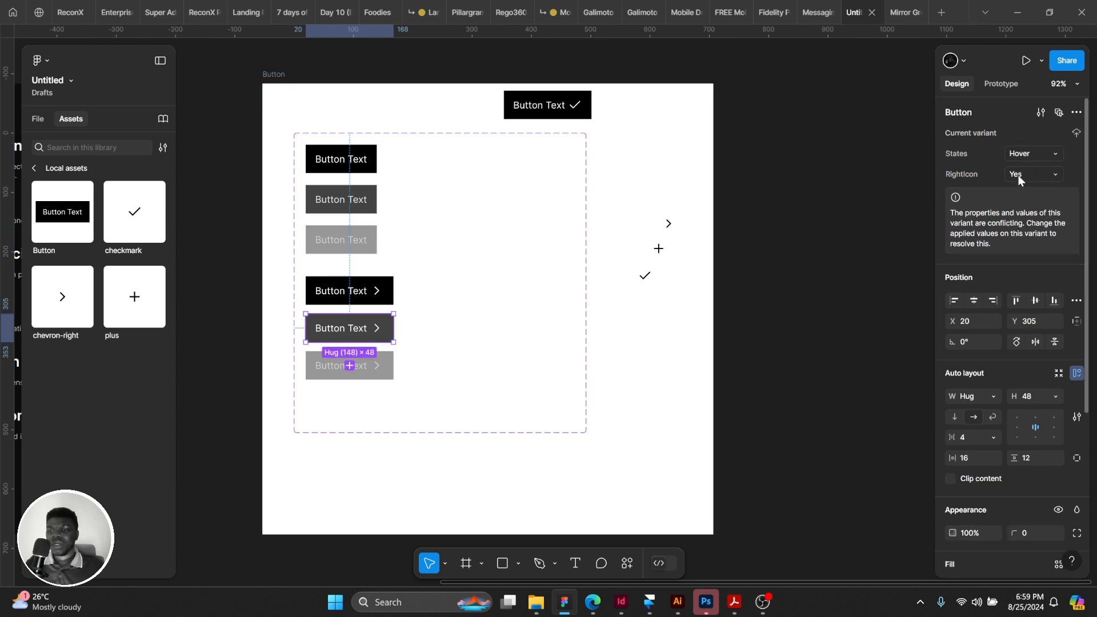
key(ctrl+z)
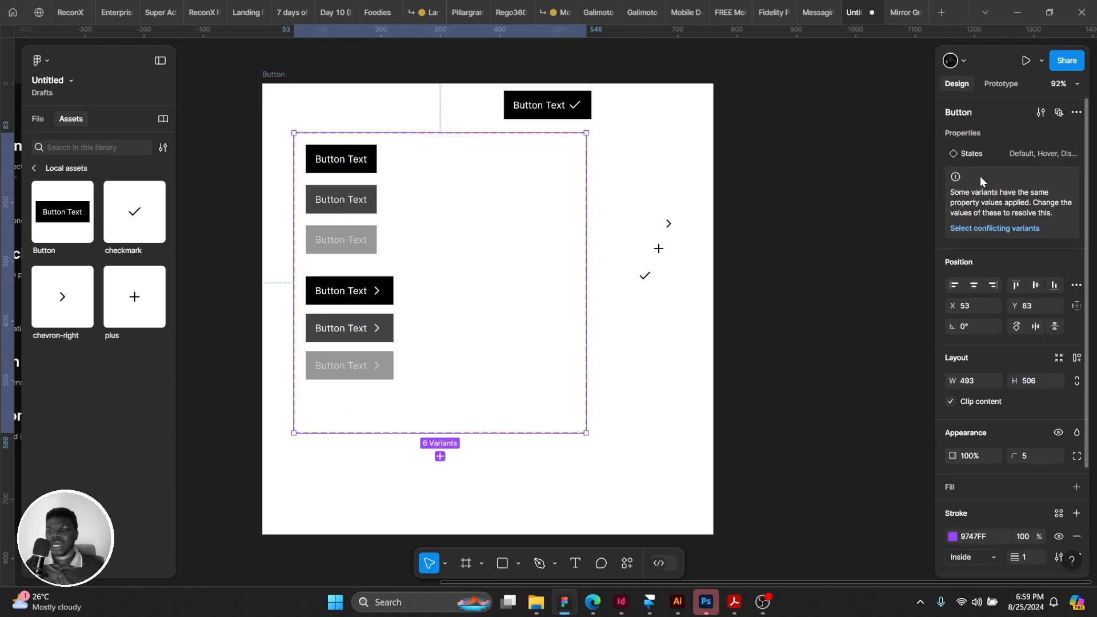
Create a boolean component property named RightIcon with value True for the visibility of the Default variant's chevron icon.
click(373, 298)
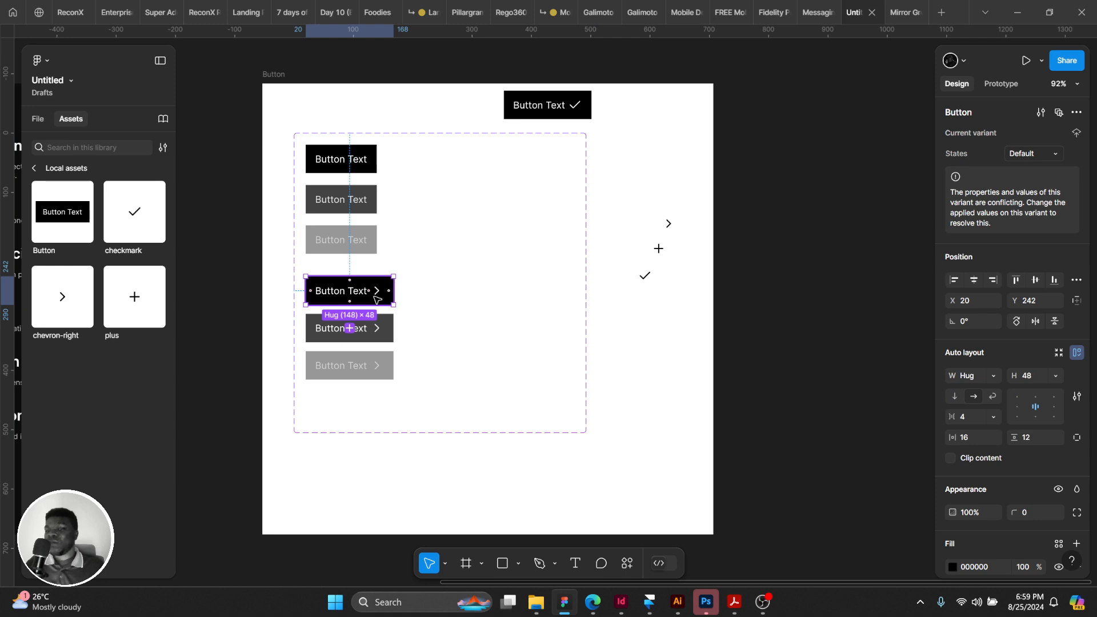
scroll(388, 297, left, 1)
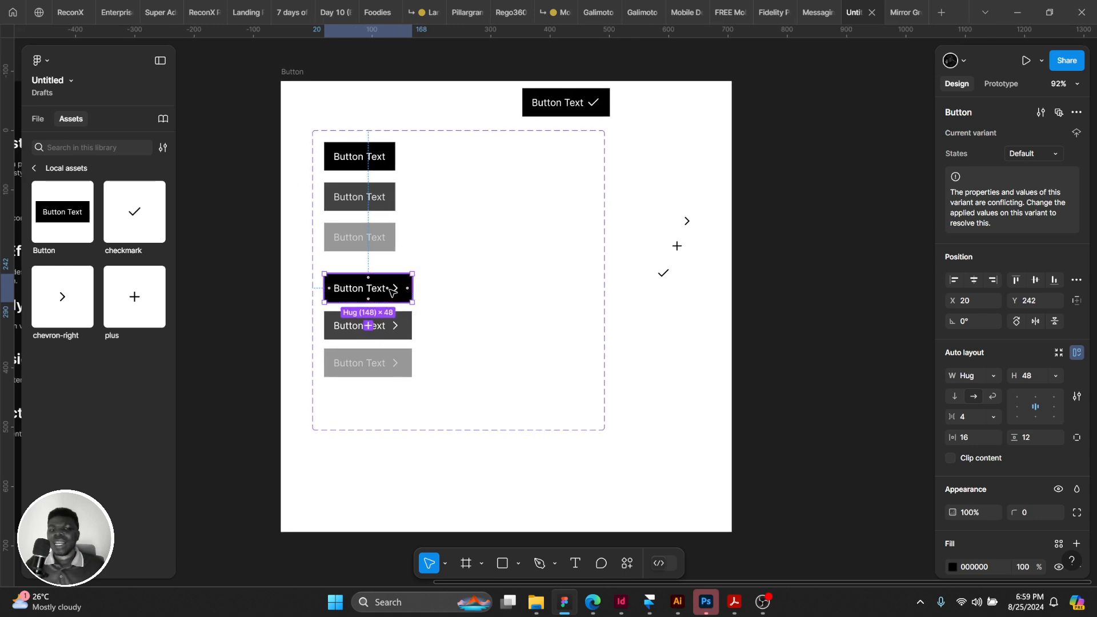
click(394, 289)
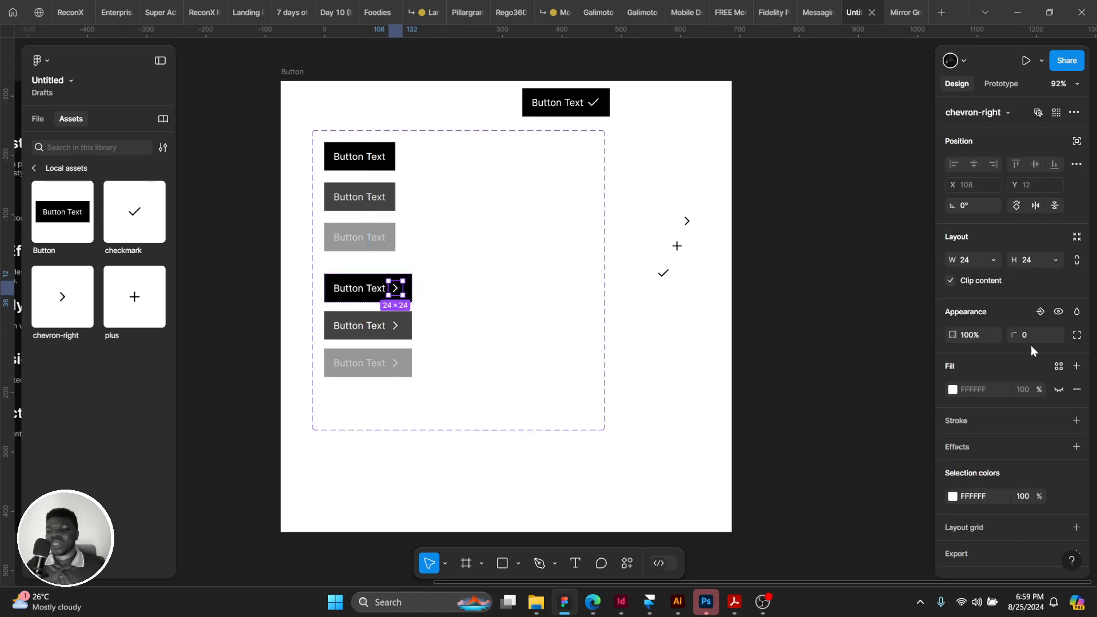
click(1040, 311)
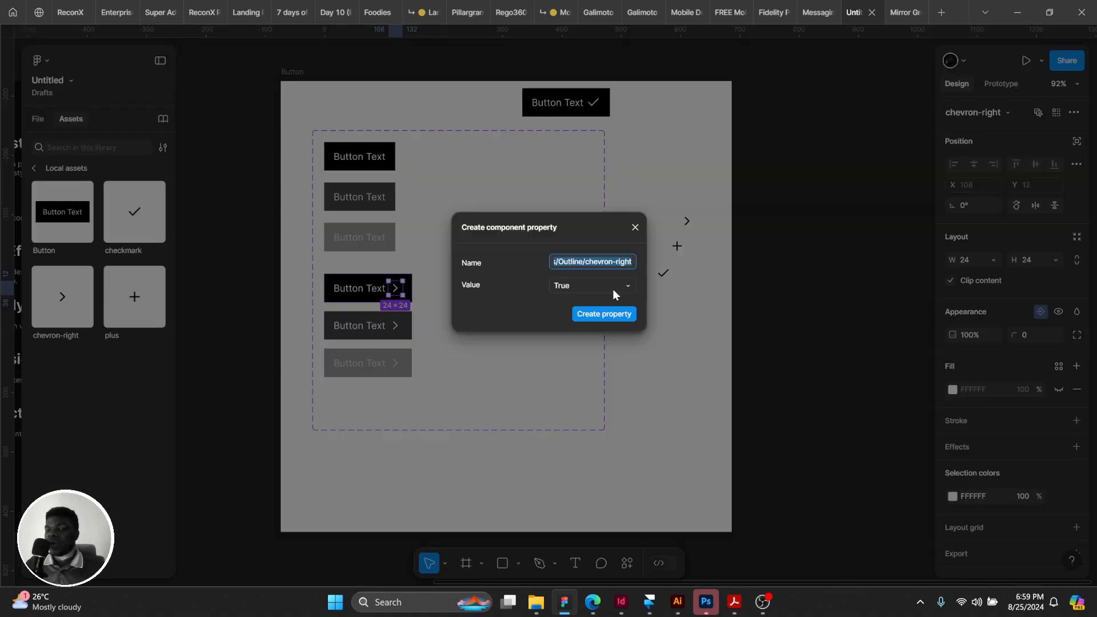
text(Icon)
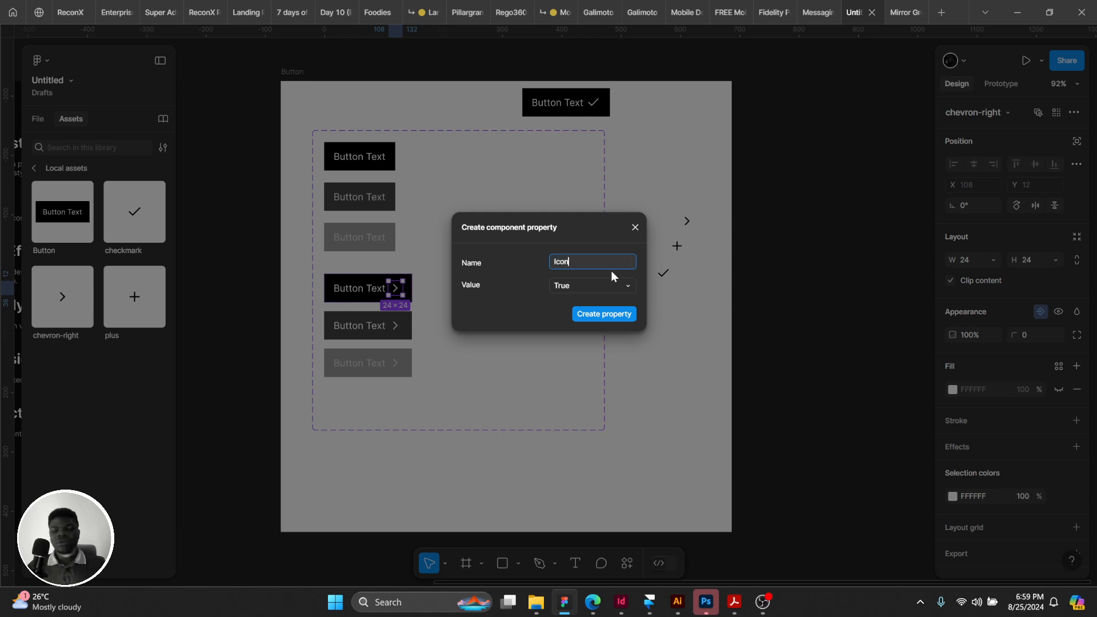
key(ctrl+a)
text(RightIco)
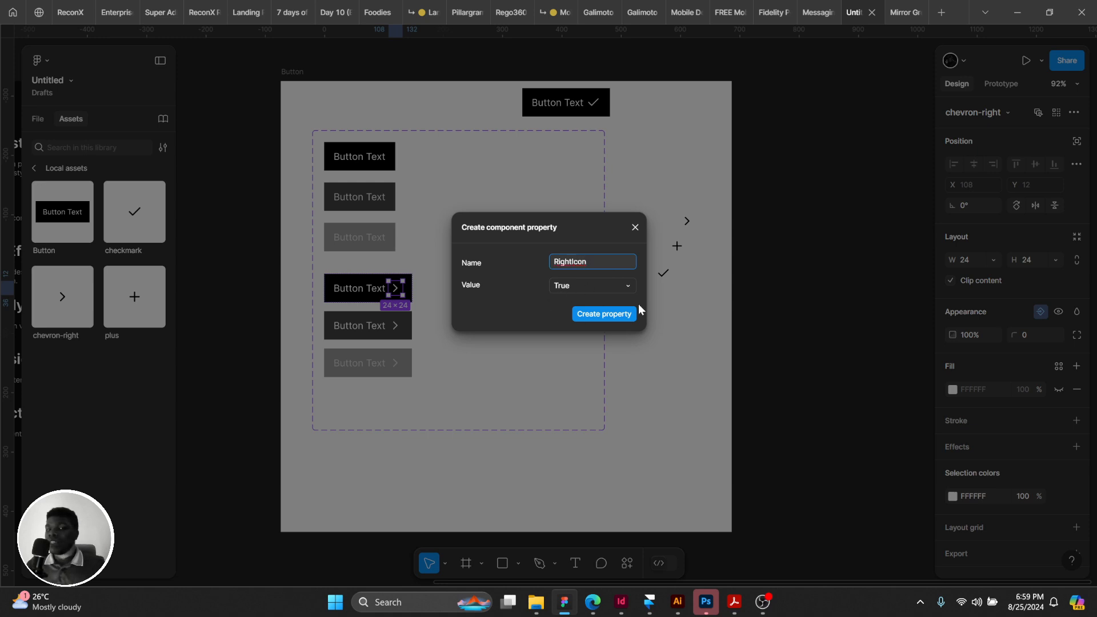
click(604, 311)
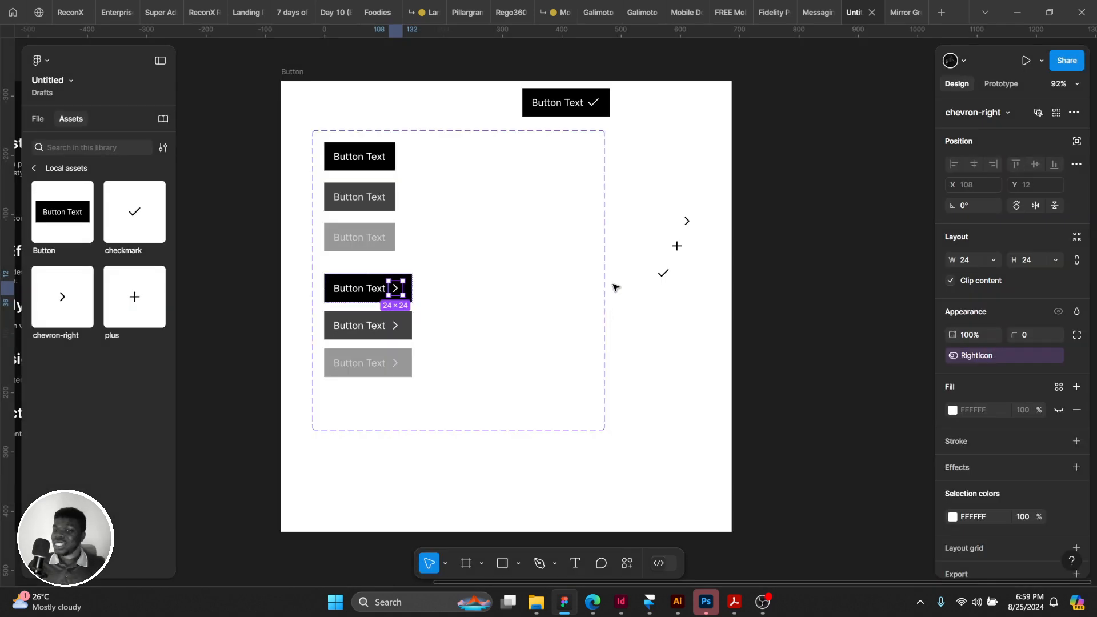
Apply the RightIcon property to the visibility of the chevron icons in the Hover and Disabled variants.
click(397, 325)
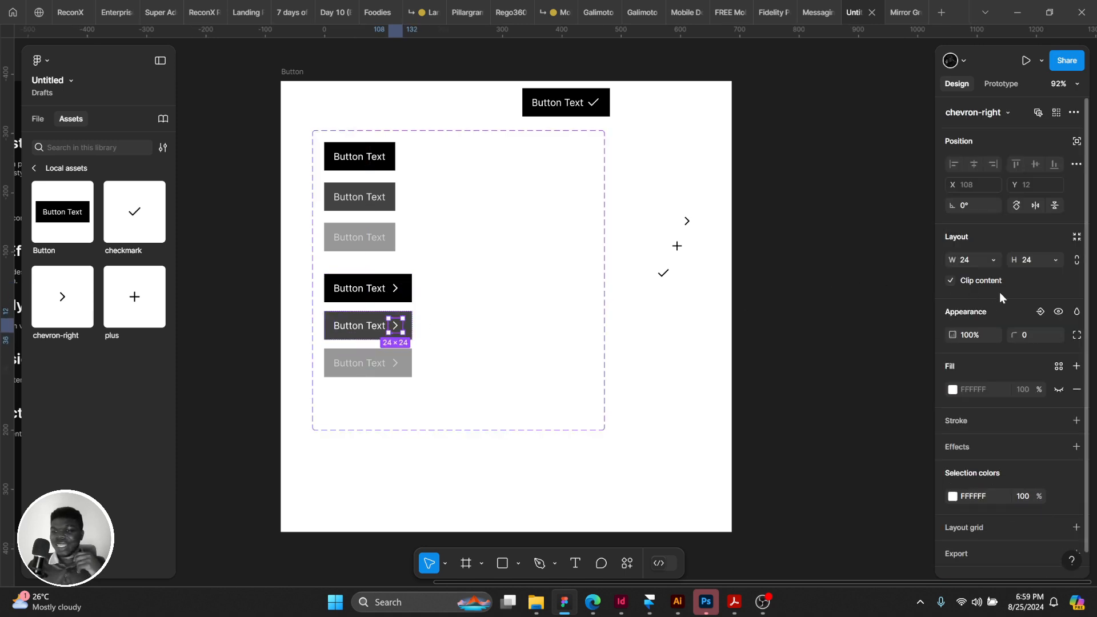
click(1039, 312)
click(1017, 337)
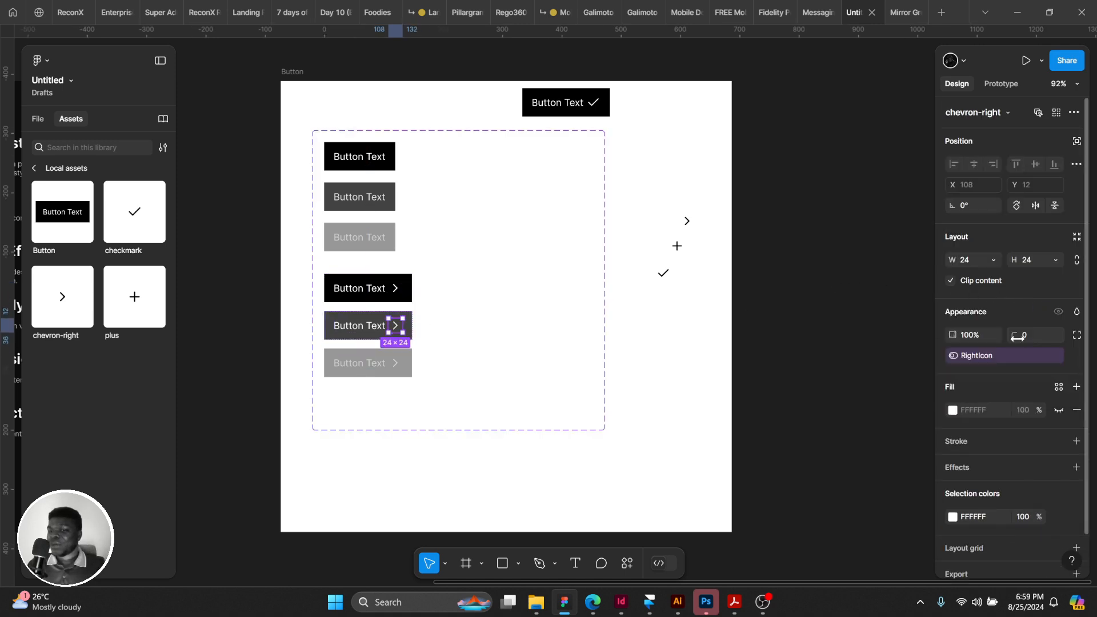
click(402, 360)
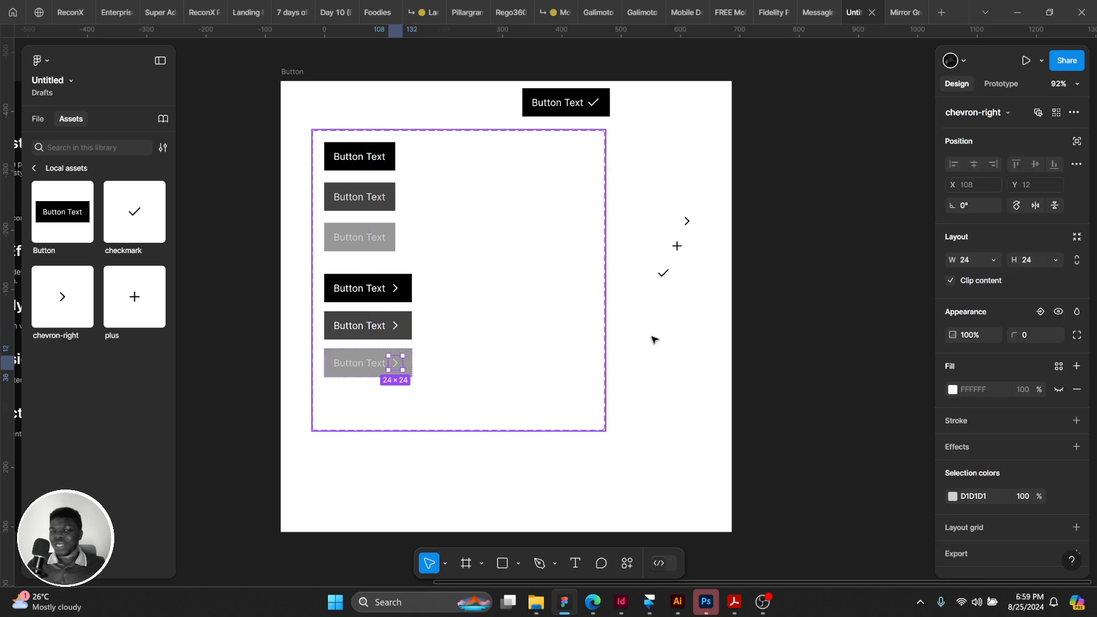
click(1041, 314)
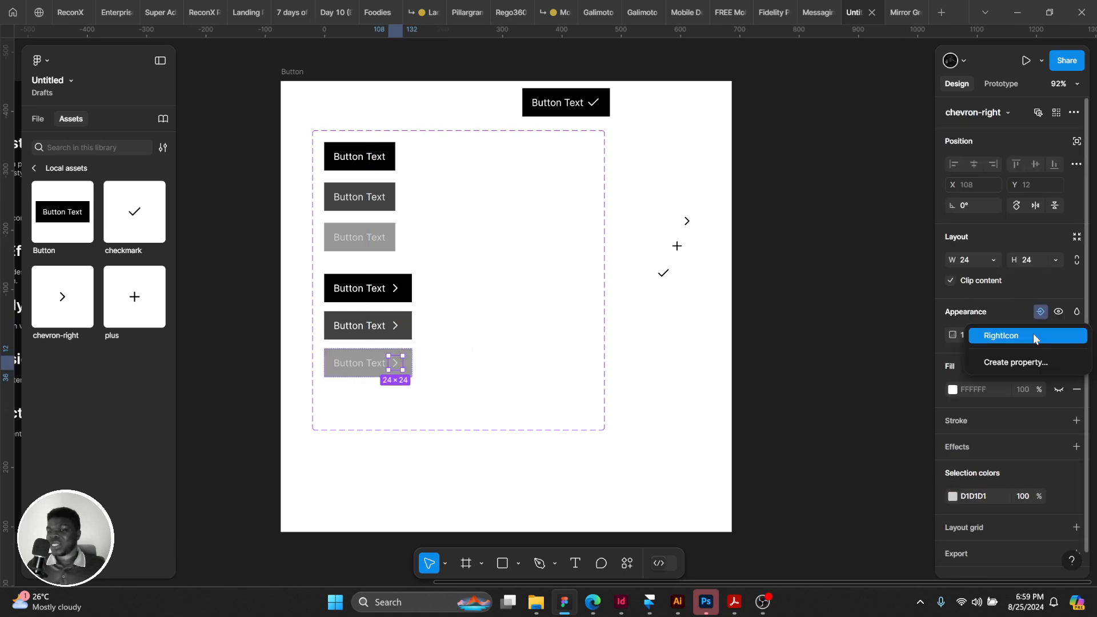
click(1033, 334)
Examine the properties and conflict notes of the text-only Default variant, the checkmark button instance and the chevron Default variant.
click(359, 160)
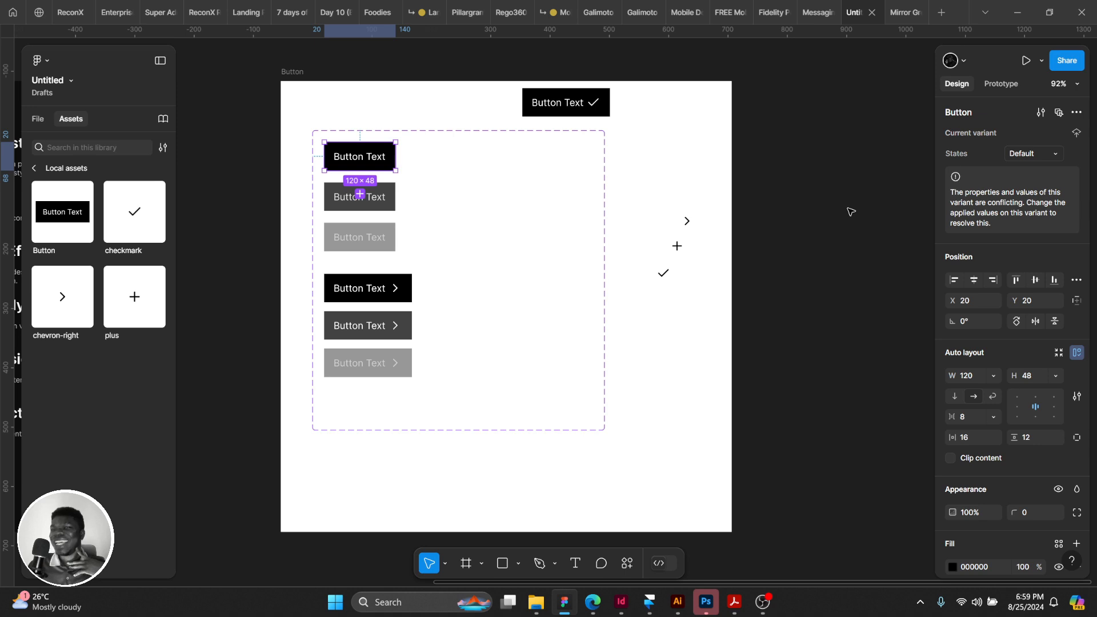
click(593, 108)
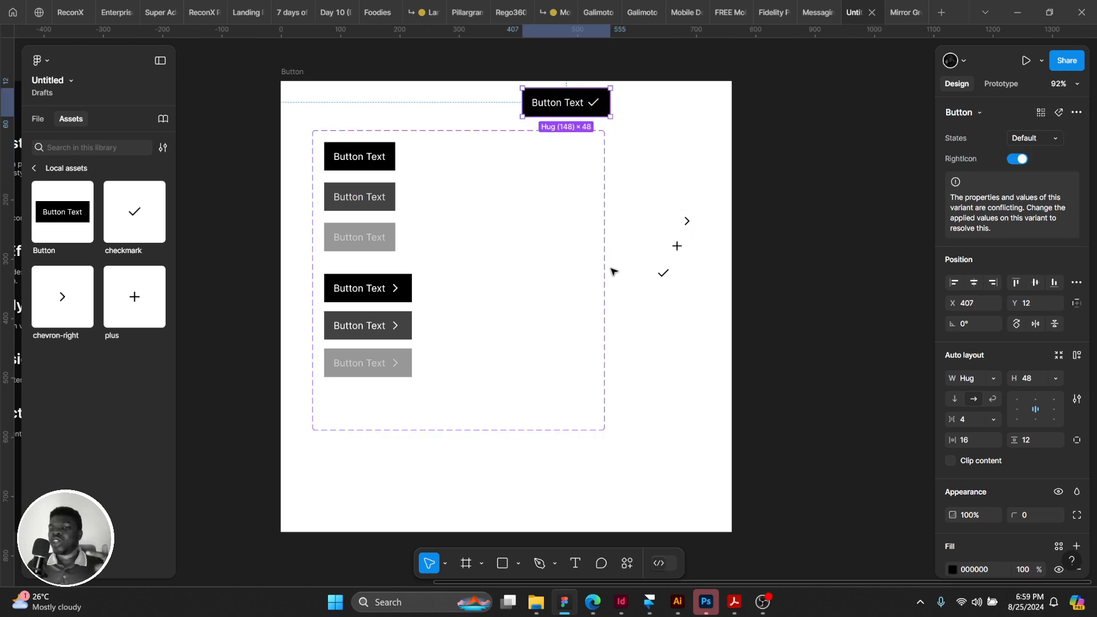
scroll(1007, 468, down, 2)
scroll(1024, 439, up, 3)
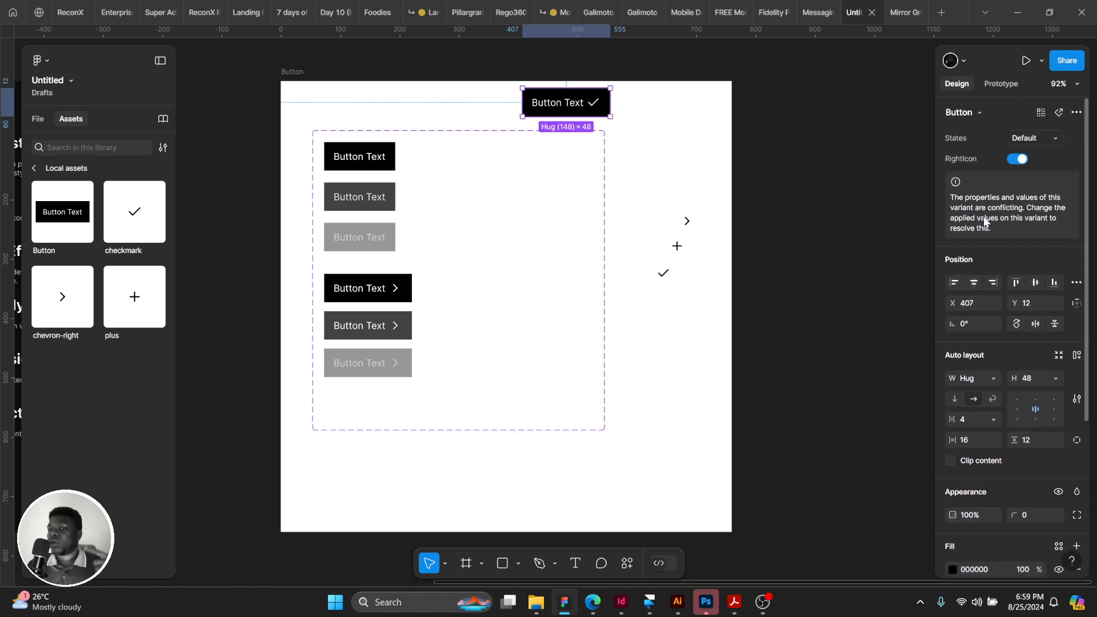
scroll(1017, 423, down, 2)
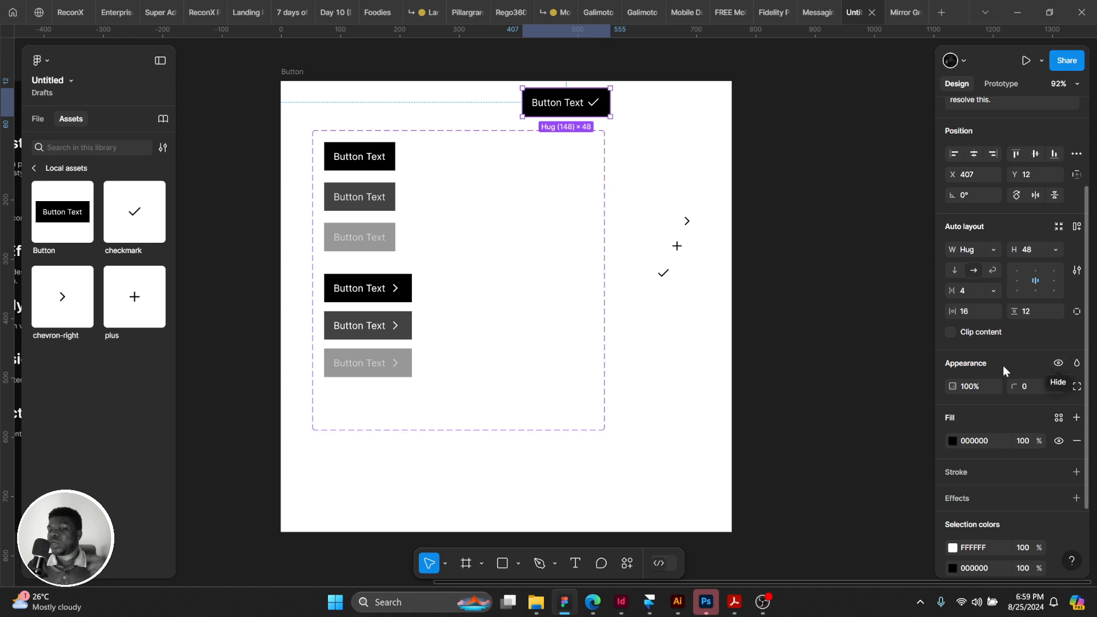
scroll(1003, 365, up, 3)
click(394, 288)
click(393, 287)
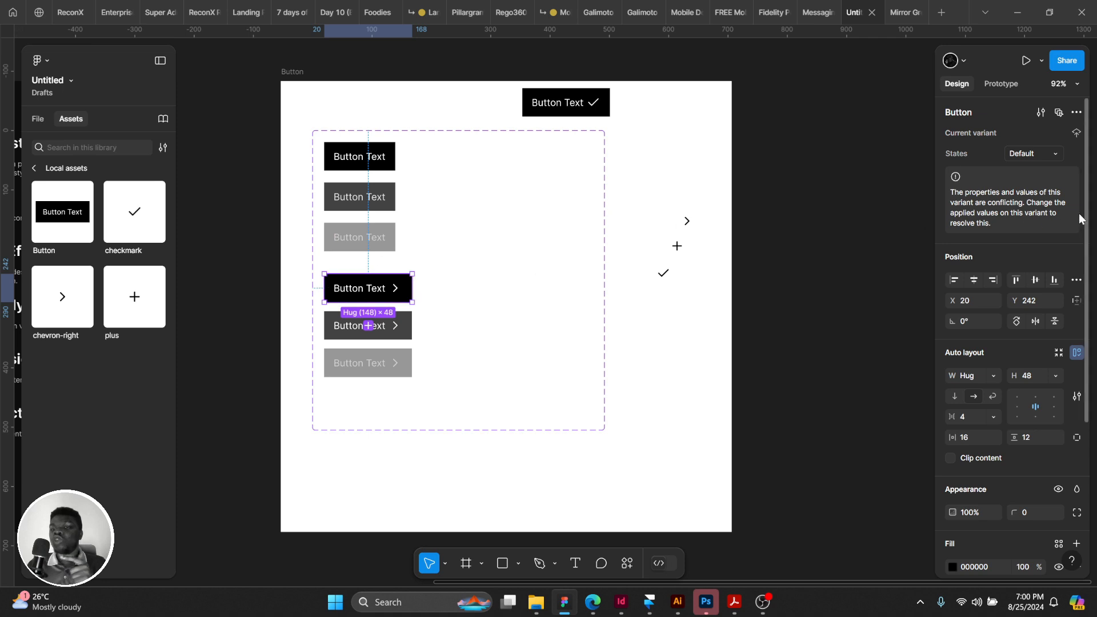
scroll(1093, 214, up, 1)
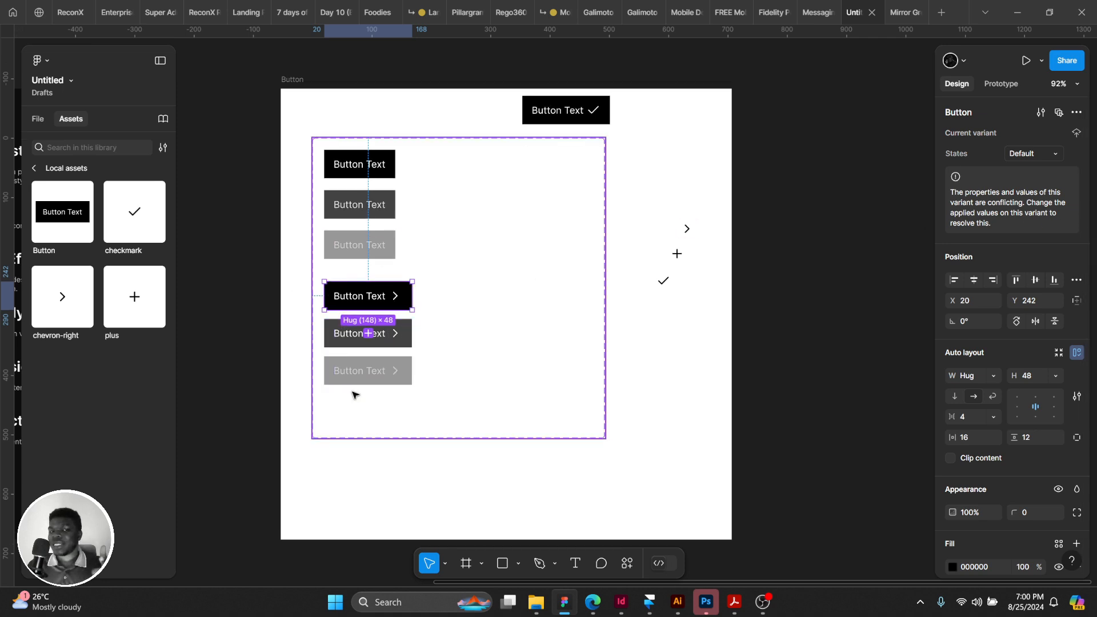
Delete the three text-only button variants from the Button component set.
click(359, 244)
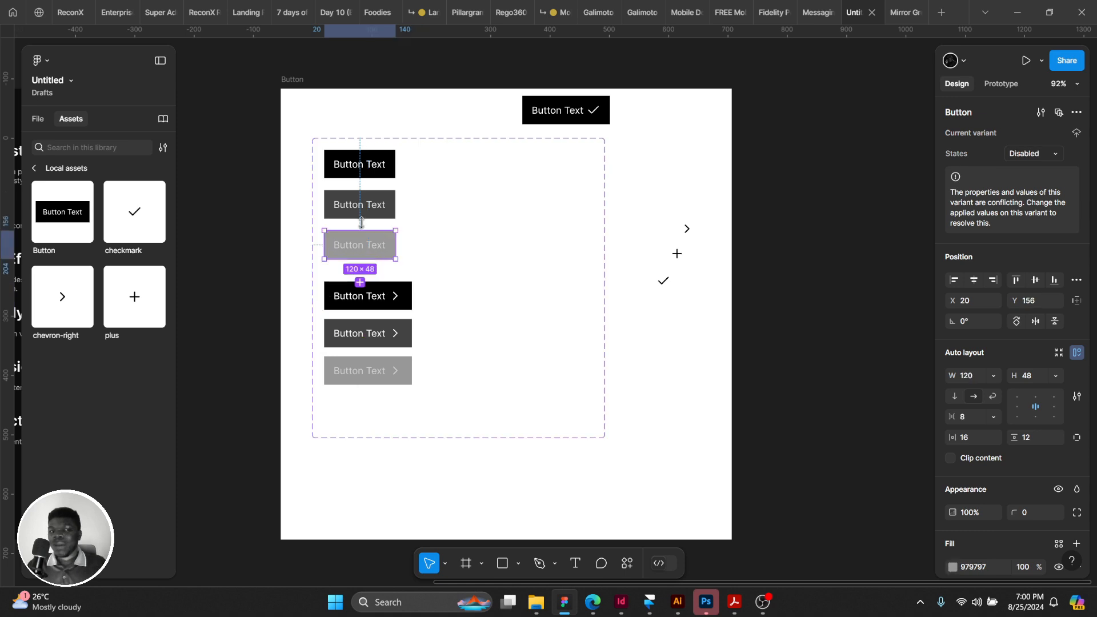
shift+click(360, 205)
shift+click(363, 167)
key(Delete)
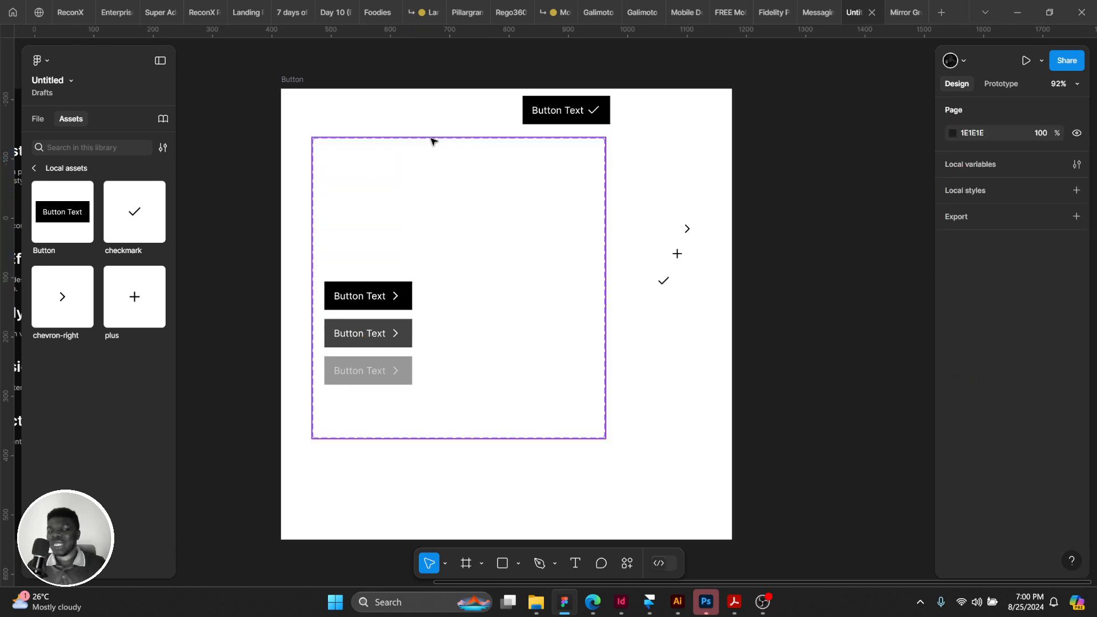
Test the RightIcon switch on the checkmark button instance by turning it off and back on.
click(377, 292)
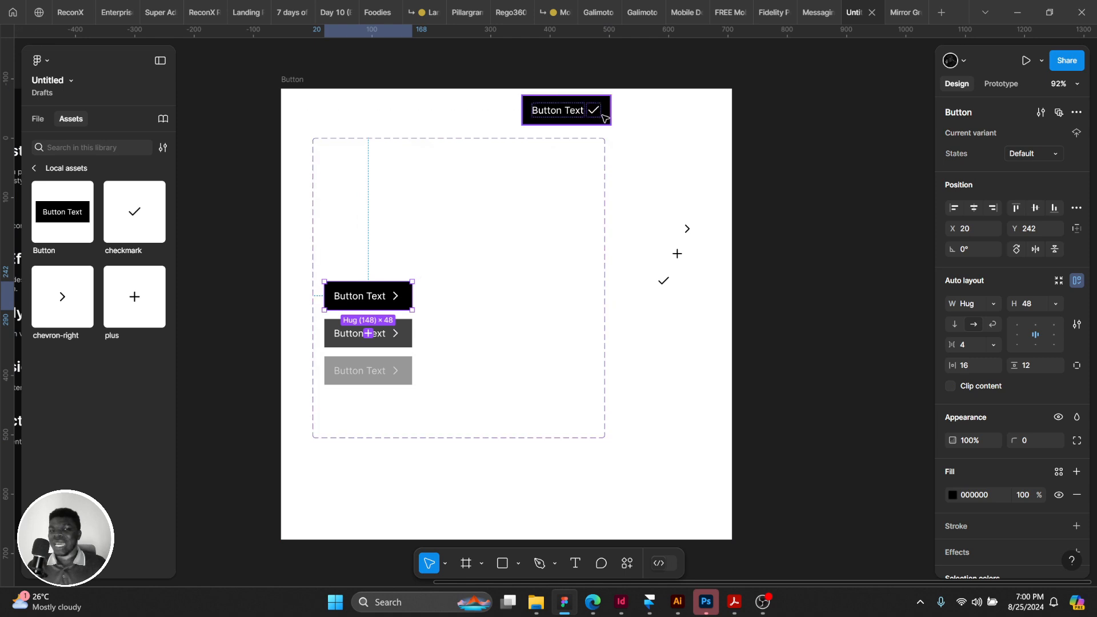
click(571, 111)
click(1020, 160)
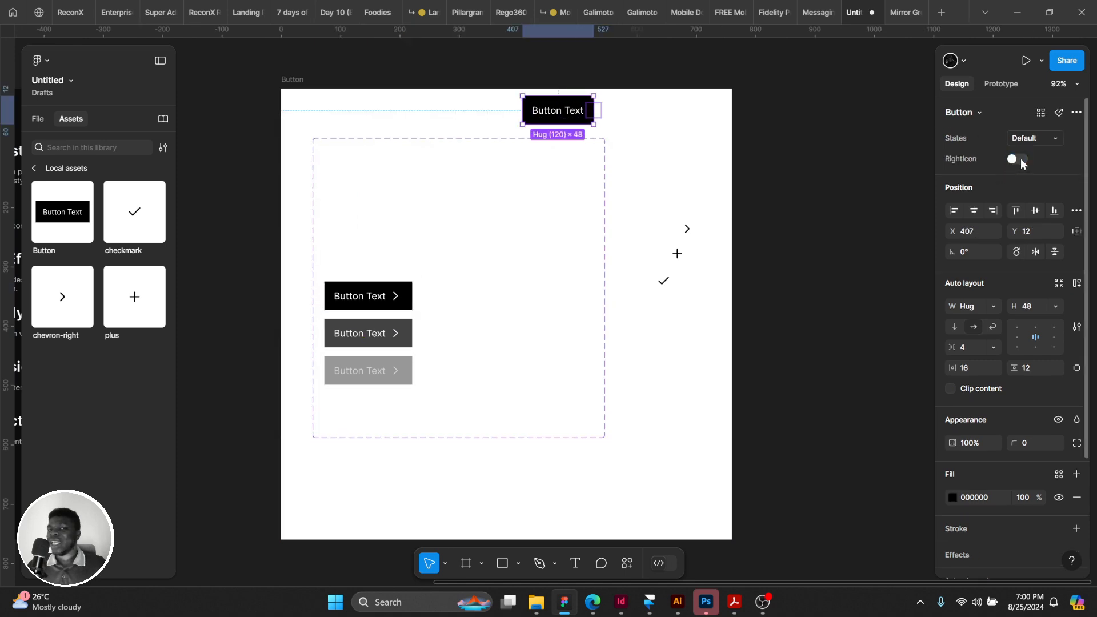
click(1017, 159)
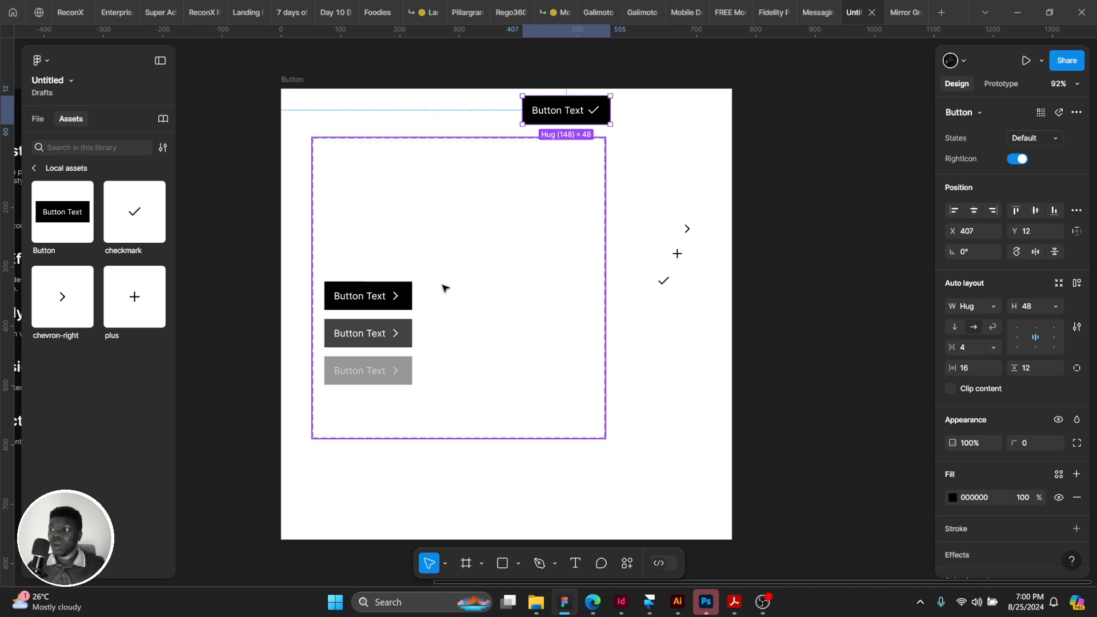
Move the three chevron button variants together up to the upper part of the Button component set.
click(369, 295)
shift+click(372, 332)
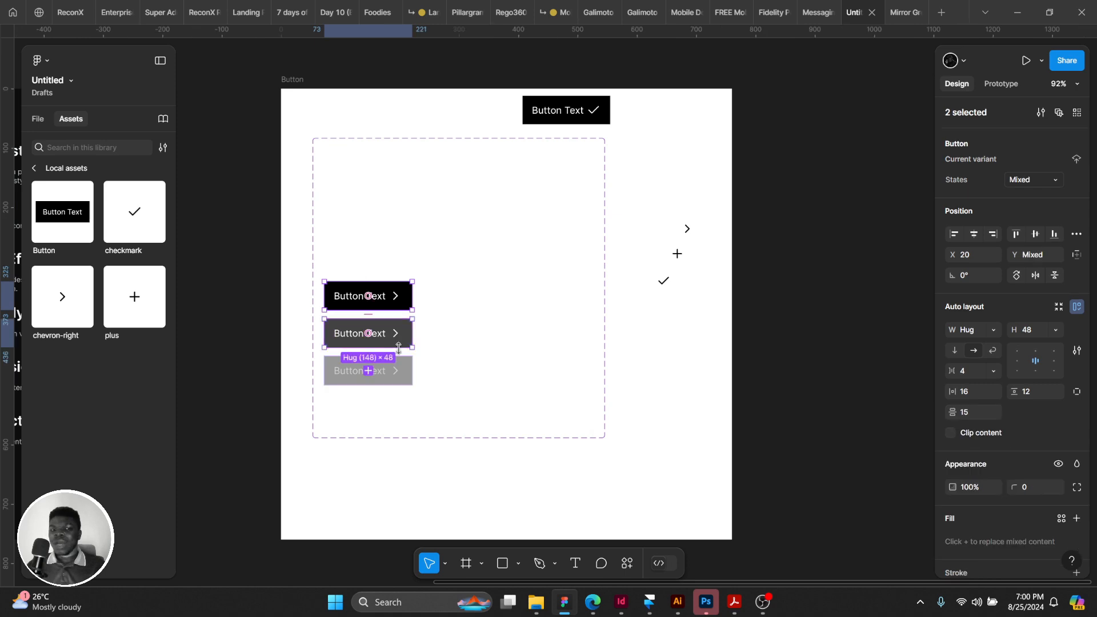
shift+click(407, 372)
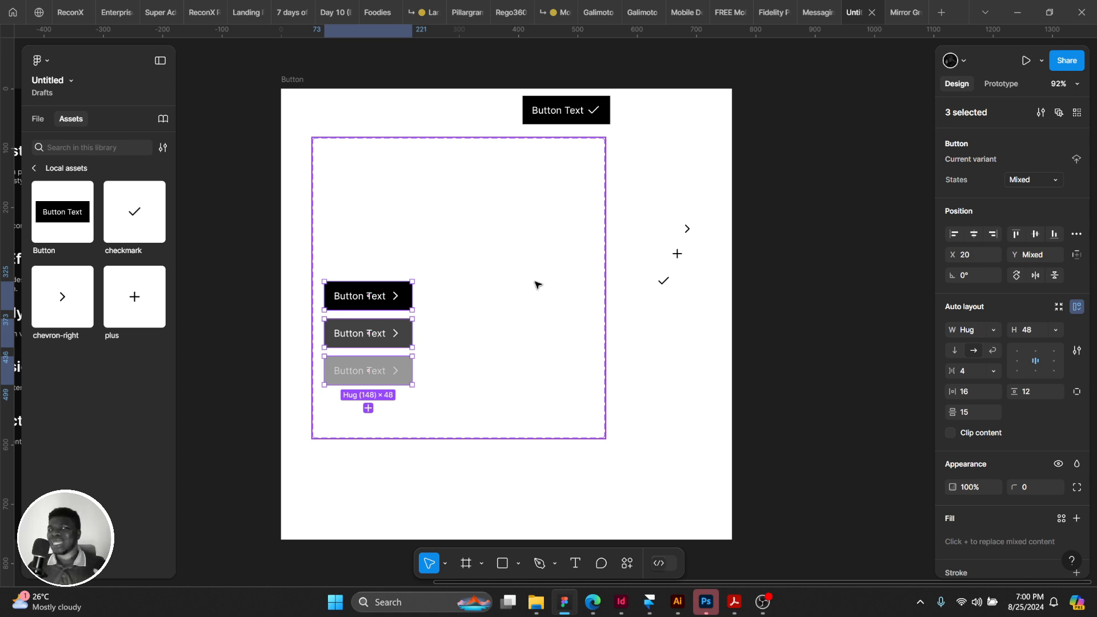
drag(390, 310, 698, 234)
key(ctrl+z)
scroll(701, 238, up, 1)
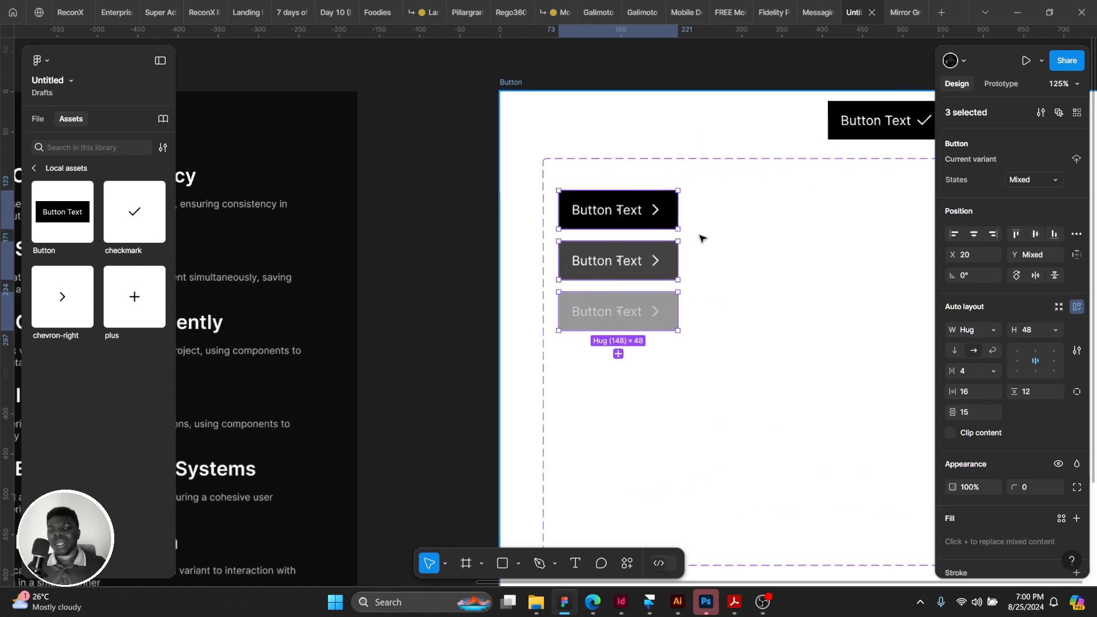
Duplicate the chevron icon in the Default variant and place the copy before the button text.
click(659, 209)
double_click(654, 212)
key(ctrl+d)
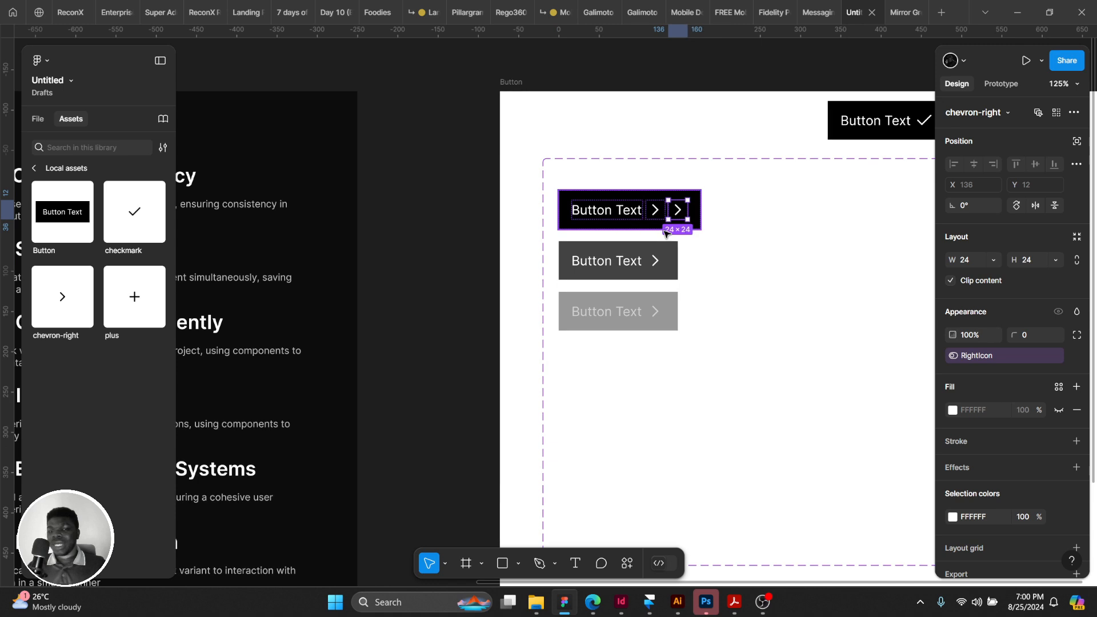
key(Left)
key(Left)
Copy the Default variant's left chevron into the Hover variant and place it before the button text.
key(ctrl+c)
click(612, 274)
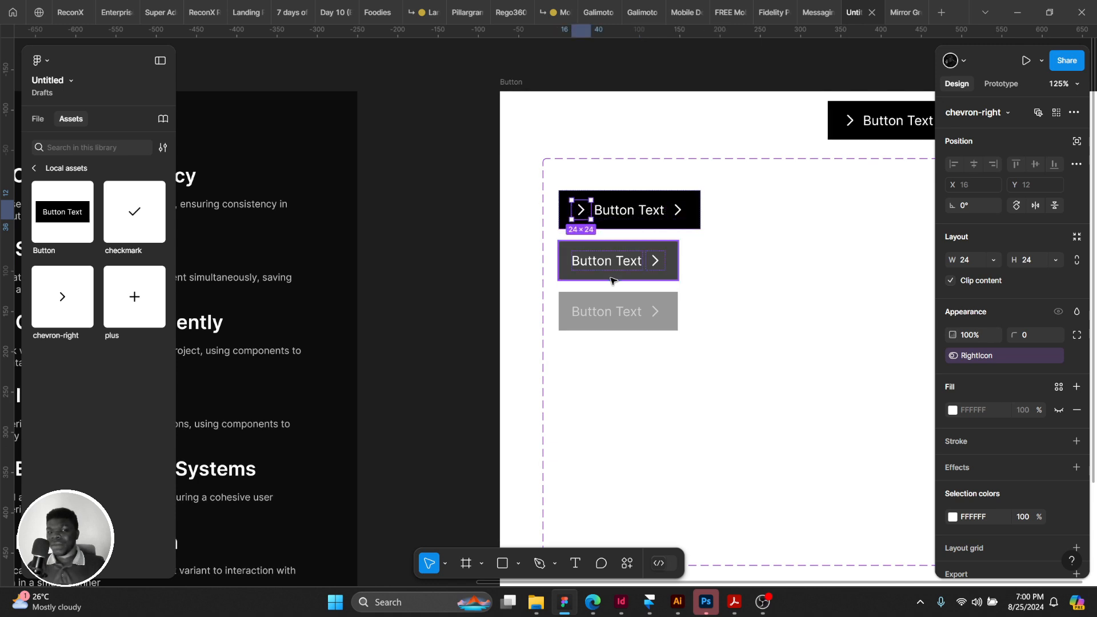
key(ctrl+v)
key(Left)
key(Left)
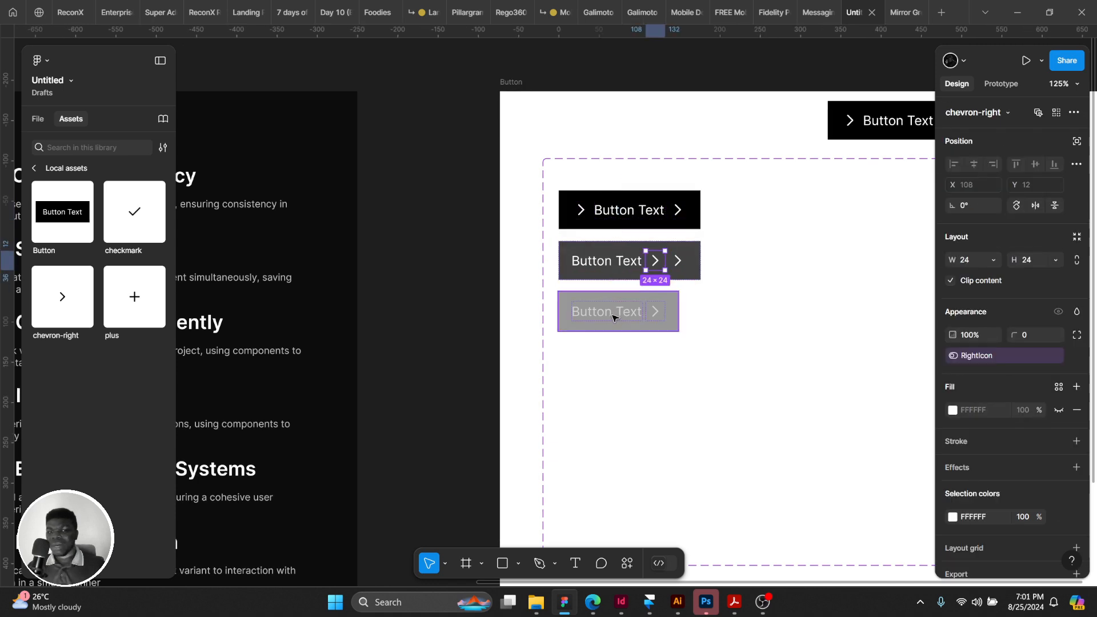
Duplicate the Disabled variant's own chevron icon and place the copy before its button text.
click(632, 318)
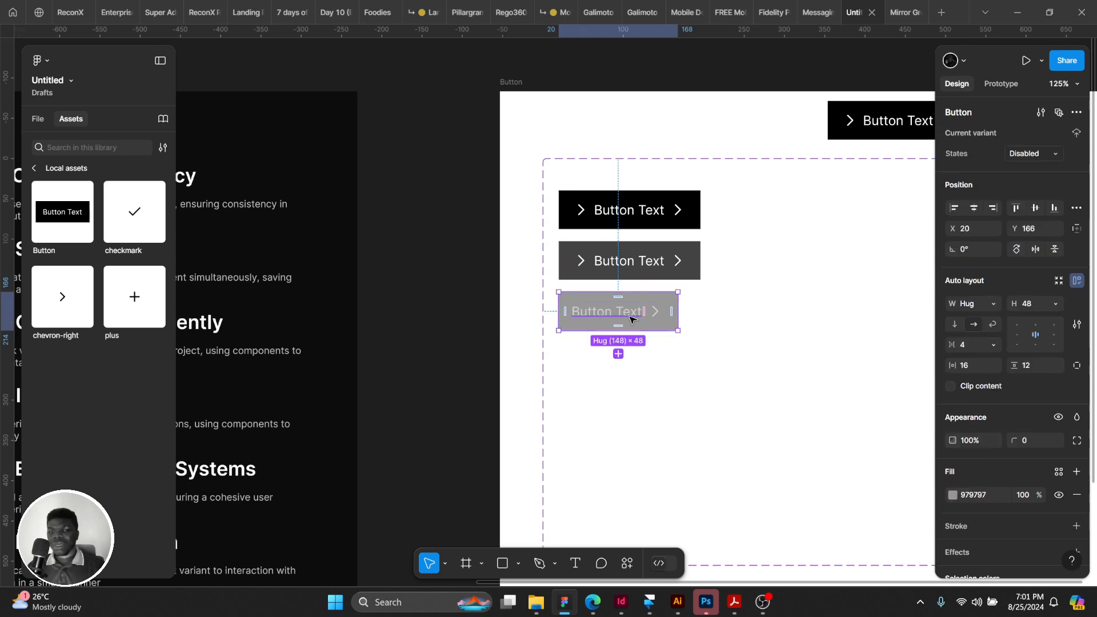
key(ctrl+v)
key(ctrl+z)
double_click(656, 318)
key(ctrl+v)
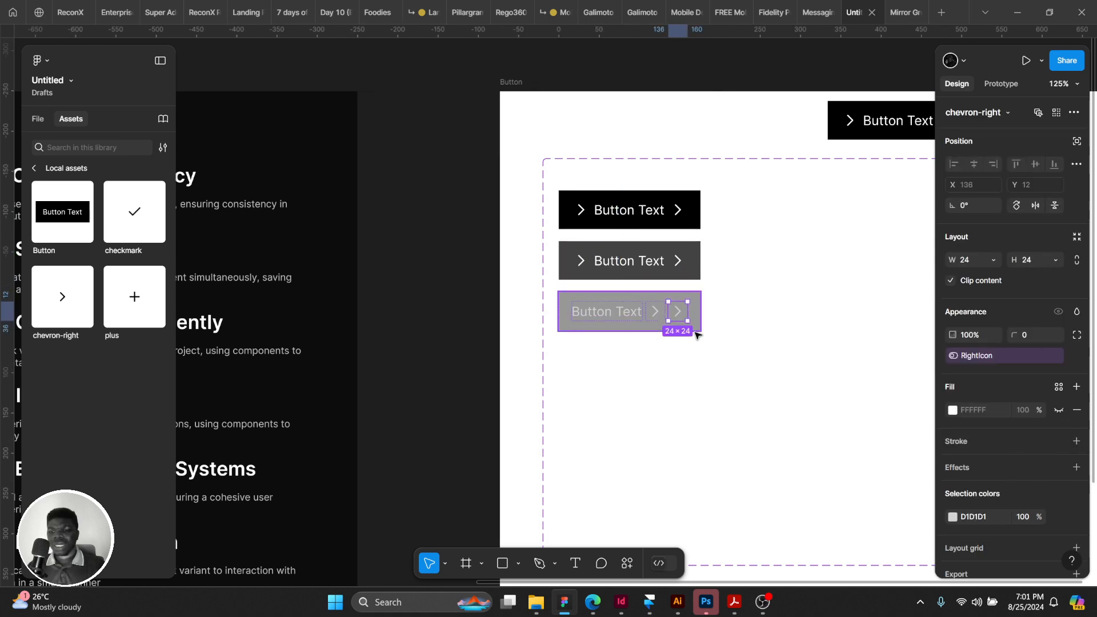
key(ctrl+z)
key(ctrl+z)
key(ctrl+z)
key(ctrl+z)
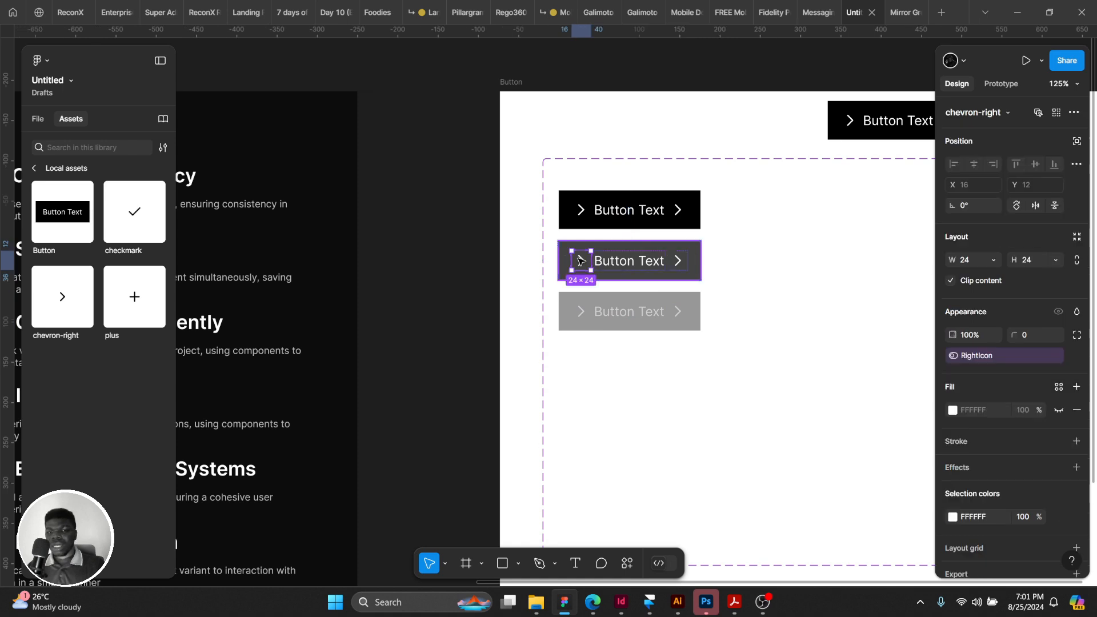
Replace the Hover variant's left chevron with a duplicate of its own right chevron, placed before the button text.
key(ctrl+shift+z)
key(ctrl+shift+z)
key(ctrl+shift+z)
key(ctrl+shift+z)
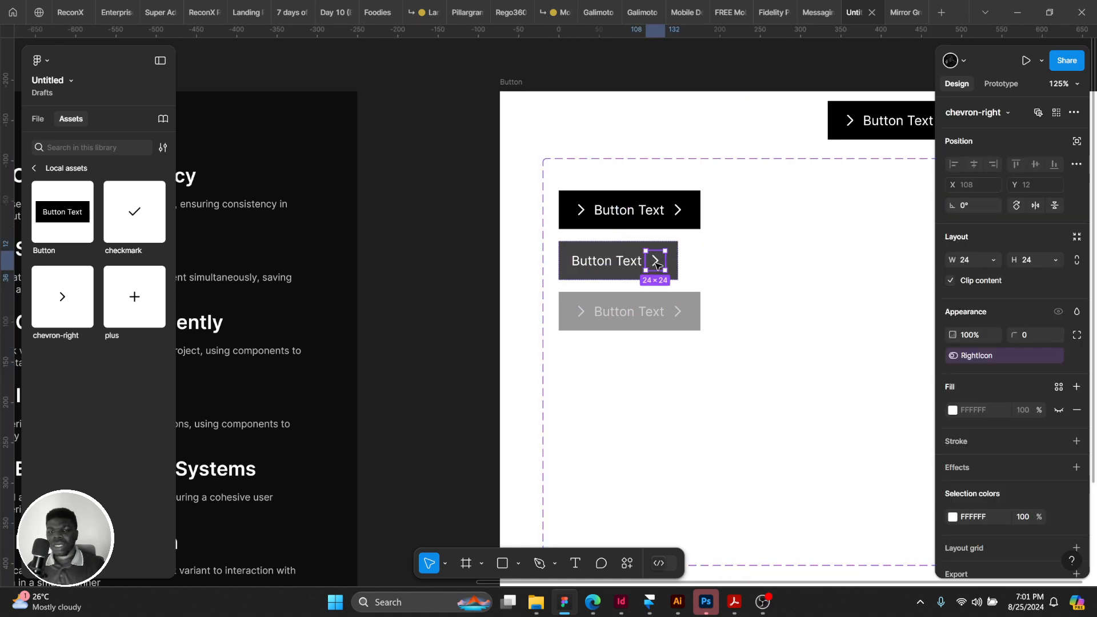
key(Left)
key(Left)
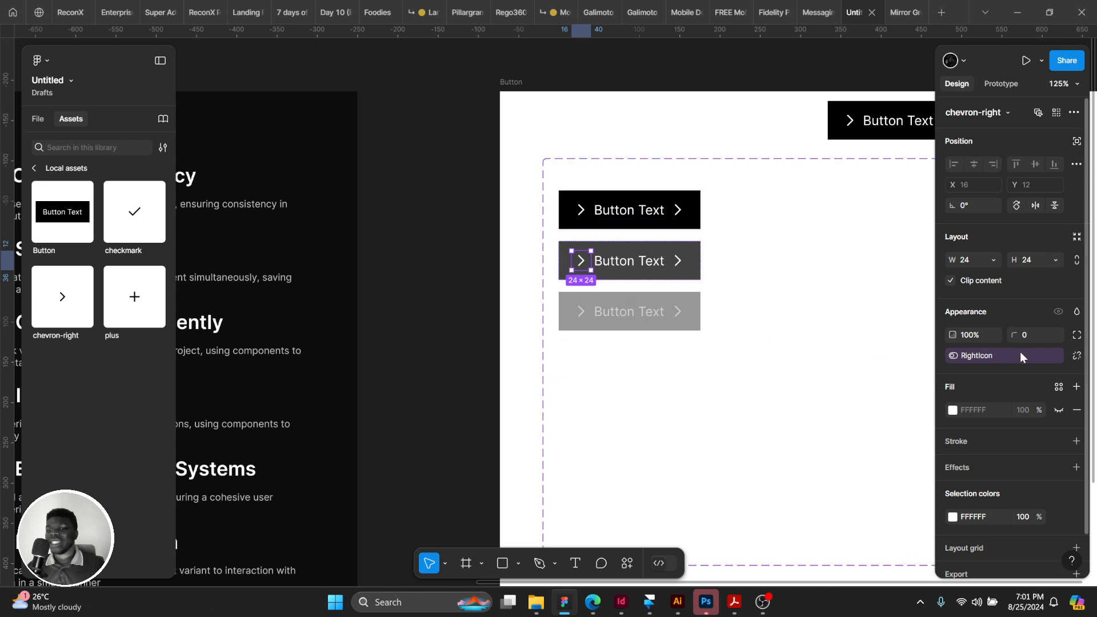
Unlink the Hover variant's left chevron from RightIcon and bind its visibility to a new boolean property LeftIcon with value True.
click(1077, 357)
click(1040, 311)
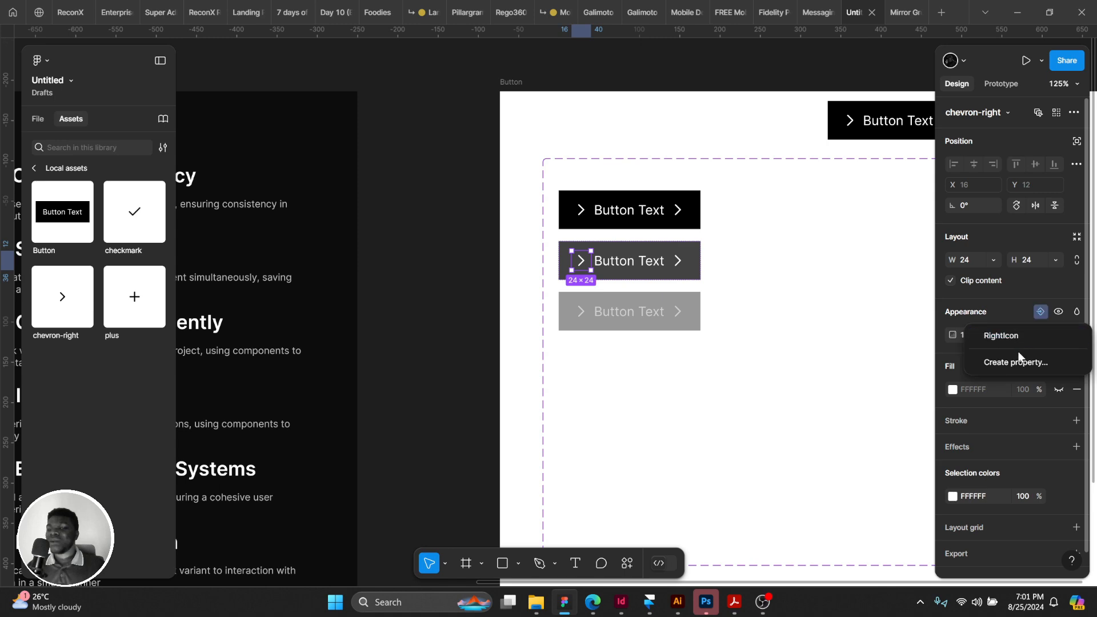
click(1021, 360)
text(LeftIcon)
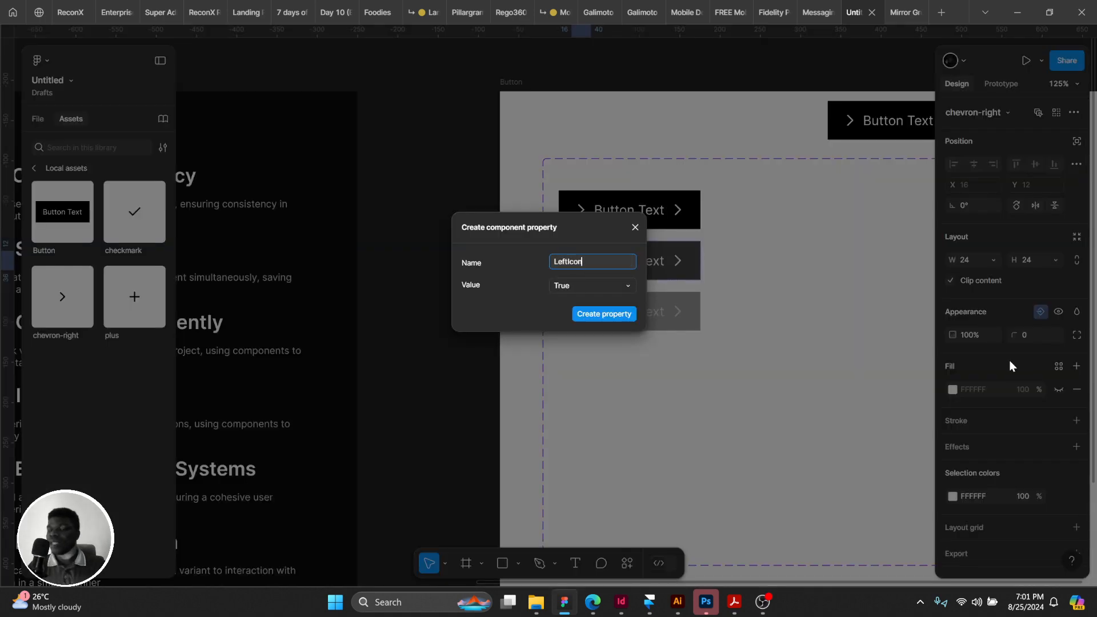
key(Return)
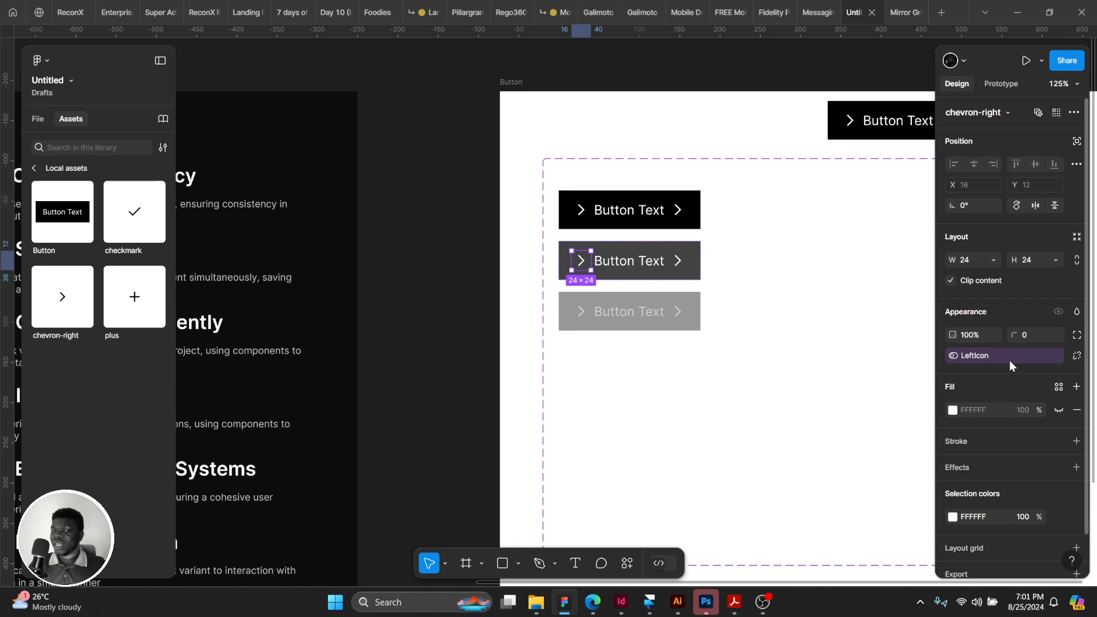
Relink the Default variant's left chevron visibility from RightIcon to the LeftIcon property.
click(580, 209)
click(580, 210)
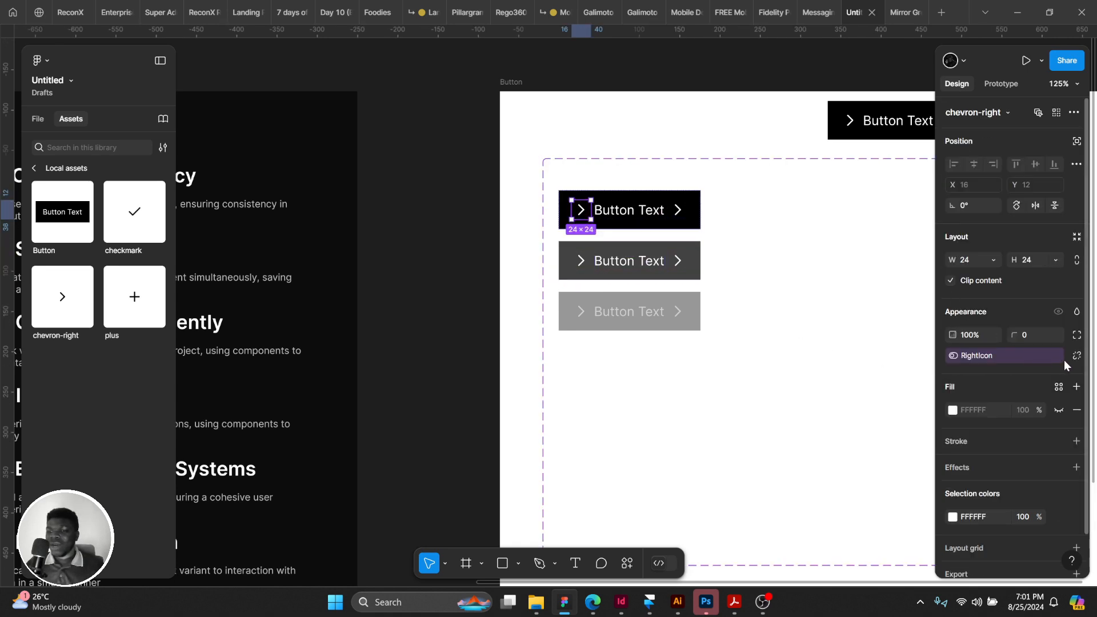
click(1077, 353)
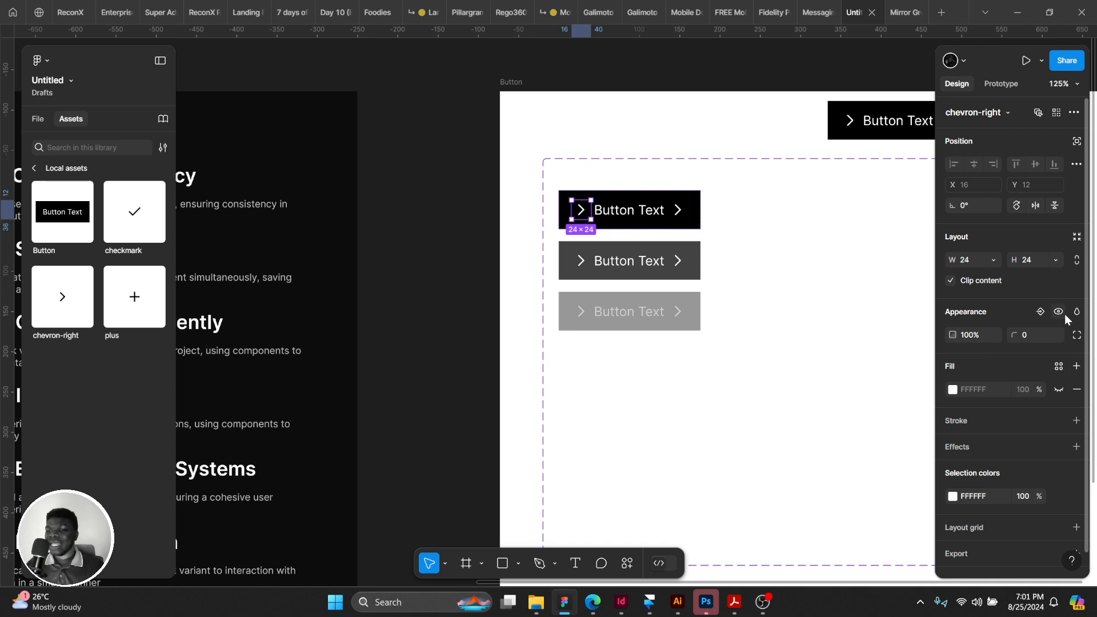
click(1041, 314)
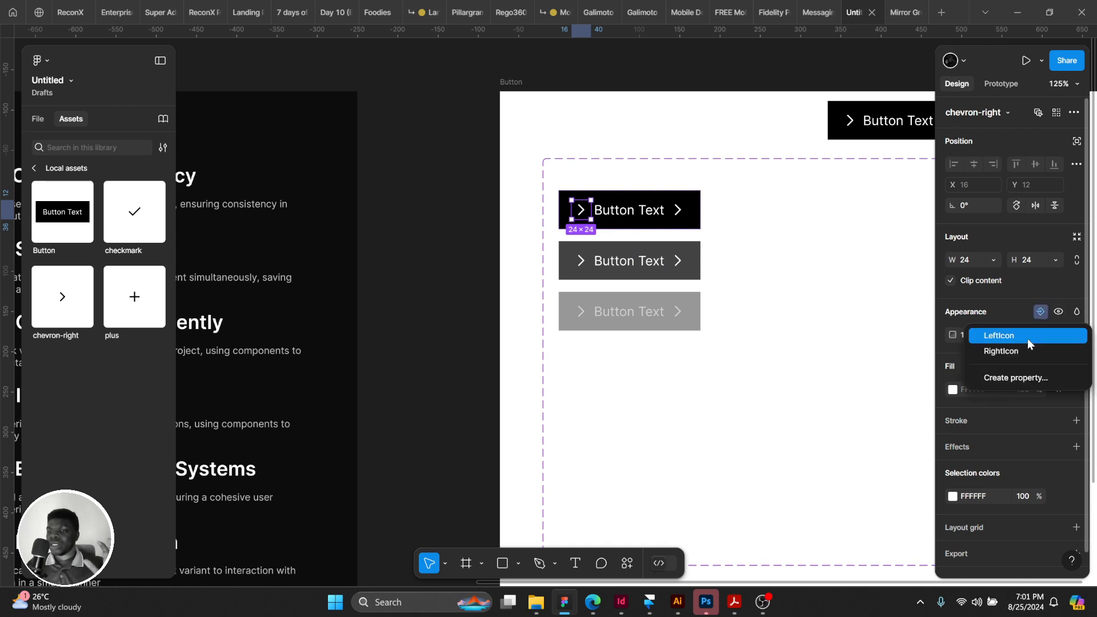
click(1013, 337)
Relink the Disabled variant's left chevron visibility from RightIcon to the LeftIcon property.
click(581, 311)
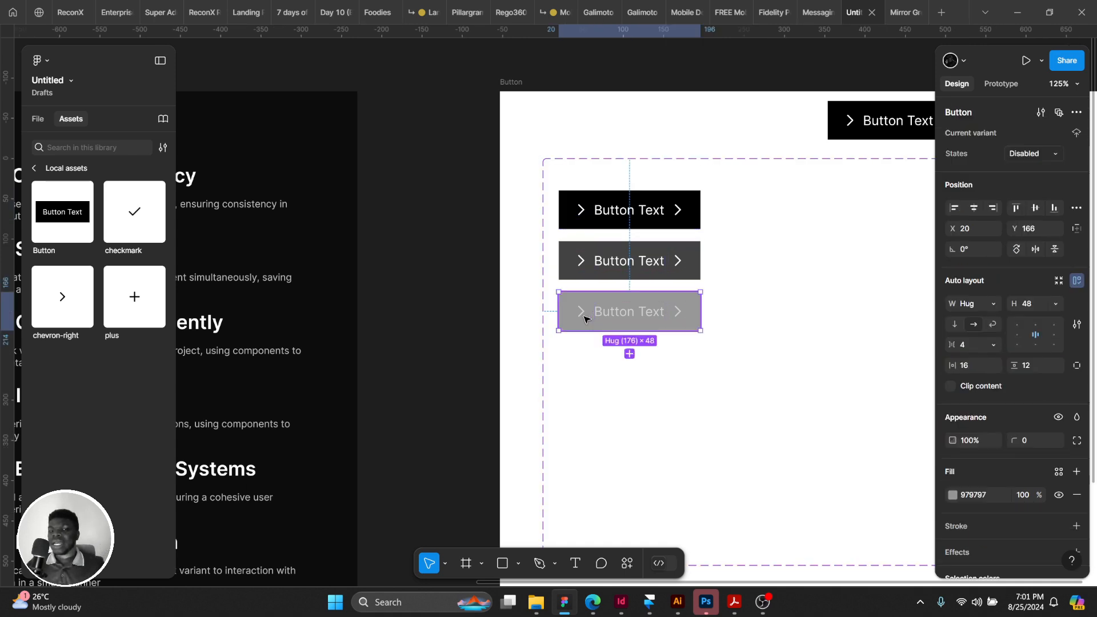
click(1077, 355)
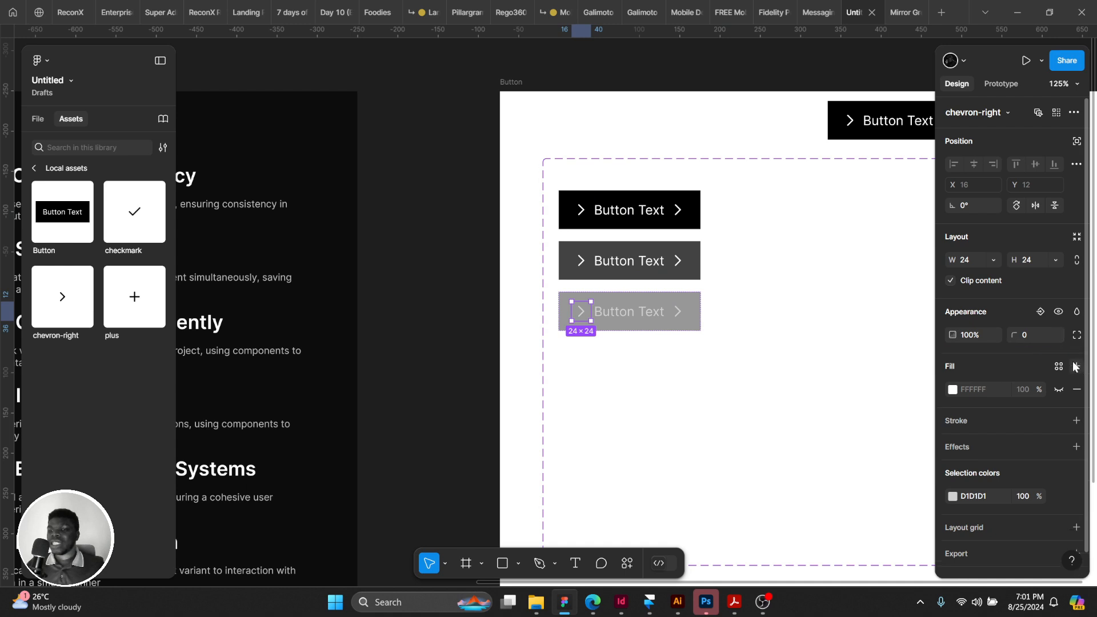
click(1040, 312)
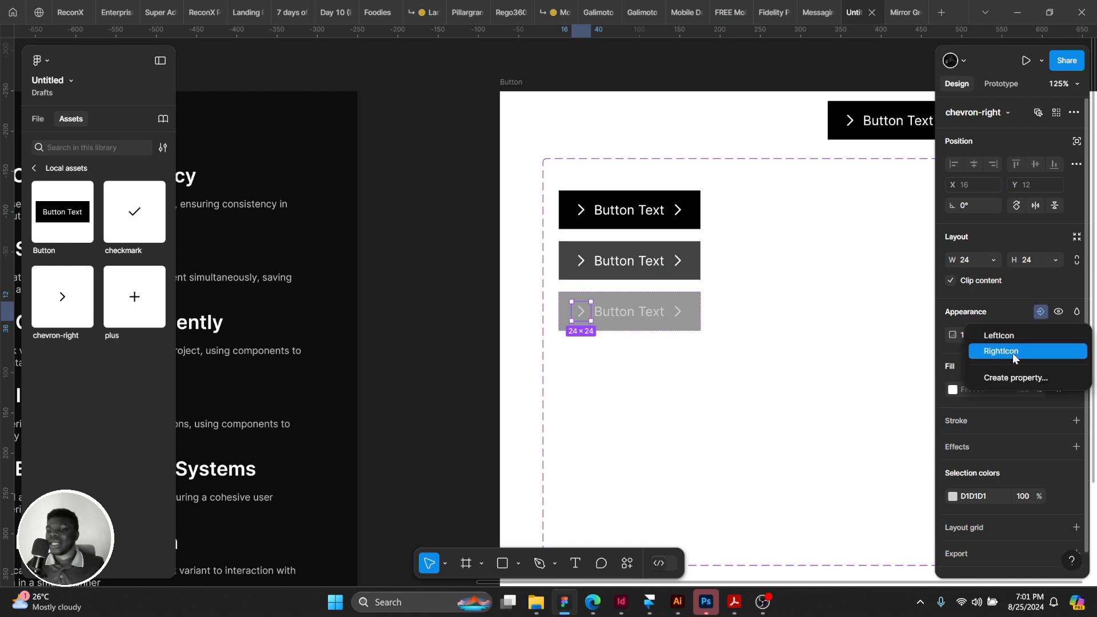
click(988, 337)
Test the RightIcon and LeftIcon switches on the button instance above the component set and leave both off.
drag(620, 233, 524, 250)
drag(464, 232, 389, 215)
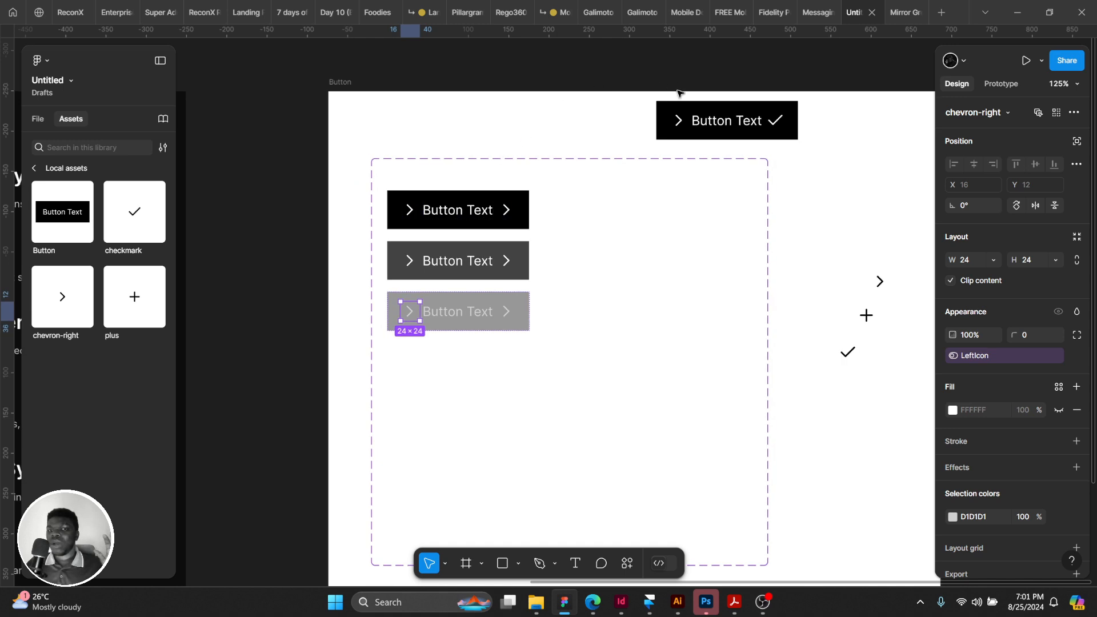
click(686, 111)
click(1016, 180)
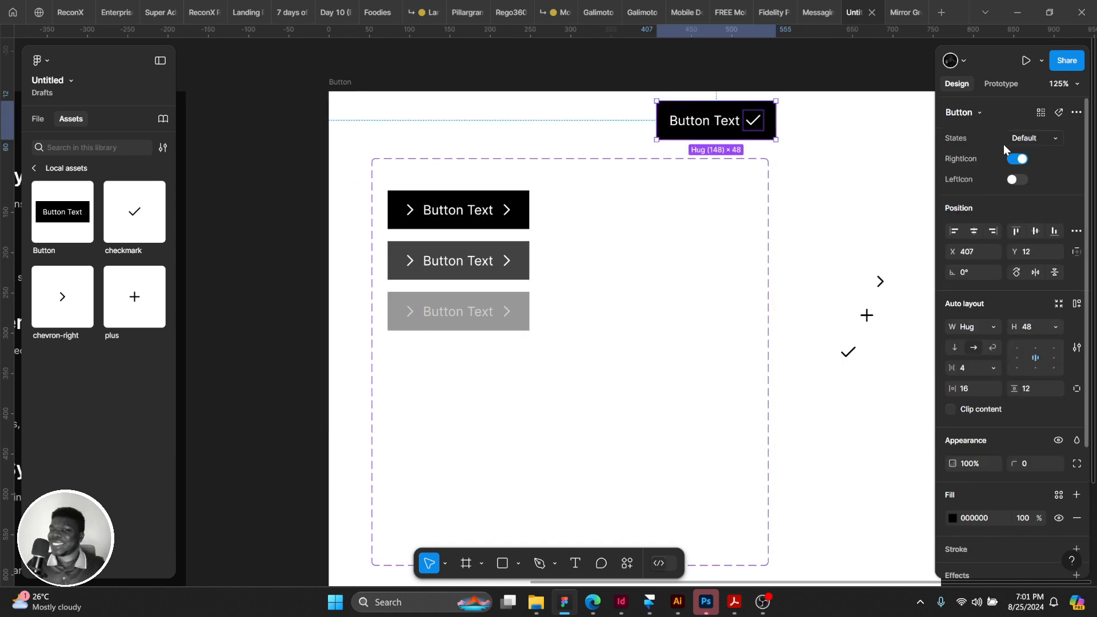
click(1016, 160)
click(1016, 179)
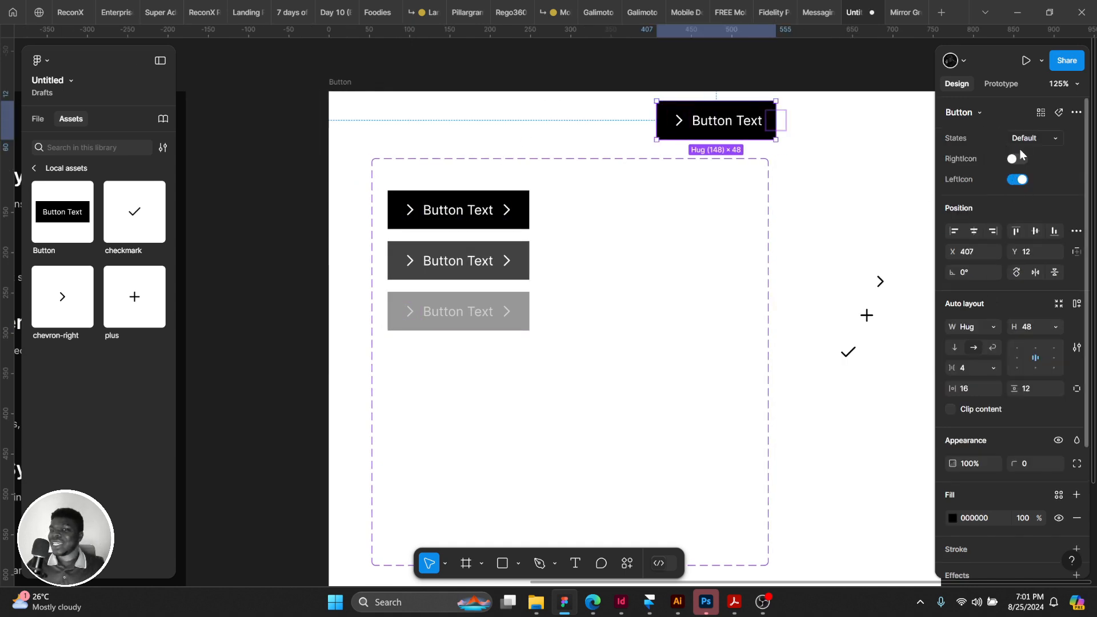
click(1018, 160)
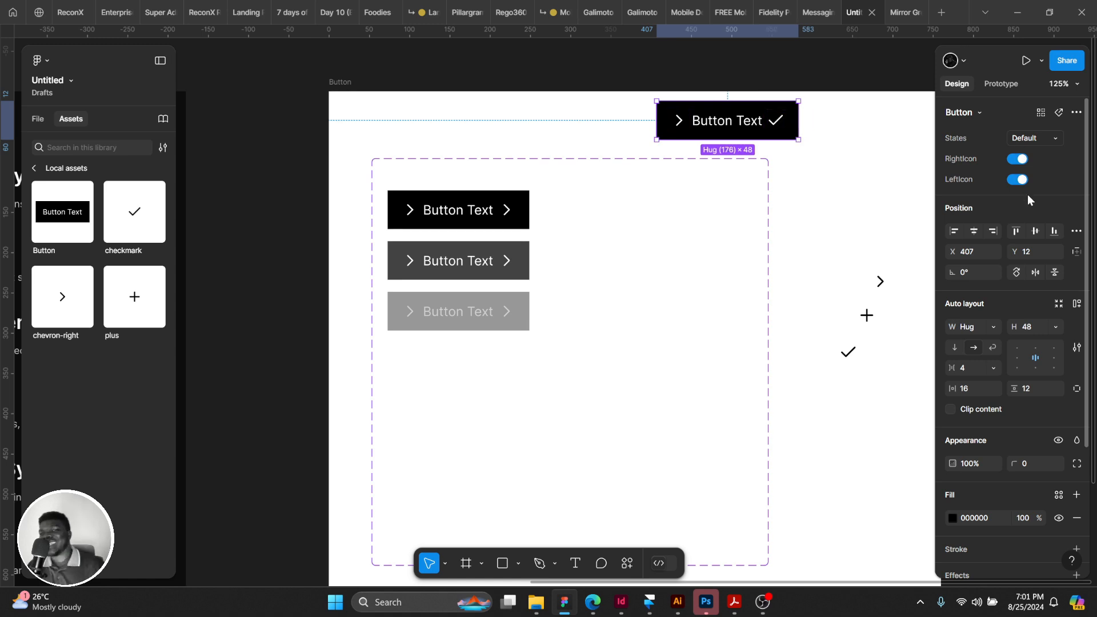
click(1022, 180)
click(1022, 180)
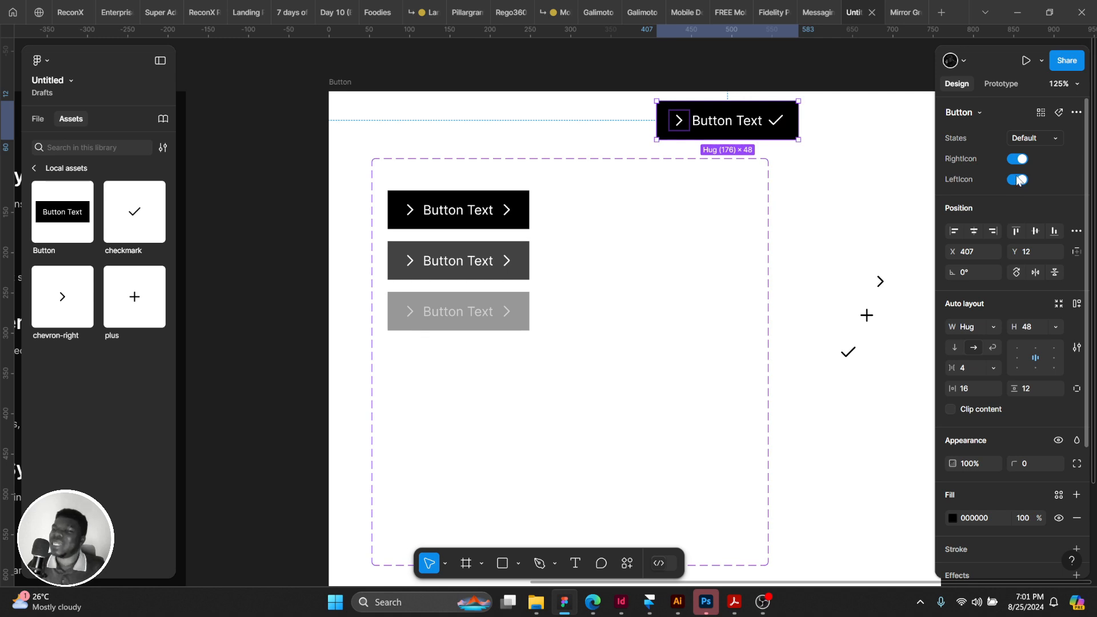
click(1017, 181)
click(1017, 180)
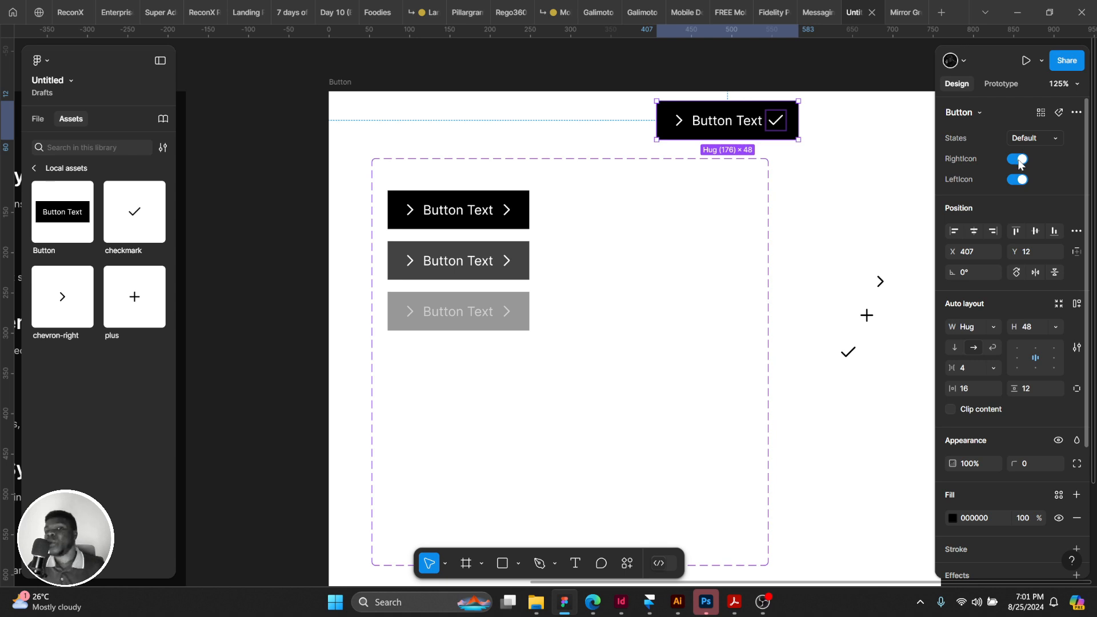
click(1018, 160)
click(1015, 180)
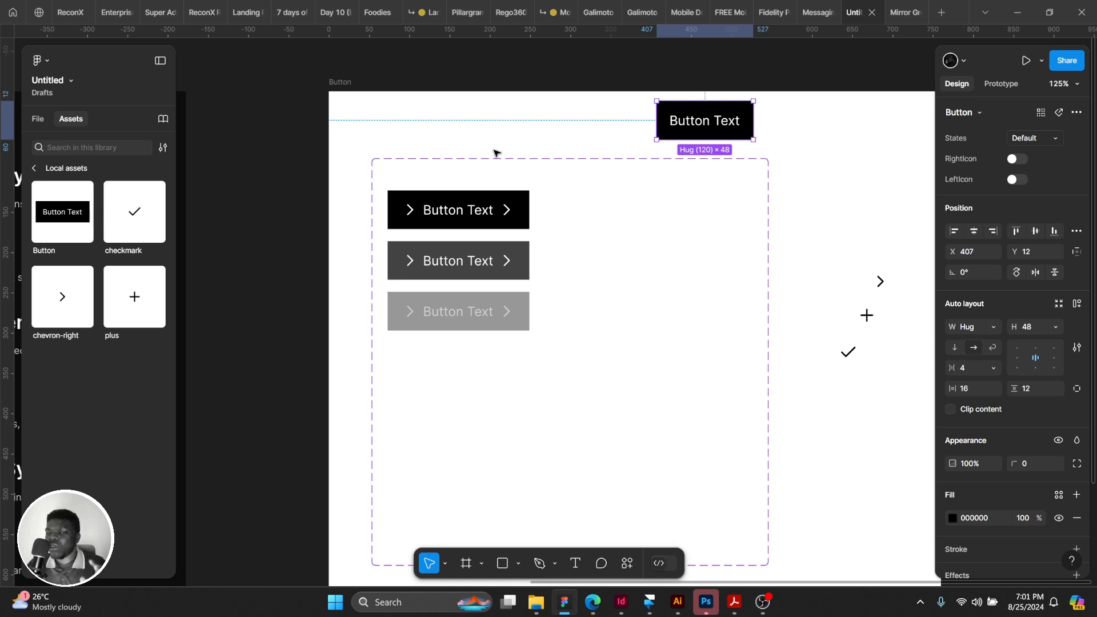
Move the Button component set within its frame to about X 24, Y 48.
scroll(383, 190, right, 1)
click(422, 129)
scroll(454, 163, right, 1)
click(479, 211)
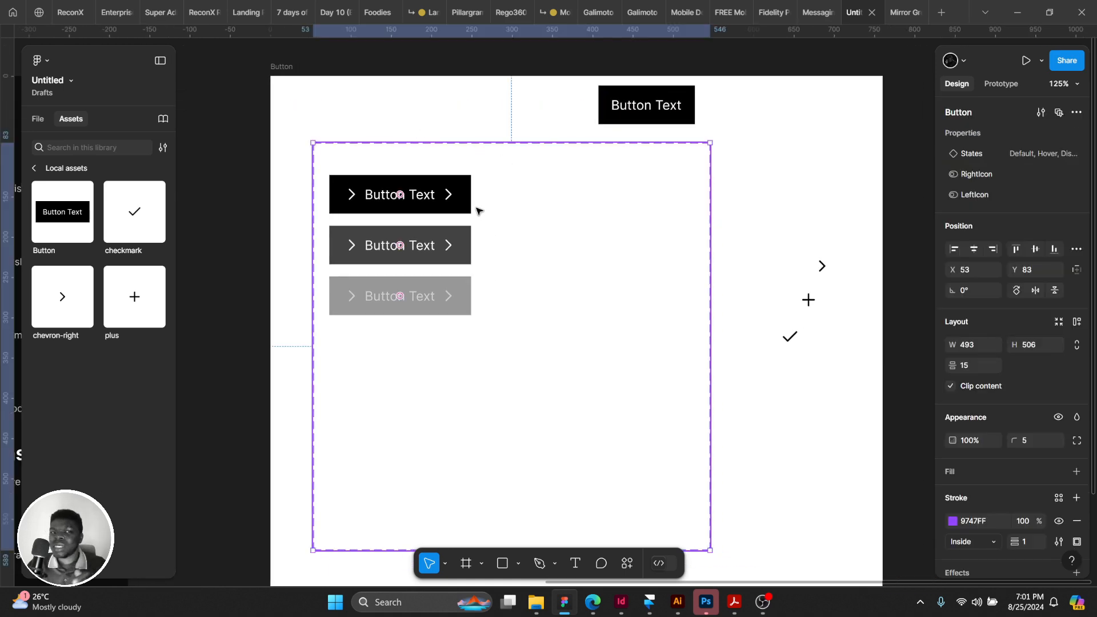
drag(479, 211, 460, 183)
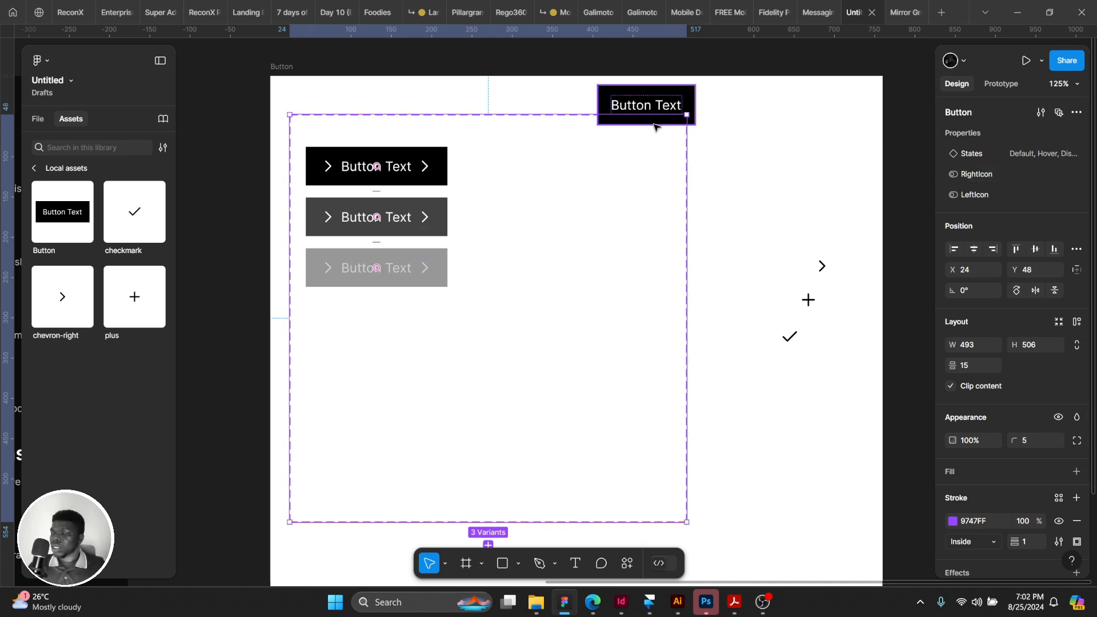
Move the button instance out of the Button frame to the empty canvas above it, at about X 796, Y -288.
scroll(654, 125, right, 1)
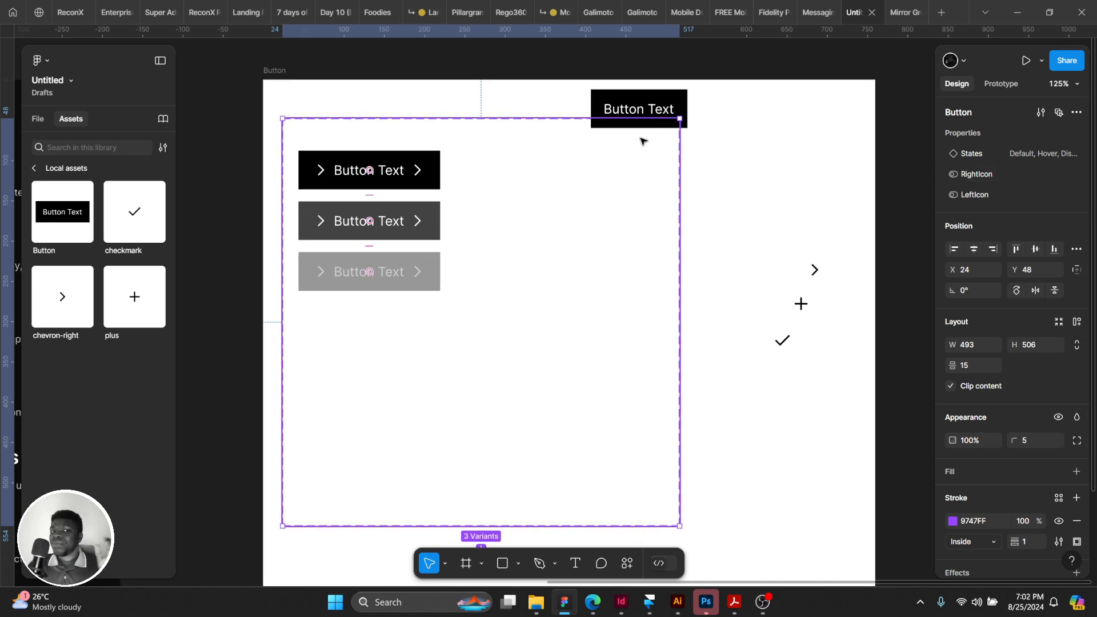
click(662, 113)
scroll(617, 328, up, 3)
scroll(617, 327, left, 2)
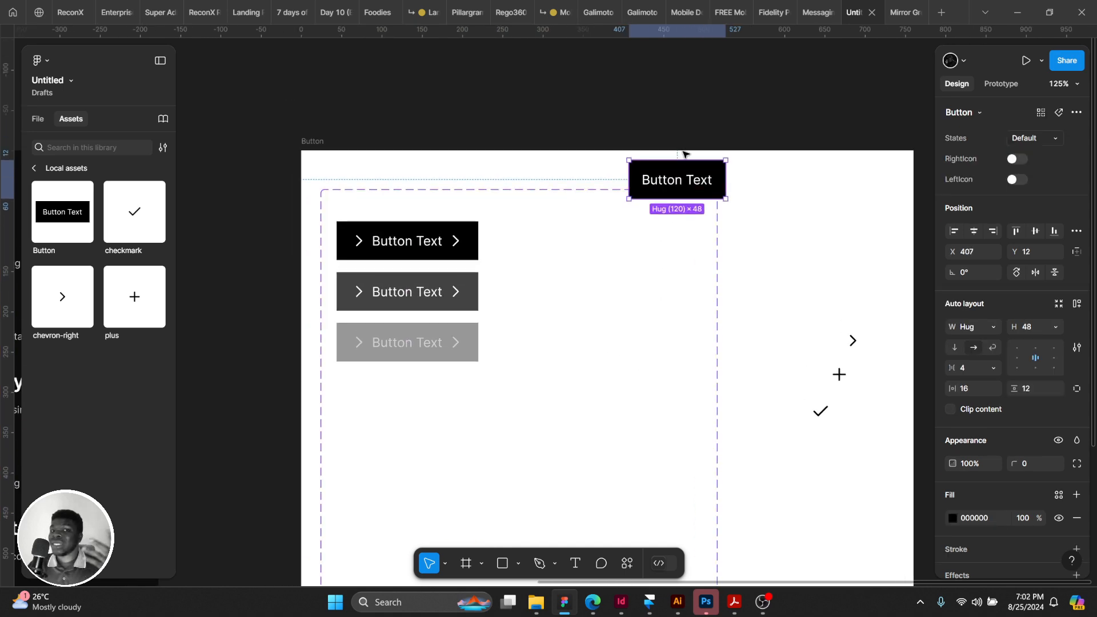
key(ctrl+z)
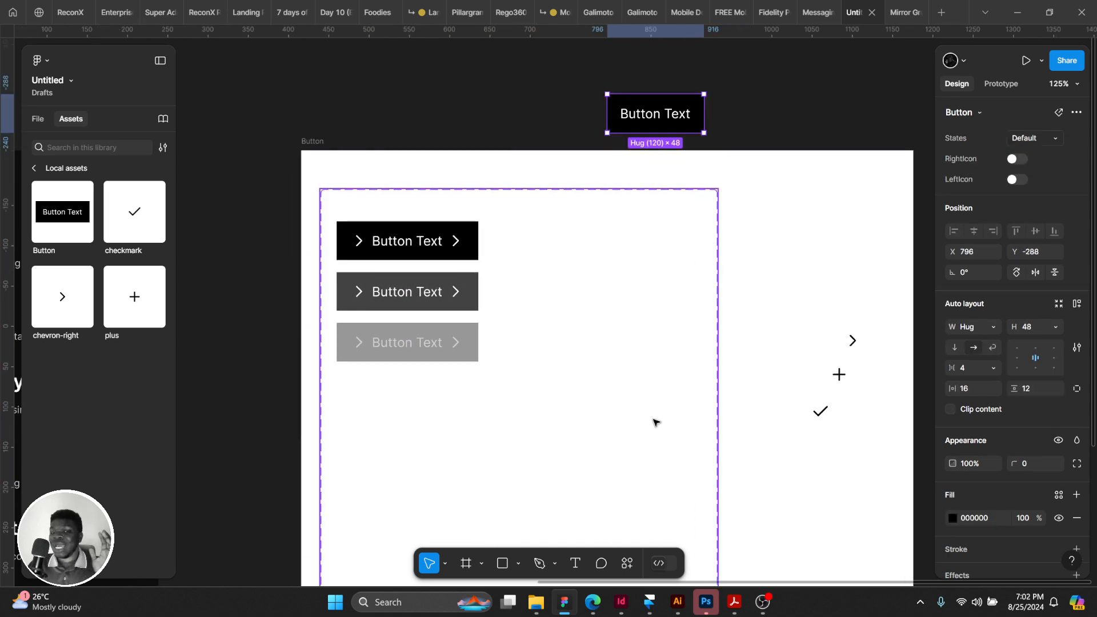
Inspect the button instance in Dev Mode and open it in the component playground.
click(659, 563)
scroll(972, 217, down, 3)
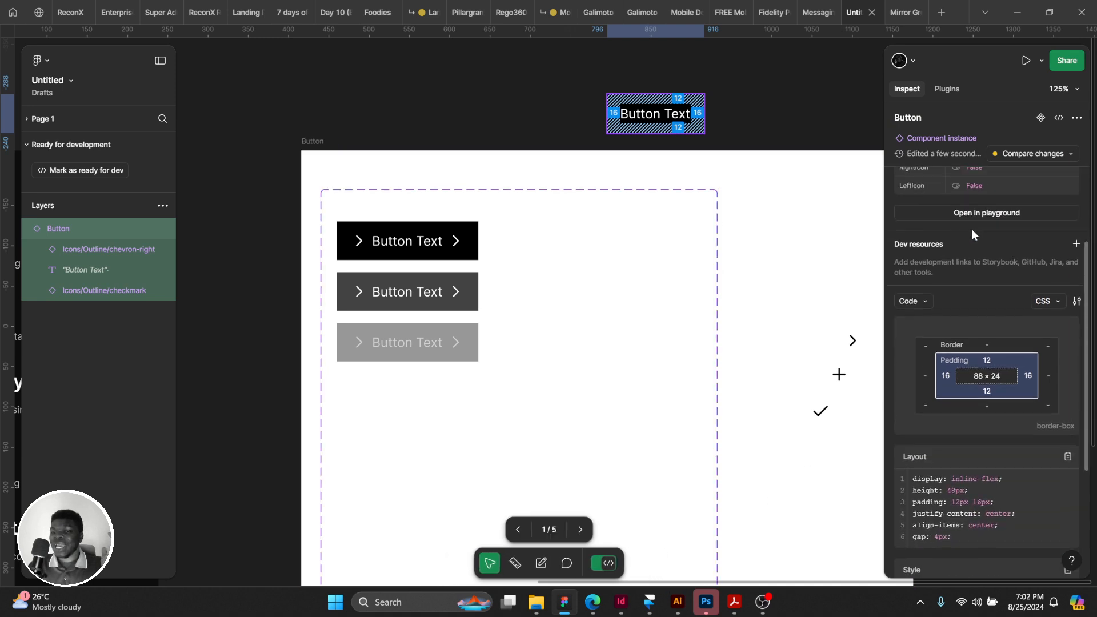
scroll(971, 228, up, 2)
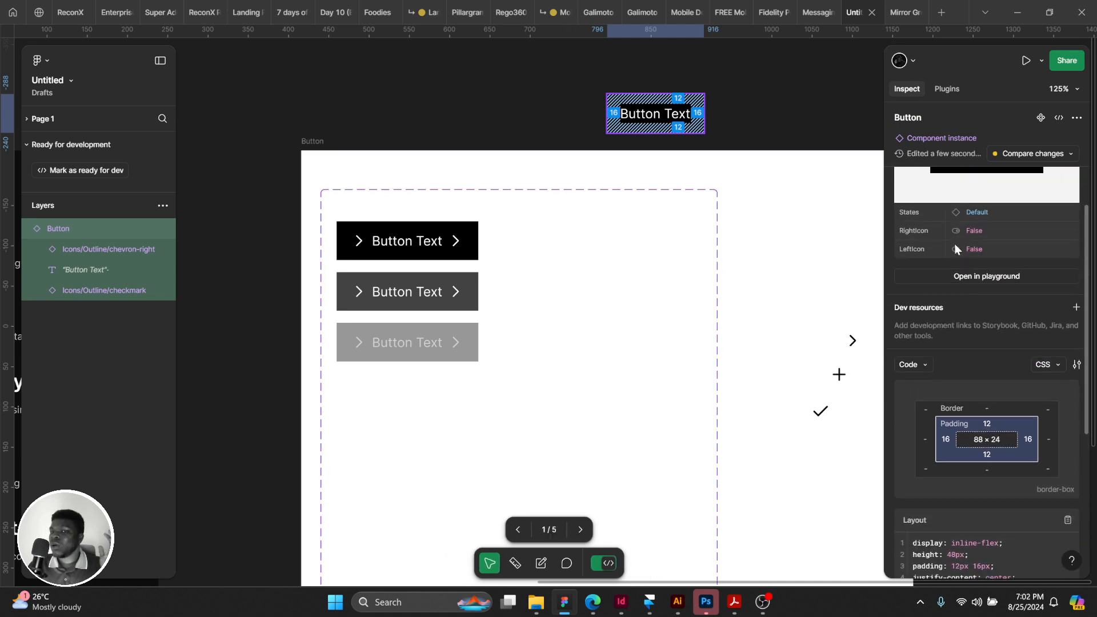
click(958, 276)
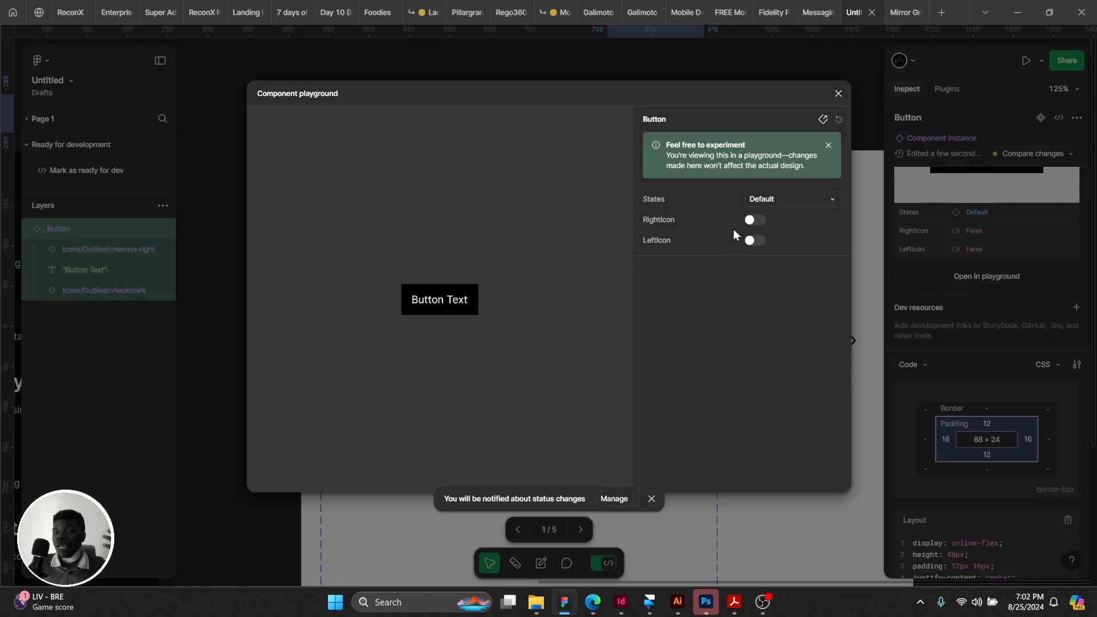
Try the RightIcon and LeftIcon switches and the Hover state in the component playground and close it.
click(754, 220)
click(754, 240)
click(754, 220)
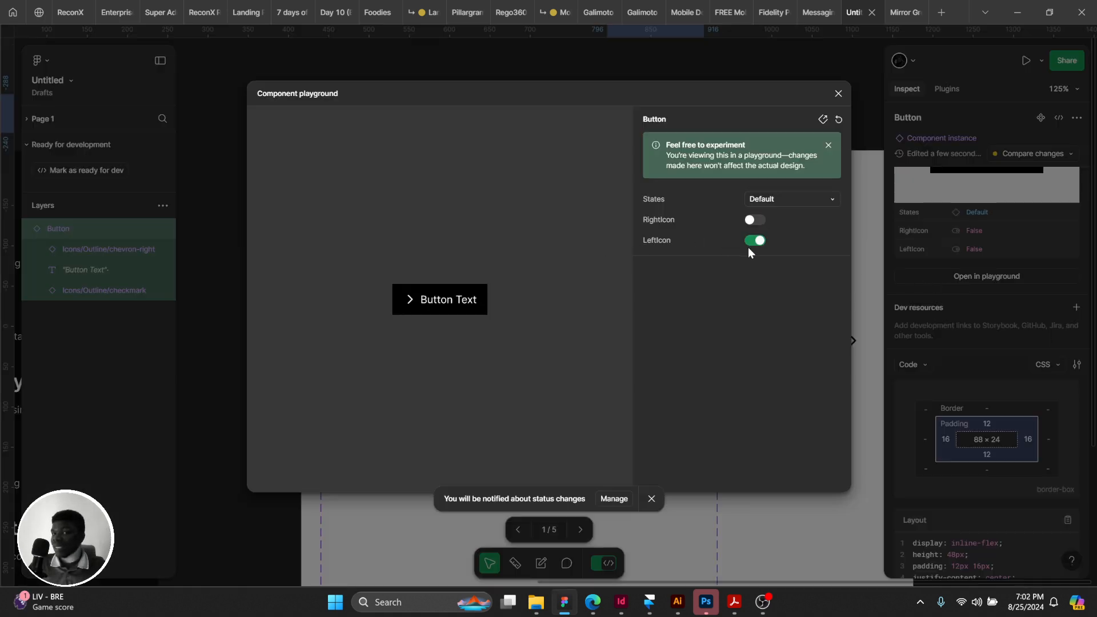
click(754, 241)
click(754, 240)
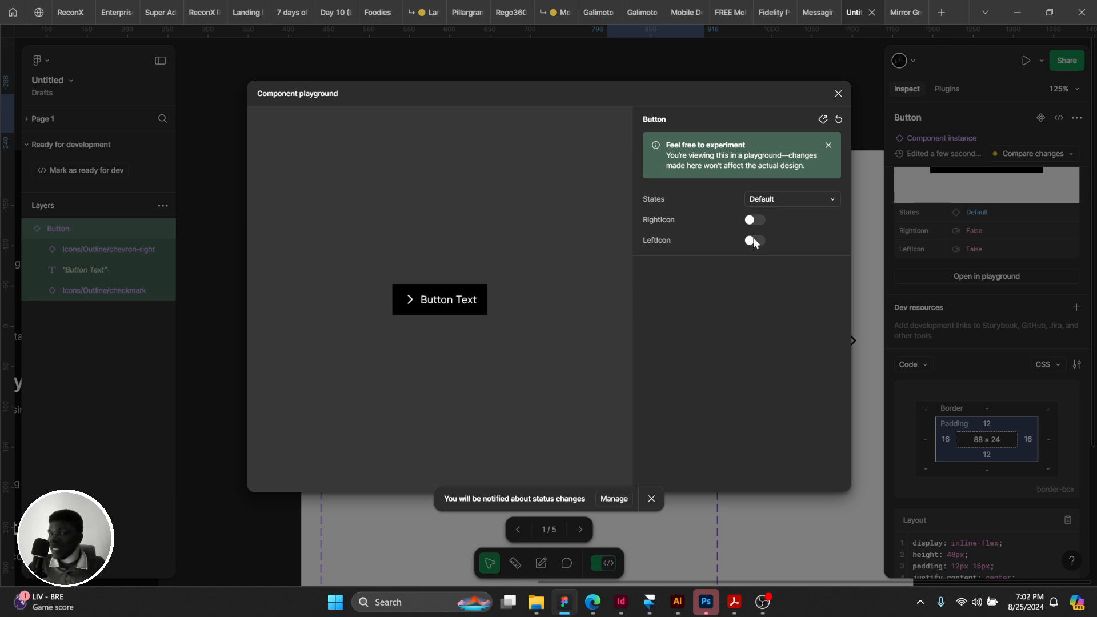
click(754, 219)
click(778, 200)
click(780, 214)
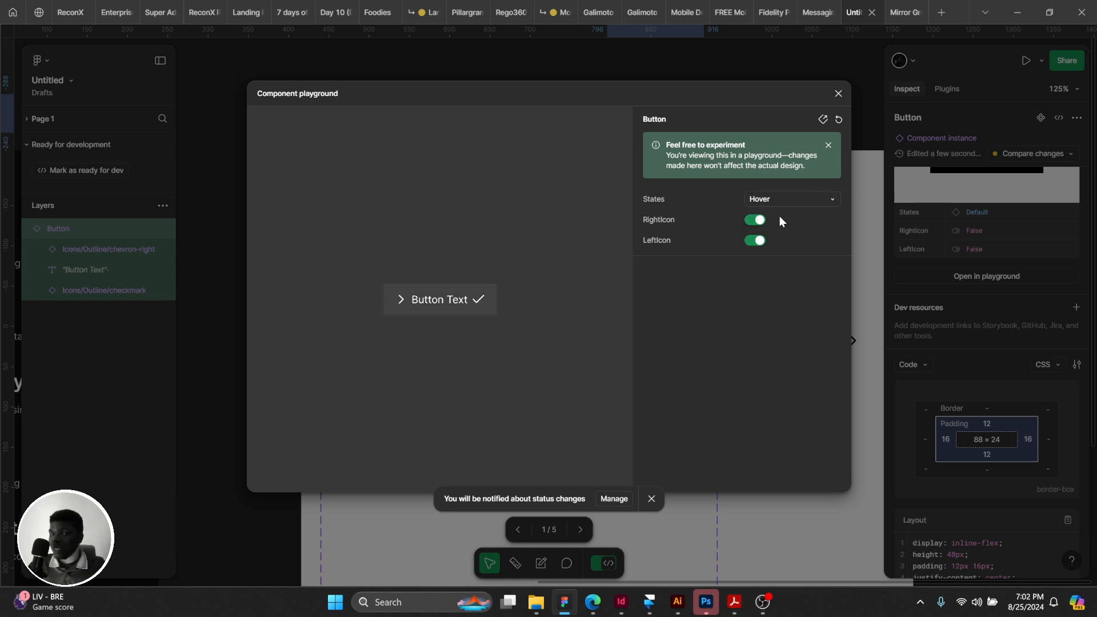
click(837, 93)
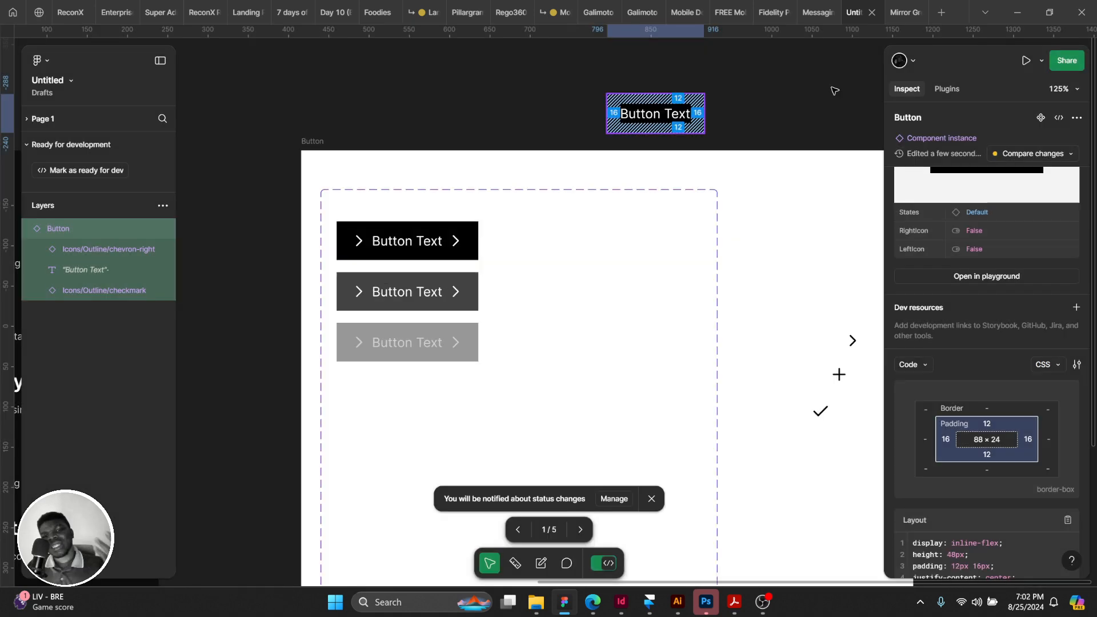
Leave Dev Mode and return to the design view with the button instance selected.
click(722, 101)
scroll(606, 124, down, 1)
drag(717, 101, 764, 123)
scroll(791, 123, up, 1)
click(620, 102)
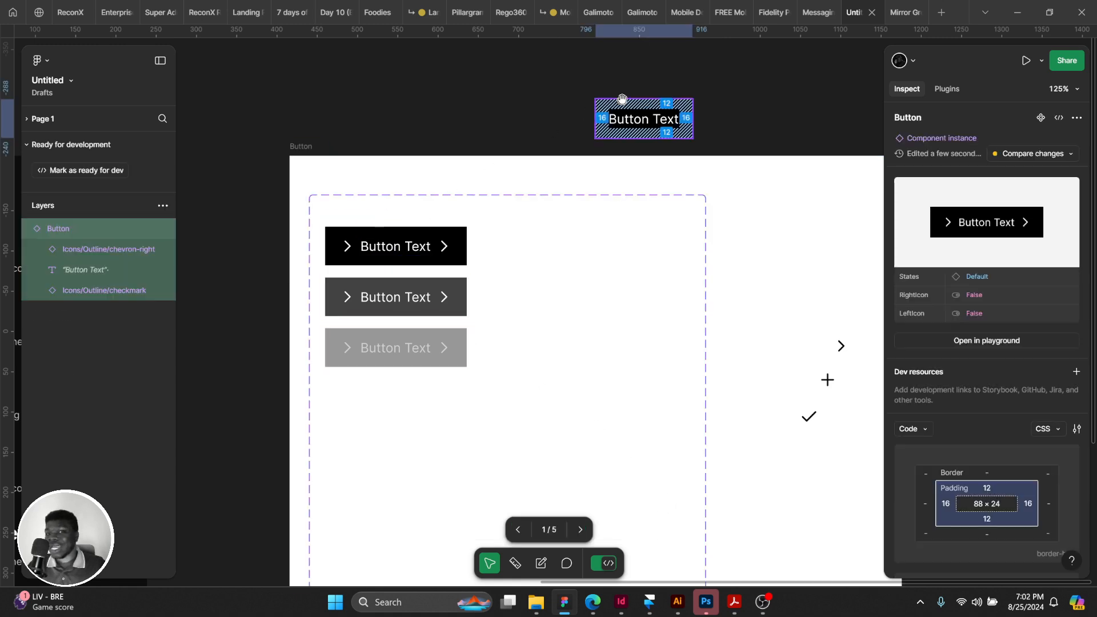
scroll(616, 521, right, 1)
click(608, 564)
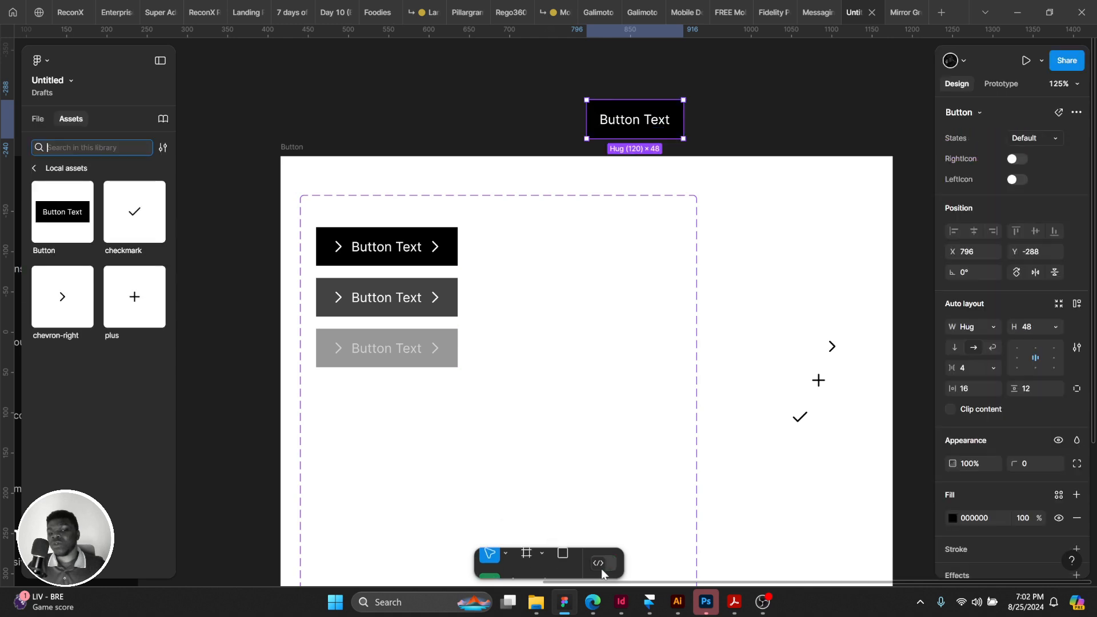
Duplicate the button instance above the frame and set the lower instance's state to Hover.
scroll(636, 394, down, 2)
scroll(619, 345, right, 2)
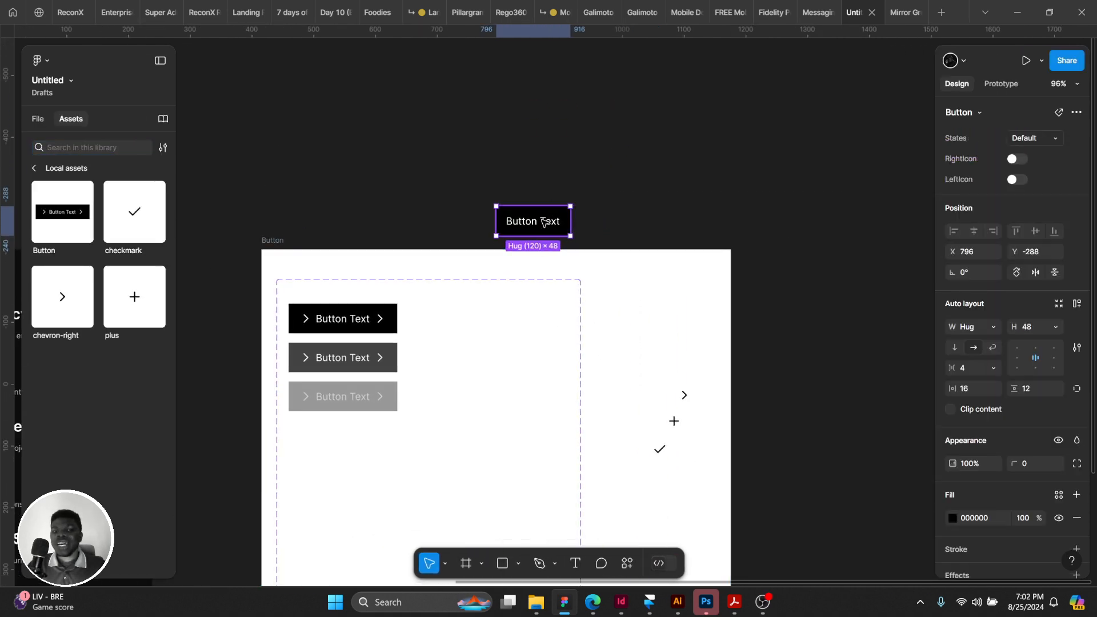
drag(541, 224, 535, 190)
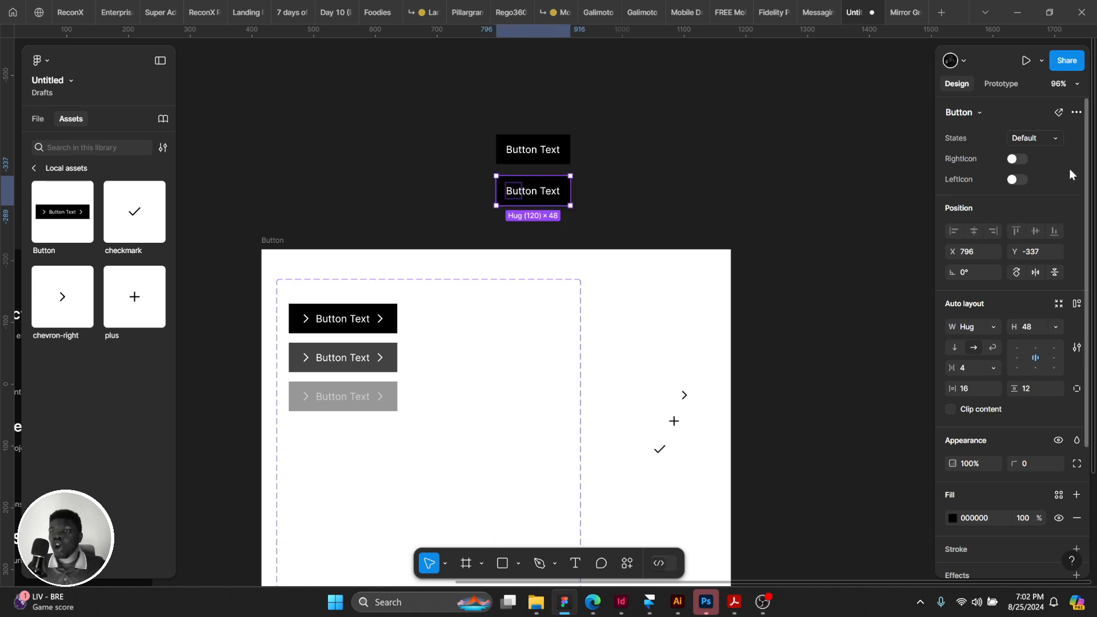
click(999, 140)
click(1006, 156)
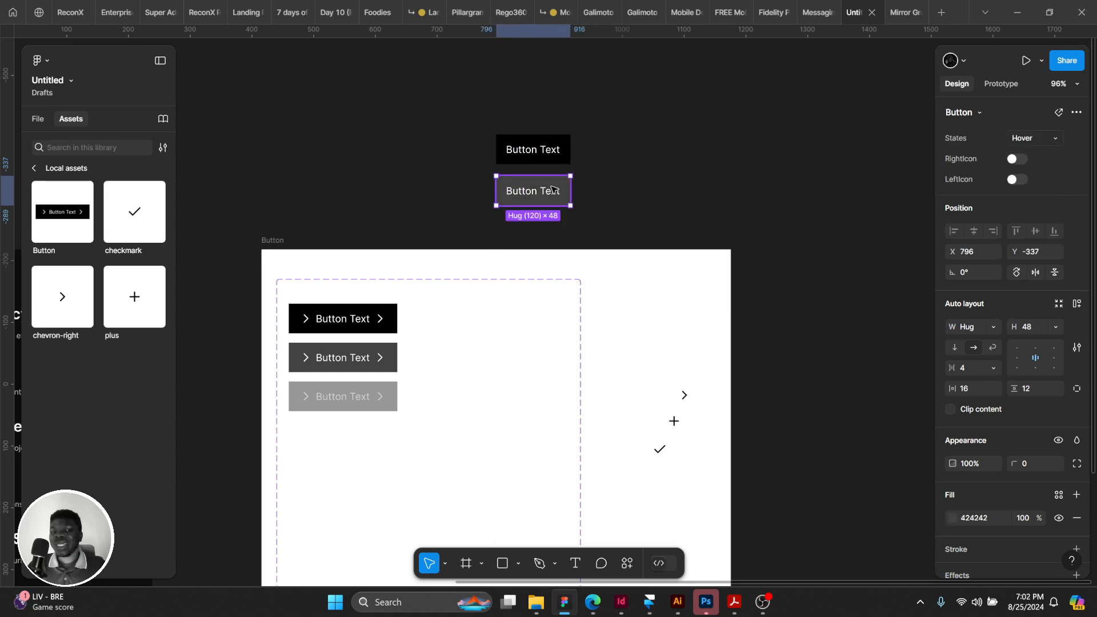
Duplicate the Hover instance directly below itself and set the copy's state to Disabled.
drag(547, 188, 547, 218)
click(1037, 136)
click(996, 155)
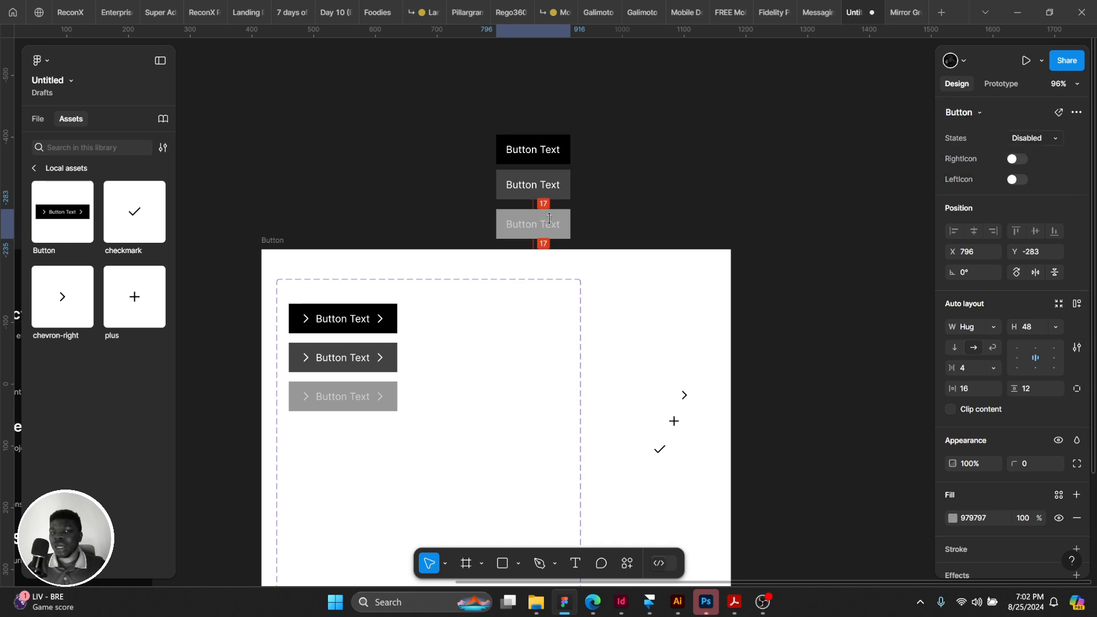
Duplicate the column of three button instances twice, with RightIcon on for the second column and both icons on for the third.
drag(463, 107, 563, 153)
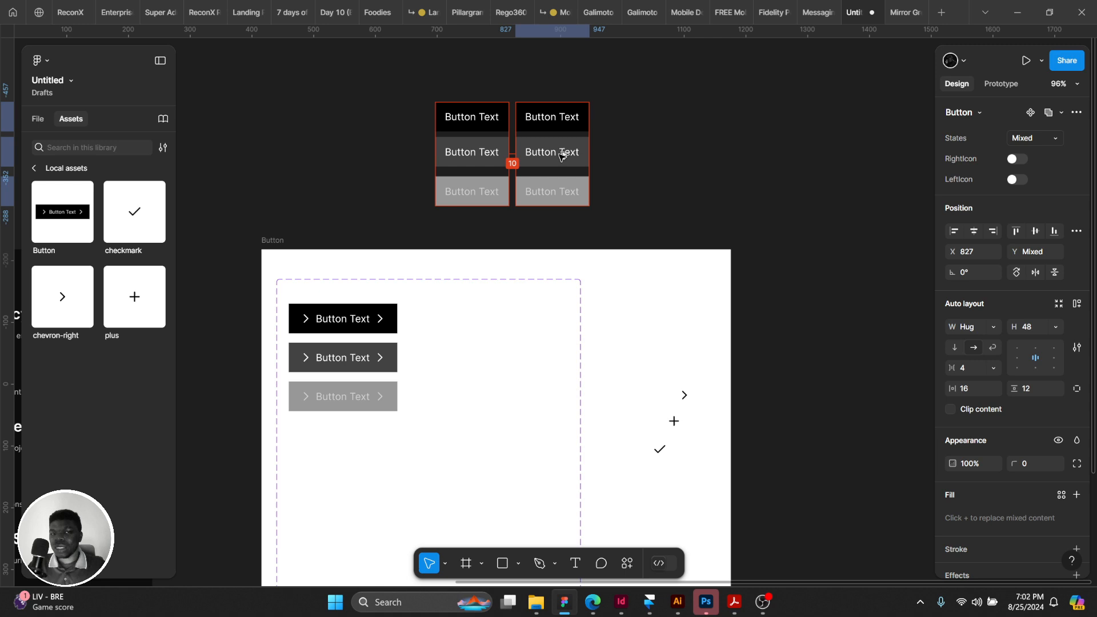
click(1018, 158)
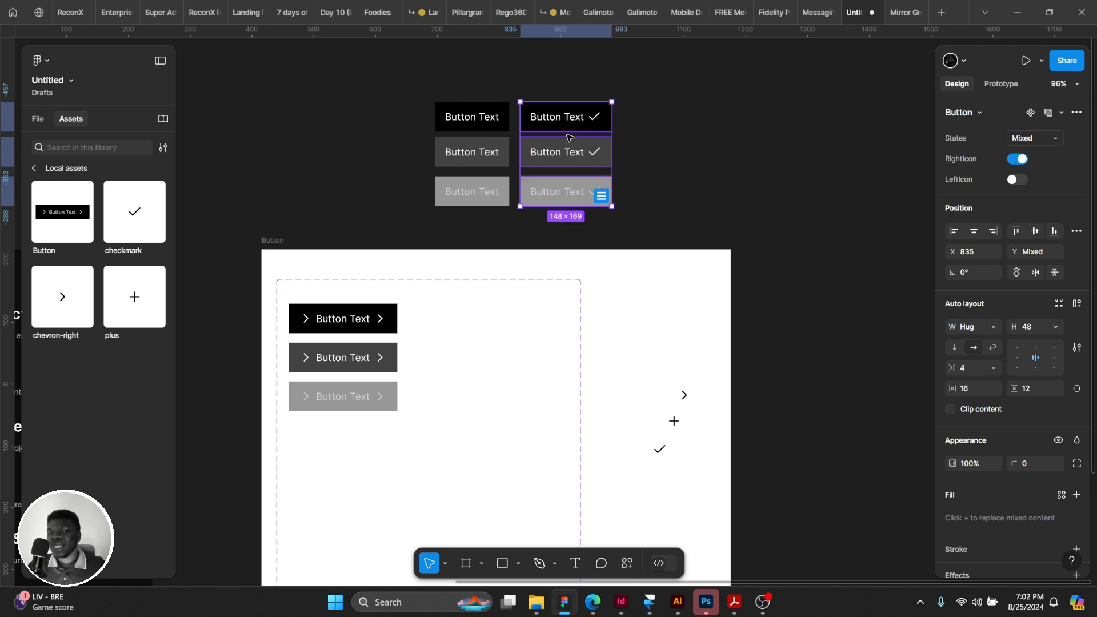
drag(572, 137, 672, 138)
click(1016, 181)
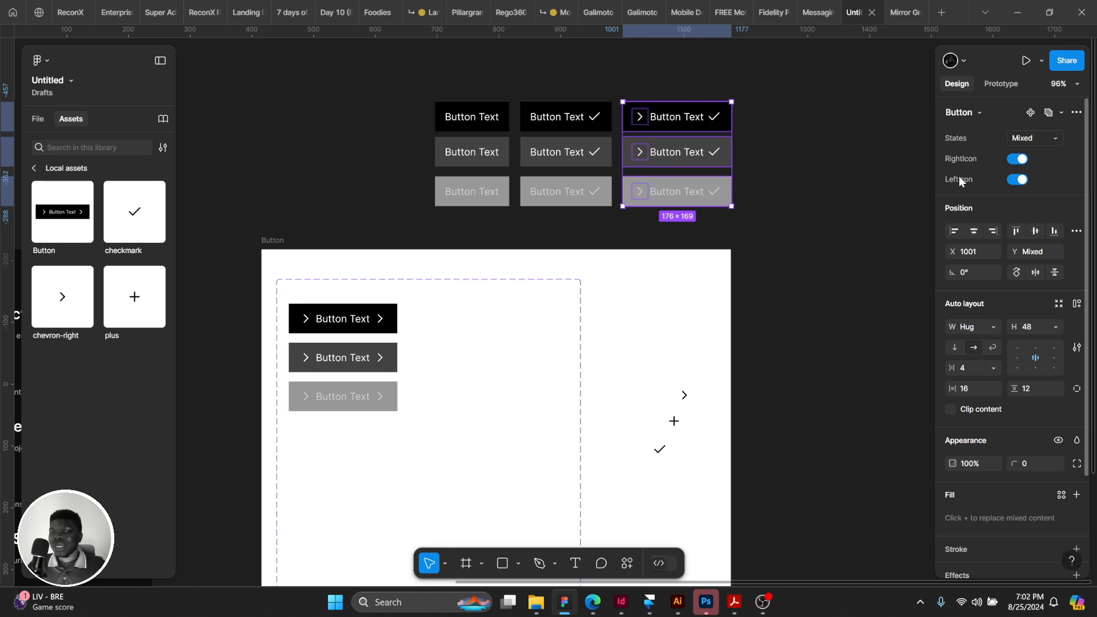
click(805, 144)
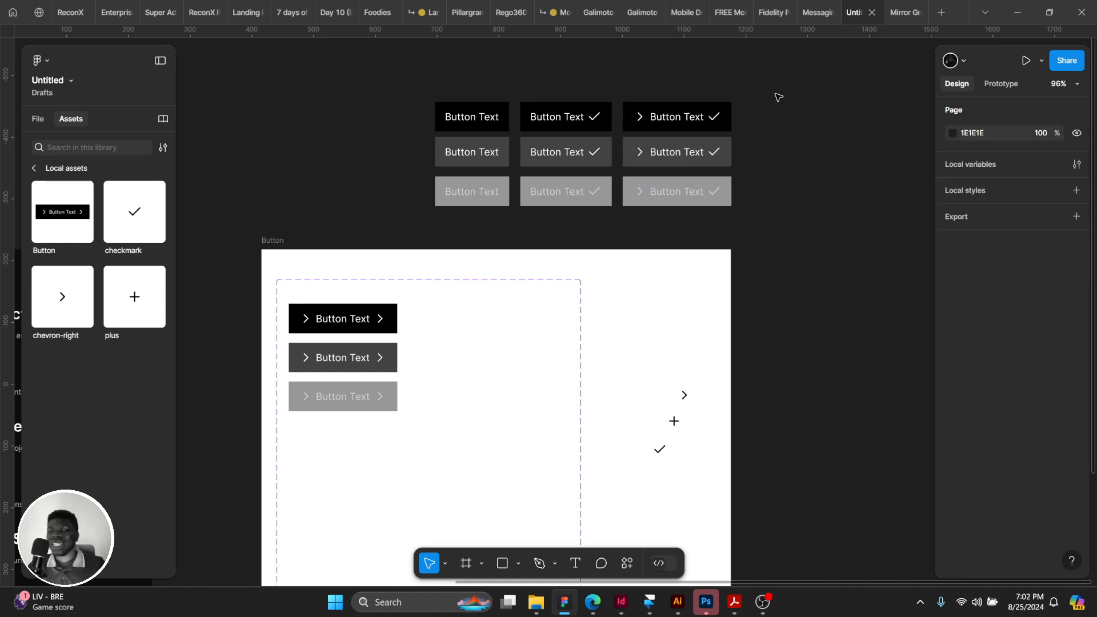
Switch RightIcon off for the third column and duplicate it as a fourth column with both RightIcon and LeftIcon on.
drag(778, 85, 643, 247)
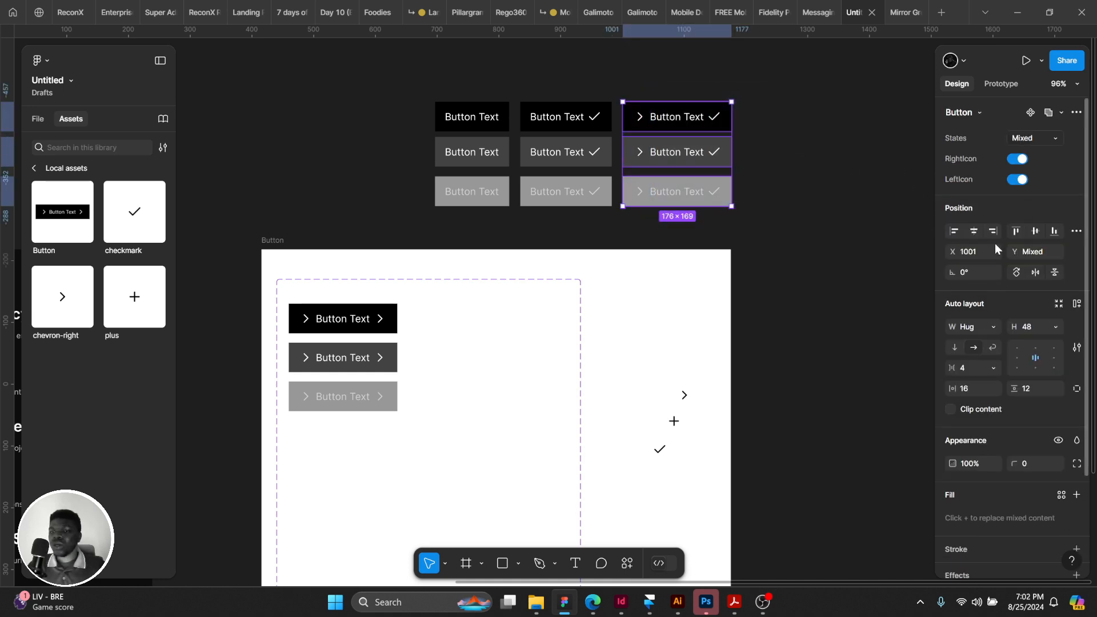
click(1017, 160)
key(ctrl+d)
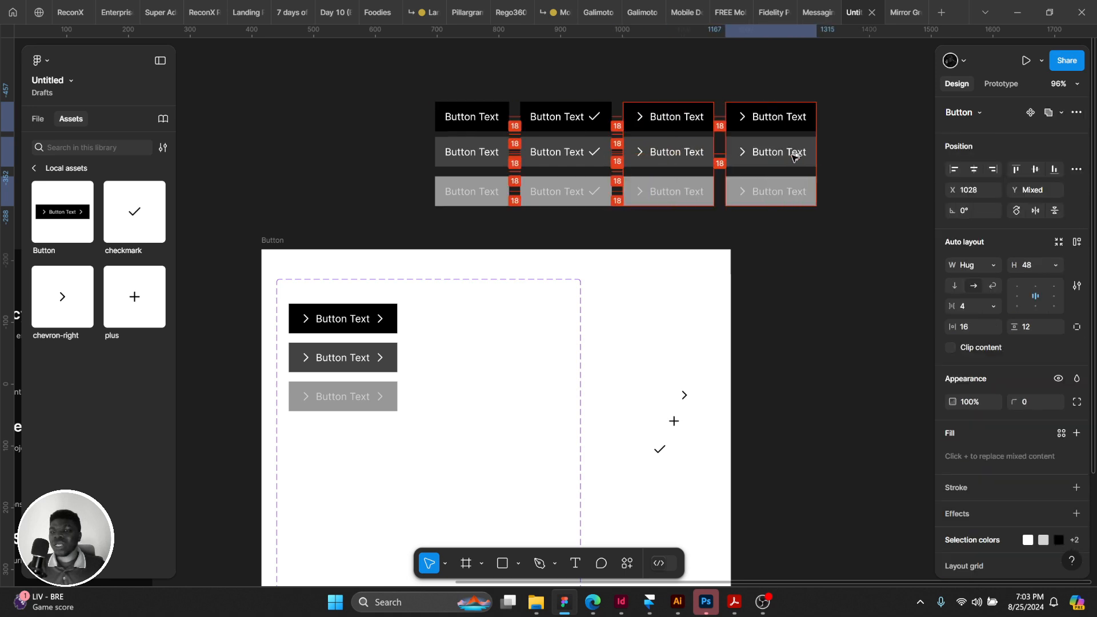
click(1011, 160)
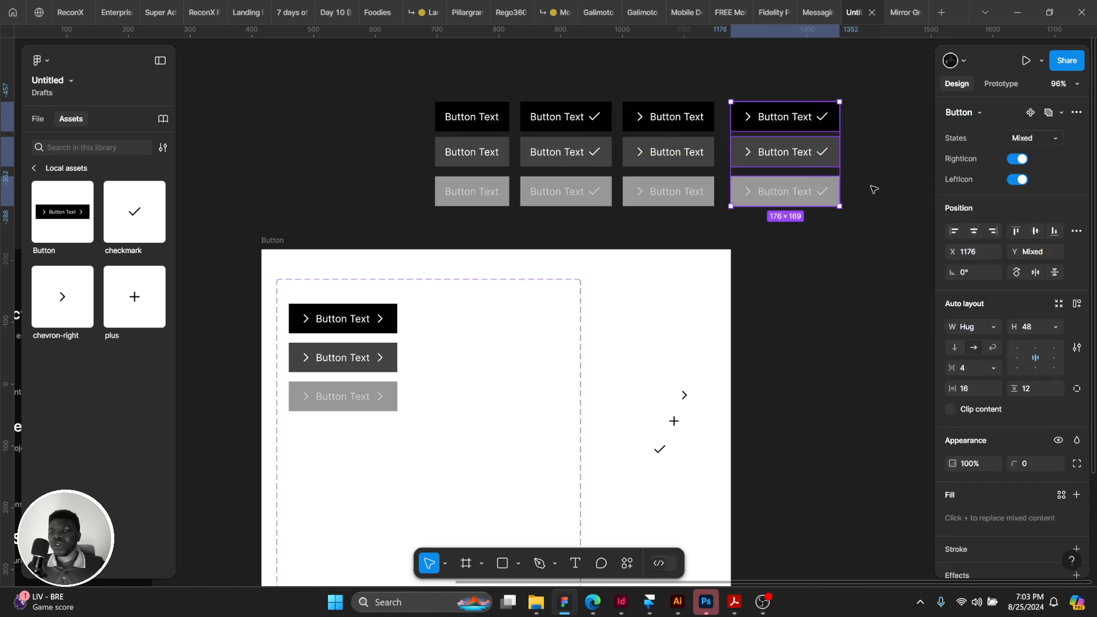
Review the four columns of button instances with their states and icon combinations above the Button frame.
click(865, 202)
scroll(579, 217, up, 2)
drag(332, 86, 729, 255)
click(718, 285)
scroll(718, 285, down, 3)
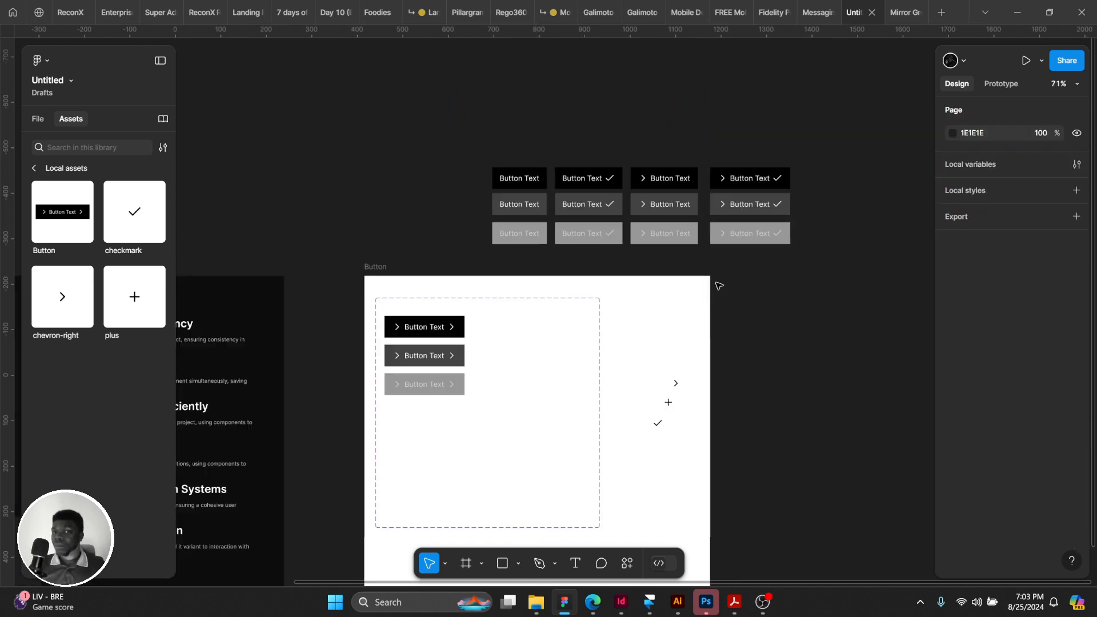
scroll(595, 263, up, 3)
scroll(548, 218, down, 4)
scroll(548, 216, up, 3)
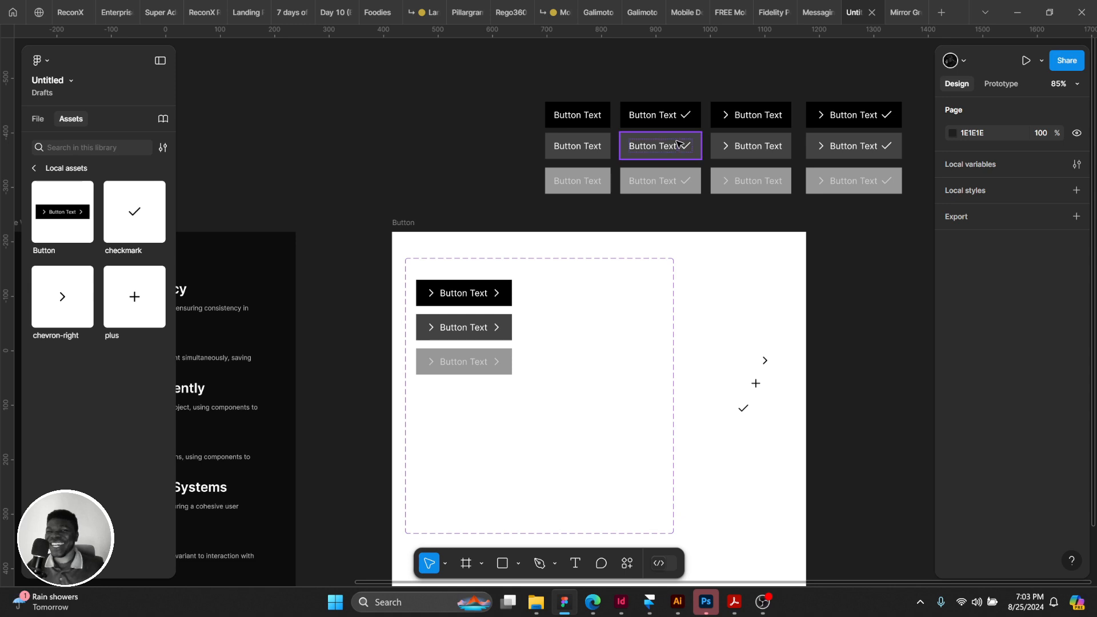
Undo the added instance columns and the Disabled copy, back to only the Default and Hover instances above the frame.
key(ctrl+z)
key(ctrl+z)
key(ctrl+z)
key(ctrl+z)
key(ctrl+z)
key(ctrl+z)
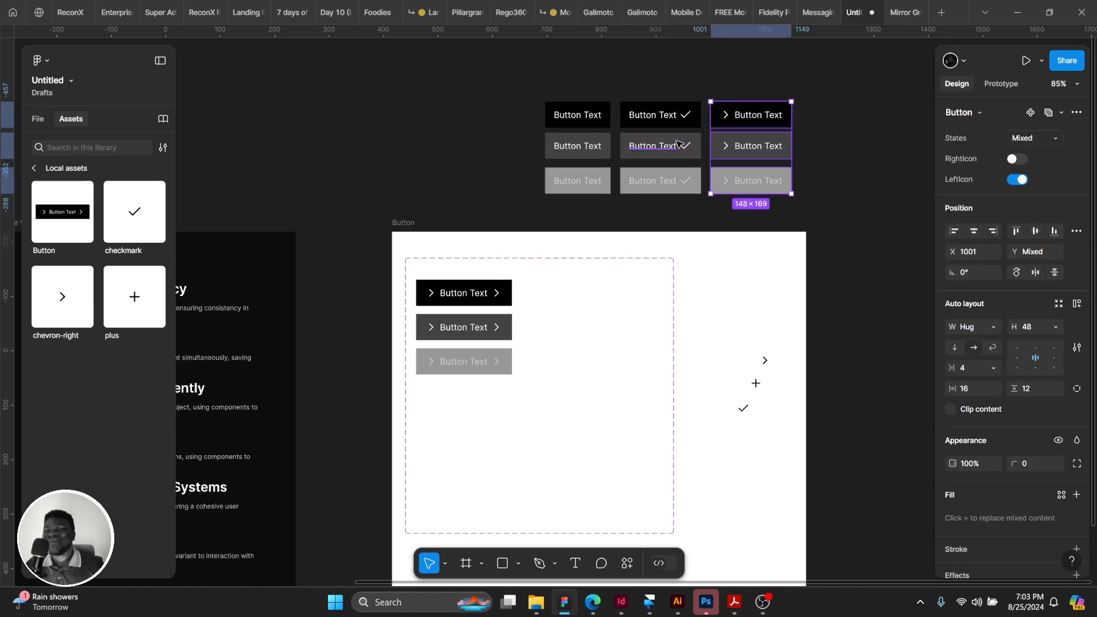
key(ctrl+z)
key(ctrl+z)
key(ctrl+z)
key(ctrl+z)
key(ctrl+z)
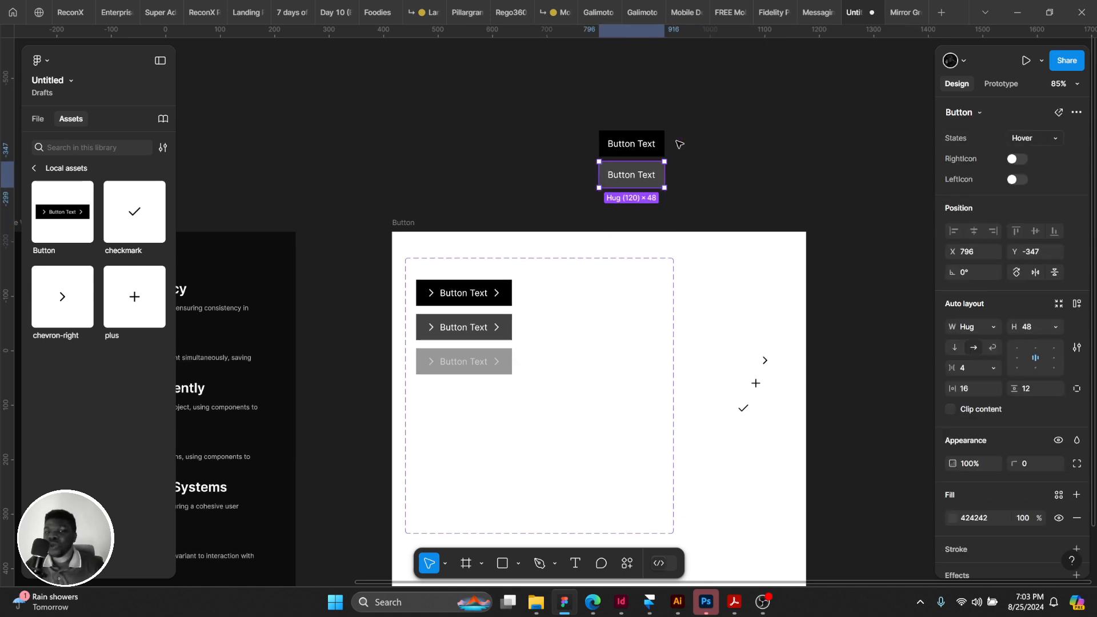
Undo the instance layout, the LeftIcon property and the left icons, back to Button variants that have only a right icon.
key(ctrl+z)
key(ctrl+z)
key(ctrl+z)
key(ctrl+z)
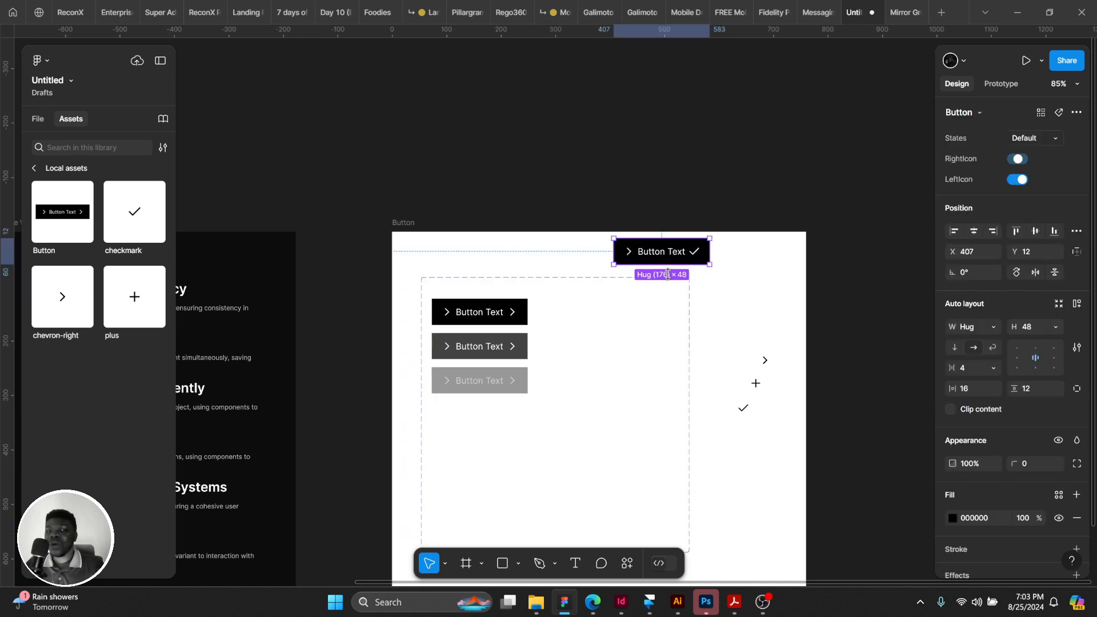
key(ctrl+z)
key(ctrl+z)
key(ctrl+z)
key(ctrl+z)
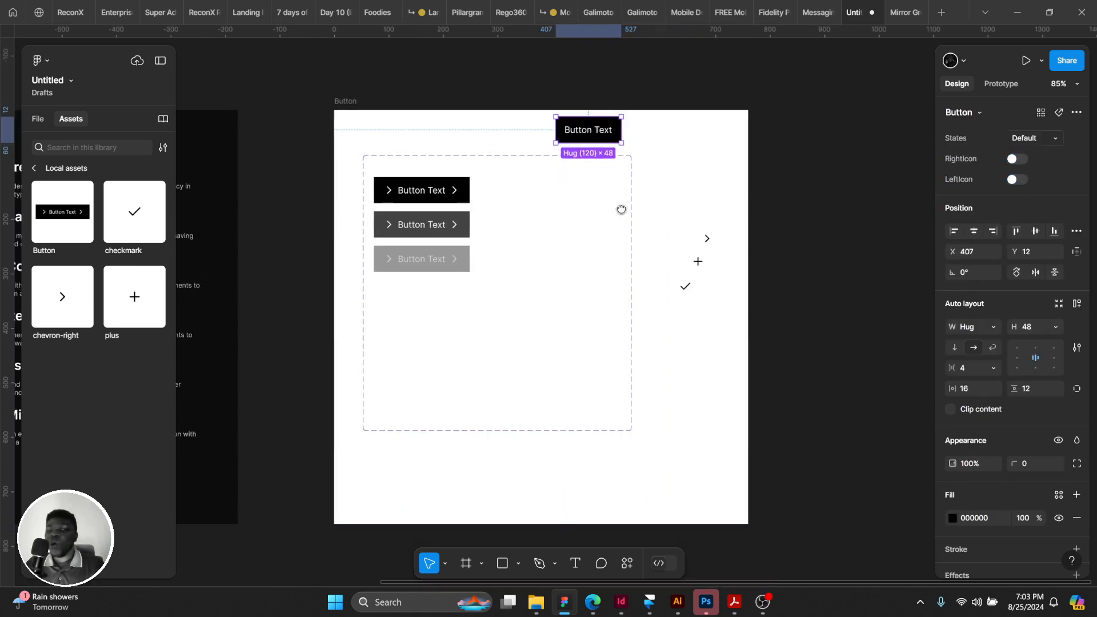
key(ctrl+z)
key(ctrl+z)
key(ctrl+z)
key(ctrl+z)
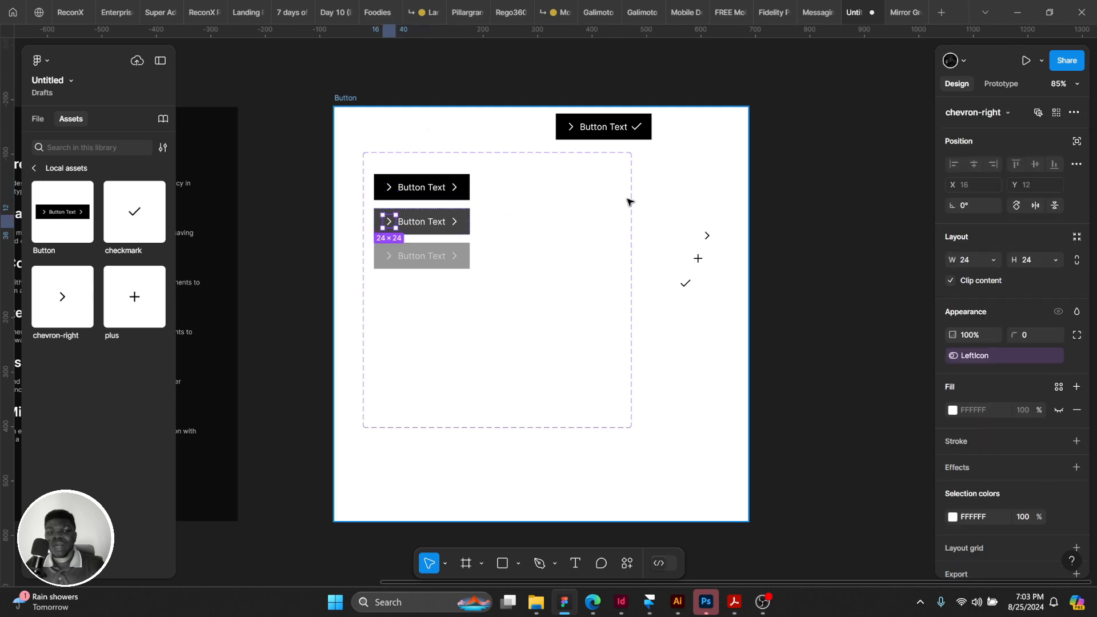
key(ctrl+z)
key(ctrl+z)
key(ctrl+z)
key(ctrl+z)
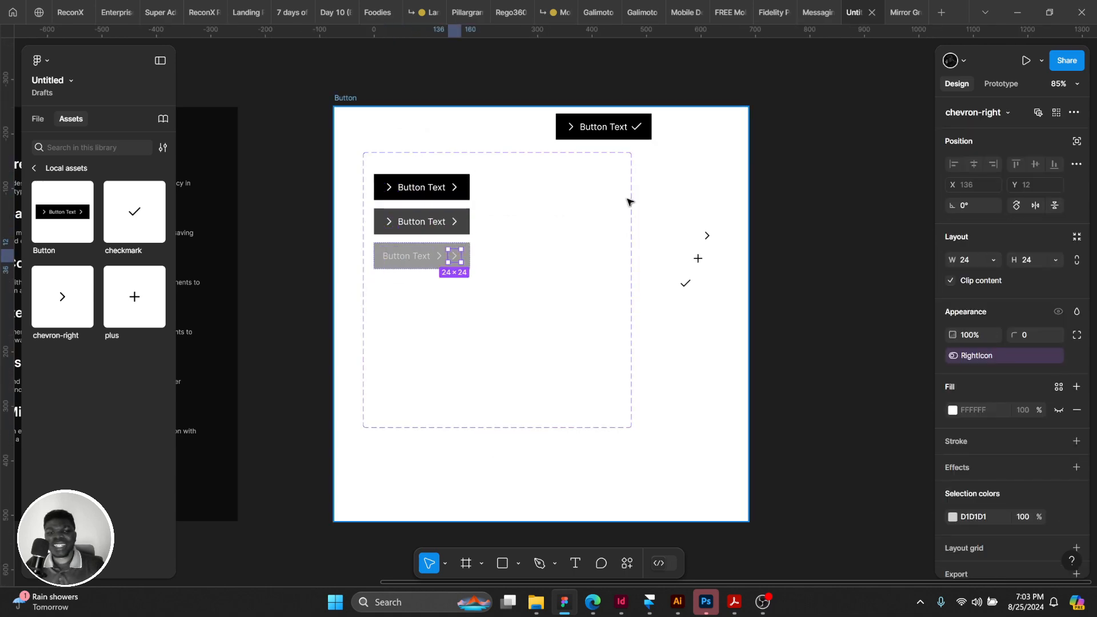
key(ctrl+z)
key(ctrl+z)
key(ctrl+z)
key(ctrl+z)
key(ctrl+z)
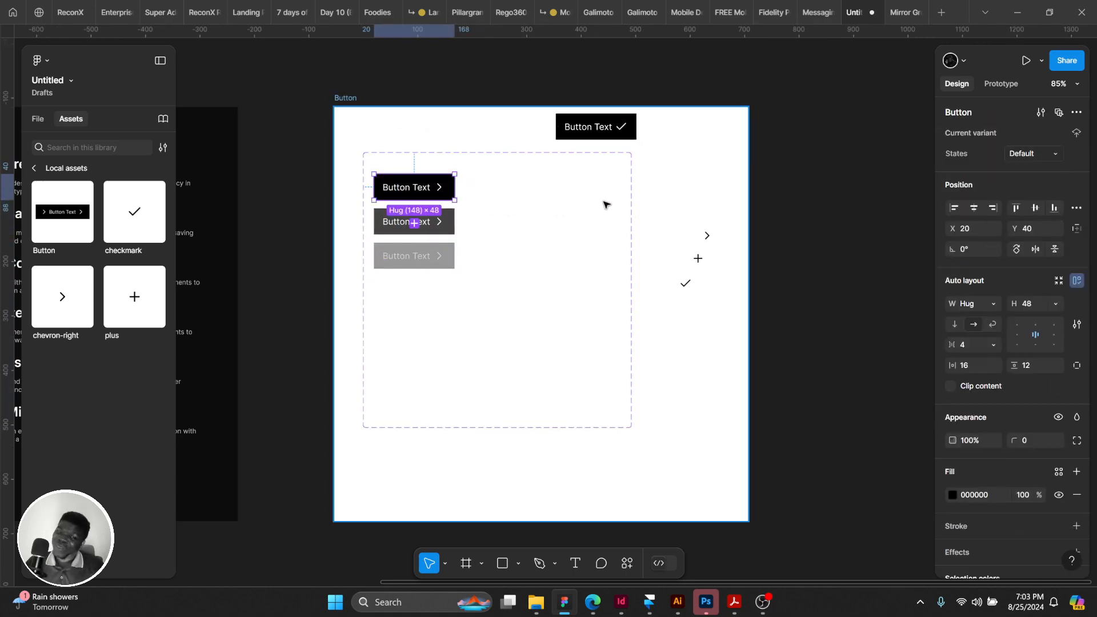
Undo further back to the six-variant Button set, with the text-only variants restored above the right-icon variants.
key(ctrl+z)
key(ctrl+z)
key(ctrl+z)
key(ctrl+z)
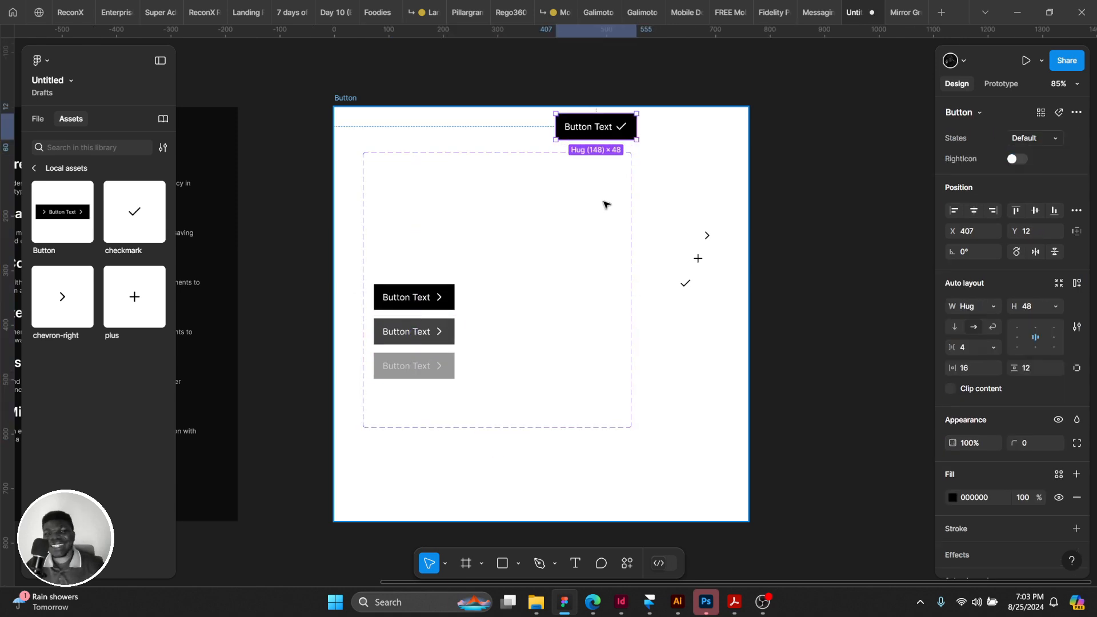
key(ctrl+z)
key(ctrl+z)
key(ctrl+z)
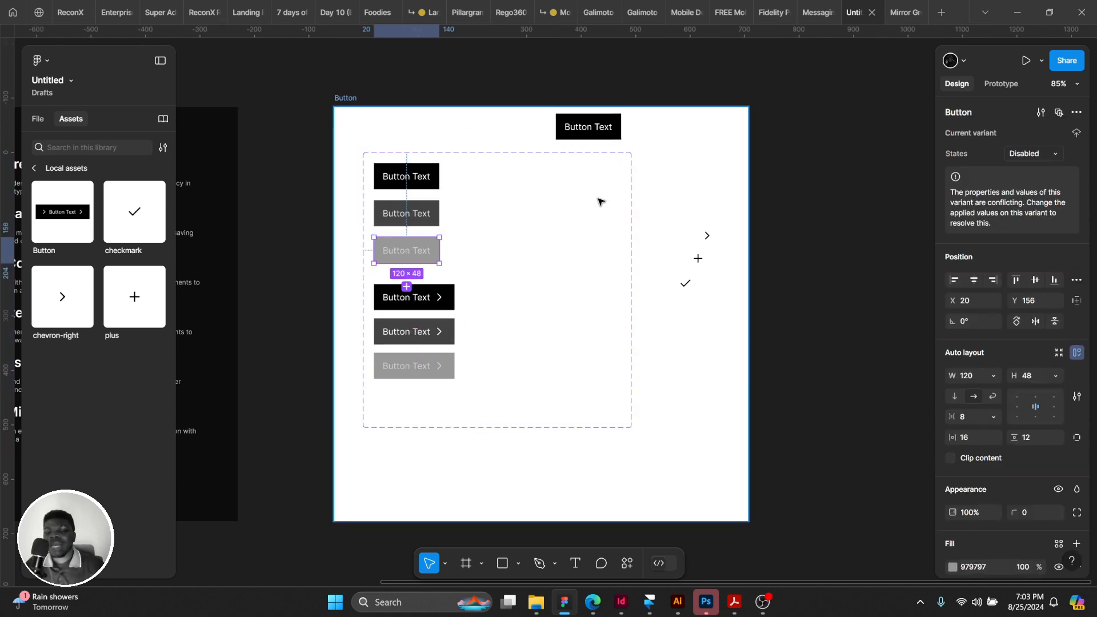
click(443, 303)
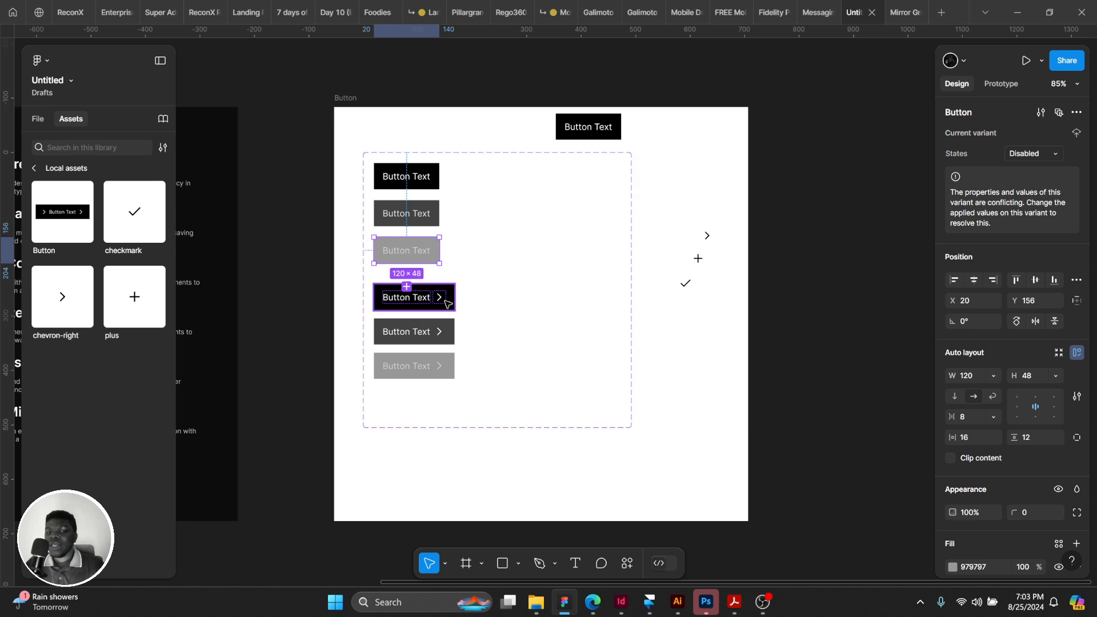
click(441, 323)
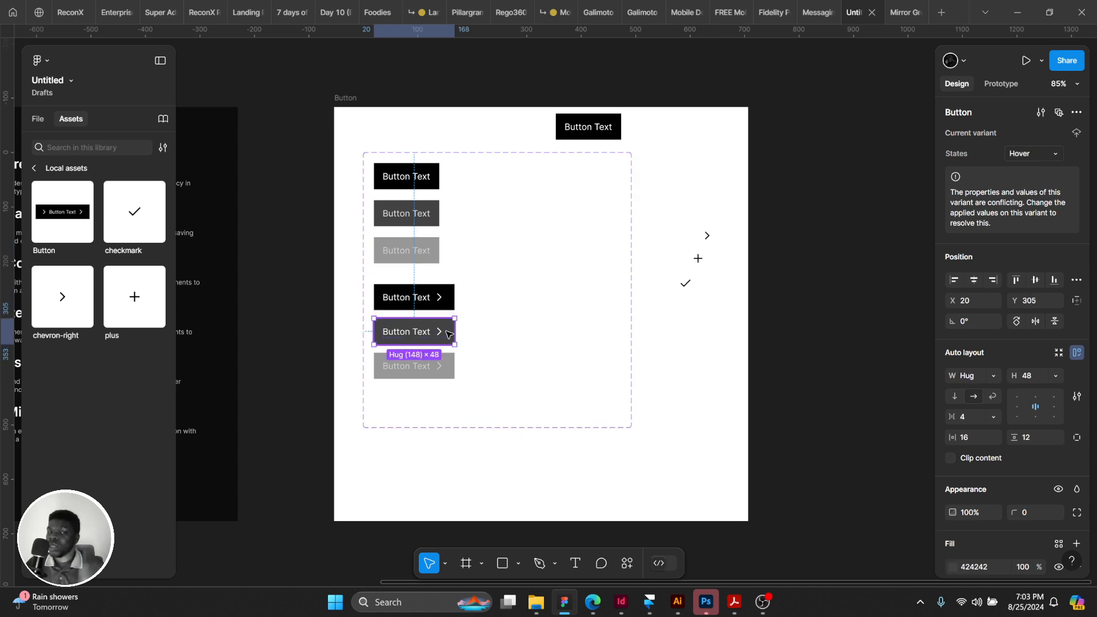
click(613, 254)
click(420, 307)
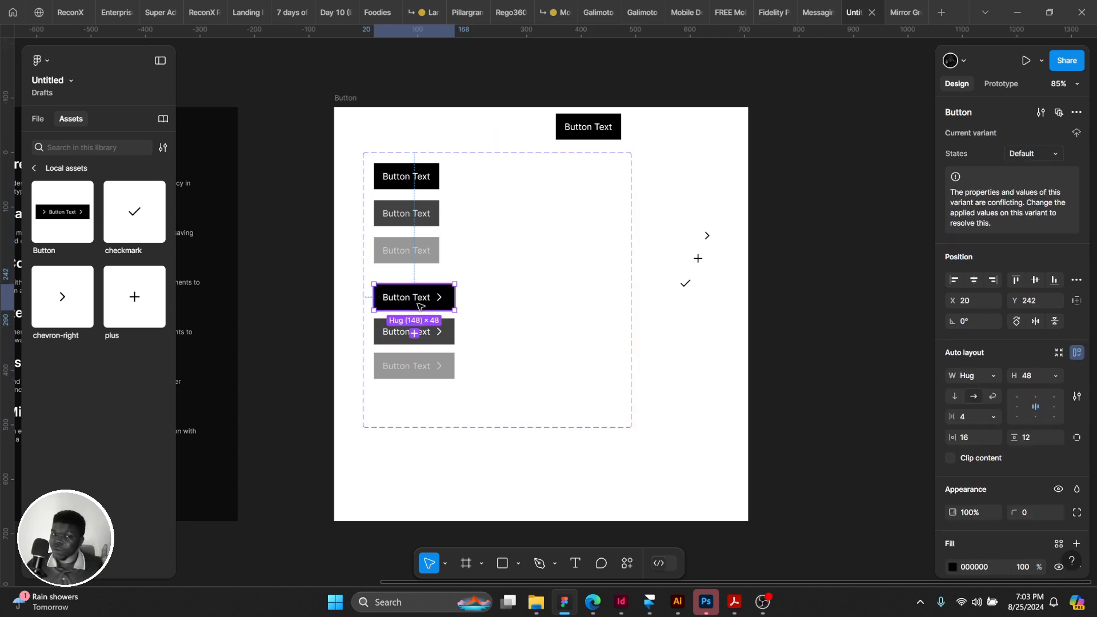
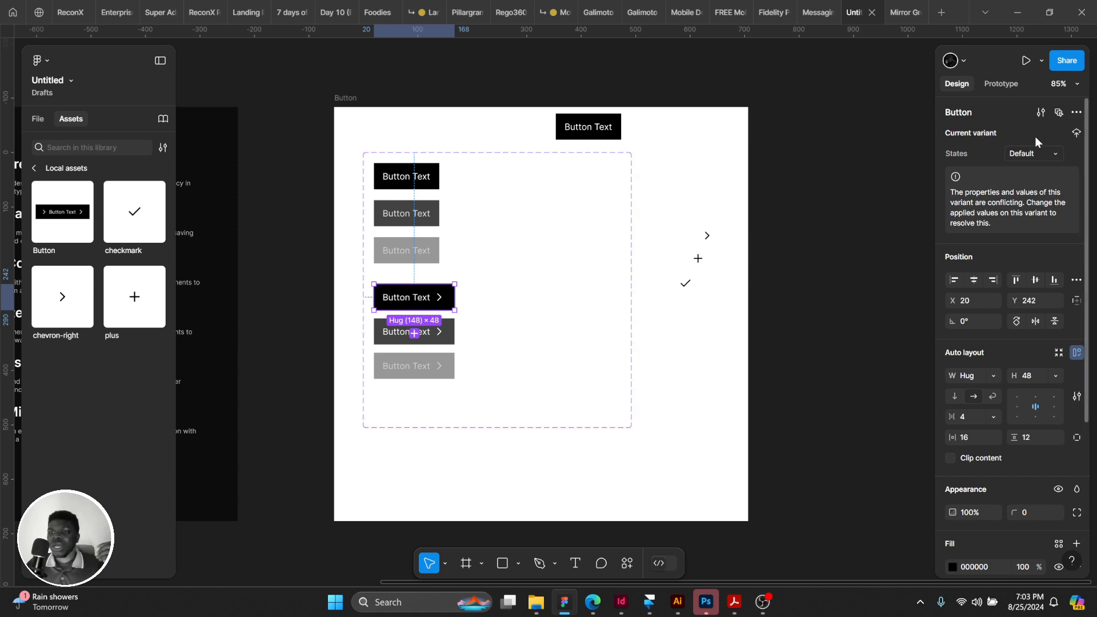
Add a variant property named RightIcon with value Yes to the Button component set and delete the boolean RightIcon property.
click(564, 206)
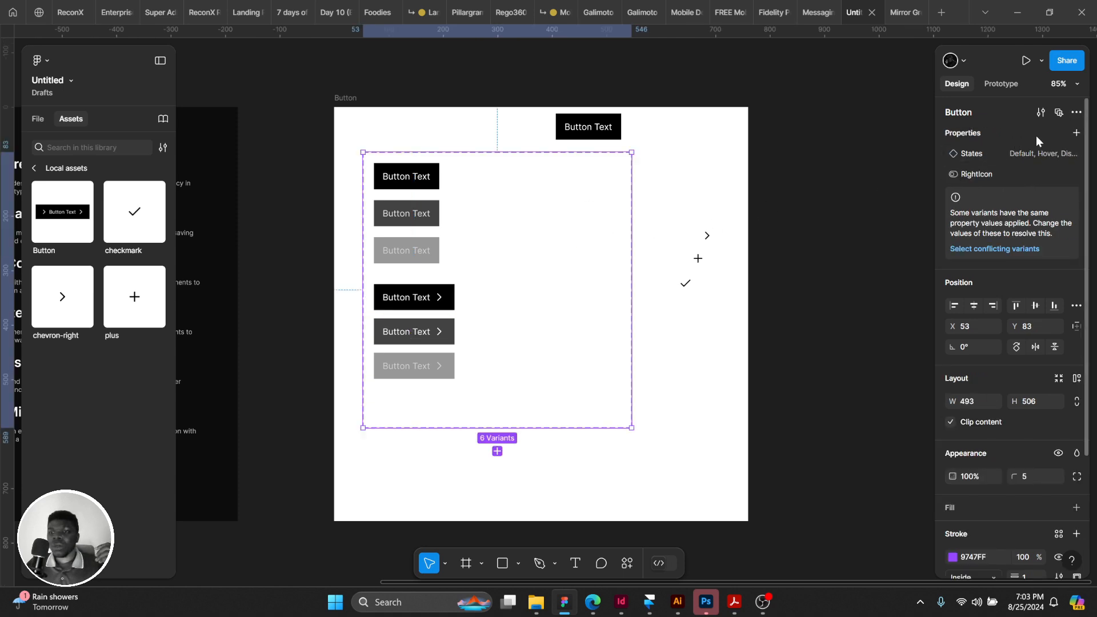
click(1076, 134)
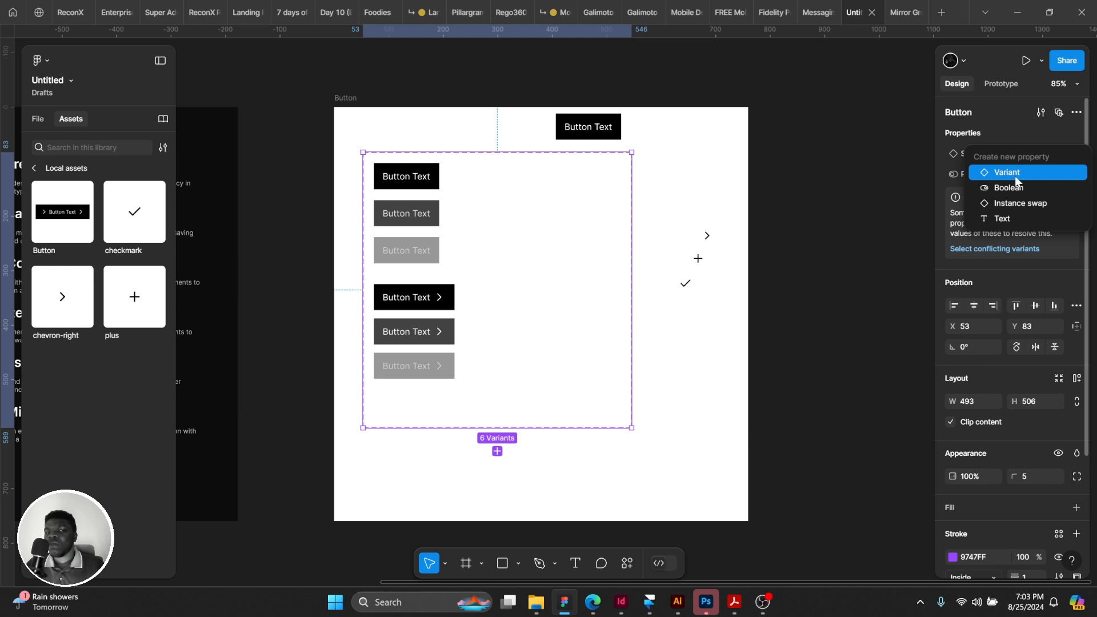
click(1016, 175)
text(RightIcon)
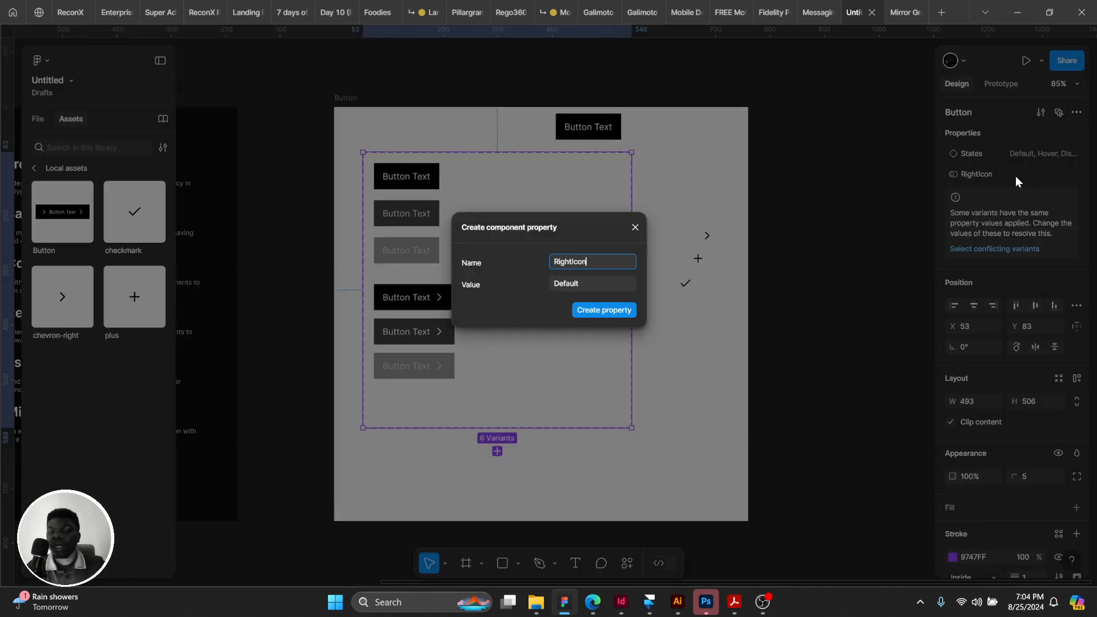
key(Tab)
text(Yes)
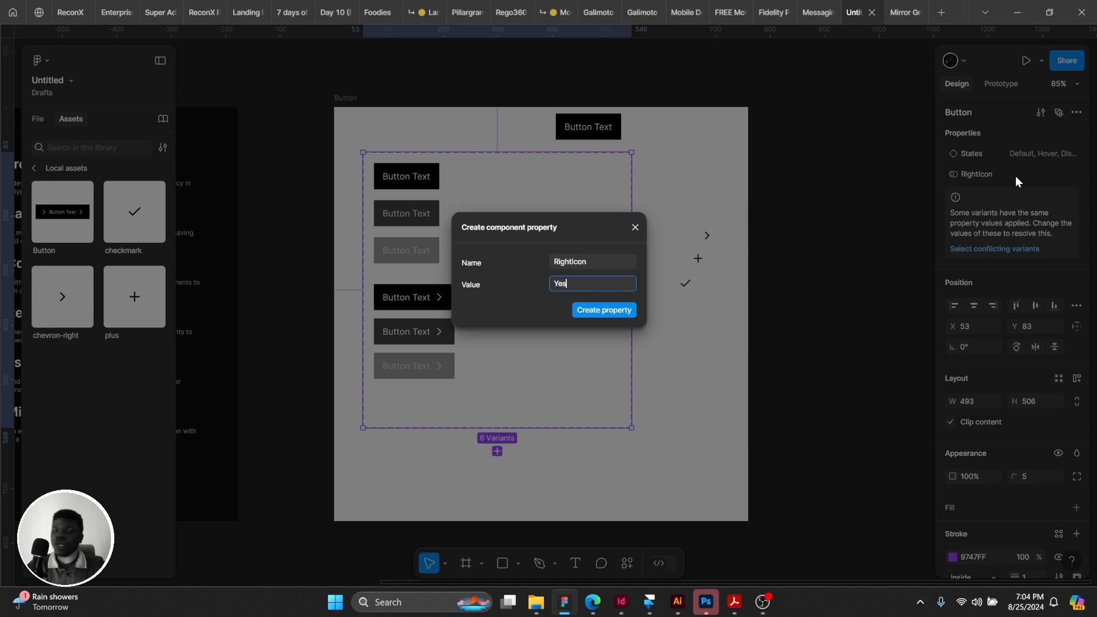
key(Return)
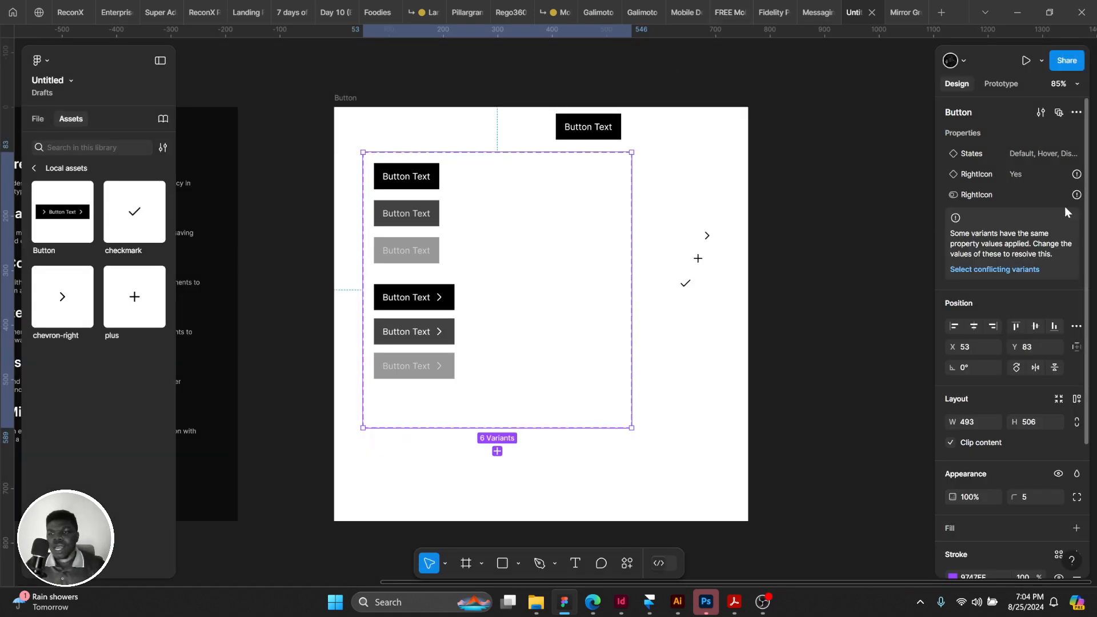
mouse_move(1039, 200)
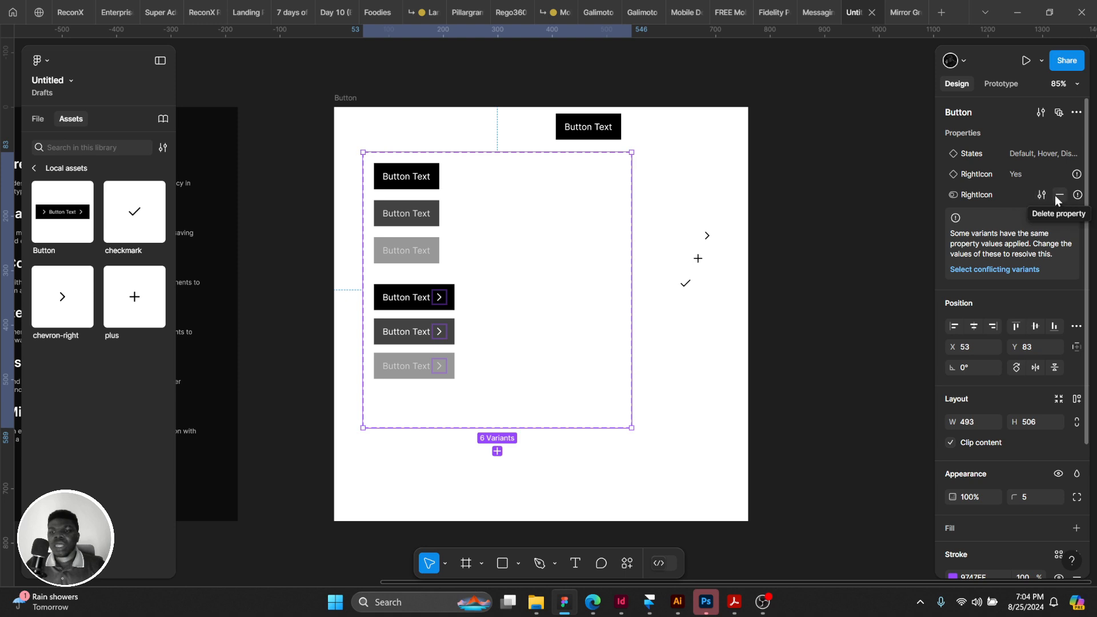
click(1056, 196)
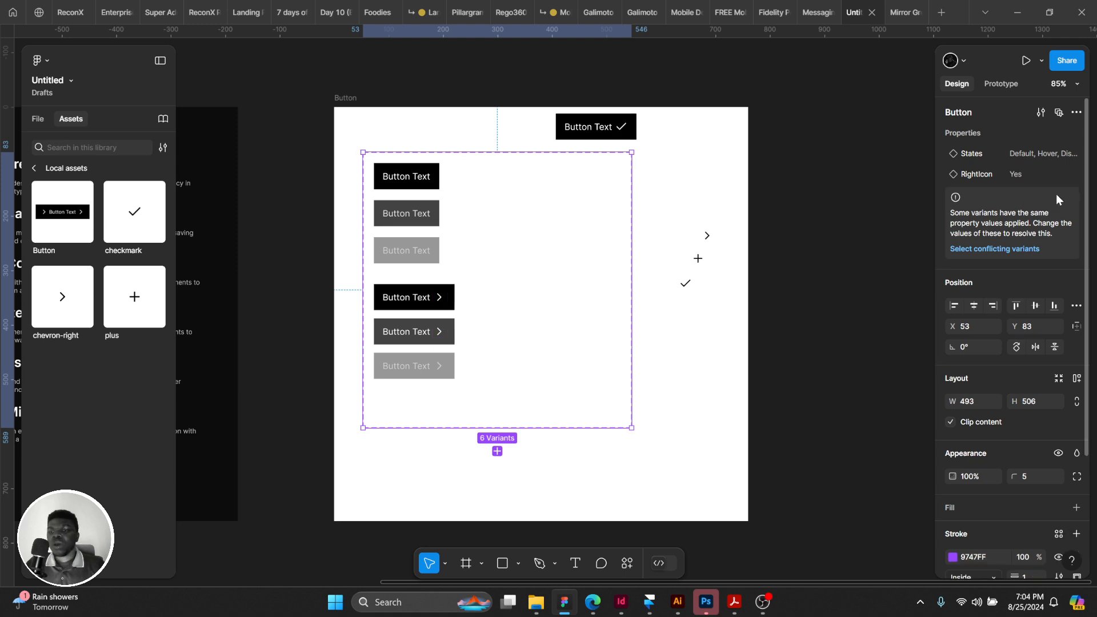
Check the RightIcon value on the three right-icon variants and on the three text-only variants.
click(445, 301)
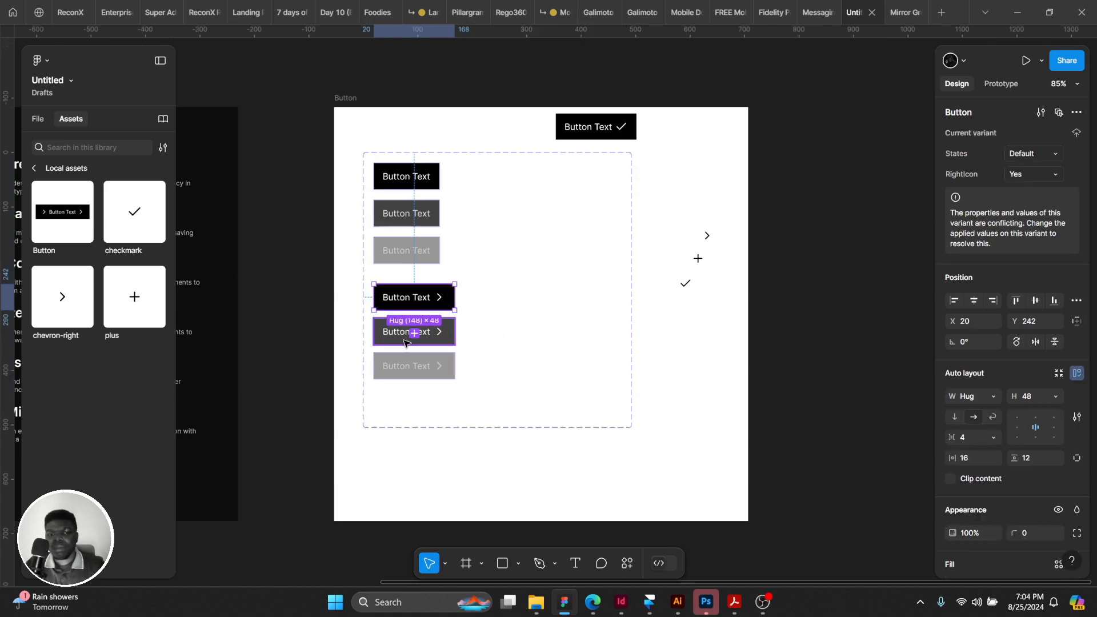
shift+click(438, 338)
shift+click(440, 366)
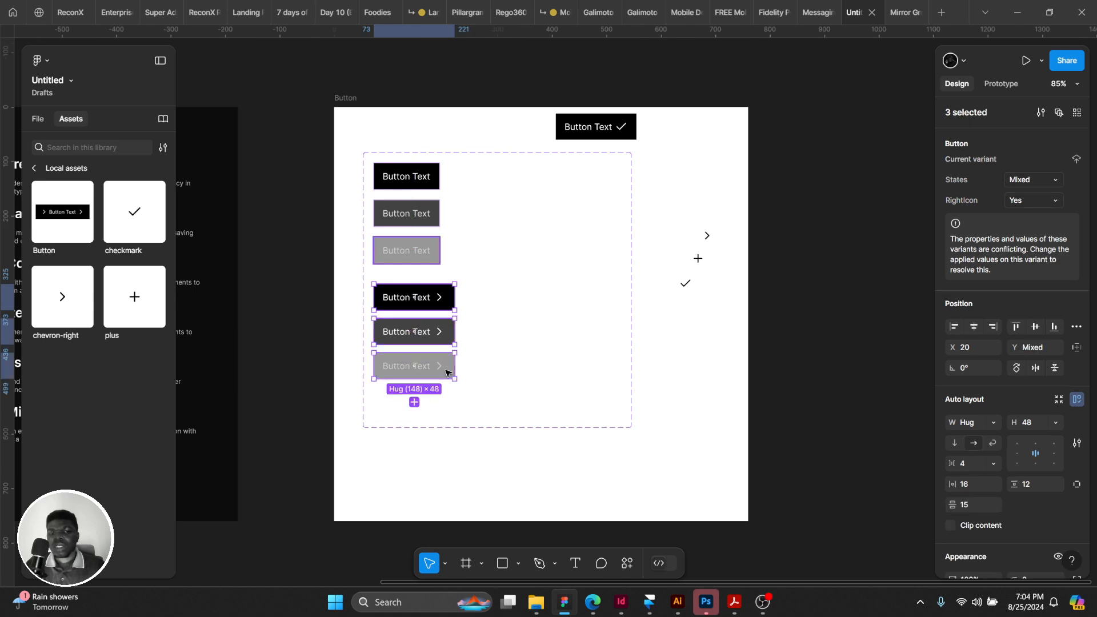
click(522, 301)
click(406, 177)
shift+click(406, 214)
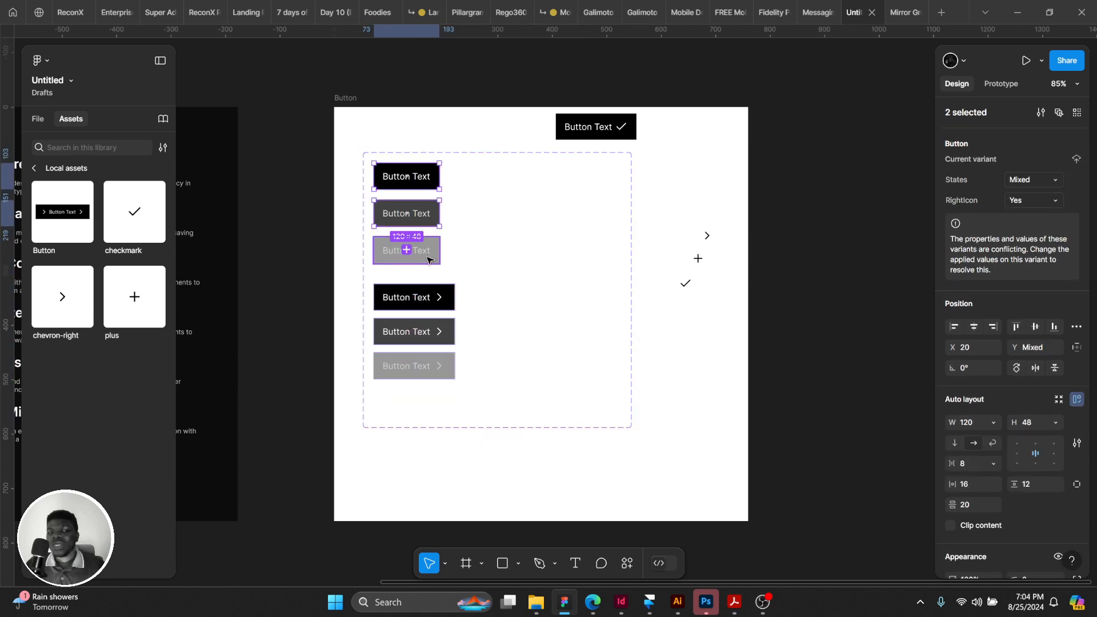
shift+click(406, 251)
click(510, 203)
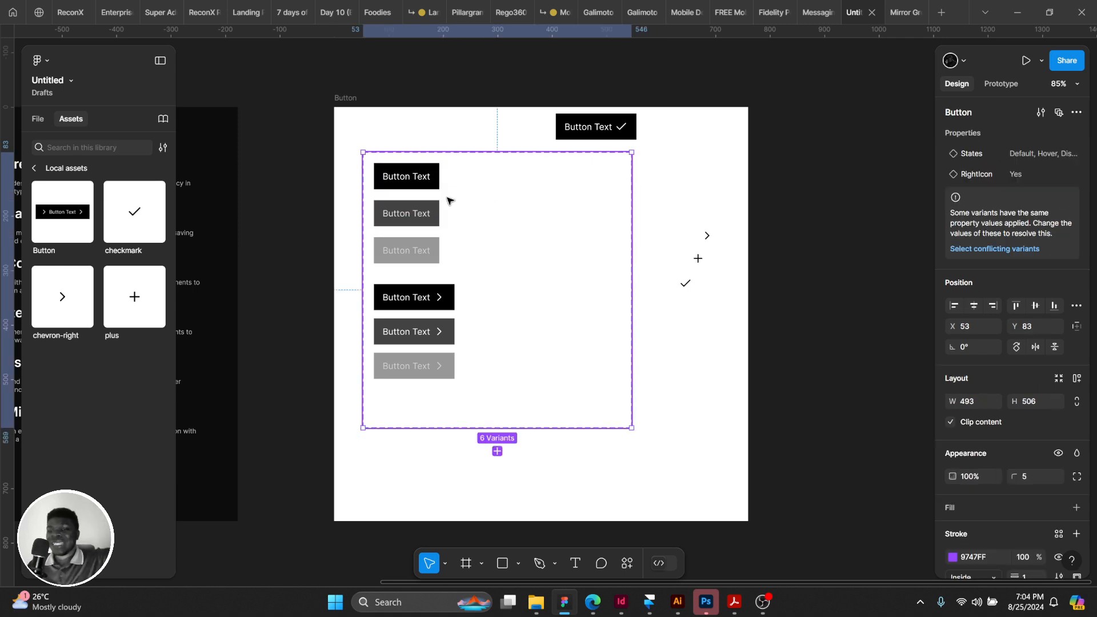
Assign a new RightIcon value of No to the three text-only Button variants.
click(413, 186)
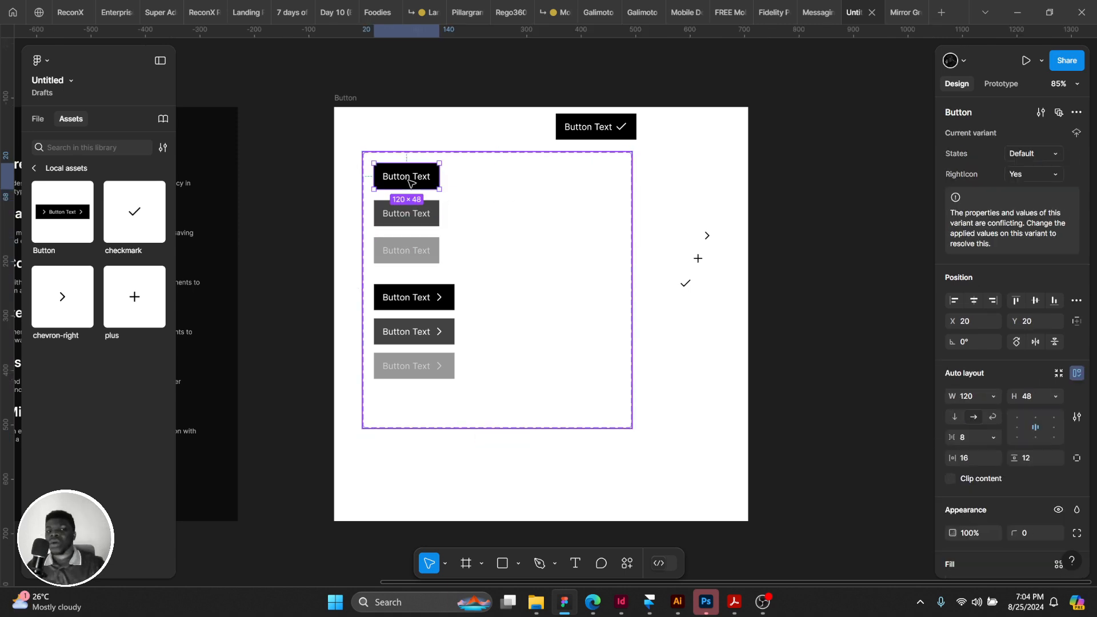
shift+click(403, 212)
shift+click(406, 245)
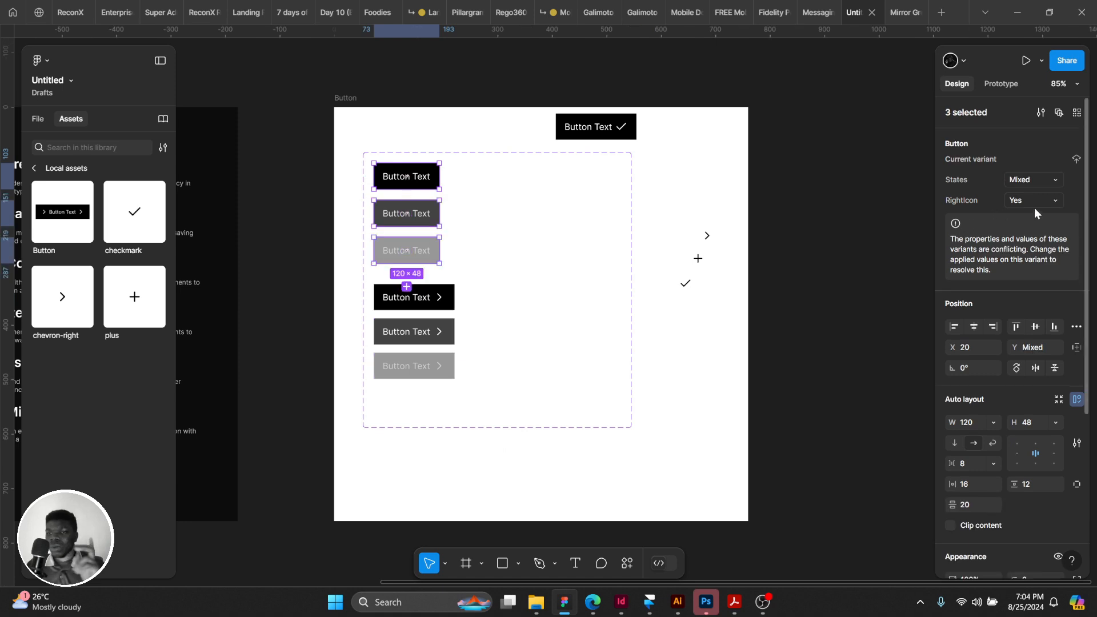
click(1060, 201)
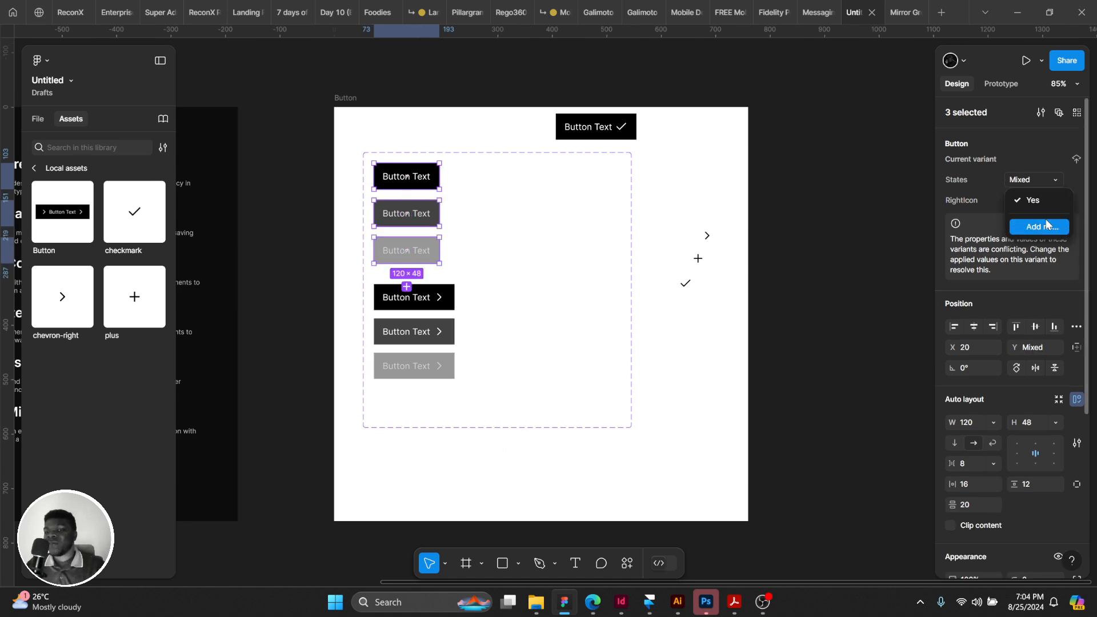
click(1046, 226)
text(No)
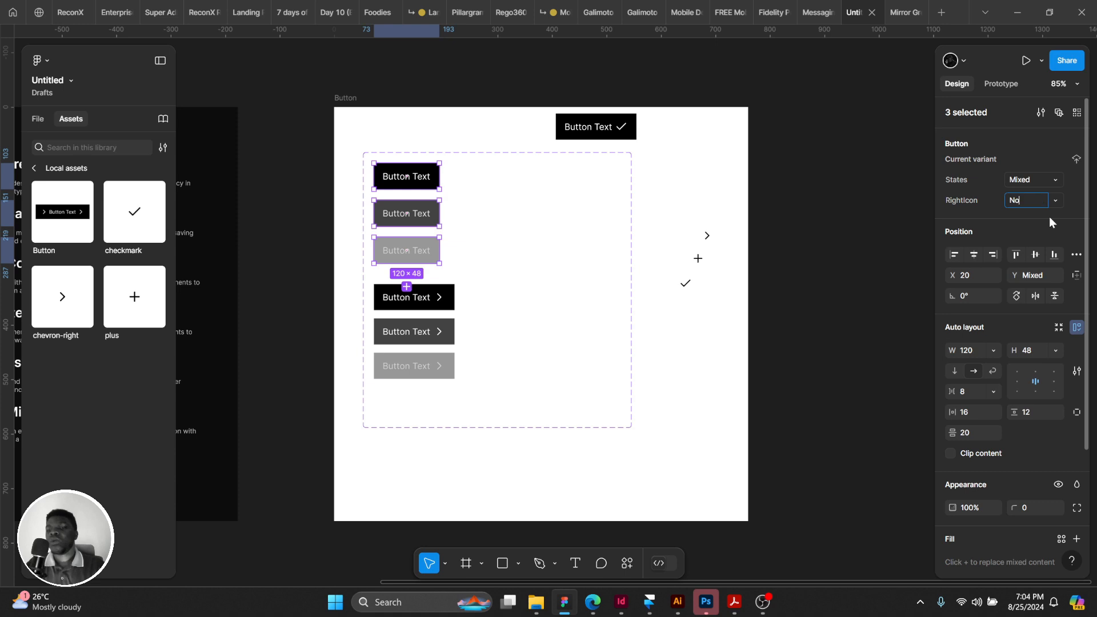
key(Return)
click(602, 295)
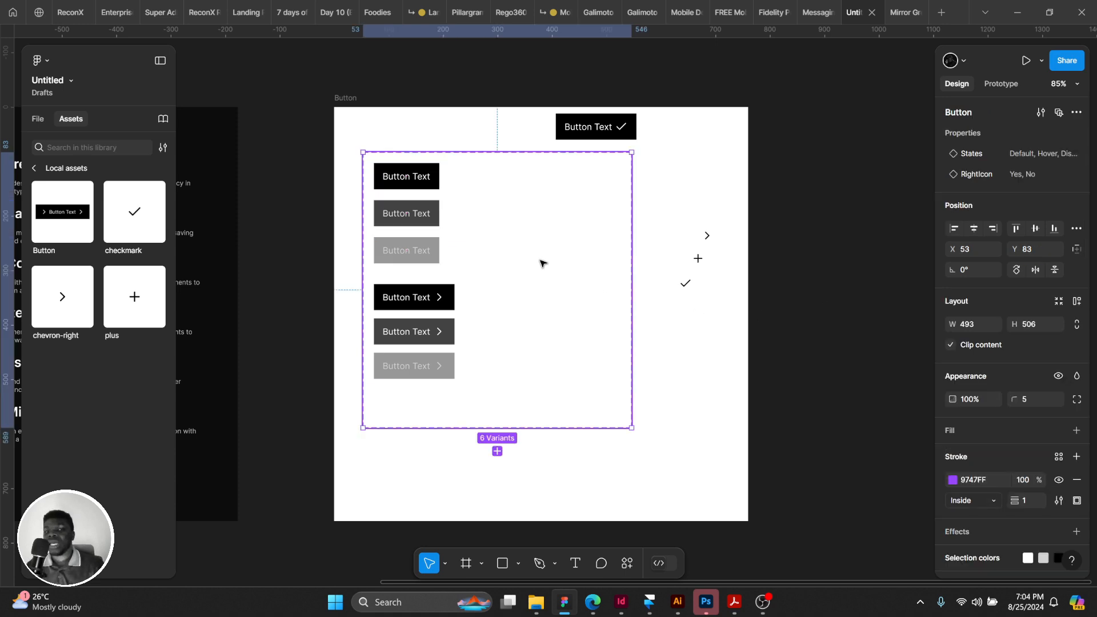
Check the disabled text-only variant's properties and test the RightIcon toggle on the Button instance above the component set.
click(433, 246)
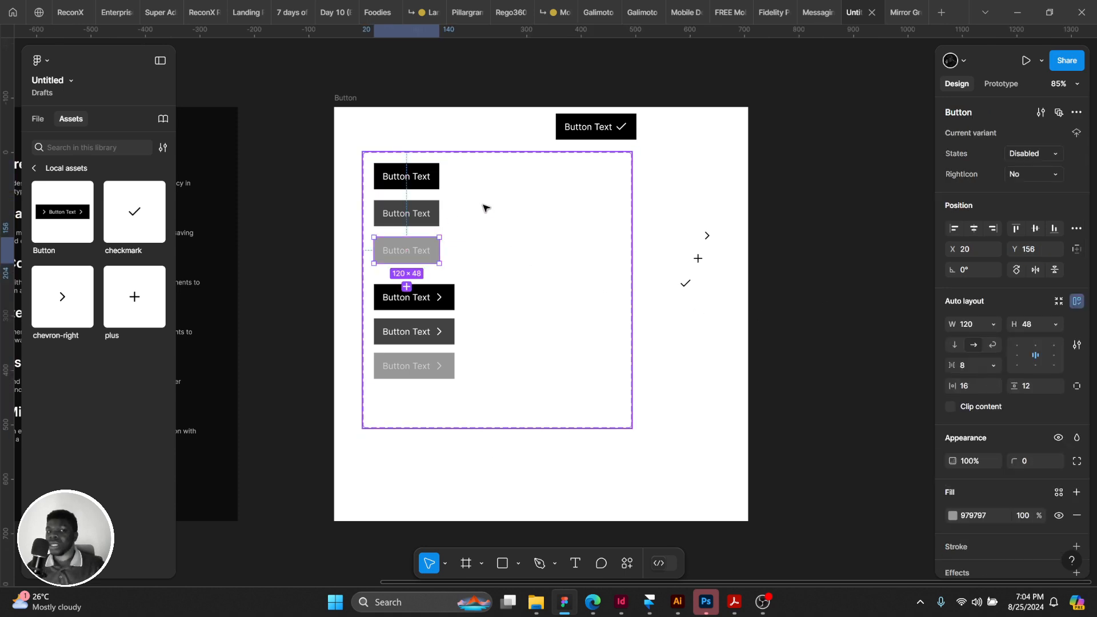
click(610, 127)
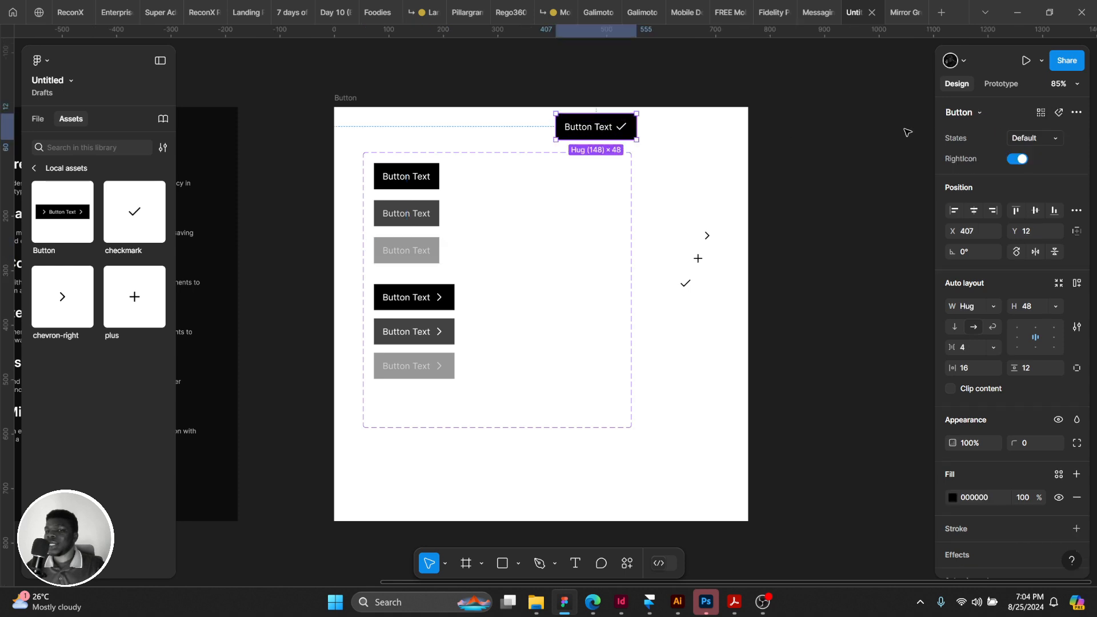
click(1017, 160)
click(1018, 160)
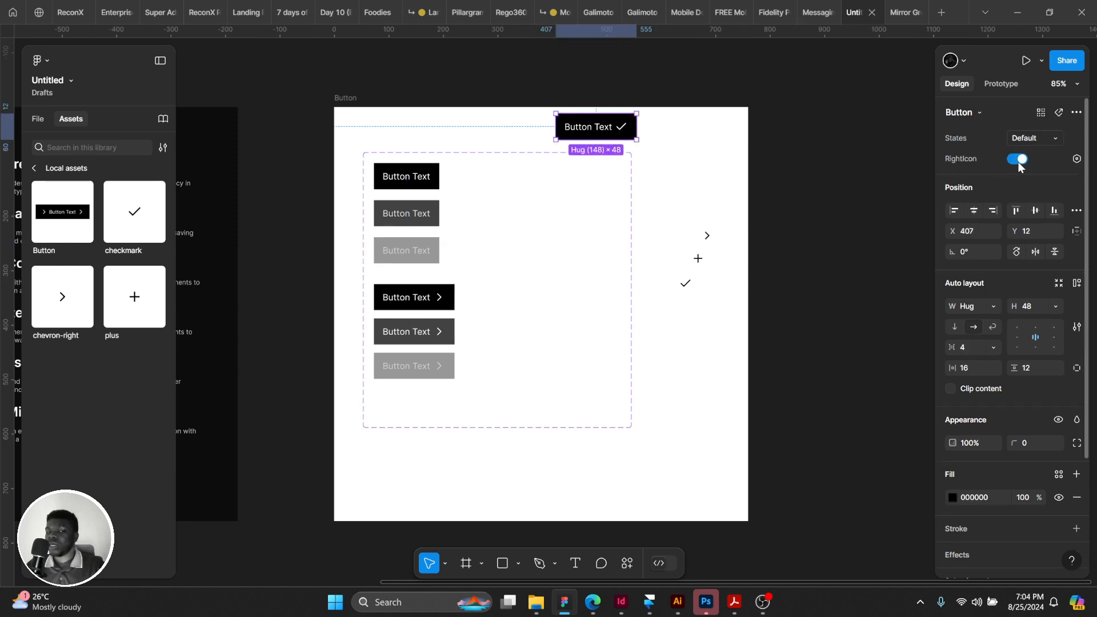
Move the chevron, plus and checkmark icon components together out of the Button frame to the empty canvas above it.
drag(740, 232, 618, 183)
scroll(618, 183, down, 1)
drag(557, 158, 632, 273)
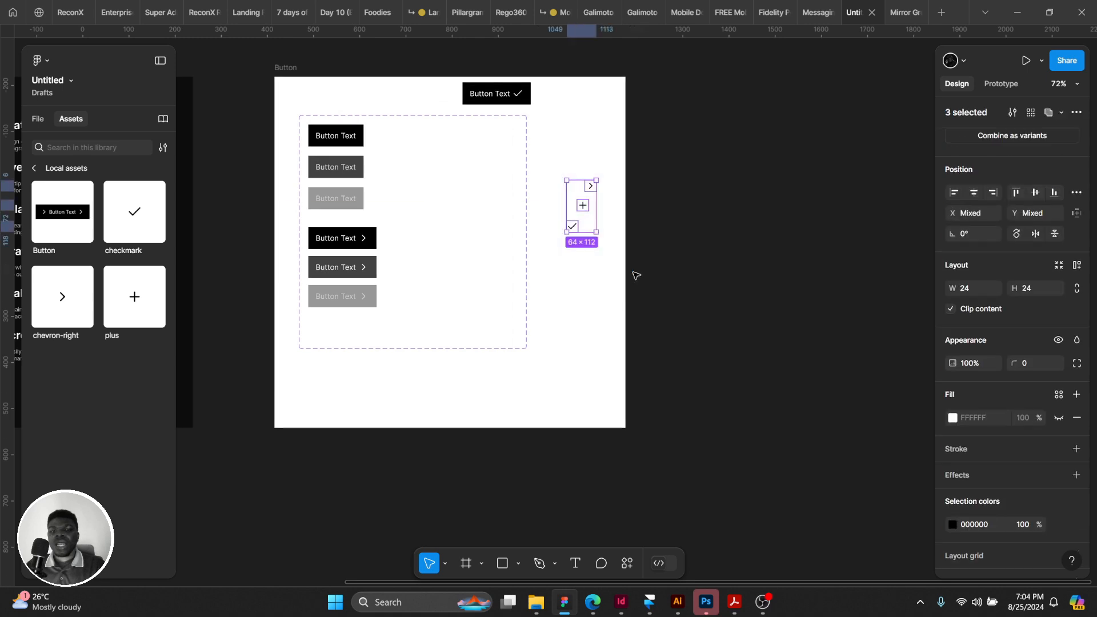
drag(578, 193, 464, 142)
drag(488, 205, 519, 98)
click(512, 184)
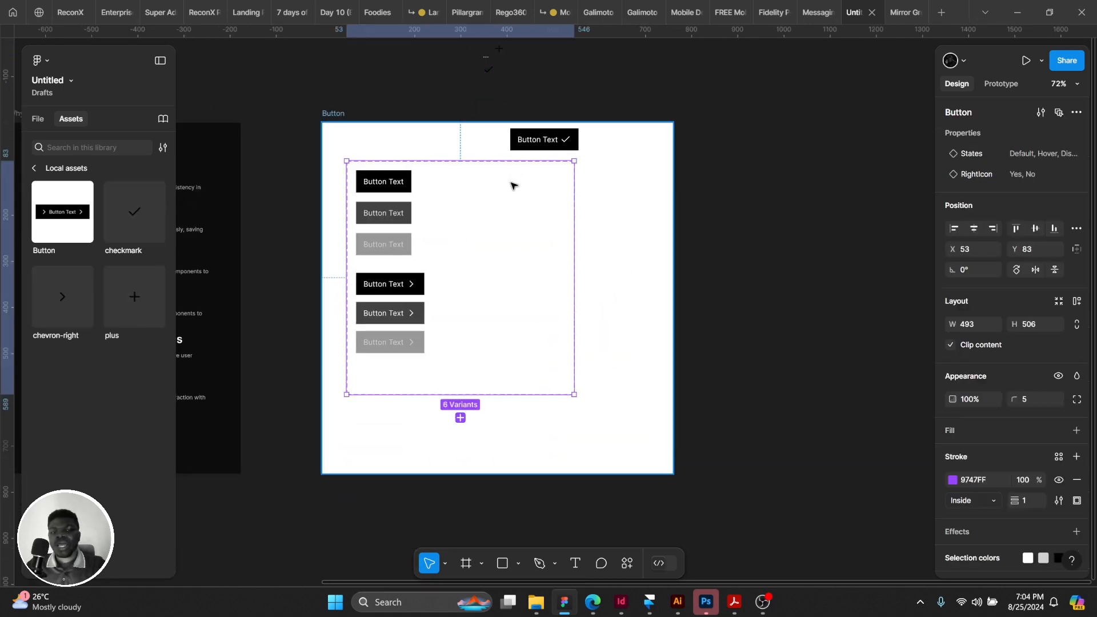
Extend the Button component set downward to a height of about 954 and lengthen the white Button frame to fit it.
scroll(512, 183, down, 3)
click(514, 323)
click(520, 303)
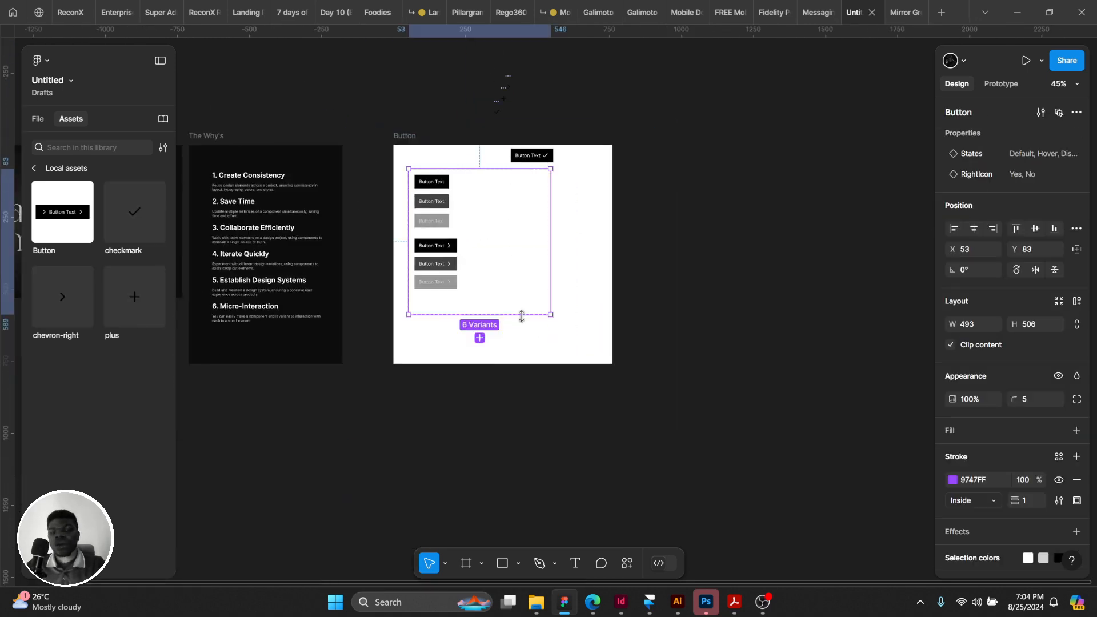
drag(521, 316, 522, 444)
right_click(609, 311)
click(571, 374)
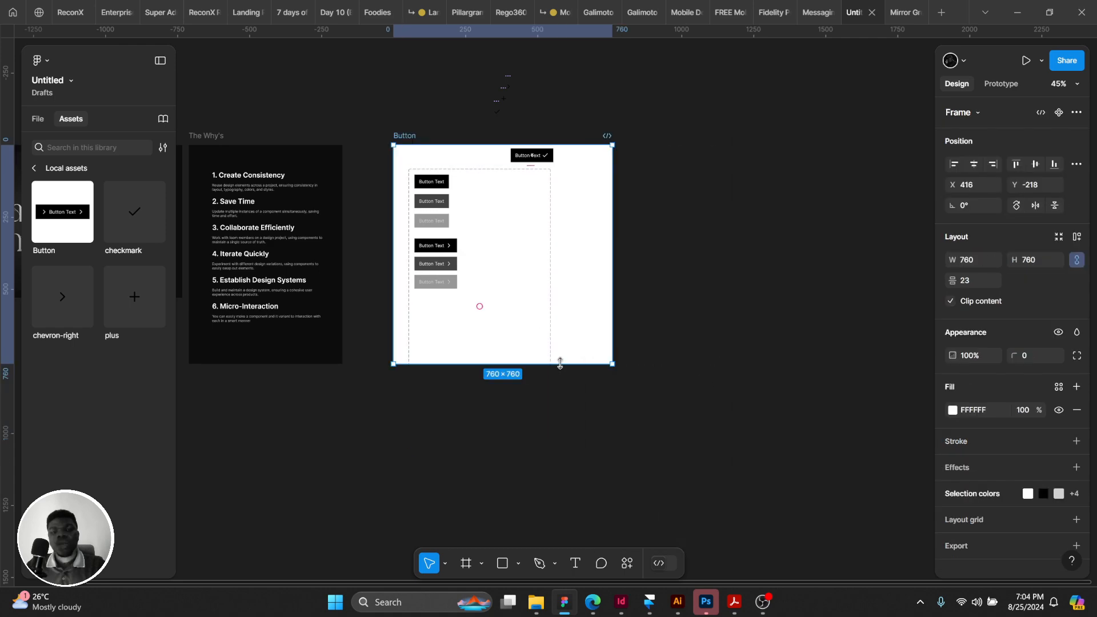
drag(560, 364, 558, 480)
Duplicate the three right-icon Button variants and place the copies about 27 px below the originals.
scroll(439, 274, up, 5)
double_click(436, 188)
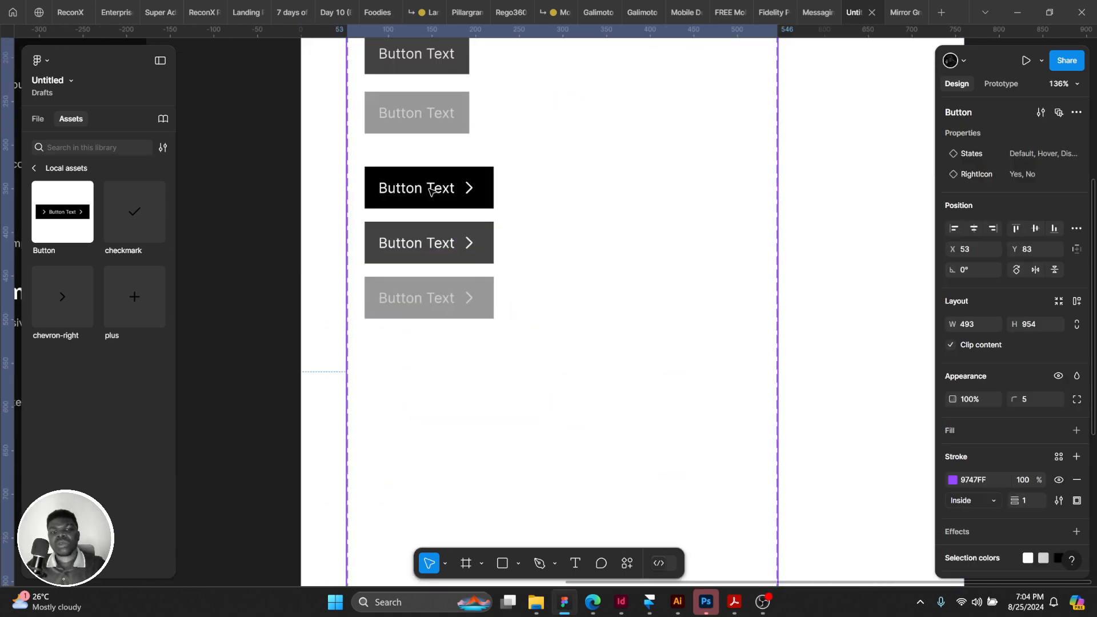
shift+click(437, 244)
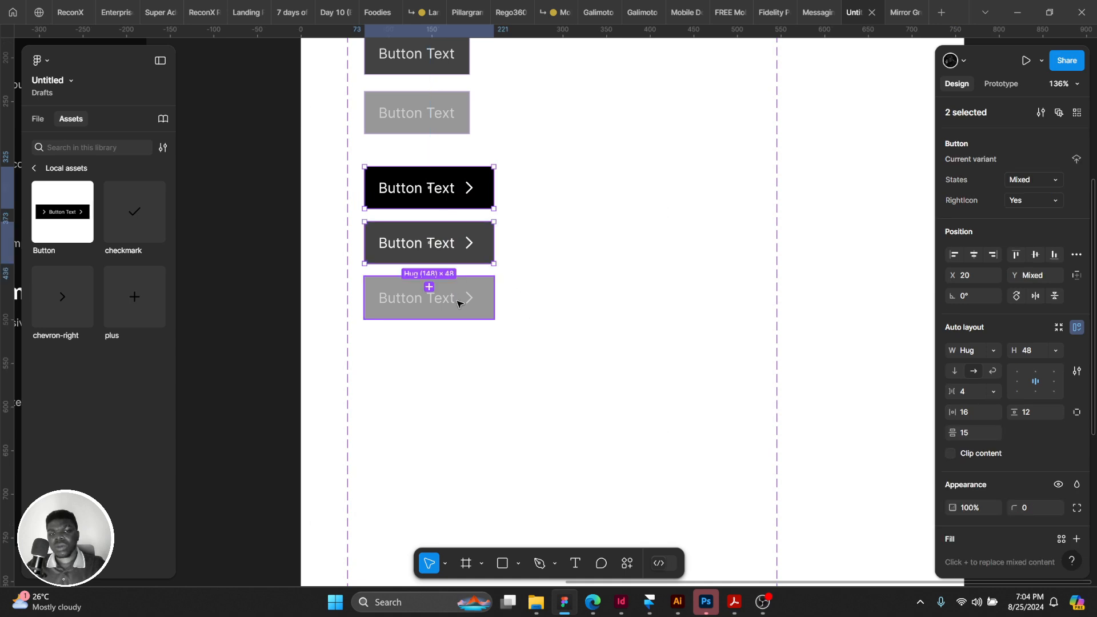
shift+click(457, 304)
key(ctrl+d)
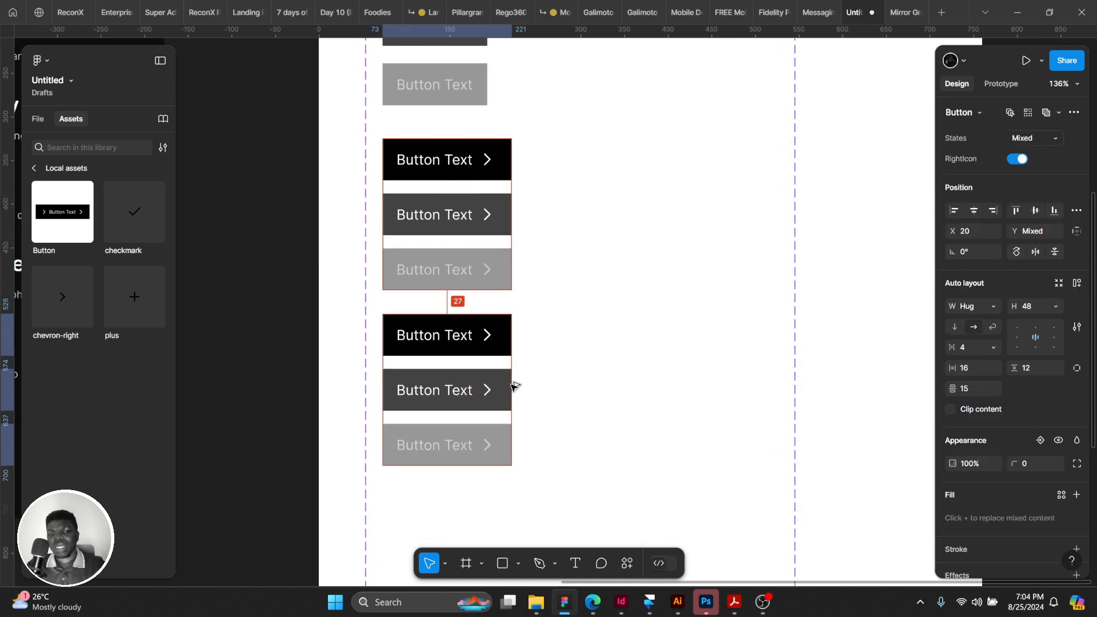
Move the chevron icons to the left of the text in the three duplicated Button variants.
double_click(474, 335)
click(488, 334)
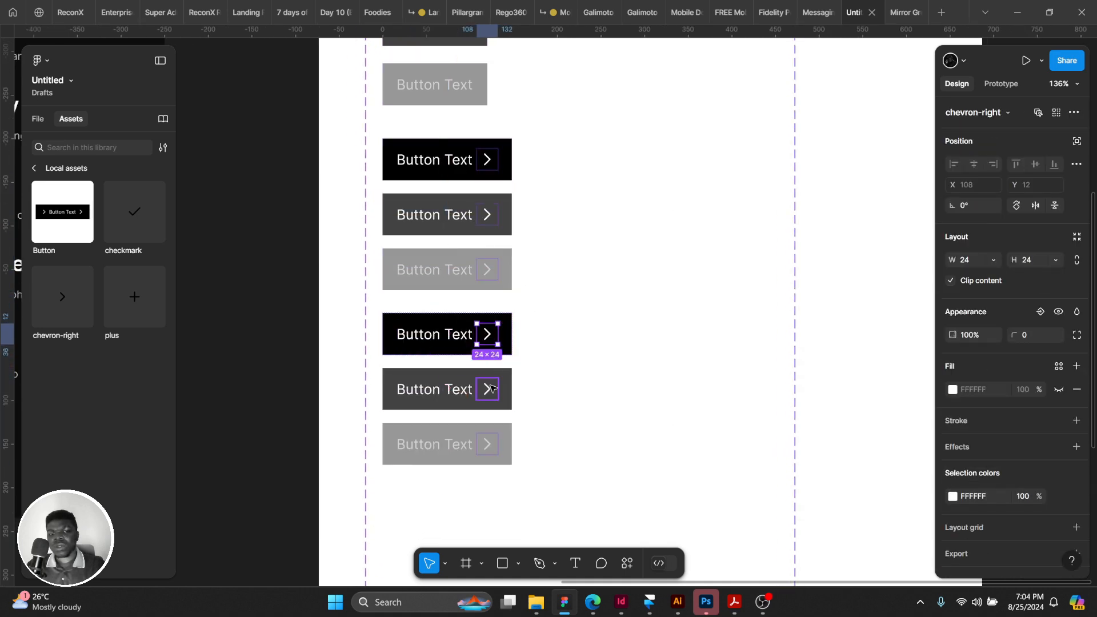
shift+click(491, 388)
shift+click(487, 444)
key(Left)
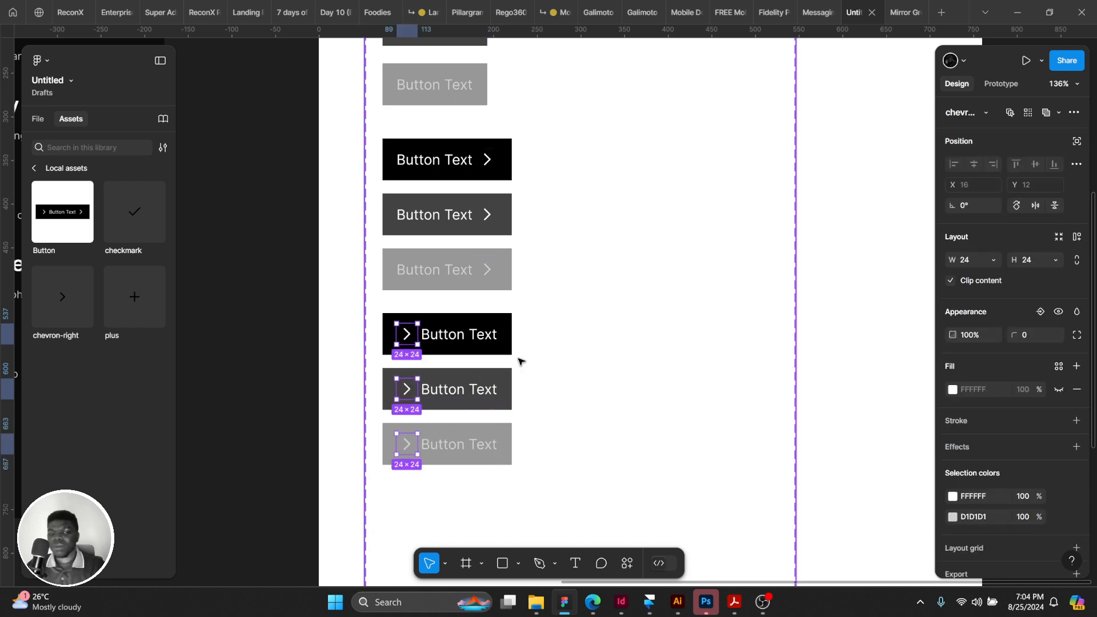
scroll(549, 275, up, 1)
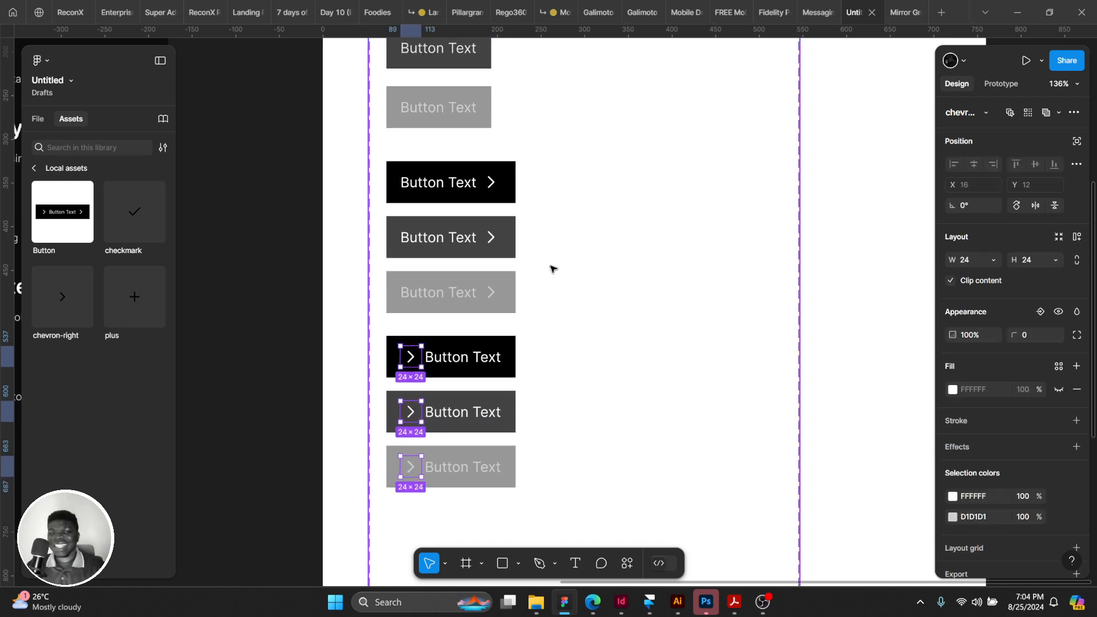
Select the three left-icon variants and examine their RightIcon and States property options.
scroll(551, 269, down, 3)
drag(551, 318, 557, 318)
double_click(509, 328)
shift+click(491, 361)
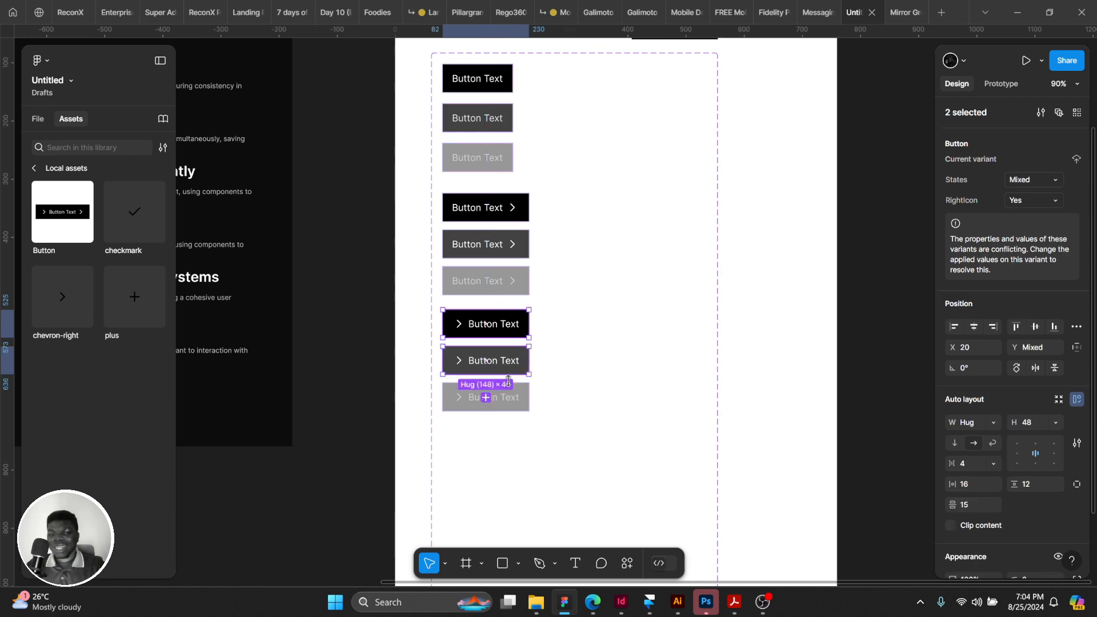
shift+click(503, 396)
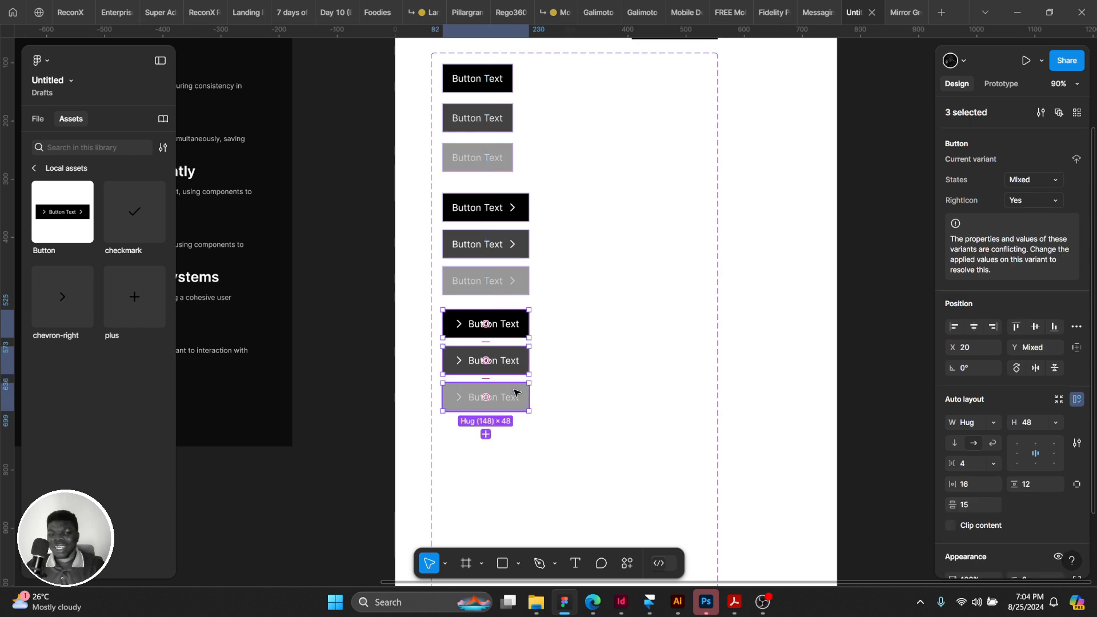
click(1049, 198)
click(1048, 175)
click(1058, 173)
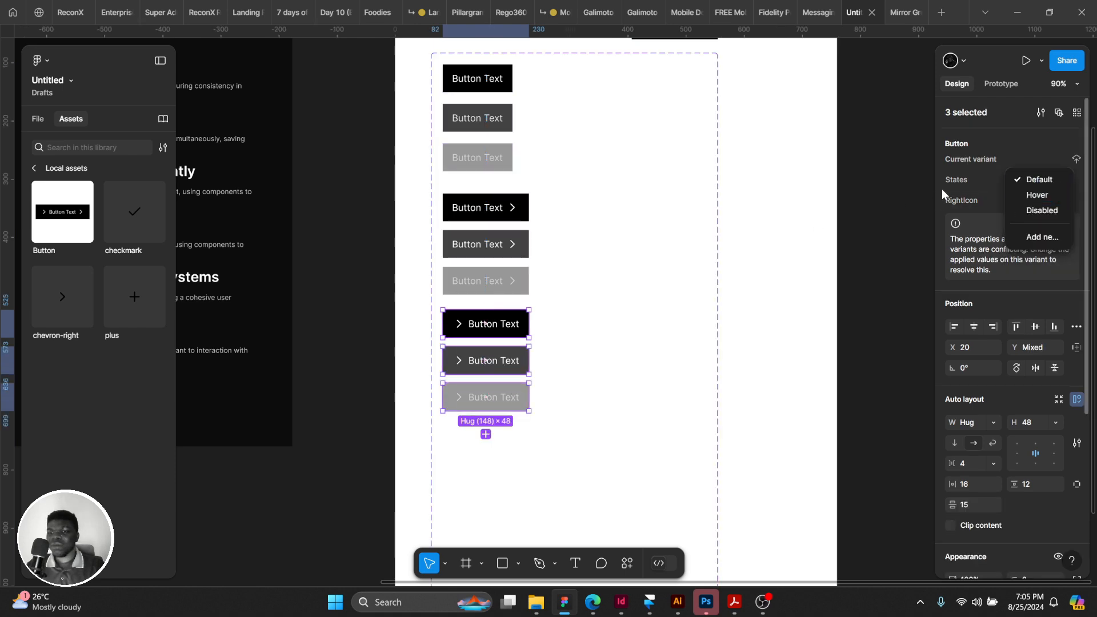
click(611, 293)
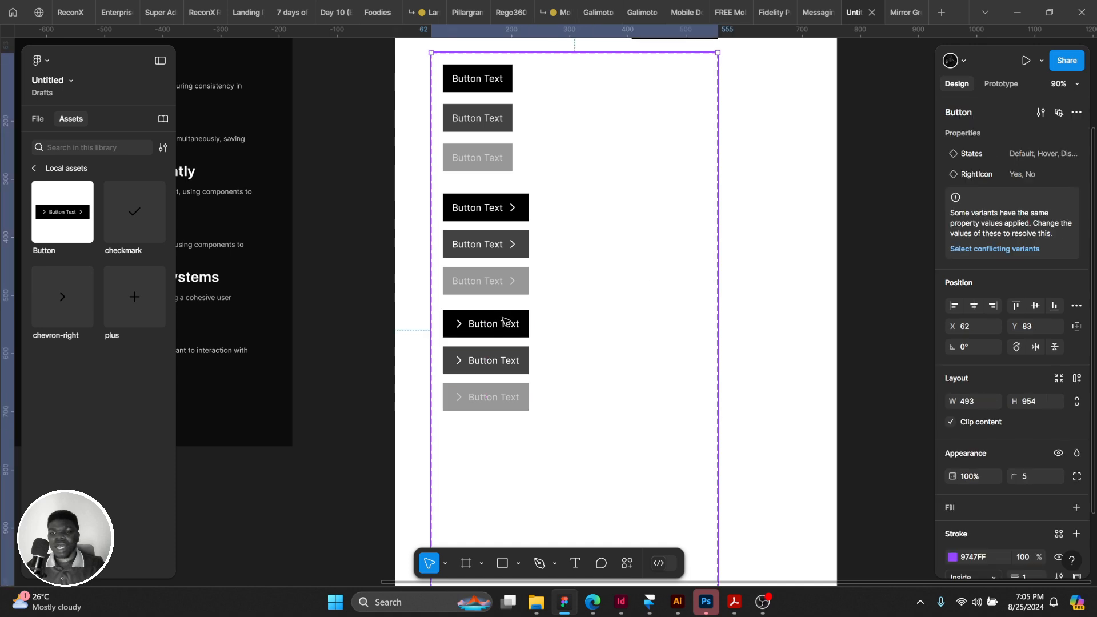
Review the values of the component set's States property and the property values of the default left-icon variant.
click(1061, 176)
click(1061, 176)
click(1058, 153)
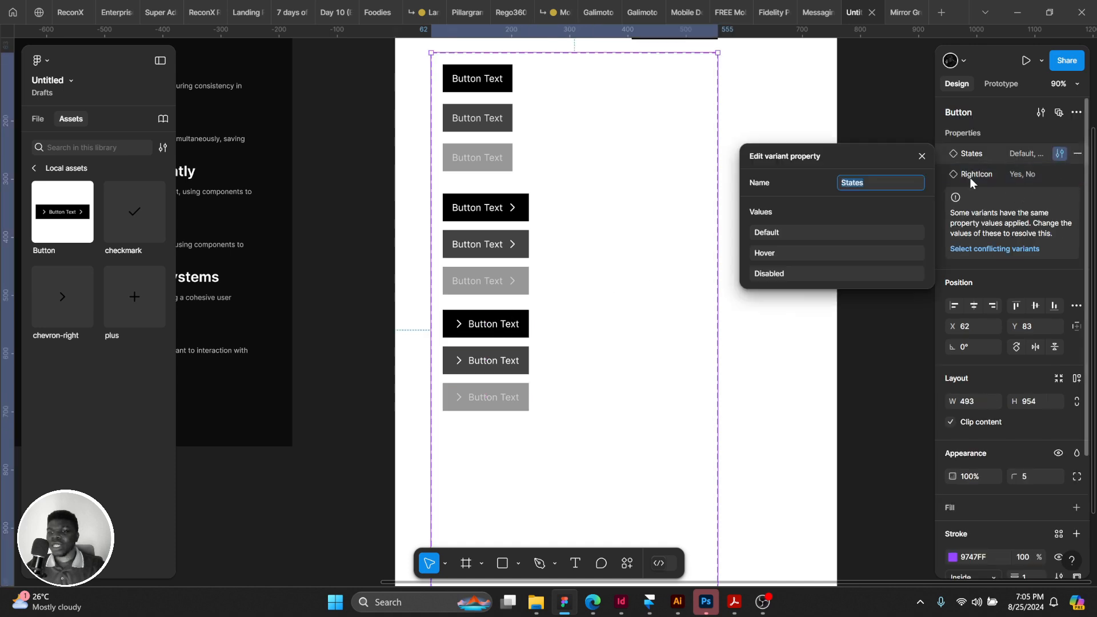
click(554, 299)
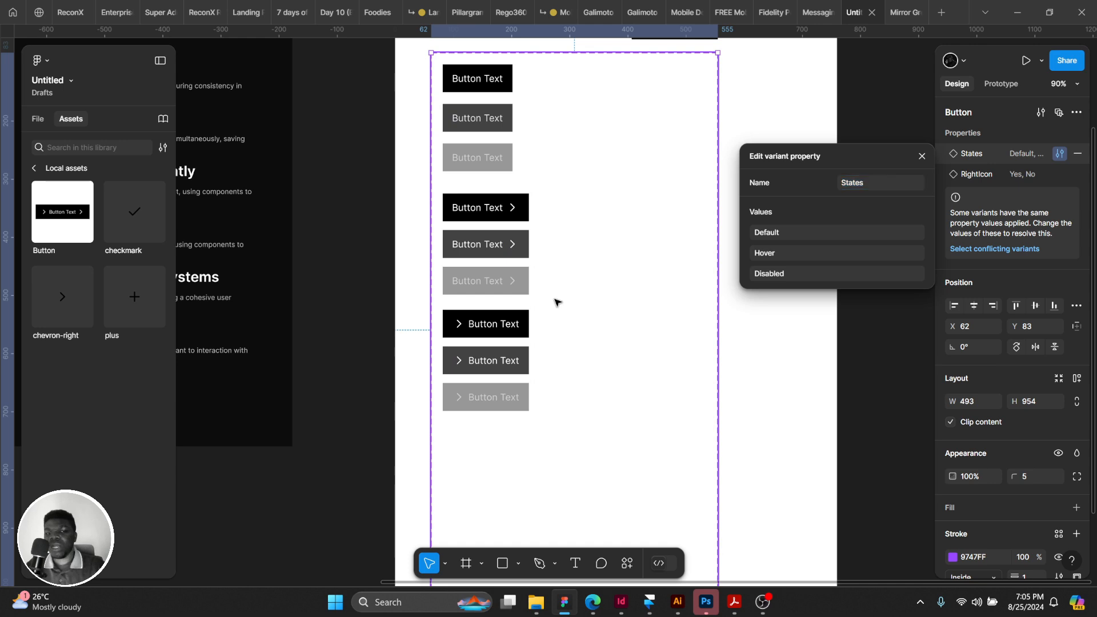
click(507, 319)
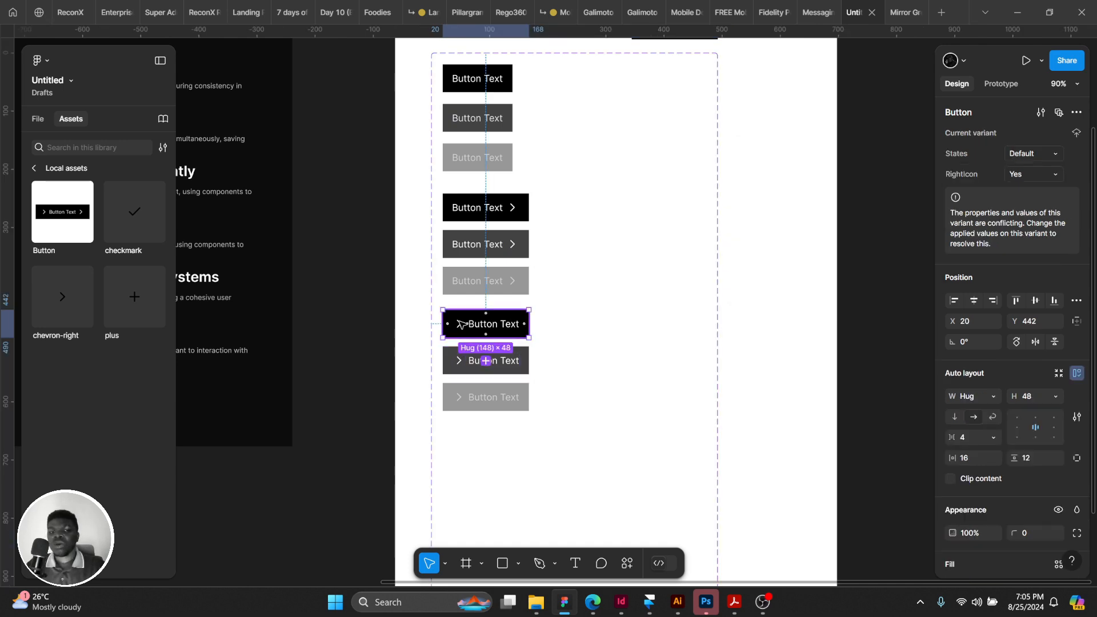
Add a variant property named LeftIcon with value Yes to the Button component set.
click(637, 278)
click(1076, 111)
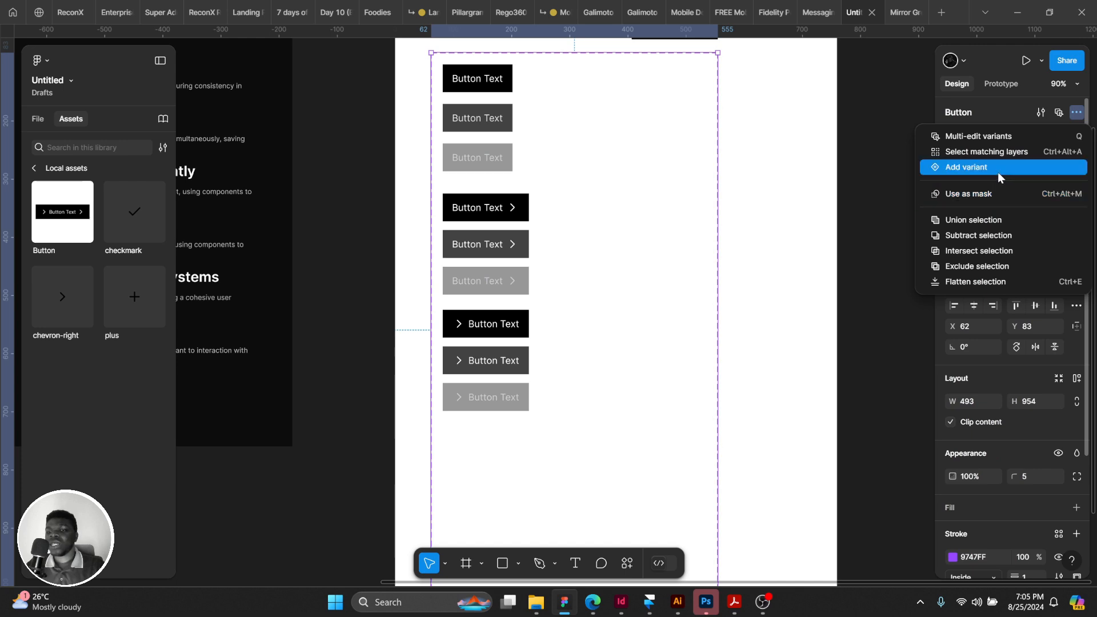
click(899, 176)
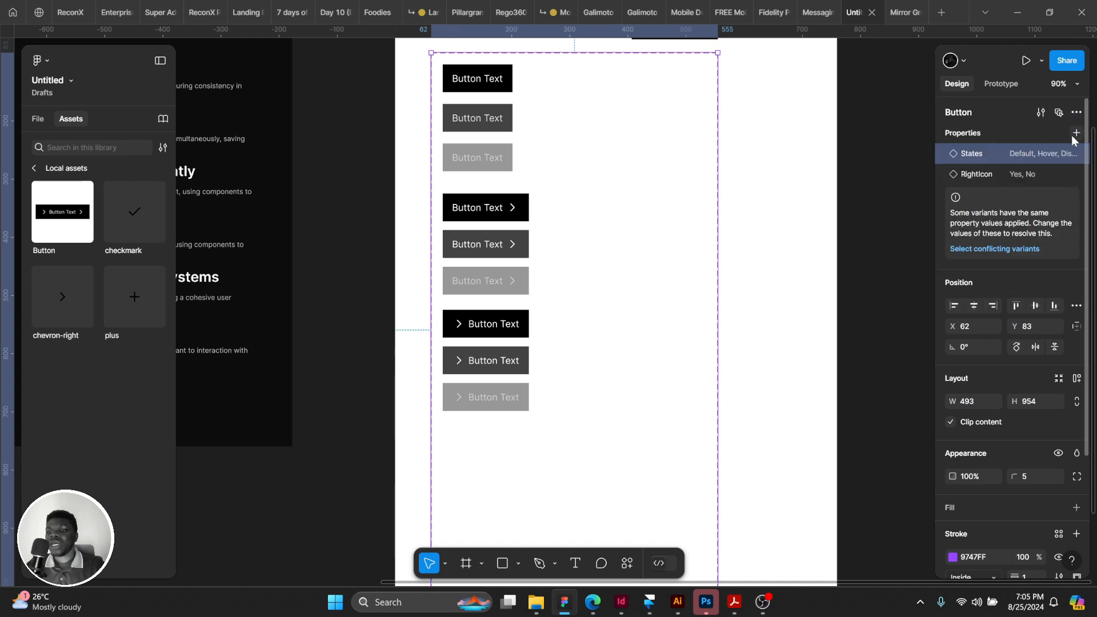
click(1075, 133)
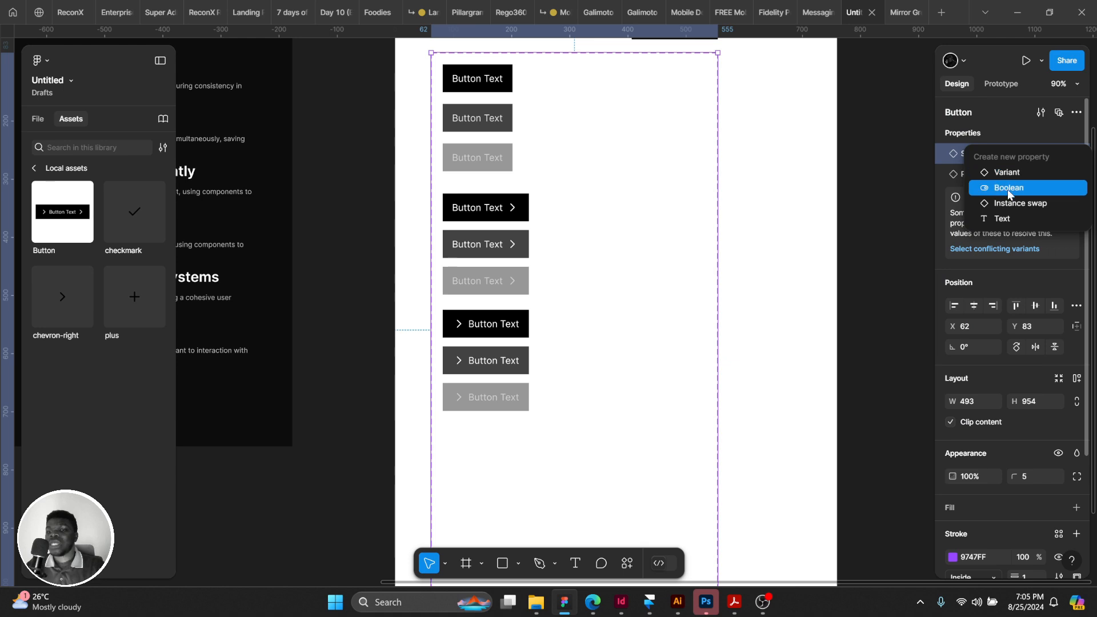
click(997, 171)
text(LeftIcon)
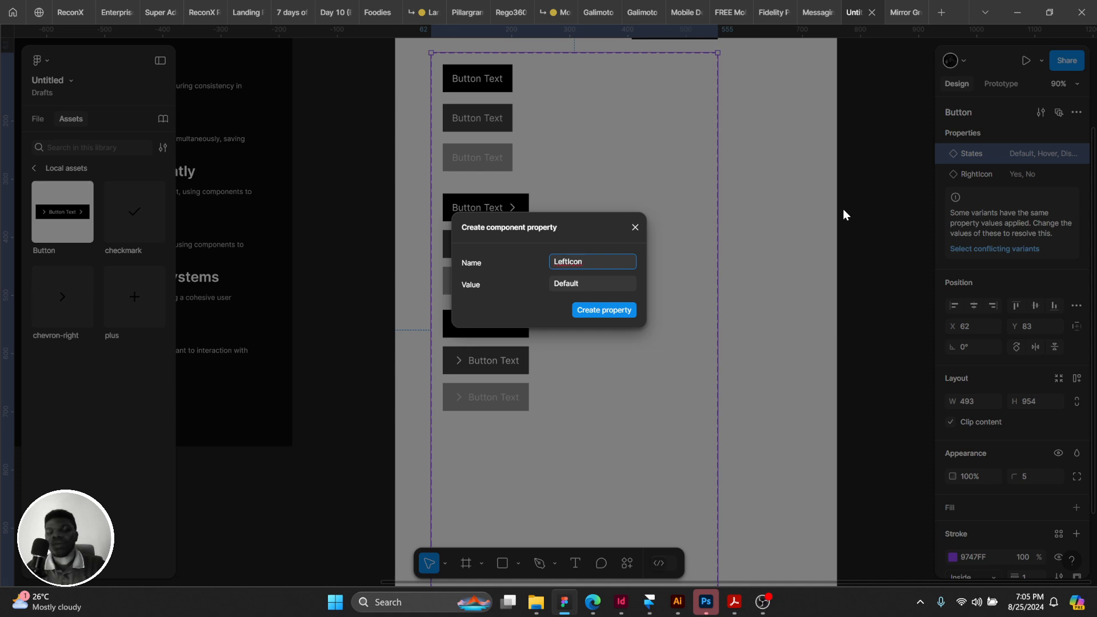
key(Tab)
text(Y)
key(Return)
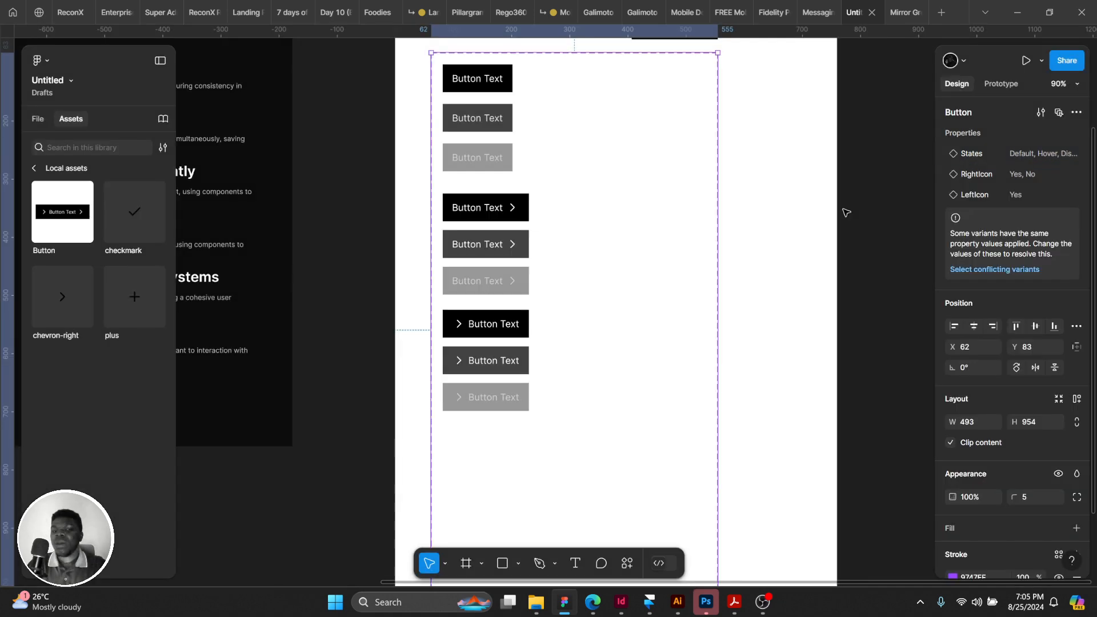
Assign a new LeftIcon value of No to the six text-only and right-icon Button variants.
double_click(498, 82)
key(ctrl+a)
shift+click(492, 323)
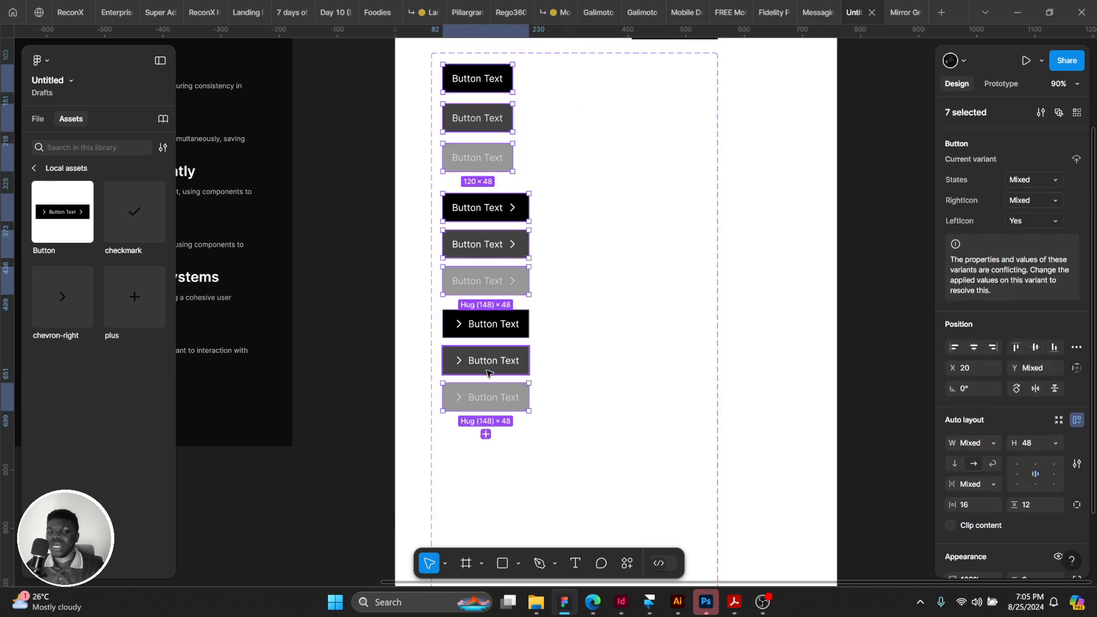
shift+click(491, 360)
shift+click(491, 396)
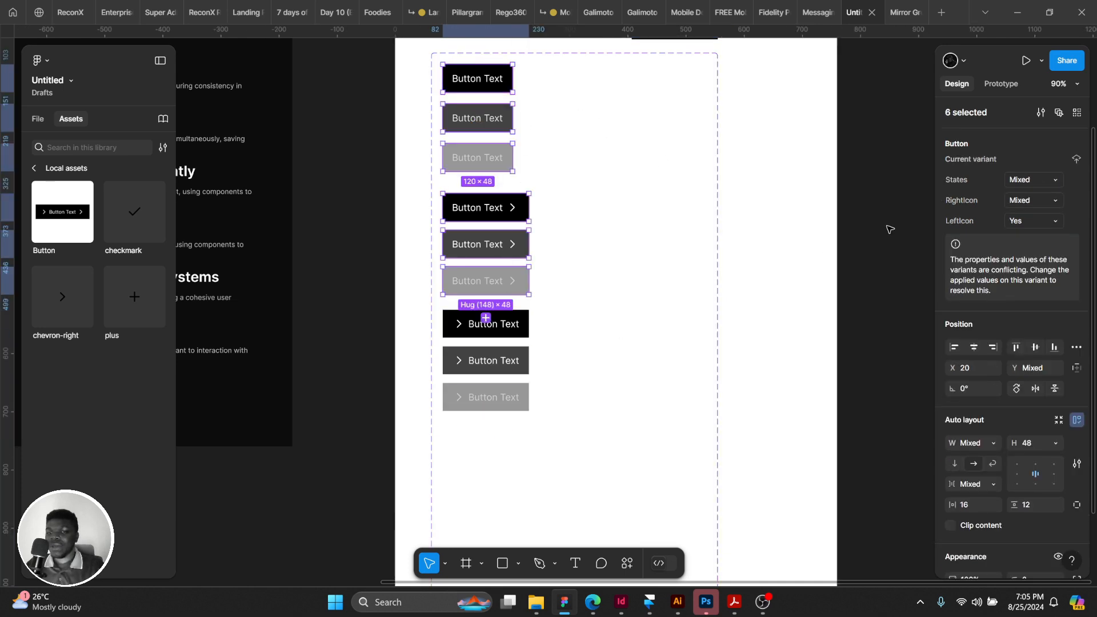
click(1047, 223)
click(1031, 248)
text(N)
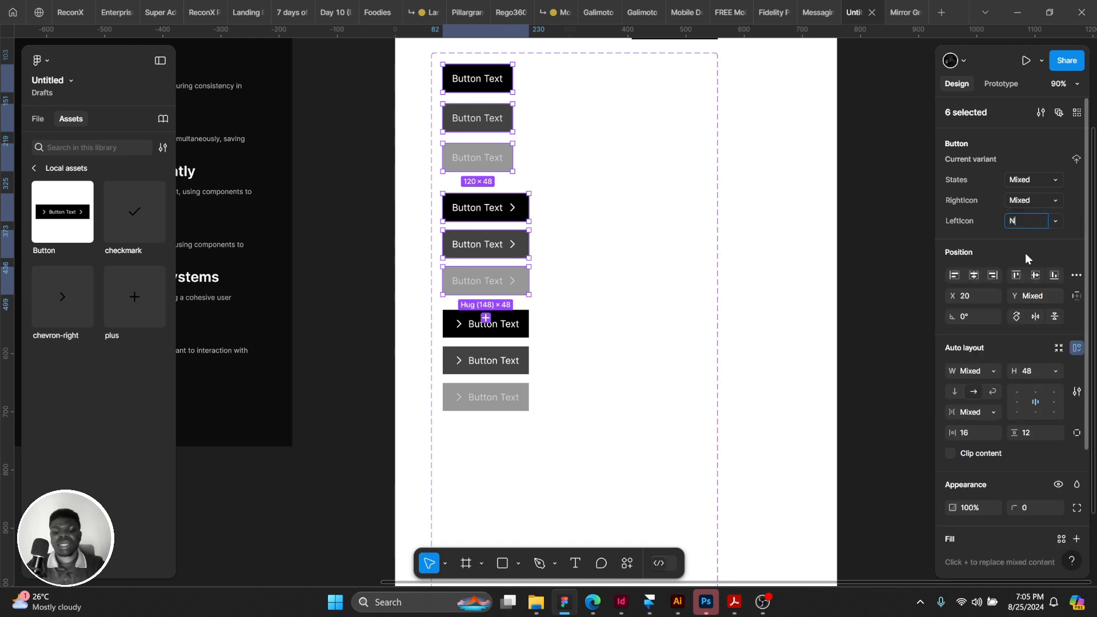
text(o)
key(Return)
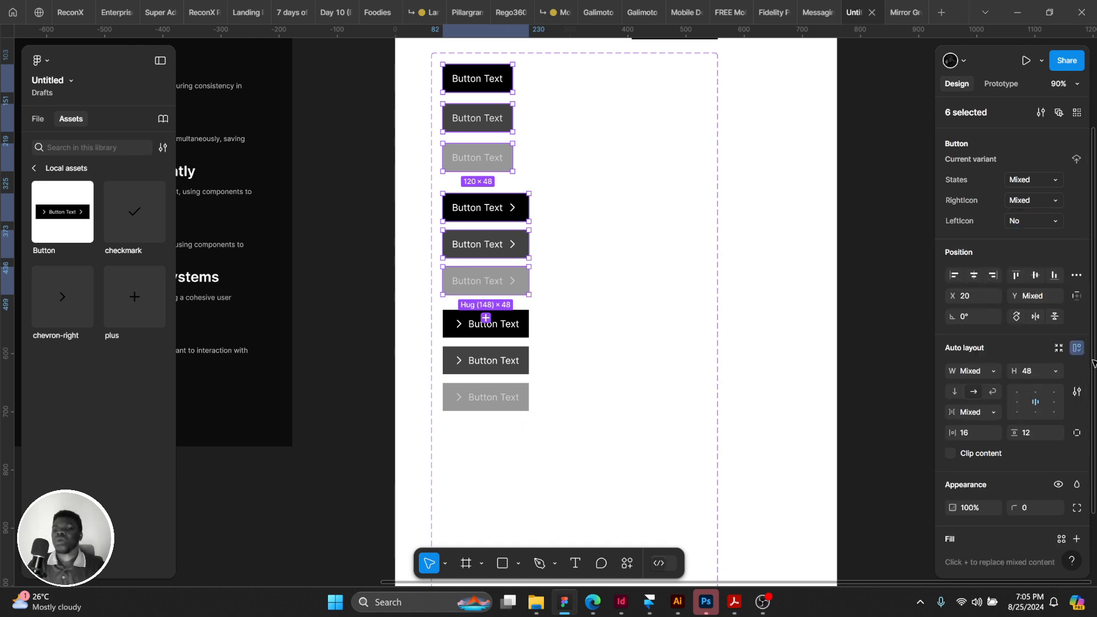
Test the Button instance above the component set by toggling its RightIcon and LeftIcon properties.
click(645, 217)
drag(645, 221, 647, 296)
click(683, 100)
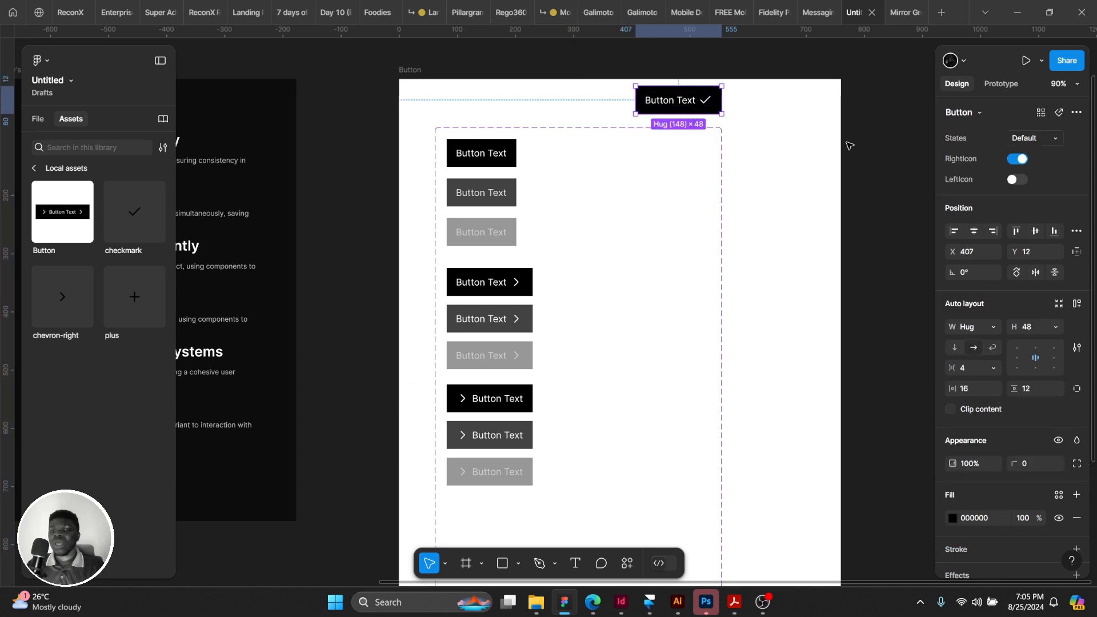
click(1017, 160)
click(1017, 179)
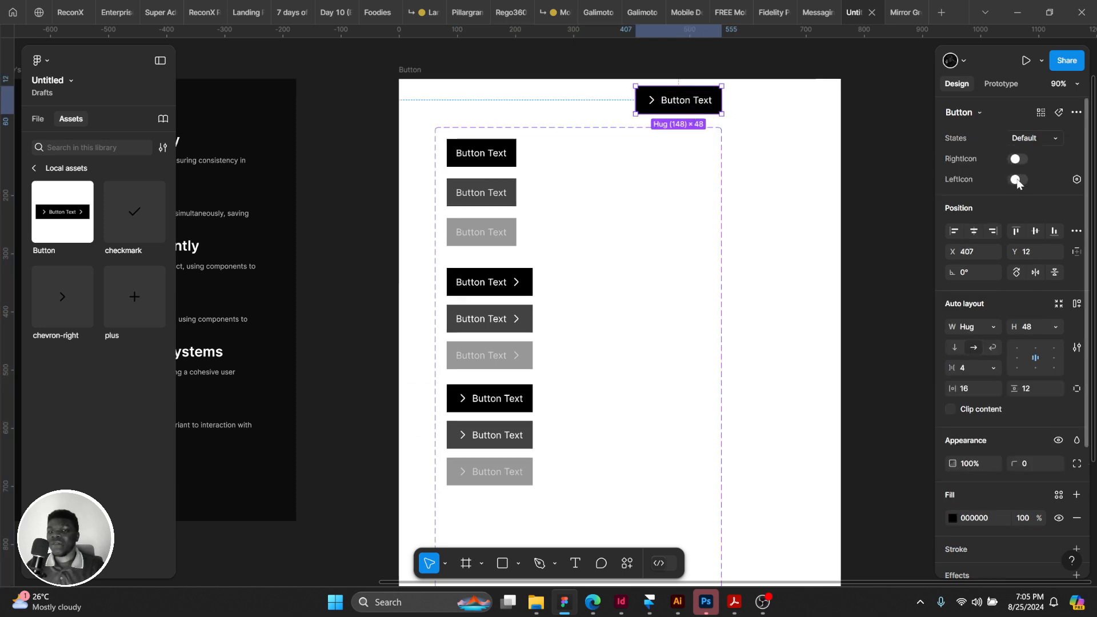
click(1016, 183)
click(1015, 184)
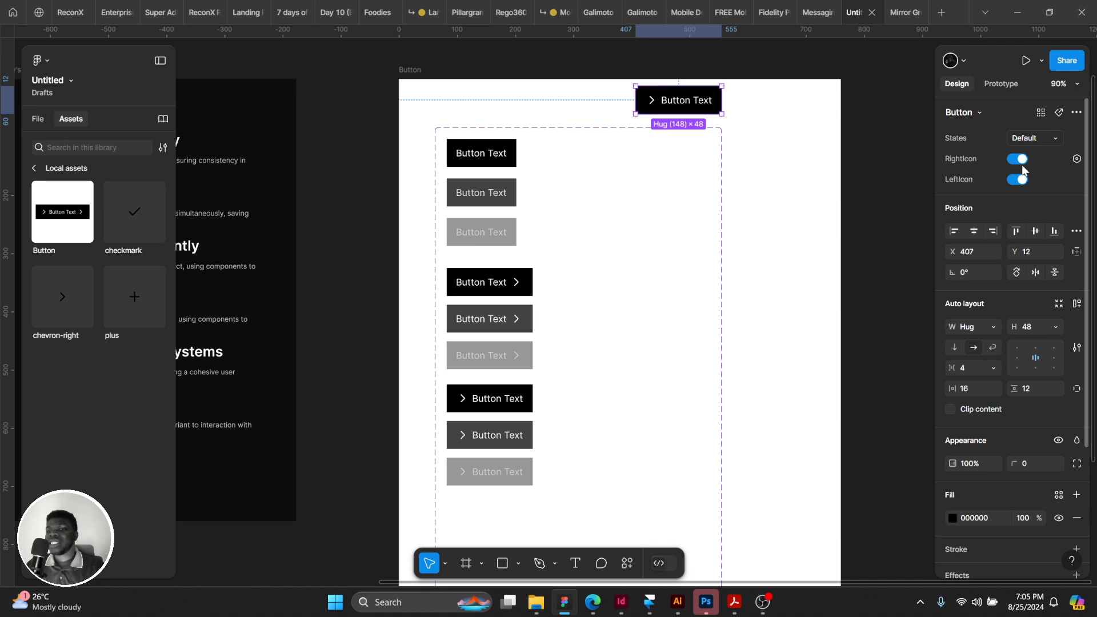
click(1016, 158)
click(1016, 158)
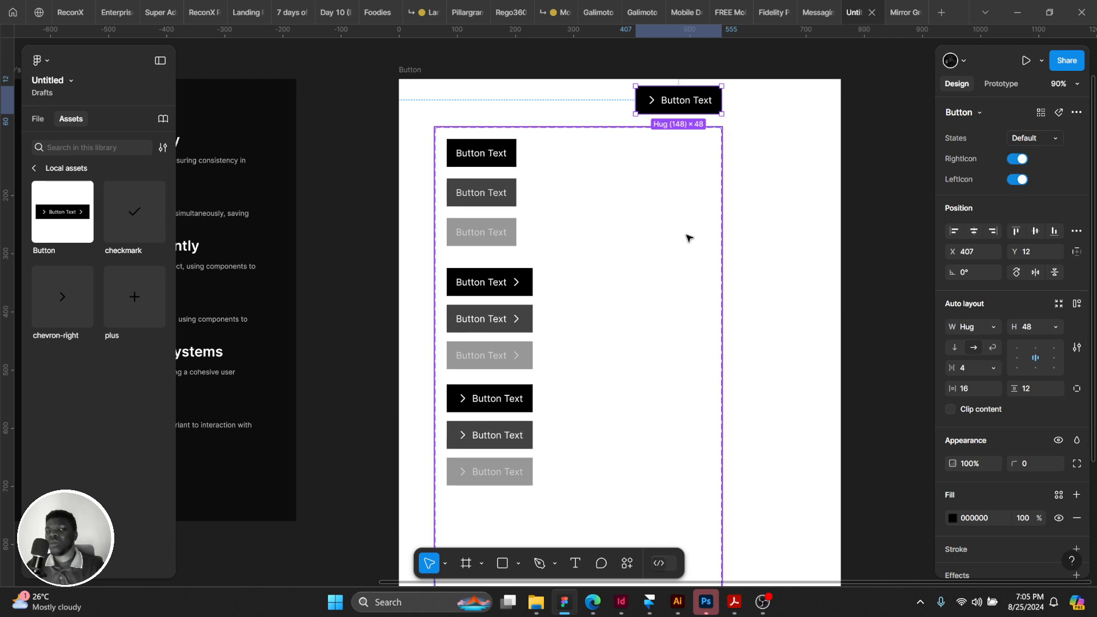
Select the three right-icon variants and check their RightIcon and LeftIcon values.
scroll(634, 263, down, 2)
click(543, 250)
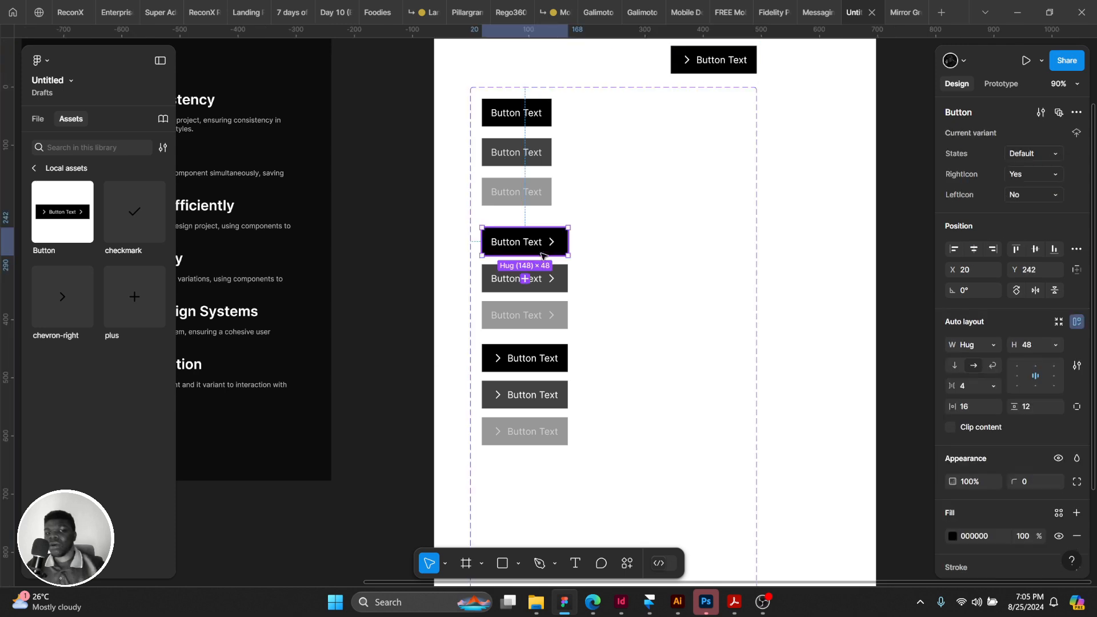
shift+click(546, 287)
shift+click(551, 313)
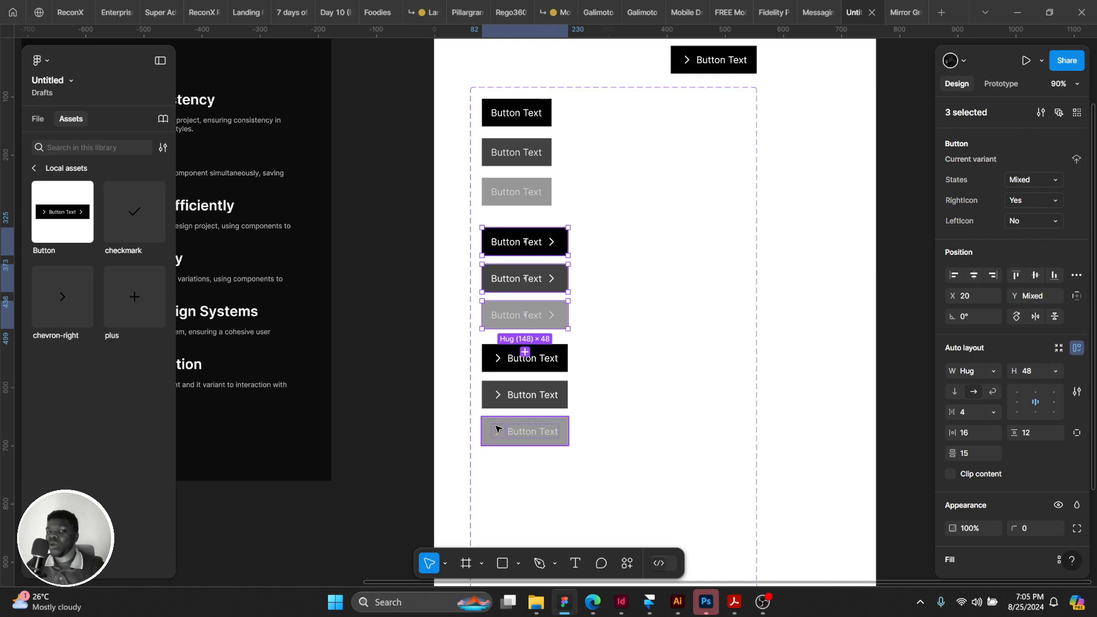
click(525, 361)
key(ctrl+d)
key(ctrl+z)
key(ctrl+z)
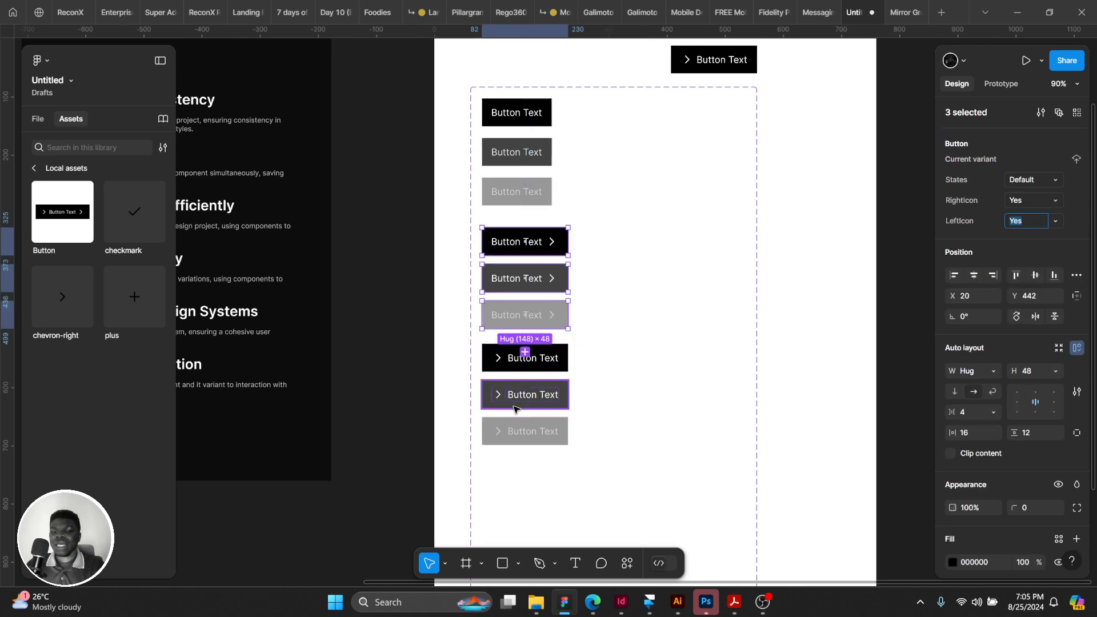
key(ctrl+shift+z)
Set the RightIcon property of the three left-icon Button variants to No.
shift+click(500, 397)
shift+click(507, 426)
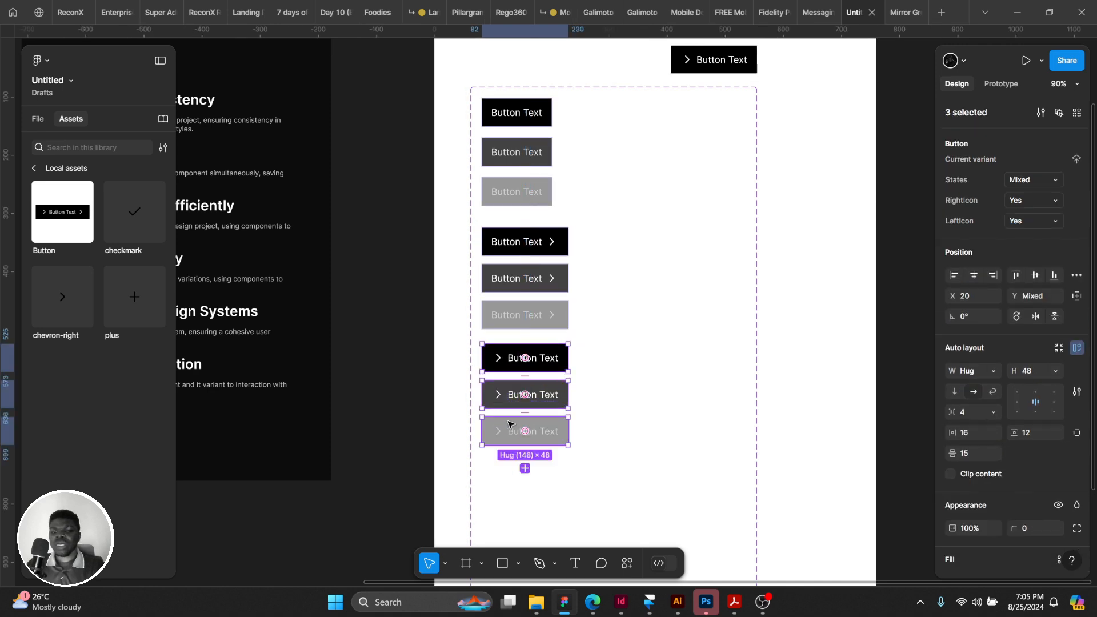
click(1054, 205)
click(1031, 221)
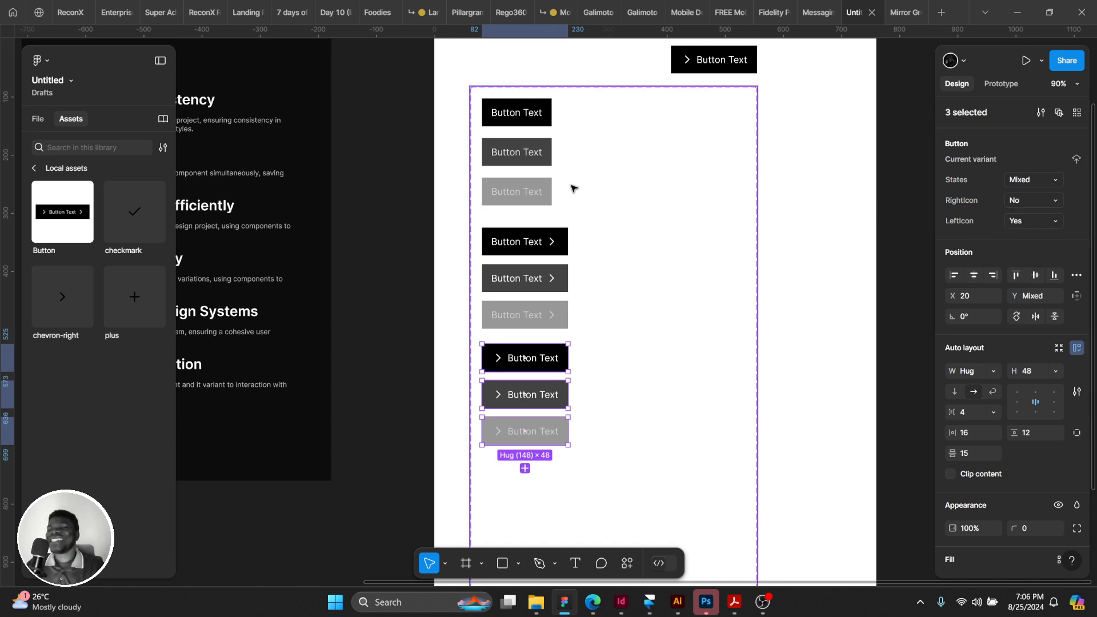
Check the text-only Hover variant's property values and test switching the Button instance between its right-icon and left-icon versions.
click(544, 160)
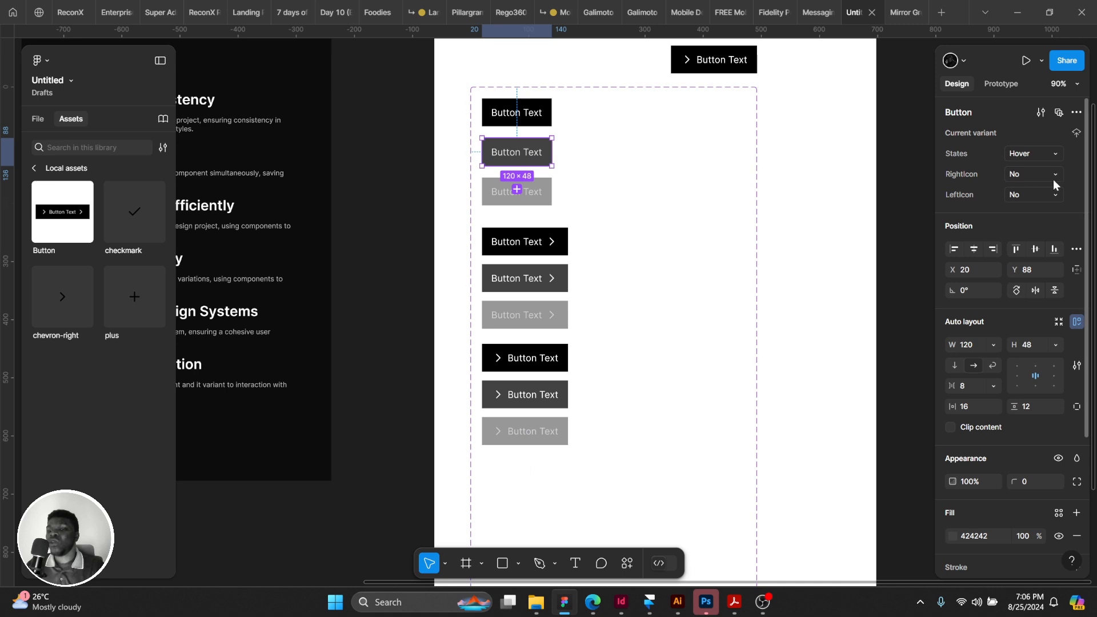
click(729, 67)
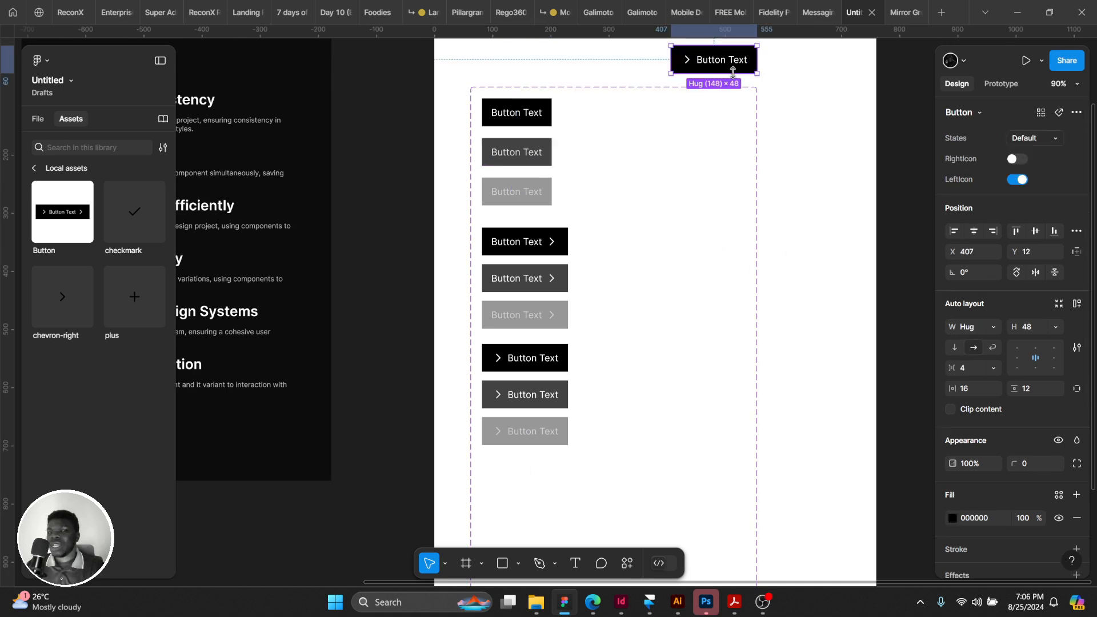
click(1023, 161)
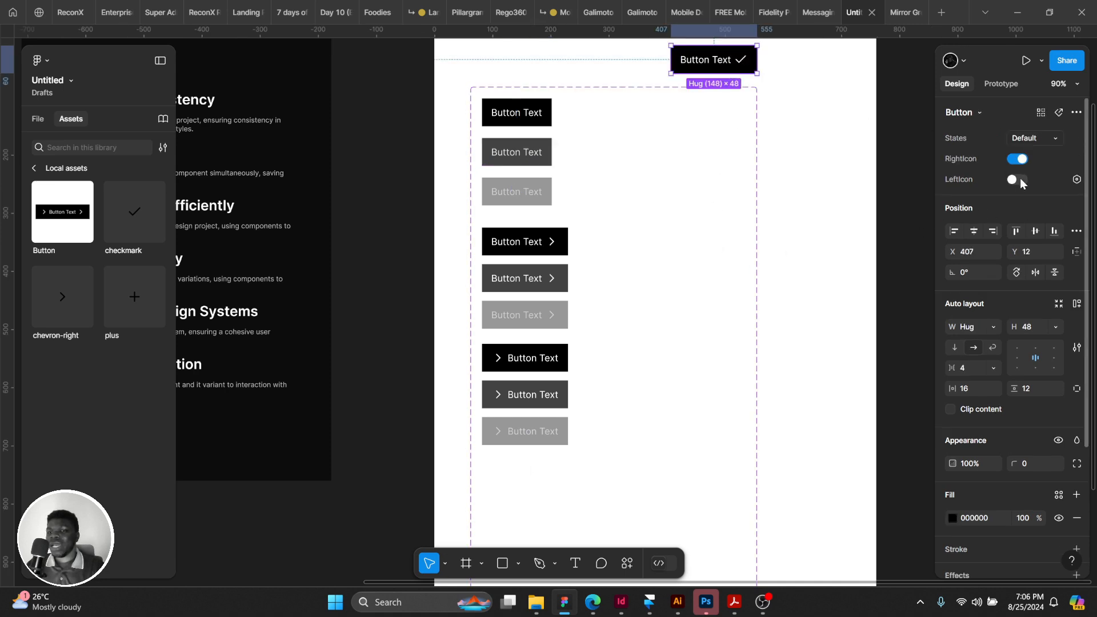
click(1020, 179)
click(1020, 179)
click(1019, 177)
click(1016, 161)
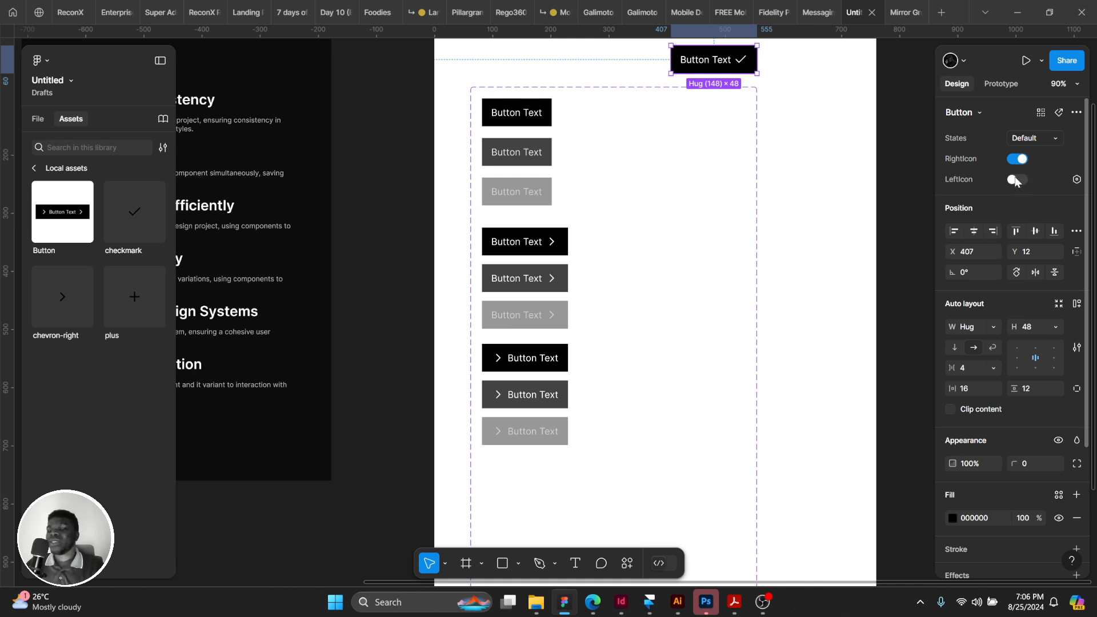
click(1023, 157)
click(1022, 159)
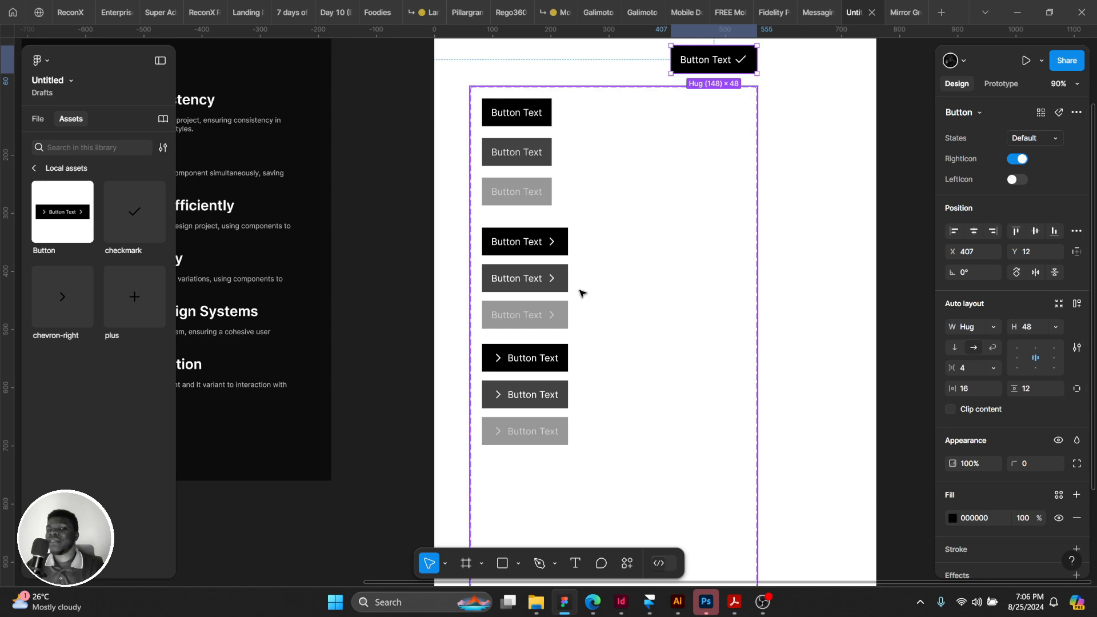
click(1017, 180)
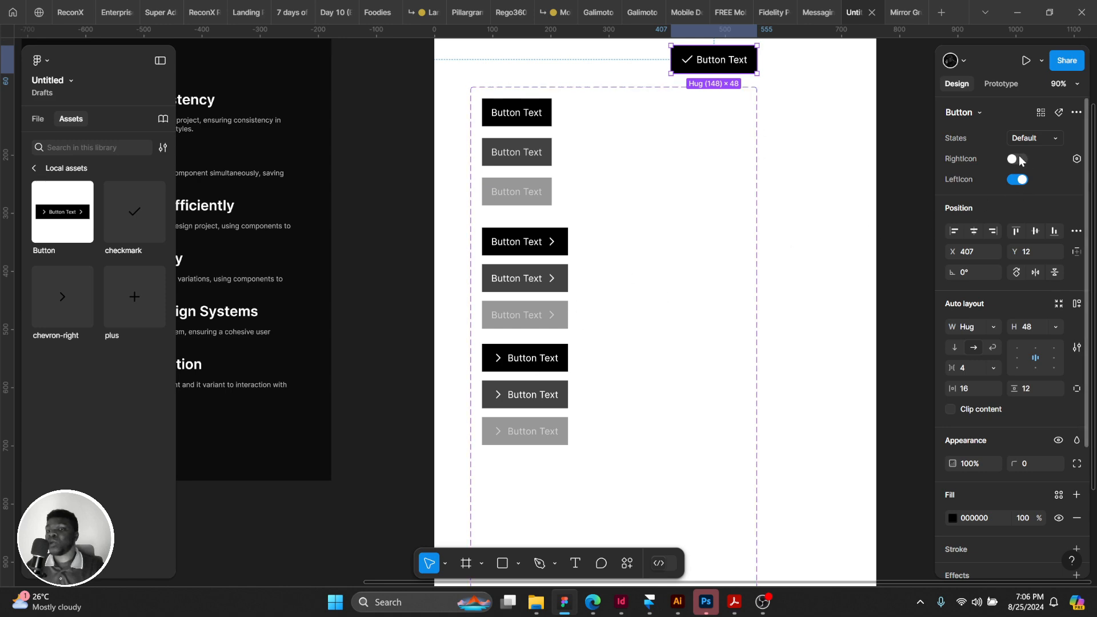
click(1017, 180)
Move the three left-icon variants further down to widen the gap below the right-icon variants.
scroll(605, 242, down, 3)
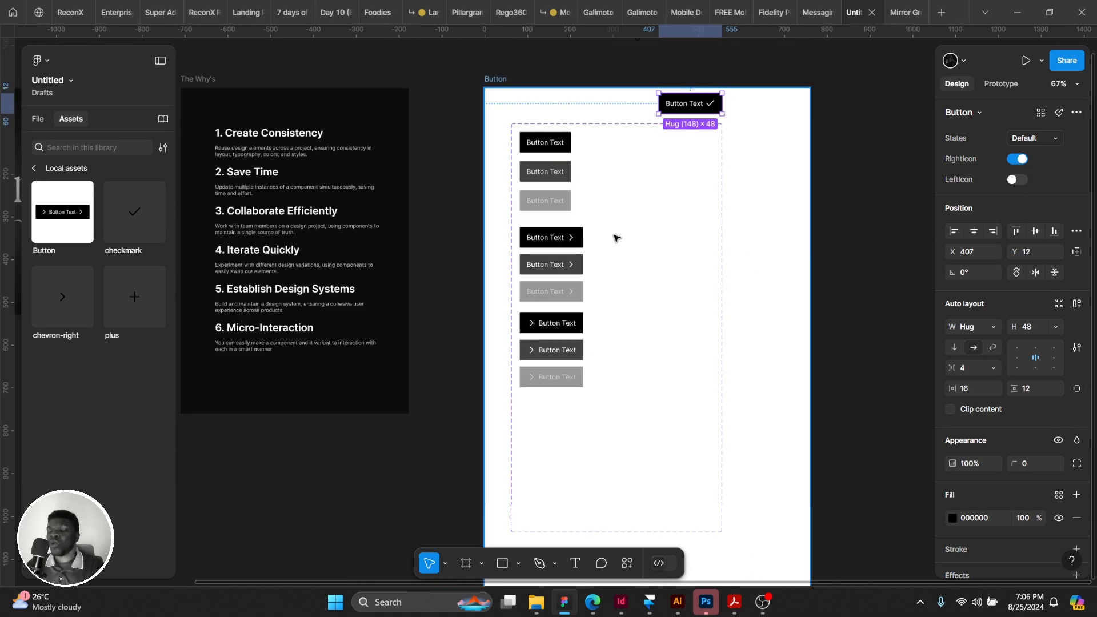
click(562, 344)
click(548, 331)
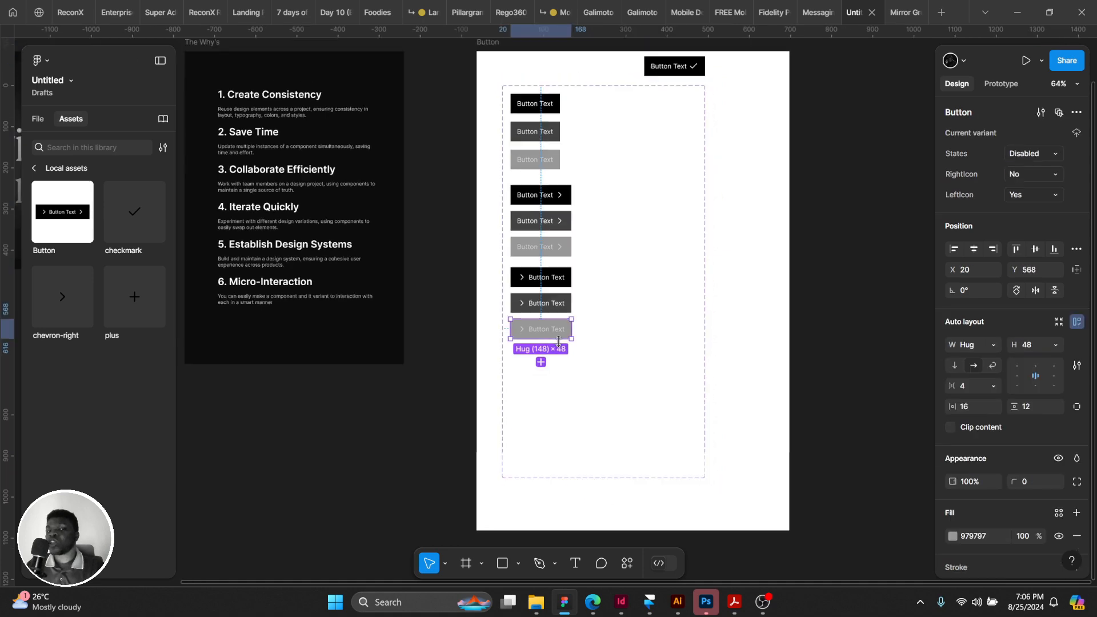
scroll(543, 334, up, 3)
shift+click(528, 284)
shift+click(532, 251)
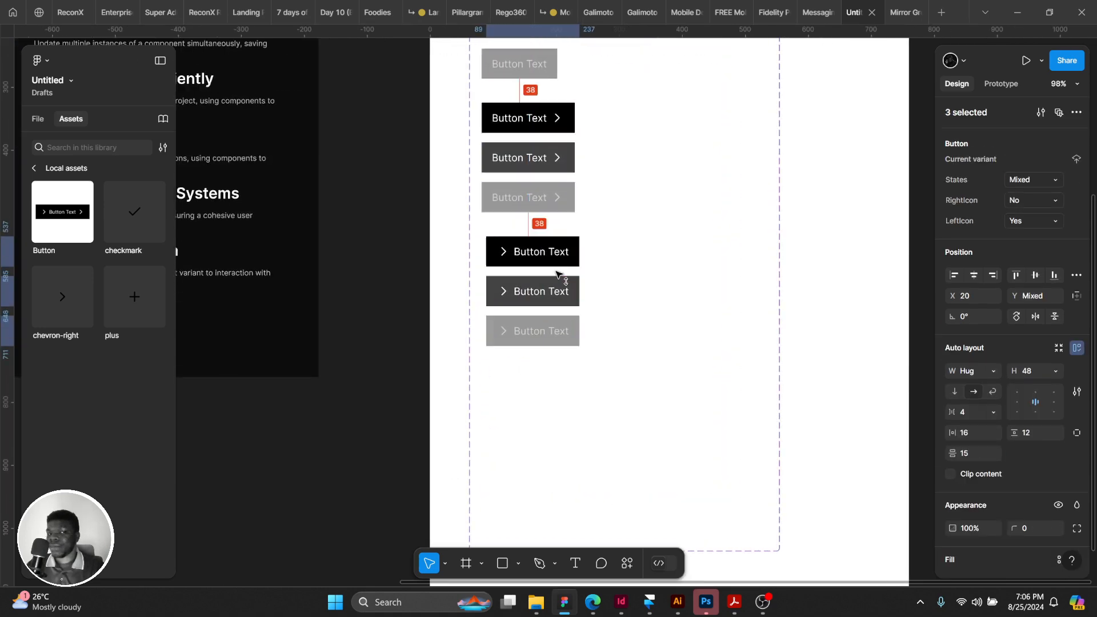
scroll(587, 250, down, 3)
scroll(576, 281, up, 3)
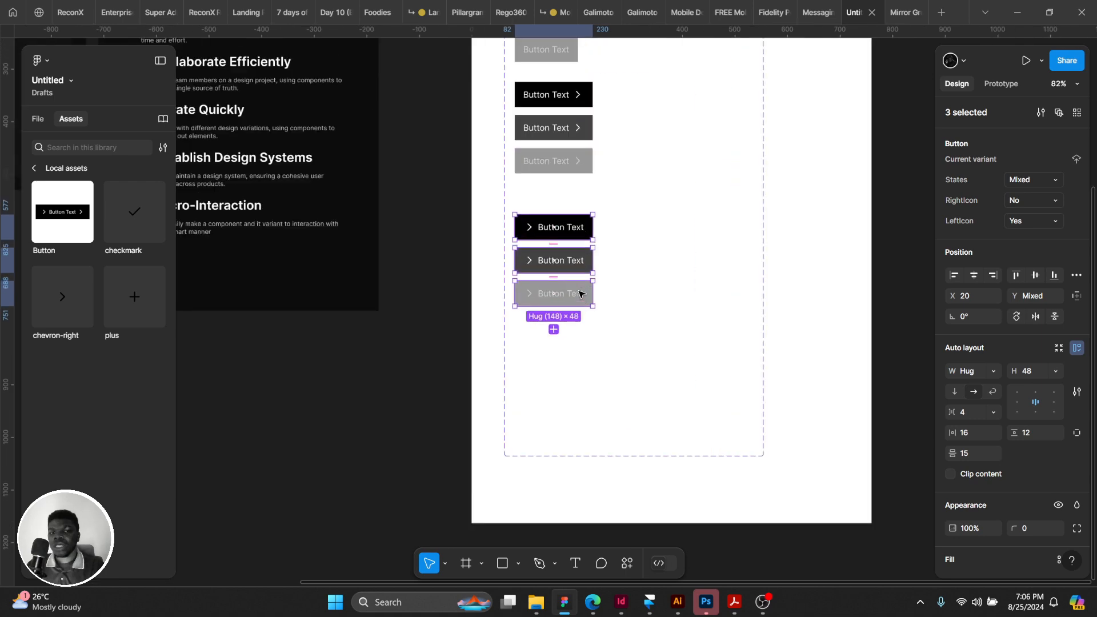
Duplicate the three left-icon variants below the originals and set the copies' RightIcon property to Yes.
drag(576, 273, 579, 389)
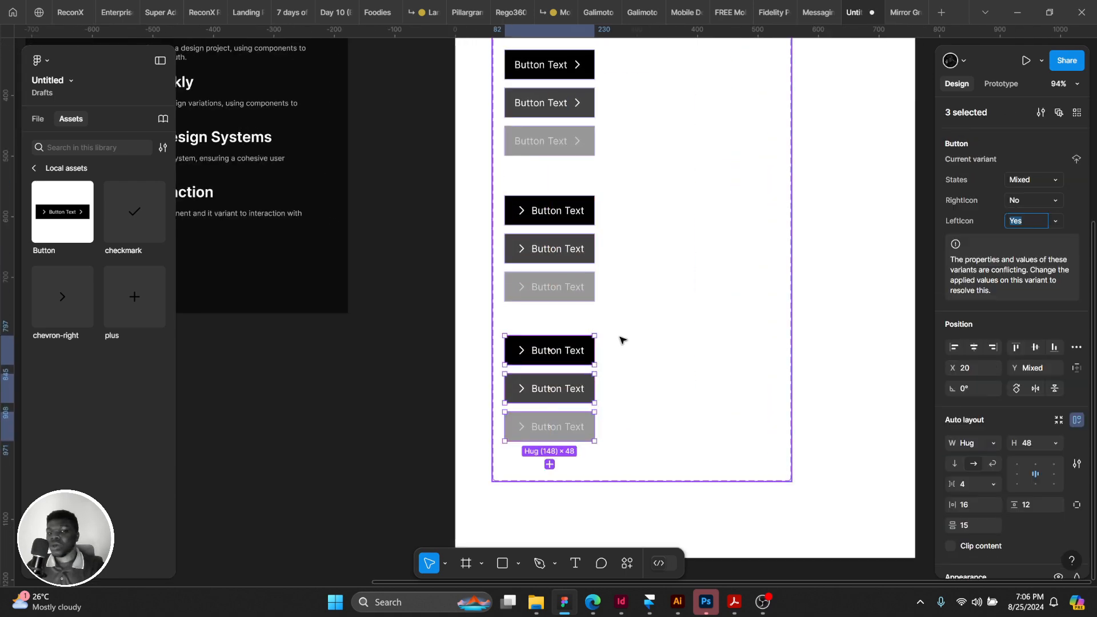
click(1050, 201)
click(1028, 183)
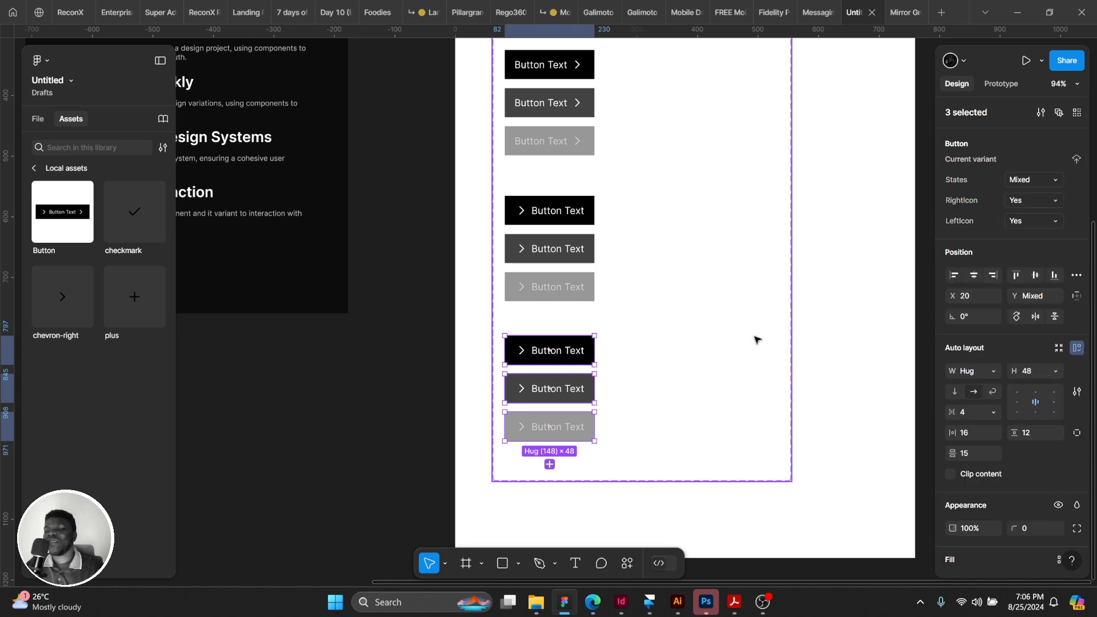
Duplicate the chevron-right icon in each of the three new variants and place the copy after the button text.
double_click(522, 348)
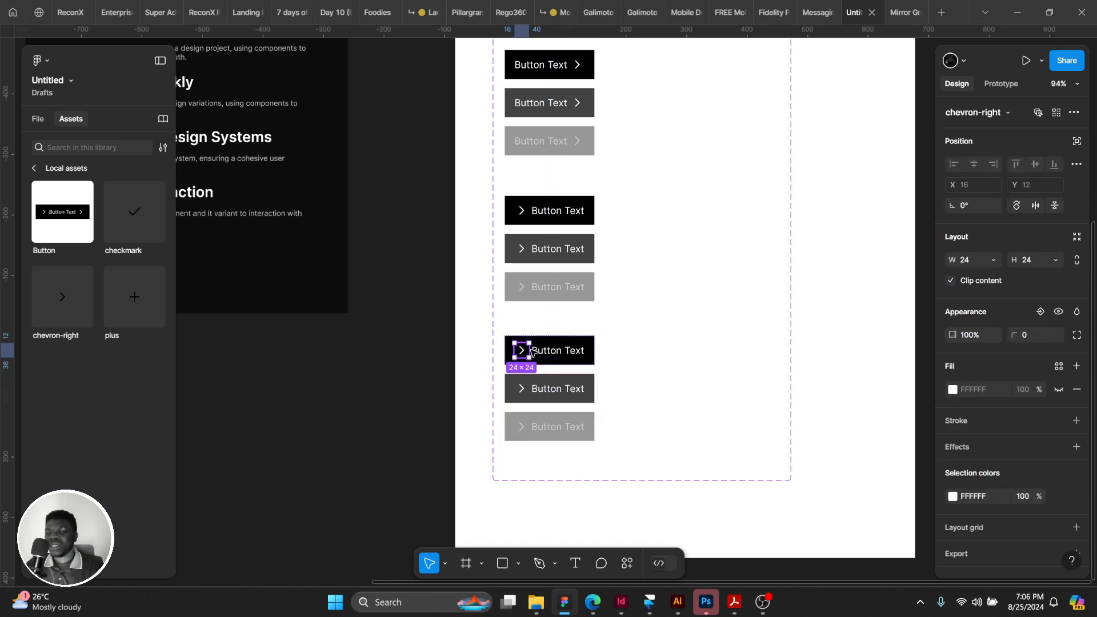
key(ctrl+d)
key(Right)
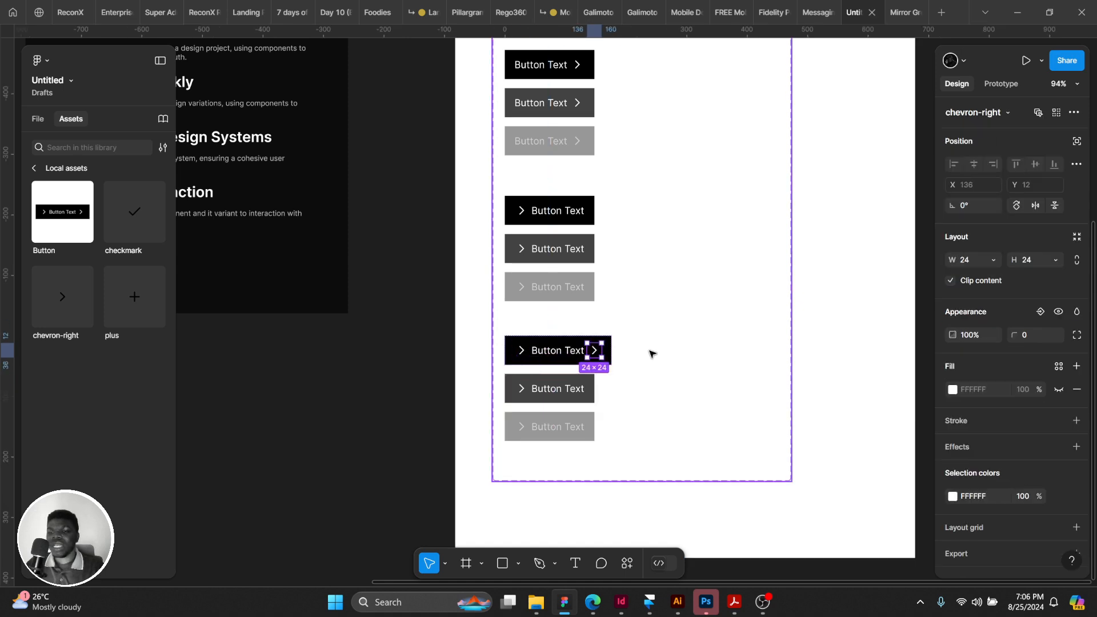
double_click(522, 389)
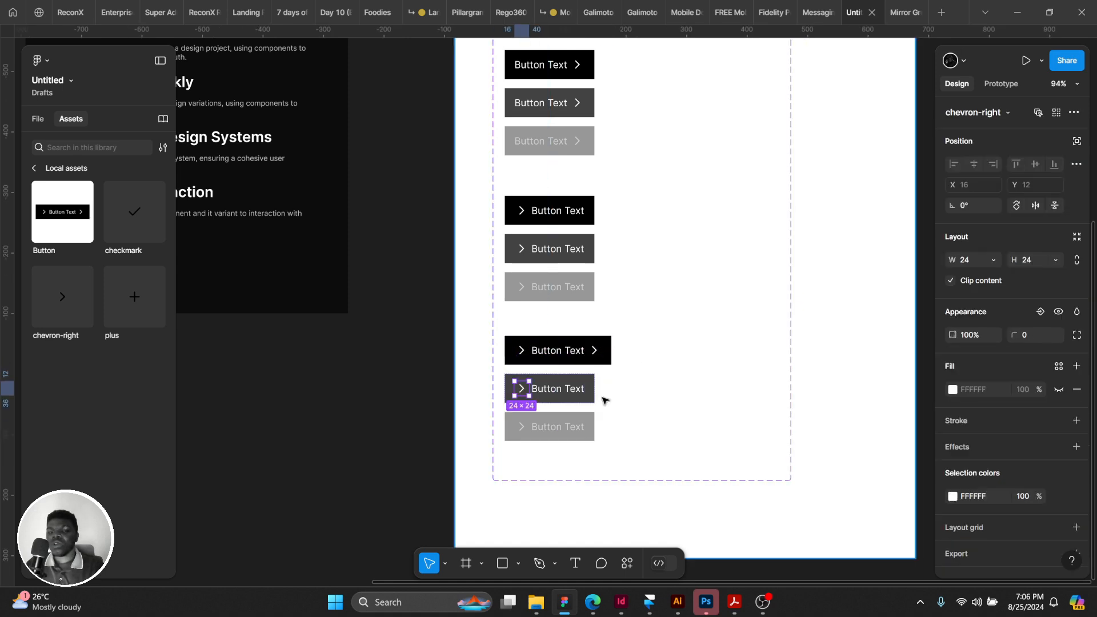
key(ctrl+d)
key(Right)
double_click(522, 426)
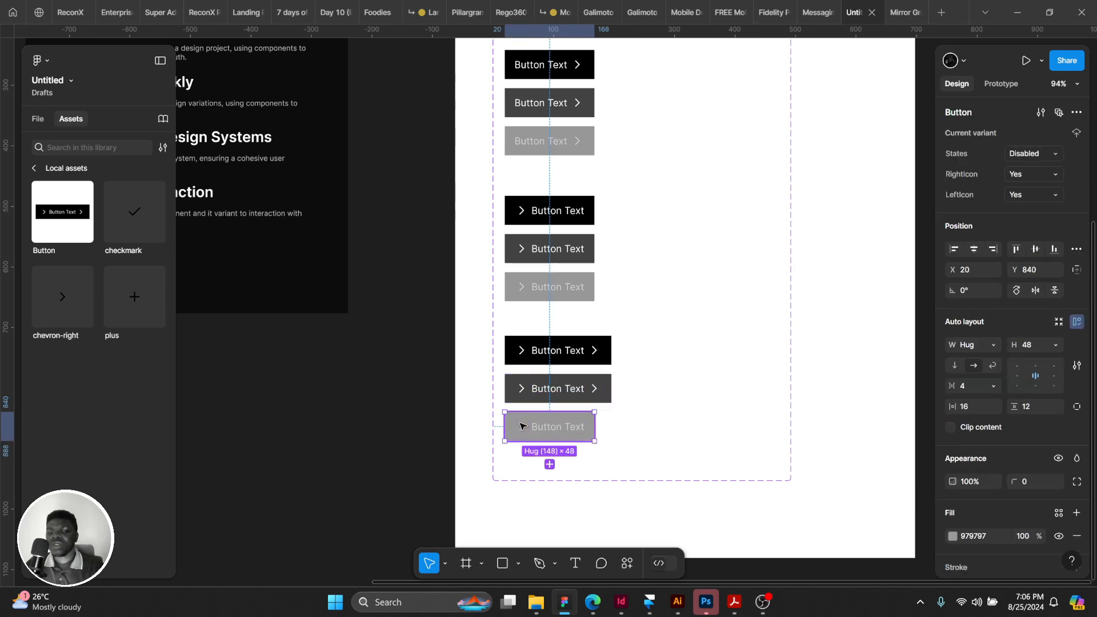
key(ctrl+d)
key(Right)
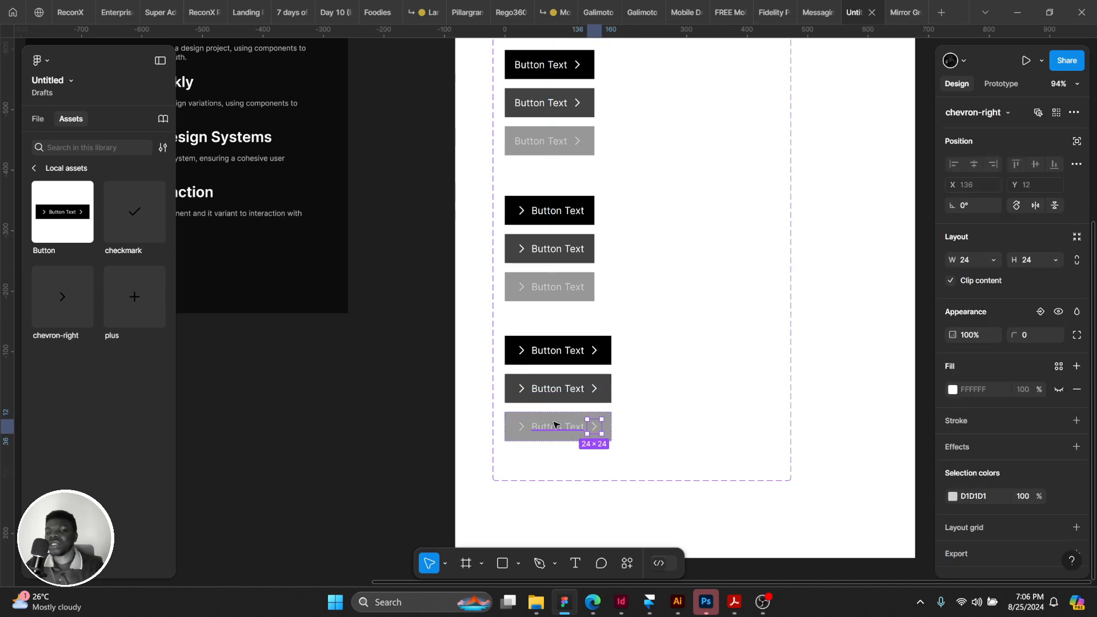
Try the icon toggles on the Button instance and leave both RightIcon and LeftIcon turned on.
scroll(532, 414, down, 4)
scroll(634, 183, up, 1)
click(679, 56)
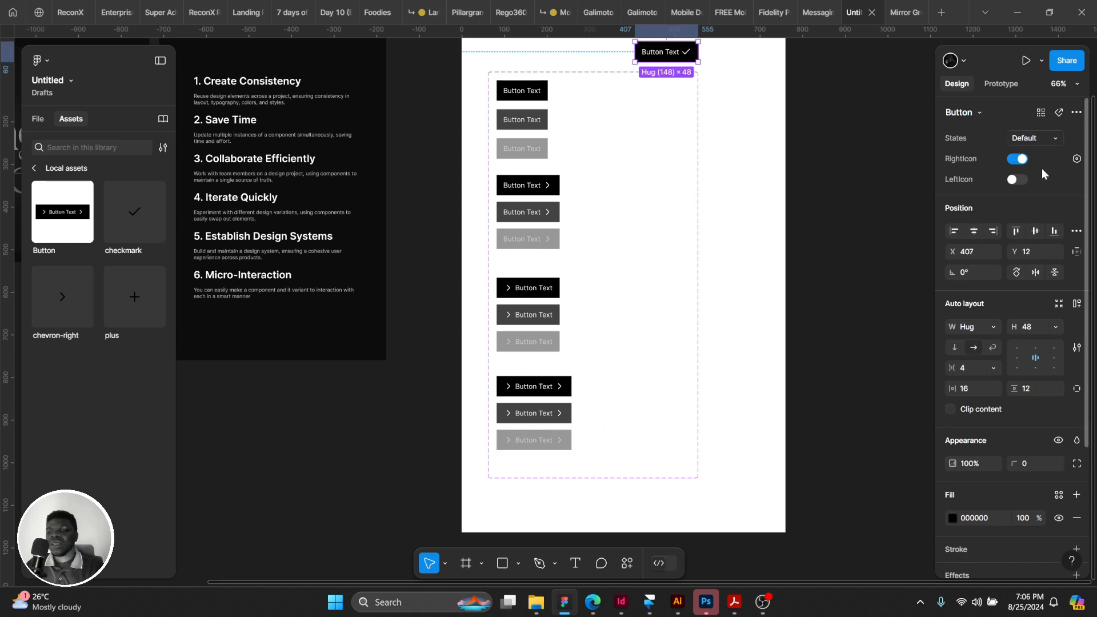
click(1022, 180)
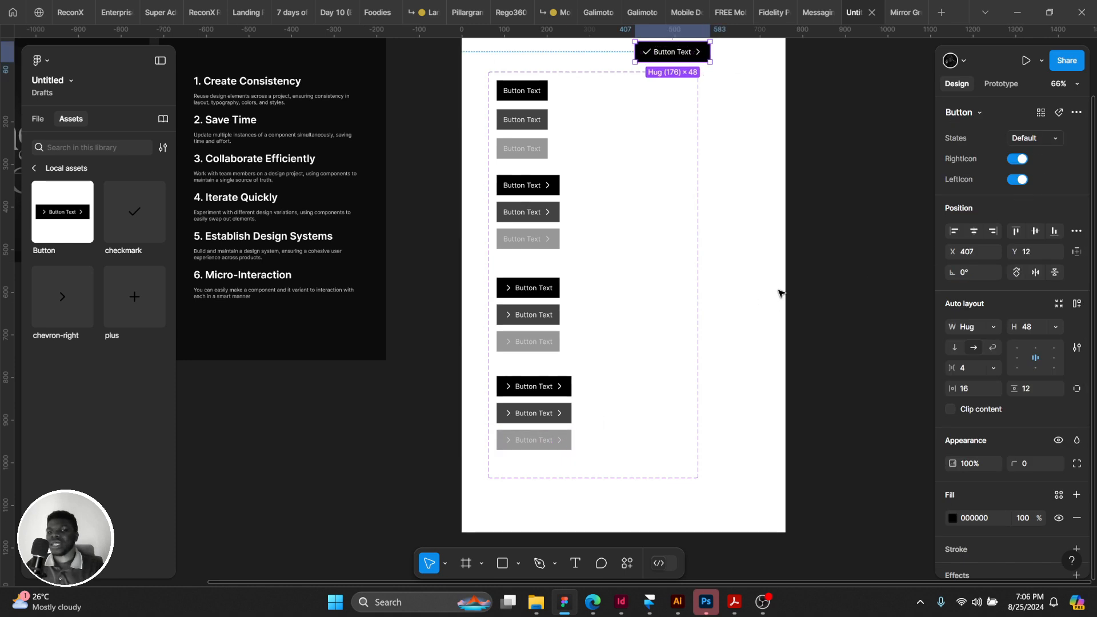
click(1022, 178)
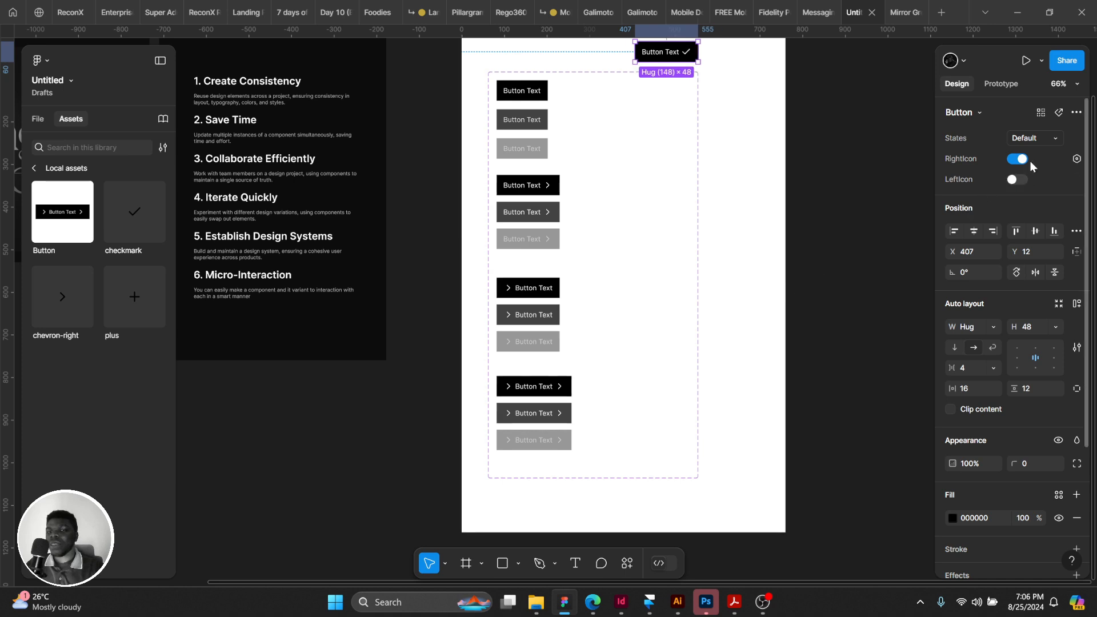
click(1016, 160)
click(1015, 180)
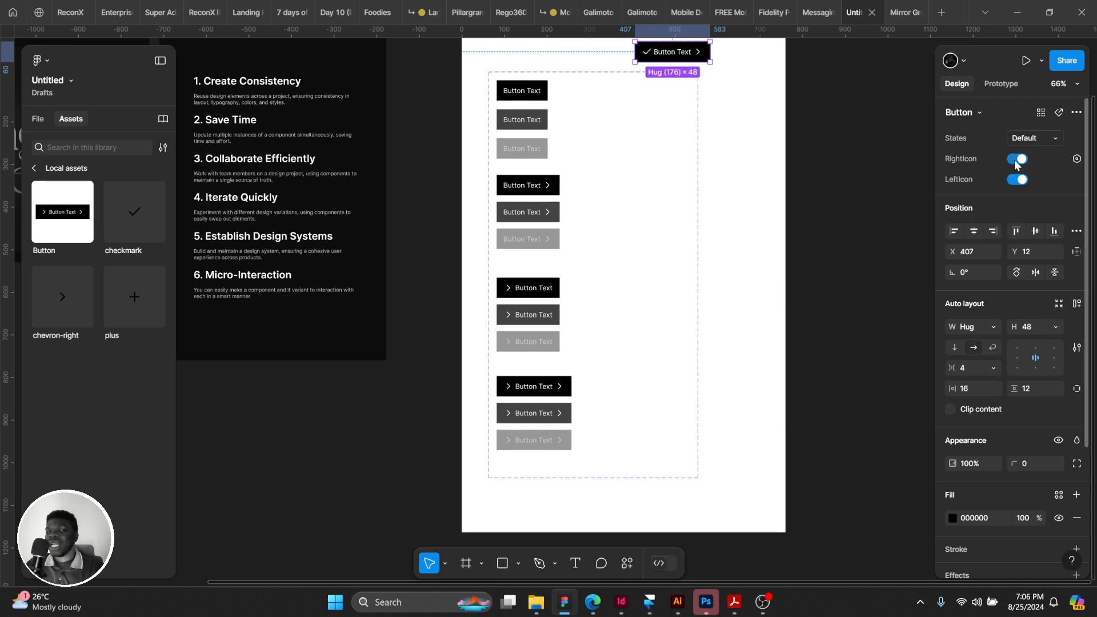
click(1017, 158)
Reset all changes on the Button instance above the component set.
scroll(678, 97, up, 5)
right_click(721, 49)
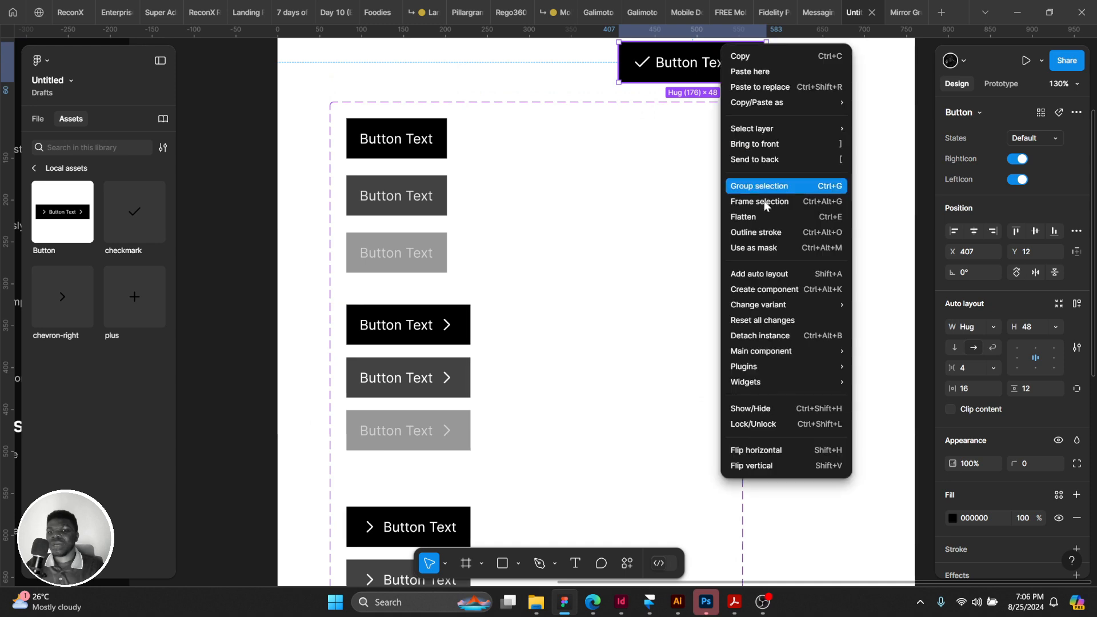
click(778, 320)
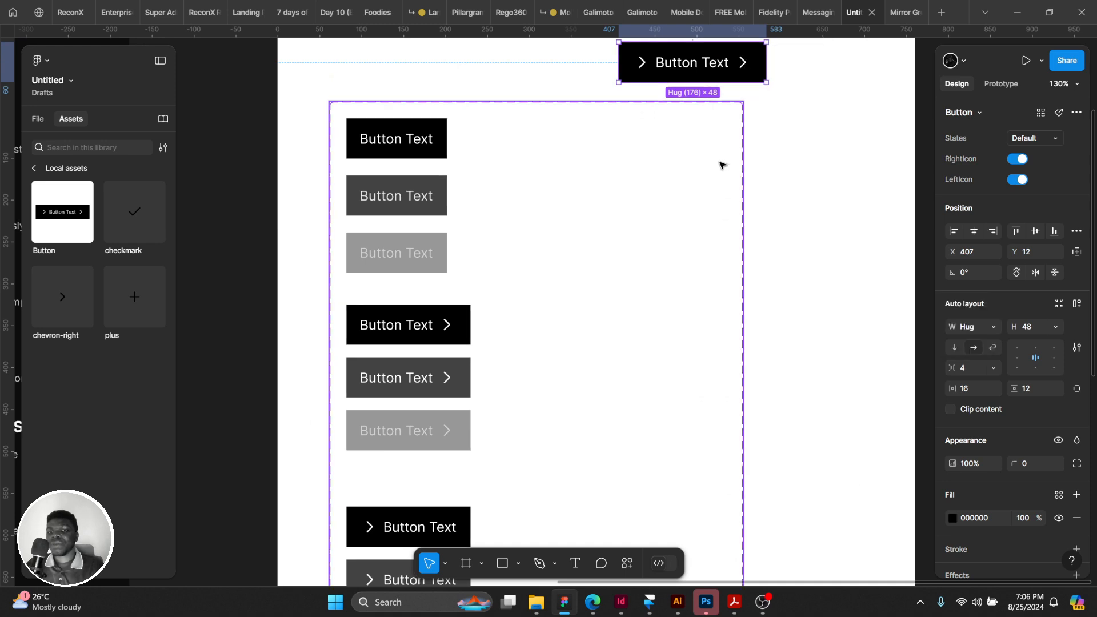
Test the reset Button instance by toggling LeftIcon and RightIcon through their combinations.
click(1017, 179)
click(1022, 158)
click(1013, 180)
click(1015, 160)
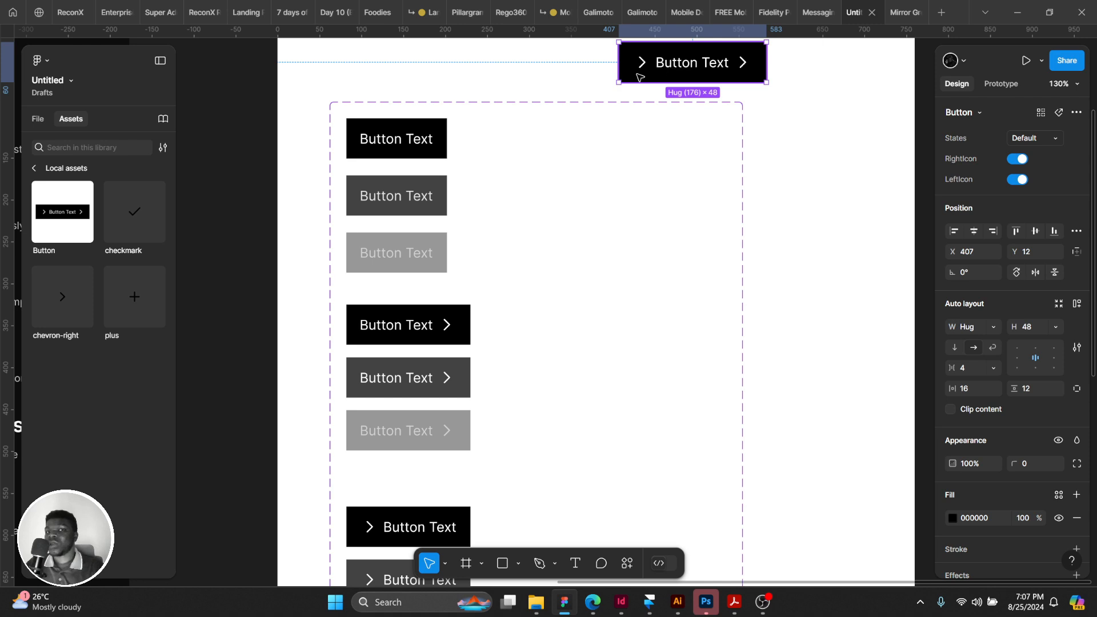
click(1016, 180)
click(1016, 159)
click(1019, 177)
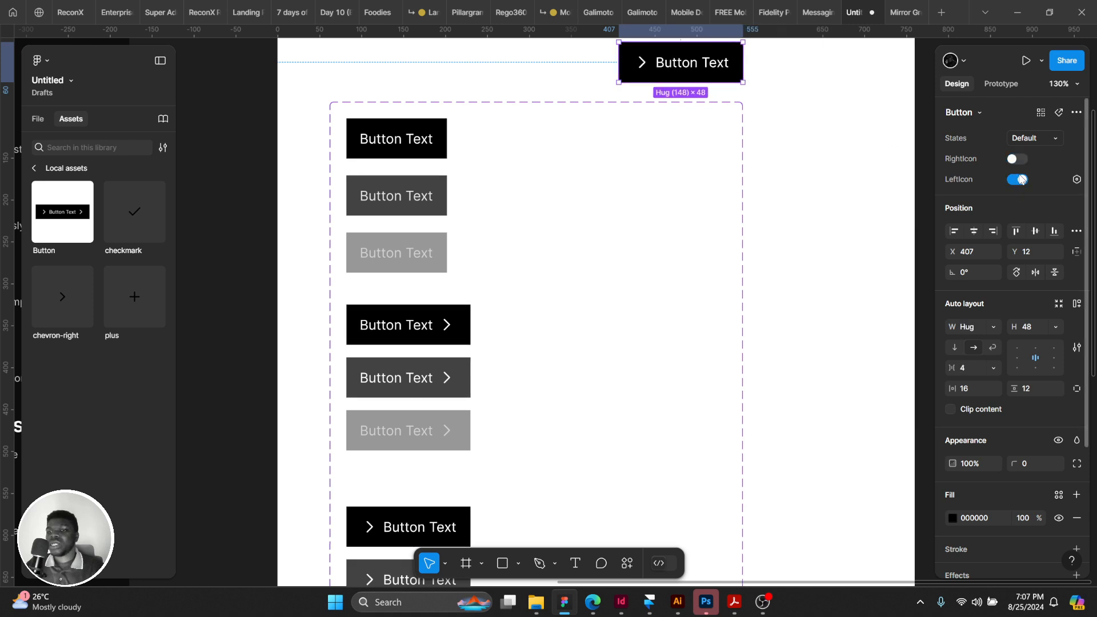
click(1023, 160)
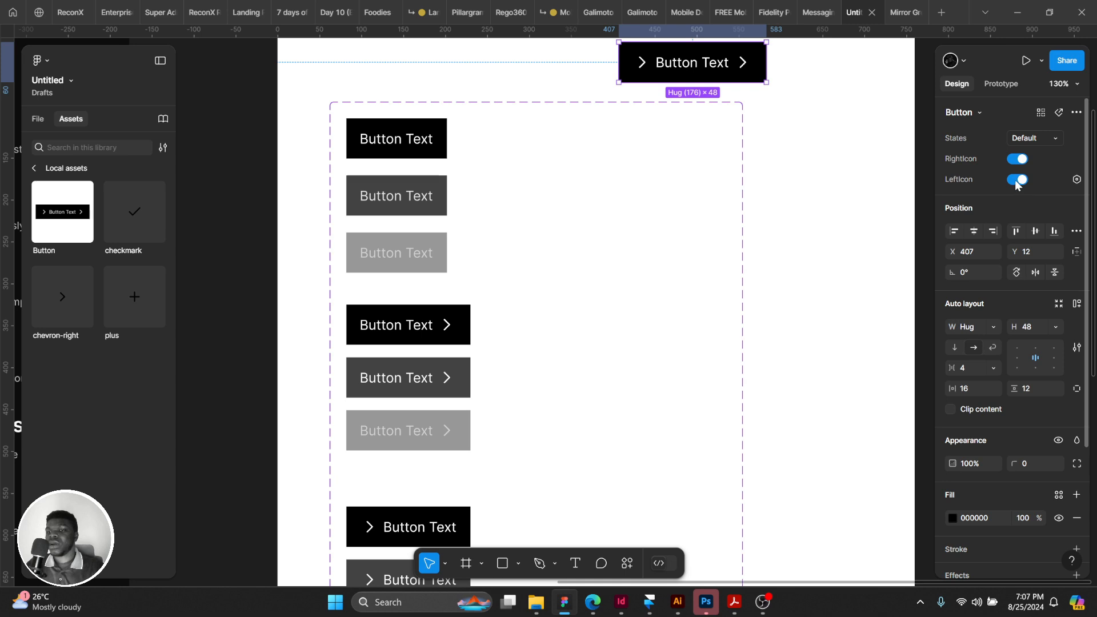
Switch RightIcon and LeftIcon off and back on for the Button instance, comparing each combination with the variants in the set.
click(1017, 181)
click(1017, 159)
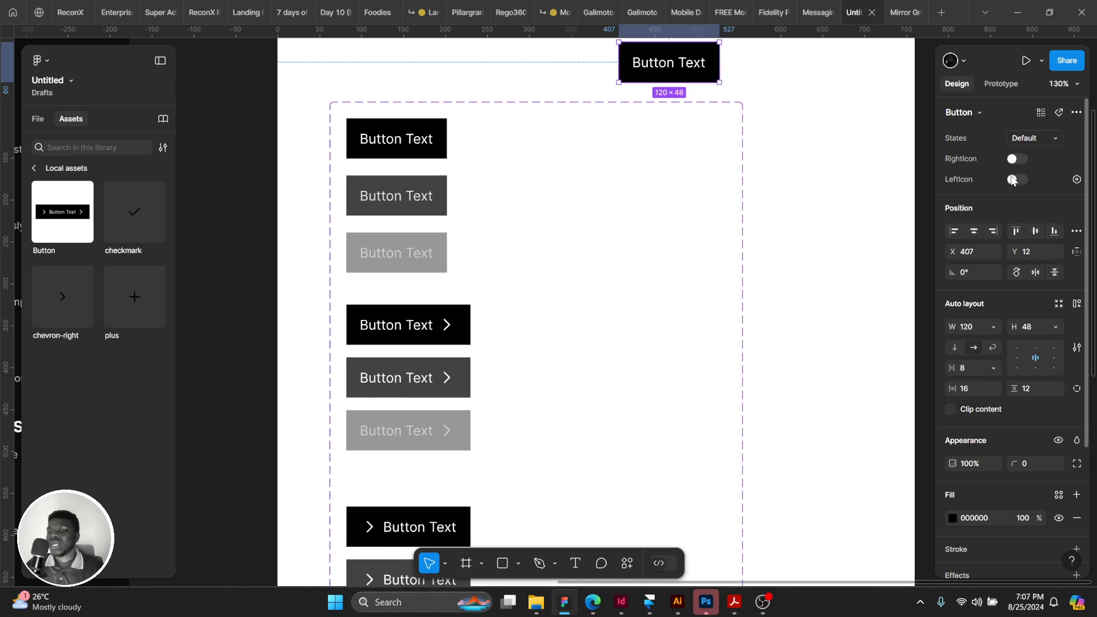
click(1016, 180)
scroll(453, 356, down, 1)
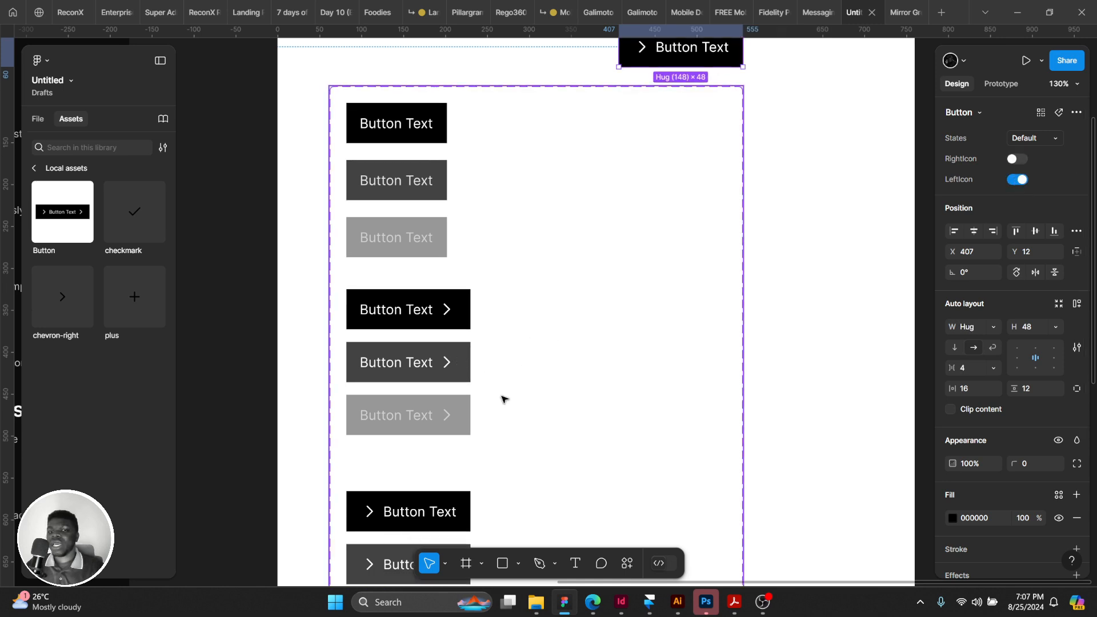
scroll(451, 406, down, 4)
scroll(497, 304, up, 5)
click(1017, 159)
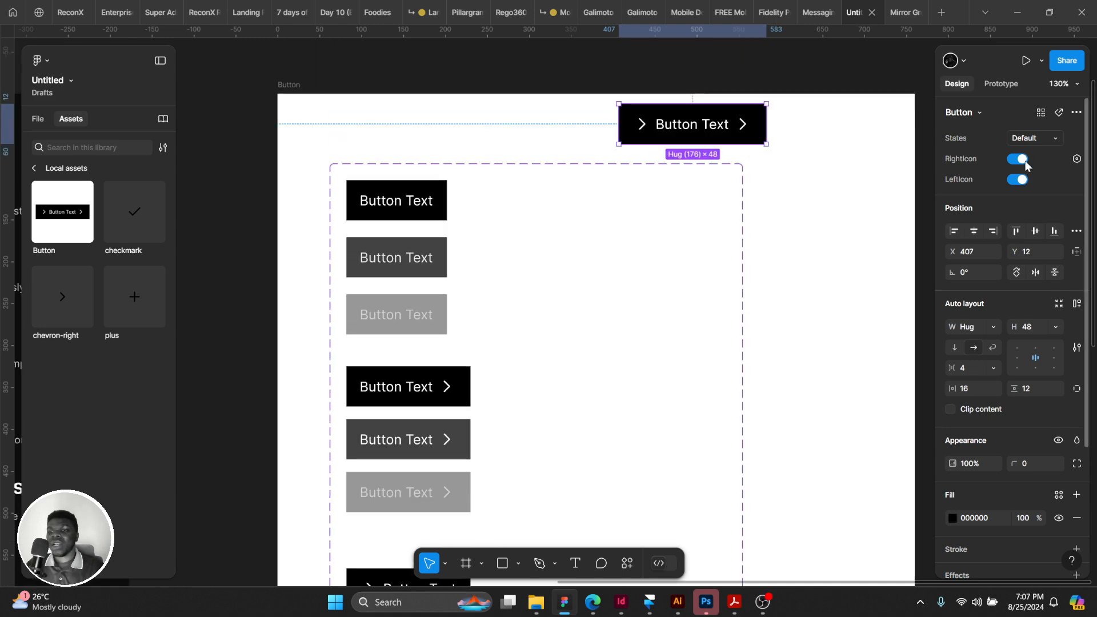
scroll(668, 269, down, 5)
scroll(461, 372, up, 2)
scroll(710, 224, up, 5)
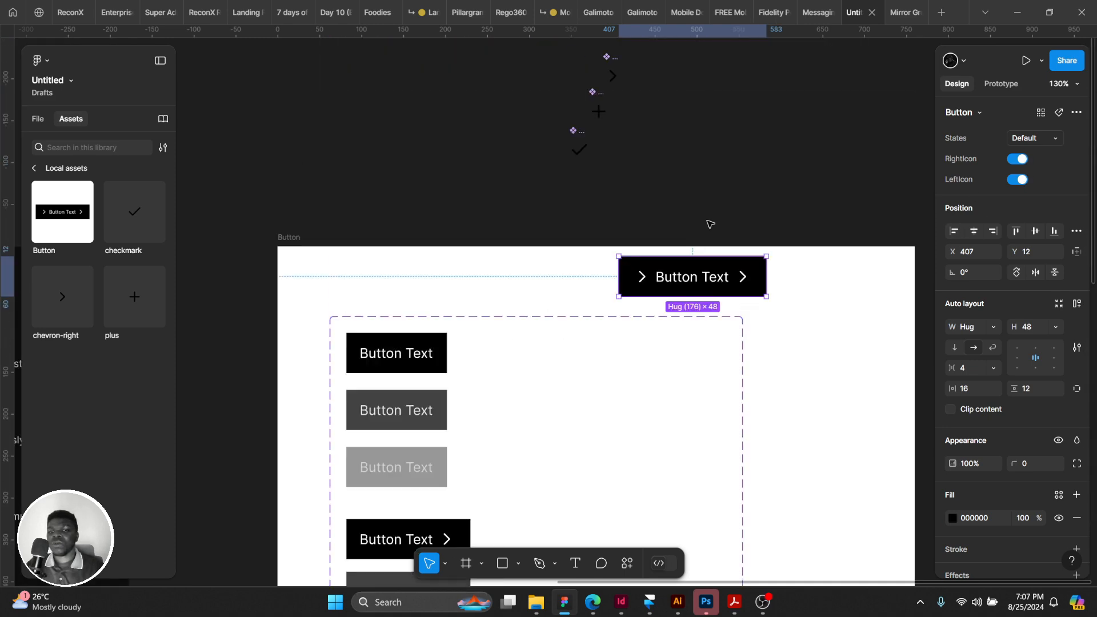
scroll(651, 137, down, 5)
scroll(693, 232, up, 4)
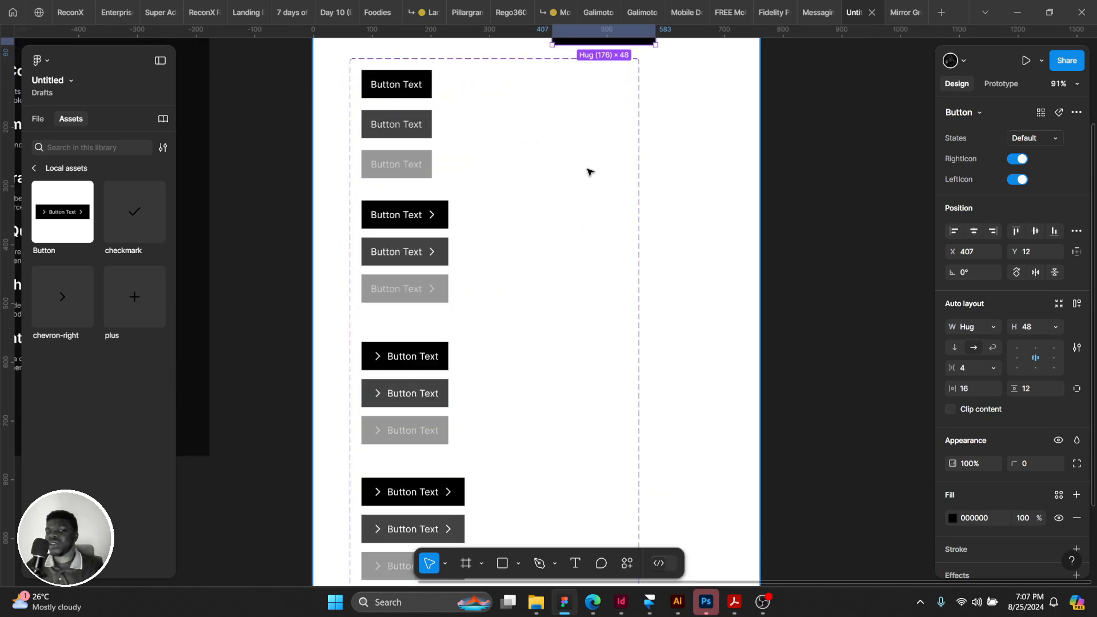
Widen the Button frame to 855 and the component set inside it to 698.
click(693, 221)
right_click(692, 220)
click(573, 234)
scroll(694, 260, down, 3)
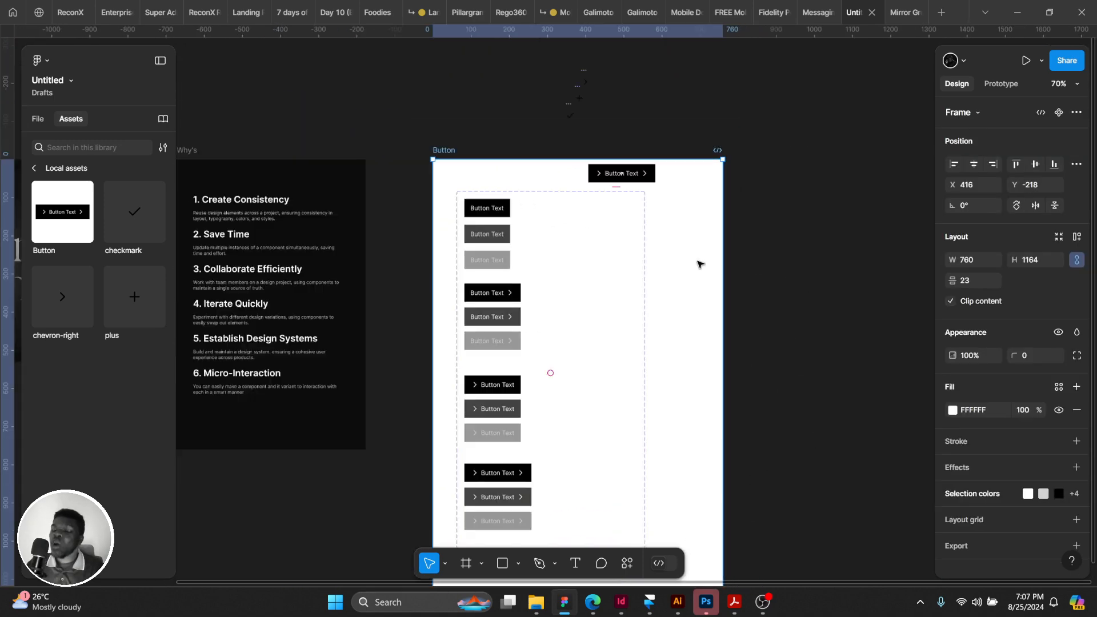
scroll(712, 277, up, 3)
drag(728, 282, 786, 282)
click(573, 247)
scroll(583, 250, down, 5)
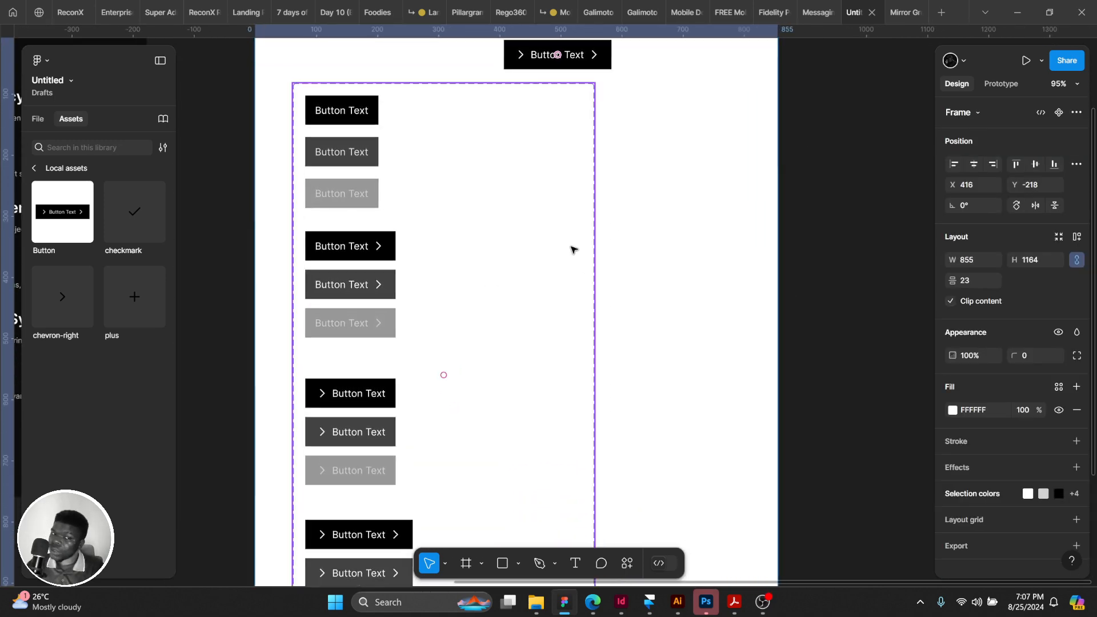
drag(587, 250, 599, 272)
scroll(605, 262, up, 4)
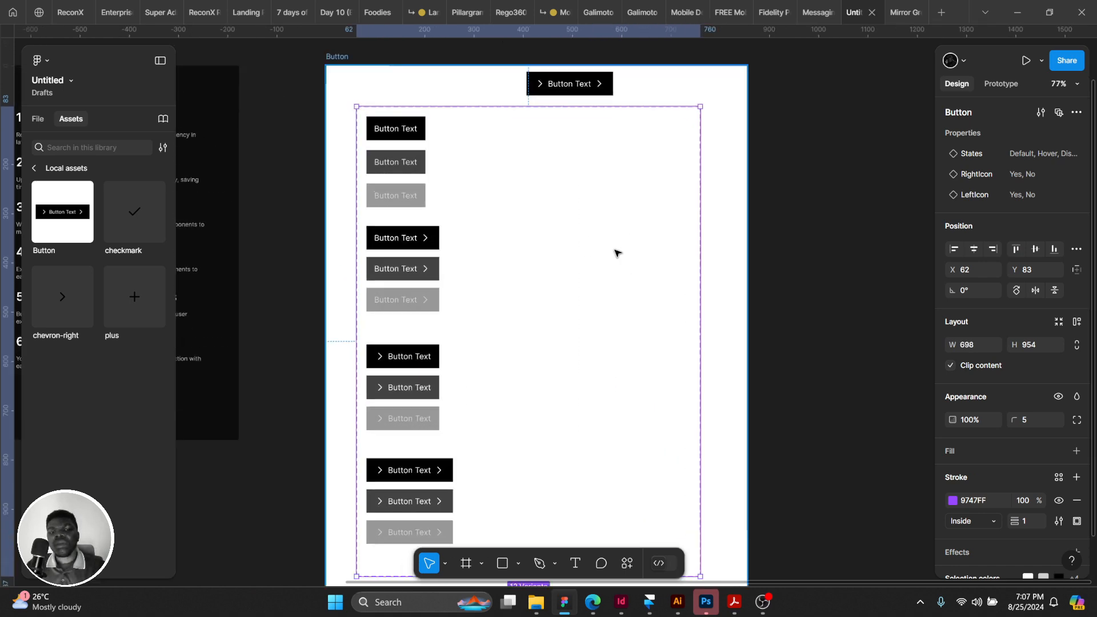
scroll(590, 267, down, 3)
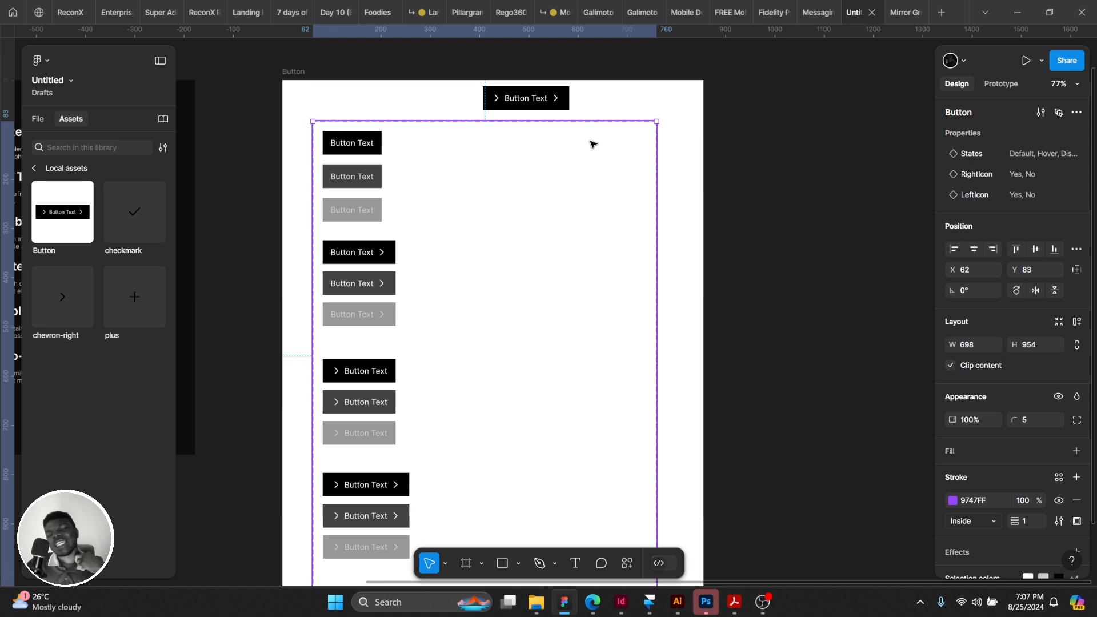
Examine the properties of the Button instance, the component set, and its Default, Hover and Disabled variants that have both icons.
click(558, 97)
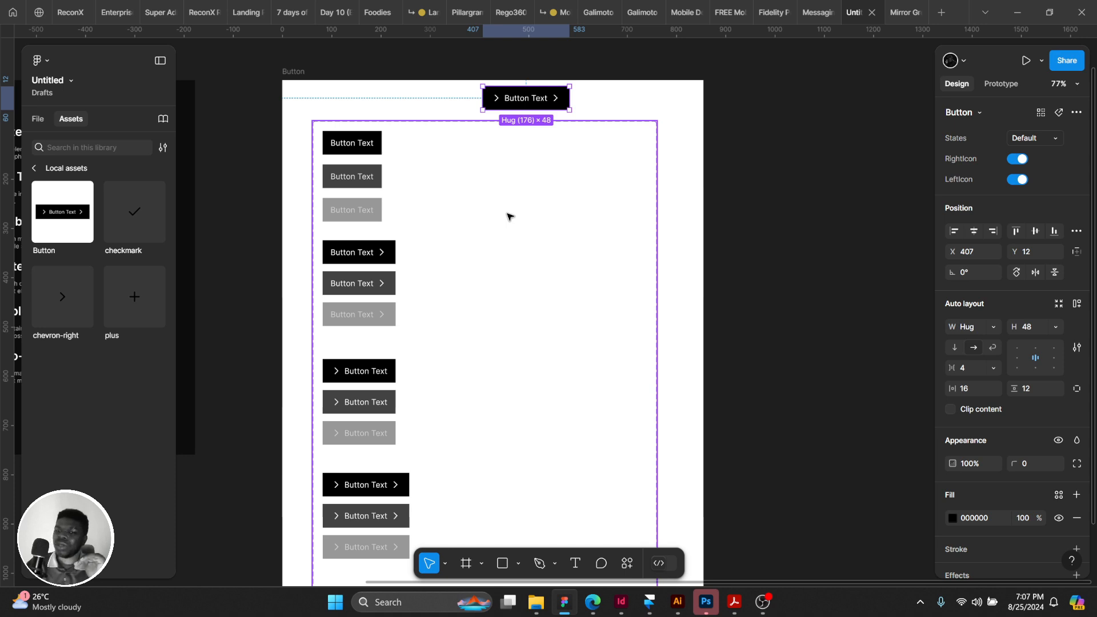
double_click(497, 104)
double_click(557, 102)
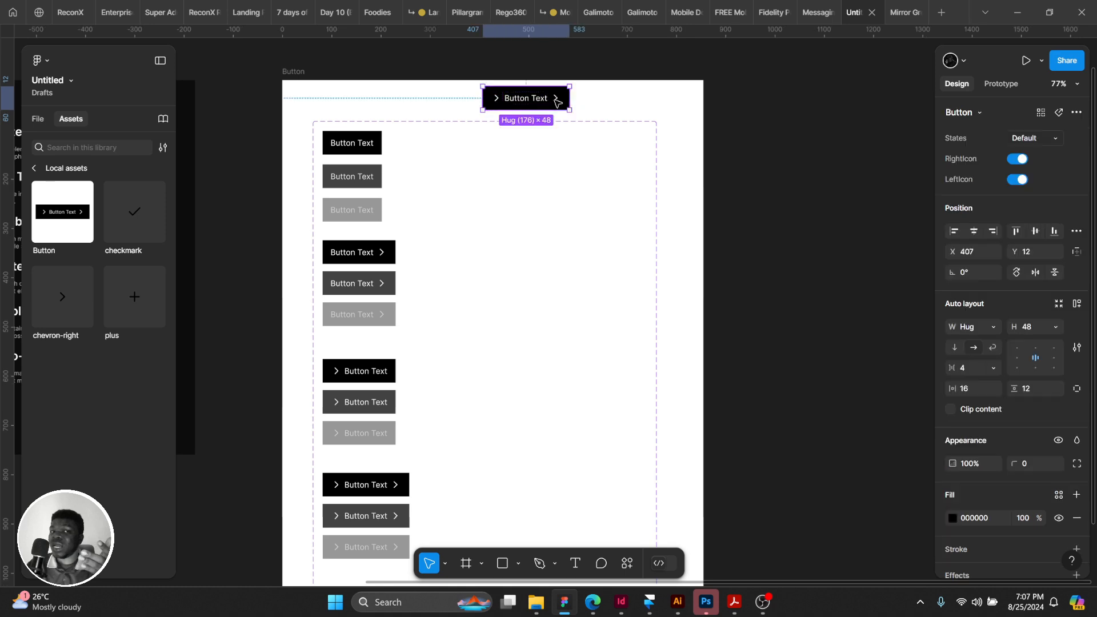
click(537, 279)
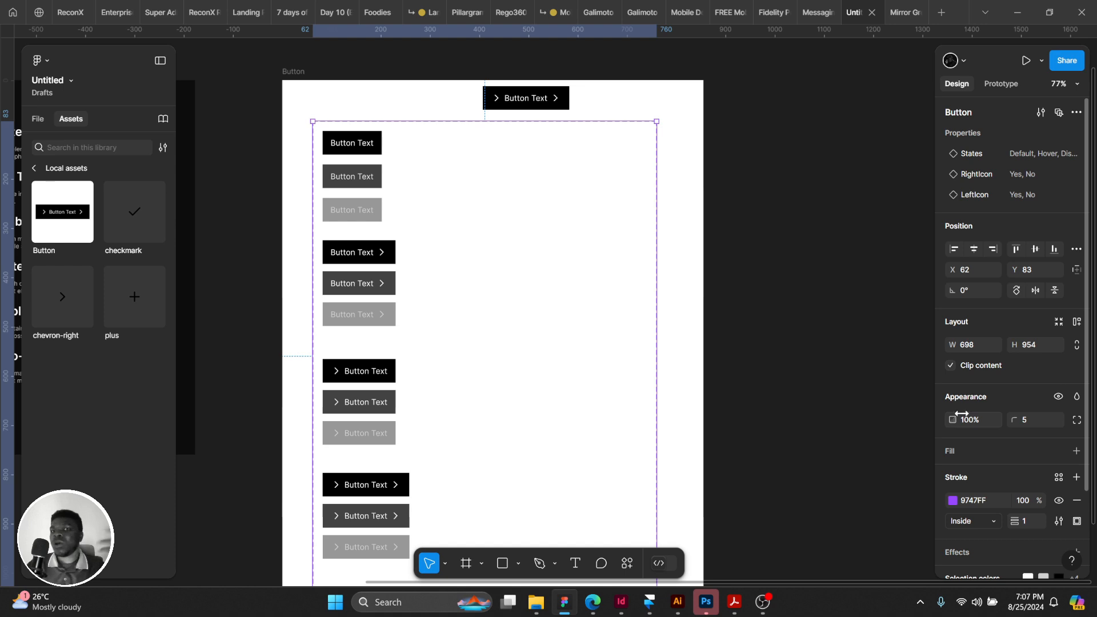
click(496, 103)
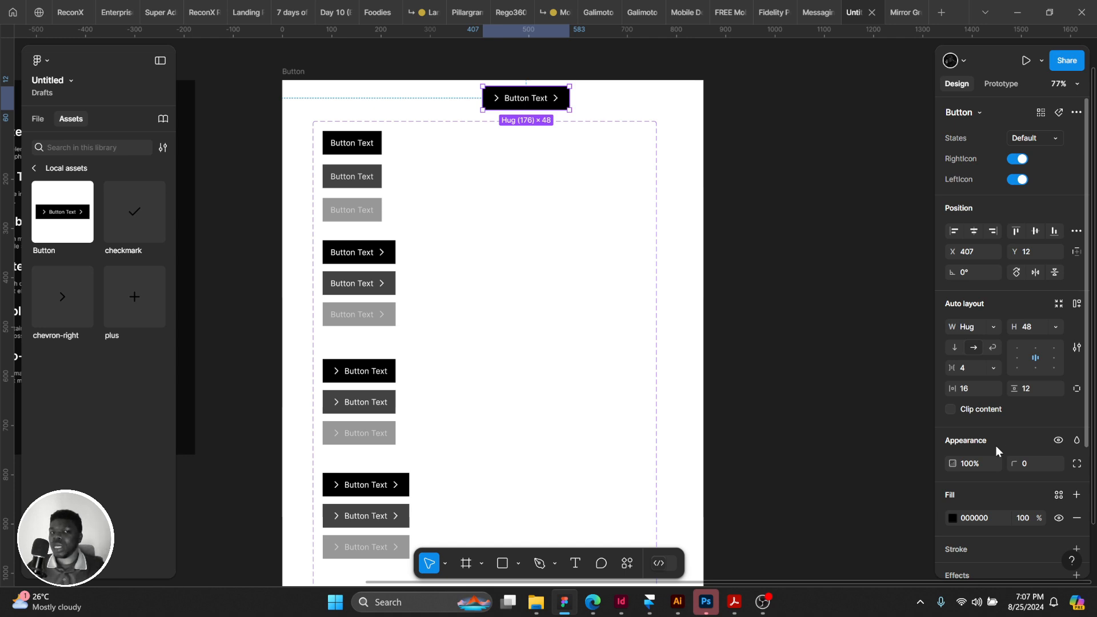
click(612, 287)
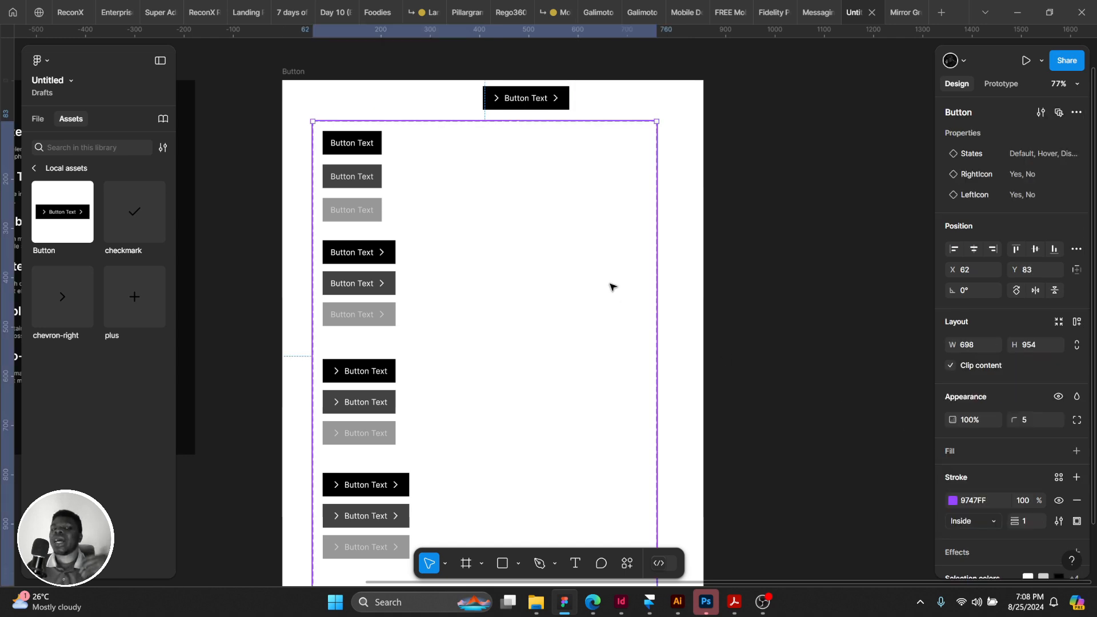
scroll(612, 287, down, 3)
click(374, 333)
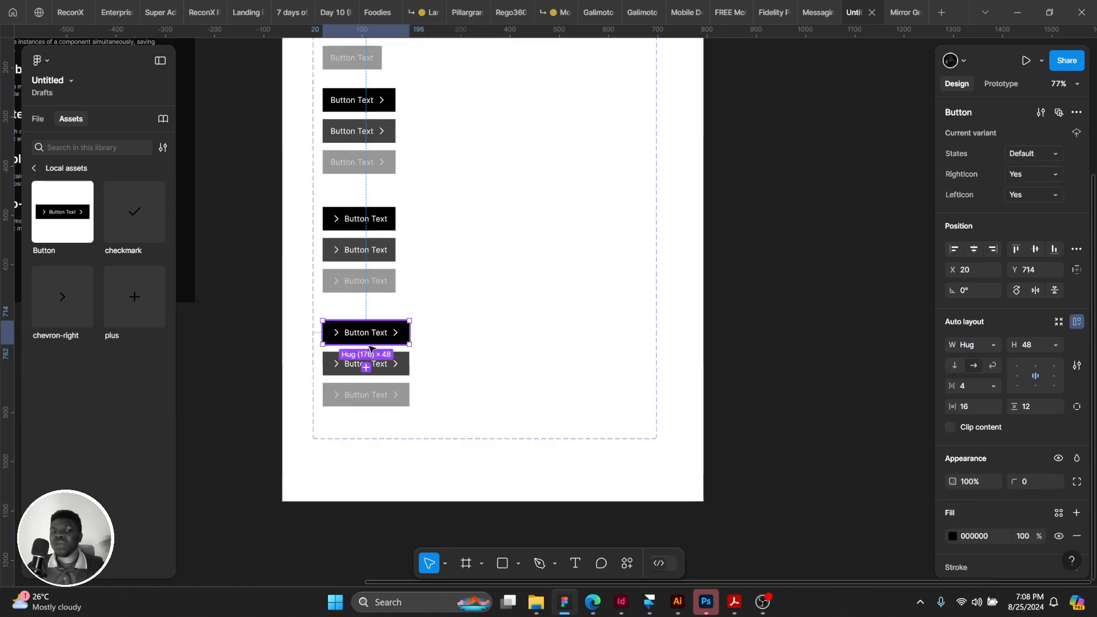
click(377, 368)
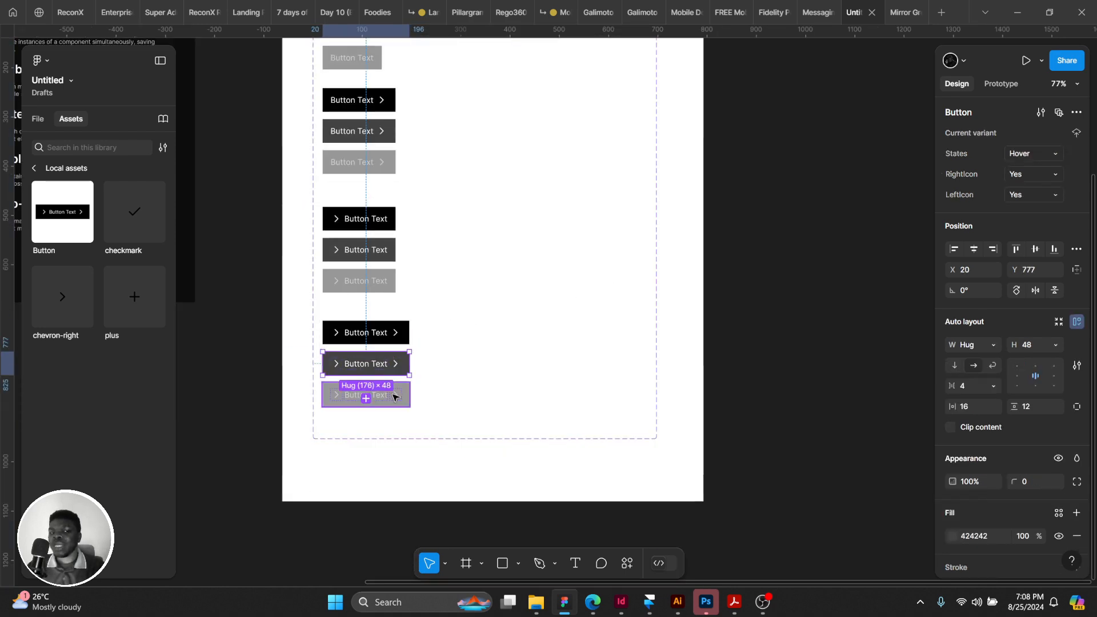
click(382, 394)
drag(514, 365, 467, 493)
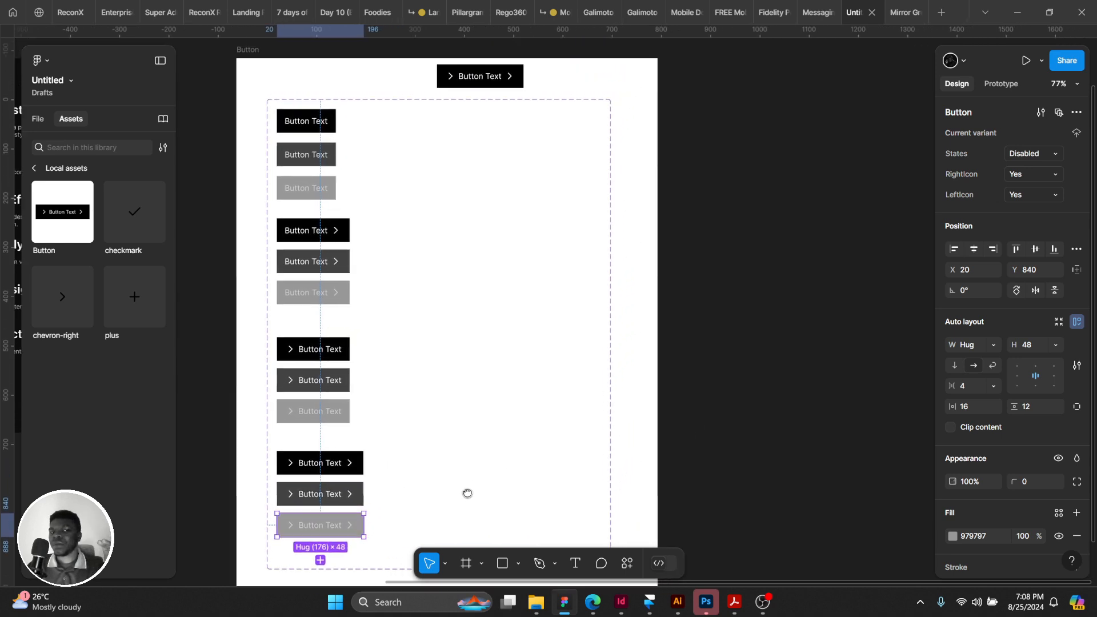
click(467, 493)
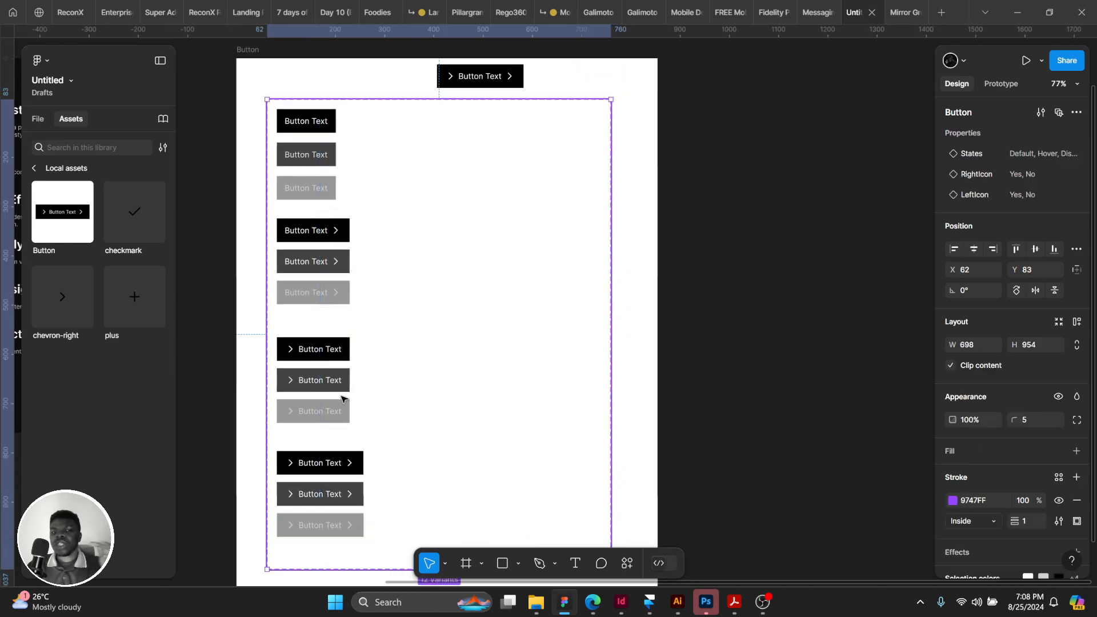
Delete the nine text-only, right-icon and left-icon variants from the Button component set, keeping only those with both icons.
click(326, 420)
shift+click(317, 379)
shift+click(317, 349)
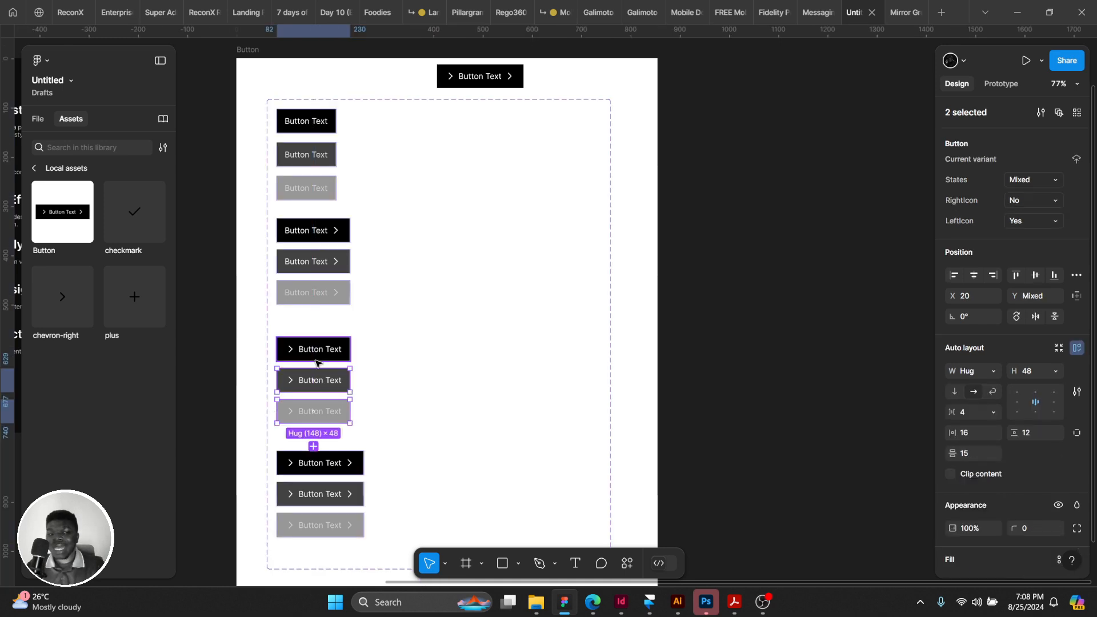
shift+click(313, 293)
shift+click(311, 263)
shift+click(308, 230)
shift+click(308, 189)
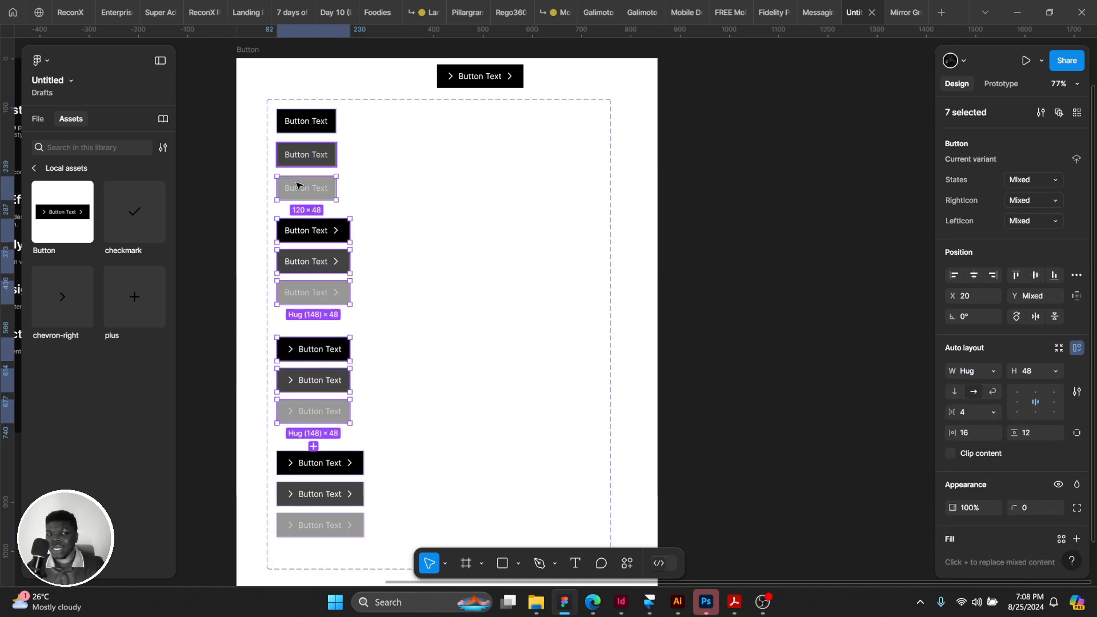
shift+click(308, 155)
shift+click(309, 121)
key(Delete)
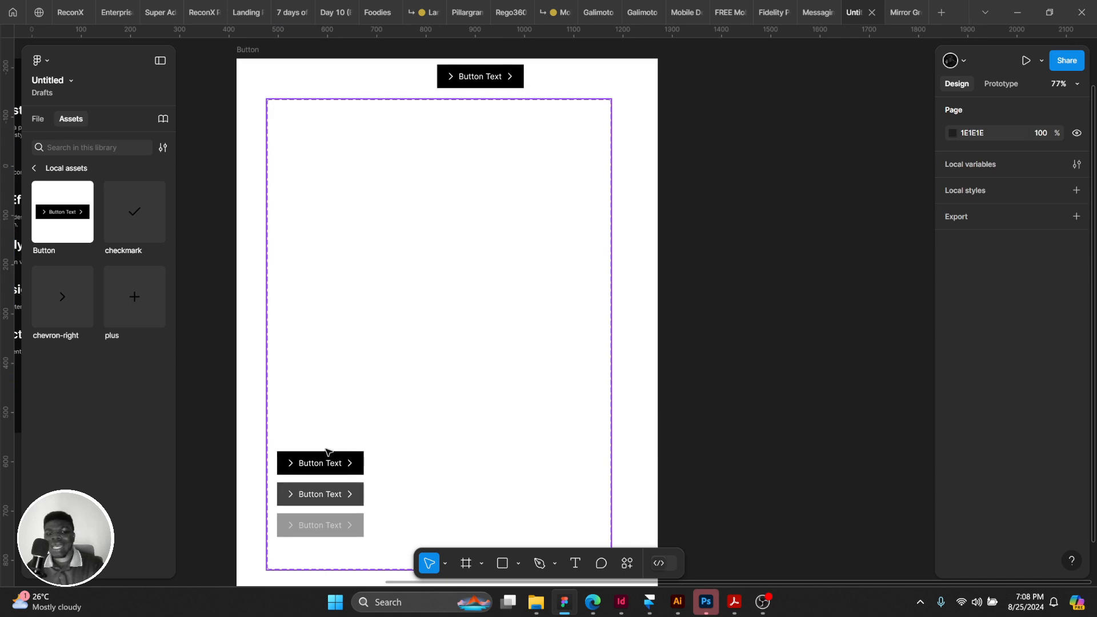
Move the three remaining both-icon variants together to the upper end of the component set.
double_click(328, 468)
key(ctrl+a)
drag(321, 486, 295, 146)
scroll(300, 131, up, 3)
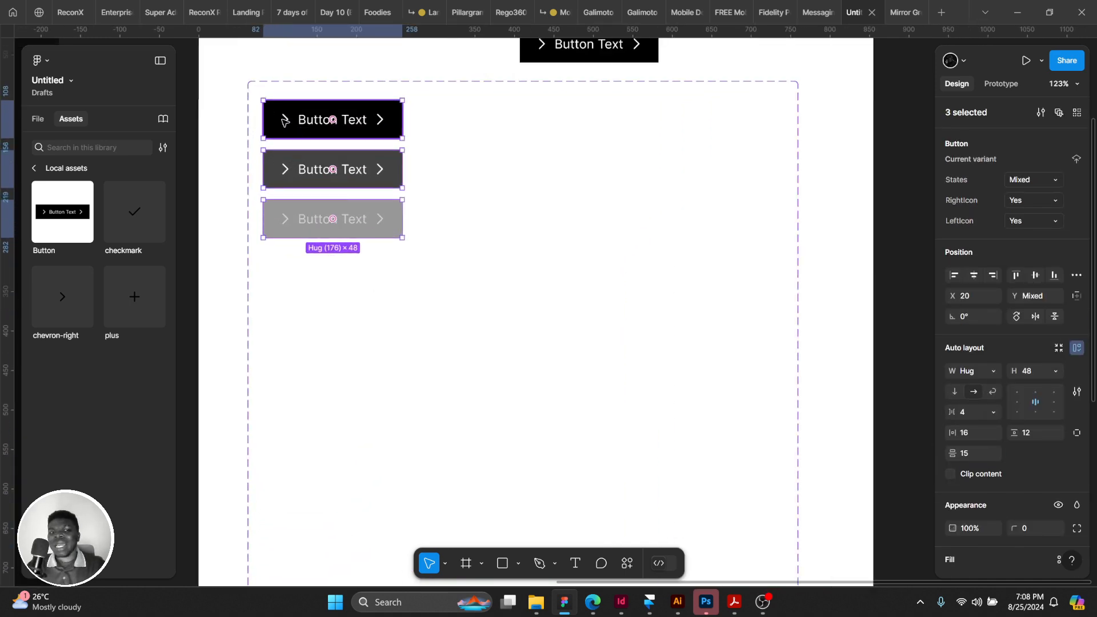
ctrl+click(285, 120)
ctrl+shift+click(285, 169)
ctrl+shift+click(284, 219)
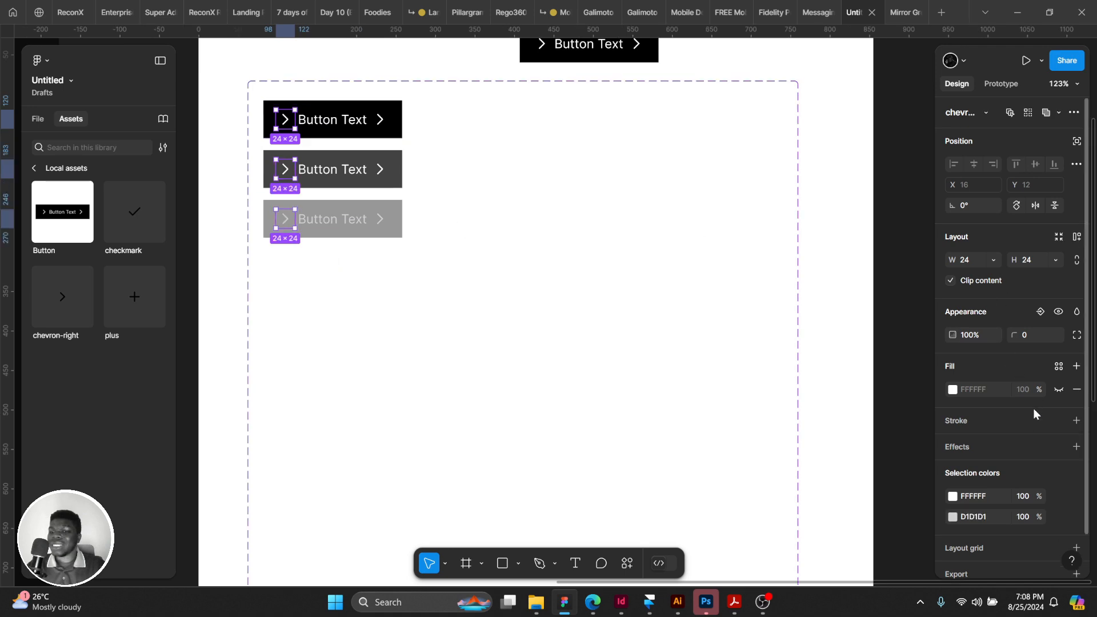
click(1040, 311)
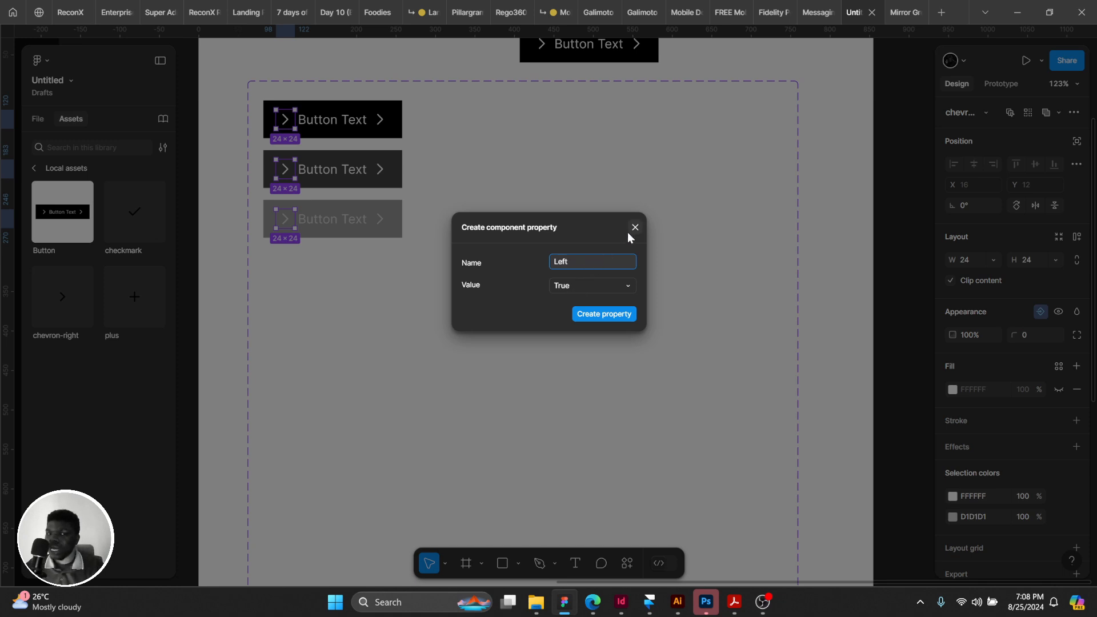
key(Return)
click(1073, 112)
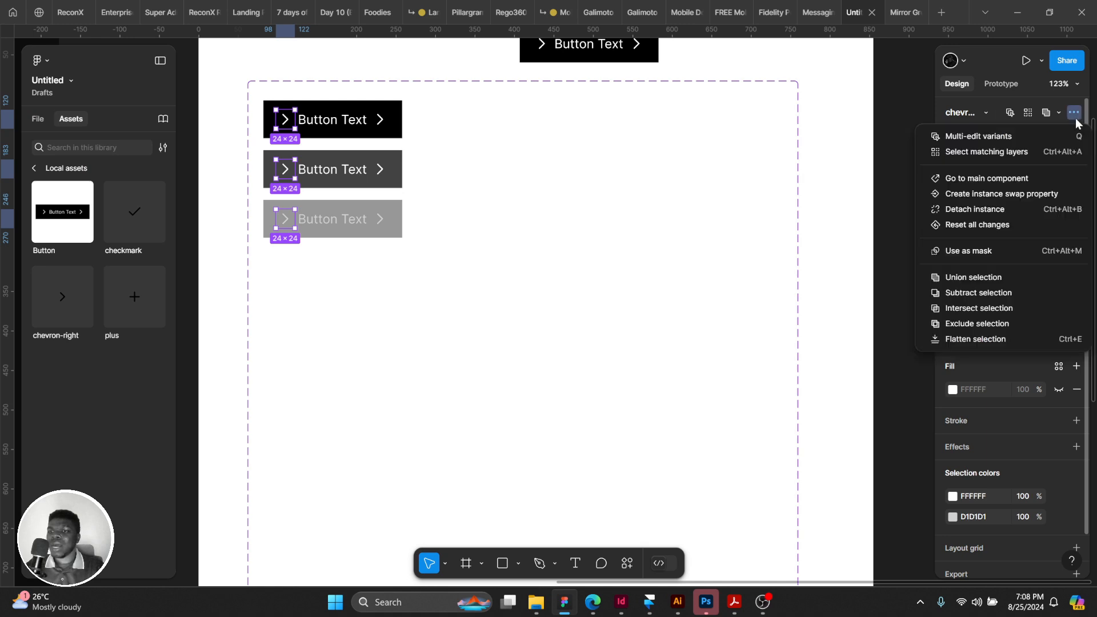
click(1009, 103)
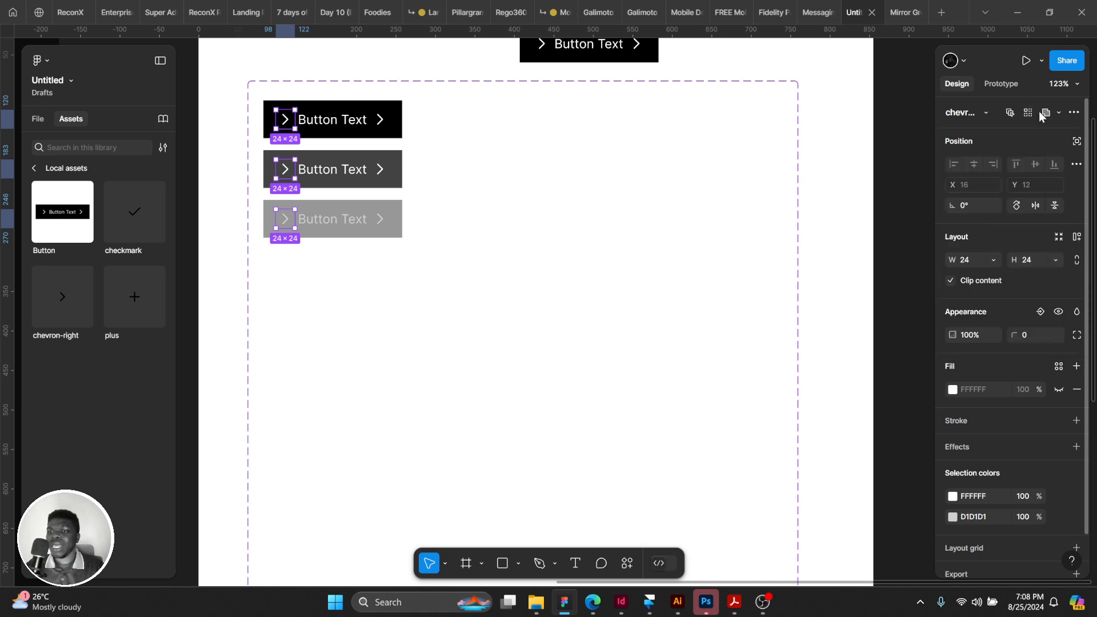
Create a Boolean property named LeftIcon with the value True on the Button component set.
click(482, 130)
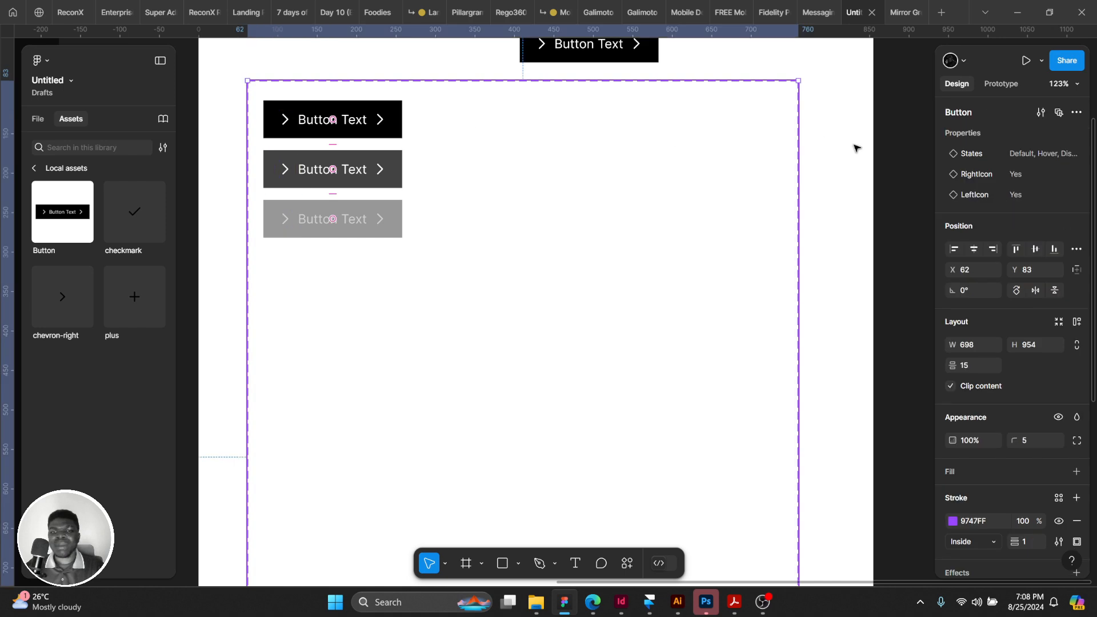
click(1056, 113)
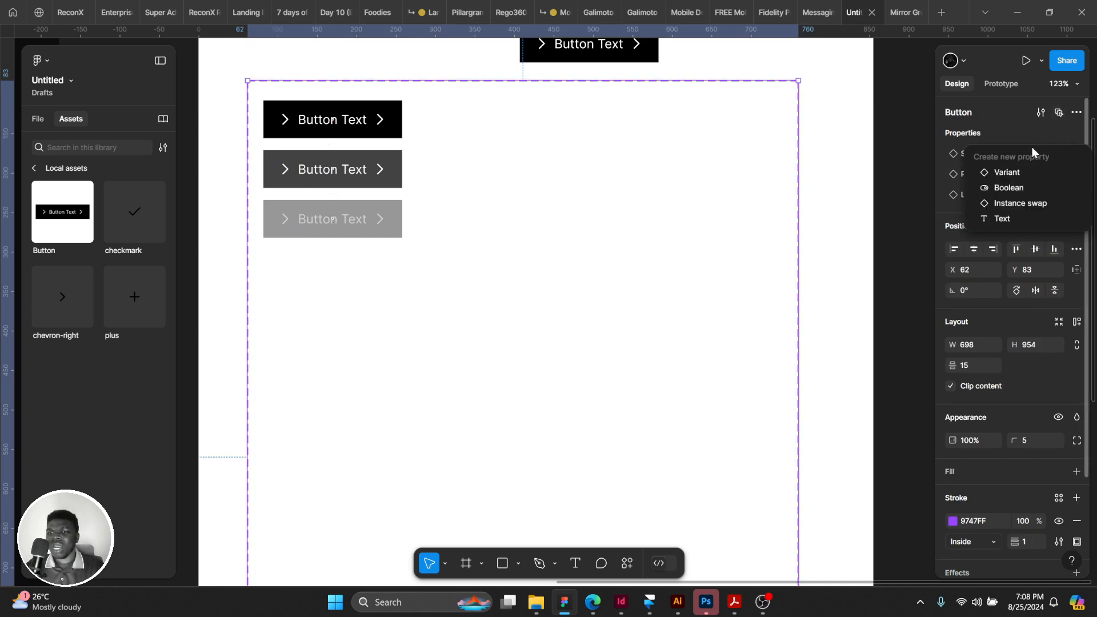
click(1007, 187)
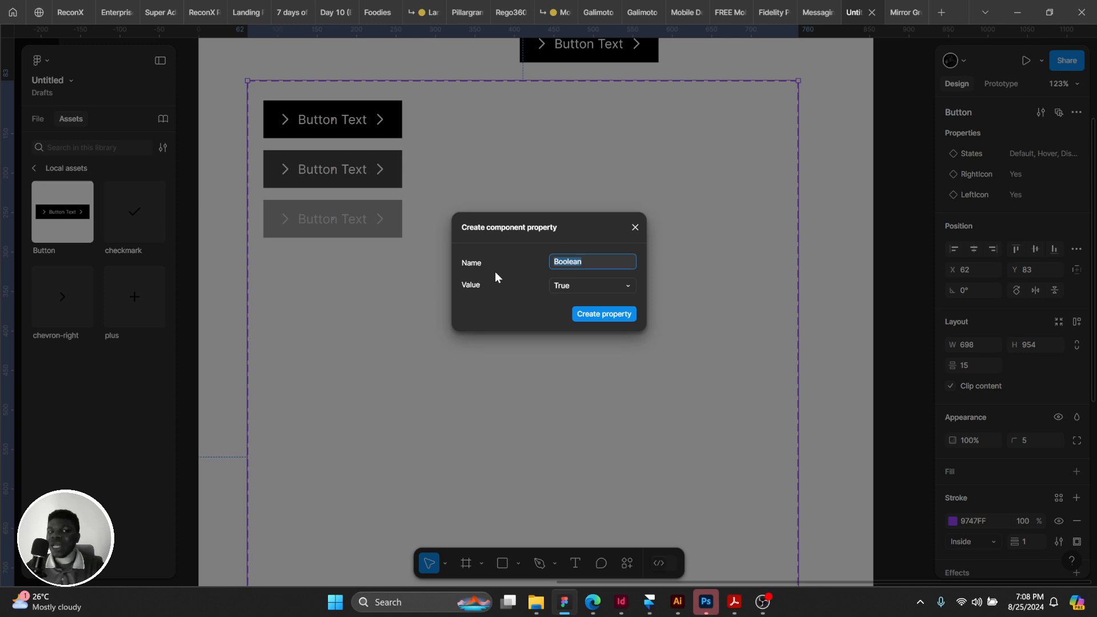
text(LeftIcon)
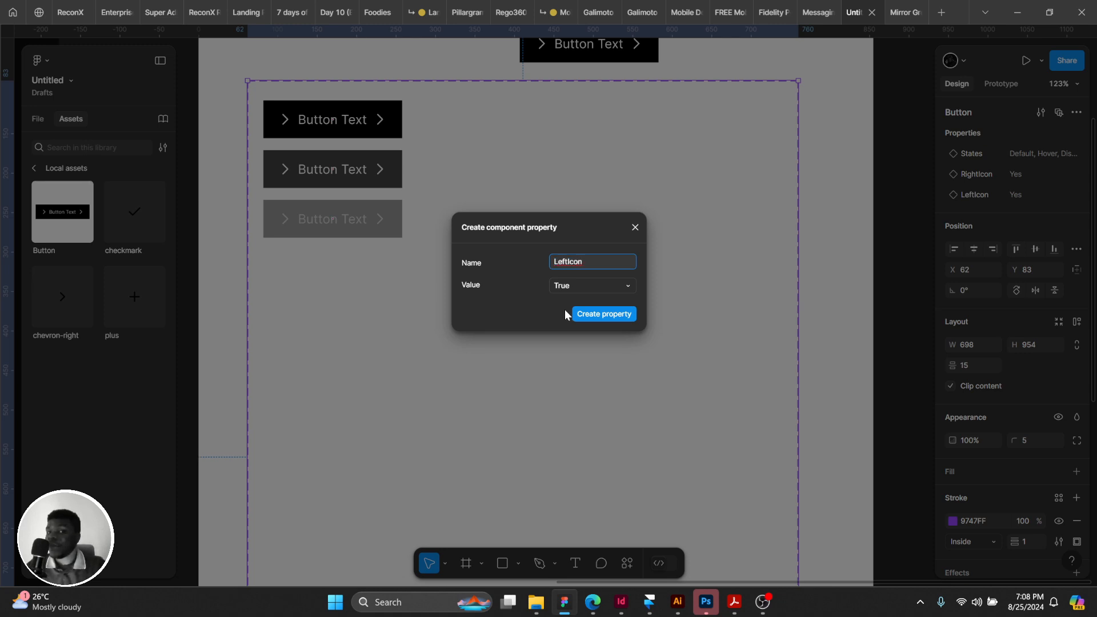
click(580, 315)
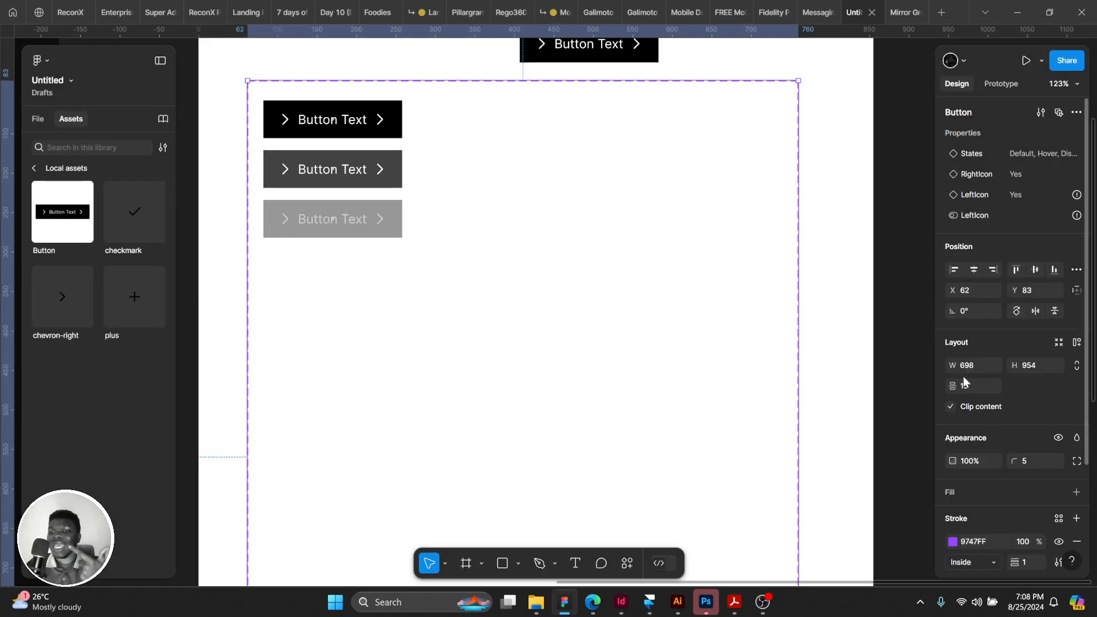
Delete the RightIcon and LeftIcon variant properties from the Button component set, keeping the Boolean LeftIcon property.
double_click(314, 128)
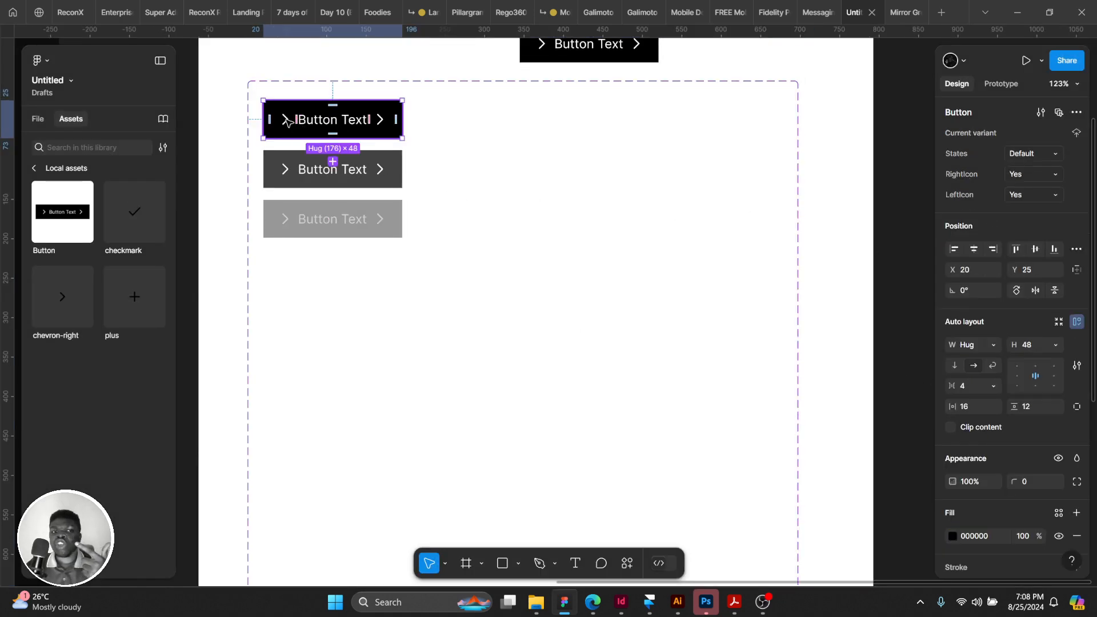
double_click(287, 121)
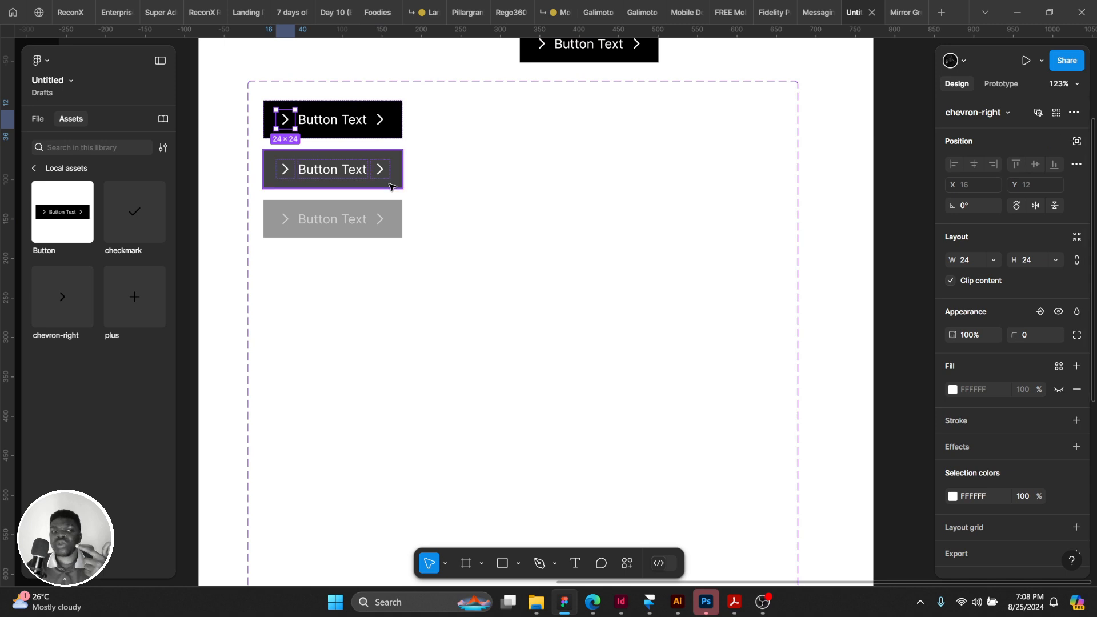
click(729, 147)
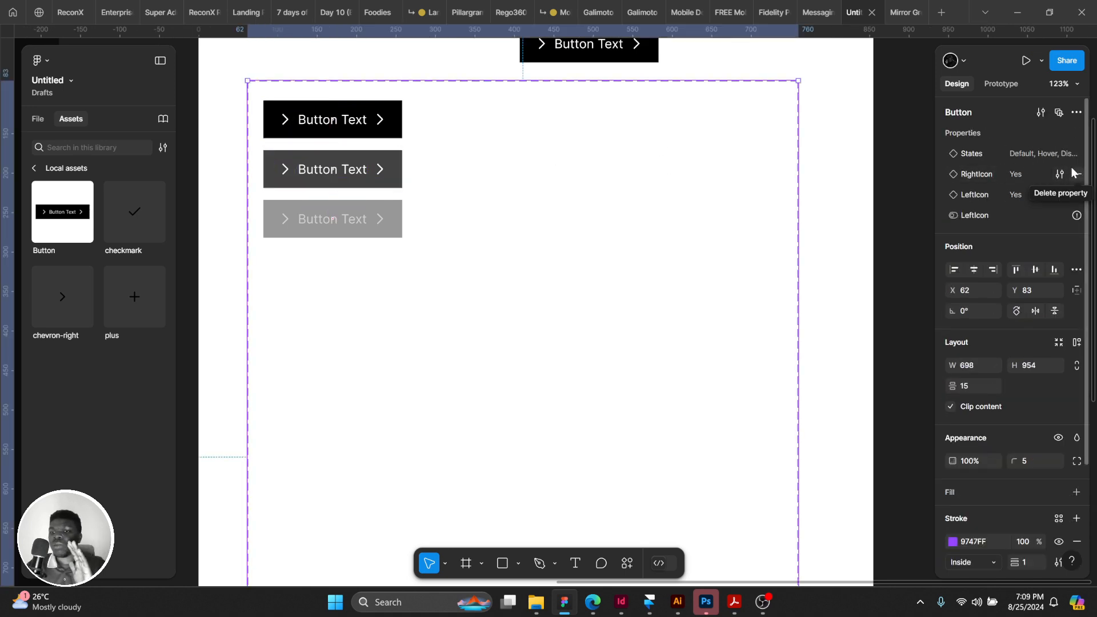
click(1072, 173)
click(1066, 174)
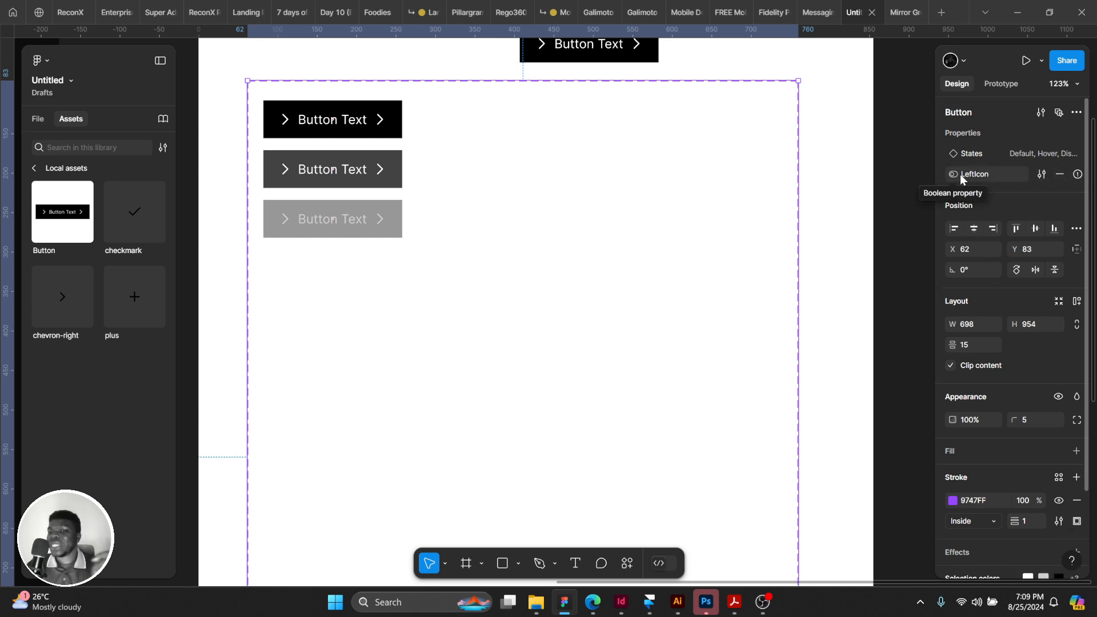
Link the visibility of the left chevron icons in the Default, Hover and Disabled button variants to the LeftIcon property.
double_click(278, 128)
double_click(280, 128)
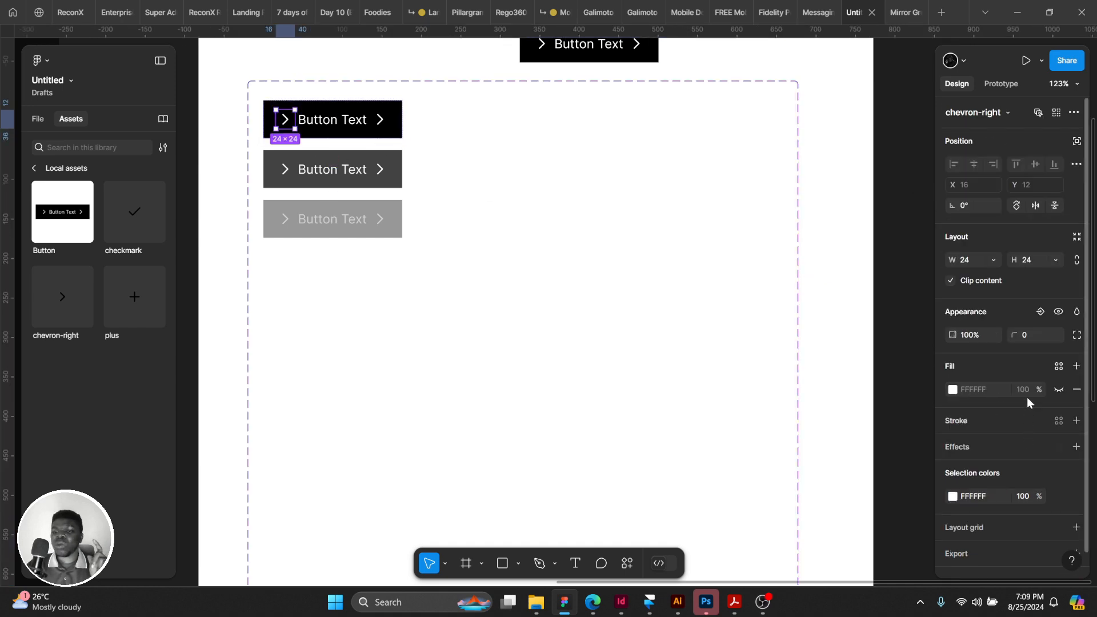
click(1041, 312)
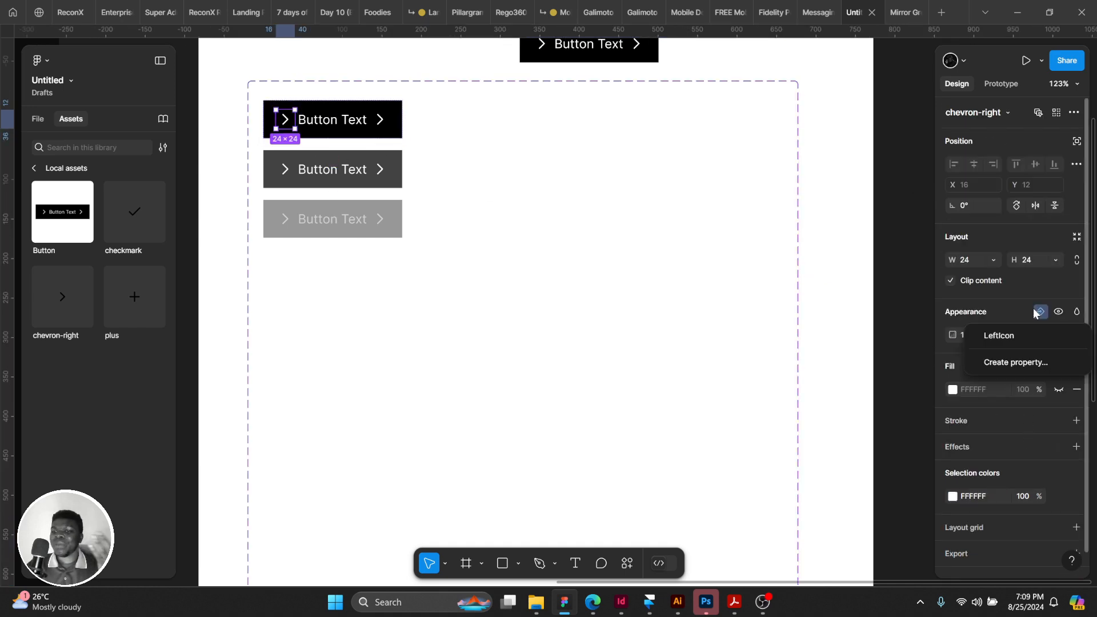
click(1015, 335)
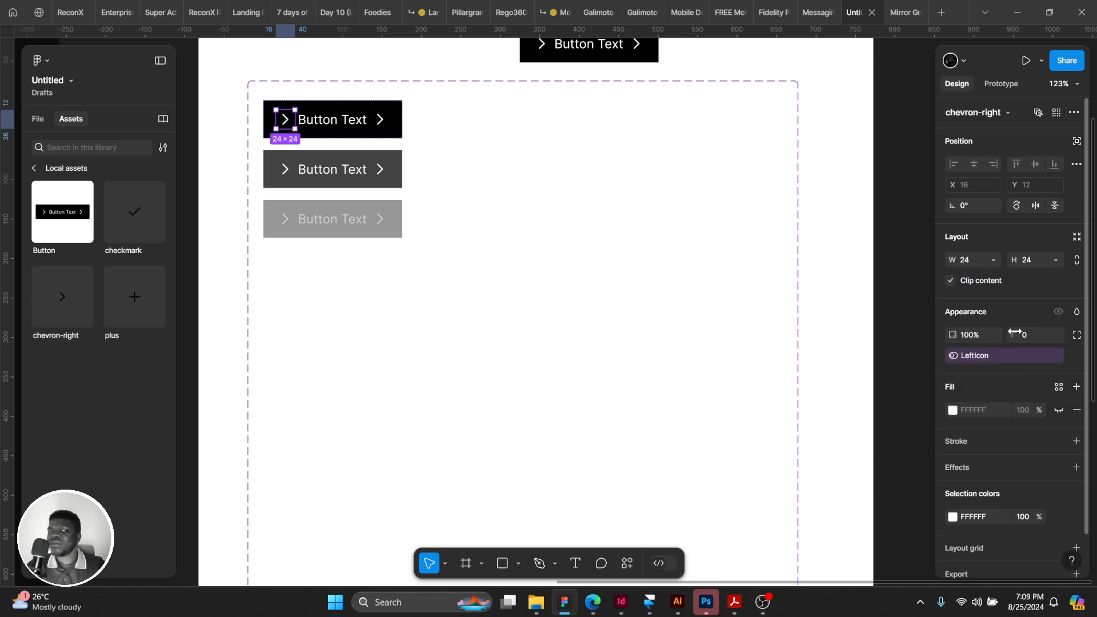
click(286, 172)
shift+click(285, 219)
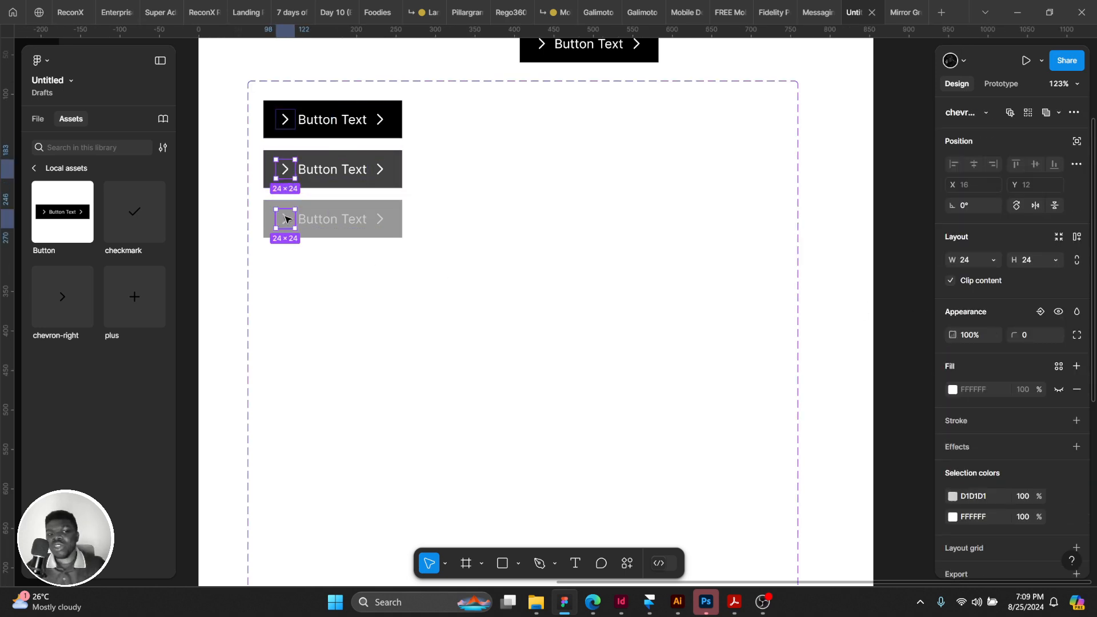
click(1041, 312)
click(975, 335)
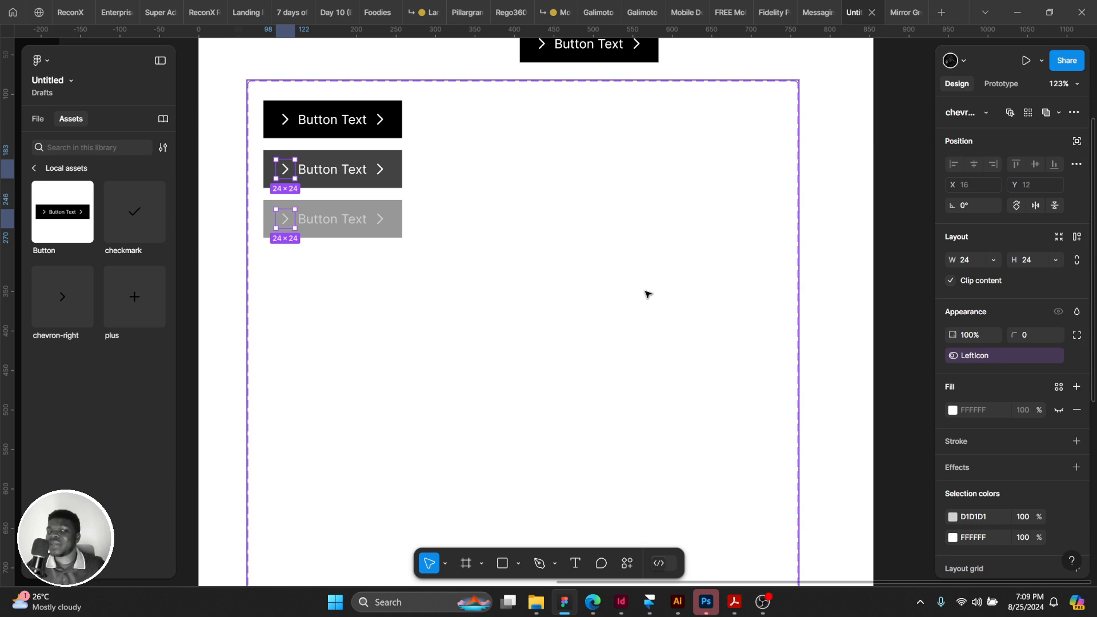
Test the LeftIcon property on the button instance above the component set by switching it off and back on.
scroll(644, 292, up, 2)
click(621, 87)
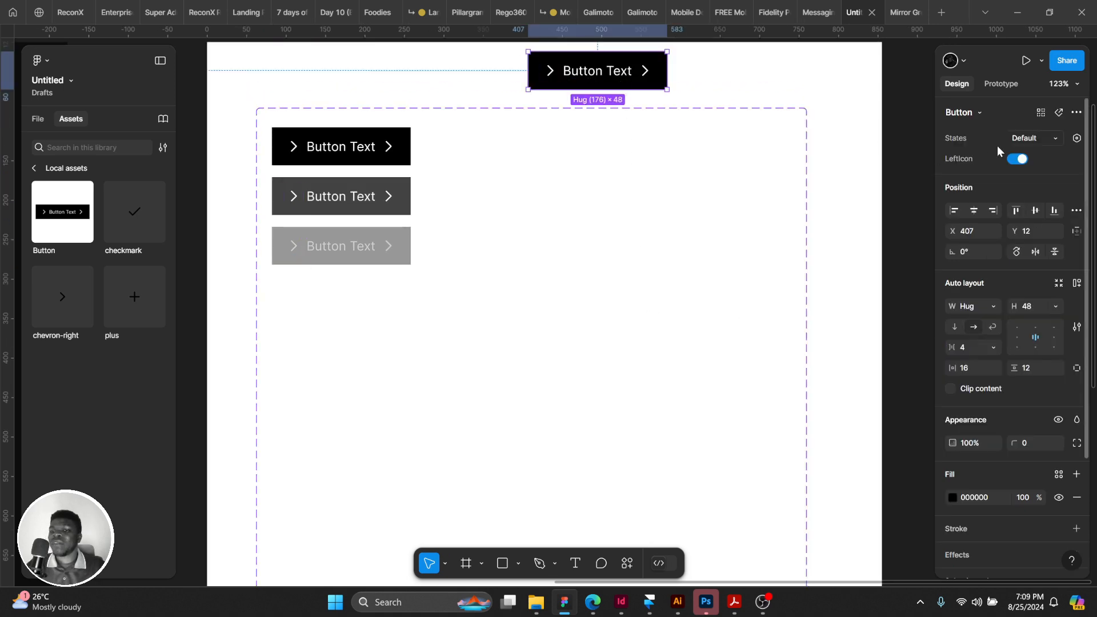
click(1017, 158)
click(1020, 159)
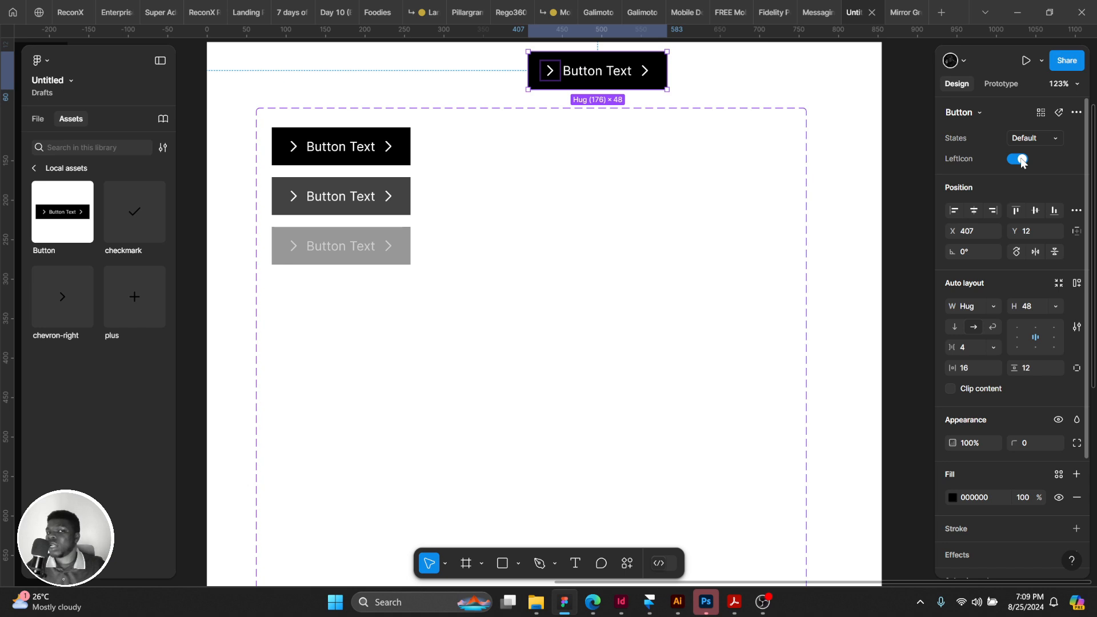
Create a Boolean property named RightIcon with the value True for the visibility of the three variants' right chevron icons.
double_click(392, 147)
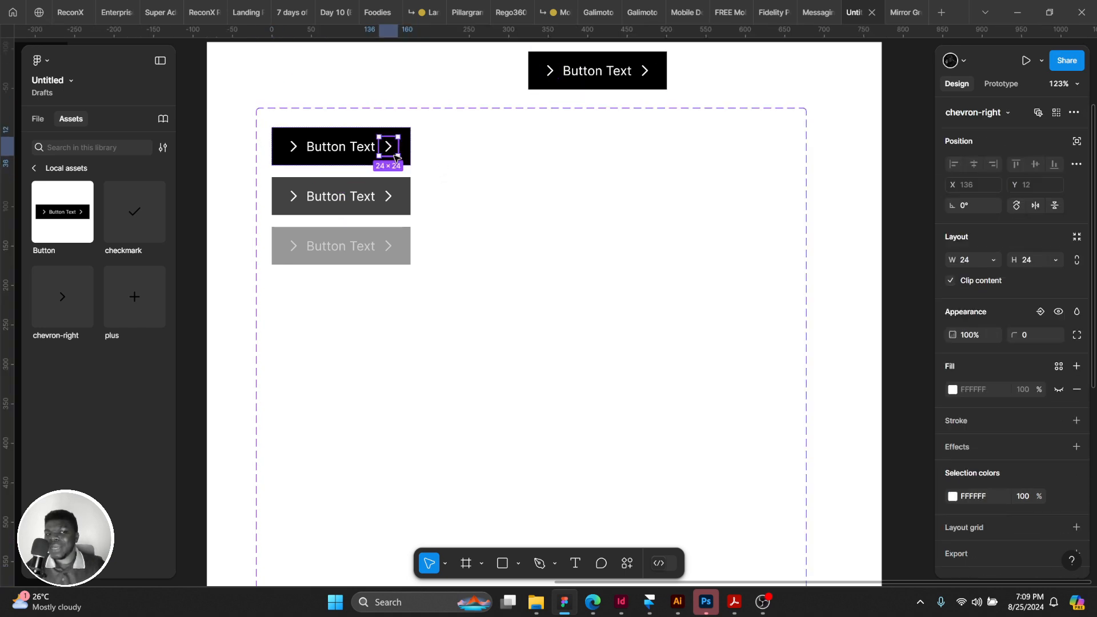
shift+click(389, 196)
shift+click(389, 246)
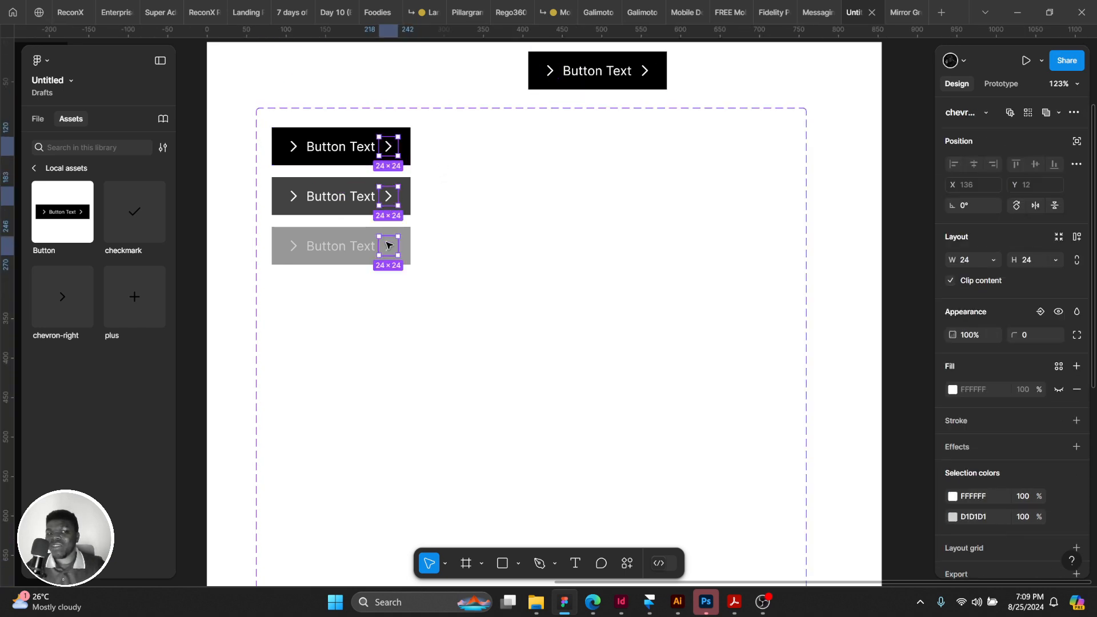
click(1039, 313)
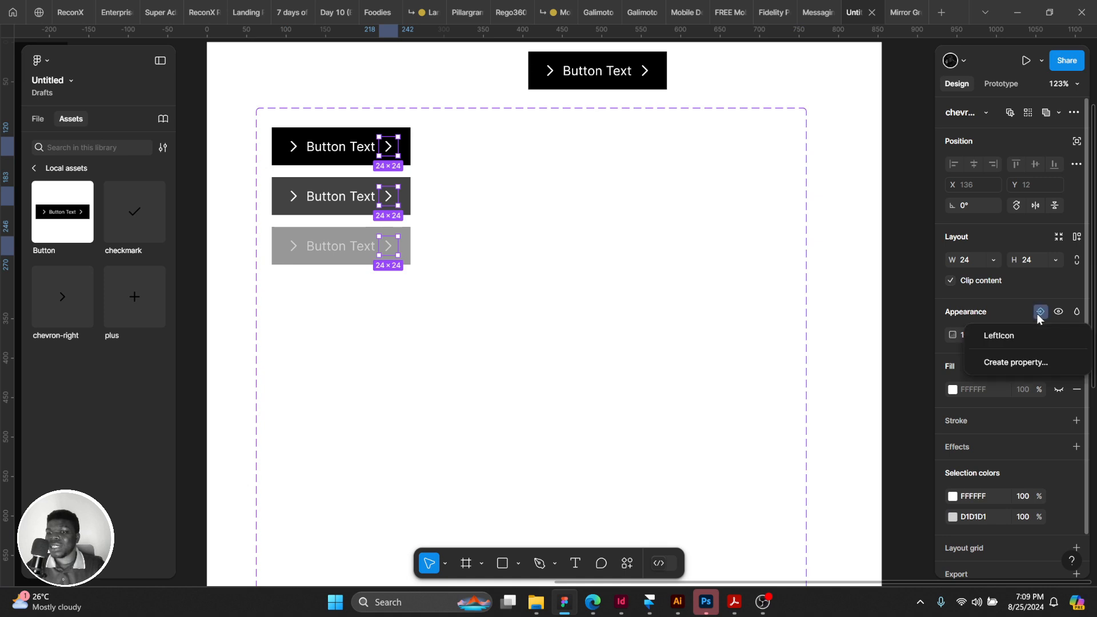
click(1003, 361)
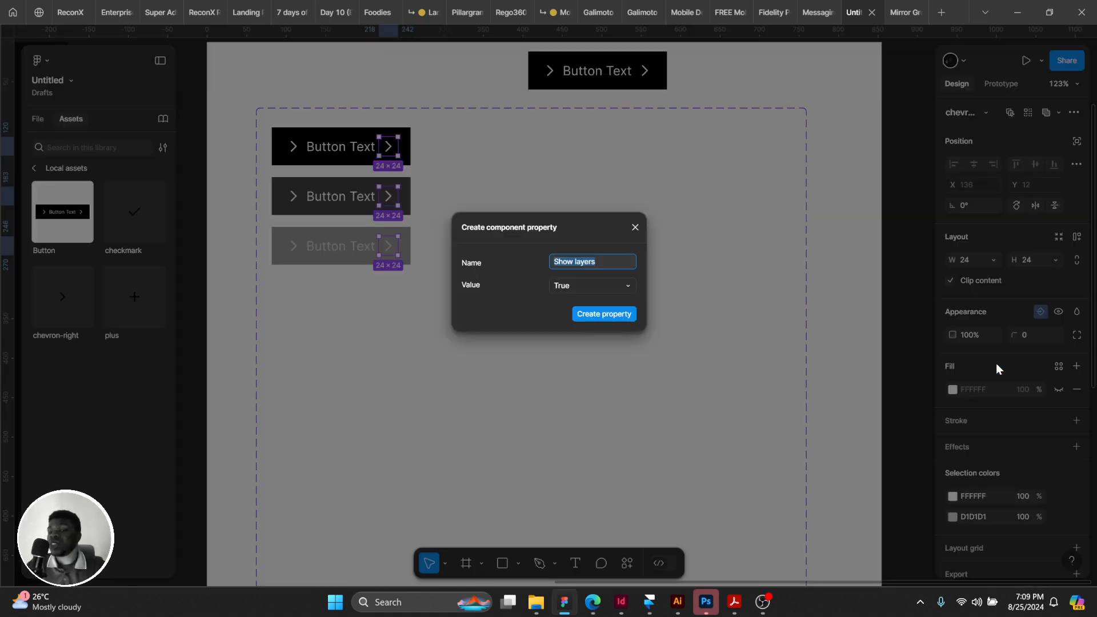
text(zrig)
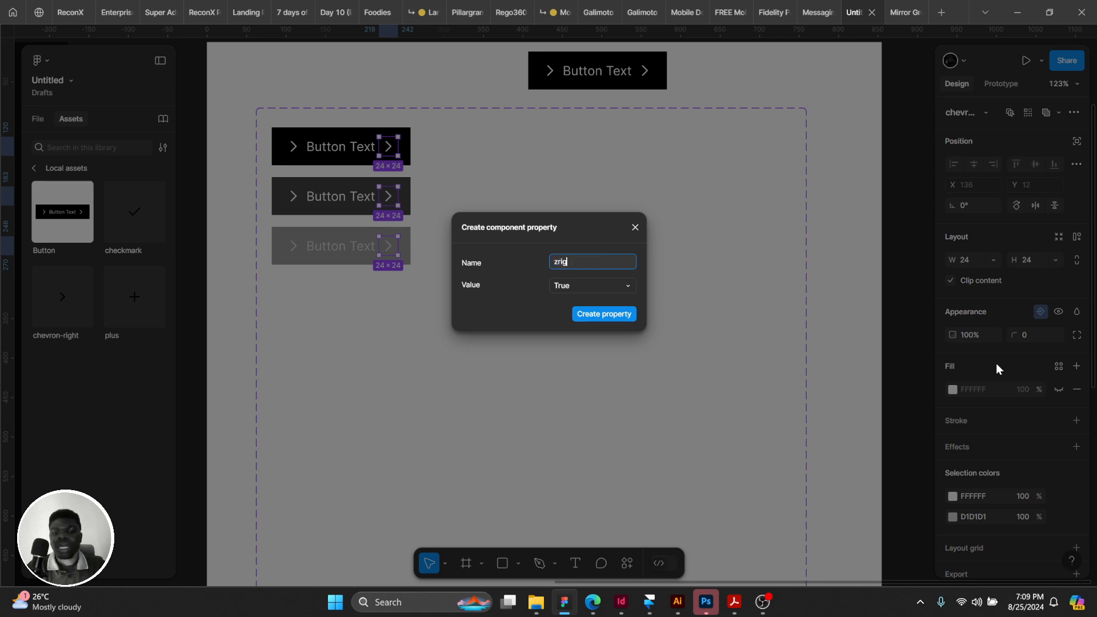
text(h)
key(ctrl+a)
text(RightIcon)
key(Return)
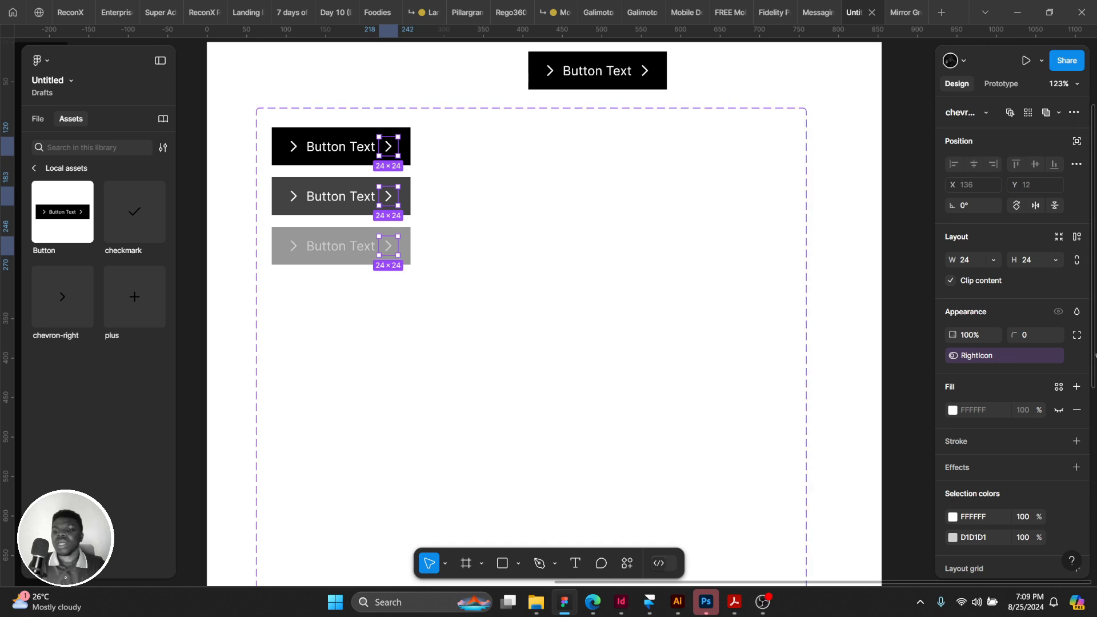
Test the RightIcon and LeftIcon properties on the button instance by switching each off and back on.
click(537, 76)
click(1018, 179)
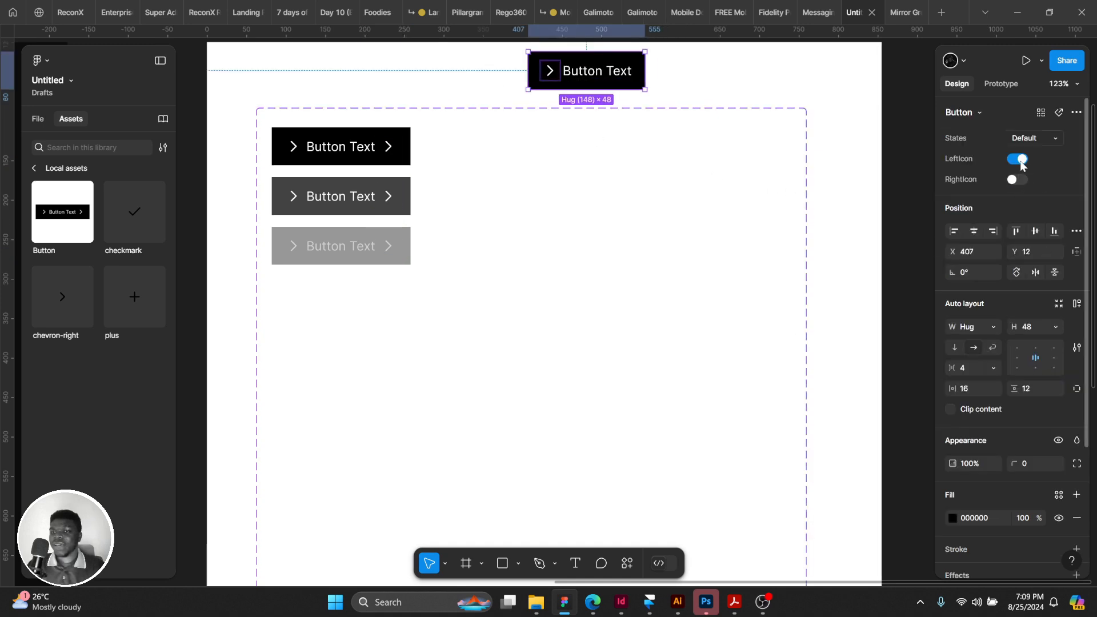
click(1016, 158)
click(1016, 158)
click(1019, 183)
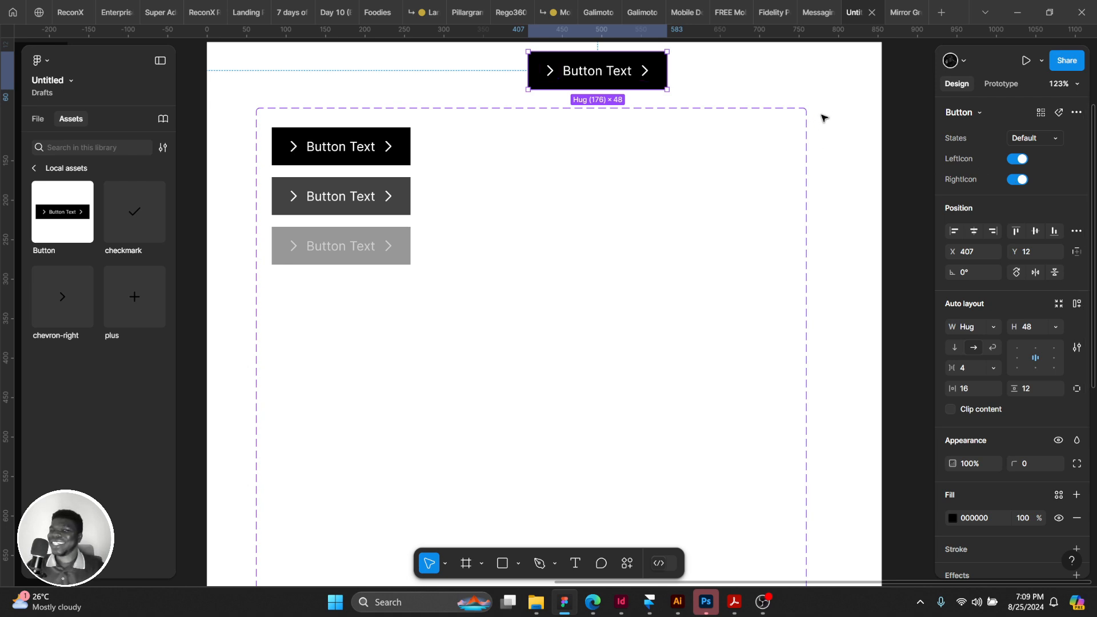
Swap the button instance's left chevron icon for the checkmark component, and undo the swap.
drag(811, 114, 775, 158)
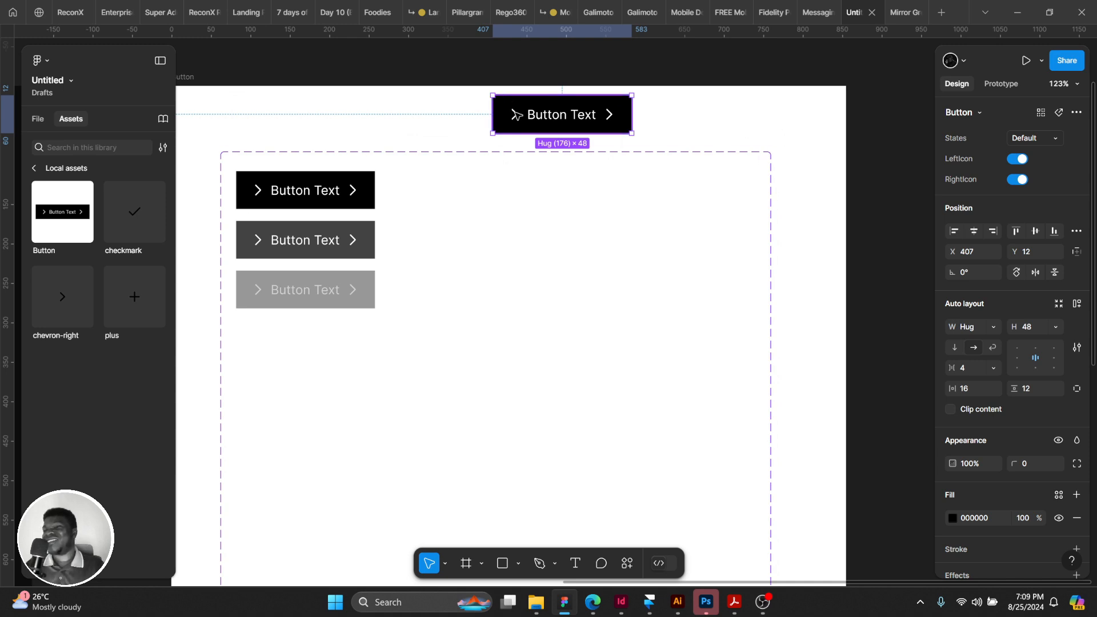
click(517, 115)
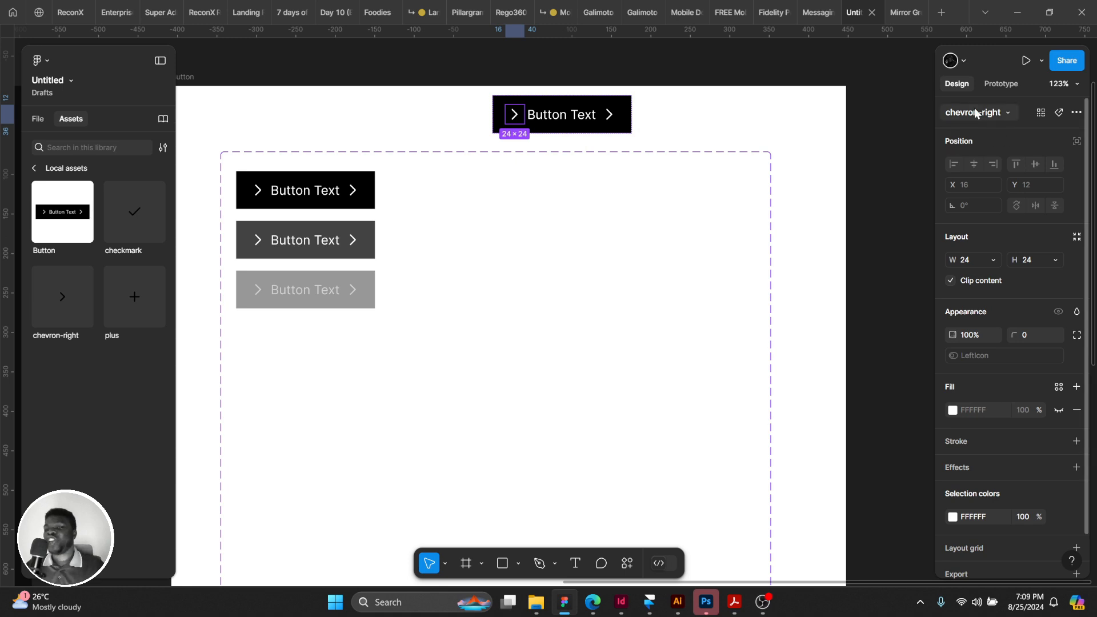
click(974, 111)
click(926, 232)
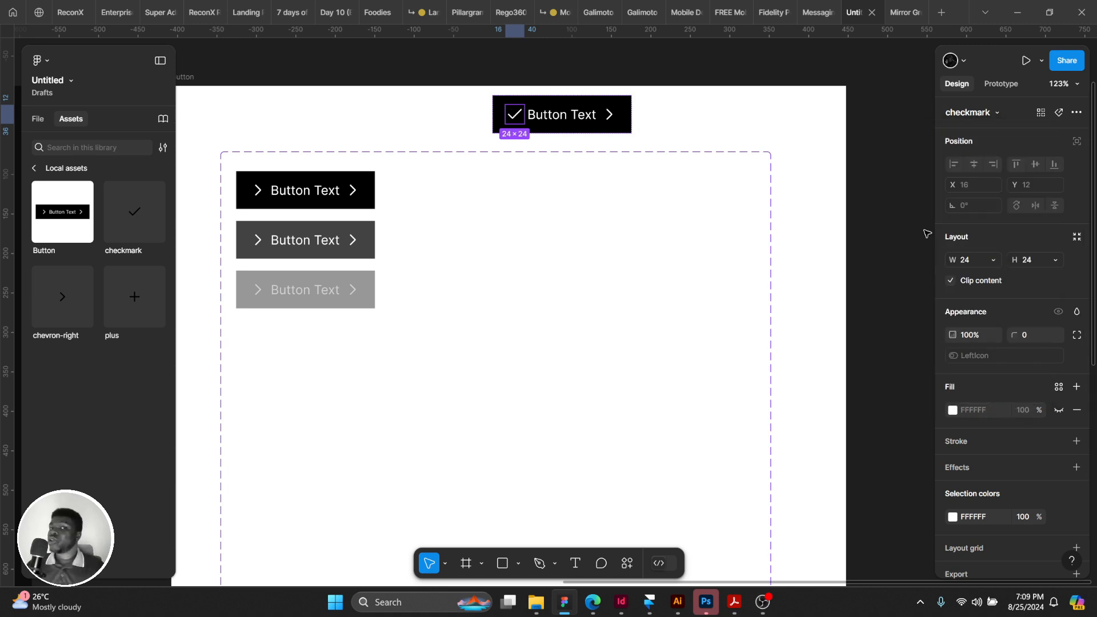
key(ctrl+z)
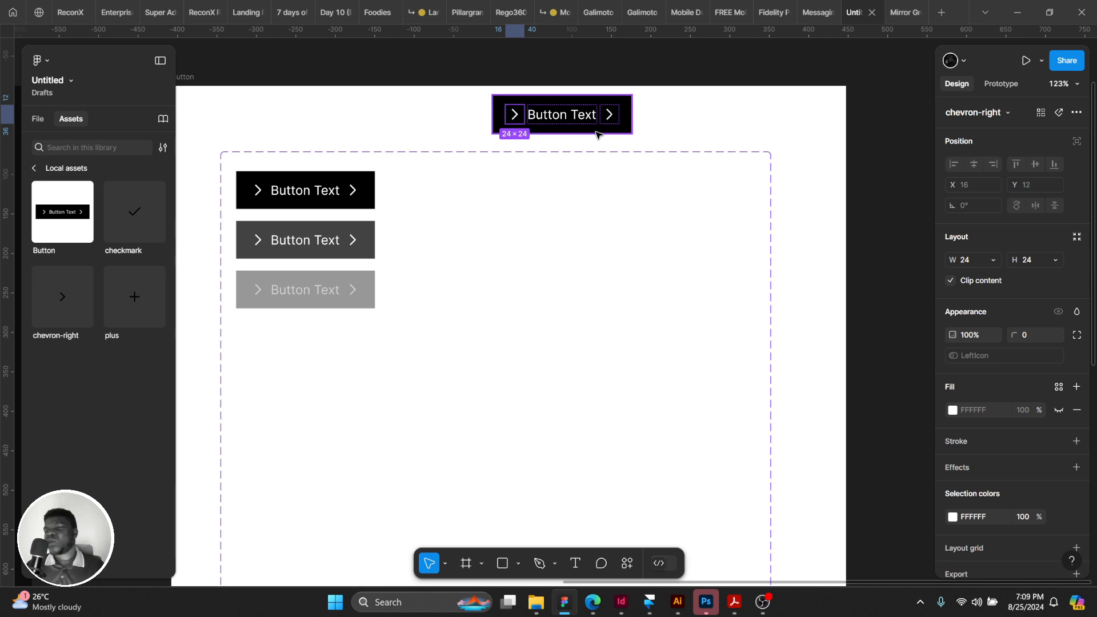
click(251, 193)
click(252, 196)
shift+click(257, 240)
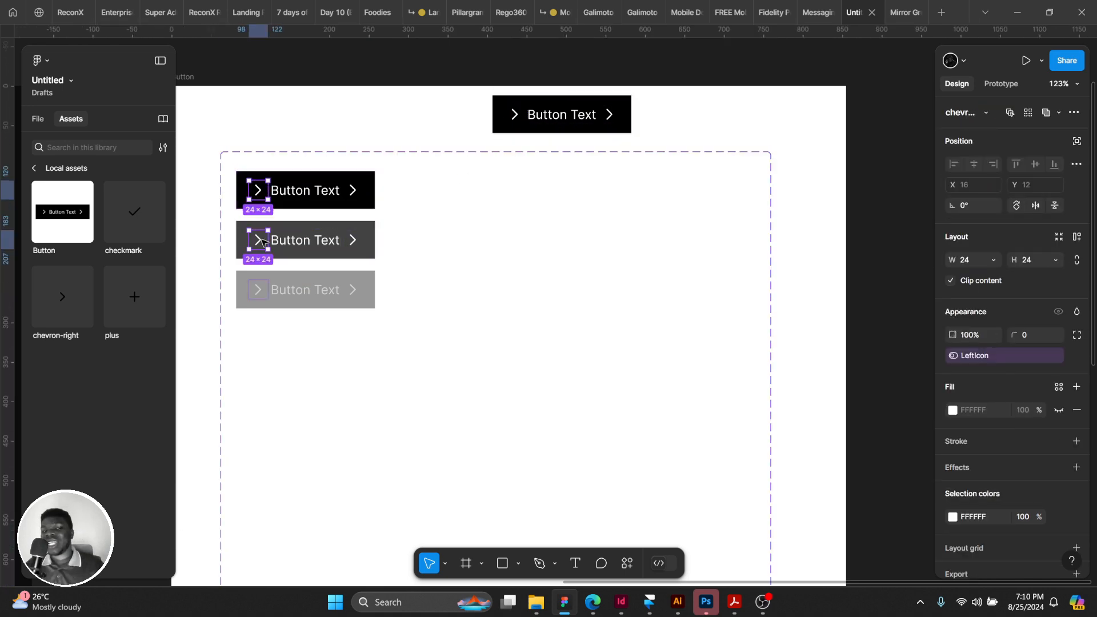
shift+click(258, 289)
drag(317, 287, 360, 292)
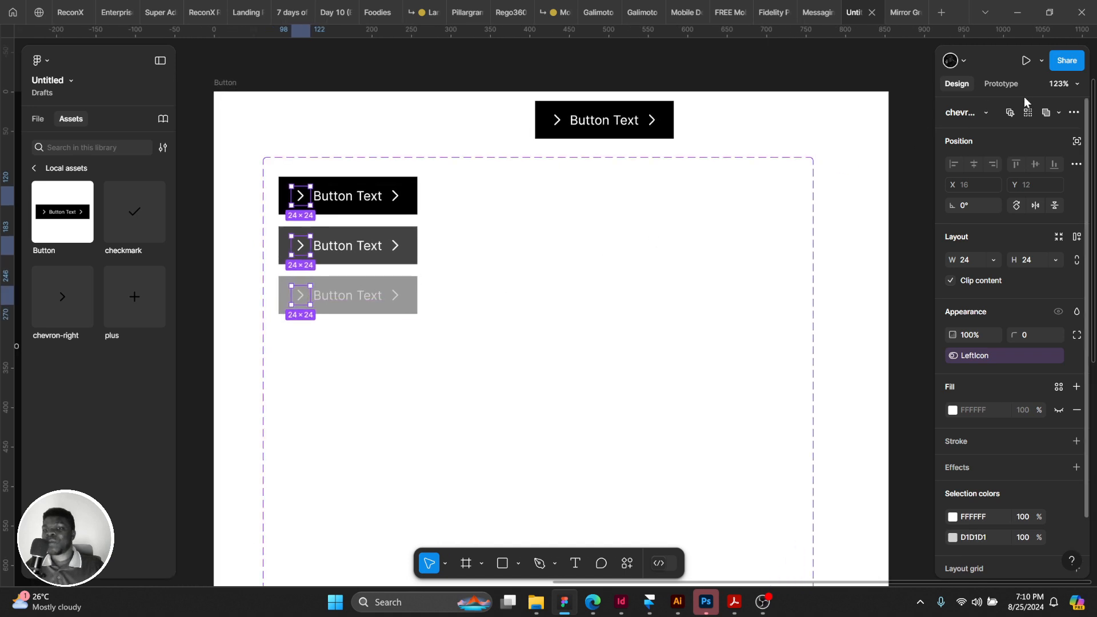
click(1069, 115)
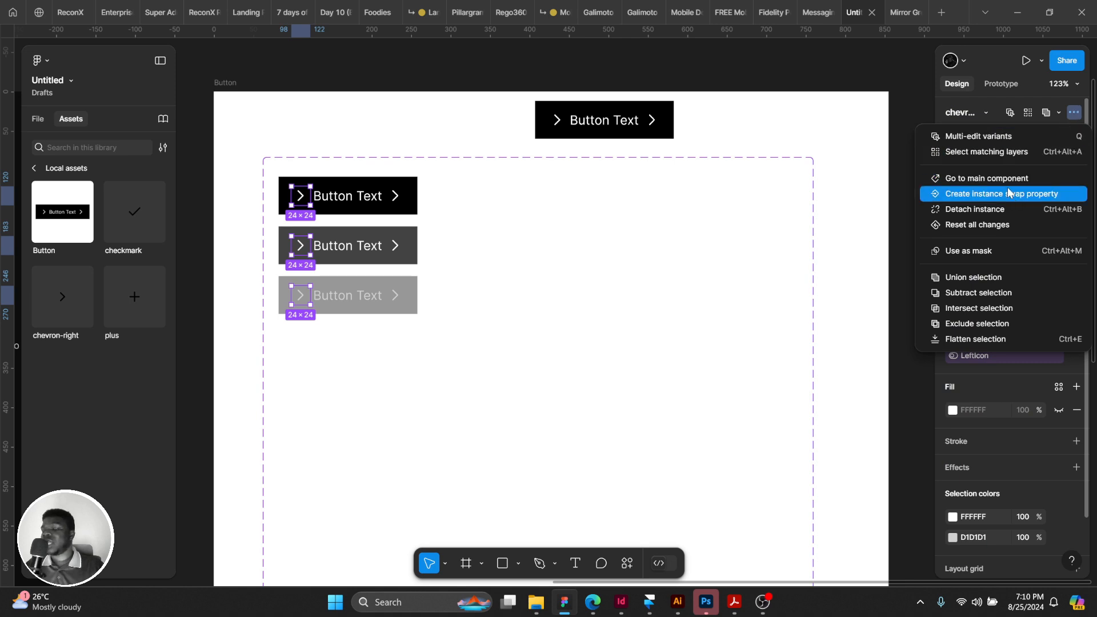
click(1022, 146)
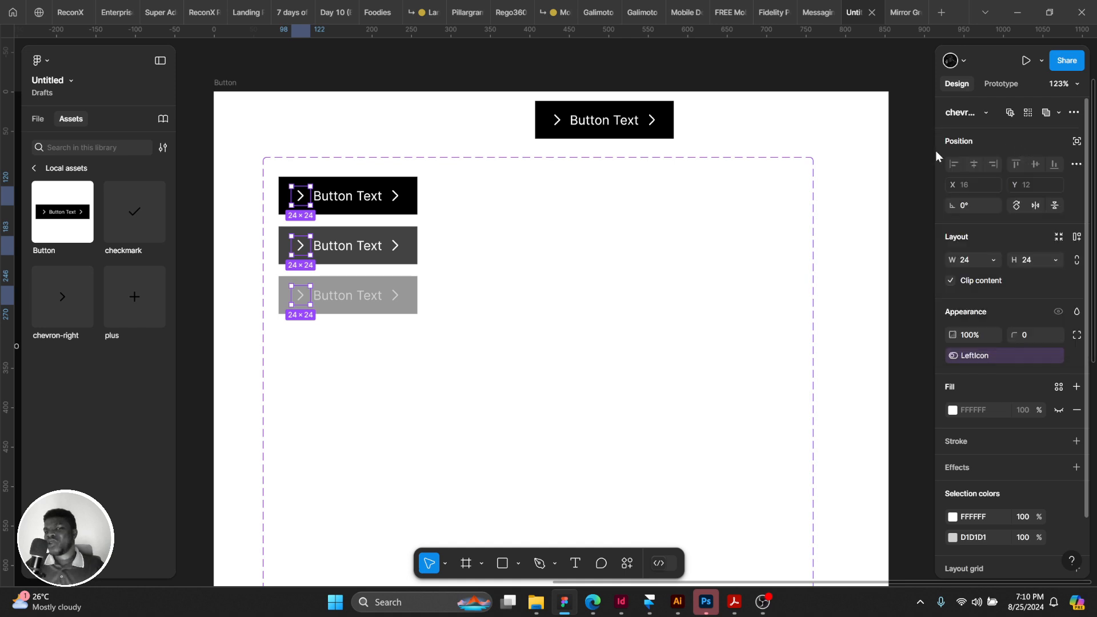
Draft an instance swap property named IconLeftHolder for the Button component set, and discard it without creating it.
click(485, 211)
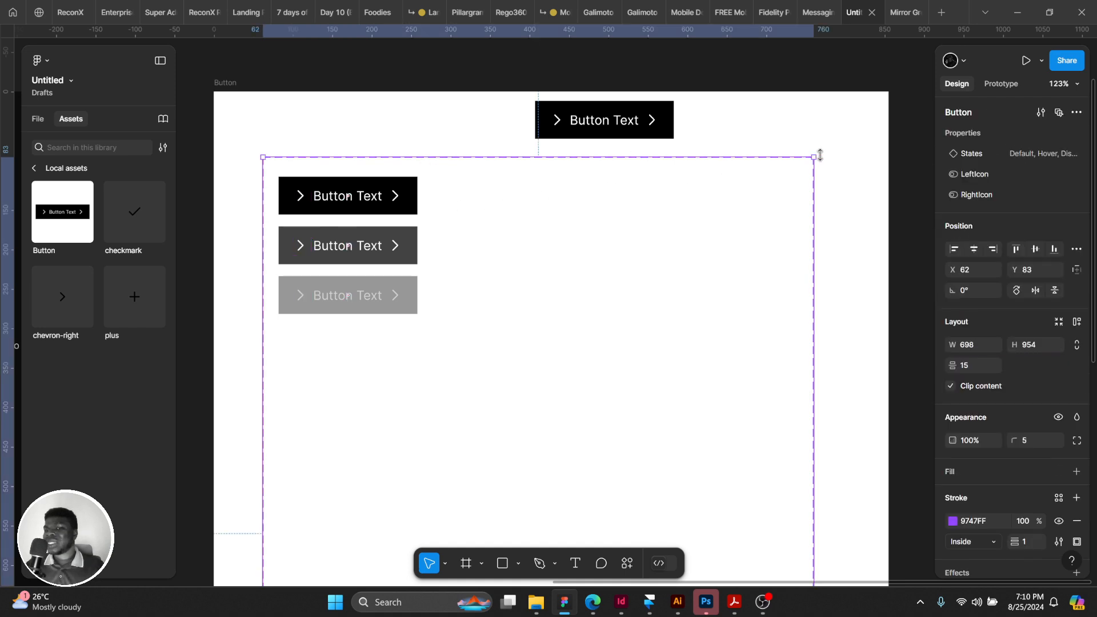
click(1073, 134)
click(1012, 203)
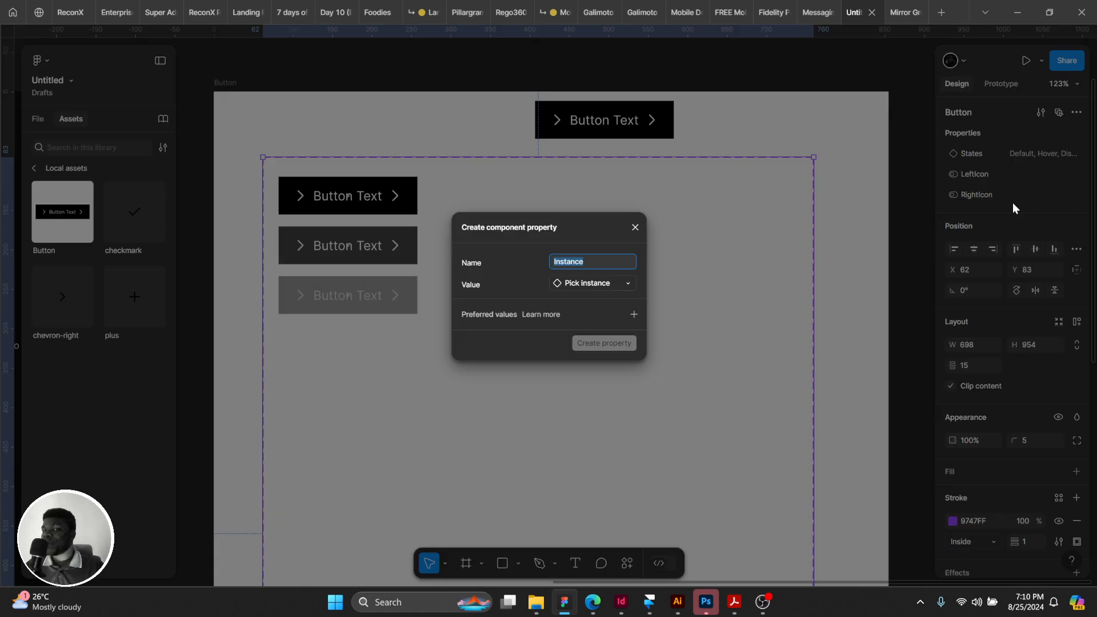
text(Icon)
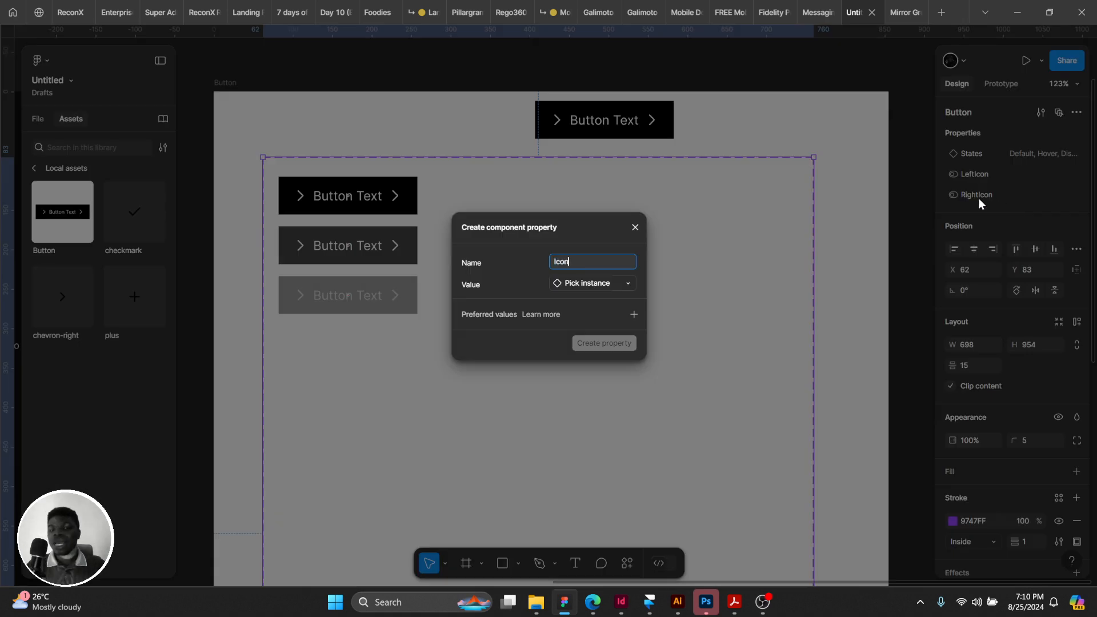
text(LeftHodle)
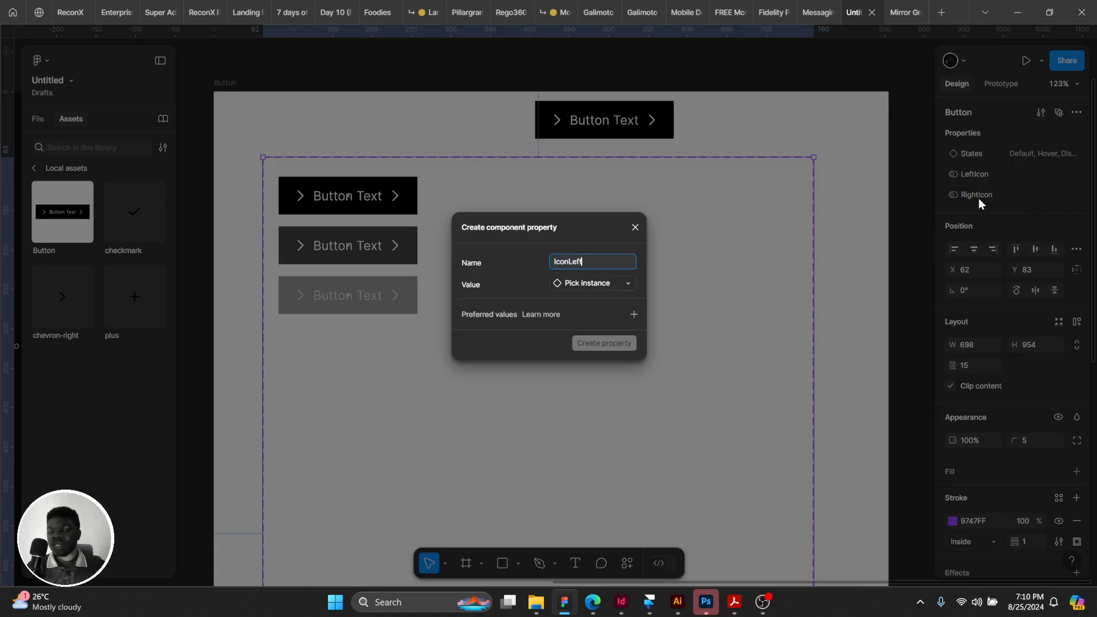
key(BackSpace)
key(BackSpace)
key(BackSpace)
key(BackSpace)
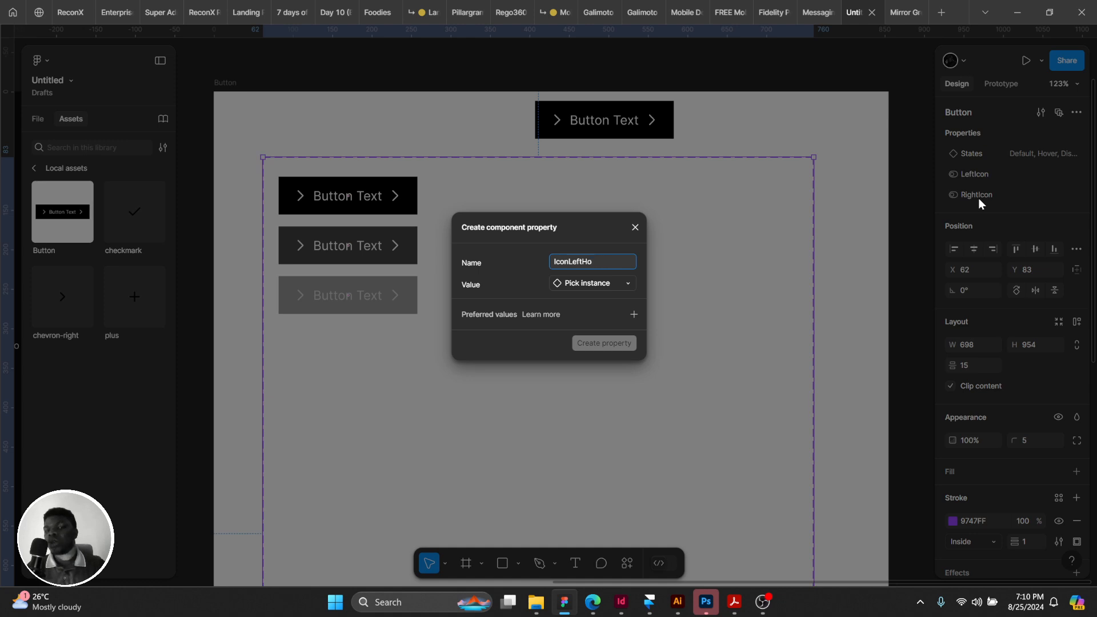
text(older)
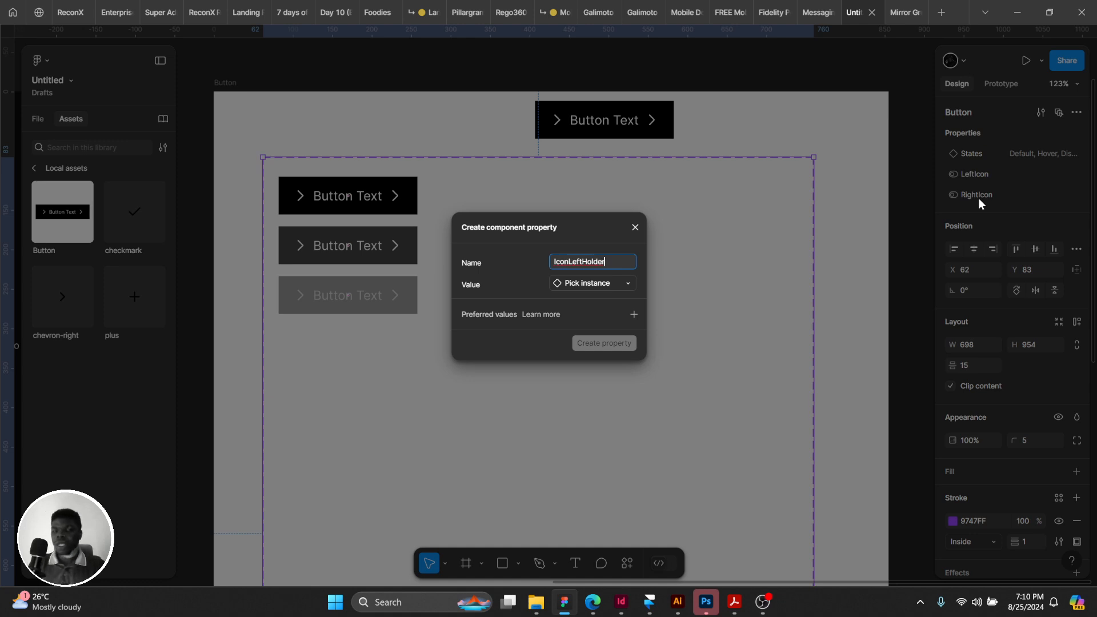
click(558, 292)
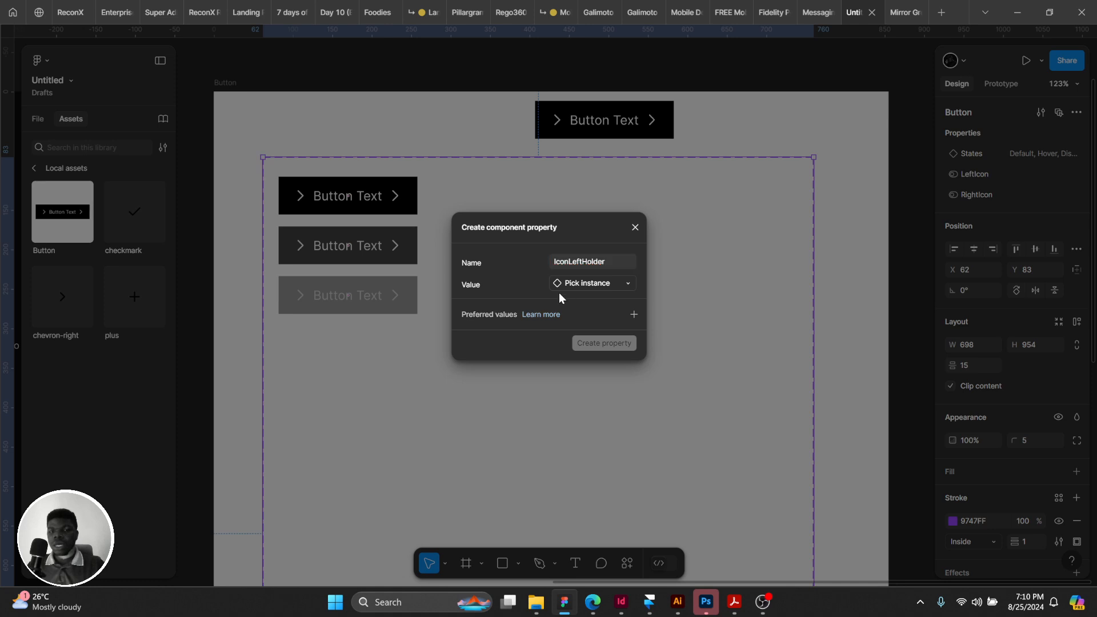
click(610, 260)
click(610, 262)
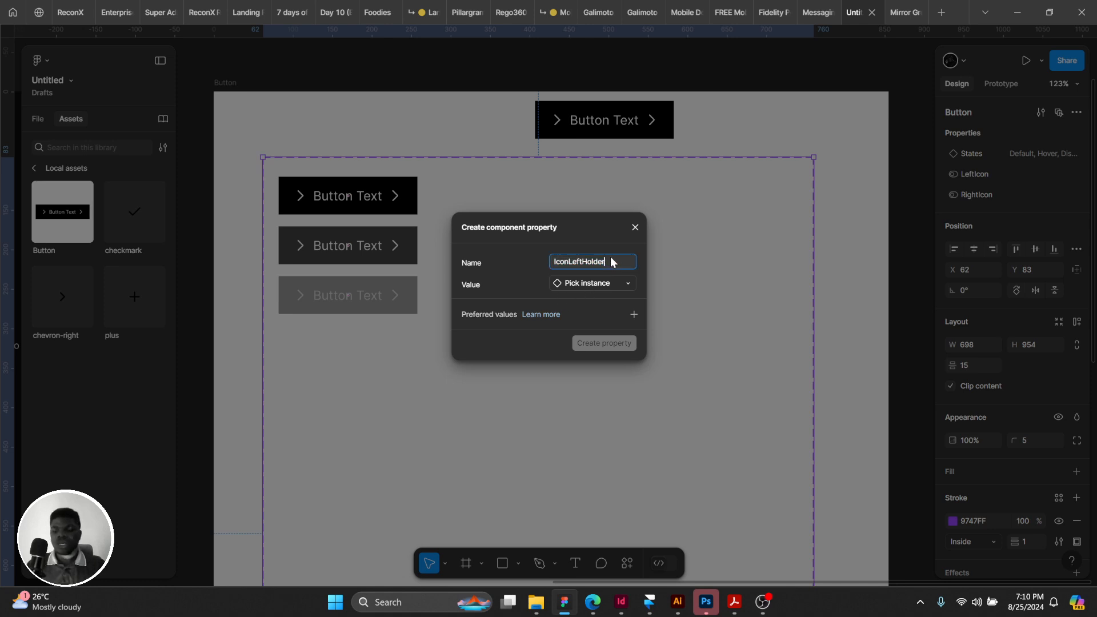
key(BackSpace)
key(BackSpace)
key(BackSpace)
key(BackSpace)
key(BackSpace)
key(BackSpace)
key(BackSpace)
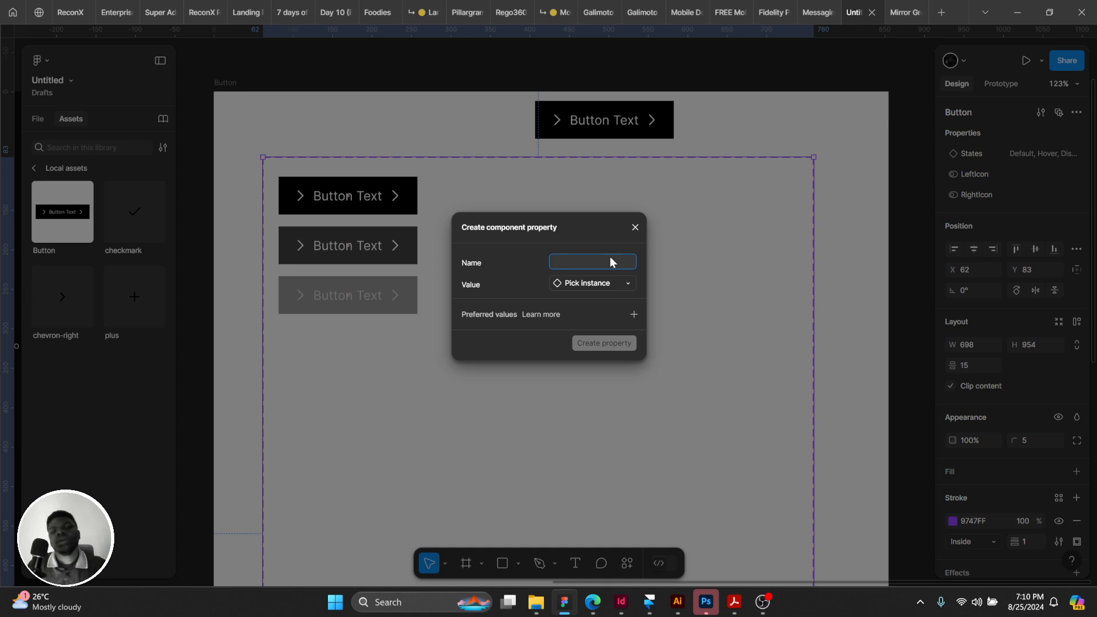
click(636, 229)
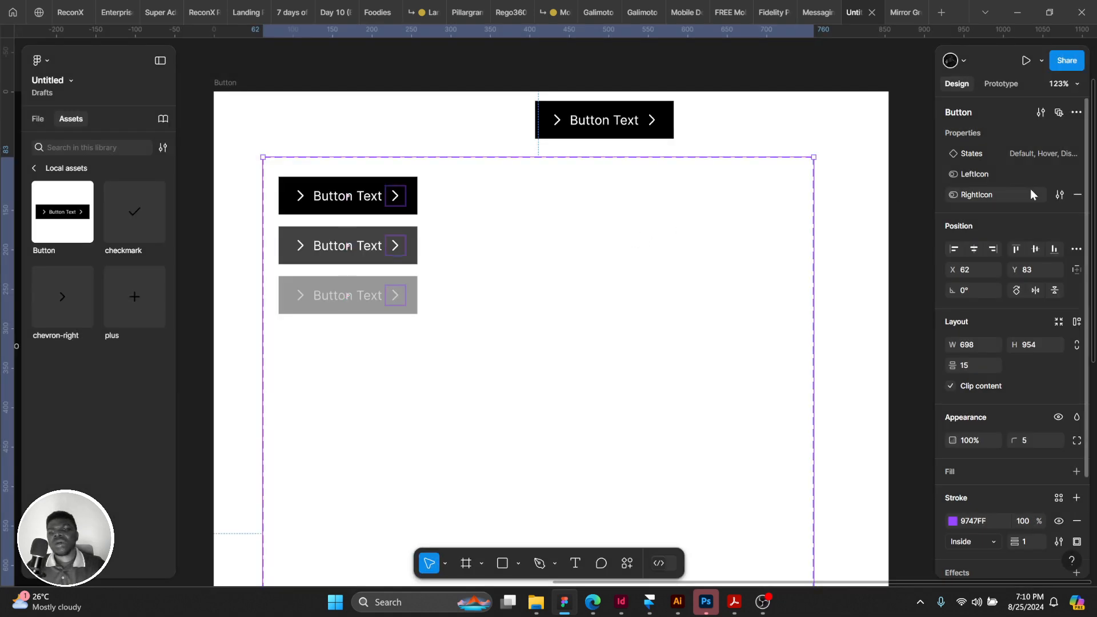
Start an instance swap property for the Button component set, with the outline checkmark icon as a preferred value.
click(1075, 114)
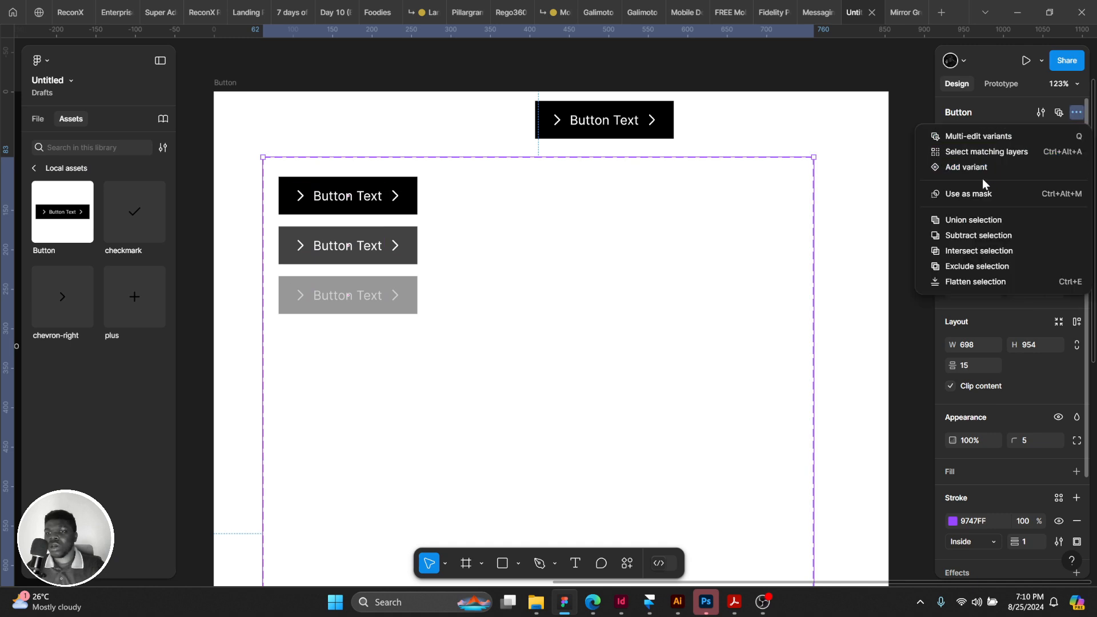
click(1075, 113)
click(1075, 134)
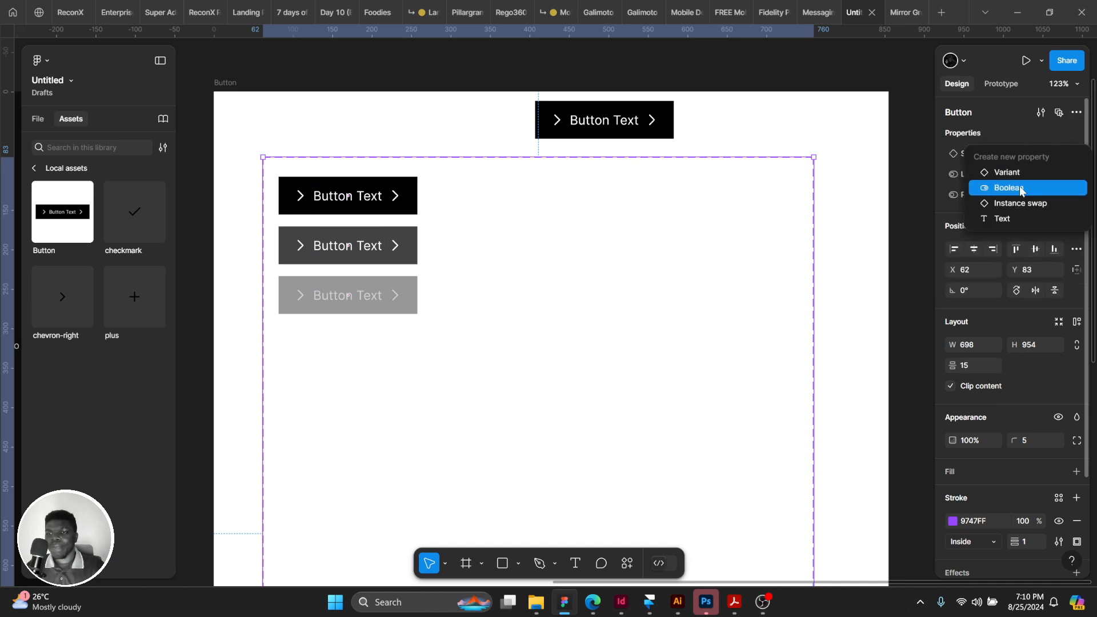
click(1015, 200)
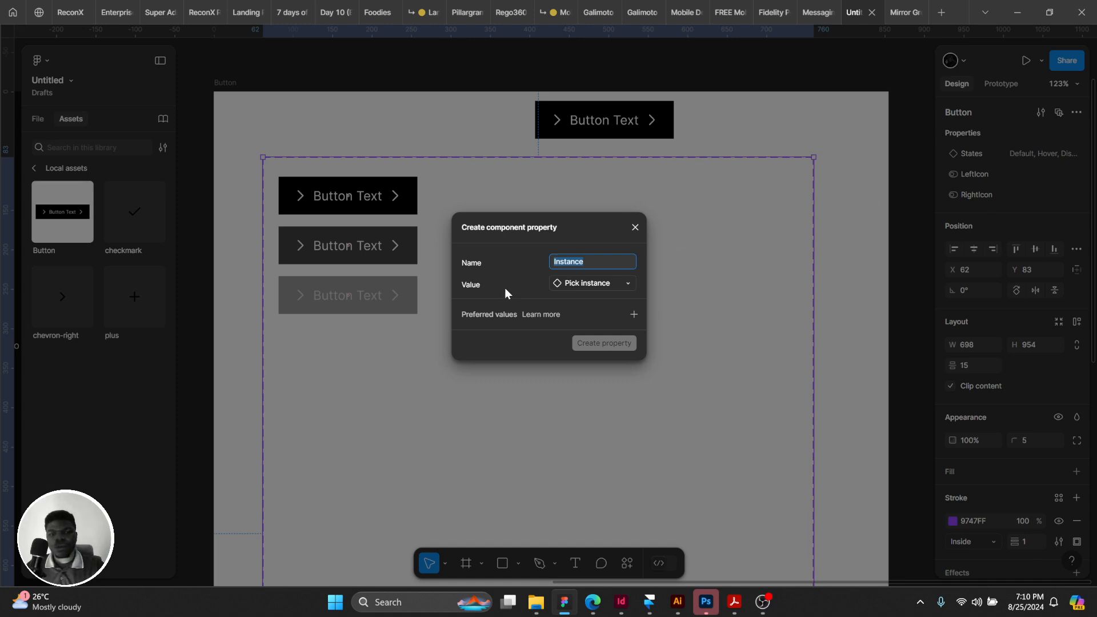
click(633, 314)
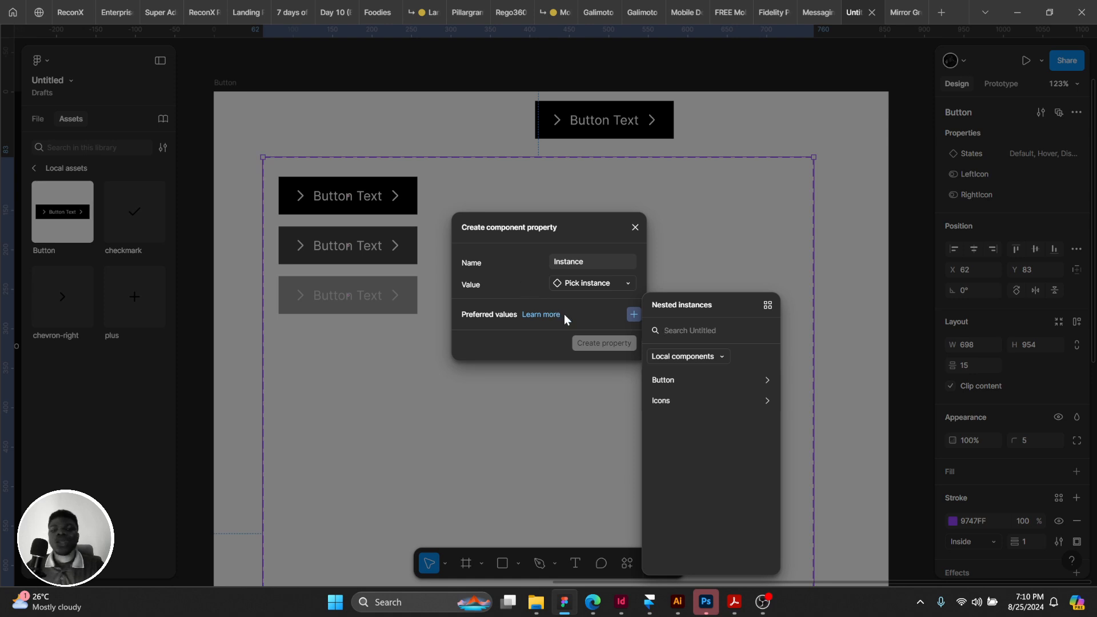
click(689, 399)
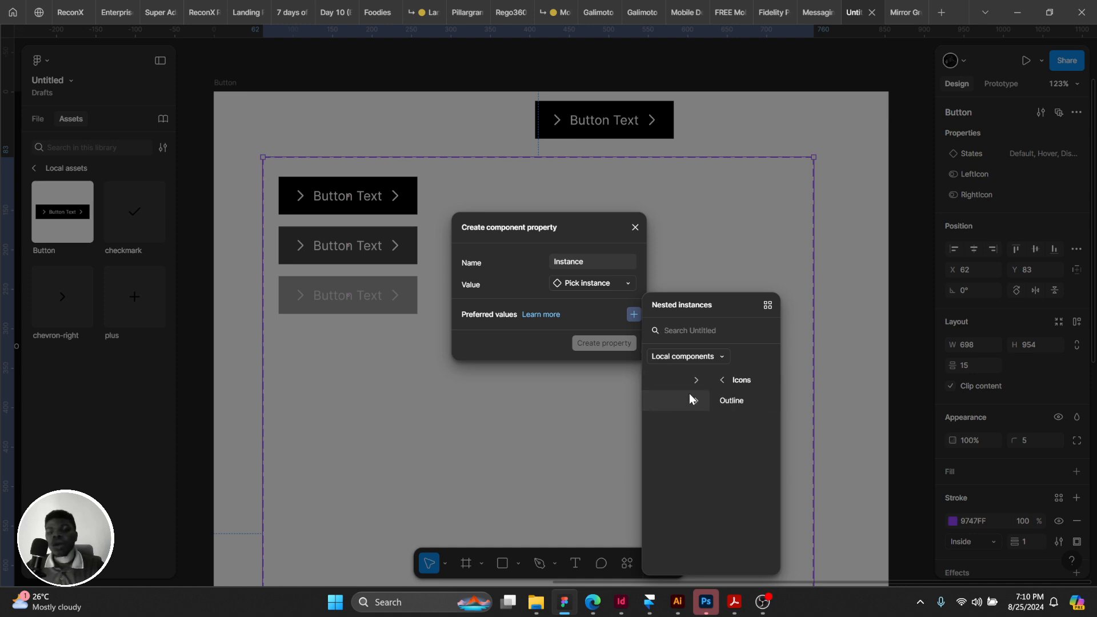
click(691, 398)
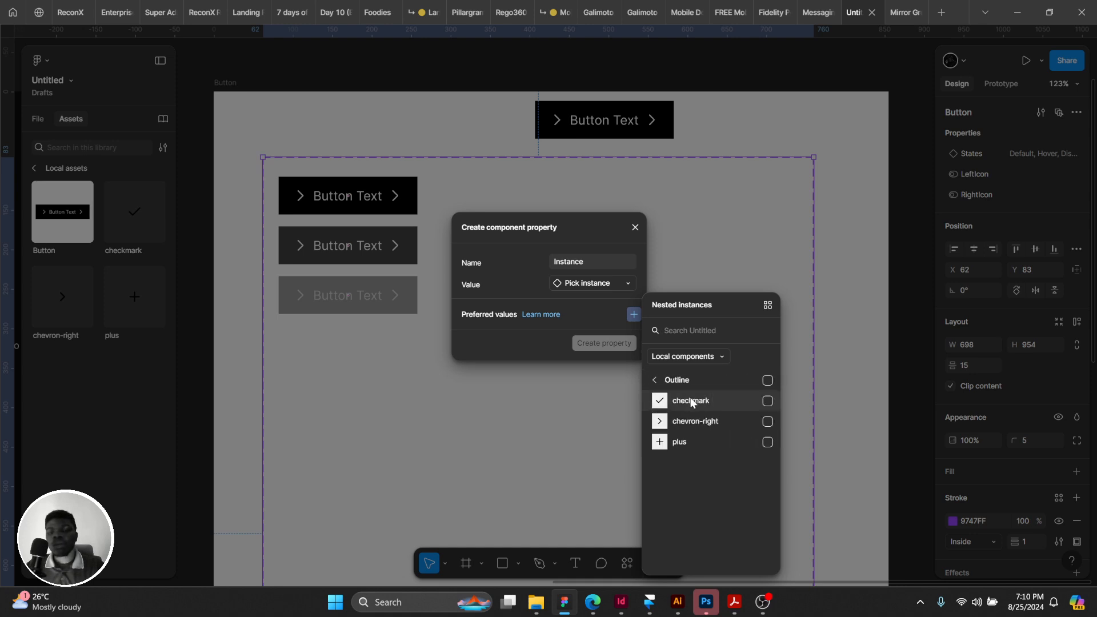
click(690, 398)
click(502, 276)
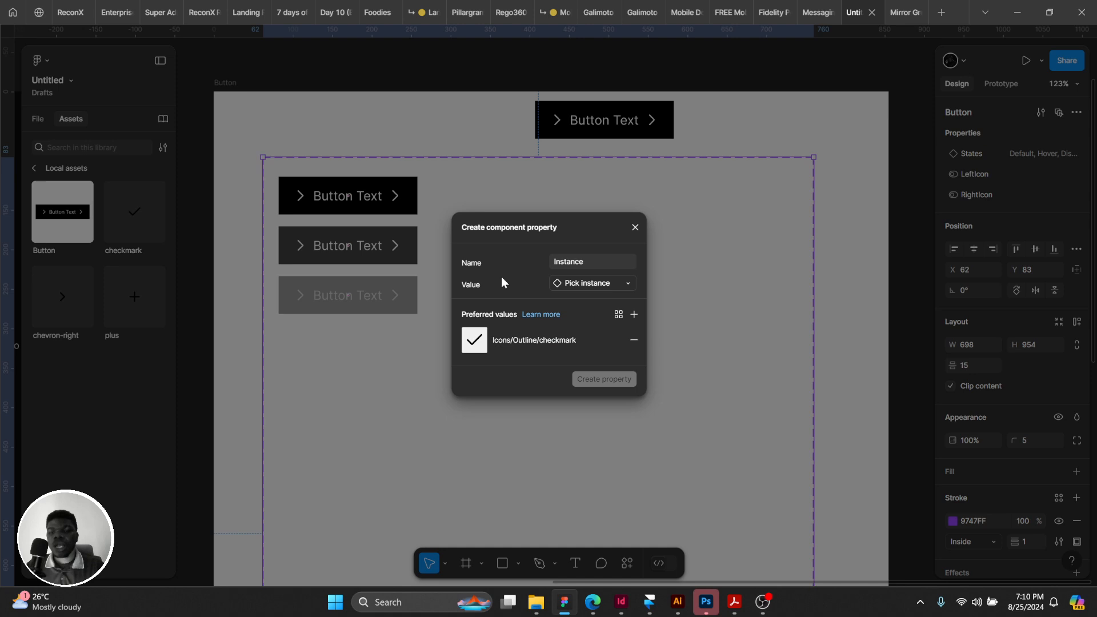
Name the drafted instance swap property IconLeft and add chevron-right and plus to its preferred values.
click(578, 263)
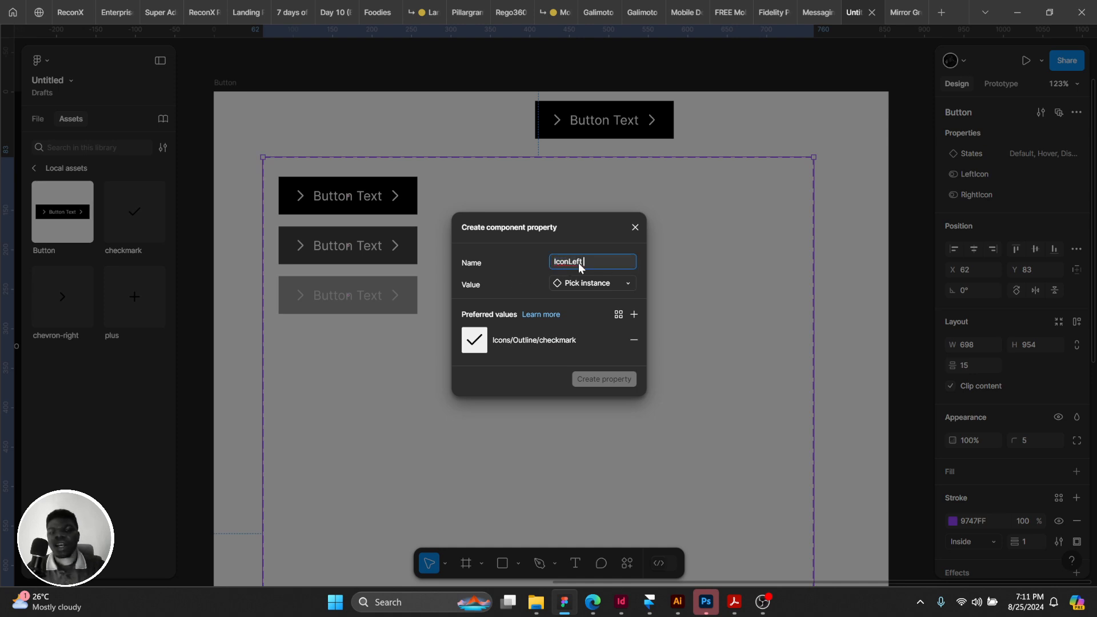
click(544, 341)
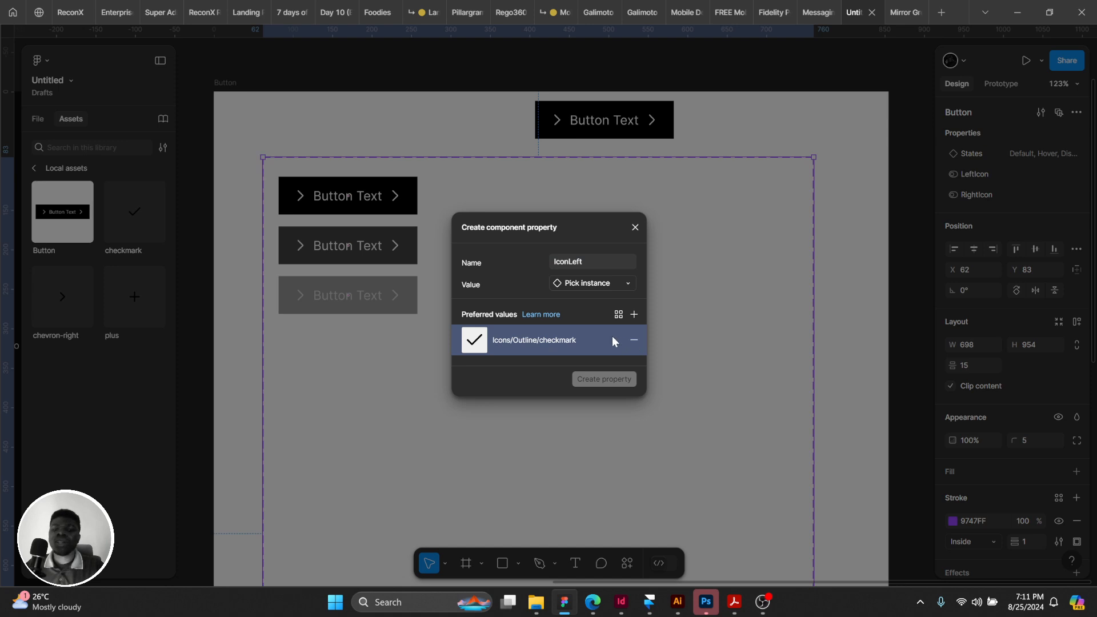
click(634, 314)
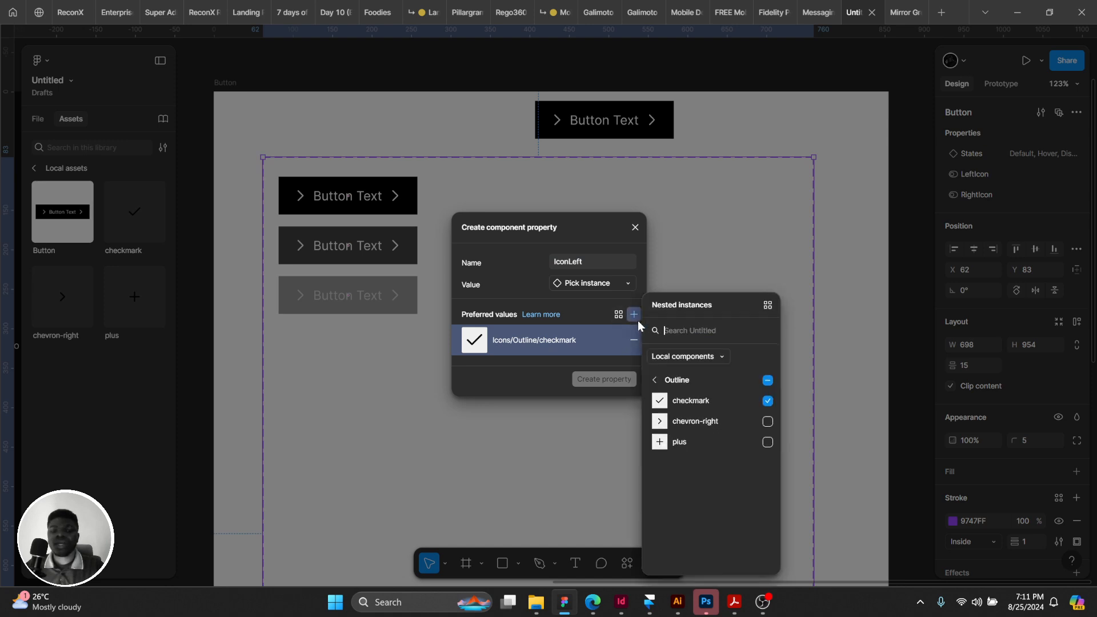
click(763, 420)
click(767, 442)
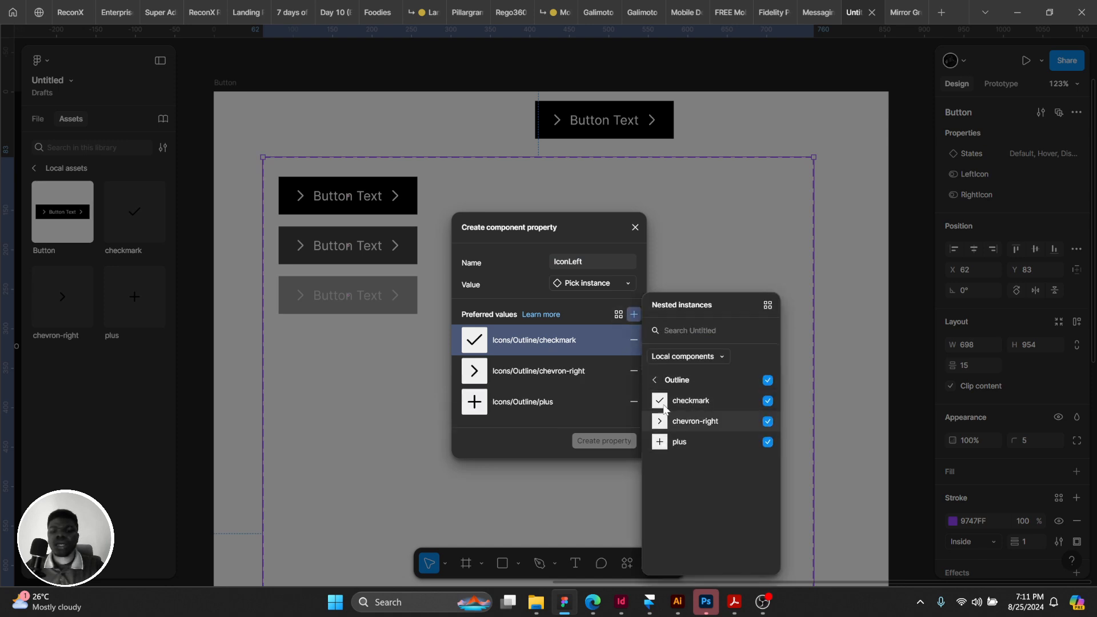
click(499, 278)
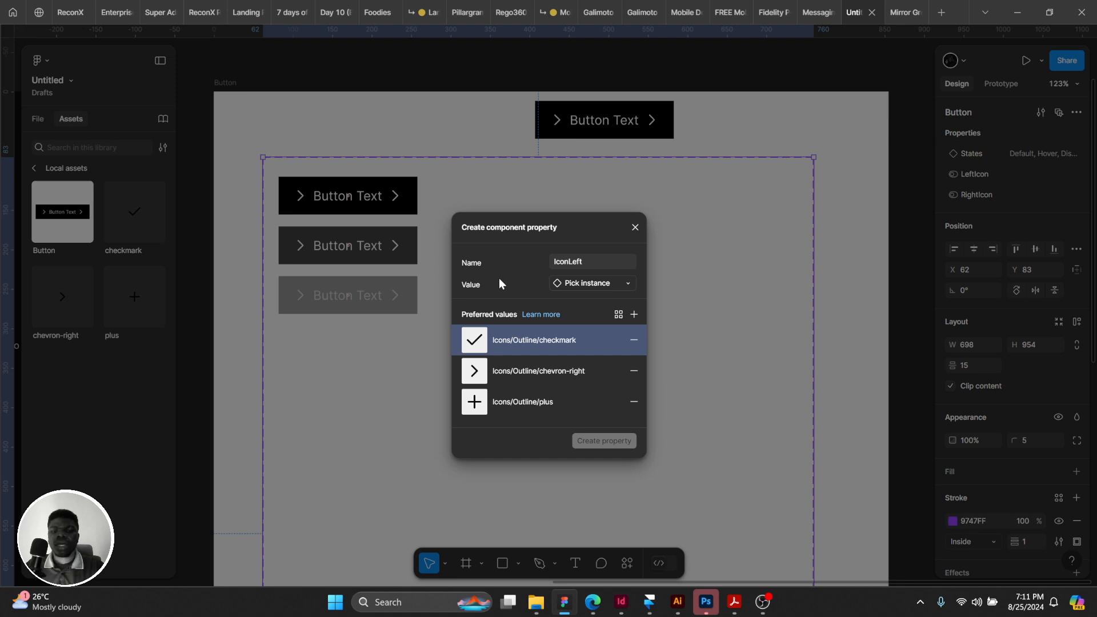
Rename the drafted property IconLeftHolder and remove plus and chevron-right from its preferred values.
click(633, 402)
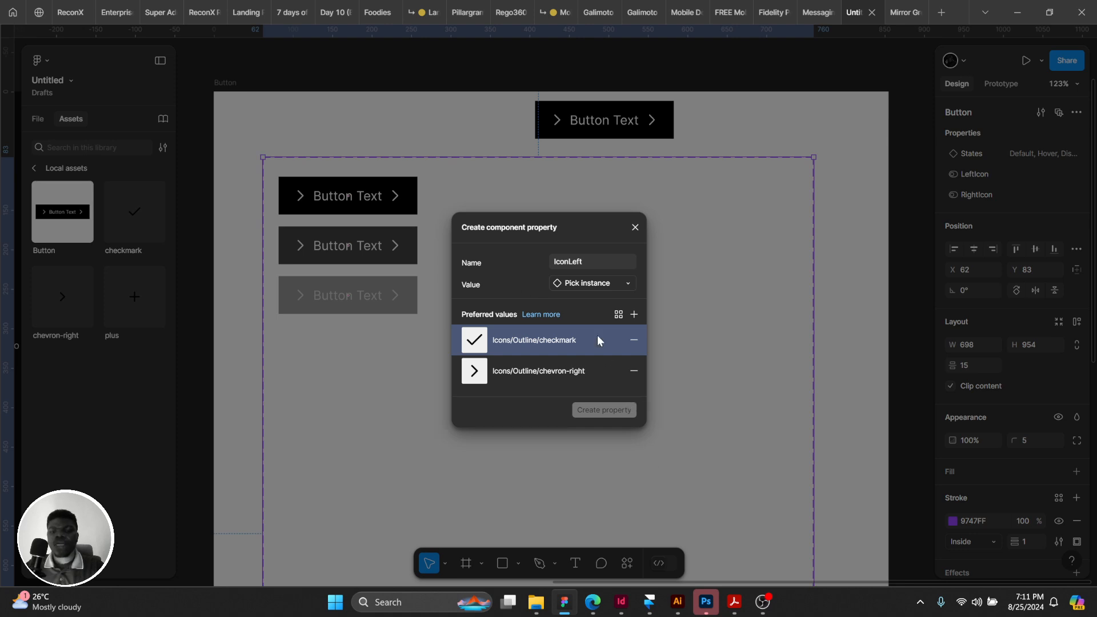
click(612, 258)
click(612, 257)
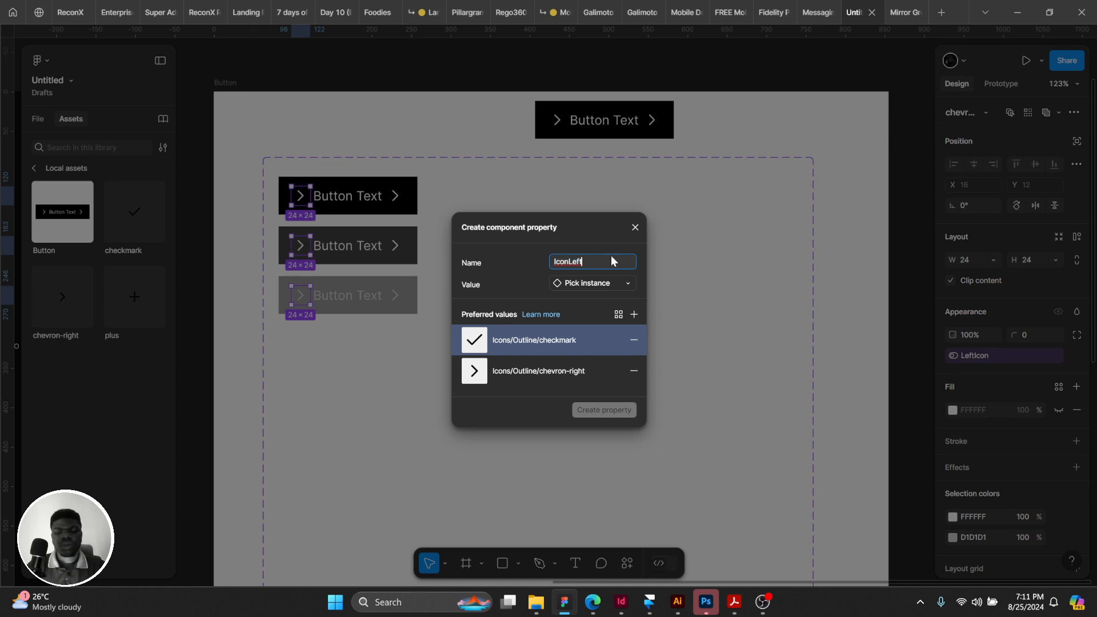
click(539, 256)
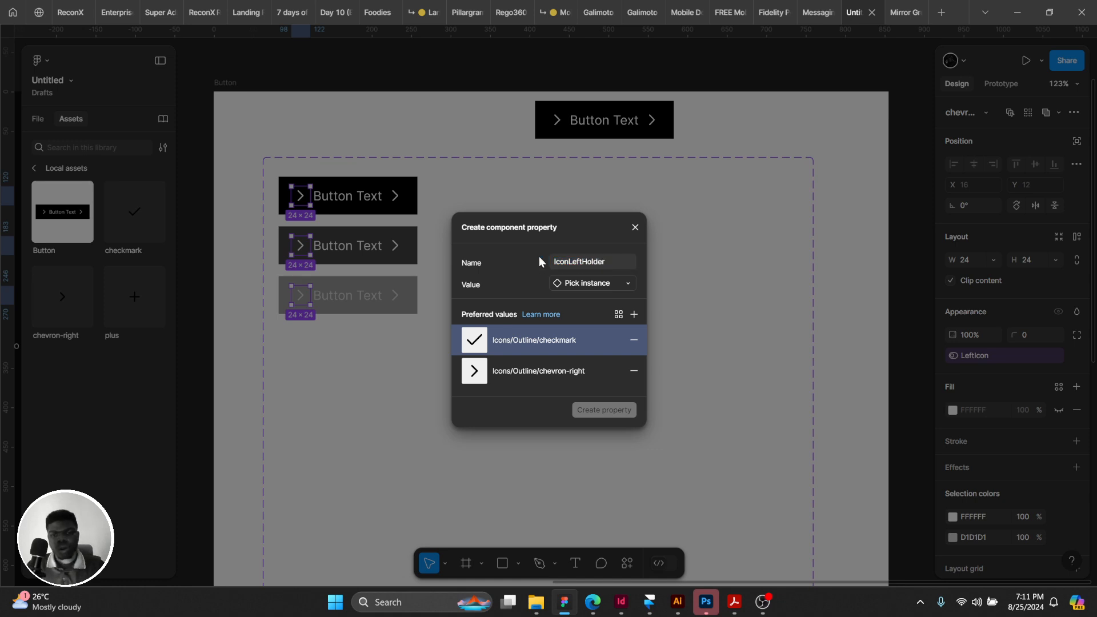
click(634, 371)
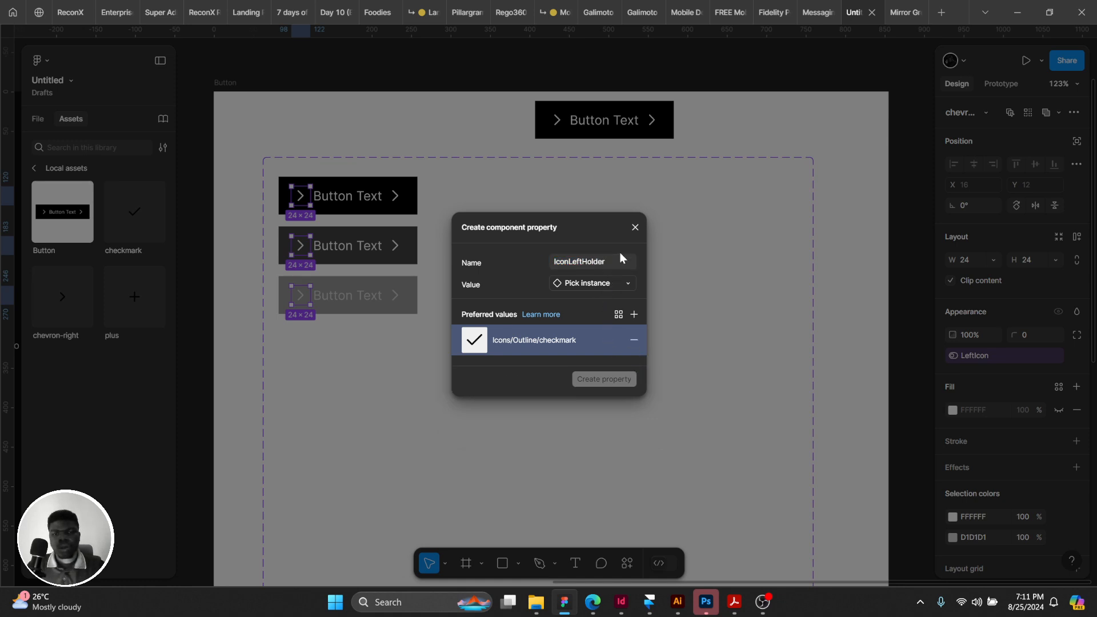
Choose the outline checkmark icon as the drafted property's value, and discard the draft without creating it.
click(612, 284)
click(527, 284)
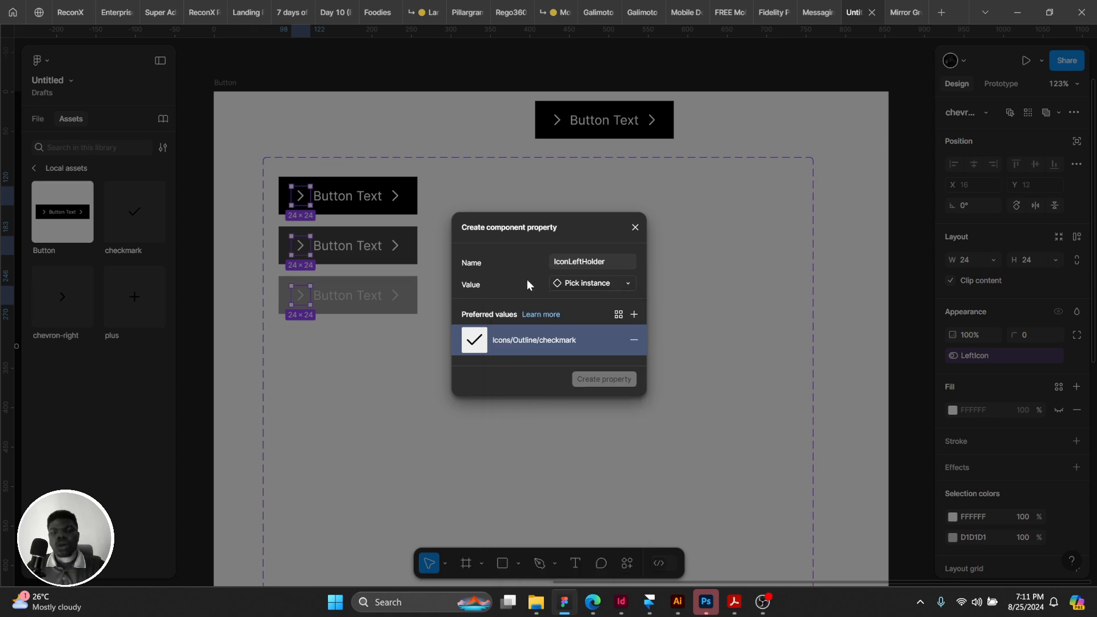
click(586, 281)
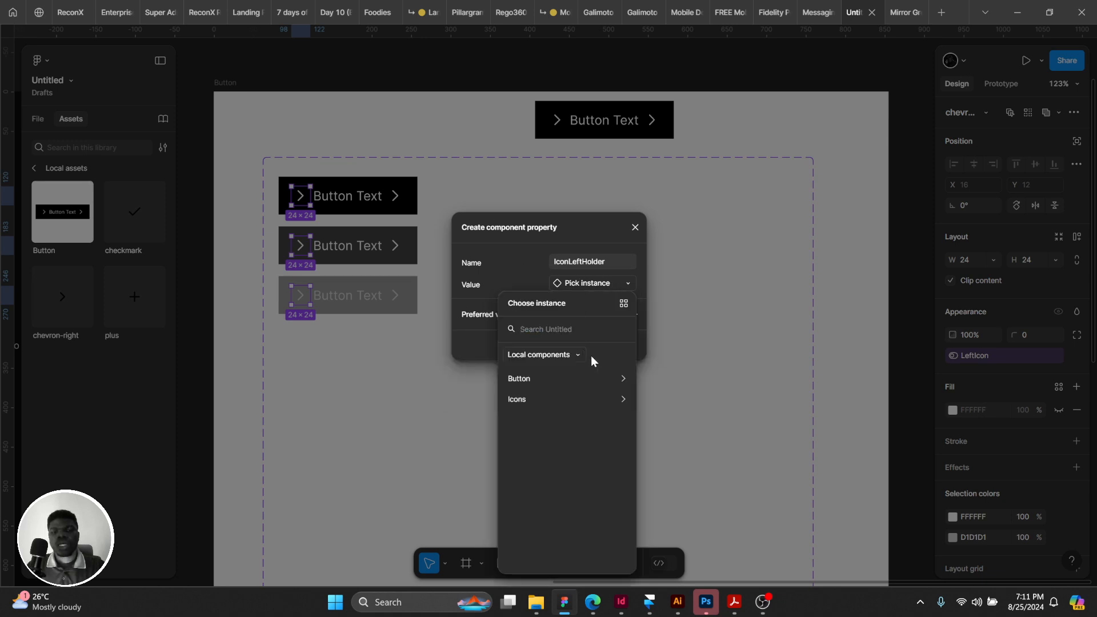
click(597, 399)
click(574, 389)
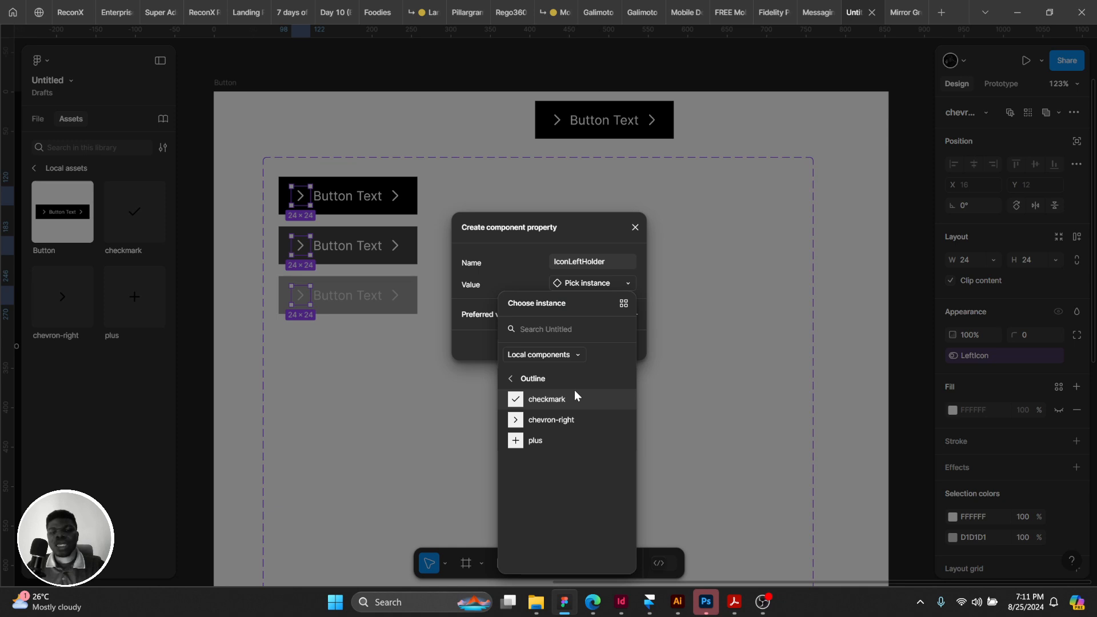
click(574, 390)
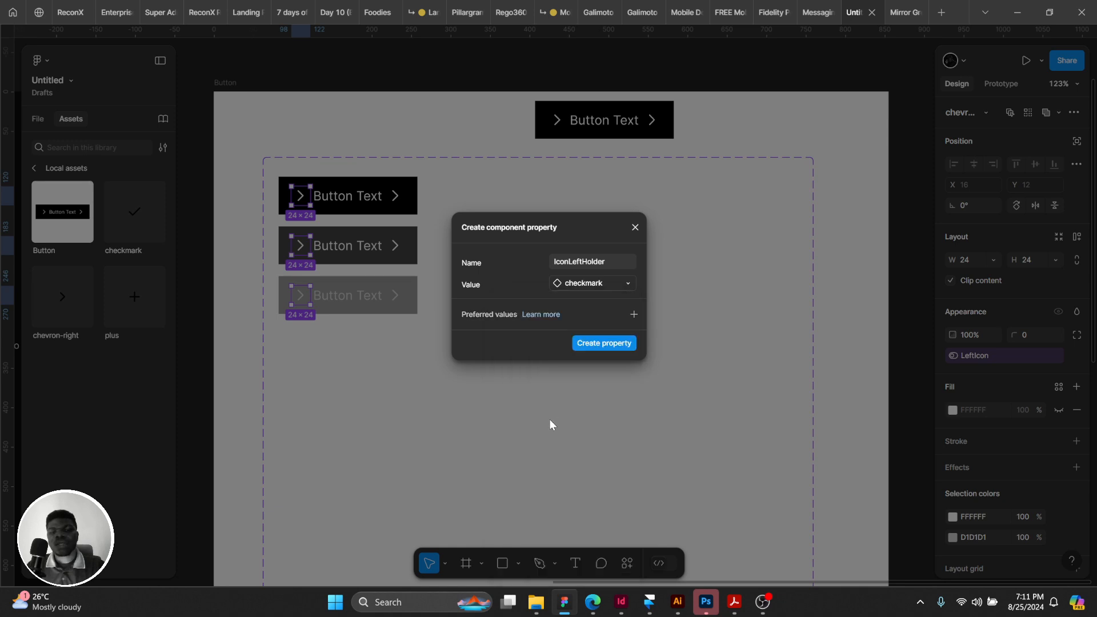
click(635, 227)
click(628, 225)
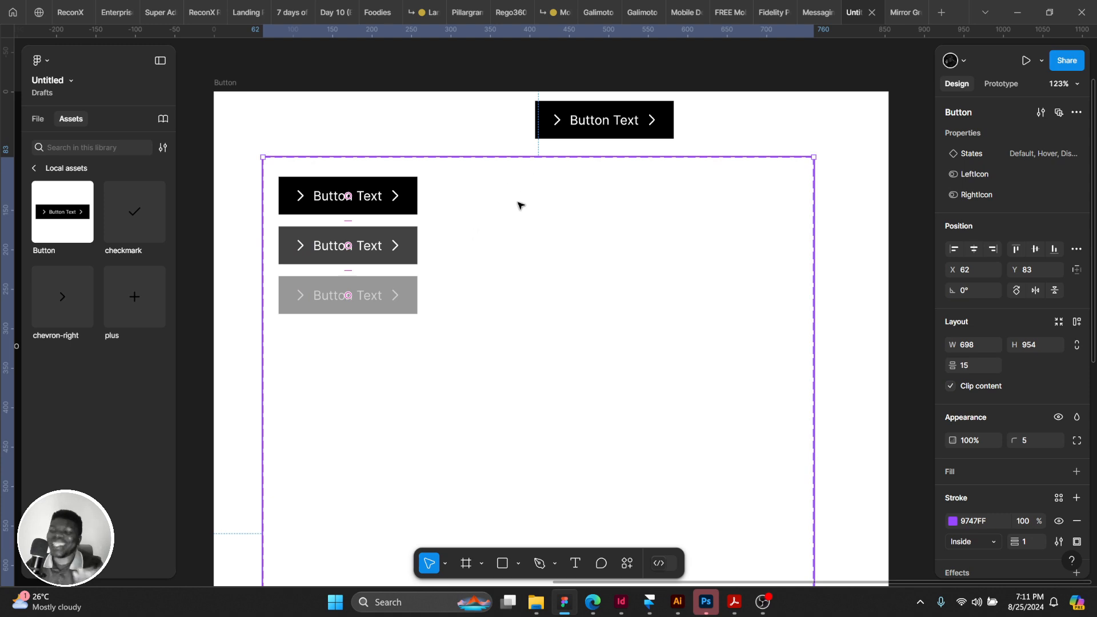
Start a new instance swap property named IconLeftHolder for the Button component set.
click(308, 204)
click(472, 186)
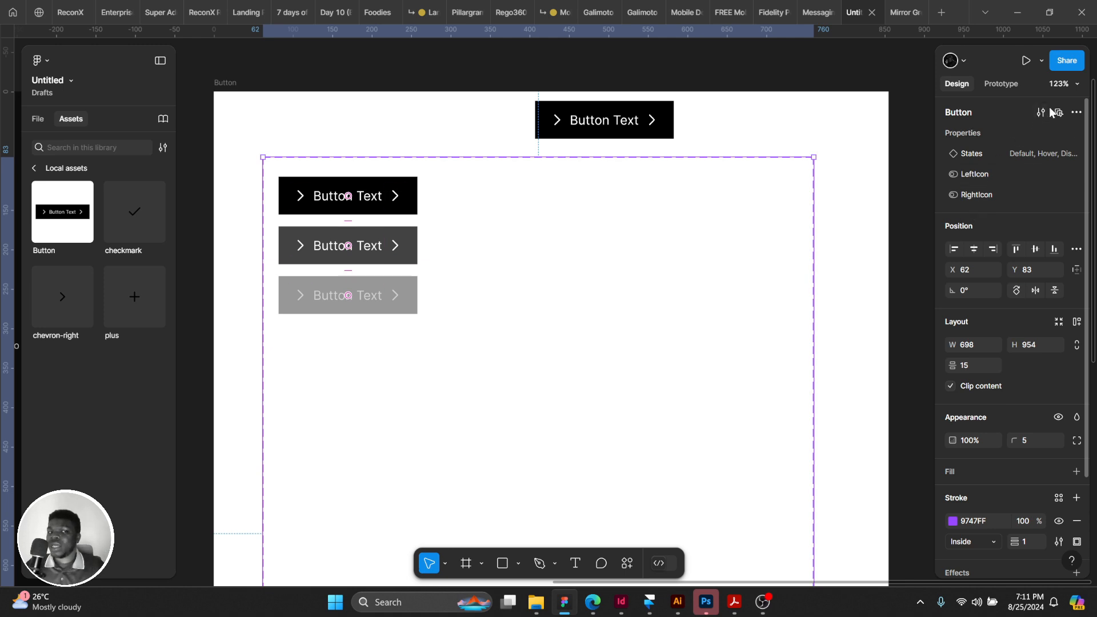
click(1075, 111)
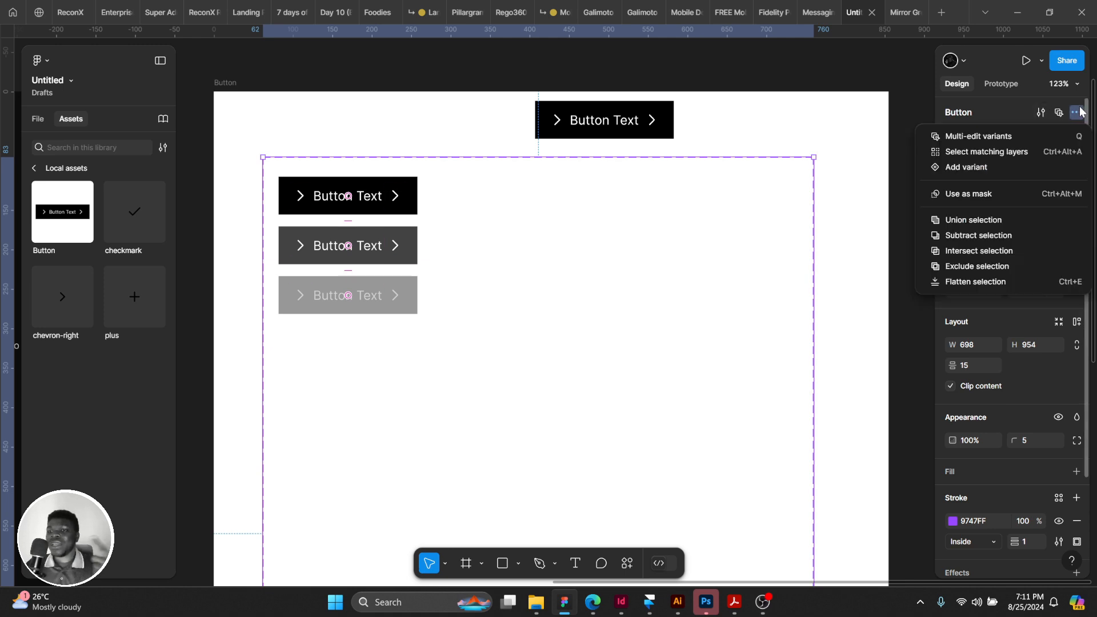
click(1075, 112)
click(1076, 133)
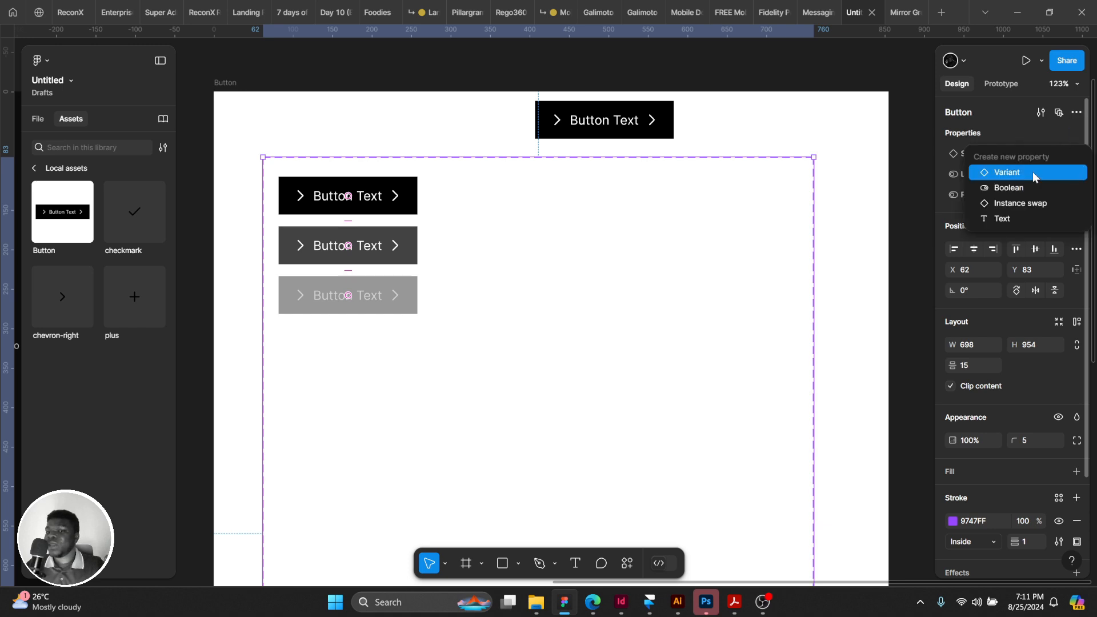
click(1020, 203)
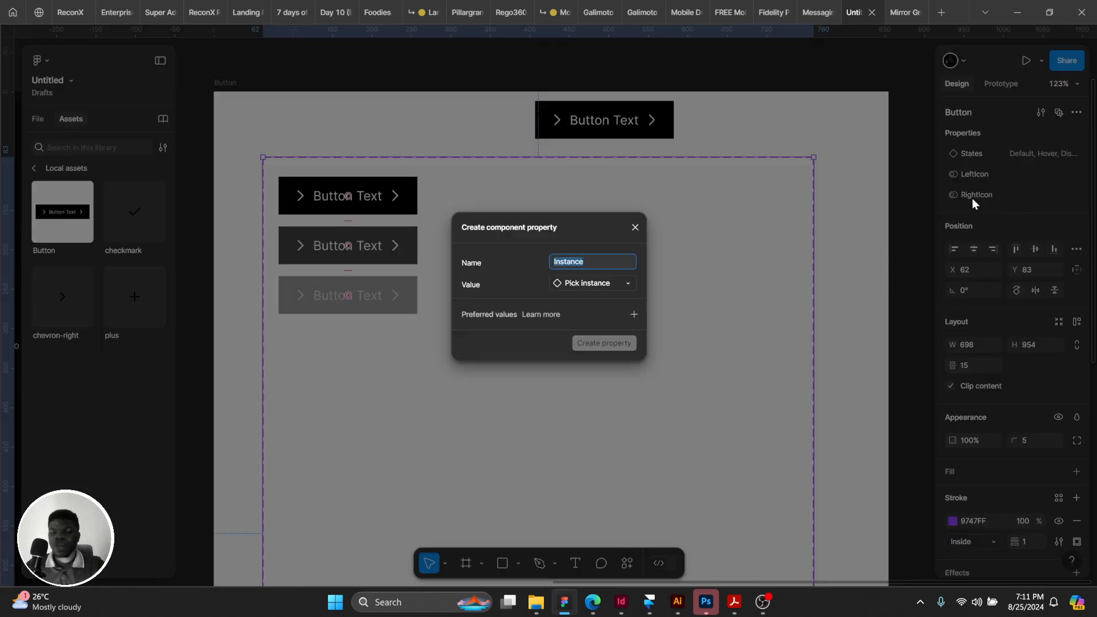
key(BackSpace)
text(Icon)
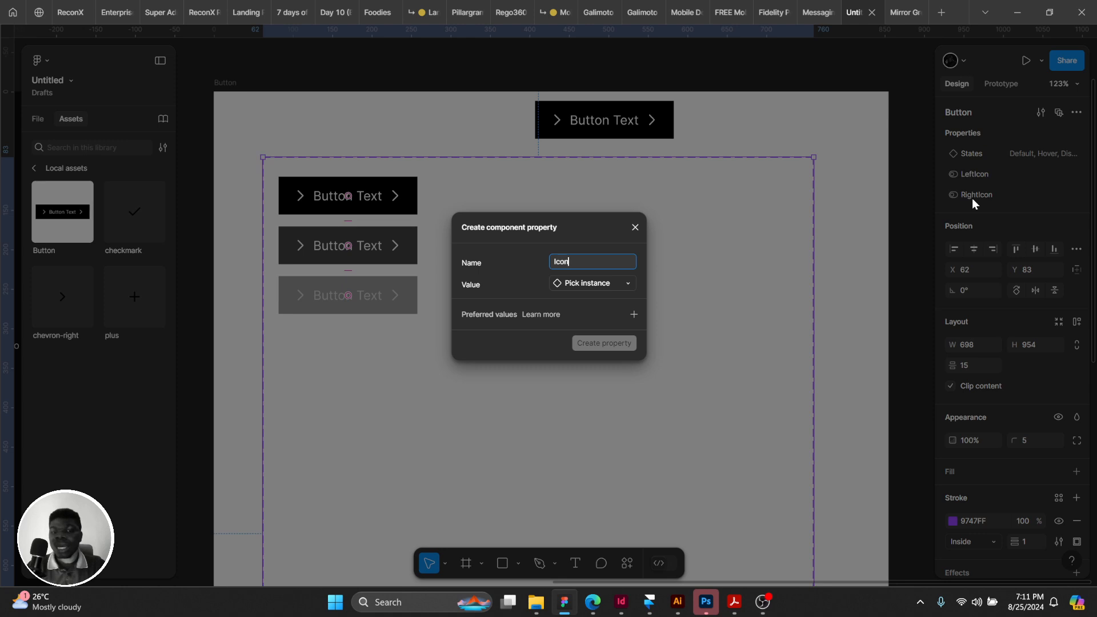
text(LeftHolder)
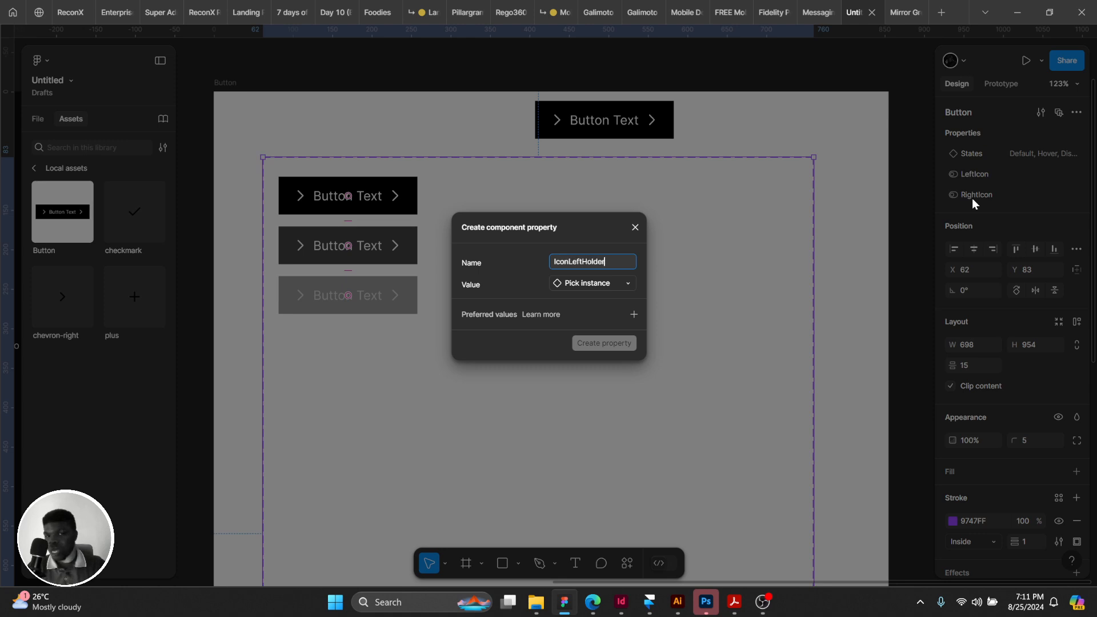
Set IconLeftHolder's value to the outline plus icon and create the property.
click(615, 285)
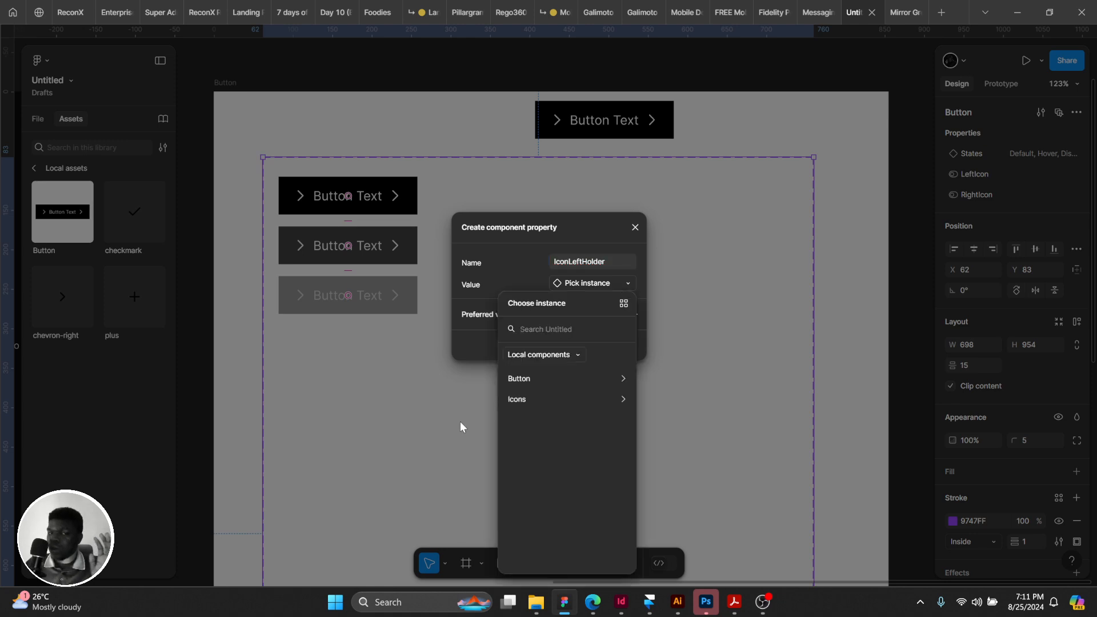
click(528, 401)
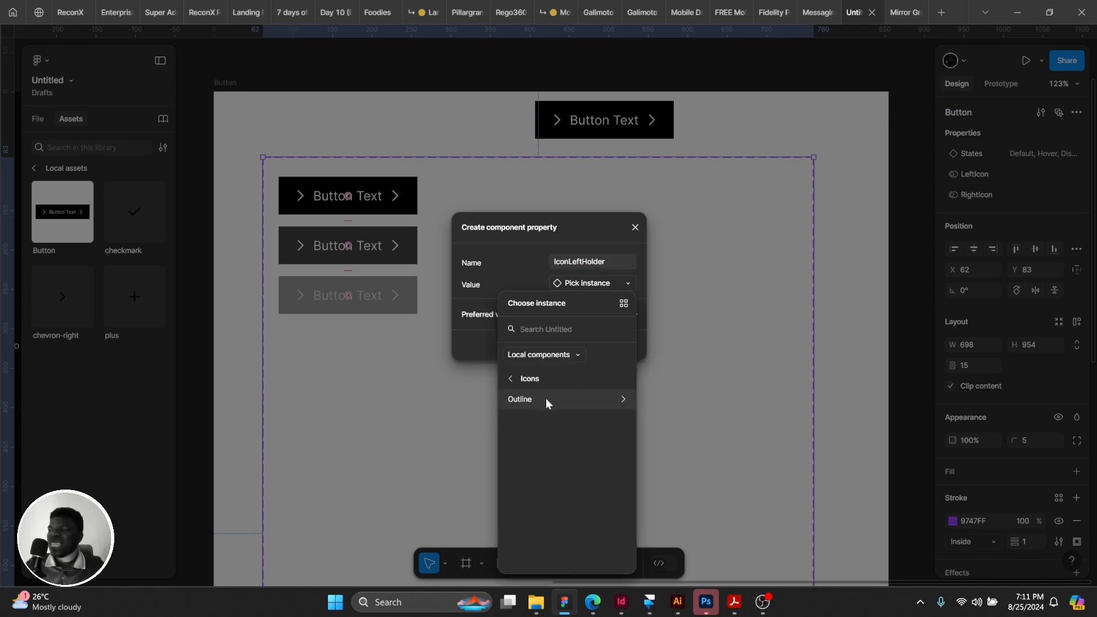
click(547, 399)
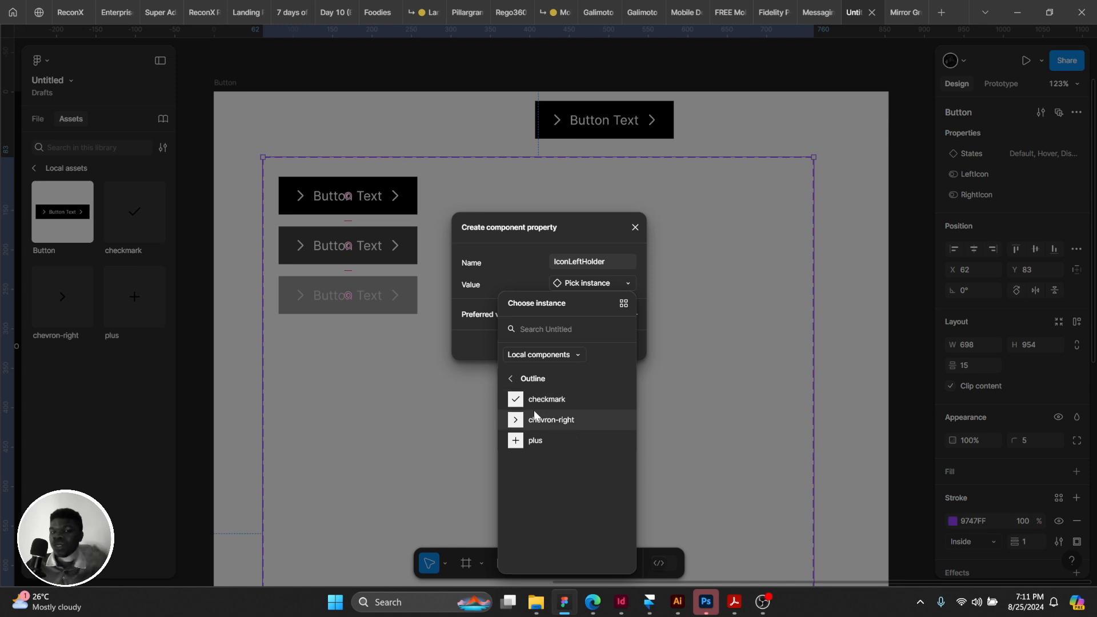
click(534, 438)
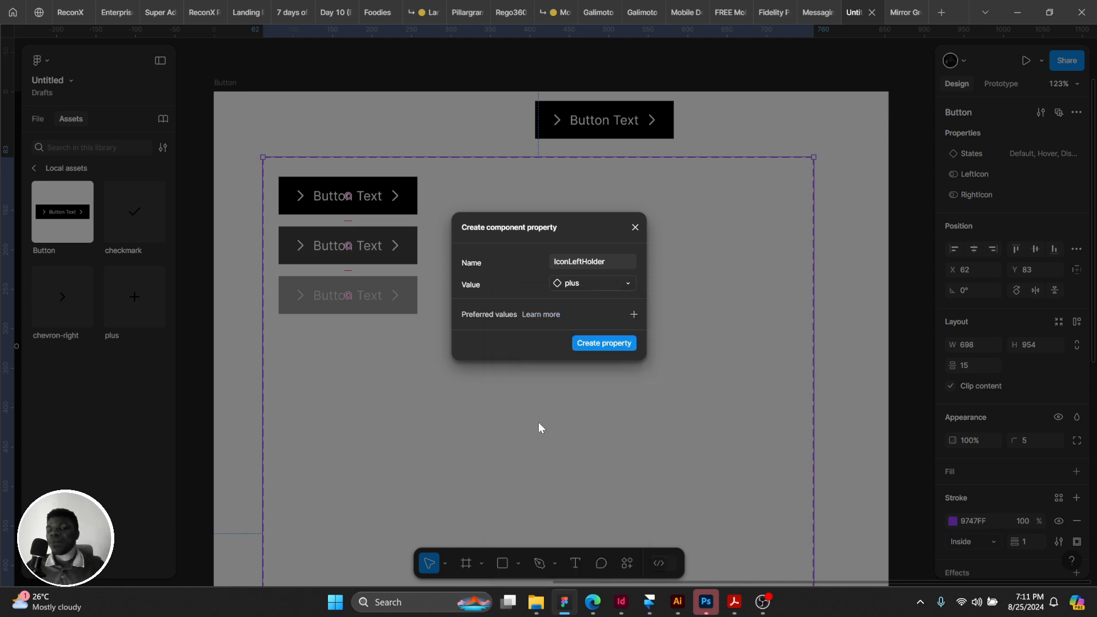
click(602, 341)
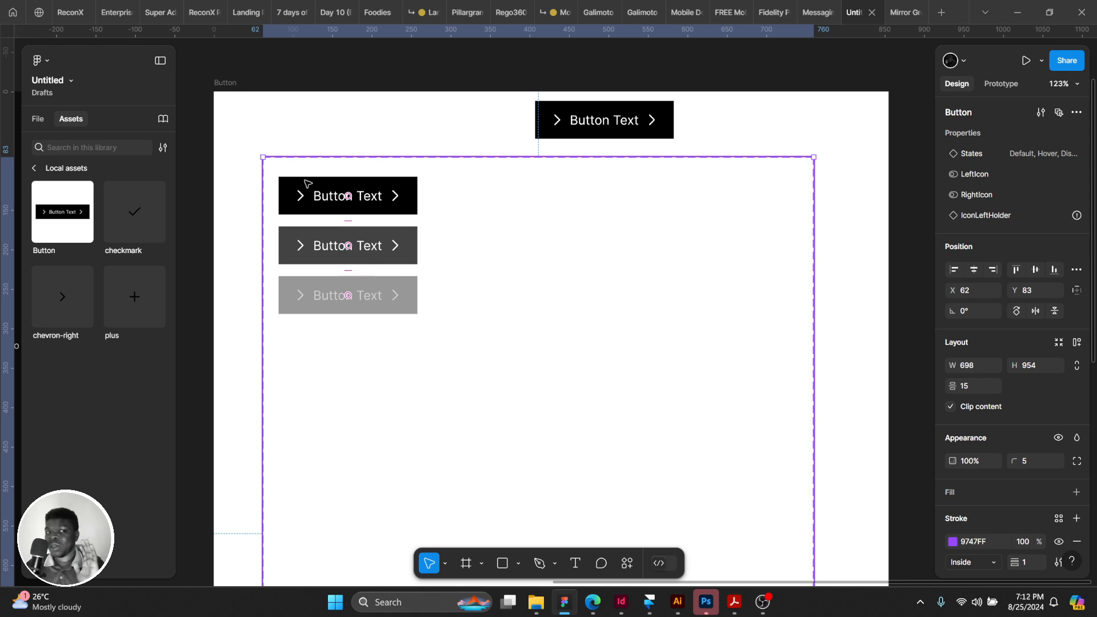
Apply the IconLeftHolder instance swap property to the left chevron icon in the default button variant.
double_click(306, 197)
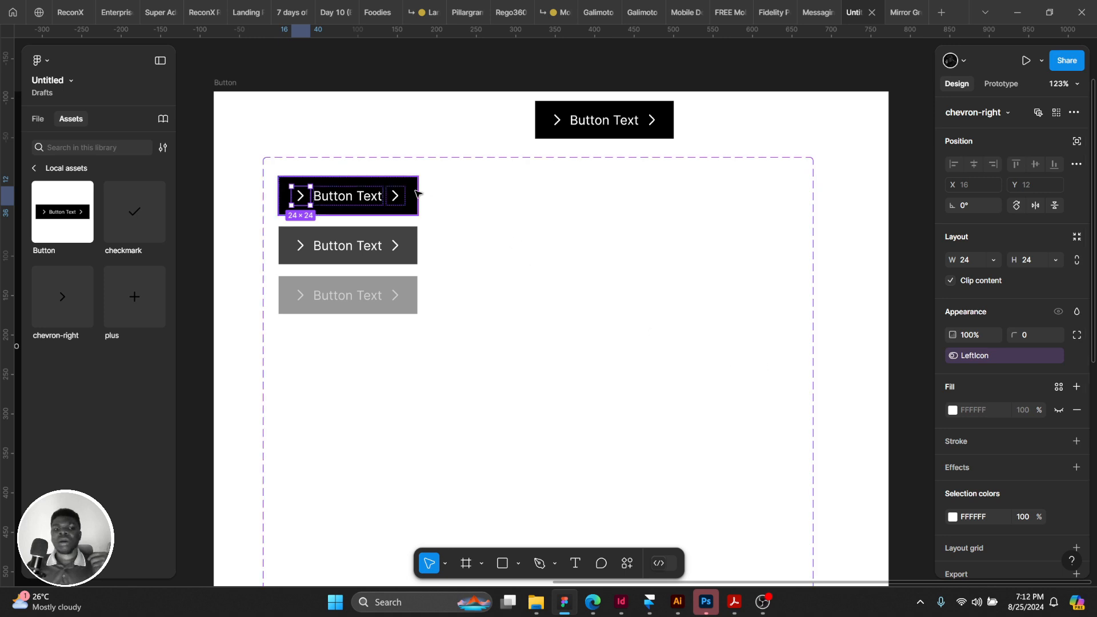
click(1074, 113)
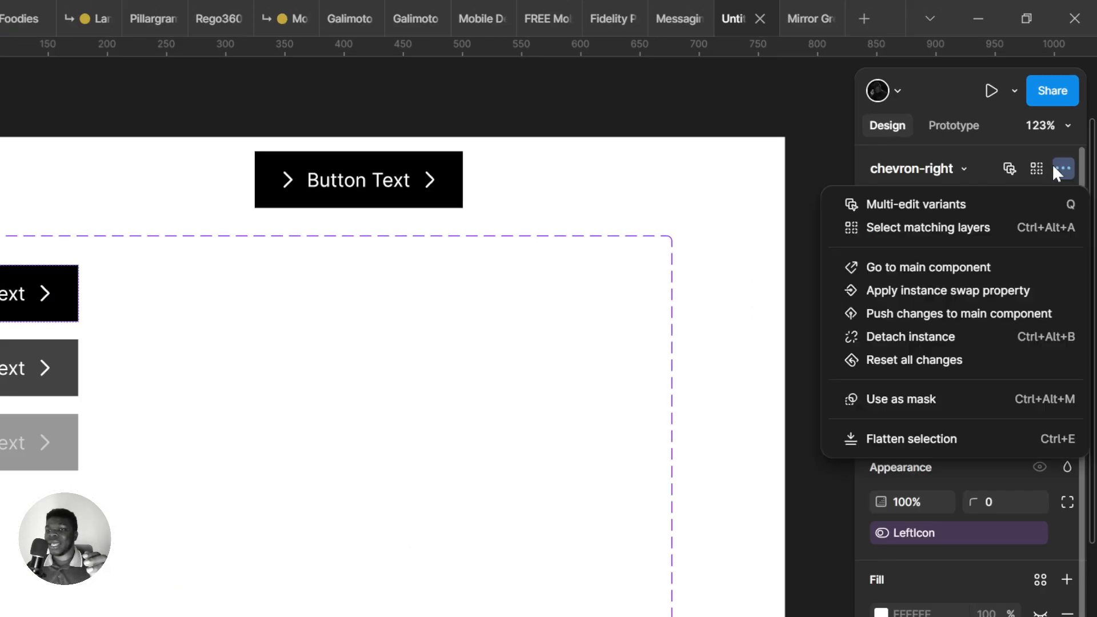
click(965, 291)
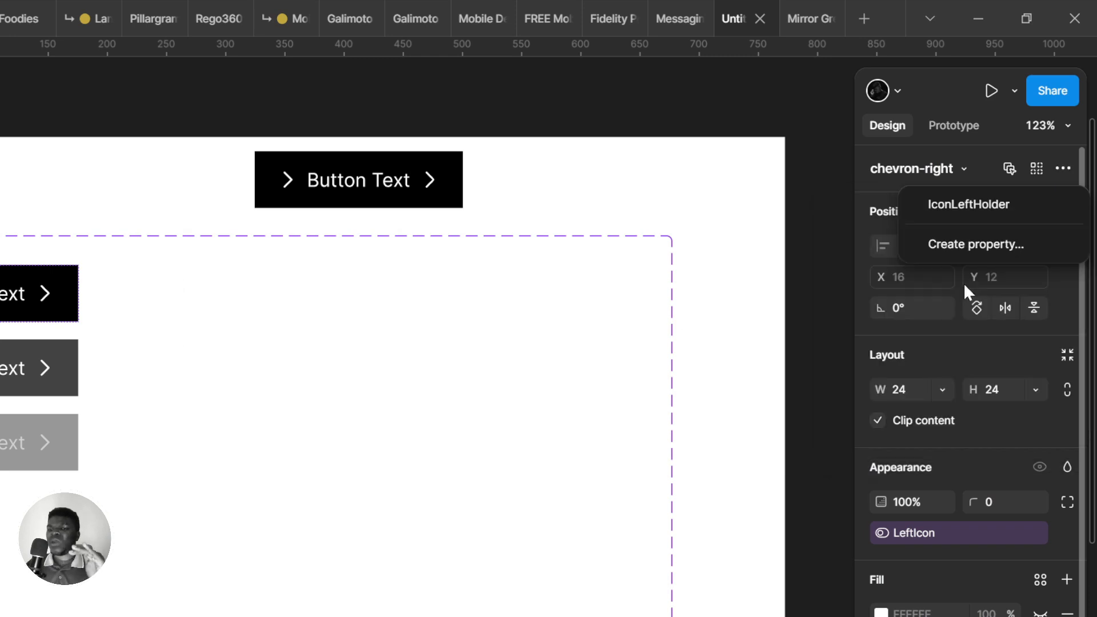
click(988, 208)
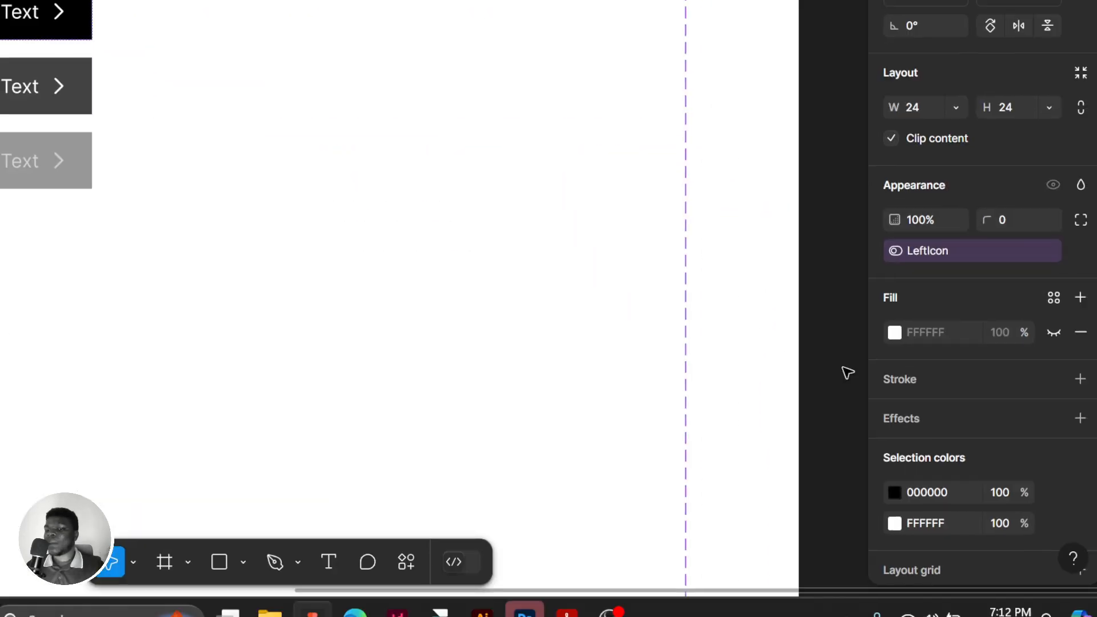
Recolor the black plus icon in the default button variant to FFFFFF.
click(894, 491)
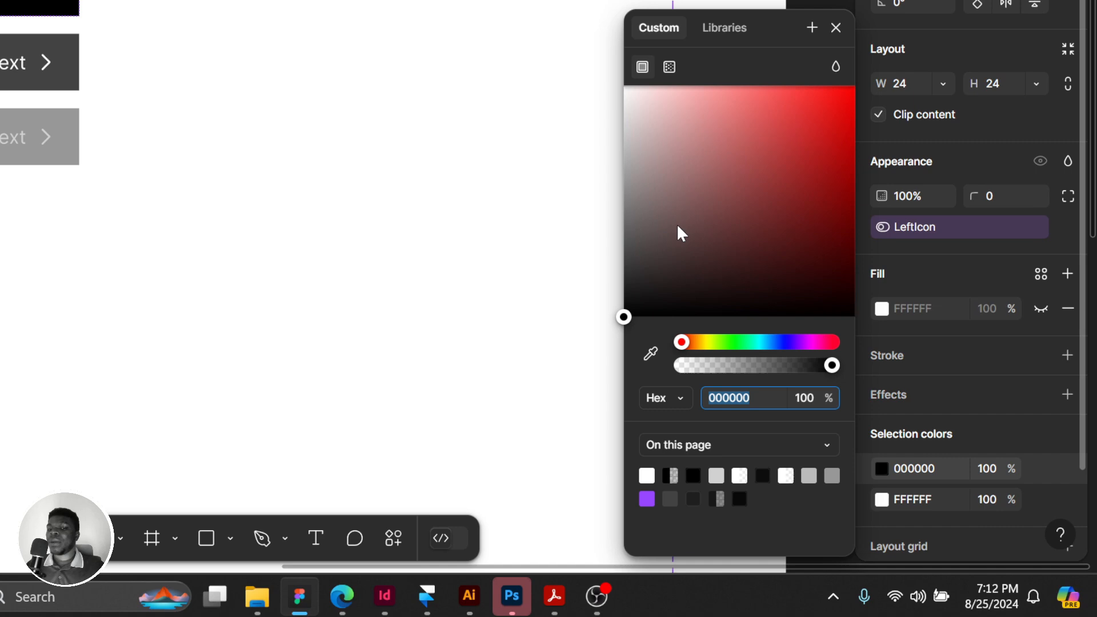
drag(678, 226, 620, 83)
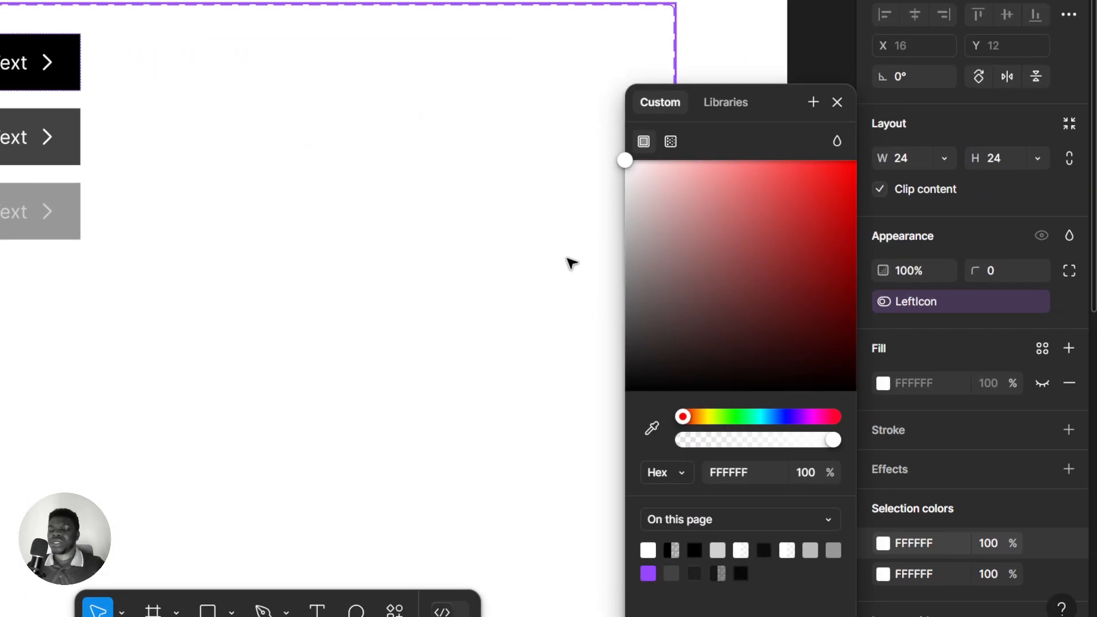
key(ctrl+z)
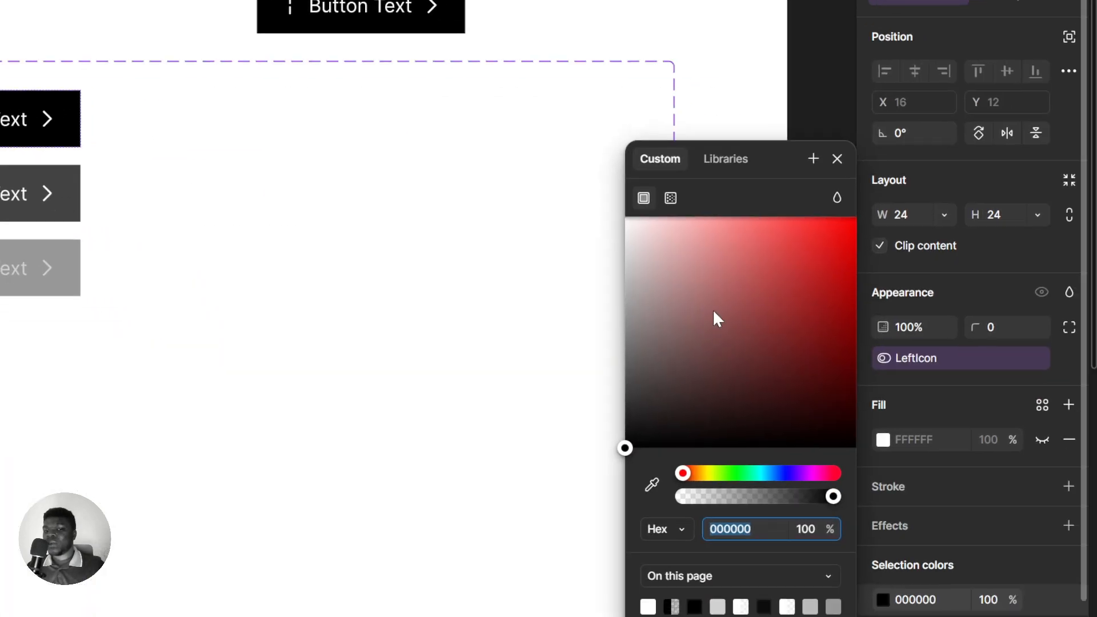
text(FFFFFF)
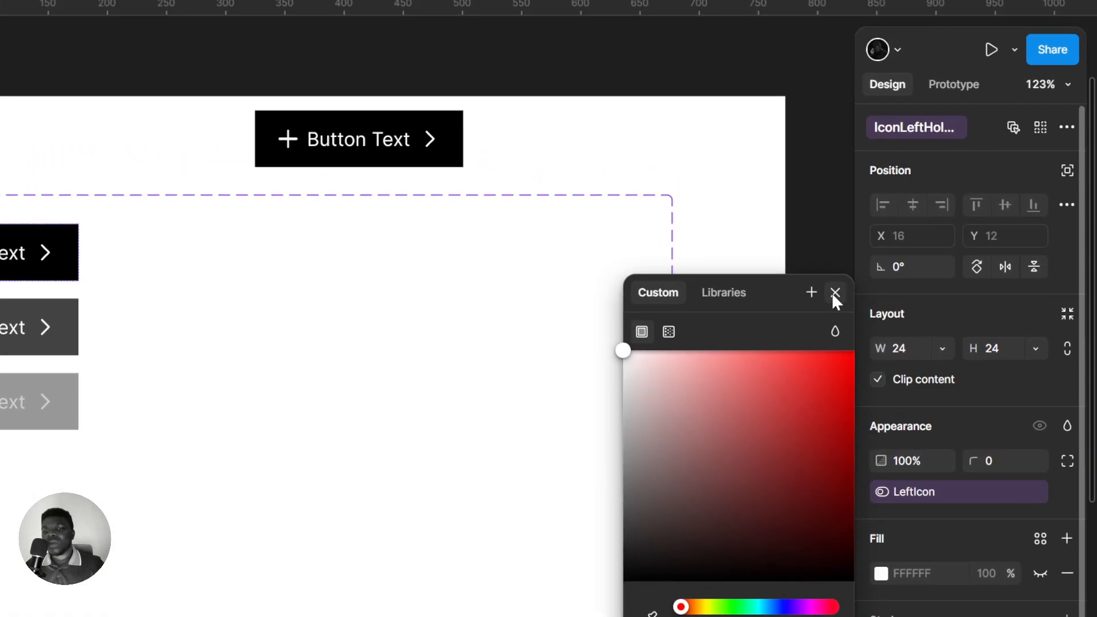
click(834, 293)
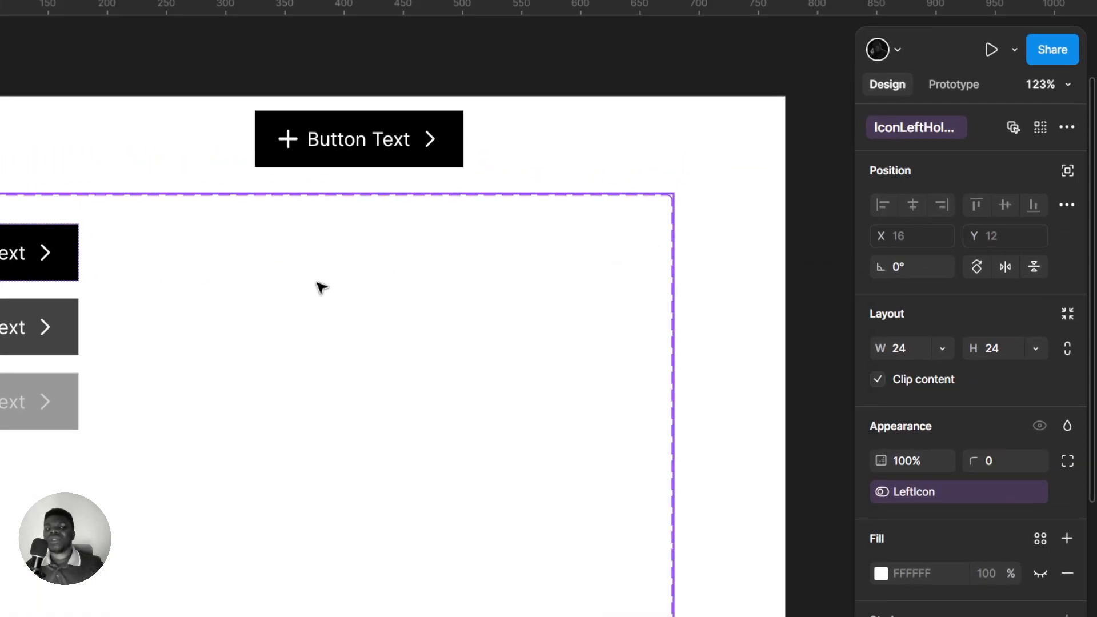
Apply the IconLeftHolder instance swap property to the left chevrons of the hover and disabled button variants.
drag(318, 286, 385, 277)
click(517, 314)
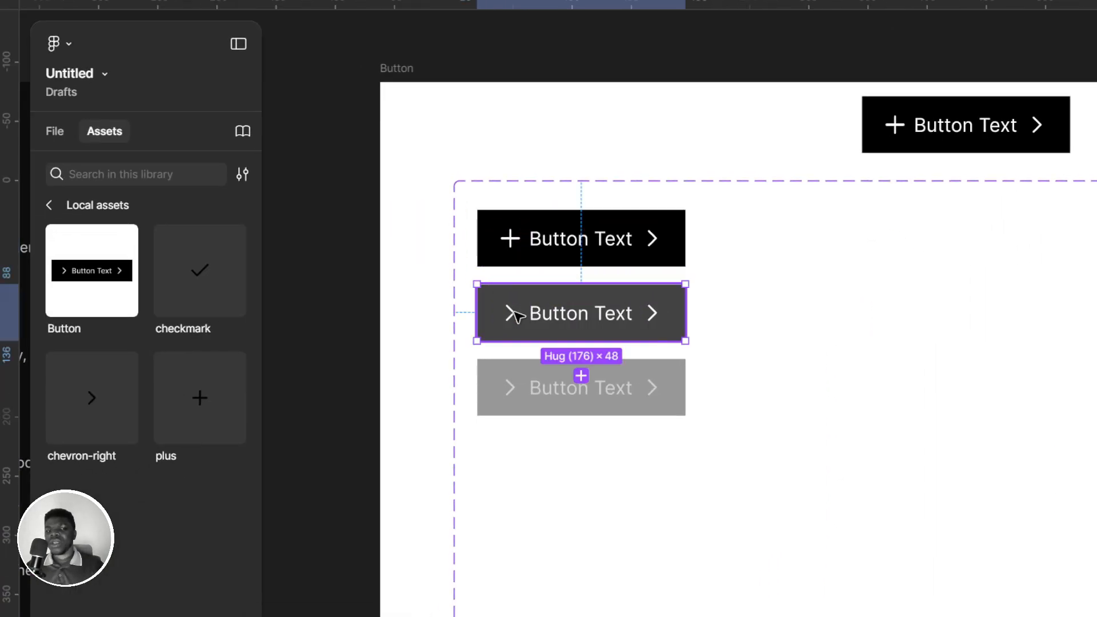
double_click(514, 314)
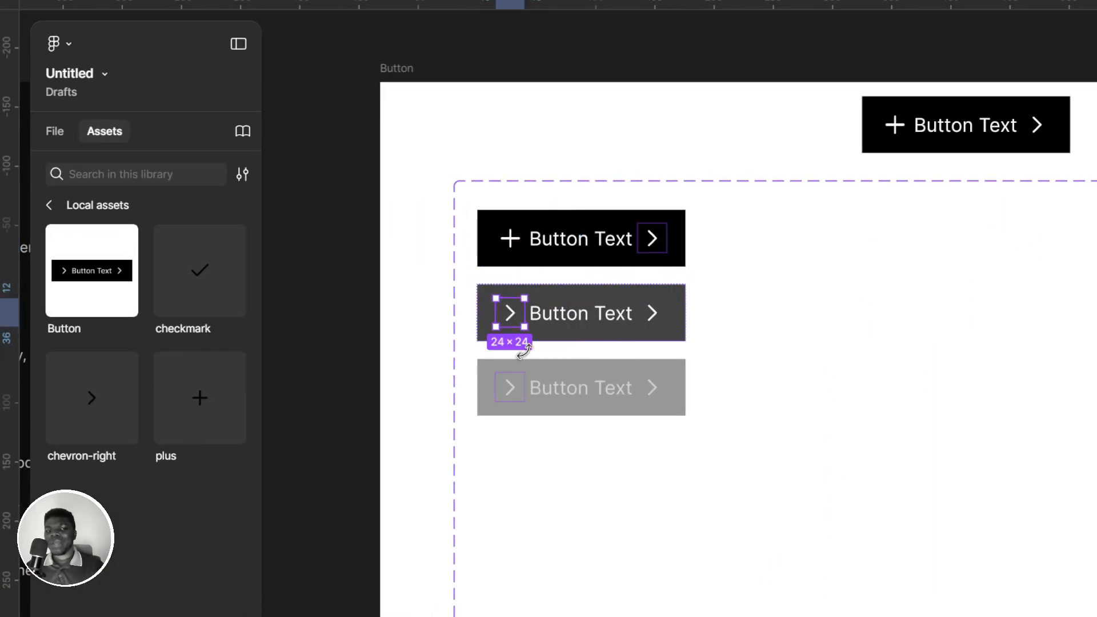
shift+click(511, 388)
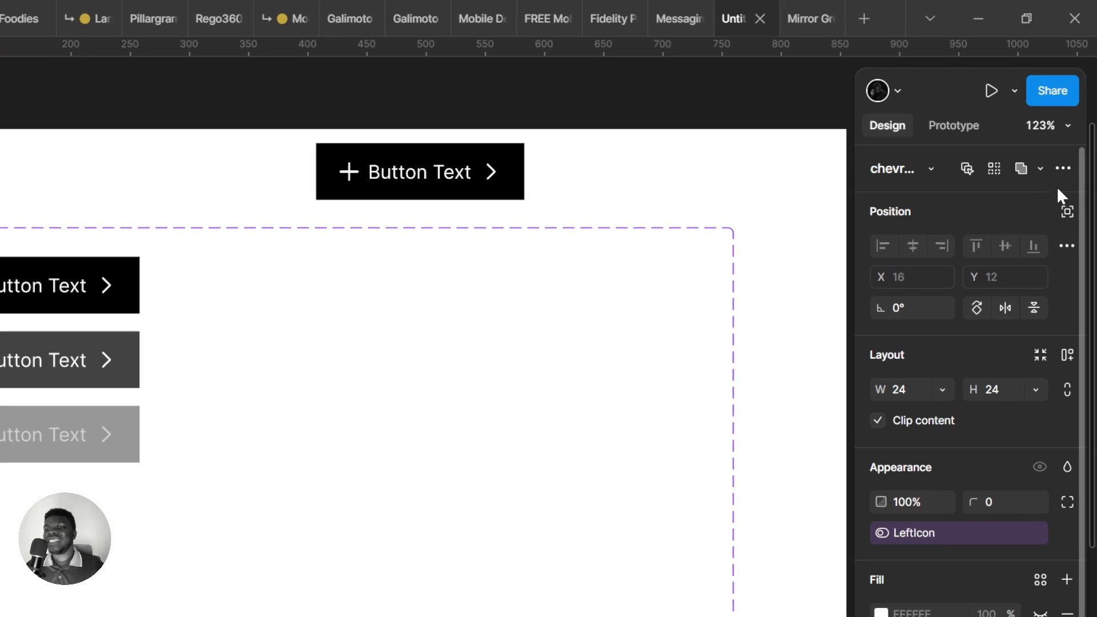
click(1062, 168)
click(865, 290)
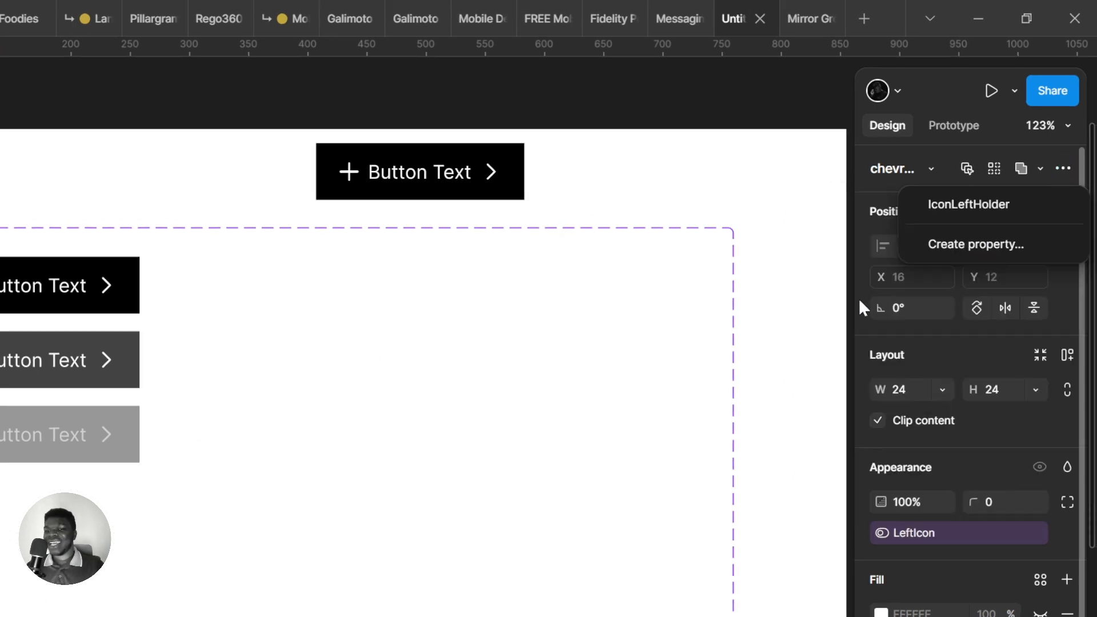
click(952, 210)
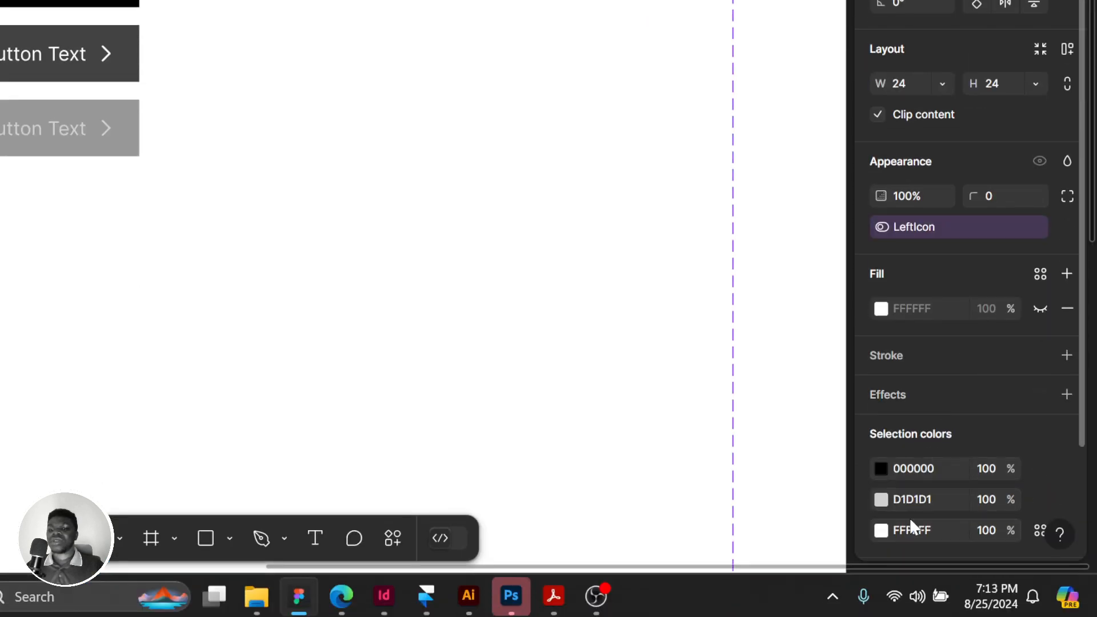
Recolor the black plus icons of the hover and disabled variants to D1D1D1, and make the hover variant's icon white.
click(932, 500)
key(ctrl+c)
click(941, 467)
key(ctrl+v)
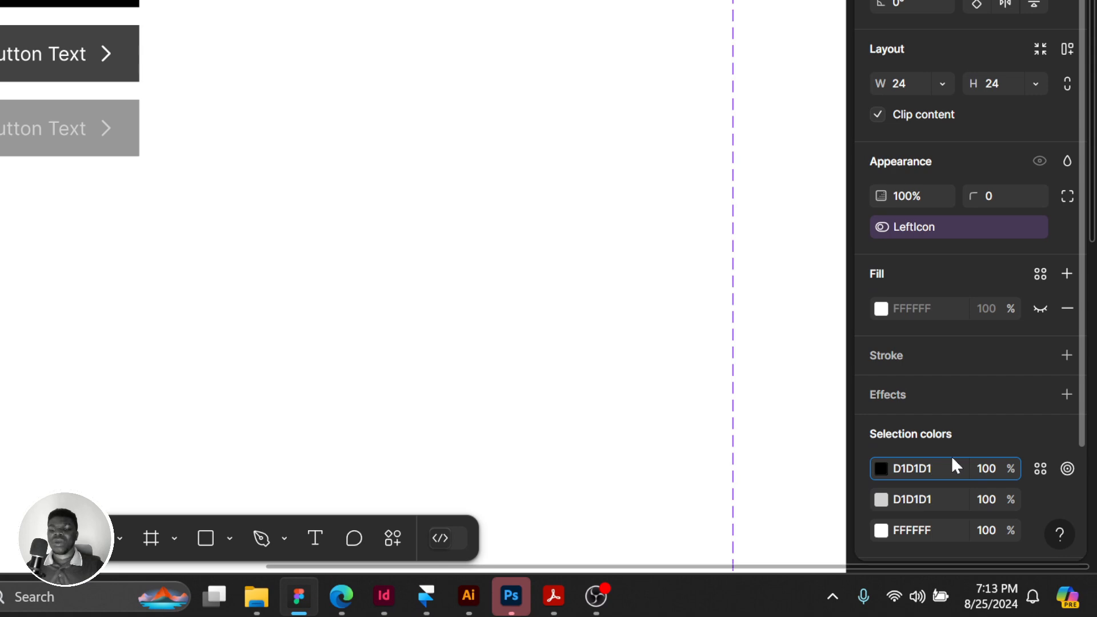
key(Return)
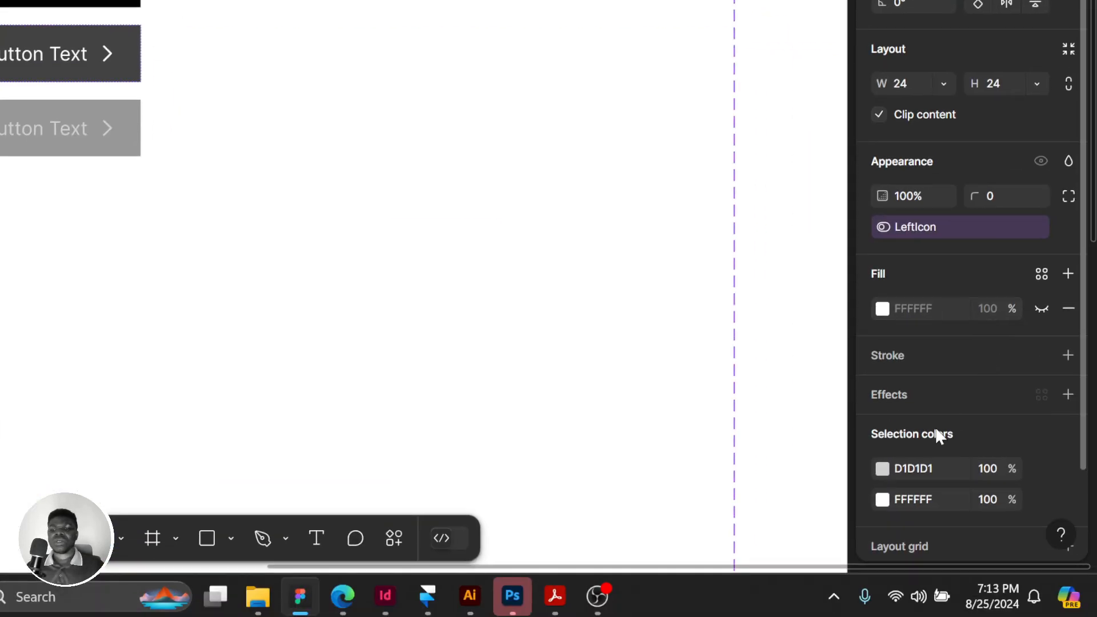
click(882, 469)
click(567, 290)
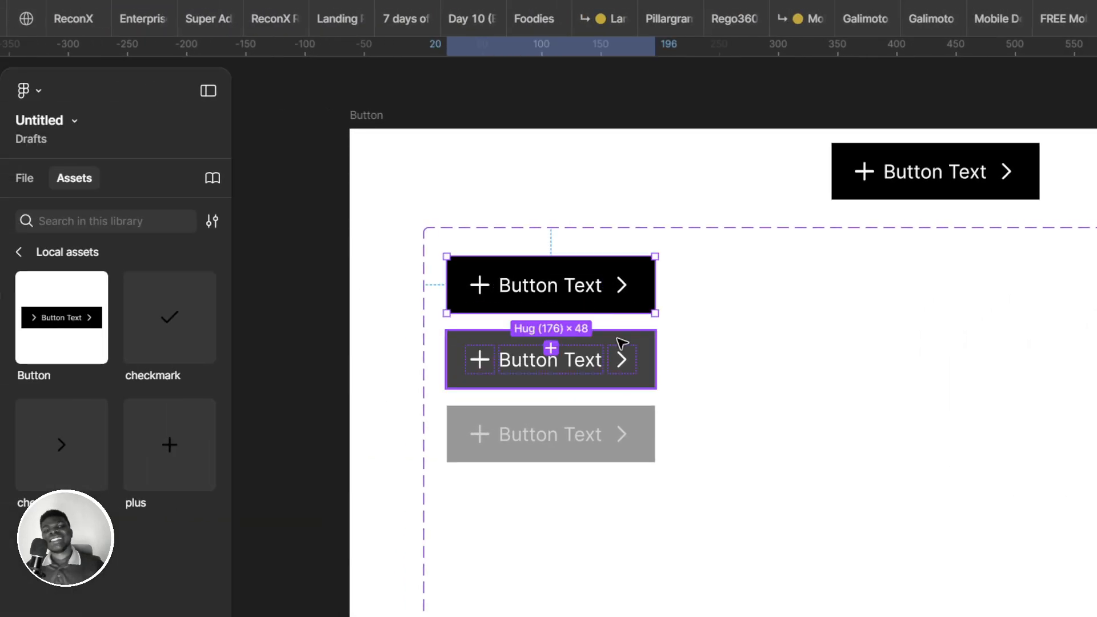
click(621, 342)
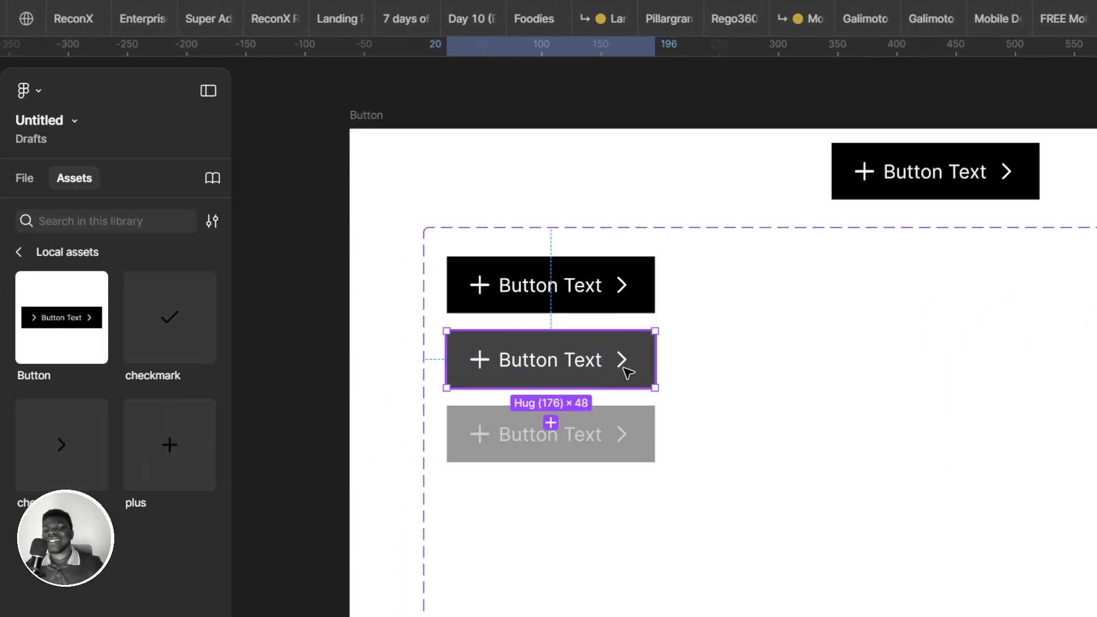
click(992, 152)
click(580, 325)
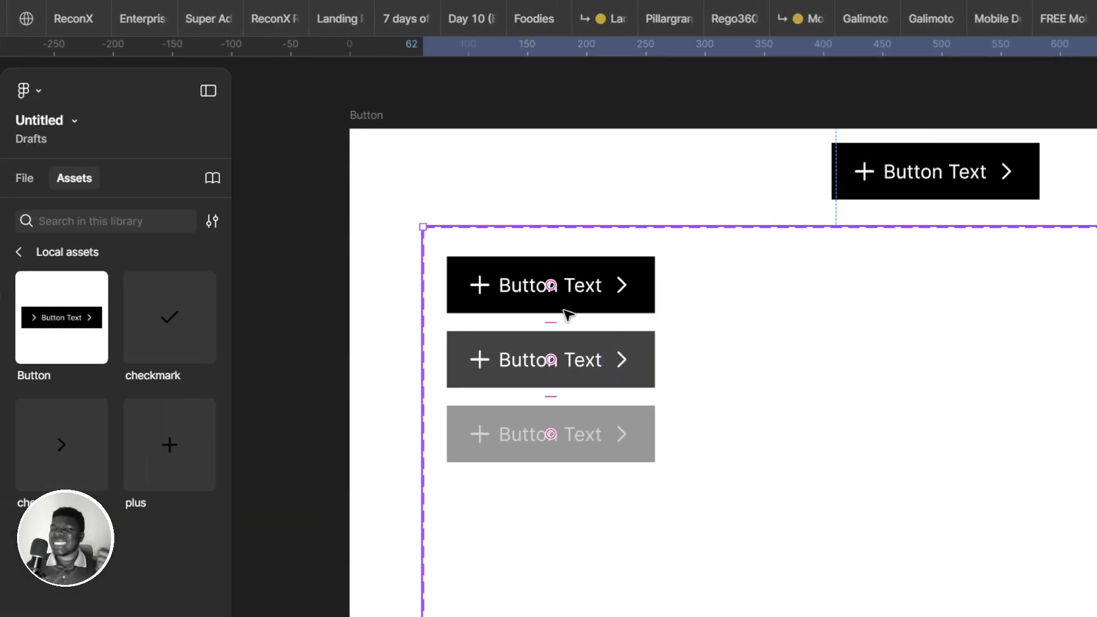
click(597, 305)
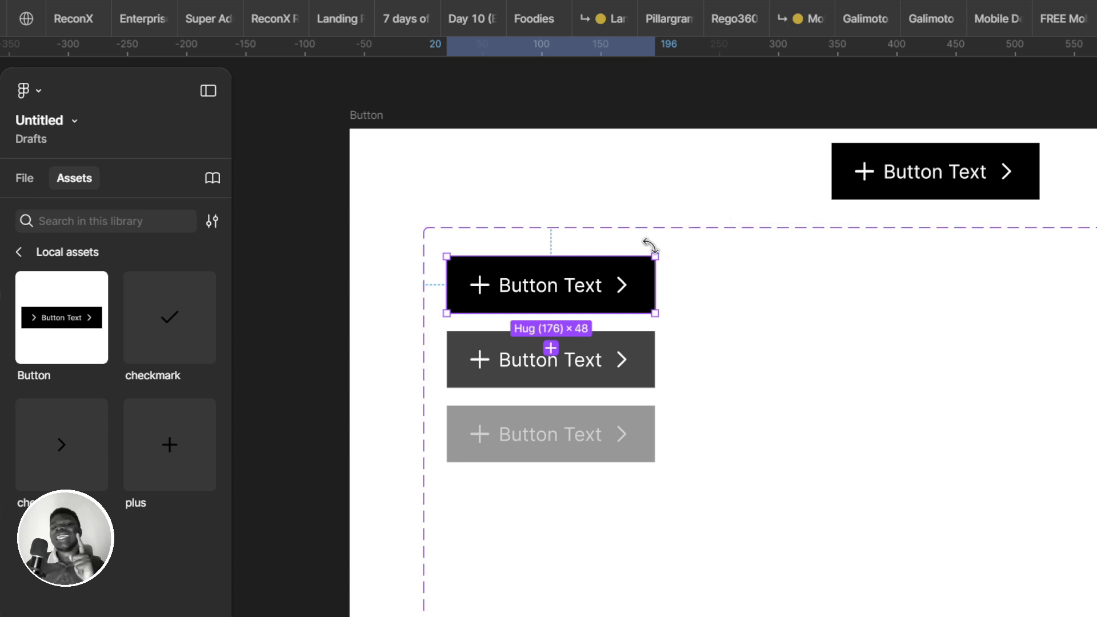
click(889, 188)
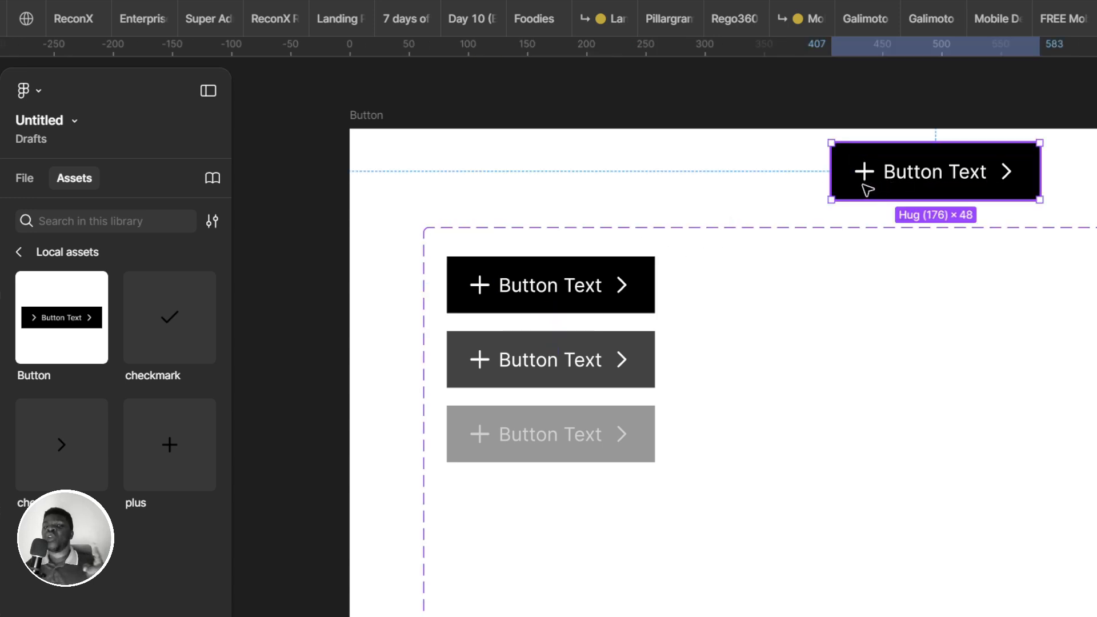
click(901, 216)
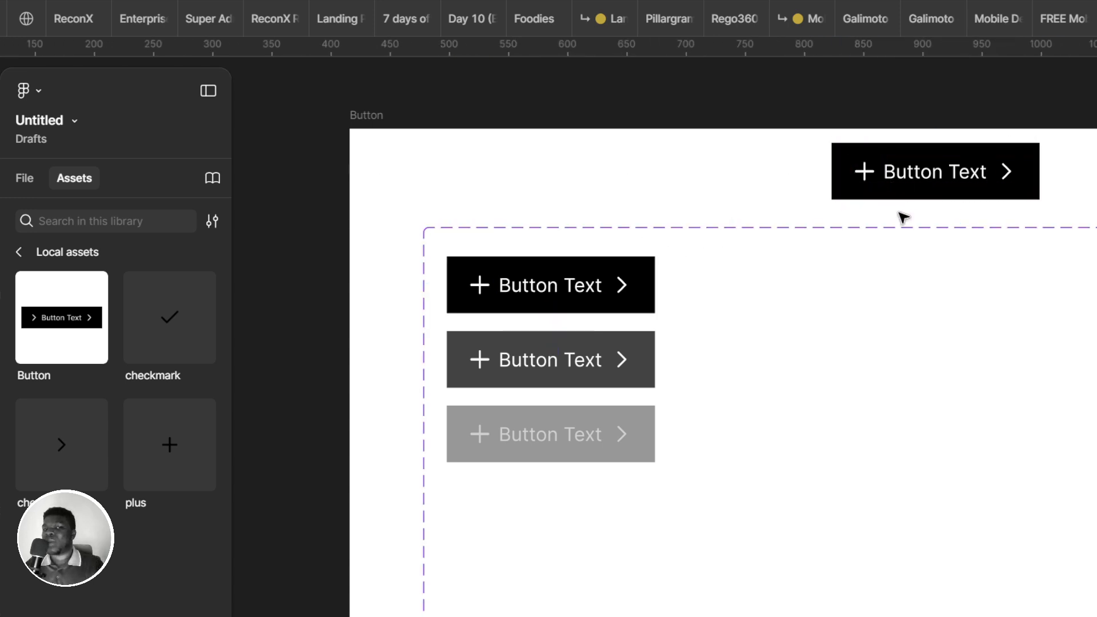
Swap the separate Button instance's IconLeftHolder to chevron-right and finally to checkmark, and move the instance left to about X 381.
click(917, 194)
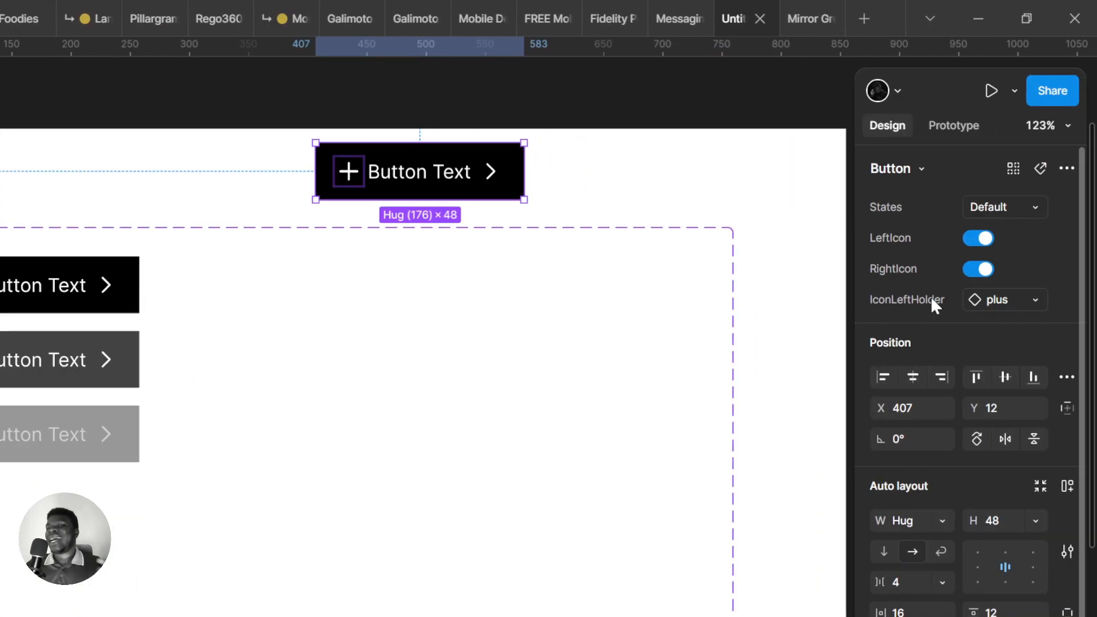
click(1015, 300)
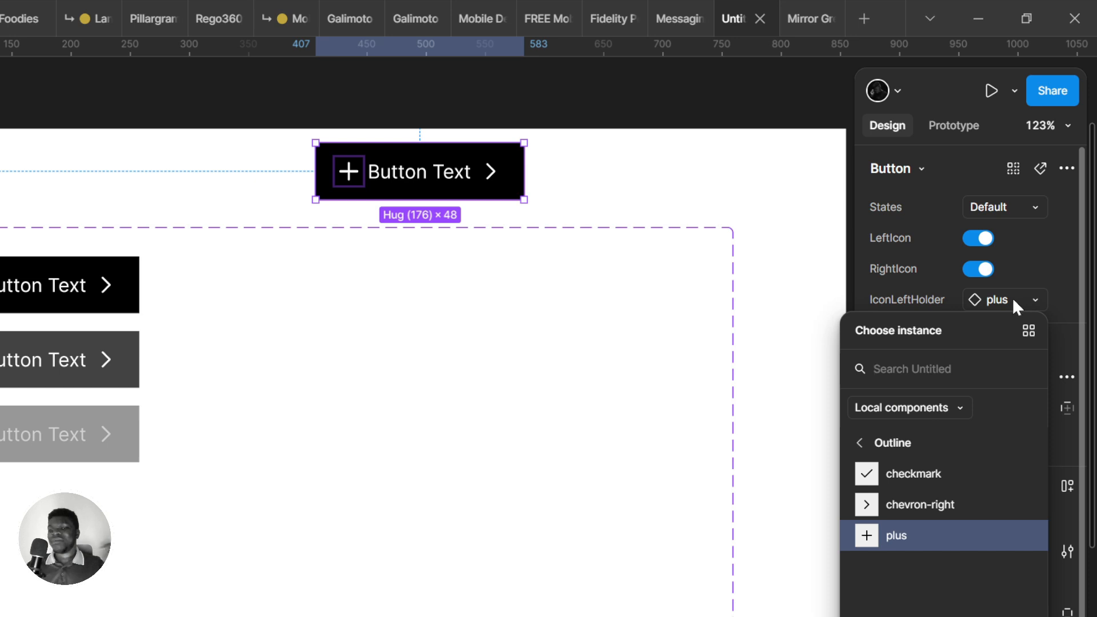
click(918, 503)
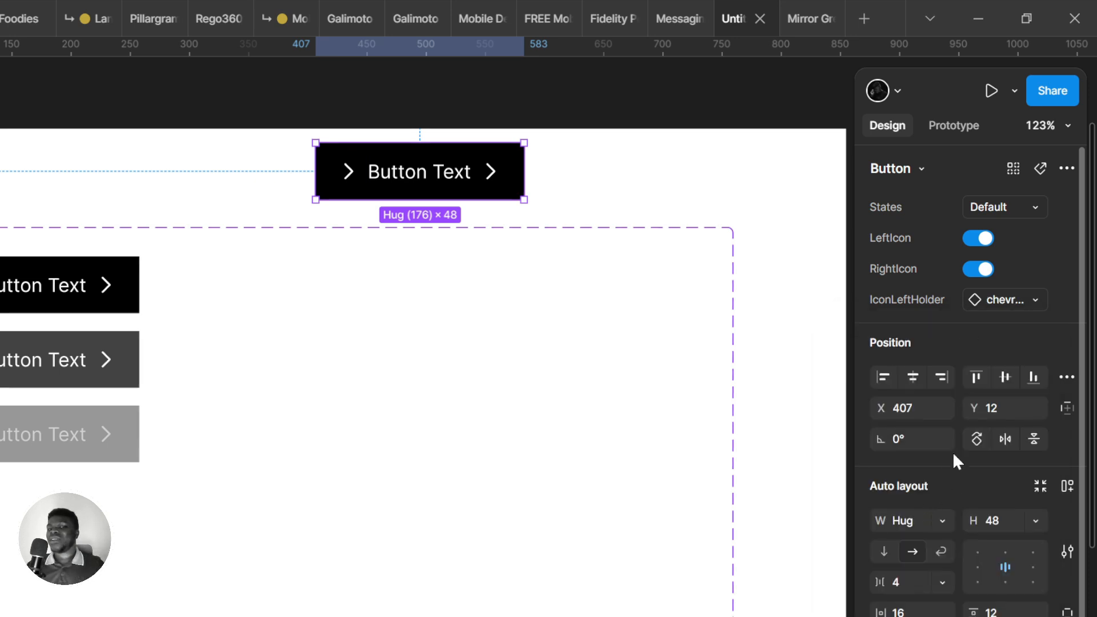
click(978, 303)
click(914, 469)
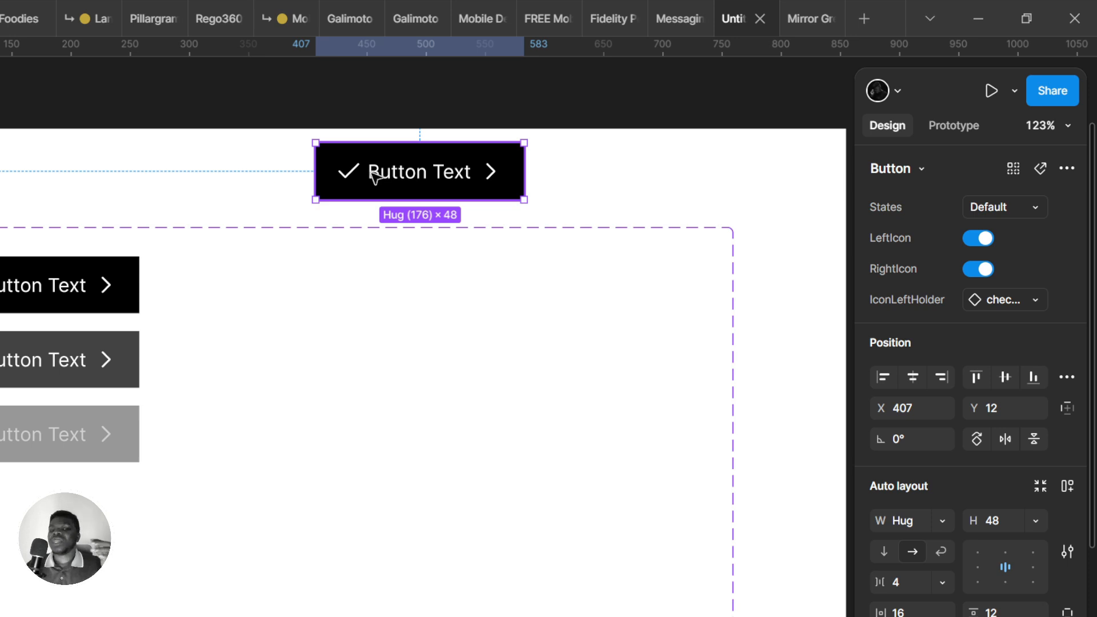
drag(396, 183, 365, 184)
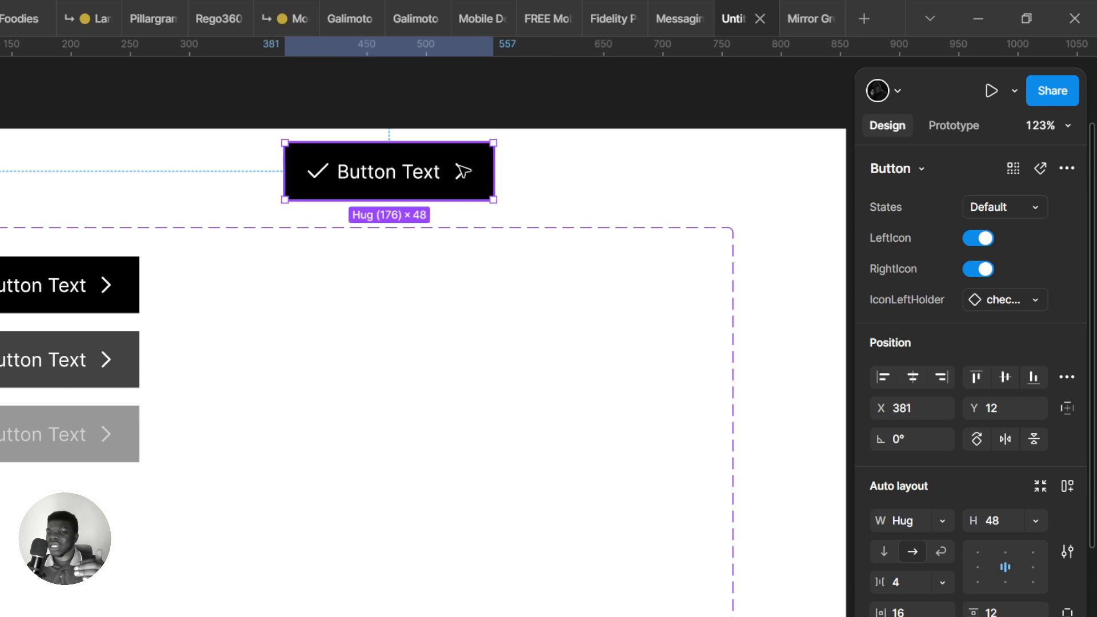
Start a new instance swap property named IconRightHolder for the right chevrons of all three button variants.
double_click(108, 285)
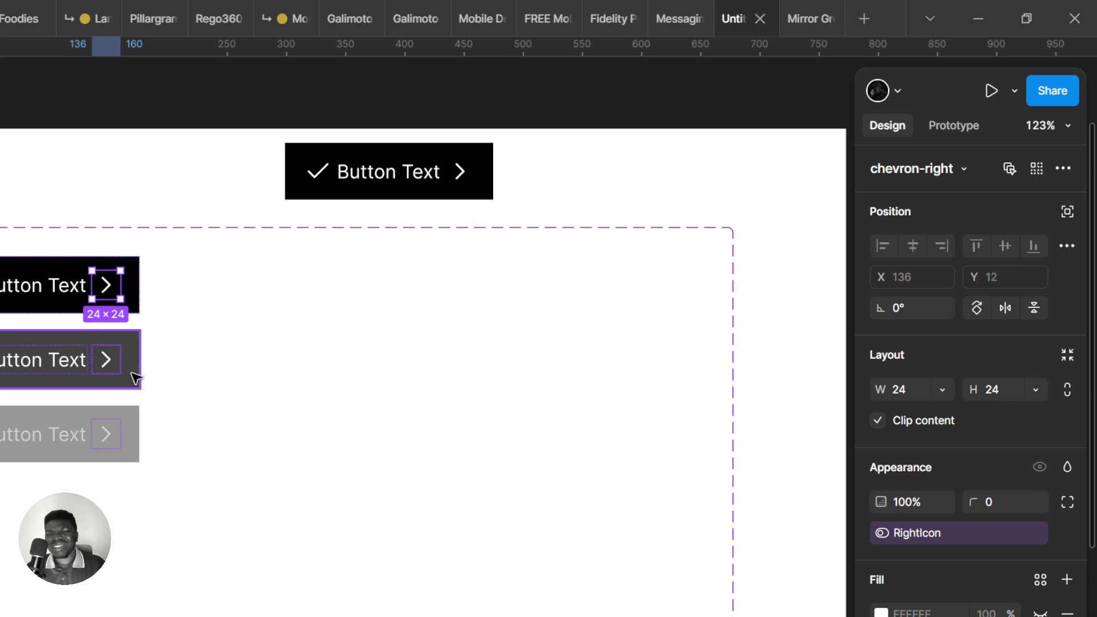
shift+click(107, 359)
shift+click(107, 434)
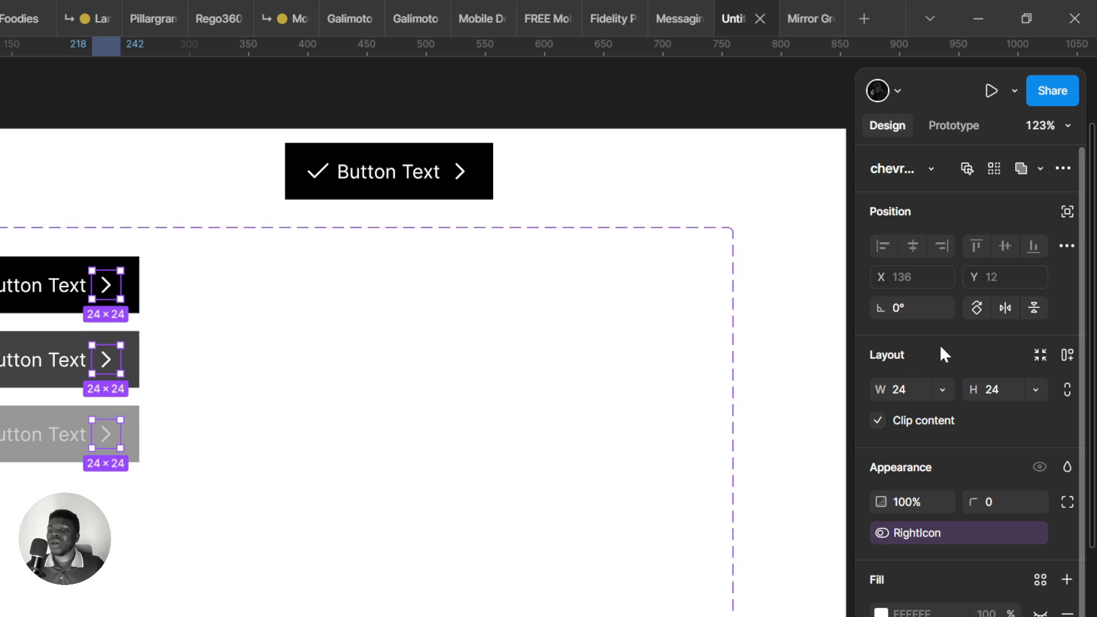
click(1061, 169)
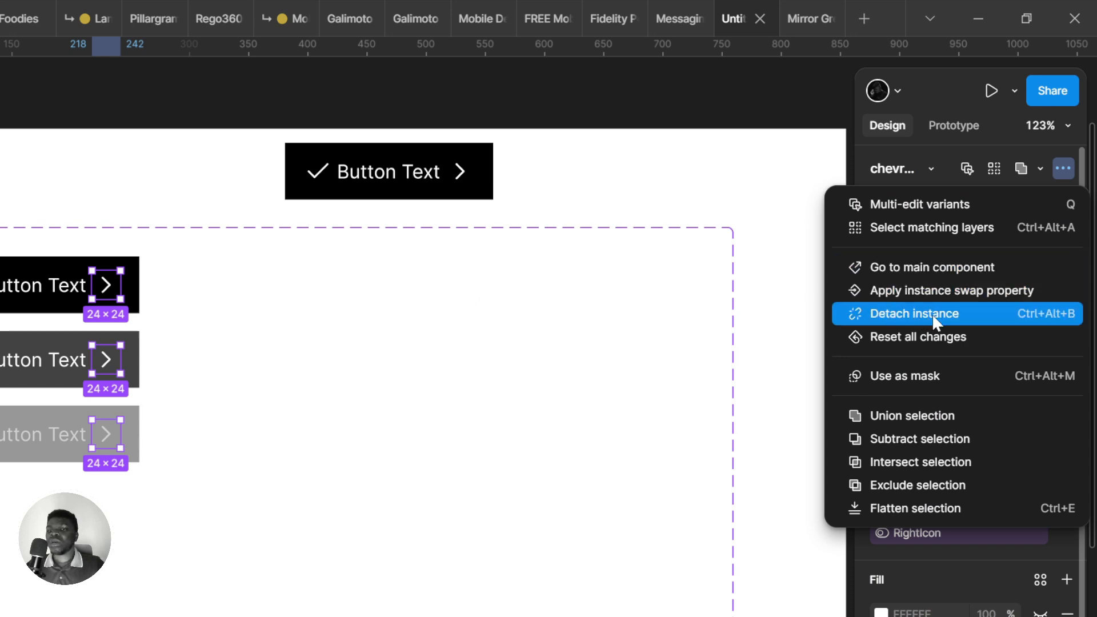
click(950, 294)
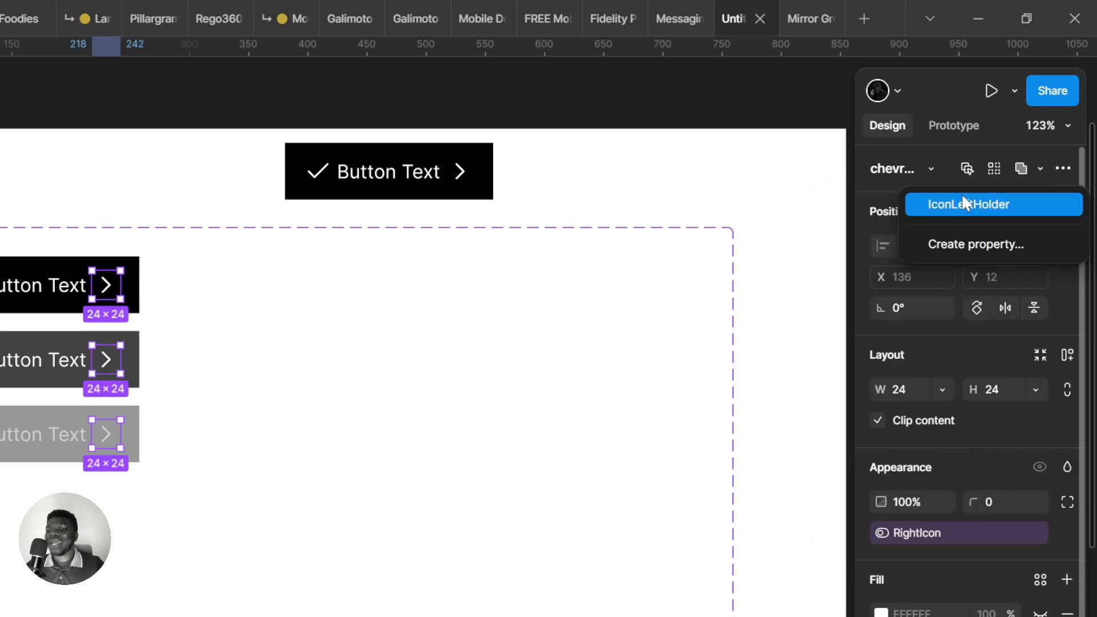
click(955, 245)
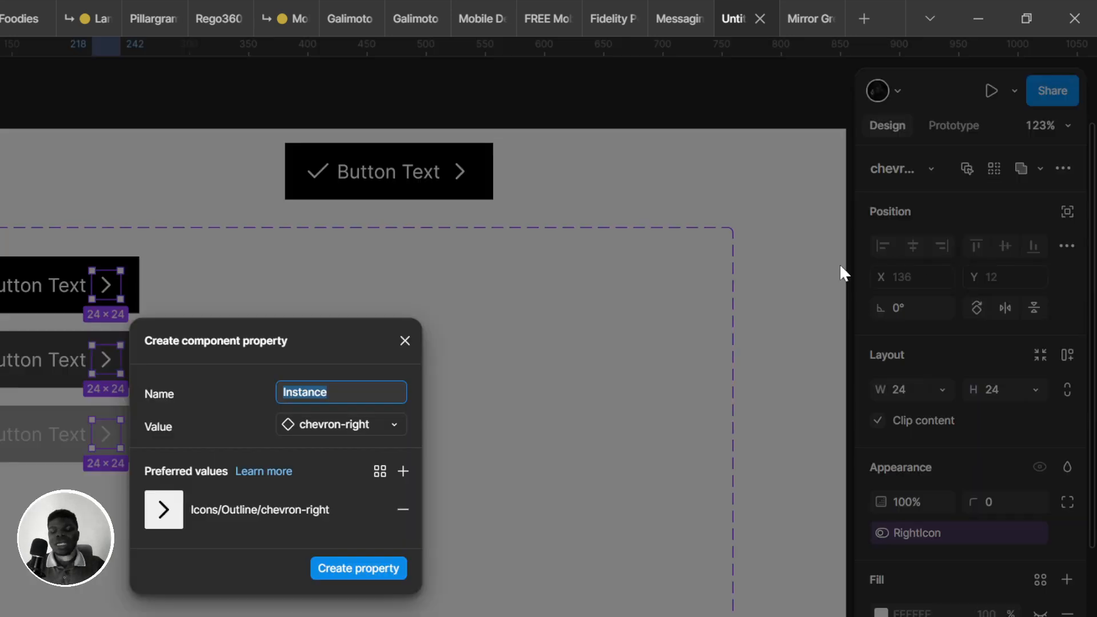
text(Icon)
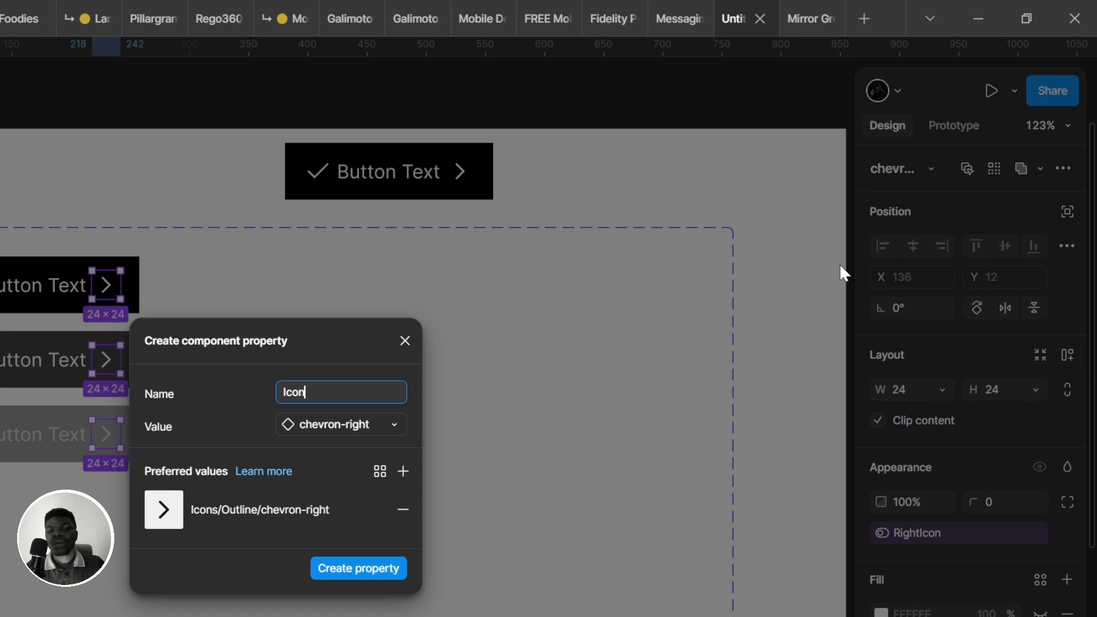
text(Right )
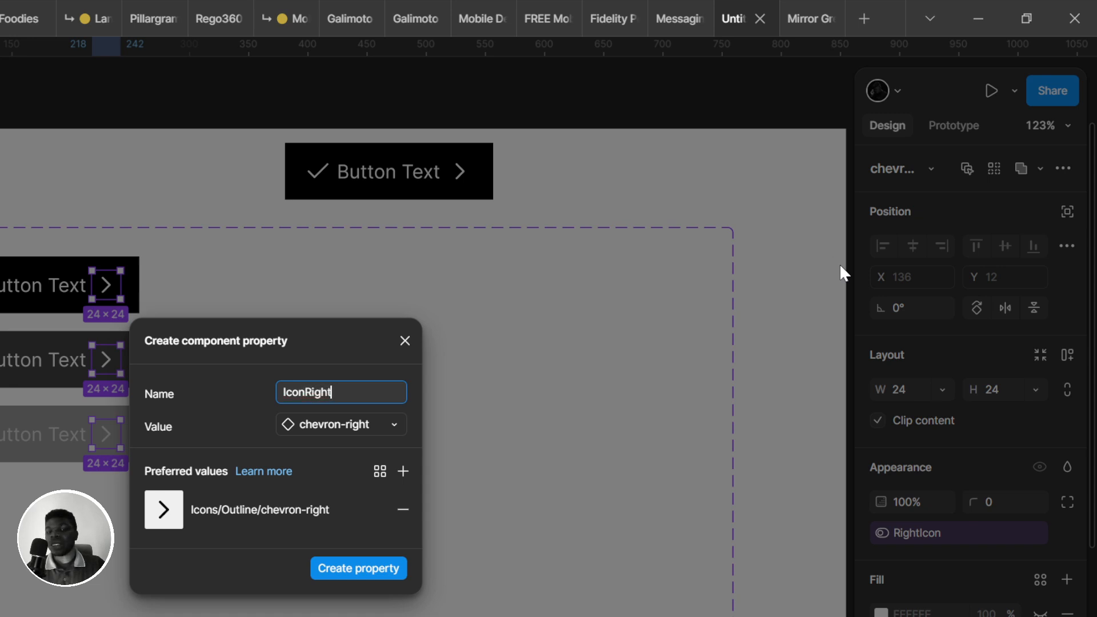
text(Ho)
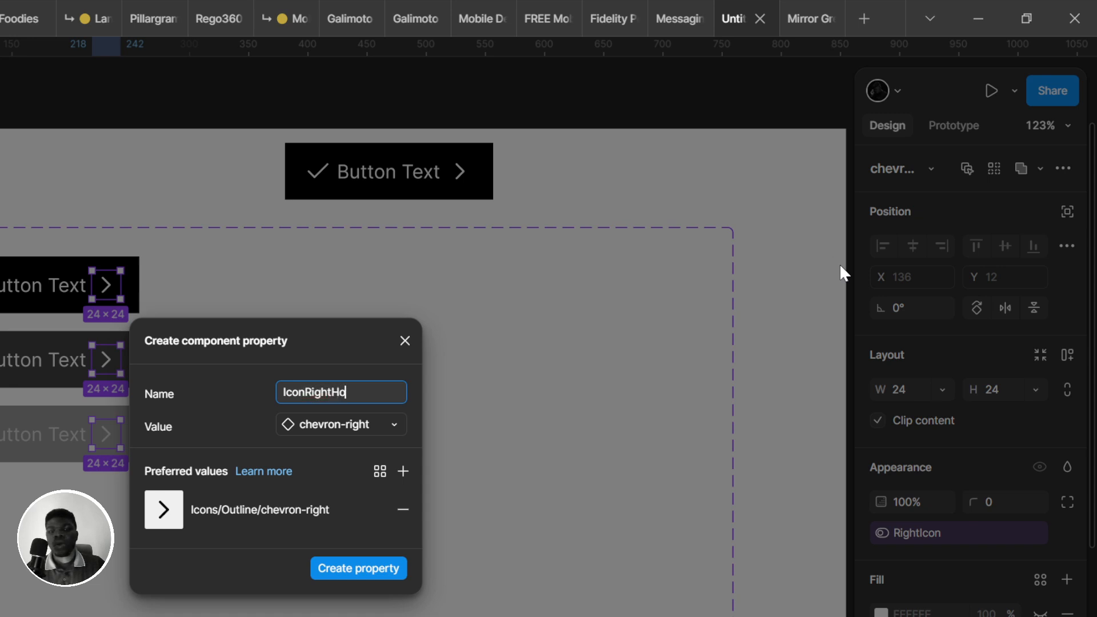
text(ldewr)
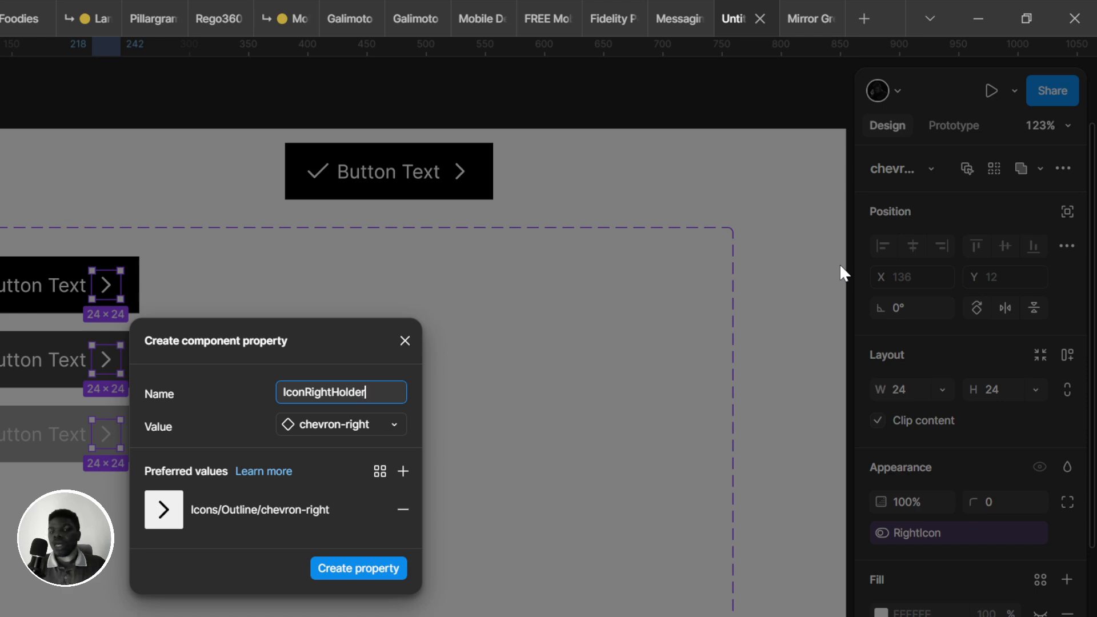
Set the IconRightHolder property's value to chevron-right and create the property.
click(365, 416)
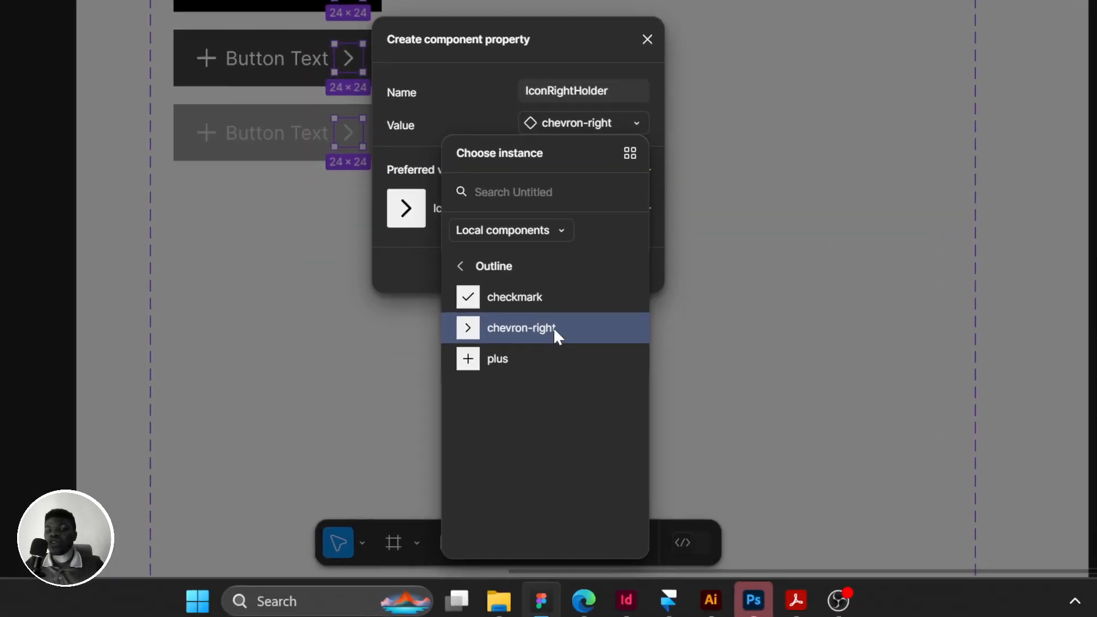
click(320, 616)
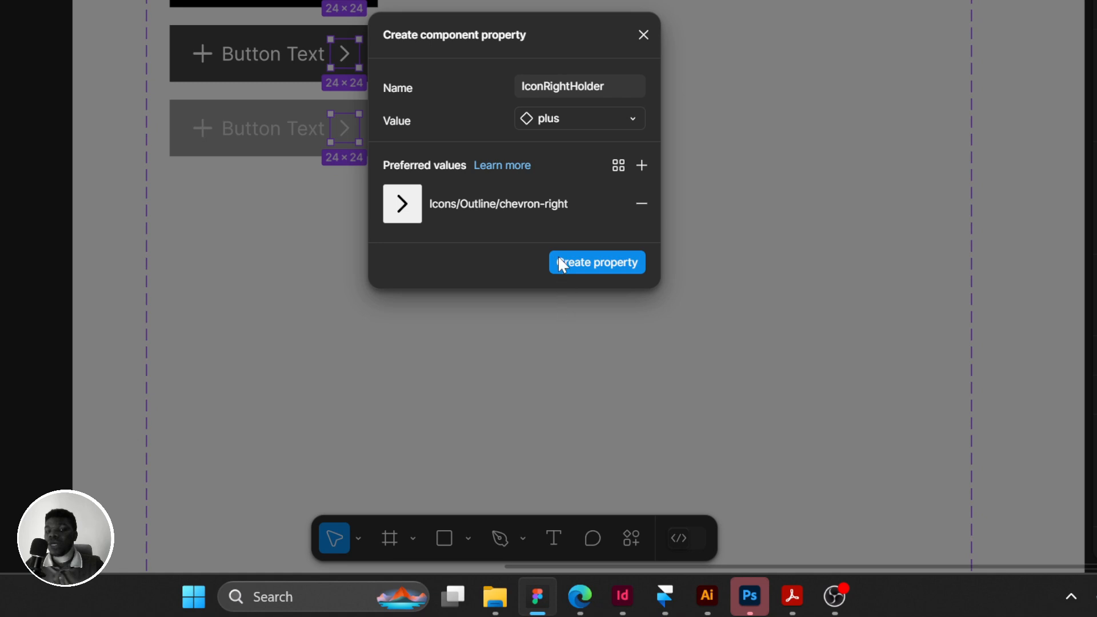
click(577, 126)
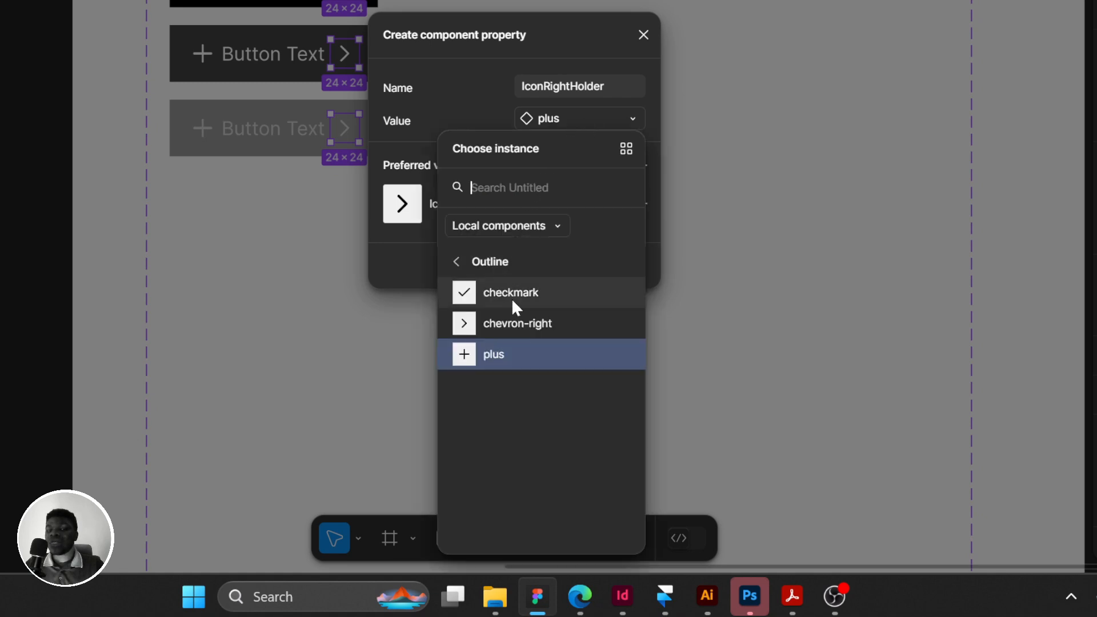
click(536, 324)
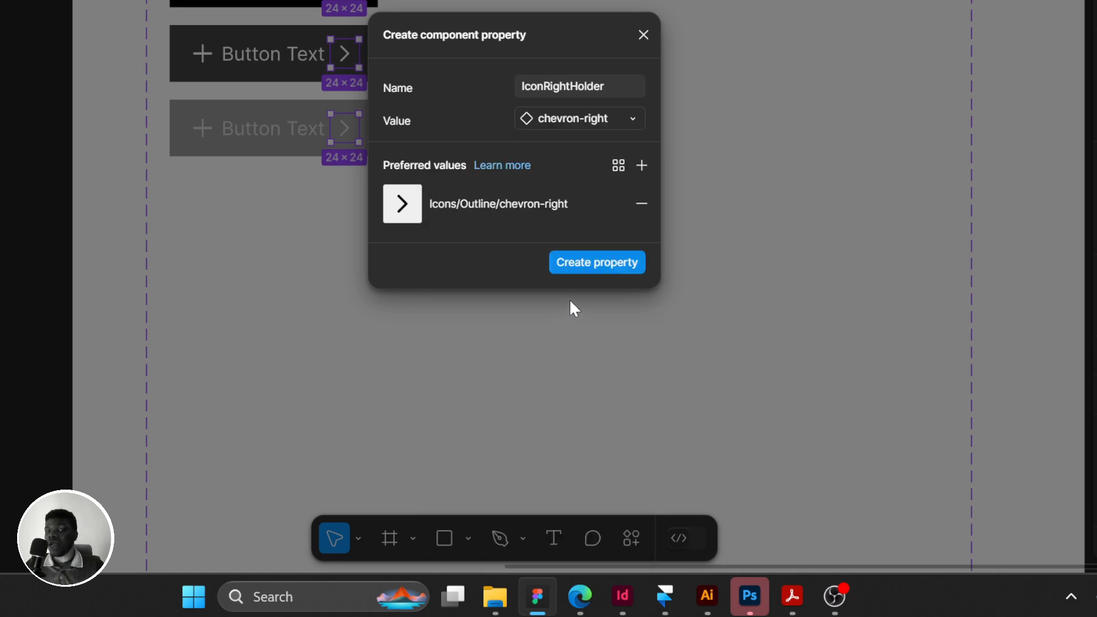
click(605, 265)
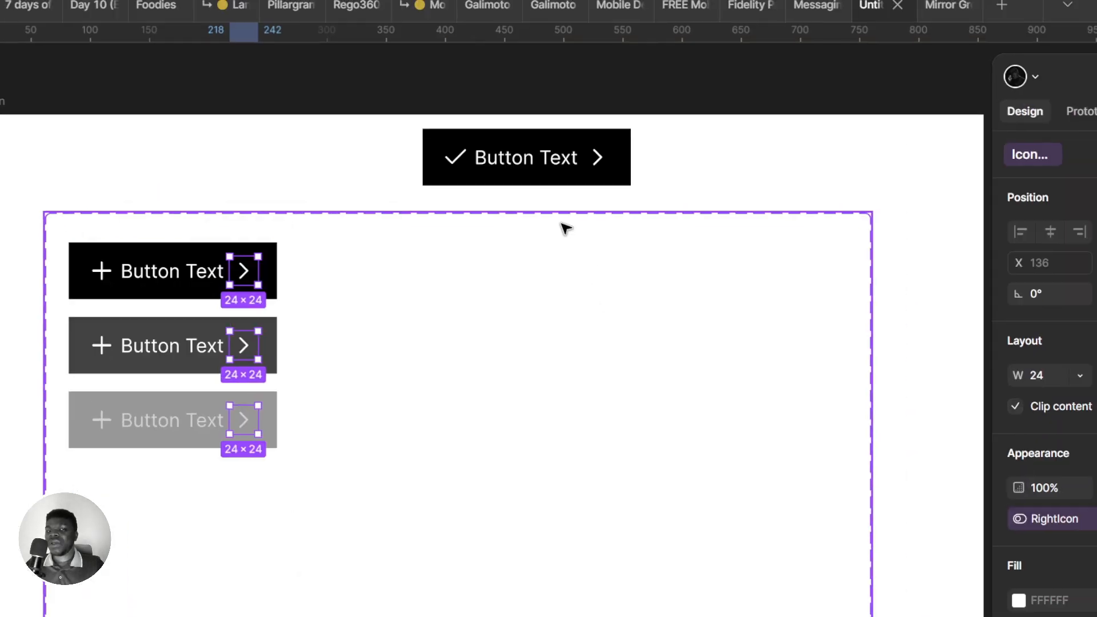
Swap the separate Button instance's IconRightHolder to plus.
click(560, 179)
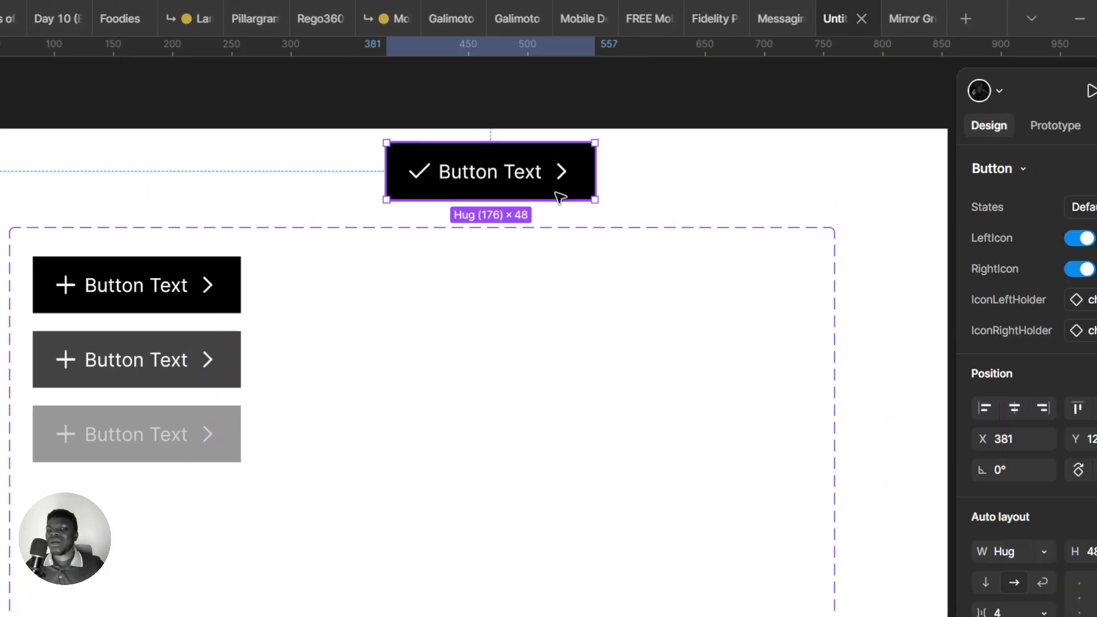
click(988, 312)
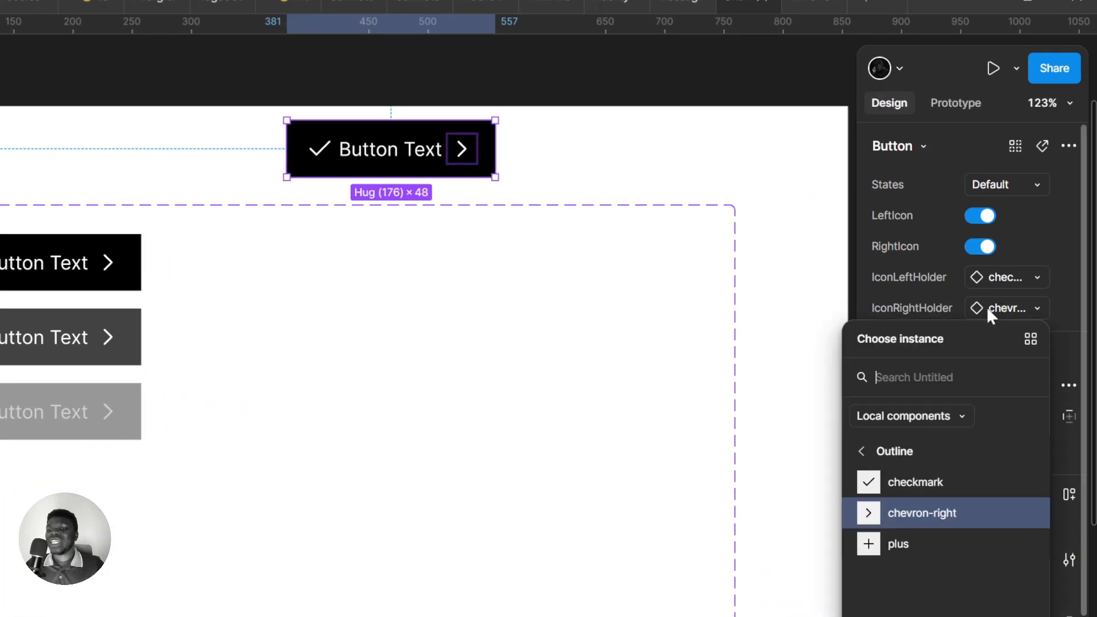
click(911, 545)
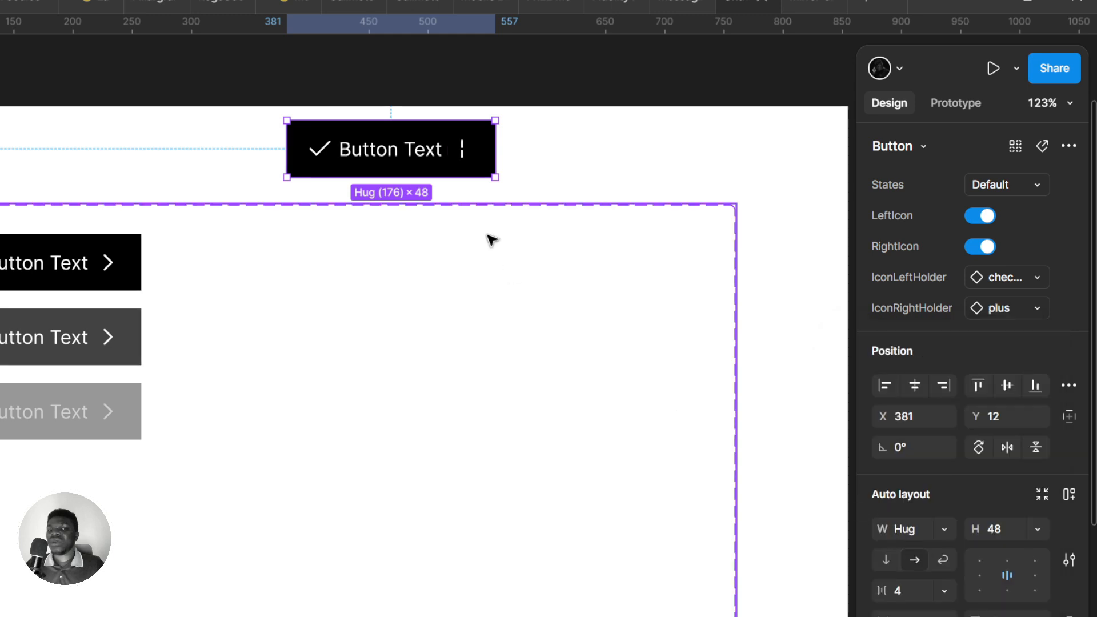
Recolor the black part of the separate instance's right plus icon to white.
double_click(468, 153)
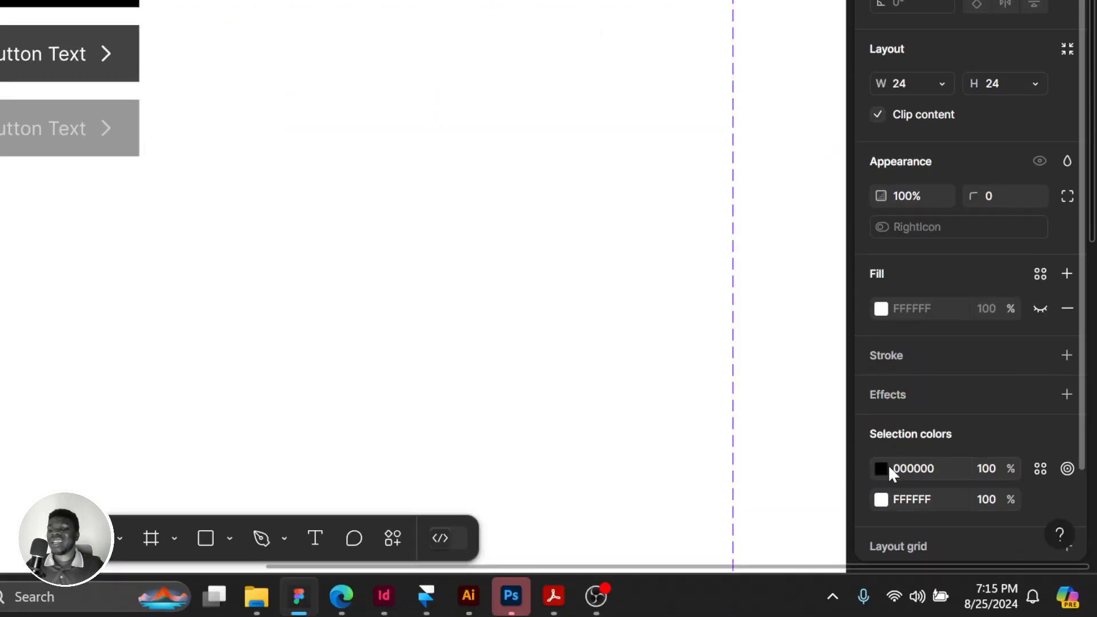
click(880, 469)
click(610, 127)
Switch the separate Button instance's States through Hover, Disabled and Default, and finally set it to Disabled.
click(635, 163)
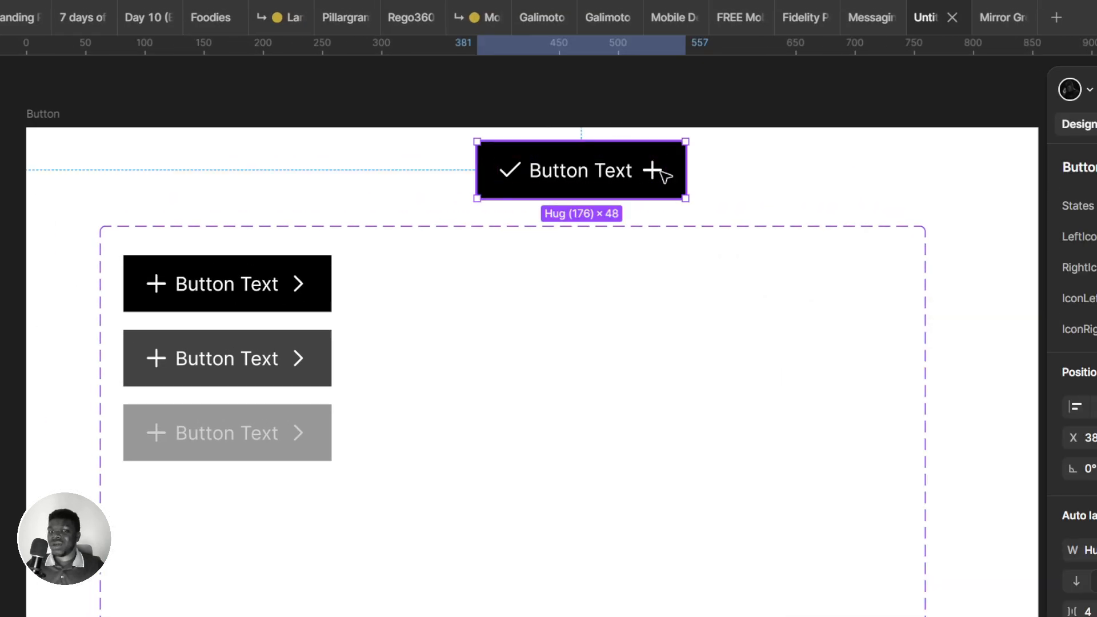
click(974, 207)
click(981, 229)
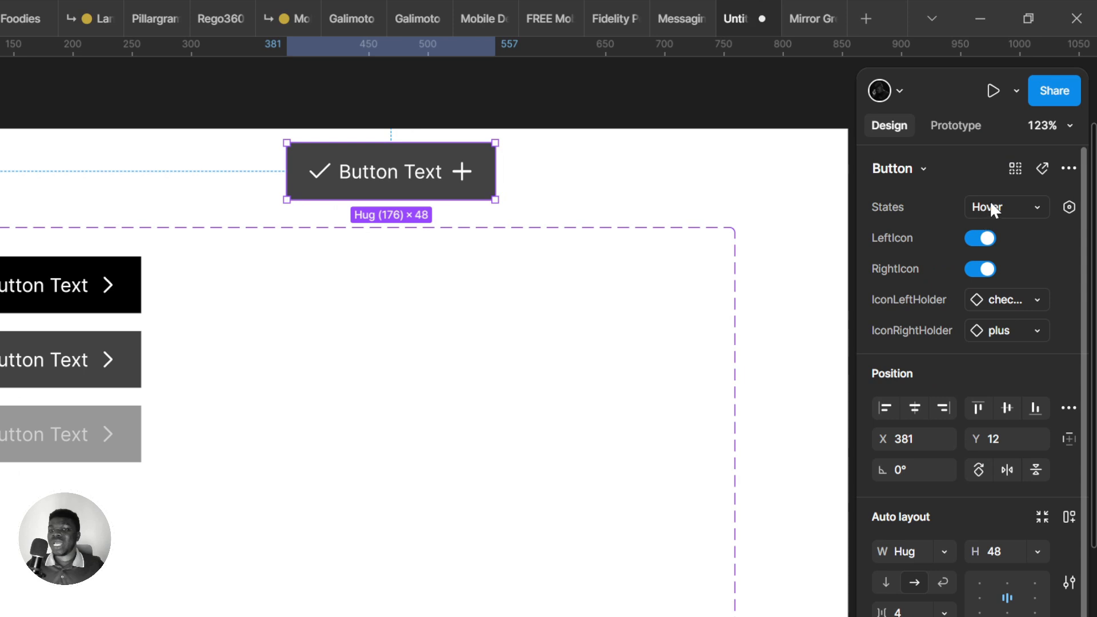
click(988, 203)
click(978, 228)
click(986, 209)
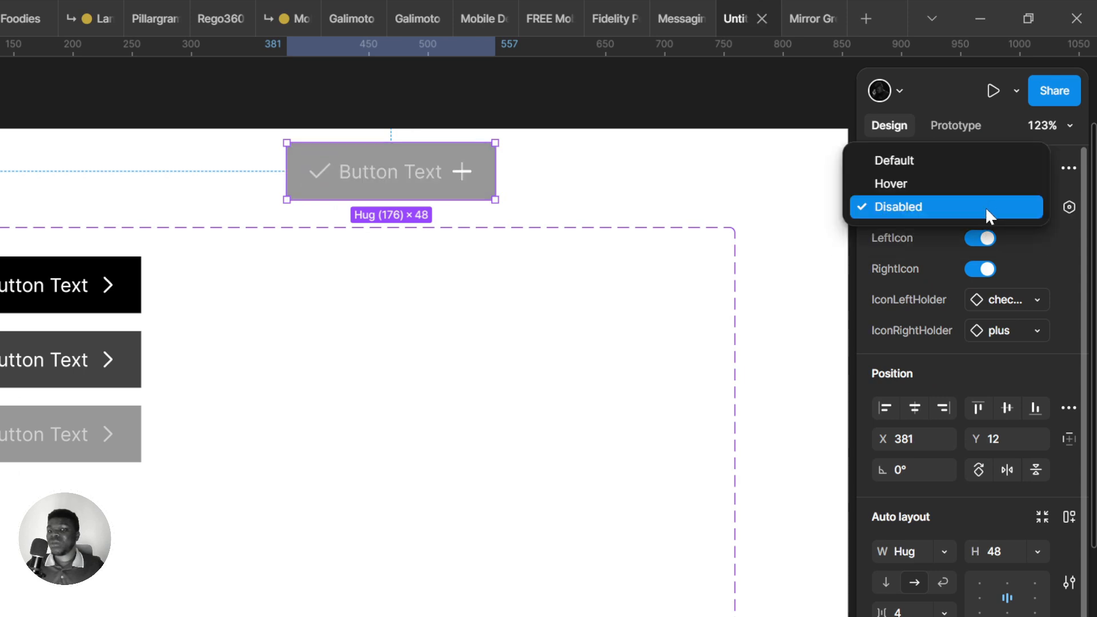
click(947, 183)
click(970, 206)
click(954, 183)
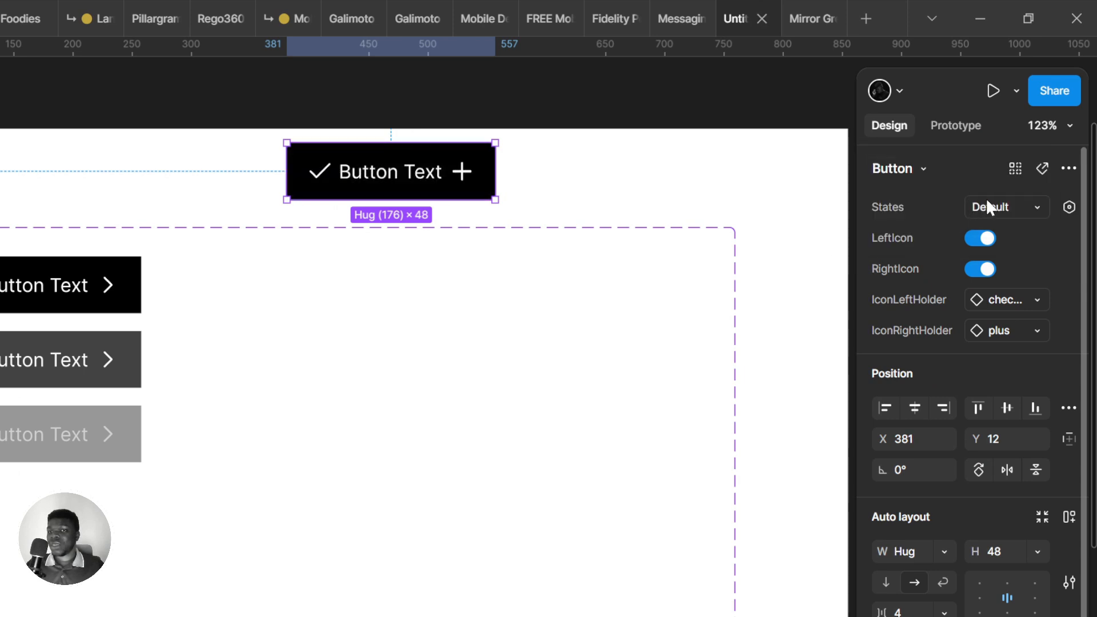
click(985, 208)
click(963, 247)
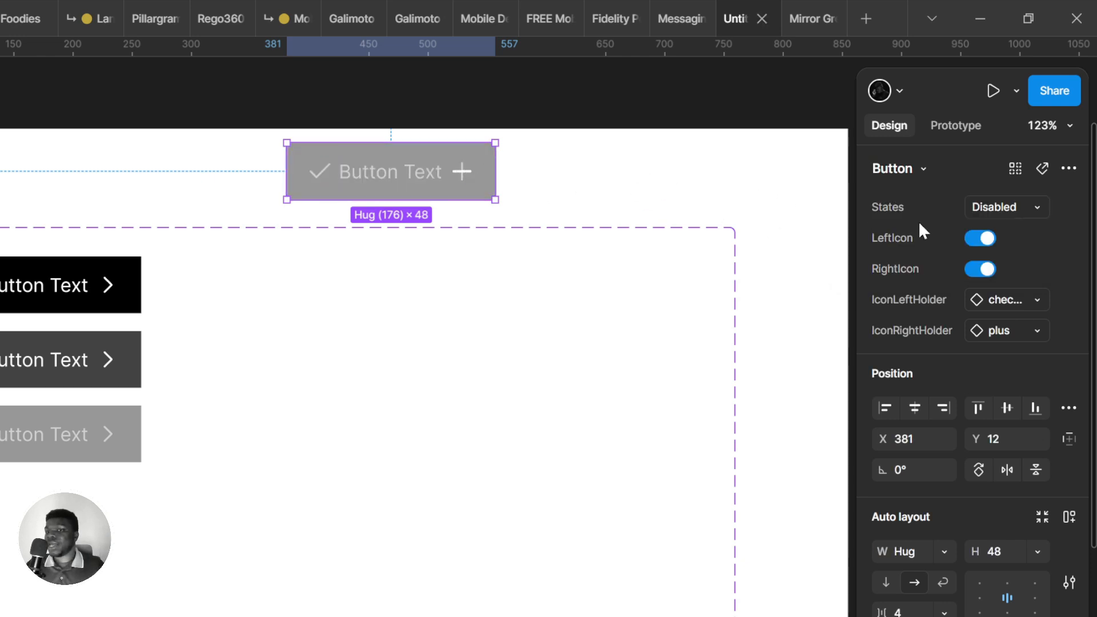
Switch the button instance's state to Hover and then set it to Default.
click(1011, 208)
click(895, 186)
click(966, 204)
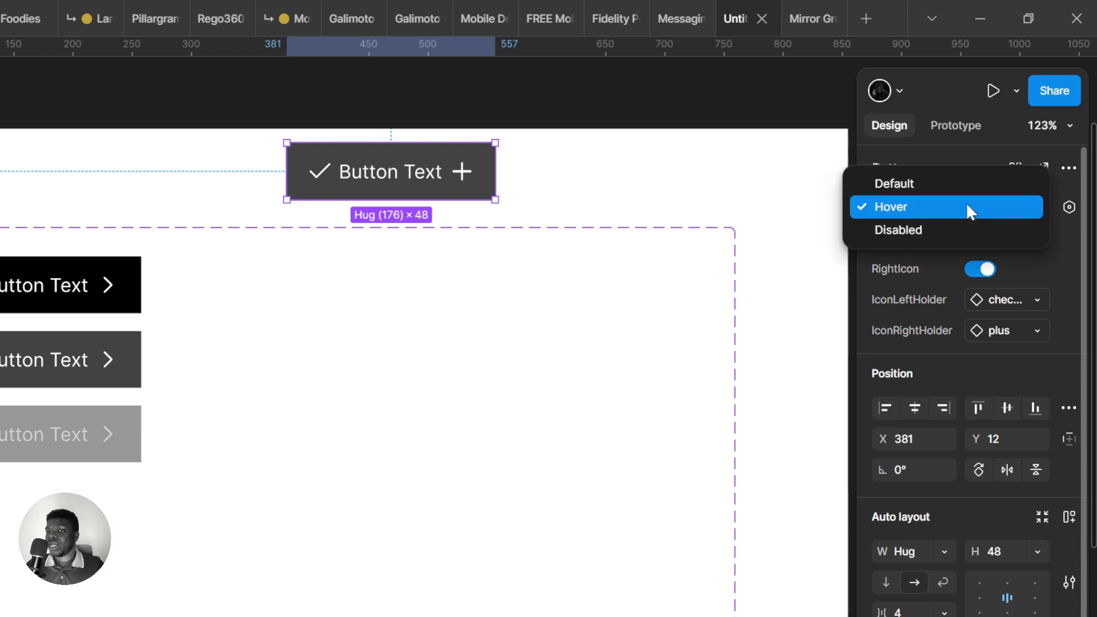
click(920, 185)
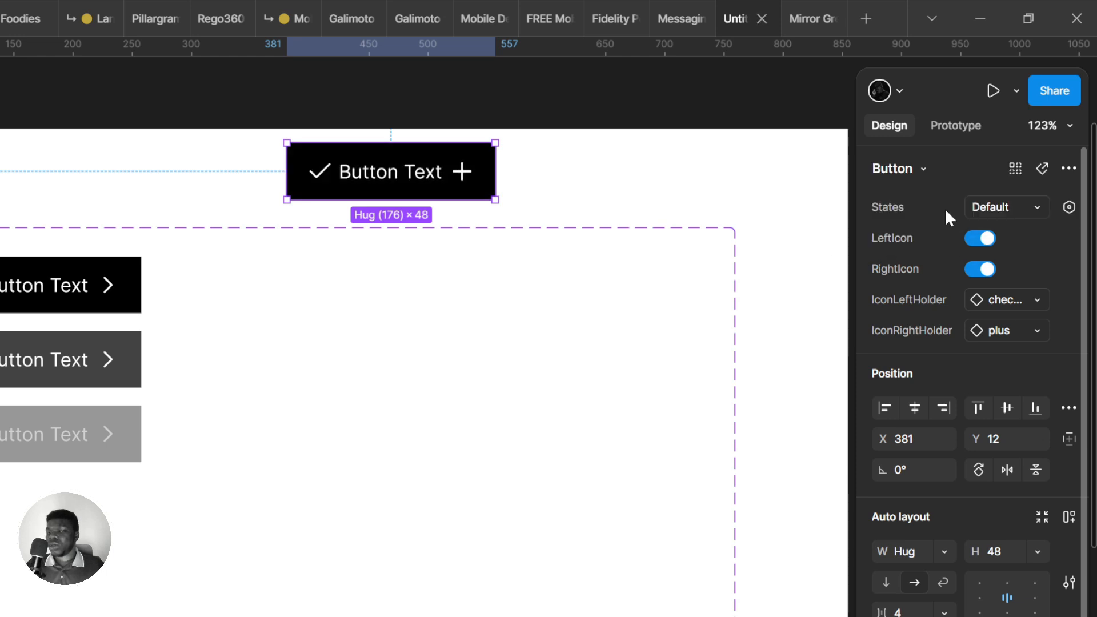
click(994, 216)
click(968, 184)
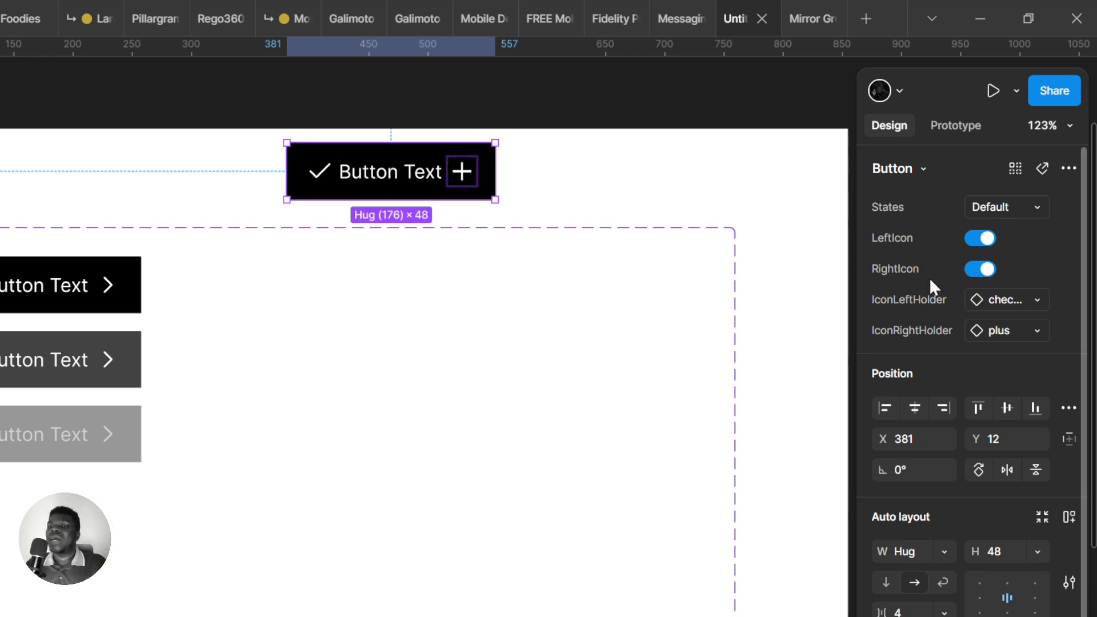
Toggle the button instance's RightIcon and LeftIcon properties off and back on.
click(966, 271)
click(969, 241)
click(967, 241)
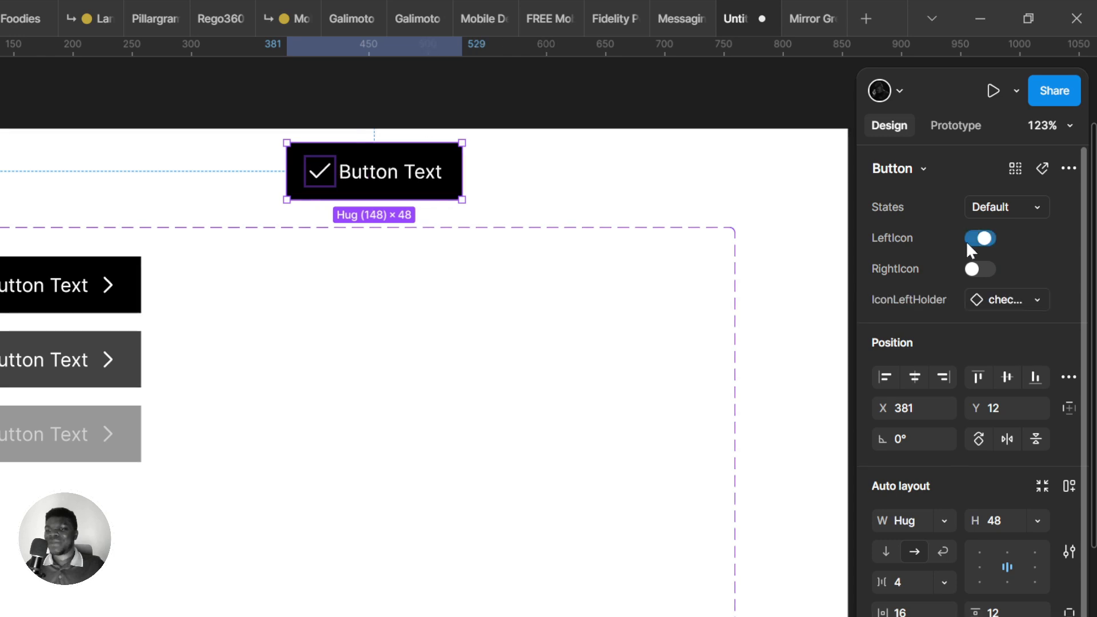
click(960, 269)
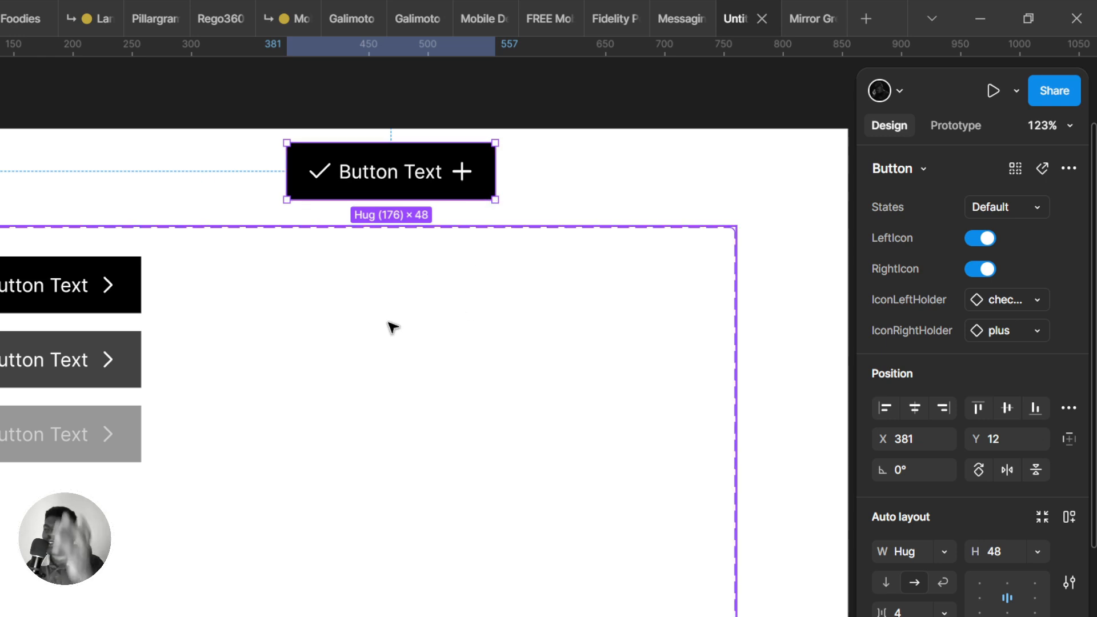
Try inserting "vbdfcvb" into the button instance's text directly on the canvas, undo it and clear the selection.
double_click(399, 172)
click(171, 158)
click(374, 167)
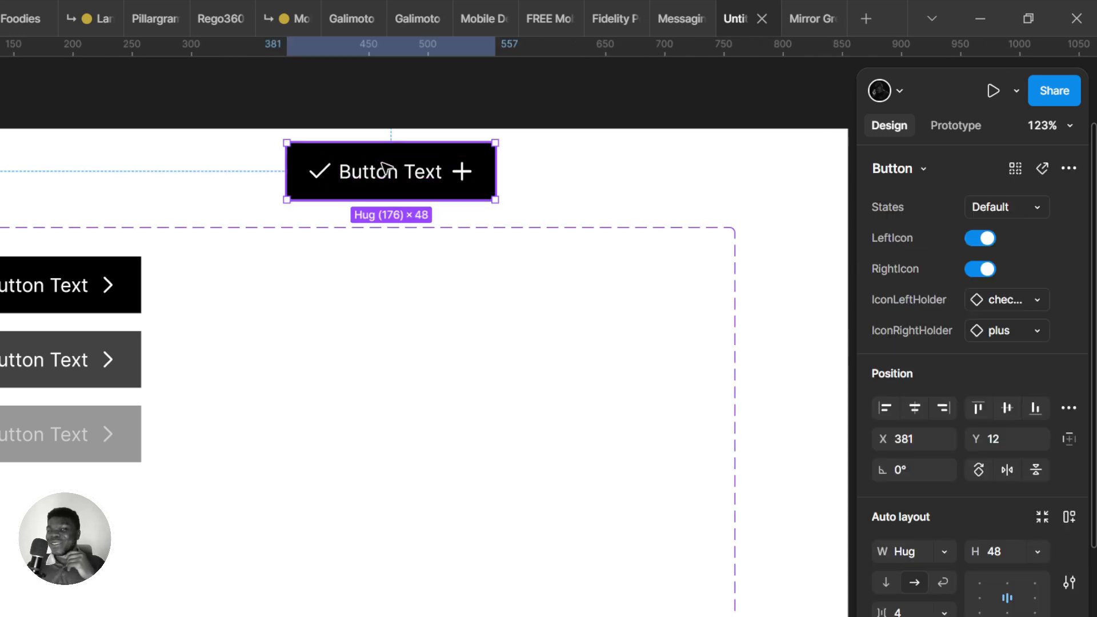
click(391, 171)
double_click(392, 171)
text(vbdfcvb)
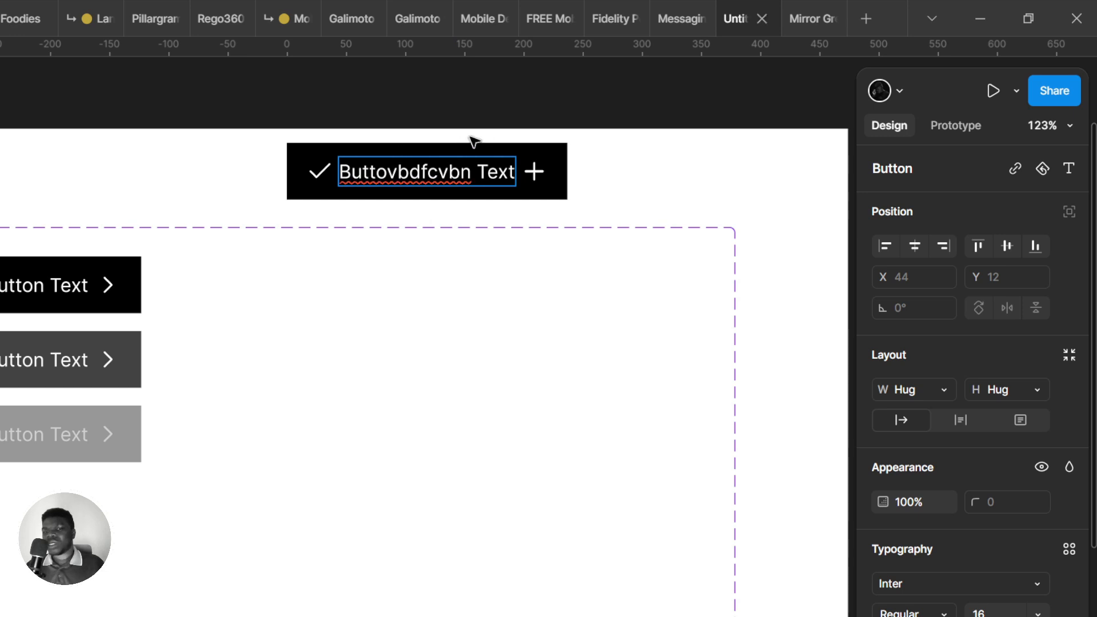
key(ctrl+z)
key(Escape)
key(Escape)
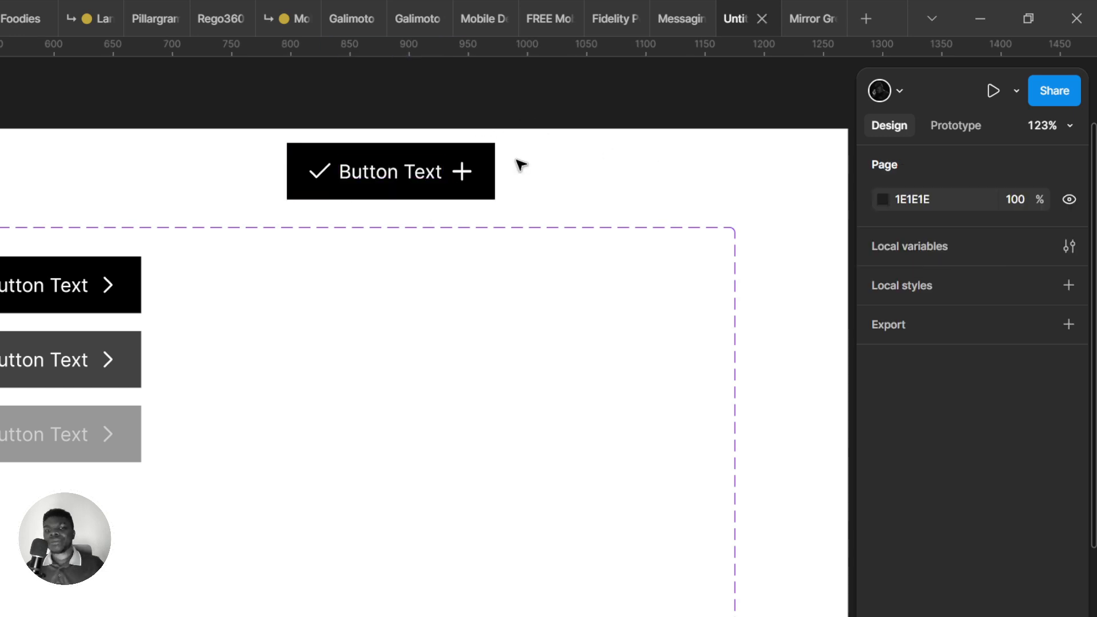
Try replacing the instance's text on the canvas with "dfgdfgdfgdfgdfg" and with "sdfsdfsdfsdf", undoing each, and deselect the button.
click(407, 179)
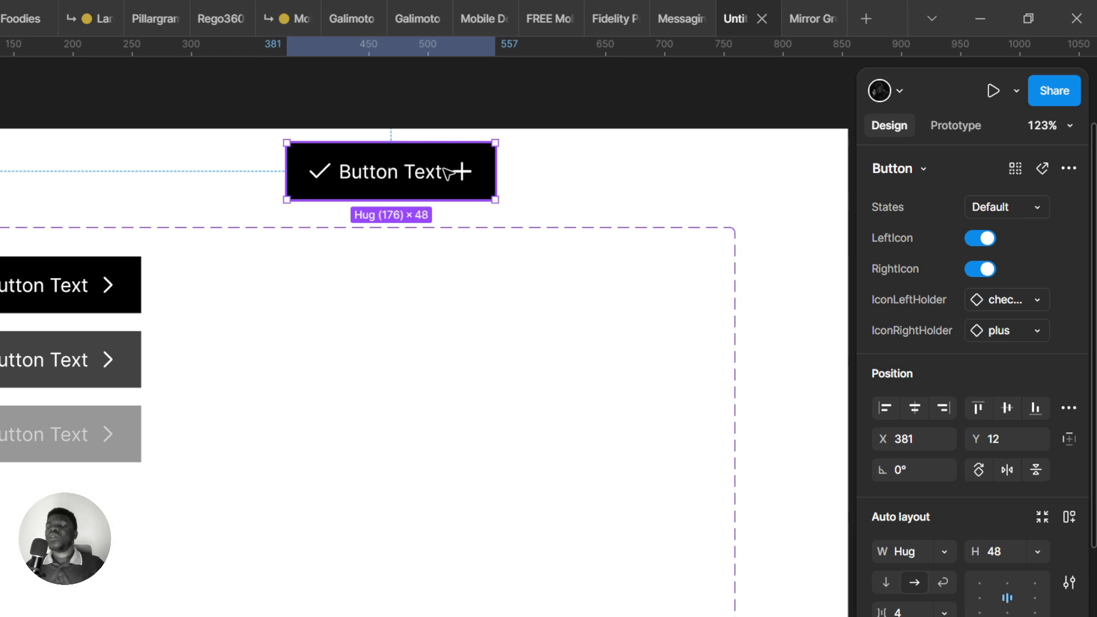
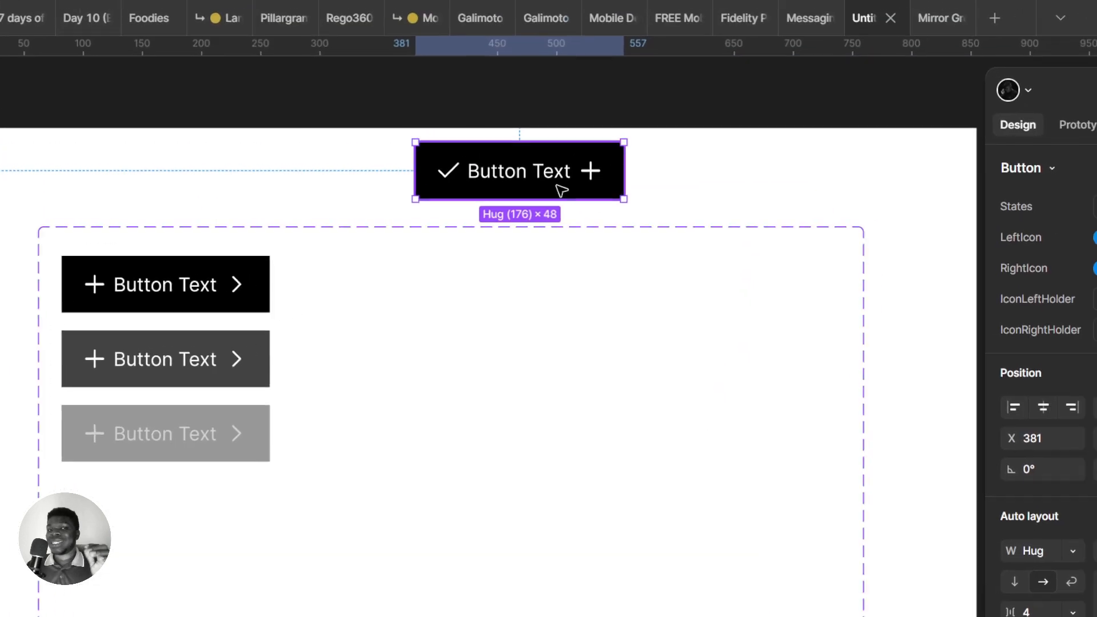
double_click(551, 171)
double_click(551, 171)
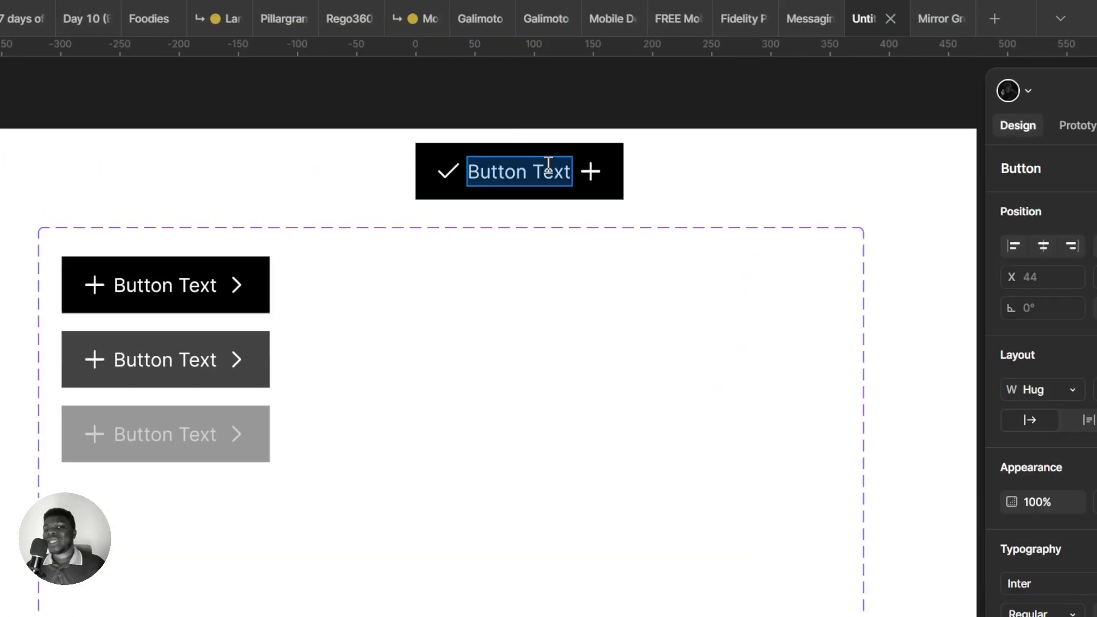
text(dfgdfgdfgdfgdfg)
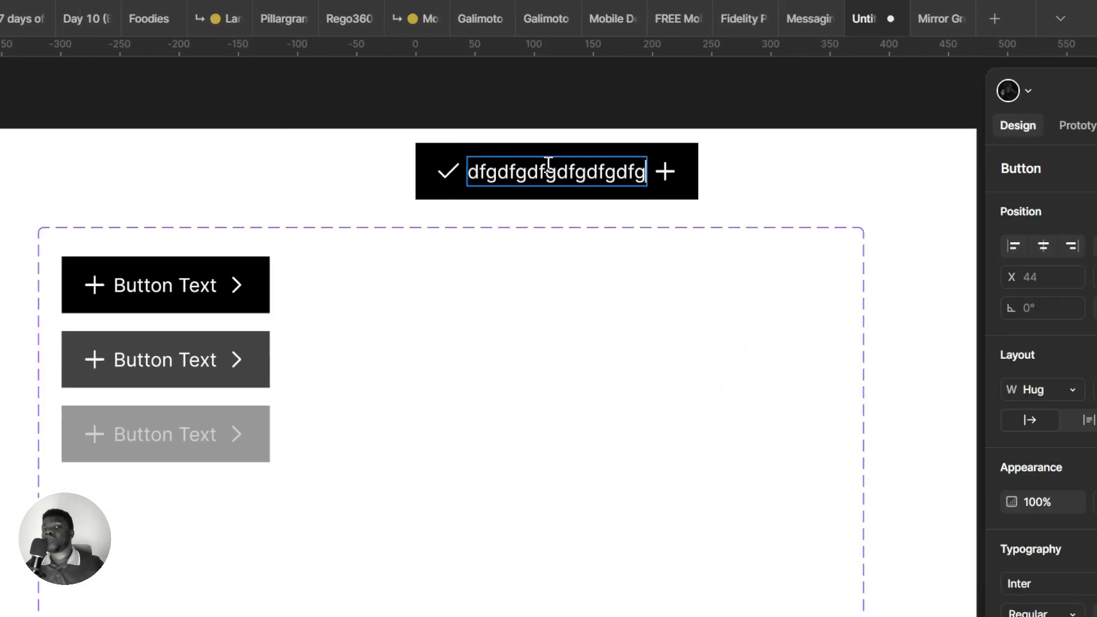
key(ctrl+z)
text(sdfsdfsdfsdf)
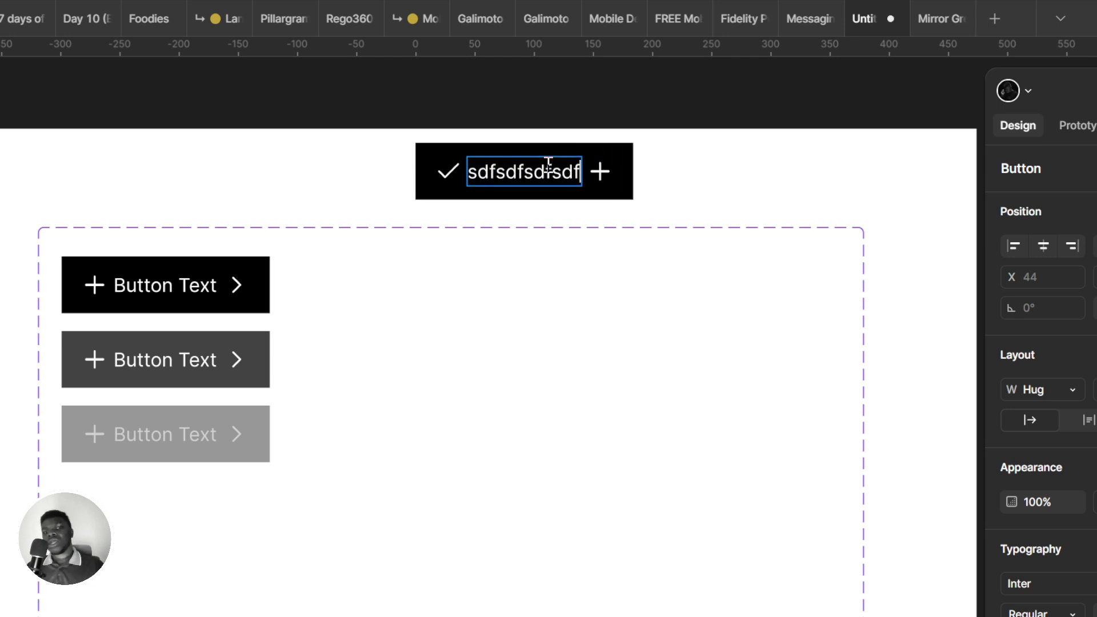
key(ctrl+z)
click(630, 193)
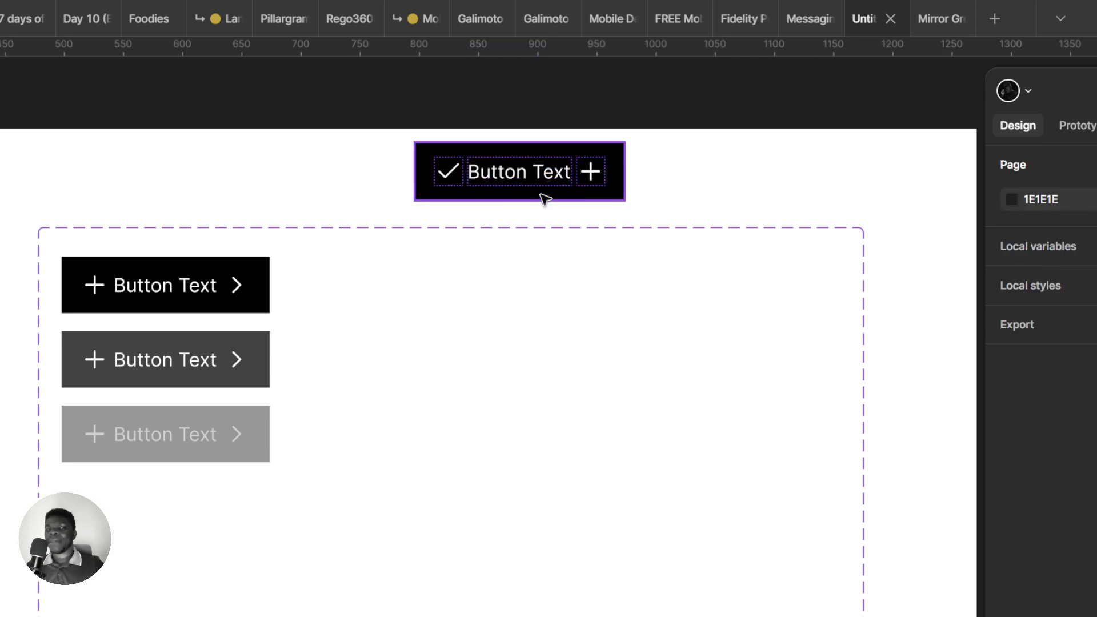
click(549, 174)
click(385, 178)
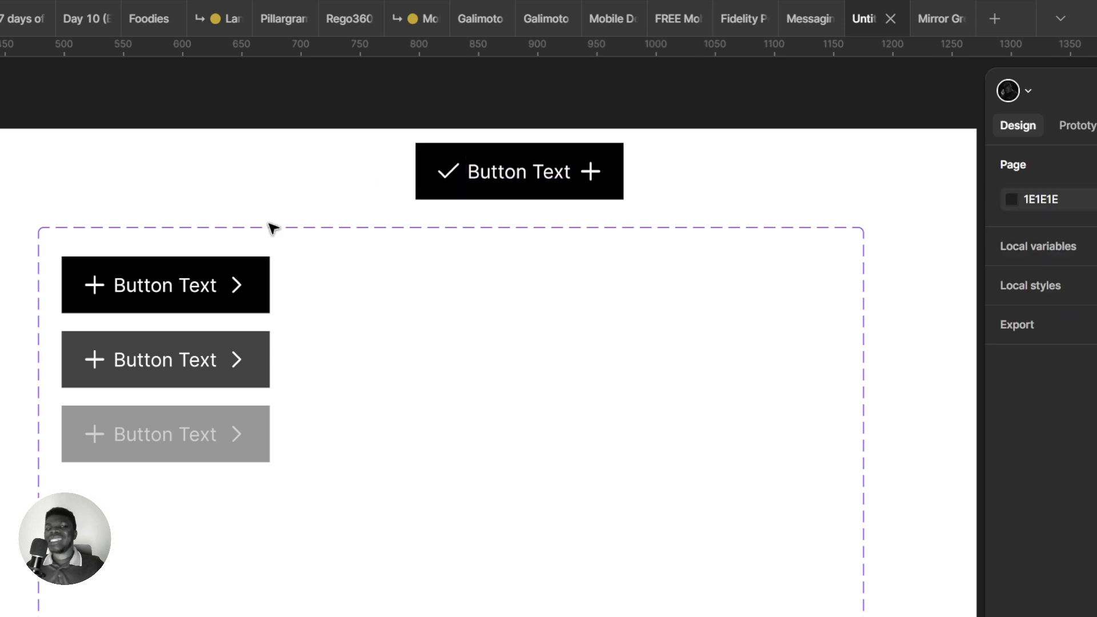
Create a text property named Label with the value "Button Text" on the Button component set.
click(164, 295)
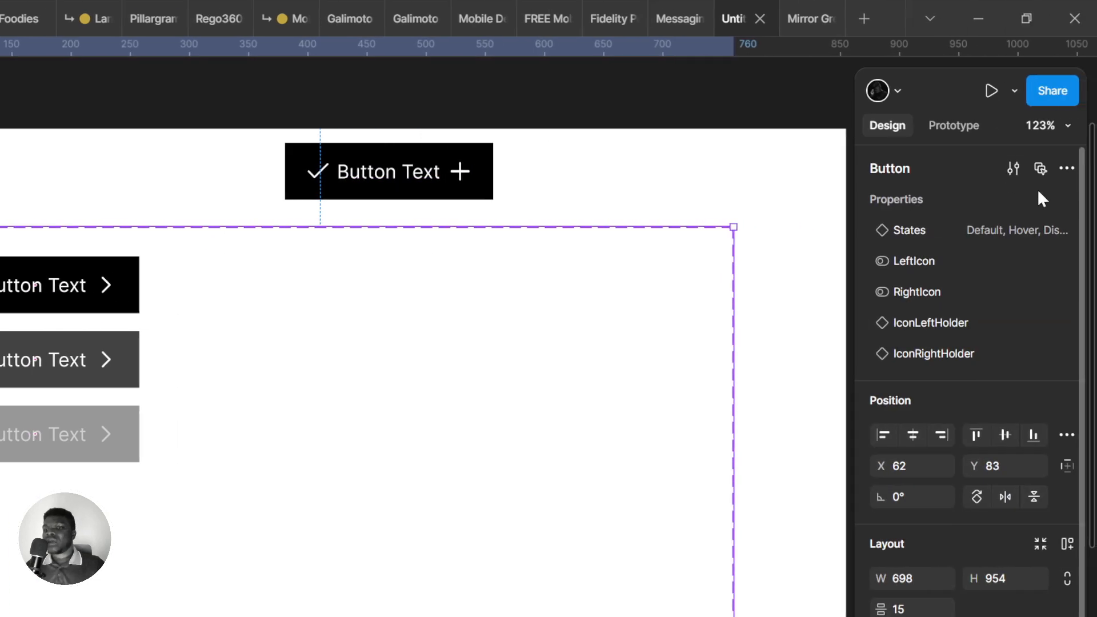
click(1065, 199)
click(966, 328)
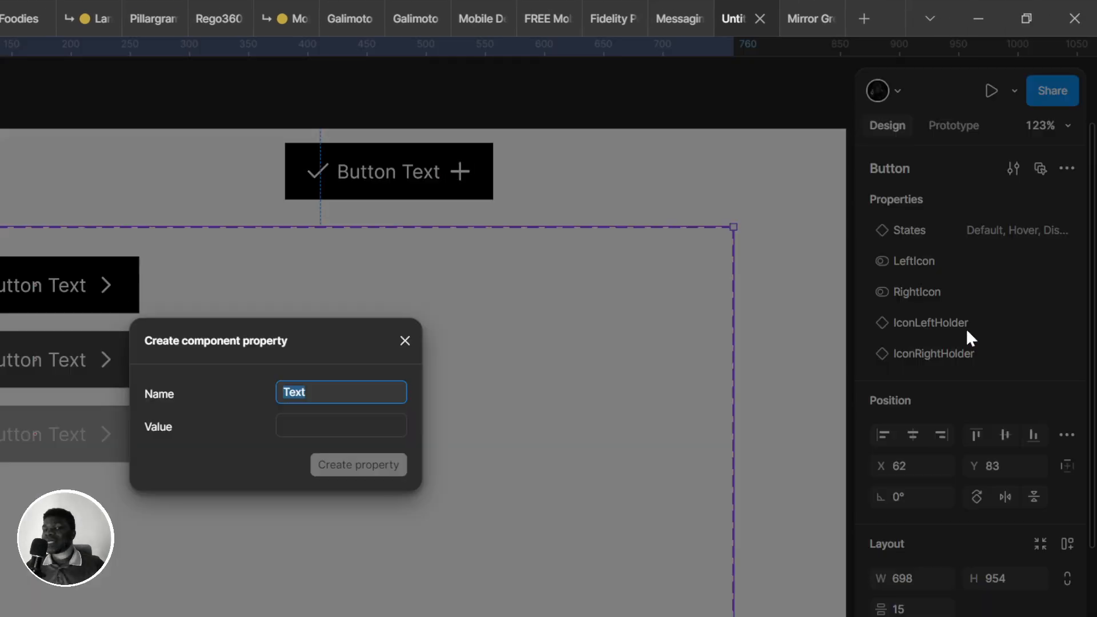
text(Label)
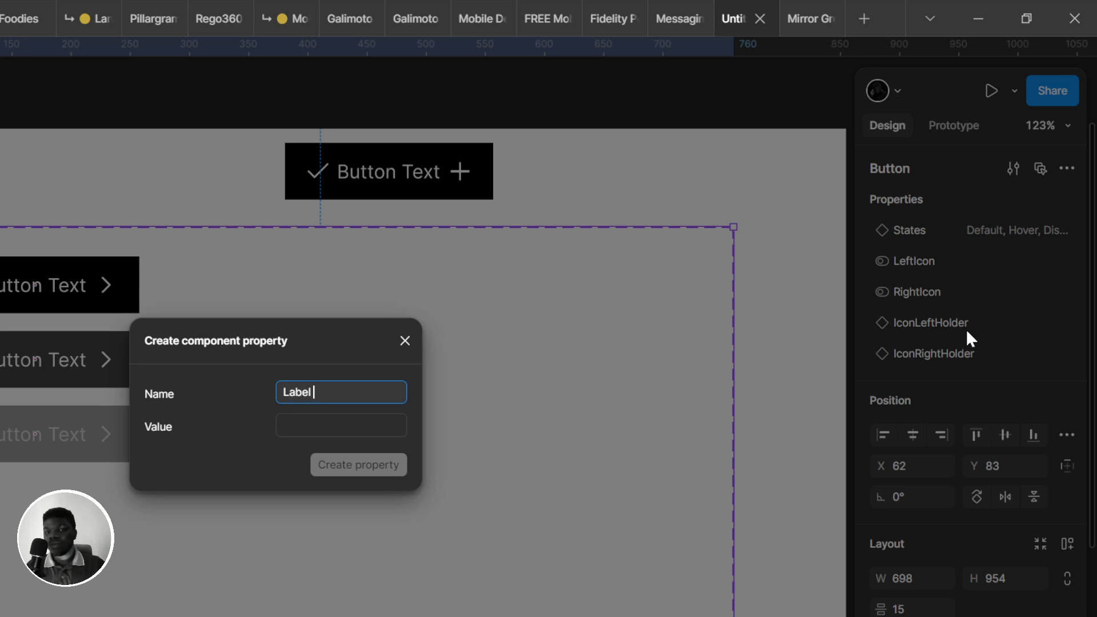
key(Tab)
text(BV)
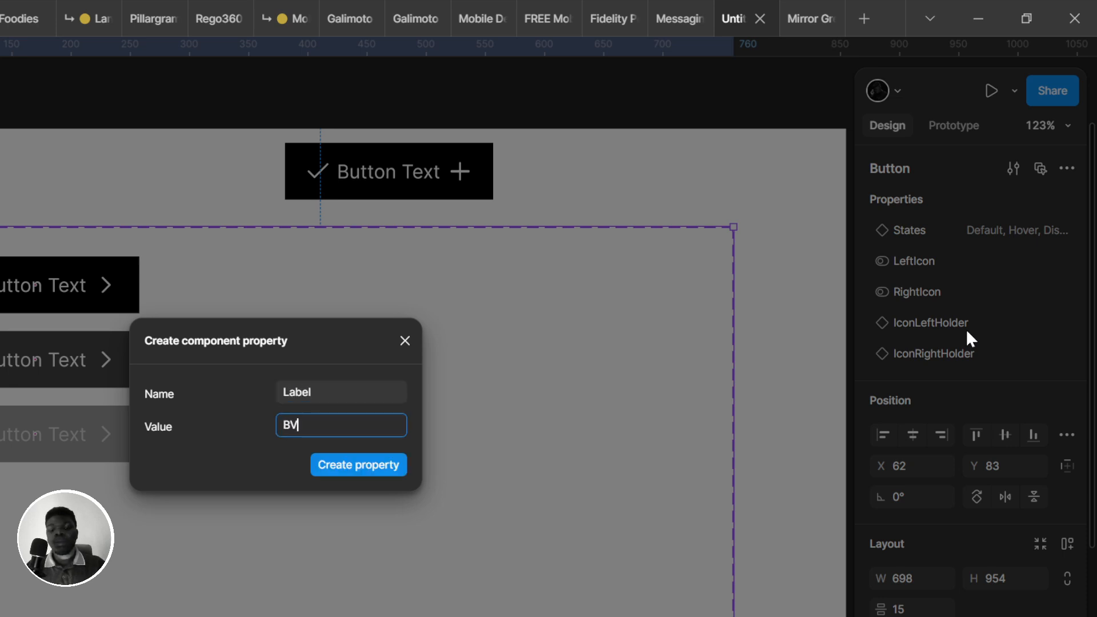
text(utton Text)
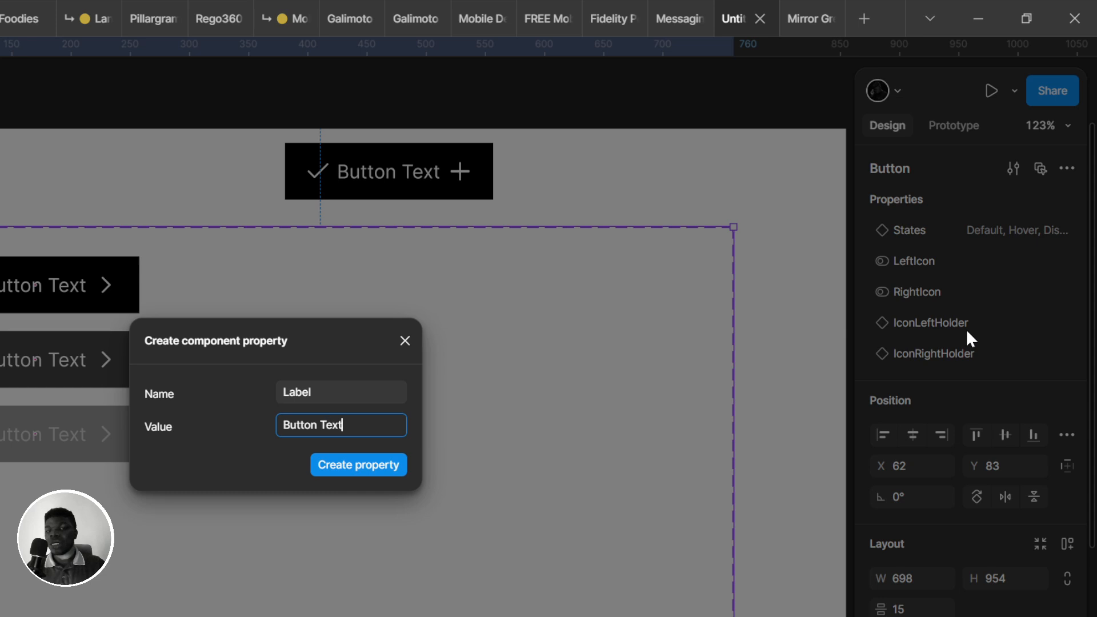
click(391, 465)
Link the text layer of the black default button variant to the Label property.
double_click(546, 284)
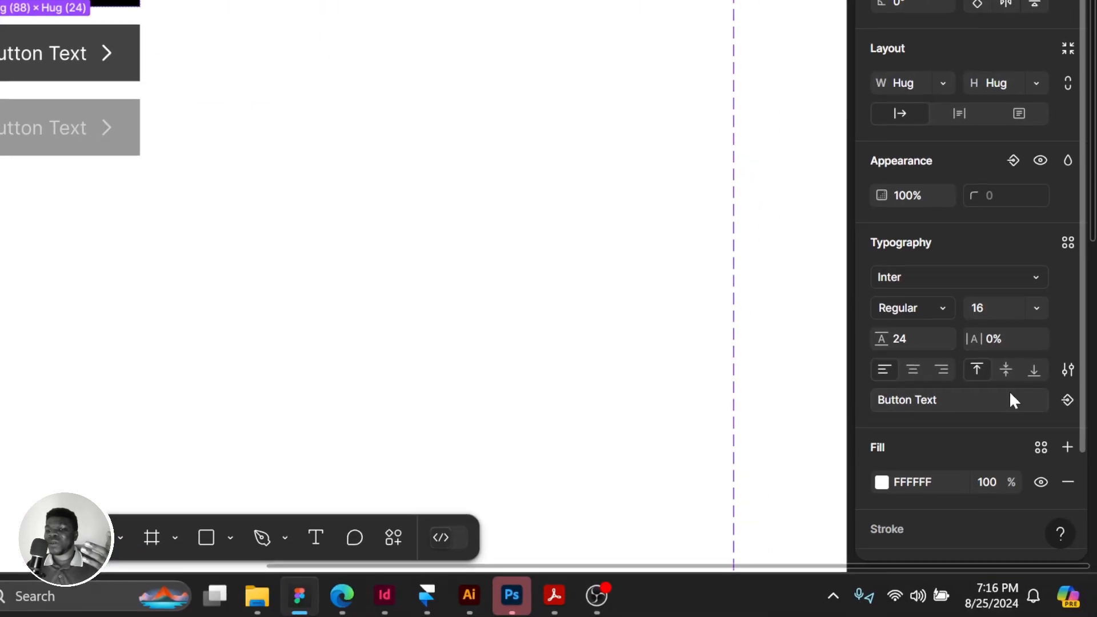
click(1066, 400)
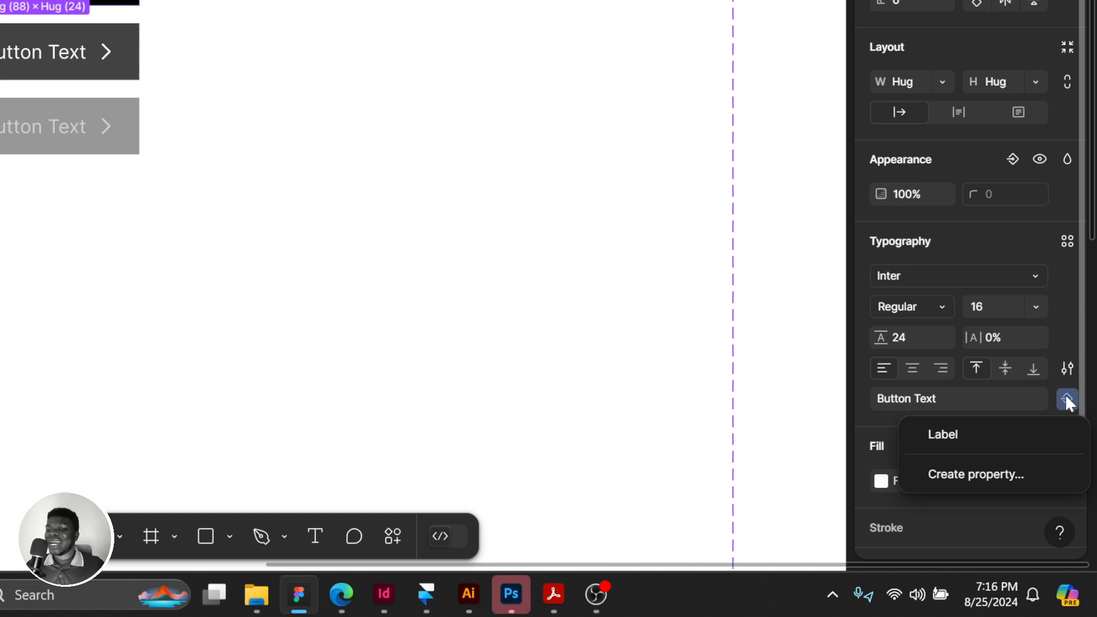
click(1007, 437)
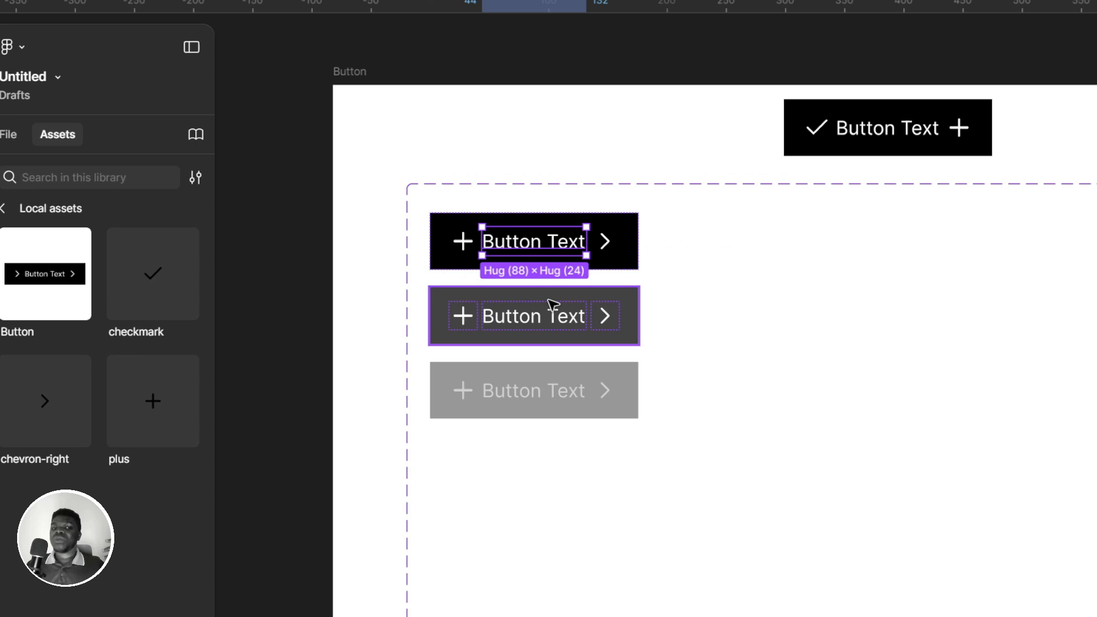
click(49, 37)
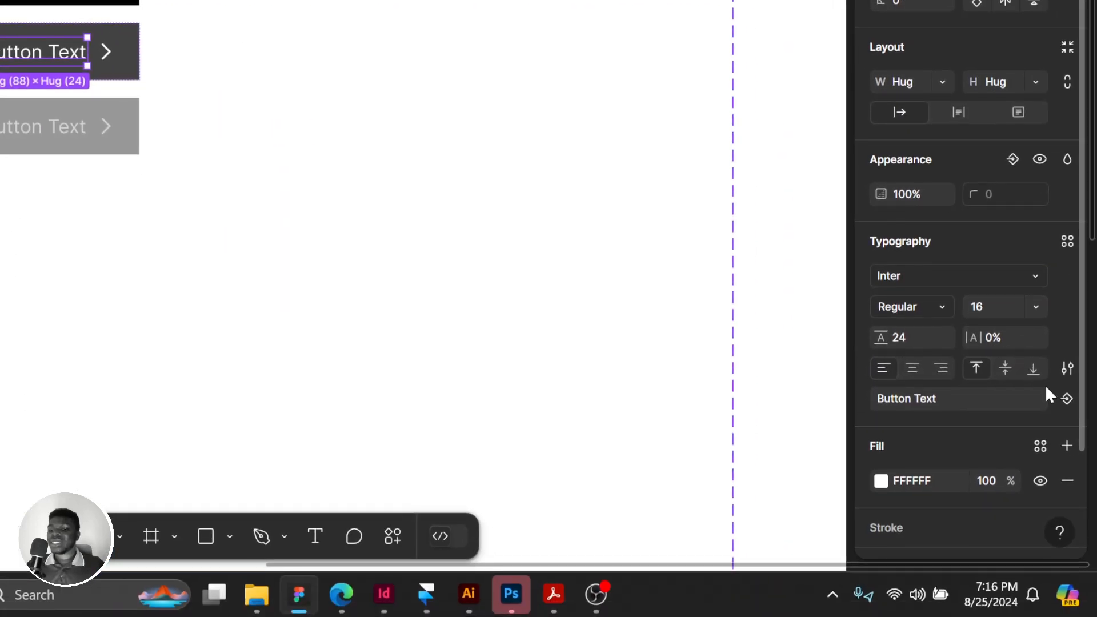
click(1065, 398)
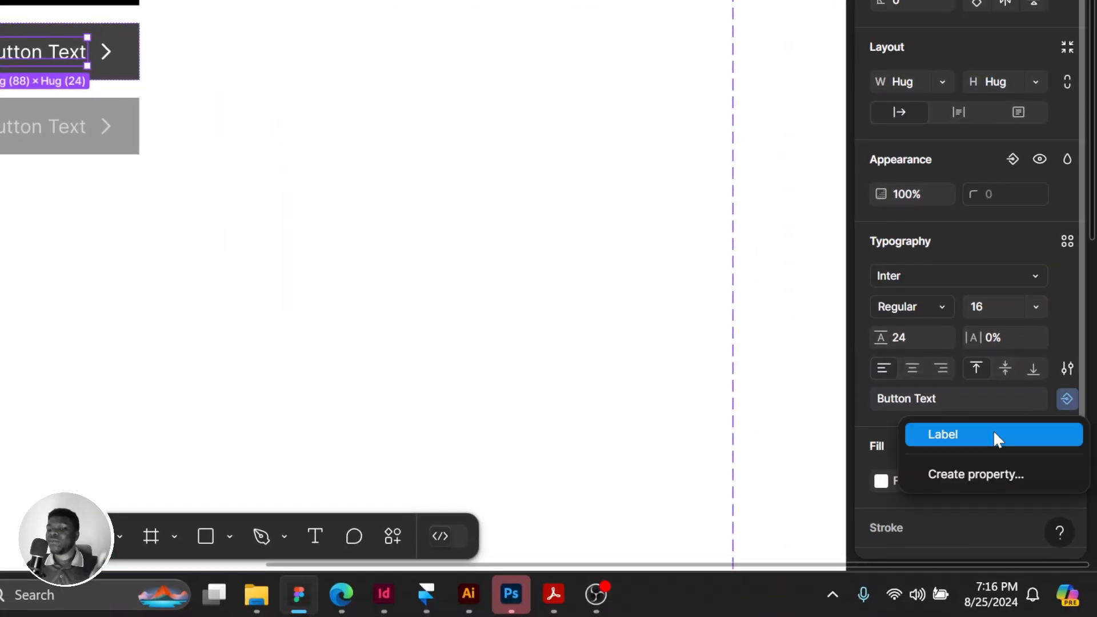
click(982, 474)
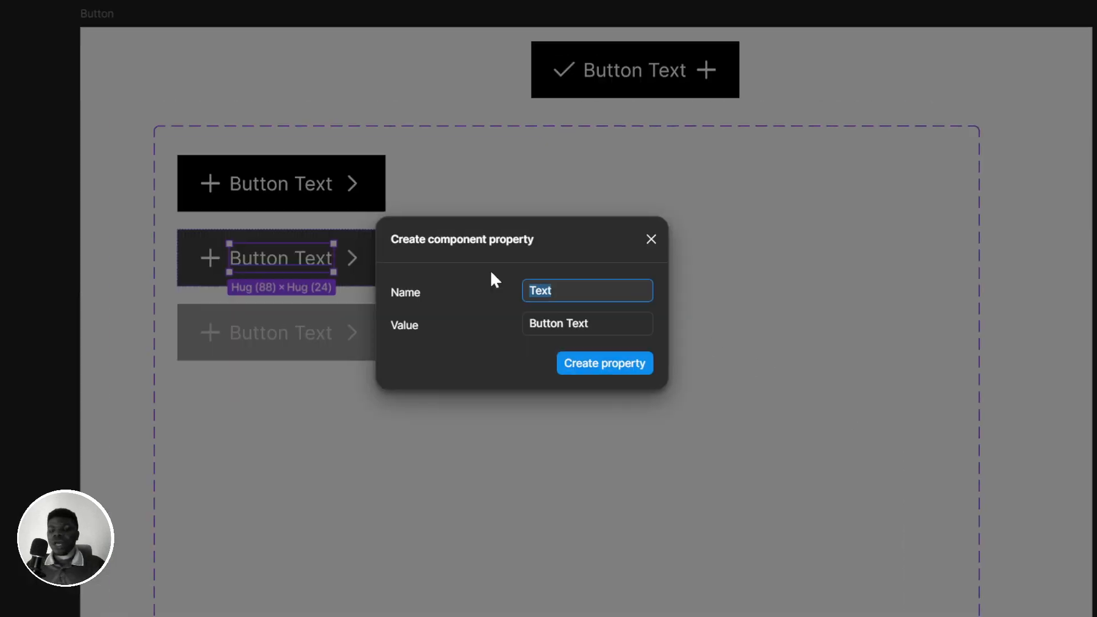
click(543, 312)
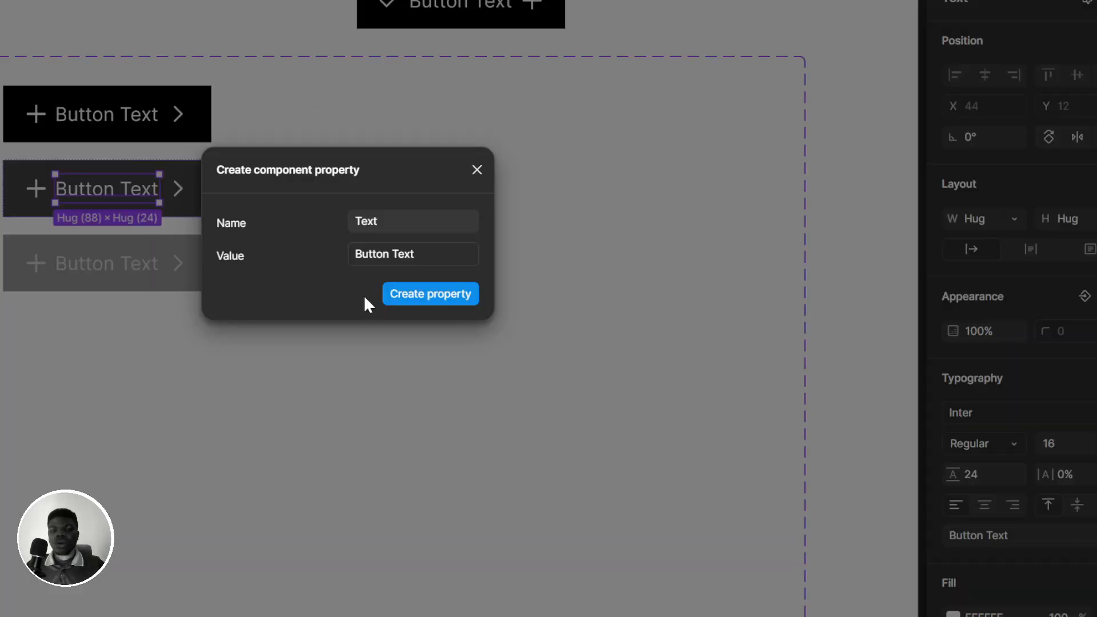
click(596, 301)
text(t)
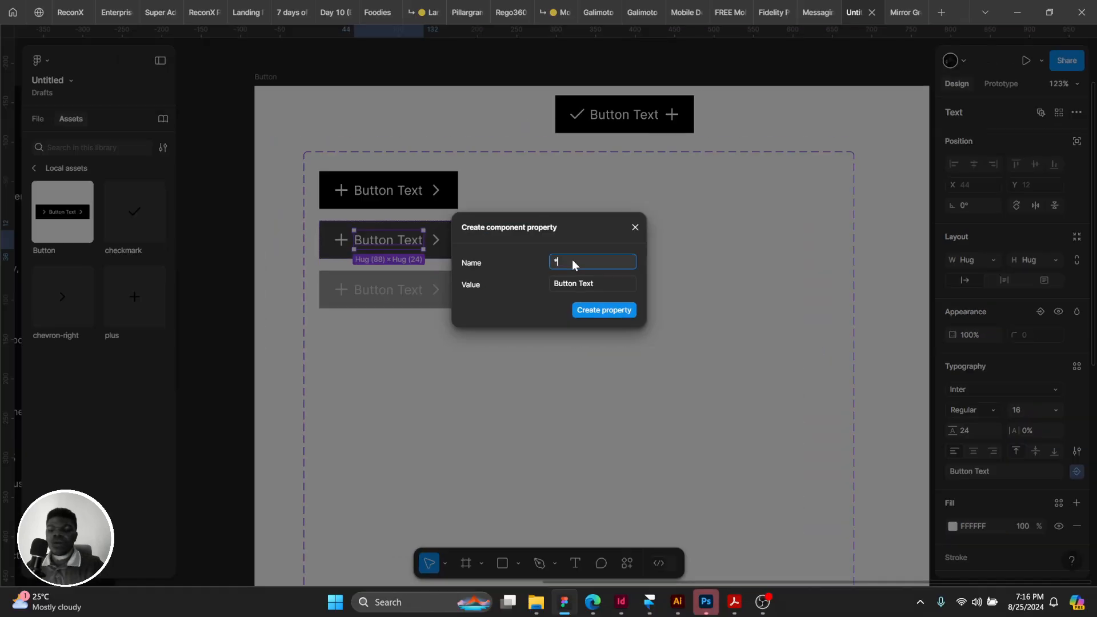
click(634, 227)
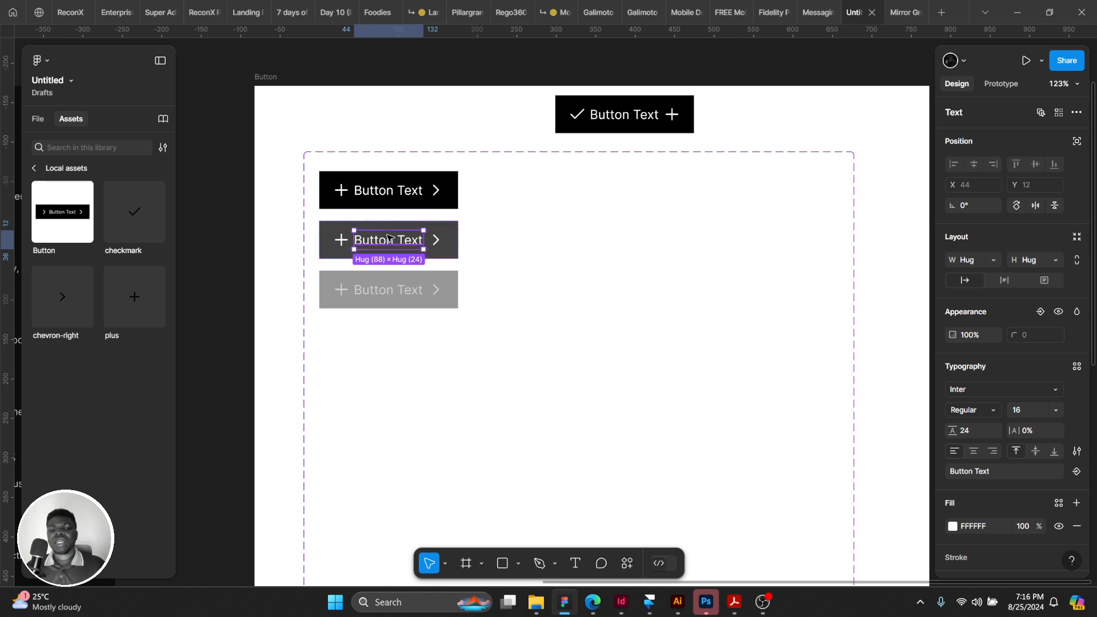
Link the text layers of the dark grey hover variant and the light grey disabled variant to the Label property.
drag(387, 235, 397, 237)
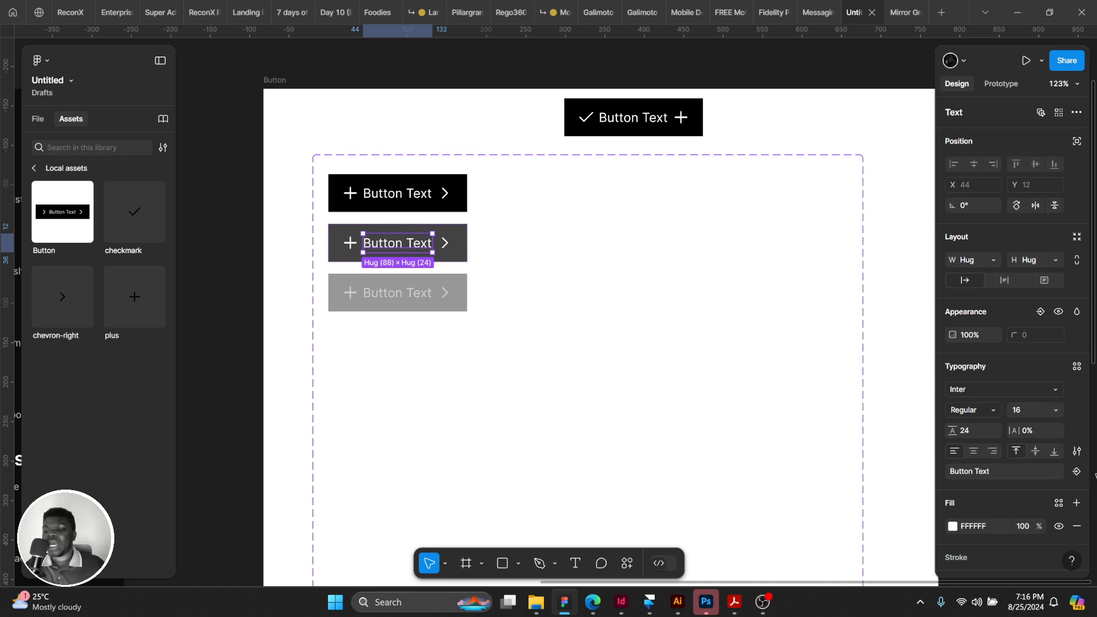
click(1076, 472)
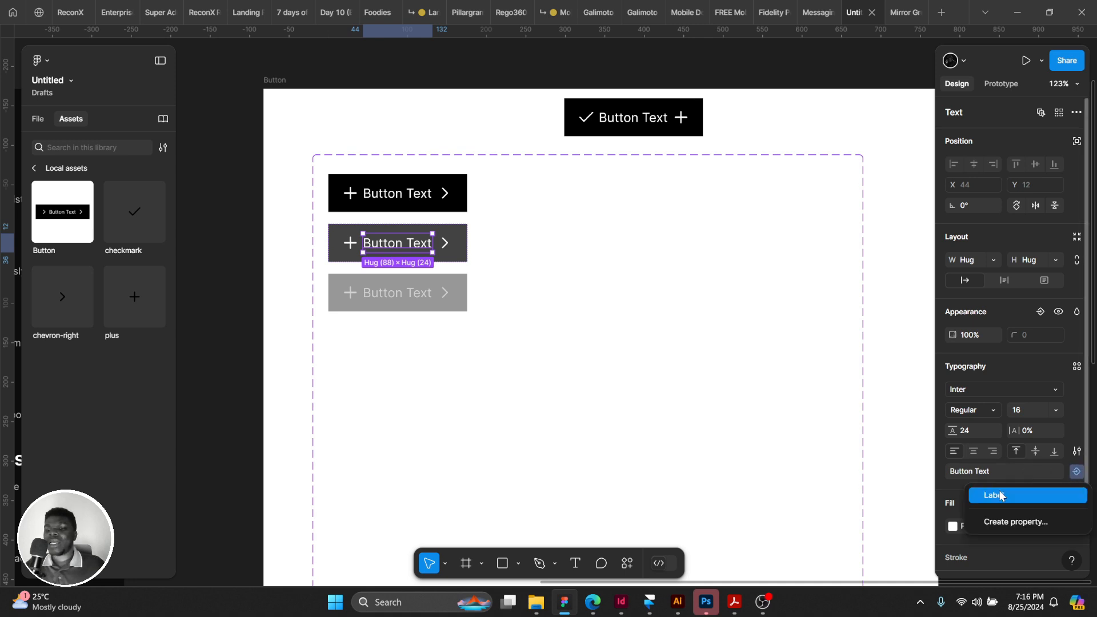
click(993, 495)
double_click(407, 298)
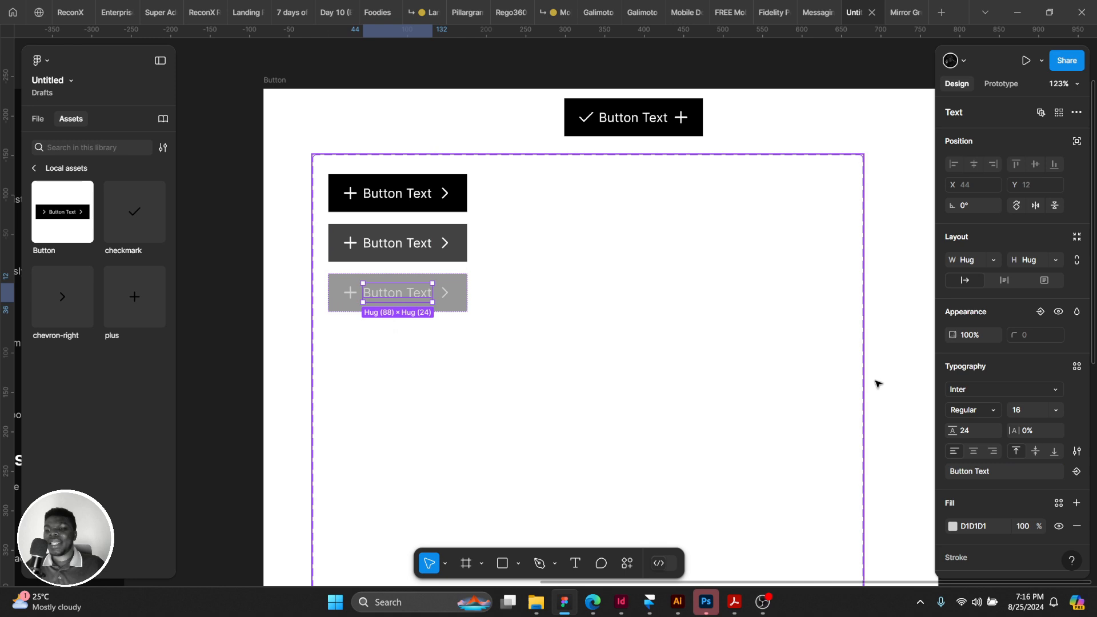
click(1076, 471)
click(992, 494)
Set the Label property of the button instance above the component set to "Send".
click(628, 123)
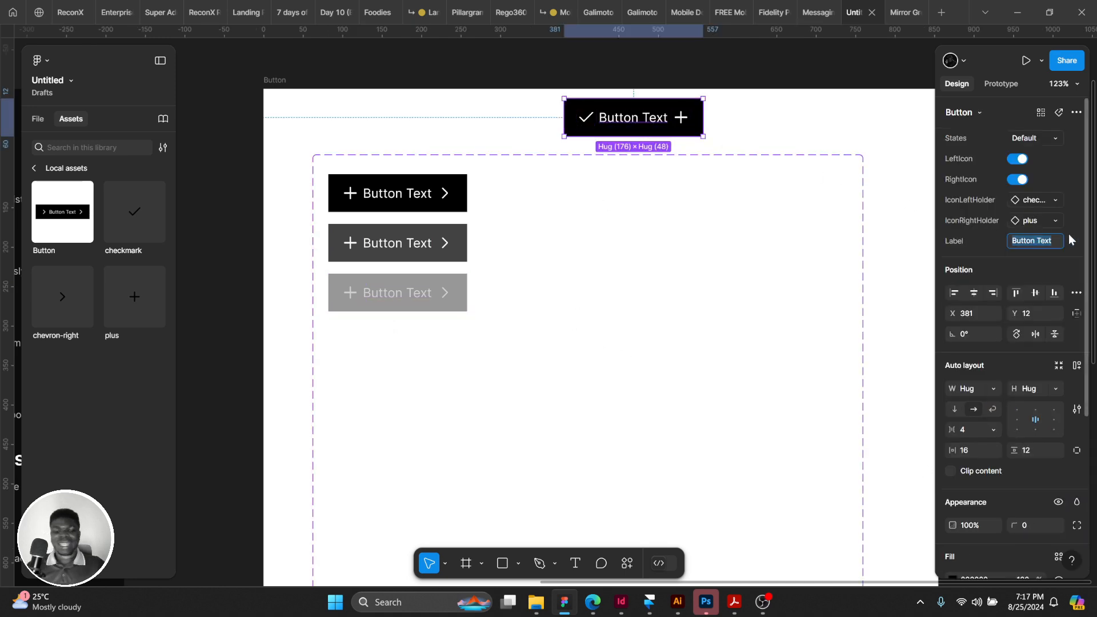
text(Timothy)
key(ctrl+a)
text(S)
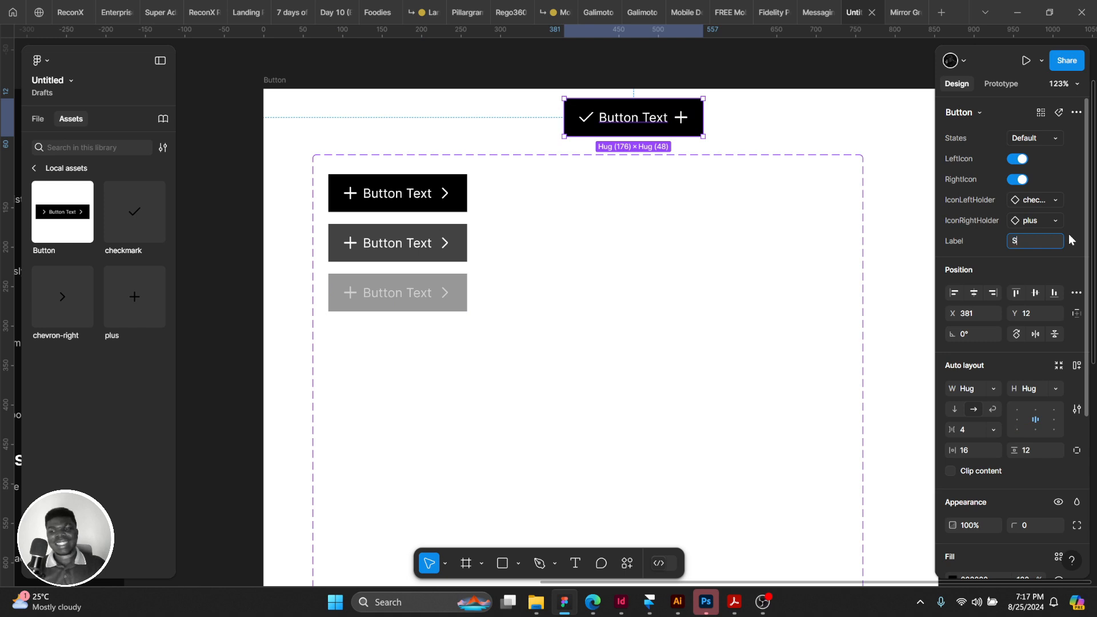
key(Return)
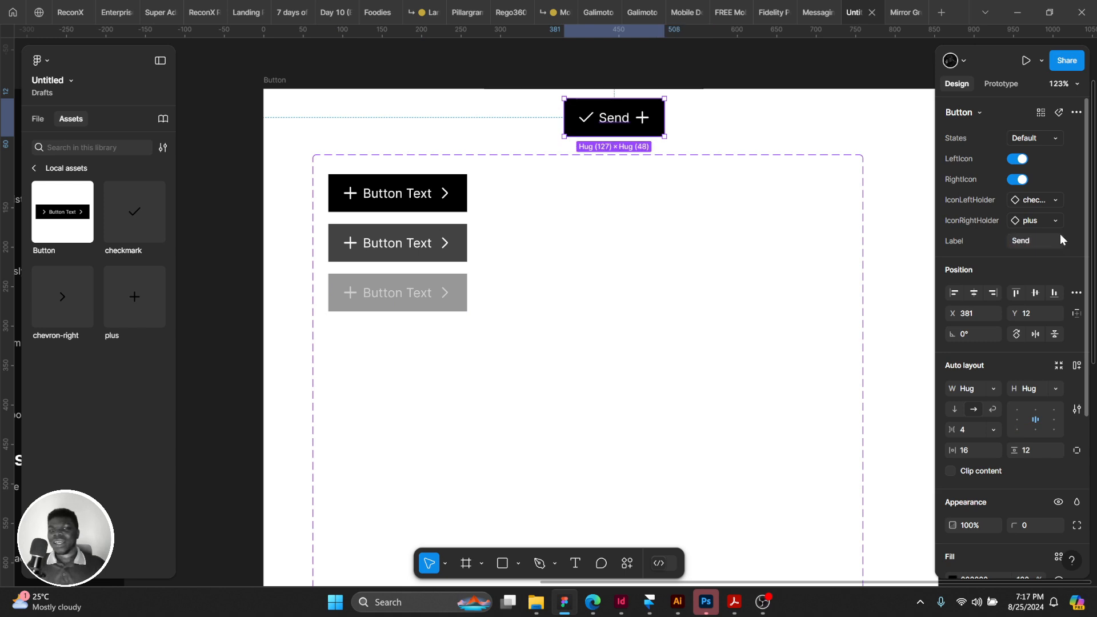
Hide the right icon of the button instance above the component set and set its Label to "Add".
click(1017, 180)
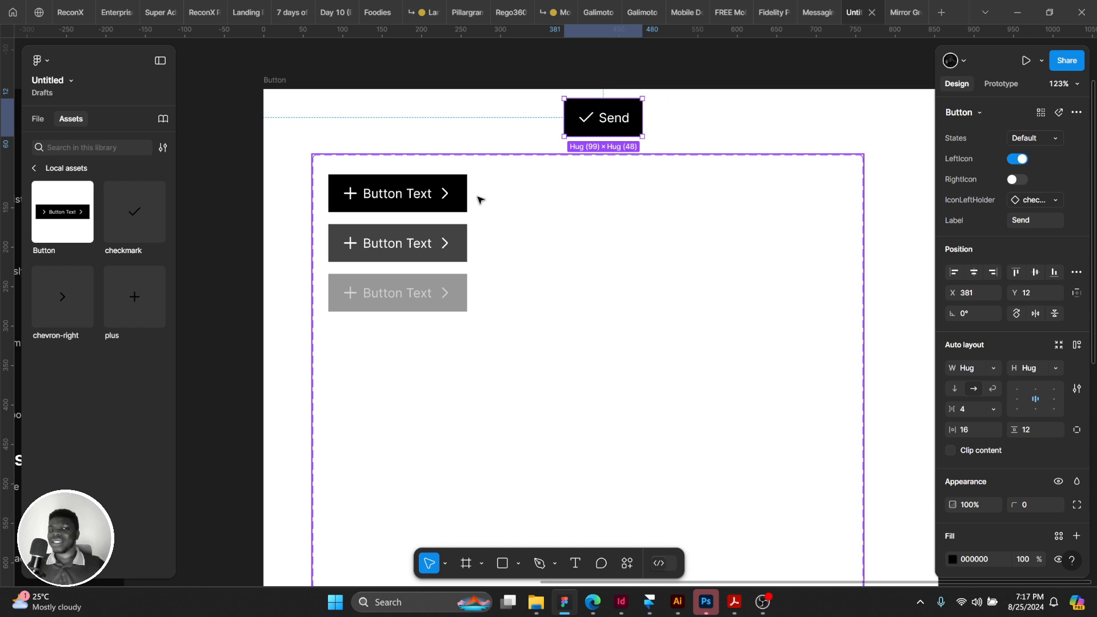
click(1017, 220)
text(Add)
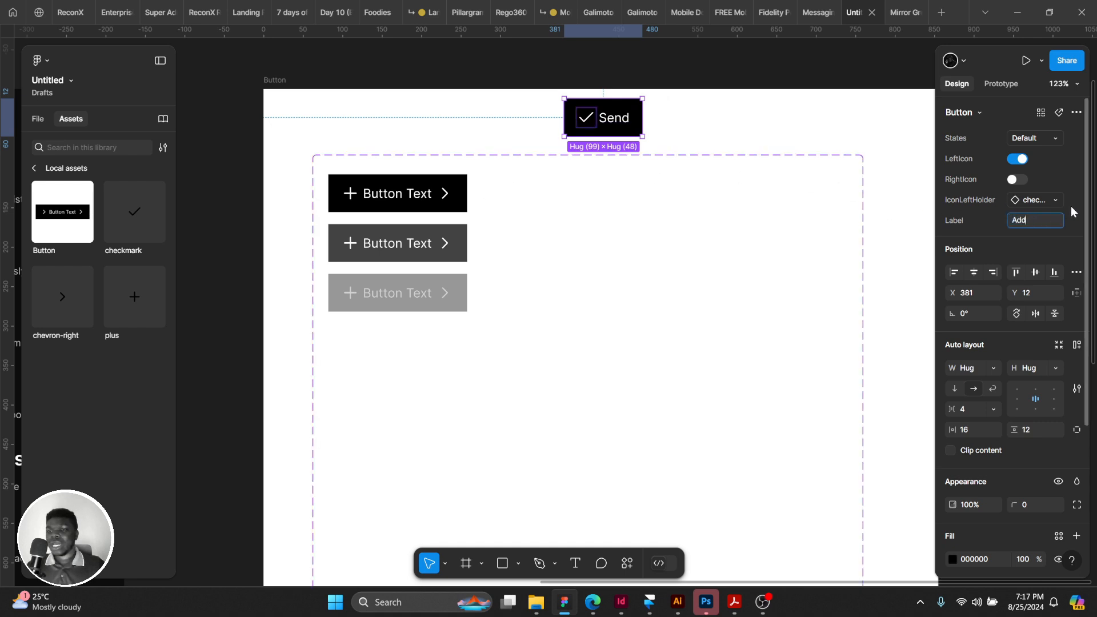
key(Return)
Test the instance's RightIcon and LeftIcon properties by showing the icon on either side, ending with only the left icon shown.
click(1015, 179)
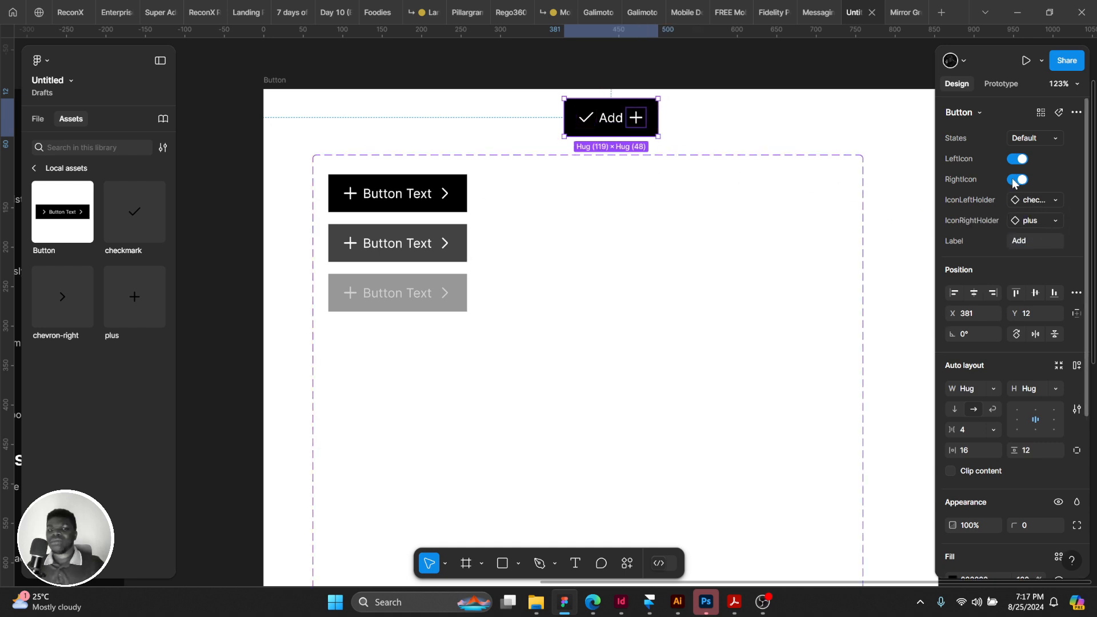
click(1016, 159)
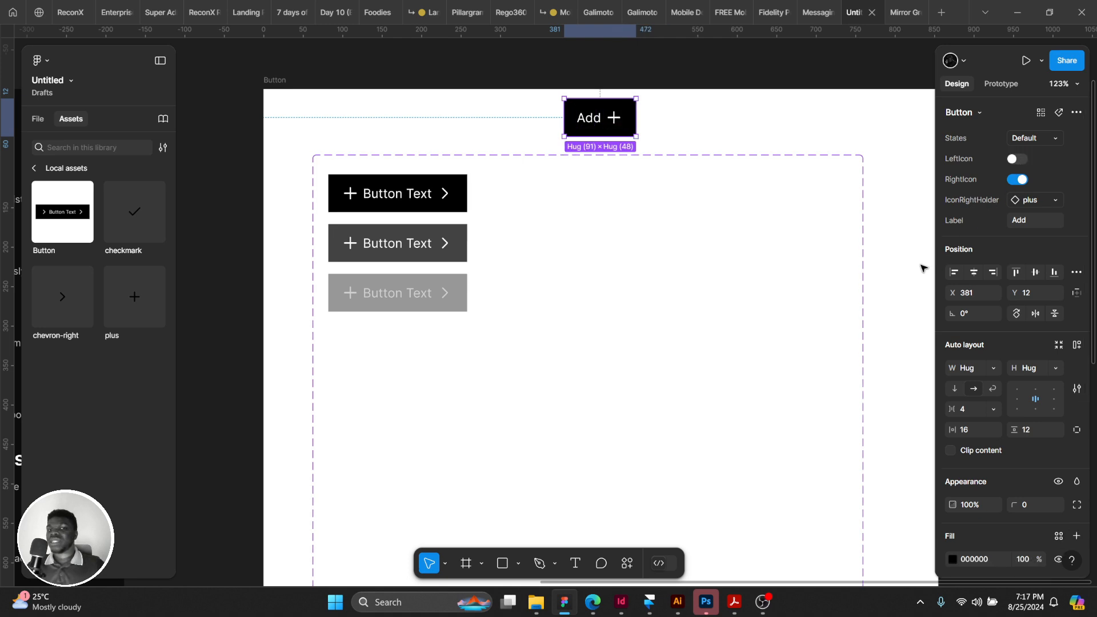
click(1016, 179)
click(1016, 159)
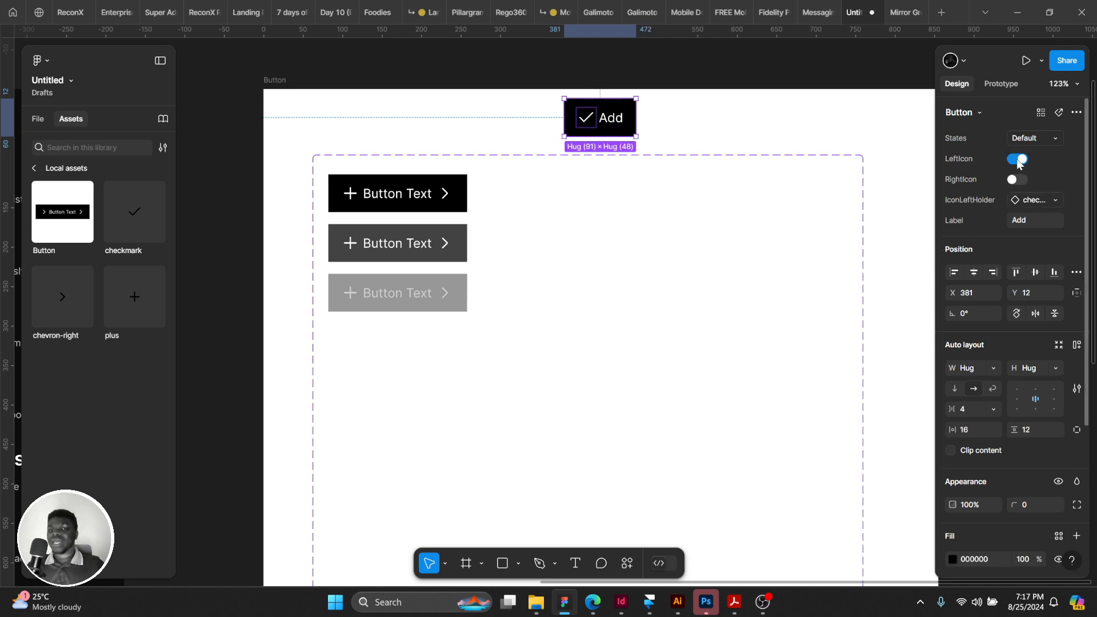
Swap the instance's left icon to plus.
click(1017, 201)
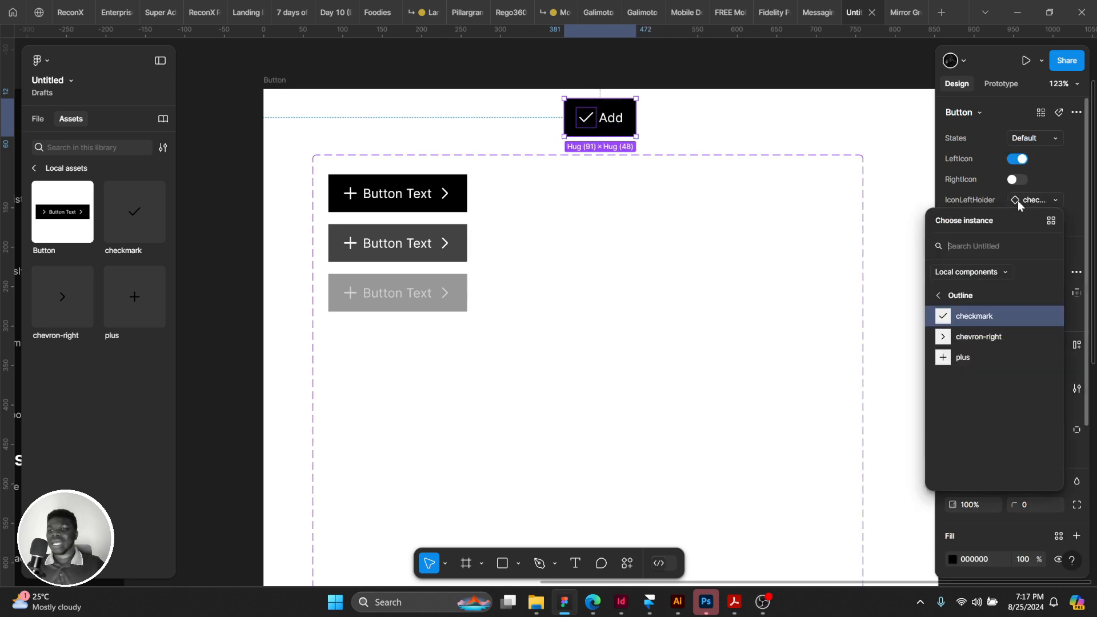
click(962, 358)
Try changing the black selection color of the whole button instance to FFFFFF, and undo it.
scroll(982, 400, down, 4)
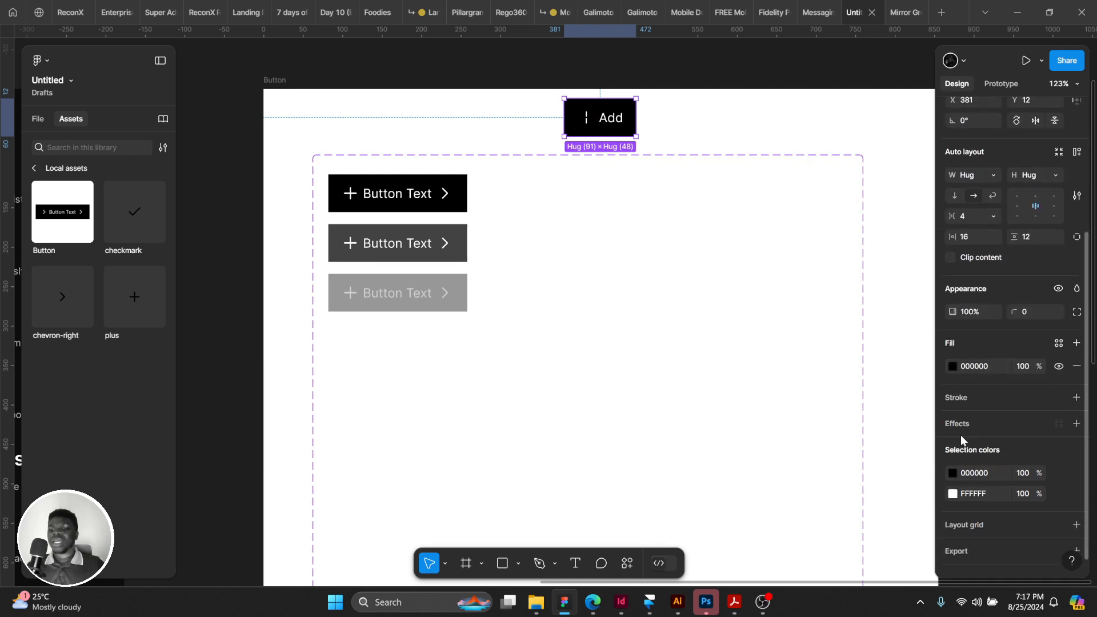
click(953, 472)
drag(862, 351, 780, 261)
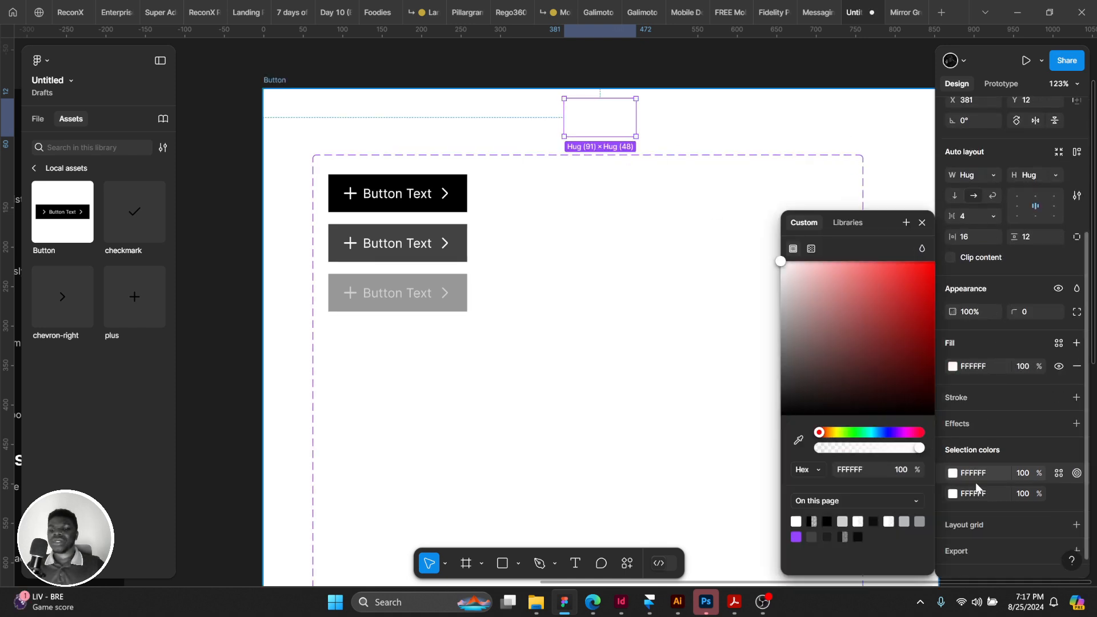
key(ctrl+z)
Recolor the black part of the plus icon inside the "Add" button instance to white.
click(586, 118)
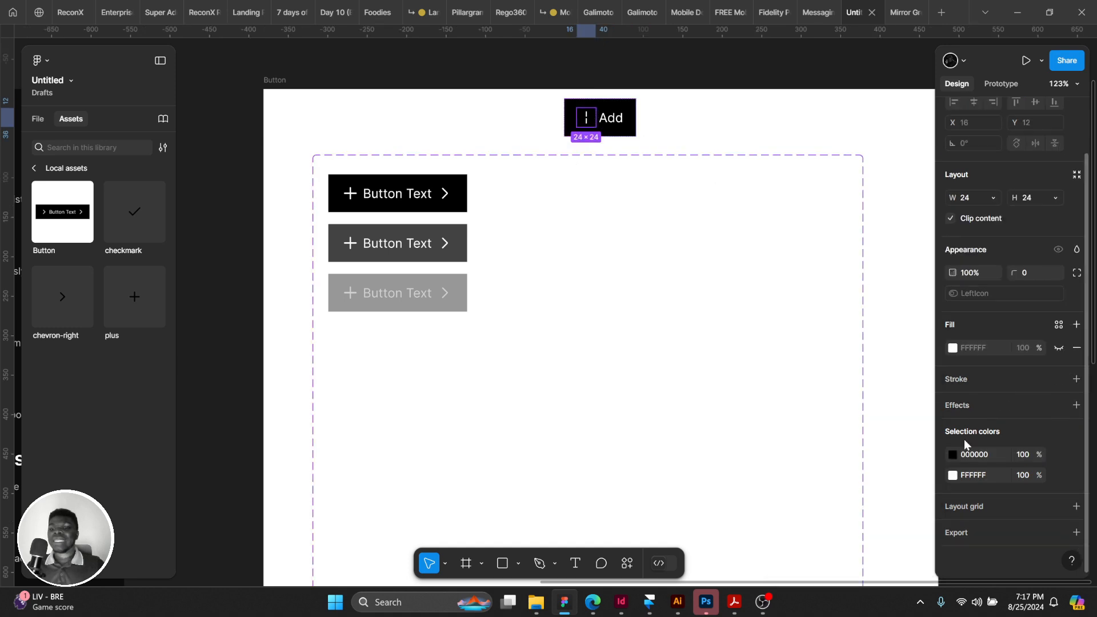
click(953, 454)
drag(852, 331, 656, 142)
click(496, 108)
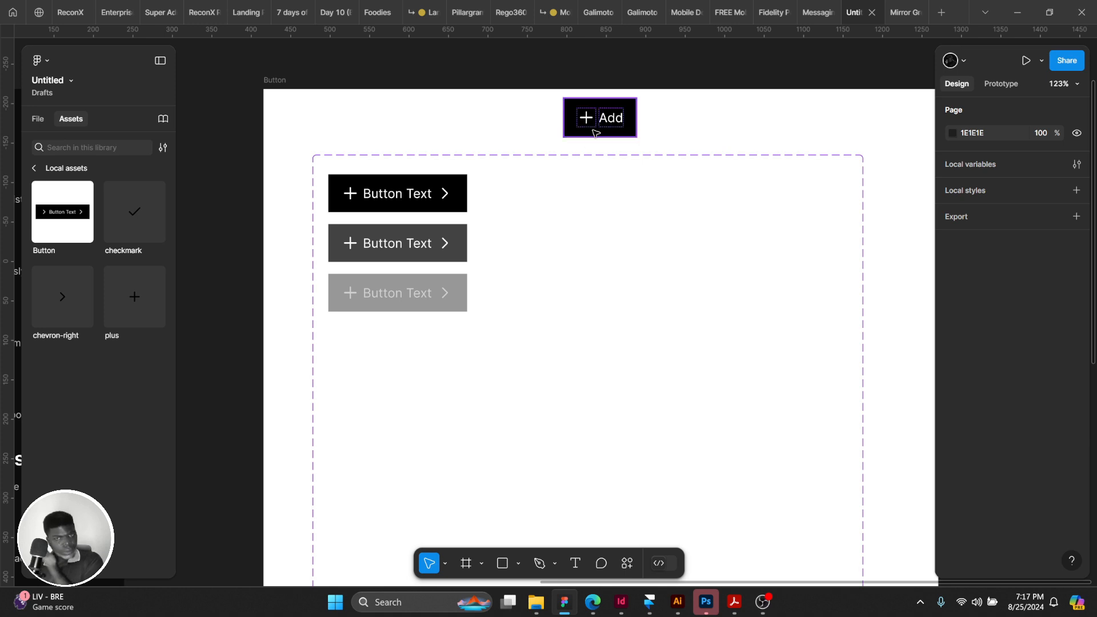
click(607, 118)
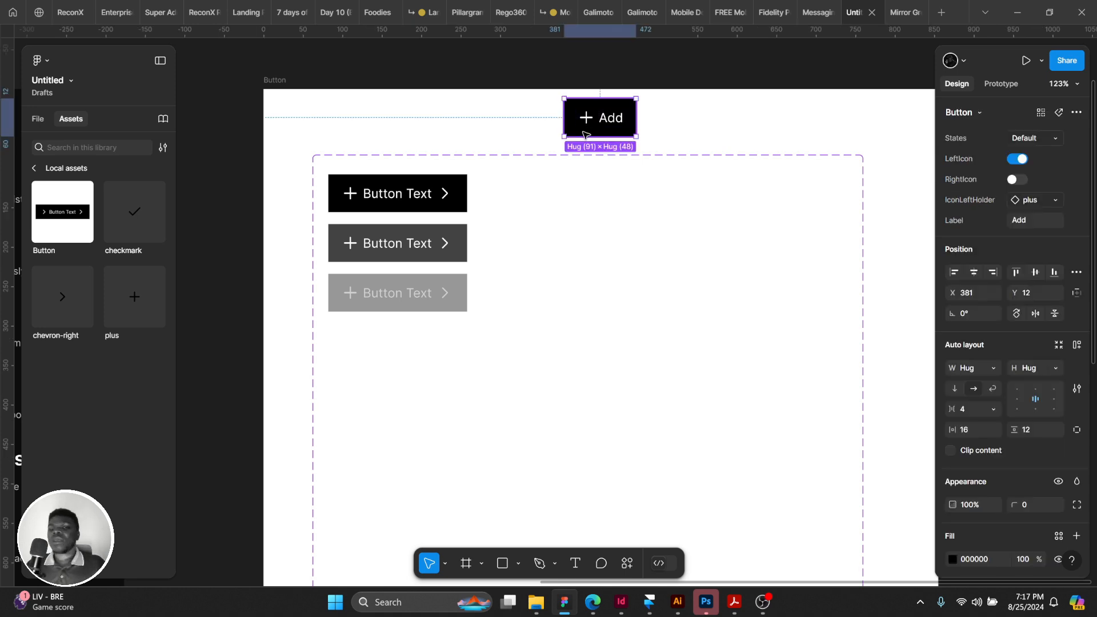
click(474, 109)
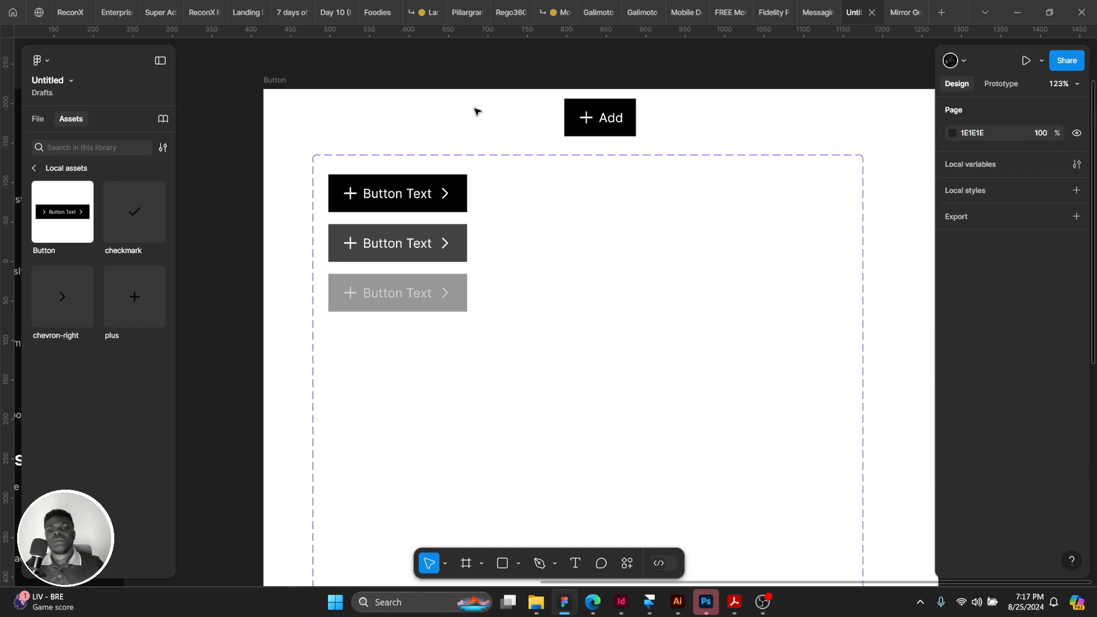
Switch off both LeftIcon and RightIcon on the "Add" button instance so only its label shows.
click(572, 132)
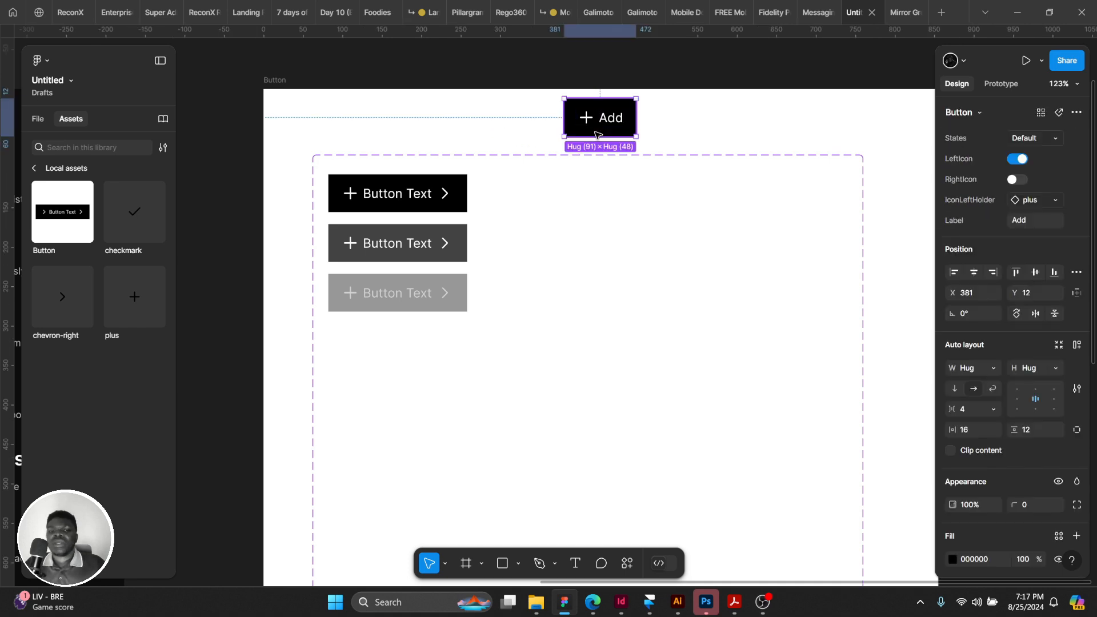
drag(564, 146, 586, 170)
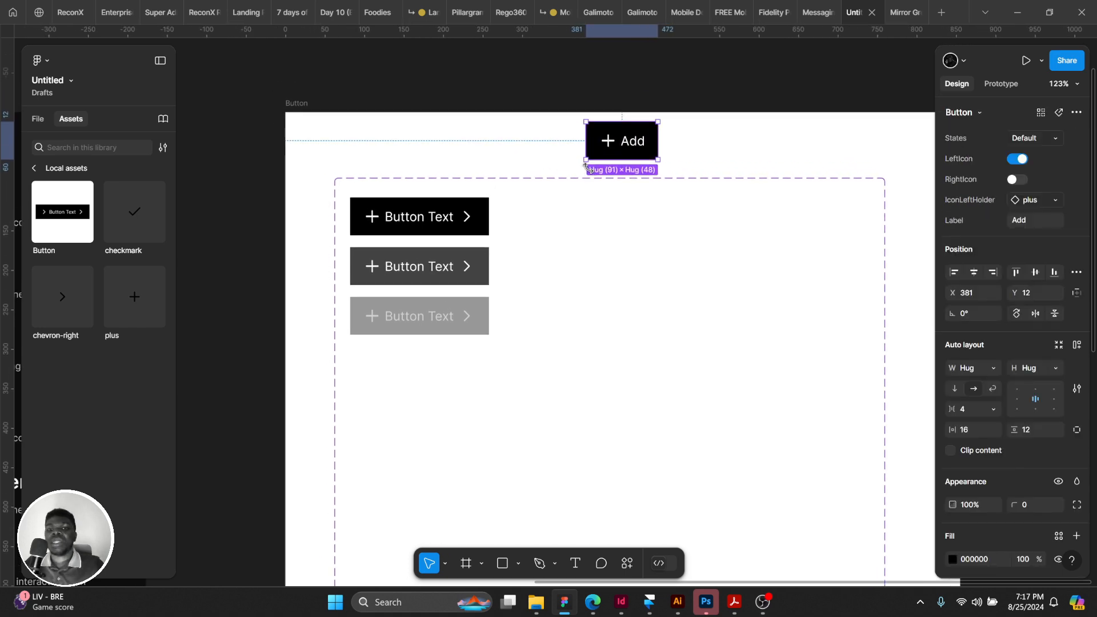
click(1017, 179)
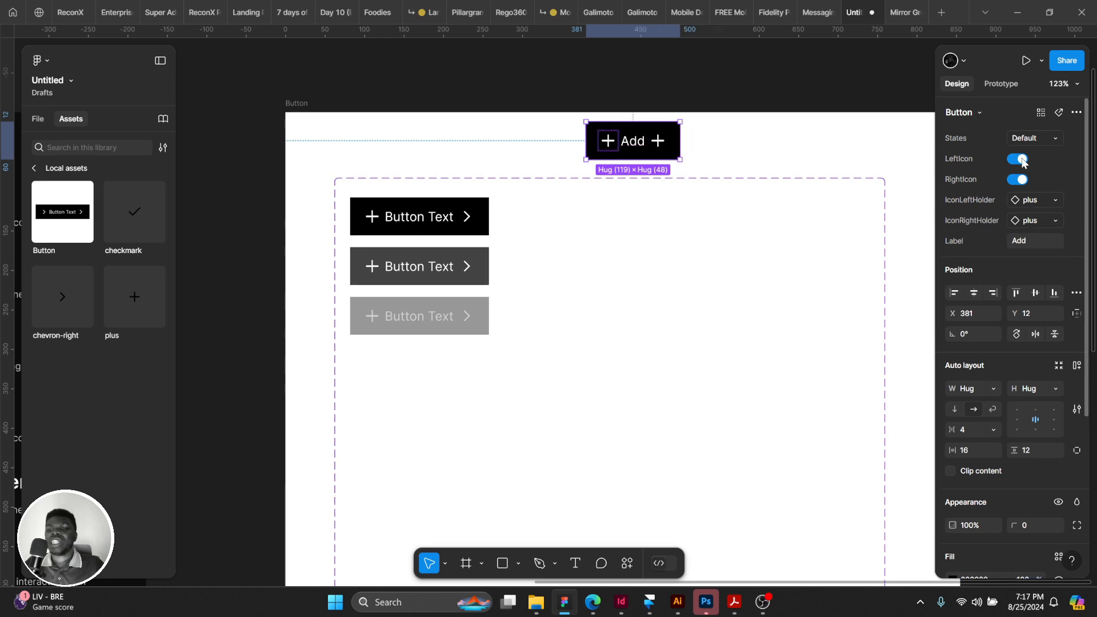
click(1017, 159)
click(1016, 180)
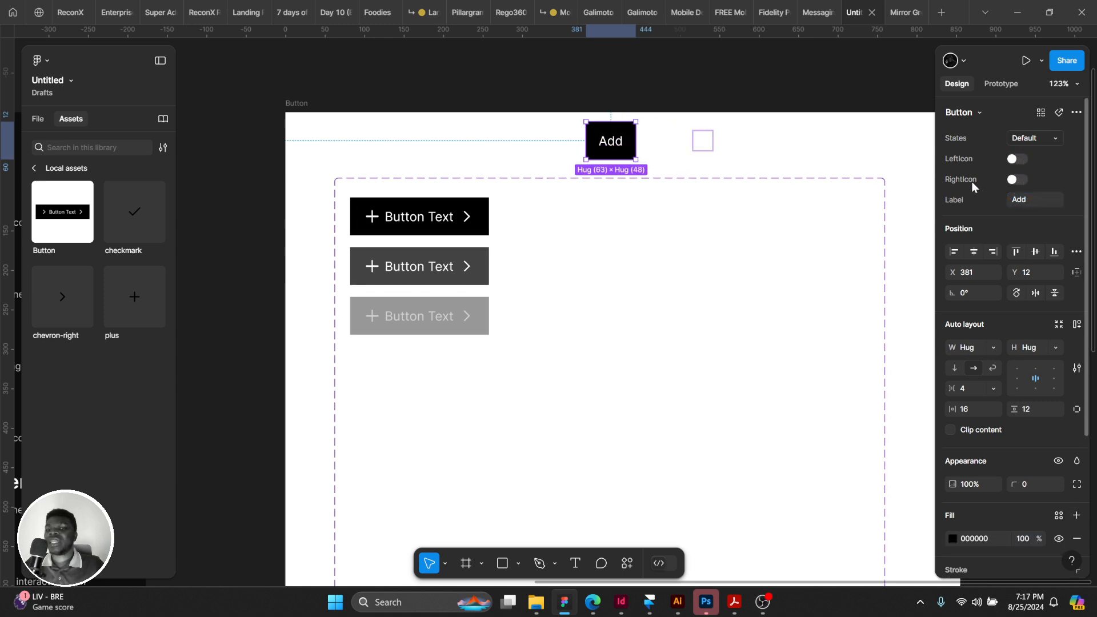
click(814, 172)
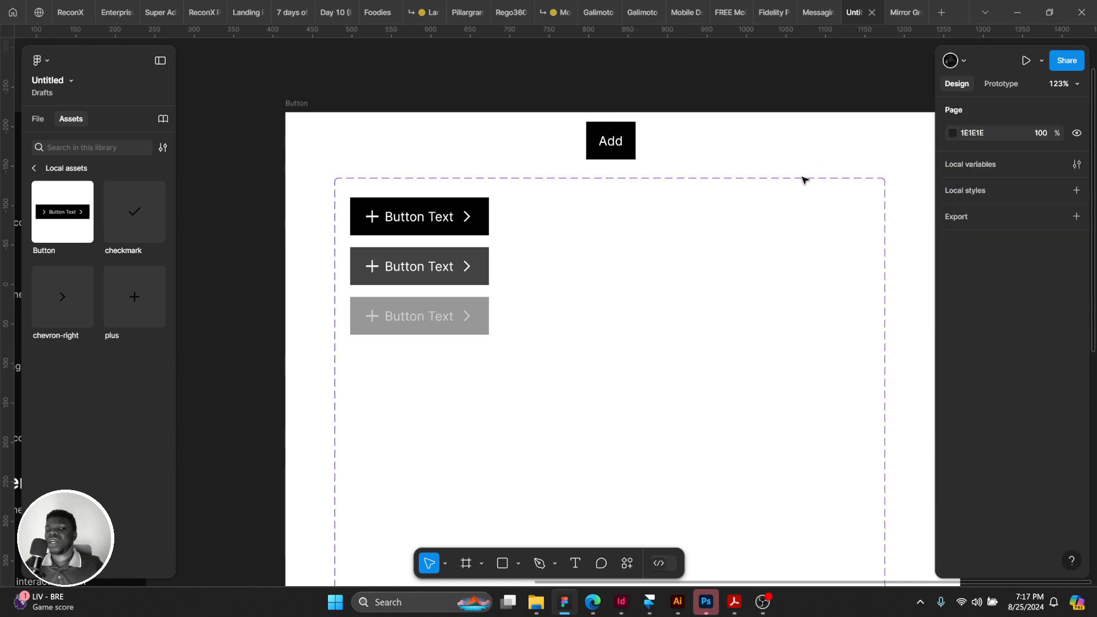
Duplicate the default, hover and disabled button variants together into a second column inside the component set, at X 217.
click(443, 207)
shift+click(420, 257)
shift+click(361, 323)
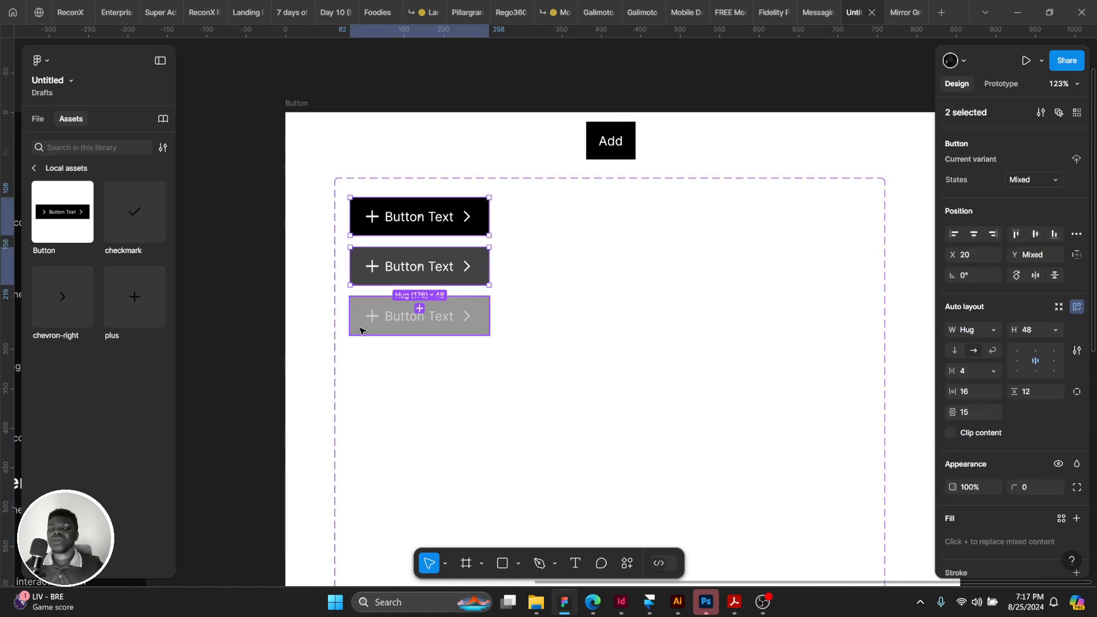
drag(384, 283, 560, 264)
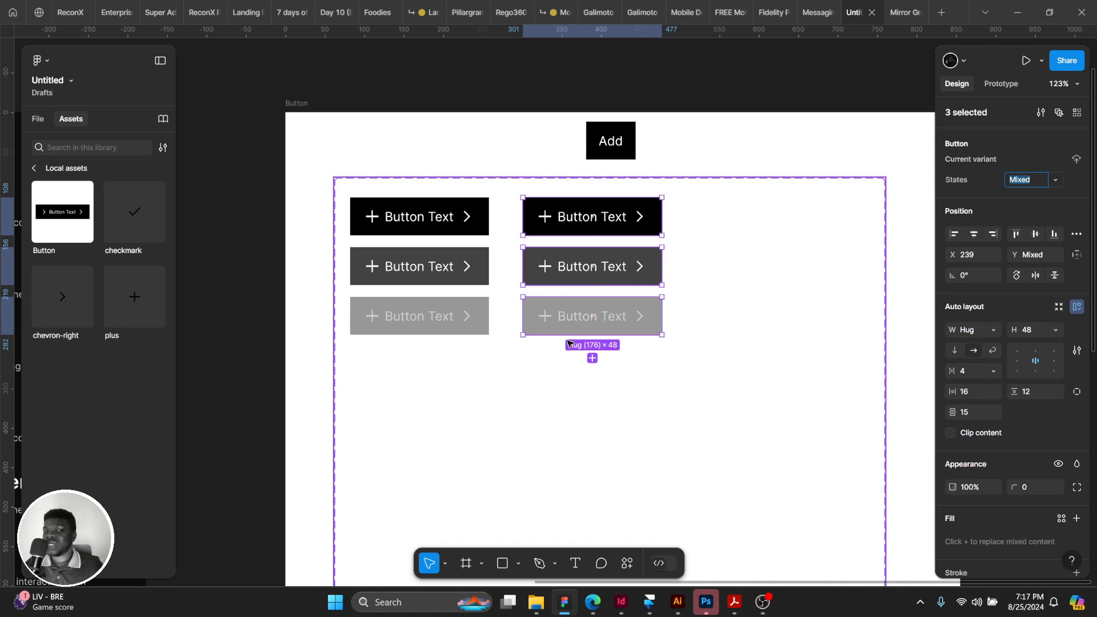
key(ctrl+z)
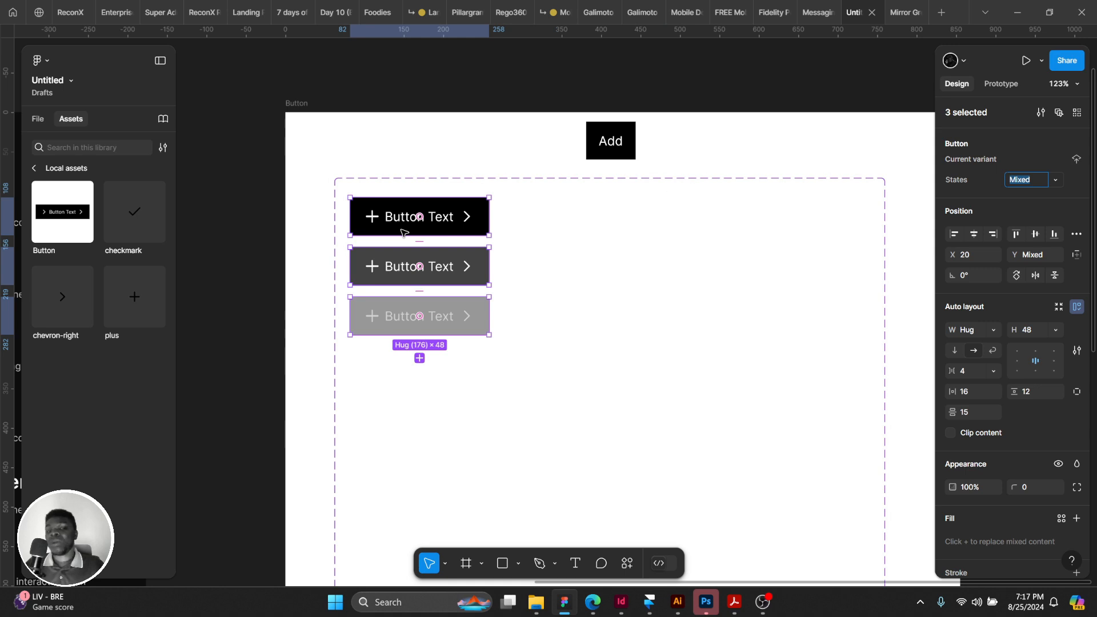
drag(403, 232, 560, 255)
Set the fill of the black default variant in the second column to purple 9747FF.
scroll(973, 474, down, 1)
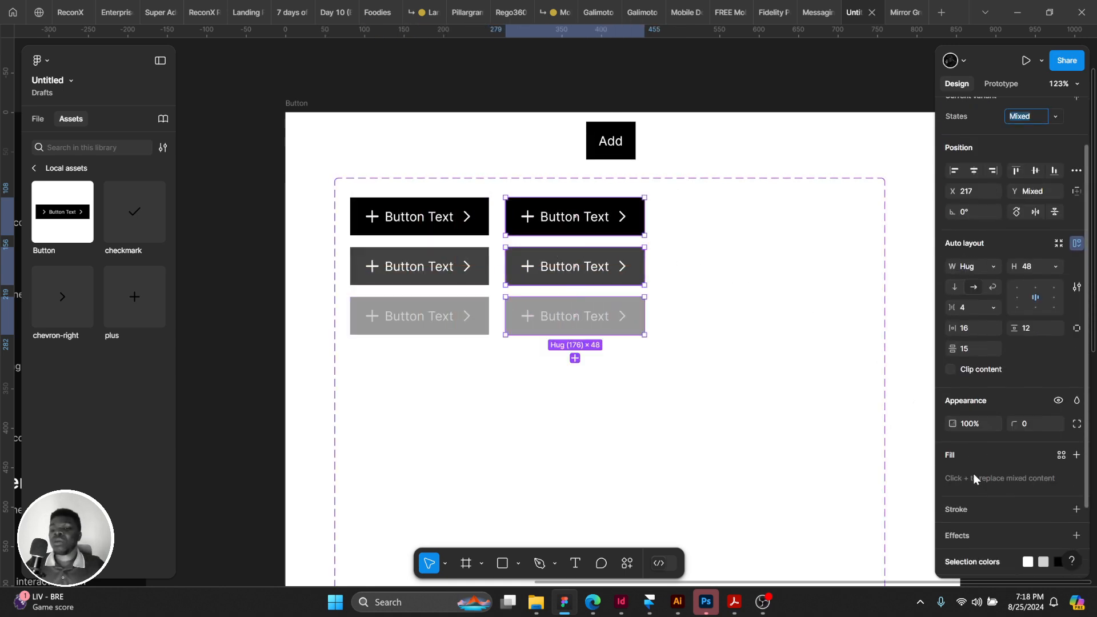
click(527, 215)
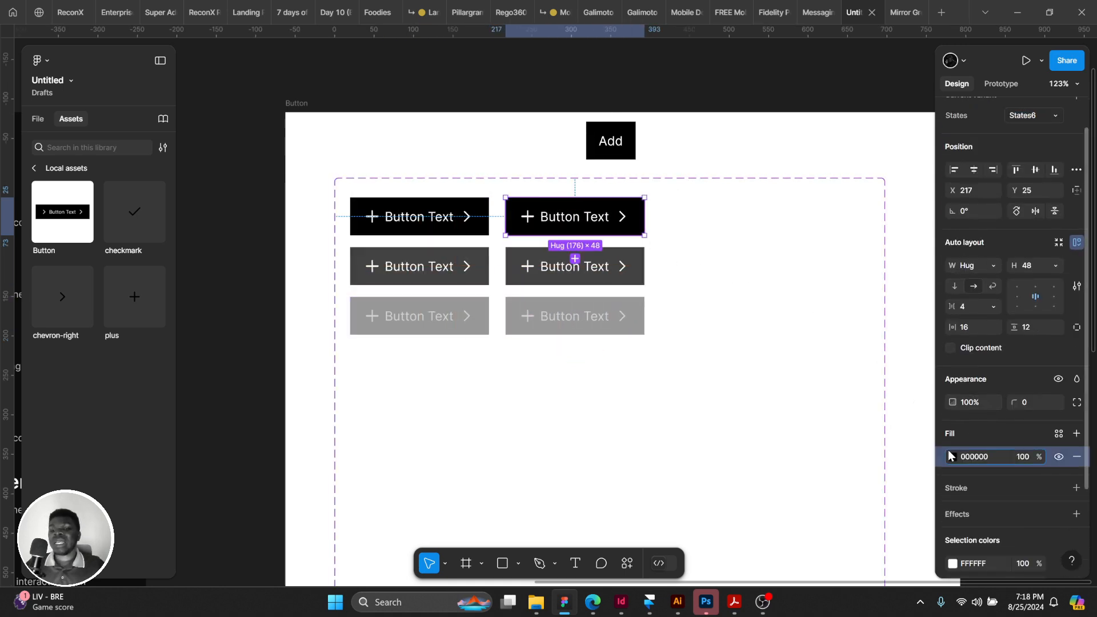
click(950, 456)
click(811, 537)
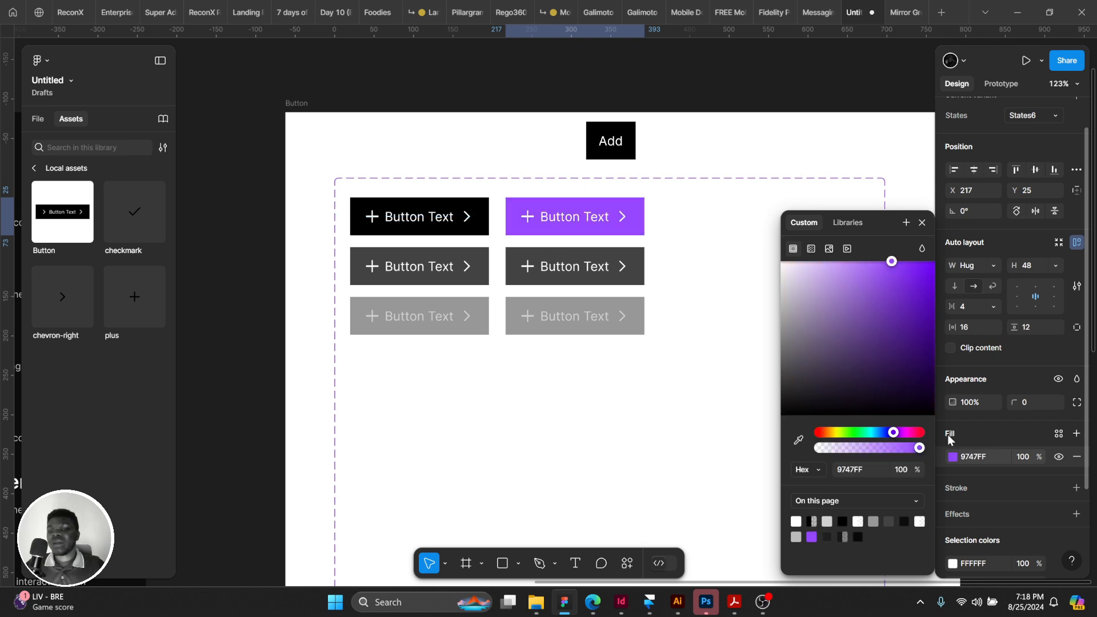
Copy the purple 9747FF fill onto the second column's hover variant and deepen it to 7E1BFF.
click(975, 456)
key(ctrl+c)
click(609, 276)
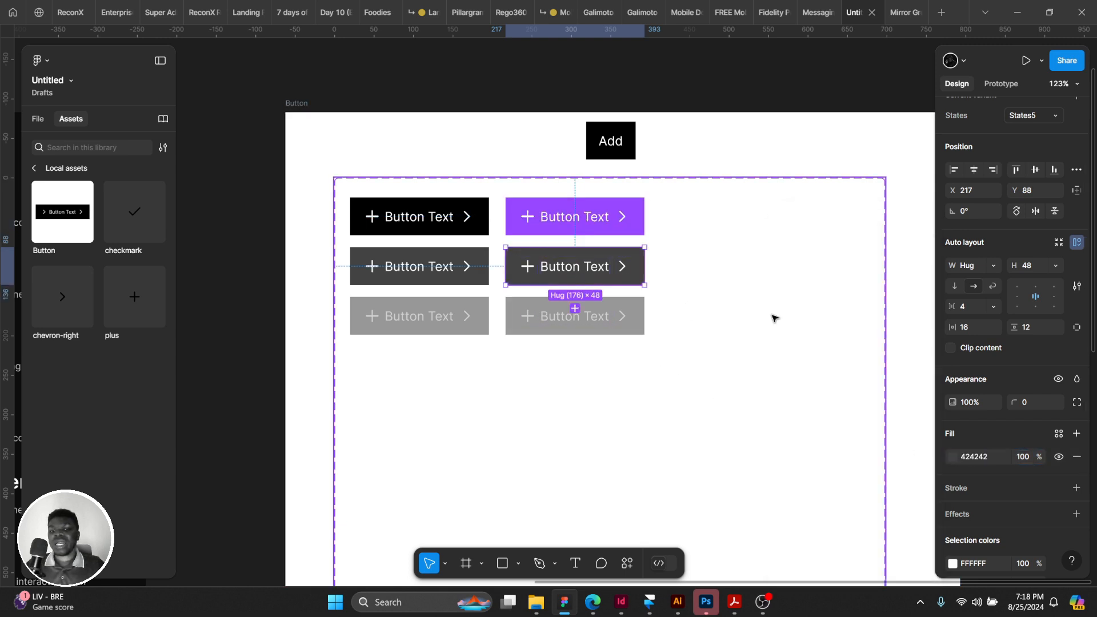
click(975, 457)
key(ctrl+v)
key(Return)
click(951, 456)
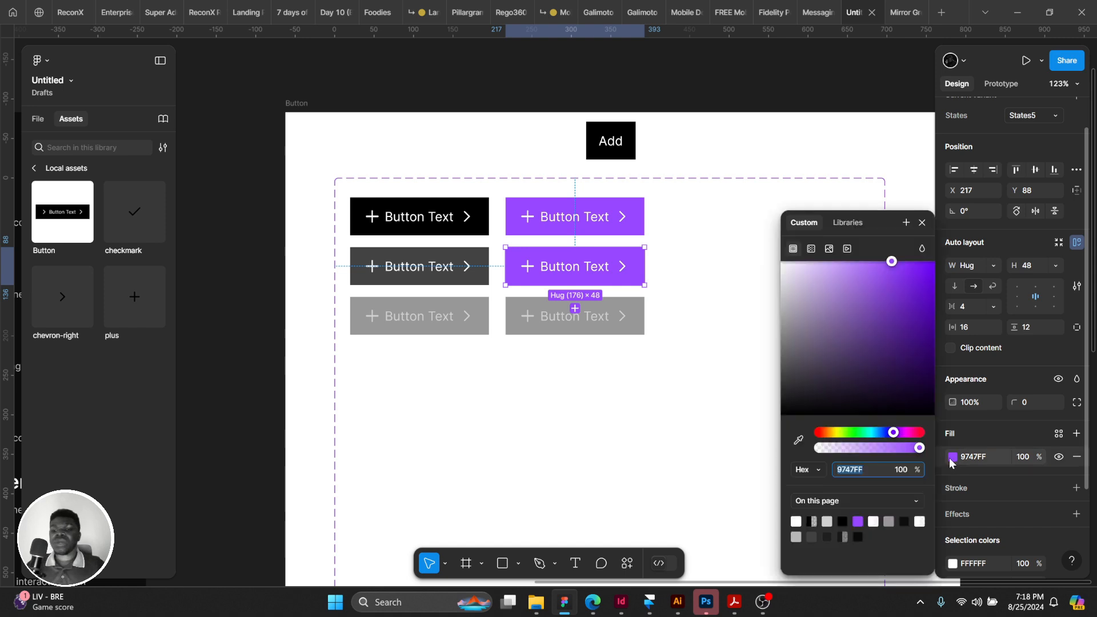
drag(899, 283, 918, 266)
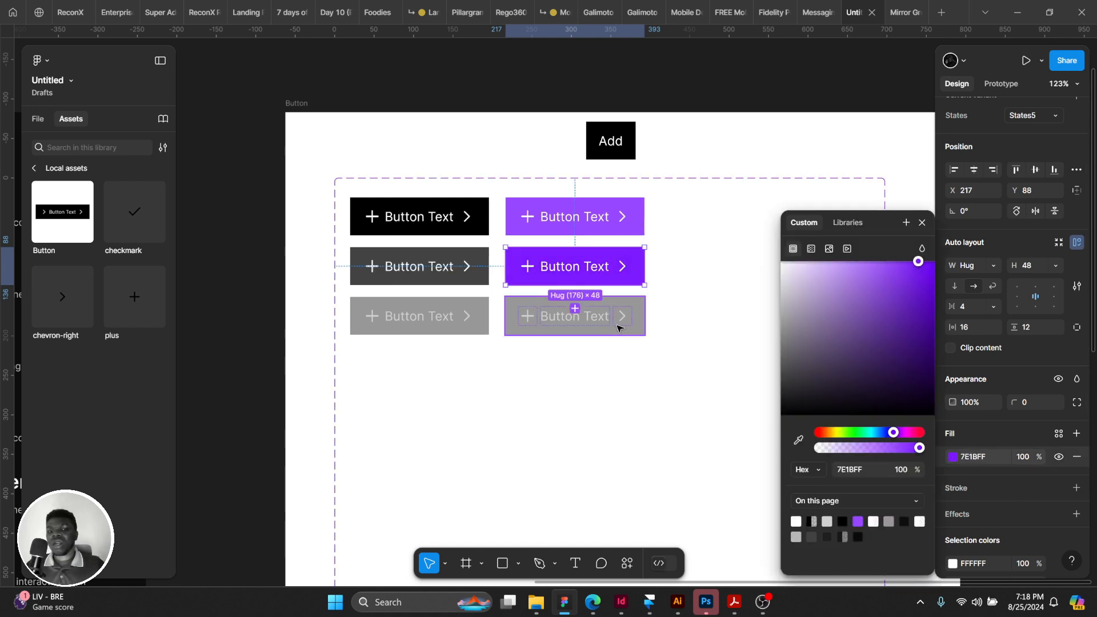
Copy the hover variant's 7E1BFF fill onto the second column's disabled variant and lighten it to C79DFF.
click(634, 322)
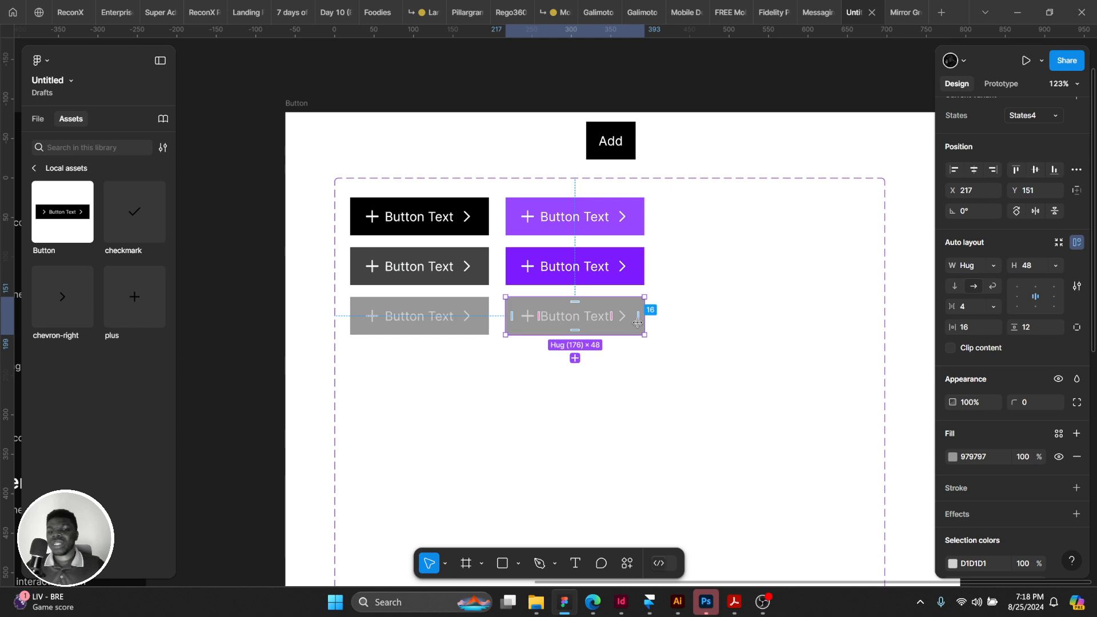
click(634, 266)
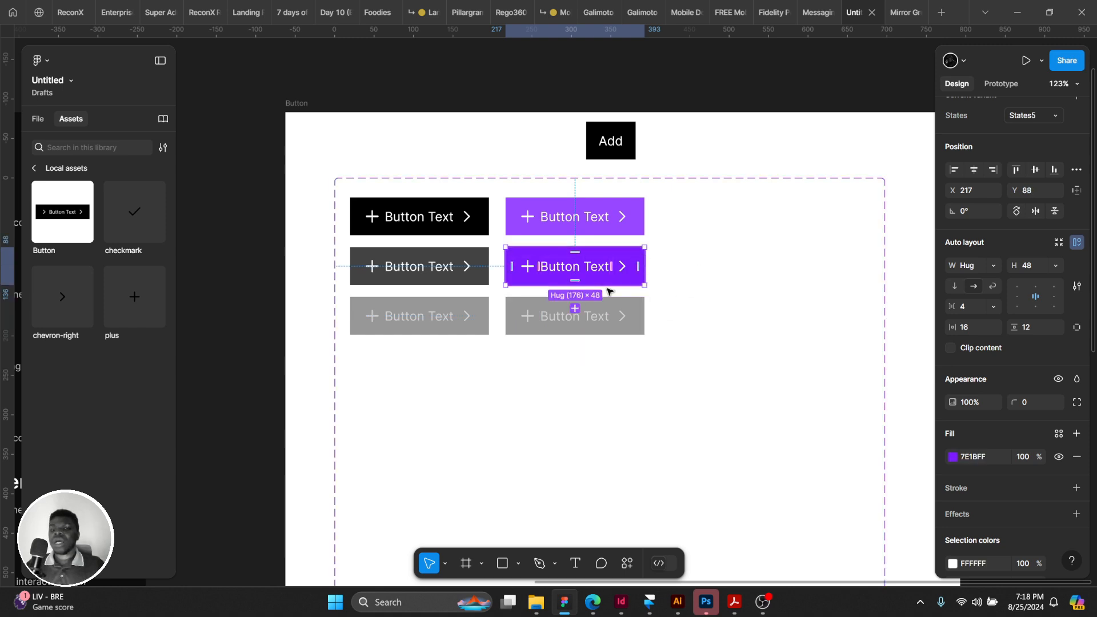
click(604, 311)
click(577, 273)
click(973, 456)
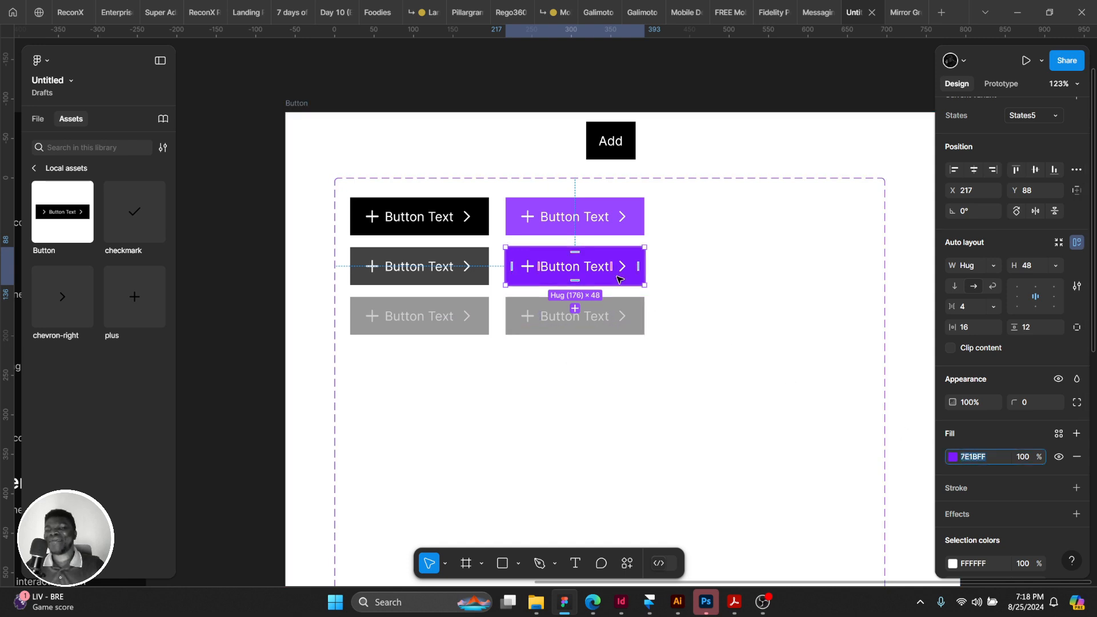
click(611, 314)
click(968, 457)
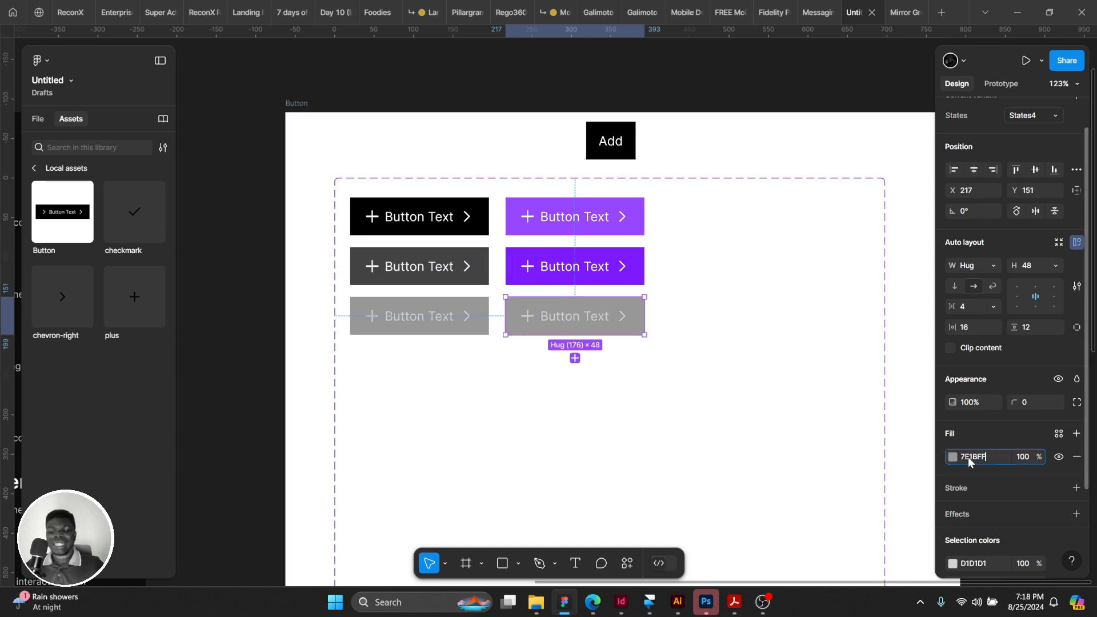
key(ctrl+v)
key(Return)
click(950, 457)
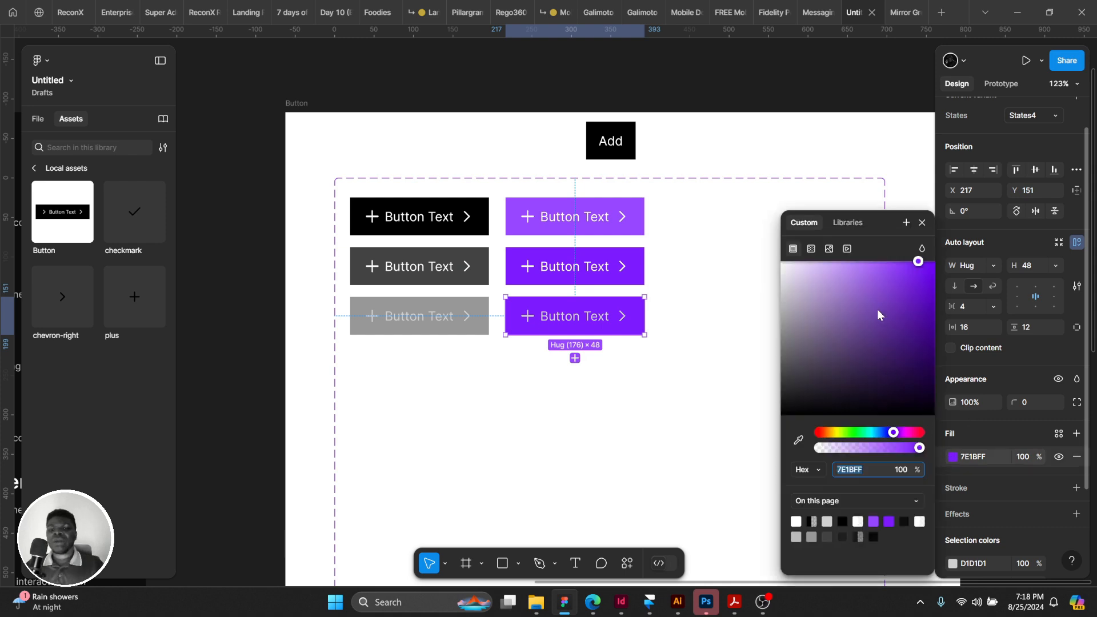
drag(893, 284, 842, 257)
Copy the C79DFF fill of the second column's disabled variant onto its label and icons.
click(992, 455)
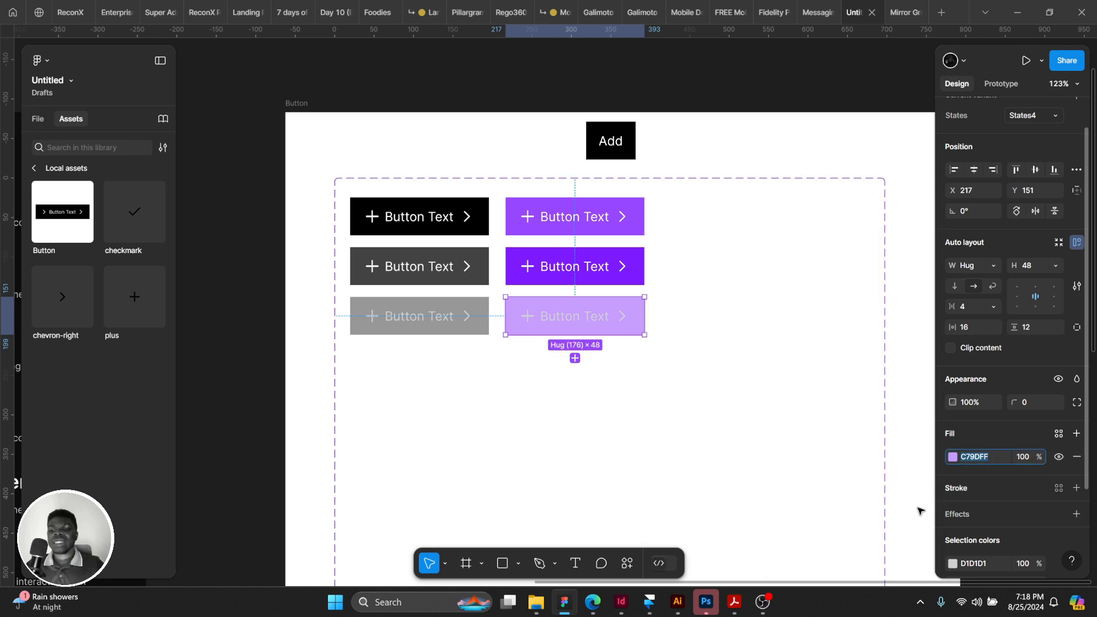
scroll(991, 452, down, 2)
click(990, 454)
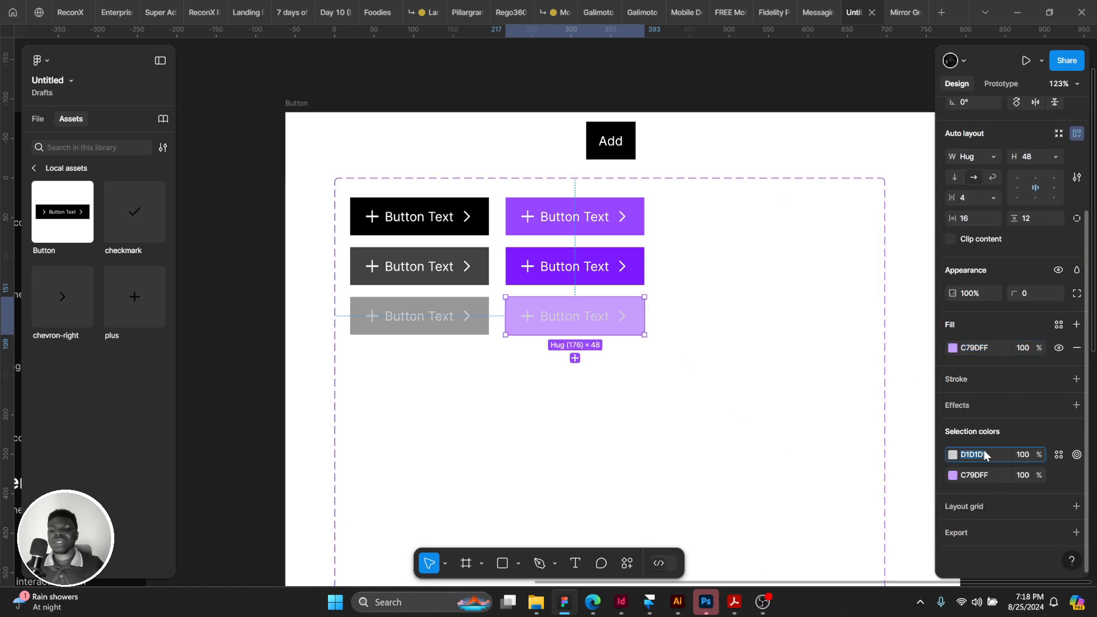
key(ctrl+v)
key(Return)
click(952, 455)
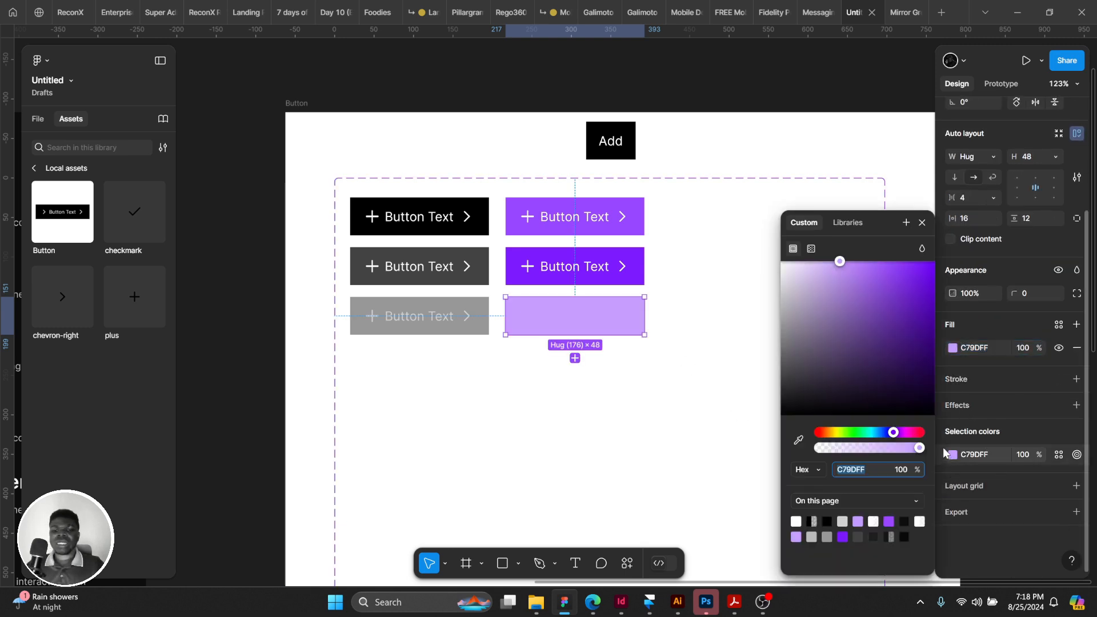
Set the label and both icons of the purple disabled variant to FFFFFF at 43% opacity.
double_click(582, 318)
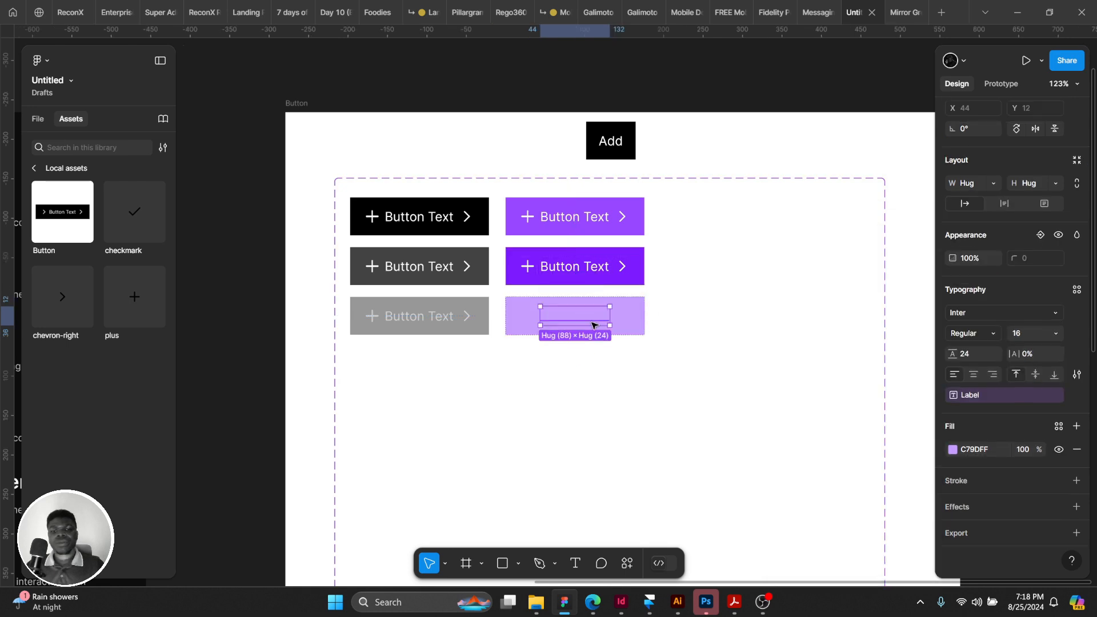
key(ctrl+a)
scroll(975, 513, down, 2)
click(952, 501)
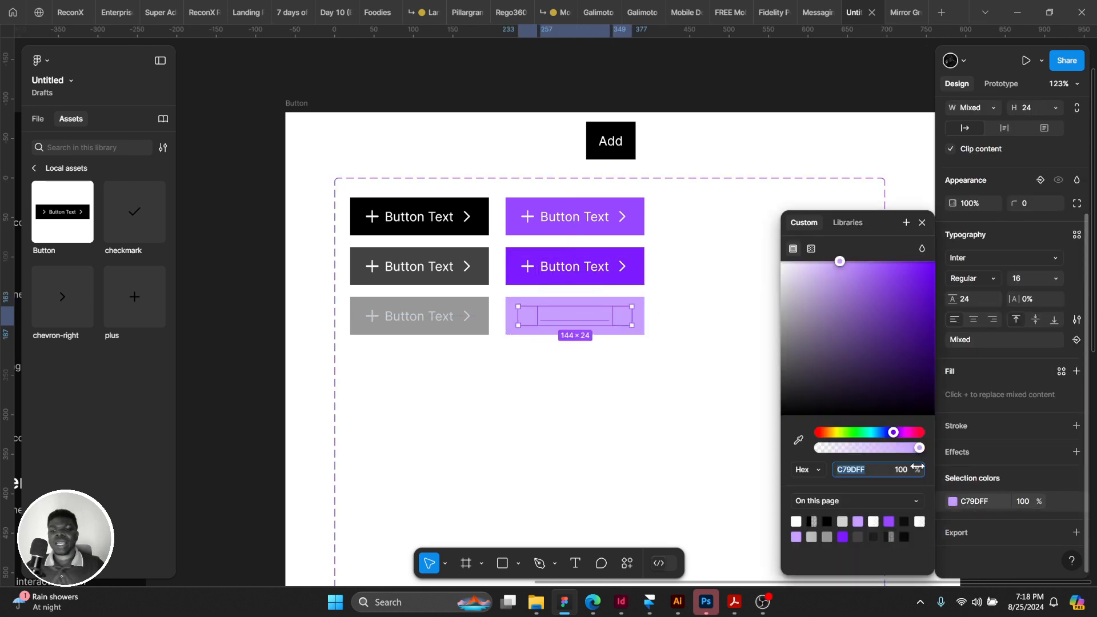
drag(836, 288, 874, 250)
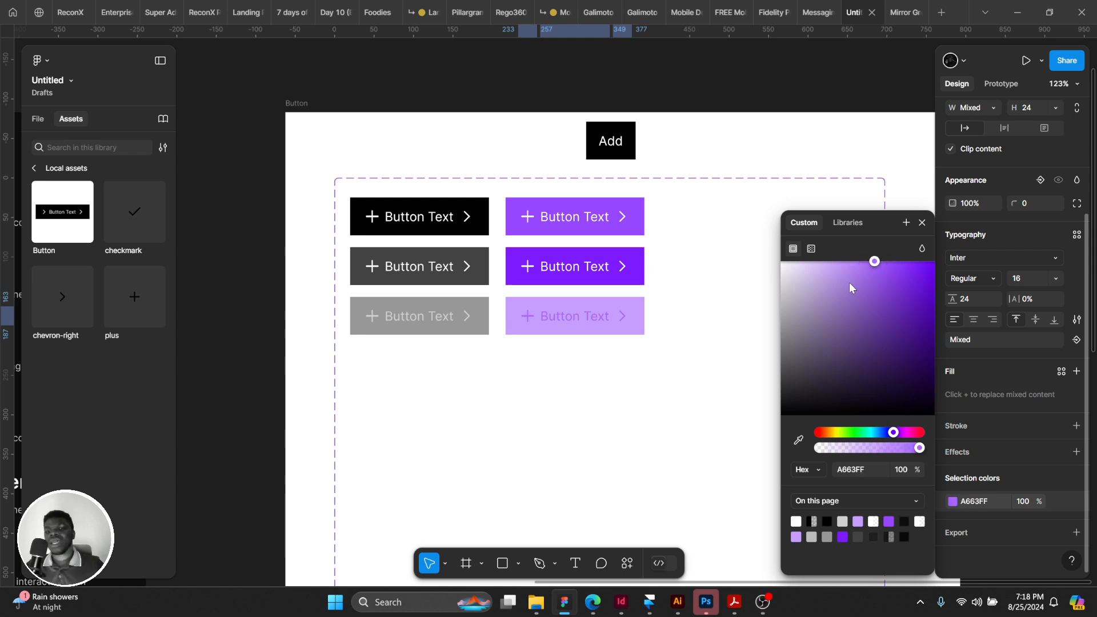
drag(849, 287, 780, 262)
mouse_move(862, 449)
mouse_down()
mouse_move(847, 449)
mouse_move(863, 451)
mouse_up()
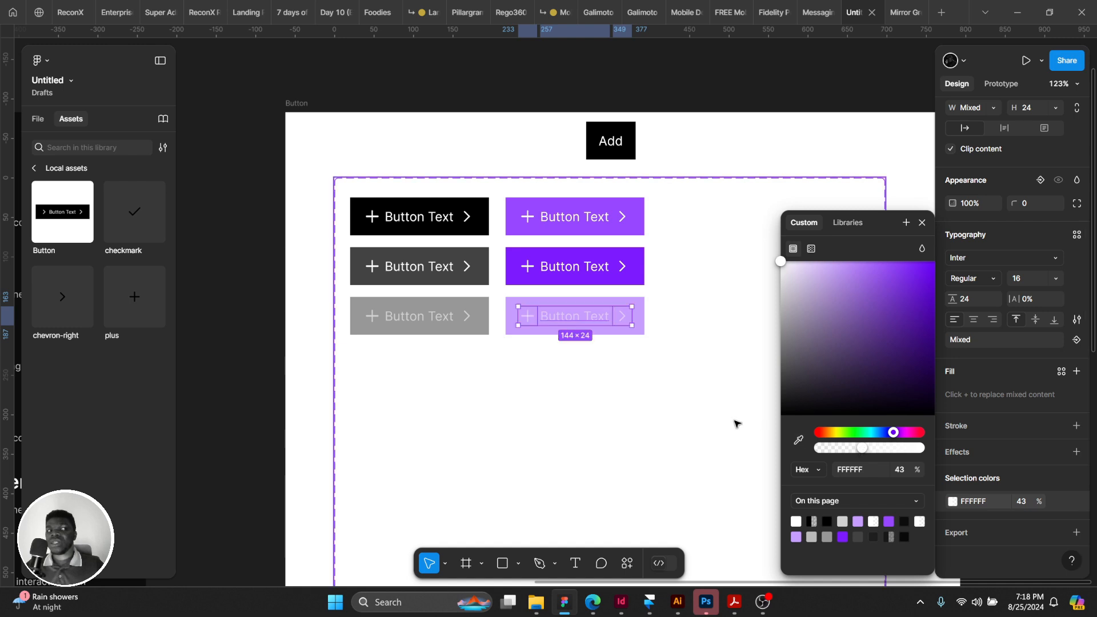
click(649, 415)
scroll(657, 285, up, 2)
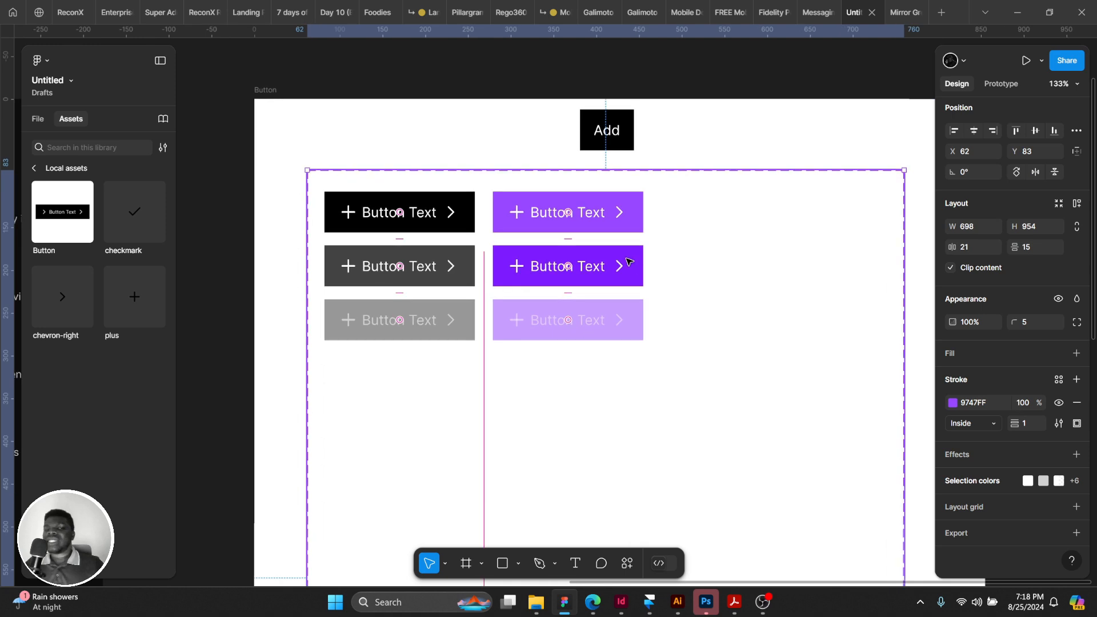
click(629, 263)
scroll(644, 251, right, 1)
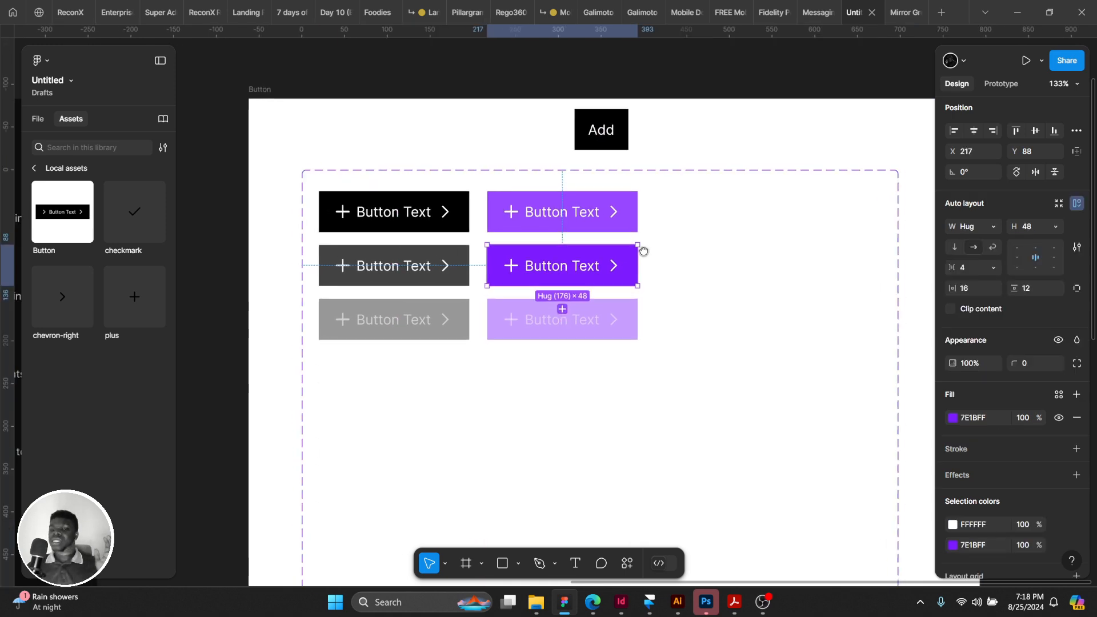
scroll(643, 251, right, 1)
scroll(643, 251, up, 3)
Open the States variant property of the Button component set and review its list of values.
click(688, 269)
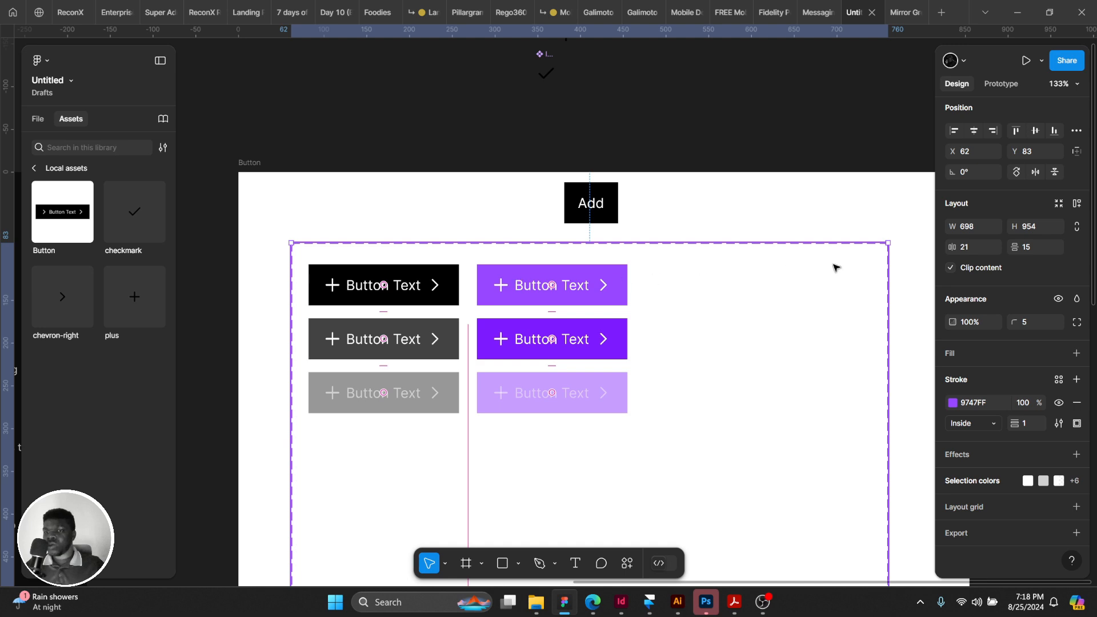
scroll(1017, 133, up, 3)
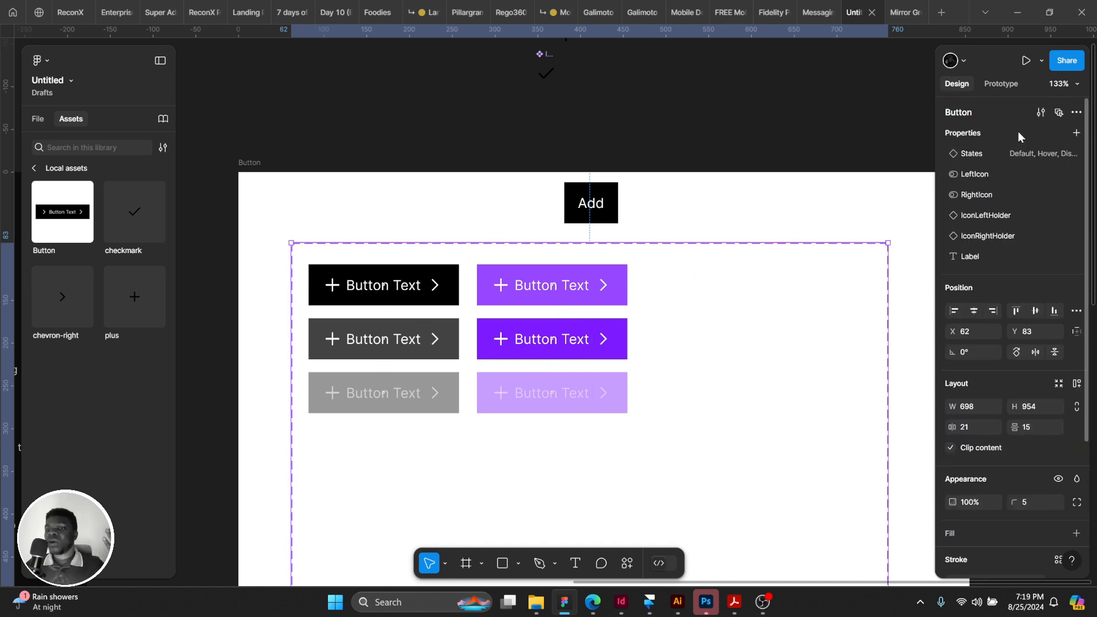
click(1072, 133)
click(1006, 171)
click(1059, 153)
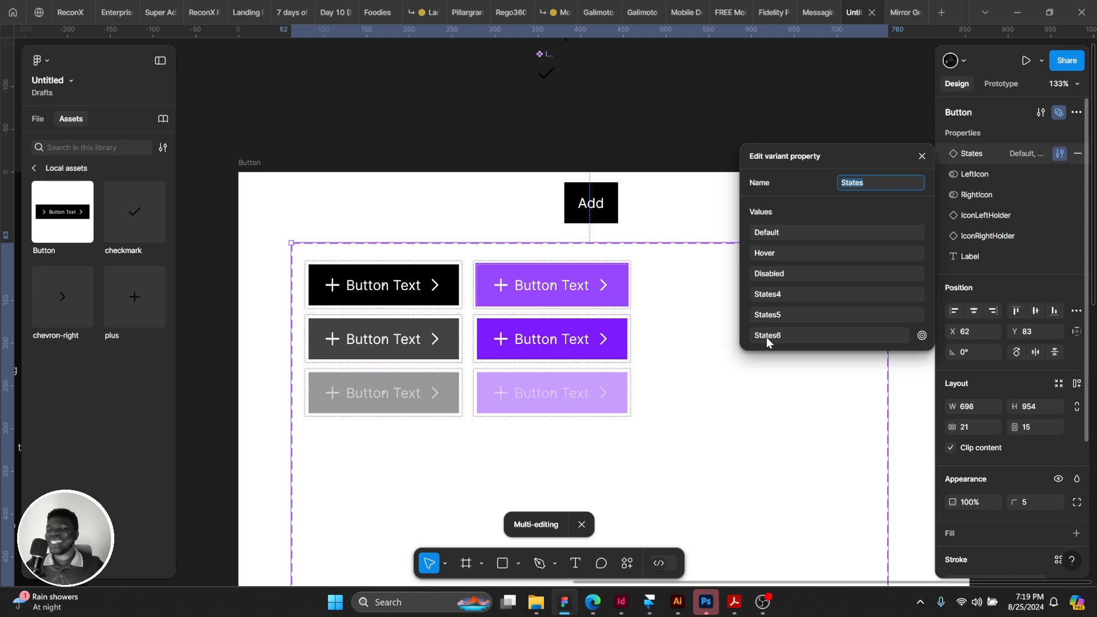
click(1013, 121)
Create a variant property named Button Type with the value Neutral on the Button component set.
click(1077, 132)
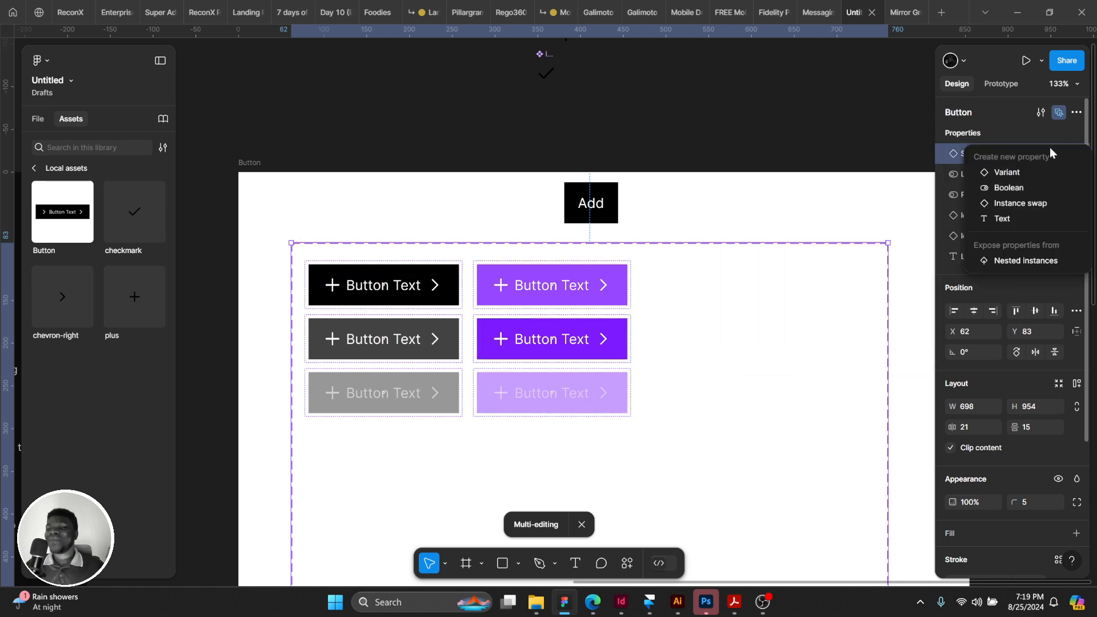
click(1024, 171)
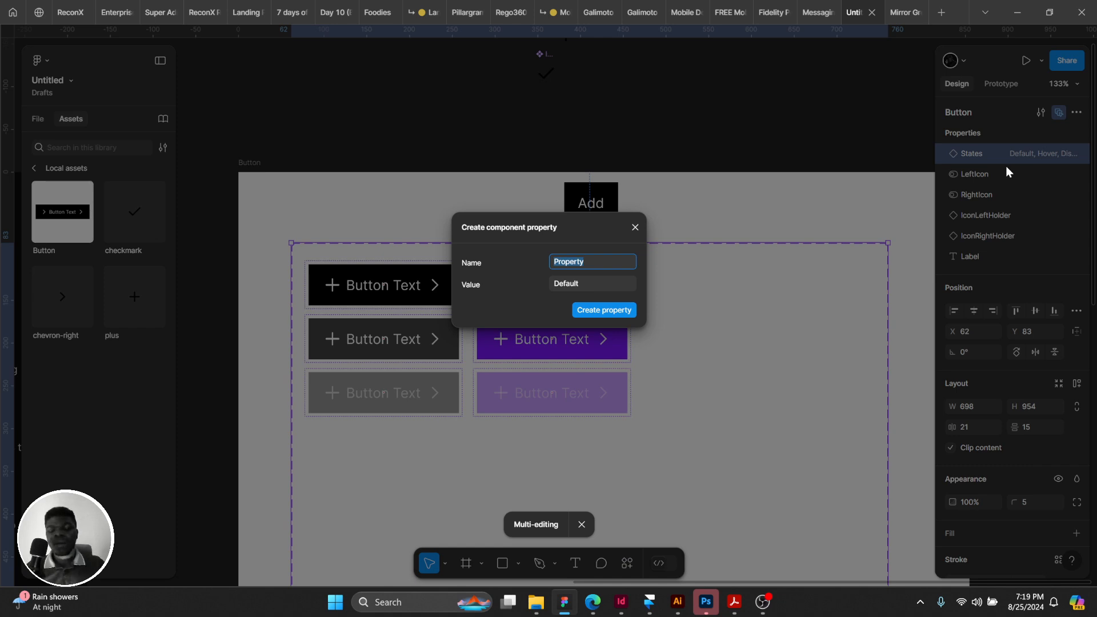
text(Button Type)
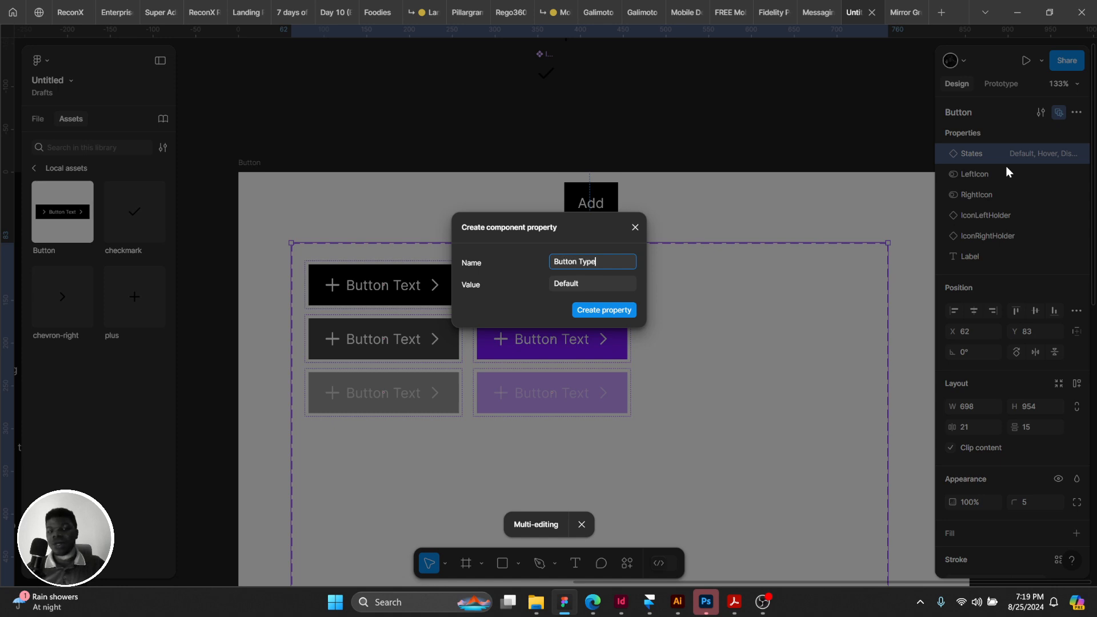
key(Tab)
text(Neau)
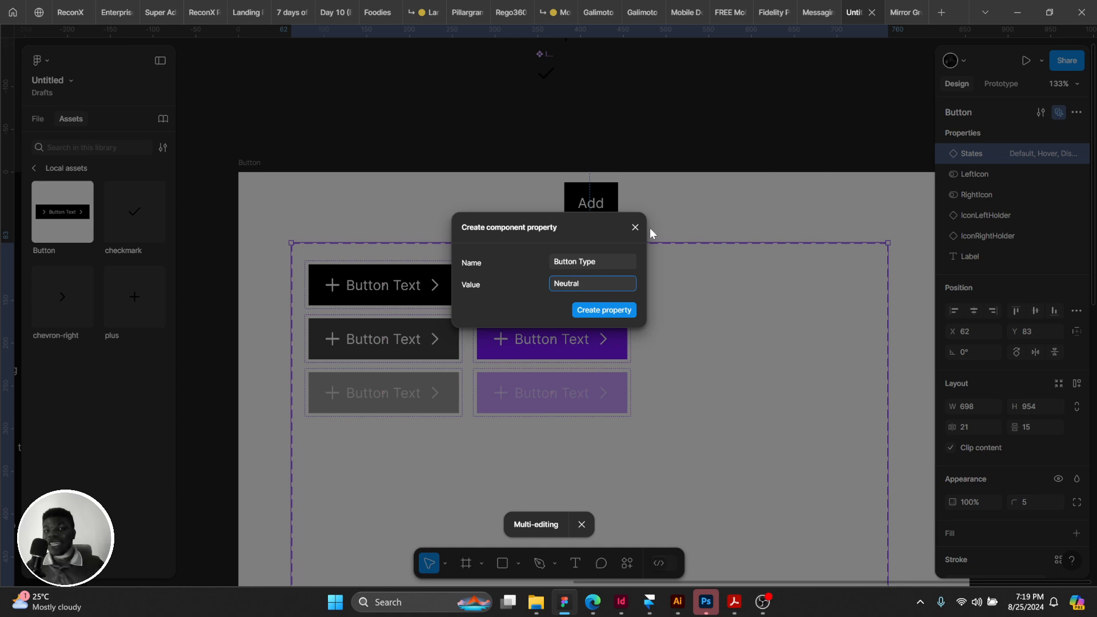
click(607, 311)
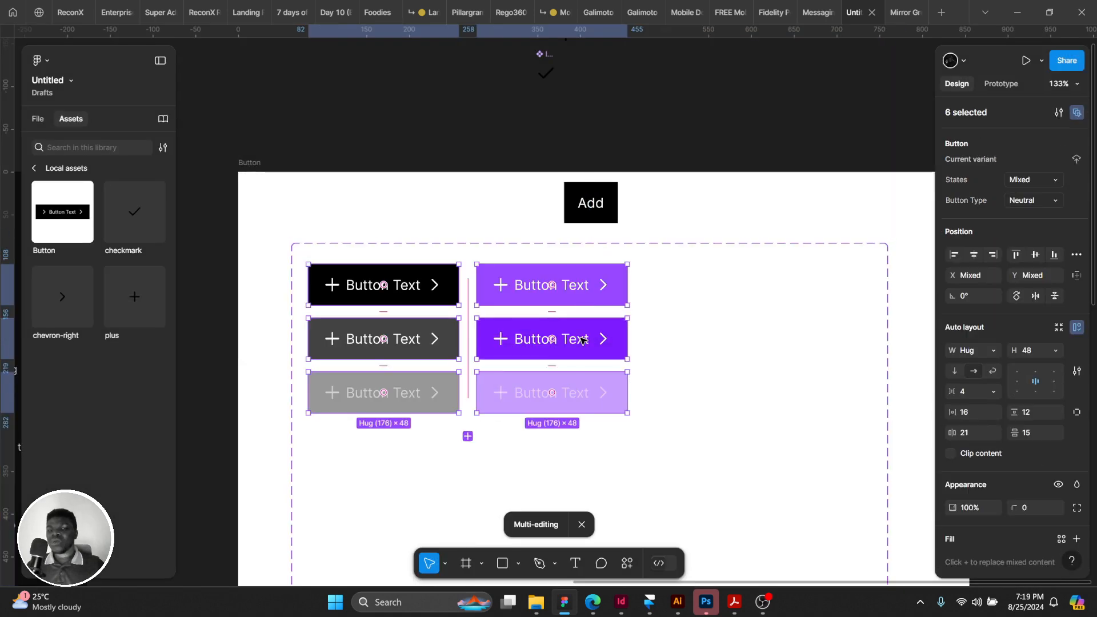
click(654, 410)
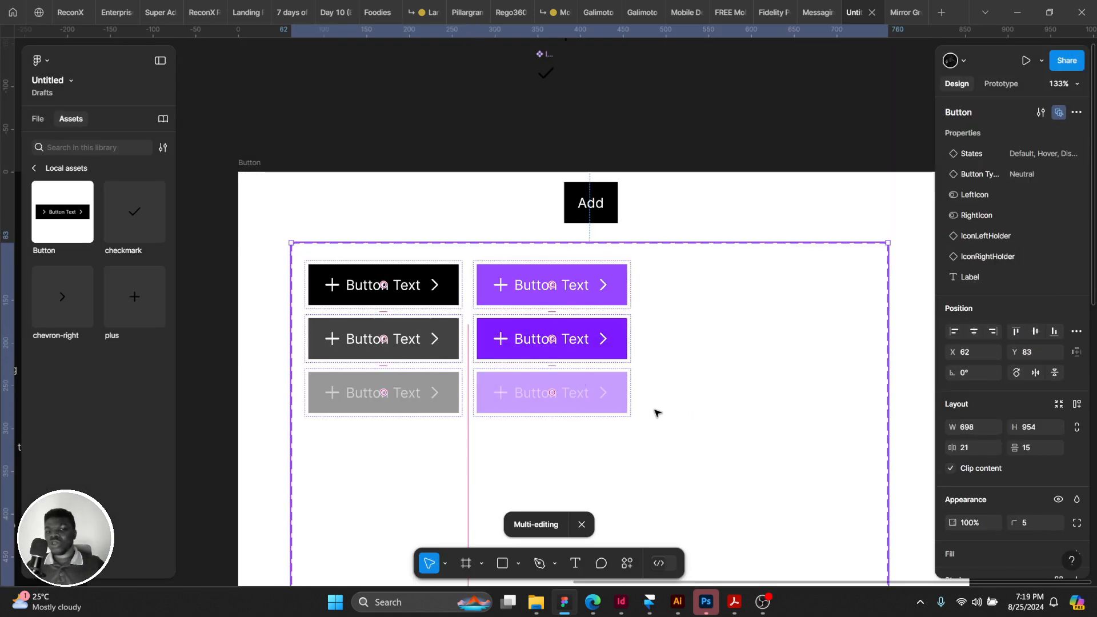
double_click(568, 391)
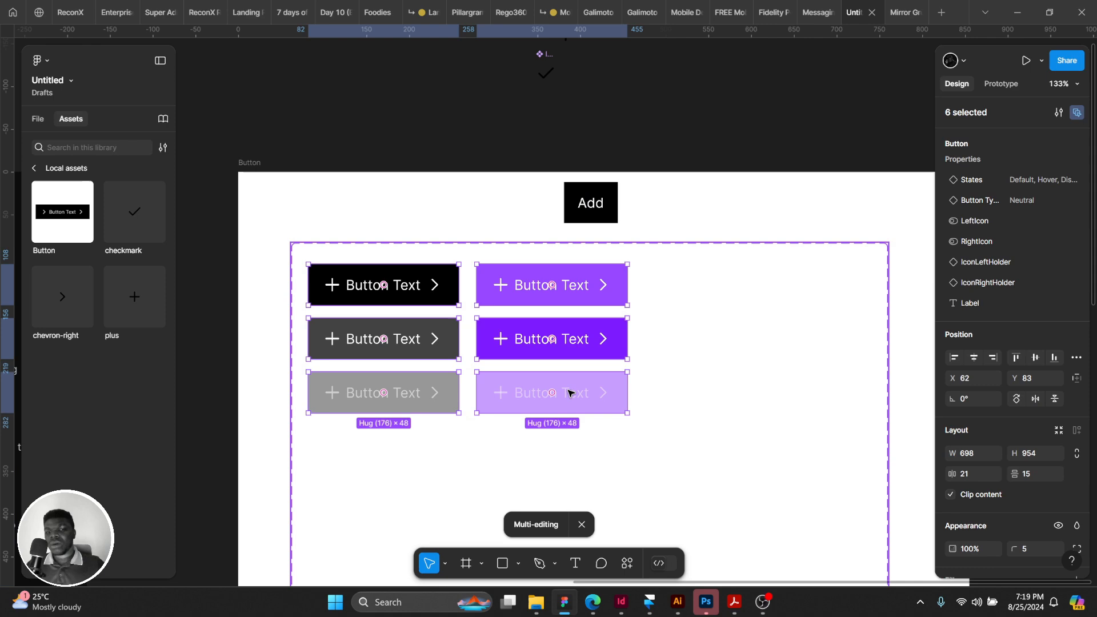
click(387, 219)
scroll(458, 159, down, 3)
scroll(459, 158, up, 4)
Assign a new Button Type value, Primary, to the three purple variants together.
click(482, 310)
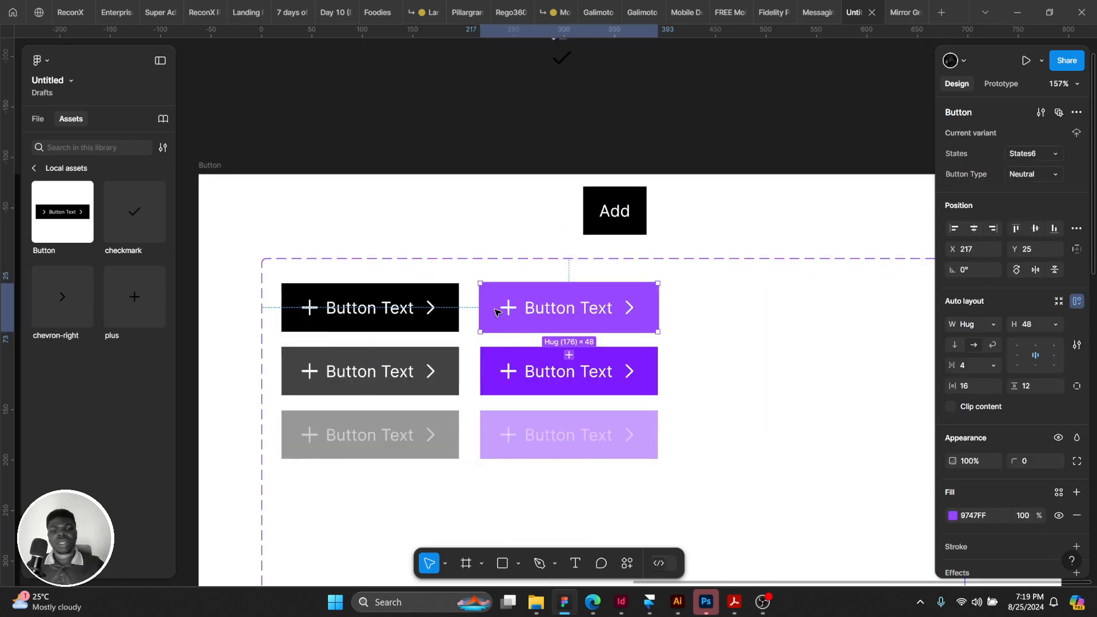
drag(503, 372, 512, 313)
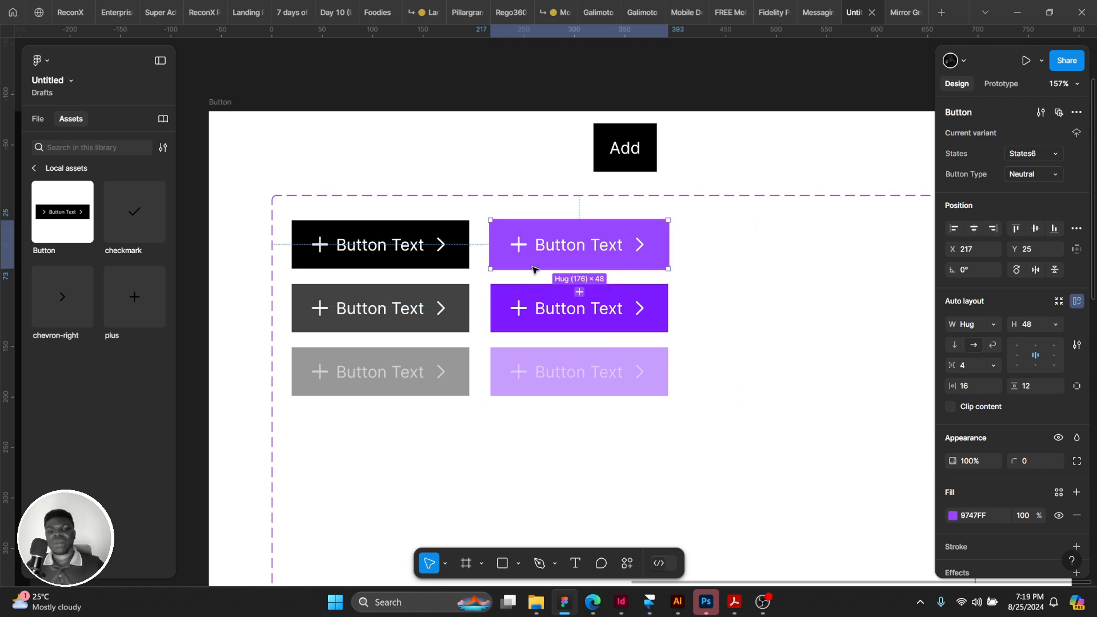
shift+click(578, 357)
shift+click(537, 248)
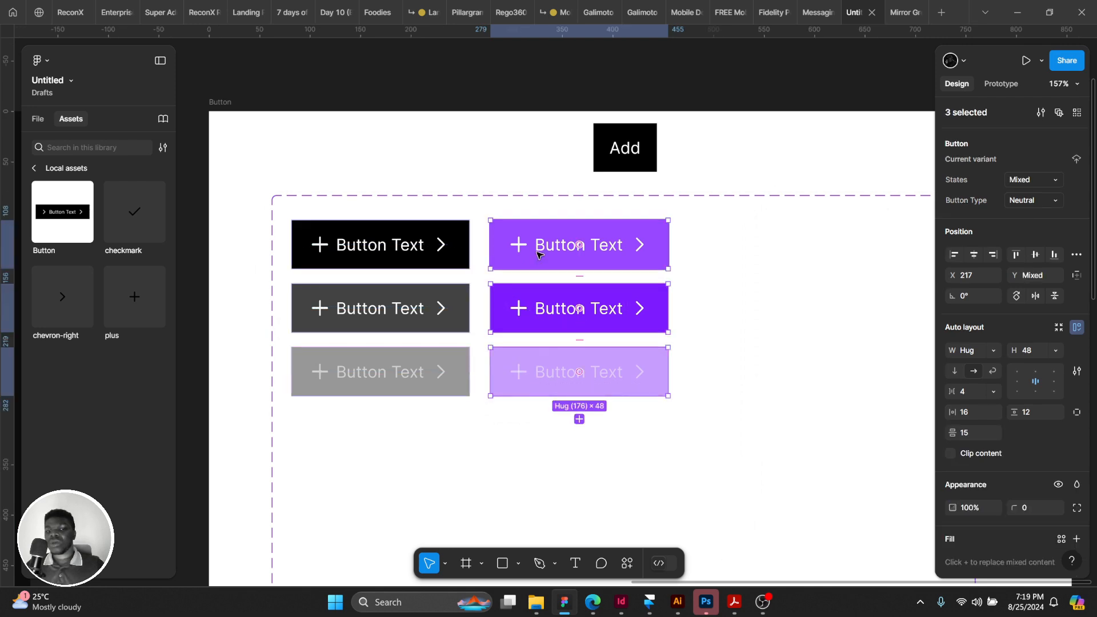
click(1056, 201)
click(1026, 228)
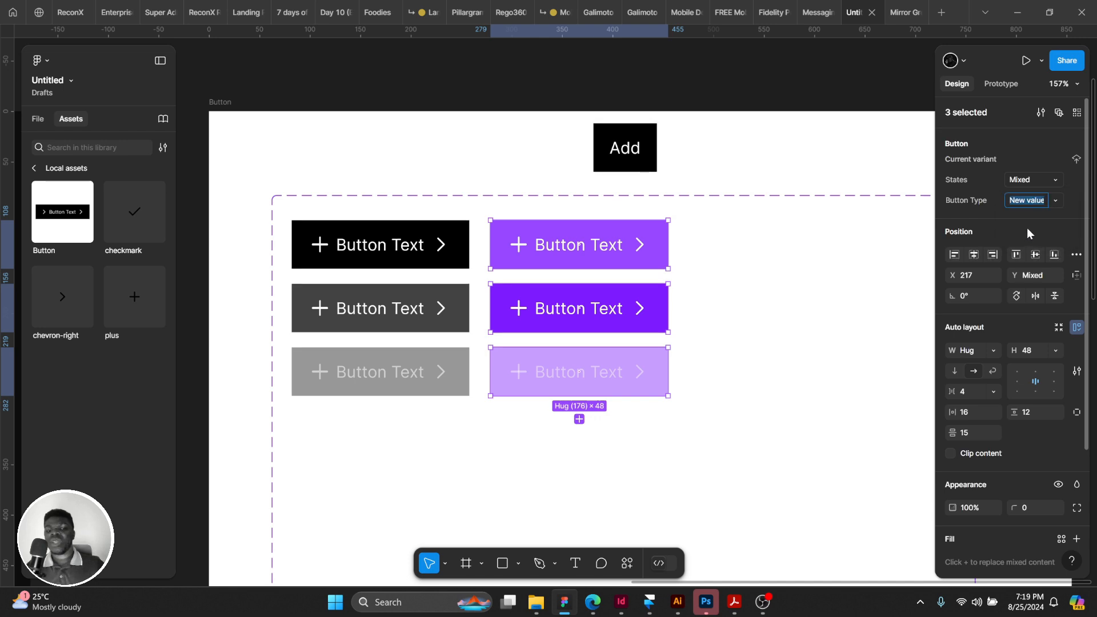
text(Primary)
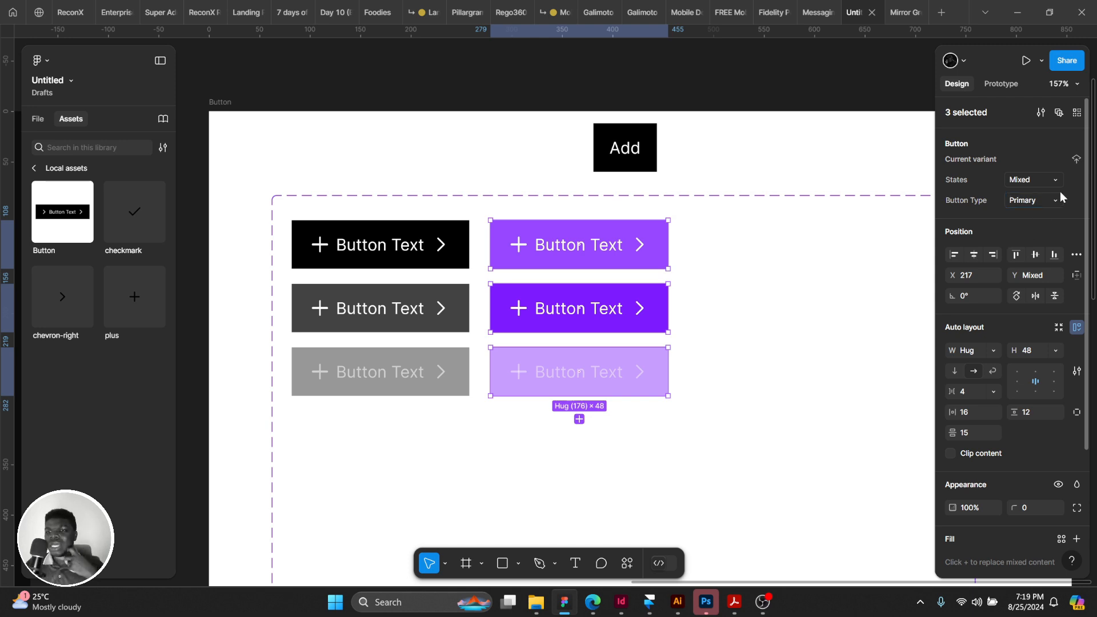
Set the States values of the three purple variants to Default, Hover and Disabled, from the upper to the lower one.
click(660, 230)
click(1011, 152)
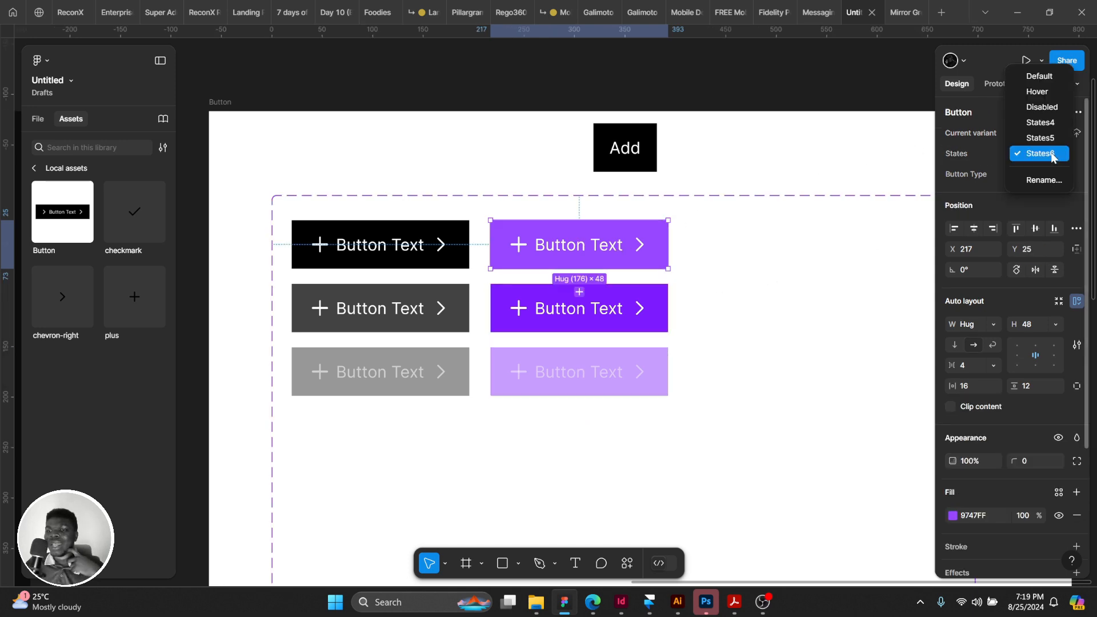
click(1028, 75)
click(588, 311)
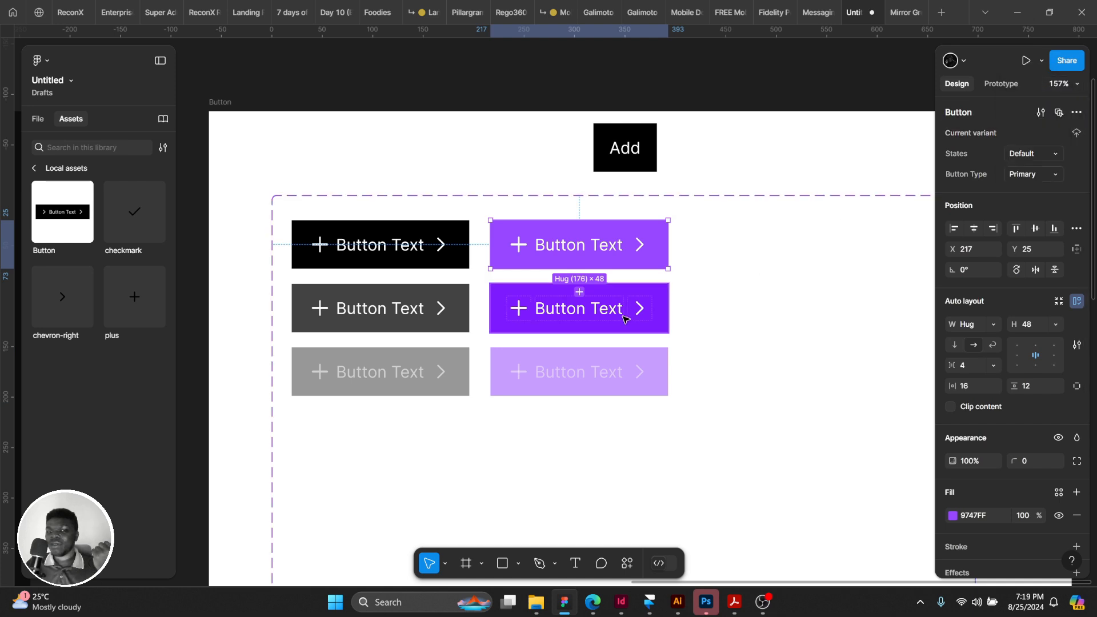
click(1034, 153)
click(1040, 121)
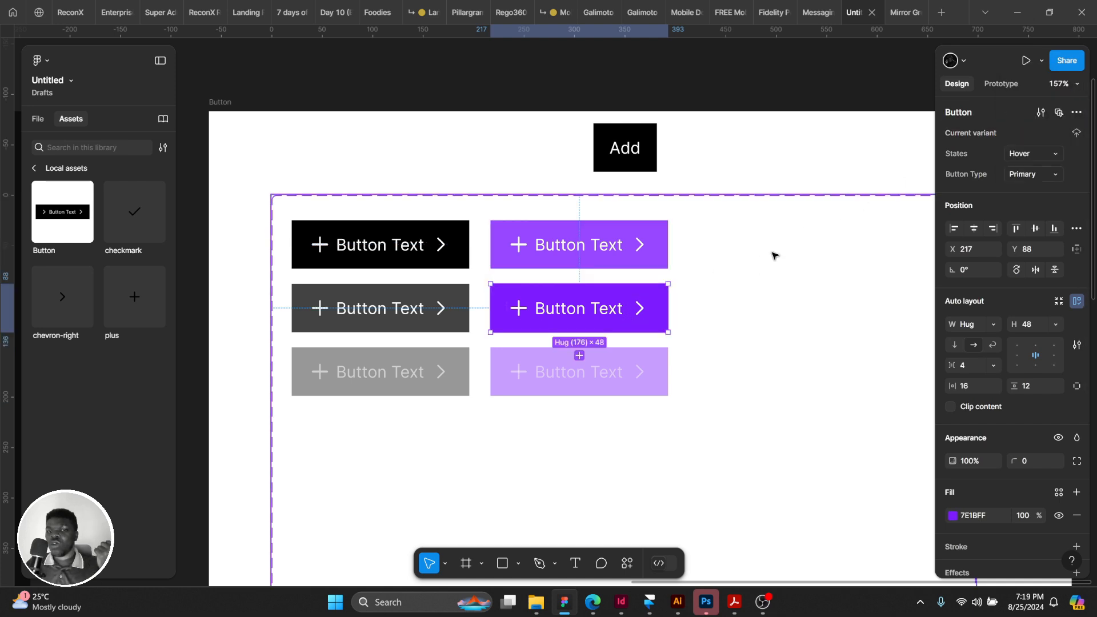
click(622, 375)
click(1055, 155)
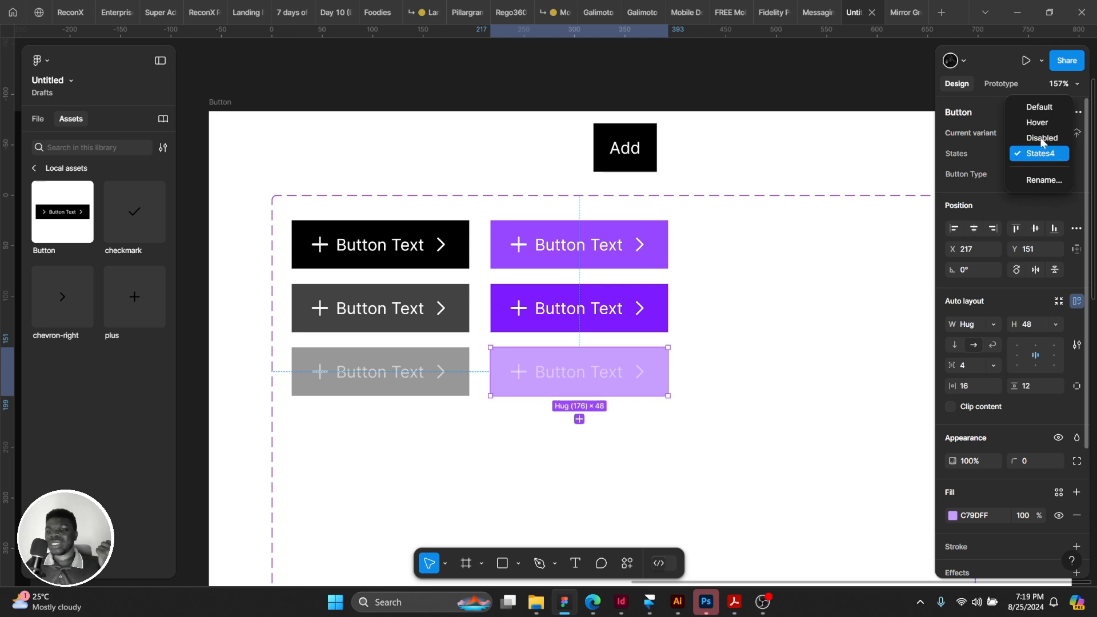
click(1042, 138)
Switch the Button Type of the Add button instance above the component set to Primary.
scroll(569, 291, down, 5)
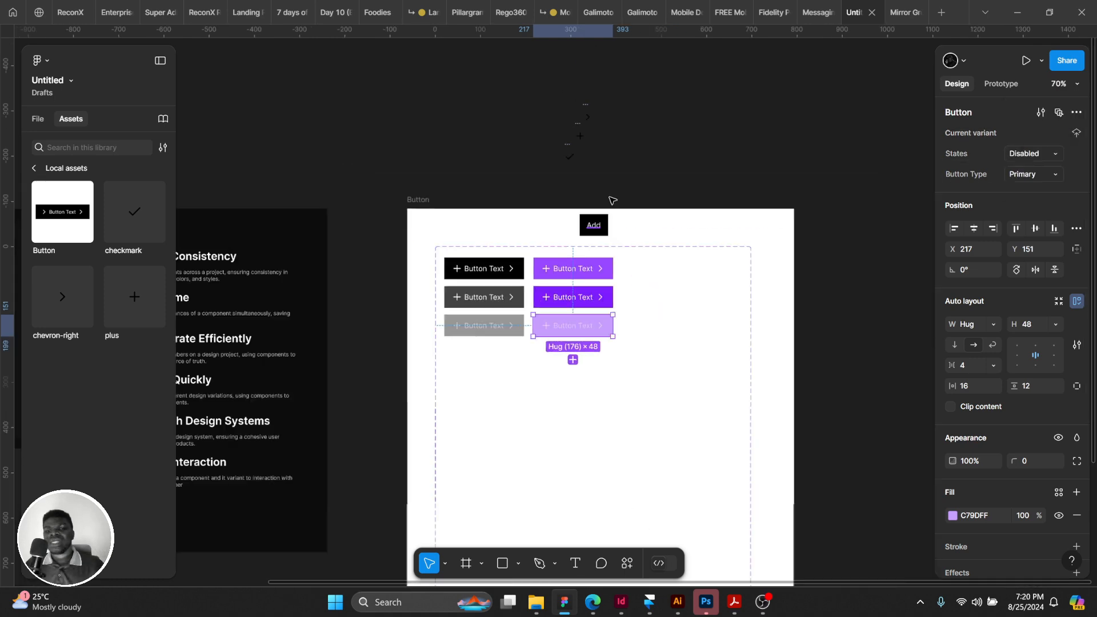
click(594, 224)
scroll(634, 222, up, 8)
drag(643, 220, 683, 206)
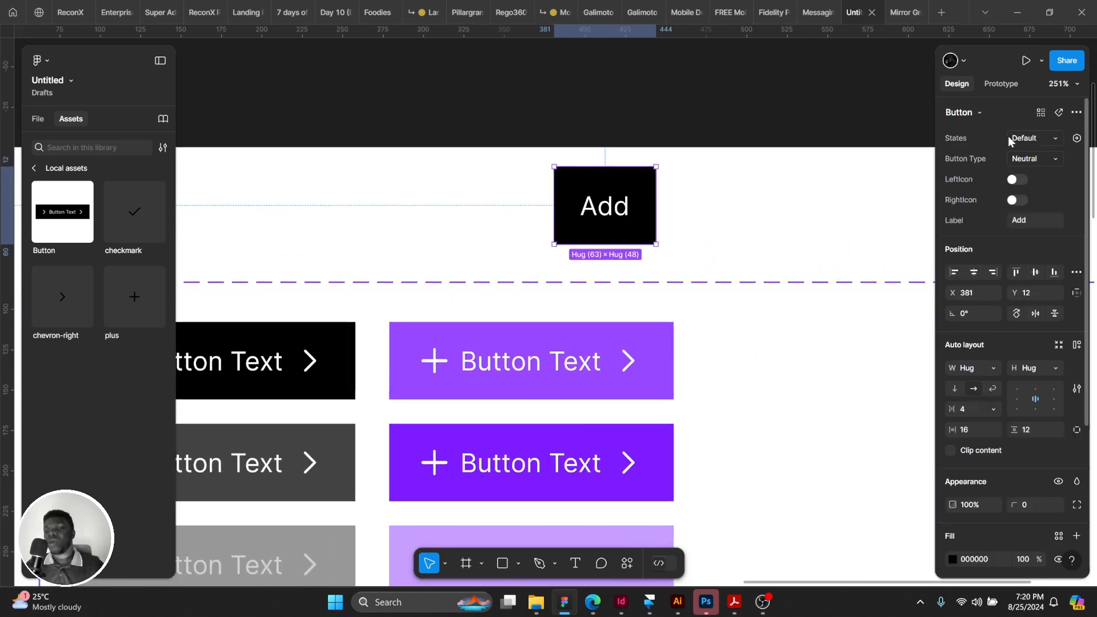
click(1039, 137)
click(969, 130)
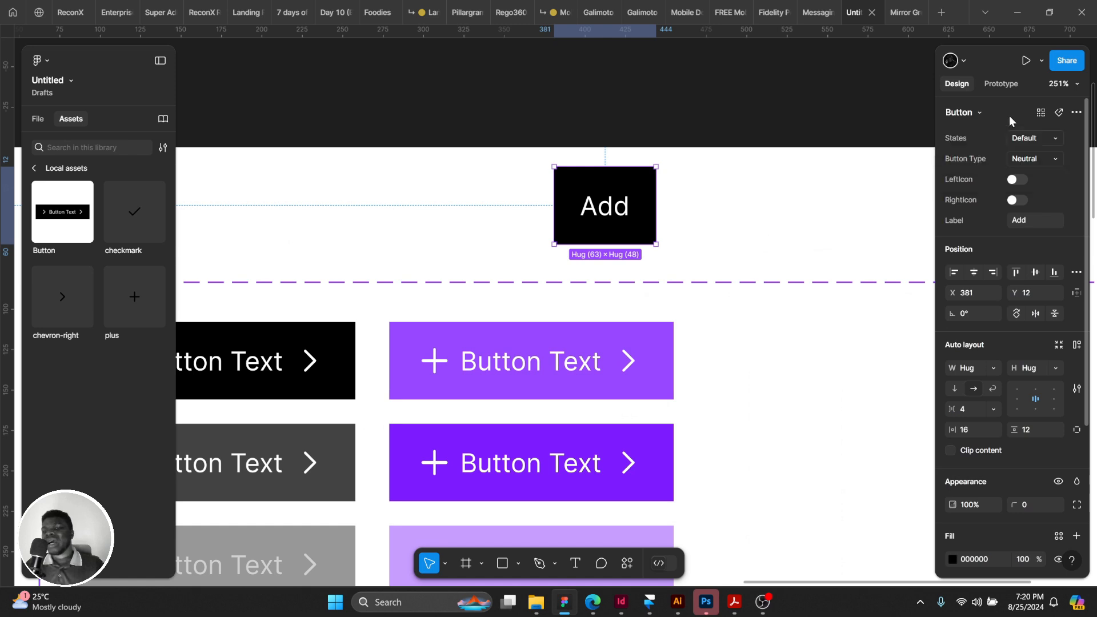
click(1036, 158)
click(997, 175)
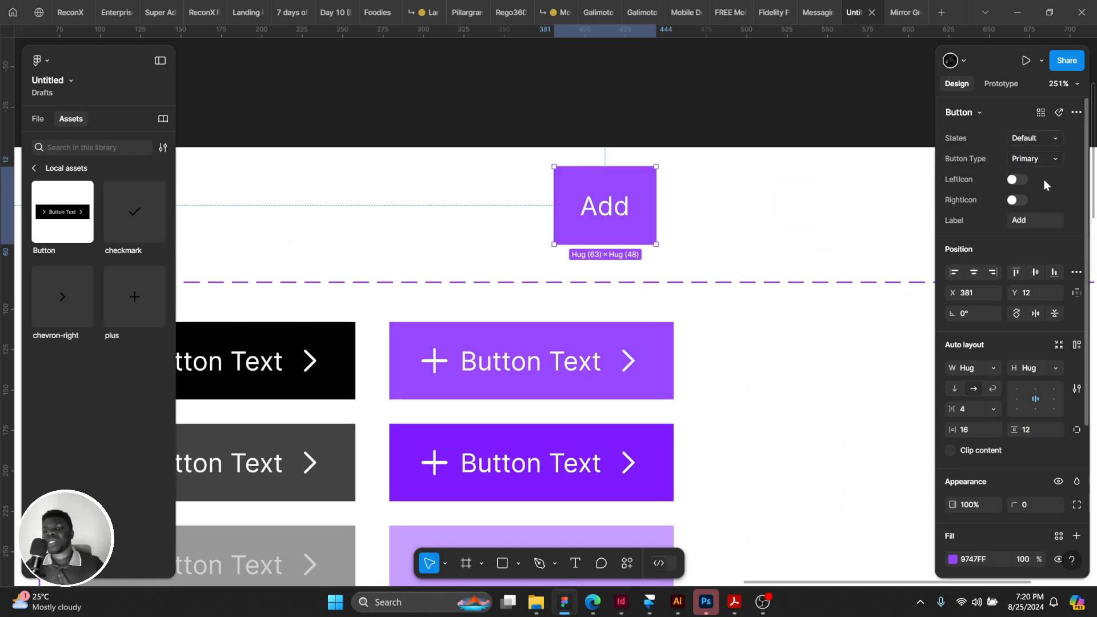
Turn on the LeftIcon property of the button instance and change its label to sds.
click(1015, 179)
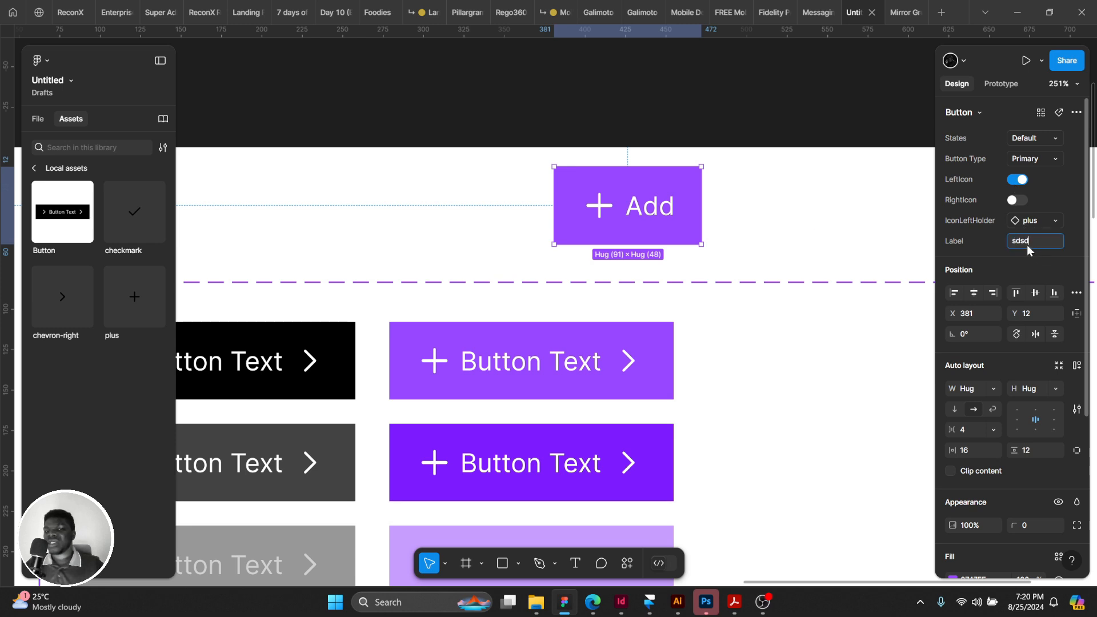
key(BackSpace)
key(Return)
Set the States property of the Primary button instance to Disabled.
click(1019, 160)
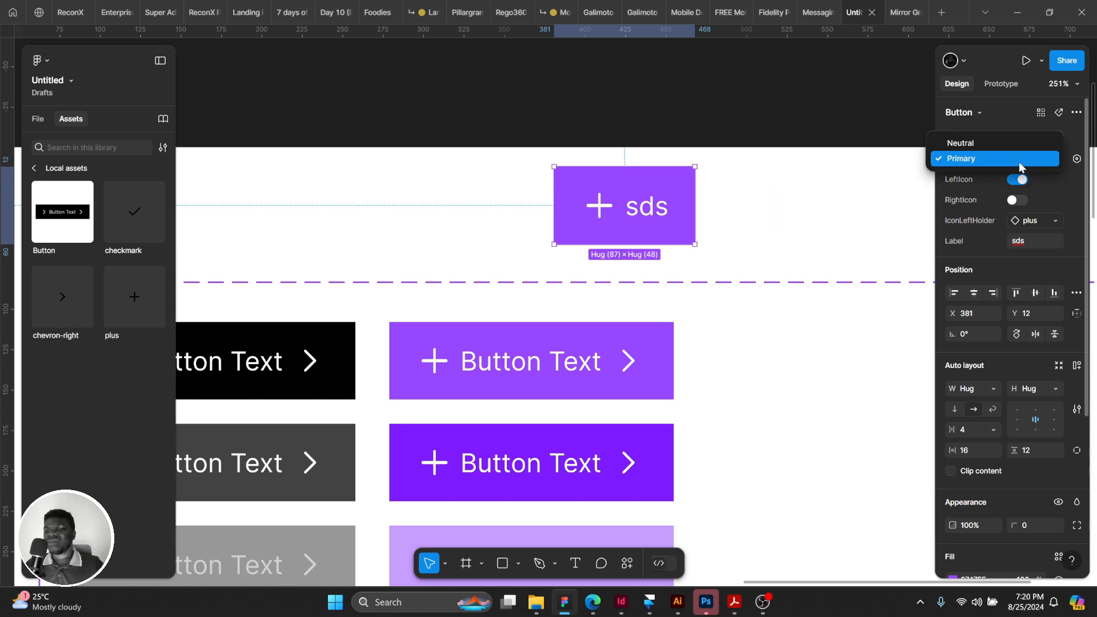
click(1050, 138)
click(1014, 163)
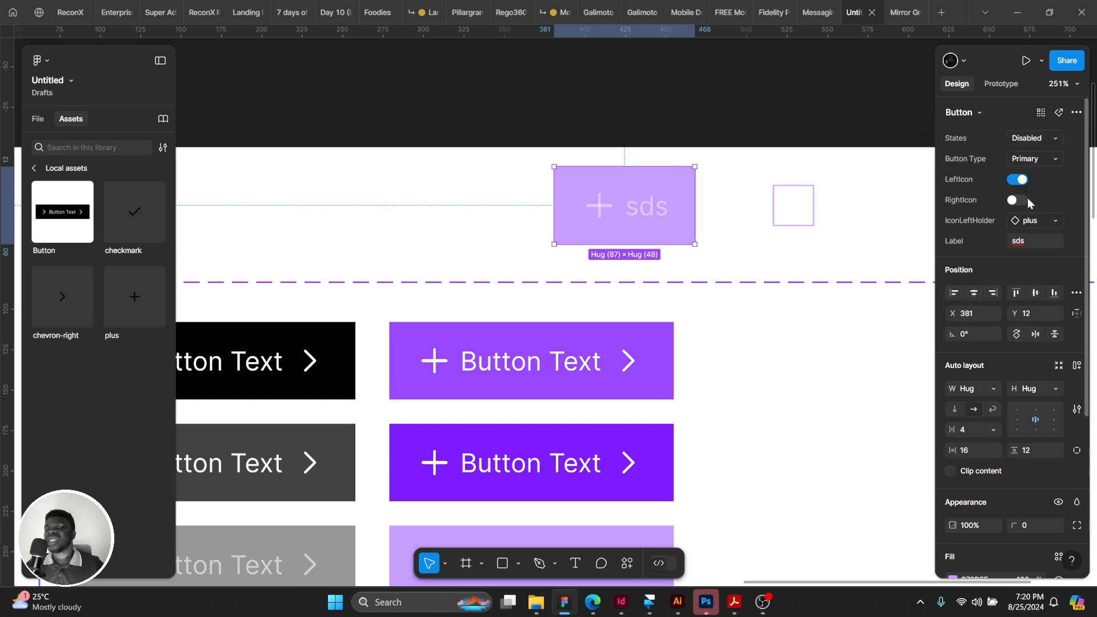
Turn on the RightIcon property of the disabled Primary button instance.
click(800, 213)
click(636, 225)
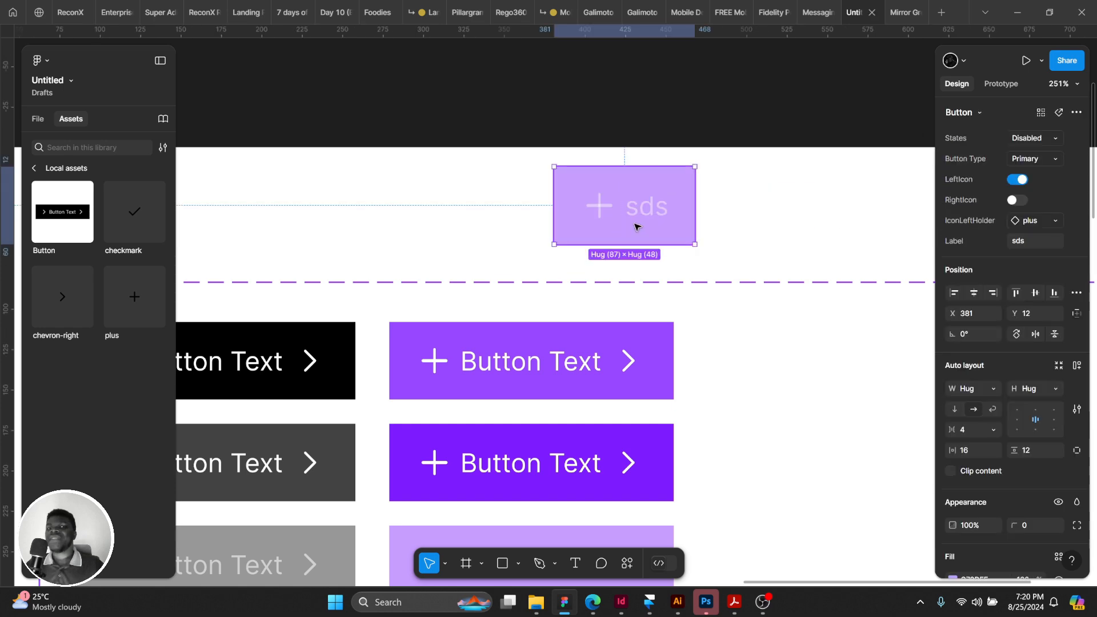
click(1015, 201)
scroll(837, 193, right, 1)
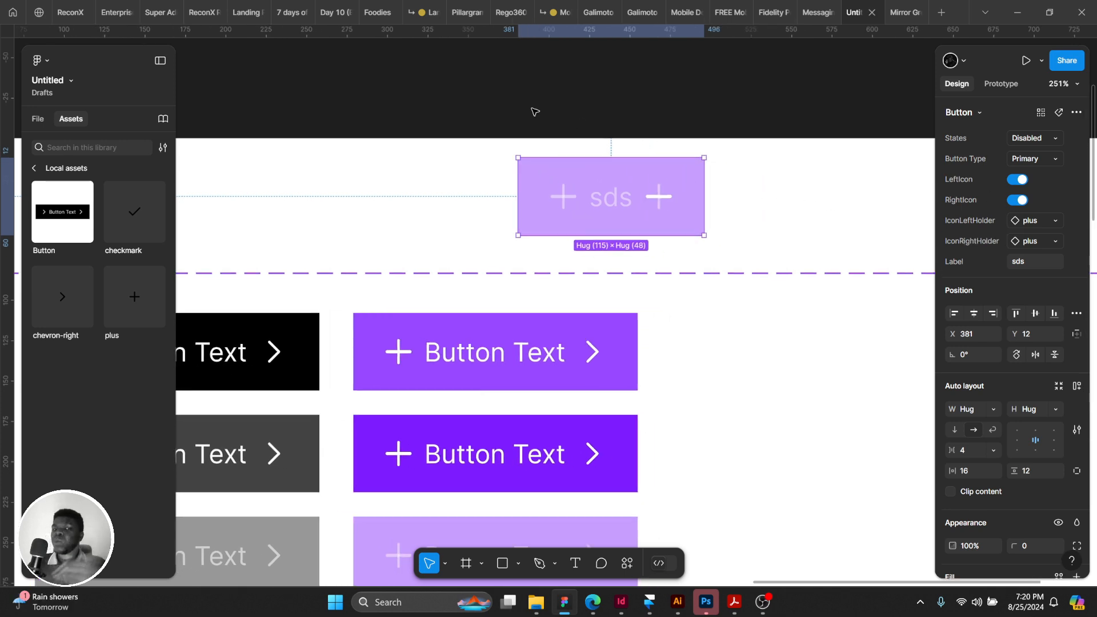
scroll(534, 111, down, 5)
scroll(540, 114, up, 5)
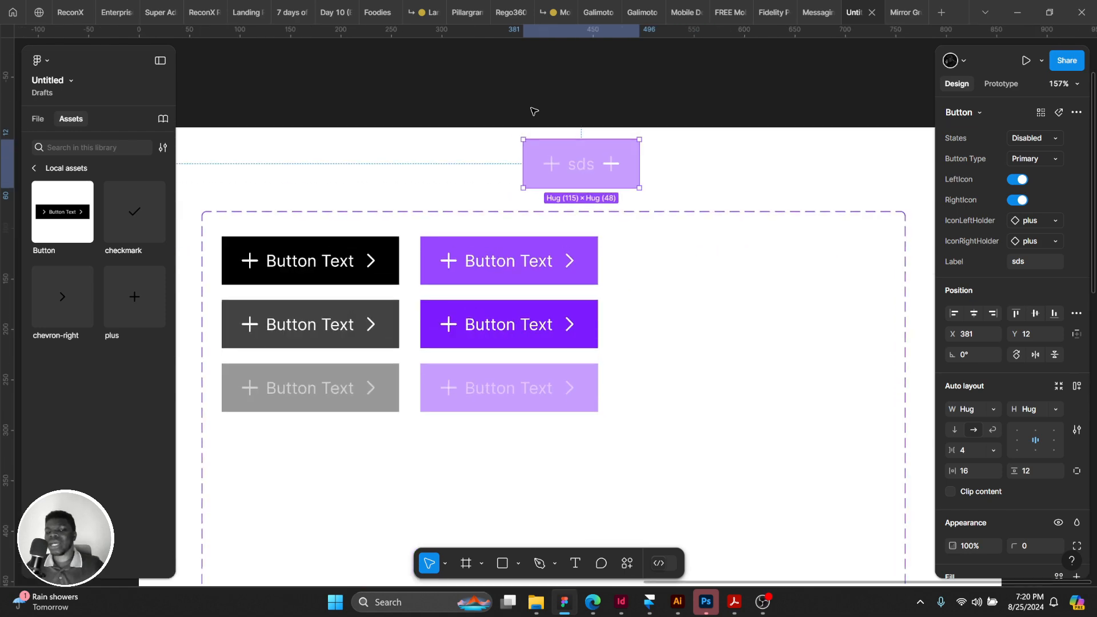
Compare the stroke color, opacity and weight of the plus icon lines on both sides of the instance's label.
double_click(697, 181)
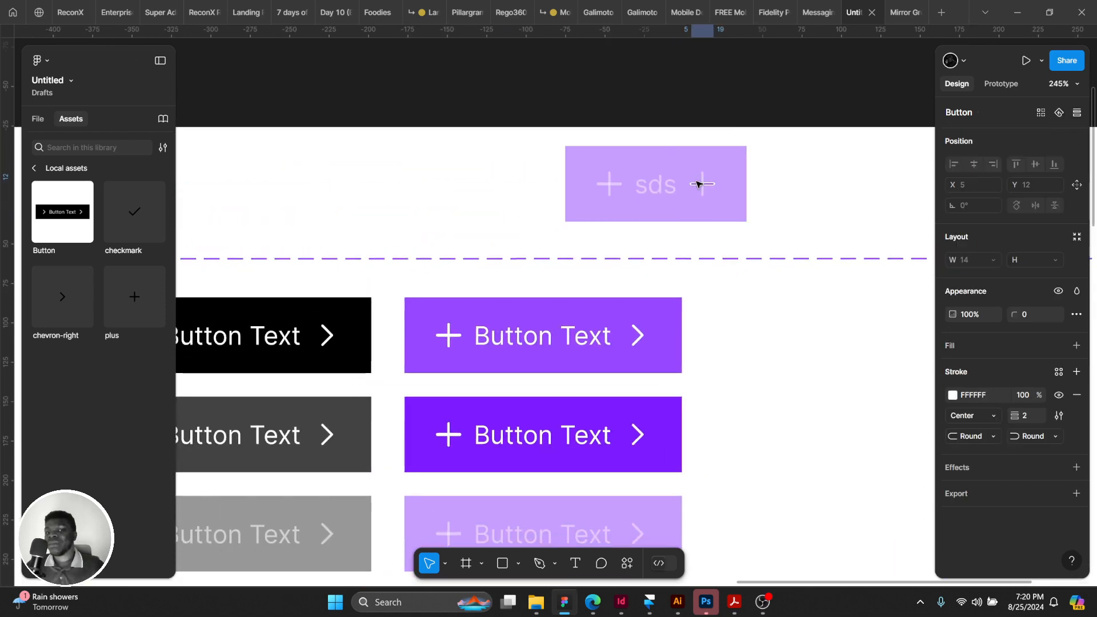
click(600, 190)
double_click(603, 189)
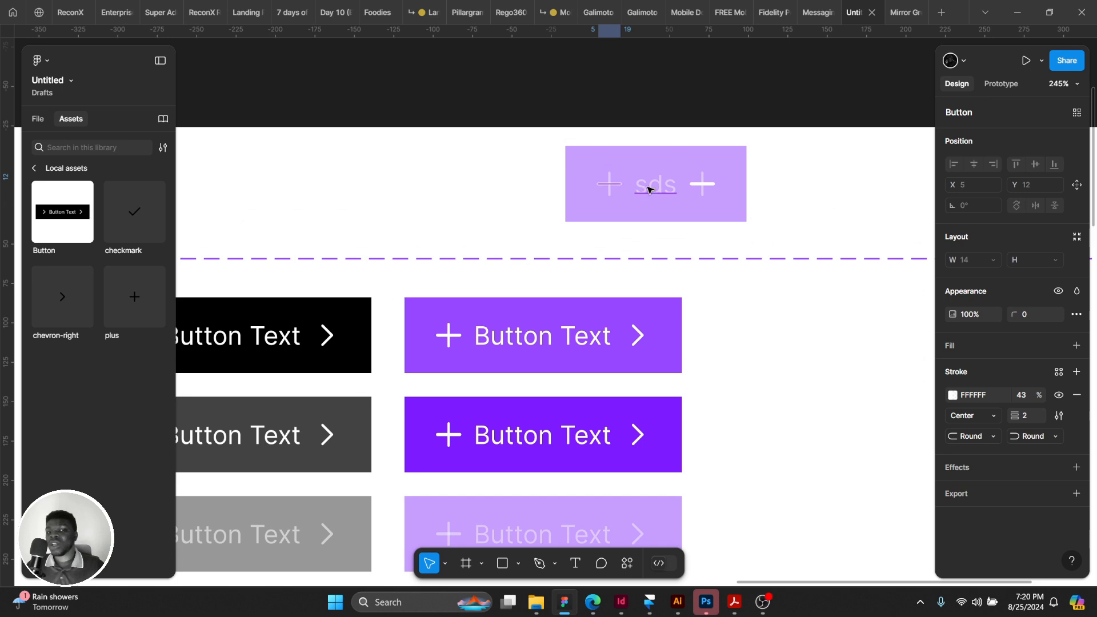
key(Escape)
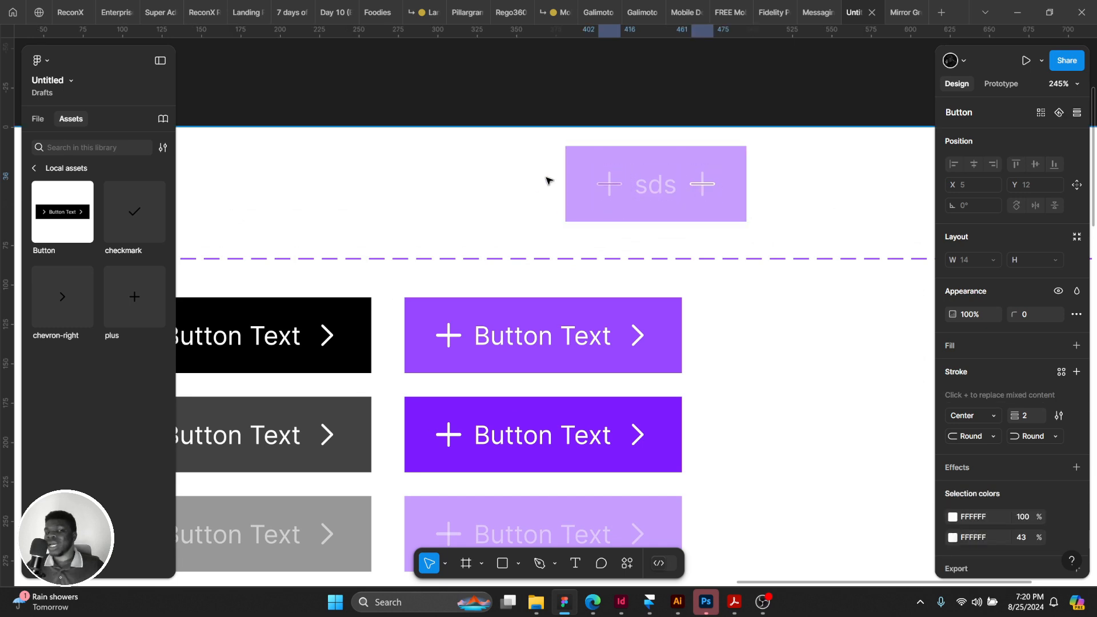
click(607, 180)
double_click(611, 182)
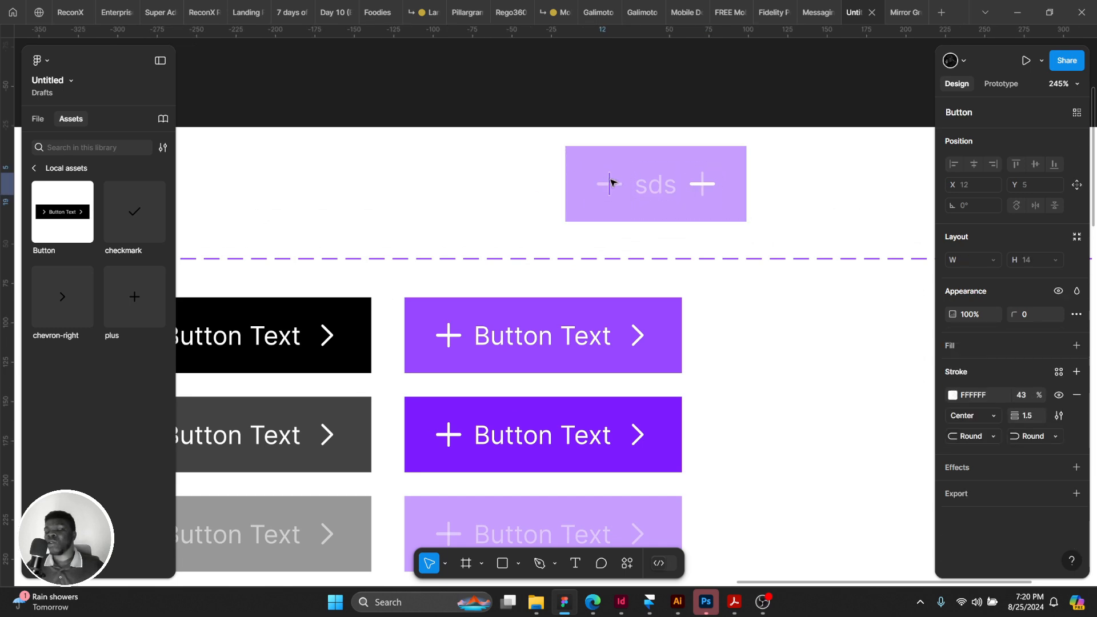
scroll(605, 187, up, 4)
scroll(606, 187, down, 5)
drag(413, 280, 526, 188)
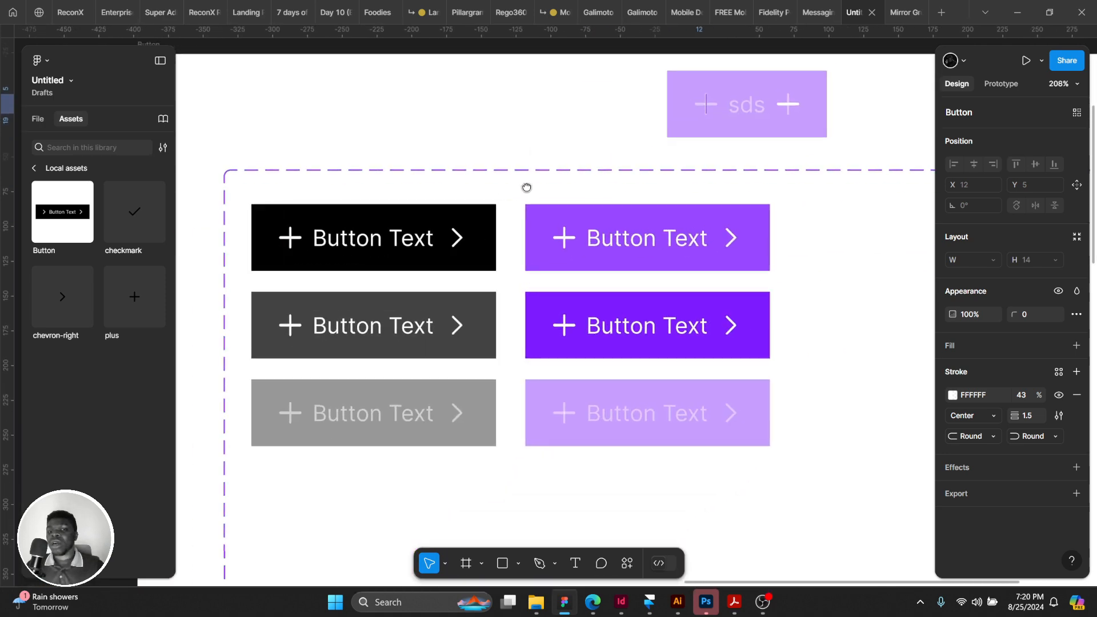
scroll(727, 105, up, 3)
click(666, 114)
double_click(663, 113)
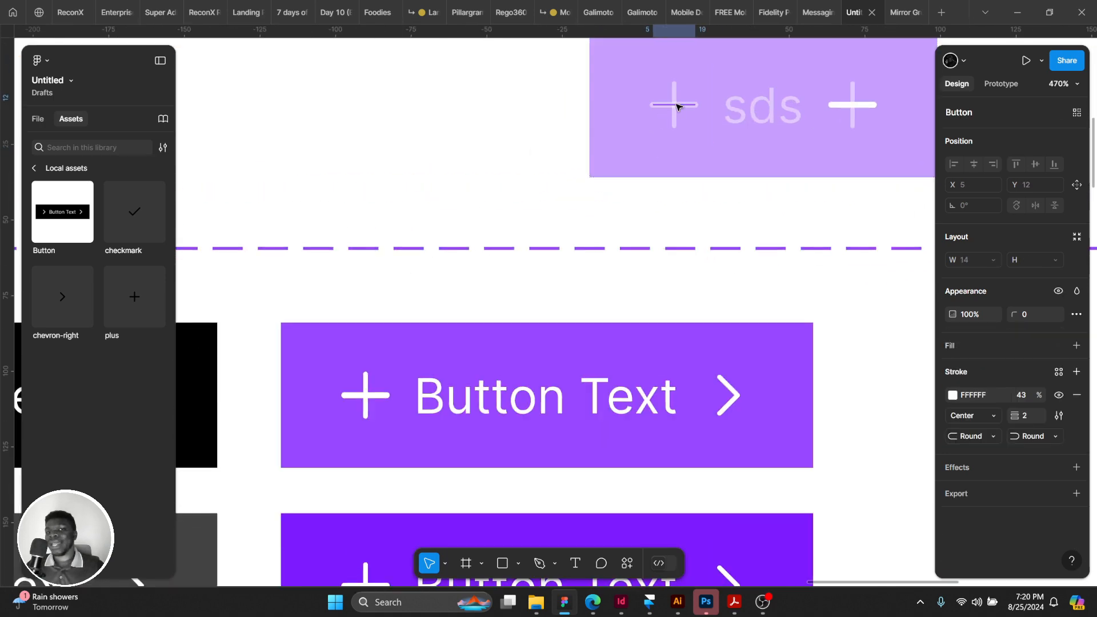
scroll(657, 126, down, 5)
drag(704, 132, 654, 164)
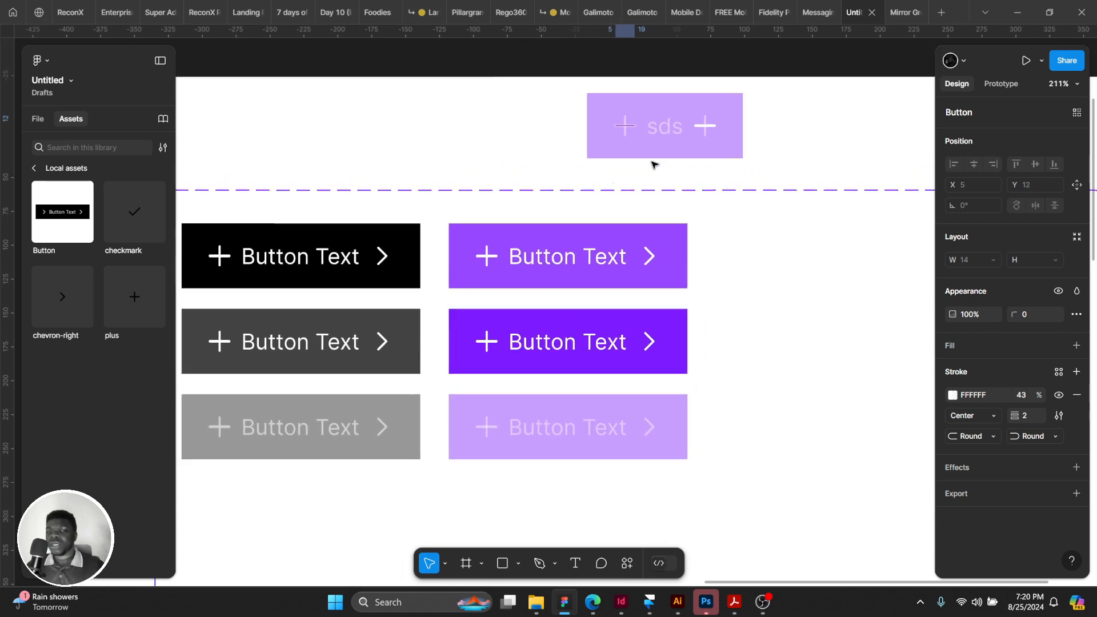
Set the stroke weight of the horizontal line in the instance's right plus icon to 1.5.
click(677, 136)
drag(790, 168, 708, 176)
click(734, 139)
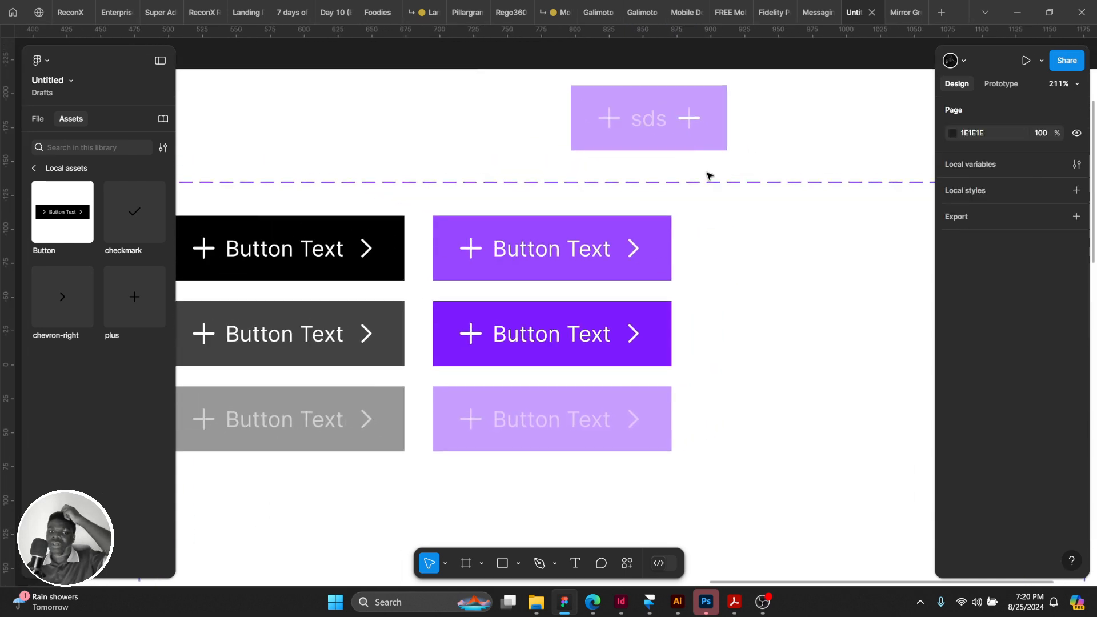
click(689, 133)
double_click(690, 119)
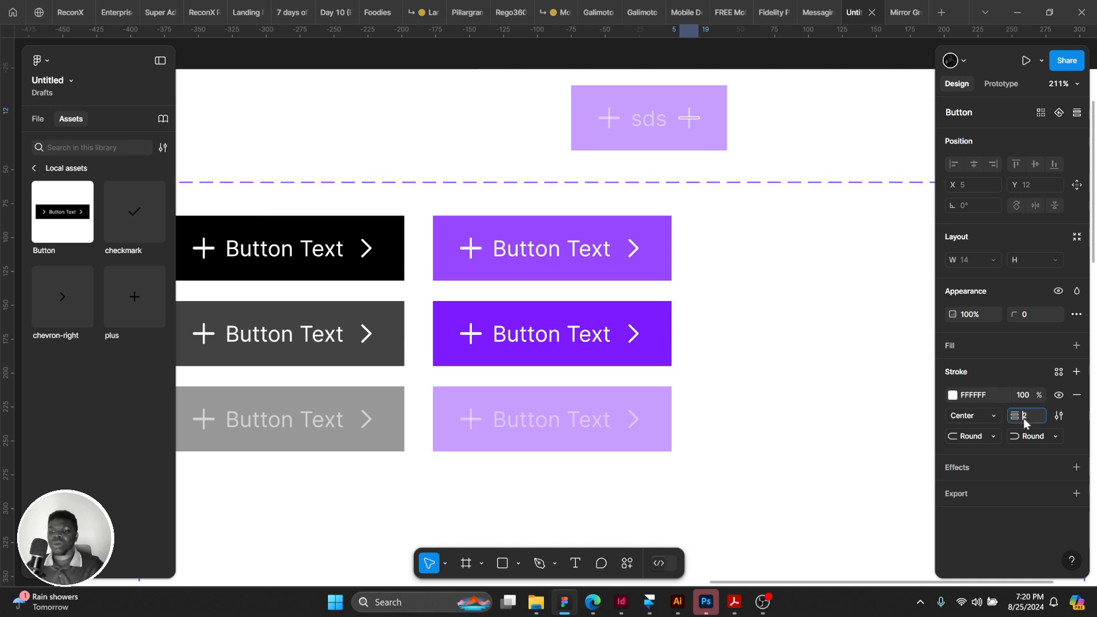
text(1)
key(Return)
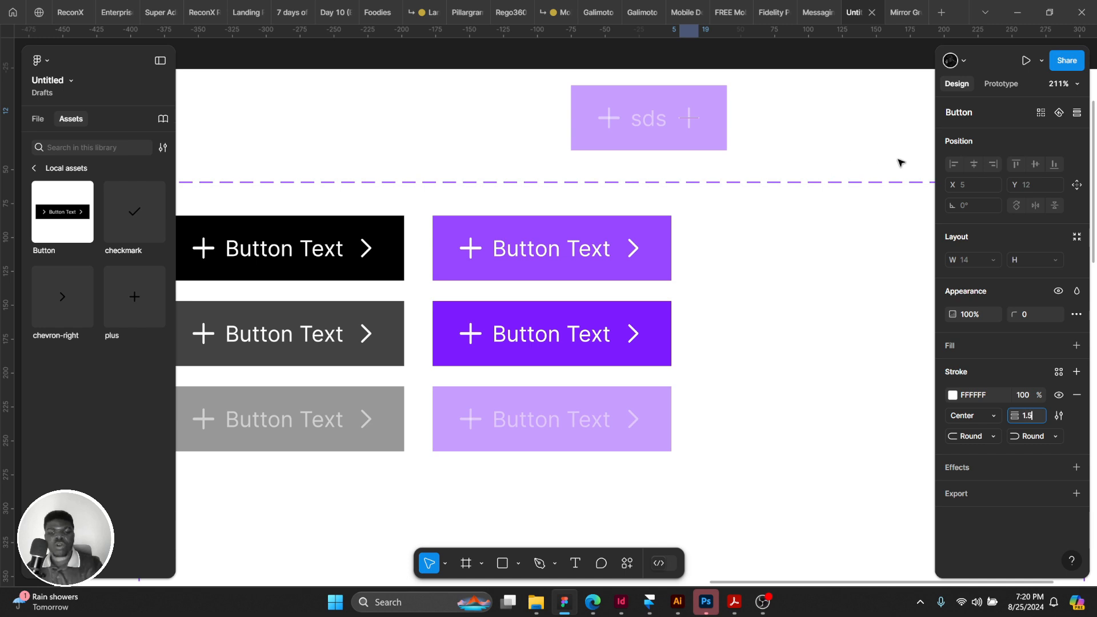
key(Escape)
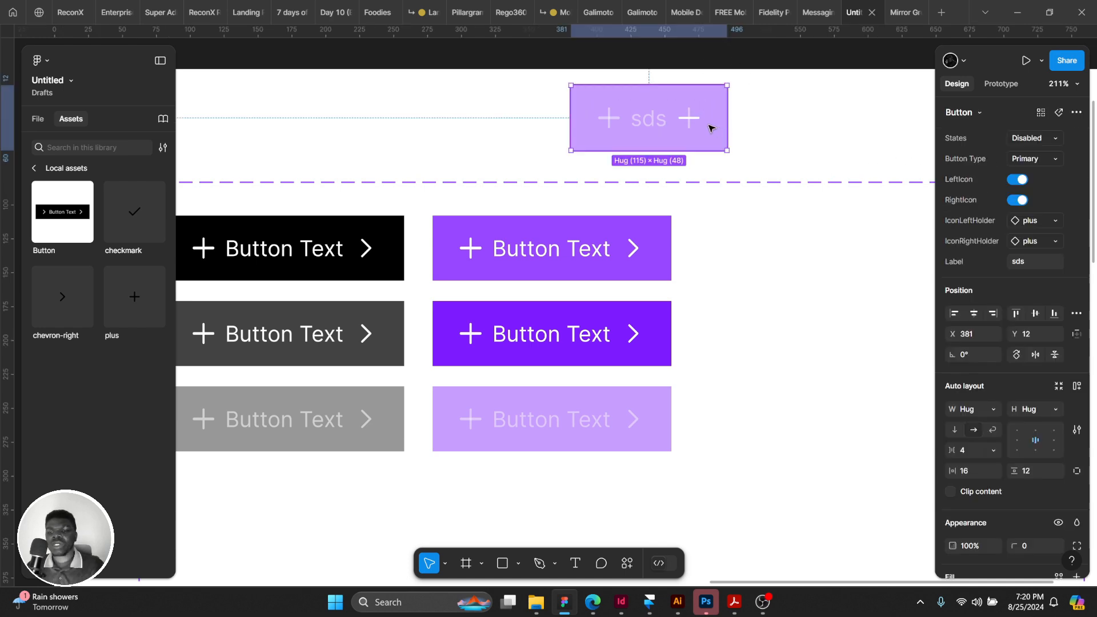
Turn off the LeftIcon property of the button instance, leaving RightIcon on.
click(1026, 142)
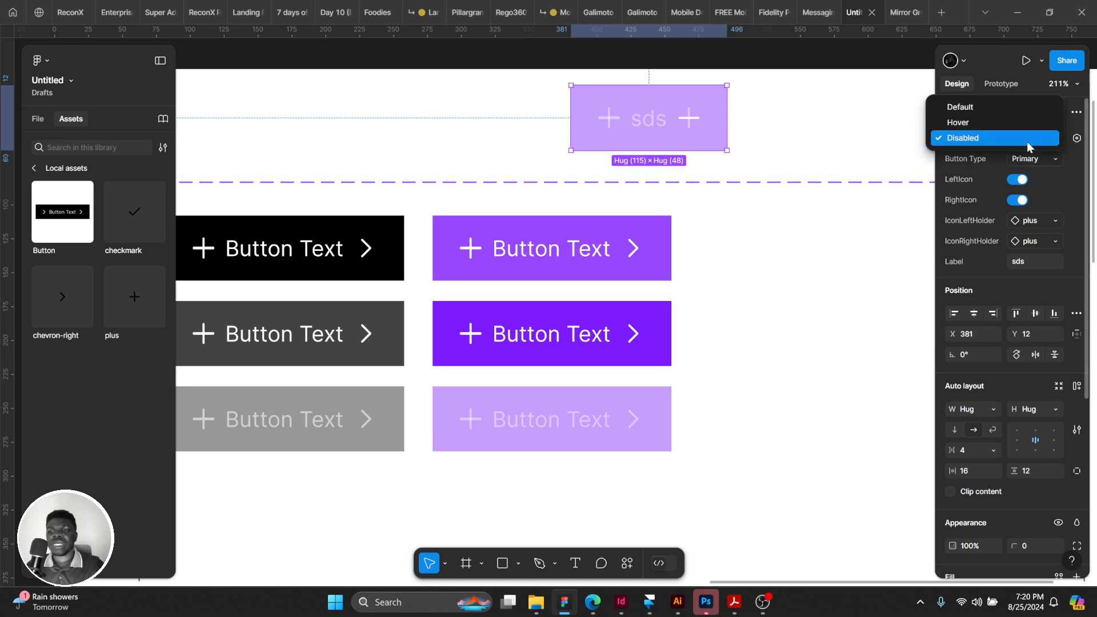
click(1030, 167)
click(1017, 180)
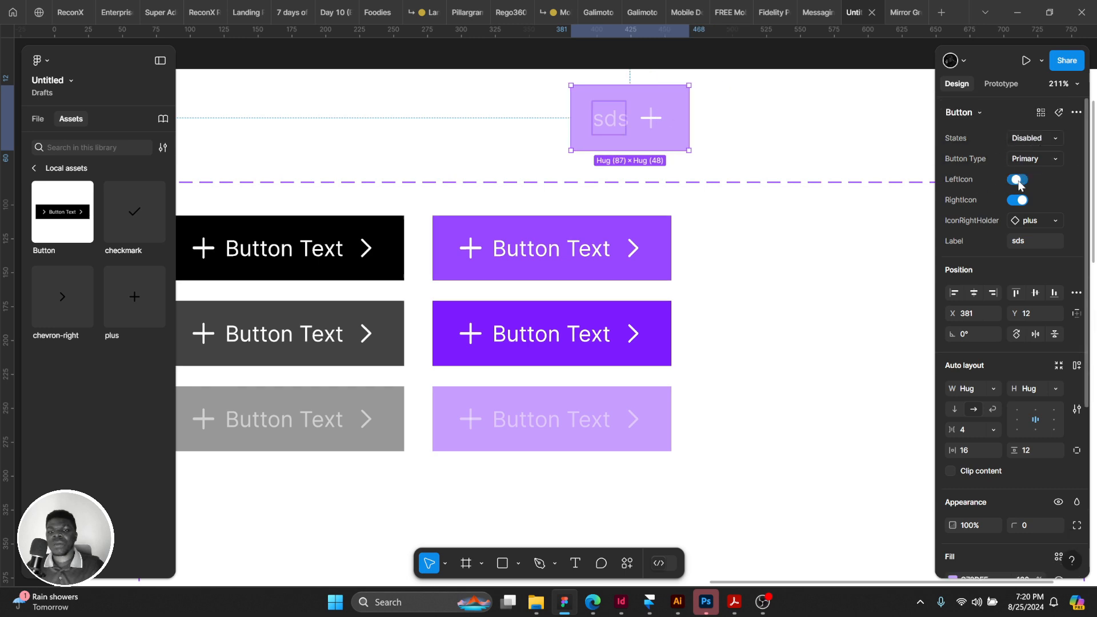
click(1018, 180)
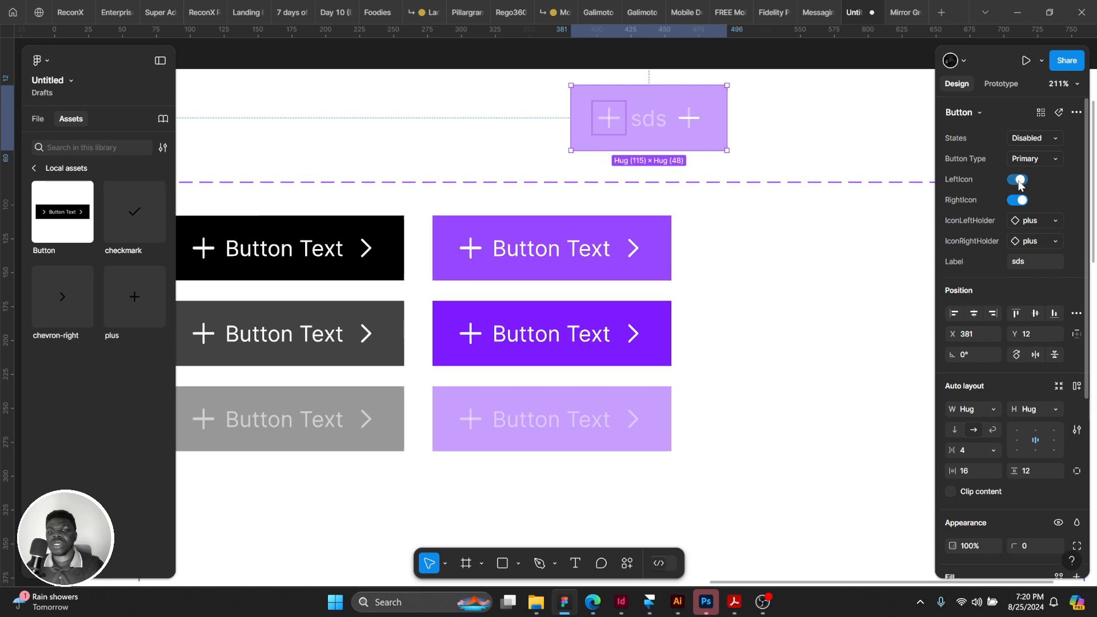
click(1017, 180)
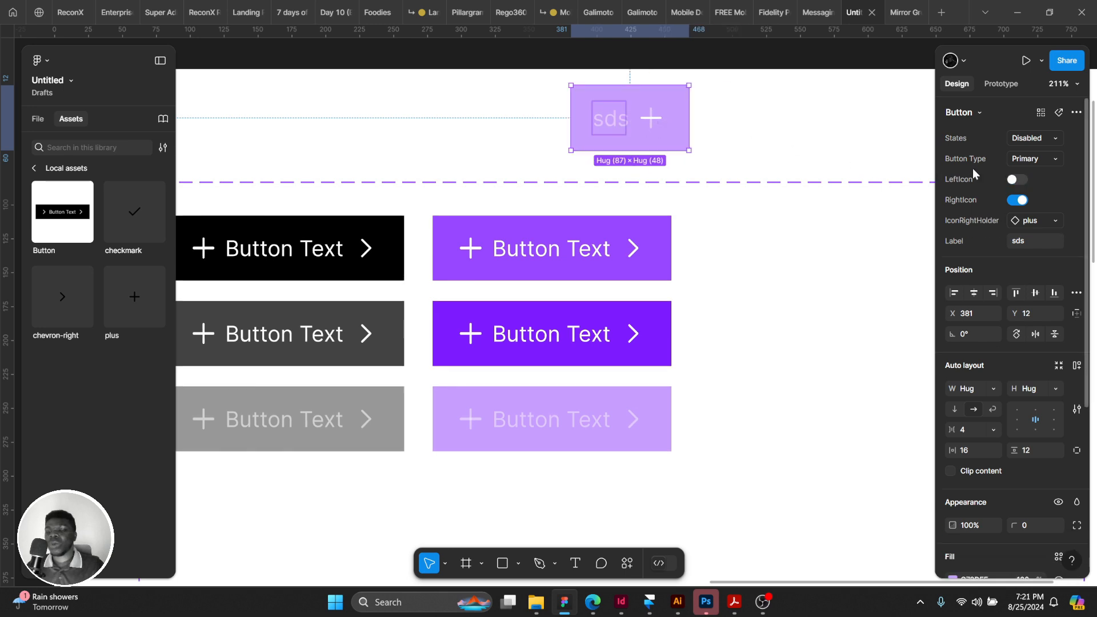
Set the instance's States property to Default and its Button Type to Neutral.
click(1028, 139)
click(975, 112)
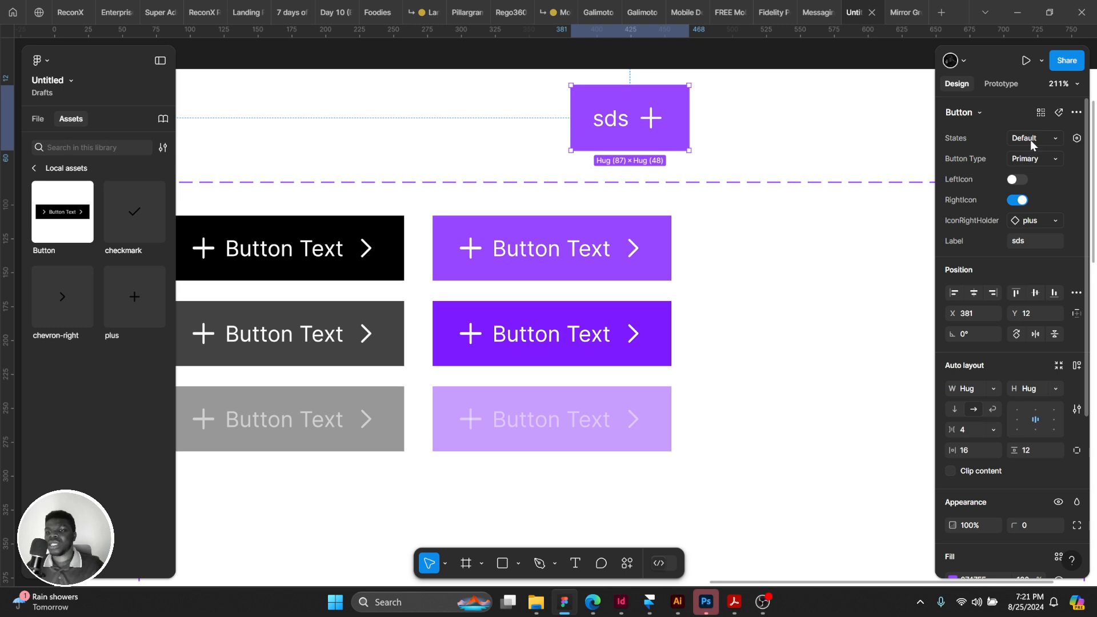
click(1029, 139)
click(999, 116)
click(1024, 156)
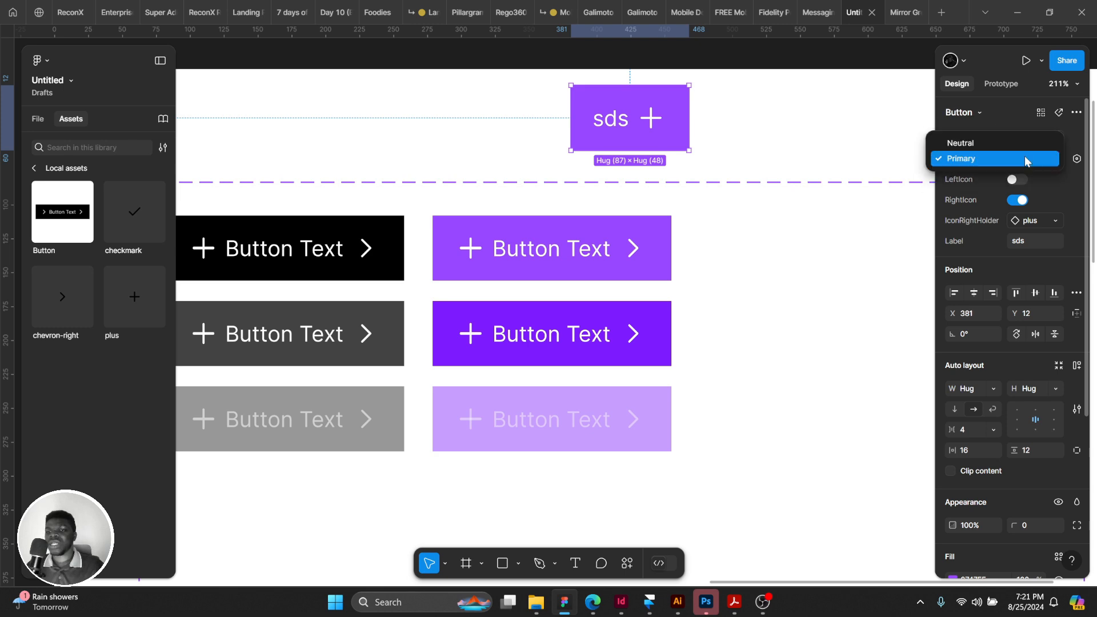
click(996, 142)
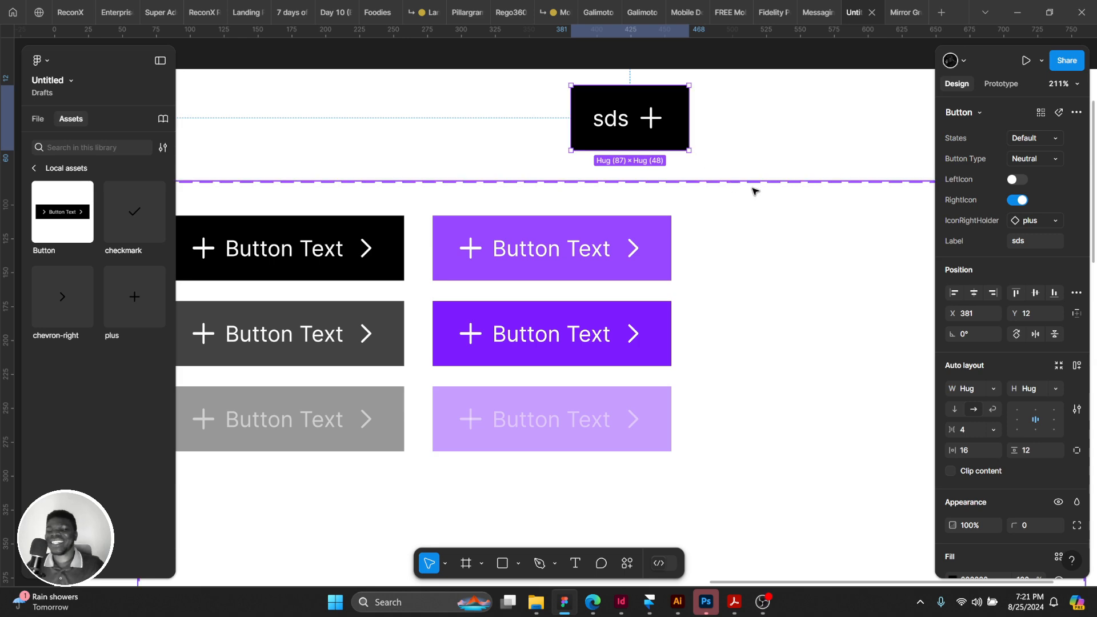
scroll(753, 190, down, 5)
scroll(754, 188, up, 6)
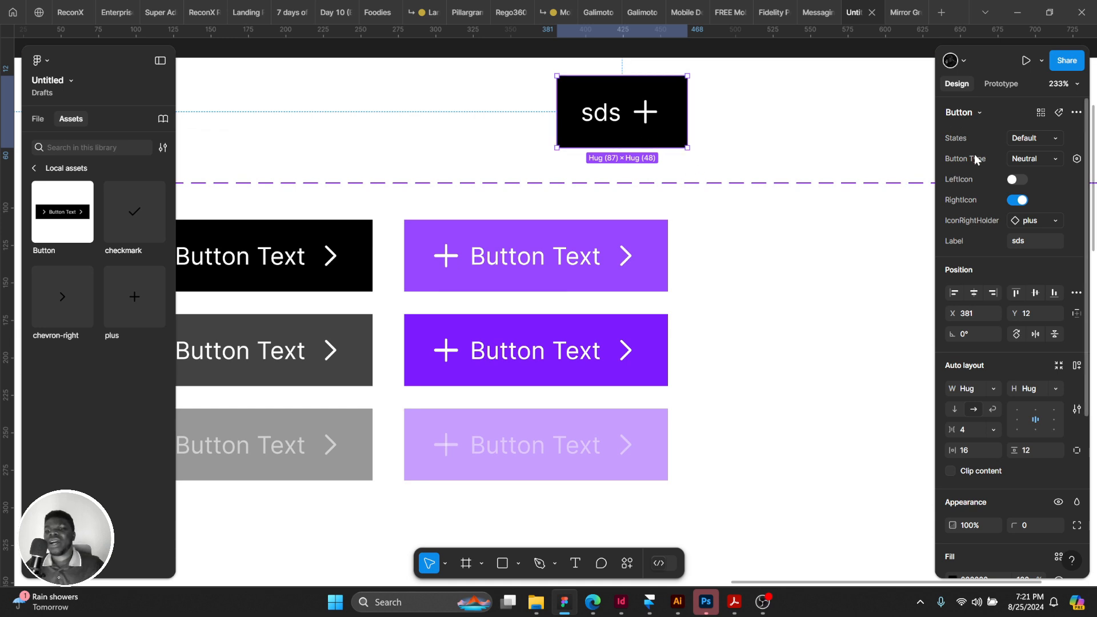
Switch the instance's Button Type to Primary and its States property to Hover, then Disabled.
click(1019, 138)
click(1048, 163)
click(1048, 163)
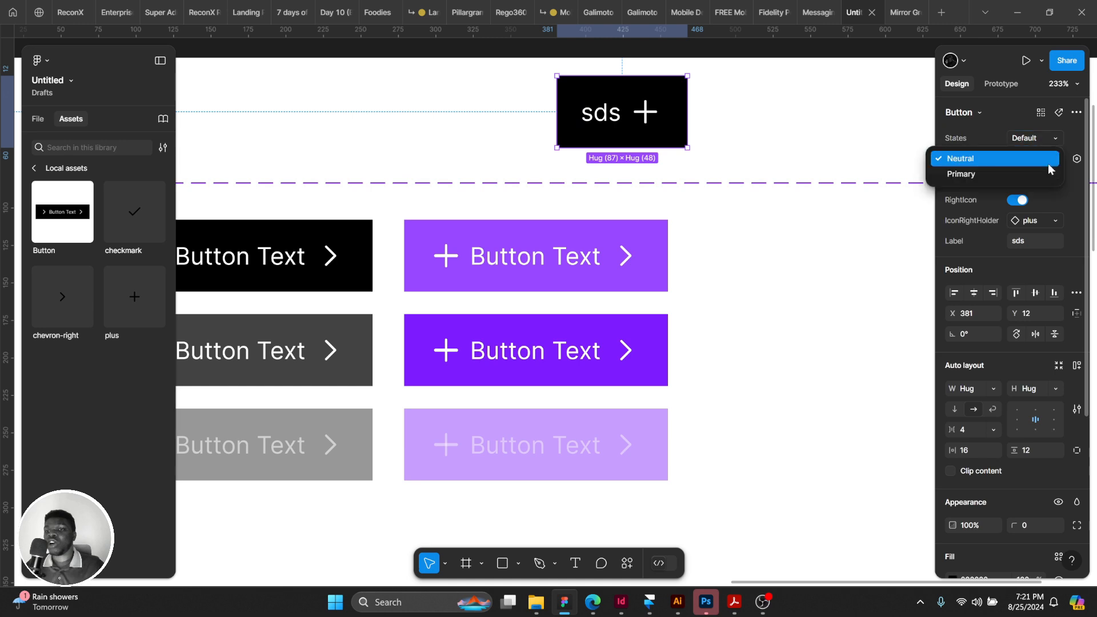
click(1030, 174)
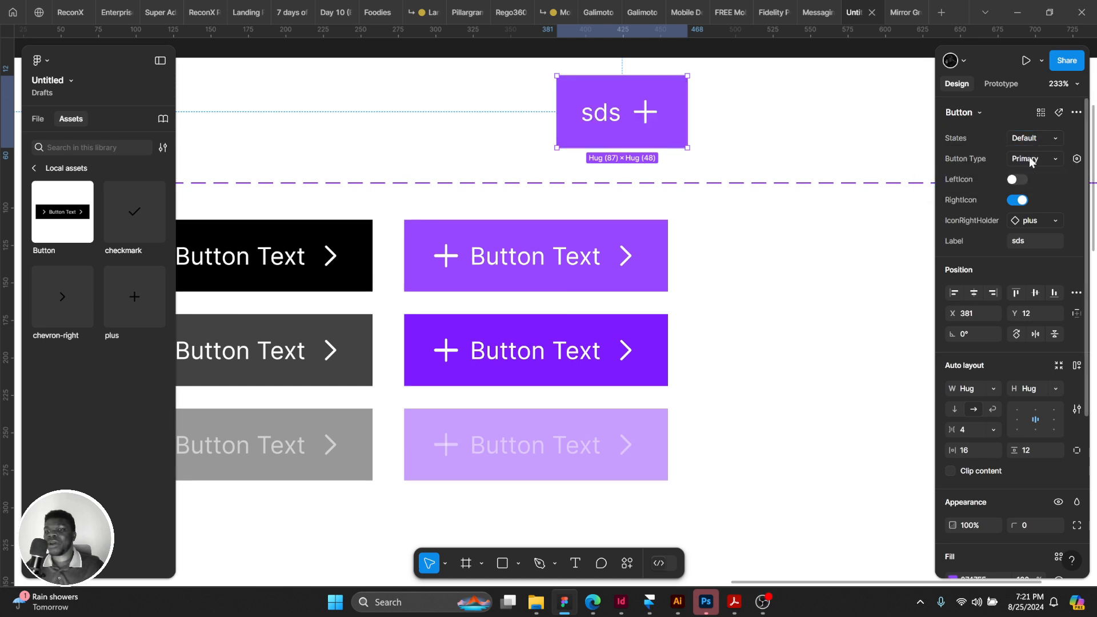
click(1023, 139)
click(1013, 151)
click(1023, 143)
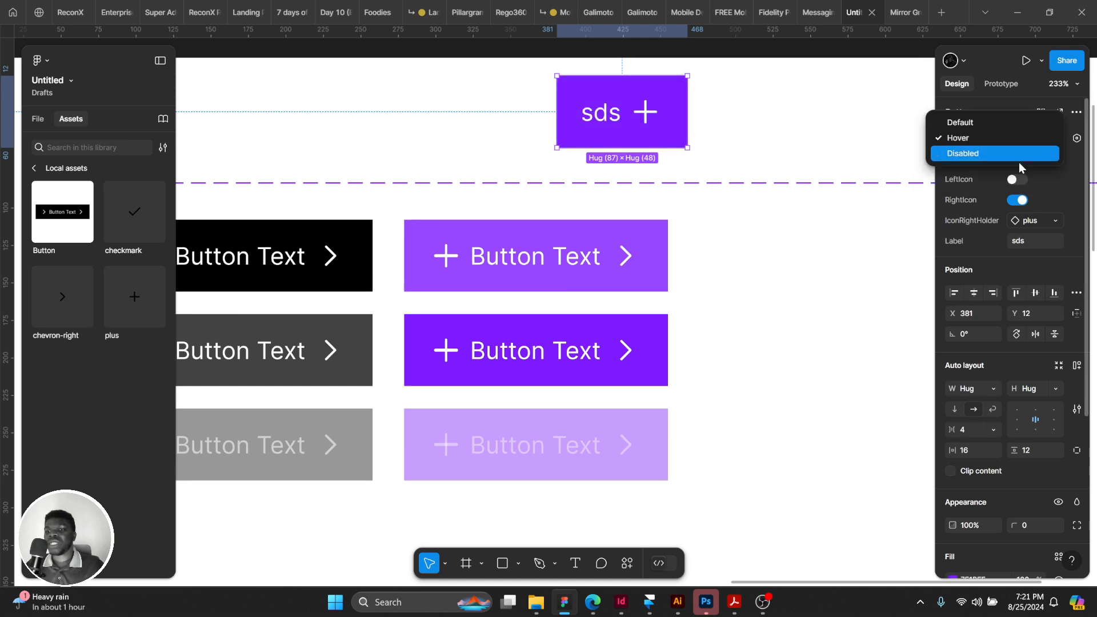
click(1016, 162)
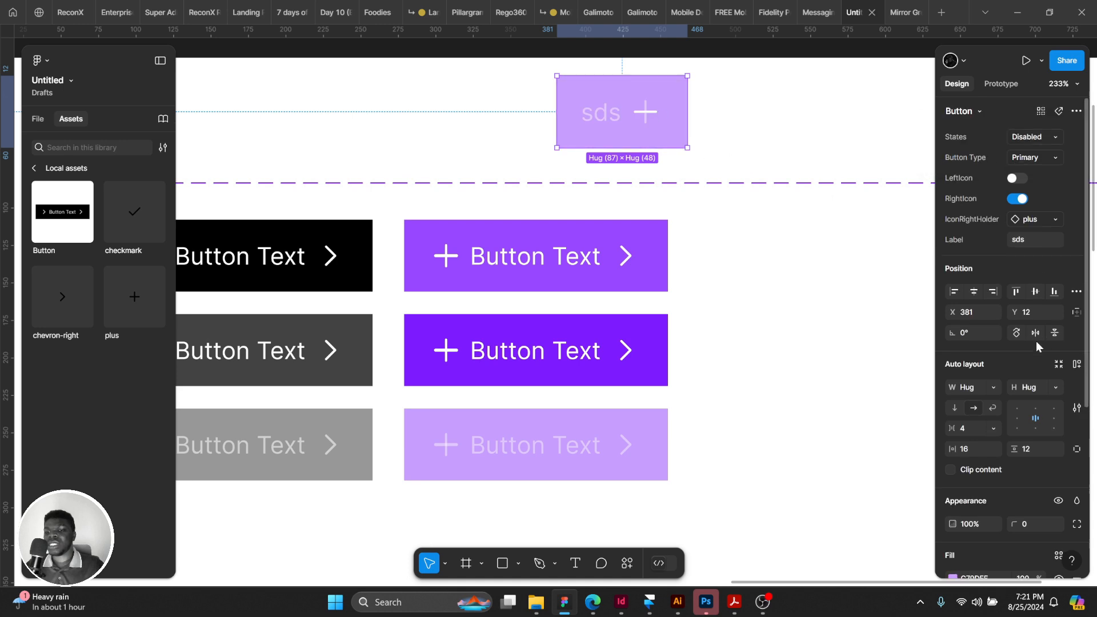
Set the stroke opacity of both lines in the instance's right plus icon to 43%, matching the disabled label.
scroll(1009, 380, down, 4)
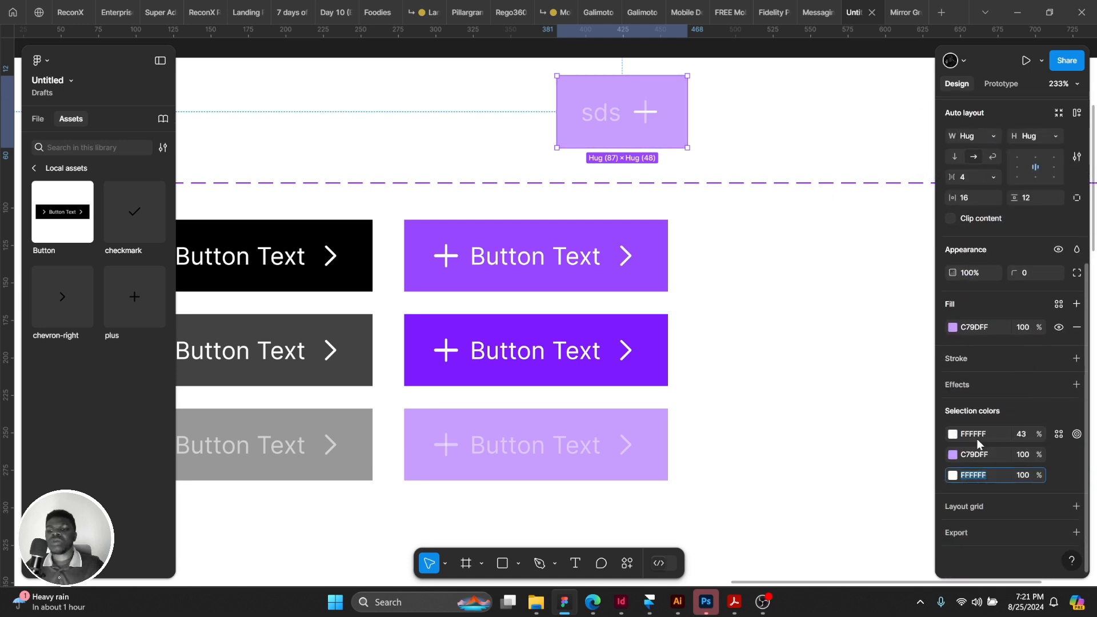
click(1030, 435)
click(647, 110)
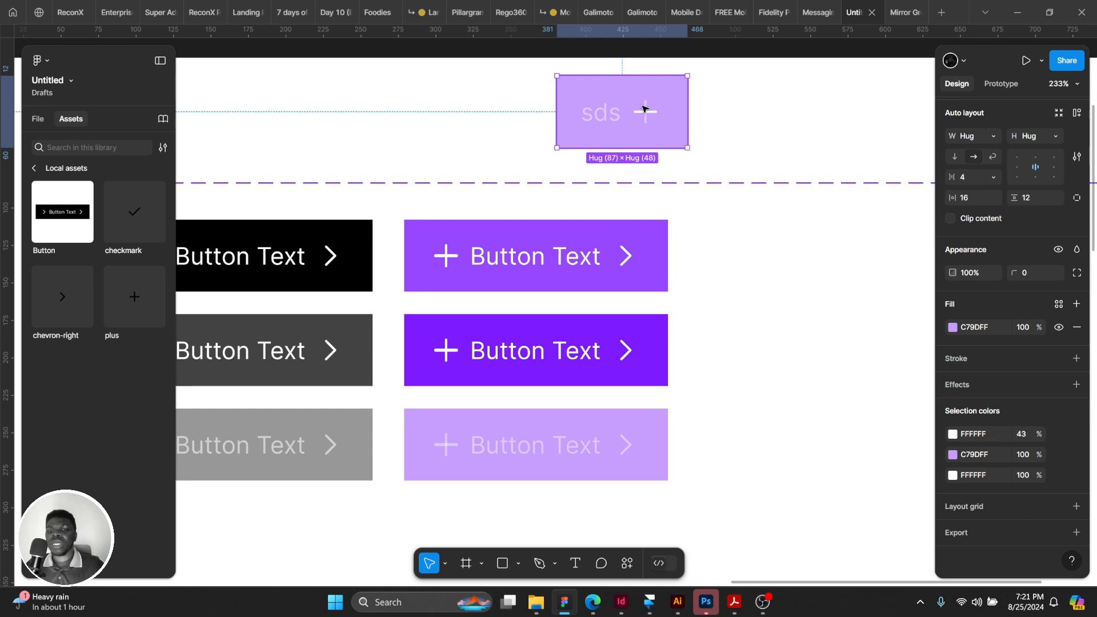
click(643, 109)
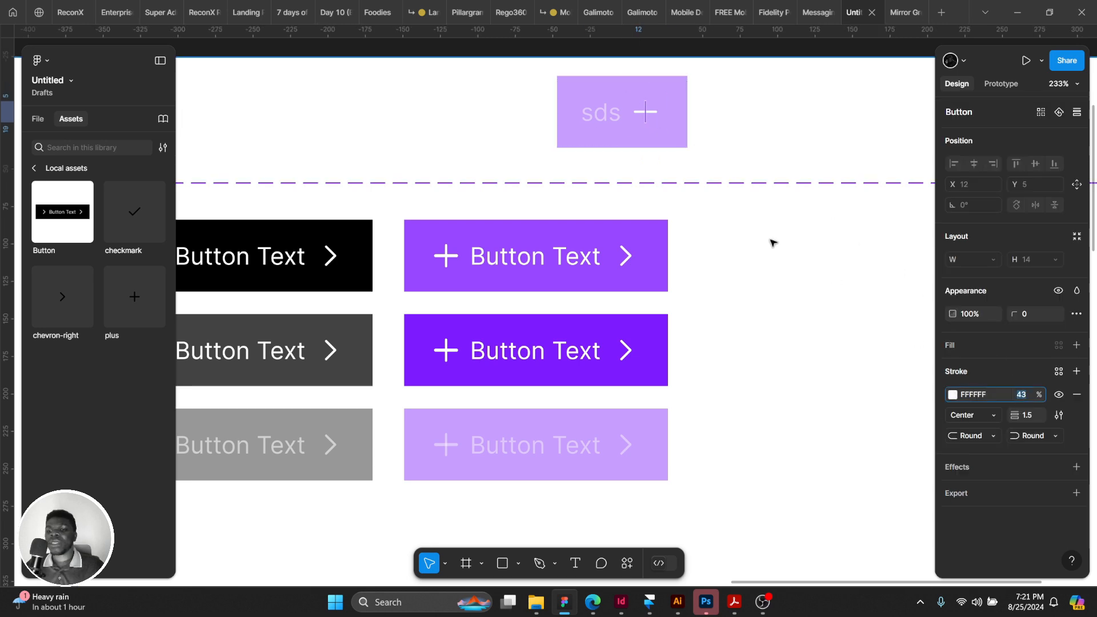
click(644, 113)
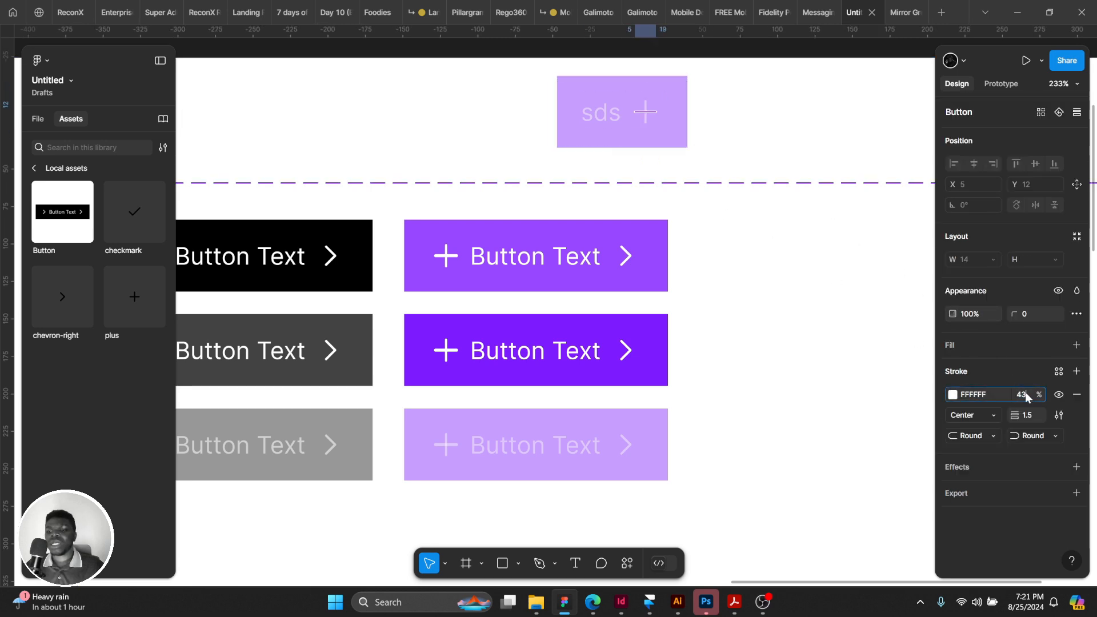
click(795, 164)
click(644, 132)
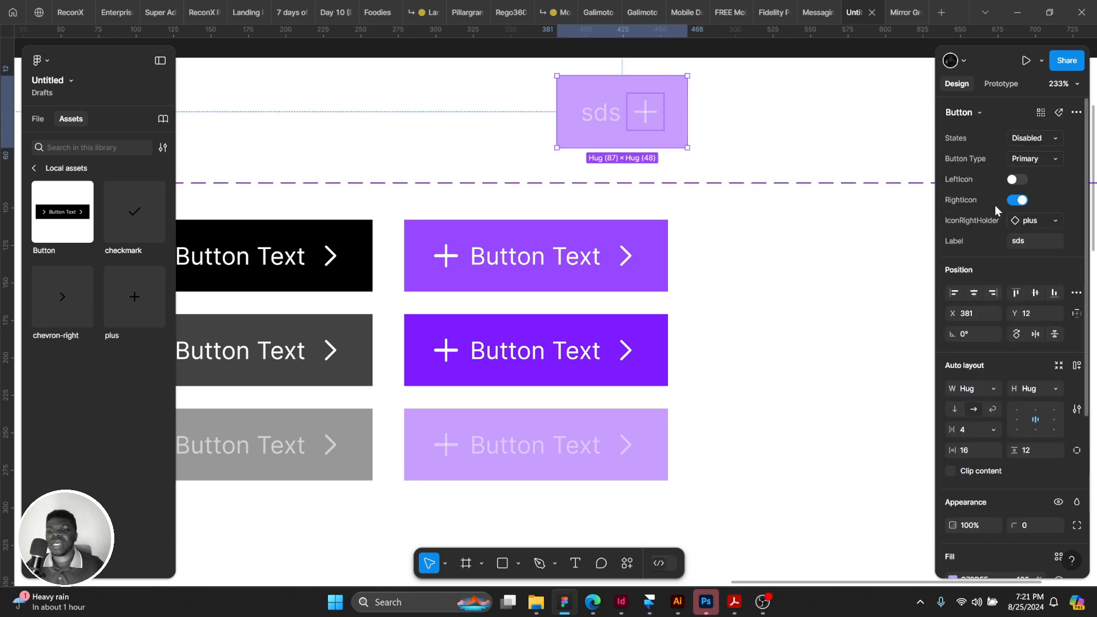
Preview the Primary button instance by alternating its States property between Hover and Default, ending on Default.
click(1020, 140)
click(1022, 122)
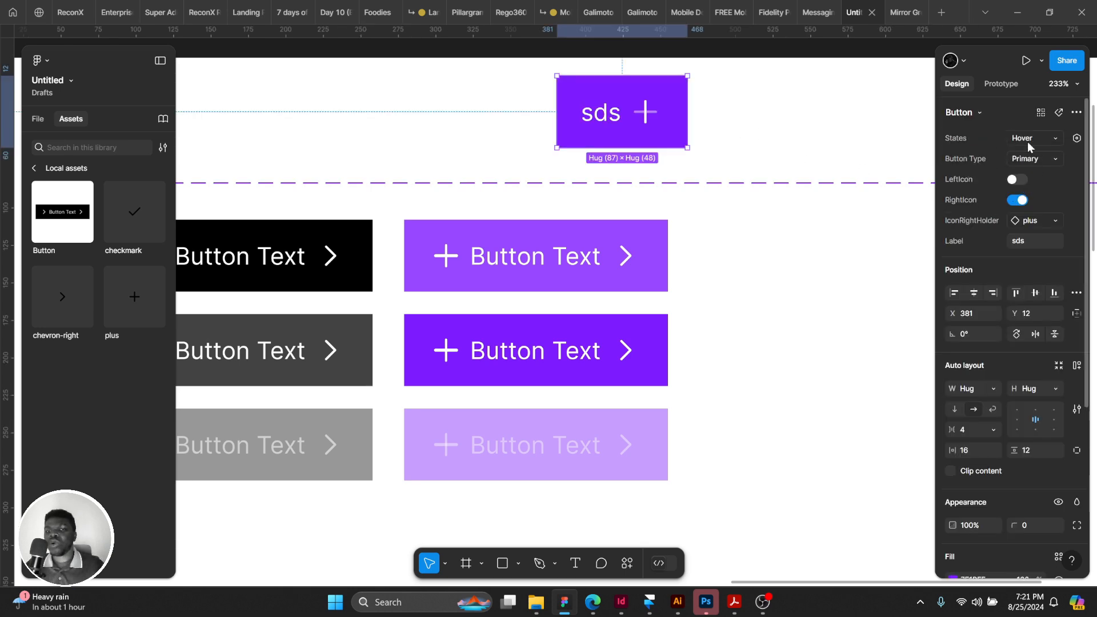
click(1026, 144)
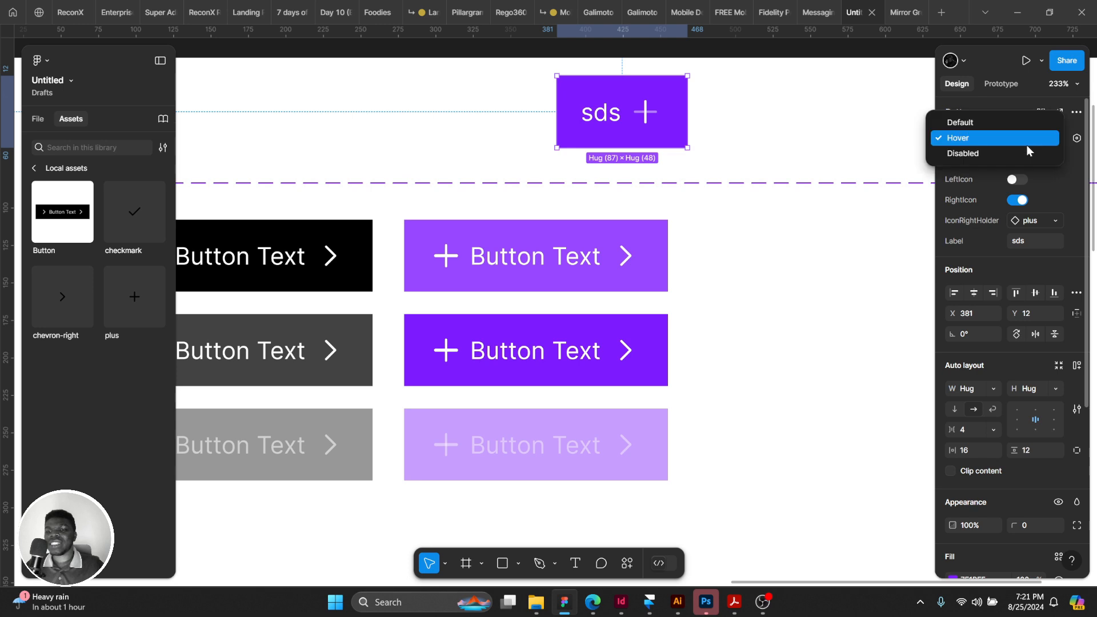
click(997, 124)
click(1020, 140)
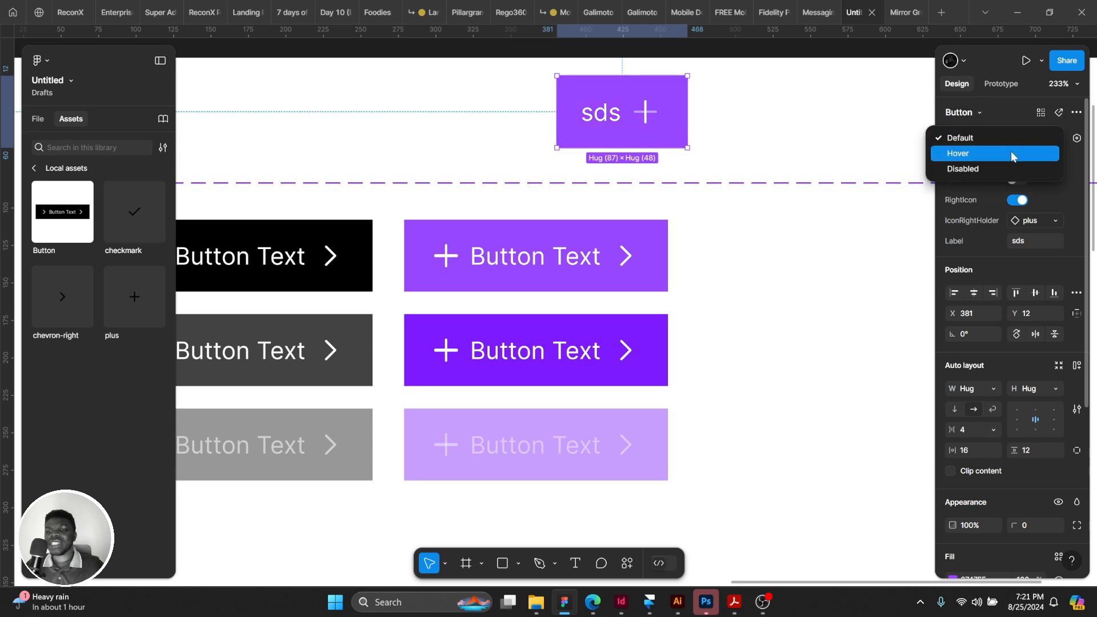
click(1010, 152)
click(1025, 140)
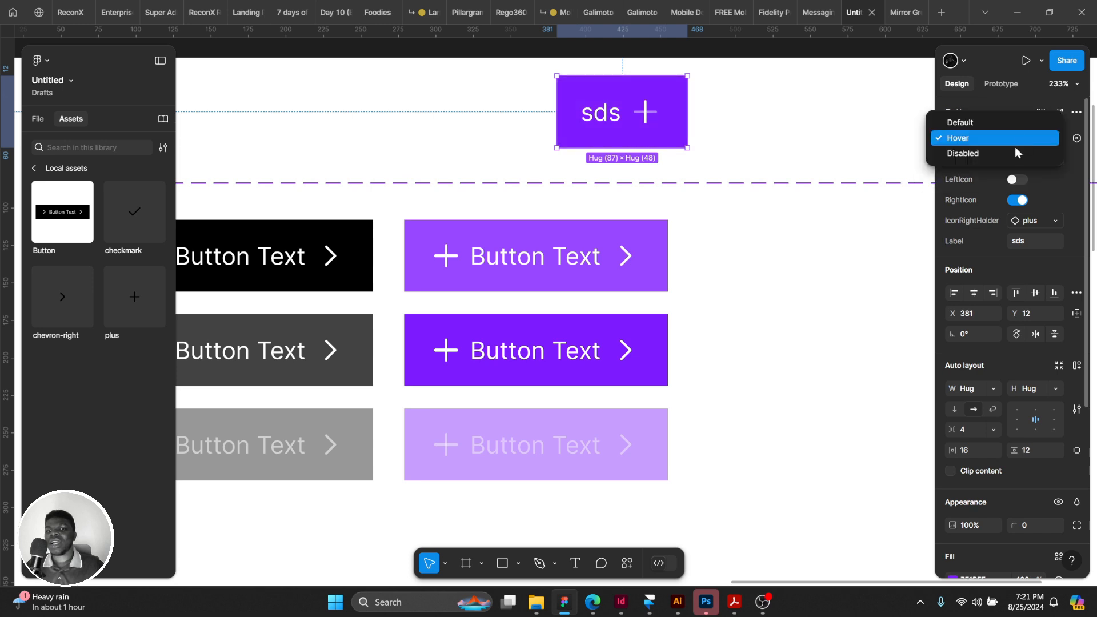
click(1004, 121)
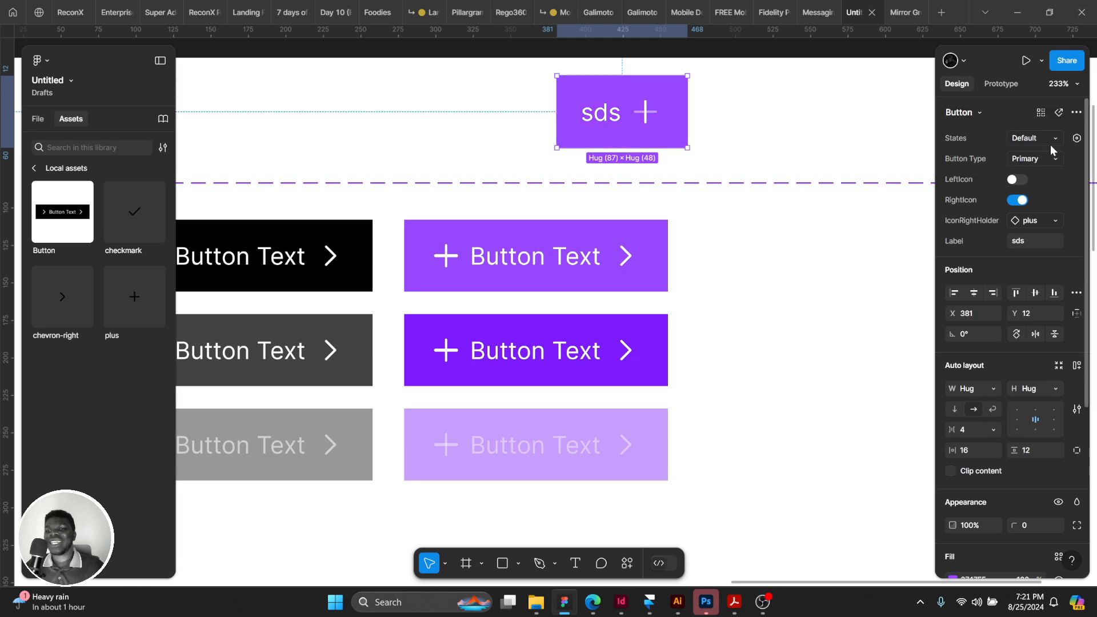
click(1032, 140)
click(666, 180)
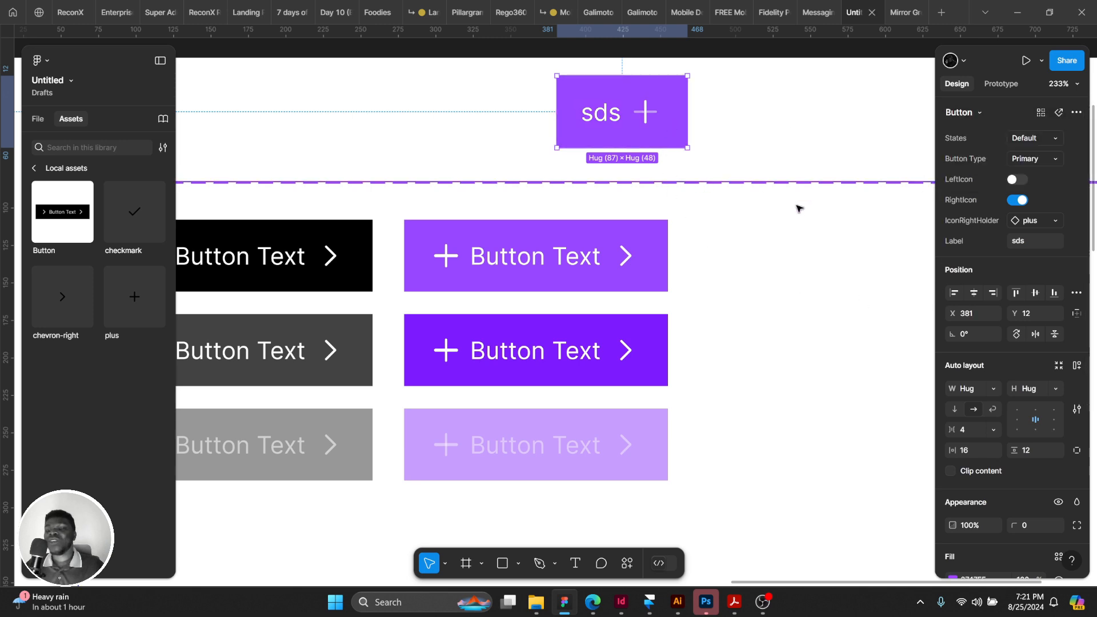
Set the stroke opacity of the lines in the instance's right plus icon to 100%.
scroll(1024, 400, down, 5)
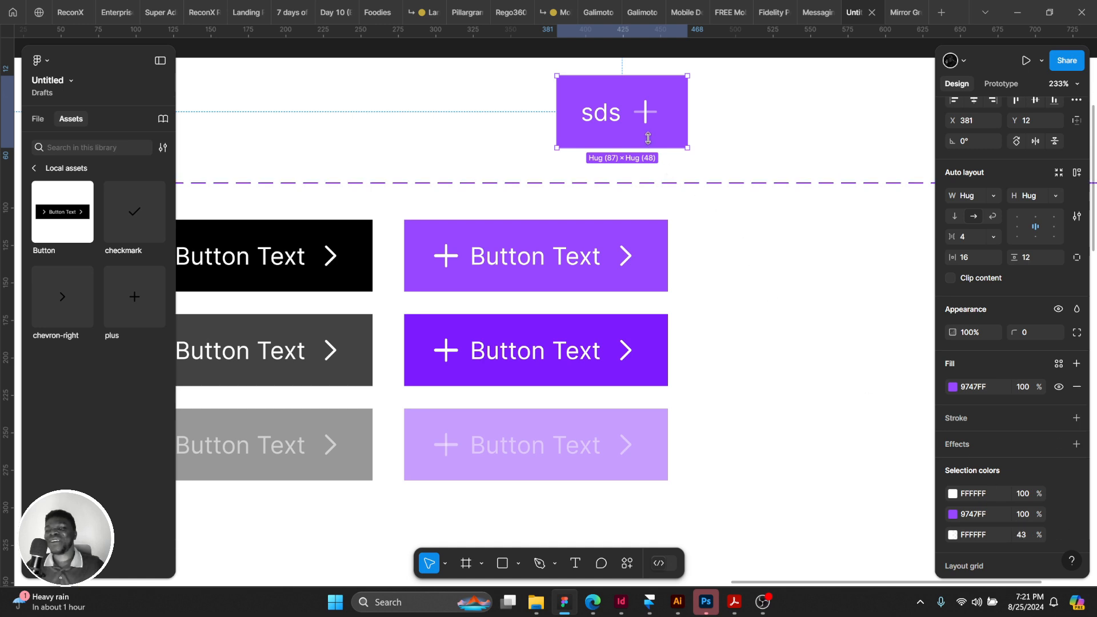
double_click(651, 113)
double_click(651, 113)
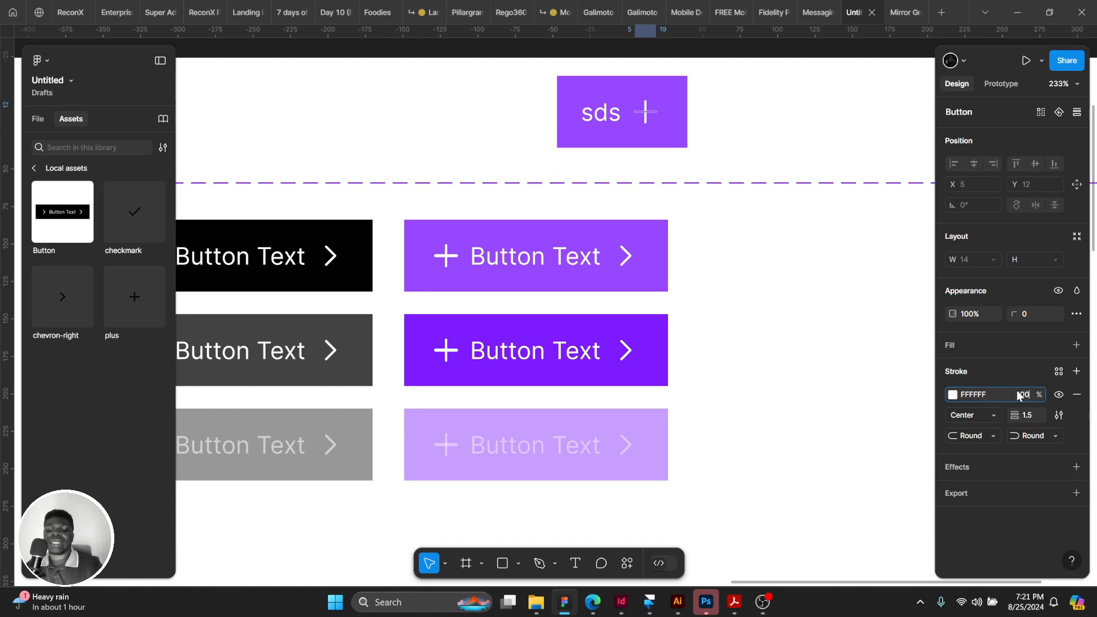
click(774, 152)
Switch the instance's States property to Hover and on to Disabled, keeping its Button Type at Primary.
click(683, 111)
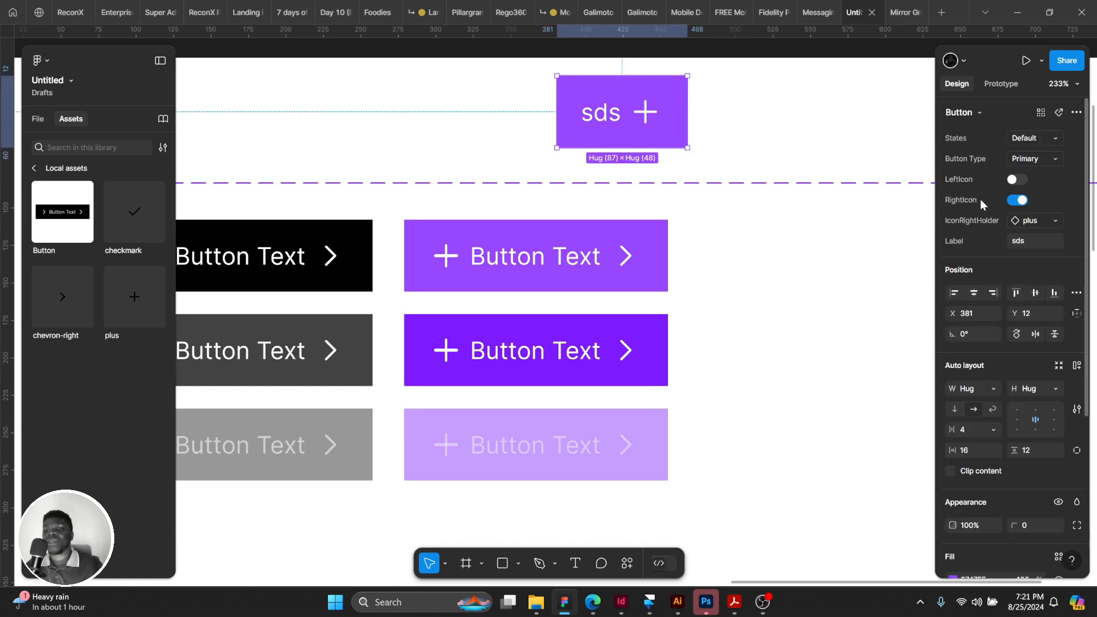
click(1006, 139)
click(1009, 151)
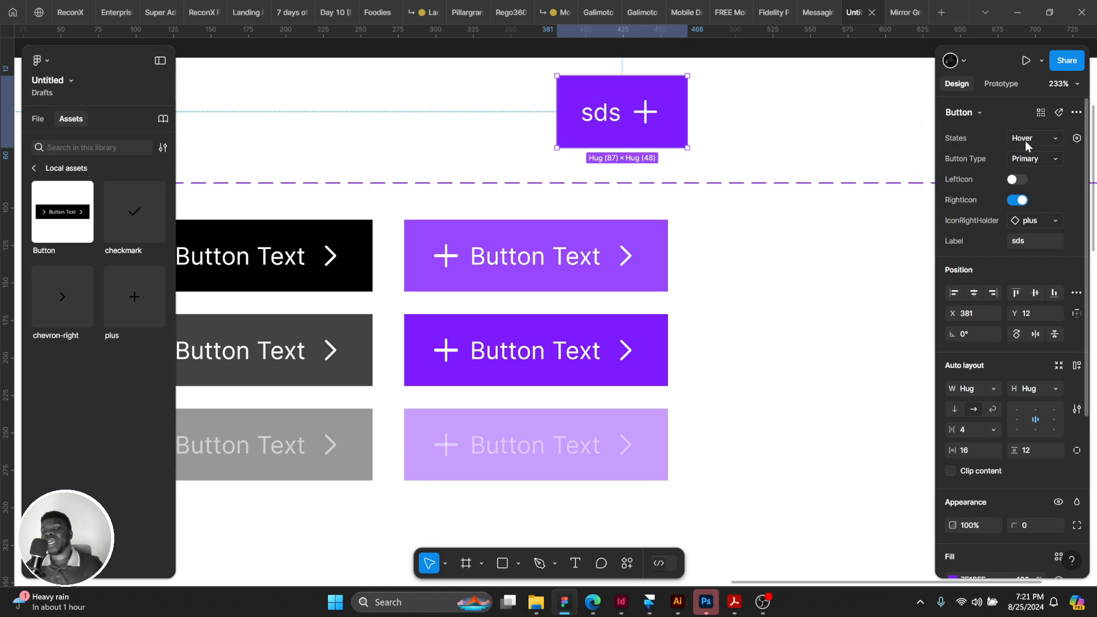
click(1025, 140)
click(1025, 160)
click(1036, 158)
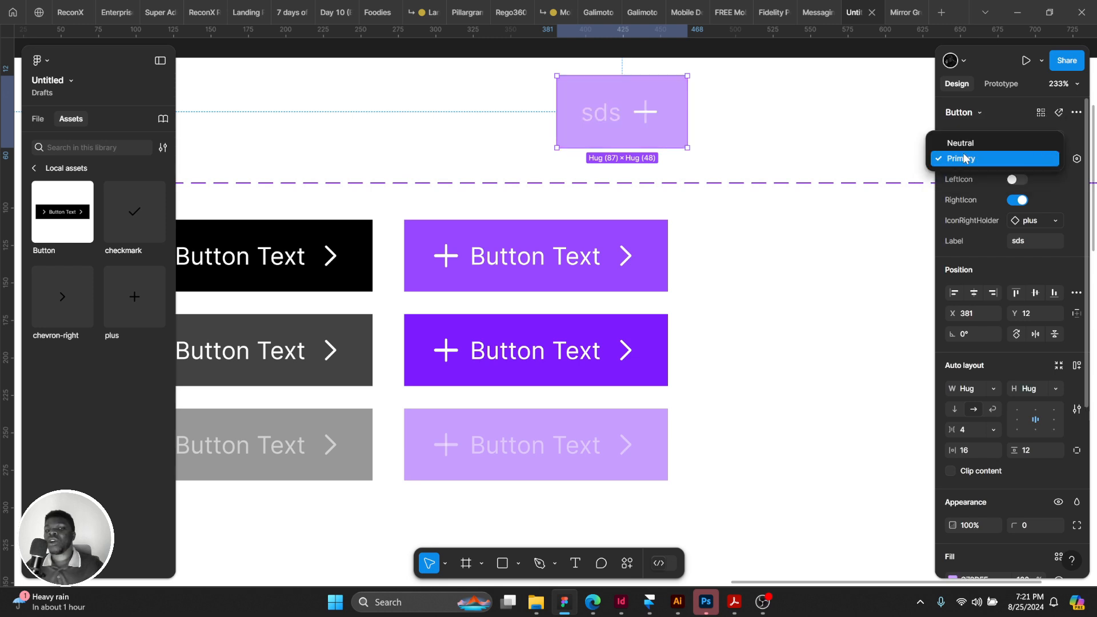
click(780, 149)
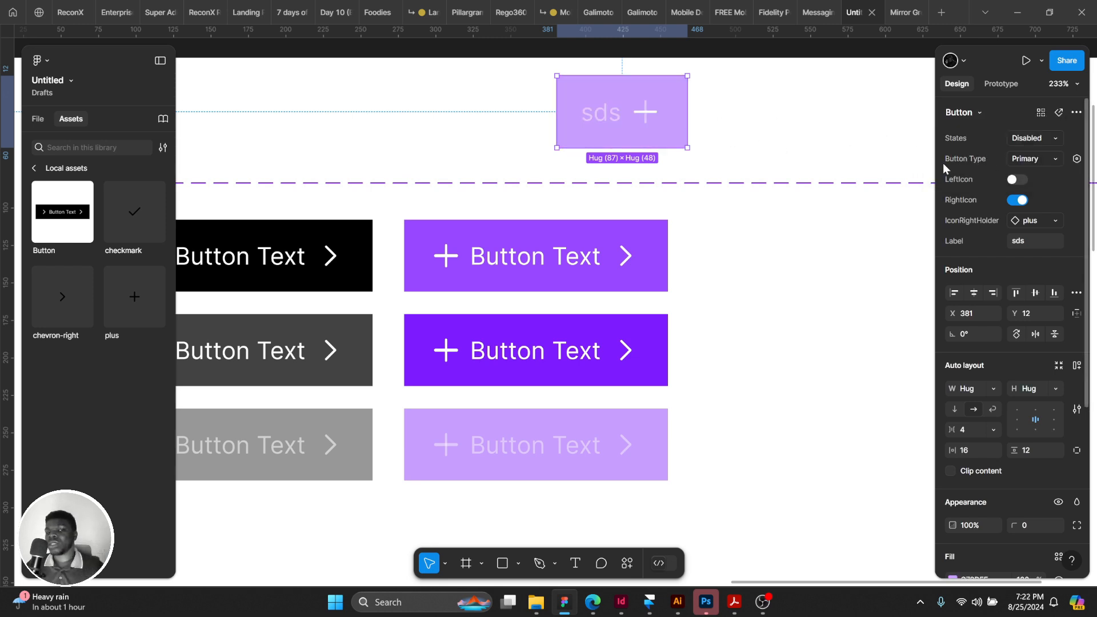
click(735, 147)
Shrink the Button component set to 406 × 224 so its border fits closely around the variants.
scroll(668, 129, down, 3)
scroll(706, 152, up, 2)
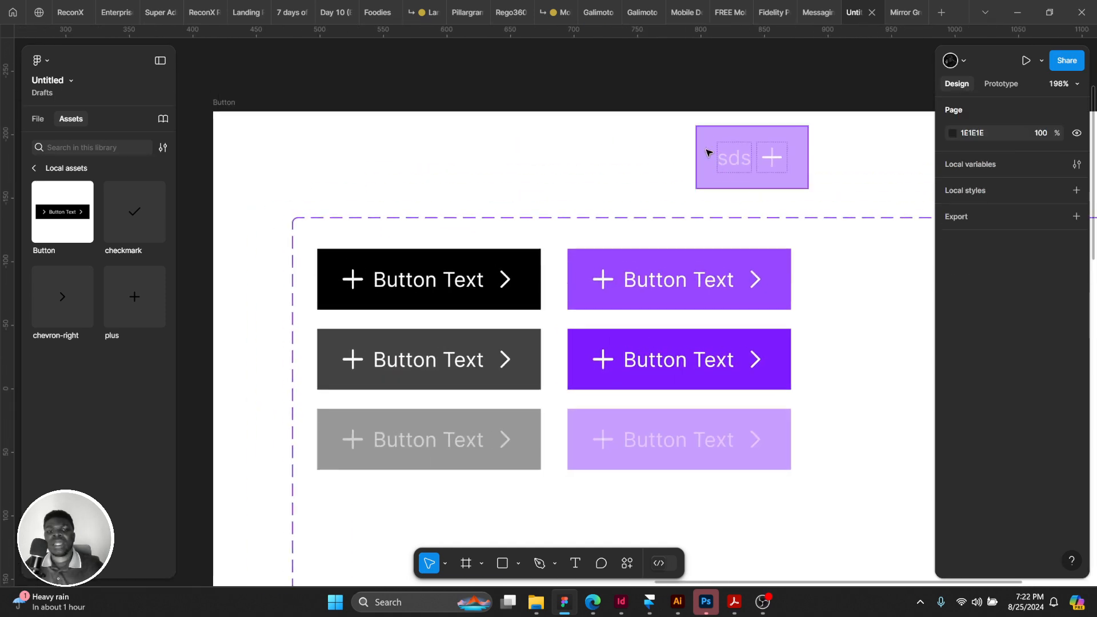
scroll(687, 162, right, 1)
click(707, 142)
scroll(707, 142, down, 2)
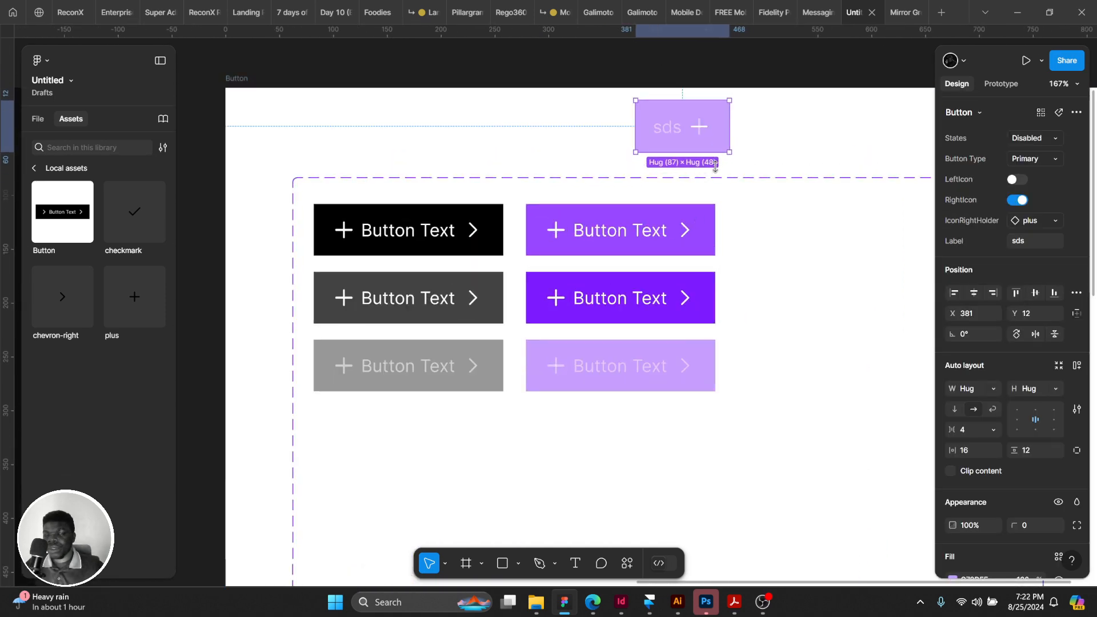
scroll(693, 271, down, 3)
scroll(629, 252, up, 2)
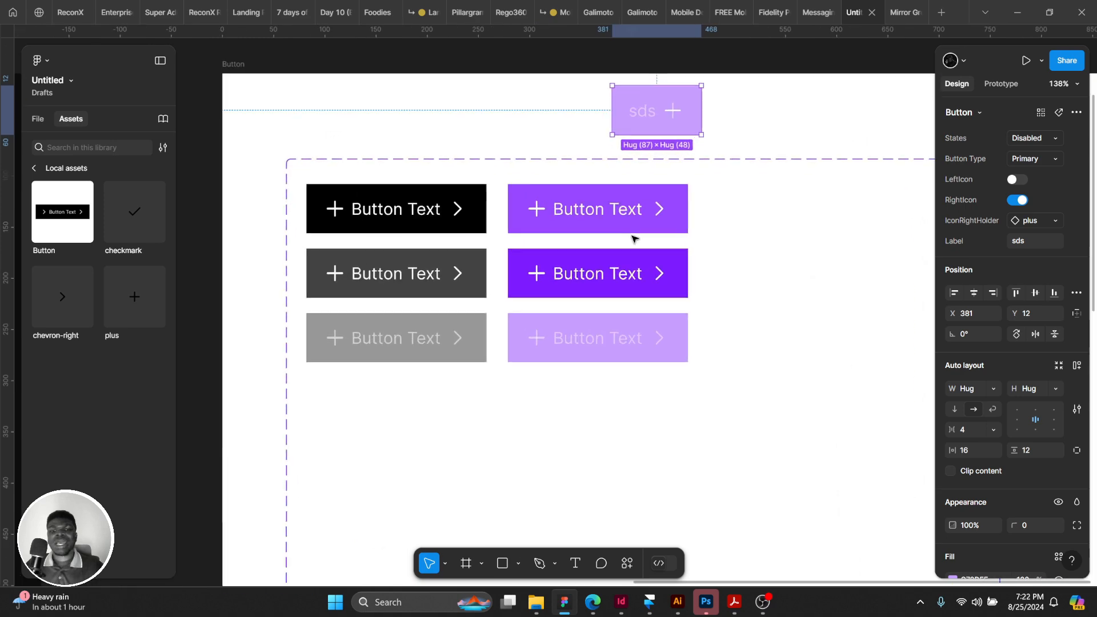
scroll(652, 257, down, 3)
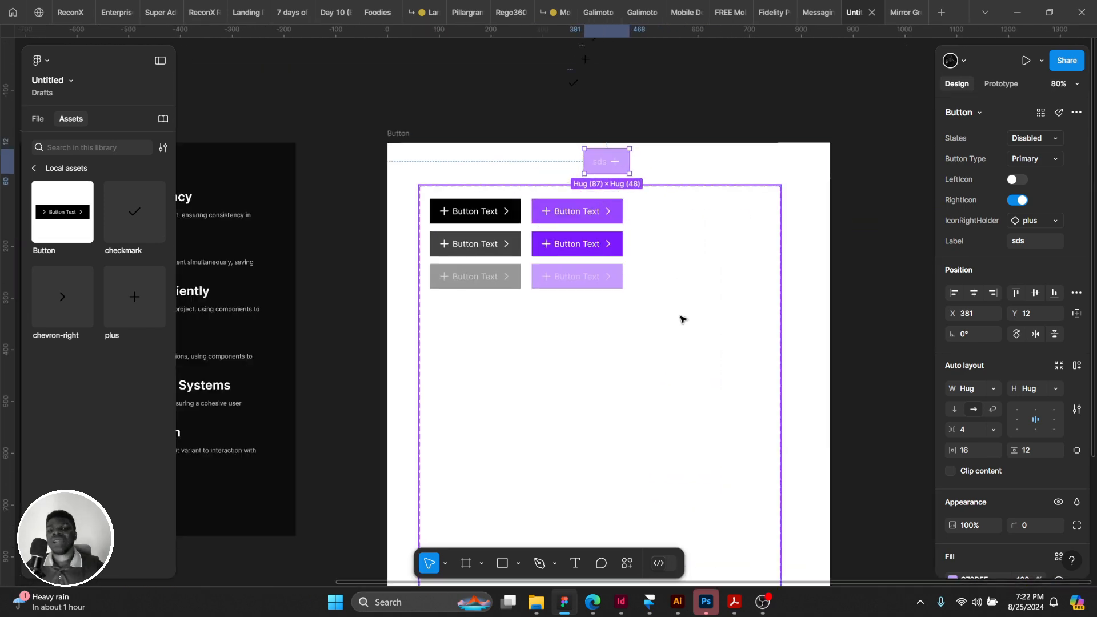
click(681, 320)
scroll(668, 269, down, 3)
drag(719, 451, 621, 204)
scroll(621, 204, up, 3)
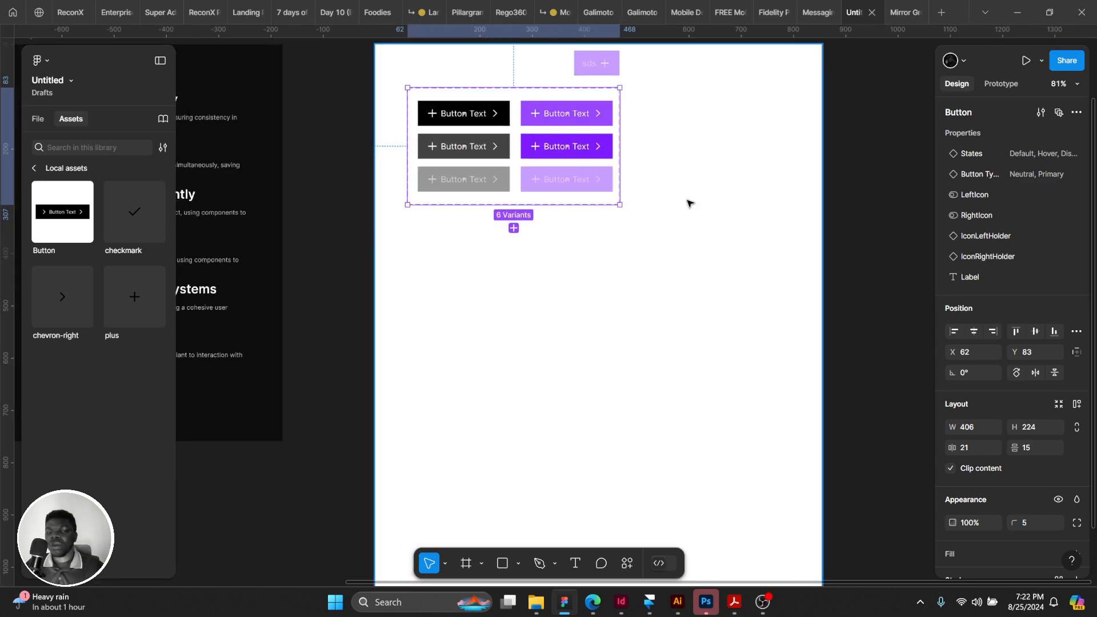
Widen the white Button frame to 1201 to make room beside the component set.
drag(763, 200, 861, 232)
scroll(683, 178, down, 2)
right_click(703, 173)
click(728, 174)
scroll(720, 171, down, 1)
right_click(735, 236)
click(728, 229)
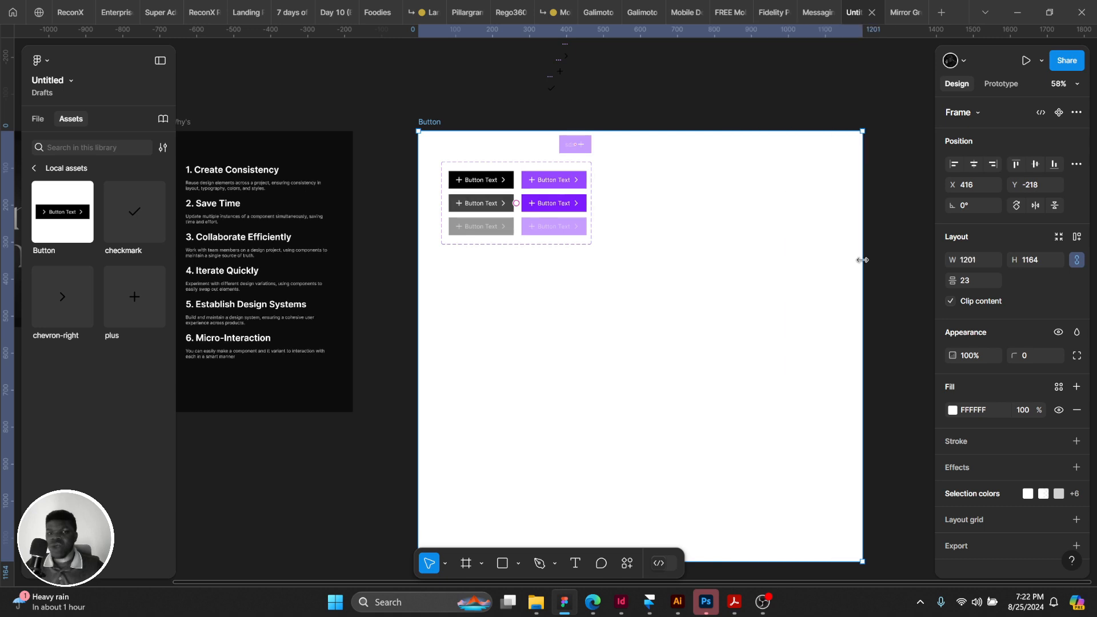
Add a text layer reading "Label" in the empty area beside the button component set.
scroll(679, 218, up, 3)
scroll(642, 214, up, 2)
scroll(647, 213, left, 1)
scroll(647, 213, up, 1)
key(t)
click(643, 217)
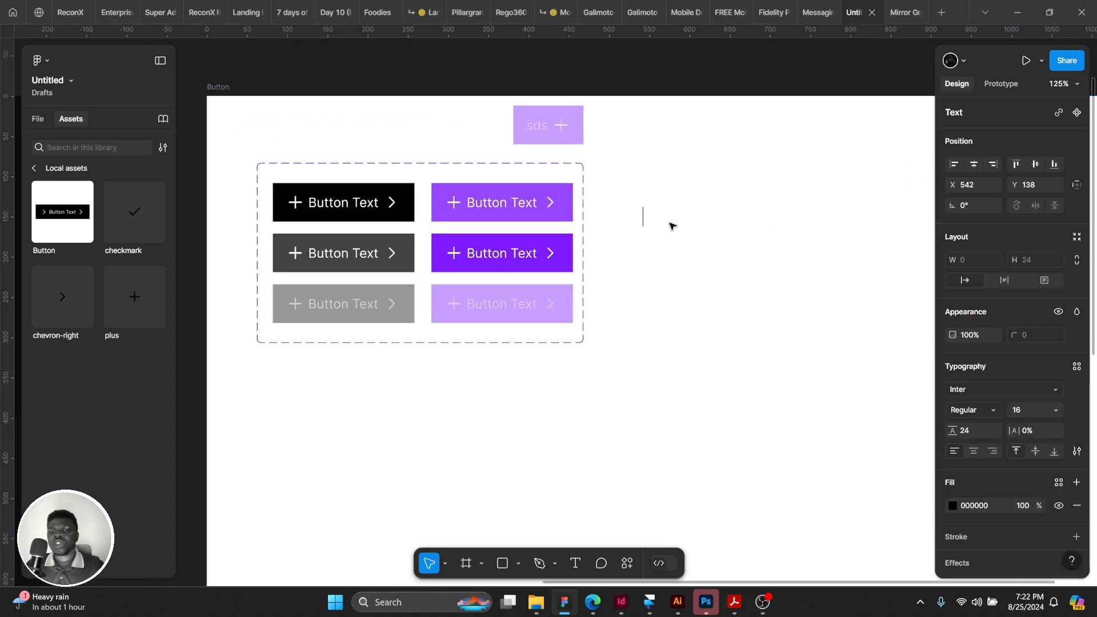
text(Input)
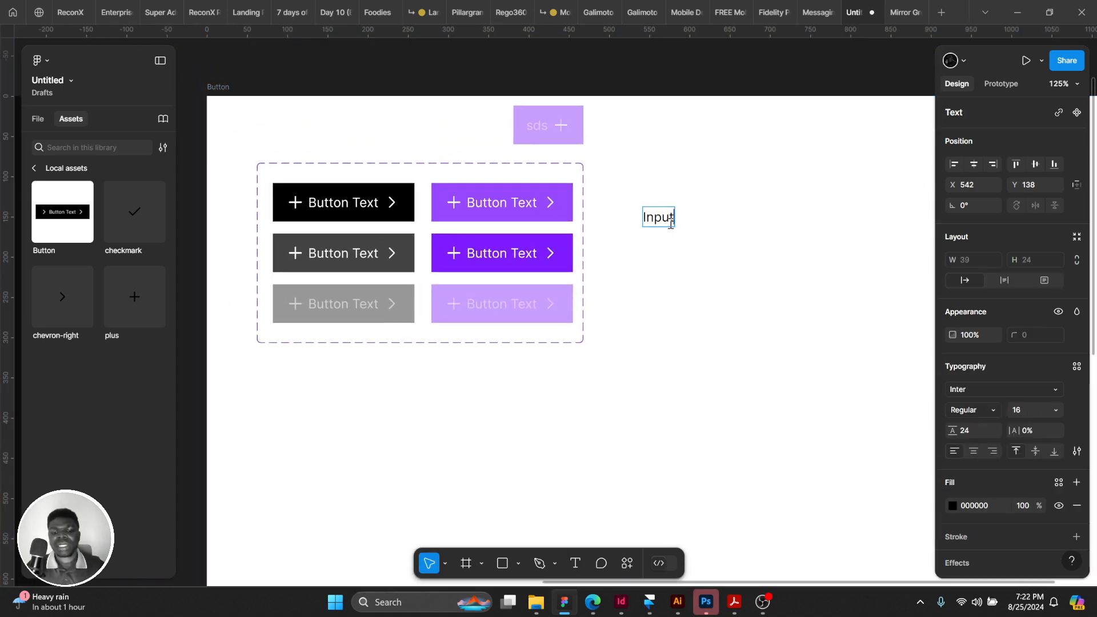
key(ctrl+a)
text(L)
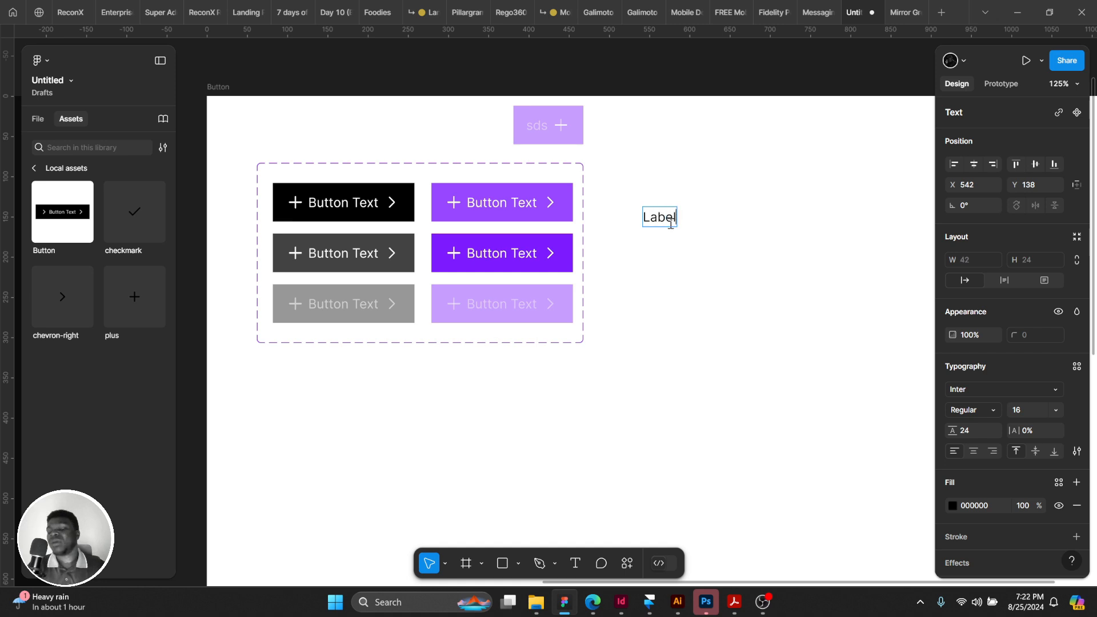
key(Escape)
Duplicate the Label text directly below the original and change the copy to read "Placeholder Text".
scroll(695, 270, up, 4)
scroll(695, 271, down, 4)
scroll(471, 215, up, 2)
scroll(470, 215, right, 2)
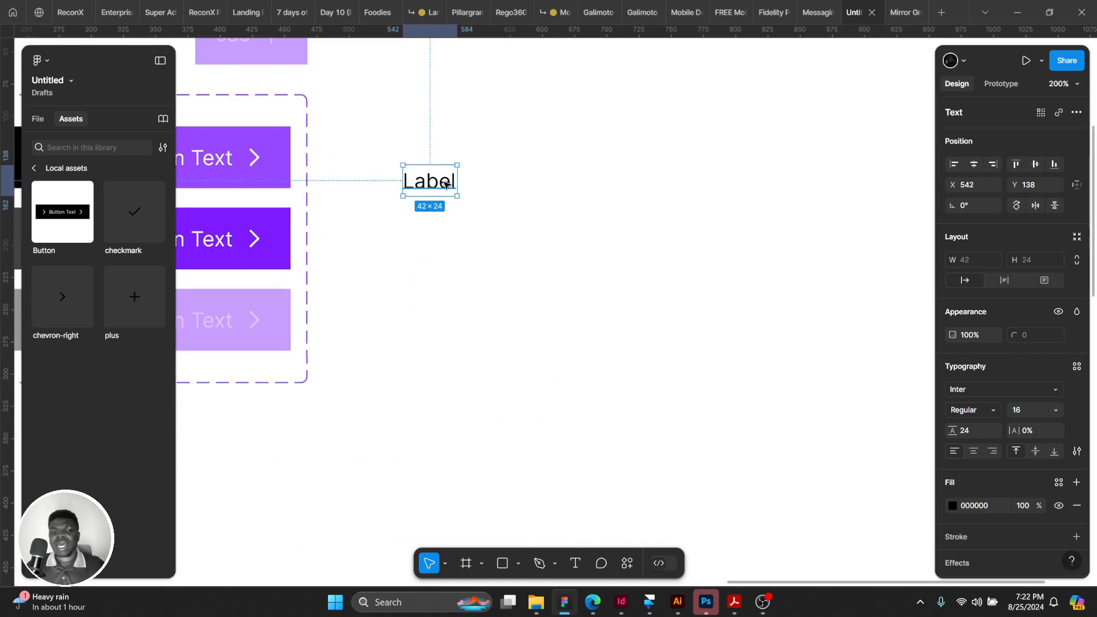
scroll(436, 155, up, 1)
drag(402, 161, 402, 221)
scroll(402, 222, up, 1)
double_click(400, 223)
text(Pl)
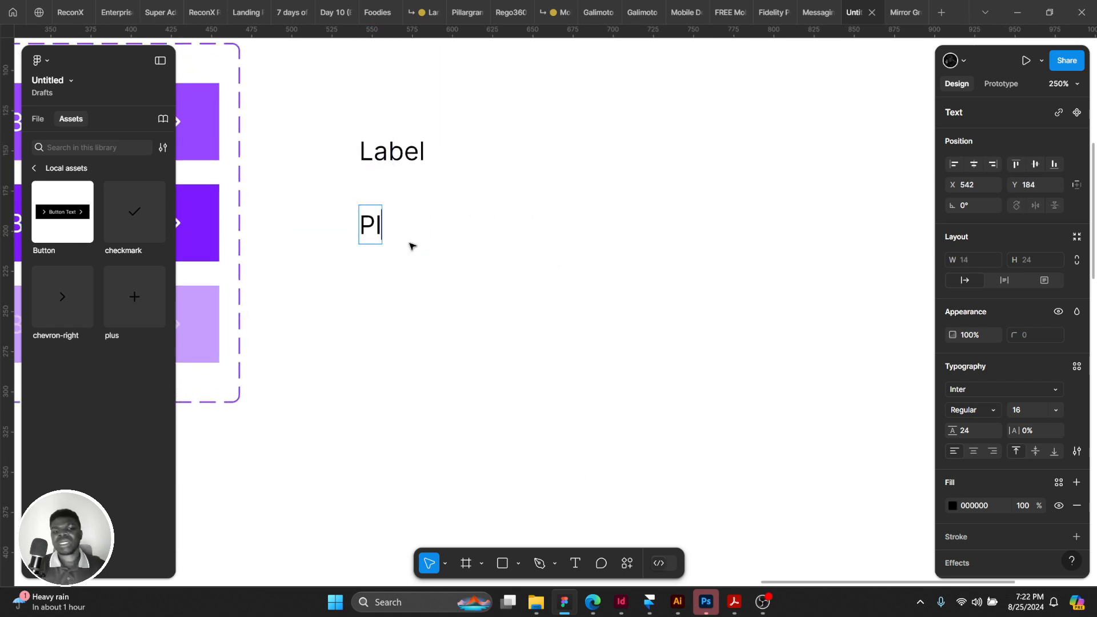
text(aceholder Tex)
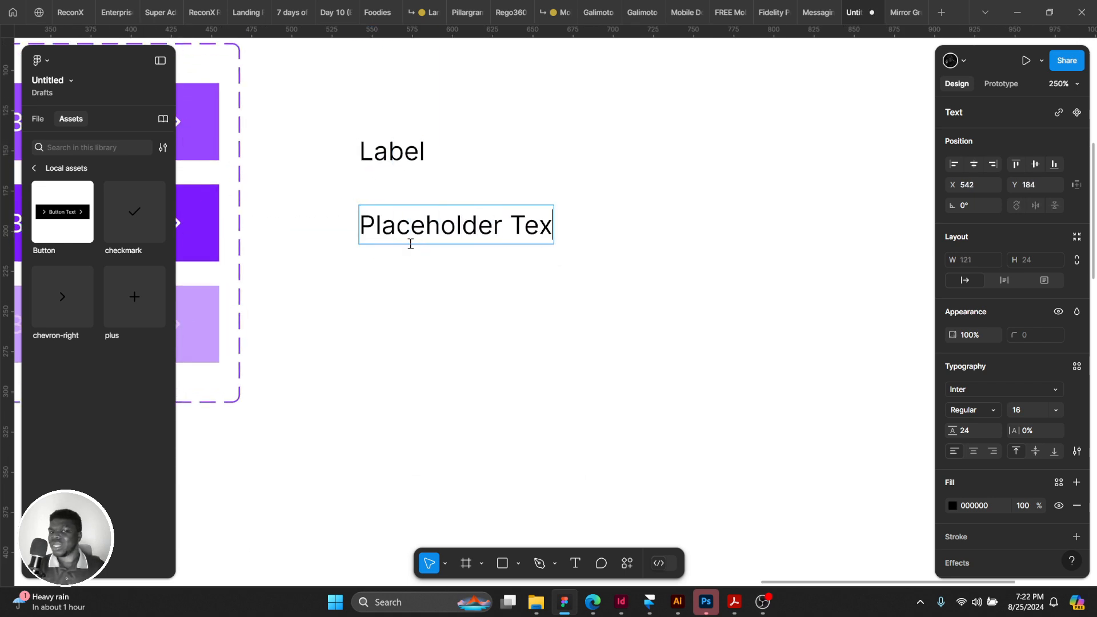
text(t)
key(Escape)
Try wrapping the Placeholder Text layer in a plain frame, and undo it.
right_click(464, 231)
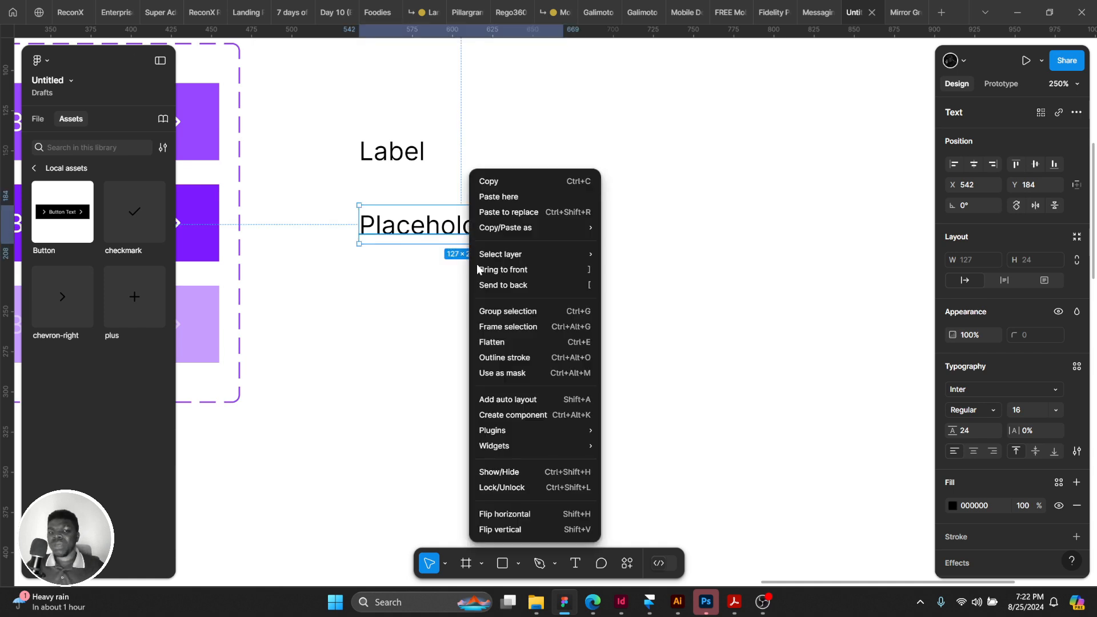
click(519, 327)
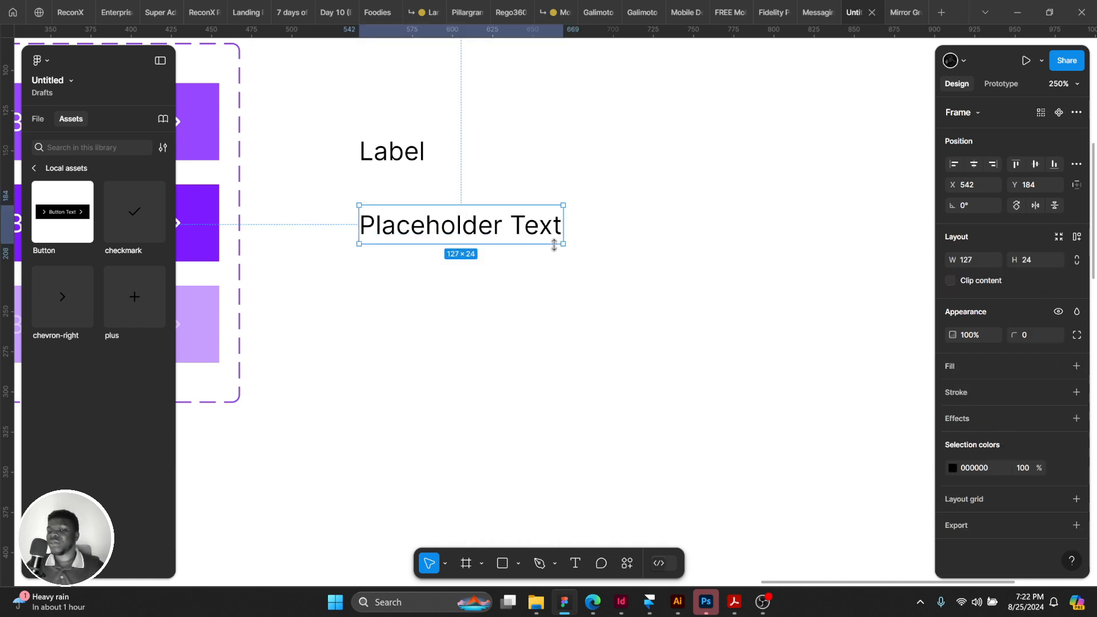
key(ctrl+z)
Add auto layout around the Placeholder Text layer and display the file's layer list.
right_click(495, 234)
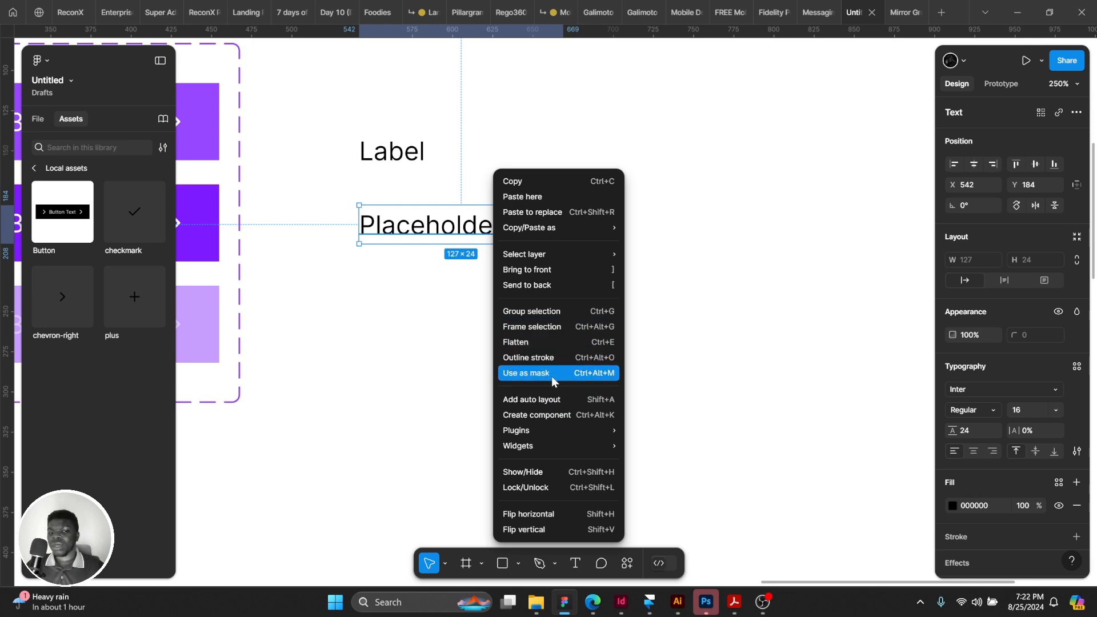
click(534, 400)
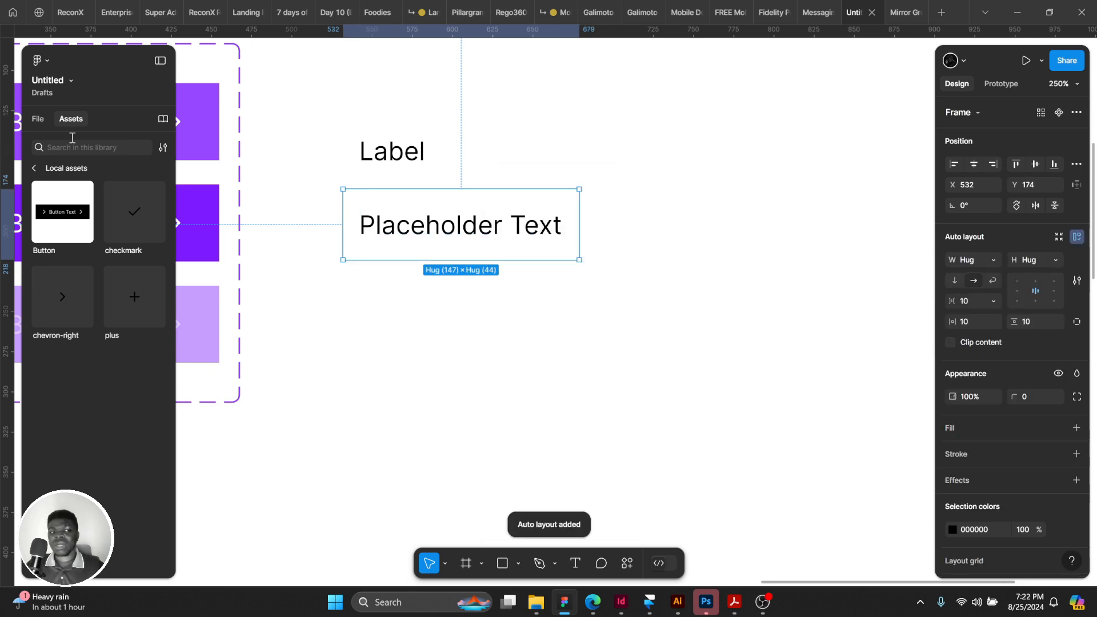
click(38, 119)
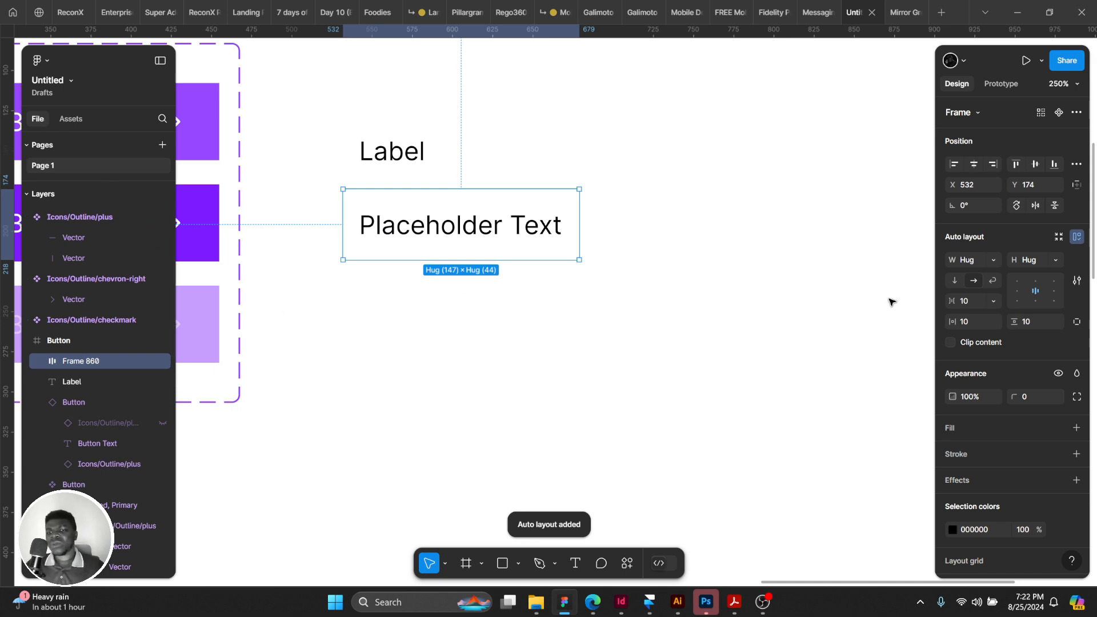
Set the placeholder frame's horizontal padding to 16 and vertical padding to 12, and move it to X 542, Y 177 under the Label.
double_click(465, 242)
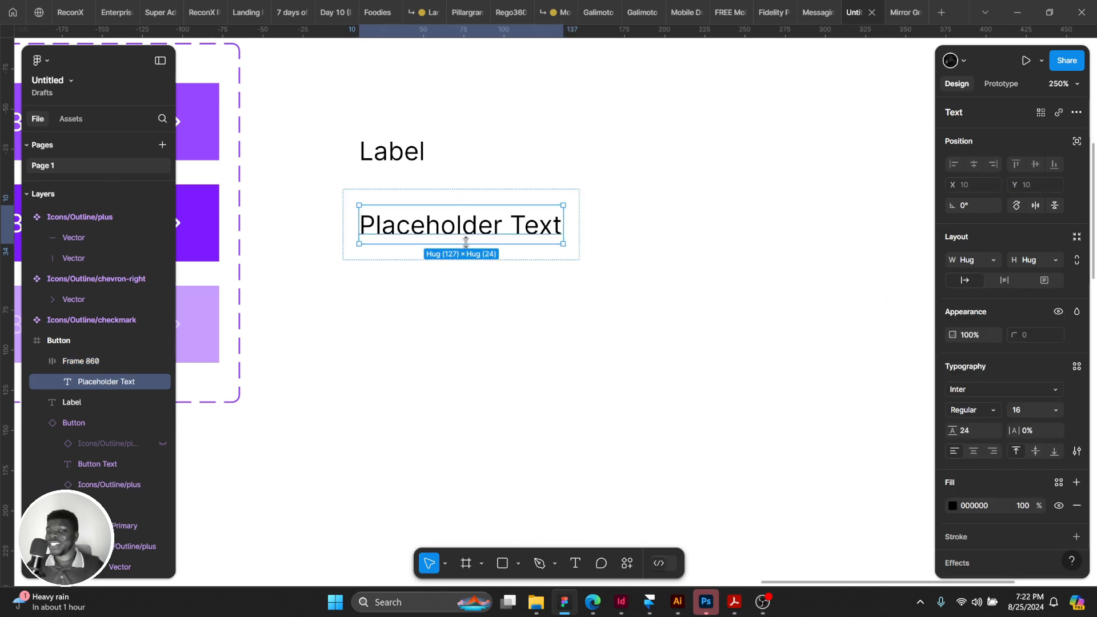
double_click(464, 238)
click(493, 330)
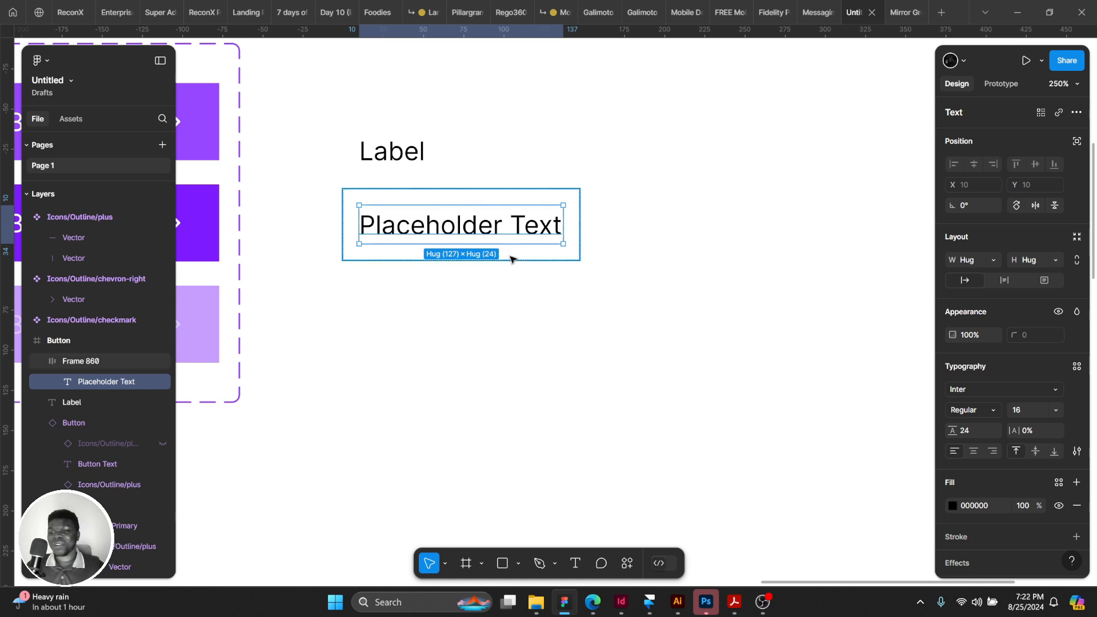
click(496, 266)
click(492, 236)
click(978, 322)
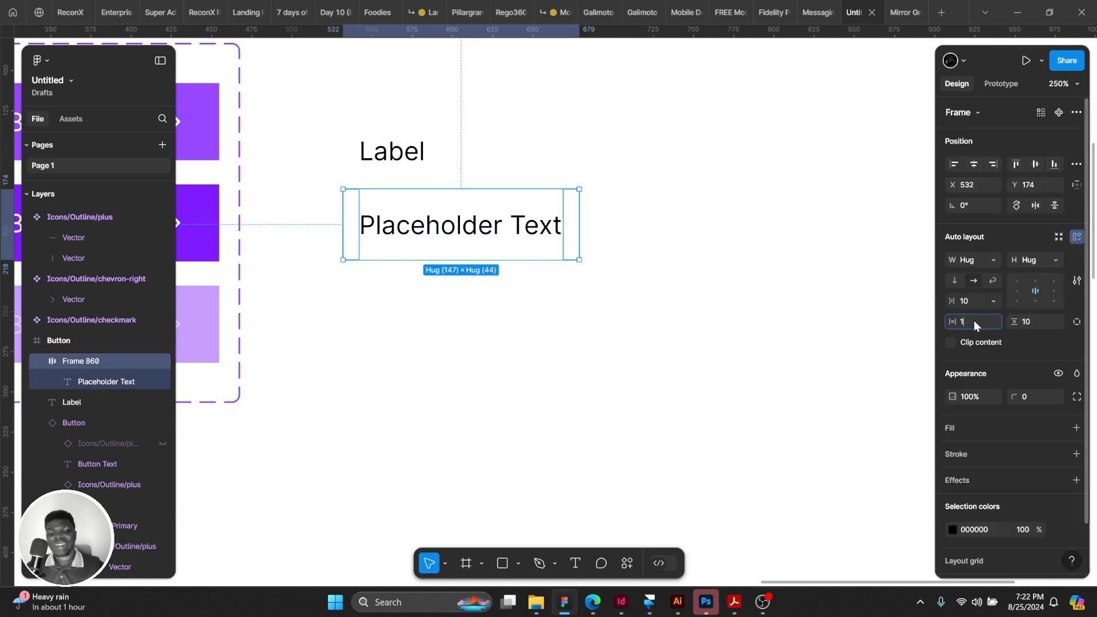
key(Return)
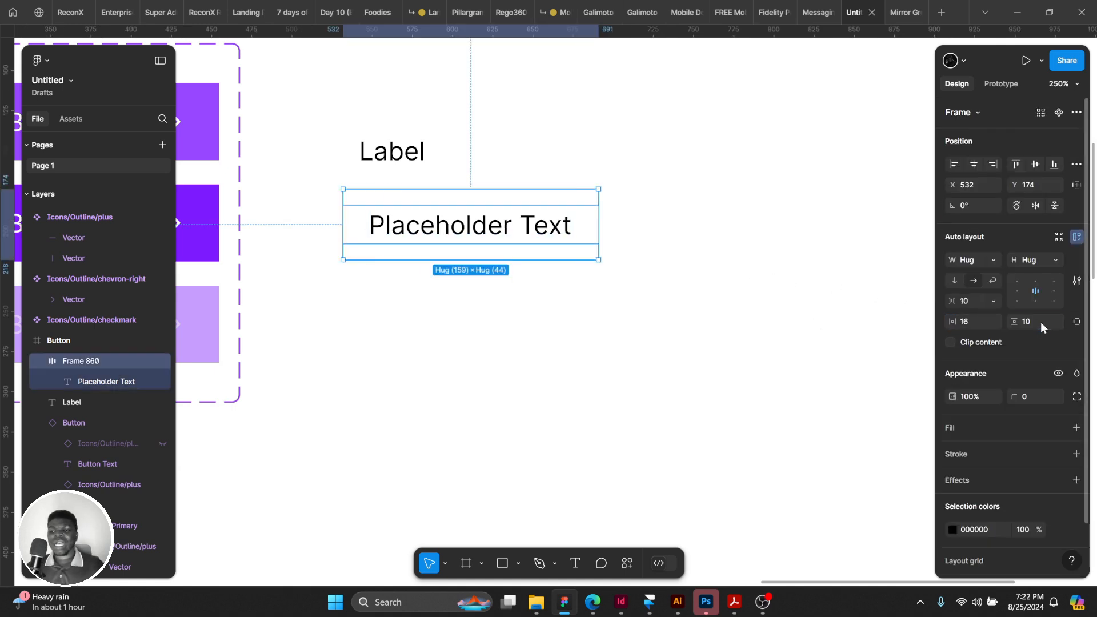
text(12)
key(Return)
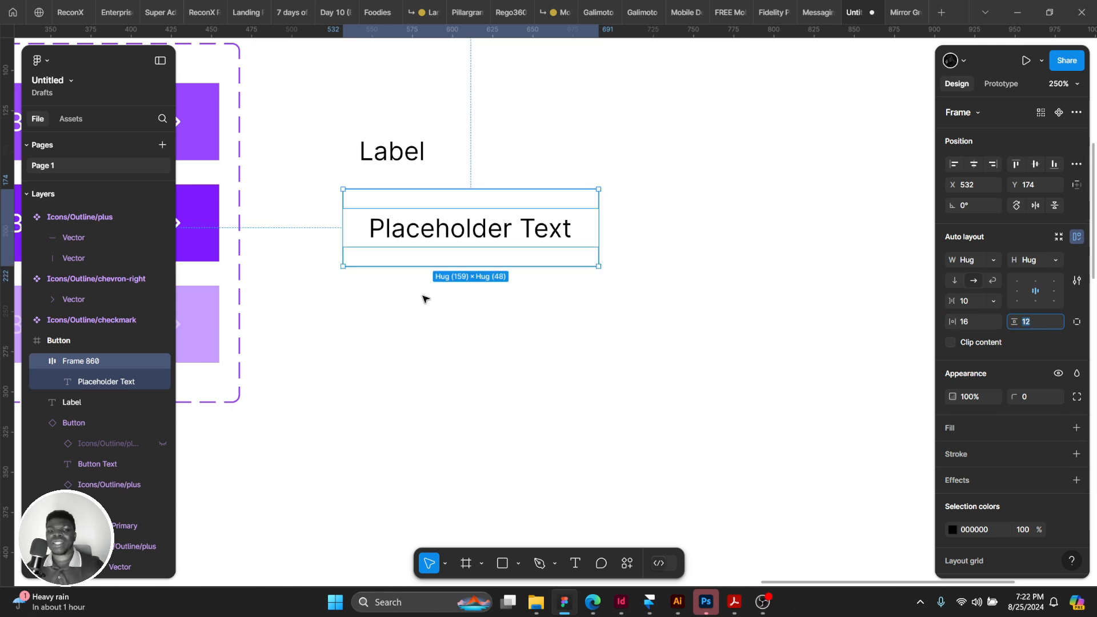
drag(475, 227, 489, 232)
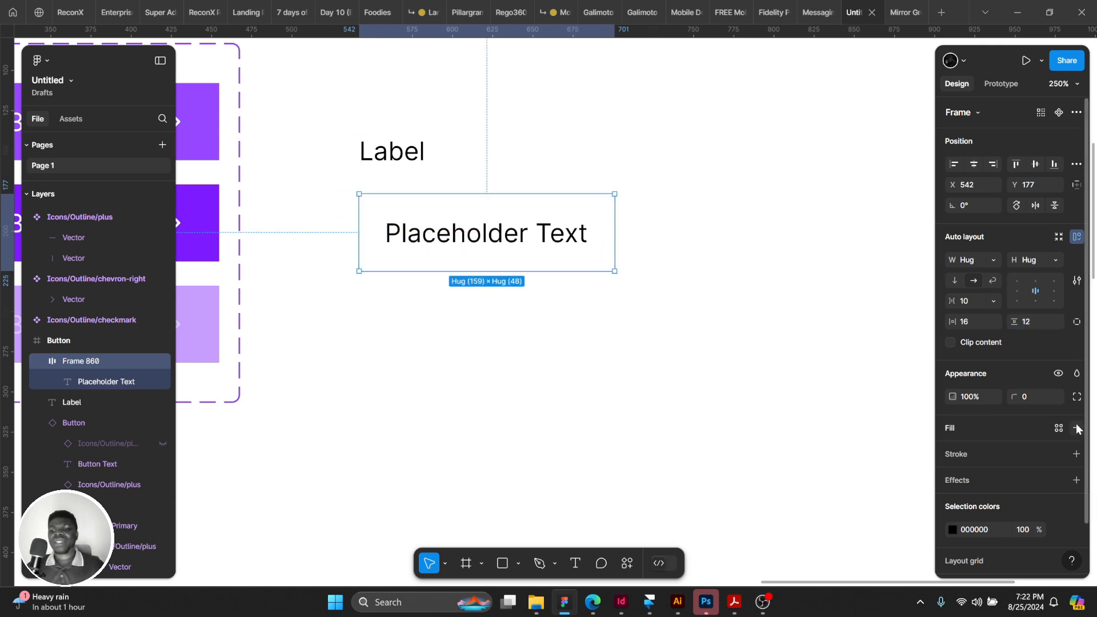
Add a black 1 px inside stroke to the frame around the Placeholder Text.
click(1077, 454)
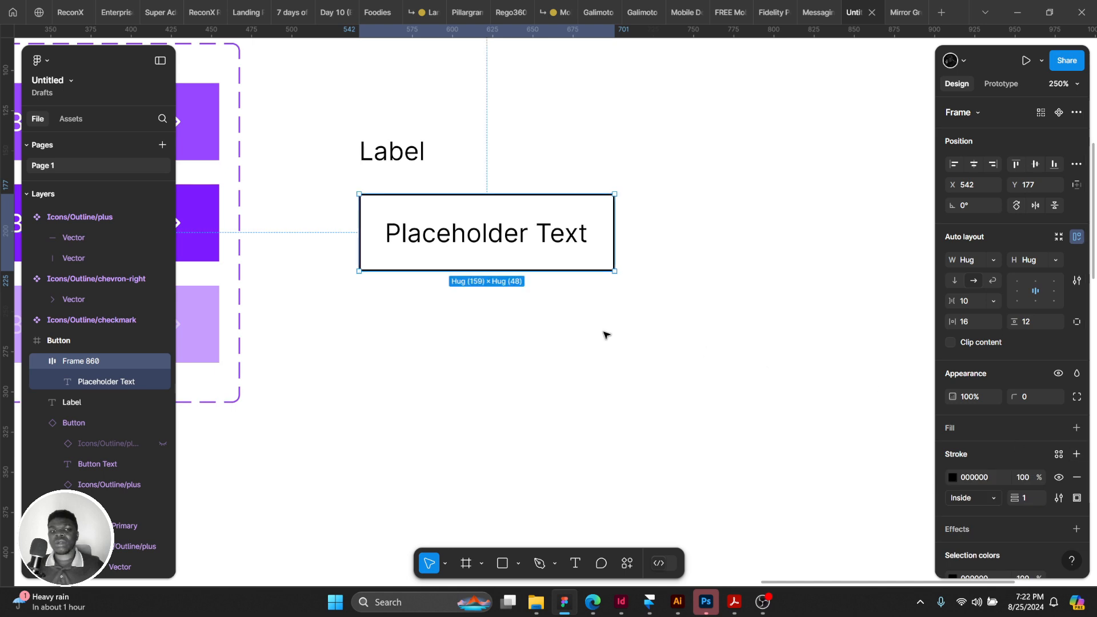
click(605, 334)
Combine the Label text and the placeholder box into one vertical auto layout frame.
click(387, 163)
click(394, 212)
click(399, 160)
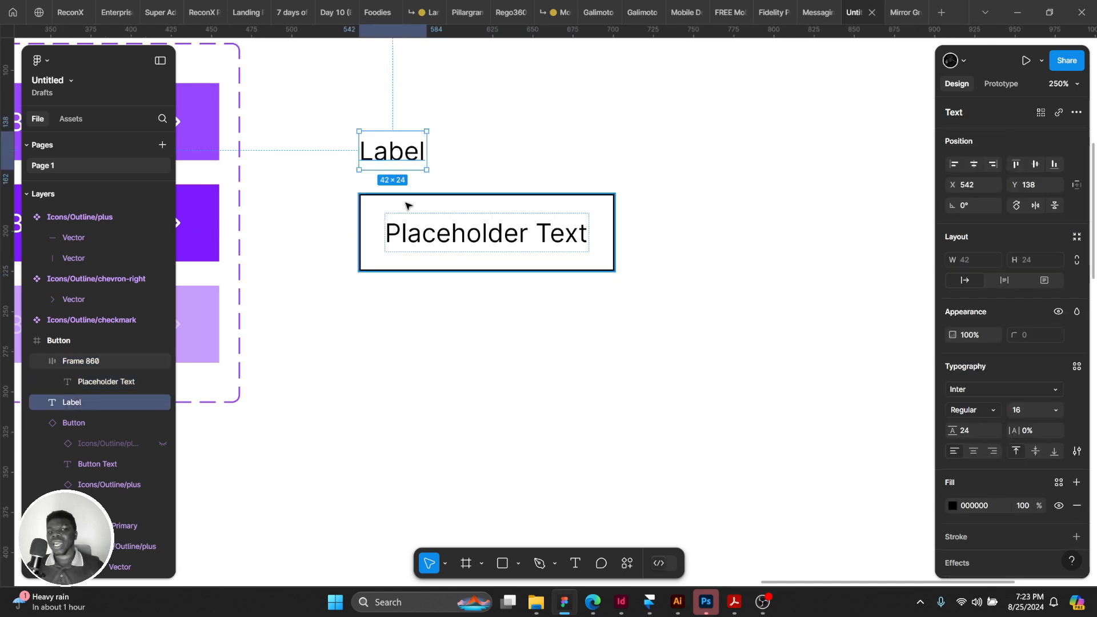
shift+click(406, 207)
key(shift+a)
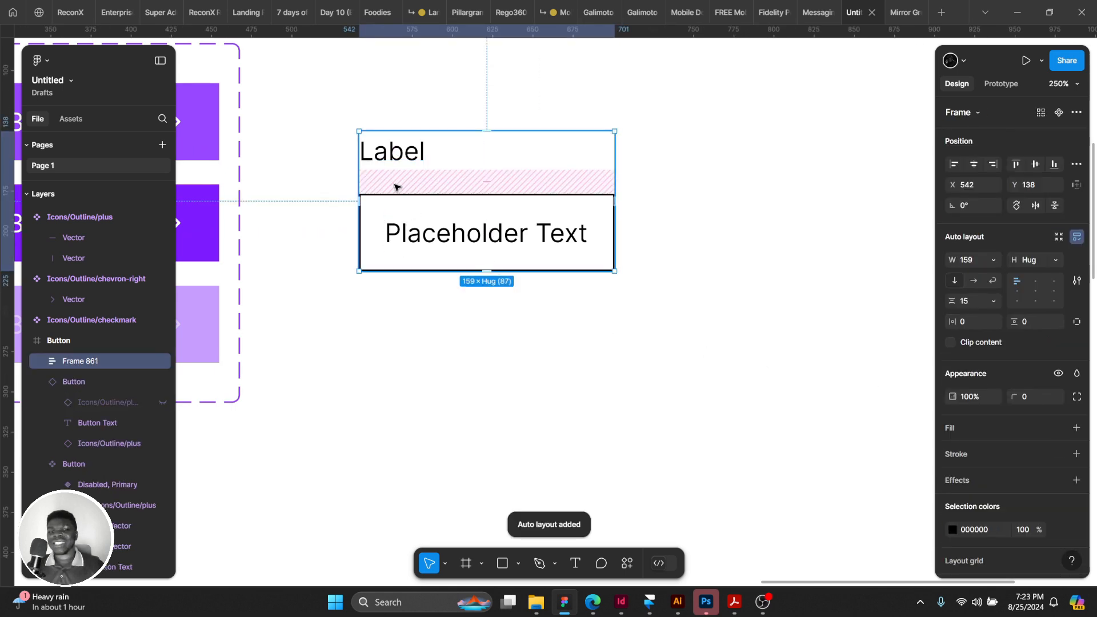
Try a vertical gap of 12 between the Label and the placeholder box, and settle on 8.
click(965, 301)
key(Return)
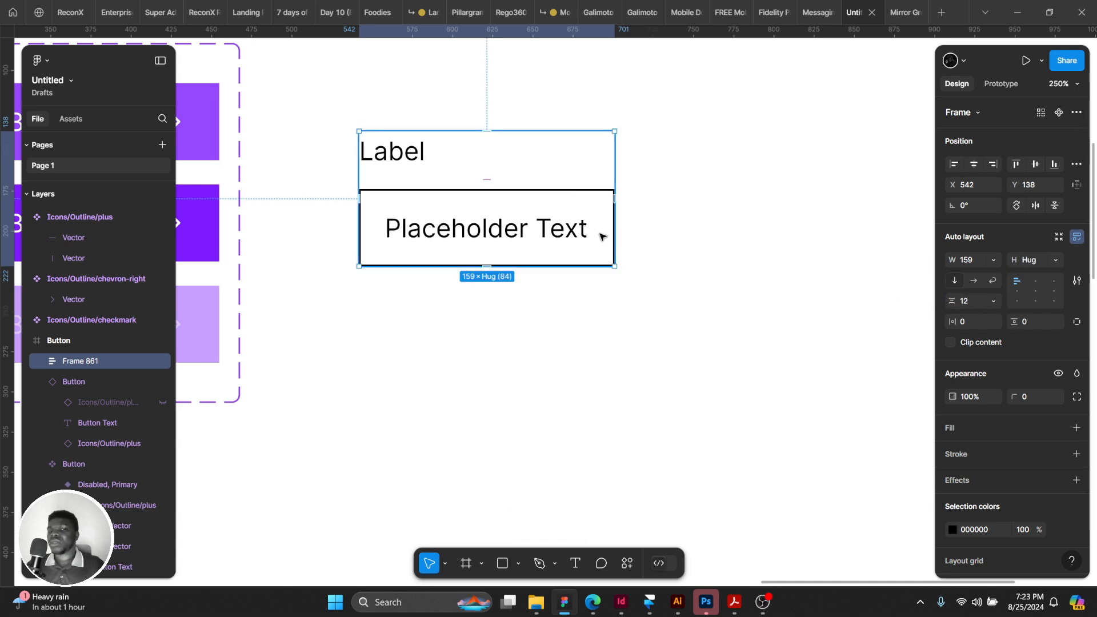
click(557, 237)
click(619, 316)
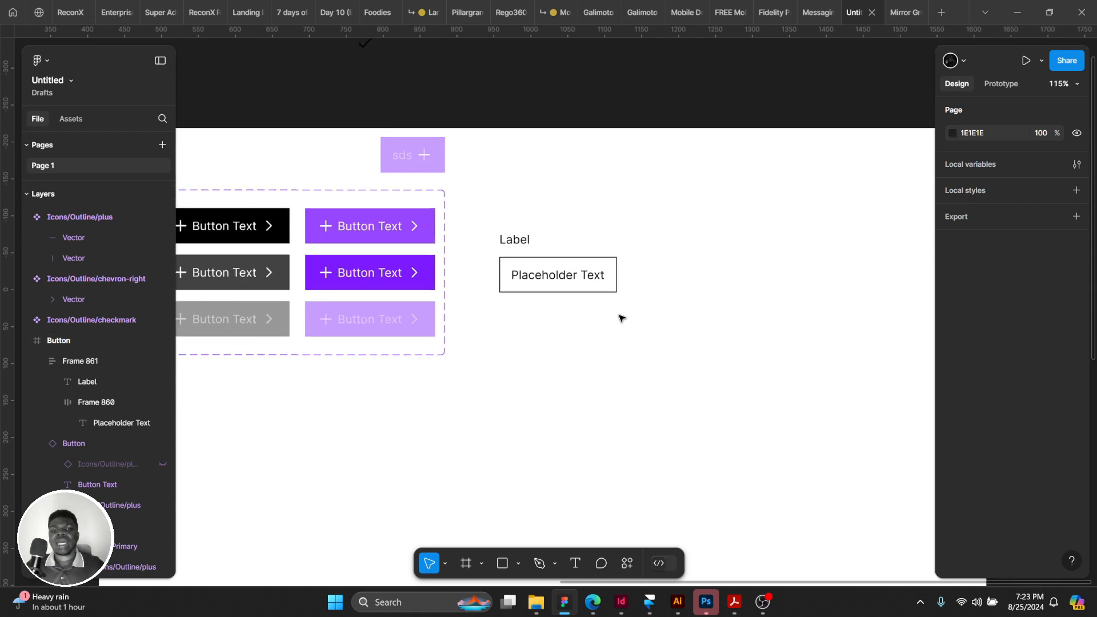
scroll(621, 318, up, 1)
click(470, 221)
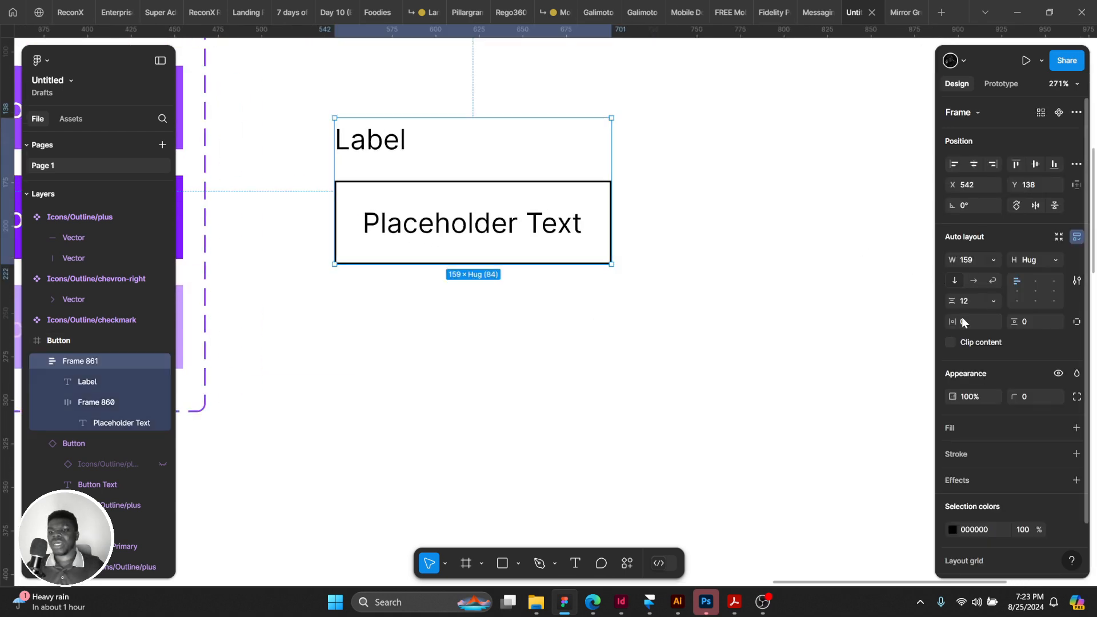
text(8)
key(Return)
click(835, 274)
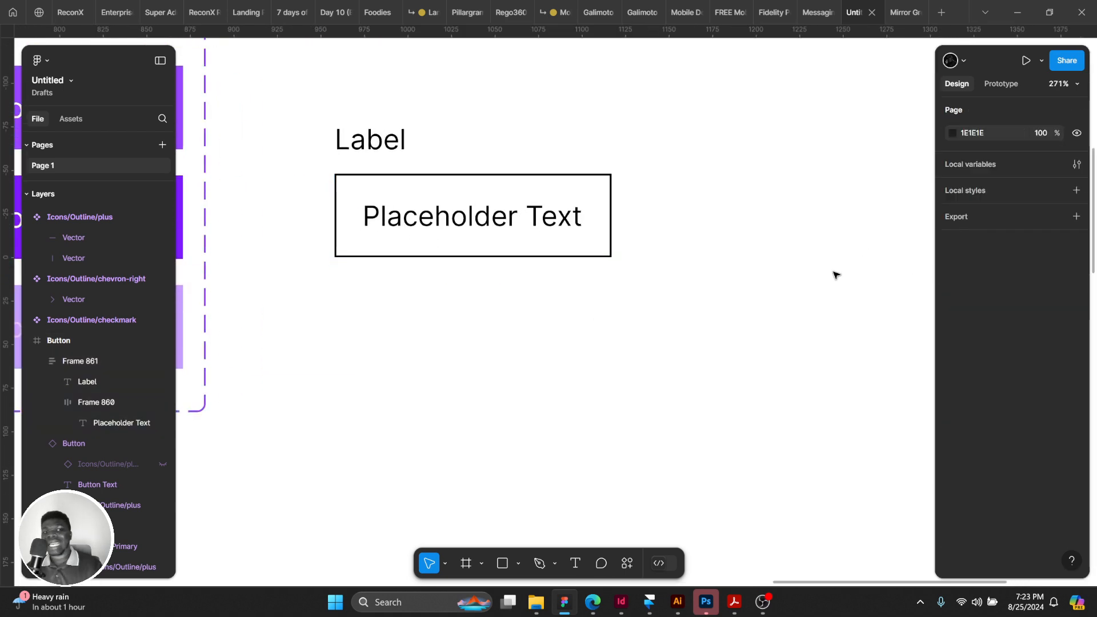
Try widening the placeholder box to 170 and its outer frame as well, undoing both resizes.
click(431, 194)
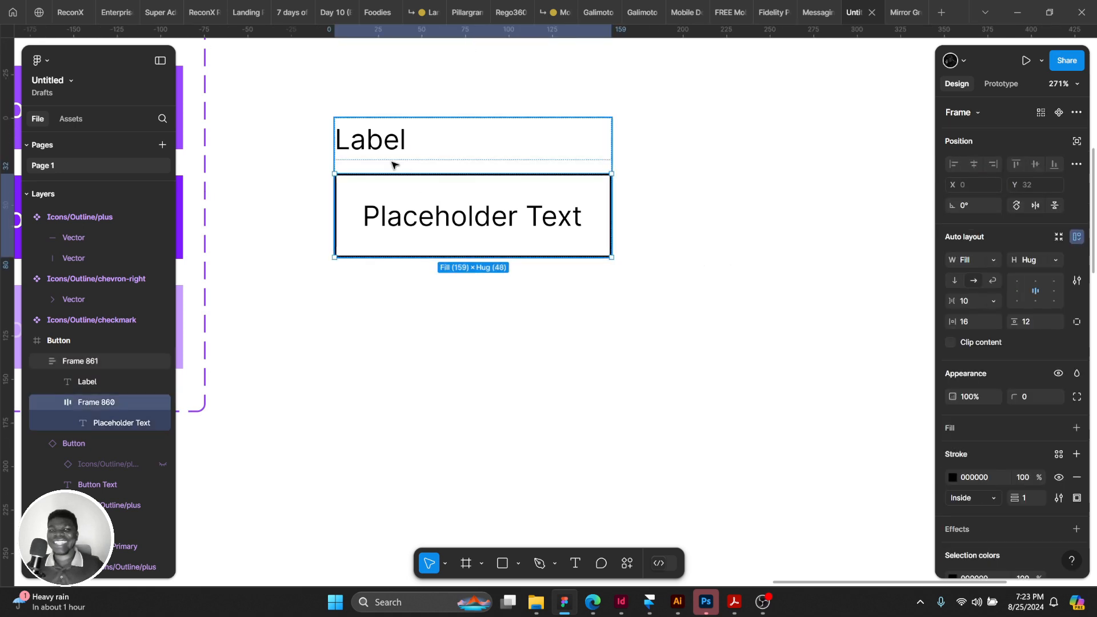
scroll(600, 263, up, 2)
scroll(599, 263, right, 1)
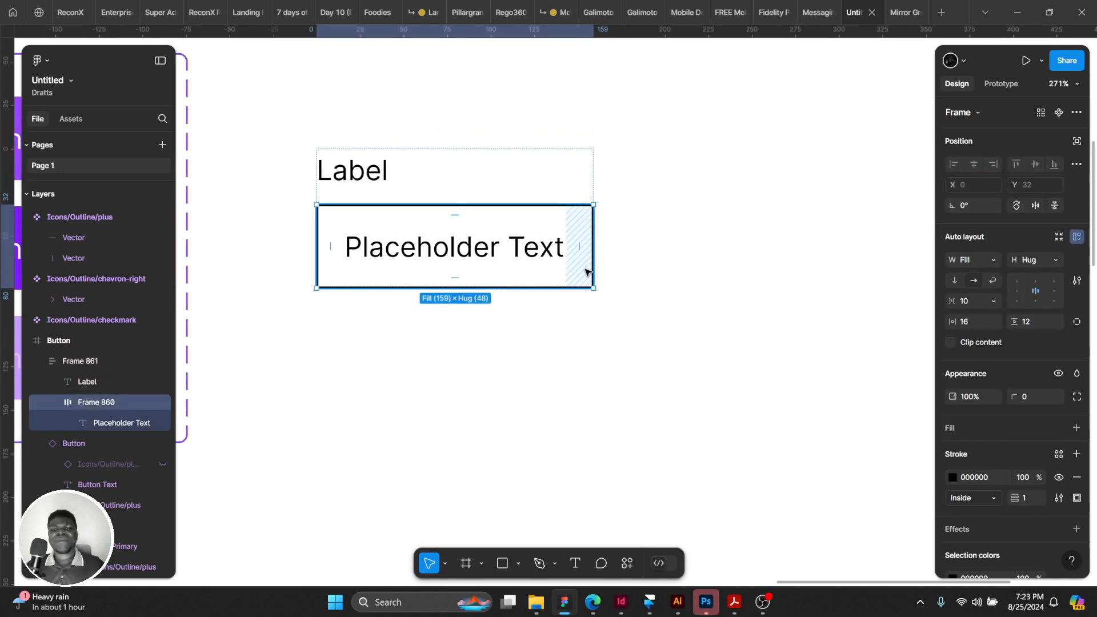
drag(594, 257, 613, 258)
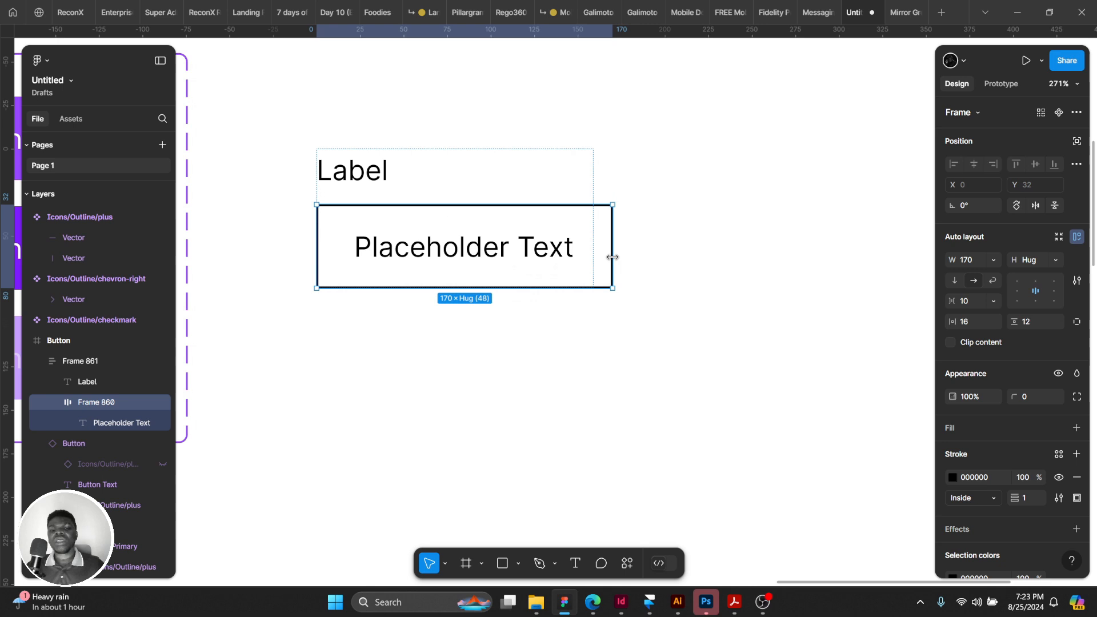
key(ctrl+z)
click(576, 197)
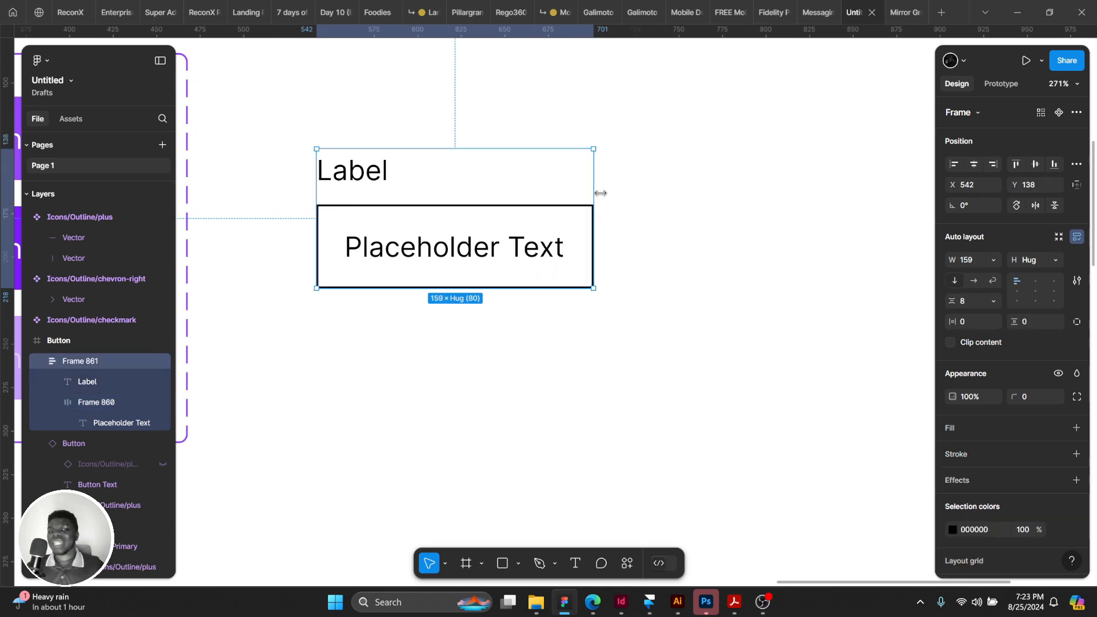
drag(600, 193, 757, 209)
key(ctrl+z)
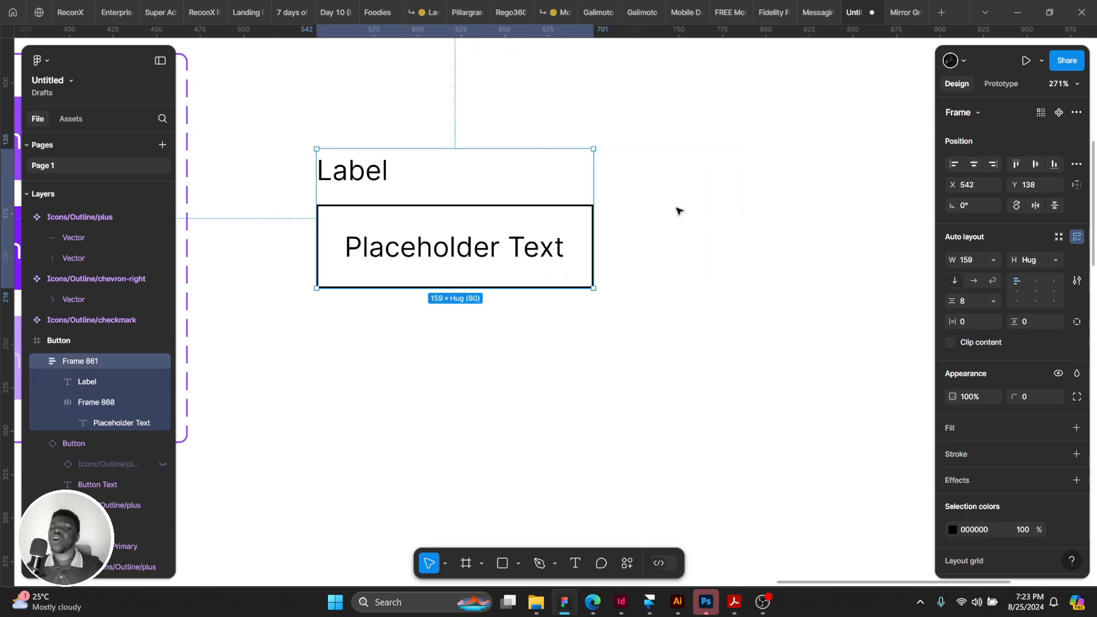
Align the placeholder box's content to the middle left, and test the alignment with a trial widening that is undone.
click(519, 262)
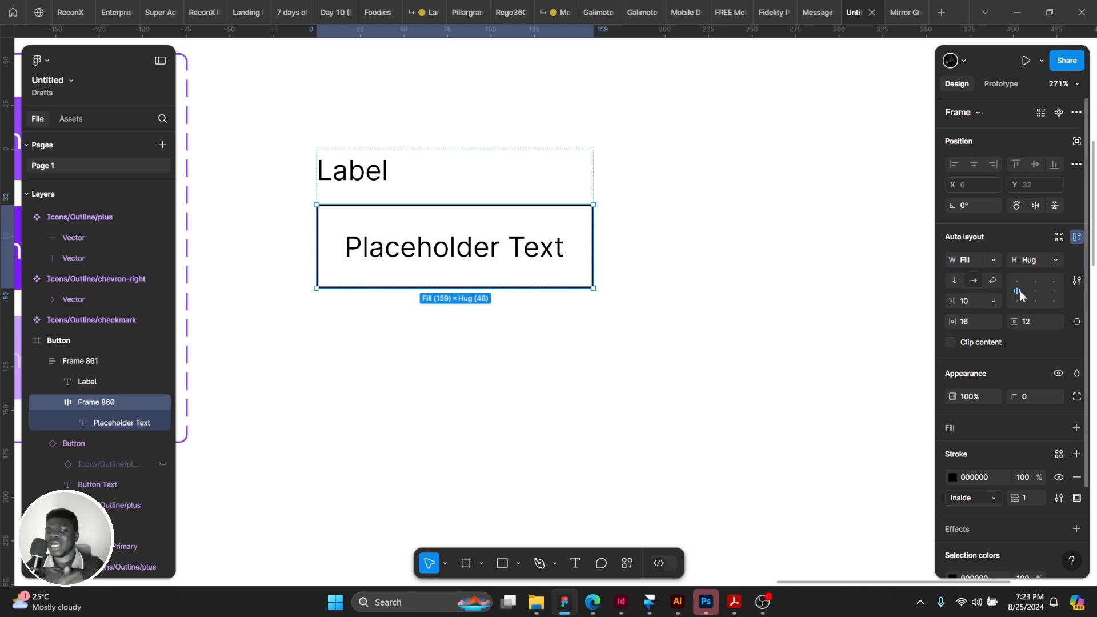
click(624, 257)
click(592, 246)
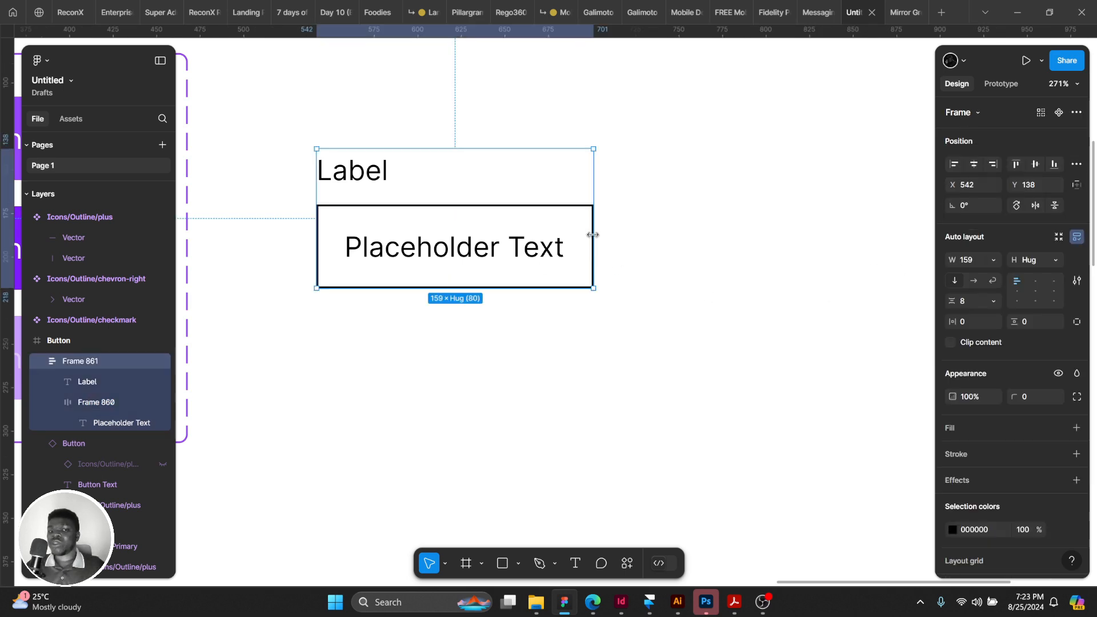
click(592, 246)
drag(592, 246, 744, 246)
key(ctrl+z)
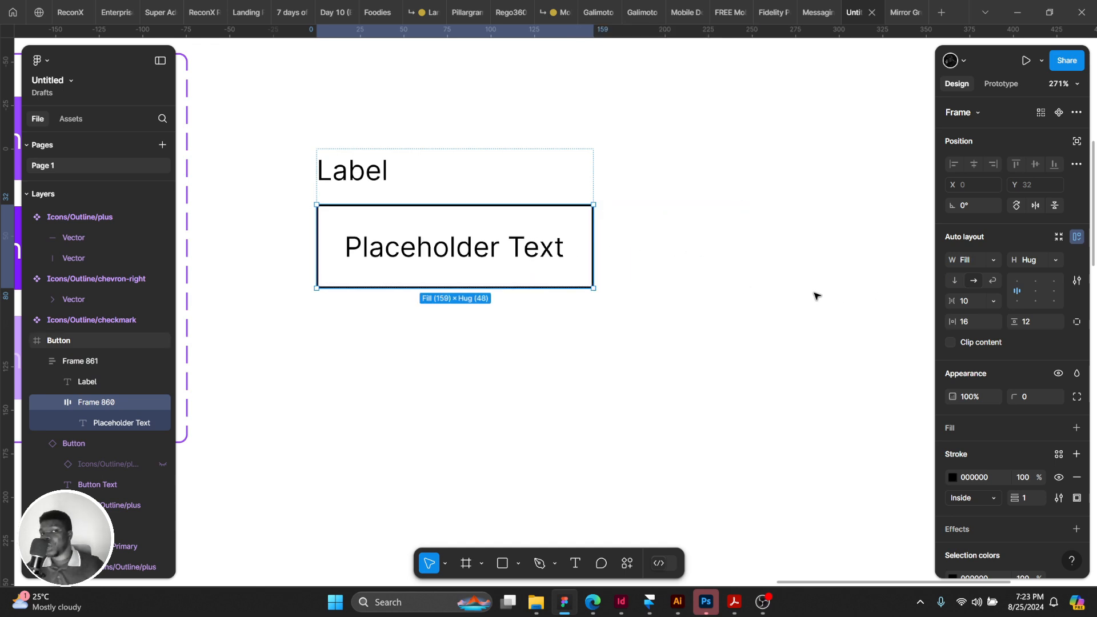
Try resizing the outer frame that holds the Label and placeholder box twice, undoing each resize.
click(817, 296)
click(511, 180)
drag(593, 199, 742, 180)
key(ctrl+z)
drag(593, 183, 607, 160)
key(ctrl+z)
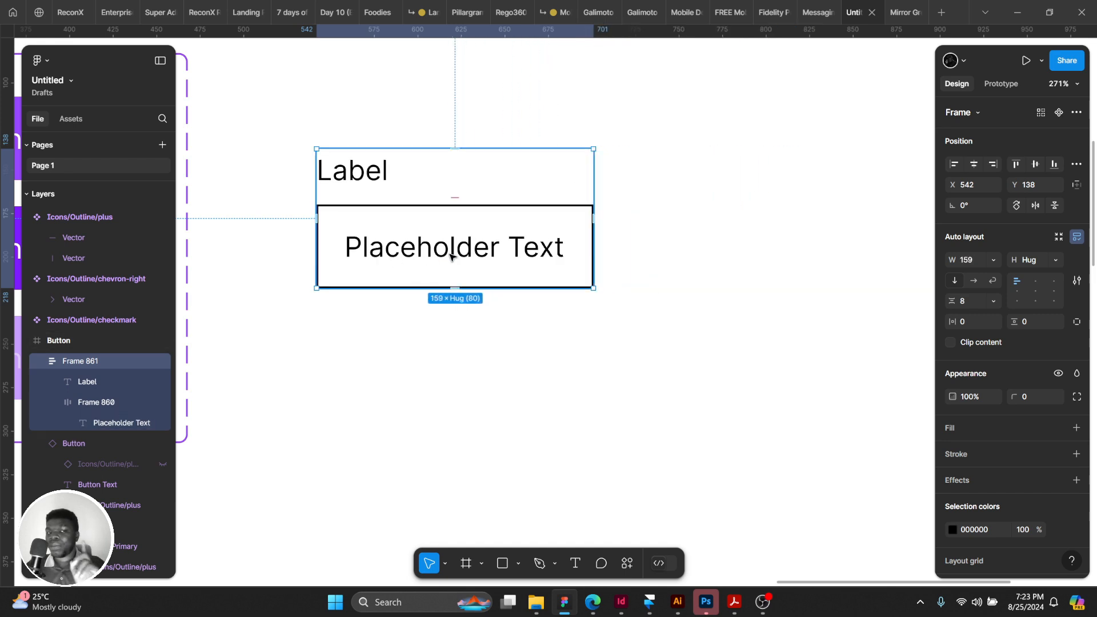
Examine how the outer frame nests the Label, the placeholder box and its text, and compare it with the button variants.
click(392, 251)
click(89, 363)
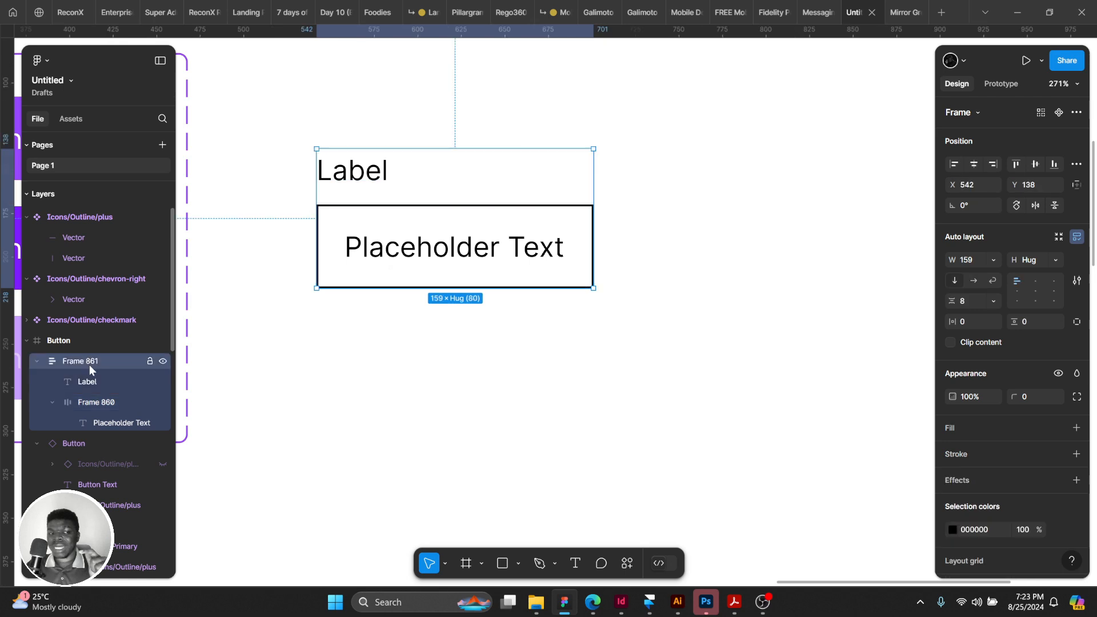
click(352, 173)
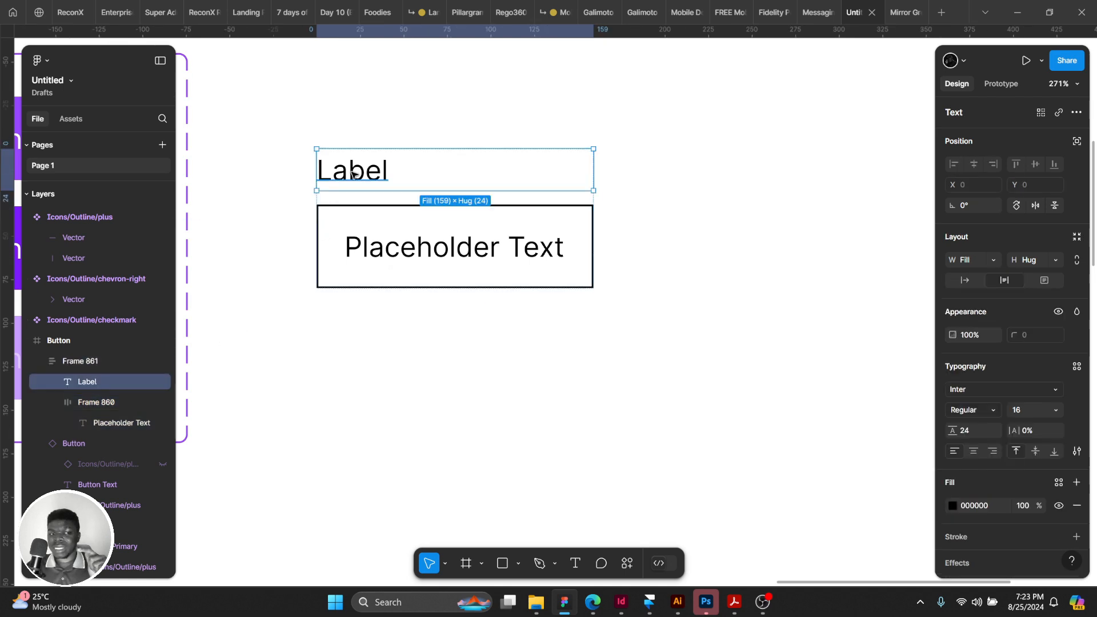
click(105, 399)
drag(285, 121, 674, 336)
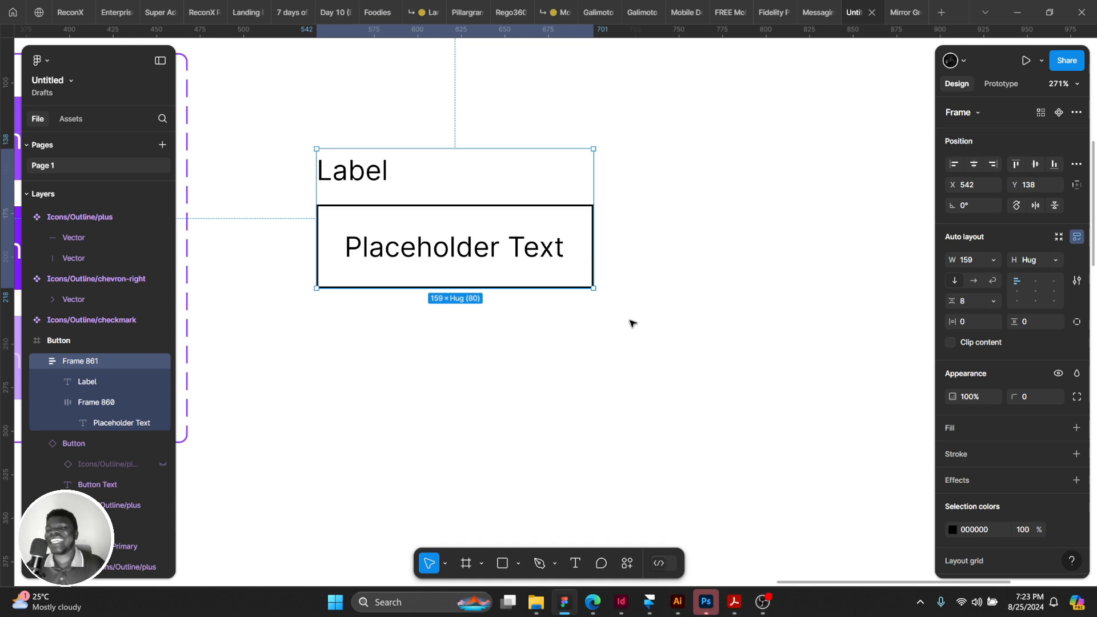
click(605, 311)
double_click(536, 264)
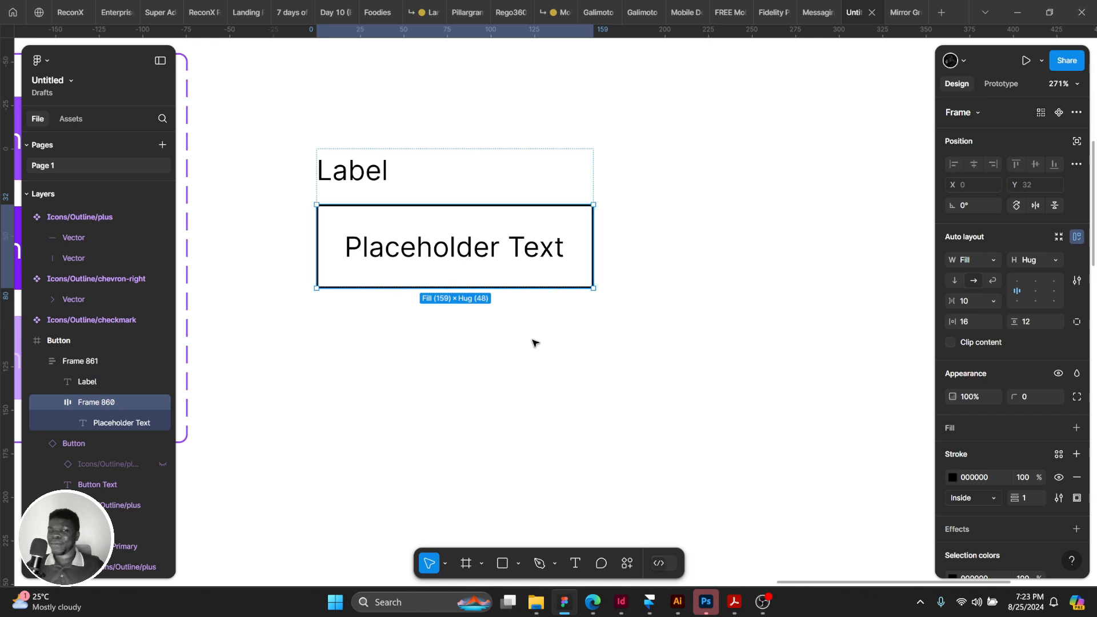
click(516, 325)
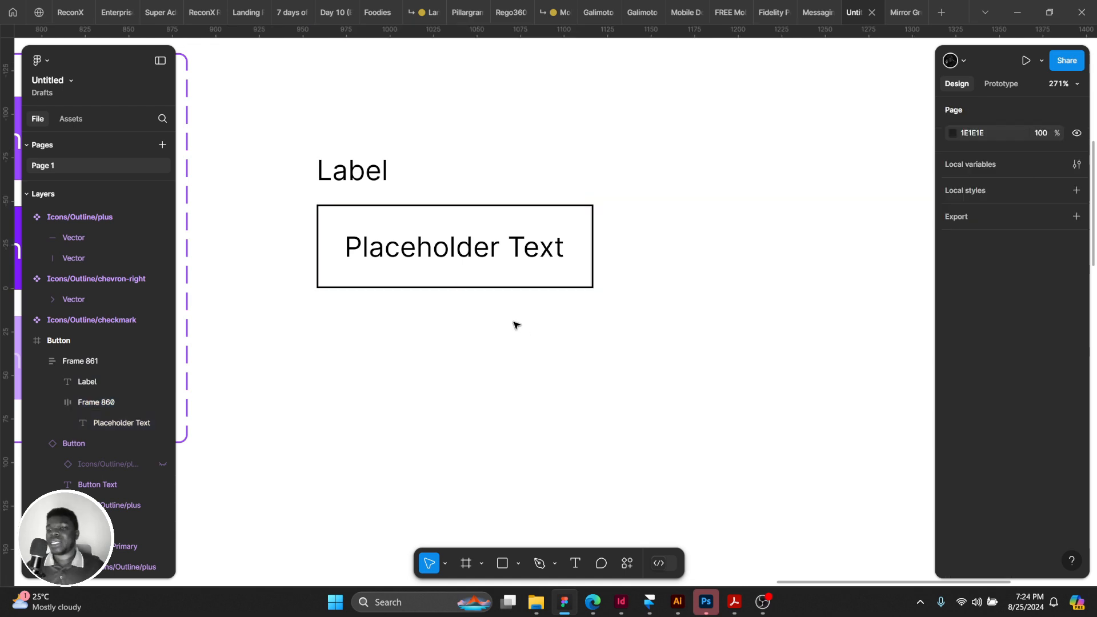
double_click(441, 257)
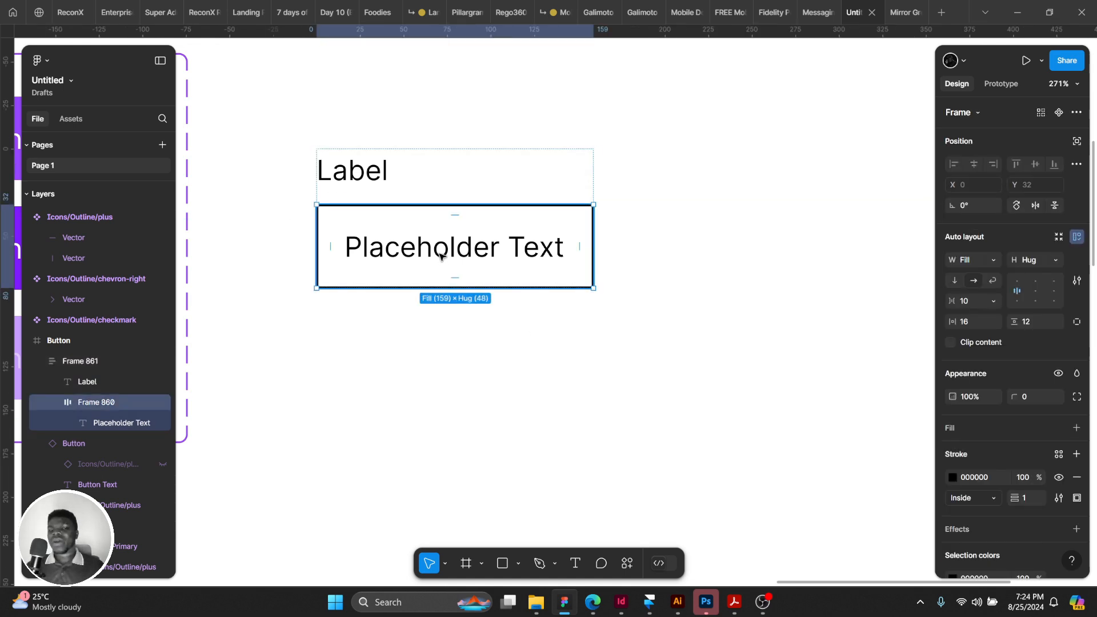
click(440, 256)
scroll(769, 286, left, 10)
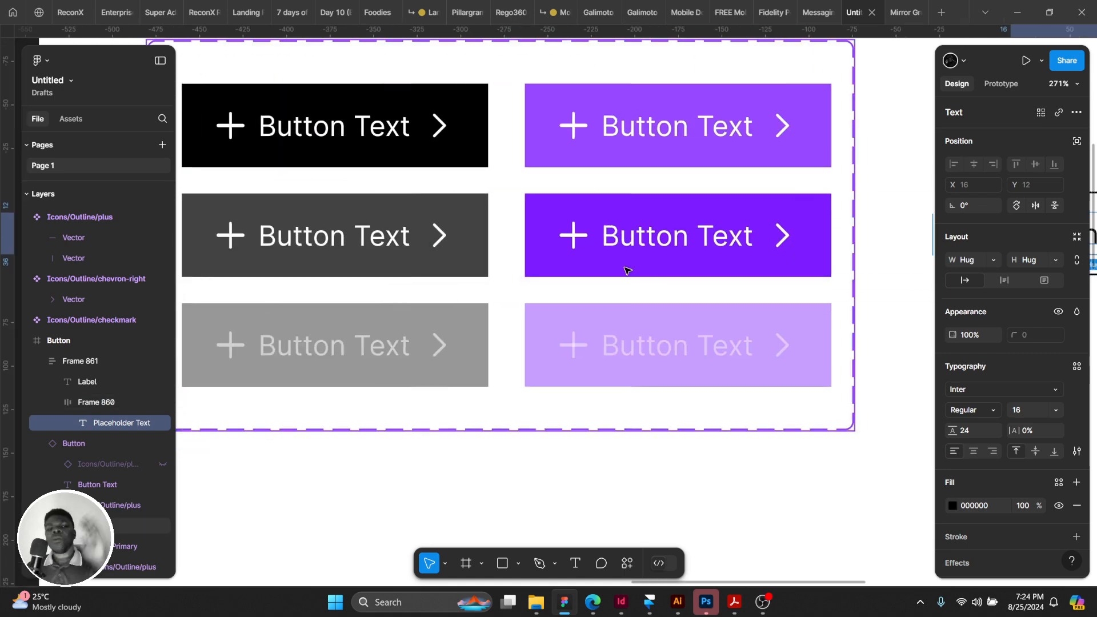
scroll(659, 223, right, 10)
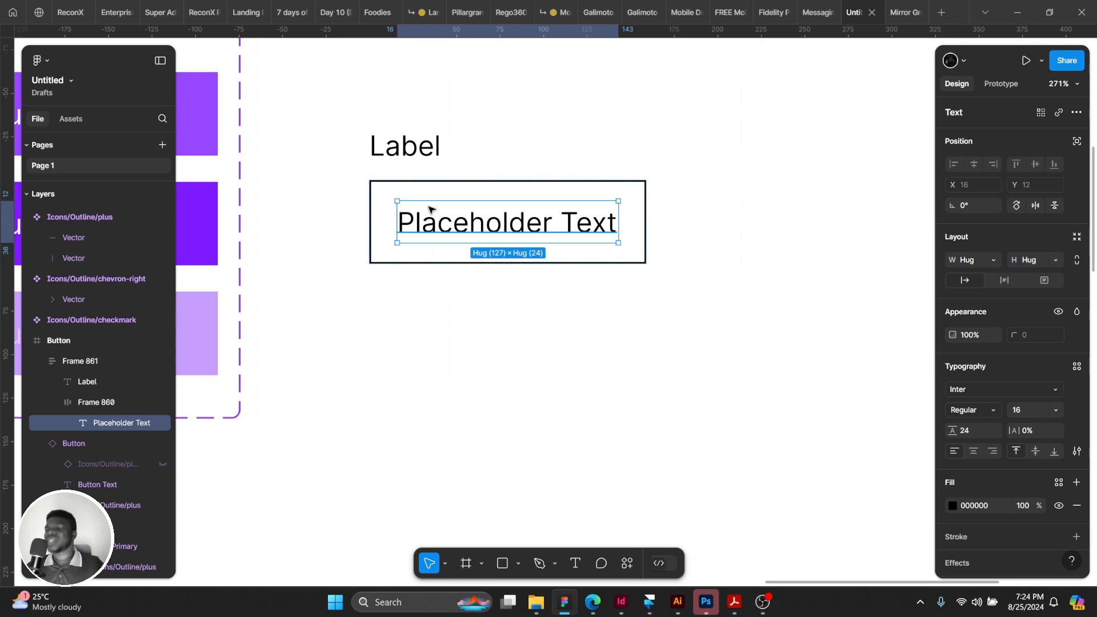
click(432, 298)
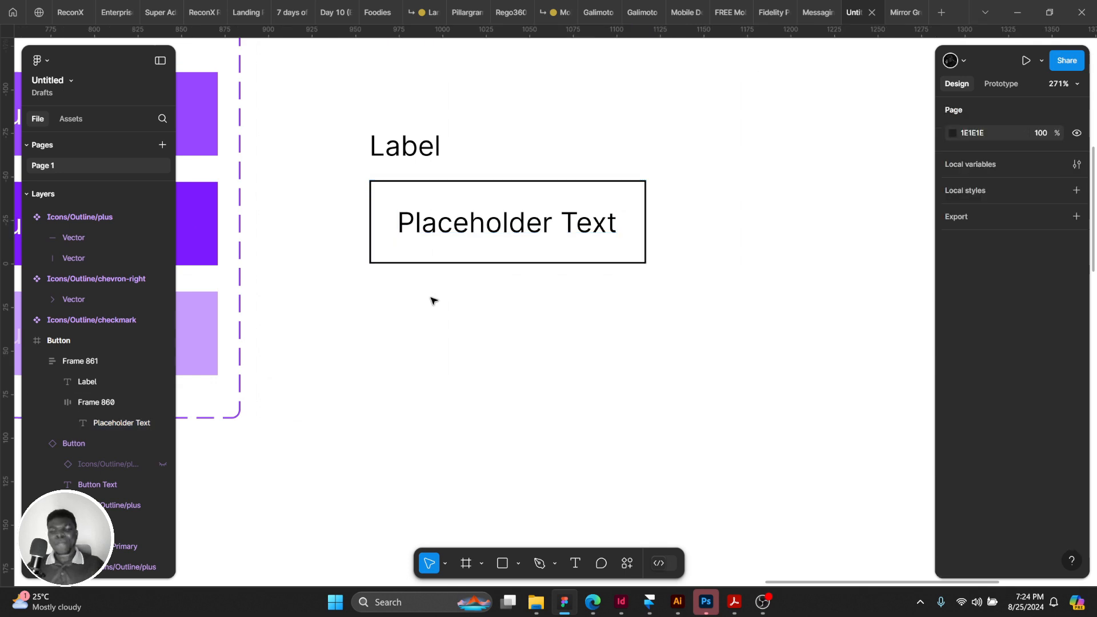
Run the Feather Icons plugin, search for "ema", insert the mail icon onto the canvas, and close the plugin.
key(ctrl+k)
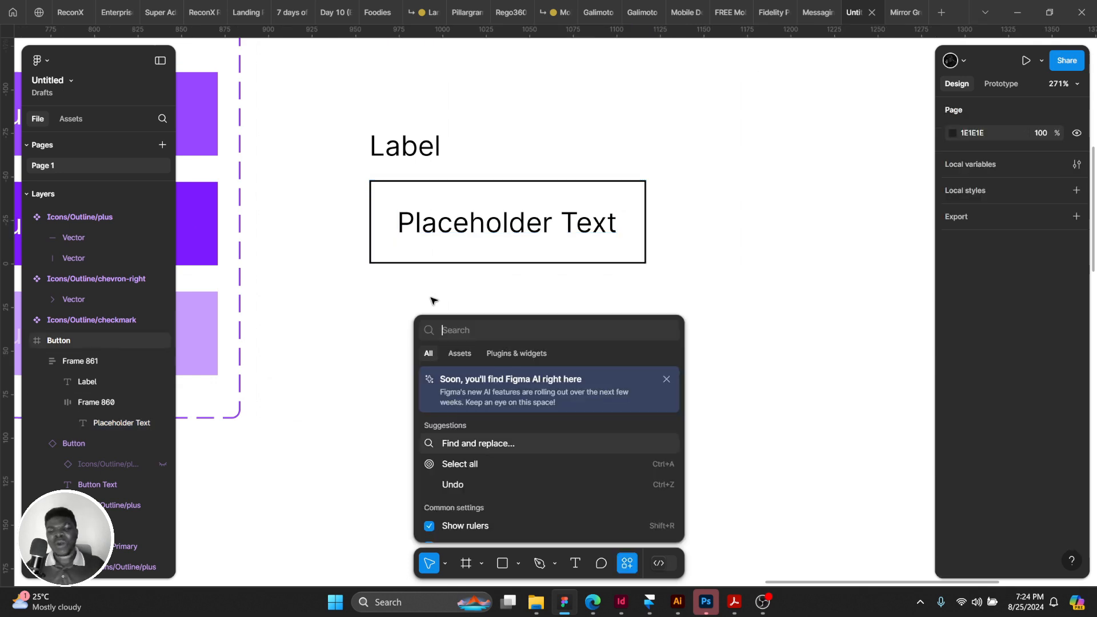
text(fea)
key(Return)
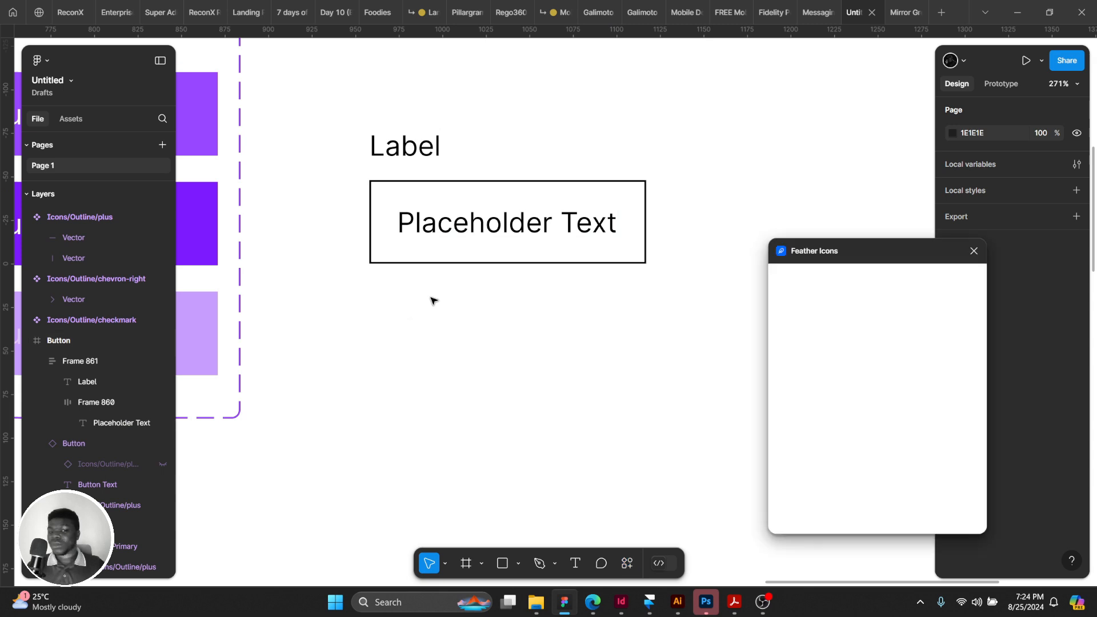
text(ema)
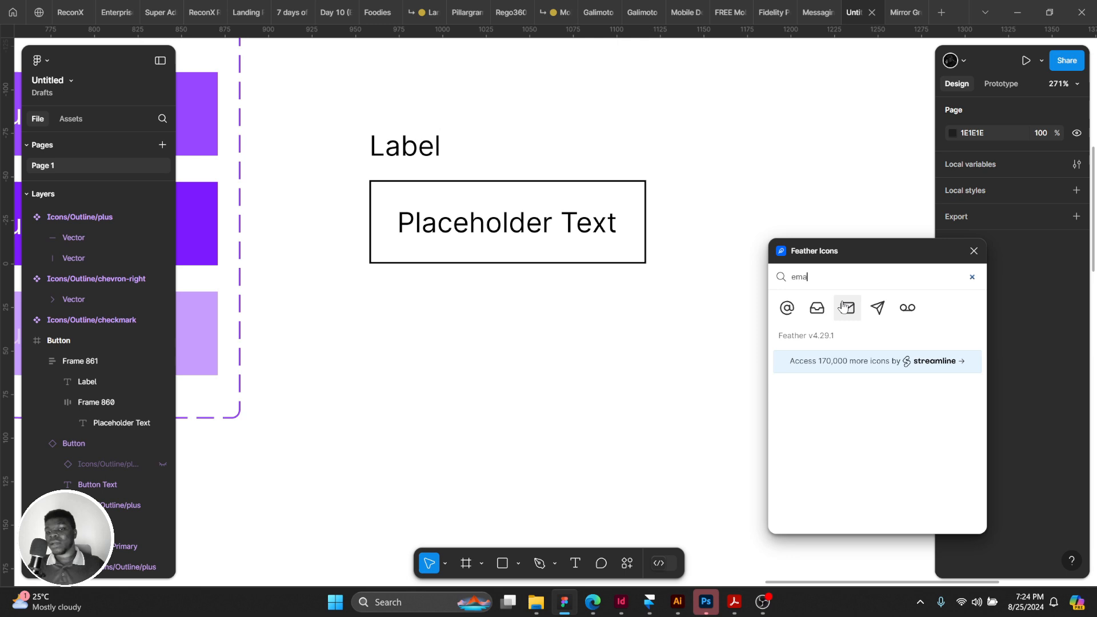
click(846, 307)
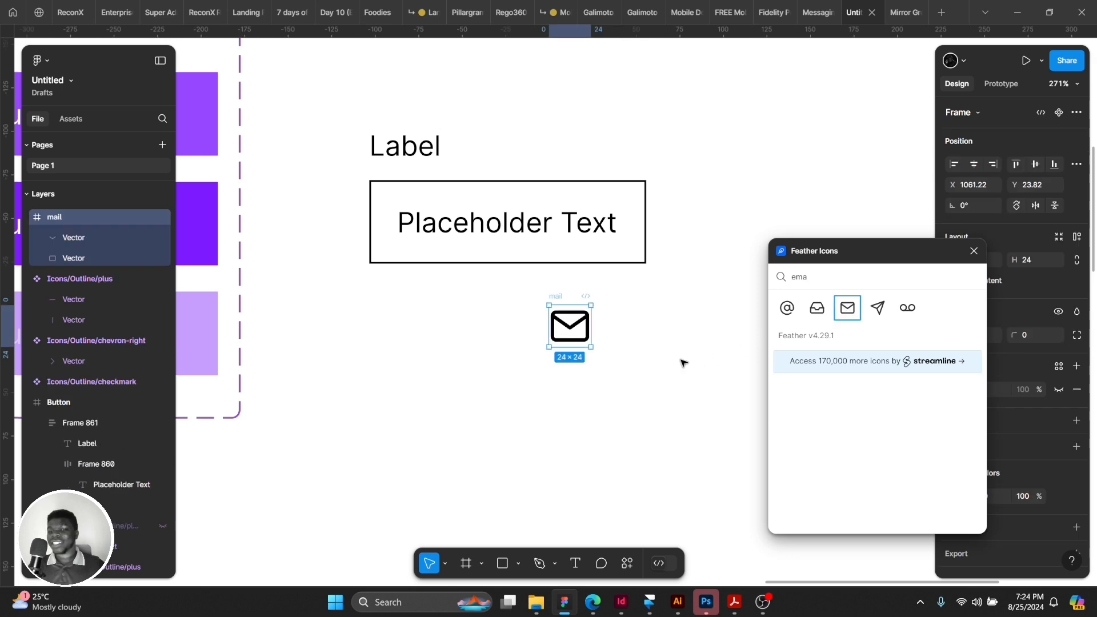
click(974, 252)
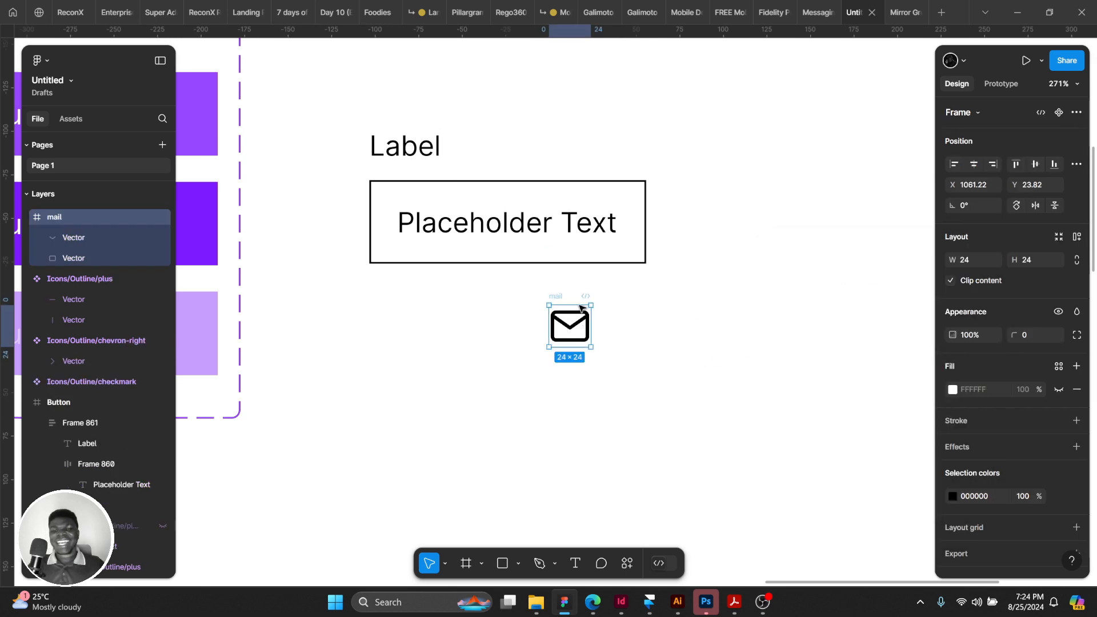
Move the mail icon to X 1187, Y -103 and turn it into a component named Icons/Outline/mail.
drag(581, 309, 802, 107)
key(ctrl+alt+k)
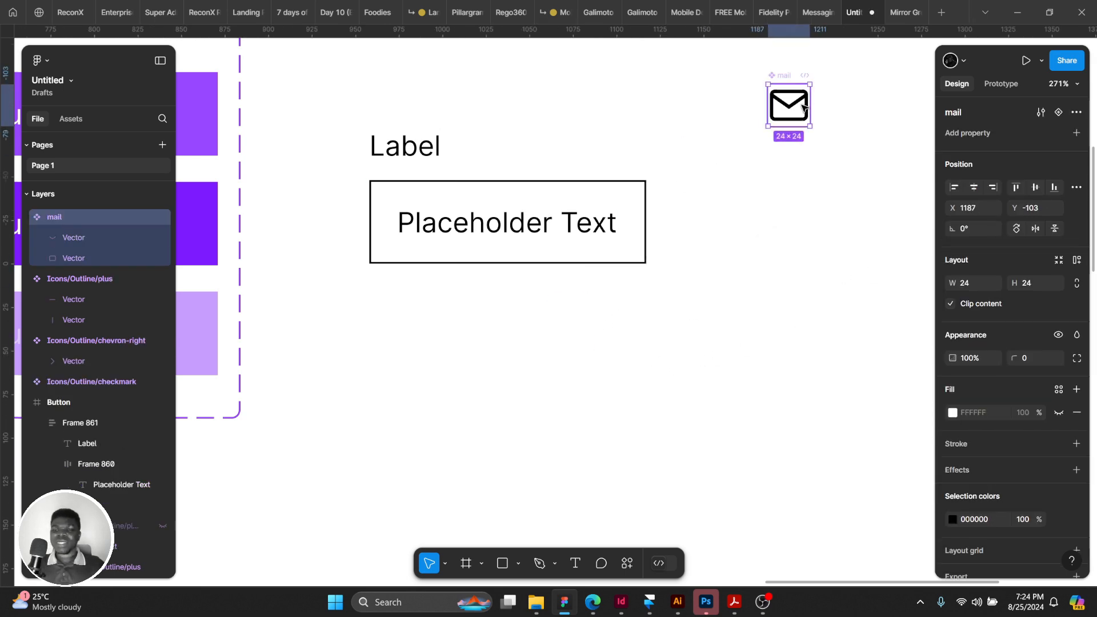
double_click(775, 75)
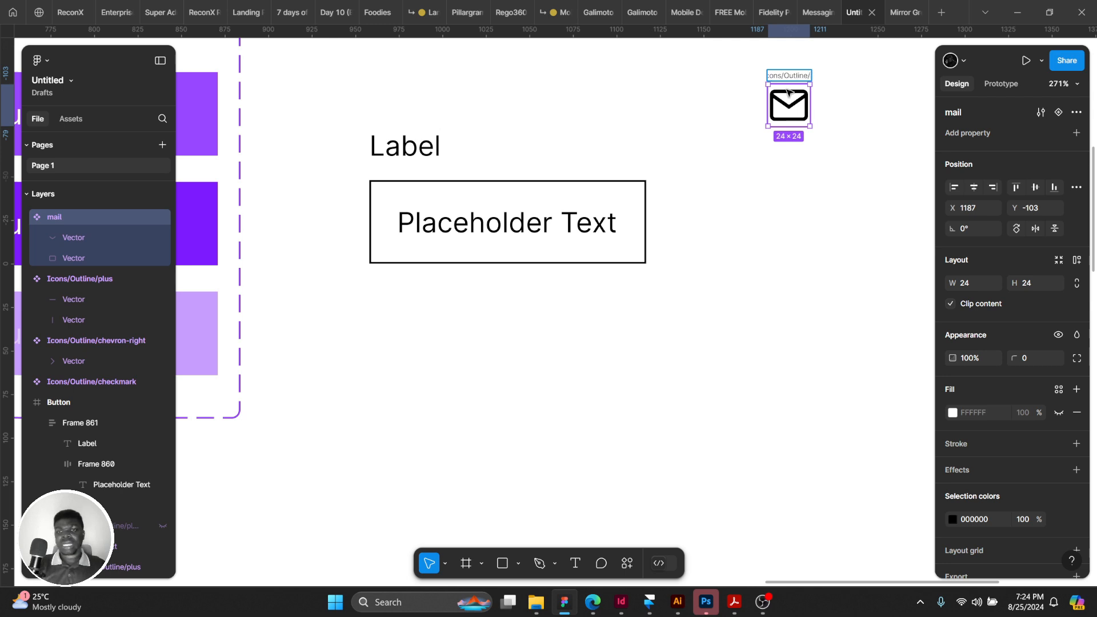
key(Return)
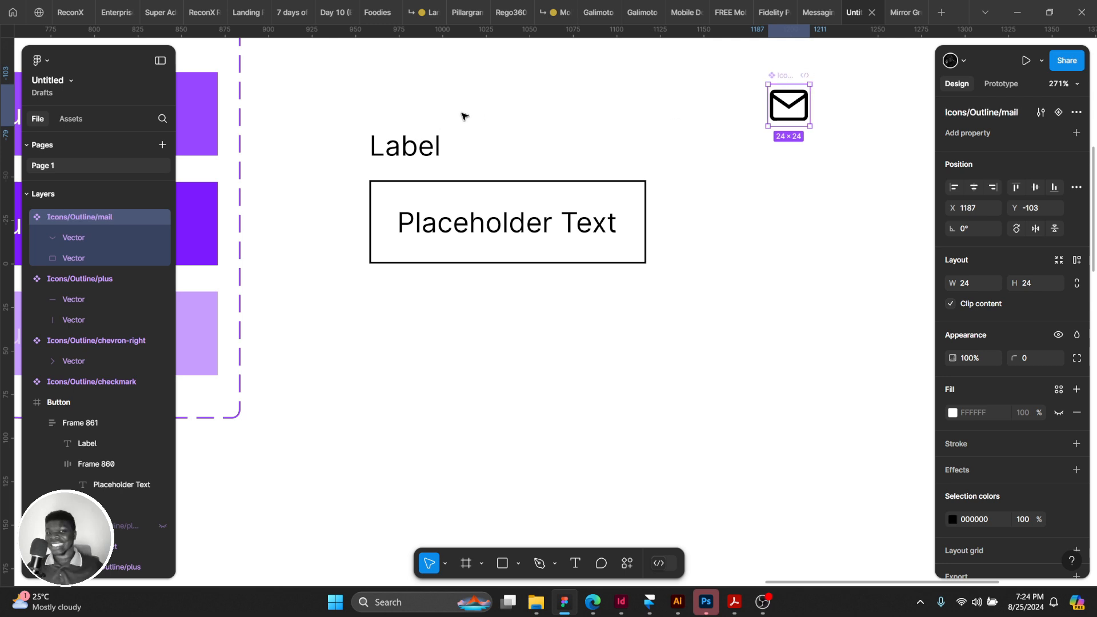
Try placing a mail icon instance before the placeholder text and setting the bordered box's width to Hug contents.
drag(788, 105, 401, 226)
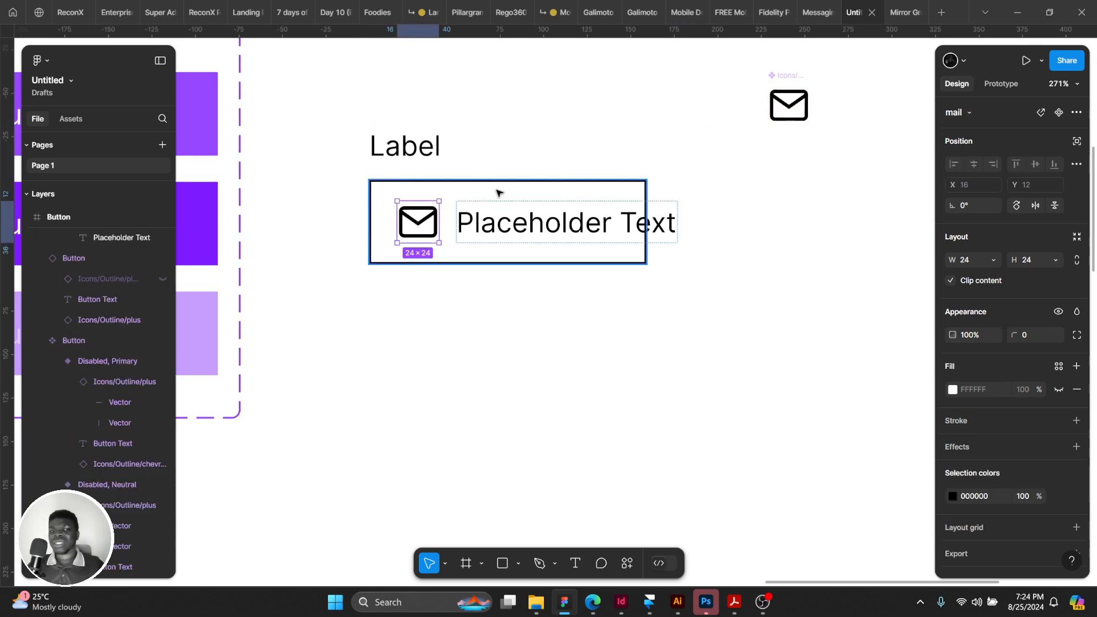
click(593, 193)
click(991, 262)
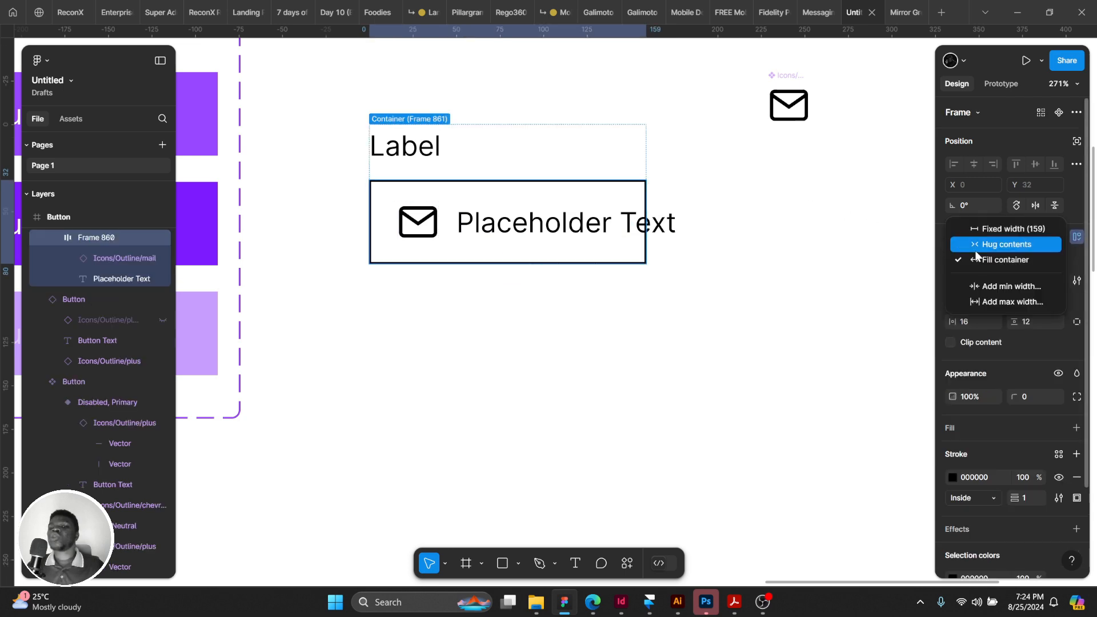
click(977, 256)
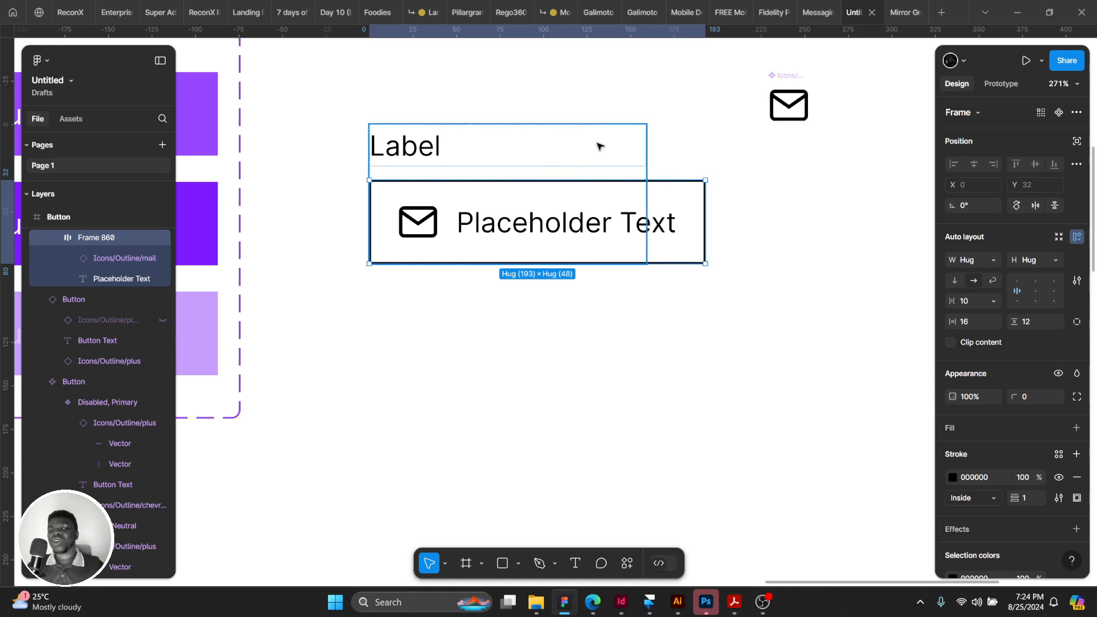
Set the width of the outer frame holding the Label and placeholder box to Hug contents.
shift+click(619, 164)
key(shift+a)
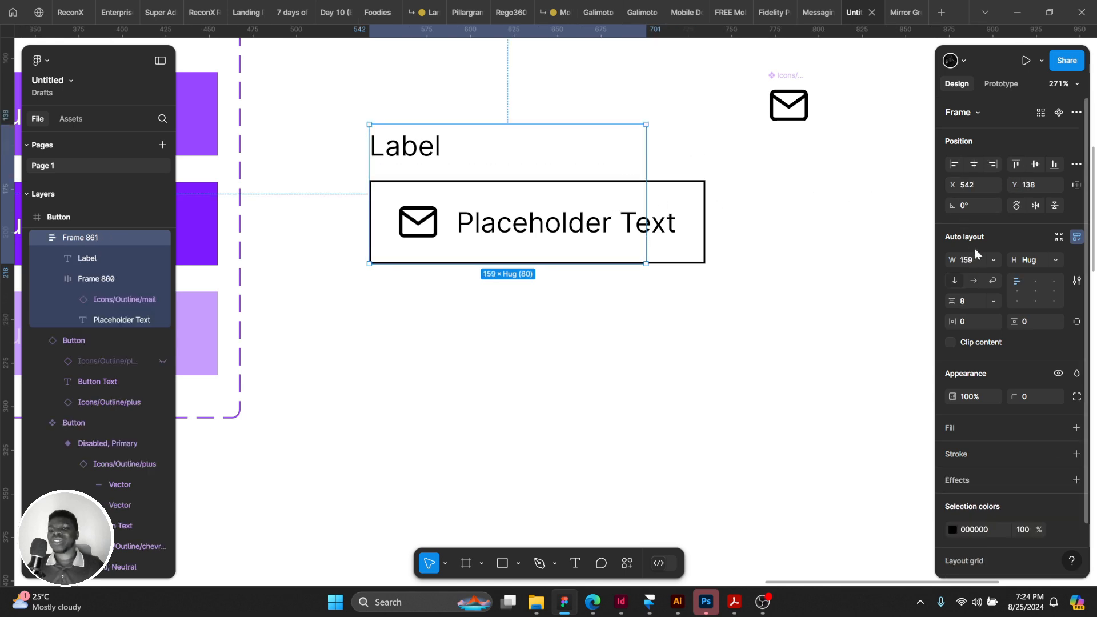
click(993, 258)
click(1000, 274)
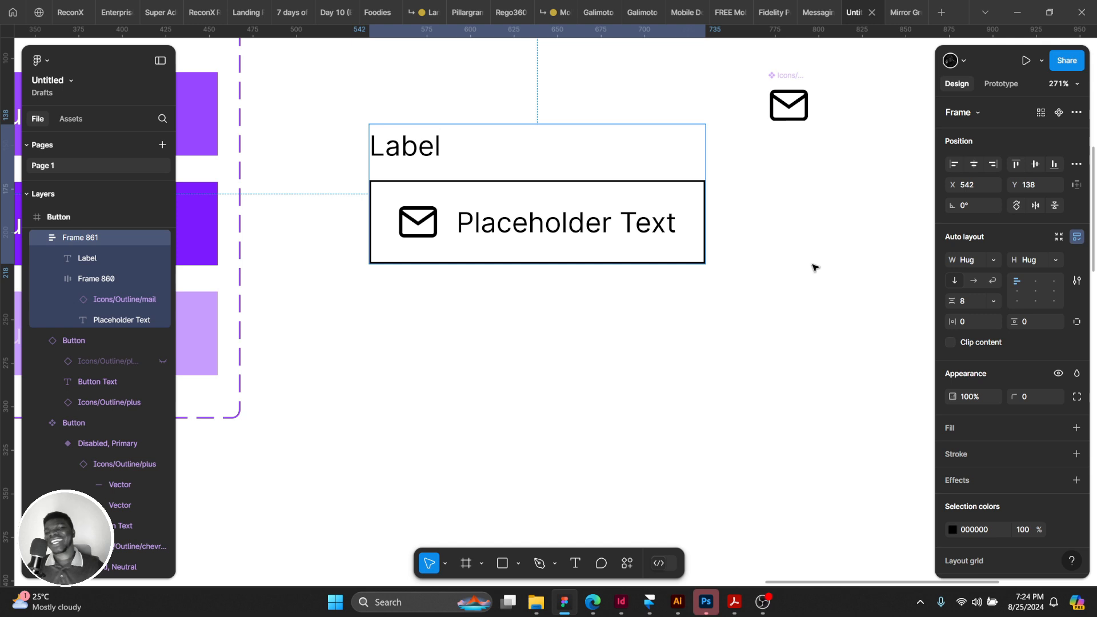
click(814, 268)
click(703, 171)
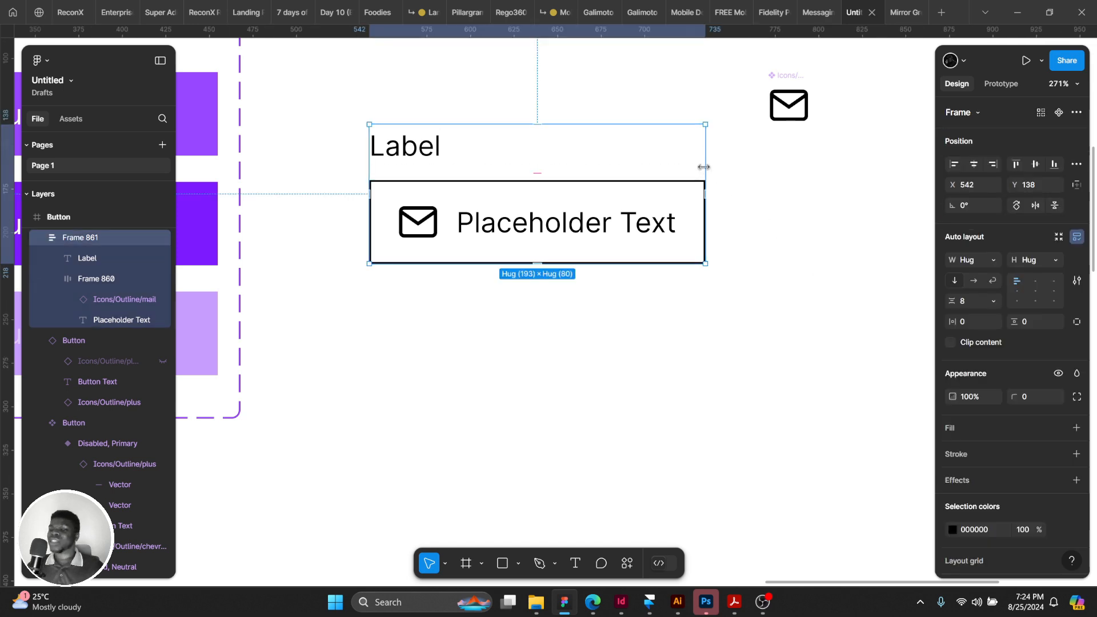
Set the bordered placeholder box's width to Fill container.
click(678, 207)
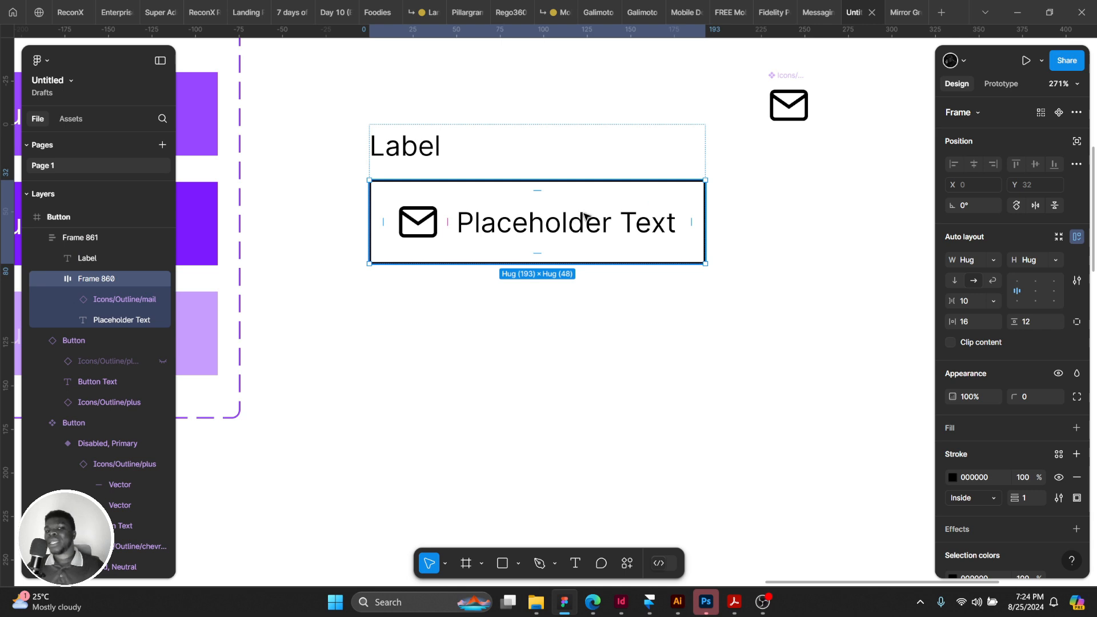
click(971, 260)
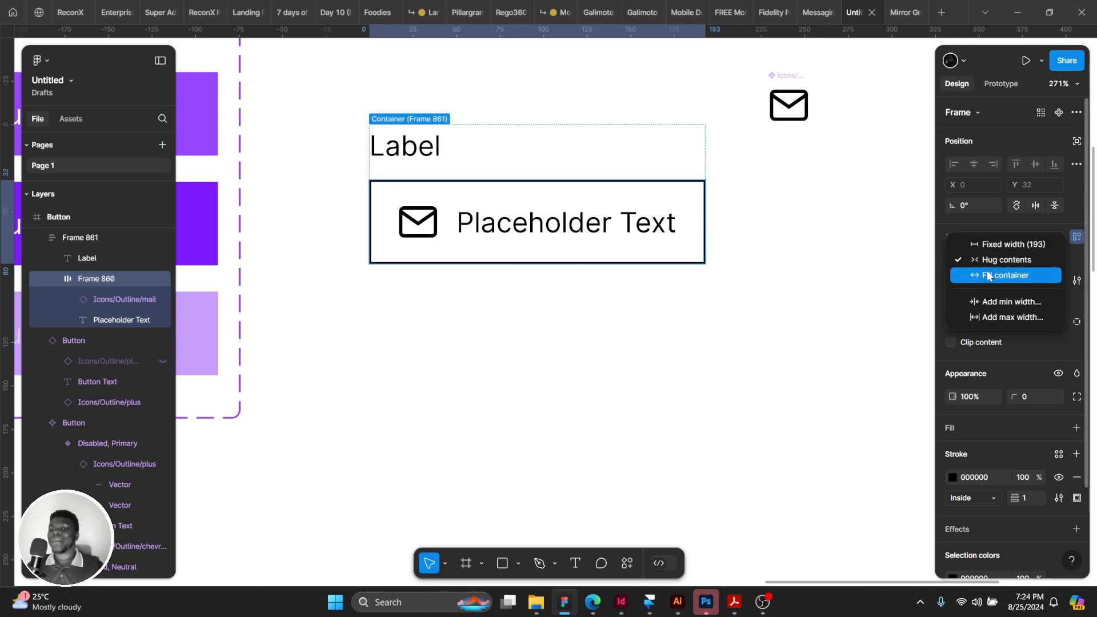
click(965, 277)
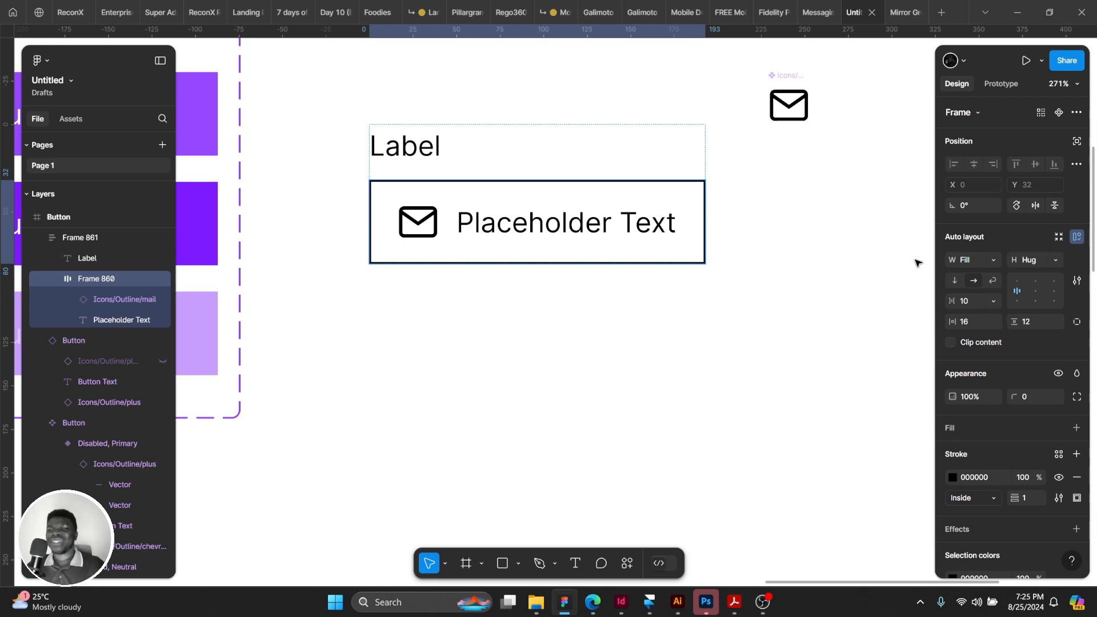
Undo the width-mode changes to the placeholder box and outer frame, and try widening the outer frame to about 228, undoing that too.
key(ctrl+z)
key(ctrl+z)
key(ctrl+z)
key(ctrl+z)
key(ctrl+z)
key(ctrl+z)
key(ctrl+z)
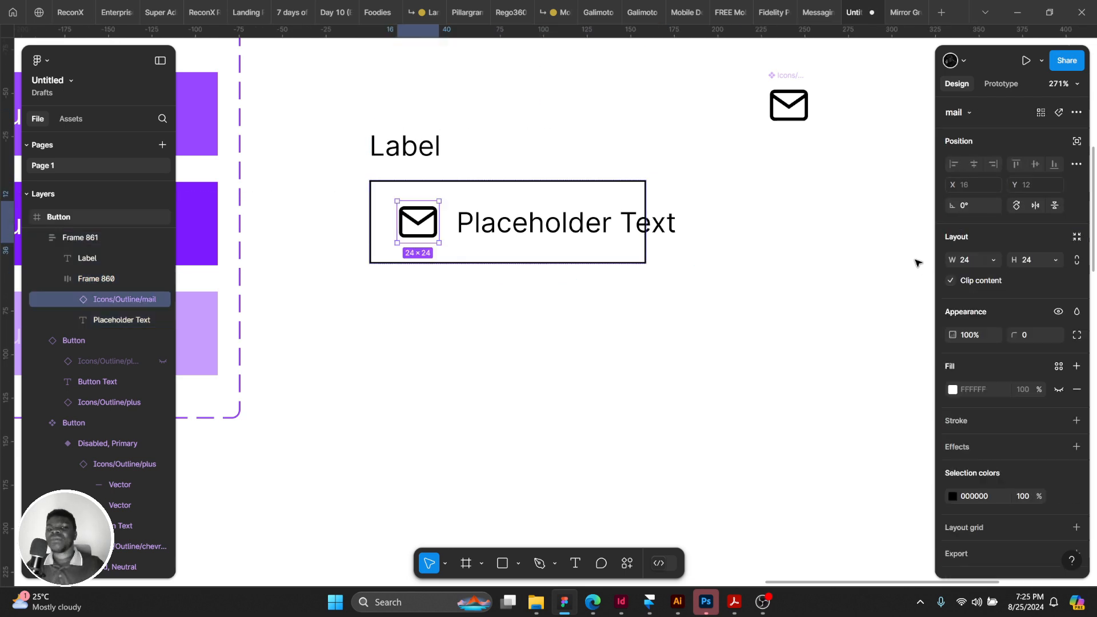
key(ctrl+z)
key(ctrl+z)
key(ctrl+z)
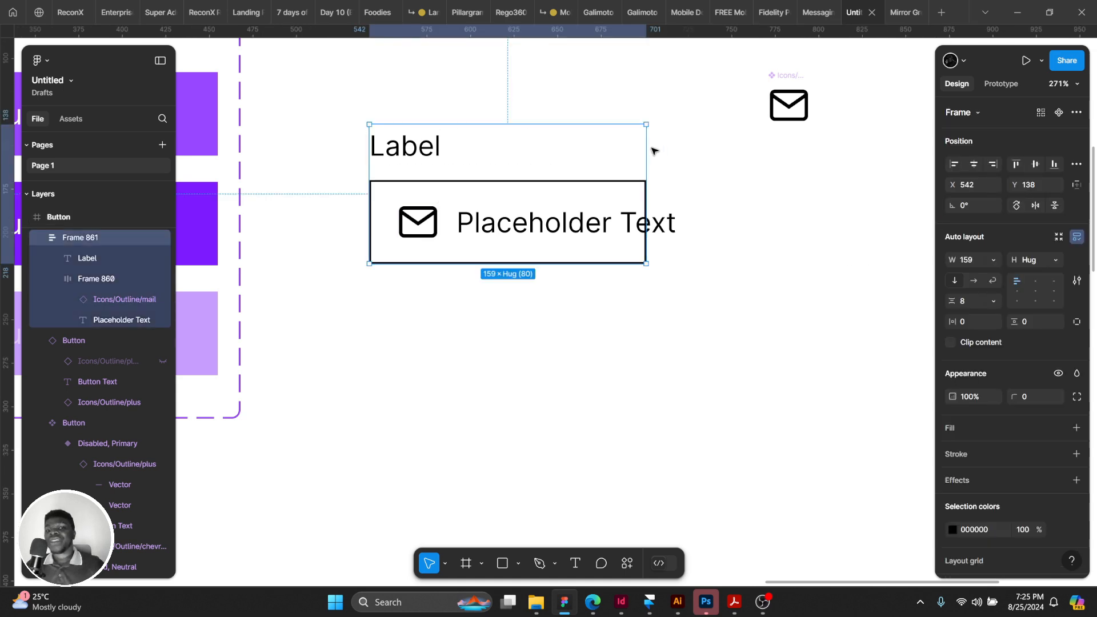
drag(643, 142, 766, 142)
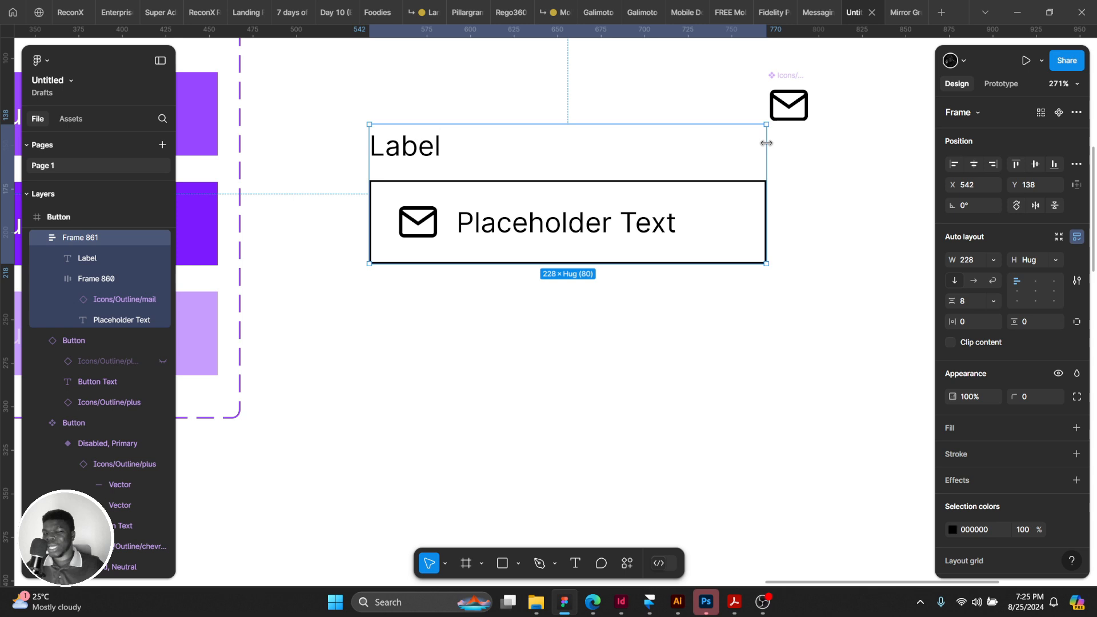
key(ctrl+z)
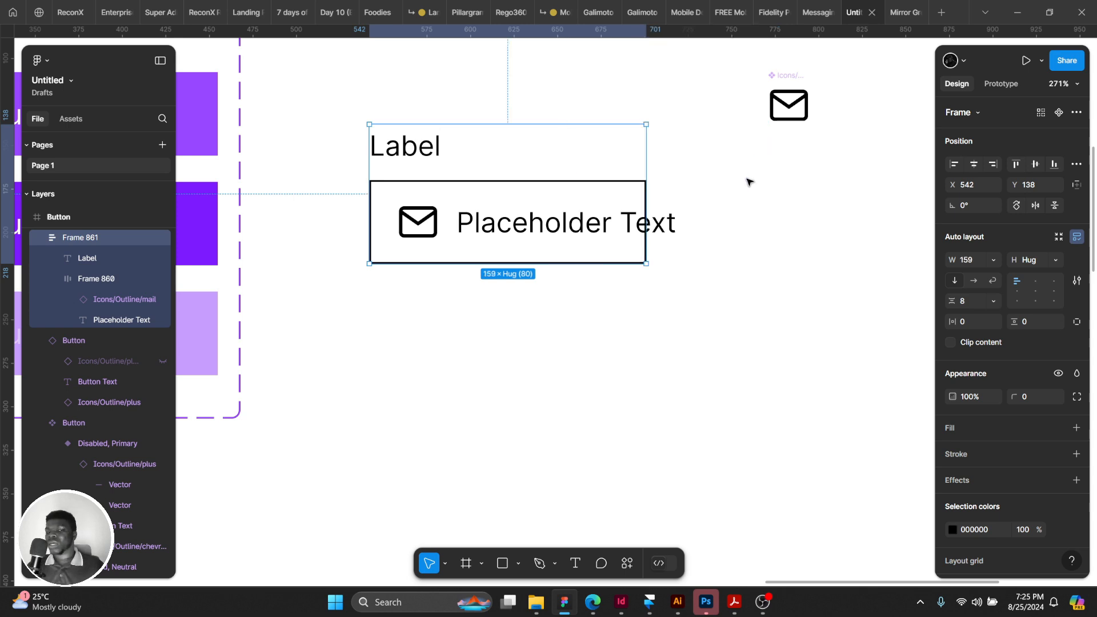
Set the bordered box around the mail icon and placeholder text to Hug contents in width.
click(564, 218)
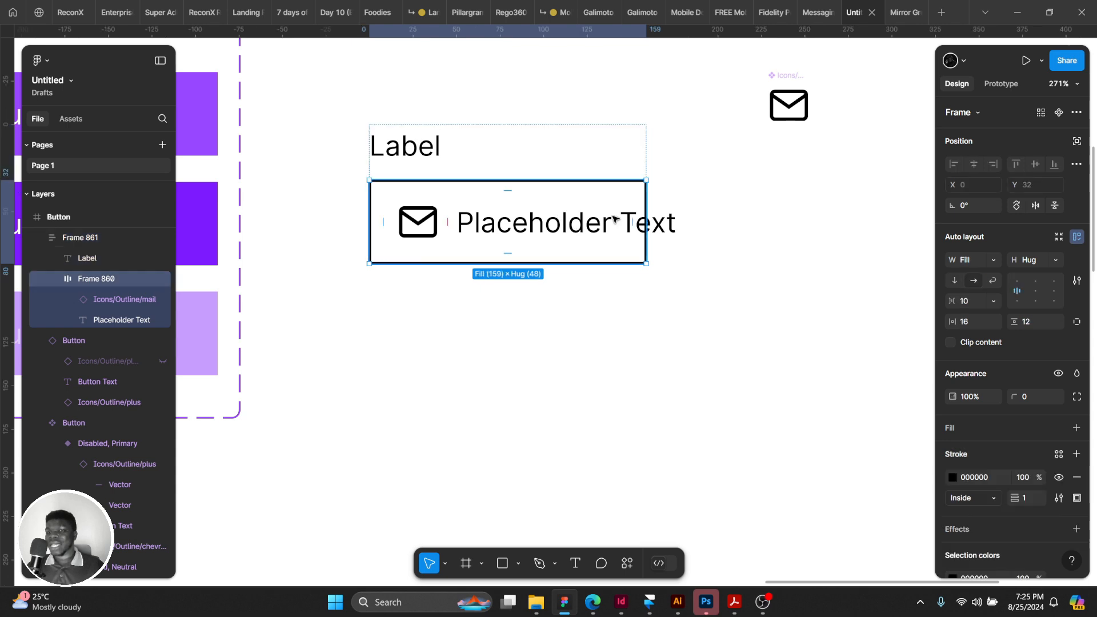
click(992, 260)
click(989, 246)
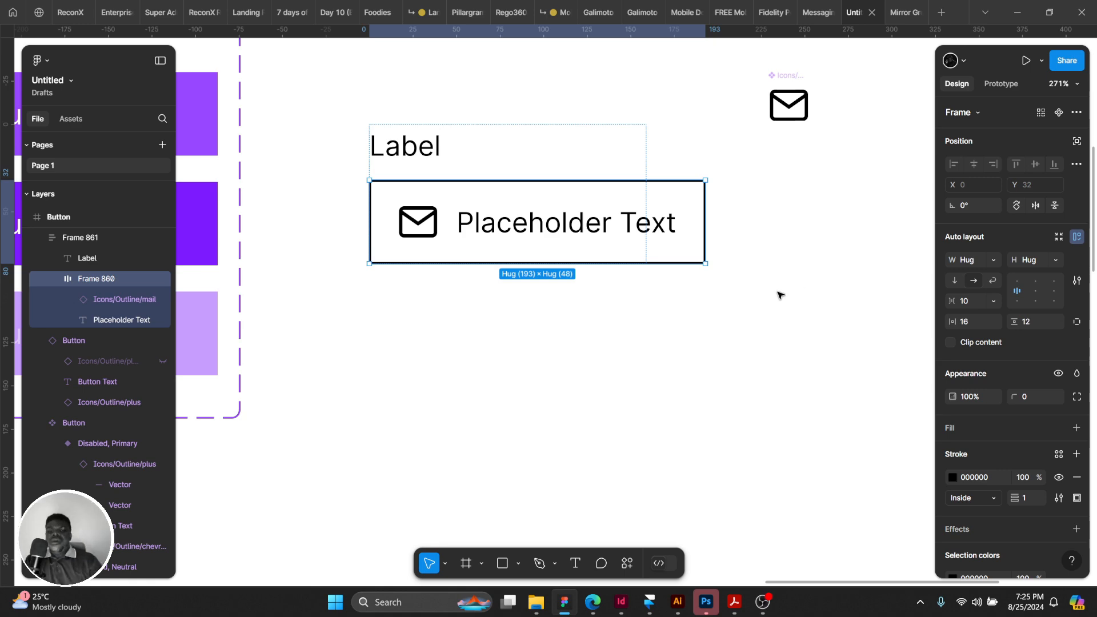
click(762, 601)
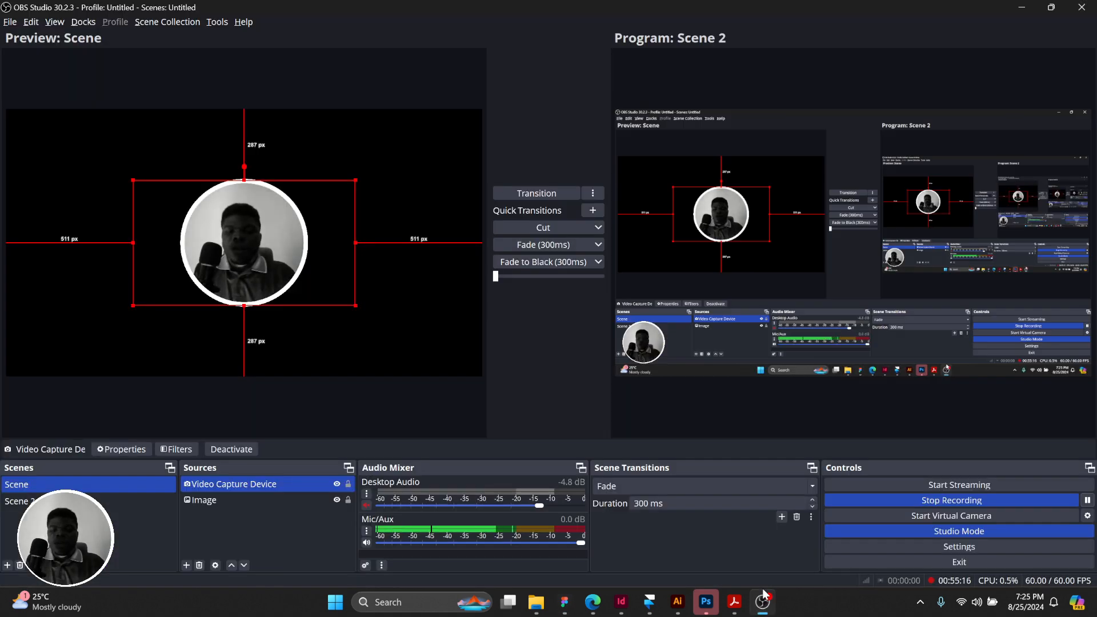
click(1016, 6)
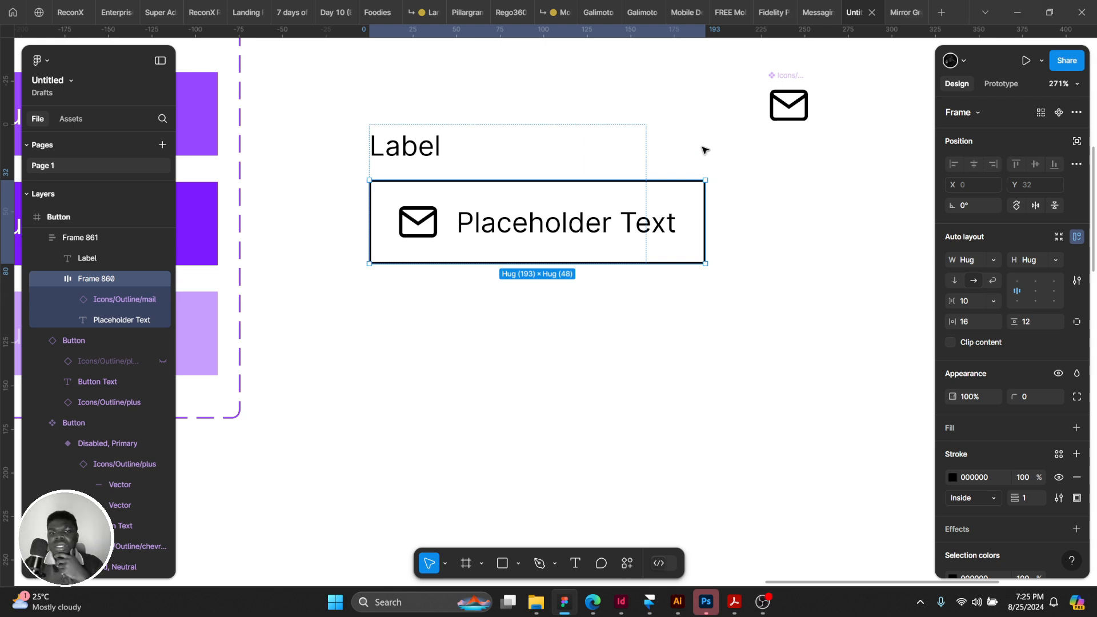
Move the mail component to X 1225, Y -102, and set the outer frame's width to Hug contents.
click(788, 105)
scroll(685, 154, left, 2)
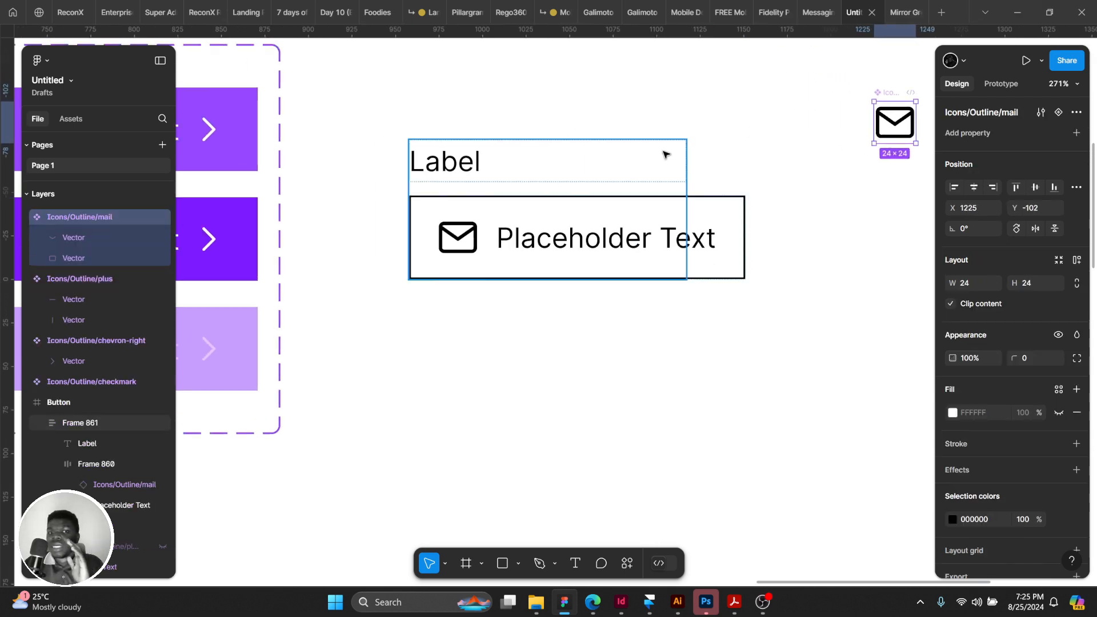
click(663, 155)
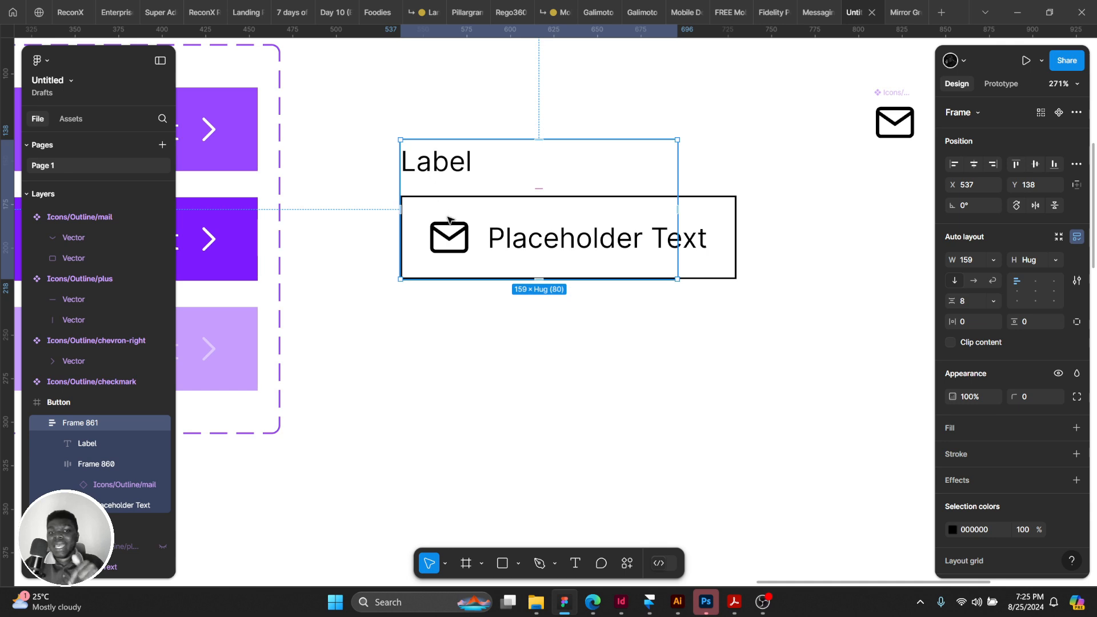
click(993, 260)
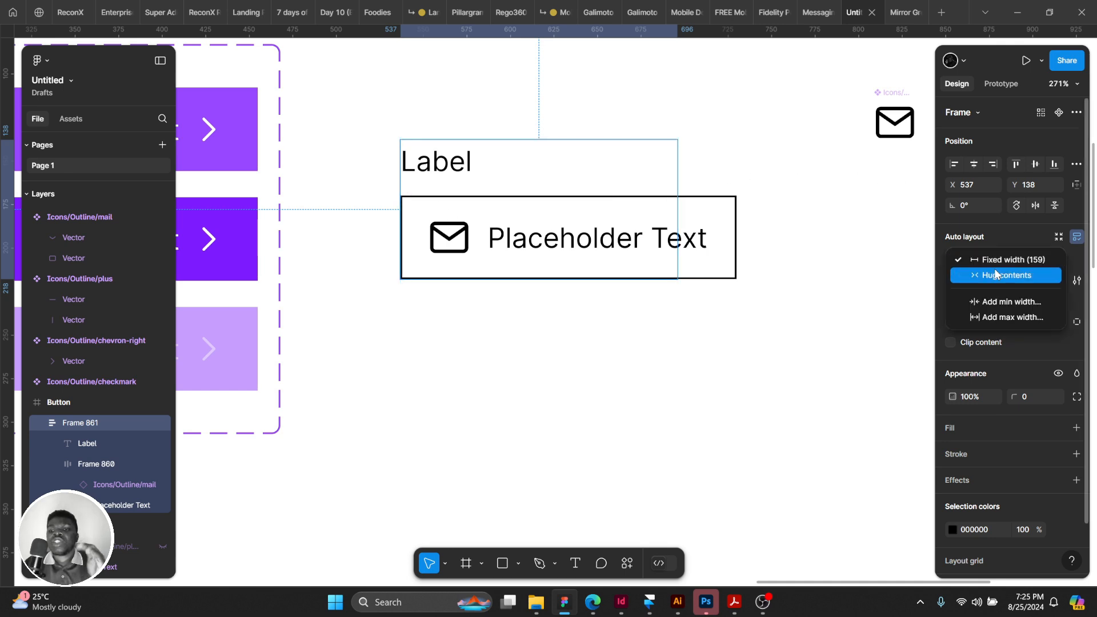
click(997, 273)
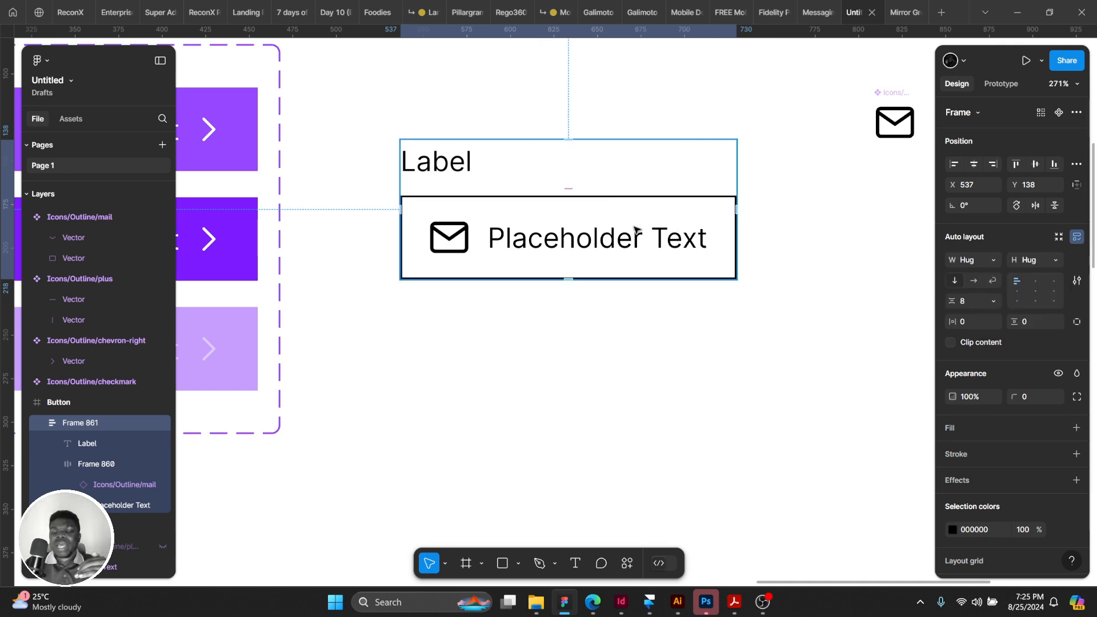
Make the bordered placeholder box fill its container's width.
click(707, 238)
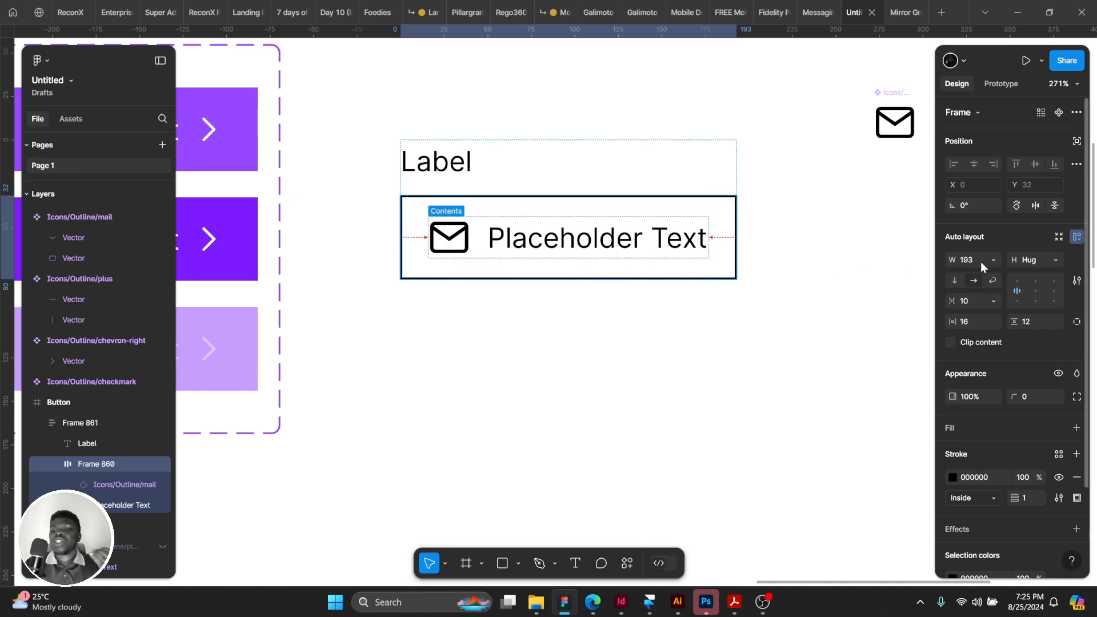
click(995, 261)
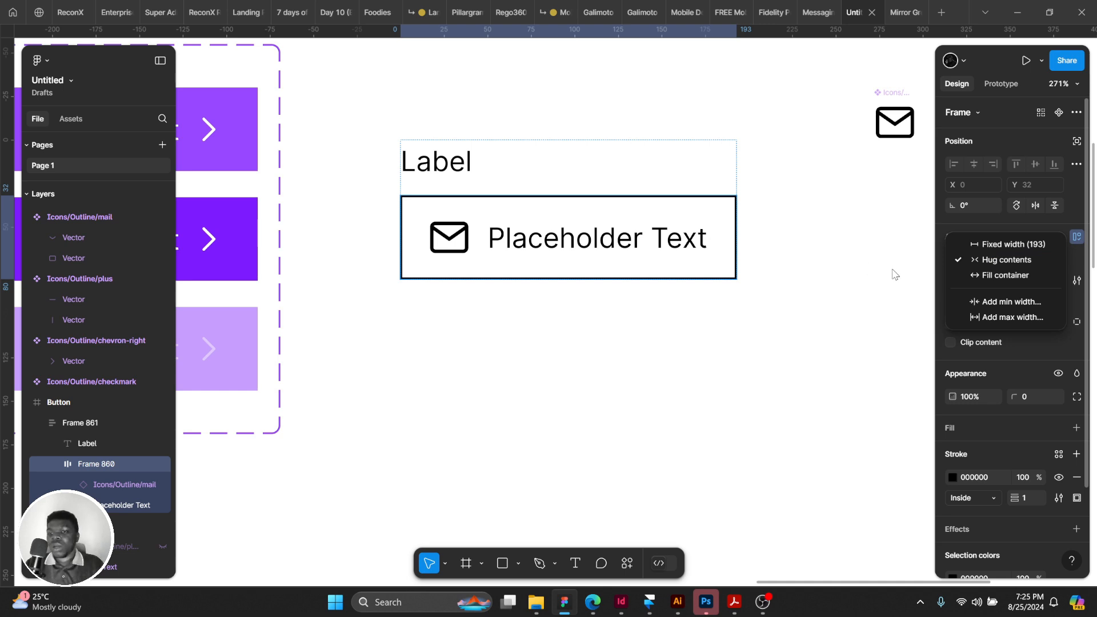
click(976, 276)
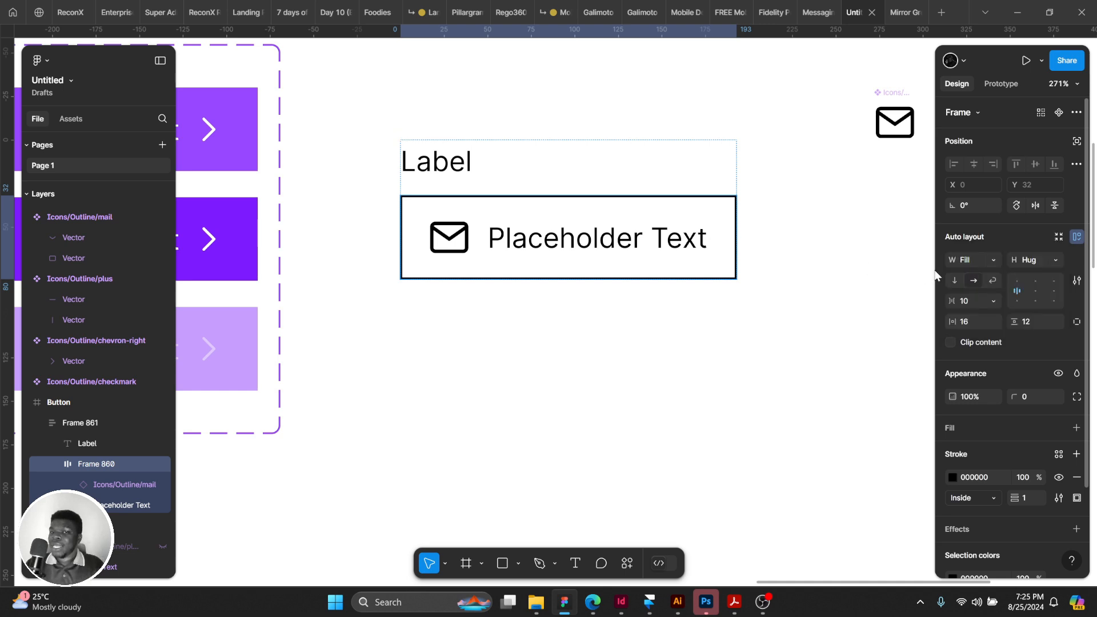
Try resizing the outer frame to a width of about 232 and down to about 217, with the placeholder box following.
click(839, 279)
click(735, 187)
drag(736, 186, 804, 196)
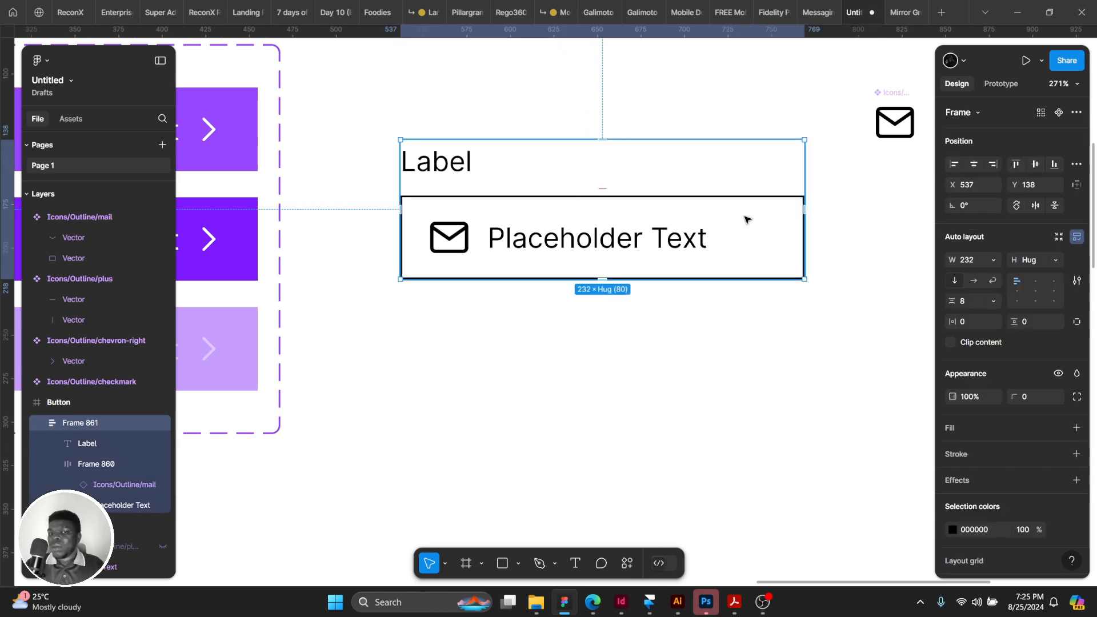
click(747, 217)
click(796, 171)
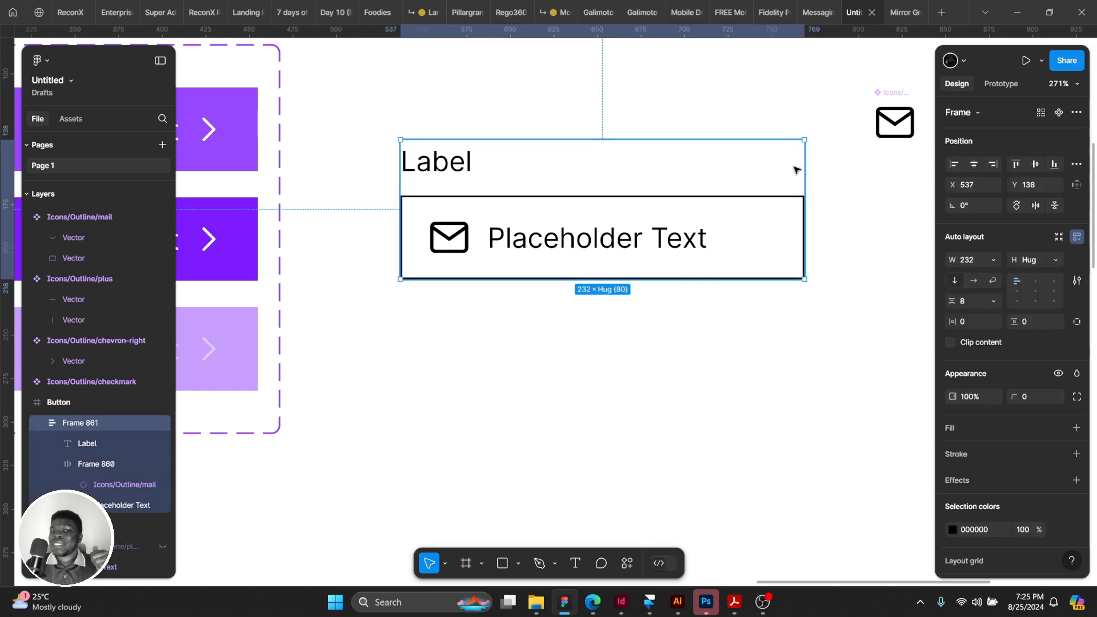
drag(804, 163, 778, 170)
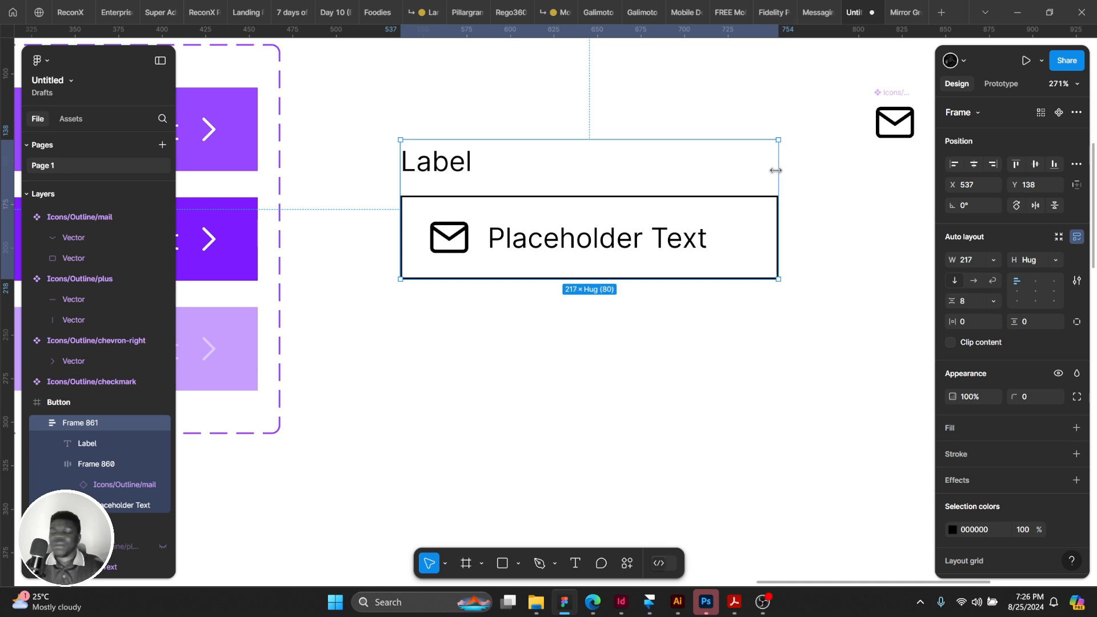
Undo the resizing, width-mode and position changes and the mail icon placement, back to the placeholder box without an icon.
key(ctrl+z)
key(ctrl+z)
key(ctrl+z)
key(ctrl+z)
key(ctrl+z)
key(ctrl+z)
key(ctrl+z)
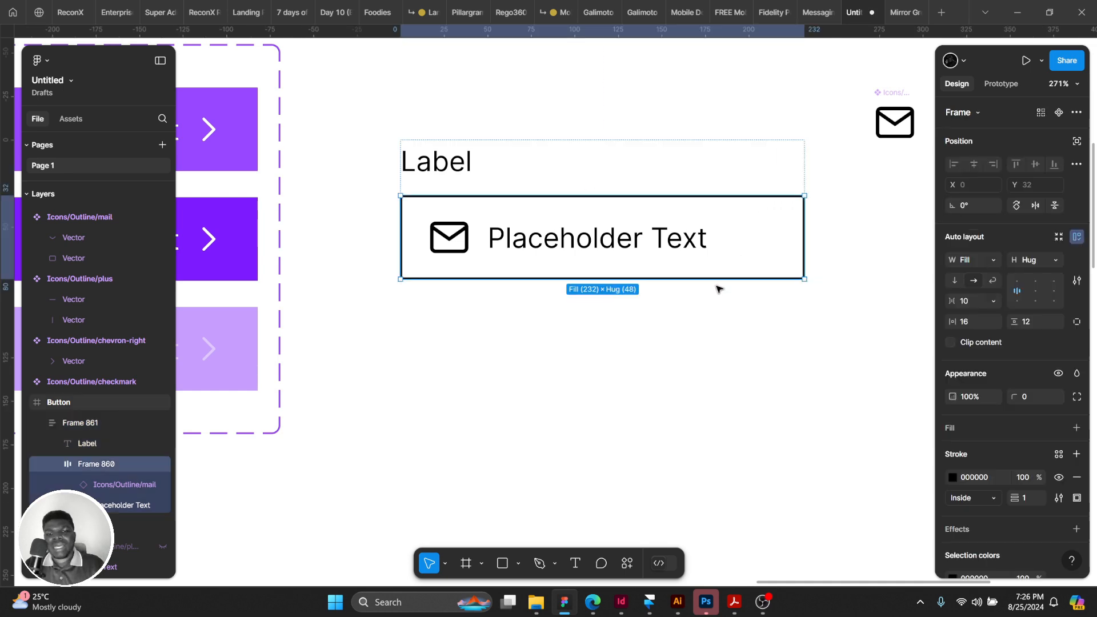
key(ctrl+z)
key(ctrl+z)
key(ctrl+z)
key(ctrl+z)
key(ctrl+z)
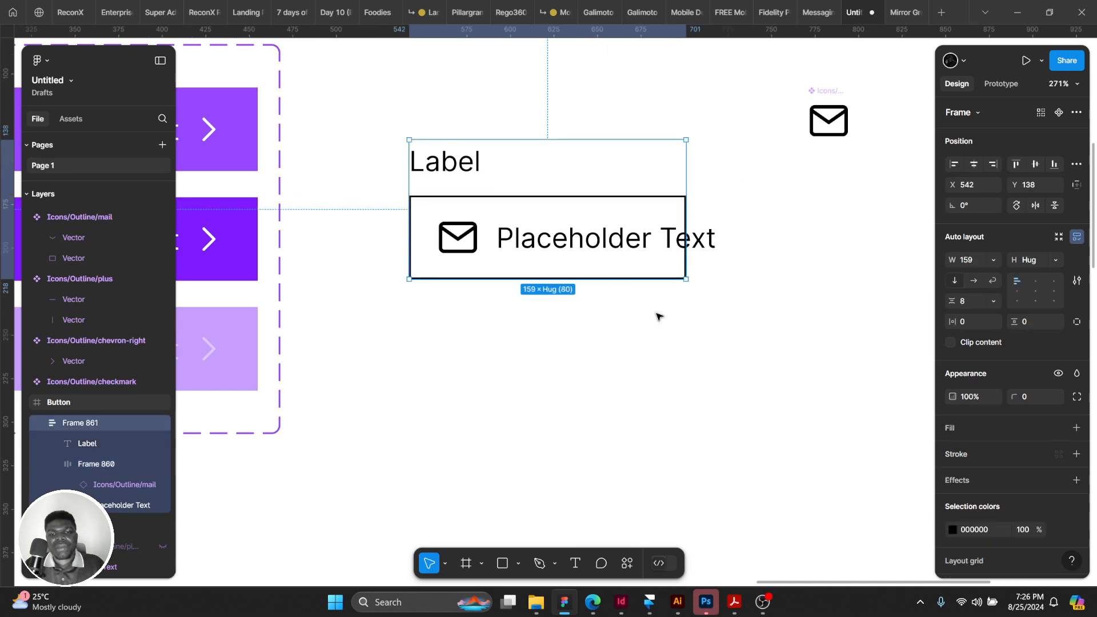
key(ctrl+z)
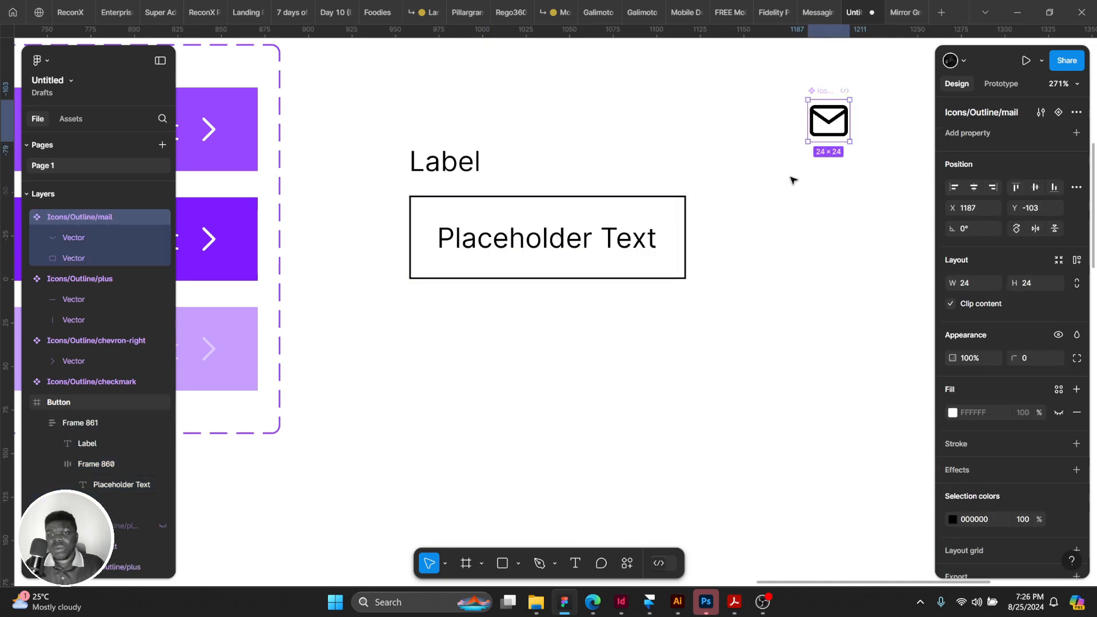
Insert an instance of the mail icon from the local assets before the placeholder text in the bordered box.
click(72, 117)
drag(125, 289, 433, 234)
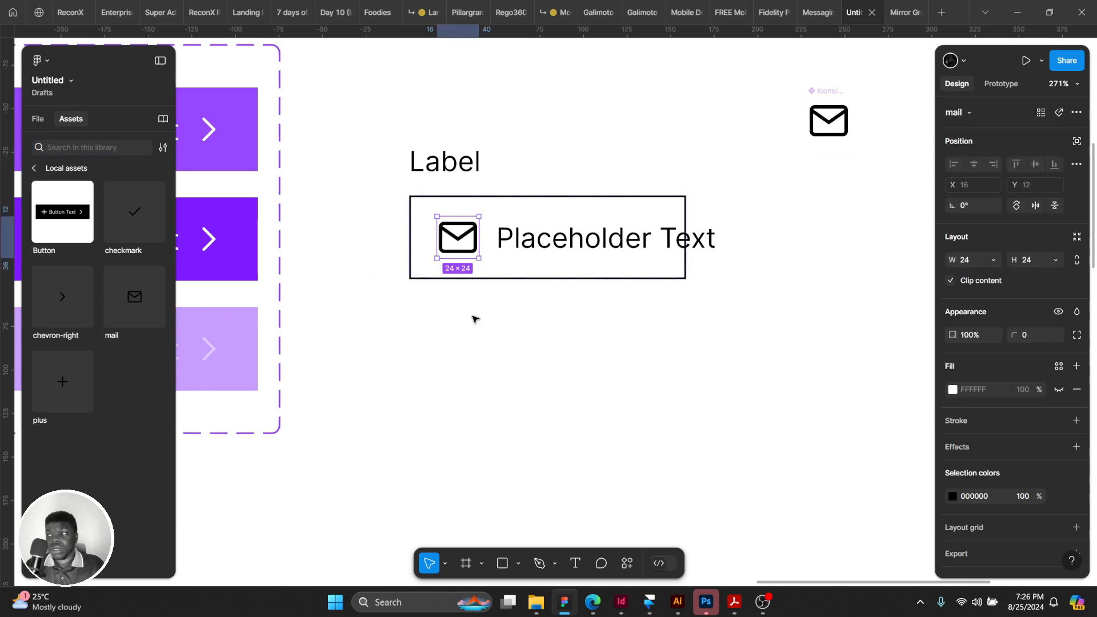
Widen the outer frame holding the Label and placeholder box to about 216 so the box encloses the icon and text.
click(501, 340)
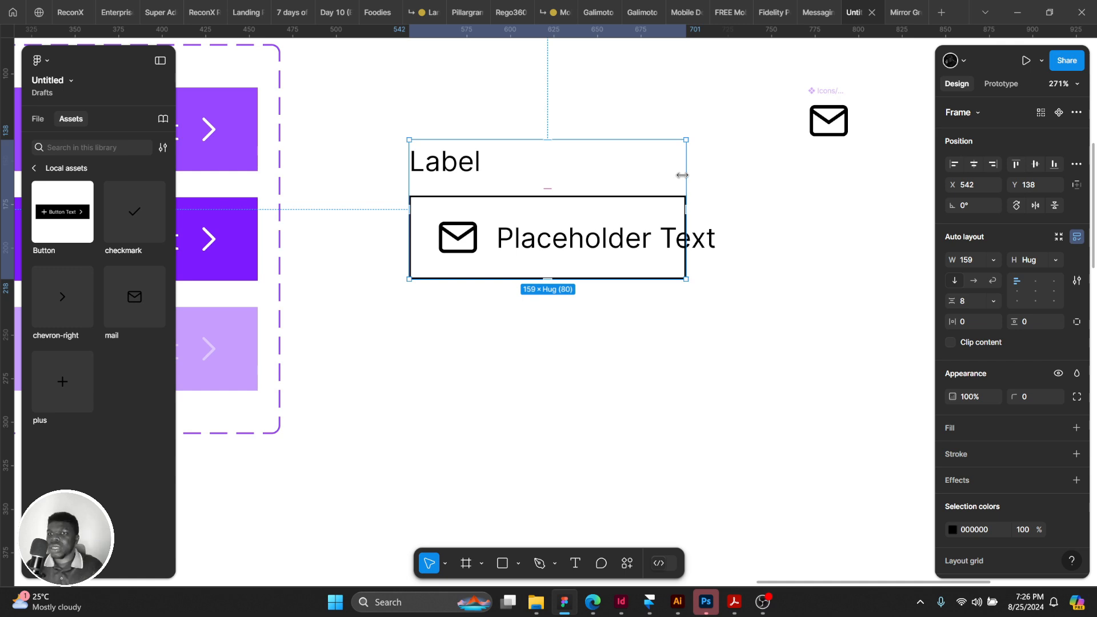
click(624, 214)
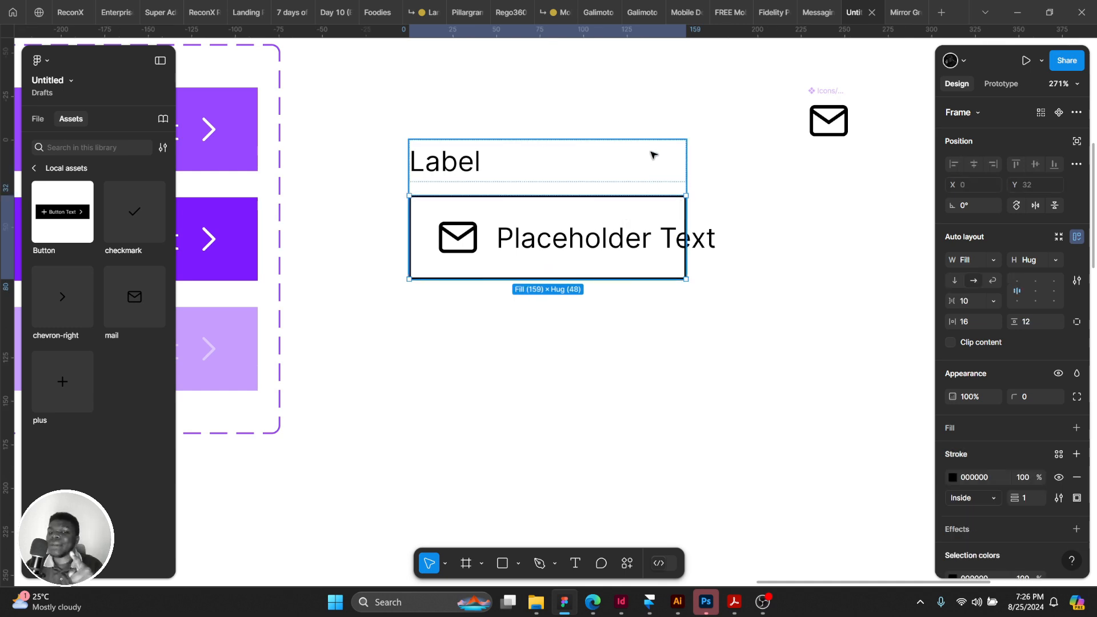
key(Escape)
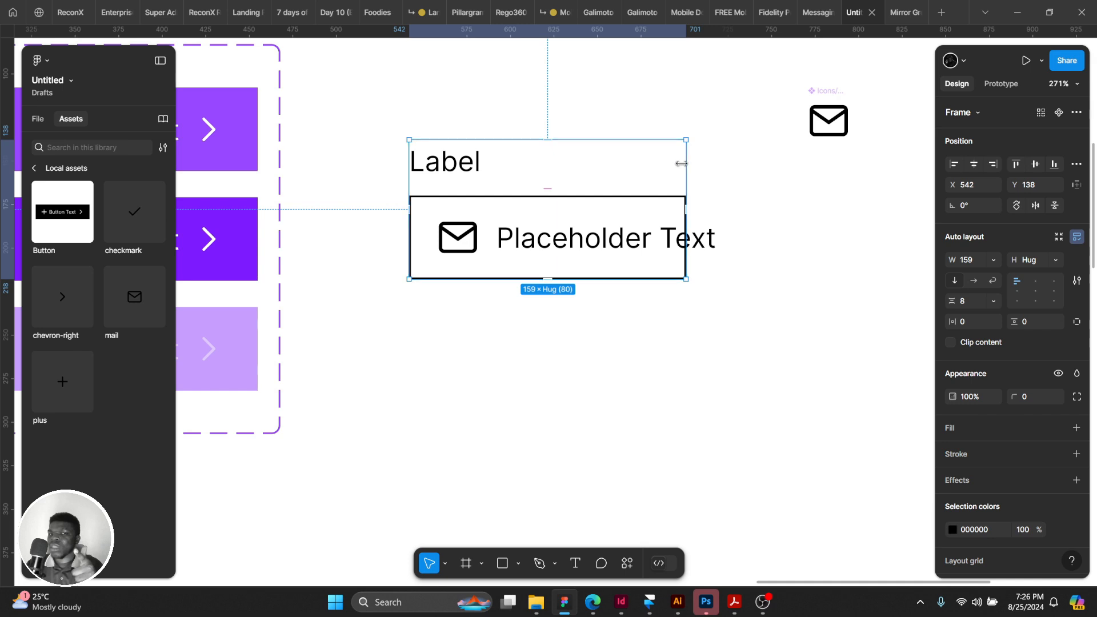
drag(681, 164, 785, 180)
click(649, 248)
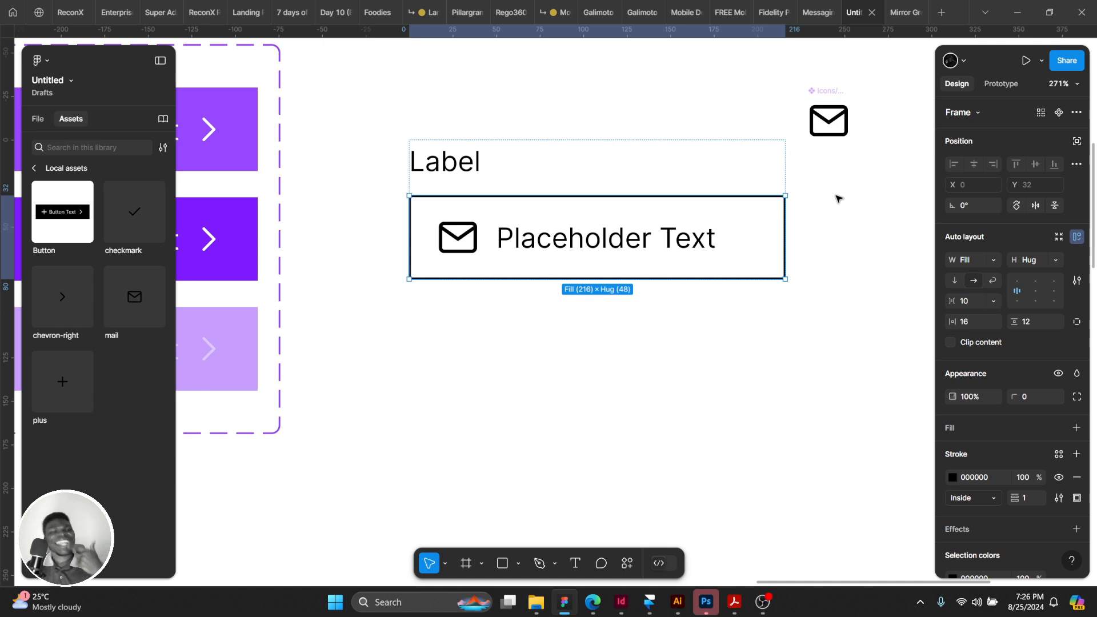
click(468, 239)
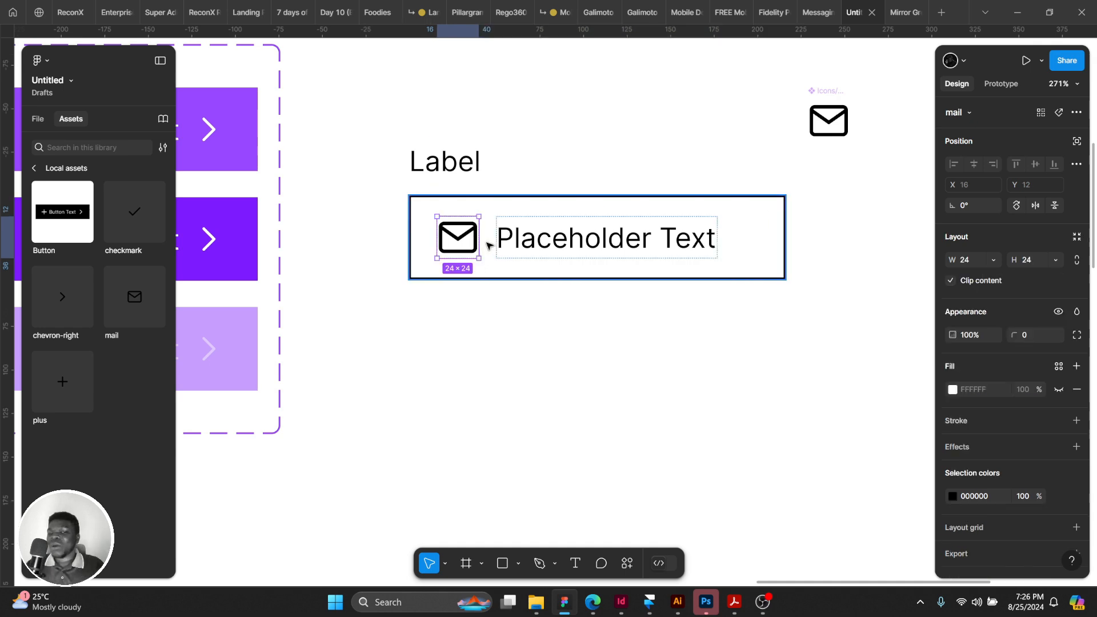
scroll(514, 251, left, 2)
click(556, 355)
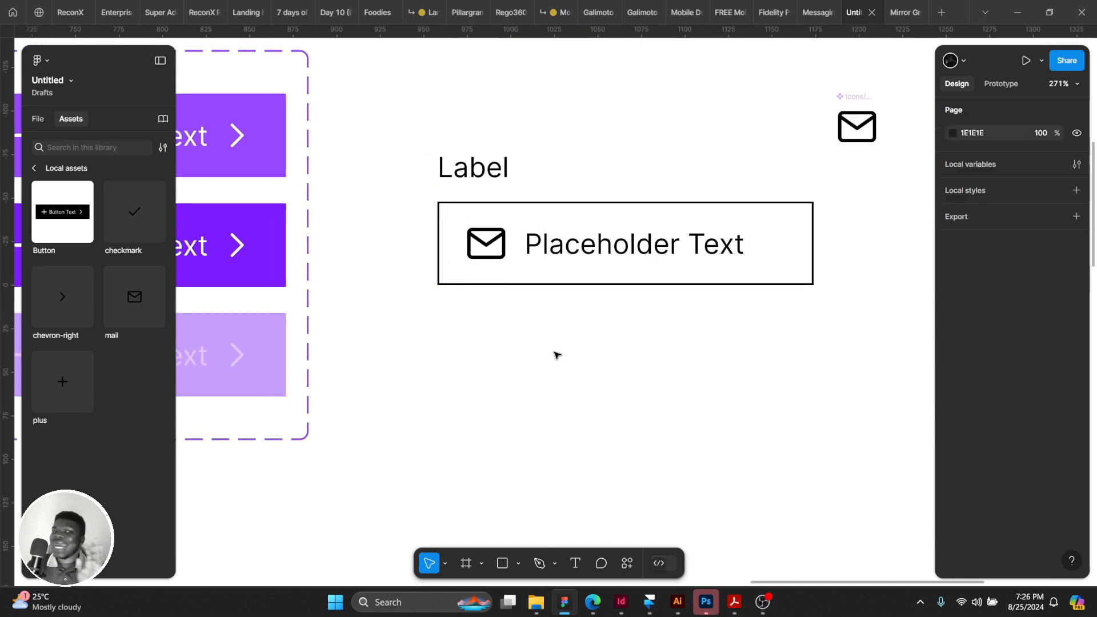
click(486, 180)
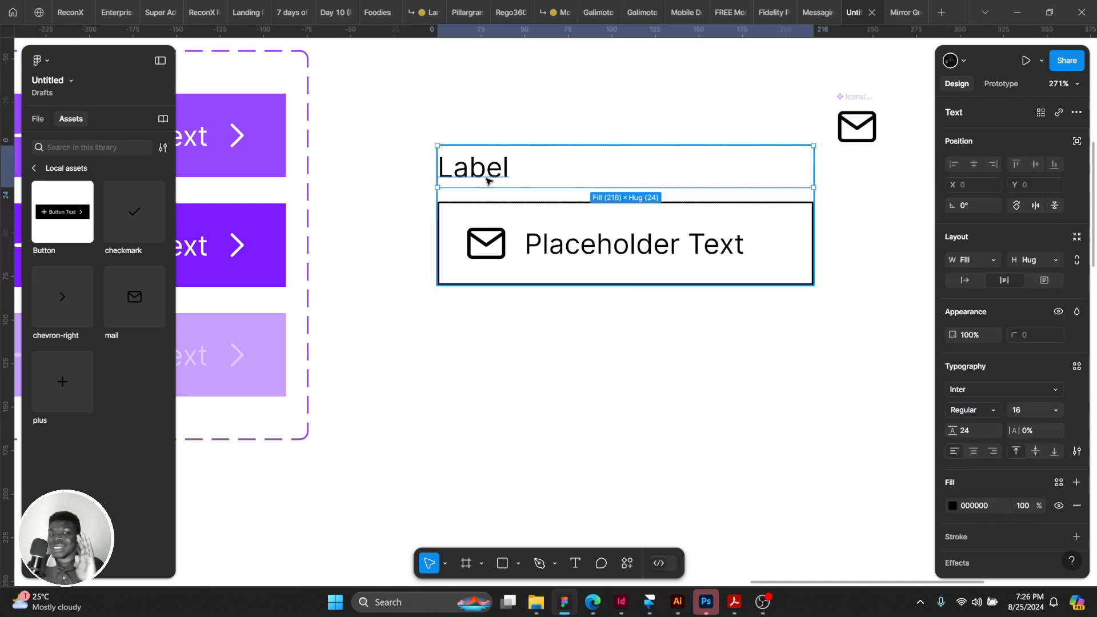
click(497, 306)
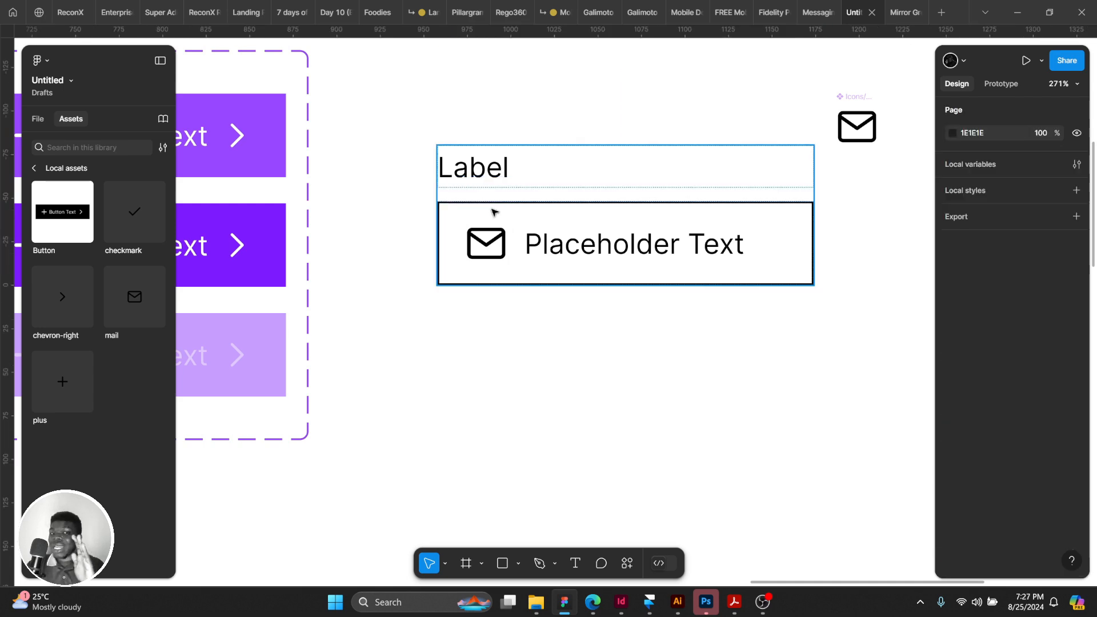
Turn the outer frame holding the Label and placeholder box into a component.
click(495, 212)
scroll(505, 354, right, 1)
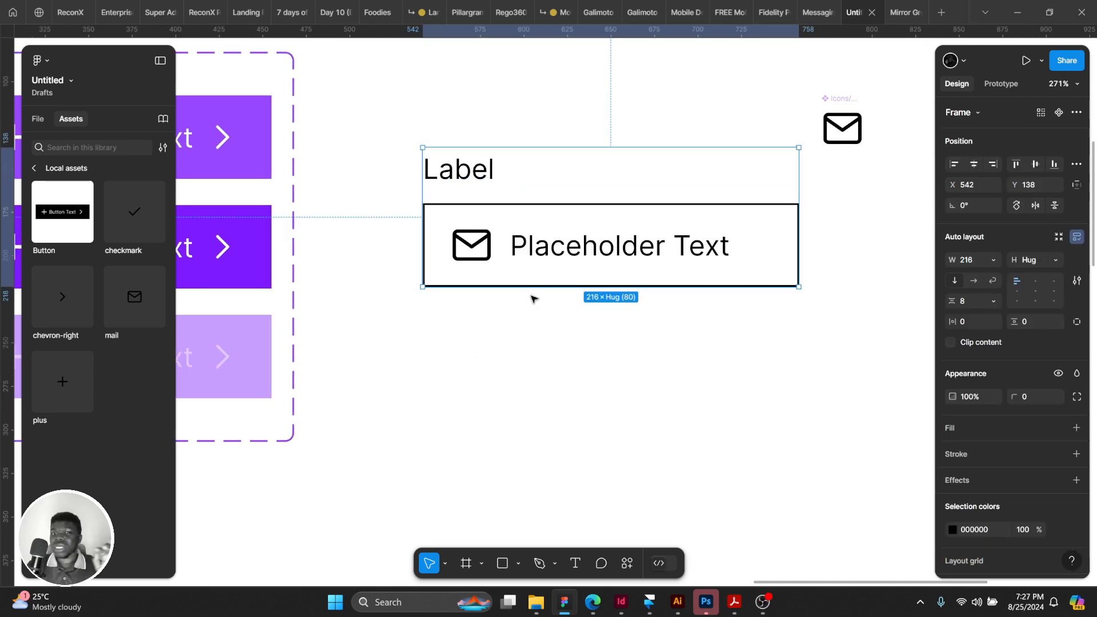
right_click(589, 266)
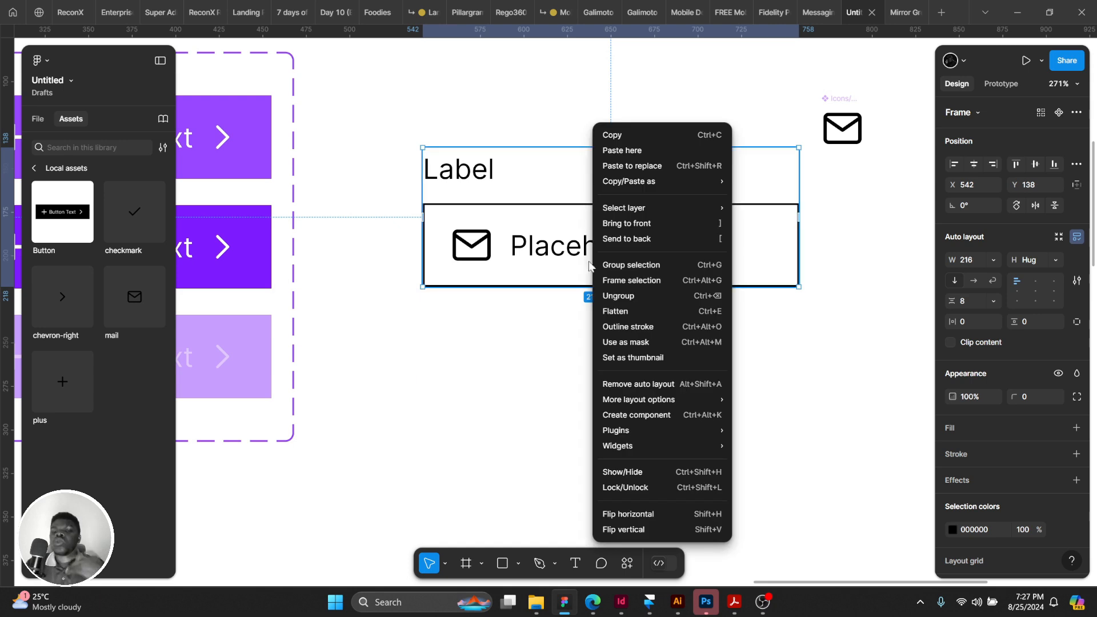
click(674, 415)
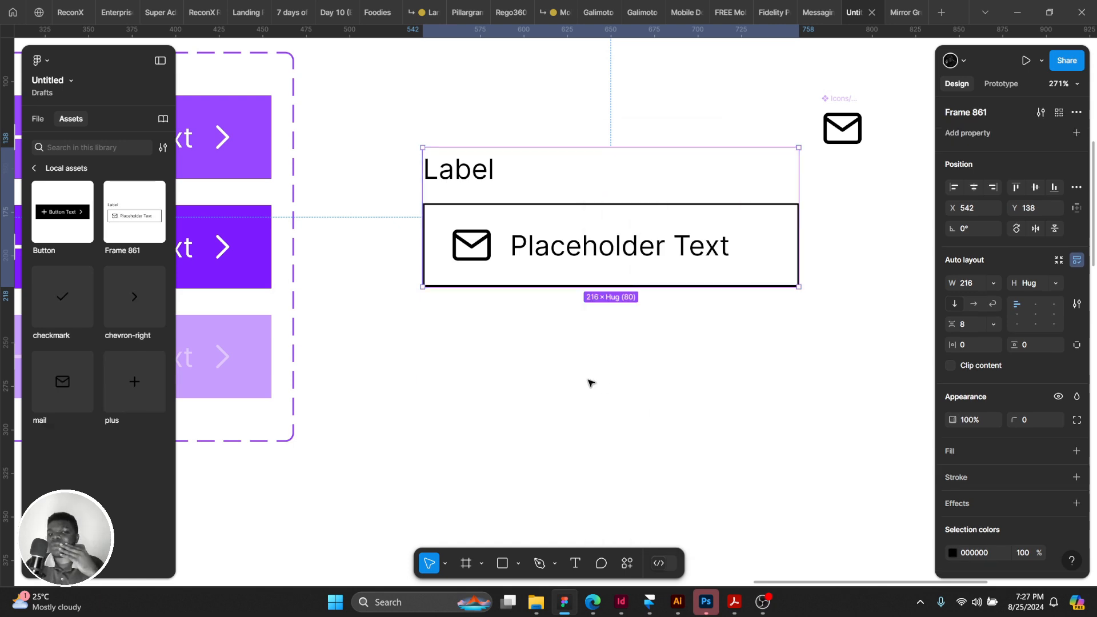
Create a visibility property named LeftIcon with value True for the mail icon before the placeholder text.
click(487, 260)
click(486, 261)
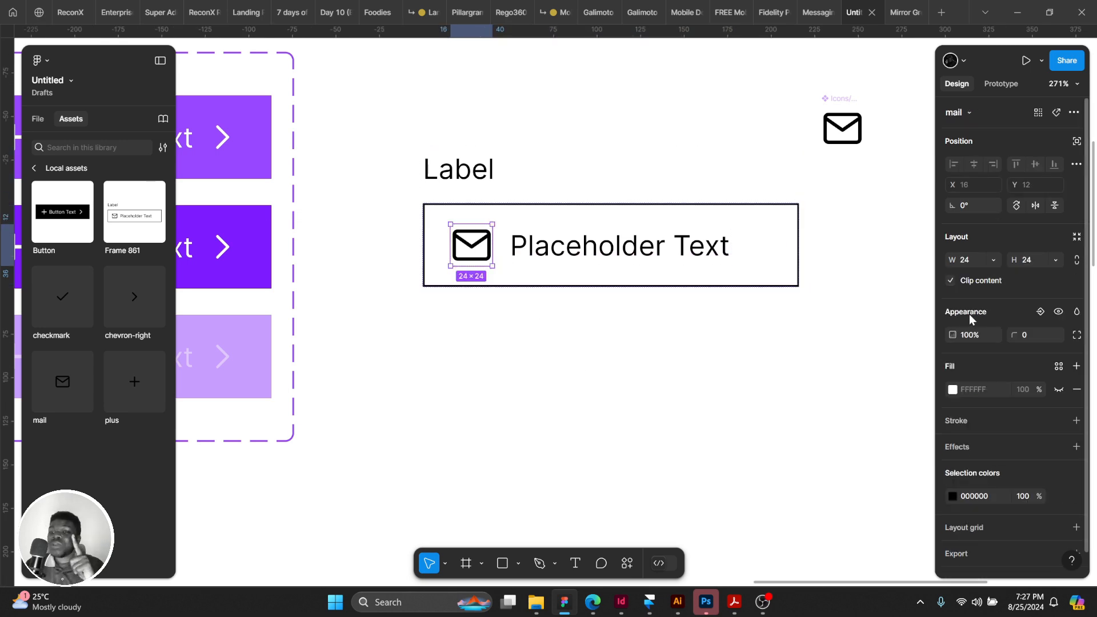
click(1038, 311)
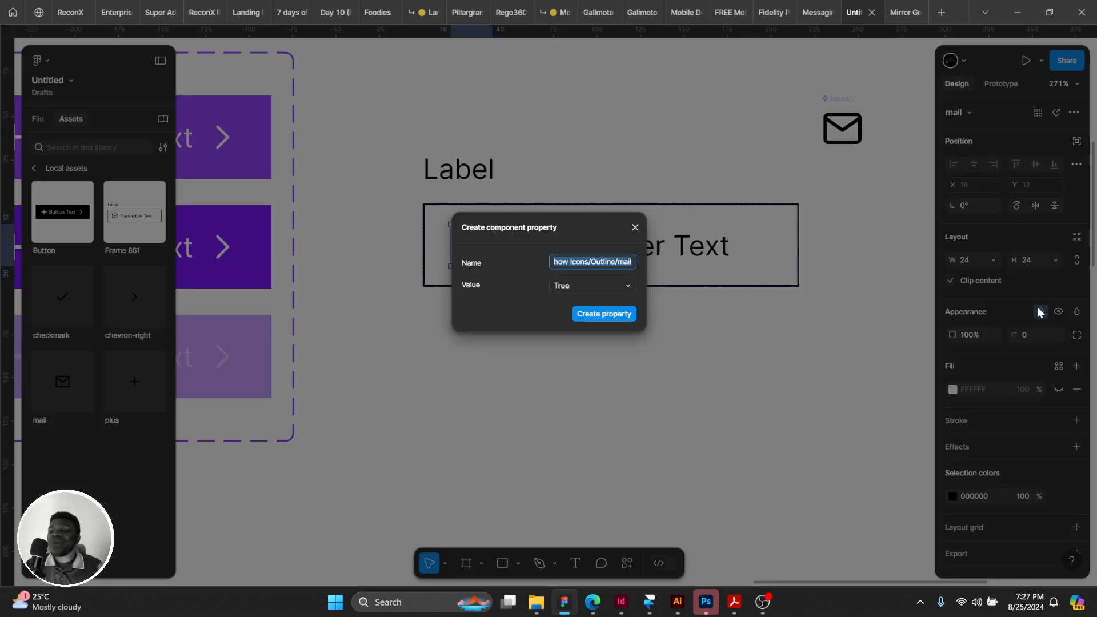
text(LeftIcon)
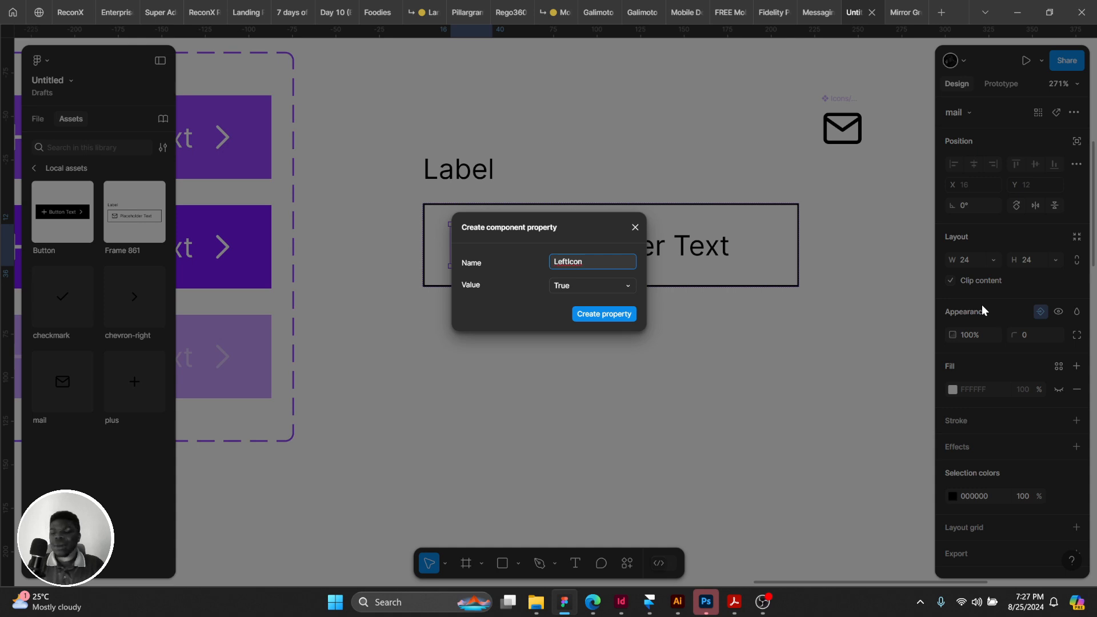
key(Return)
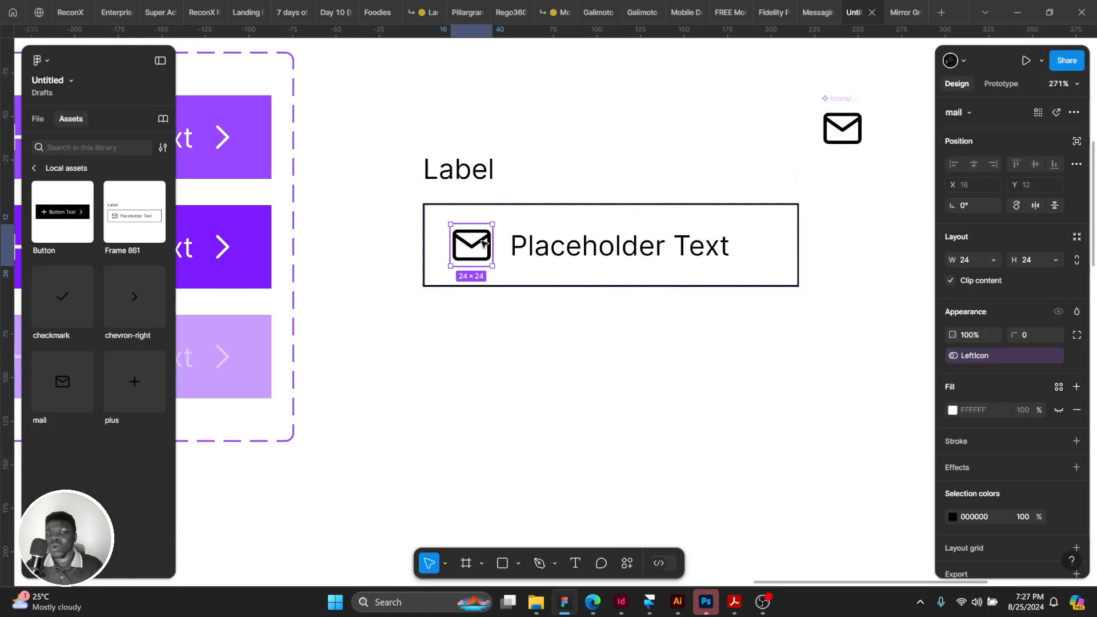
Duplicate the mail icon after the placeholder text and replace the copy's LeftIcon property with a new visibility property named RightIcon, value True.
key(ctrl+d)
key(Right)
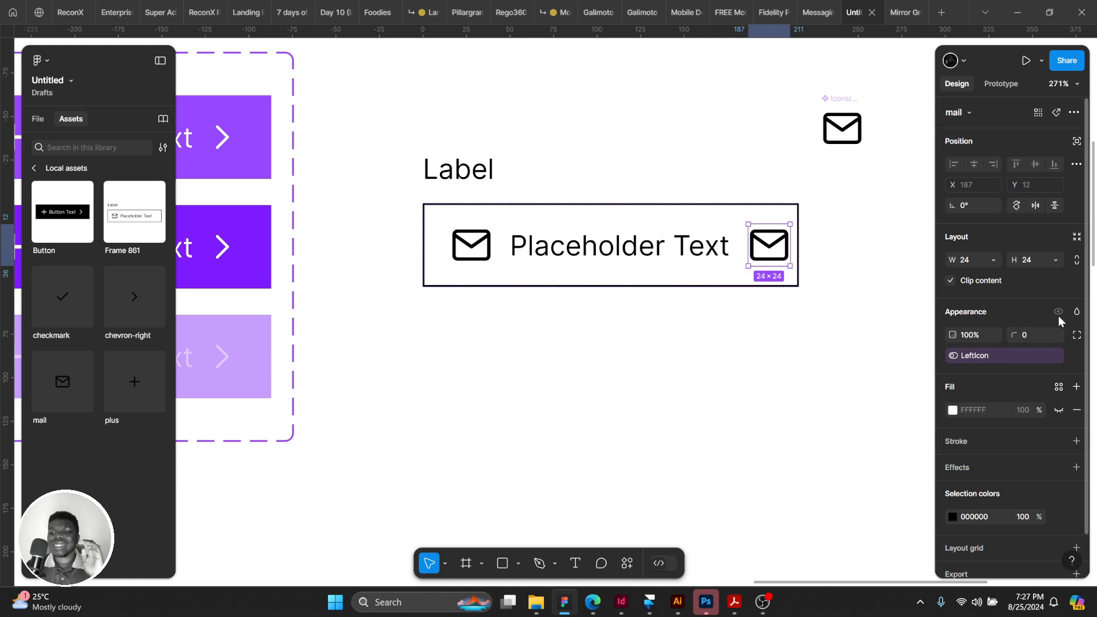
click(1075, 357)
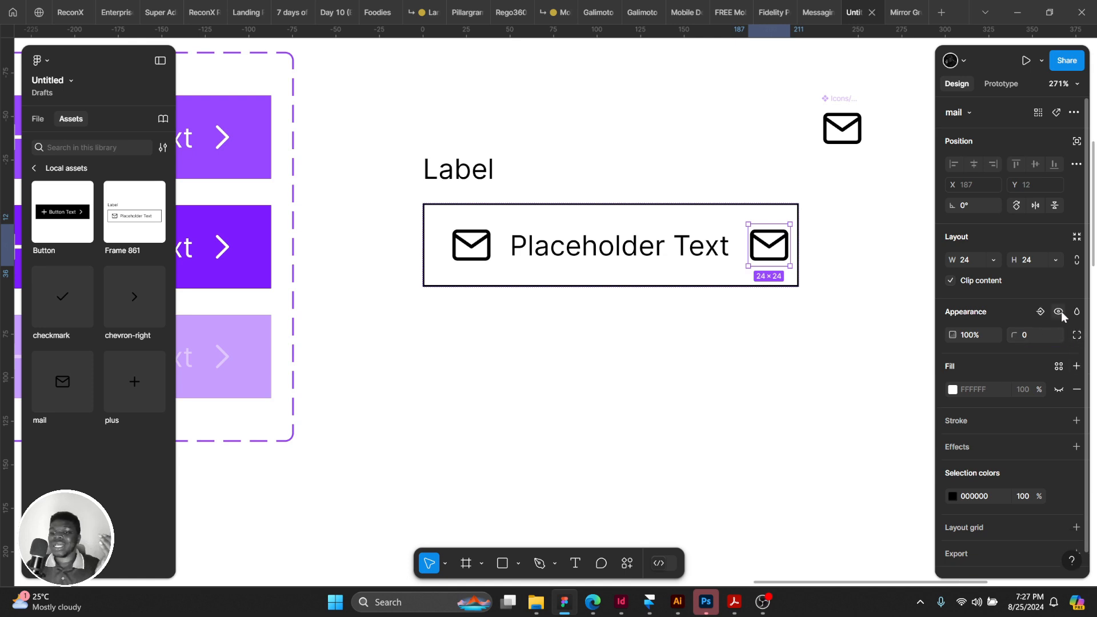
click(1040, 312)
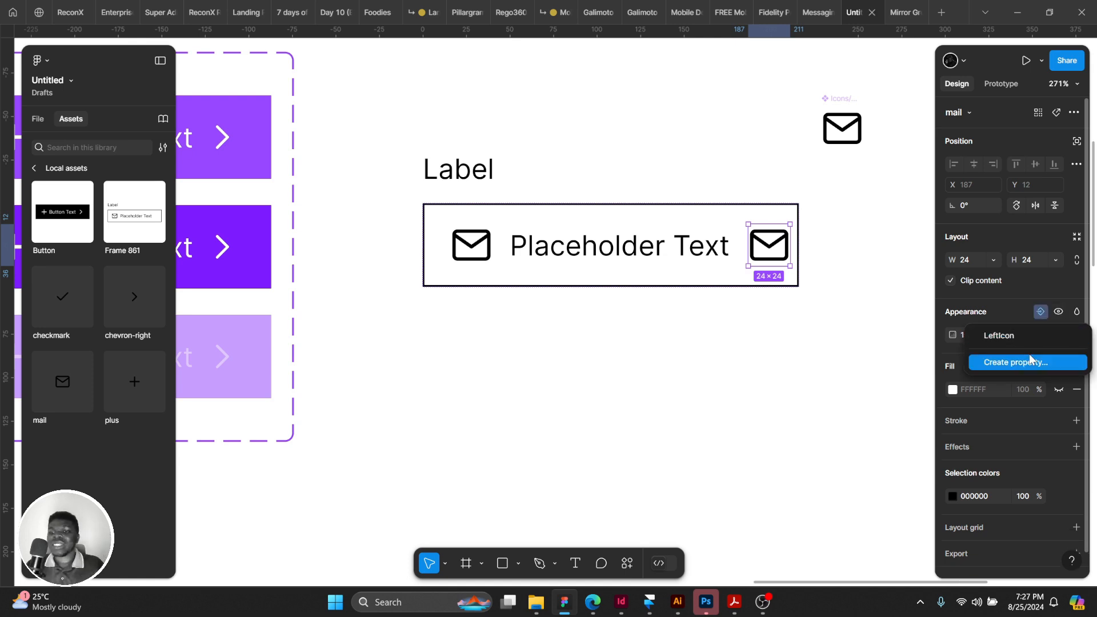
click(1030, 360)
text(RightIcon)
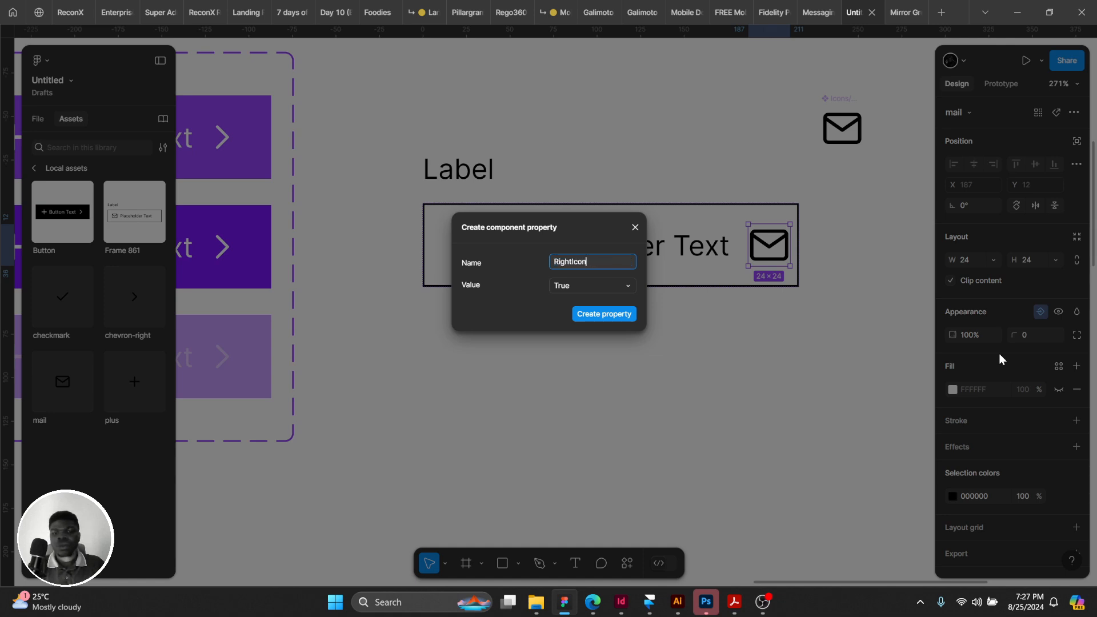
key(Return)
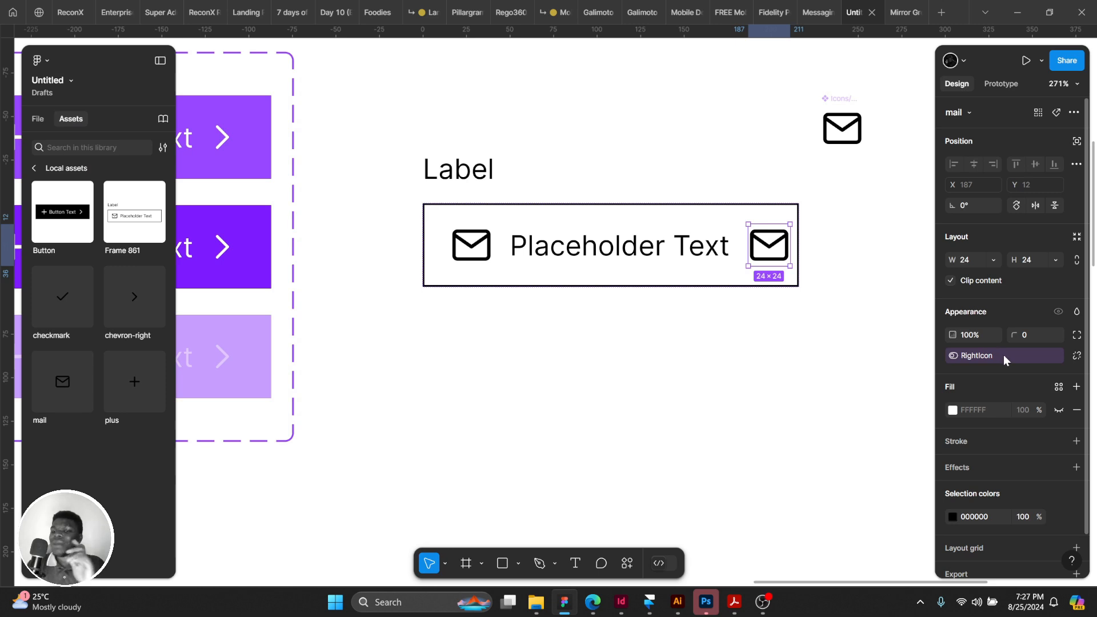
Examine the input component's property list and the types of new property it offers.
click(599, 221)
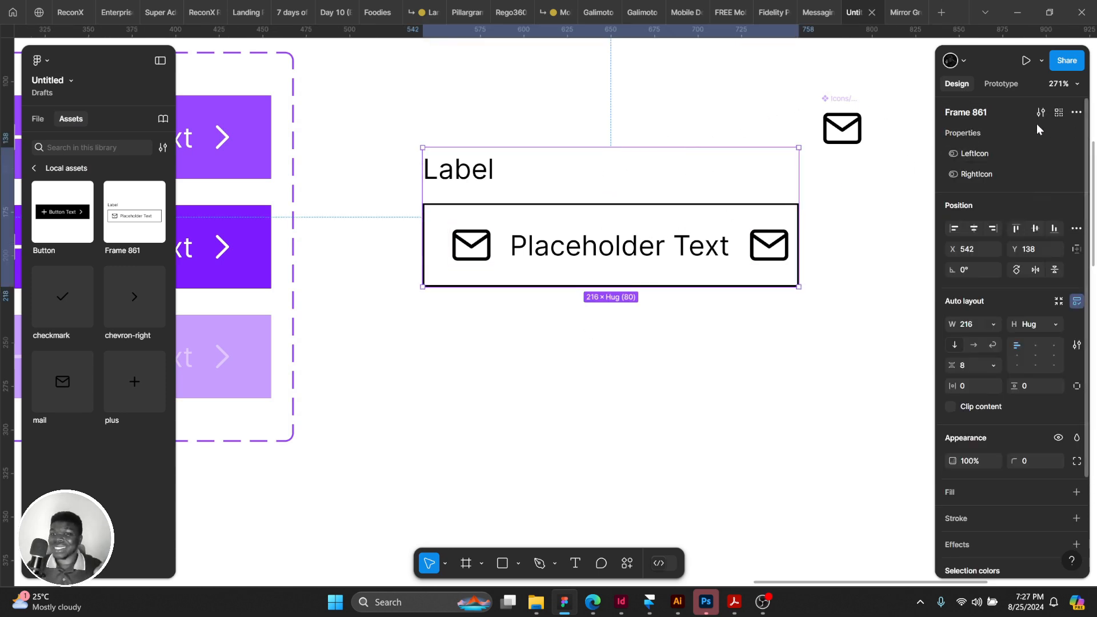
click(1076, 112)
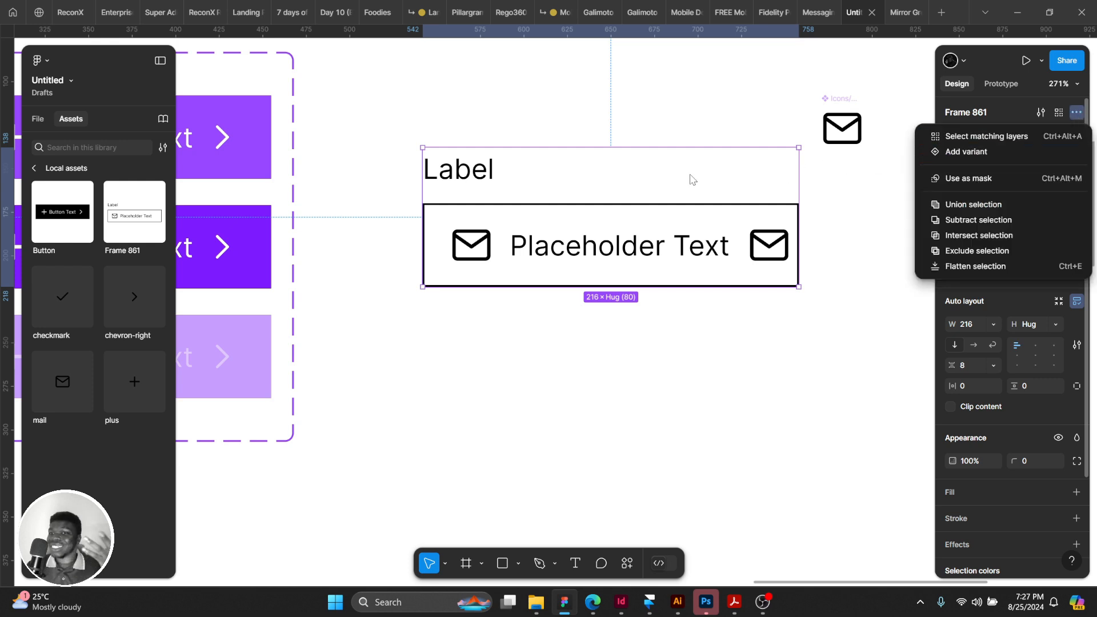
key(Escape)
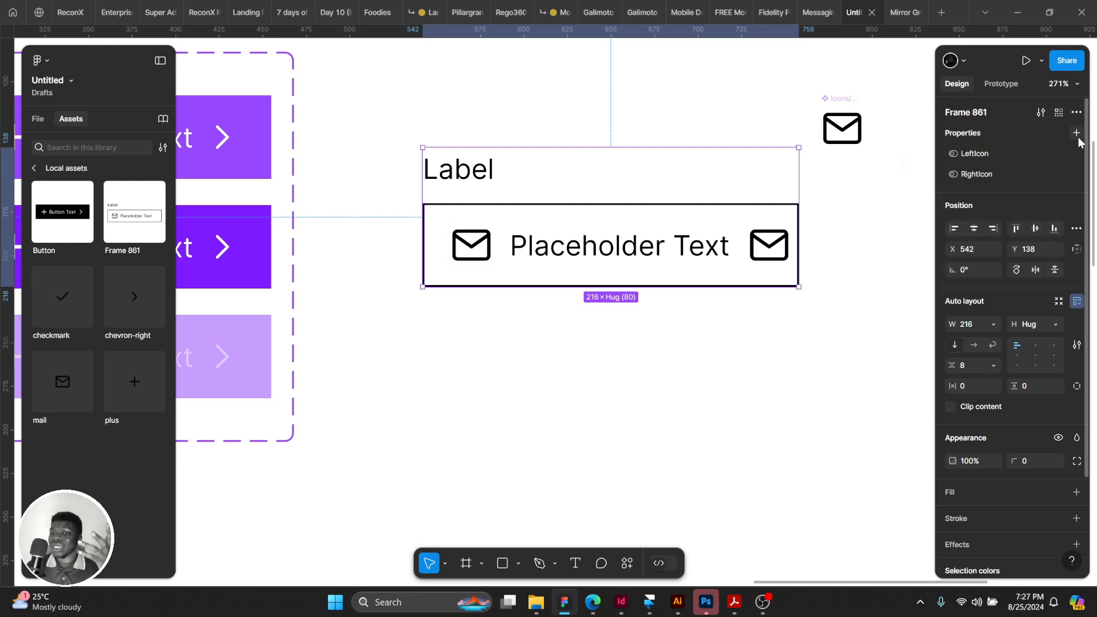
click(1076, 133)
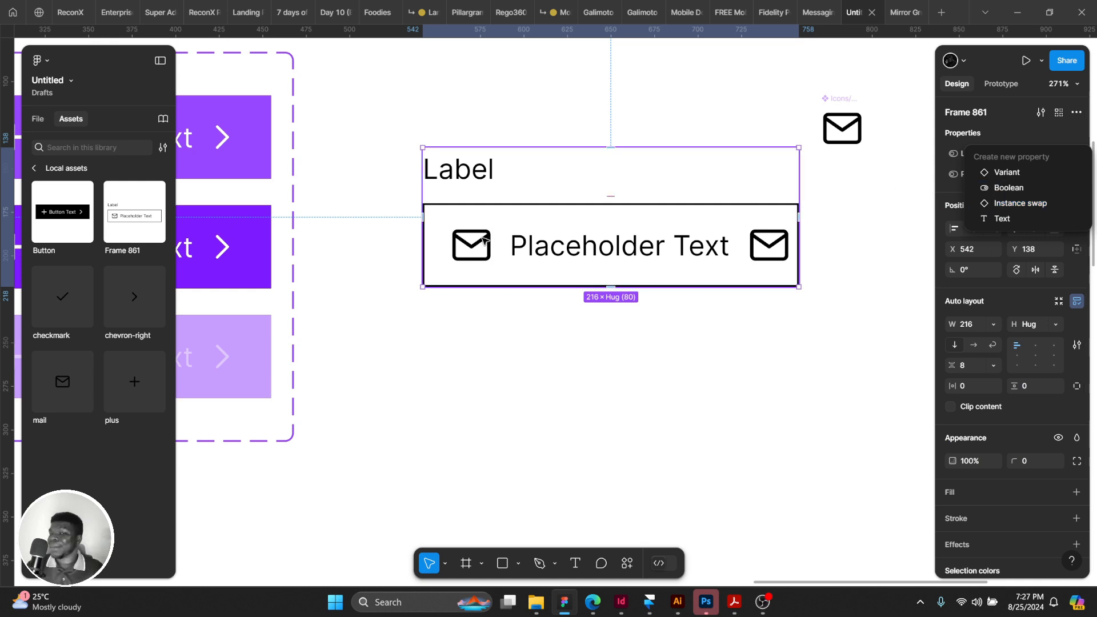
click(458, 268)
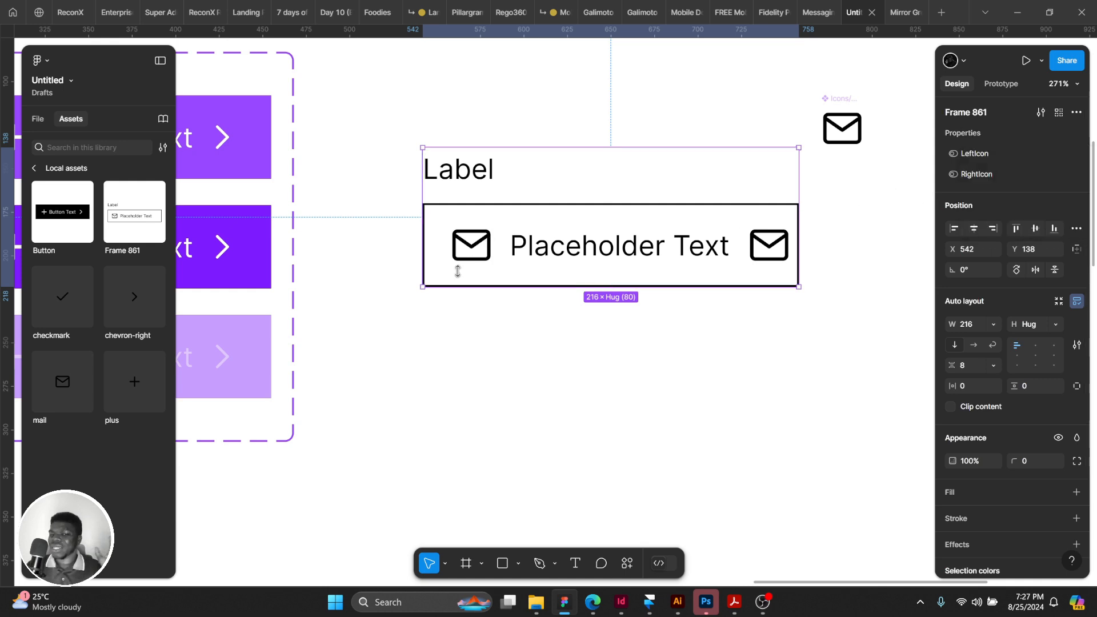
double_click(461, 236)
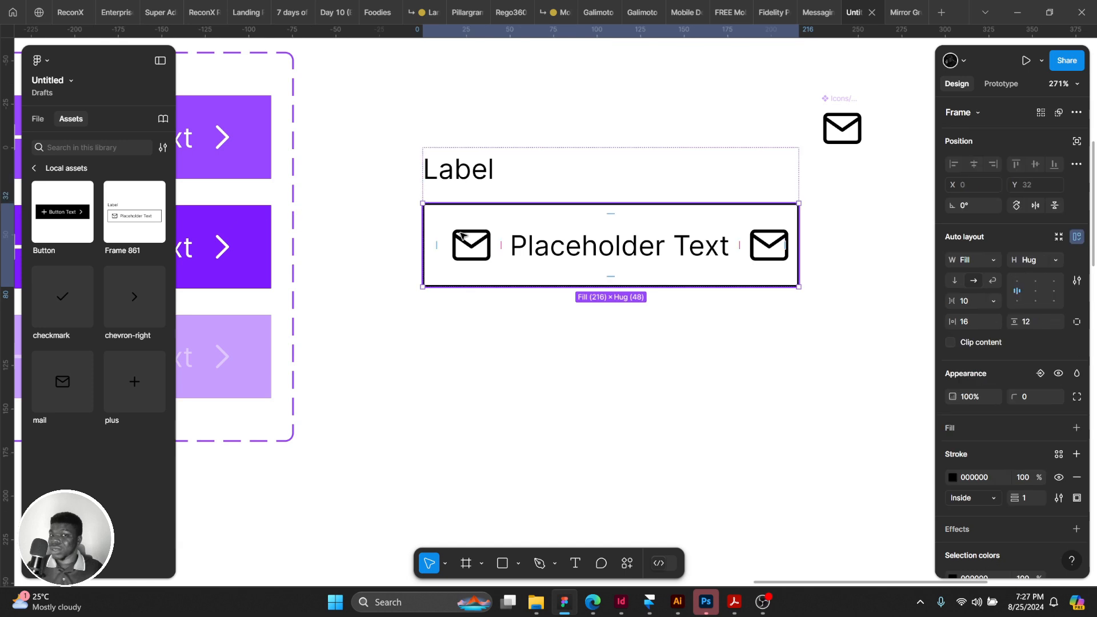
double_click(782, 258)
drag(764, 259, 702, 253)
click(662, 309)
double_click(718, 246)
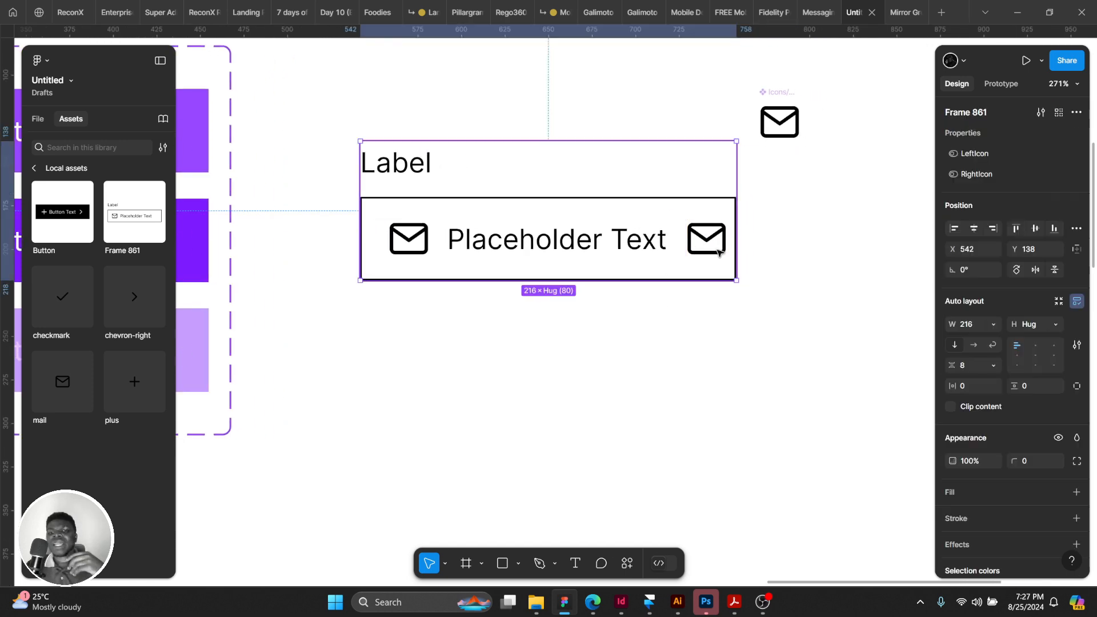
drag(779, 206, 748, 202)
double_click(673, 252)
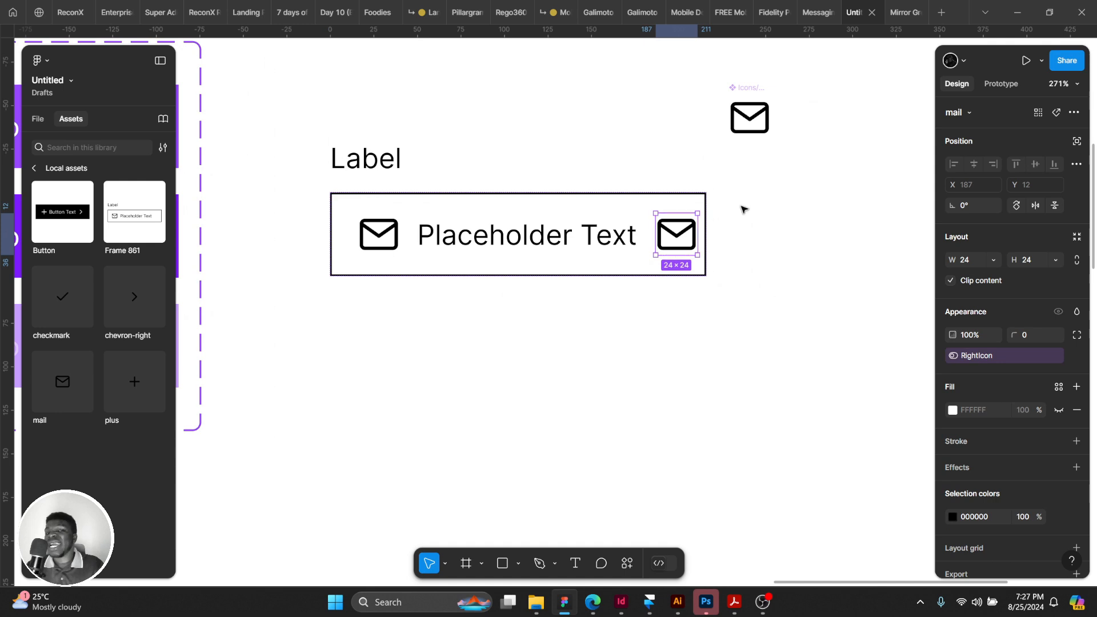
click(762, 197)
click(737, 117)
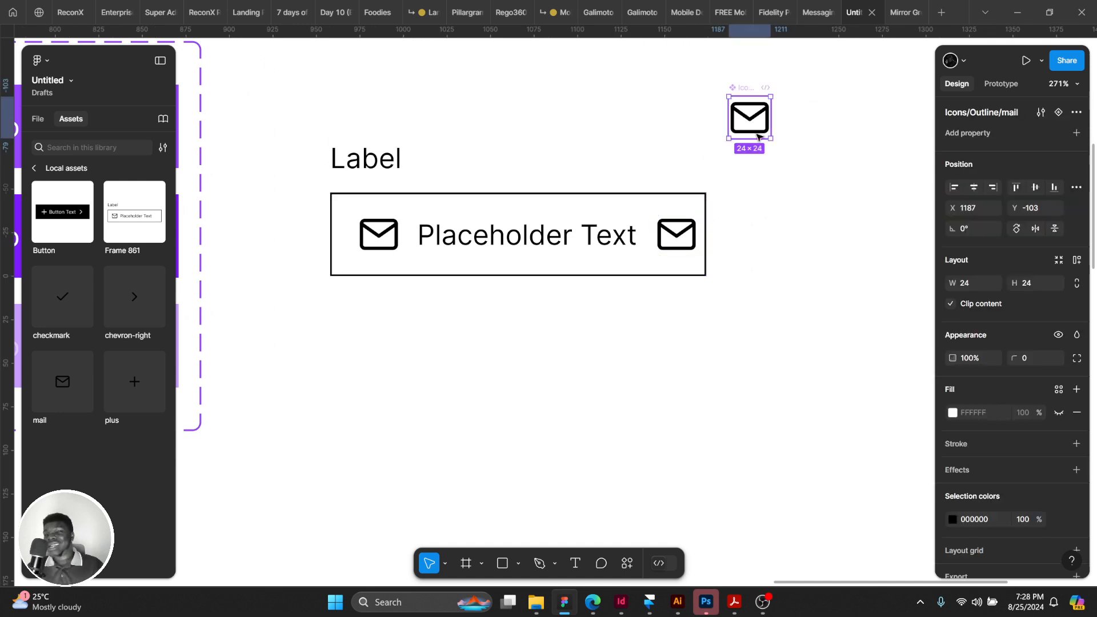
drag(756, 132, 748, 132)
key(Escape)
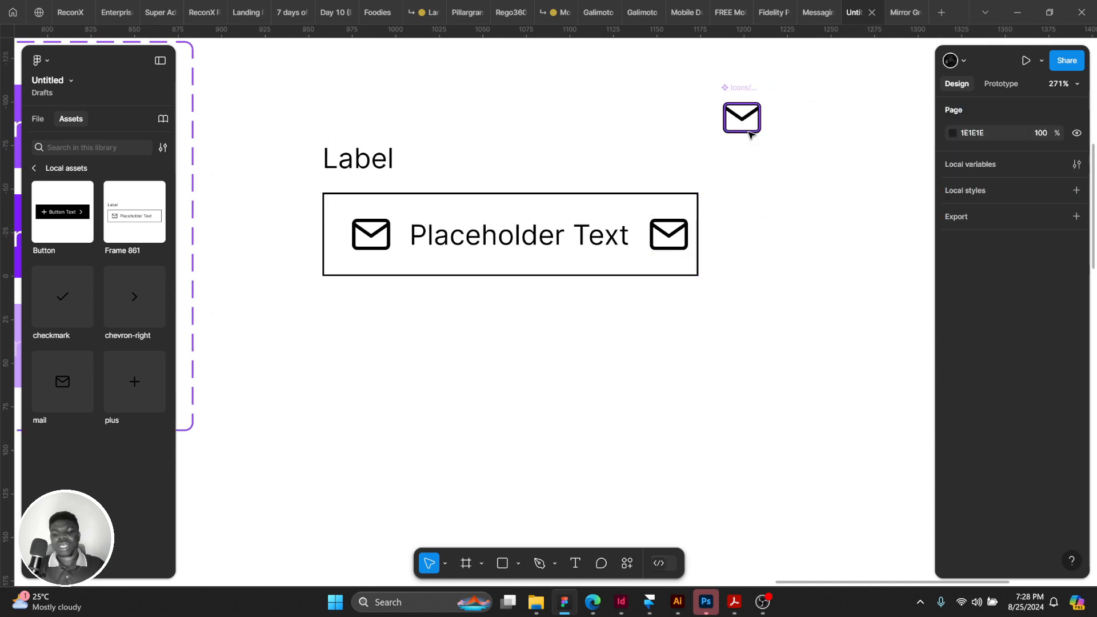
Insert the eye icon from Feather Icons near the standalone mail icon and turn it into a component.
key(ctrl+/)
key(Return)
text(show)
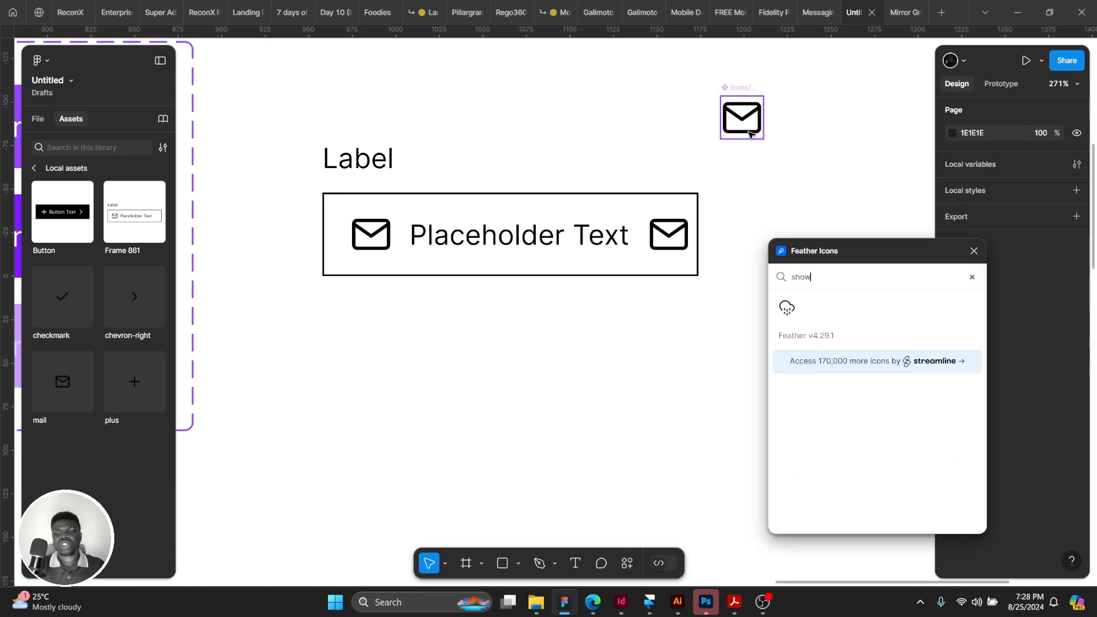
key(ctrl+a)
text(eye)
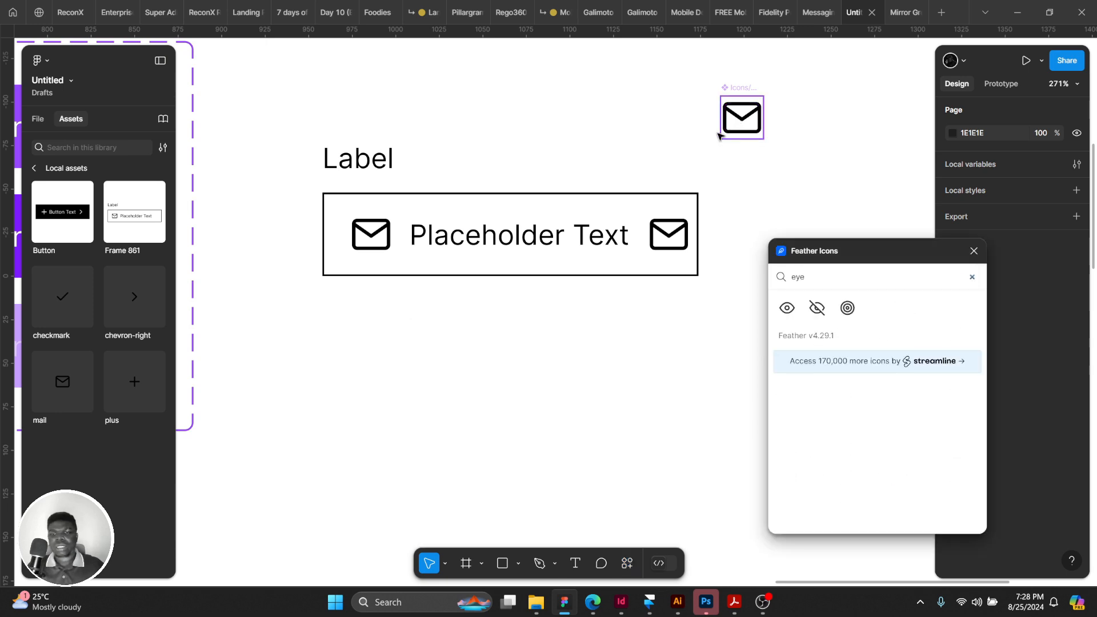
click(787, 308)
drag(571, 326, 879, 151)
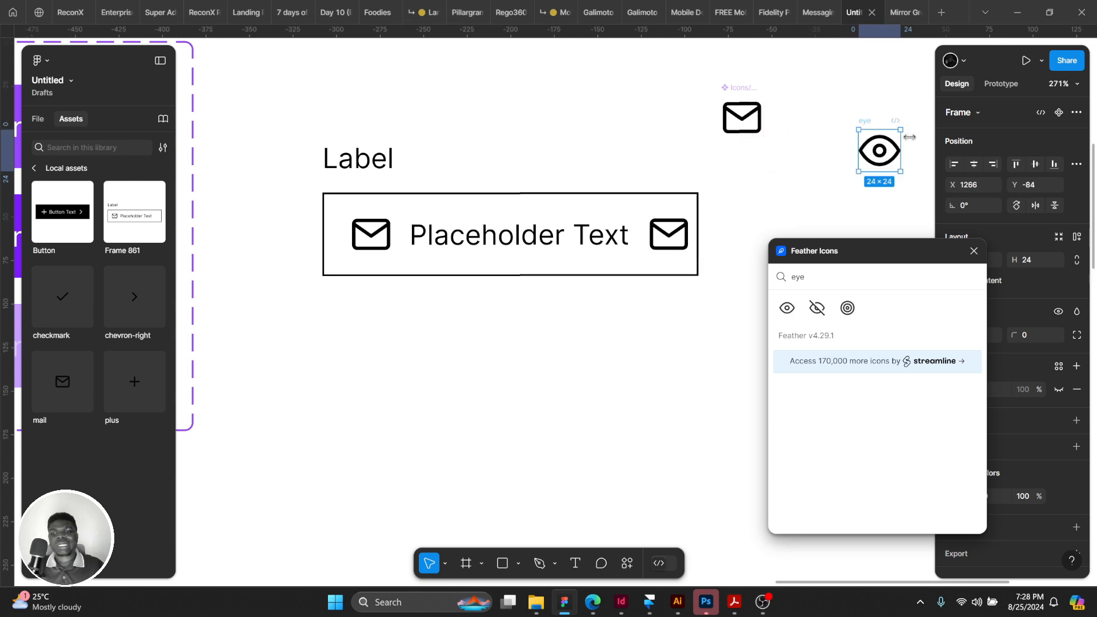
click(973, 250)
key(ctrl+alt+k)
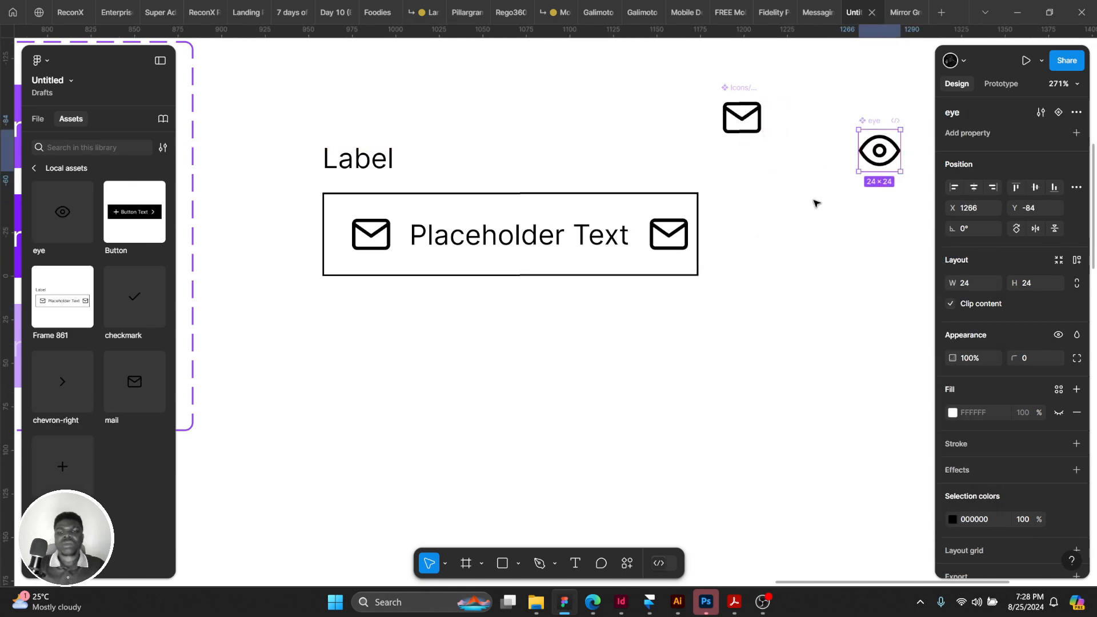
Widen the input component to about 259 so the placeholder box leaves room after the trailing icon.
double_click(679, 240)
scroll(765, 264, left, 1)
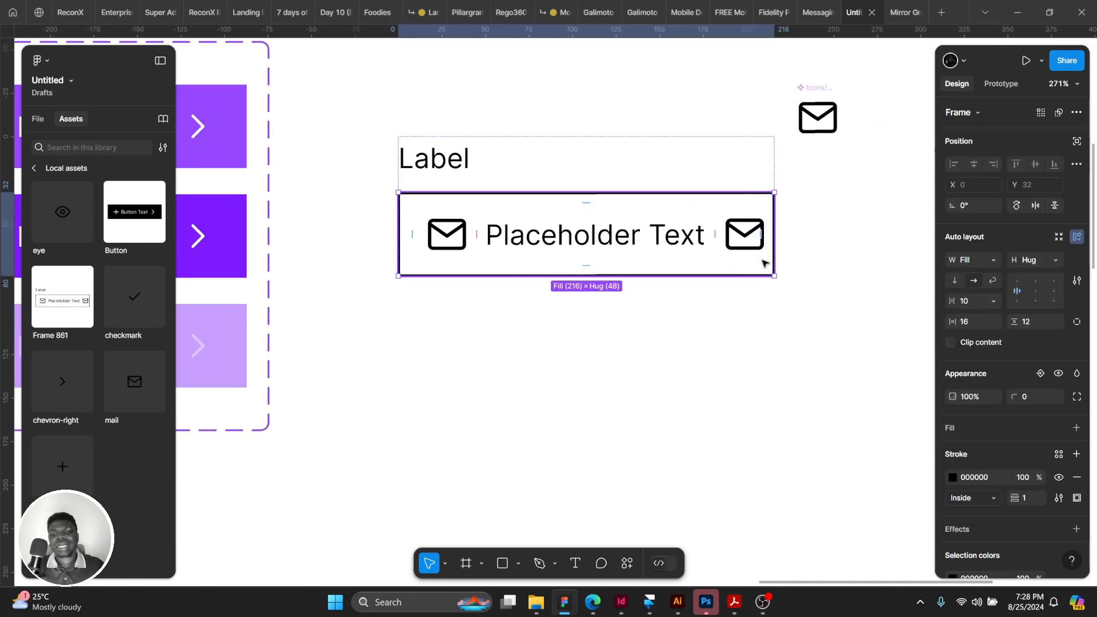
scroll(764, 263, right, 1)
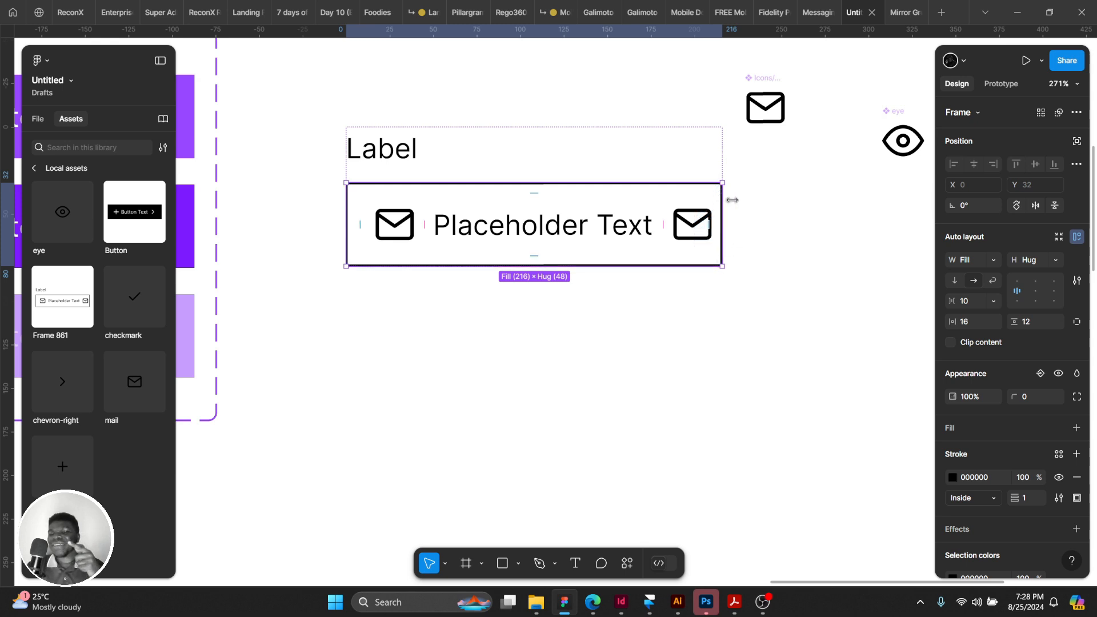
drag(732, 199, 820, 157)
click(742, 150)
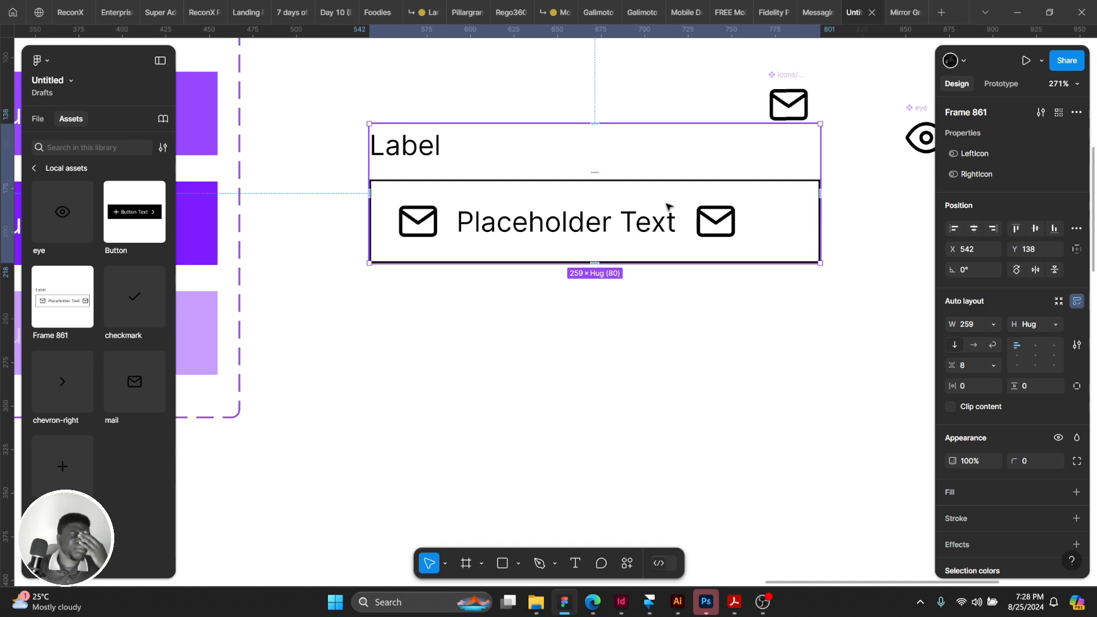
Group the leading mail icon and the placeholder text into their own auto layout frame inside the bordered box.
click(662, 212)
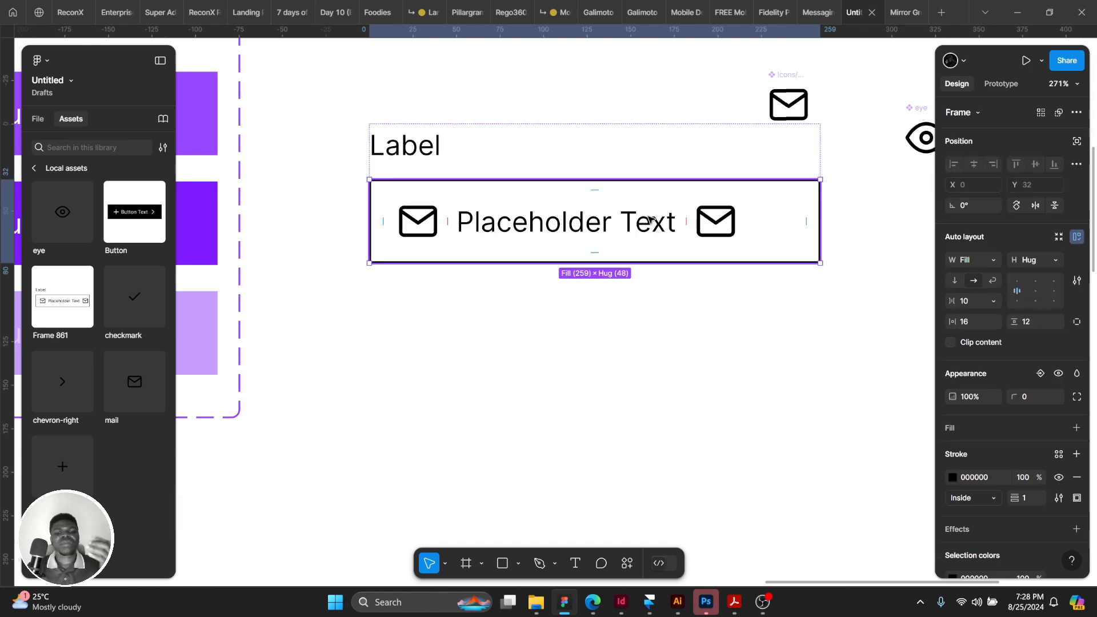
double_click(430, 217)
click(508, 224)
click(424, 220)
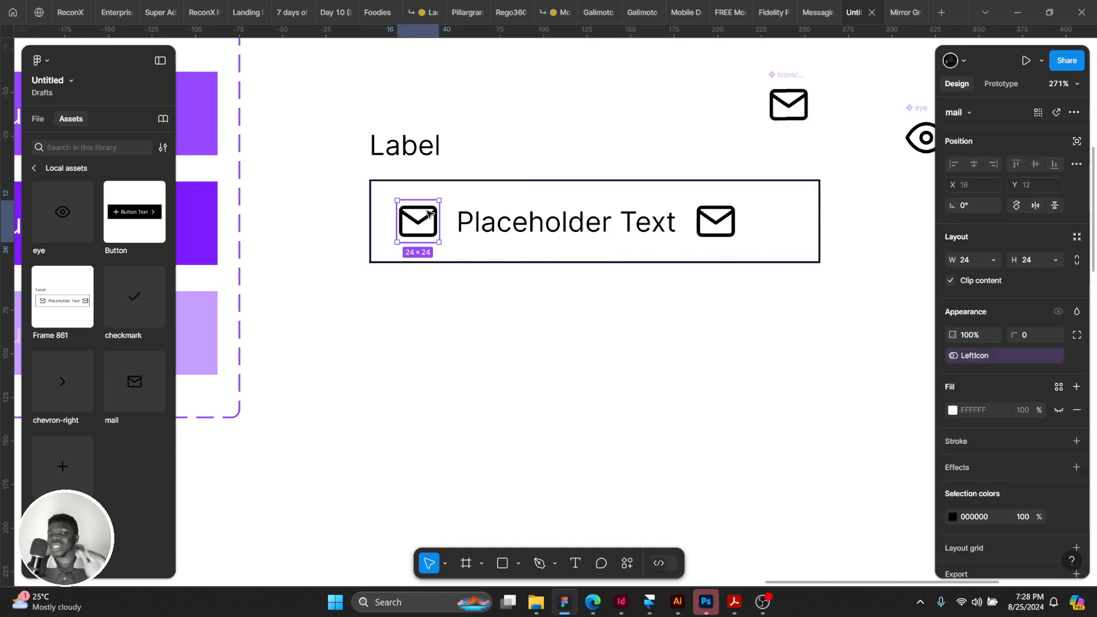
shift+click(504, 218)
key(shift+a)
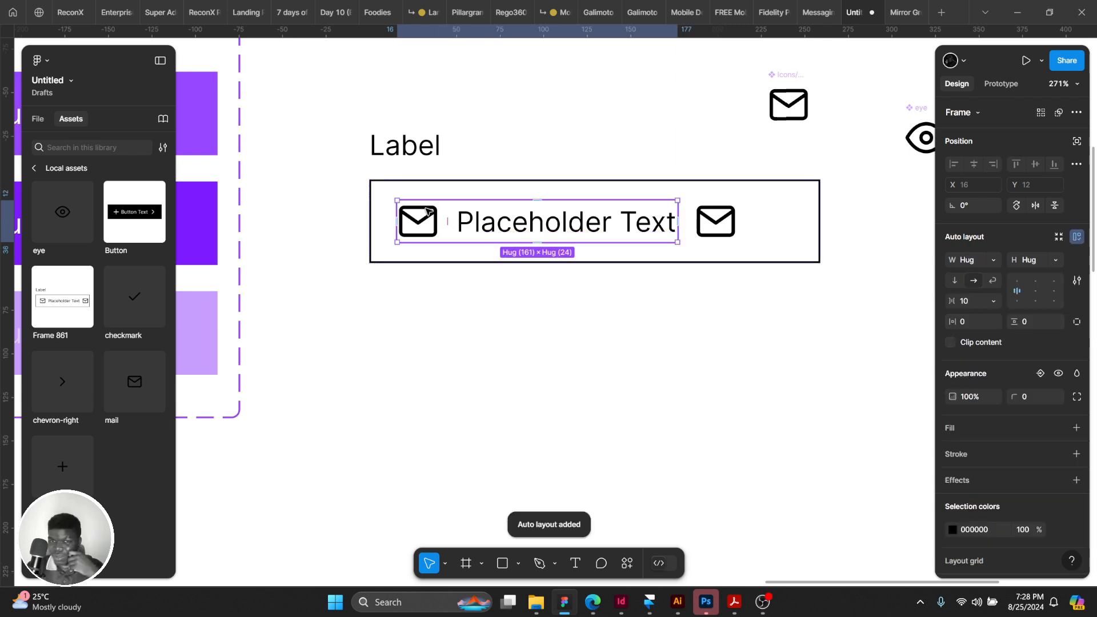
Set the placeholder box's auto layout gap to Auto so the trailing mail icon sits at the far end.
click(708, 224)
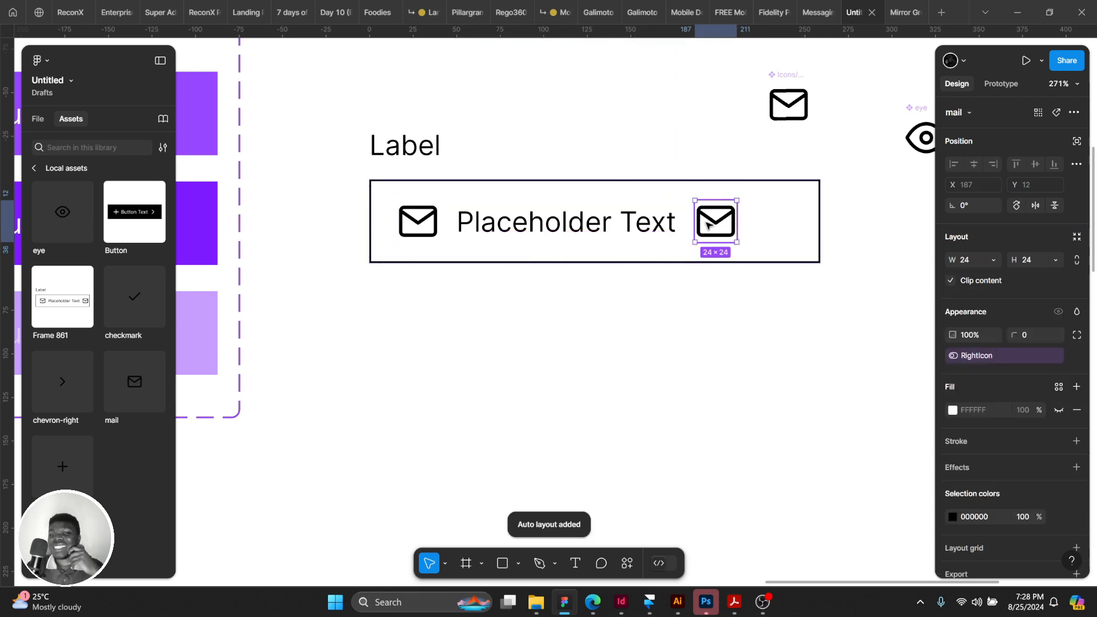
click(742, 225)
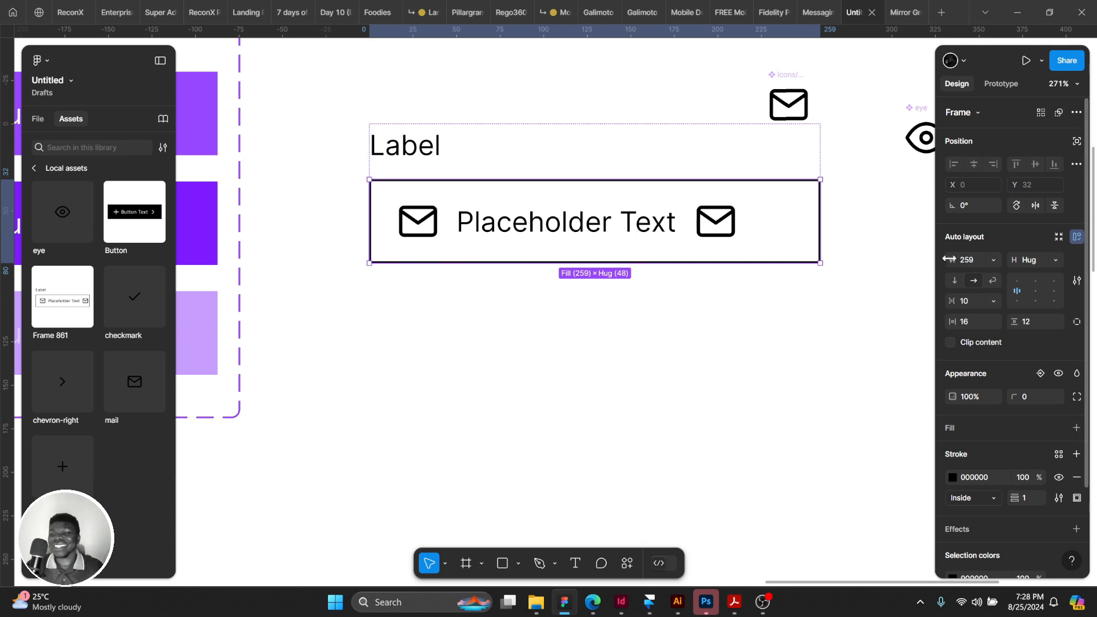
click(991, 301)
click(989, 317)
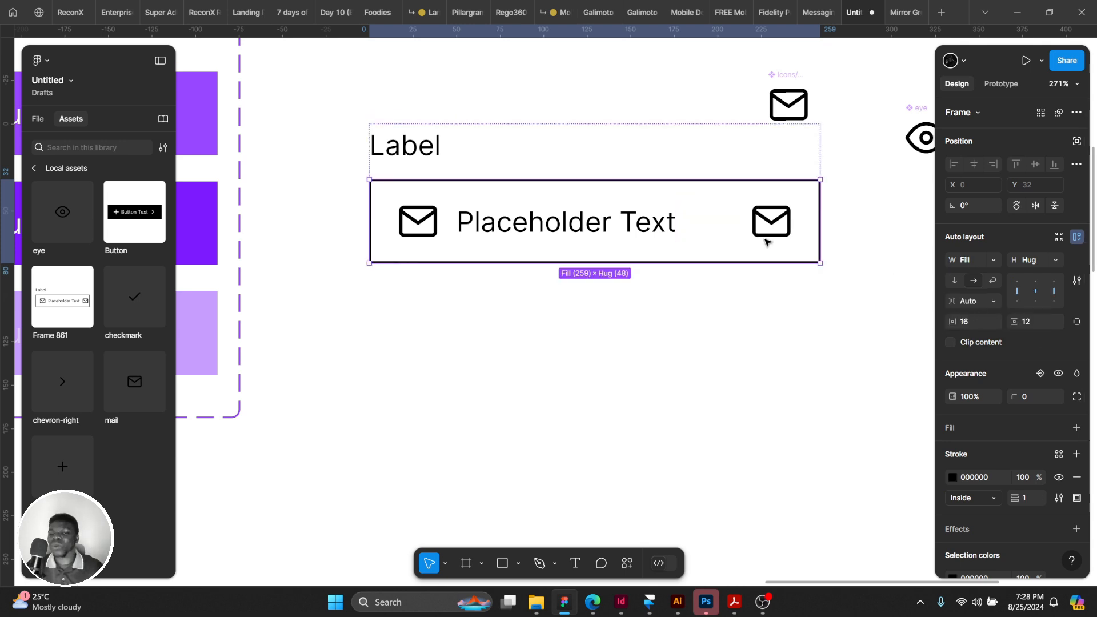
click(761, 216)
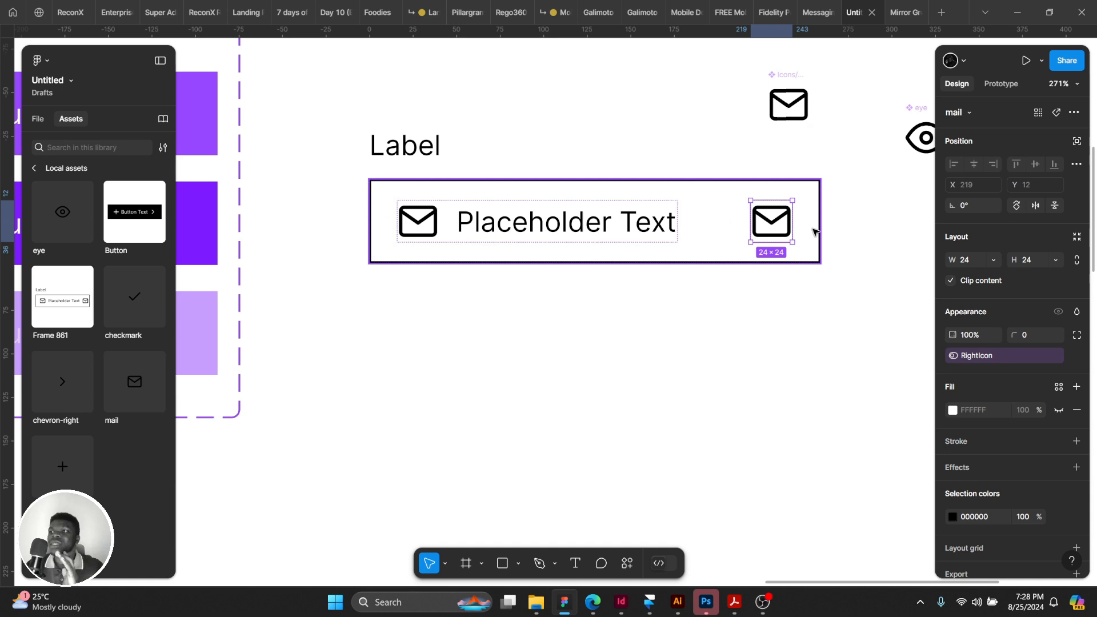
click(704, 212)
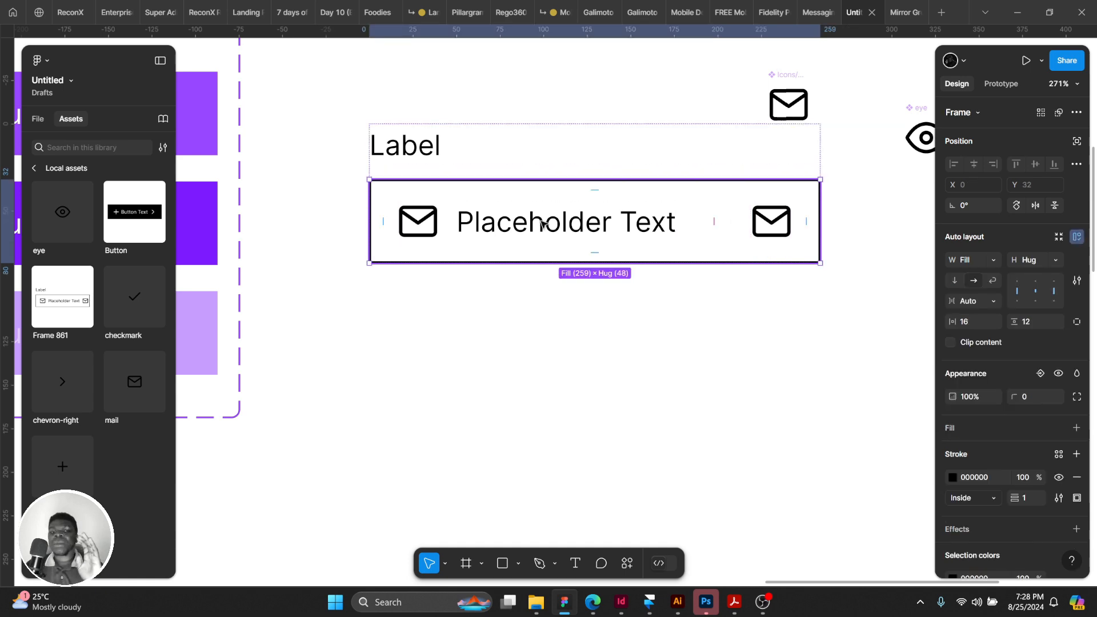
click(768, 220)
click(729, 214)
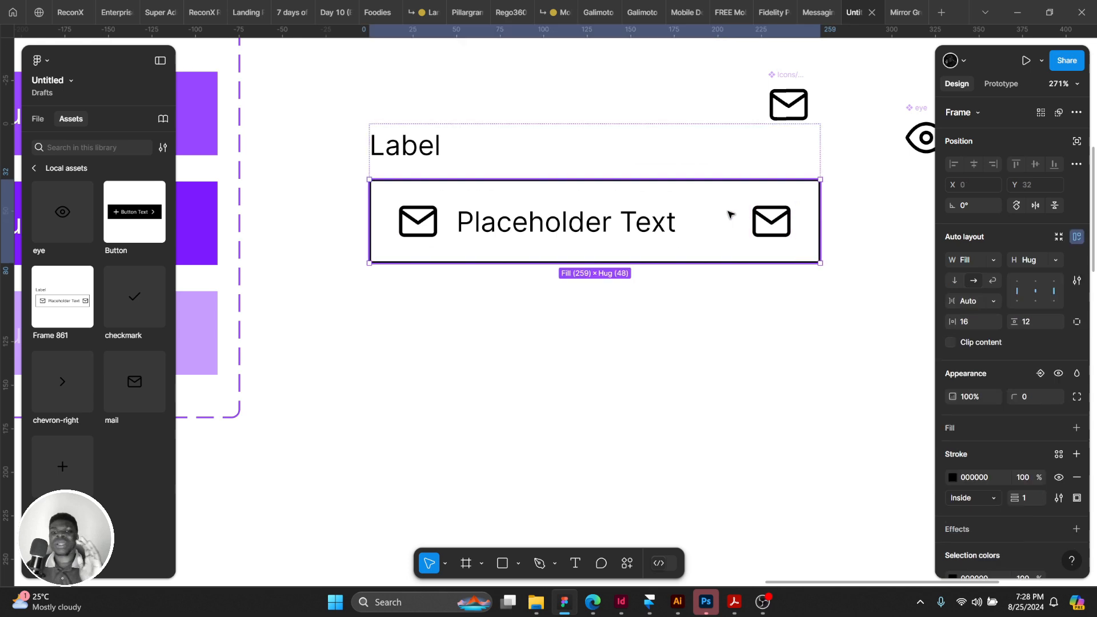
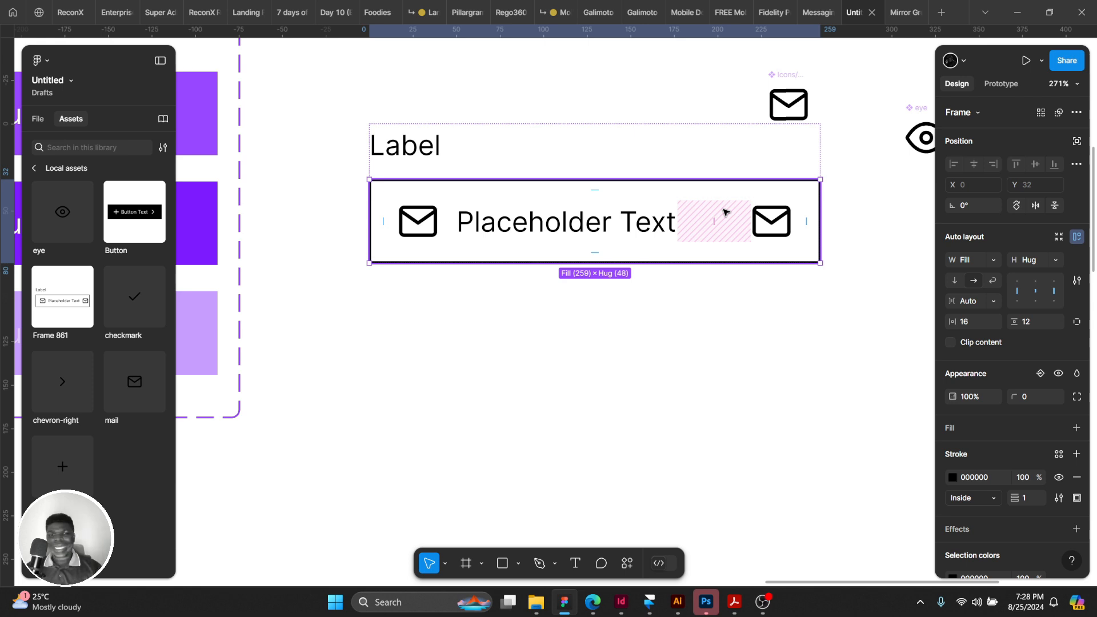
Resize the input component to about 264 wide and reposition it at about X 534, Y 158.
click(842, 147)
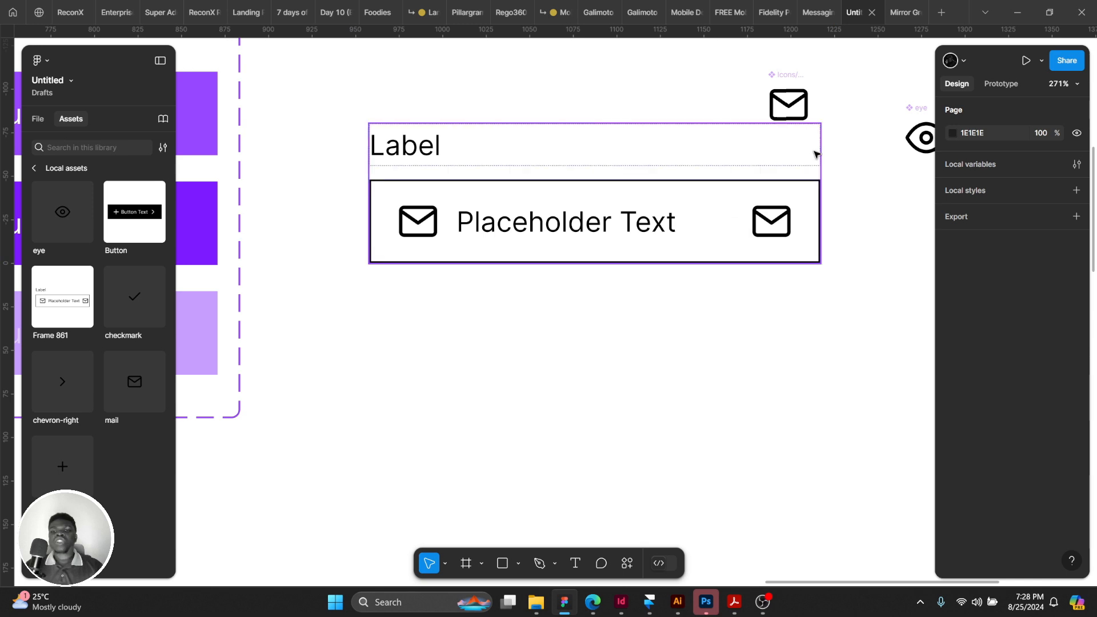
click(818, 140)
mouse_move(818, 140)
mouse_down()
mouse_move(869, 140)
mouse_move(746, 137)
mouse_move(854, 140)
mouse_move(839, 141)
mouse_up()
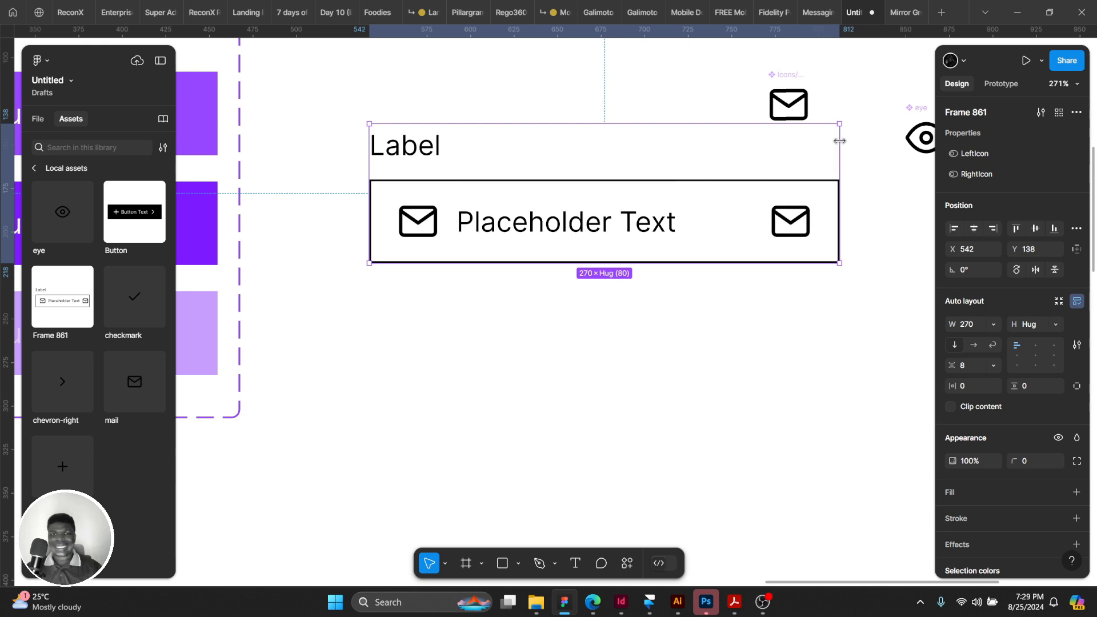
click(366, 149)
click(382, 147)
drag(369, 145, 381, 108)
scroll(428, 166, right, 1)
scroll(428, 166, up, 1)
drag(512, 160, 487, 194)
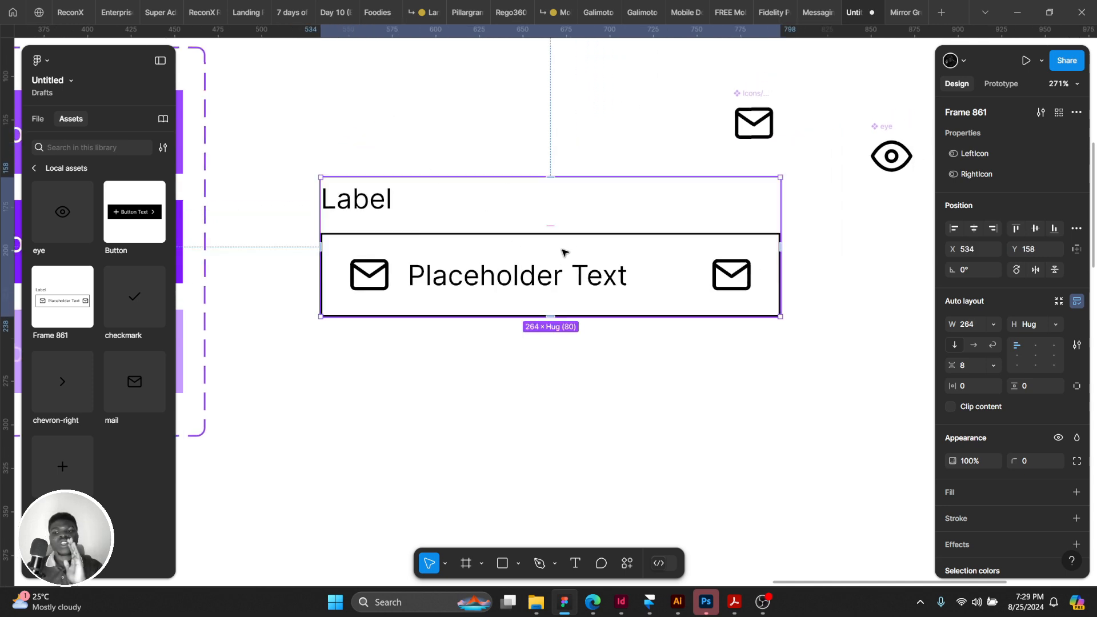
Rename the Frame 861 component as Input in the layer list.
click(731, 277)
click(731, 277)
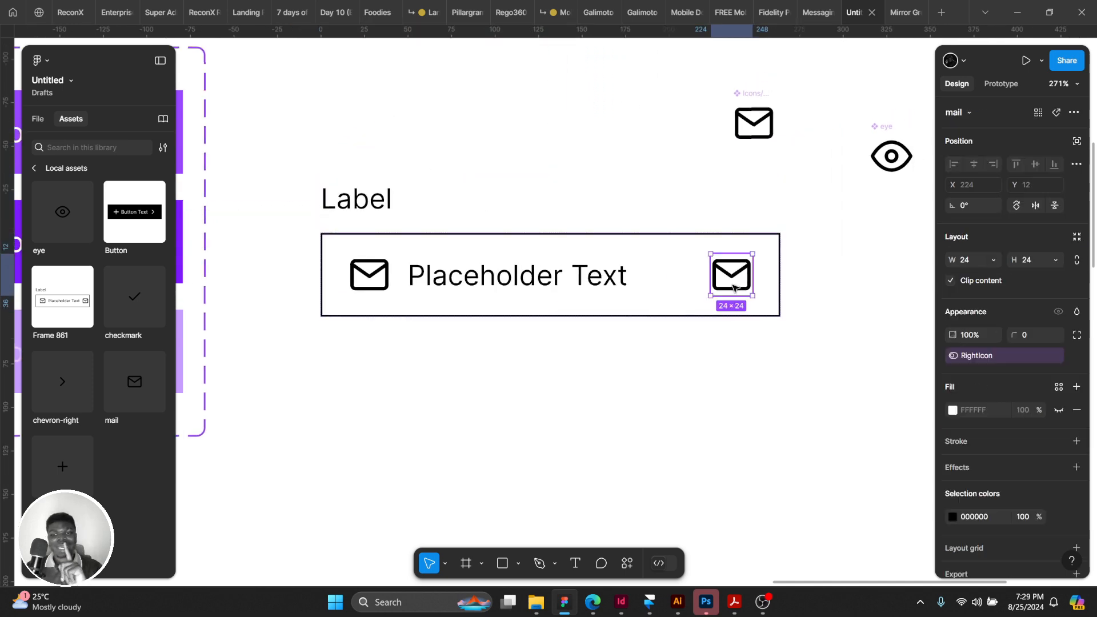
click(620, 381)
click(551, 273)
scroll(534, 216, down, 3)
scroll(534, 216, down, 1)
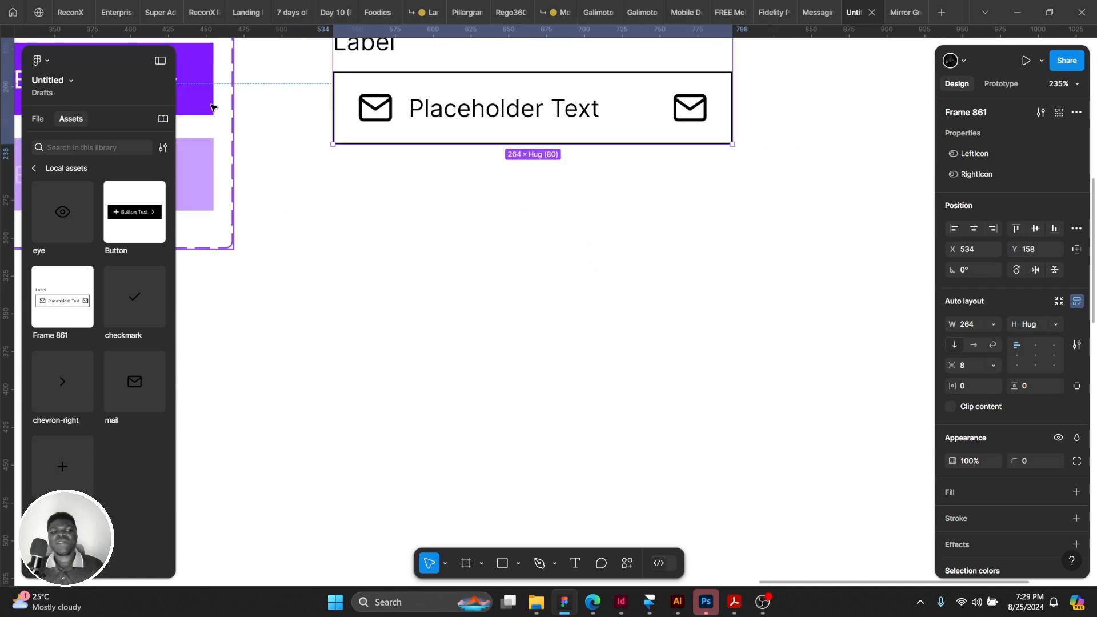
scroll(444, 101, up, 3)
click(38, 119)
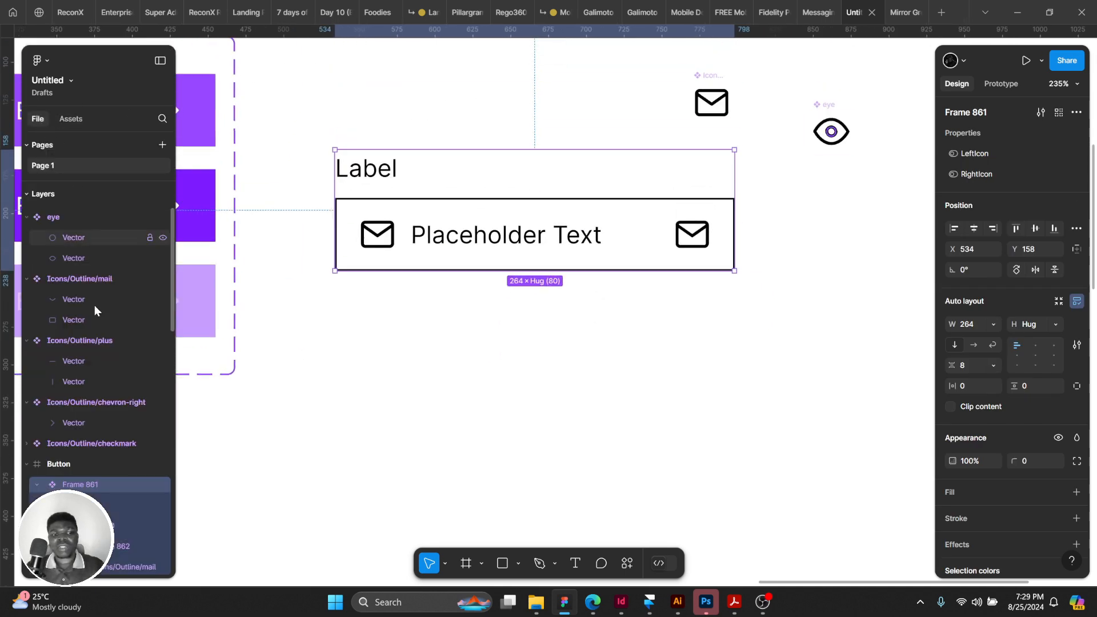
double_click(86, 485)
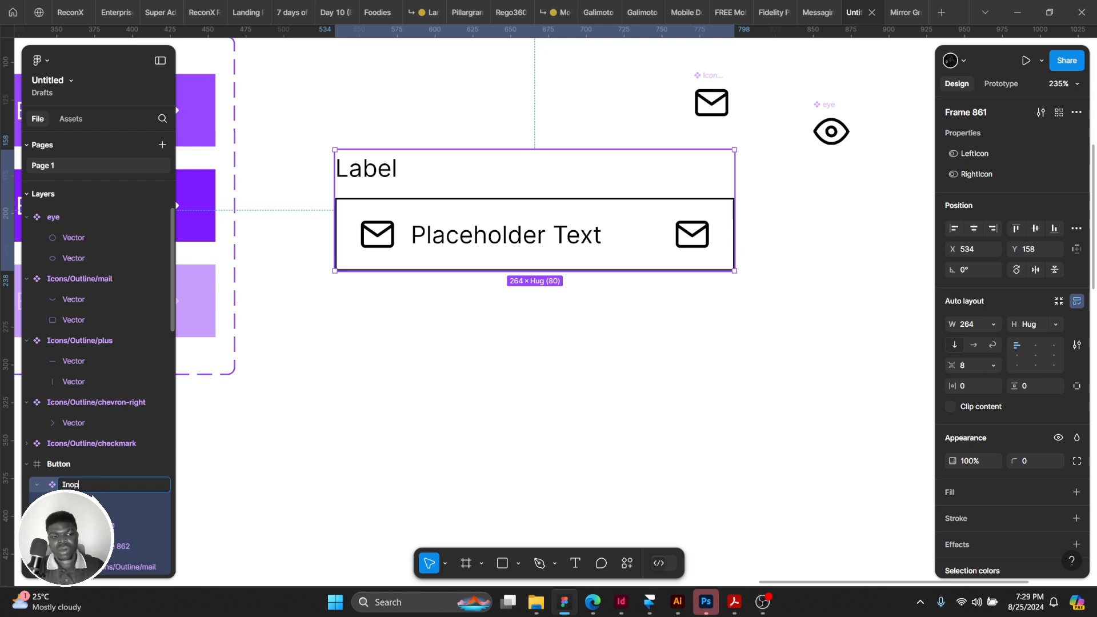
key(Return)
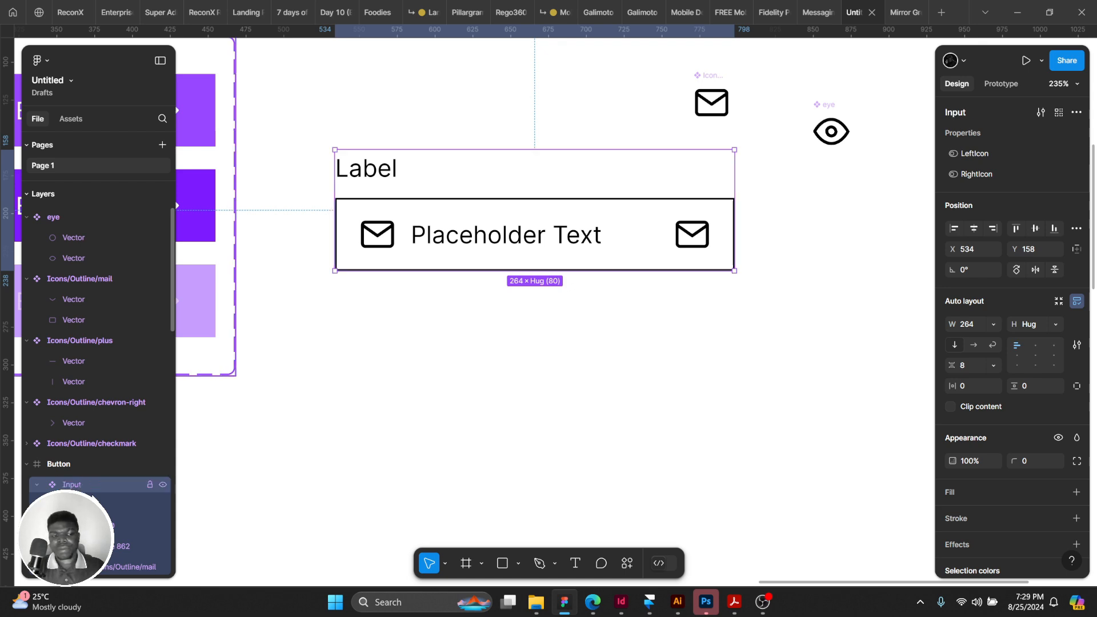
Place a copy of the Input component as an instance below the original.
drag(490, 193, 676, 417)
scroll(675, 417, down, 1)
scroll(676, 417, right, 1)
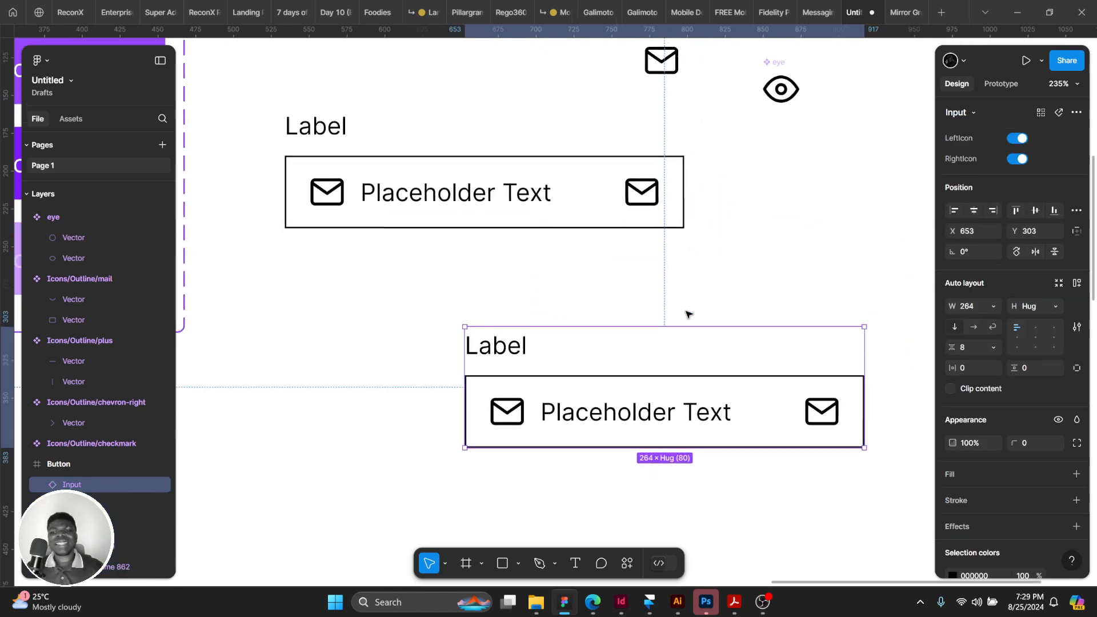
Test the instance's icon properties by turning RightIcon and LeftIcon off and switching both back on.
click(1019, 160)
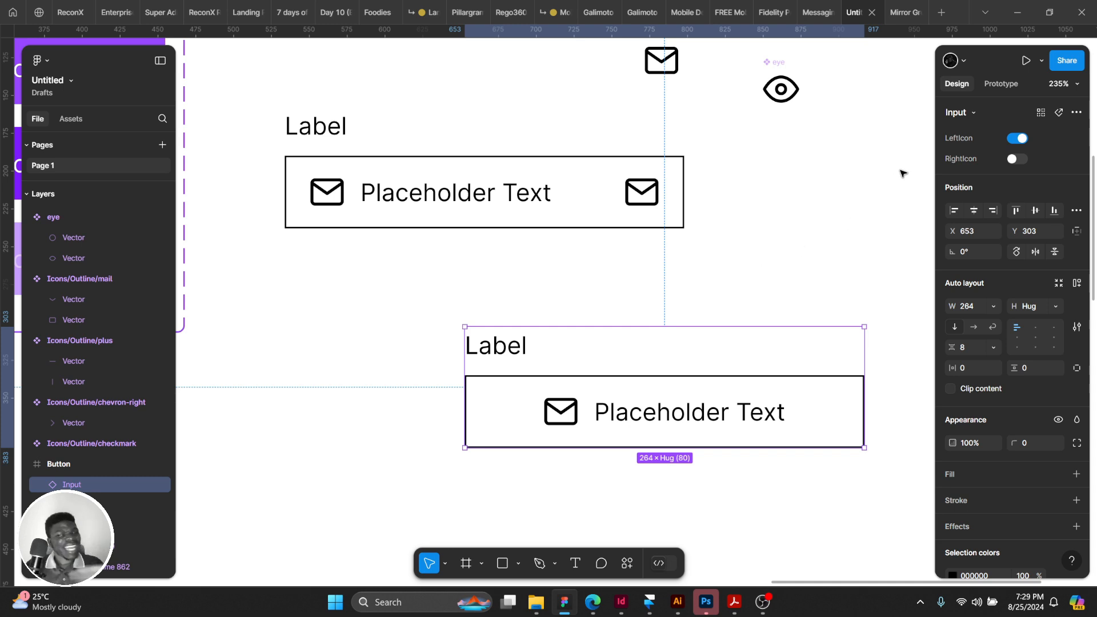
click(1017, 138)
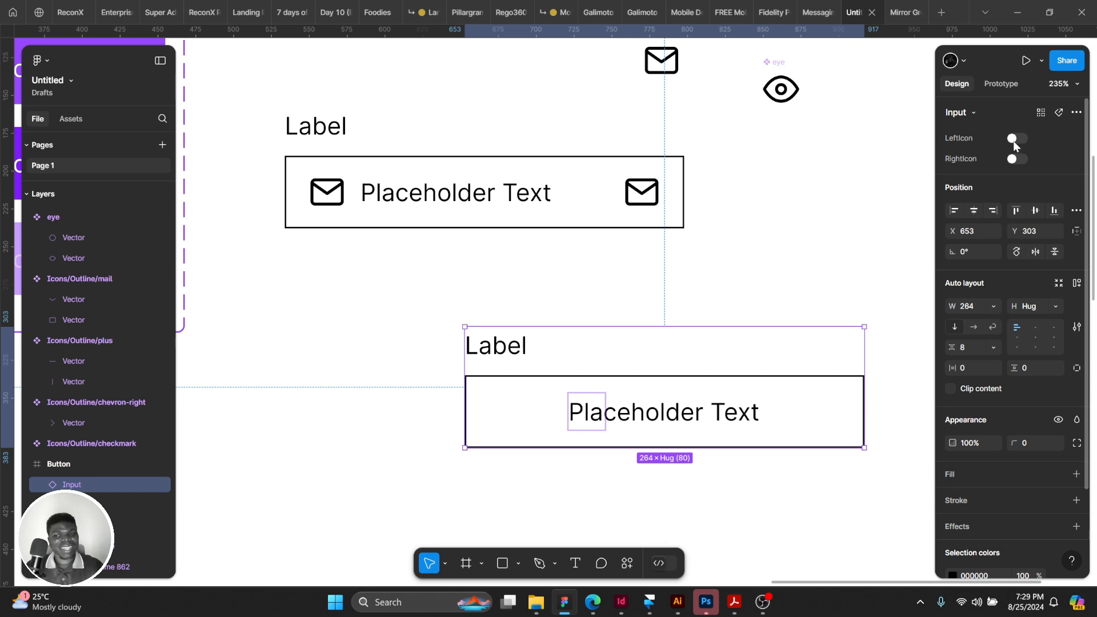
click(1015, 139)
click(1016, 159)
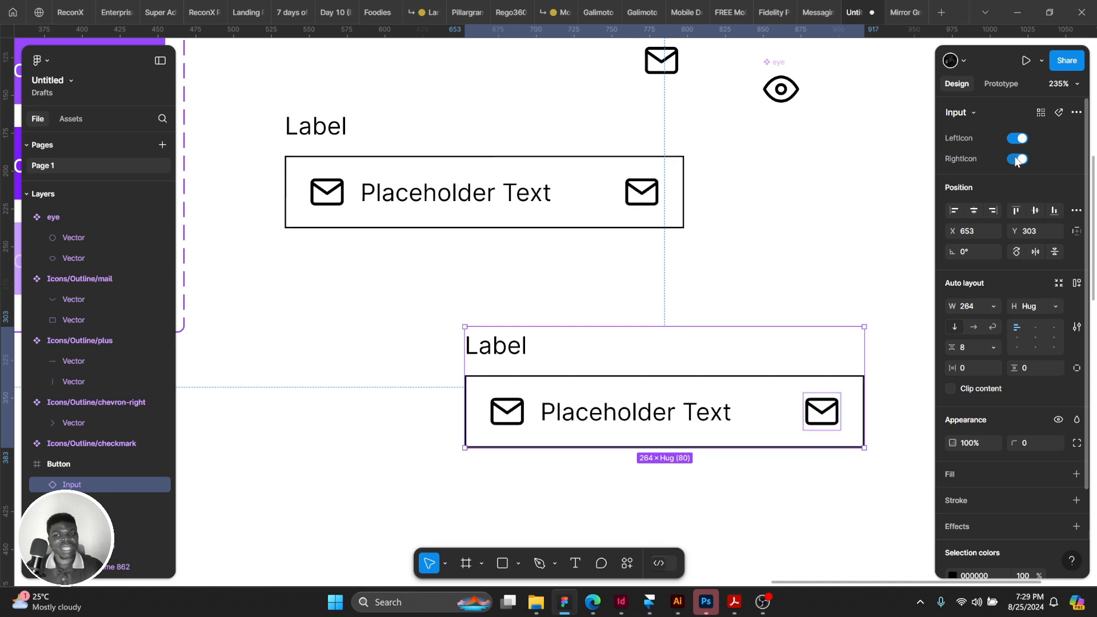
Swap the trailing mail icon in the main Input component for the eye icon.
click(768, 70)
double_click(642, 191)
click(958, 112)
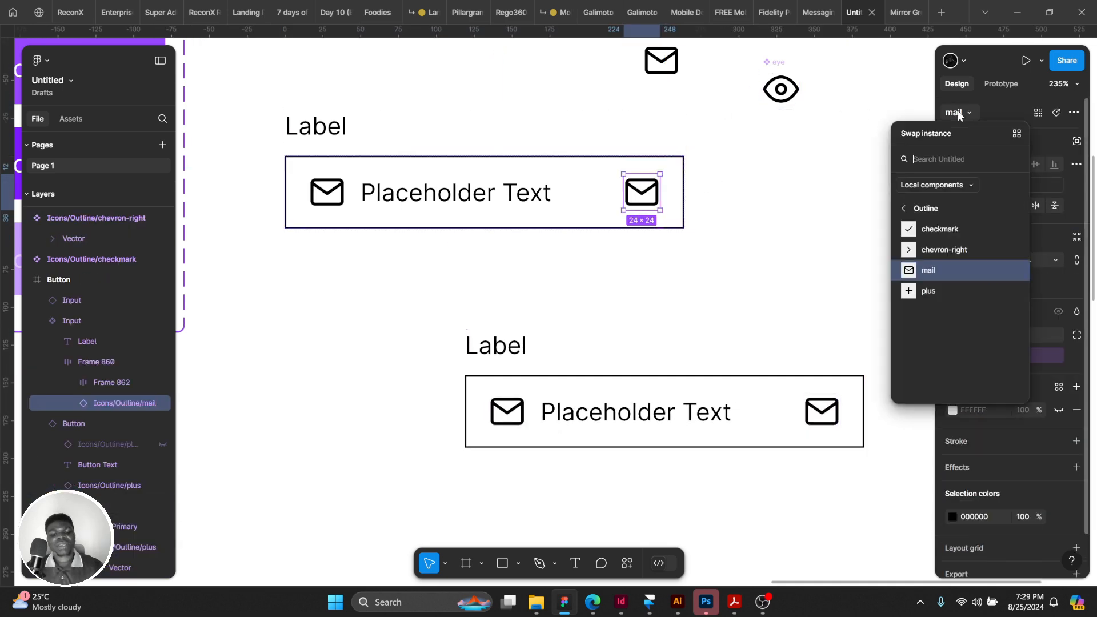
text(eye)
click(909, 207)
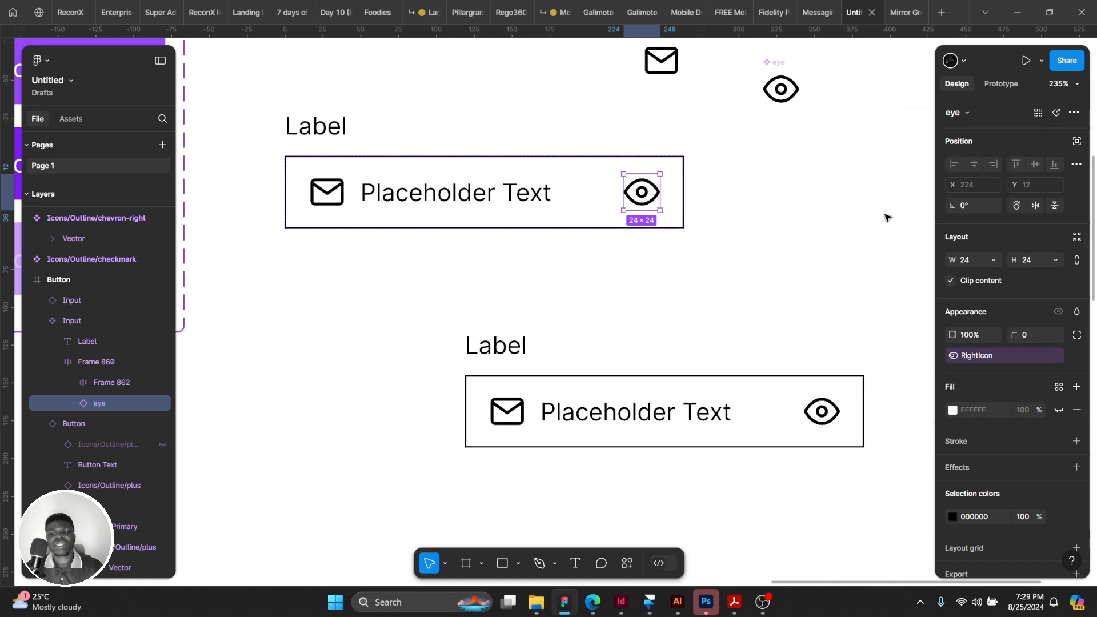
Widen the Input instance to about 265 and turn off its RightIcon property.
click(782, 170)
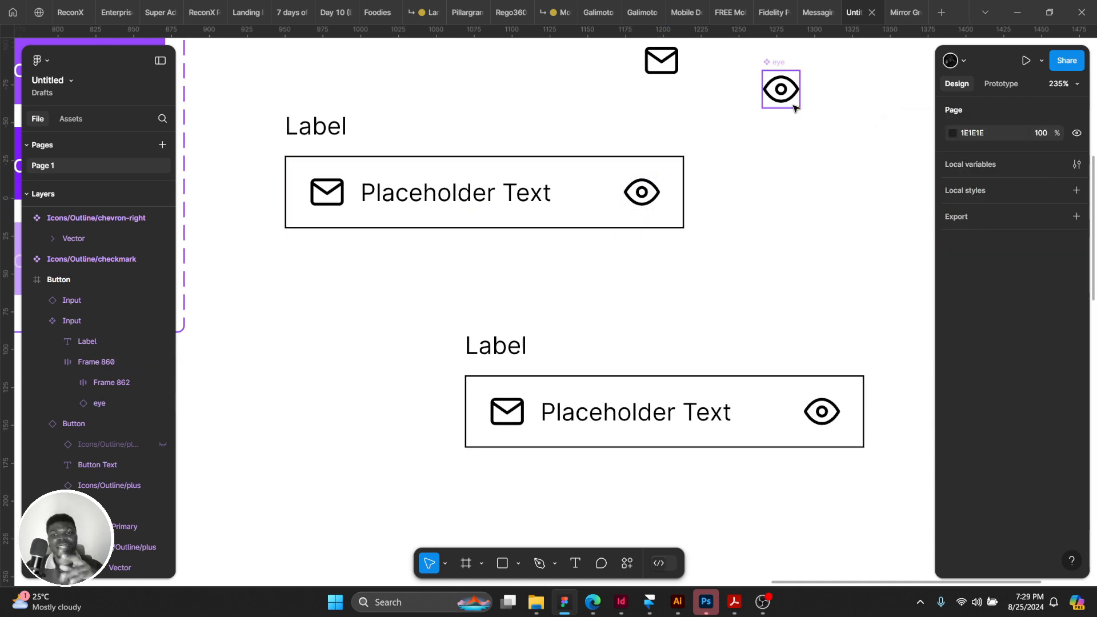
click(656, 144)
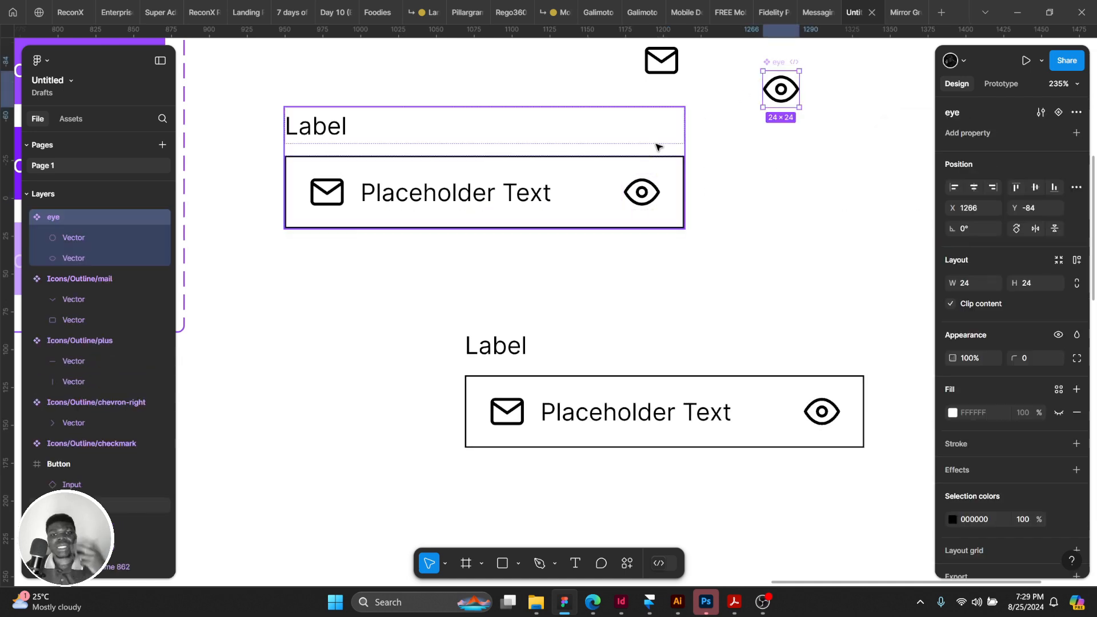
click(663, 345)
drag(464, 370, 463, 346)
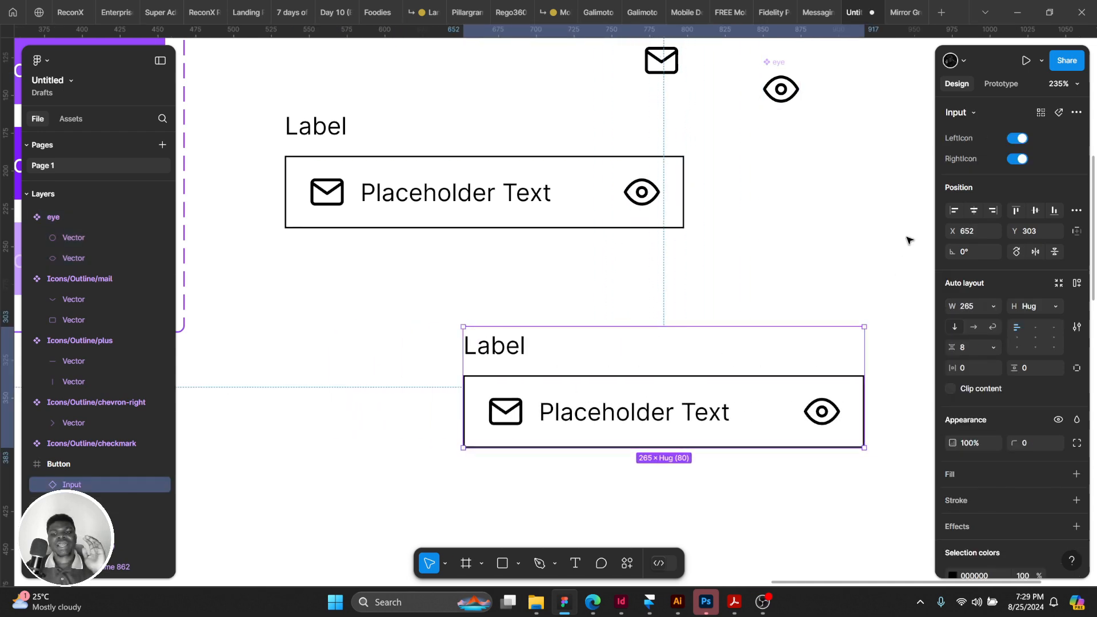
click(1016, 159)
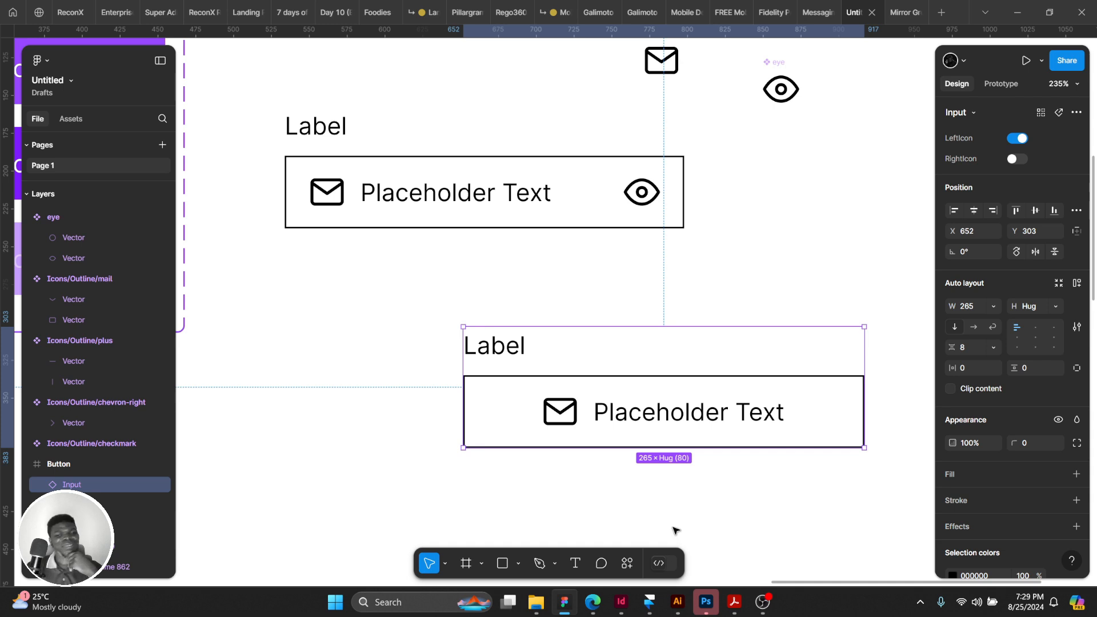
Set the main component's inner frame with the leading icon and placeholder text to Fill container width.
double_click(434, 184)
double_click(444, 189)
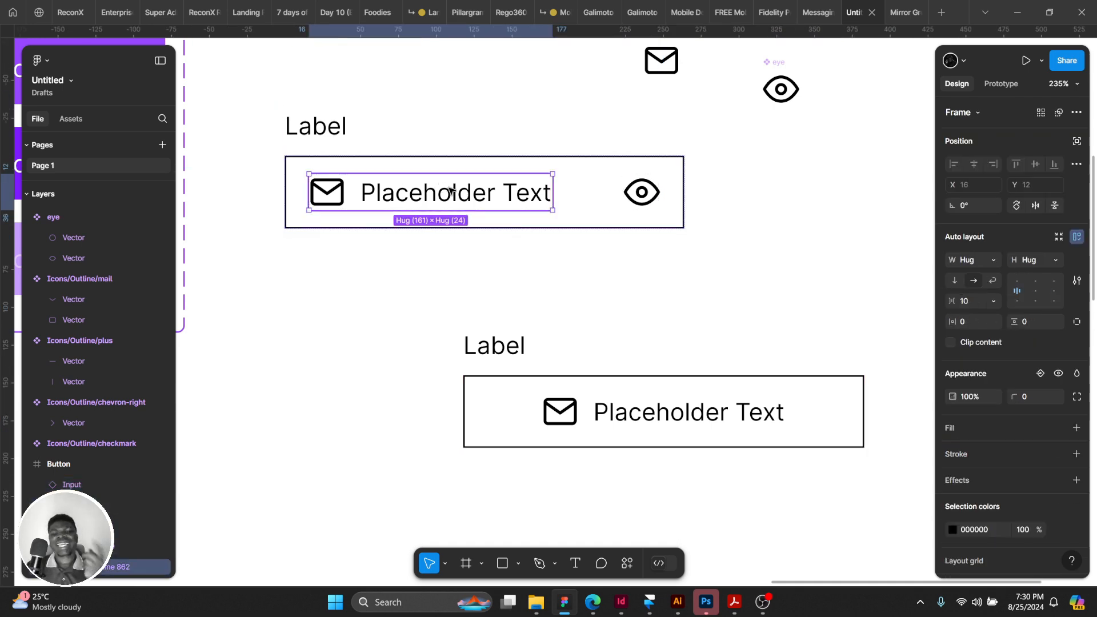
click(991, 263)
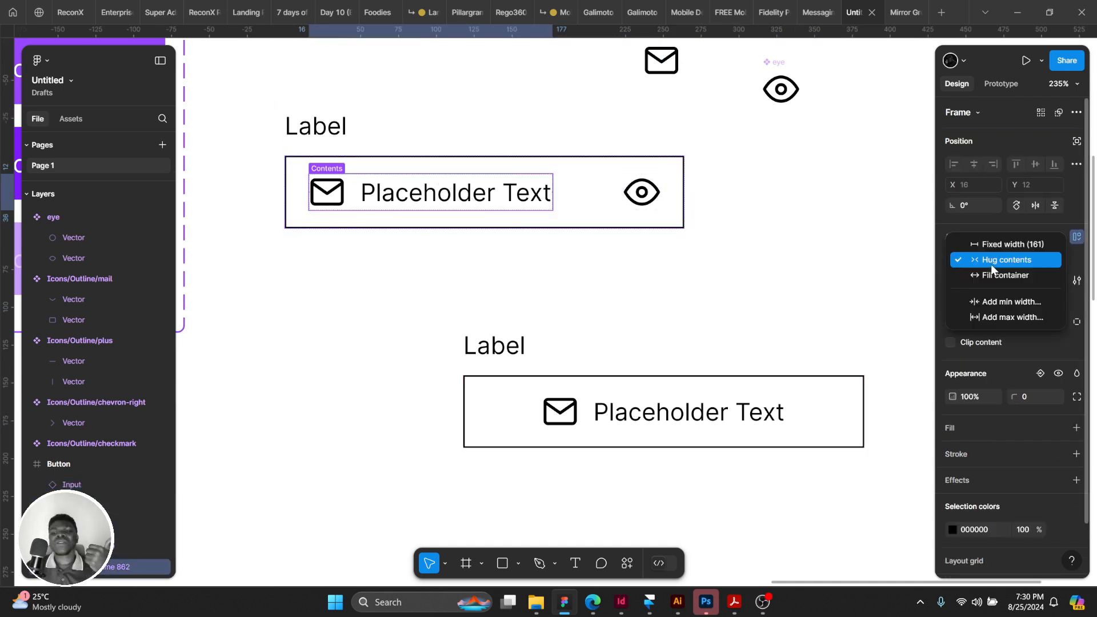
click(1016, 275)
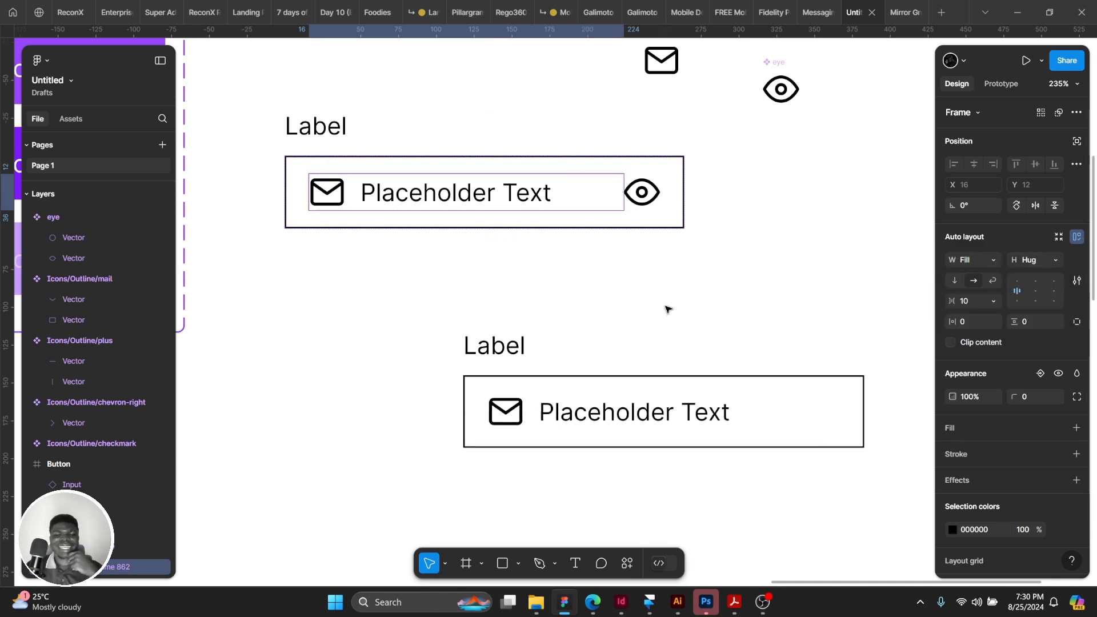
click(571, 310)
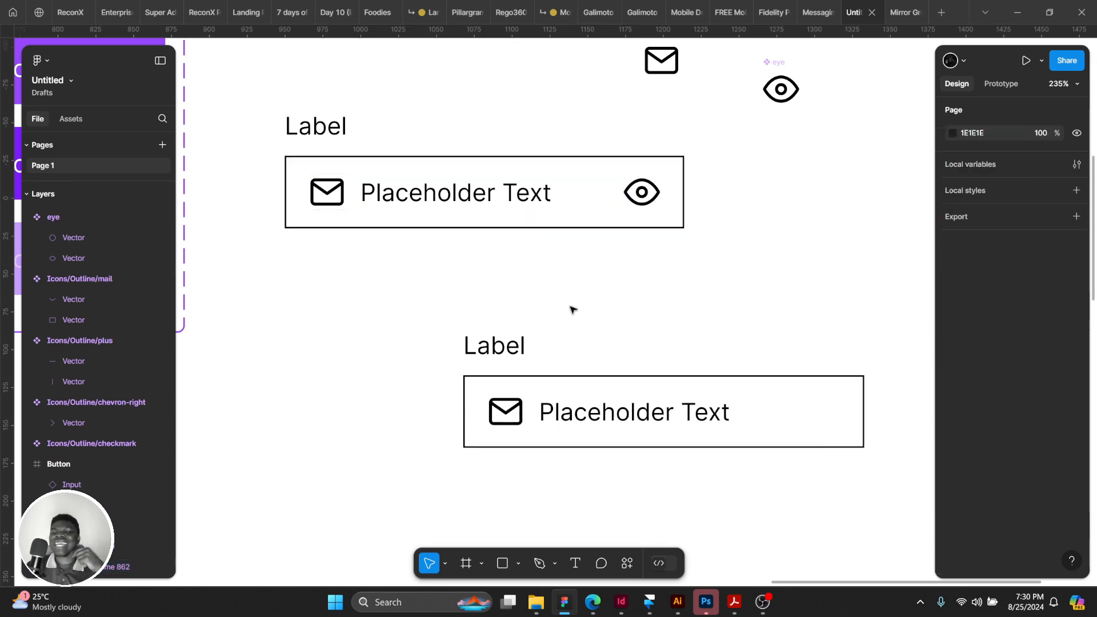
Check the instance's layout by switching its RightIcon property on and off again.
click(652, 440)
click(1017, 160)
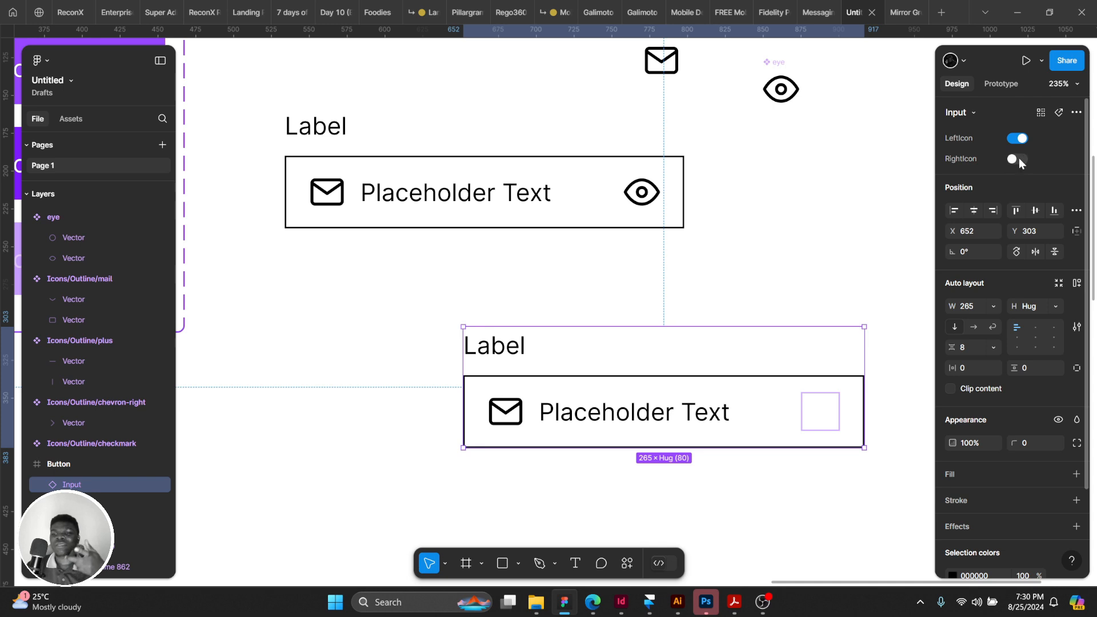
click(1012, 164)
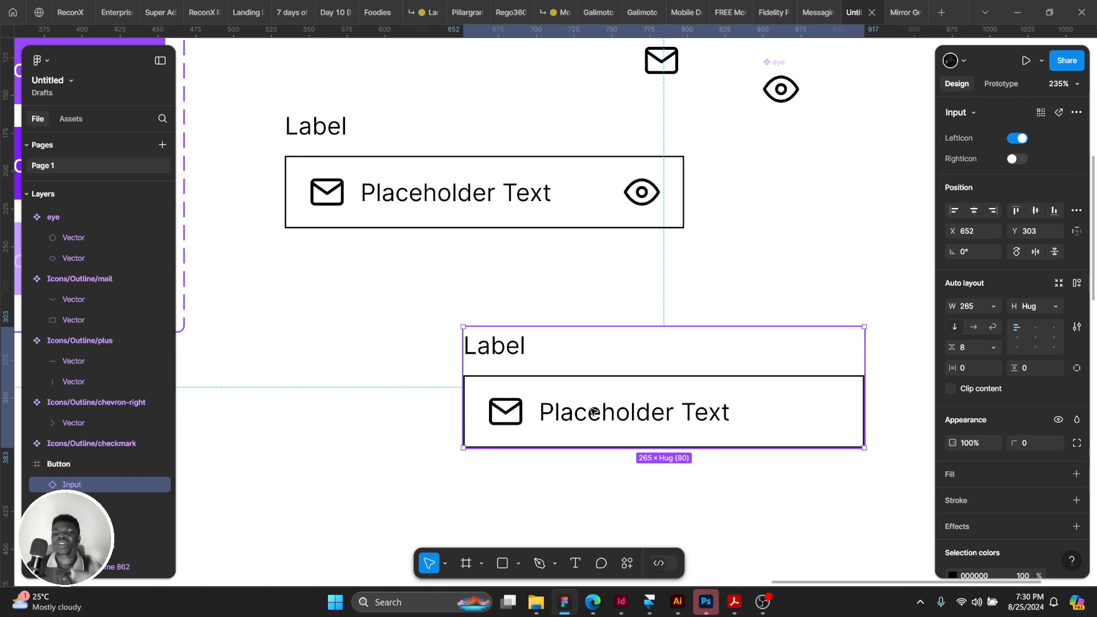
click(500, 202)
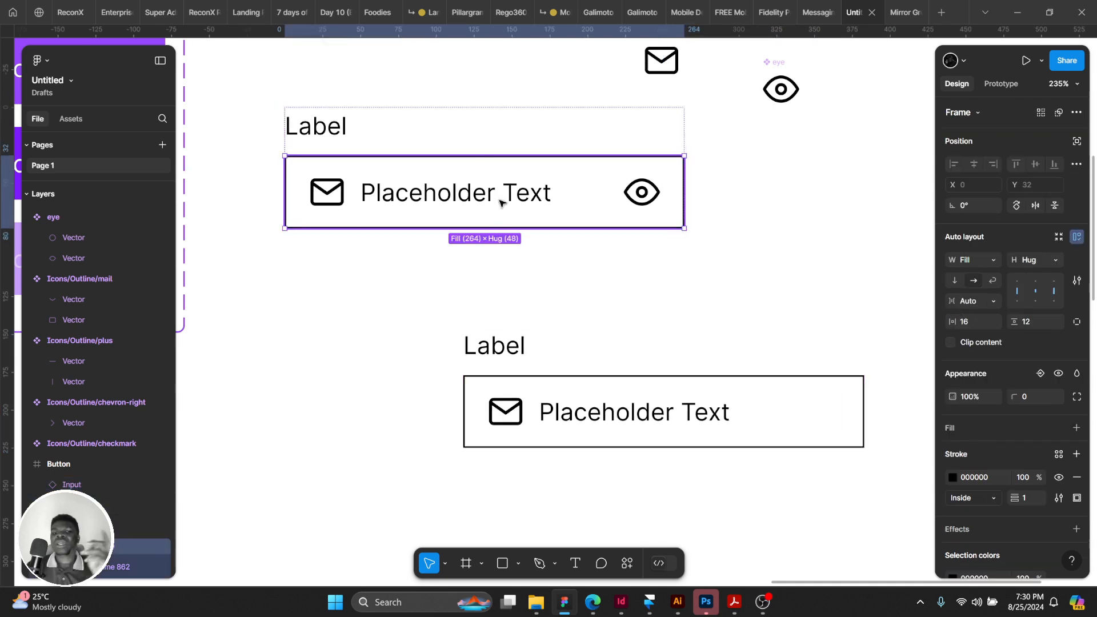
click(532, 187)
click(622, 416)
click(622, 416)
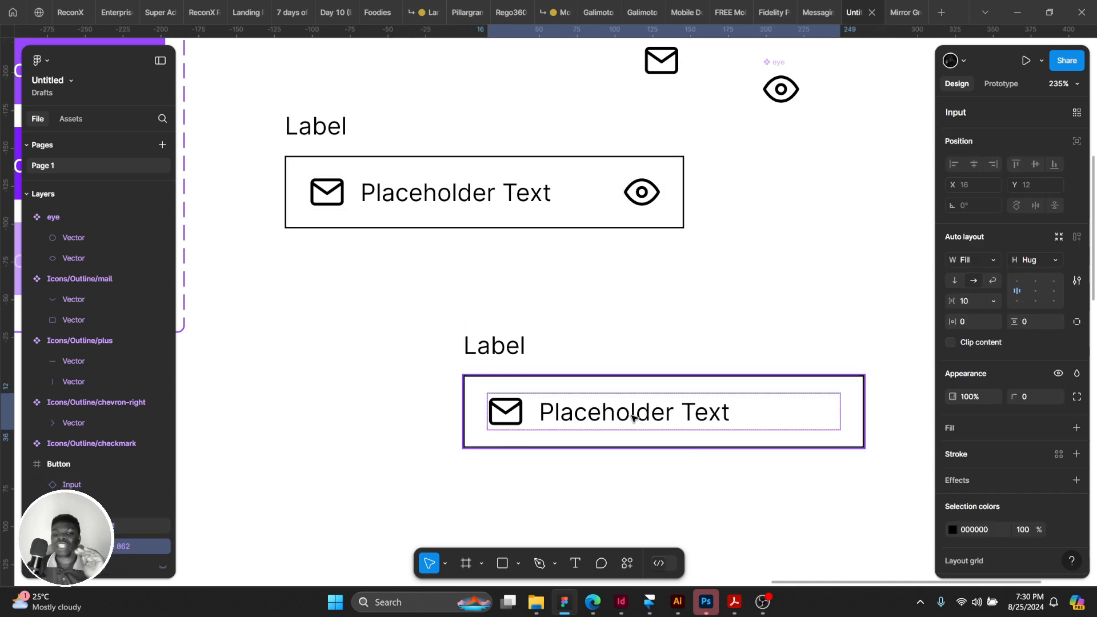
click(778, 299)
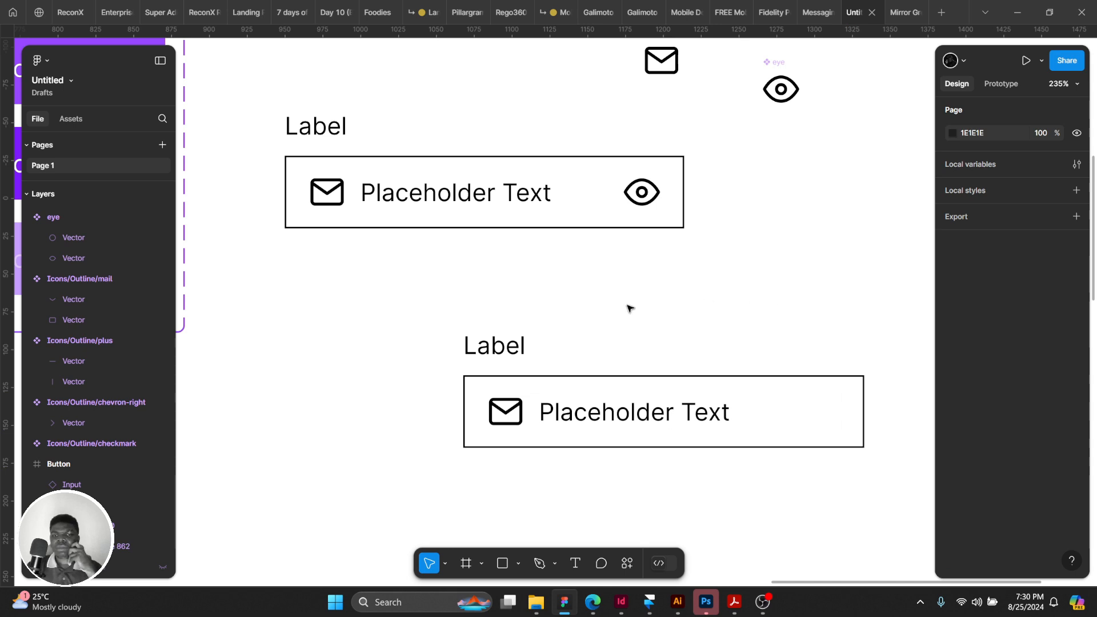
click(514, 210)
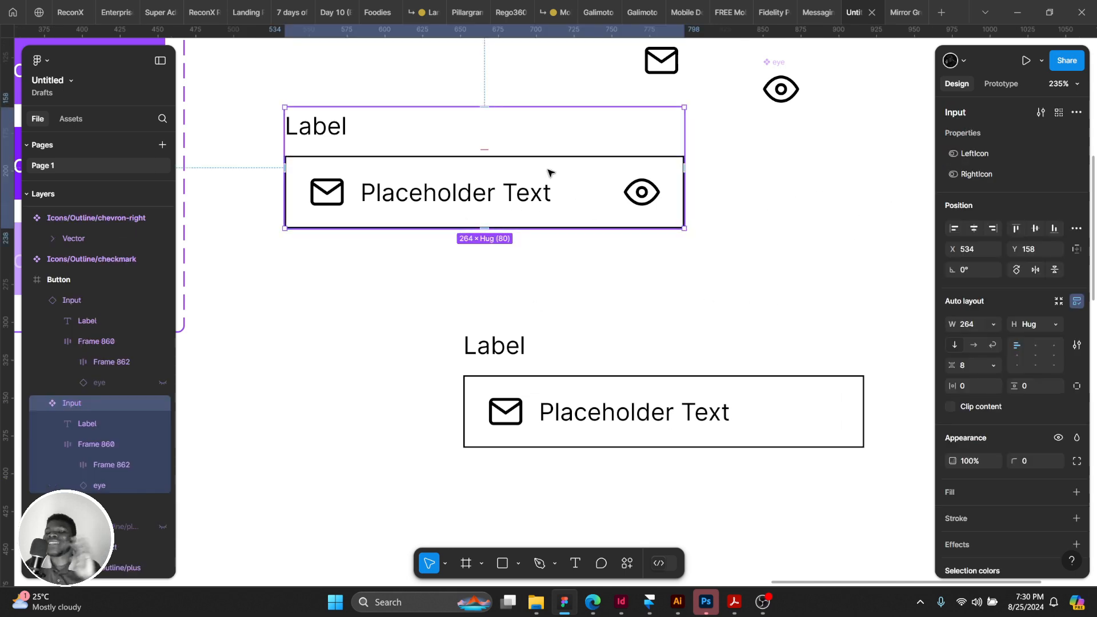
scroll(714, 194, up, 1)
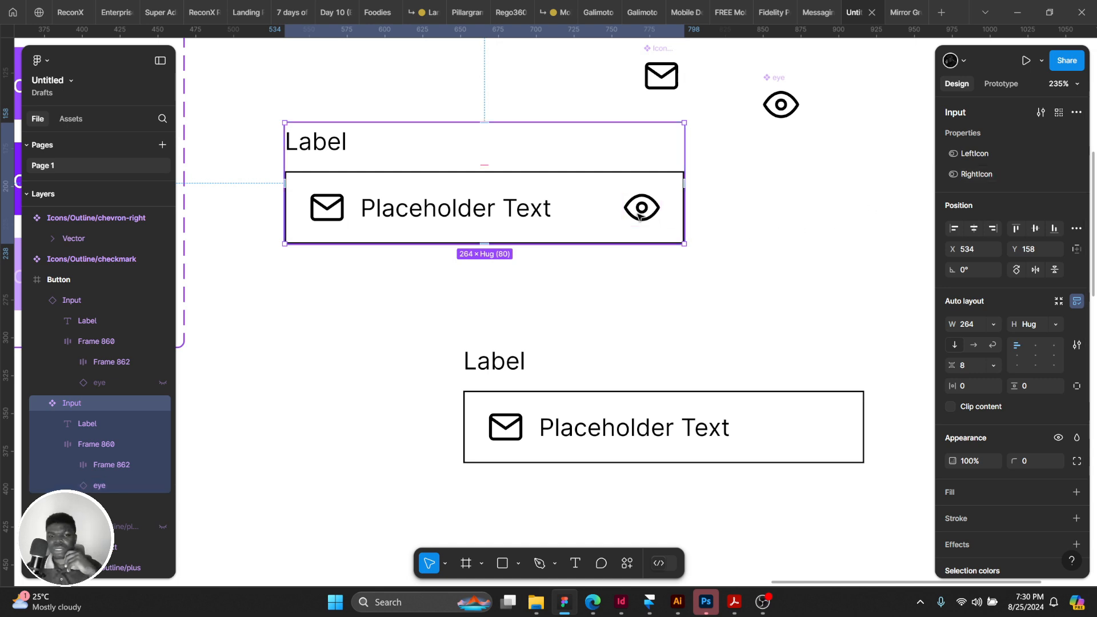
scroll(538, 348, up, 1)
Move the Input instance from below the main Input component to the empty area on its right side.
scroll(542, 343, down, 5)
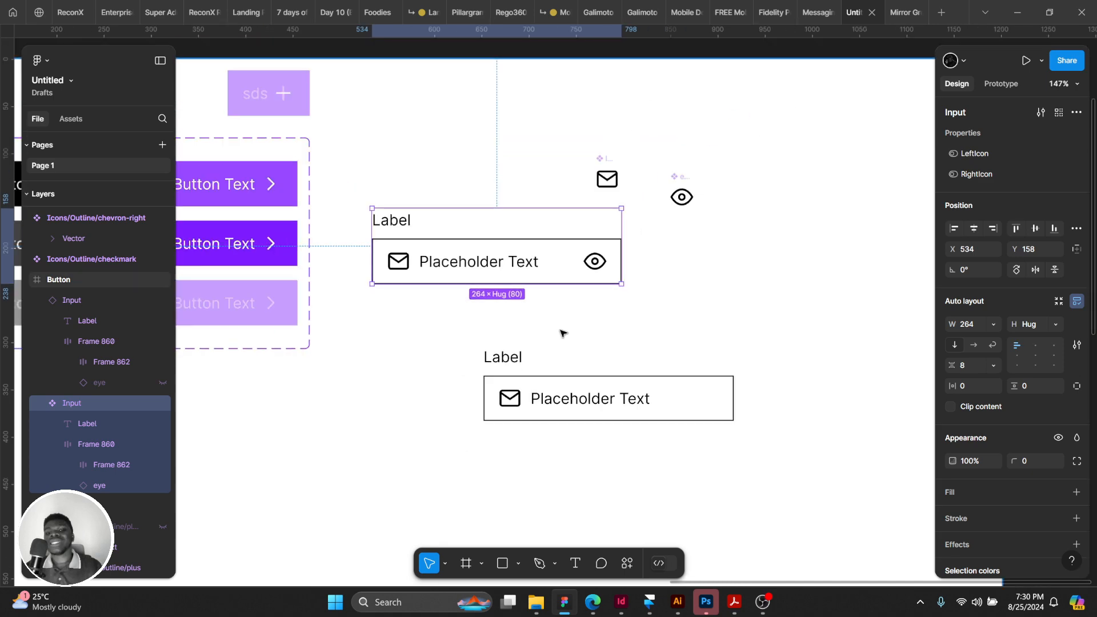
scroll(562, 333, right, 1)
drag(534, 404, 703, 250)
drag(359, 269, 499, 246)
drag(635, 274, 570, 269)
scroll(571, 268, up, 1)
scroll(569, 267, up, 3)
click(599, 245)
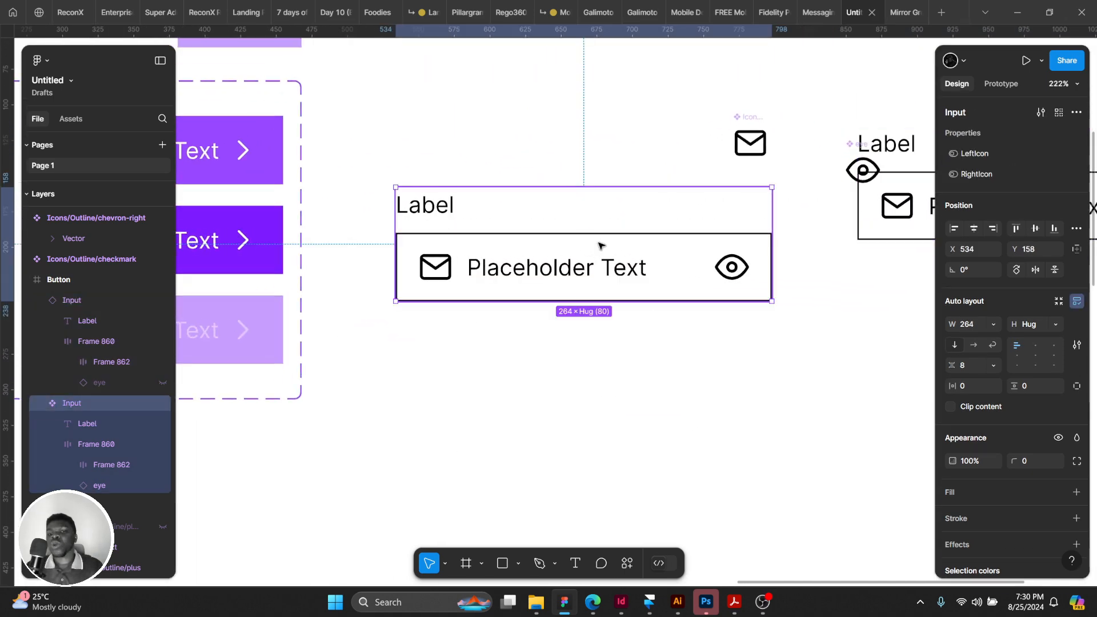
click(621, 301)
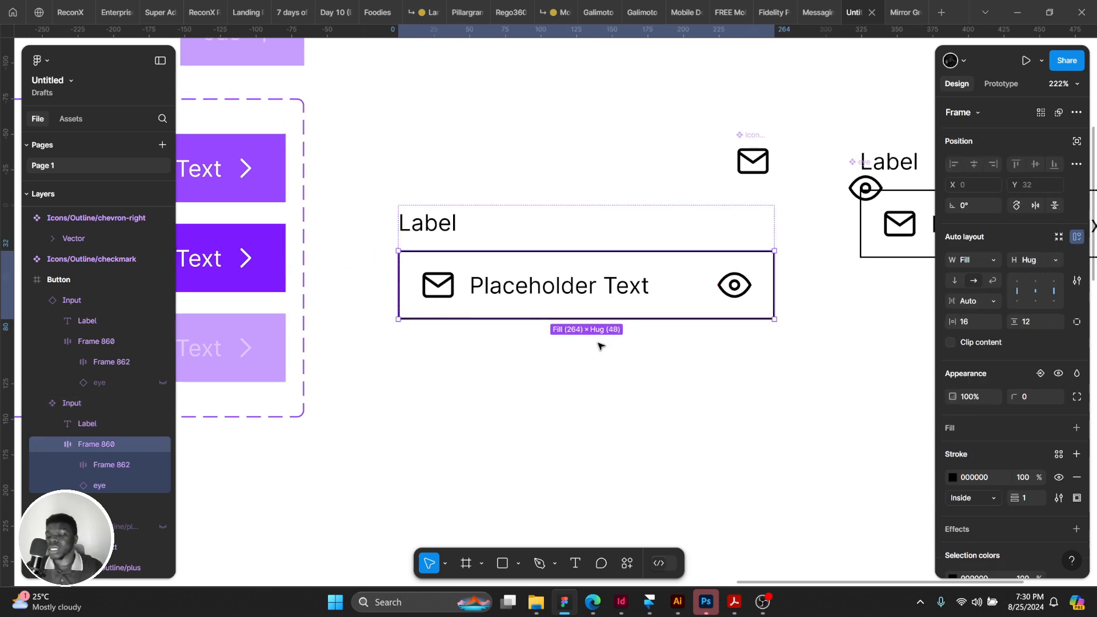
click(594, 378)
click(590, 294)
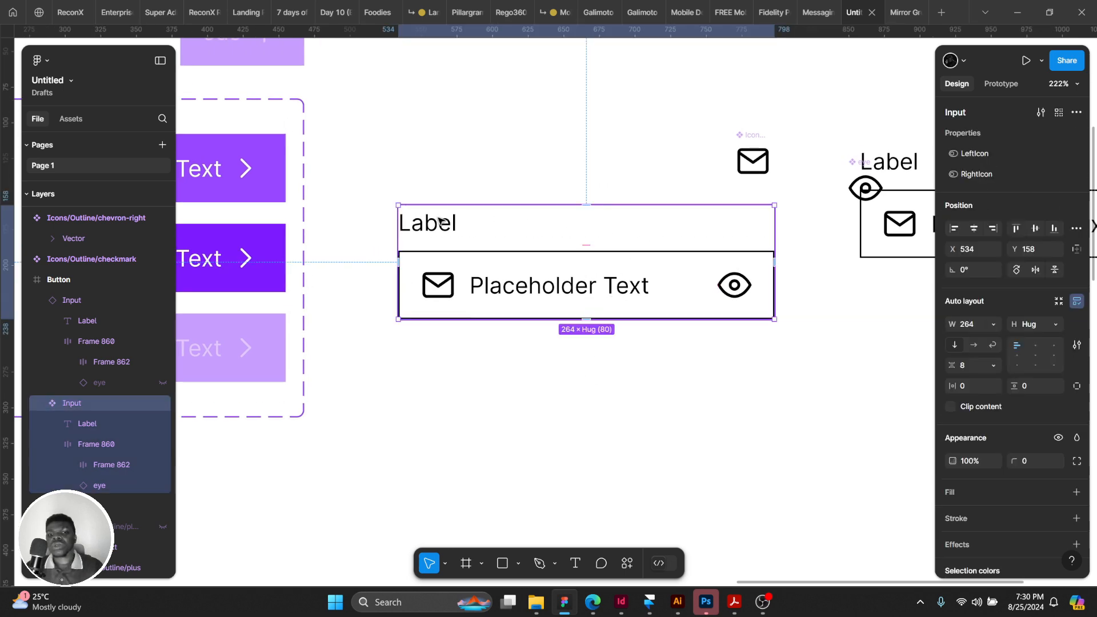
click(525, 161)
Recolour the main Input component's black text, icons and border to grey 787878.
click(491, 249)
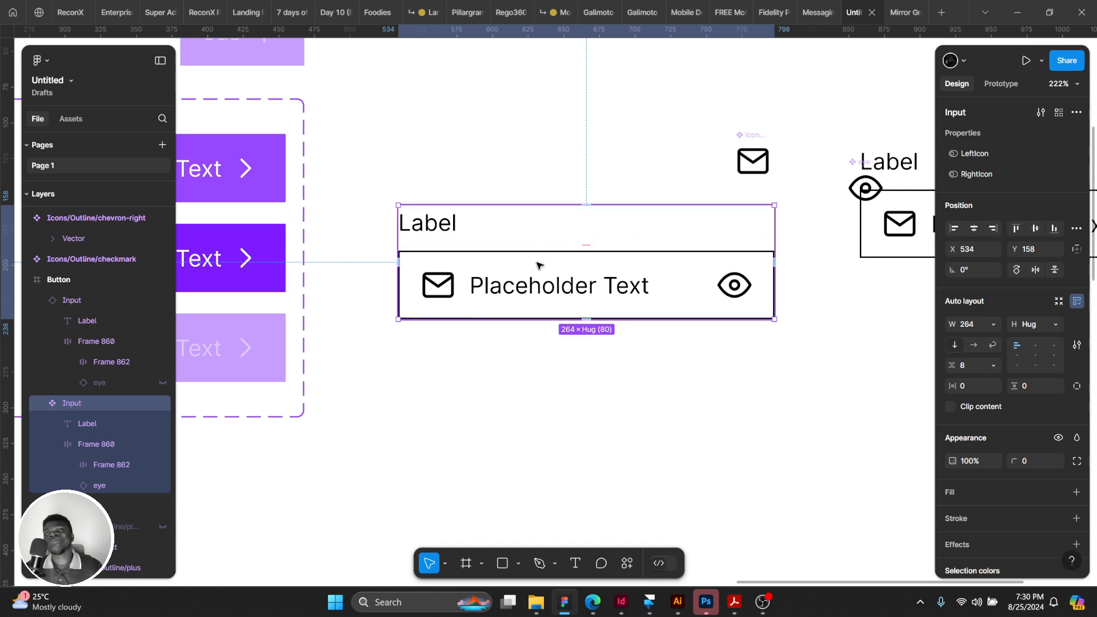
scroll(991, 423, down, 4)
click(950, 475)
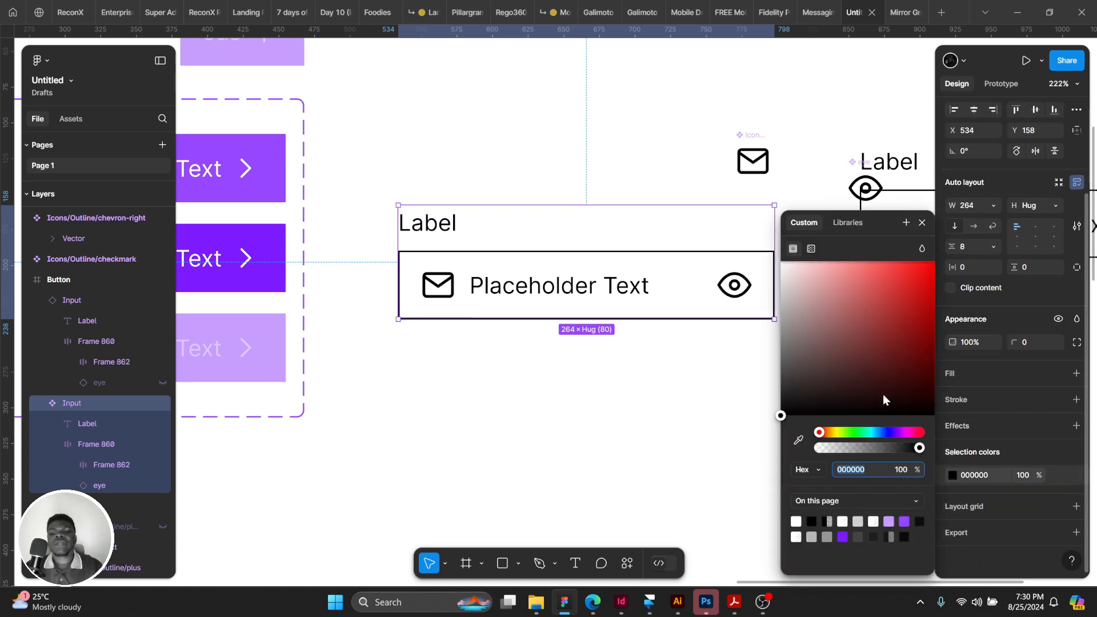
text(69)
key(Return)
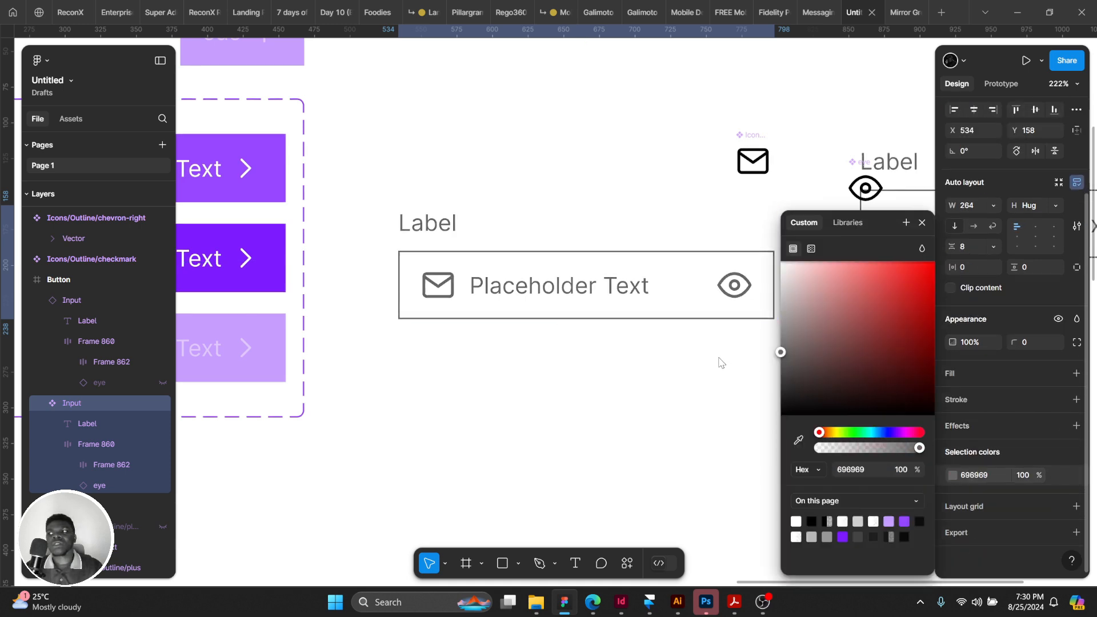
drag(719, 359, 677, 349)
Set the main Input component's Label text fill to dark grey 353535.
click(450, 227)
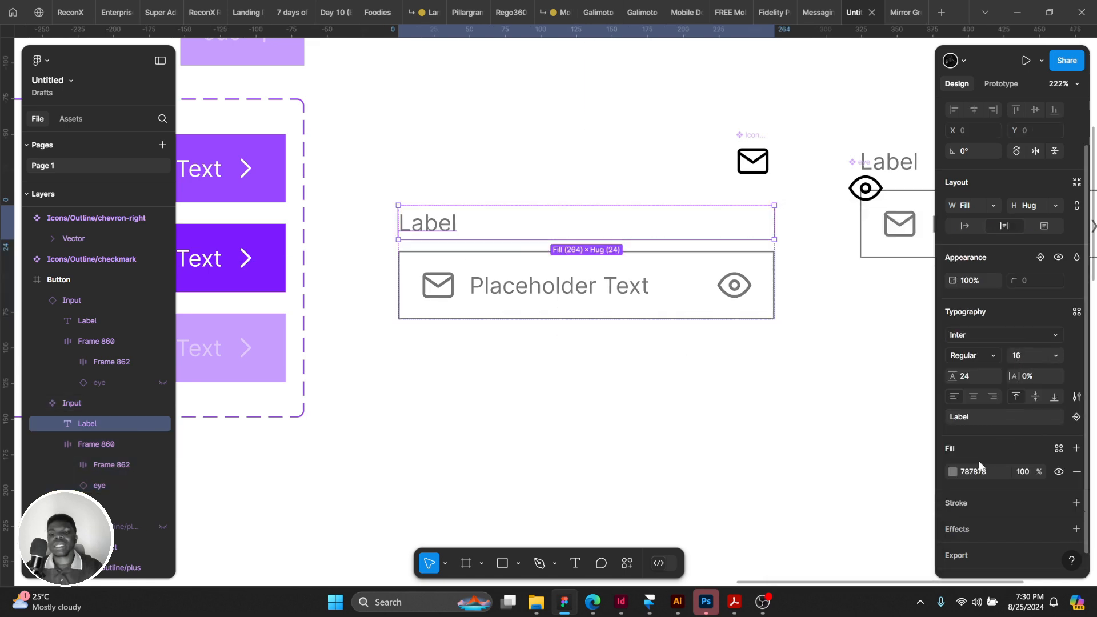
click(952, 472)
drag(744, 359, 655, 389)
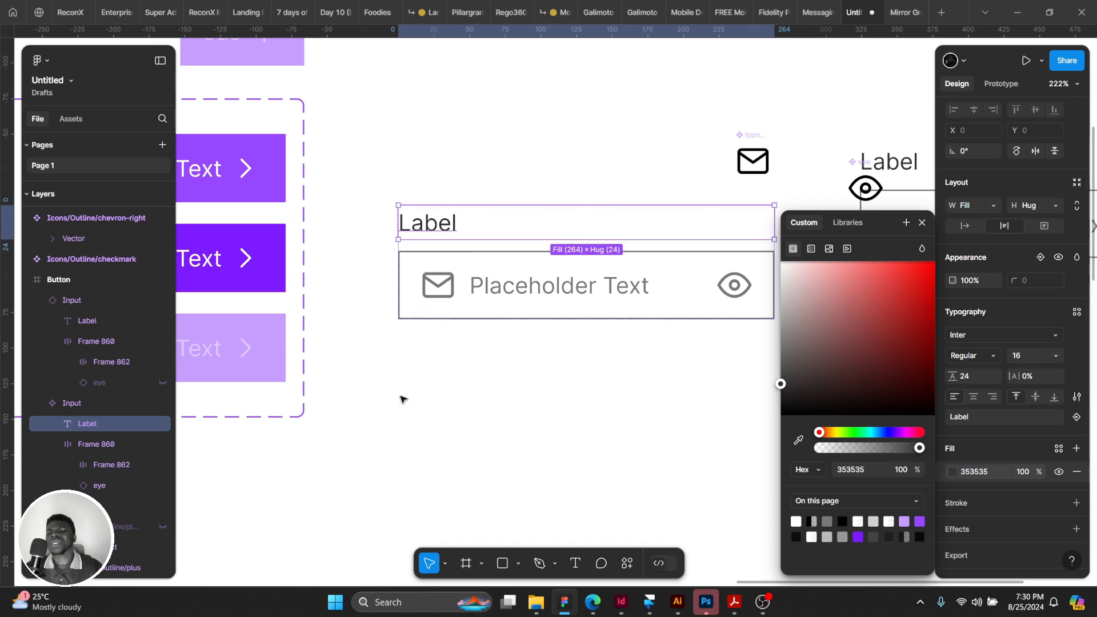
click(402, 395)
click(510, 241)
scroll(840, 162, right, 1)
click(1076, 112)
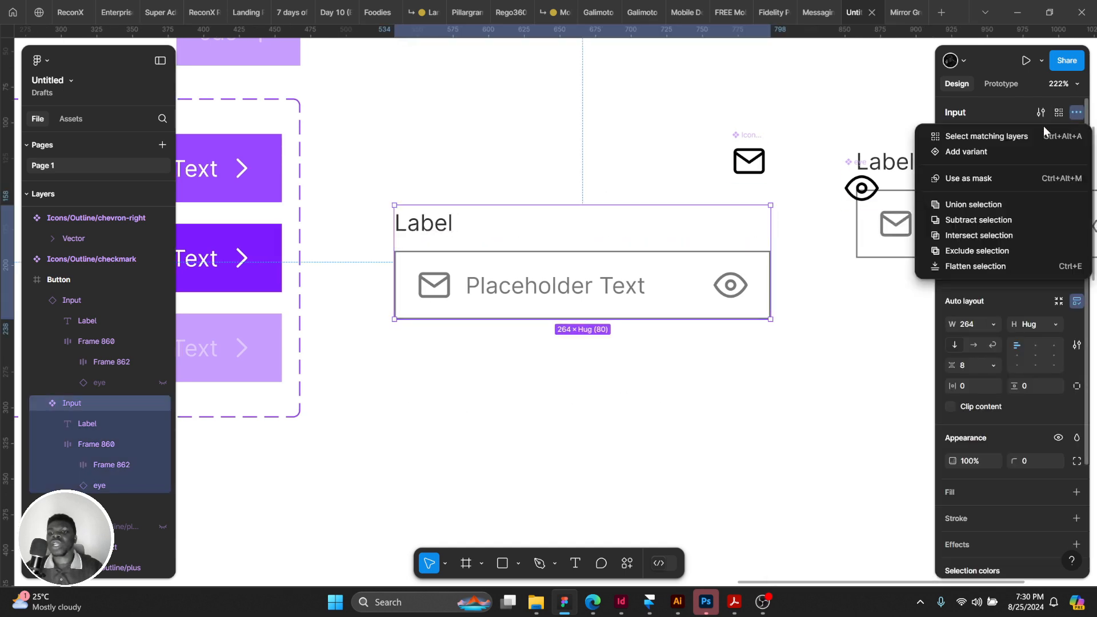
click(965, 149)
click(577, 128)
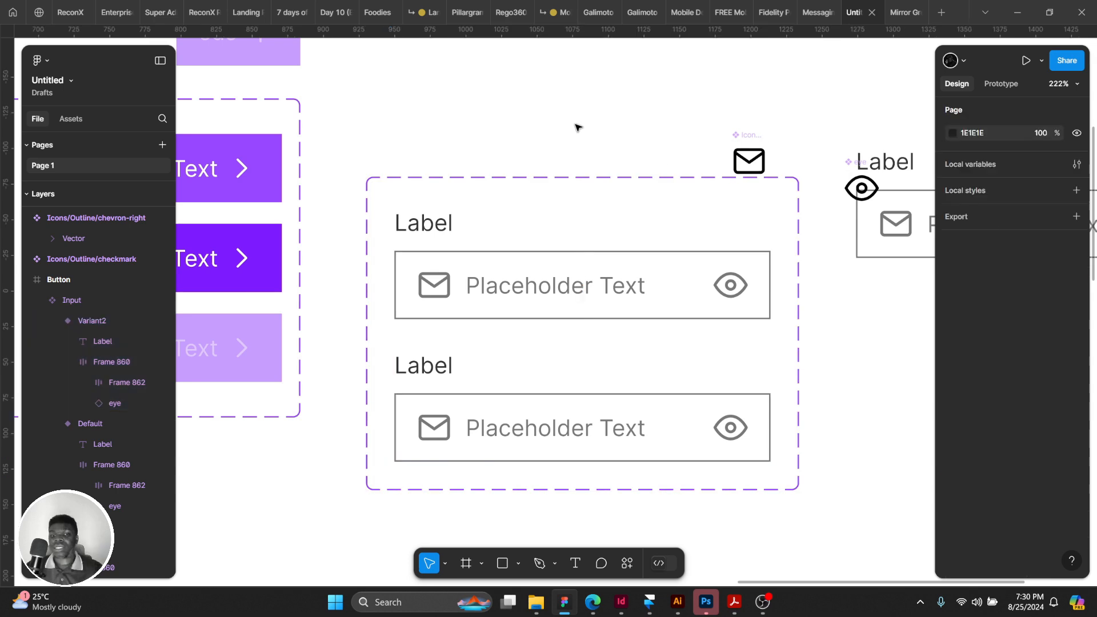
key(ctrl+z)
key(ctrl+z)
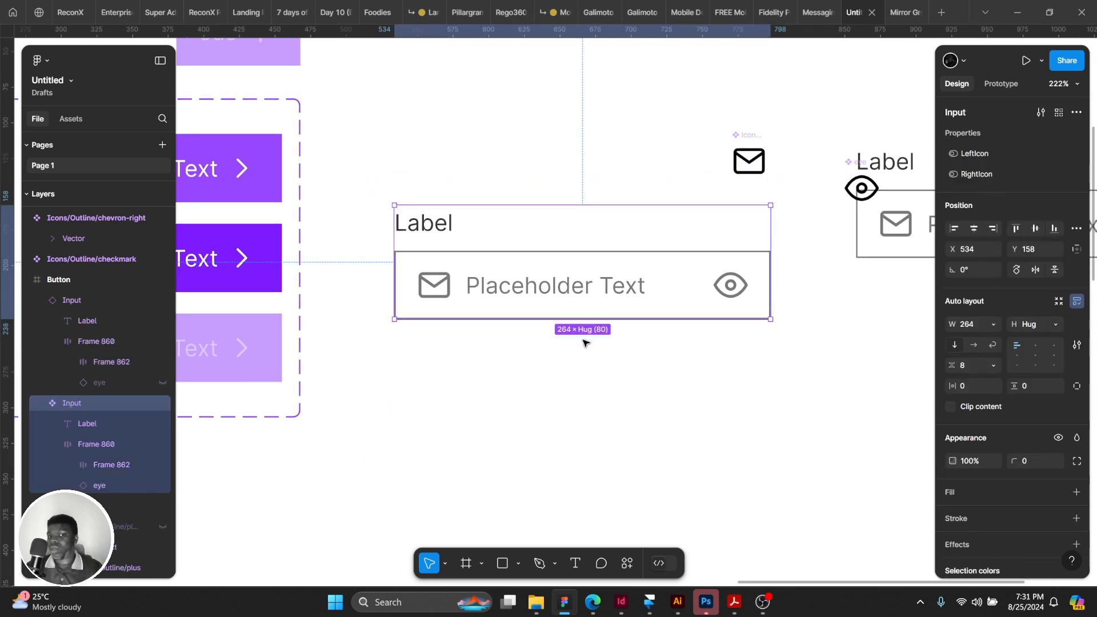
Add a second variant to the Input component and set its placeholder box stroke to 181818.
click(1076, 112)
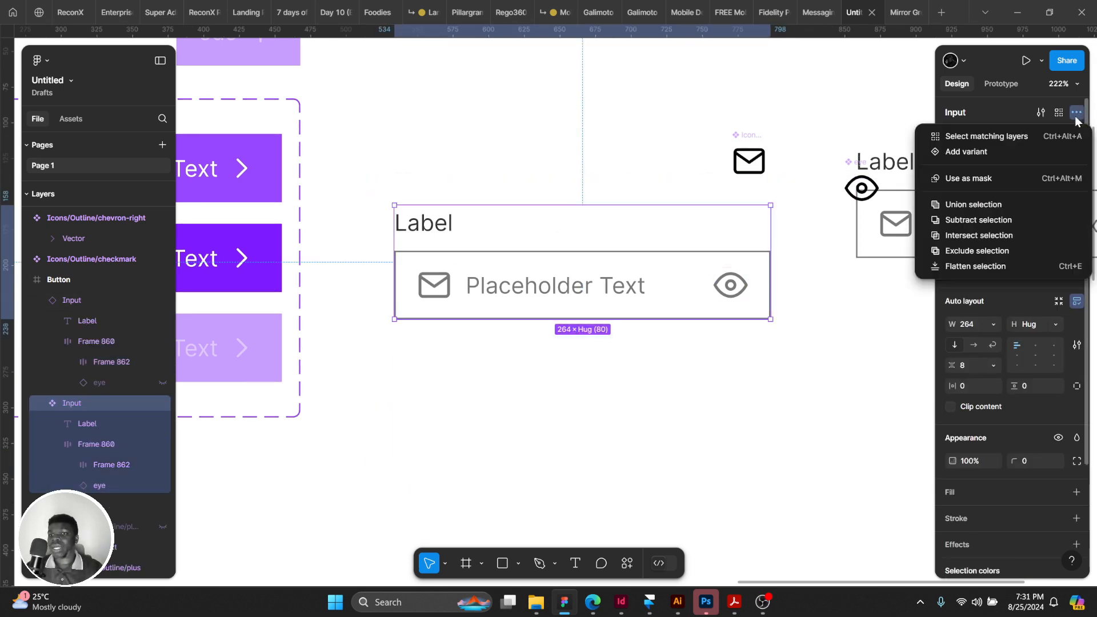
click(982, 149)
scroll(612, 343, down, 2)
click(640, 297)
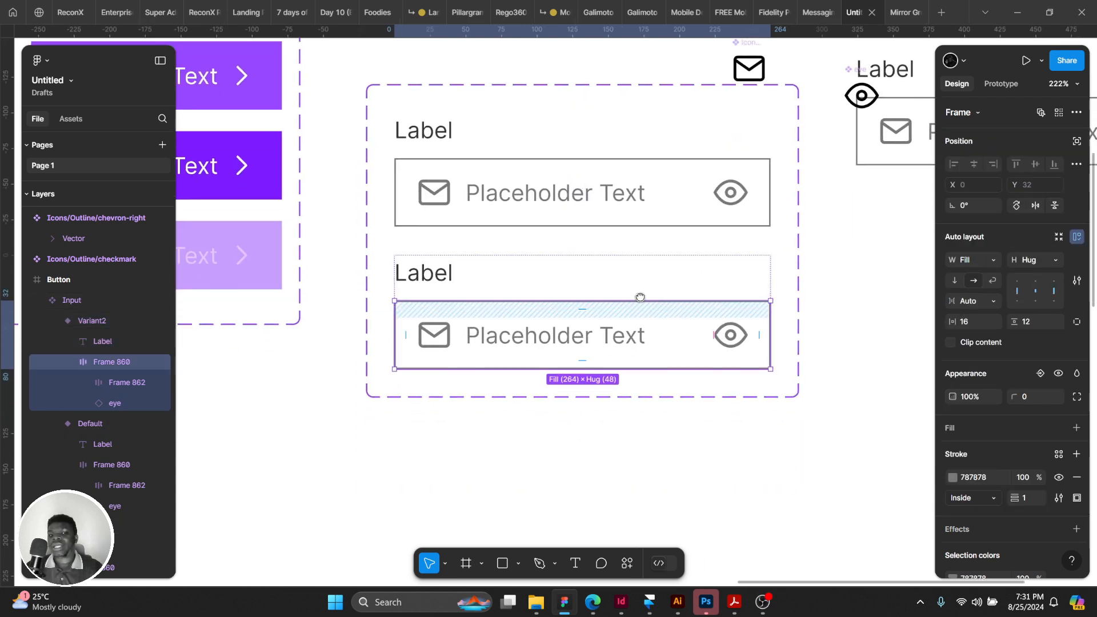
scroll(640, 297, down, 1)
scroll(983, 395, down, 4)
click(952, 474)
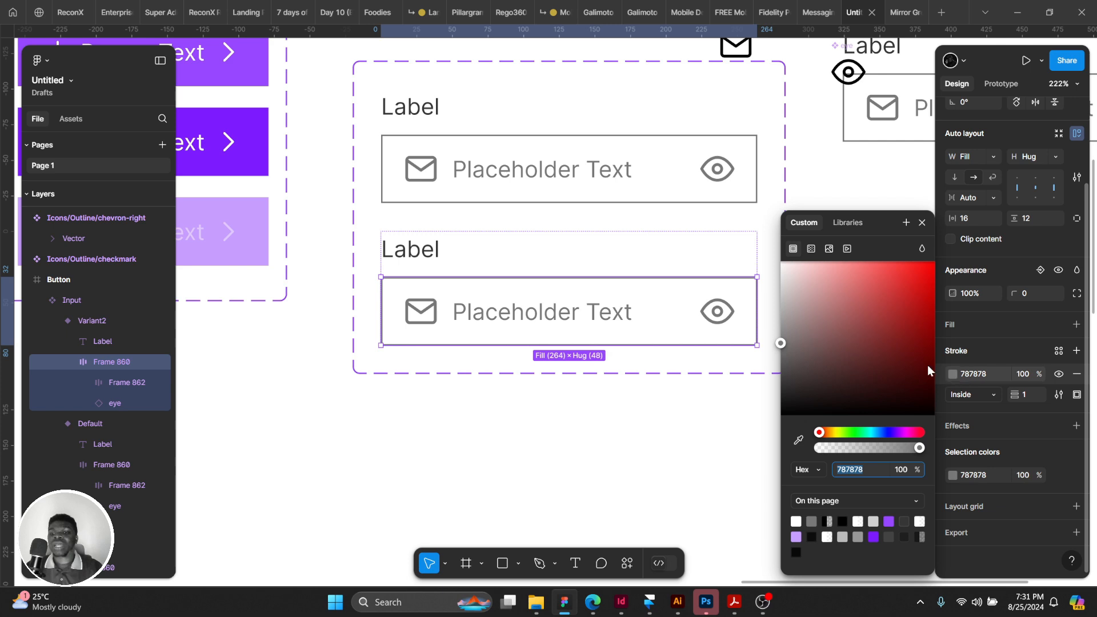
mouse_move(927, 370)
mouse_down()
mouse_move(794, 374)
mouse_move(751, 408)
mouse_up()
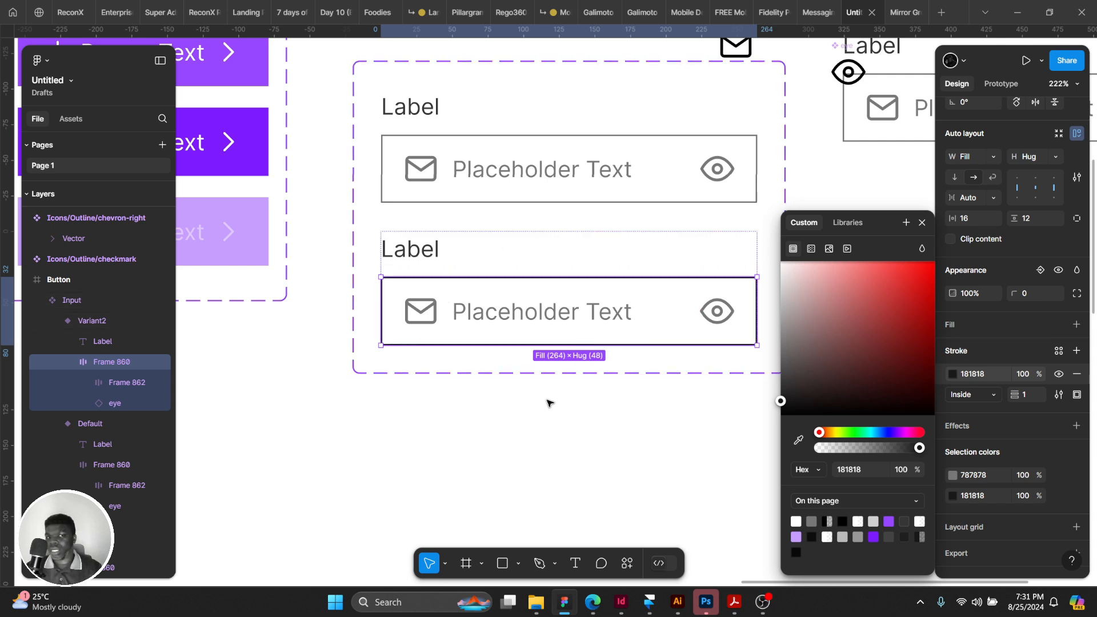
click(672, 443)
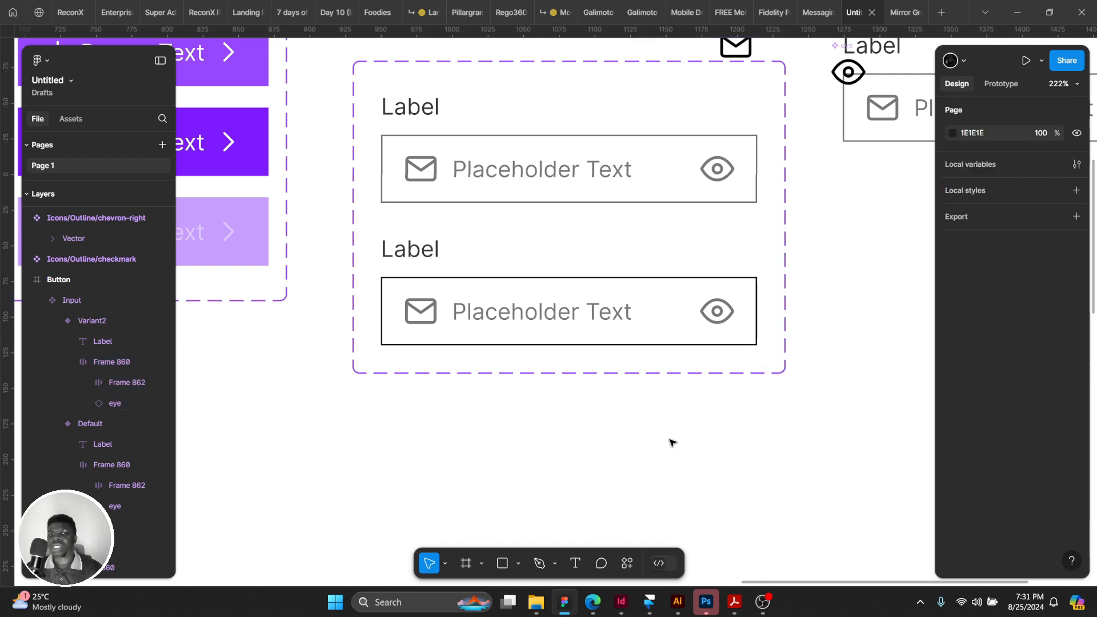
click(619, 342)
click(570, 181)
scroll(590, 255, up, 1)
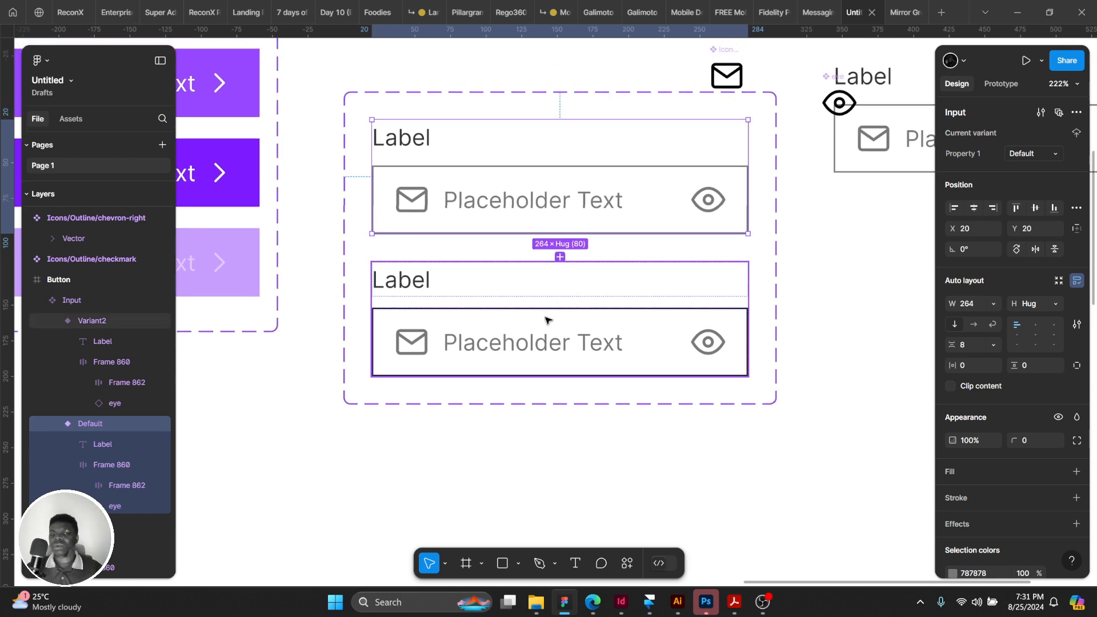
drag(628, 340, 730, 315)
click(668, 335)
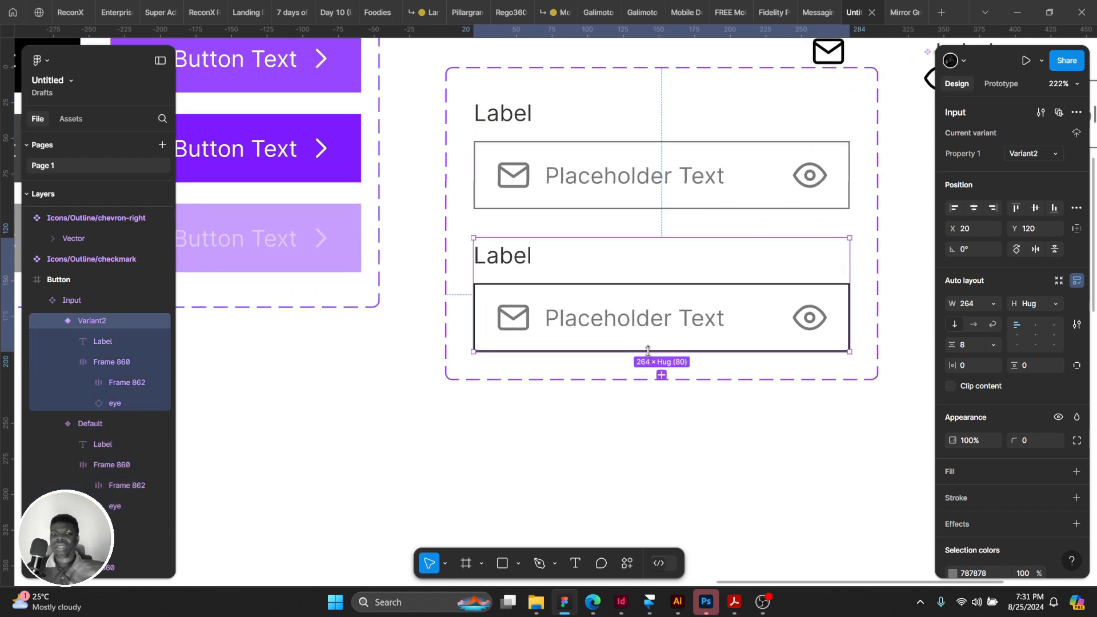
click(609, 393)
scroll(610, 393, right, 2)
scroll(609, 393, up, 1)
Rename the Variant2 value of the Input component set's Property 1 to Focus.
click(573, 117)
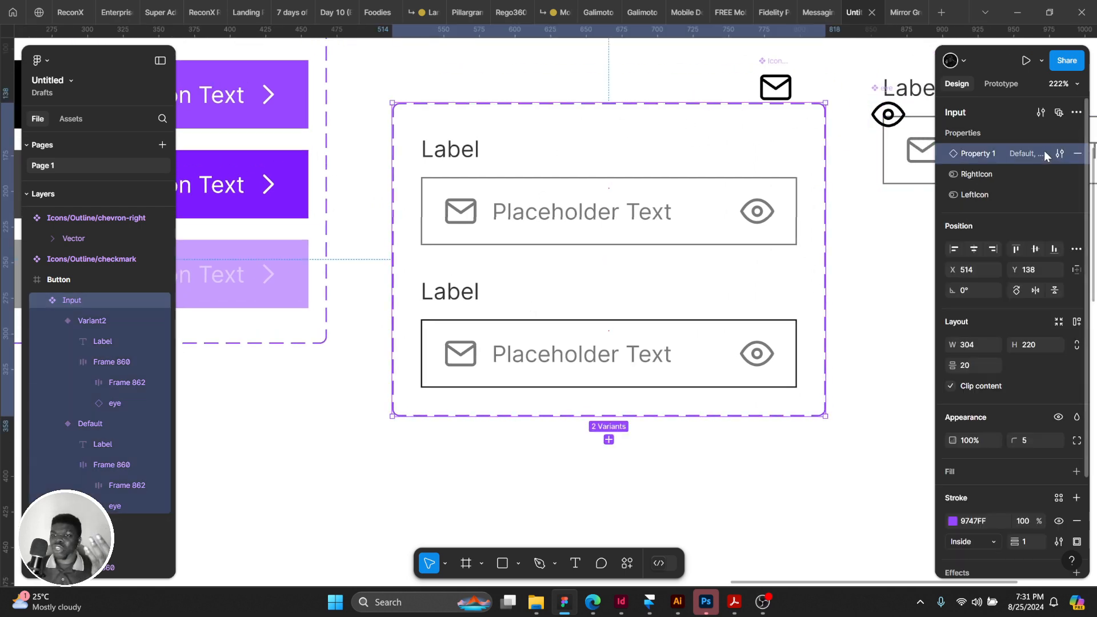
click(1061, 154)
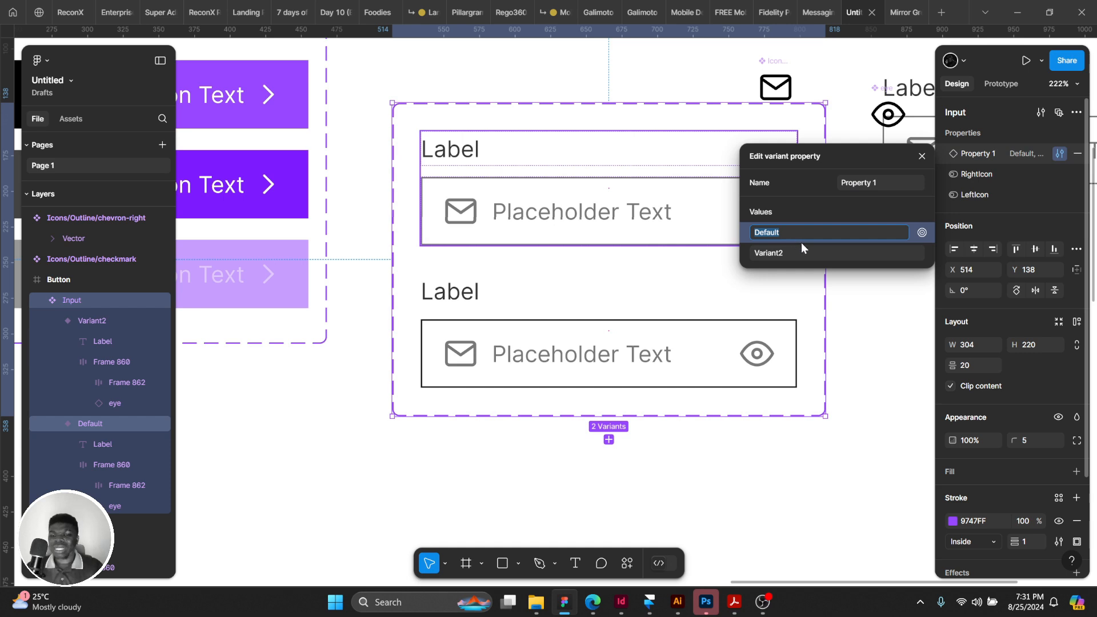
click(789, 251)
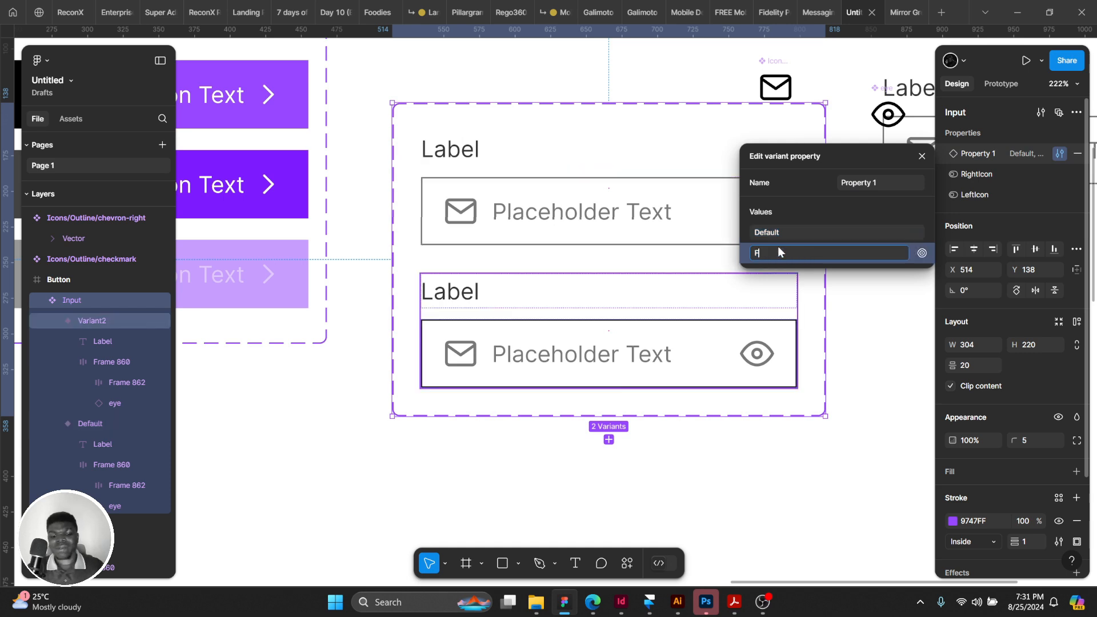
text(Focus)
key(Return)
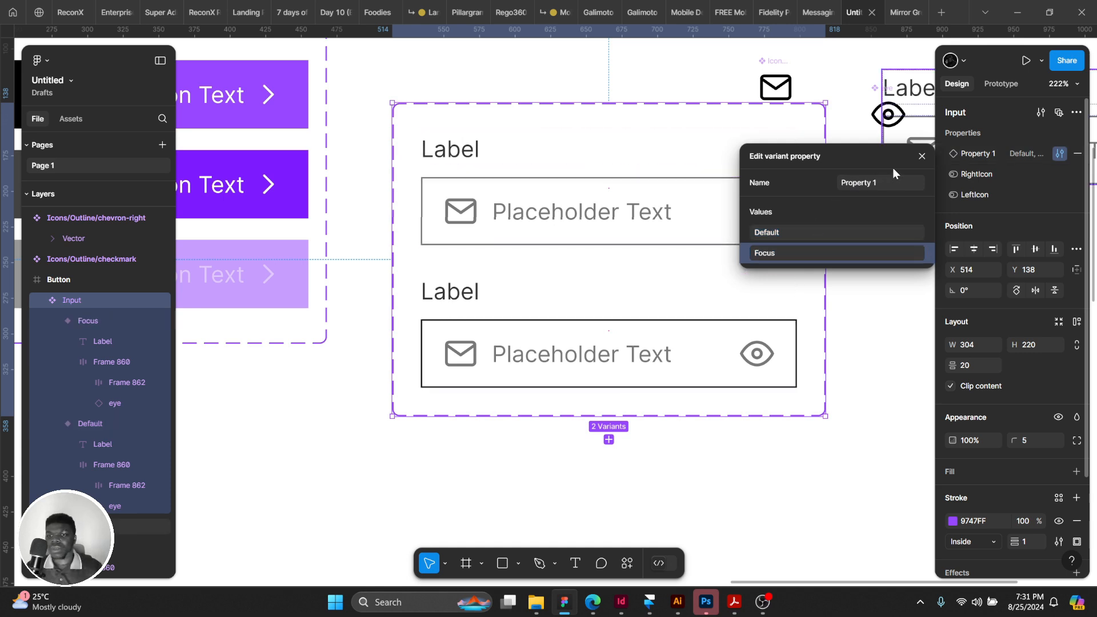
click(922, 156)
Move the Input component set right, away from the button variants, to about X 576, Y 144.
scroll(668, 225, down, 3)
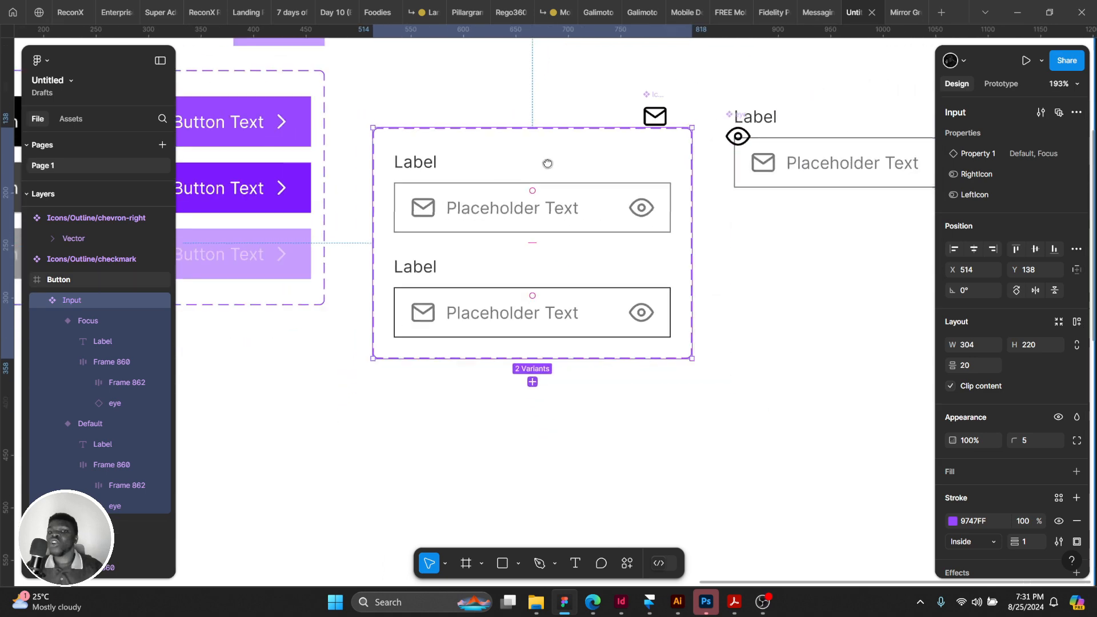
drag(524, 98, 707, 107)
shift+click(542, 206)
scroll(707, 106, down, 2)
click(502, 169)
drag(502, 169, 563, 277)
scroll(526, 171, up, 1)
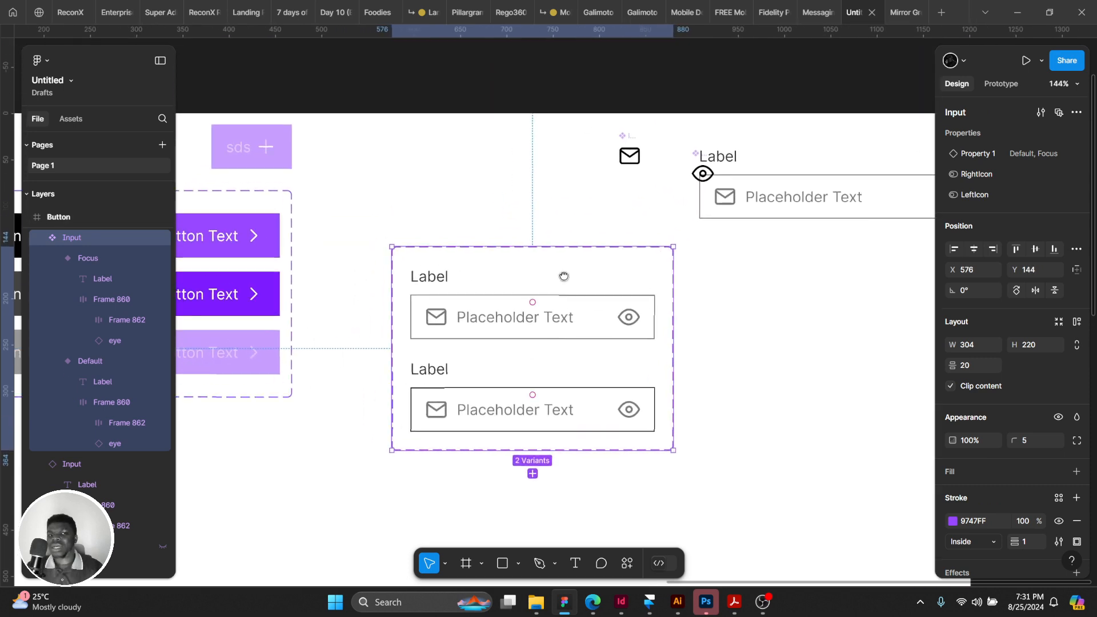
Create a text component property named Label from the Default variant's label text.
click(293, 223)
drag(440, 270, 400, 247)
double_click(403, 252)
double_click(403, 252)
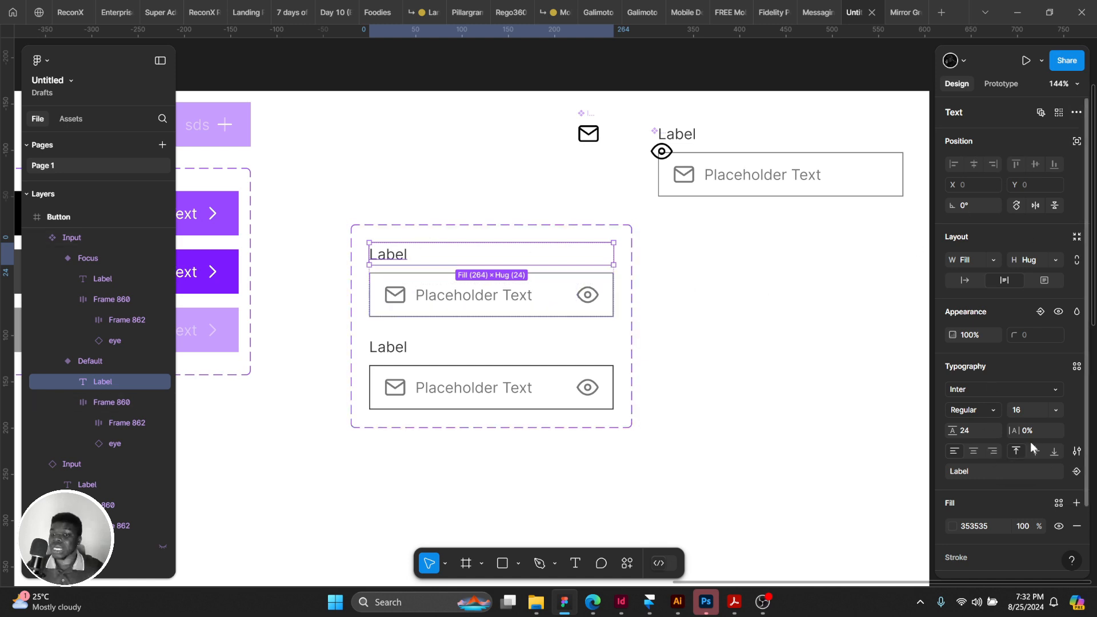
click(1077, 473)
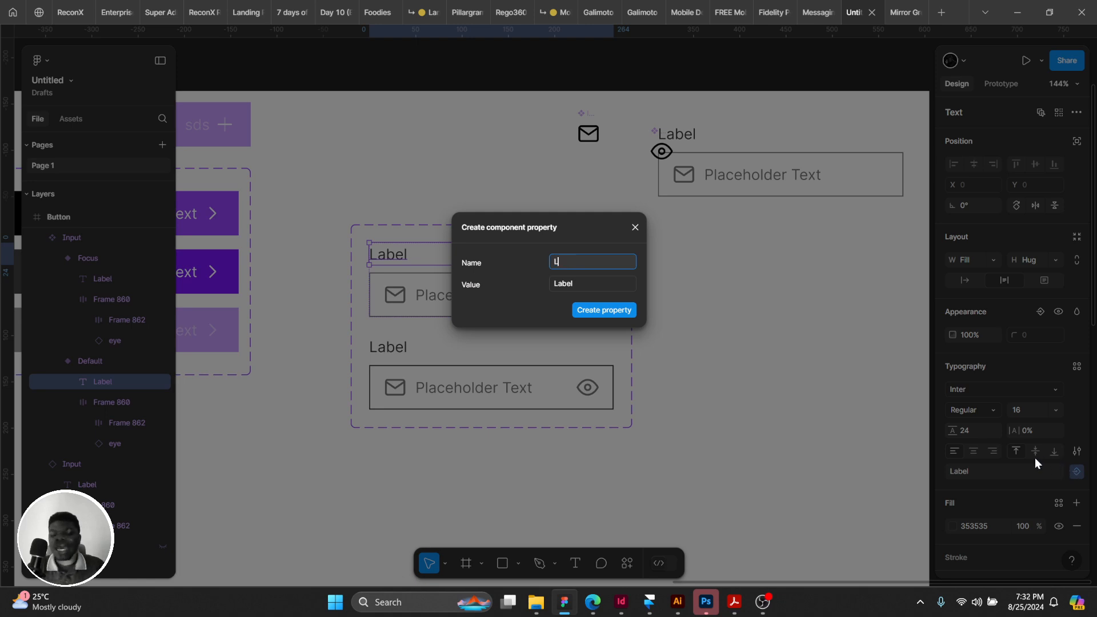
key(Return)
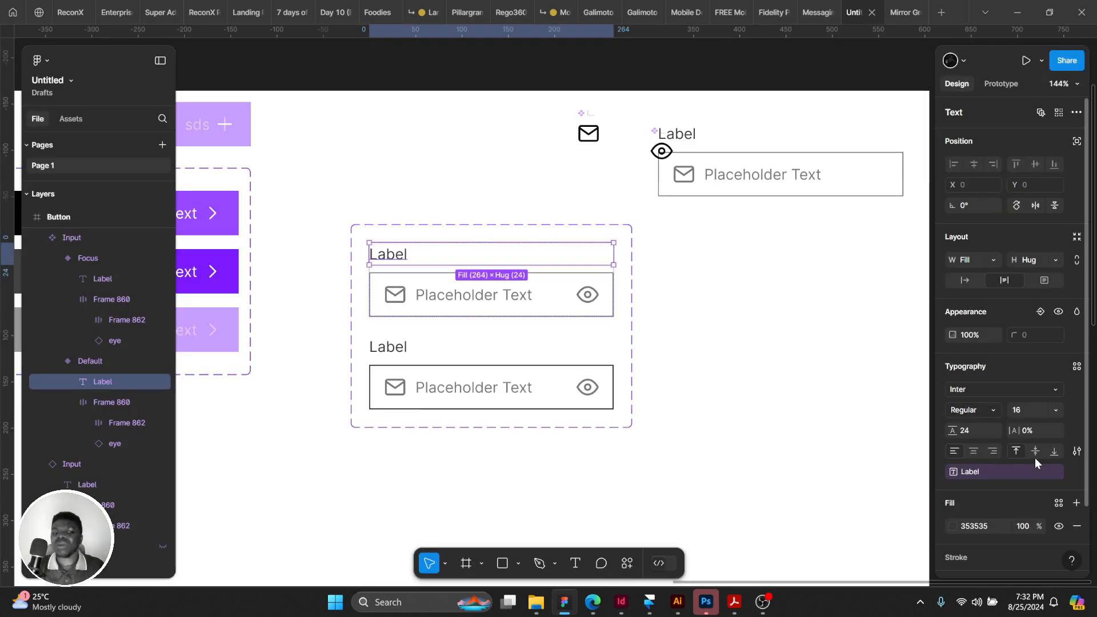
Apply the existing Label text property to the Default variant's placeholder text.
click(446, 290)
double_click(446, 290)
double_click(448, 291)
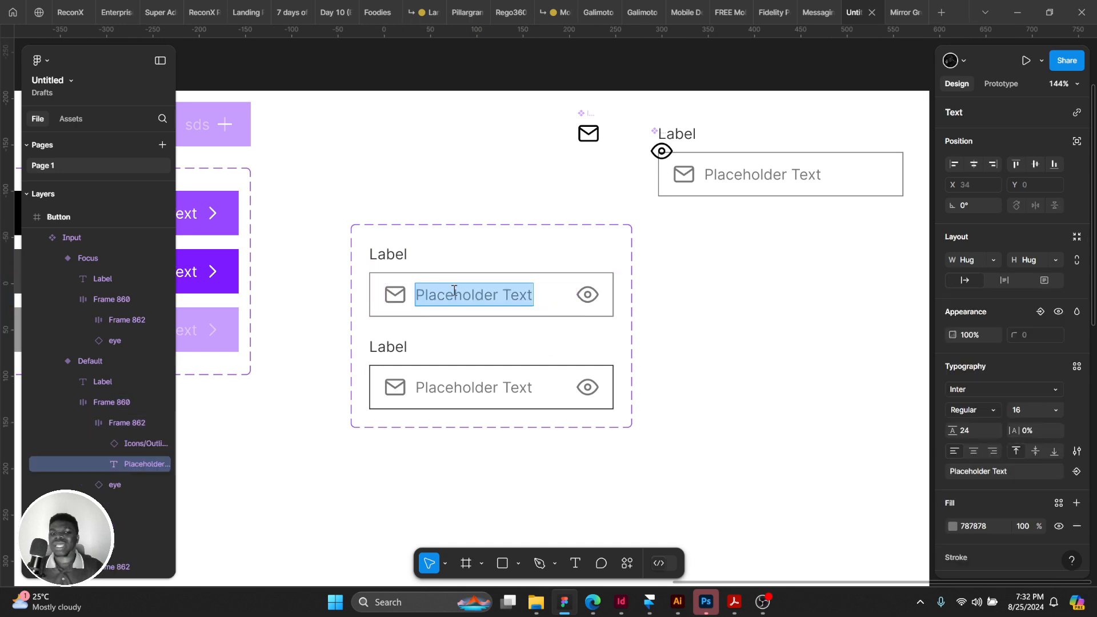
key(Escape)
click(1076, 471)
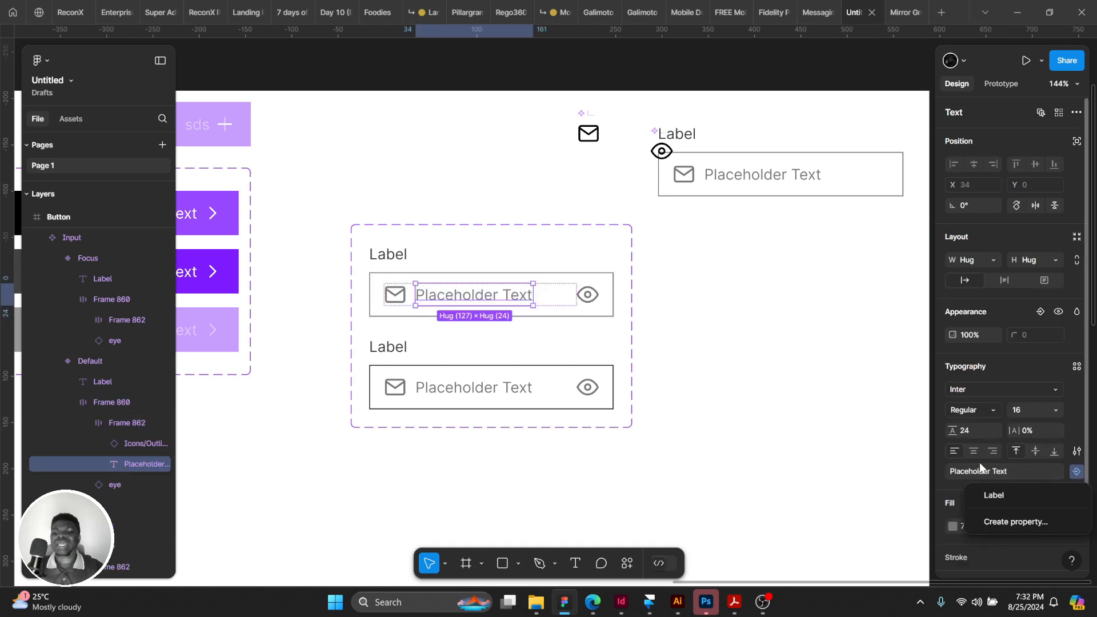
click(995, 495)
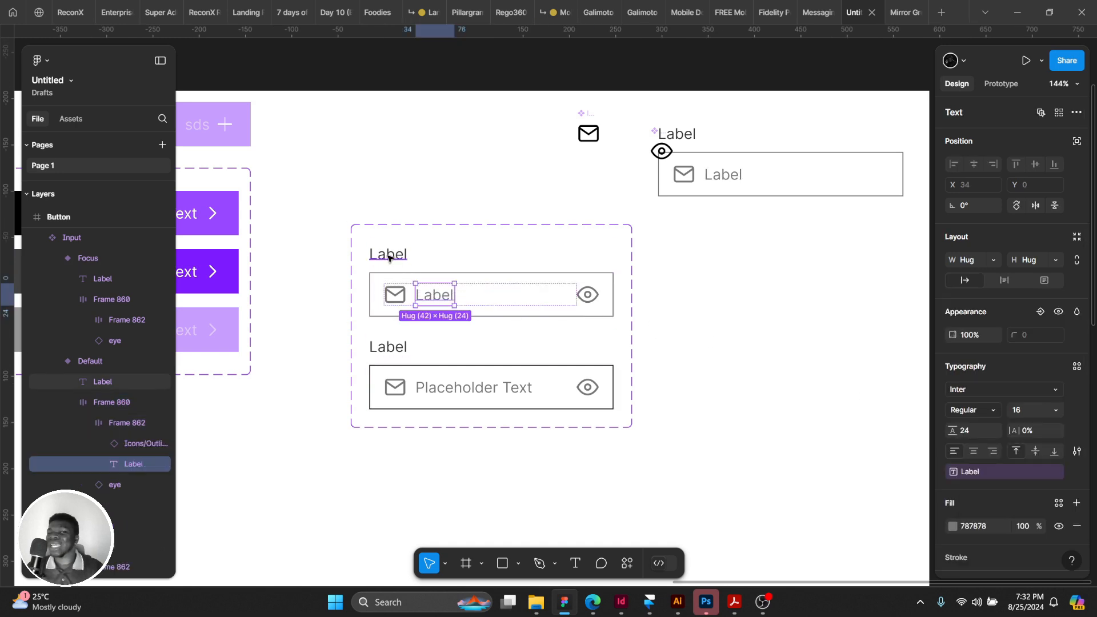
Undo the Label property on the Default variant's placeholder text and create a text property named Placeholder from it.
key(ctrl+z)
click(1076, 471)
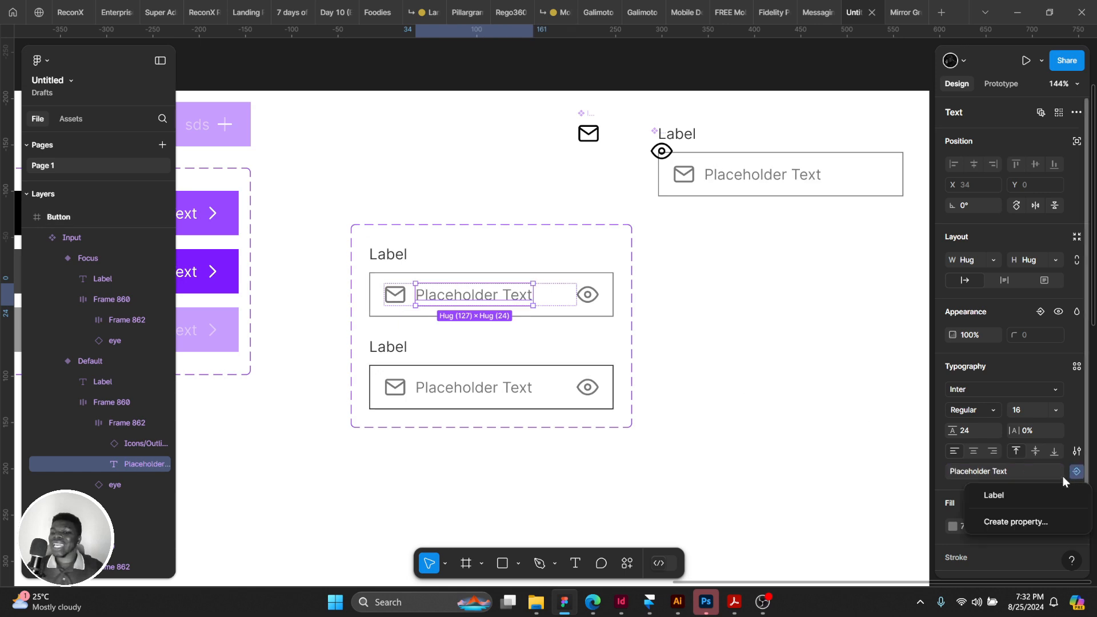
click(982, 521)
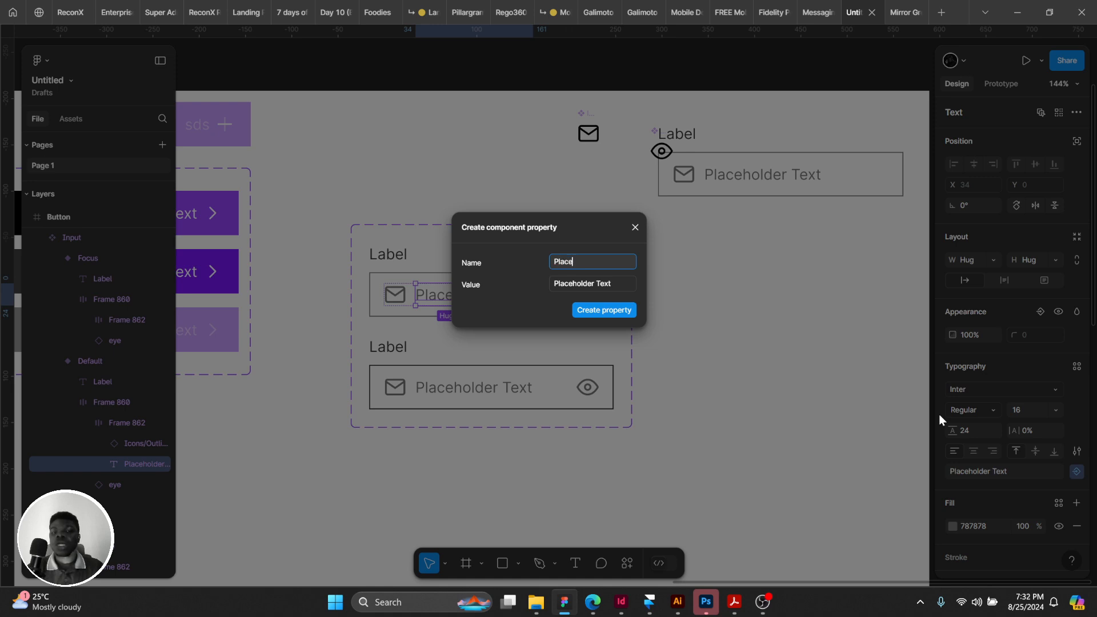
text(Placeholde)
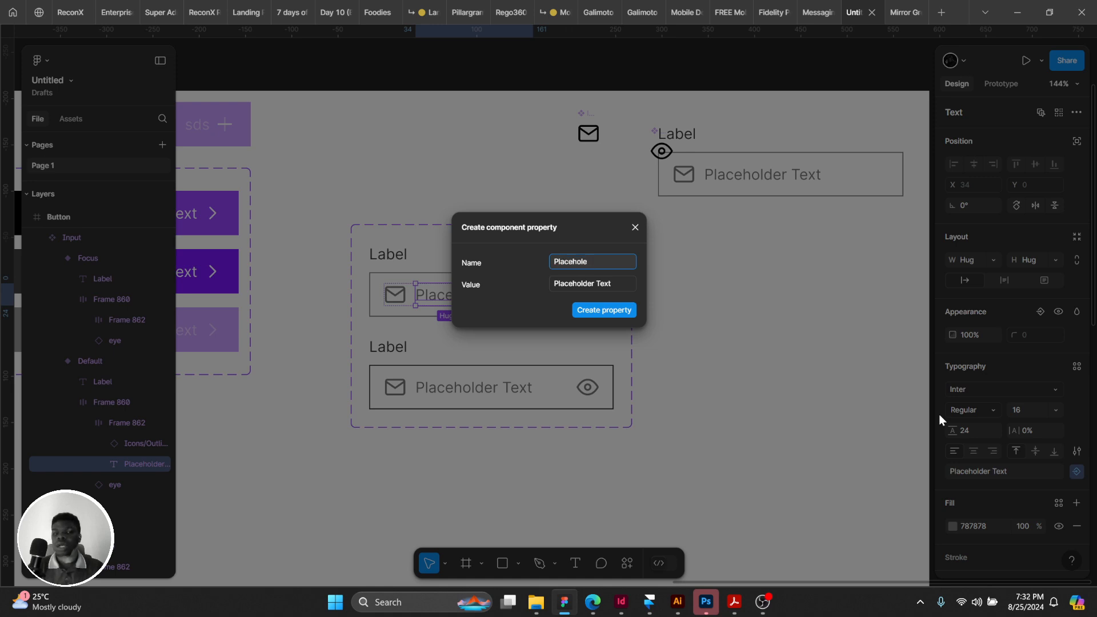
text(r)
key(Return)
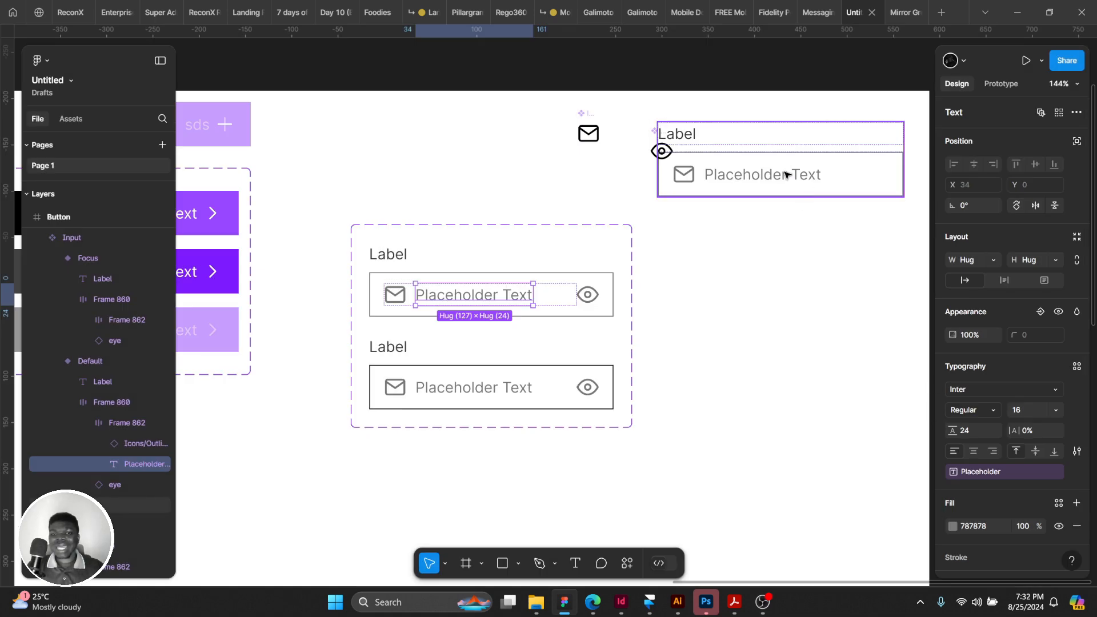
Move the Input instance clear of the eye icon, to about X 899, Y 109.
drag(745, 150, 774, 227)
drag(759, 210, 718, 206)
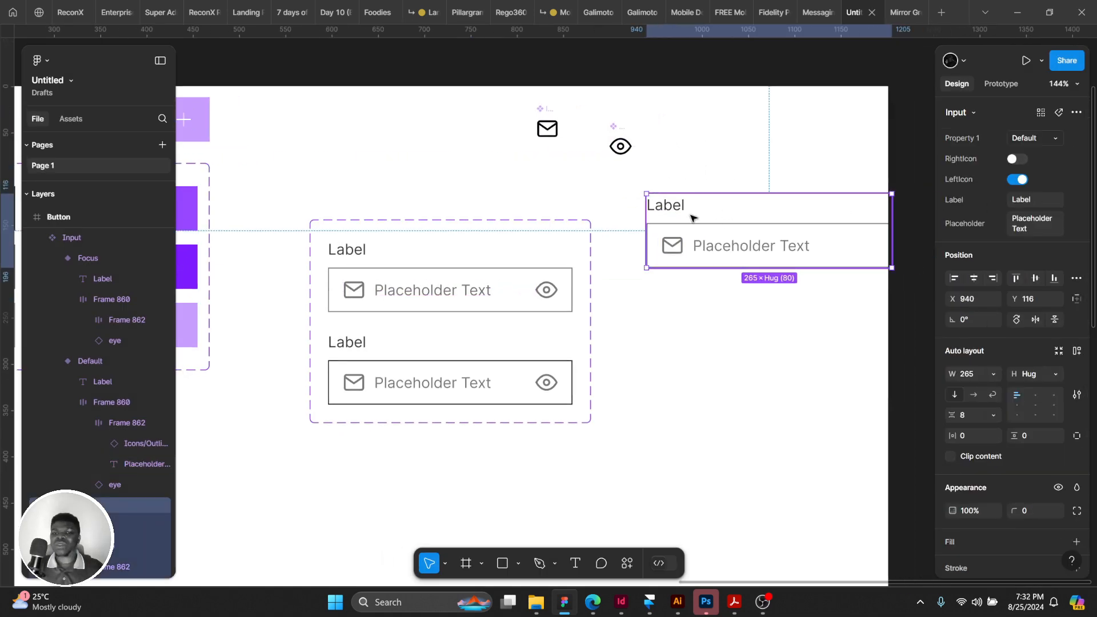
drag(783, 224, 745, 218)
Set the Input instance's Label to Name and its Placeholder to "e.g" followed by a sample first name.
click(1031, 201)
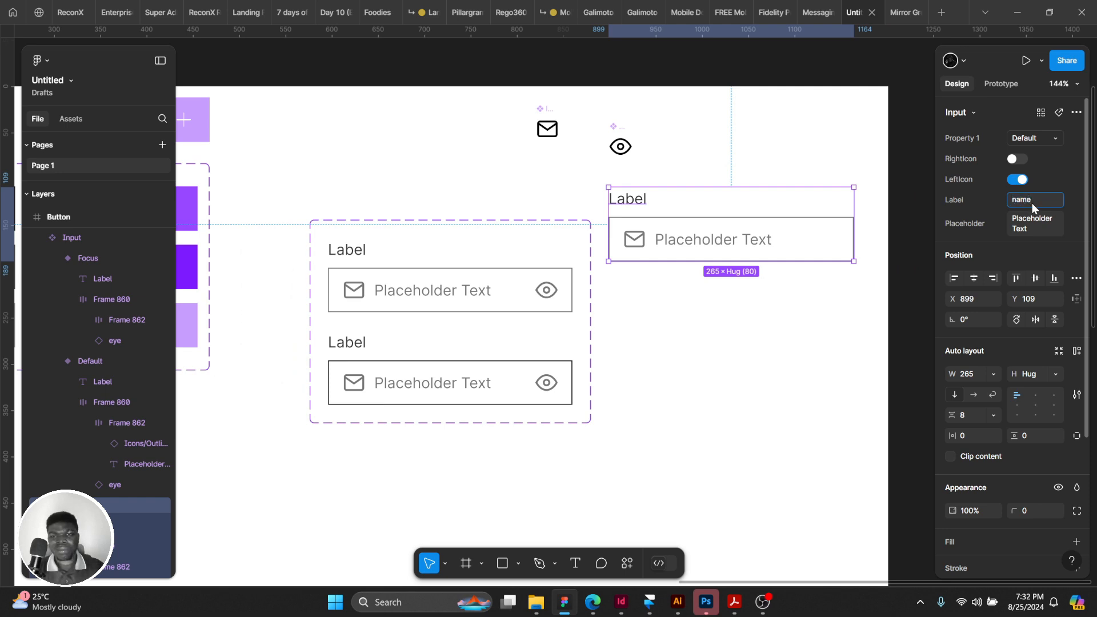
key(Tab)
click(1038, 194)
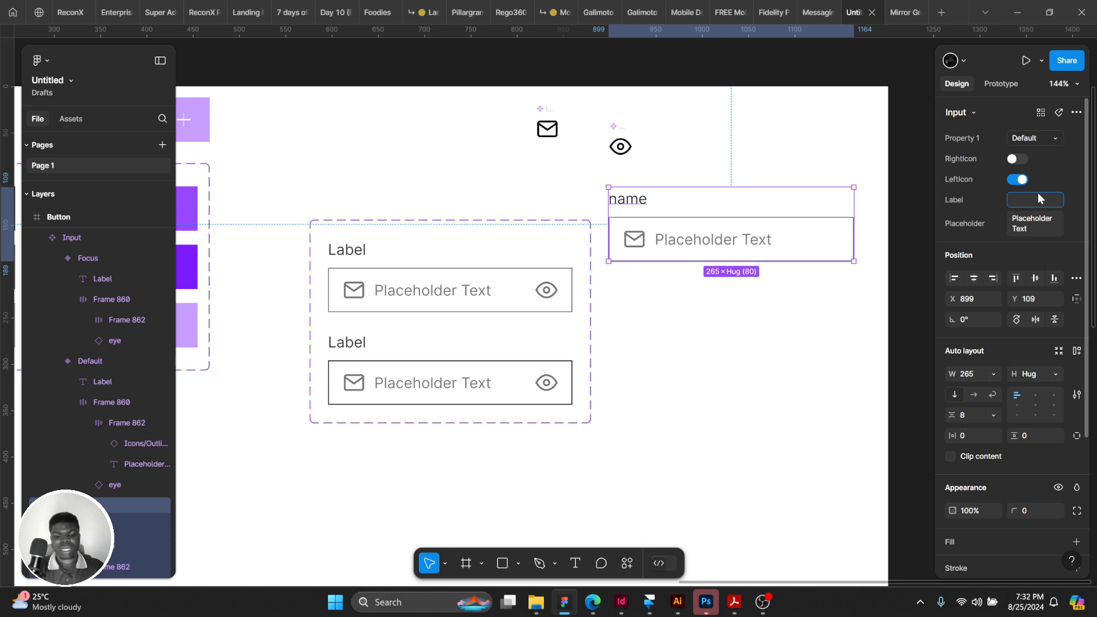
text(Name)
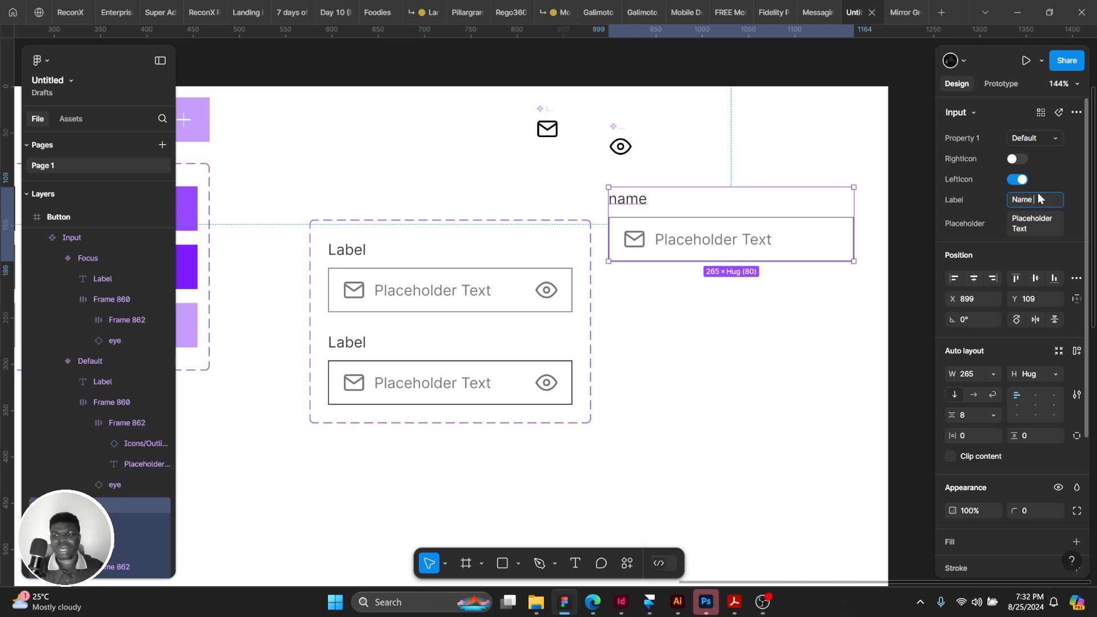
key(Tab)
text(e.g)
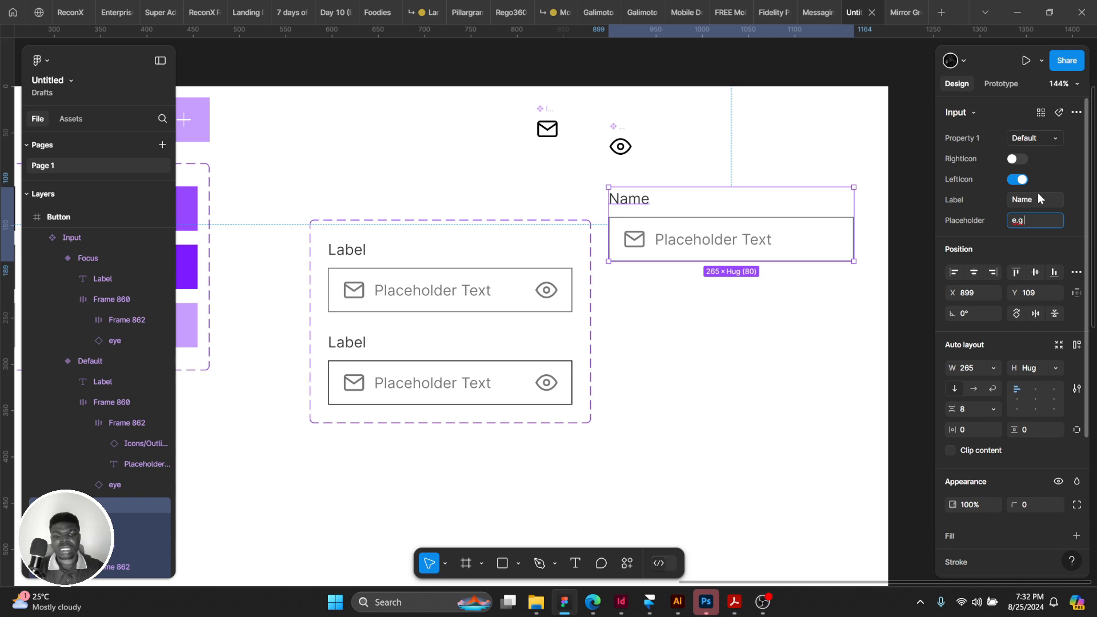
key(Return)
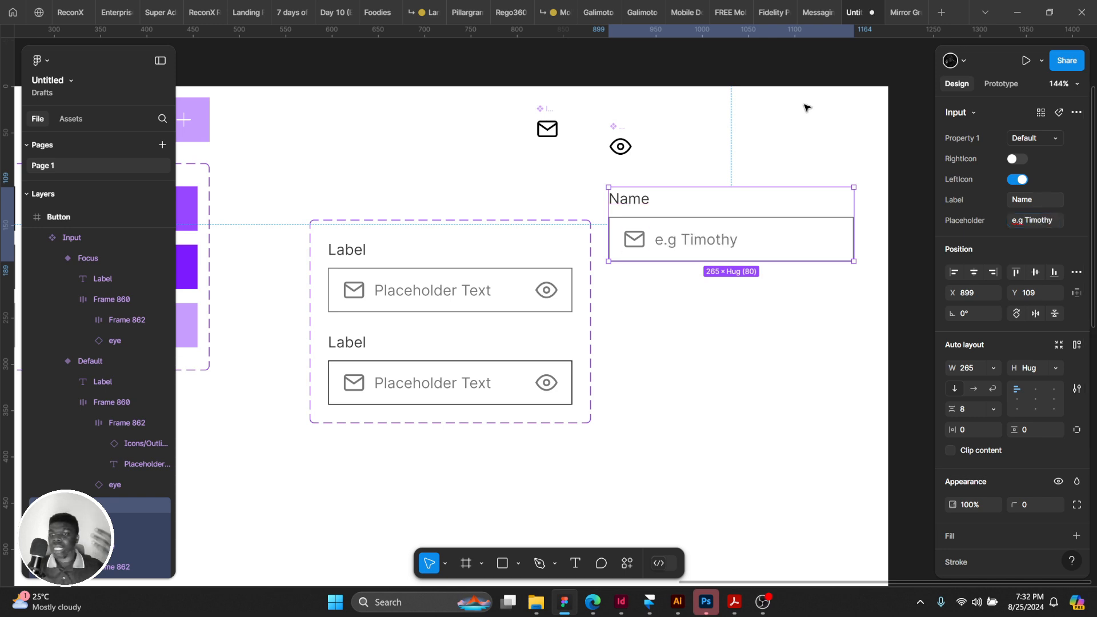
Shift the Input component set up and left, and move the instance to about X 879, Y 108.
click(622, 328)
scroll(623, 326, right, 1)
scroll(622, 327, down, 2)
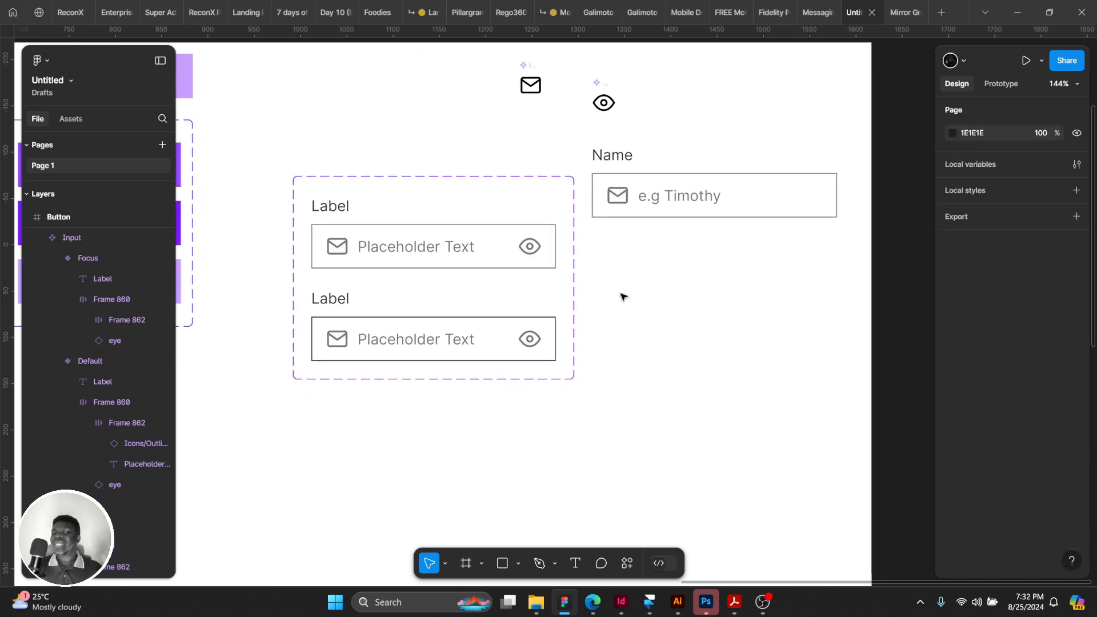
drag(534, 278, 484, 257)
drag(742, 195, 724, 195)
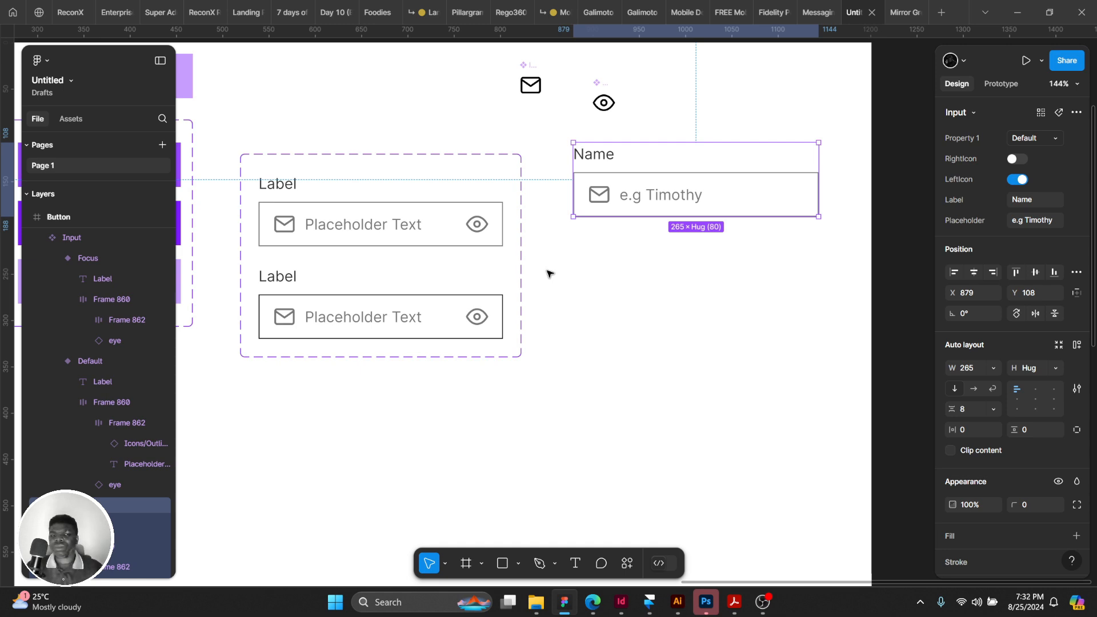
Set the stroke weight of the mail icon's two vectors in the Default variant to 1.5.
drag(548, 273, 687, 284)
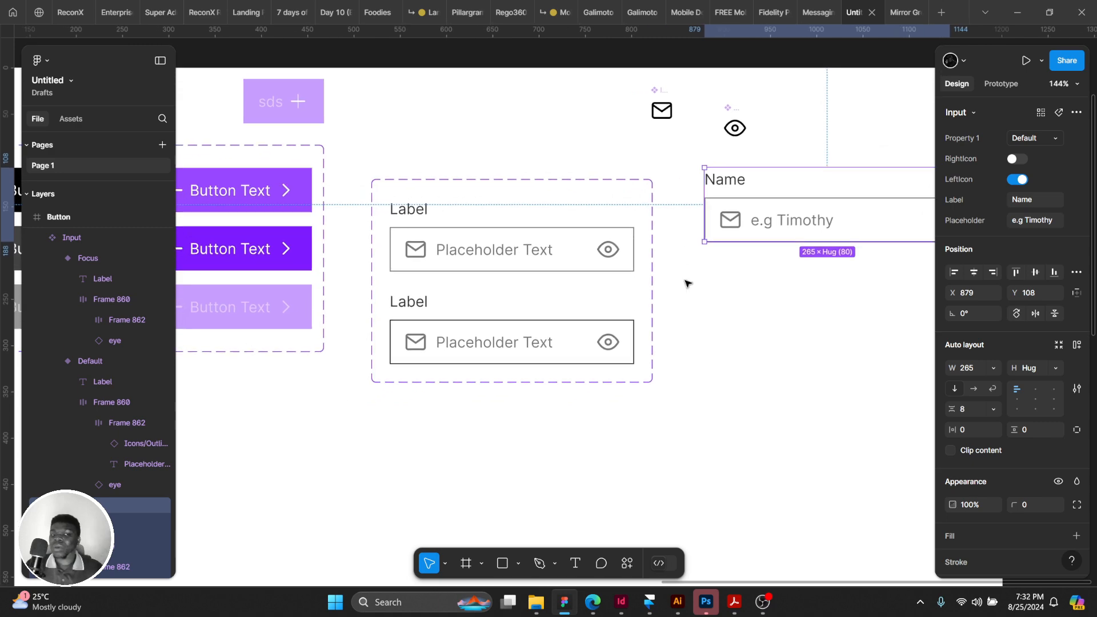
click(661, 110)
click(415, 250)
double_click(414, 250)
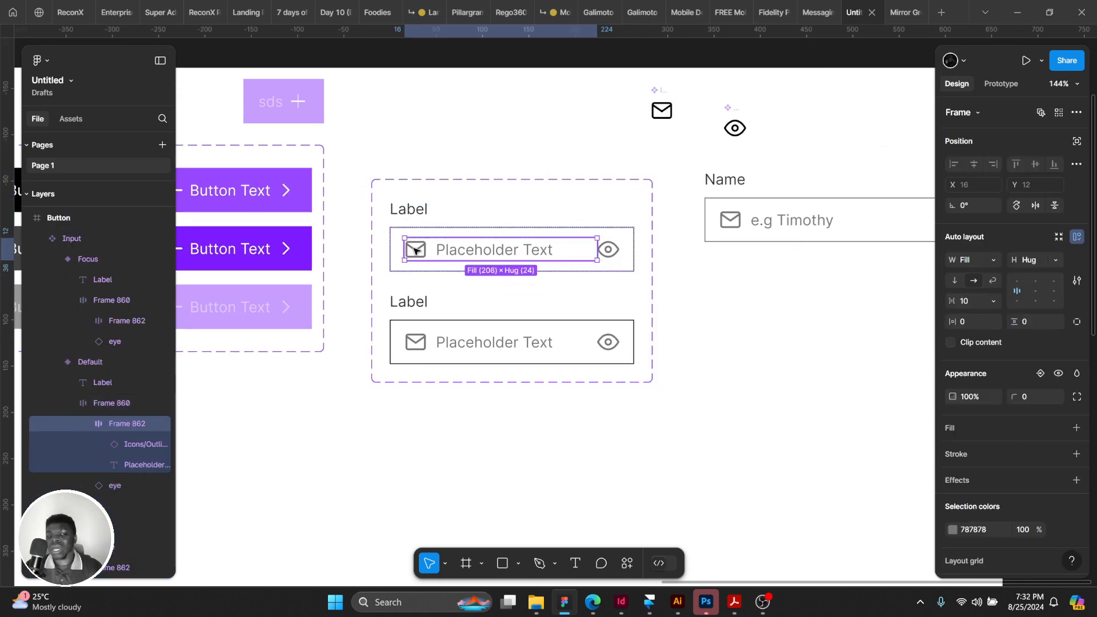
double_click(415, 250)
double_click(416, 250)
shift+click(423, 252)
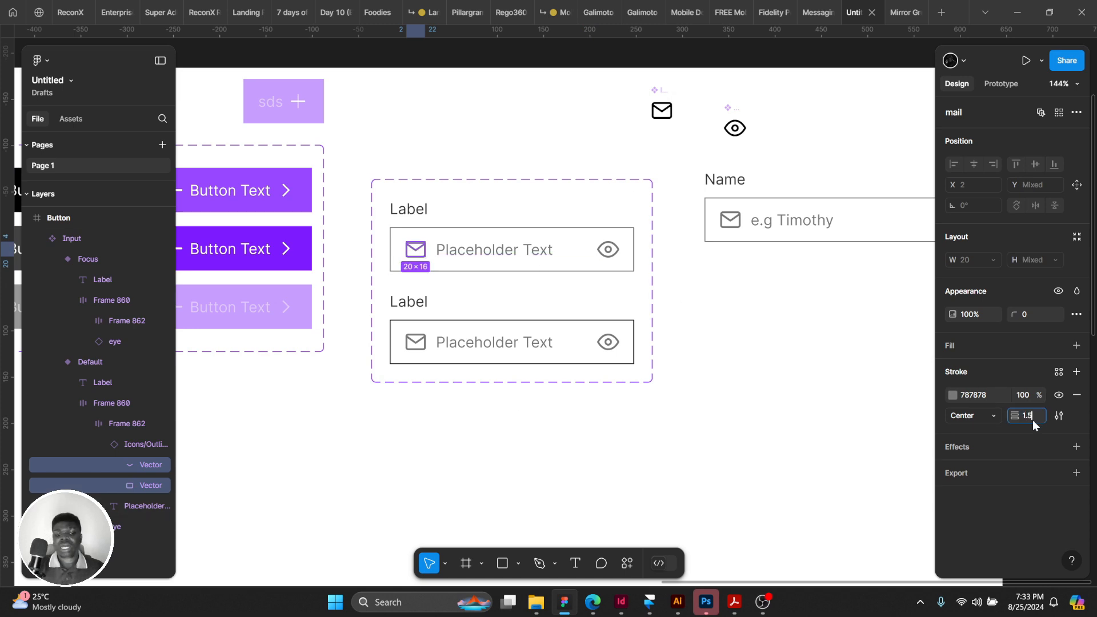
key(Return)
Undo the stroke weight change on the Default variant's mail icon.
click(682, 348)
drag(683, 350, 489, 320)
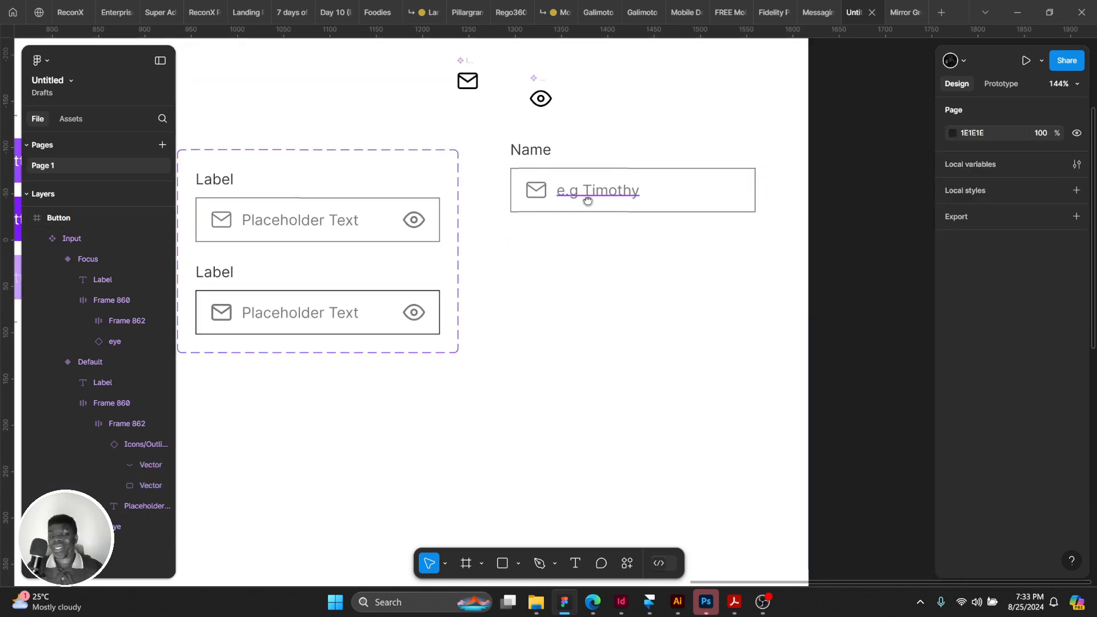
drag(587, 202, 700, 242)
key(ctrl+z)
key(ctrl+z)
key(ctrl+z)
Move the Input component set to about X 502, Y 73.
click(586, 117)
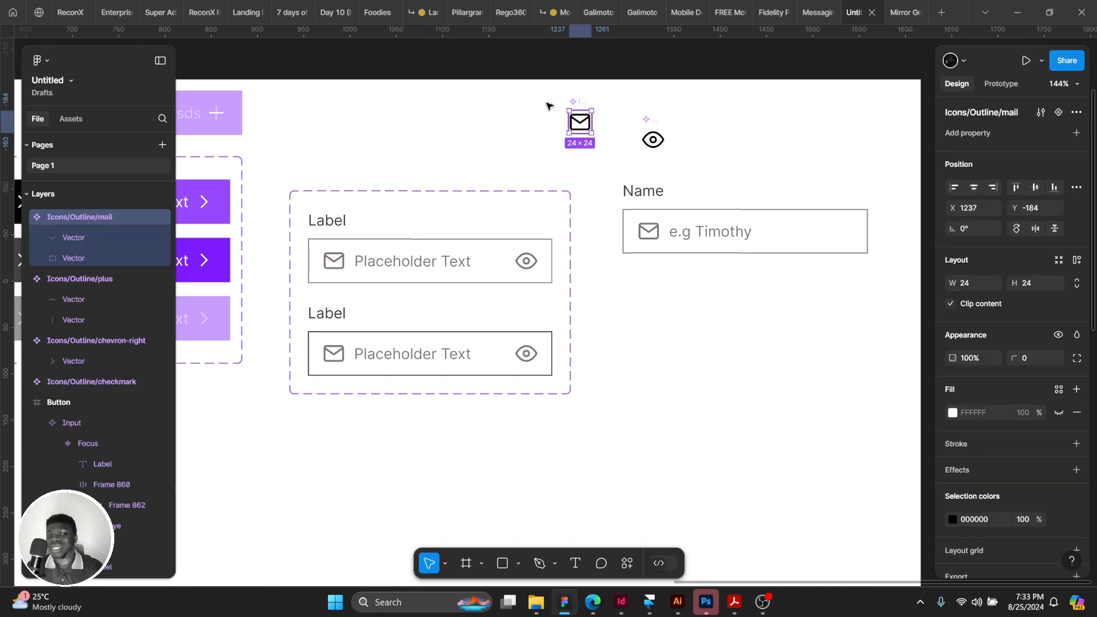
click(432, 117)
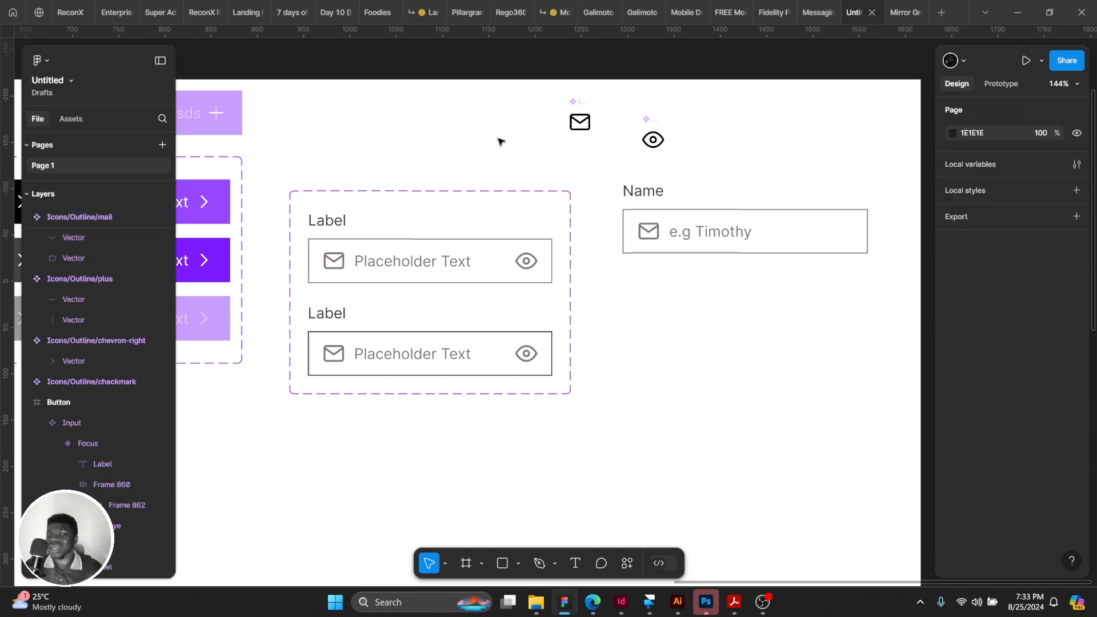
drag(519, 145, 617, 237)
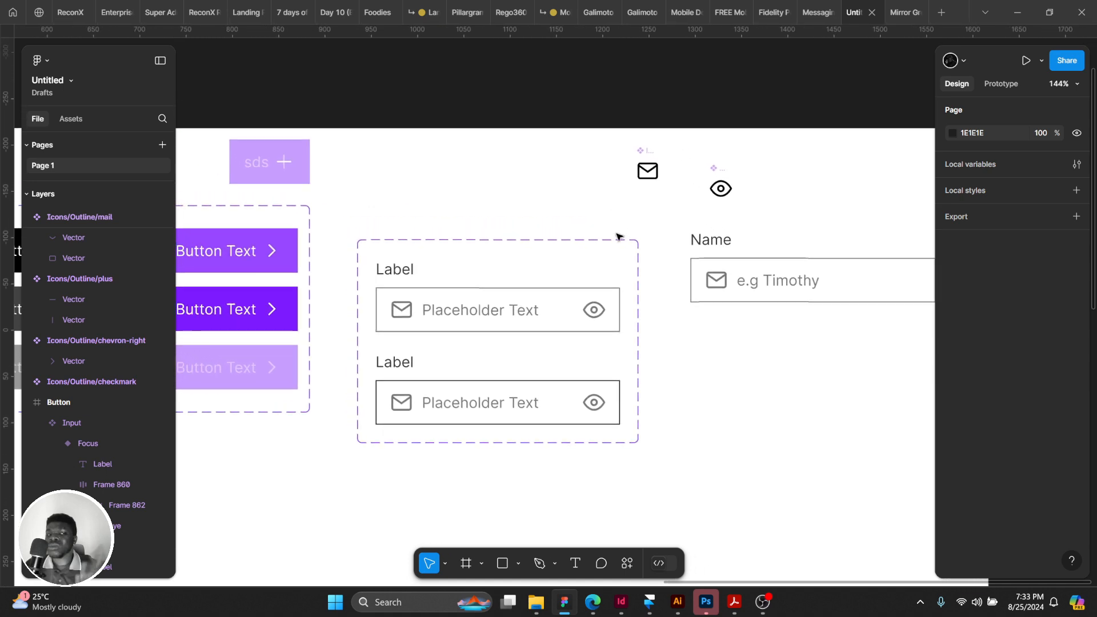
drag(499, 250, 484, 206)
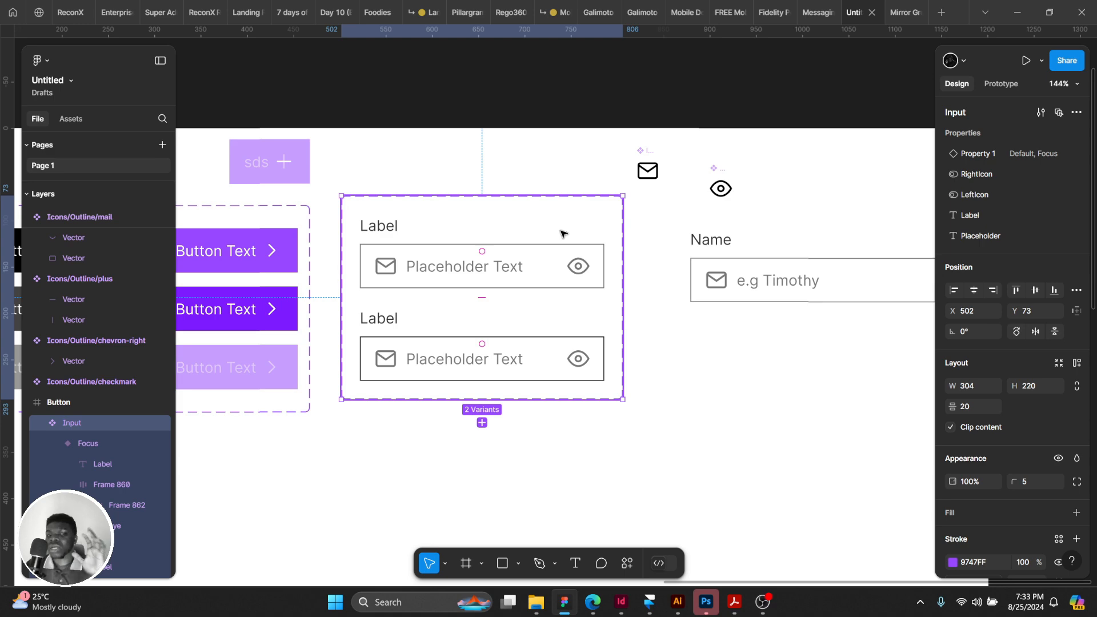
Review the button variants, the Input instance's placeholder text layer and the eye icon component.
drag(492, 233, 847, 233)
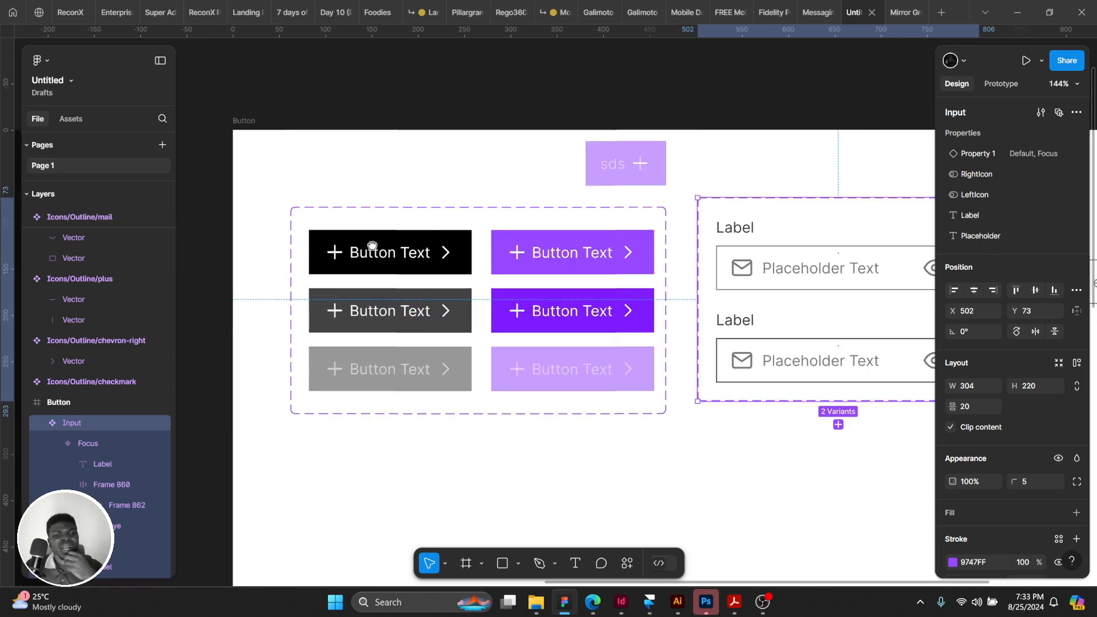
drag(360, 246, 506, 233)
drag(686, 192, 522, 204)
scroll(523, 203, down, 1)
drag(706, 219, 562, 241)
scroll(548, 257, right, 5)
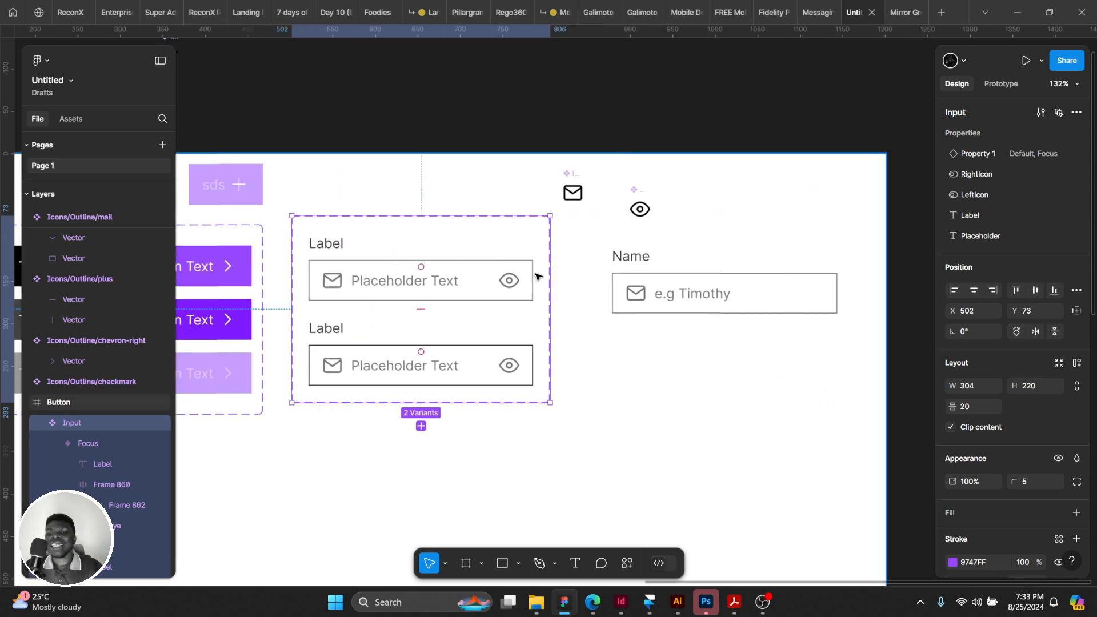
double_click(678, 289)
double_click(678, 289)
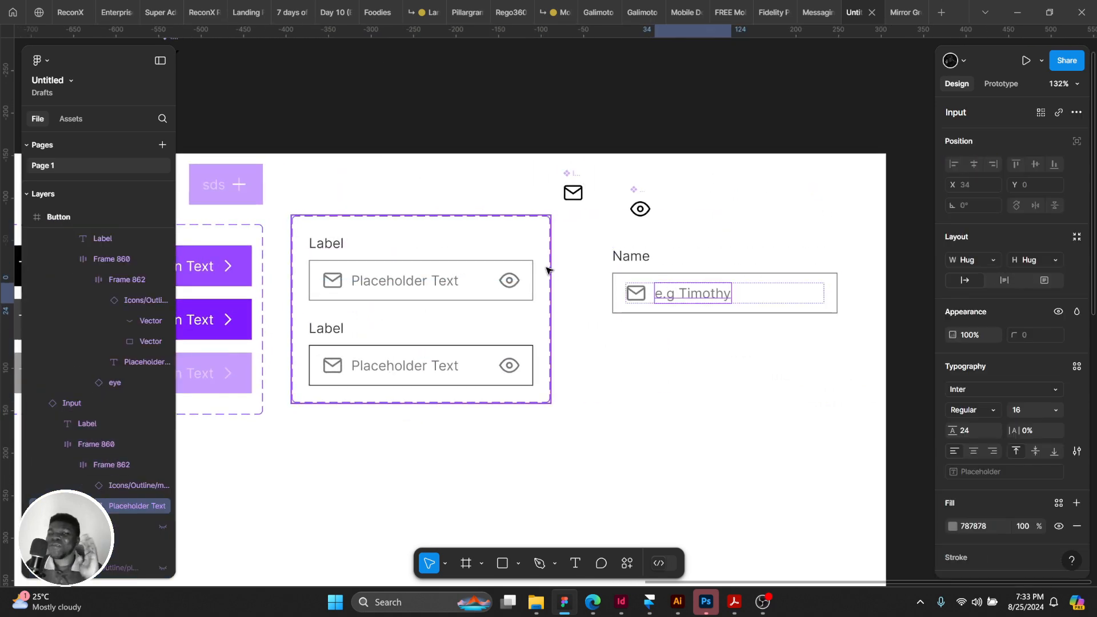
click(549, 269)
click(645, 208)
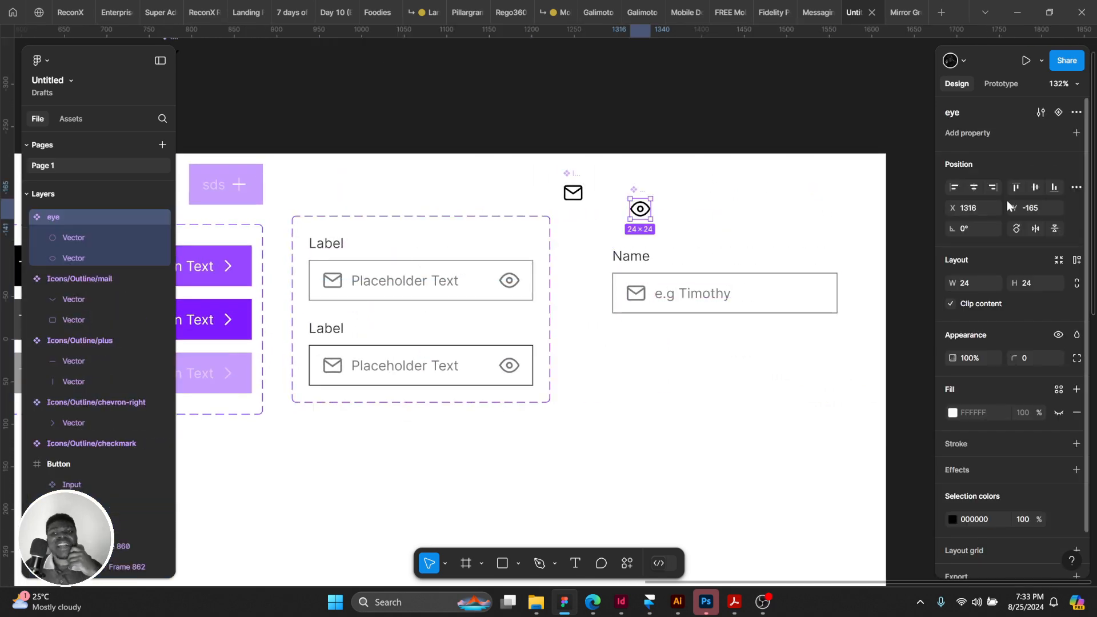
click(536, 162)
Examine the auto layout and stroke settings of the bordered field frame in the Default Input variant.
click(440, 278)
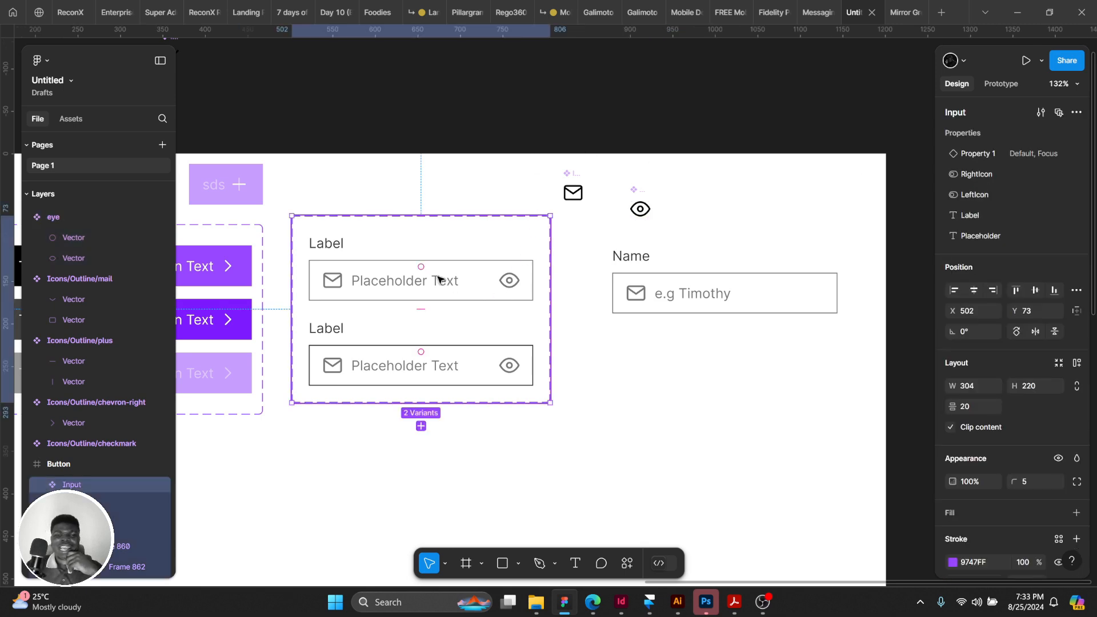
double_click(440, 278)
double_click(440, 279)
click(507, 224)
double_click(490, 275)
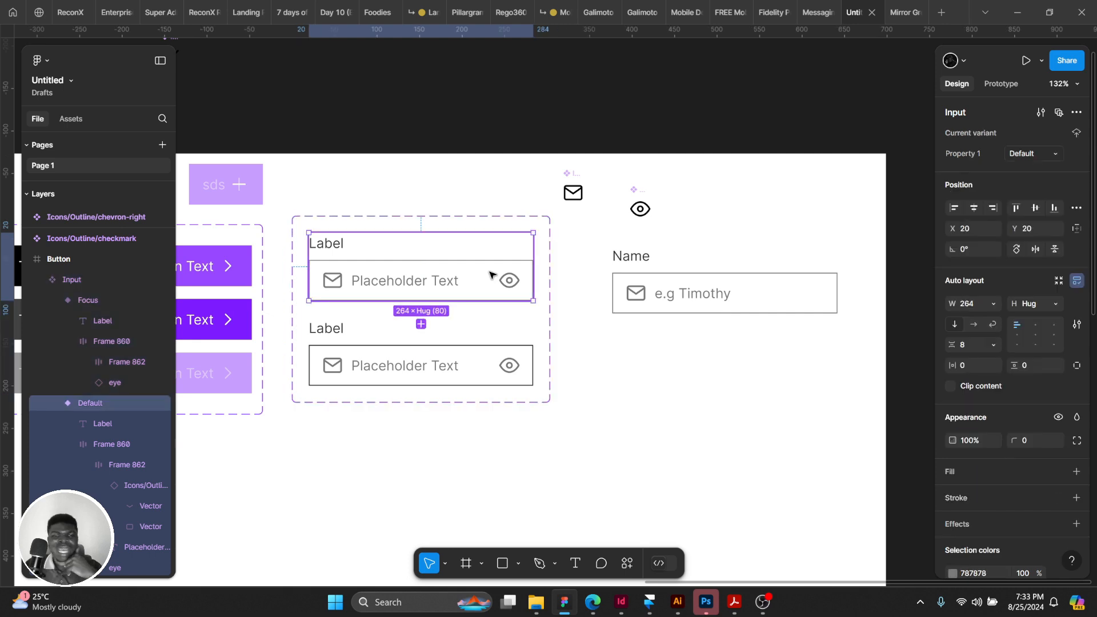
double_click(490, 275)
scroll(965, 410, down, 3)
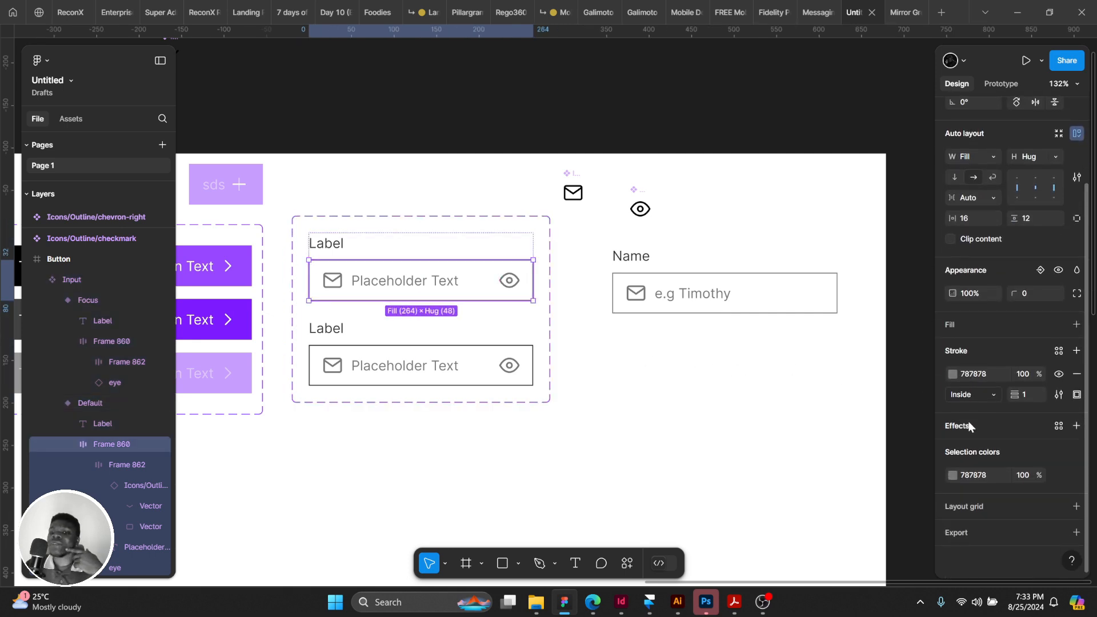
scroll(891, 296, up, 1)
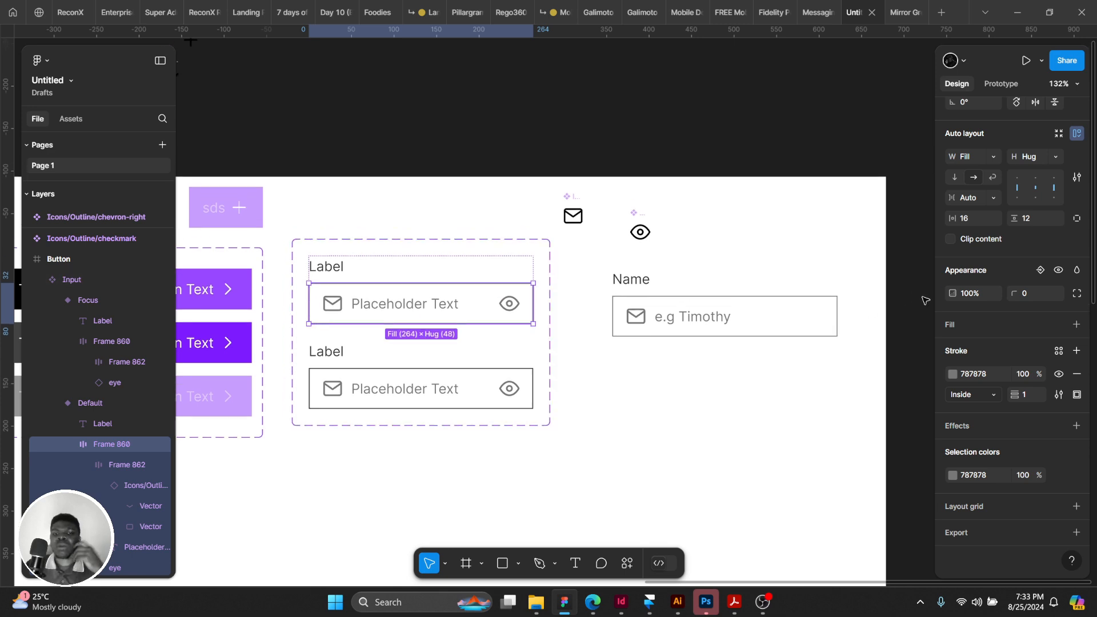
Extend the Button component set downward to a height of about 424.
scroll(686, 269, left, 8)
scroll(685, 269, down, 2)
click(402, 188)
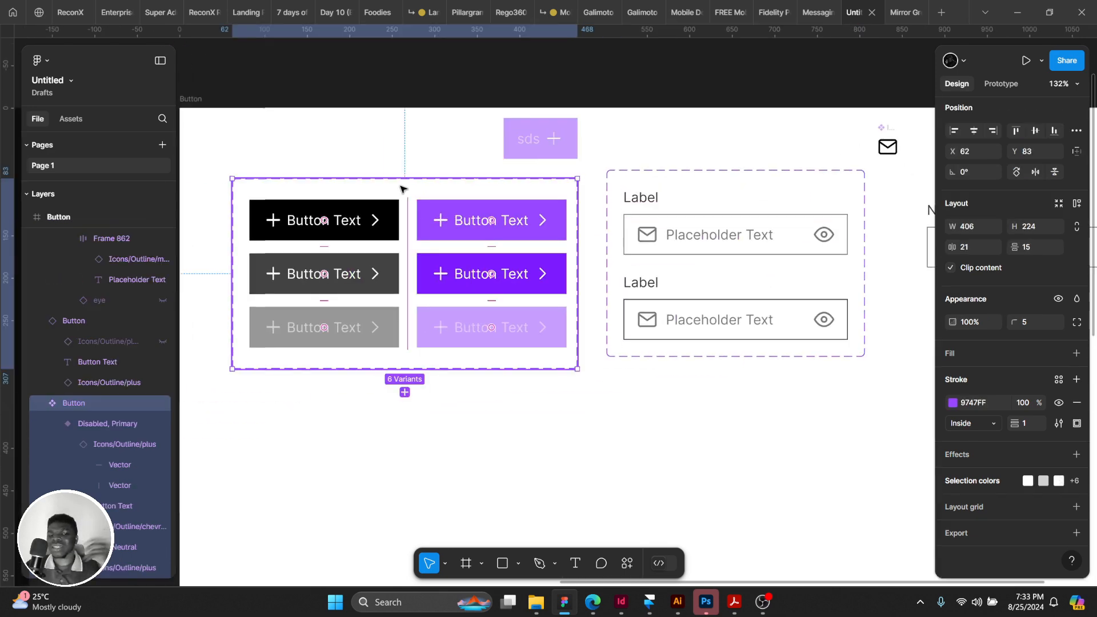
drag(404, 369, 405, 538)
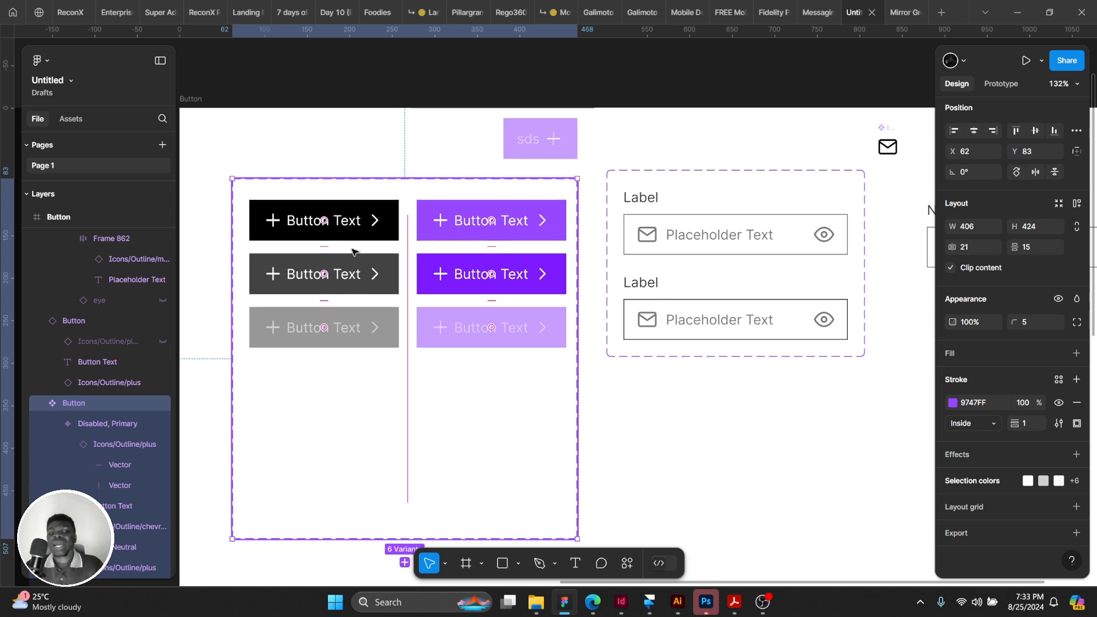
Duplicate the black Default, Neutral button to about X 20, Y 259 and set the copy's corner radius to 97.
click(349, 222)
alt+drag(349, 223, 350, 422)
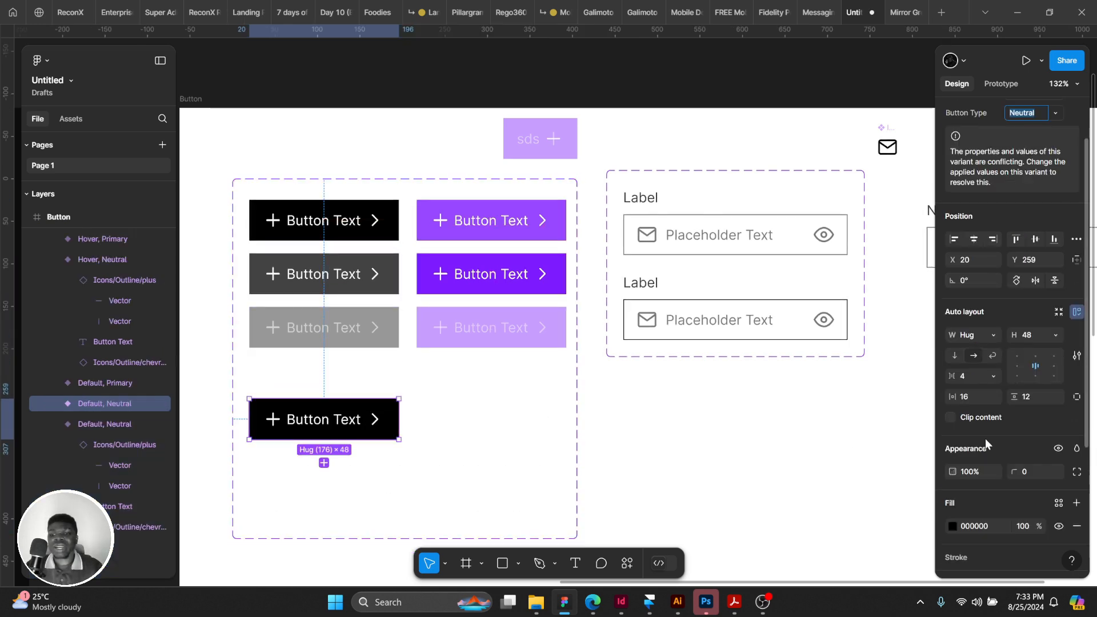
drag(1016, 469, 540, 418)
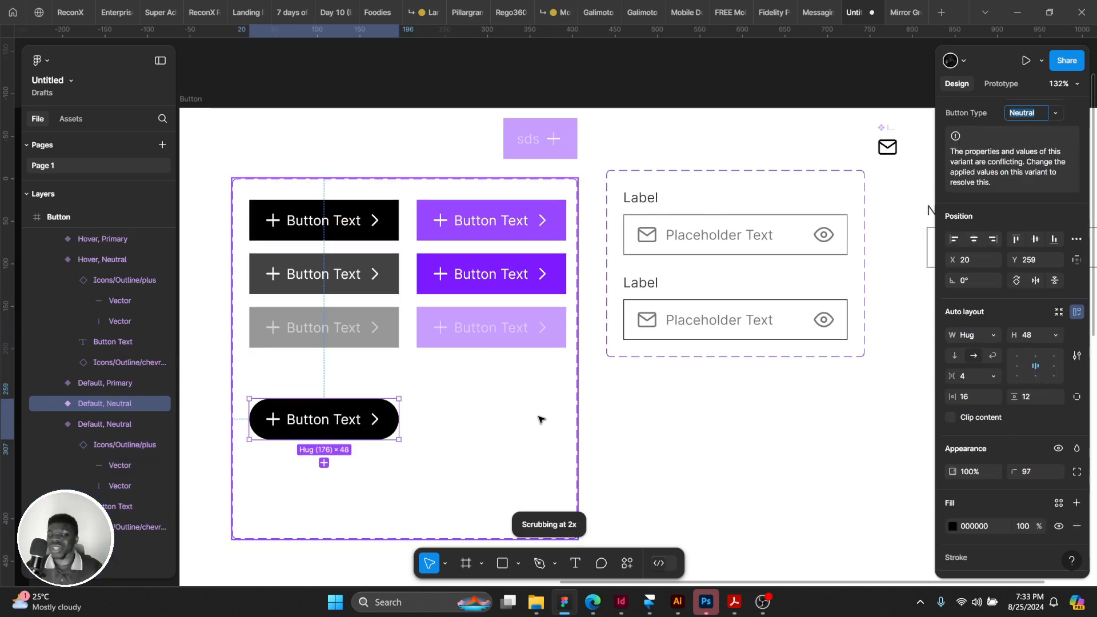
scroll(880, 209, up, 1)
scroll(983, 154, up, 1)
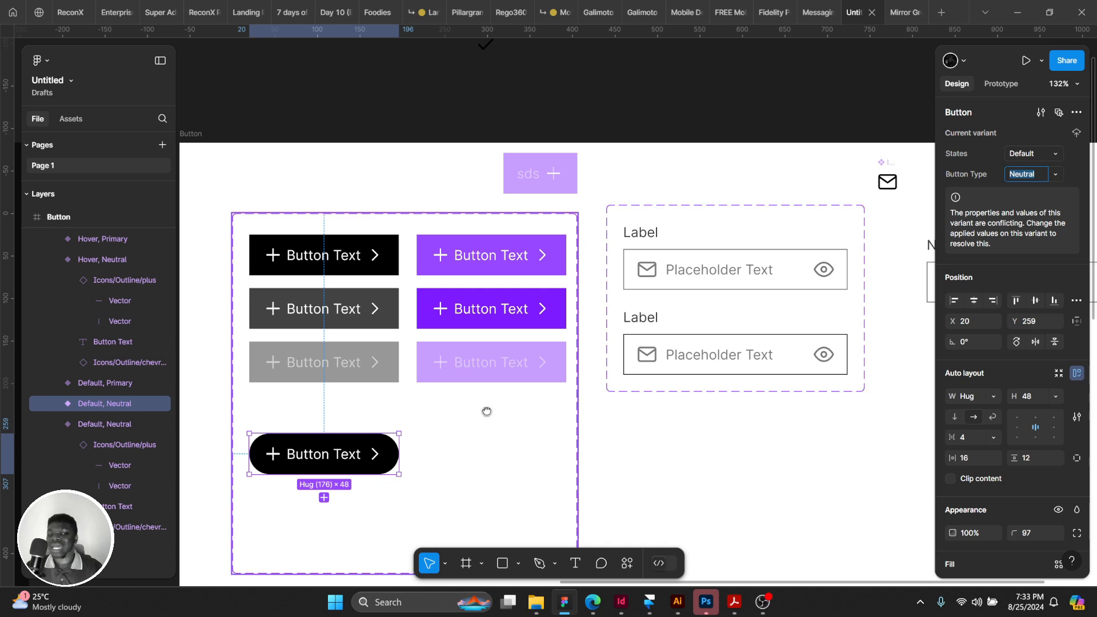
Undo the corner rounding and the duplication of the Default, Neutral button.
drag(486, 411, 479, 340)
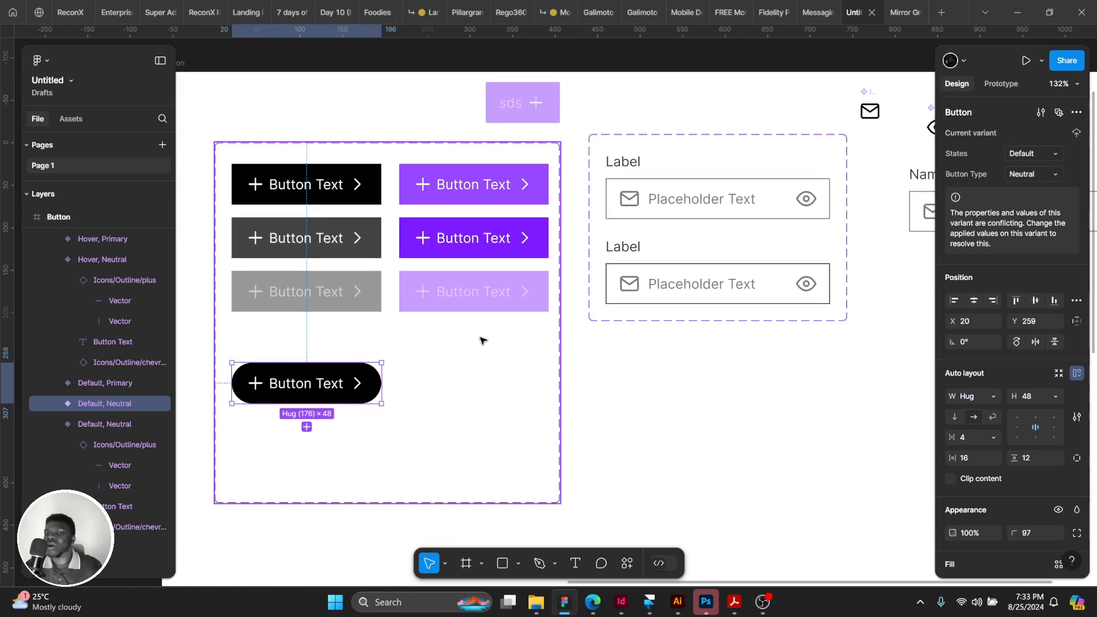
key(ctrl+z)
key(ctrl+z)
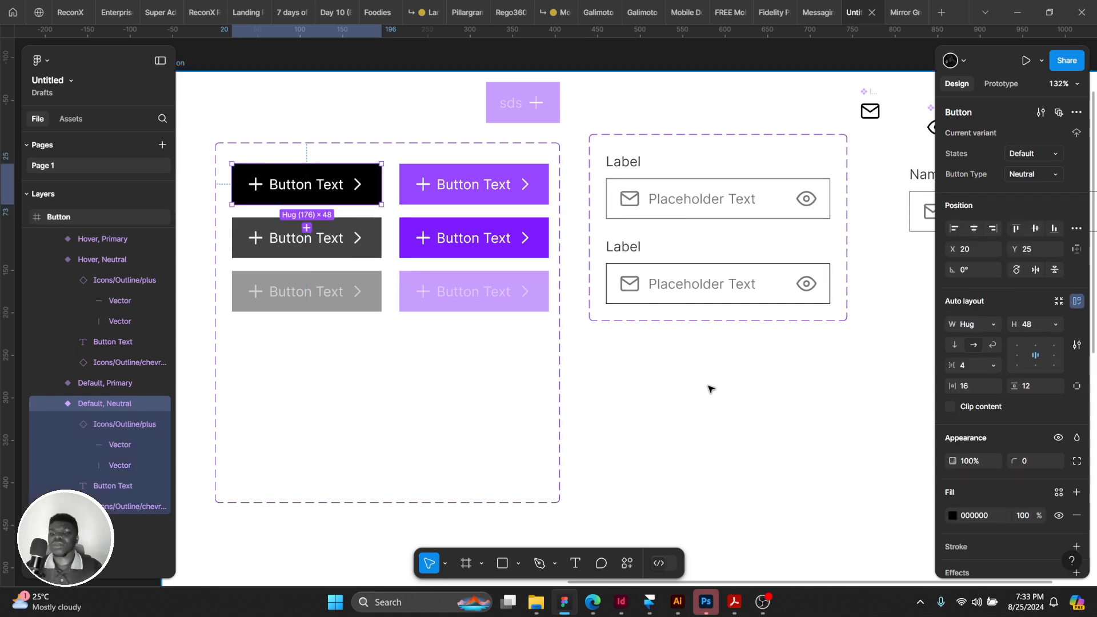
Review the Input instance, the Input and Button component sets, and the The Why's and Title frames.
scroll(708, 389, right, 10)
click(546, 234)
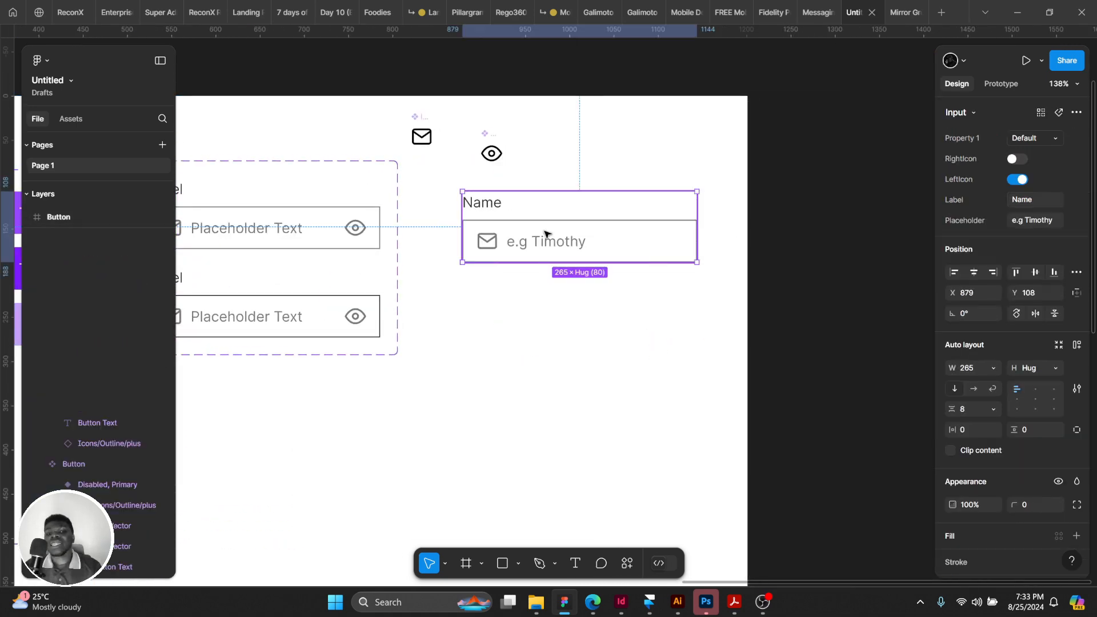
drag(596, 238, 585, 238)
ctrl+scroll(584, 236, down, 1)
drag(504, 257, 455, 262)
drag(254, 292, 370, 258)
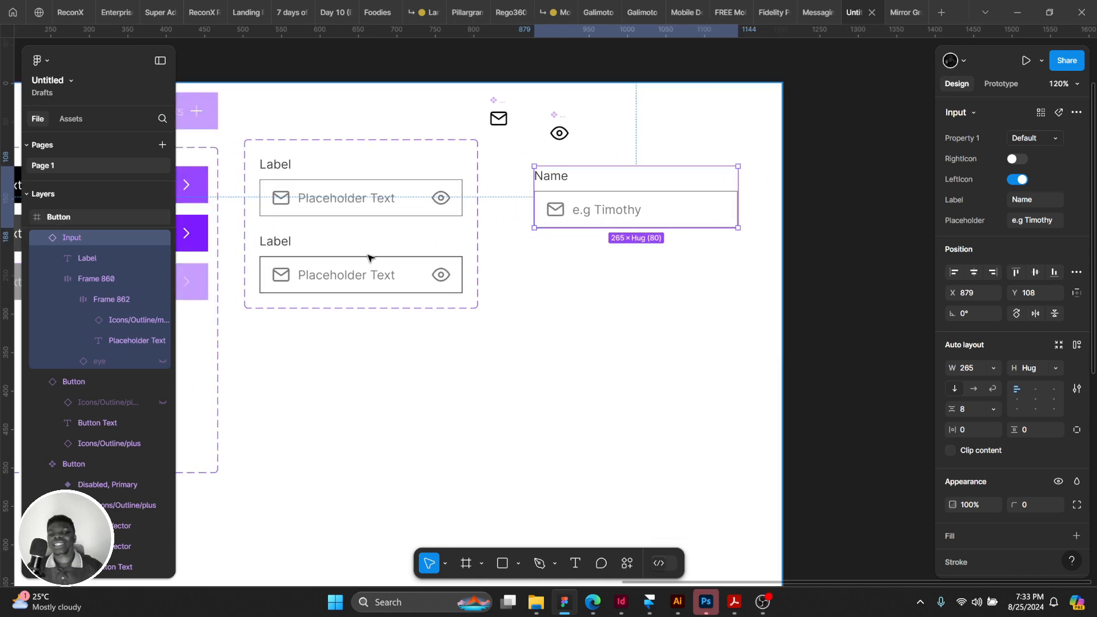
scroll(368, 258, left, 10)
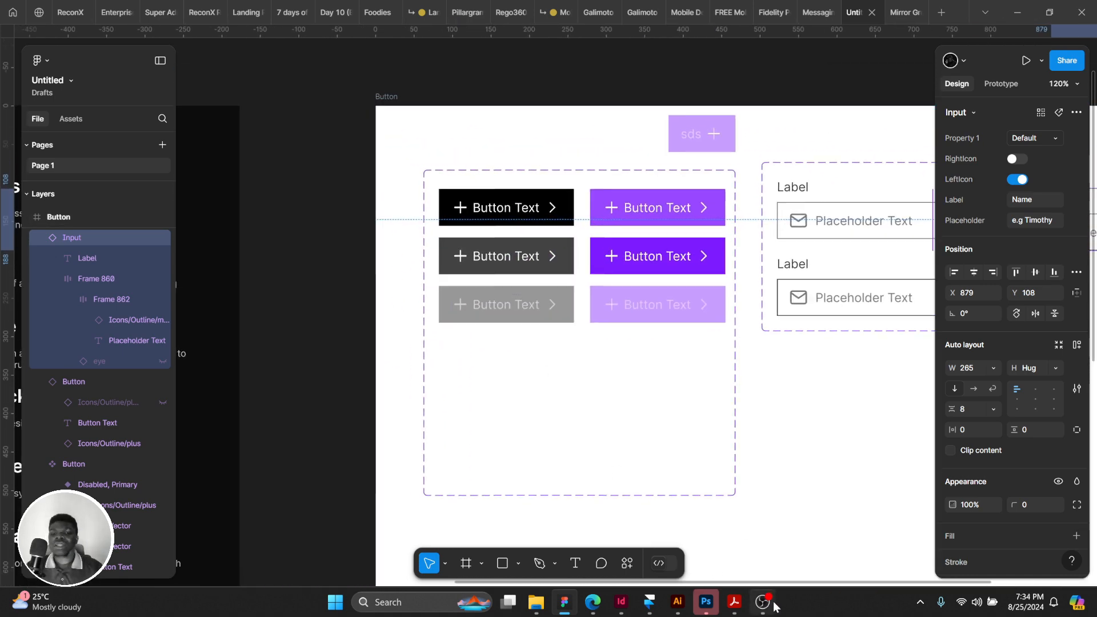
drag(246, 367, 495, 343)
ctrl+scroll(446, 322, down, 4)
drag(412, 310, 588, 286)
ctrl+scroll(450, 326, up, 3)
drag(451, 326, 643, 354)
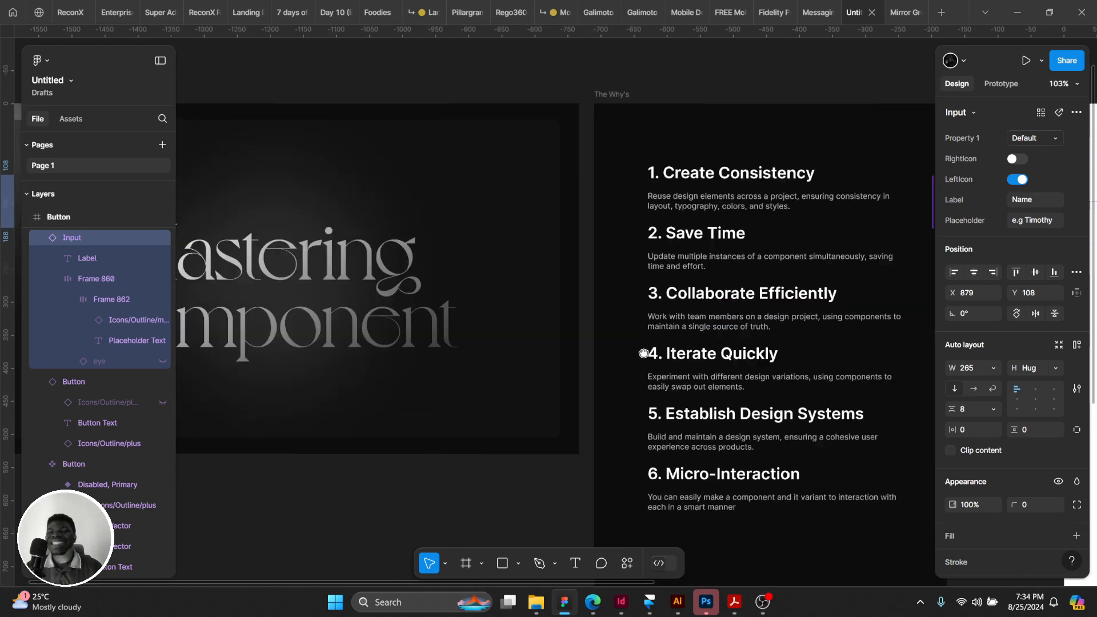
scroll(644, 353, left, 5)
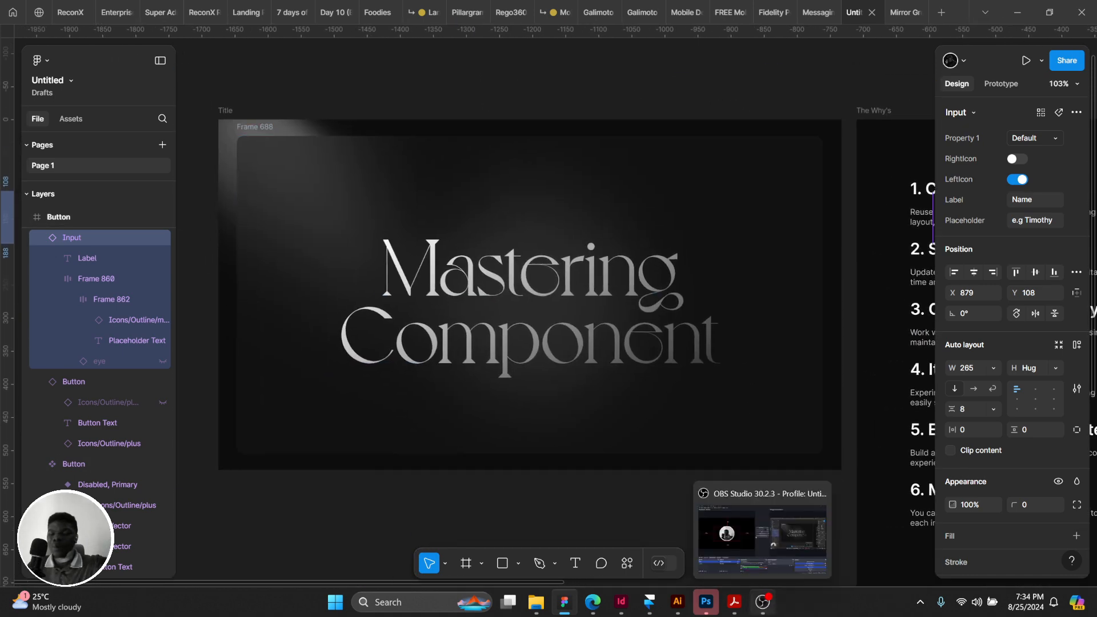